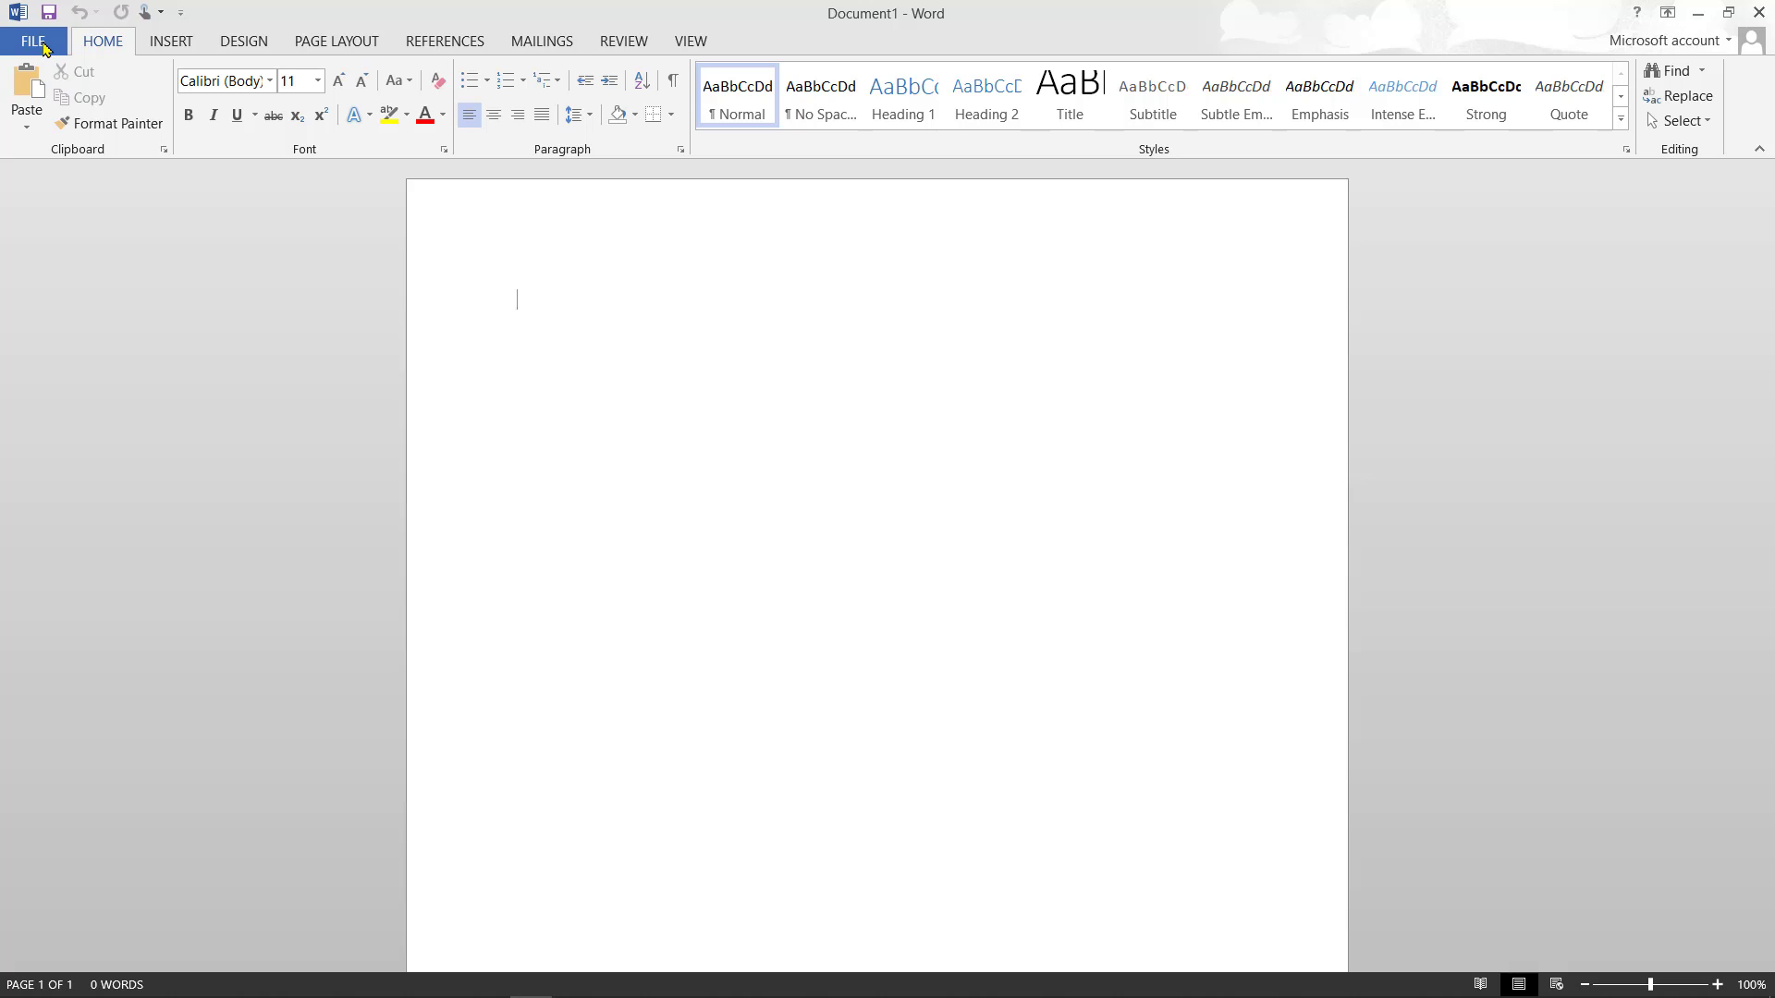
# - Browse the New, Open, Save As, Print, Share and Export pages of the FILE view, ending on Save As
pyautogui.click(43, 47)
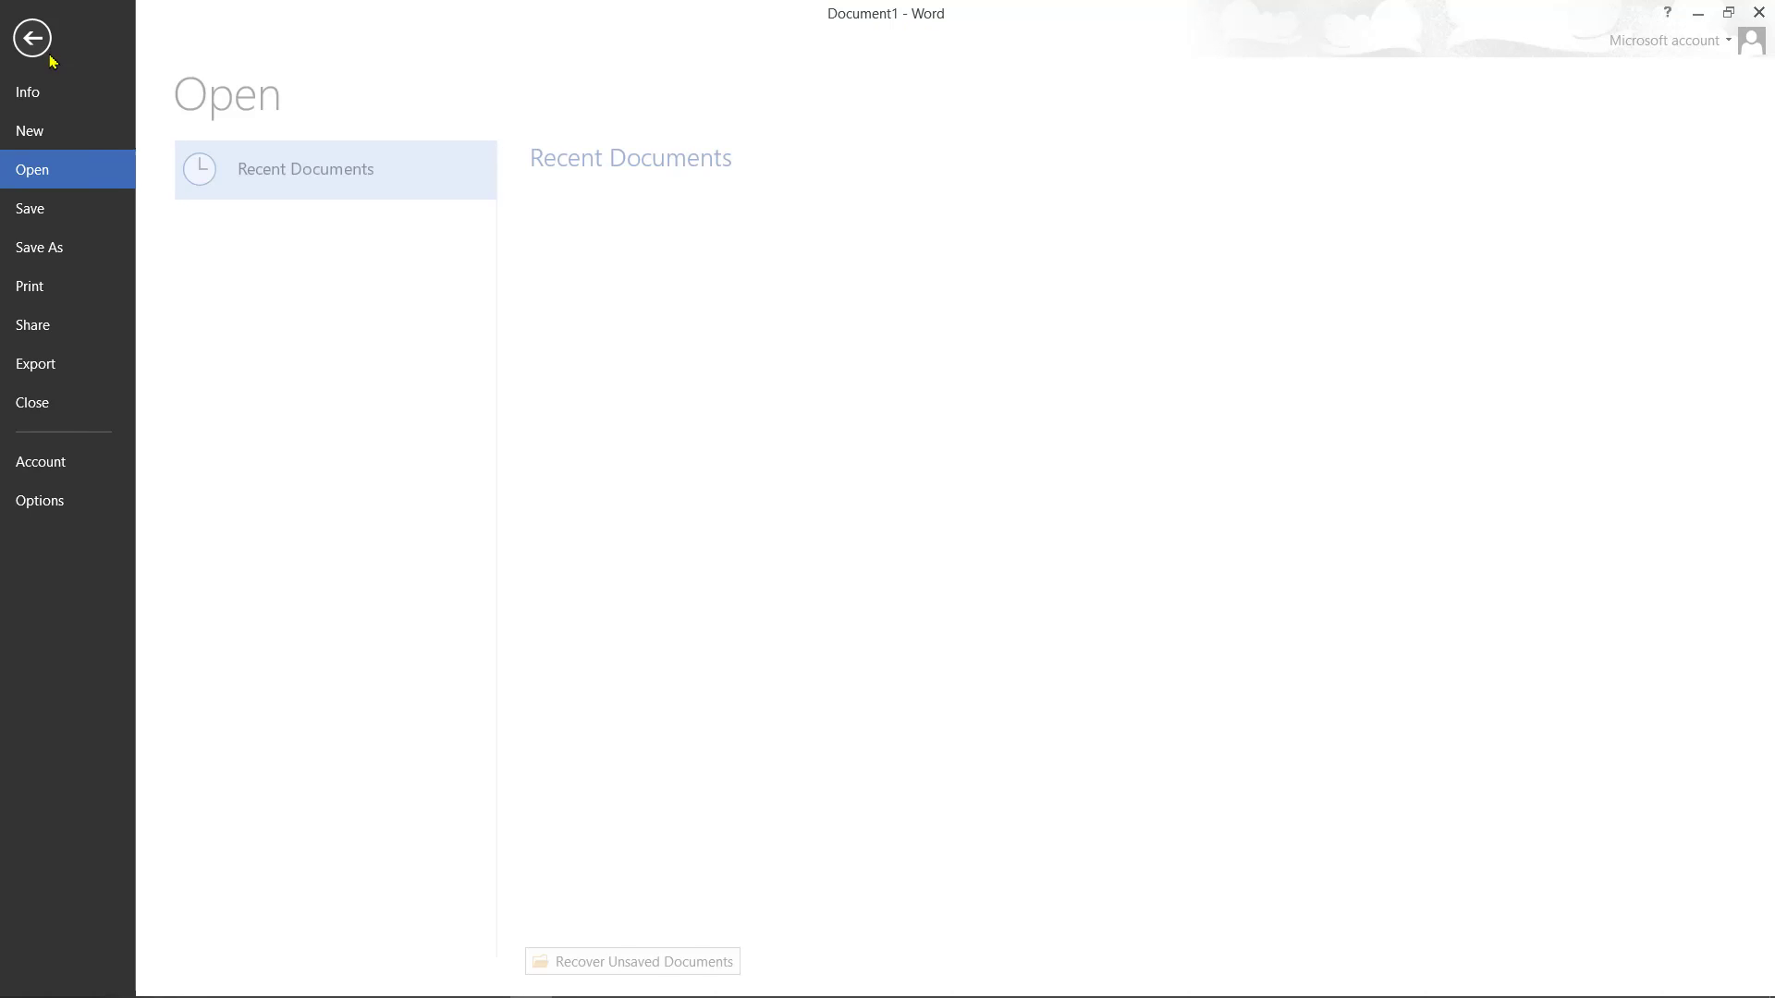
pyautogui.click(53, 129)
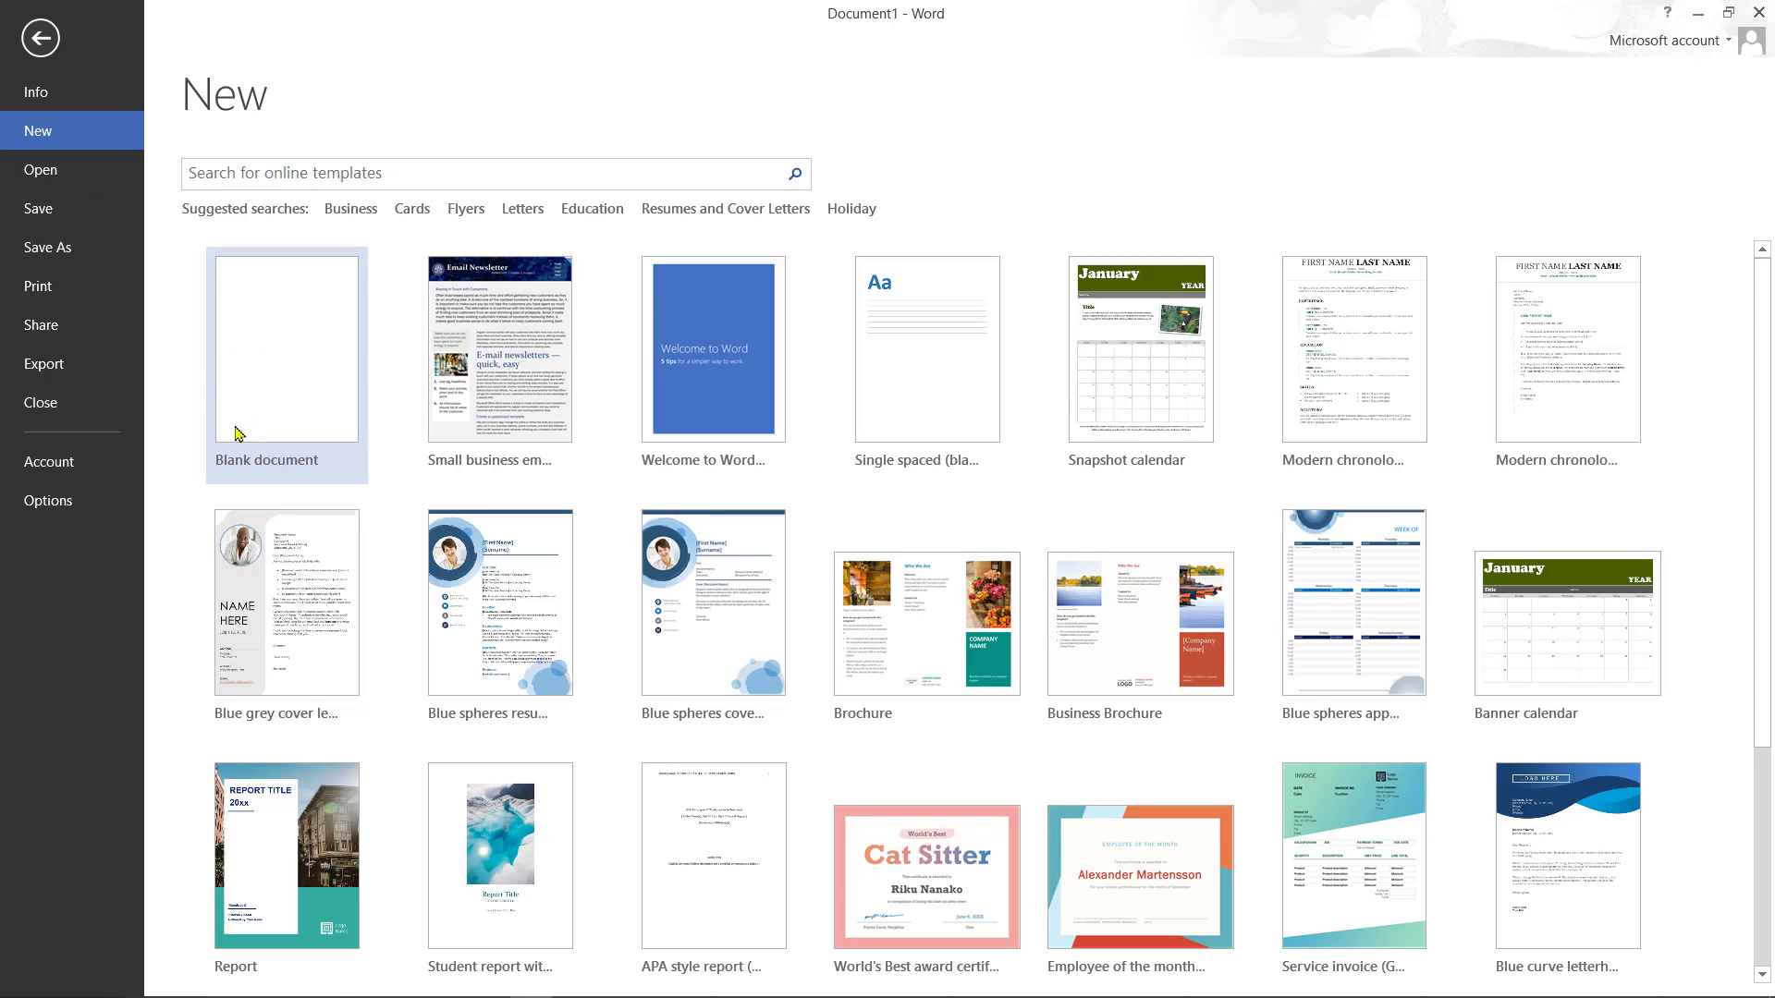
pyautogui.click(81, 170)
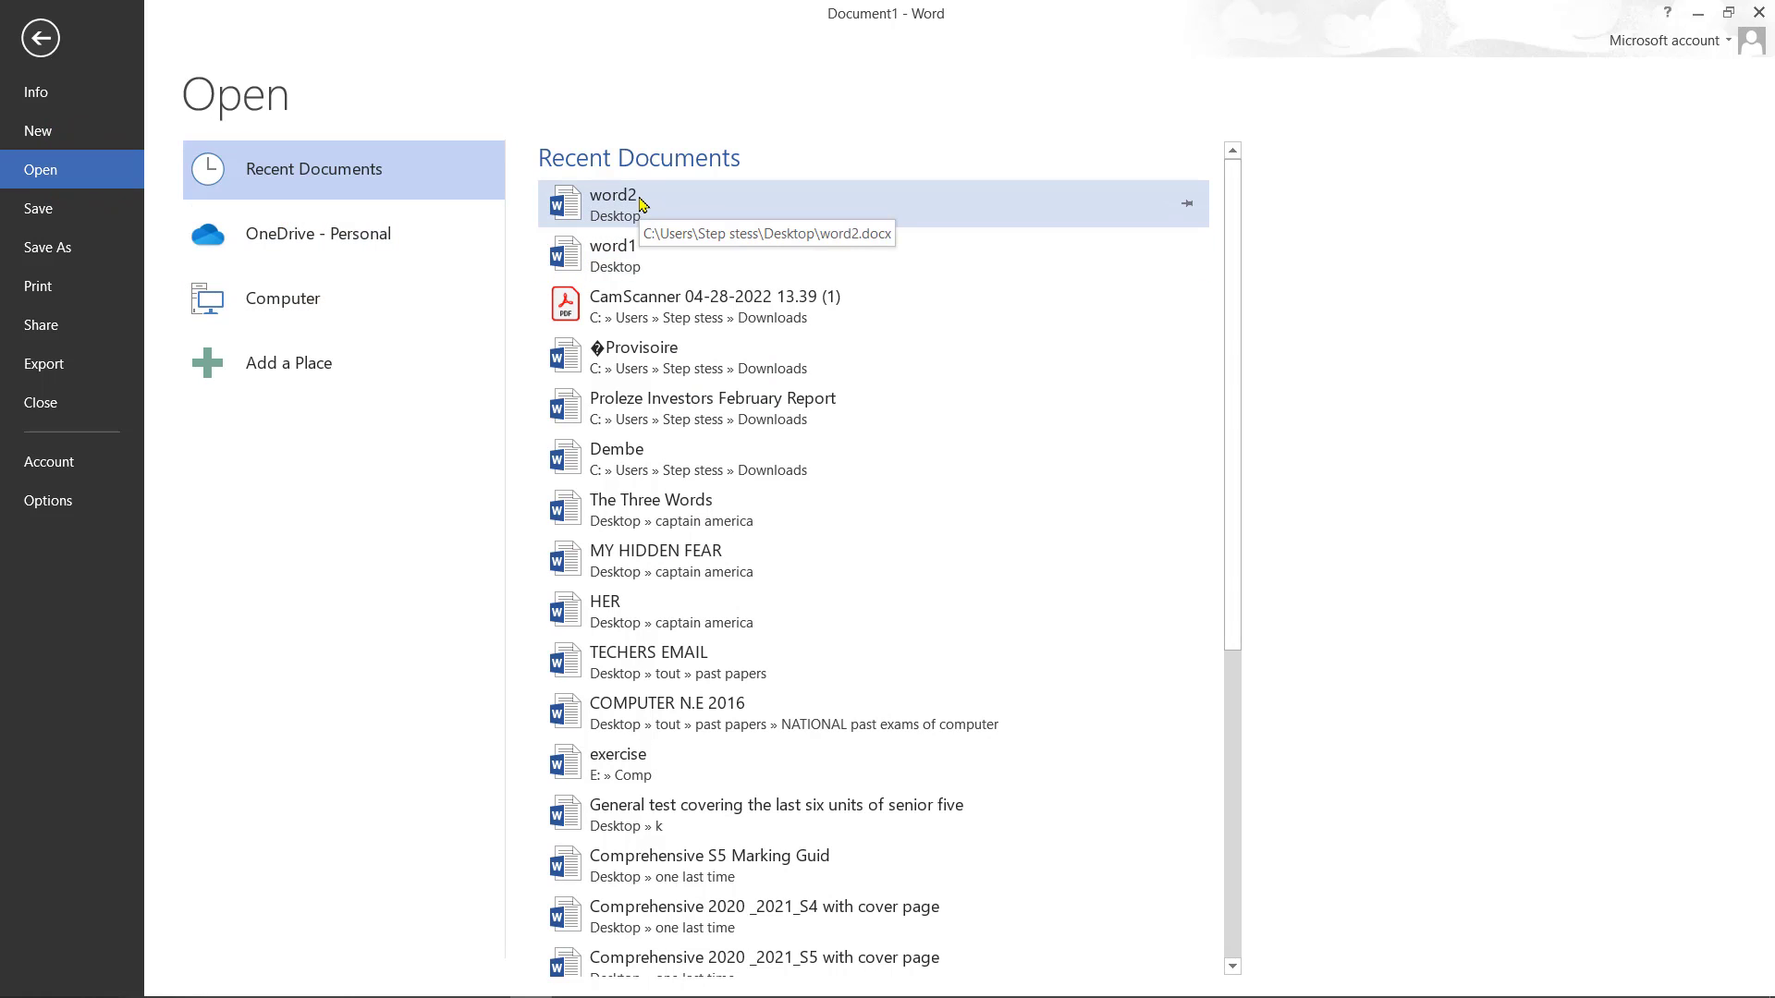
pyautogui.click(64, 209)
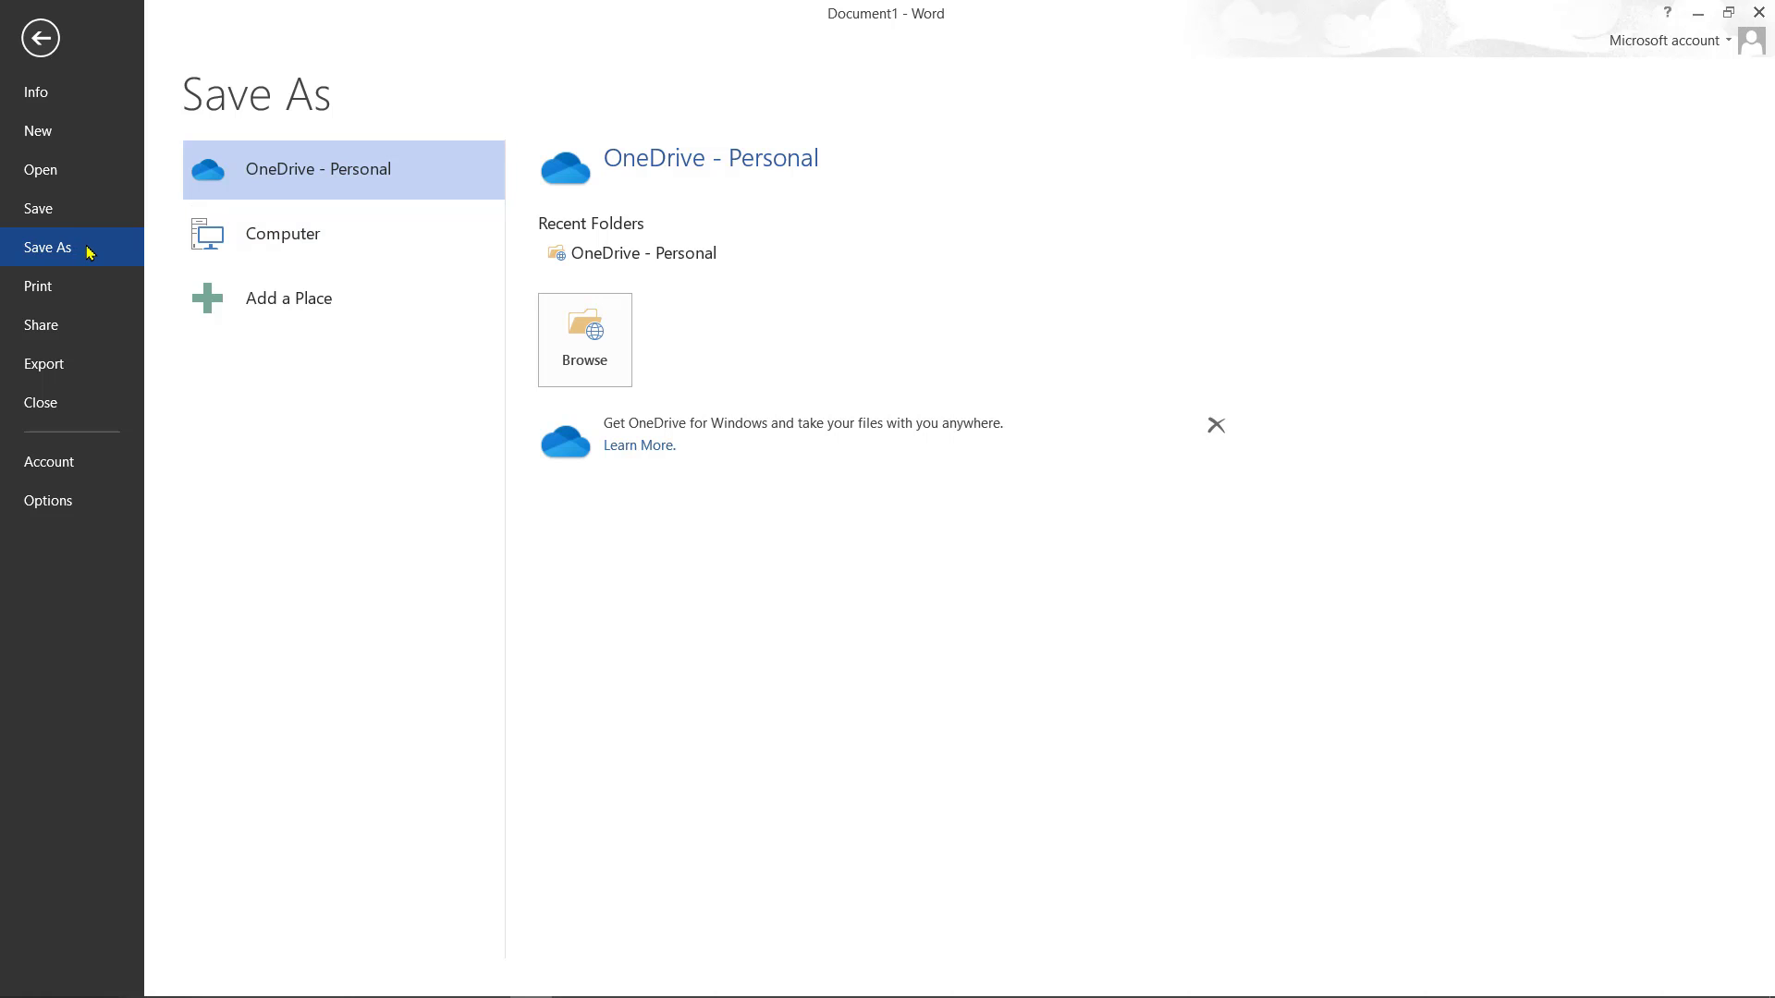
pyautogui.click(62, 281)
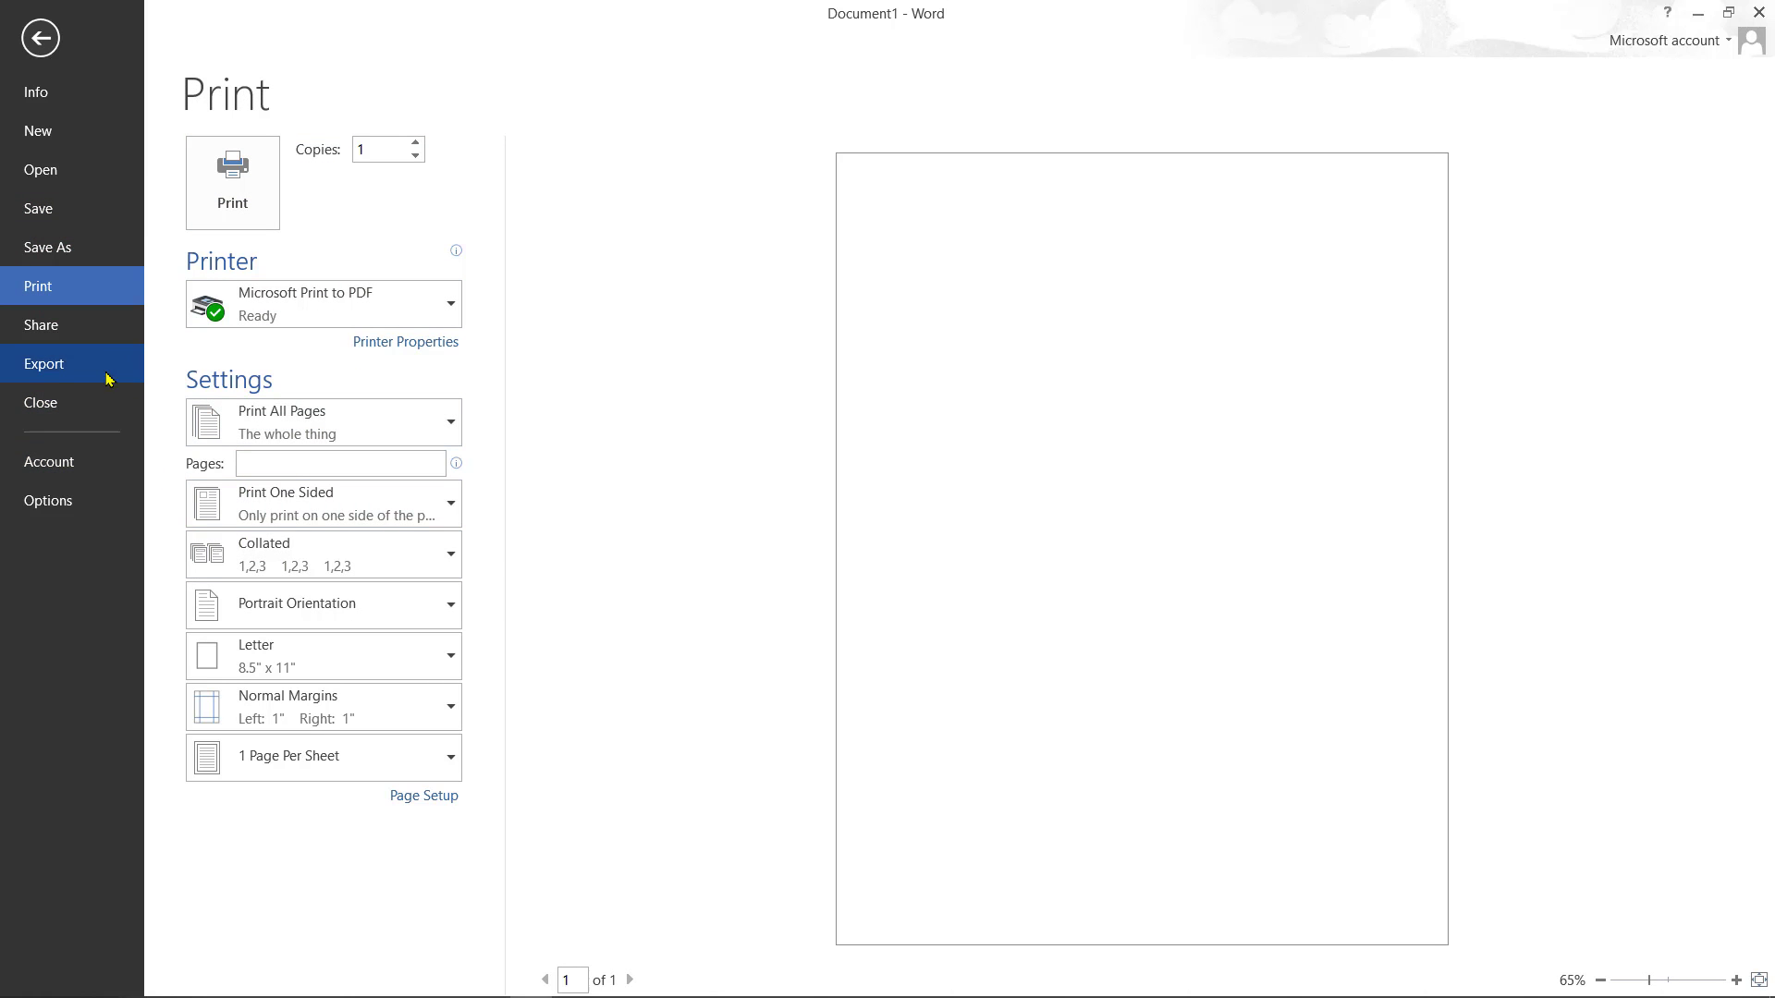
pyautogui.click(102, 340)
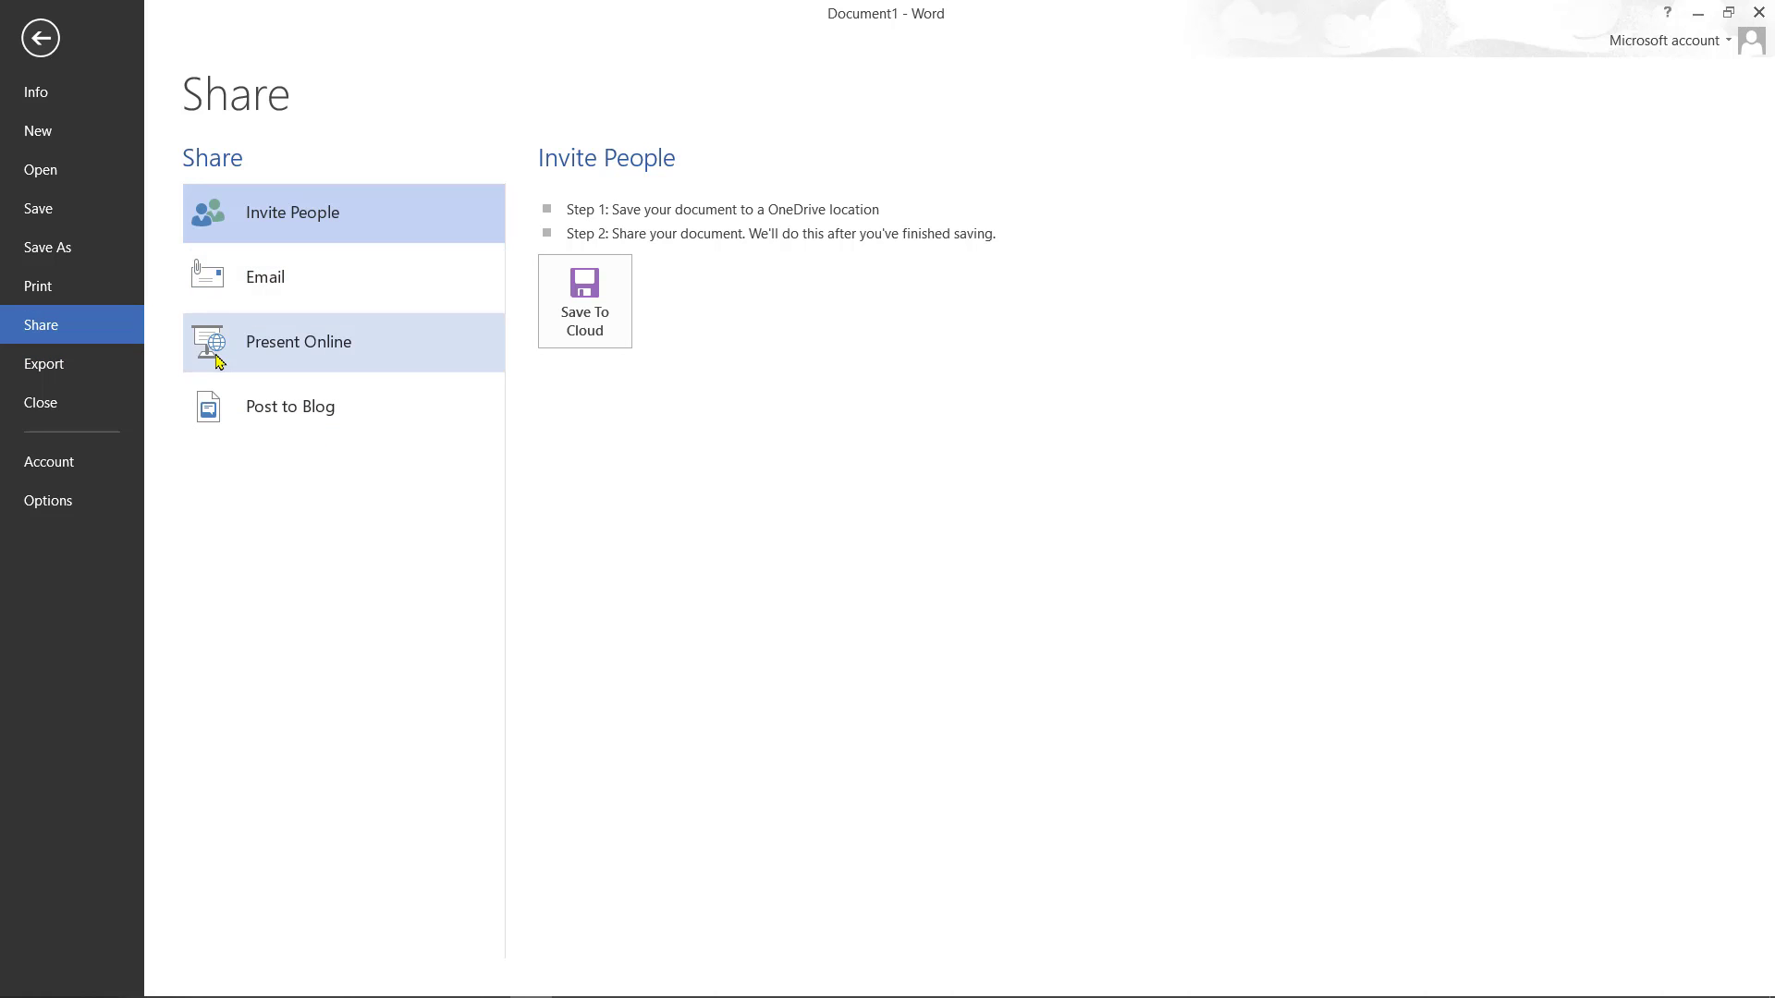
pyautogui.click(65, 363)
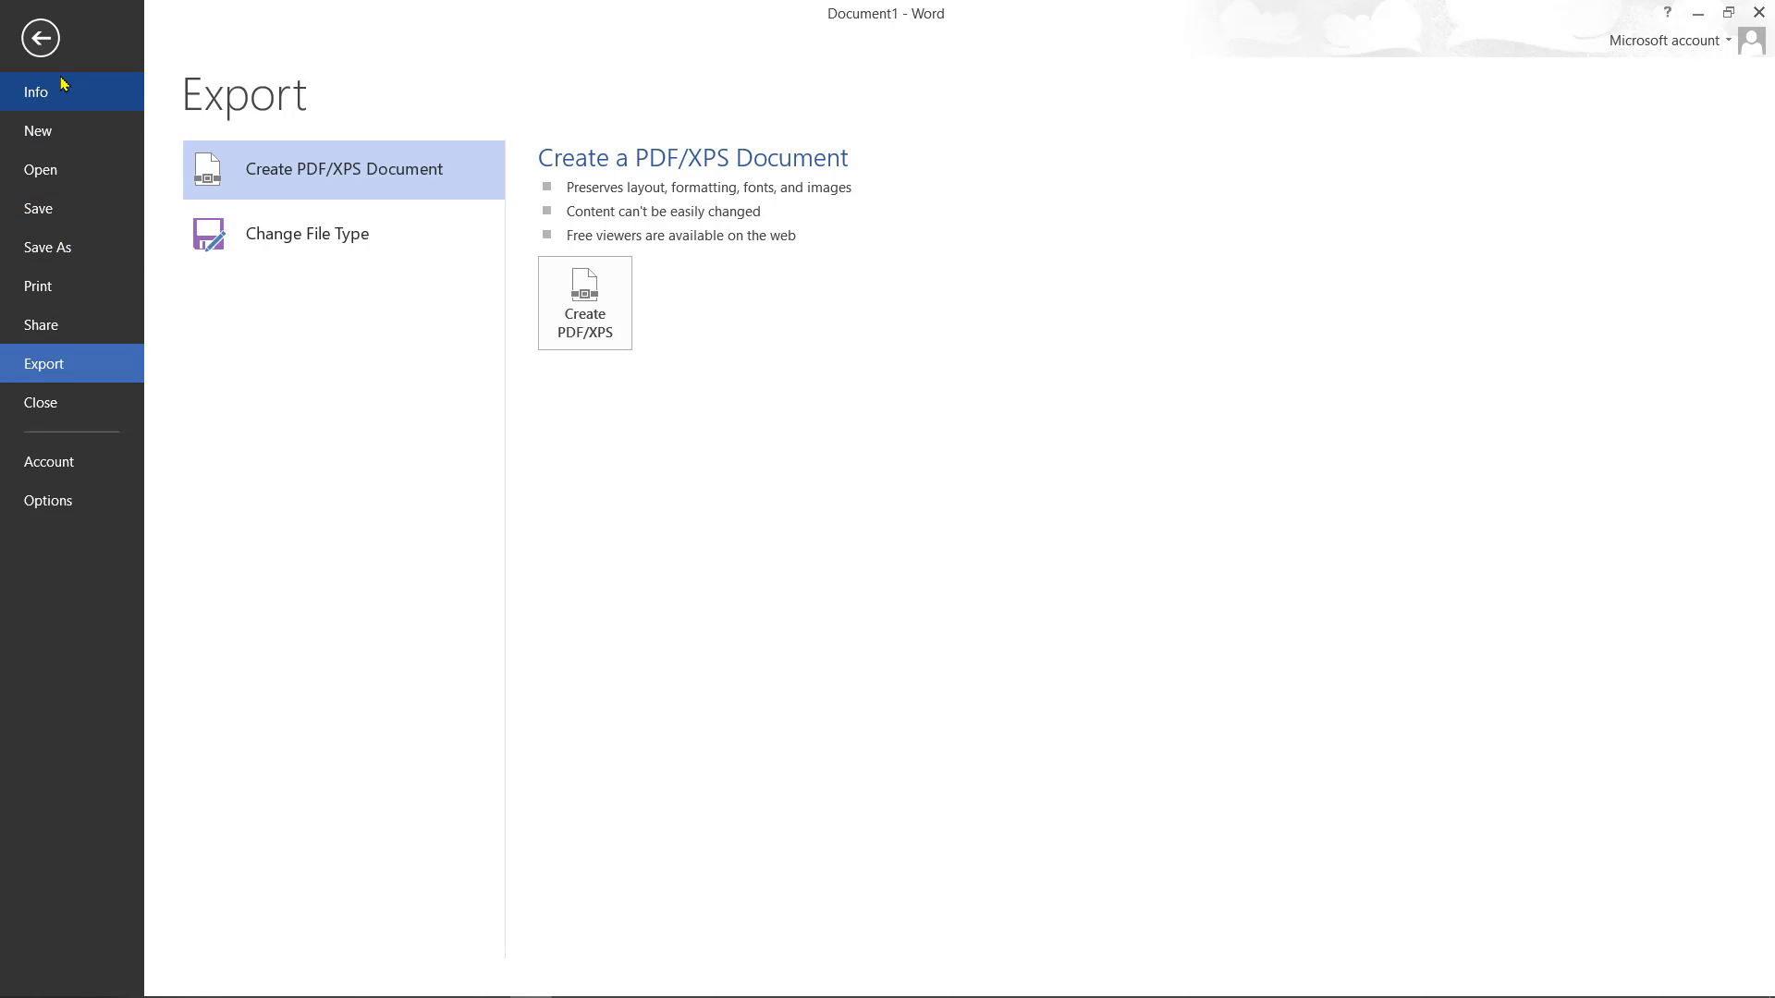
pyautogui.click(67, 259)
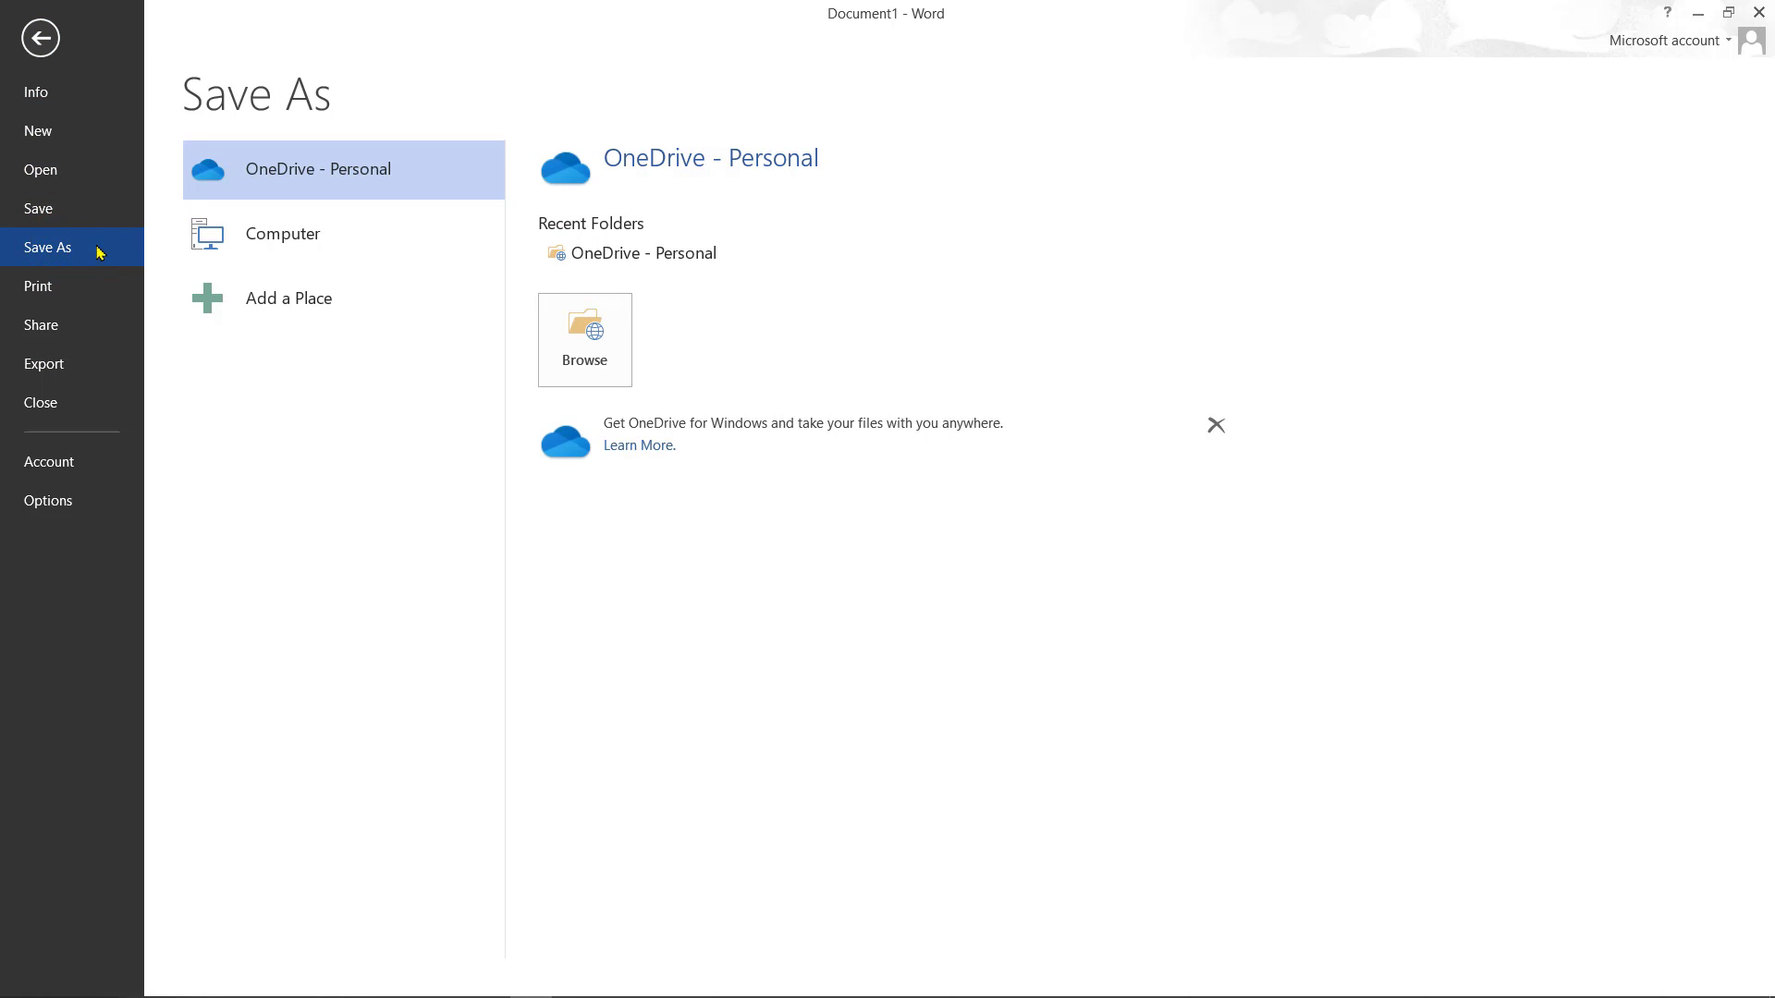
# - Save the blank document to the Desktop under the file name word3
pyautogui.click(237, 233)
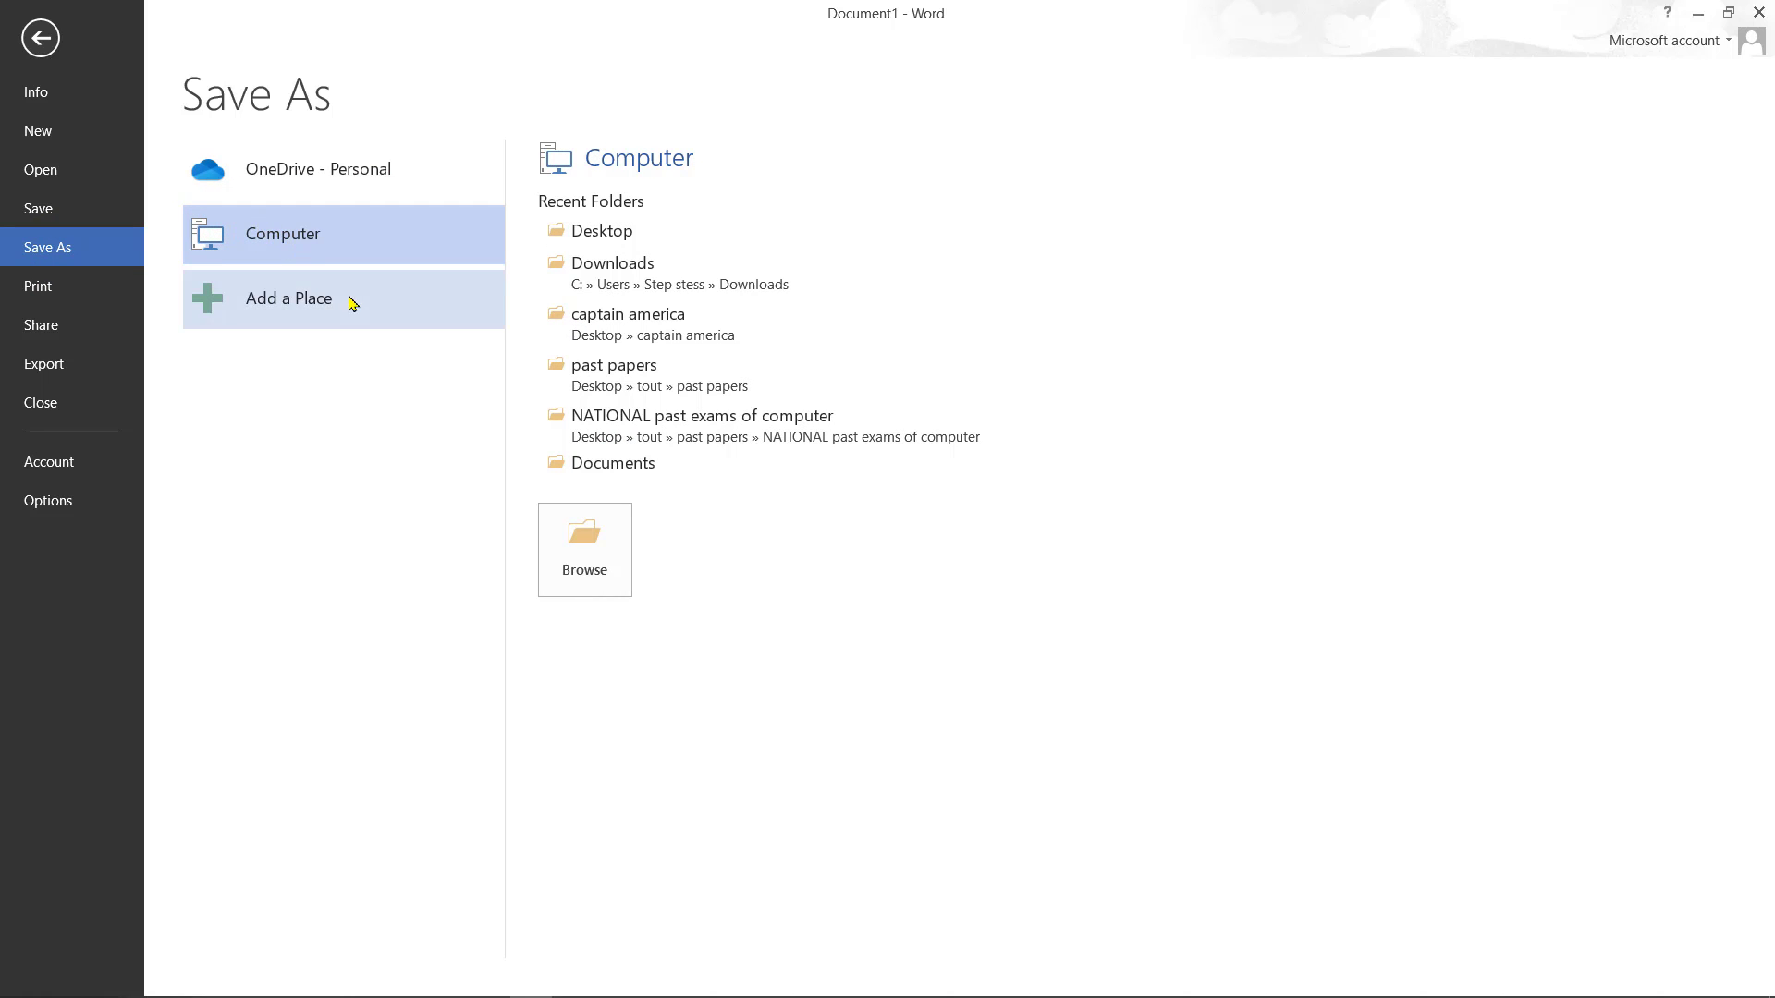
pyautogui.click(557, 525)
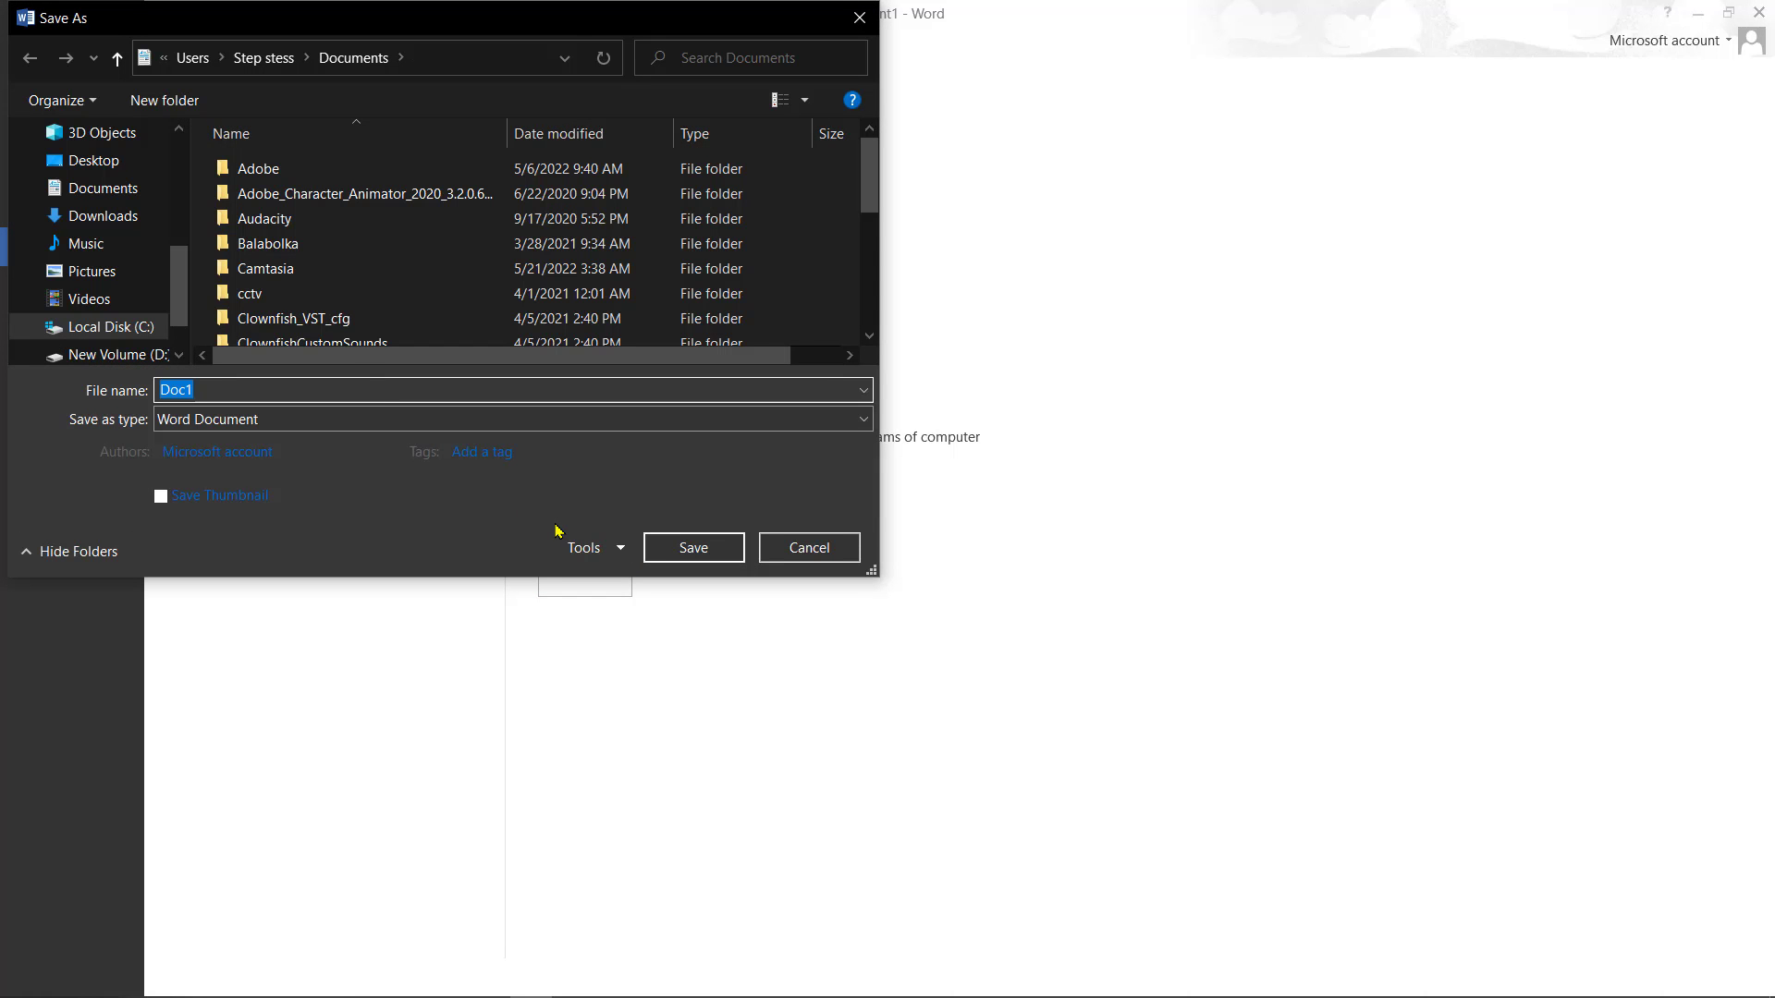
pyautogui.click(120, 159)
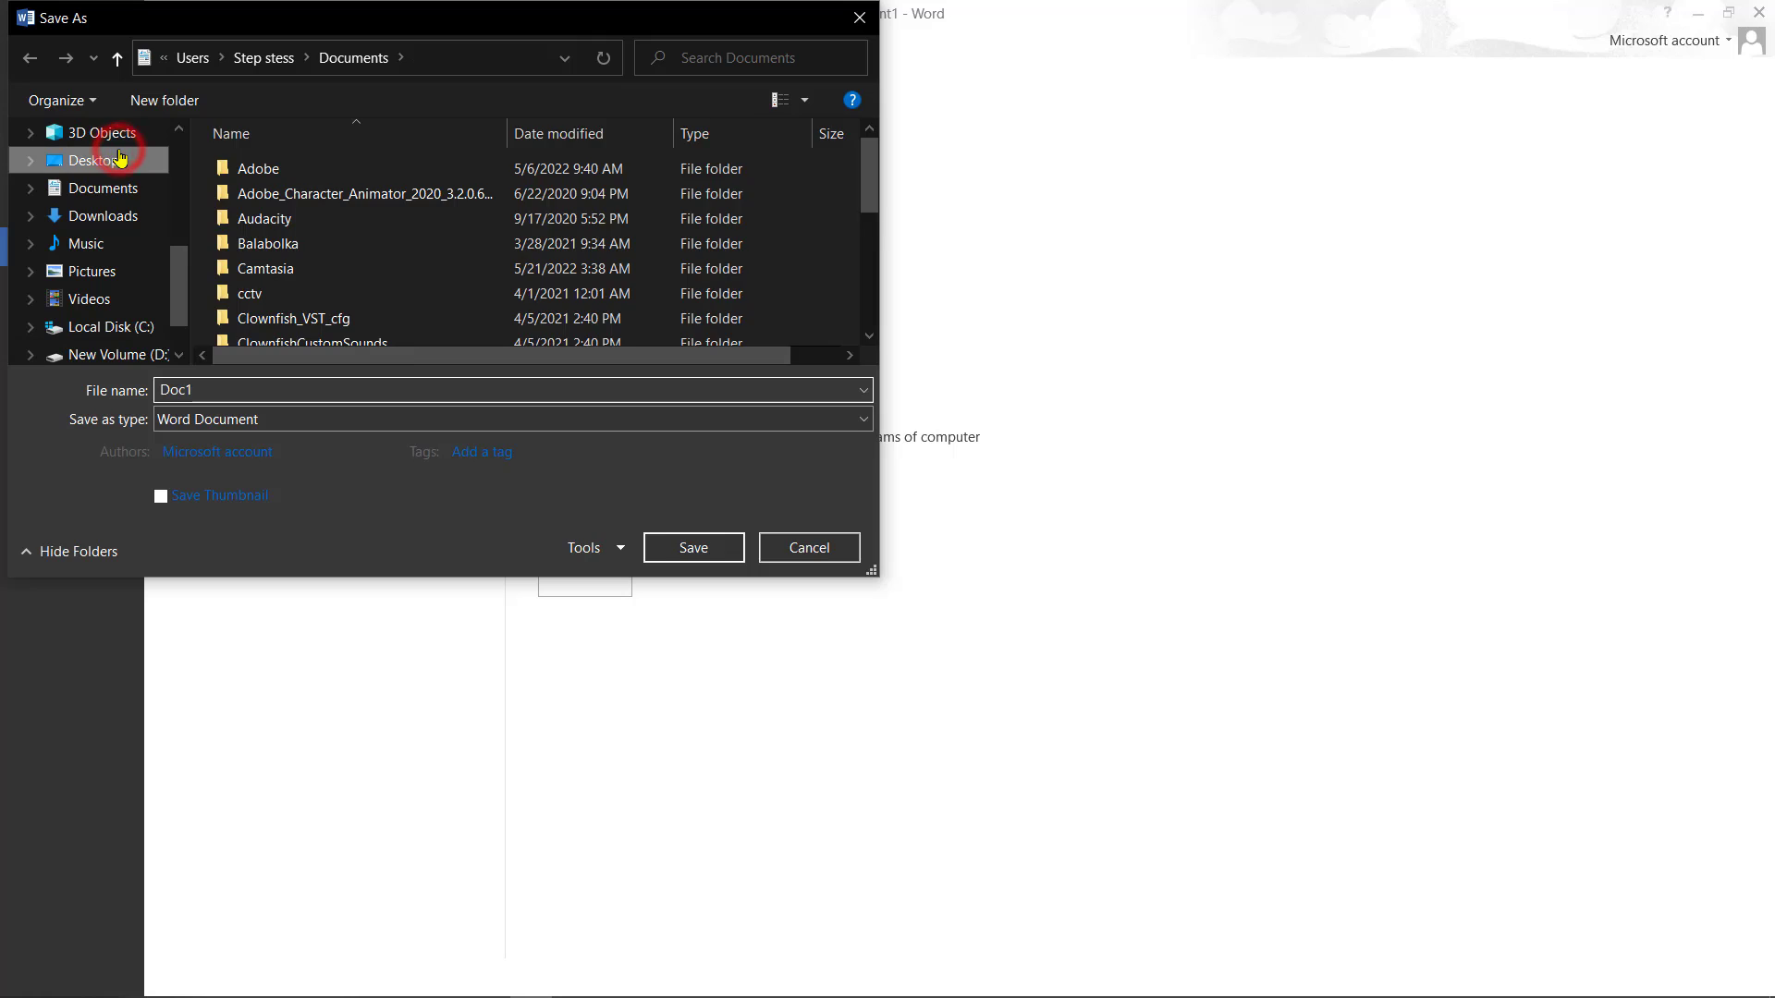
pyautogui.doubleClick(203, 384)
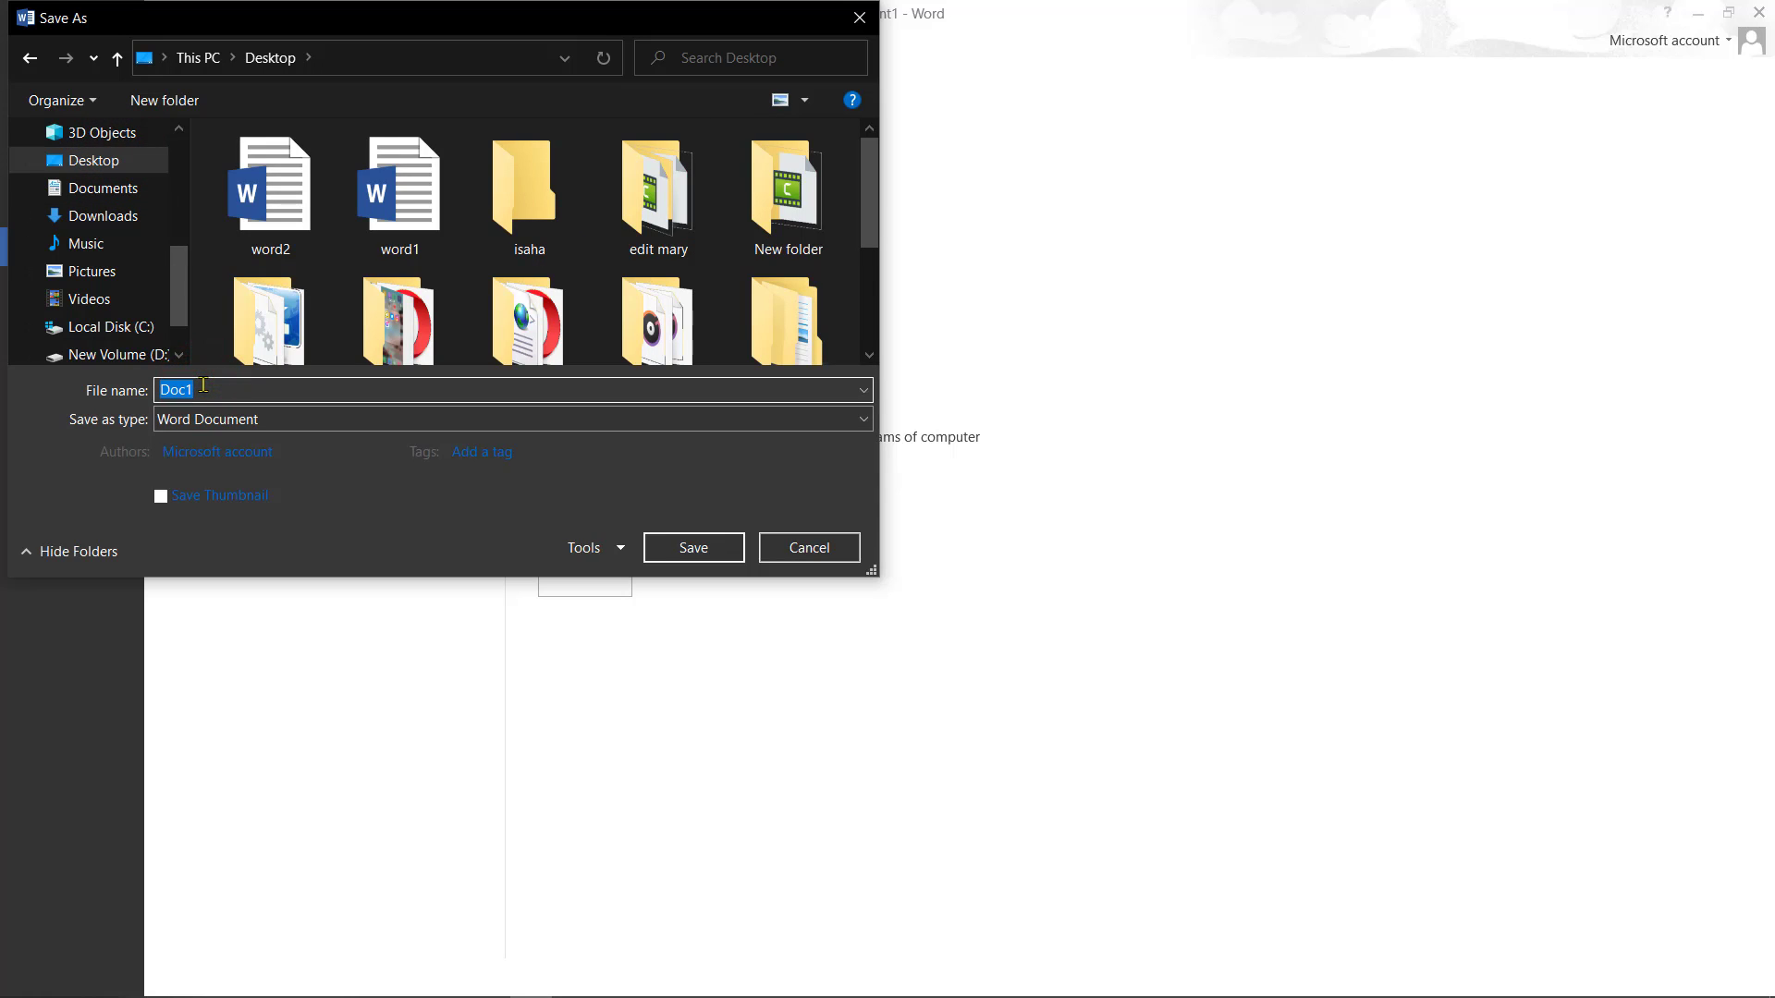
pyautogui.click(203, 385)
pyautogui.press('BackSpace')
pyautogui.press('BackSpace')
pyautogui.press('BackSpace')
pyautogui.press('BackSpace')
pyautogui.write('word')
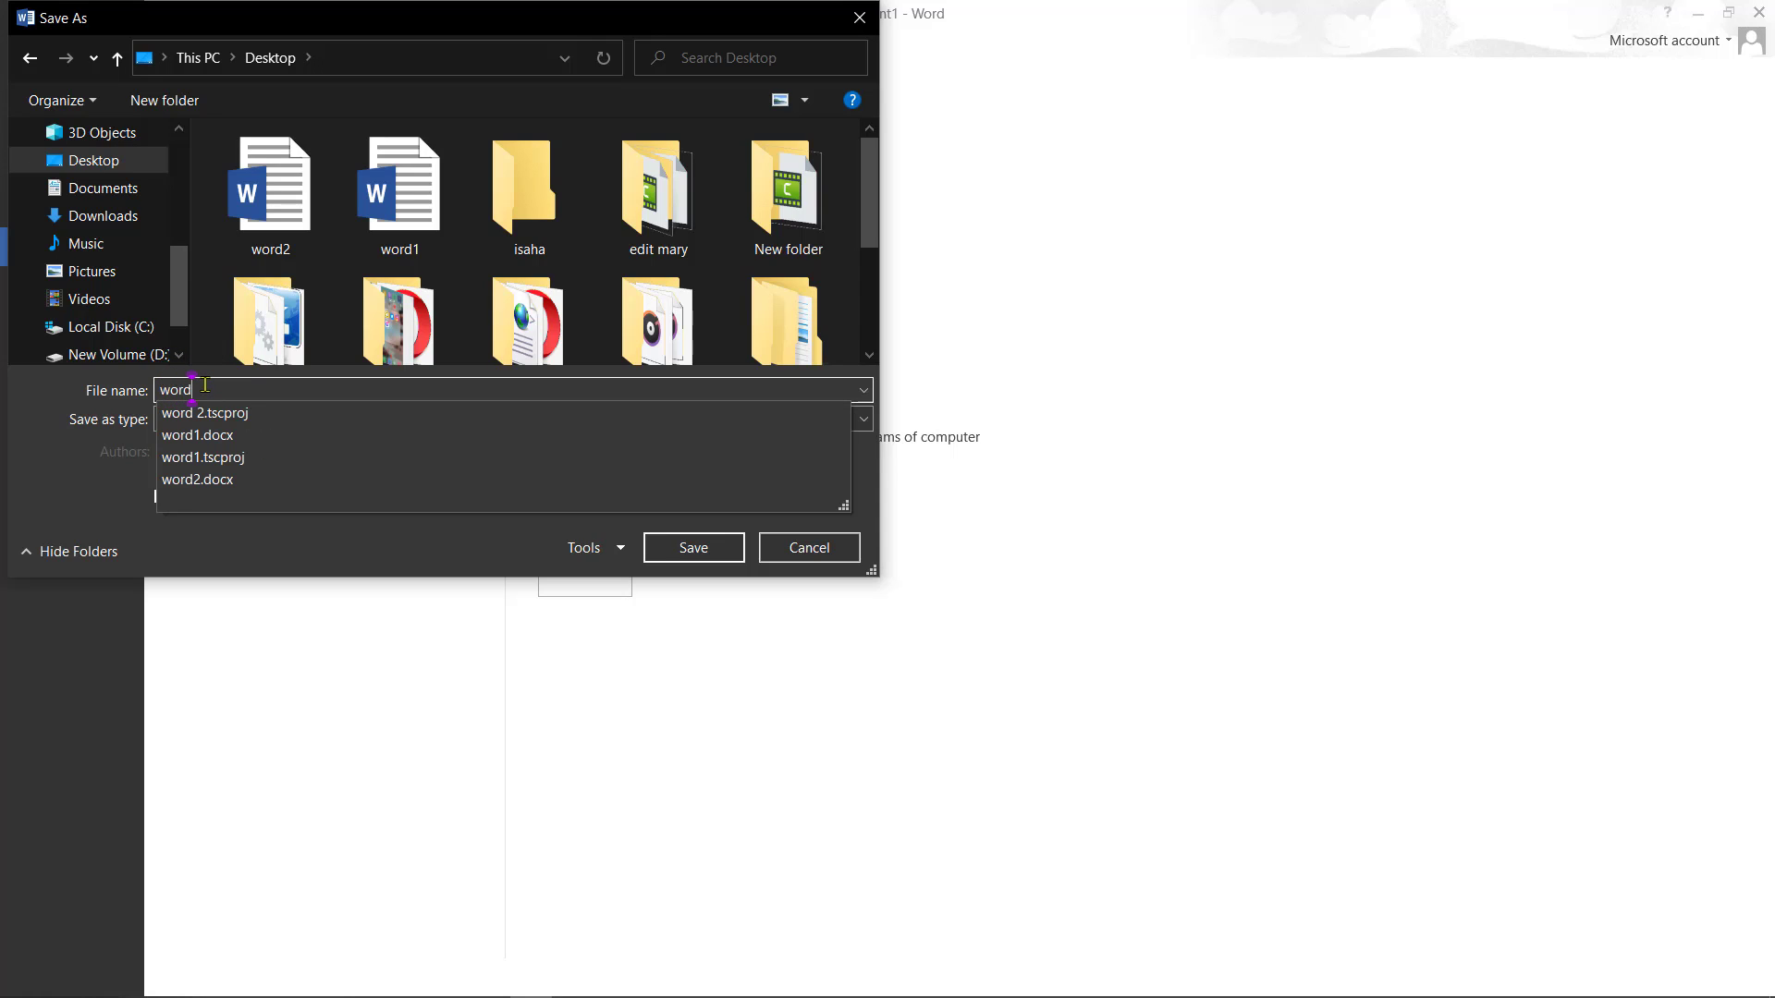
pyautogui.write('3')
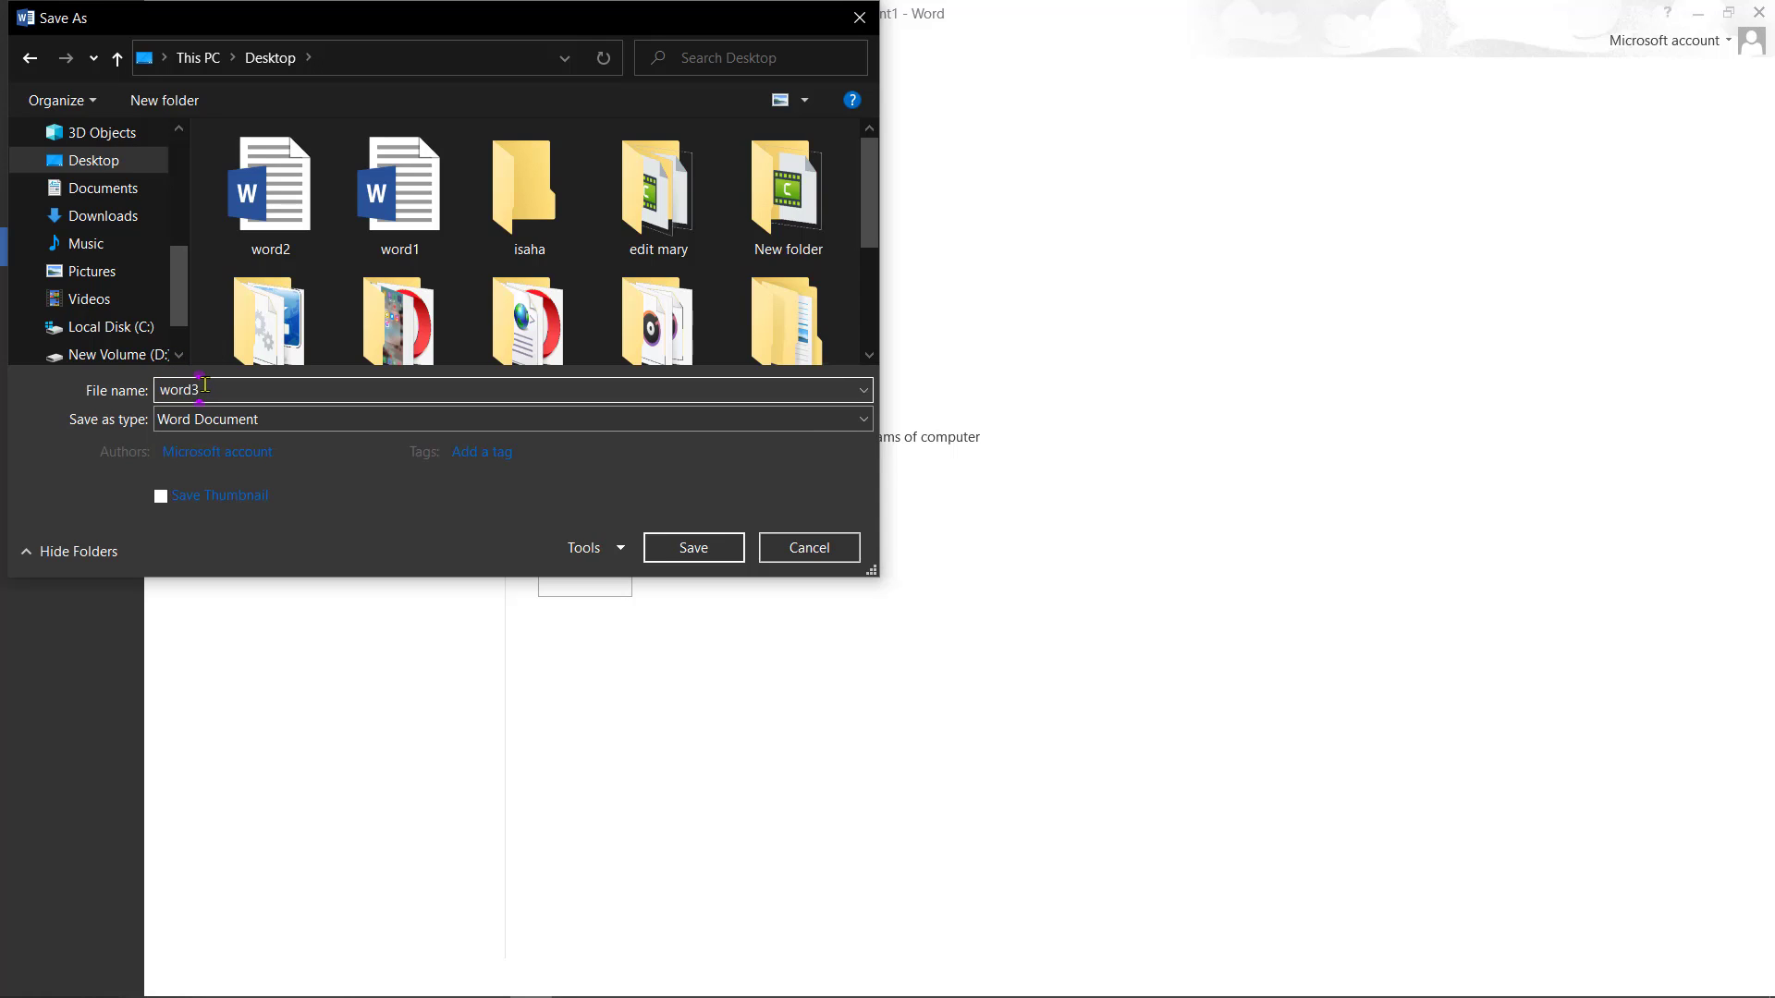
pyautogui.click(662, 547)
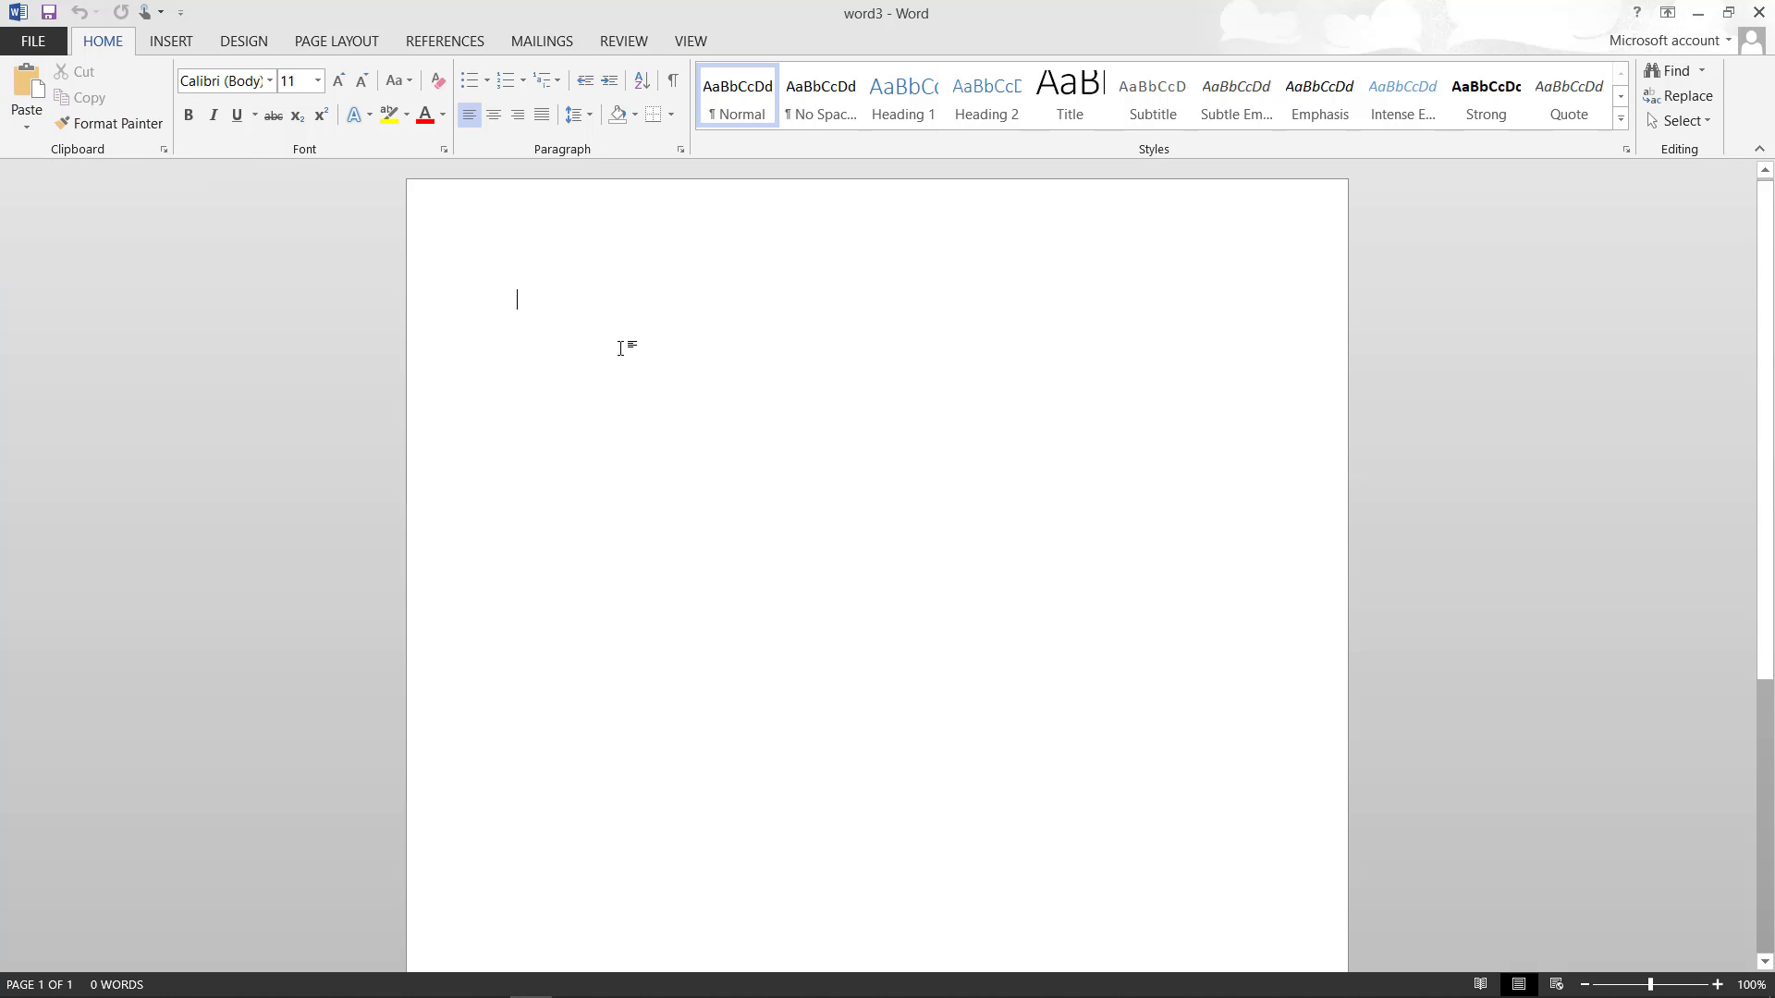
# - Type the placeholder text 'werwqtqq' on the first line of the page
pyautogui.write('werwq')
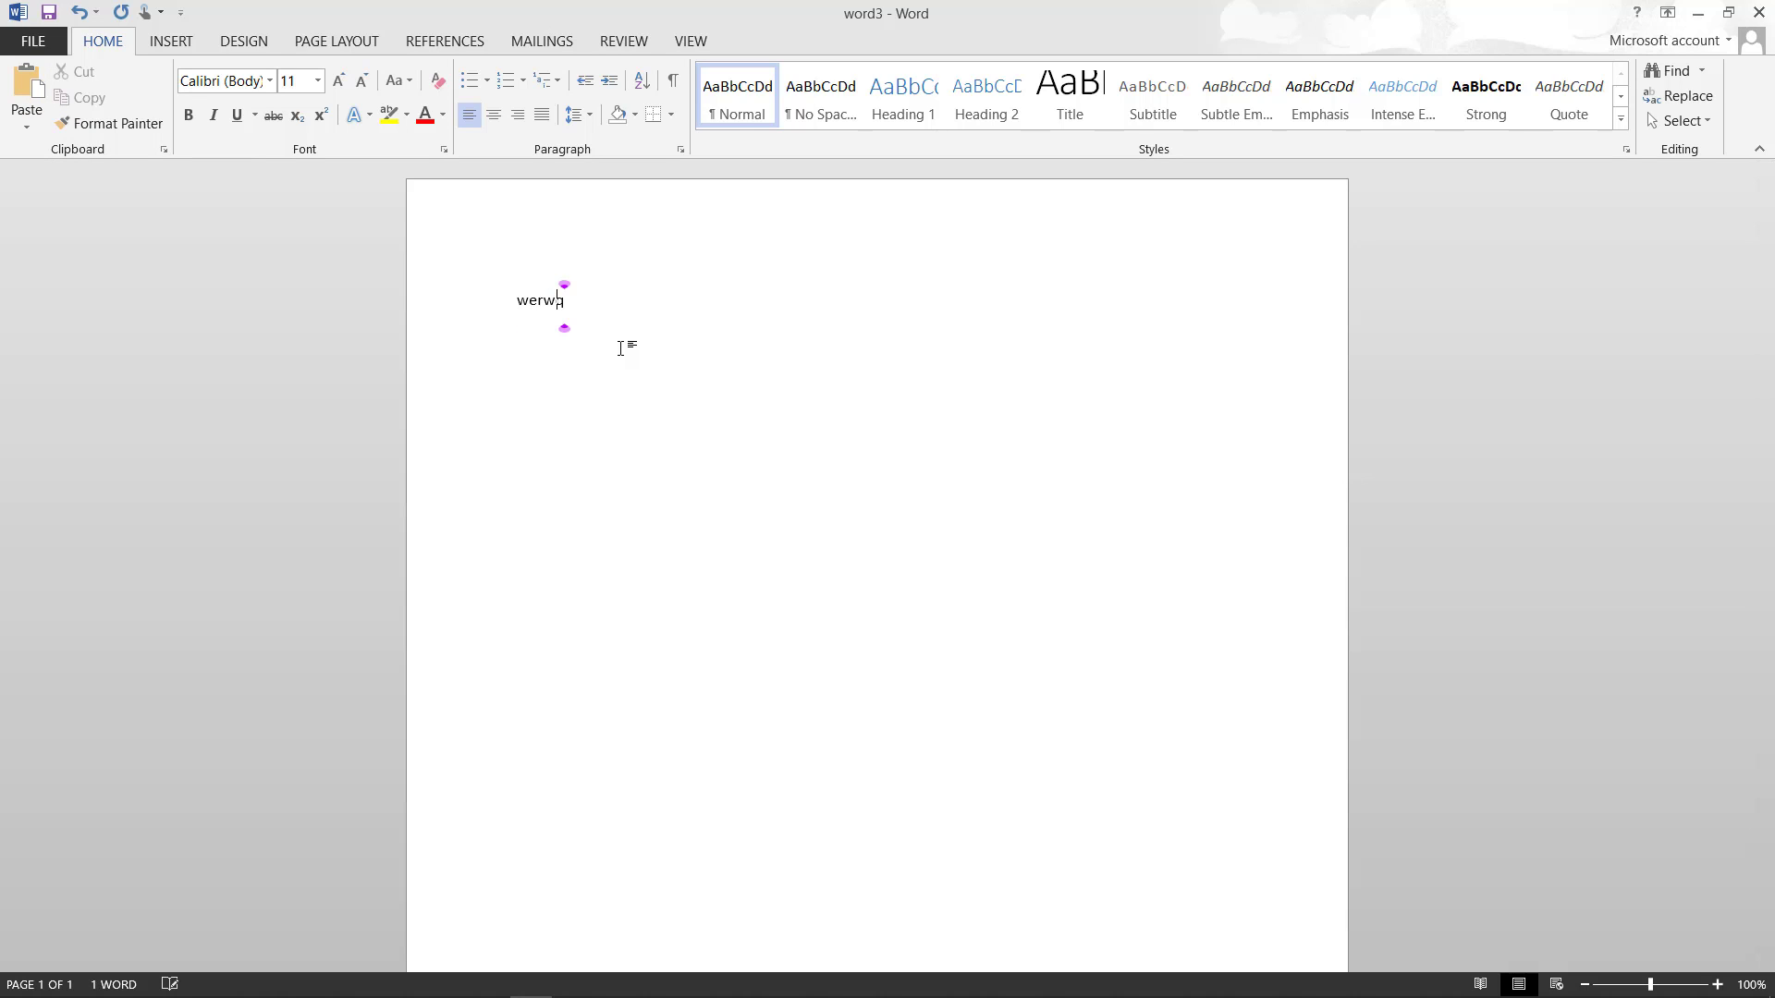
pyautogui.write('tqq')
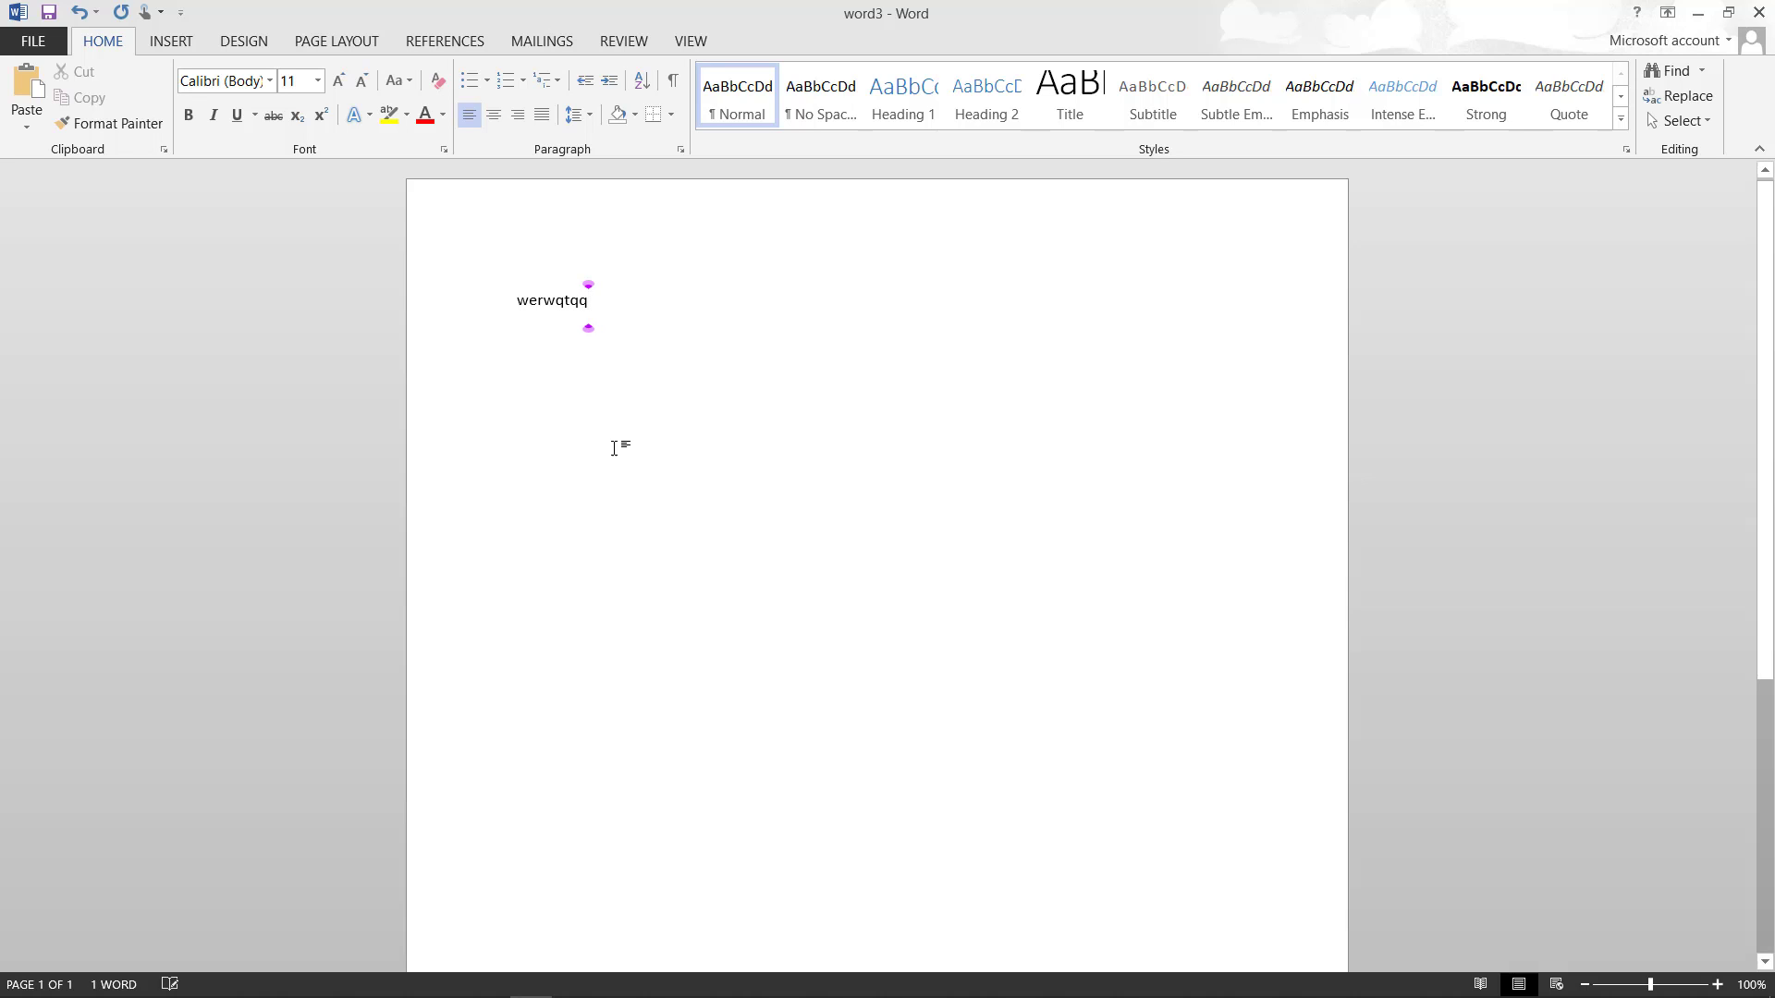
pyautogui.click(317, 80)
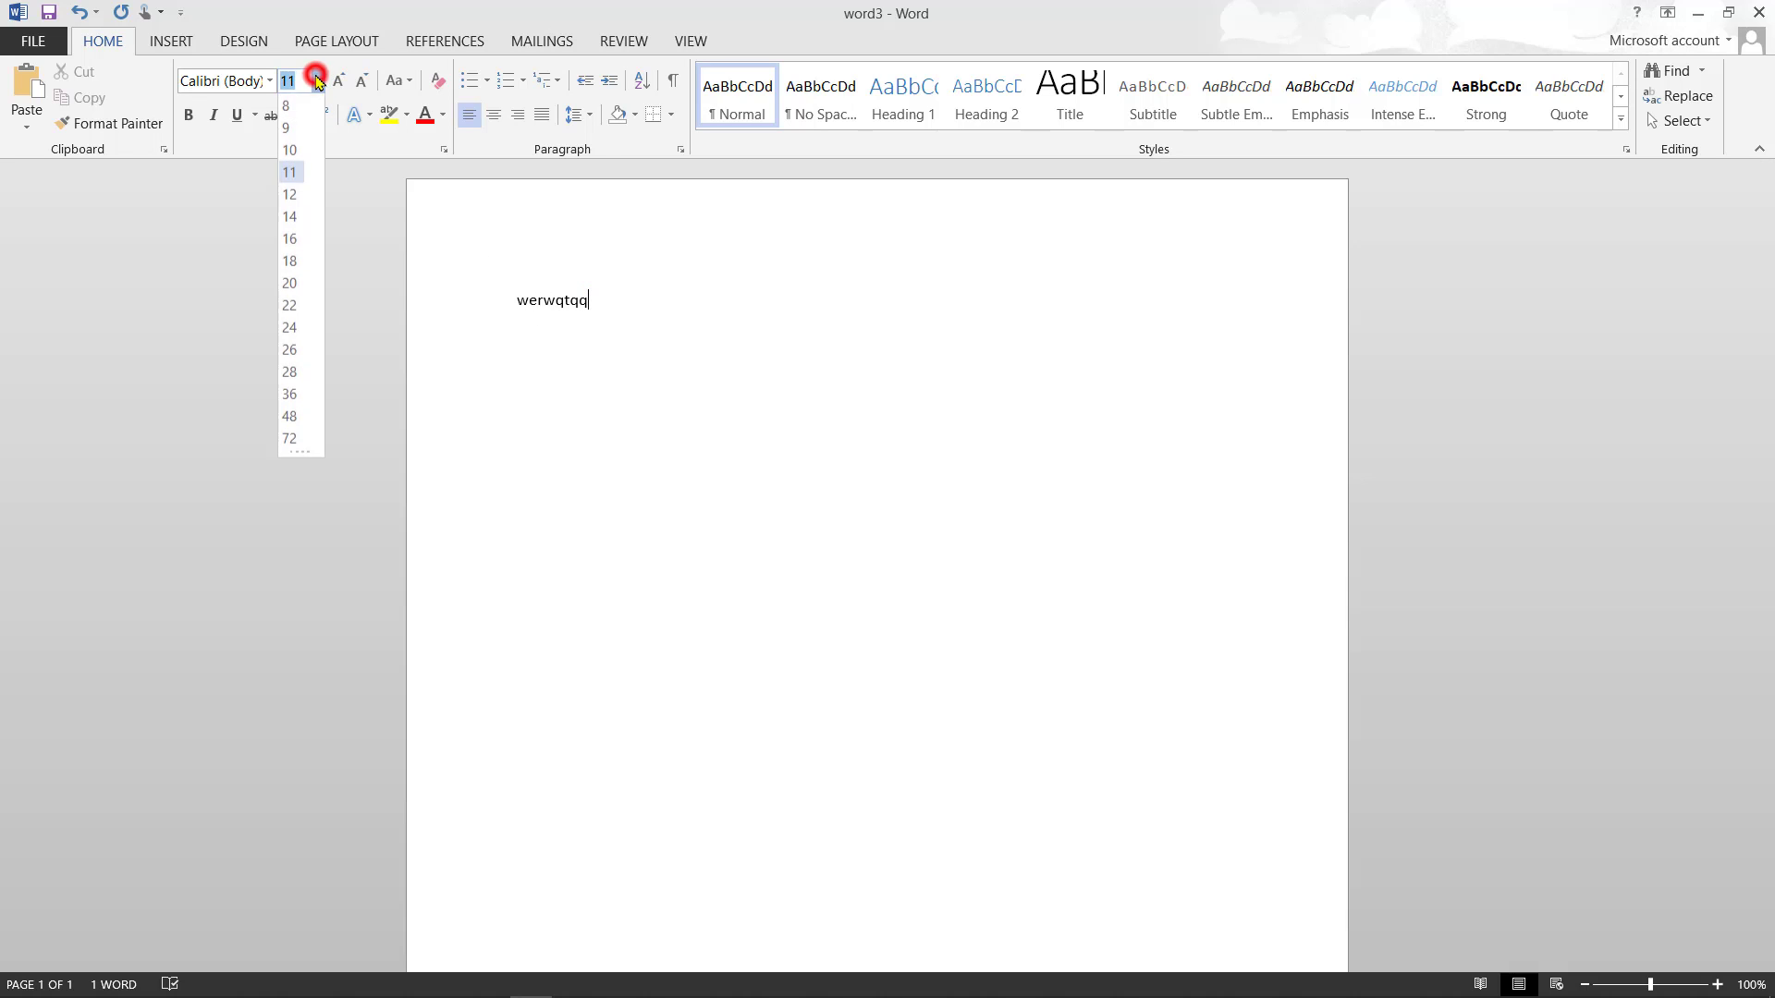
# - Enlarge the word 'werwqtqq' to 24 pt while keeping the Calibri font
pyautogui.click(290, 327)
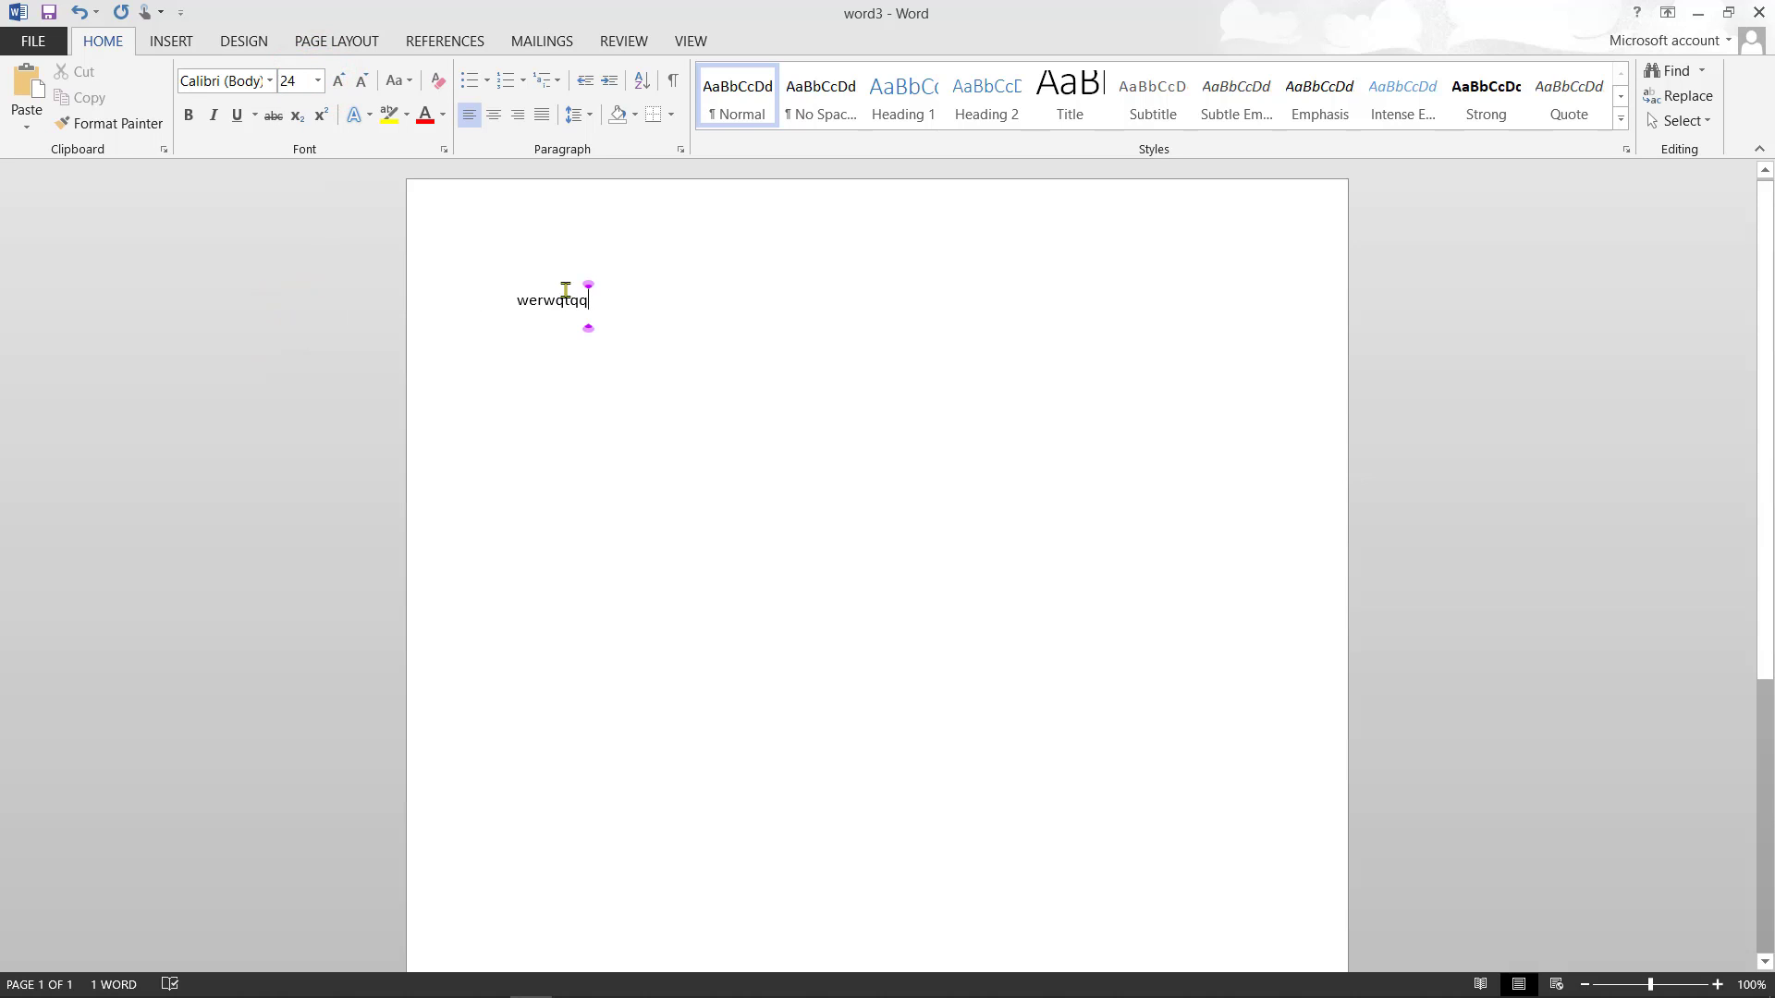
pyautogui.click(594, 303)
pyautogui.doubleClick(583, 301)
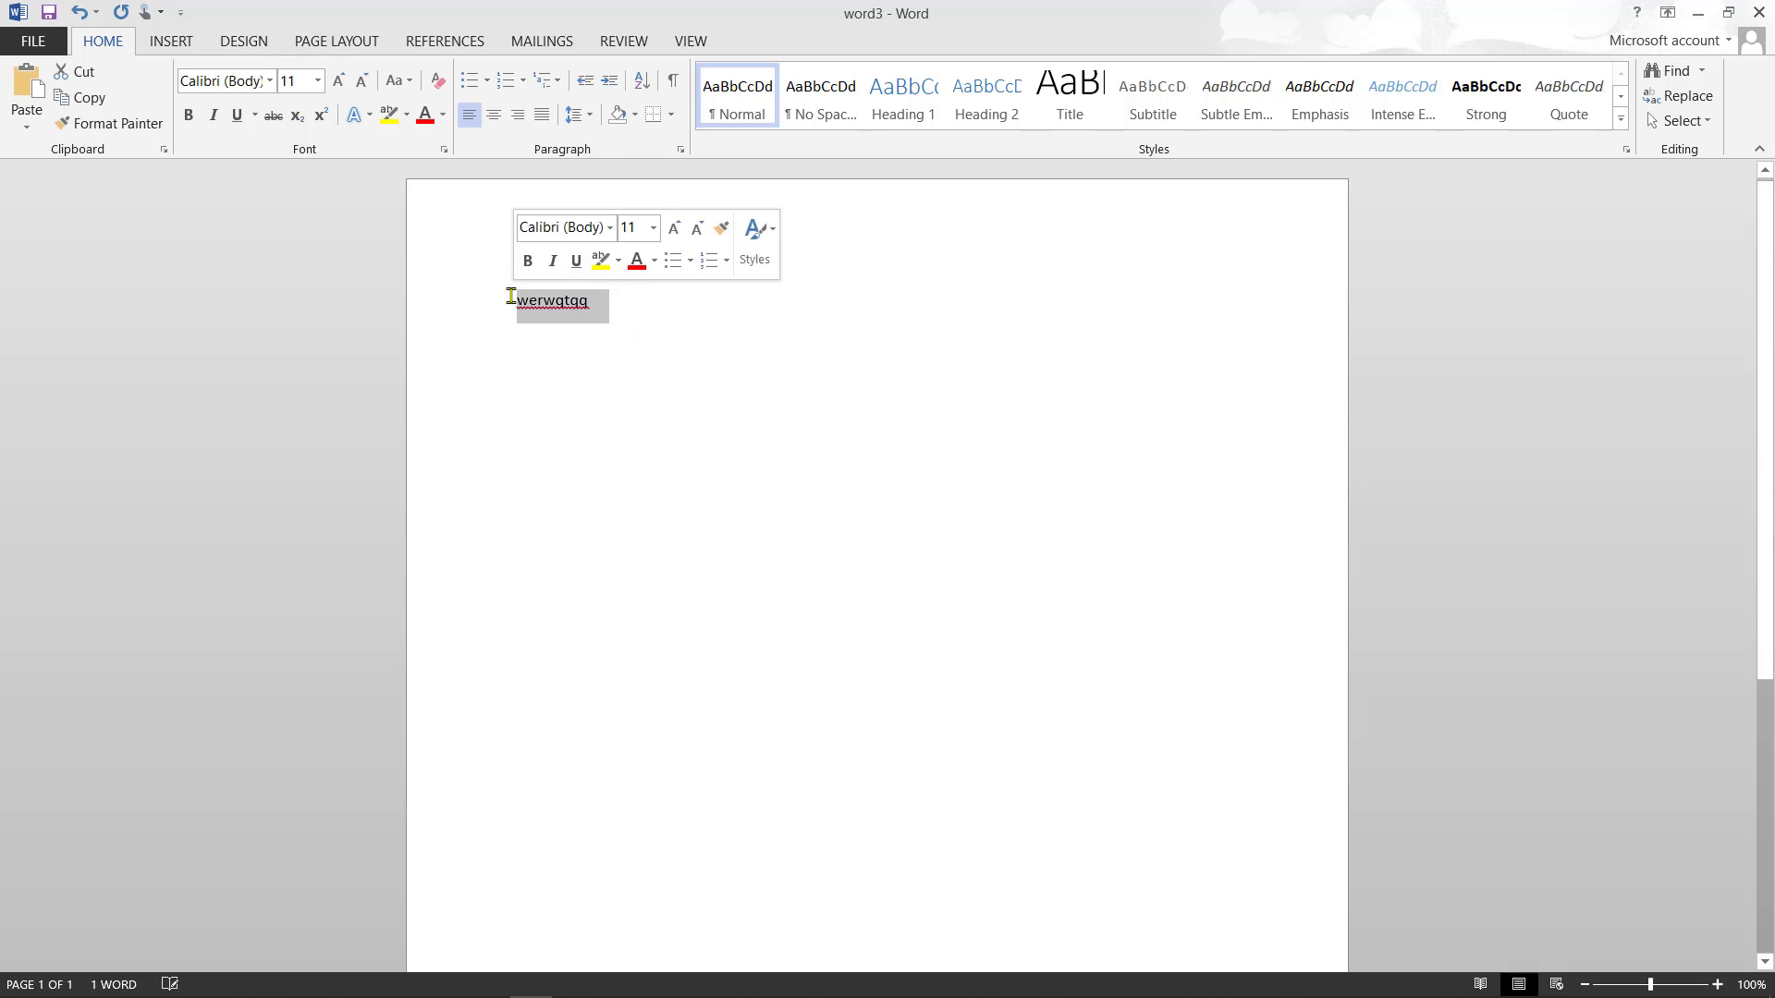
pyautogui.click(653, 229)
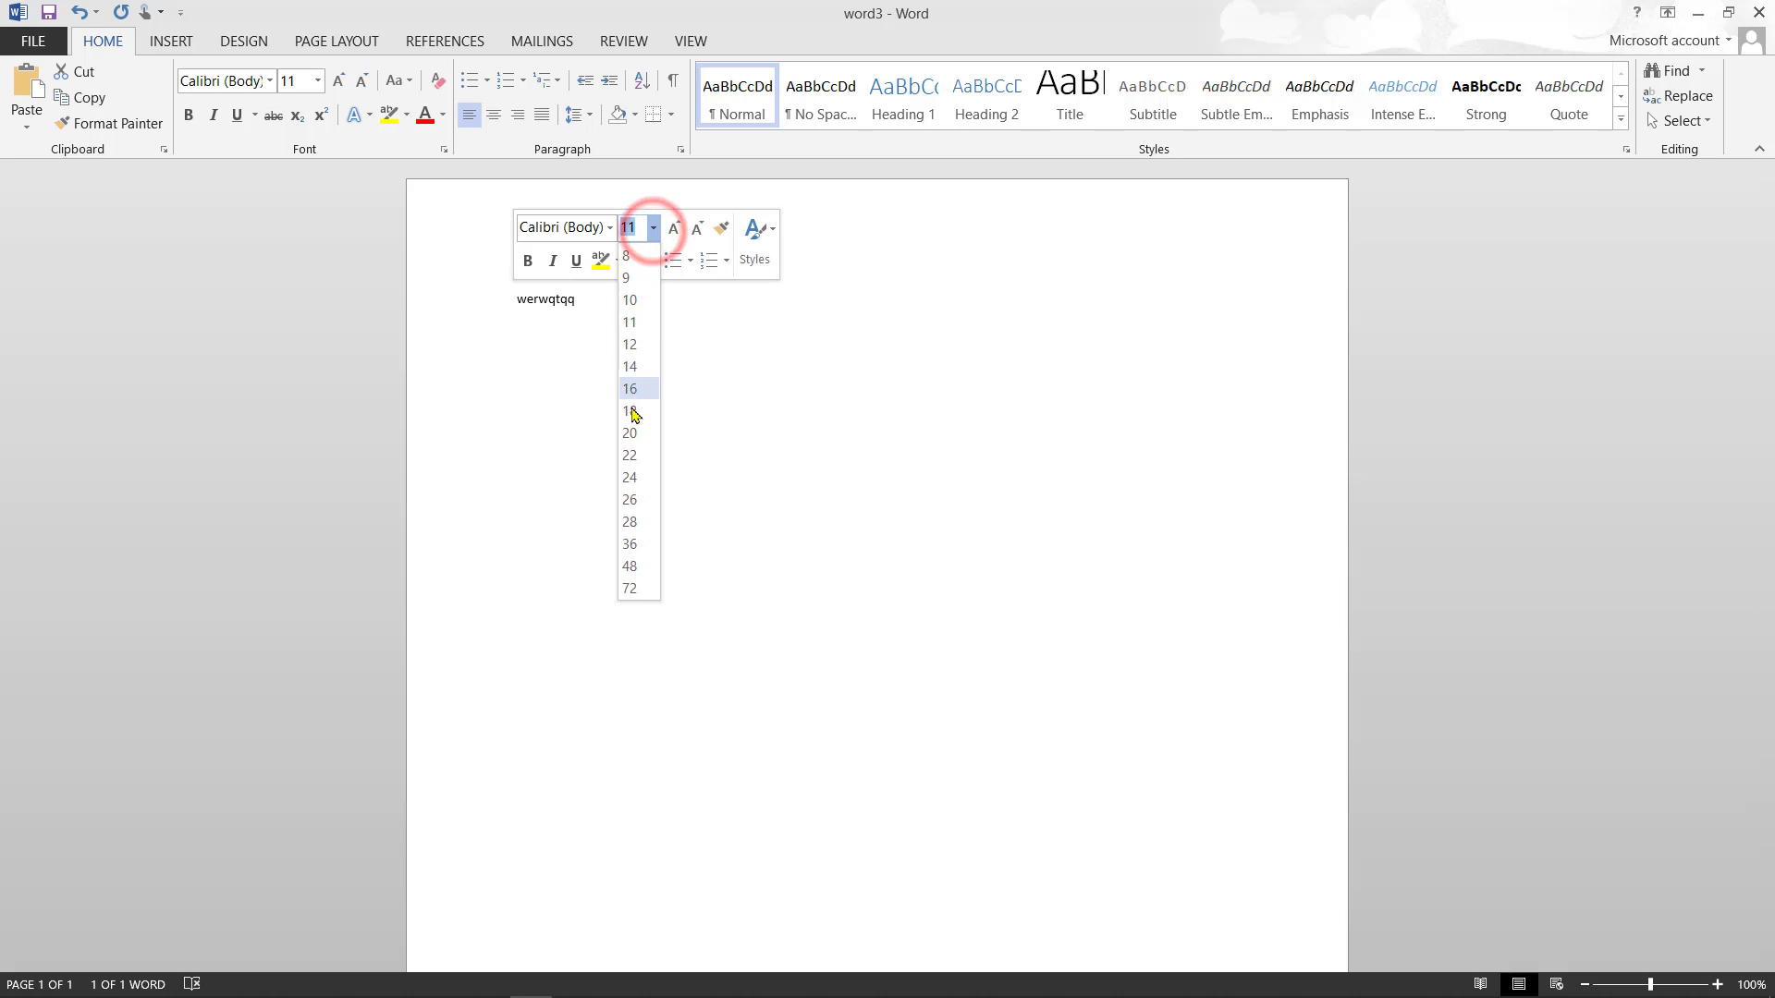
pyautogui.click(635, 479)
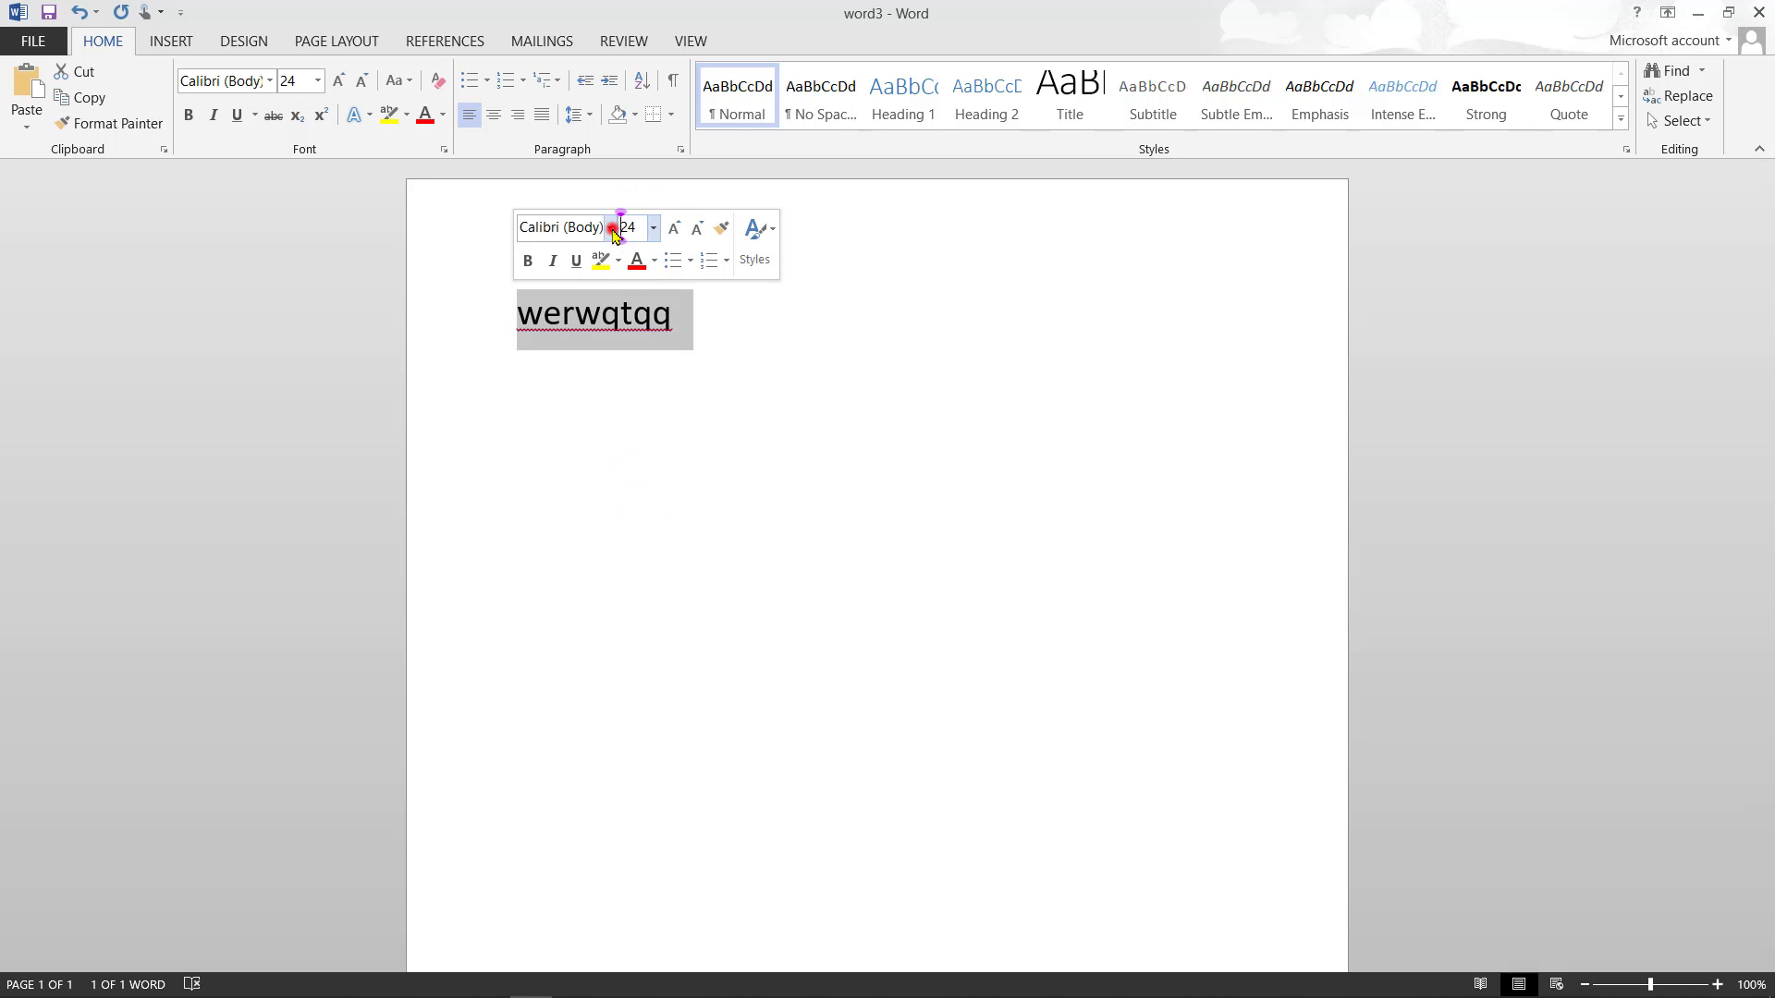
pyautogui.click(610, 228)
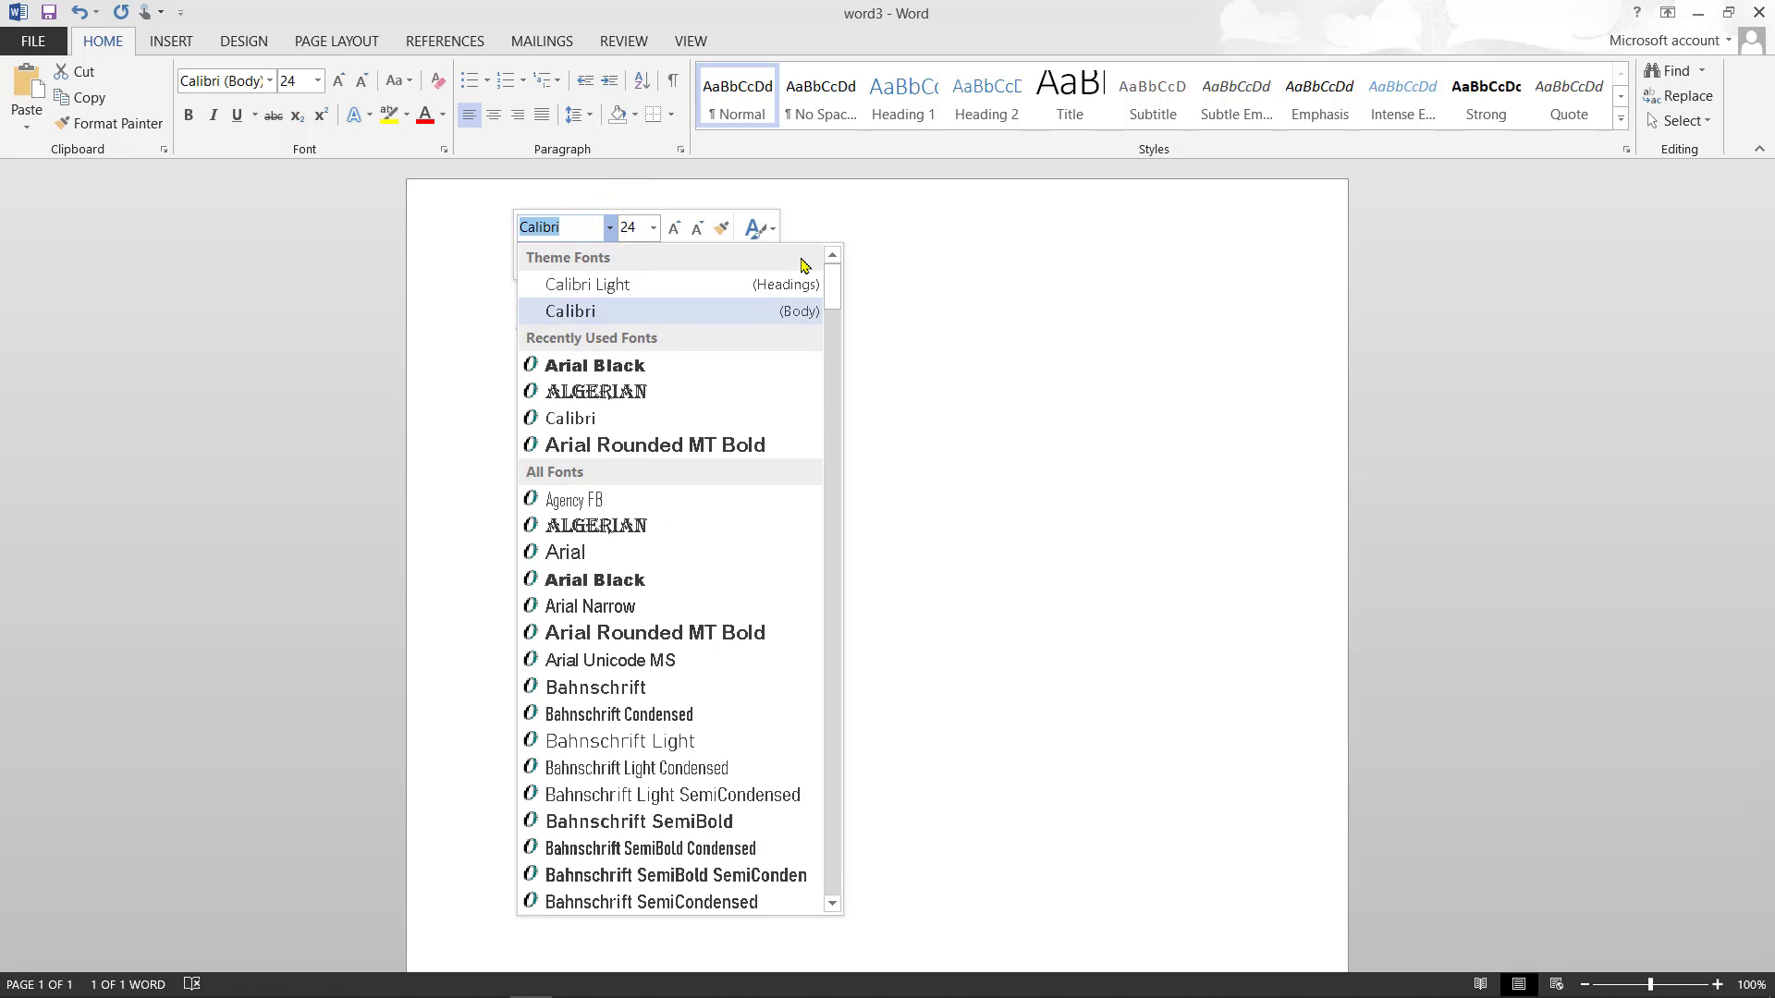
pyautogui.click(988, 308)
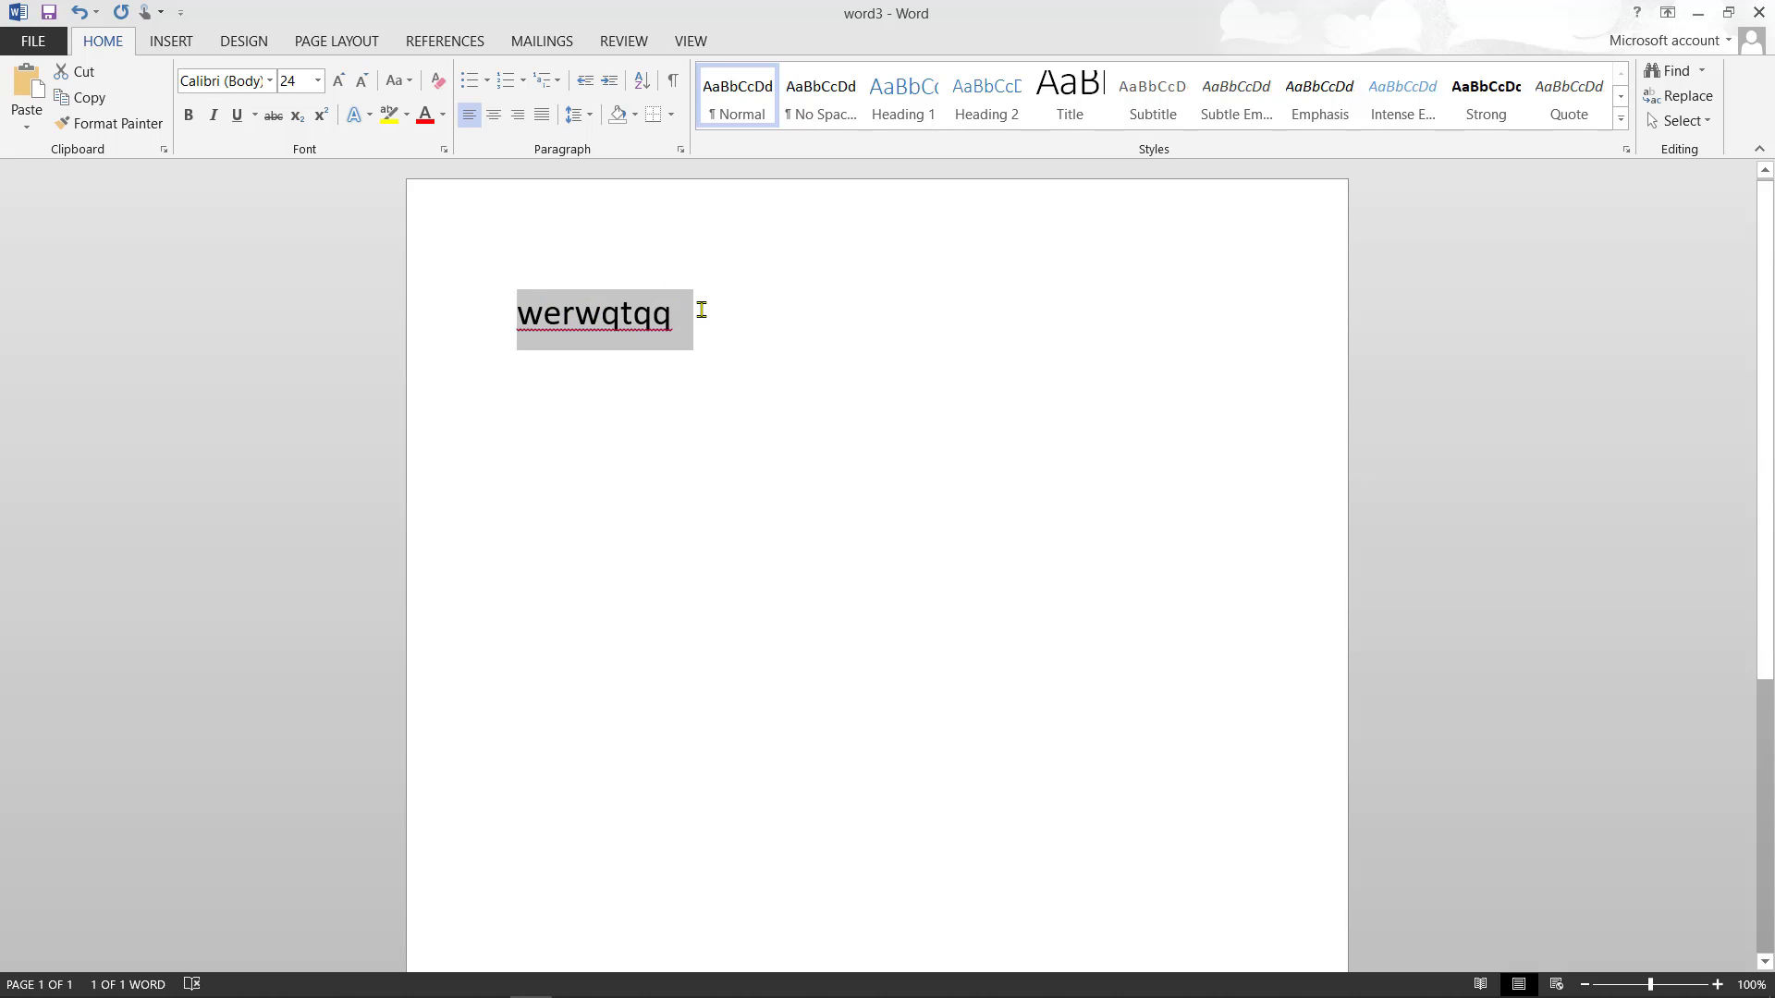
# - Cut 'werwqtqq' and paste it back, leaving an empty second line below it
pyautogui.click(89, 76)
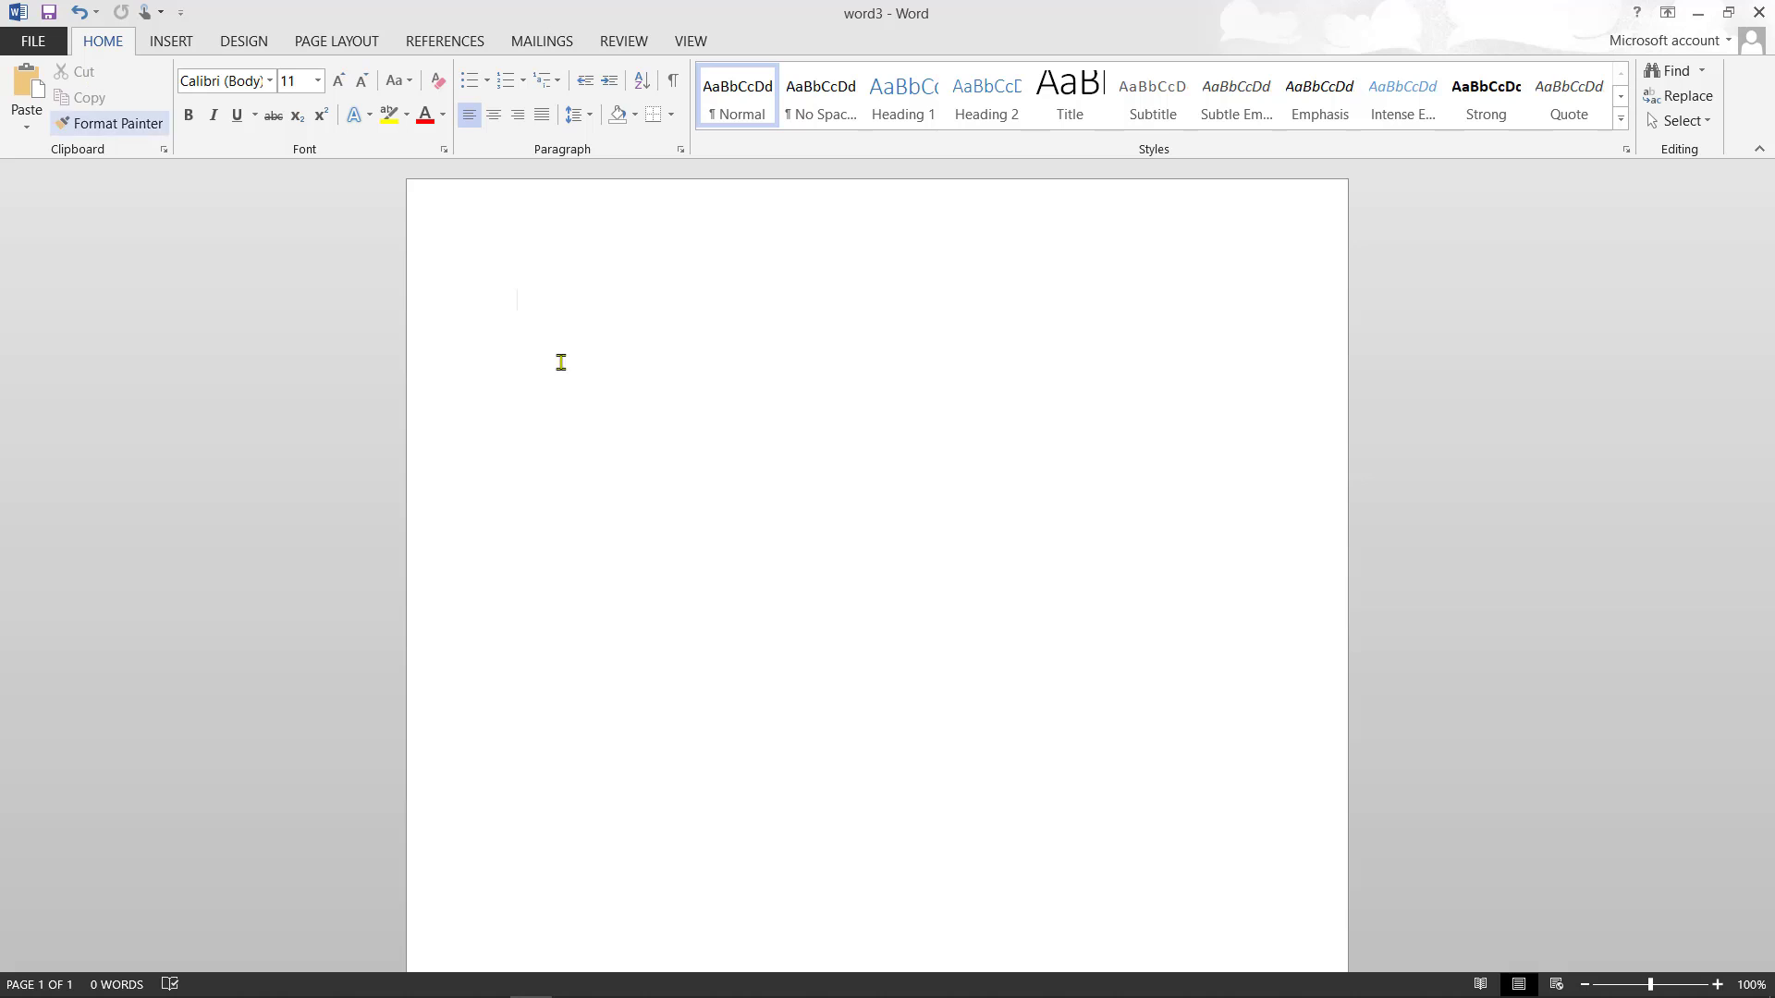
pyautogui.click(647, 425)
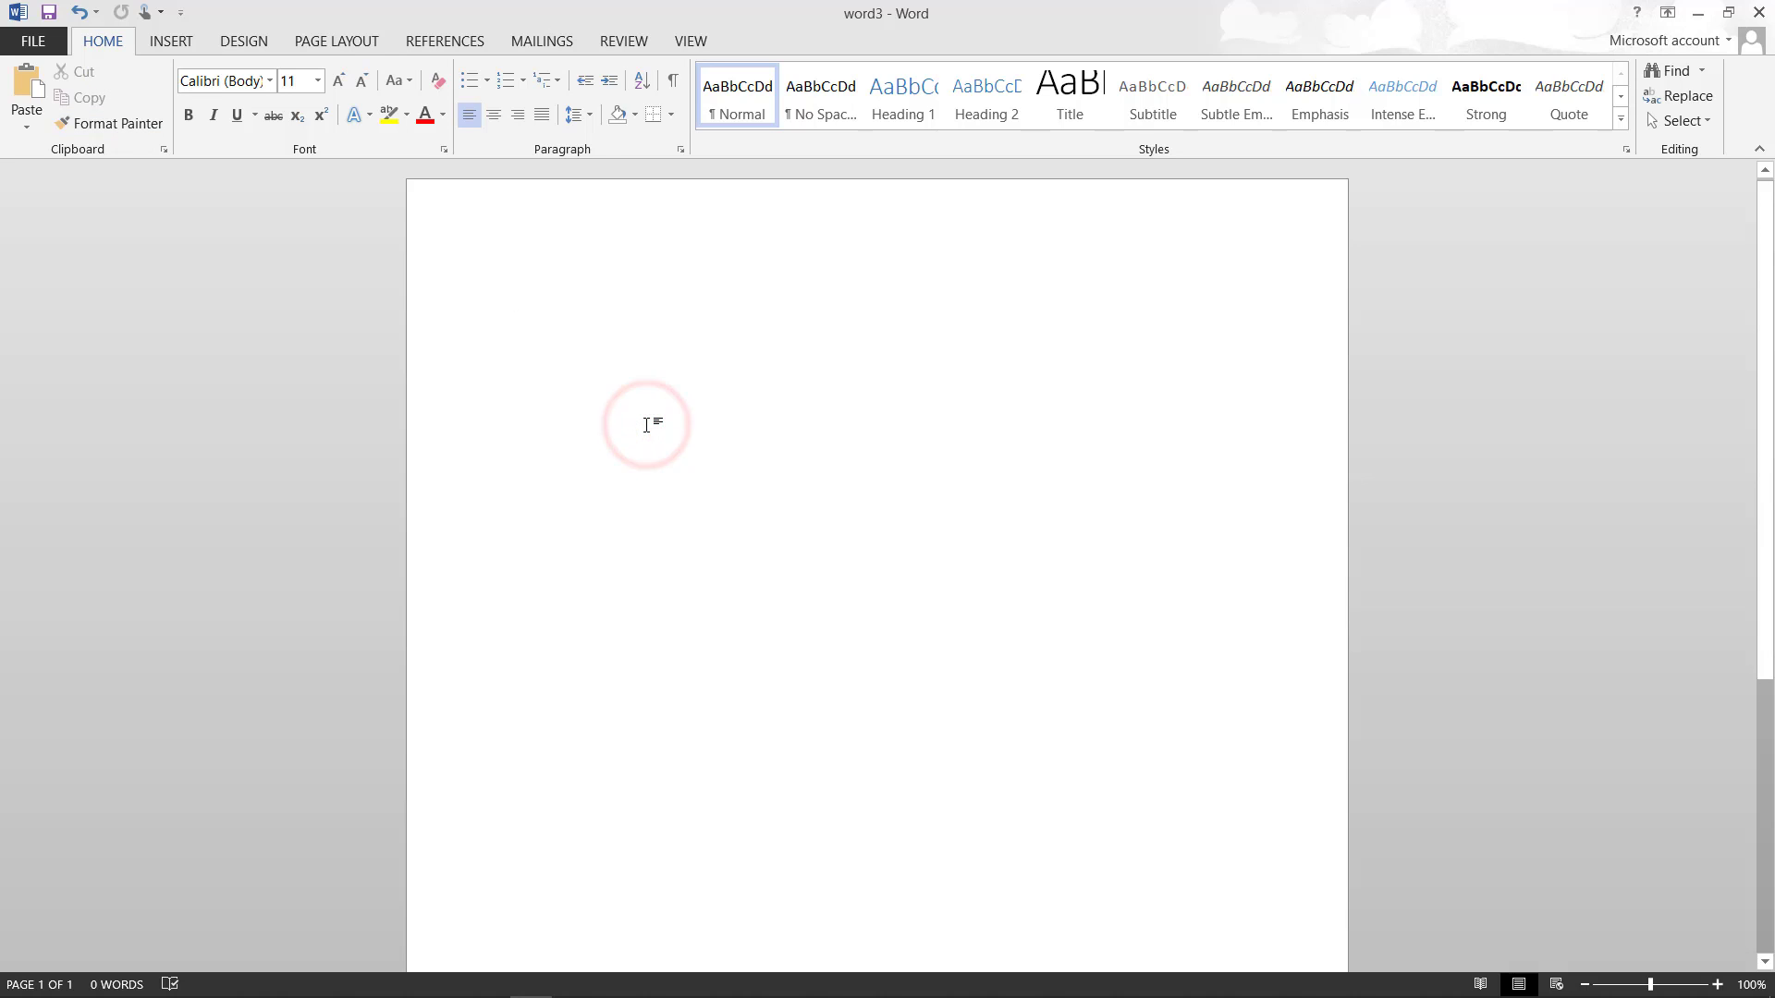
pyautogui.hotkey('ctrl', 'v')
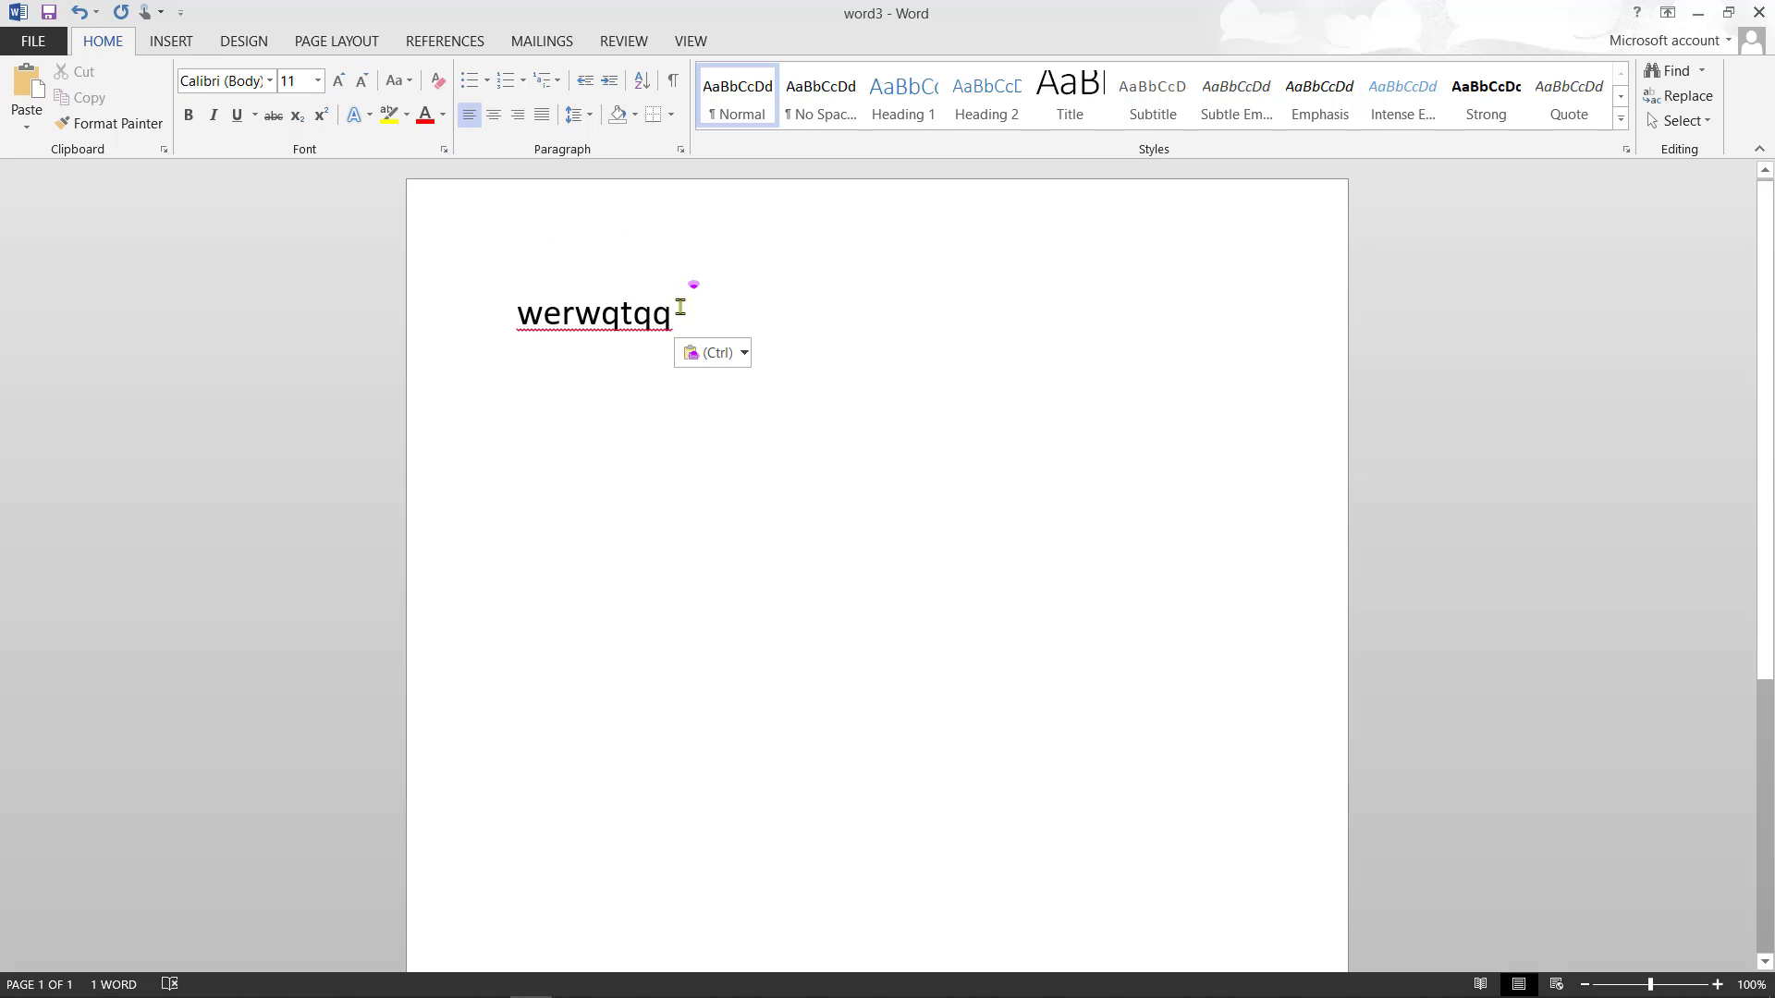
pyautogui.moveTo(680, 305)
pyautogui.mouseDown()
pyautogui.moveTo(596, 314)
pyautogui.moveTo(689, 309)
pyautogui.mouseUp()
pyautogui.click(561, 449)
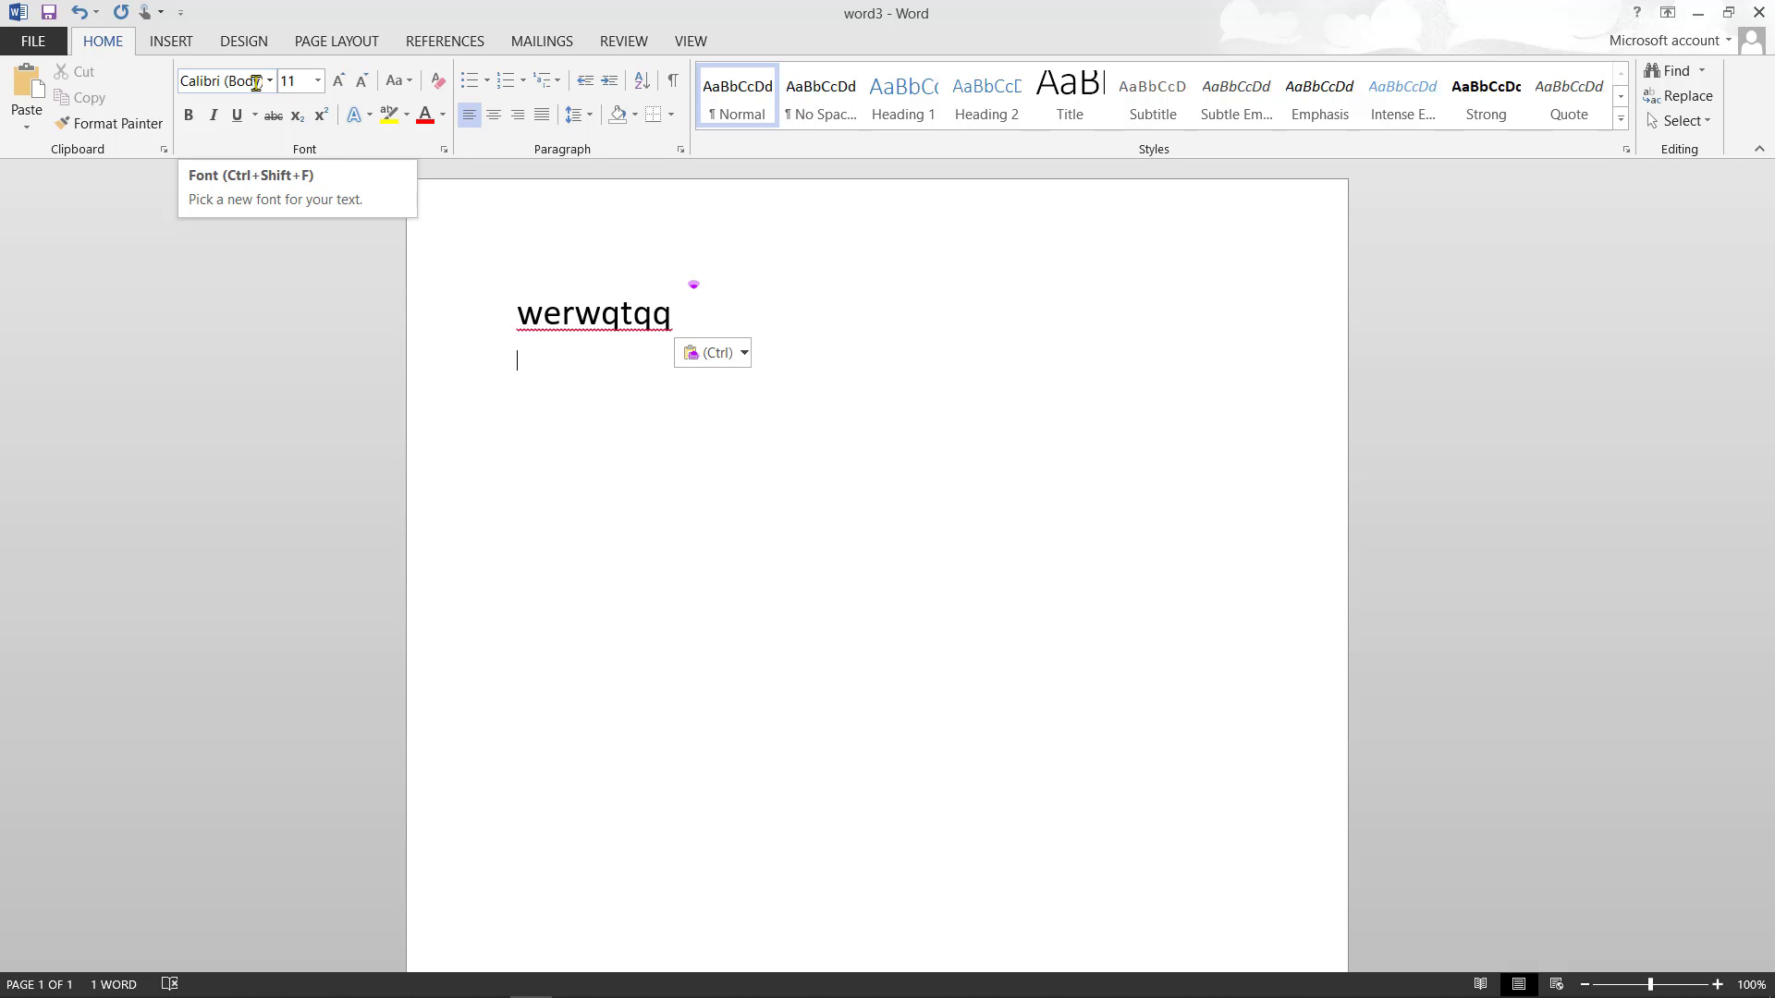
# - Add a second line reading 'CAME HERE' in 24 pt Algerian, followed by an empty line
pyautogui.click(269, 81)
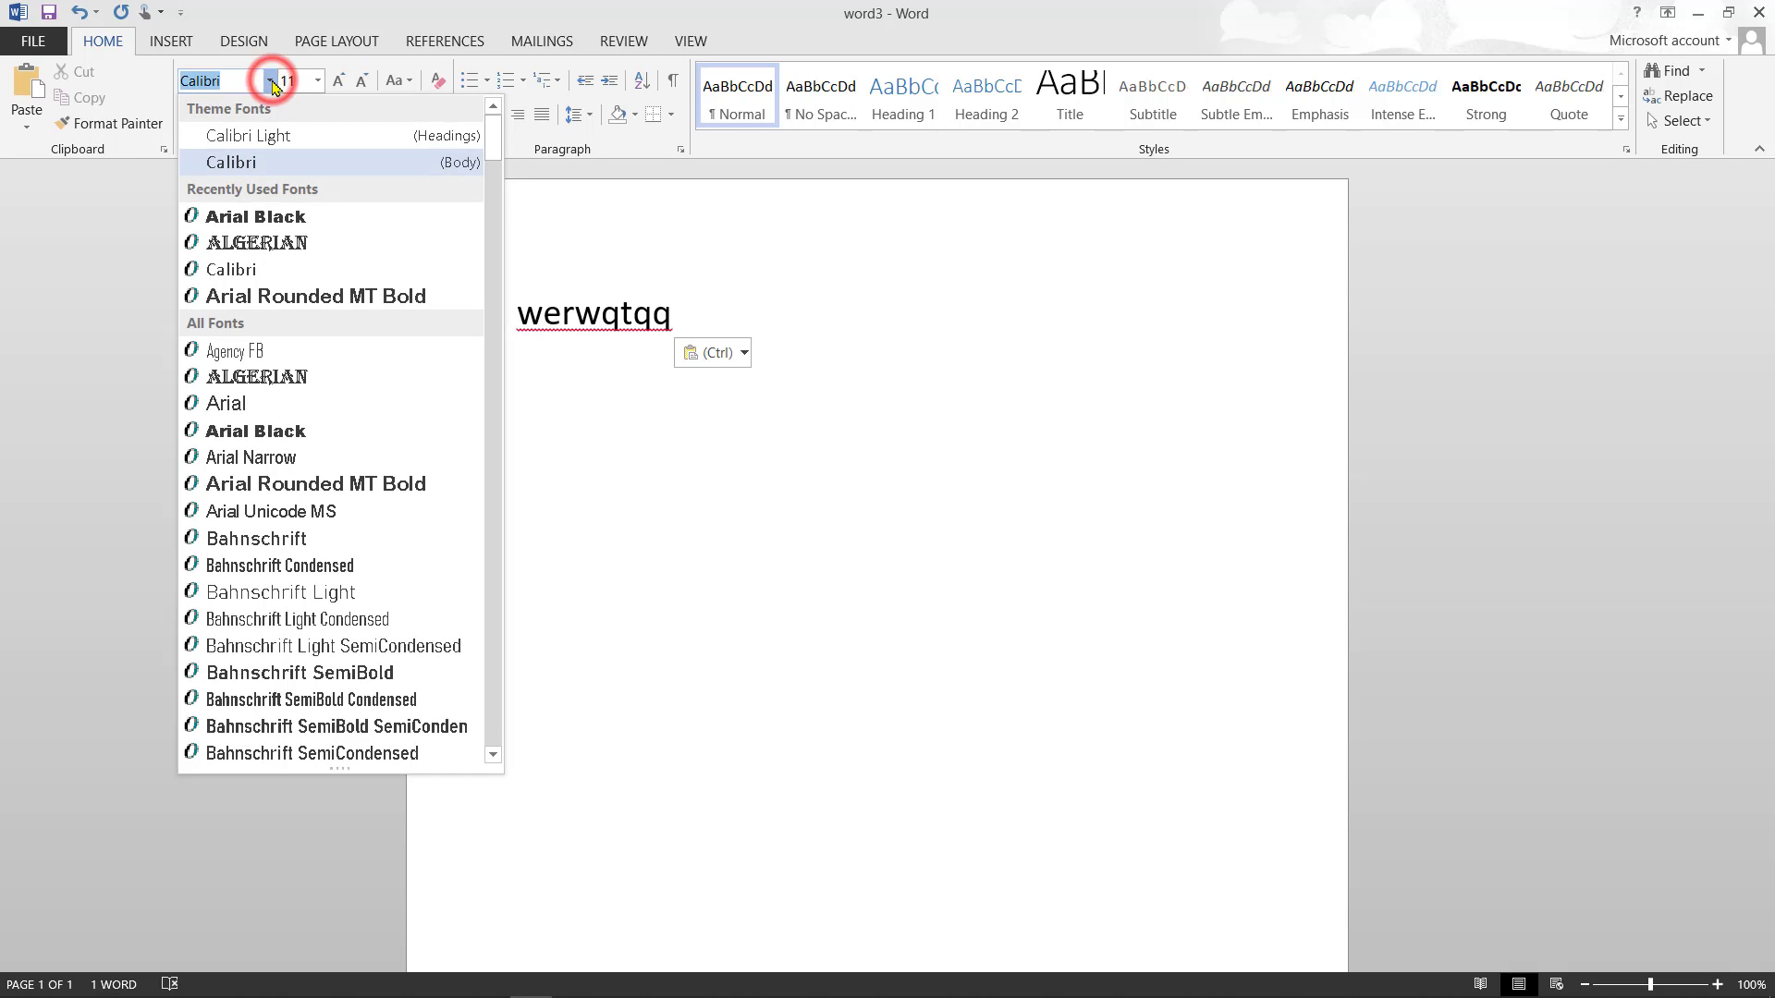
pyautogui.click(268, 238)
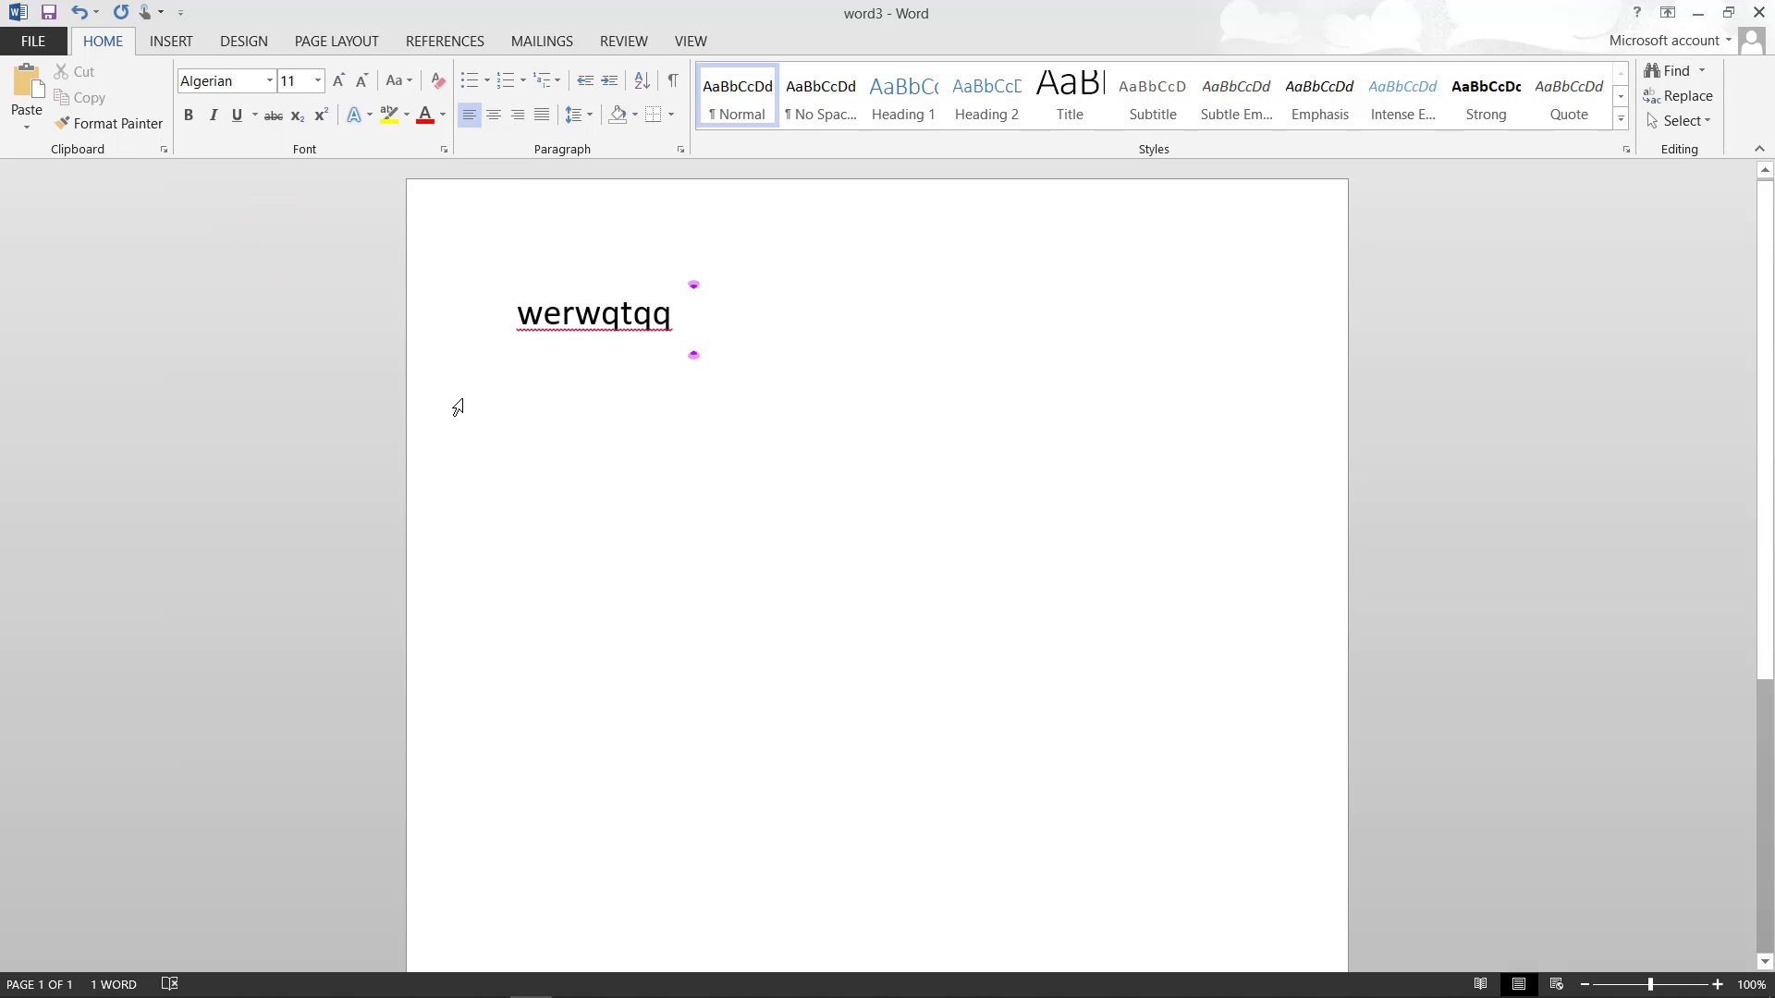
pyautogui.click(317, 81)
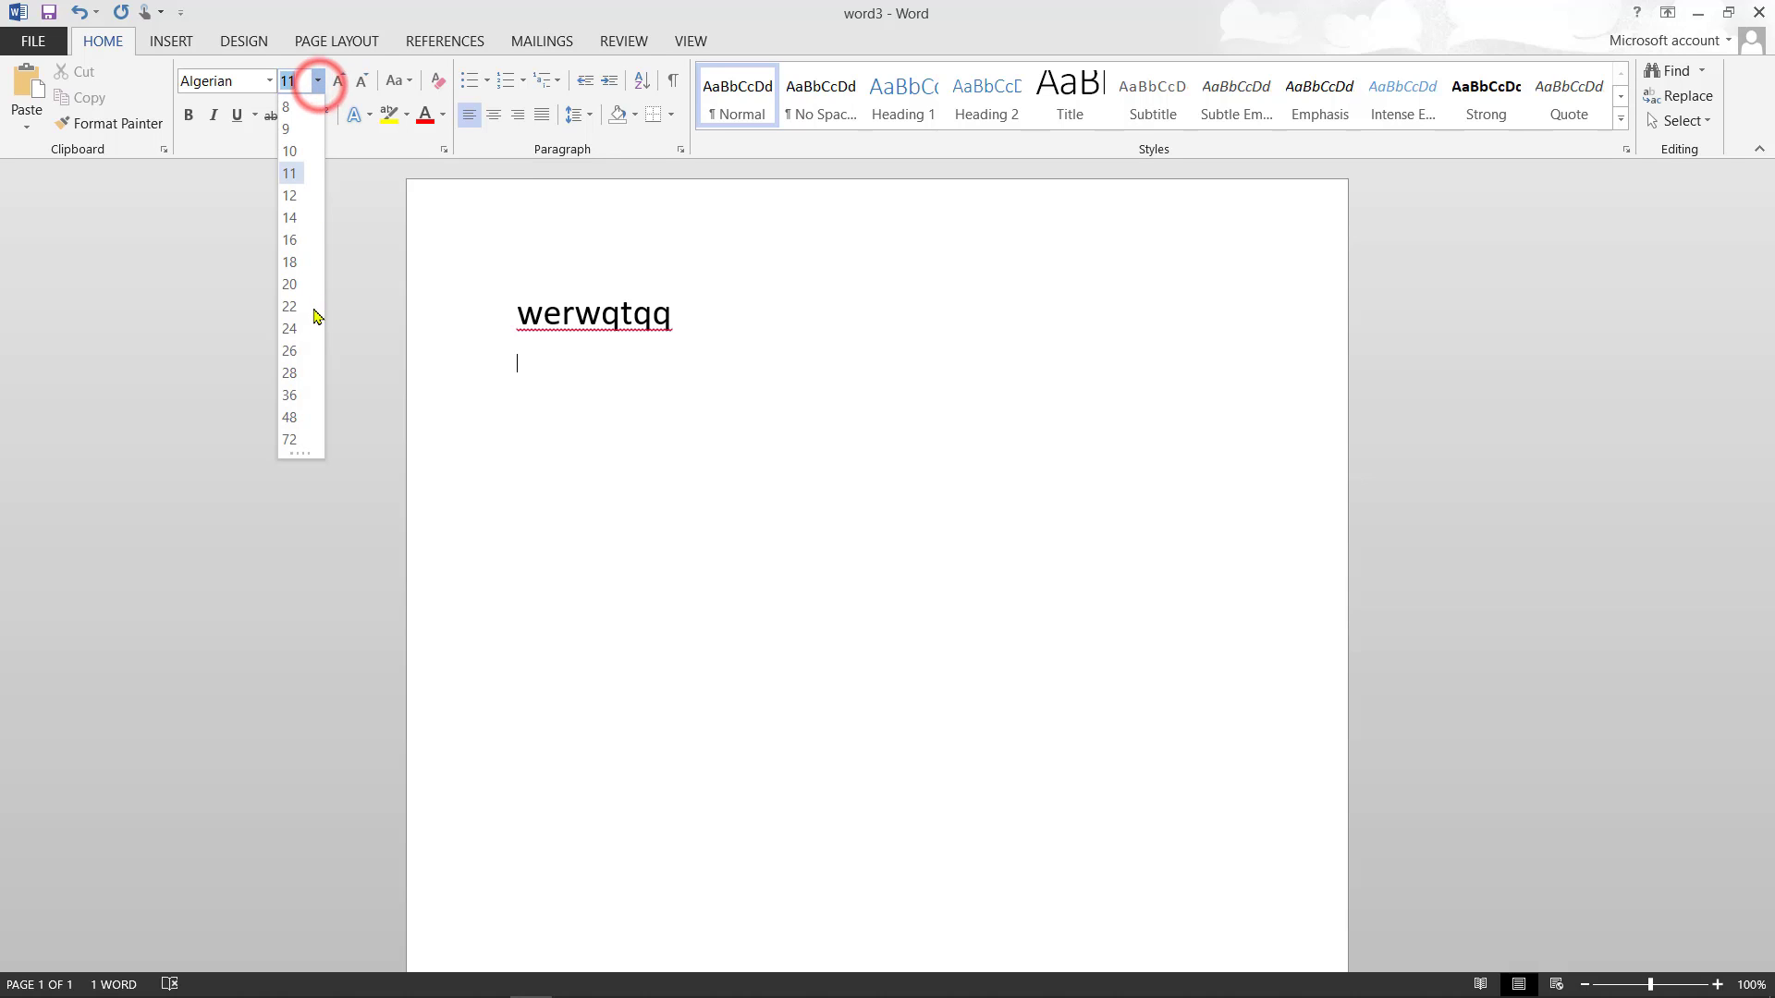
pyautogui.click(289, 329)
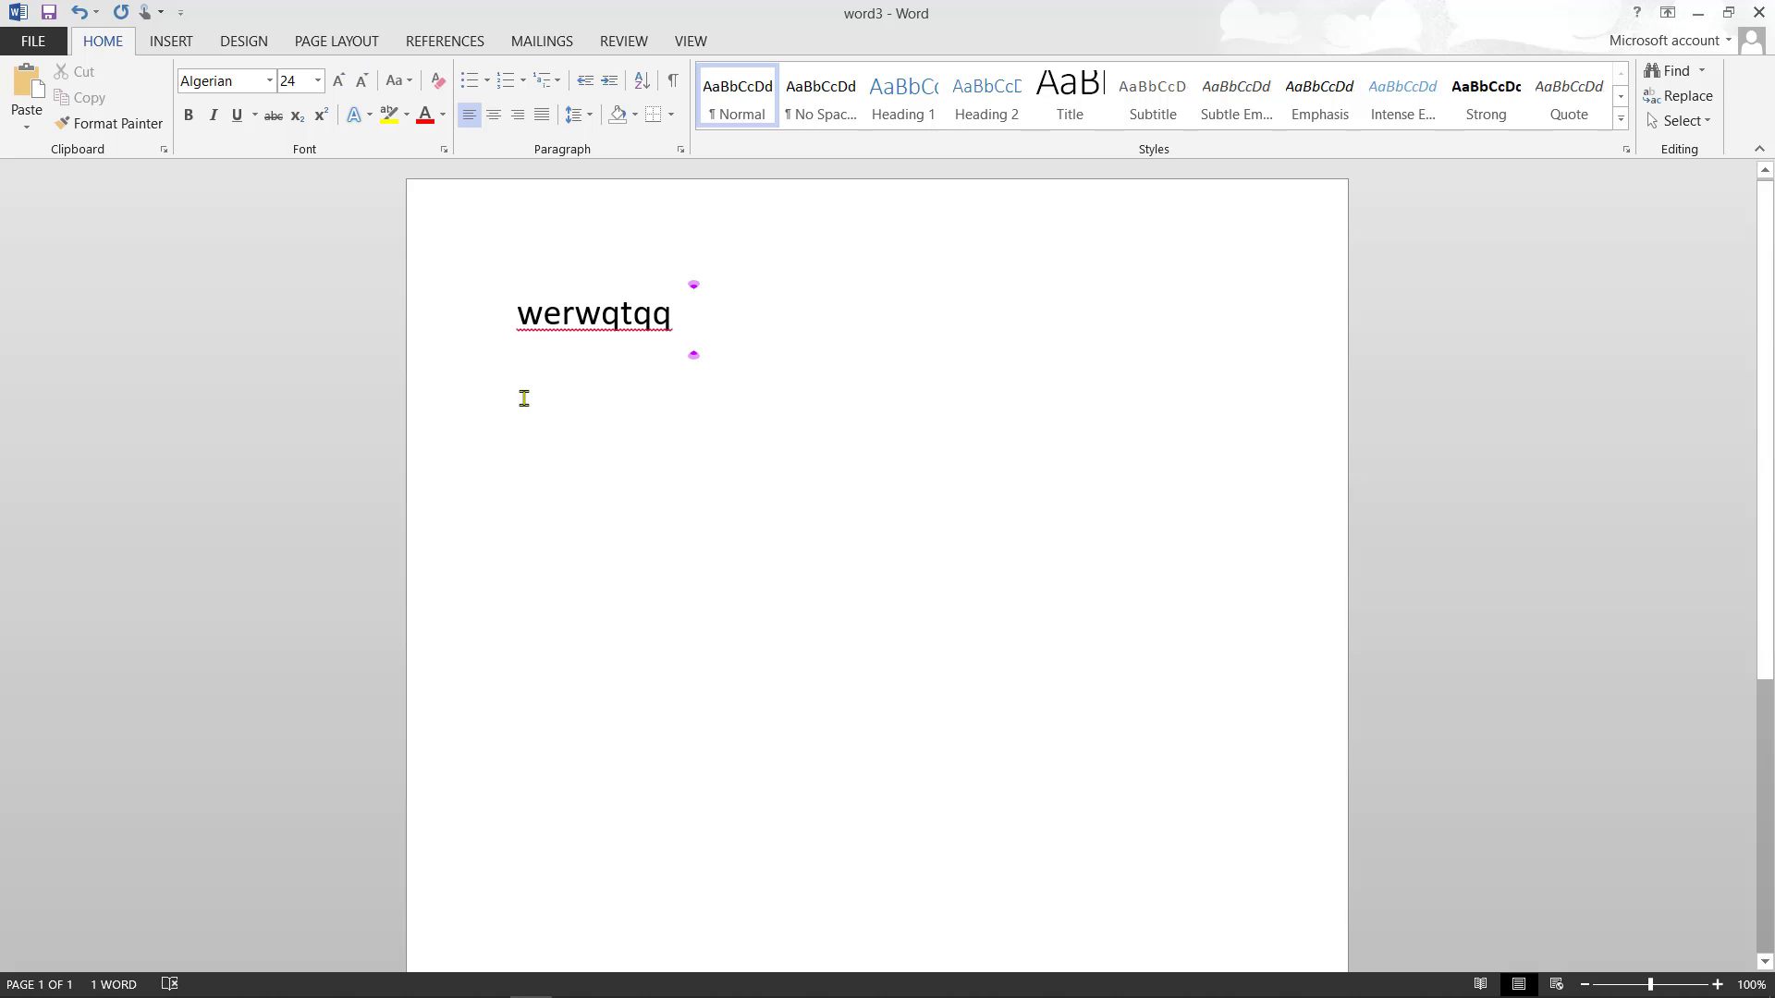
pyautogui.press('Return')
pyautogui.write('came her')
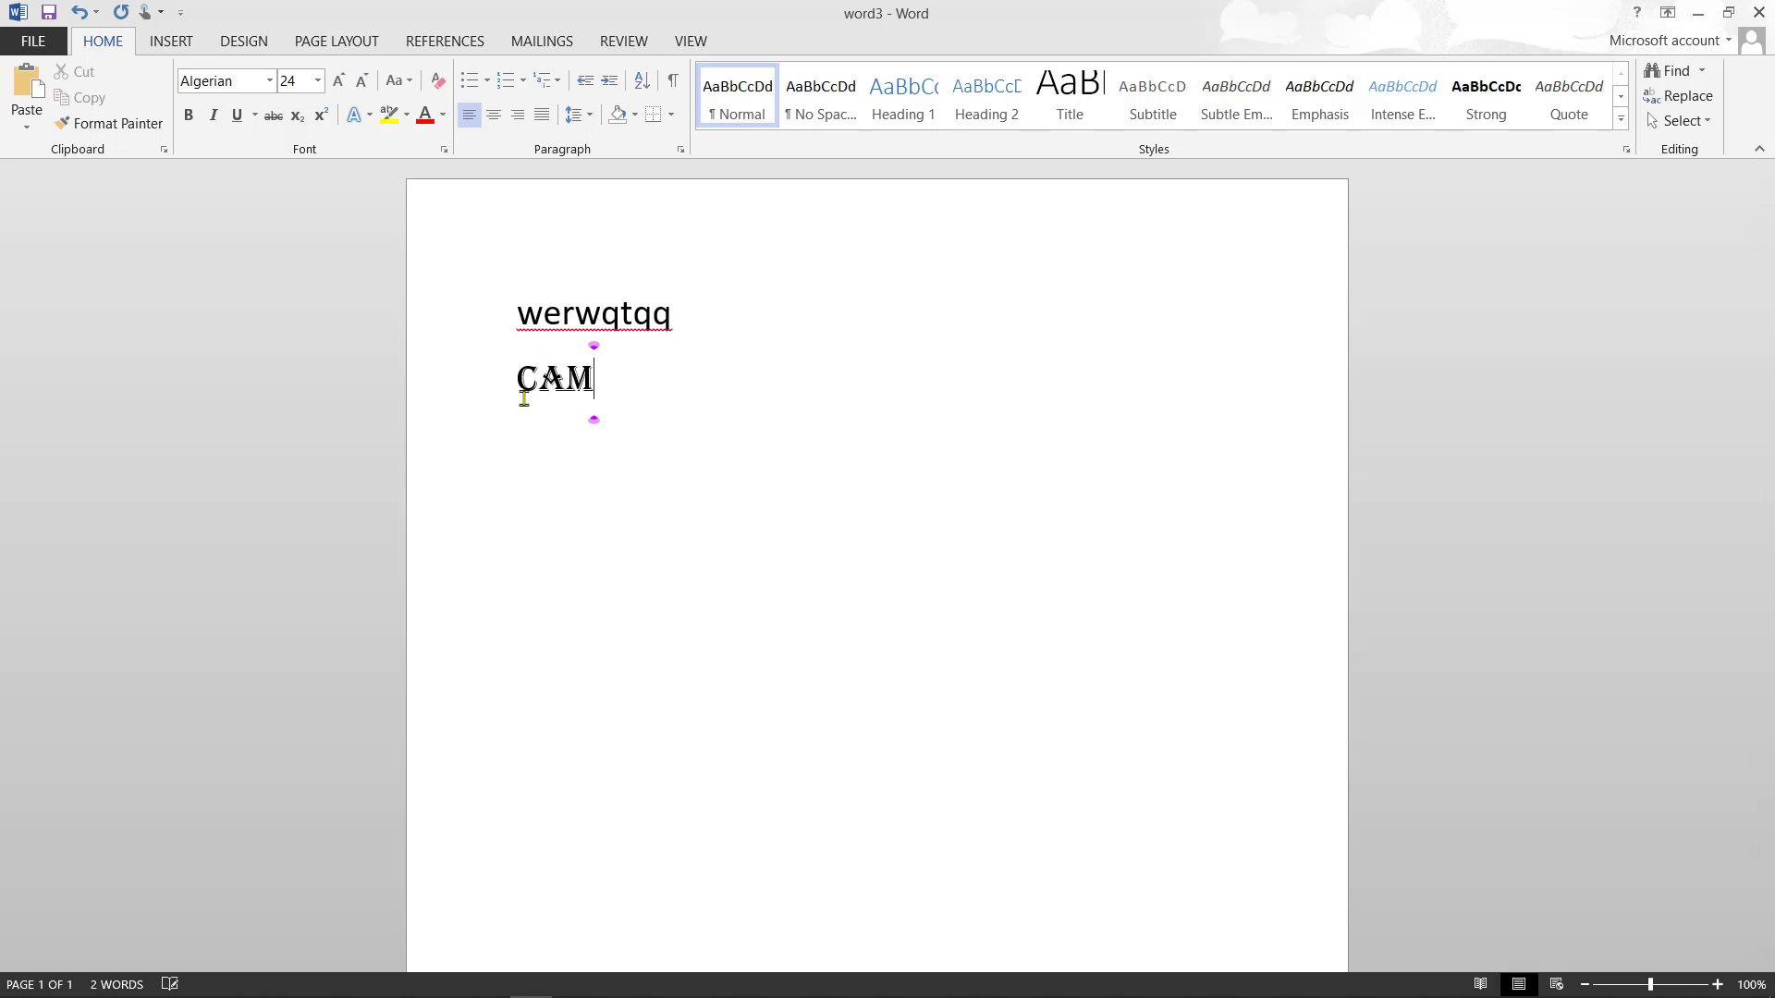
pyautogui.write('r')
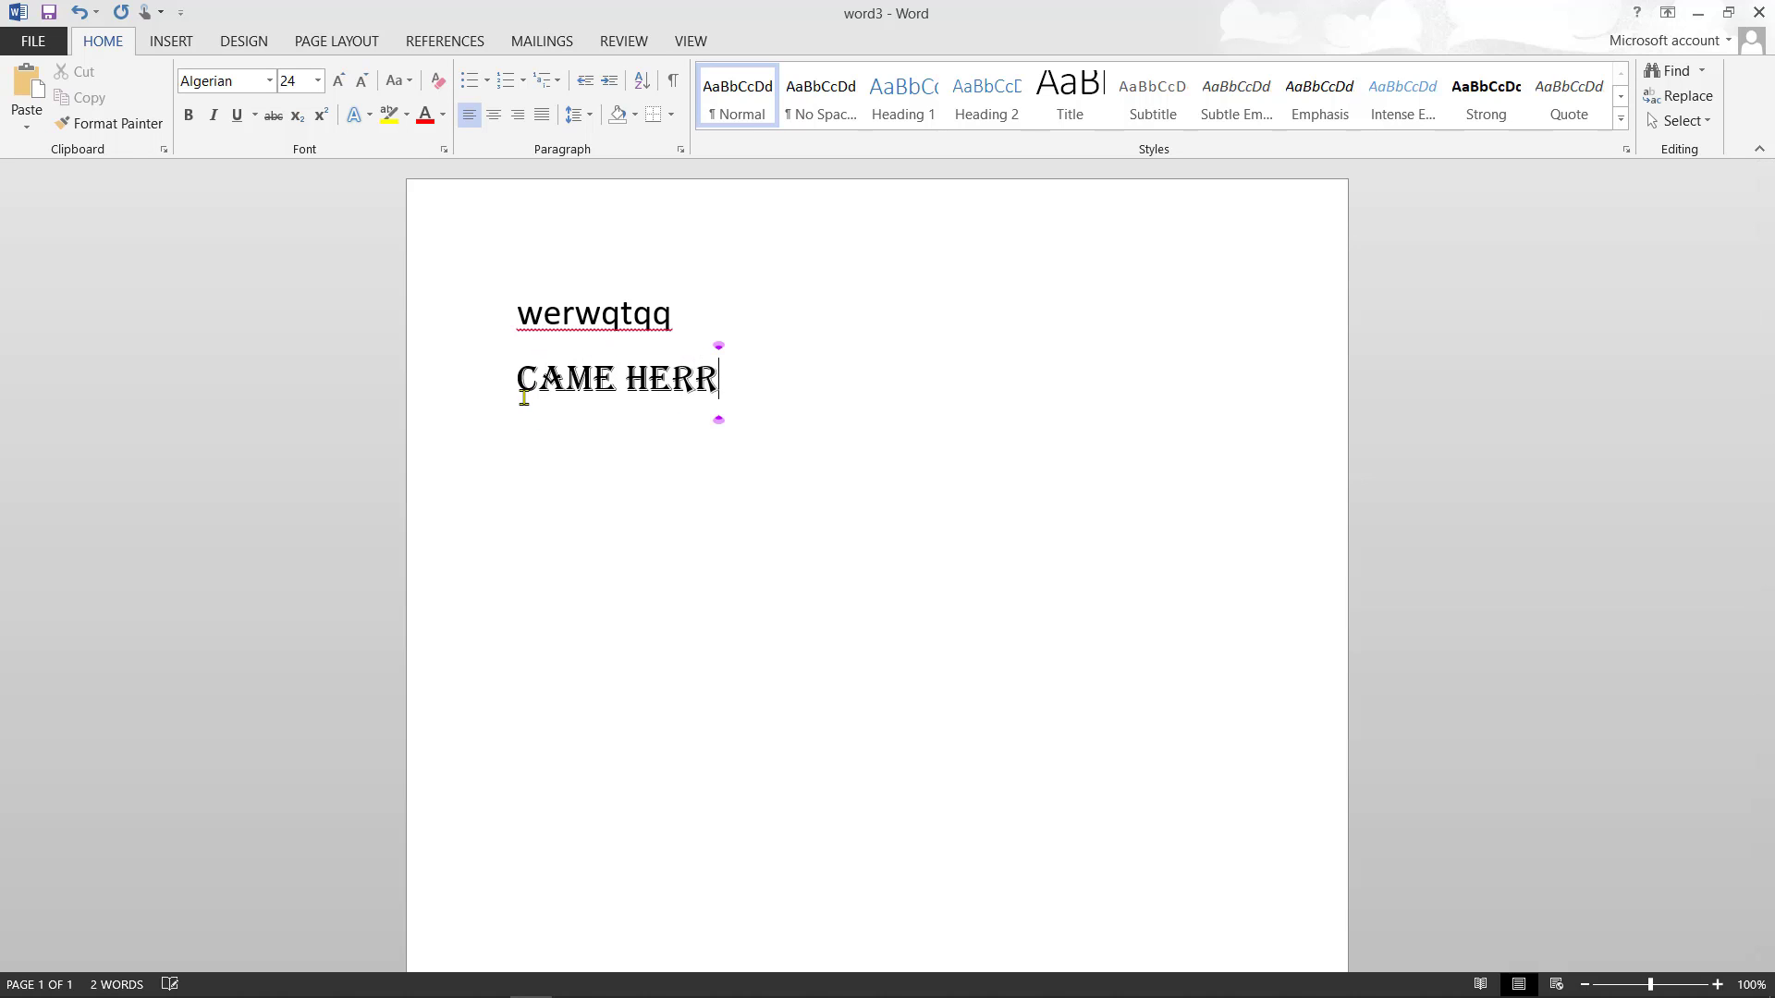
pyautogui.press('BackSpace')
pyautogui.write('e')
pyautogui.press('Return')
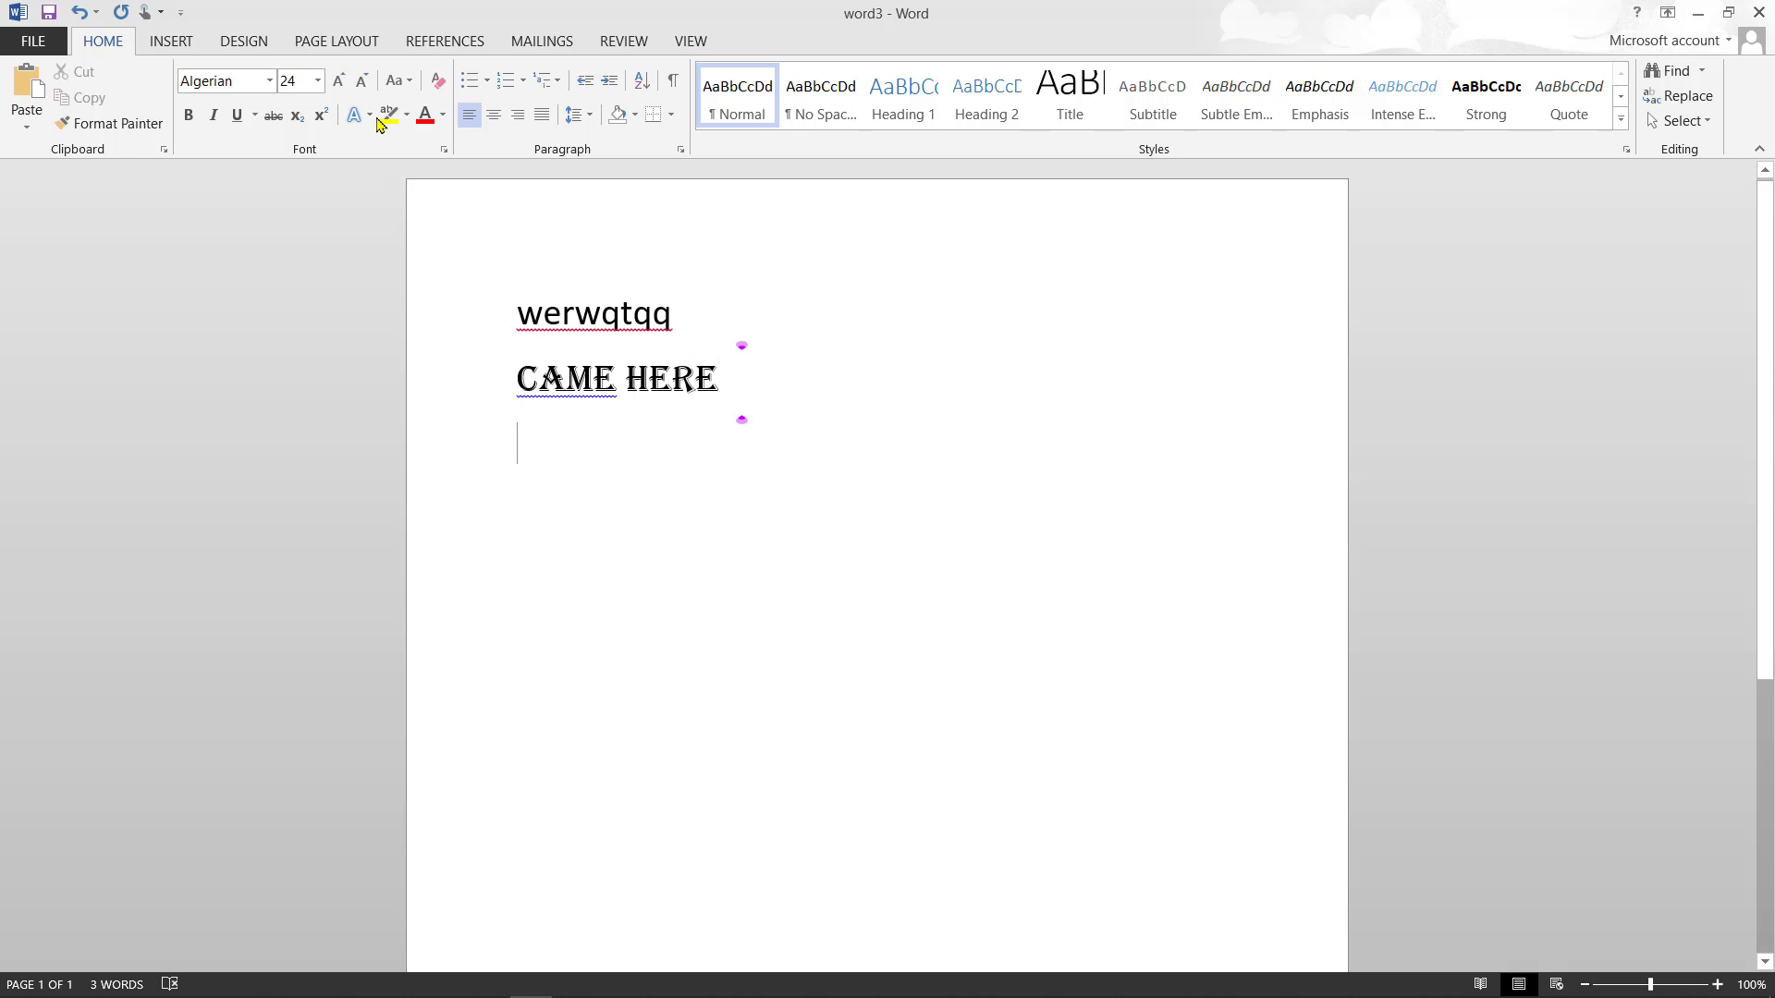
# - Type 'follow me here on youtube' in 24 pt Arial Black on the third line
pyautogui.click(271, 81)
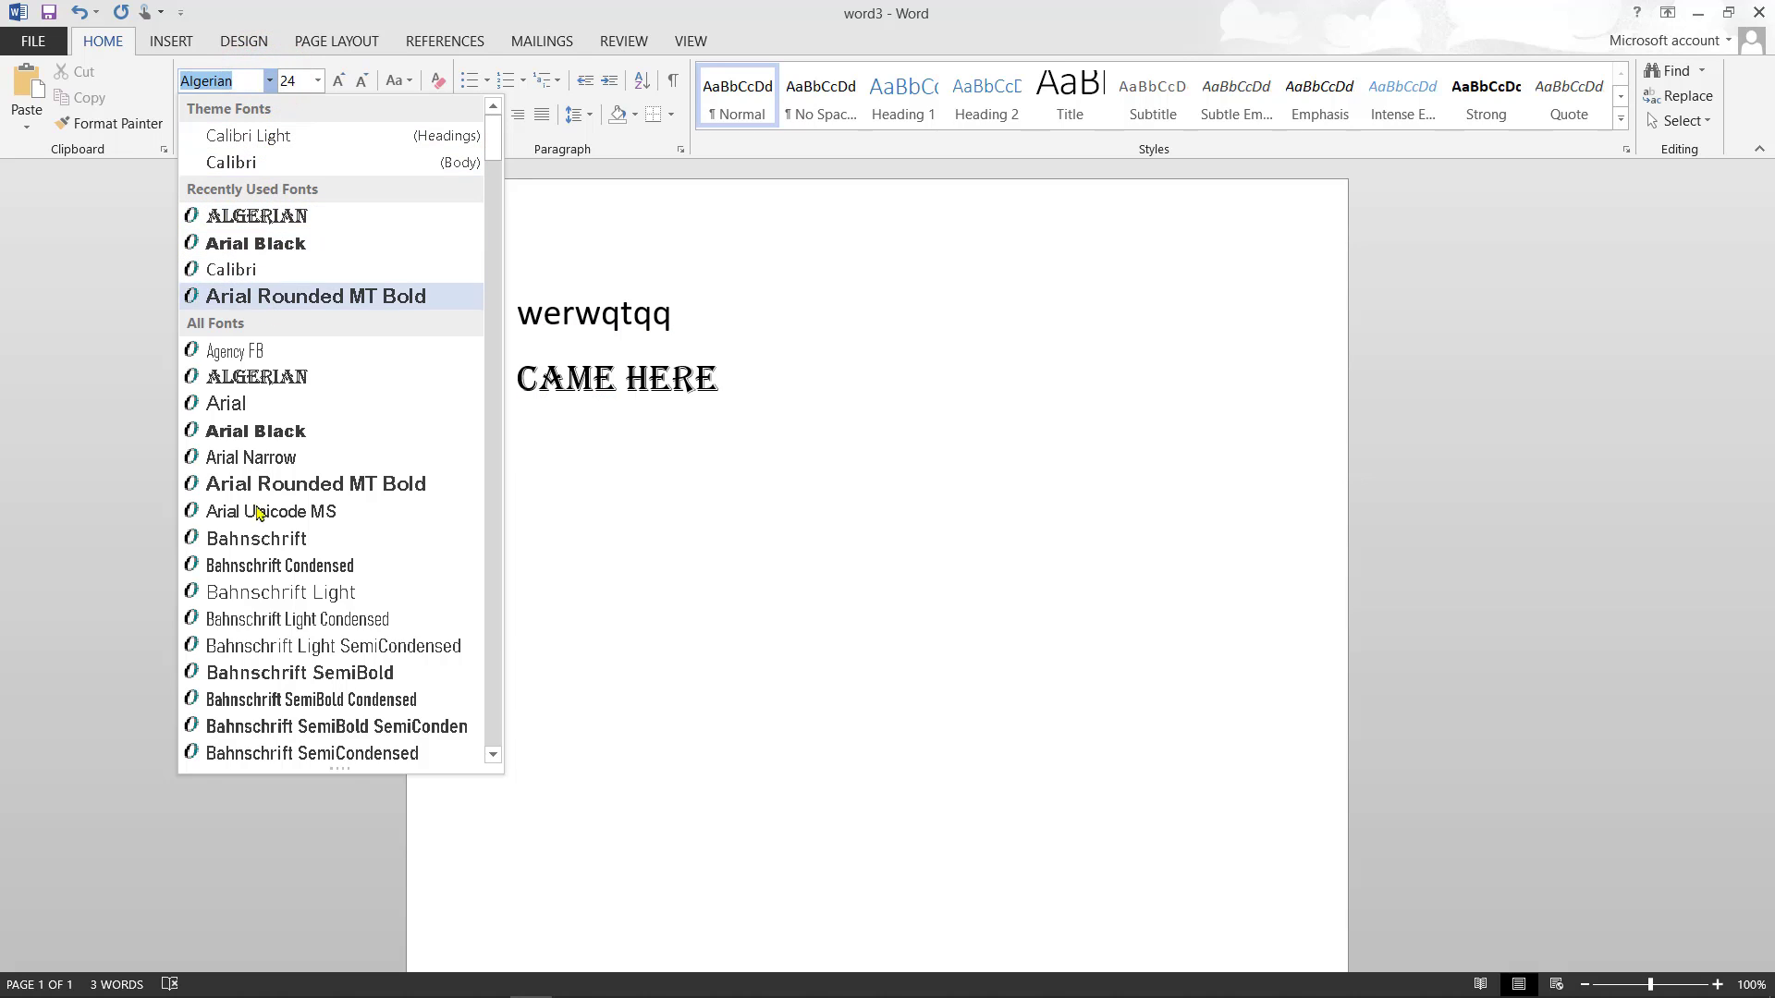
pyautogui.click(275, 436)
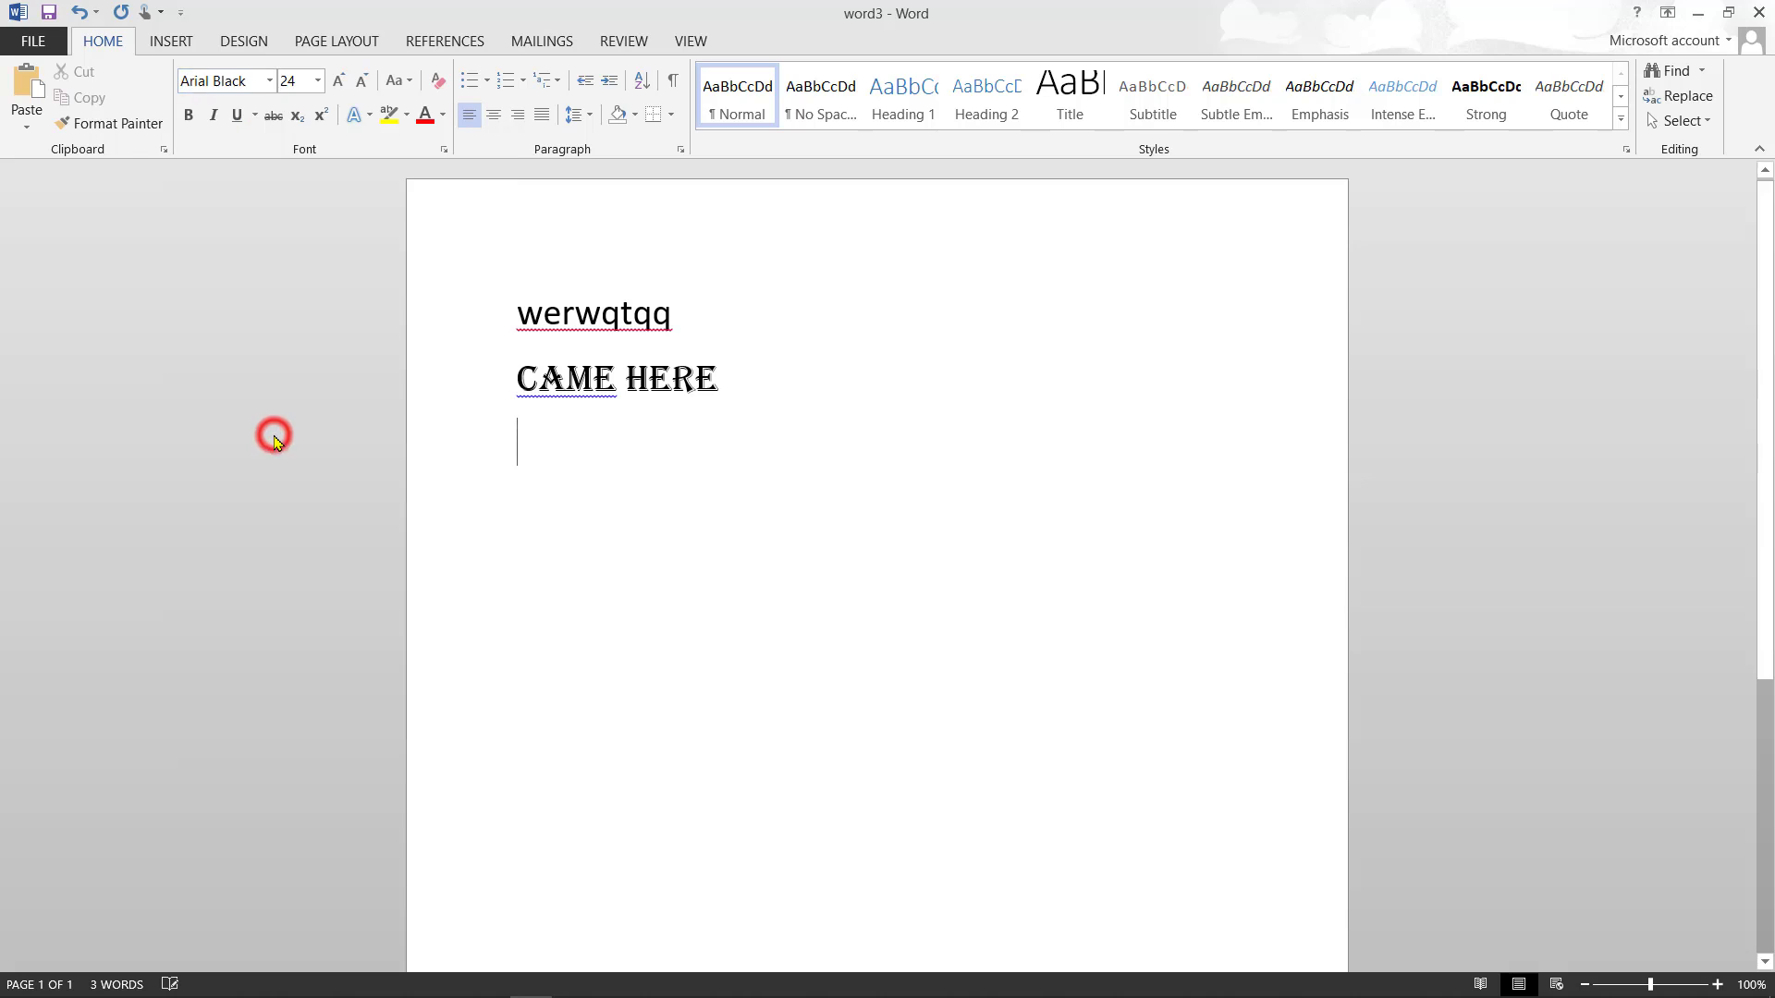
pyautogui.click(318, 82)
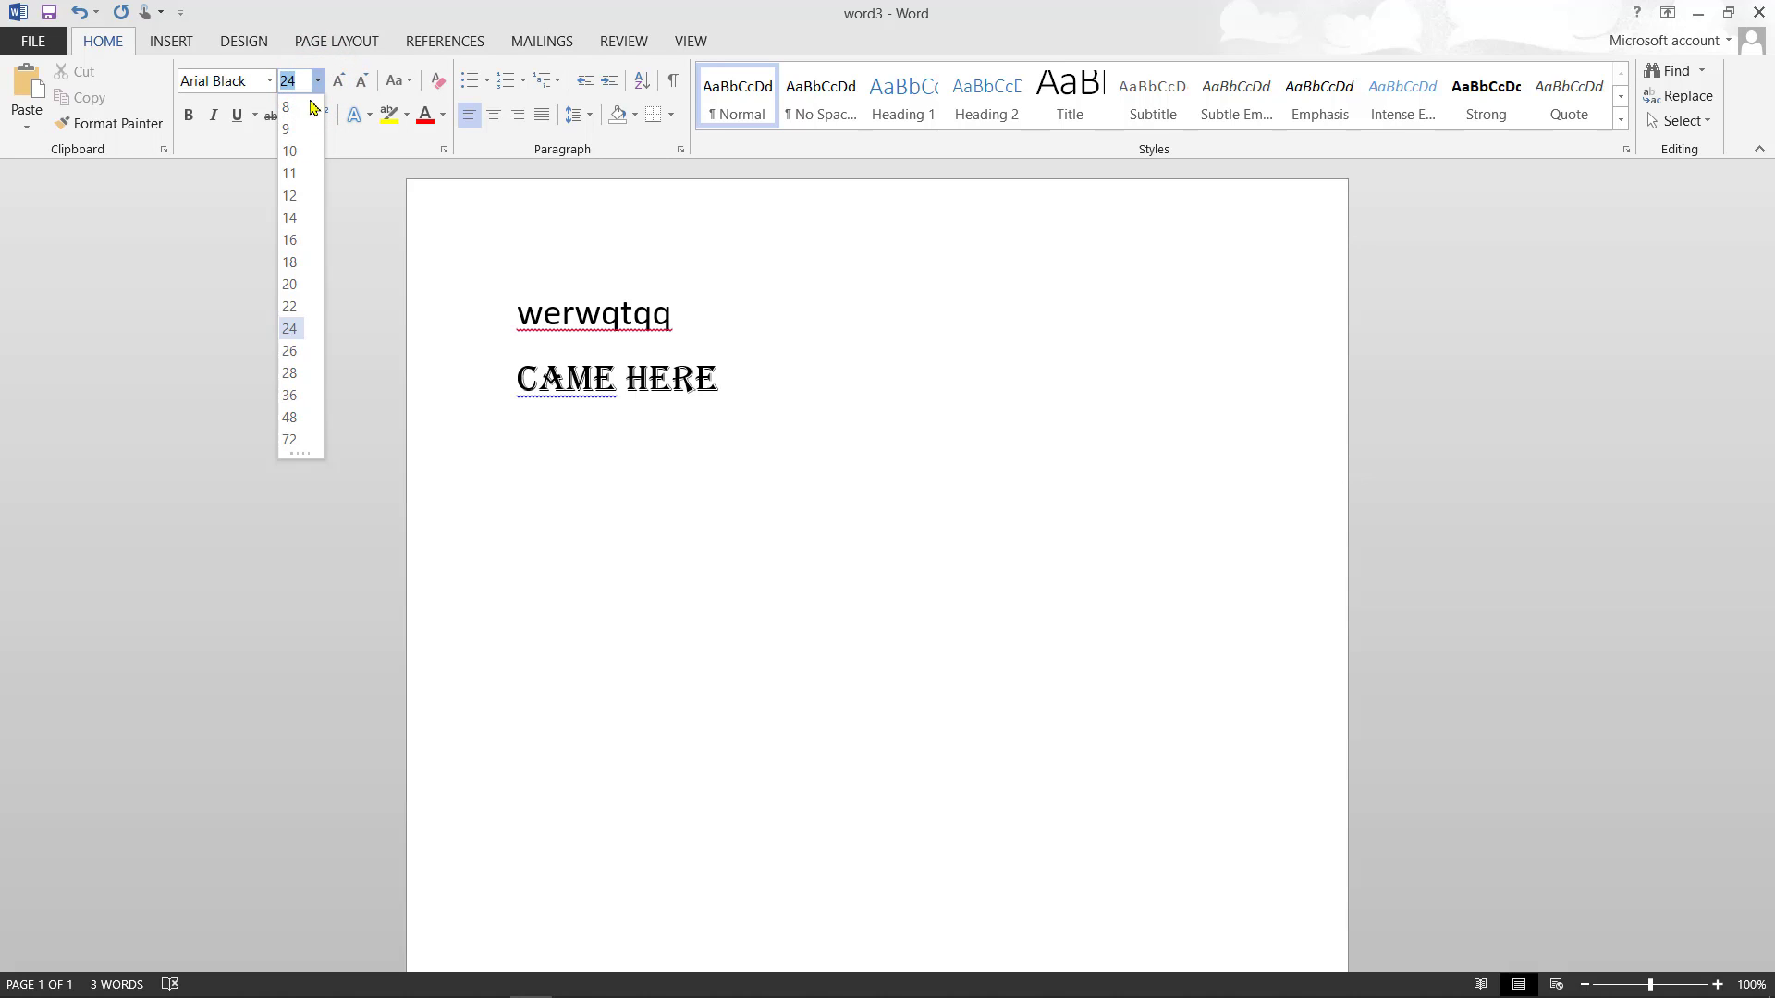
pyautogui.click(292, 330)
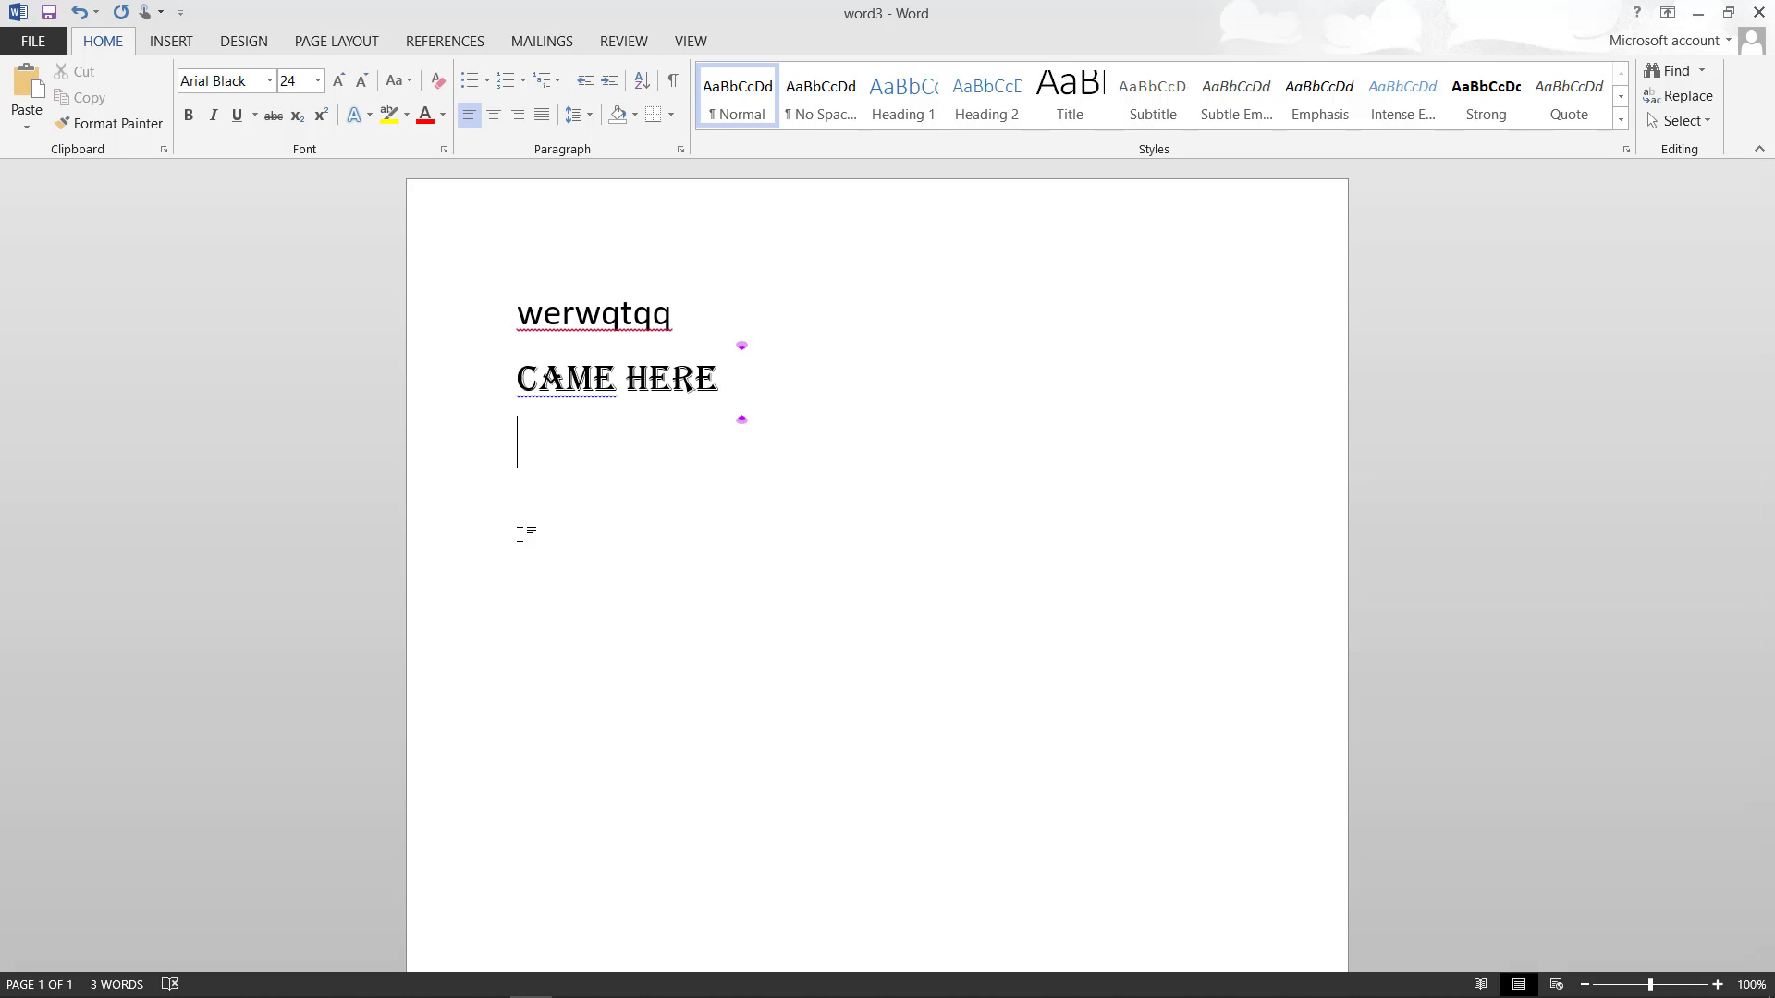
pyautogui.write('follow me ')
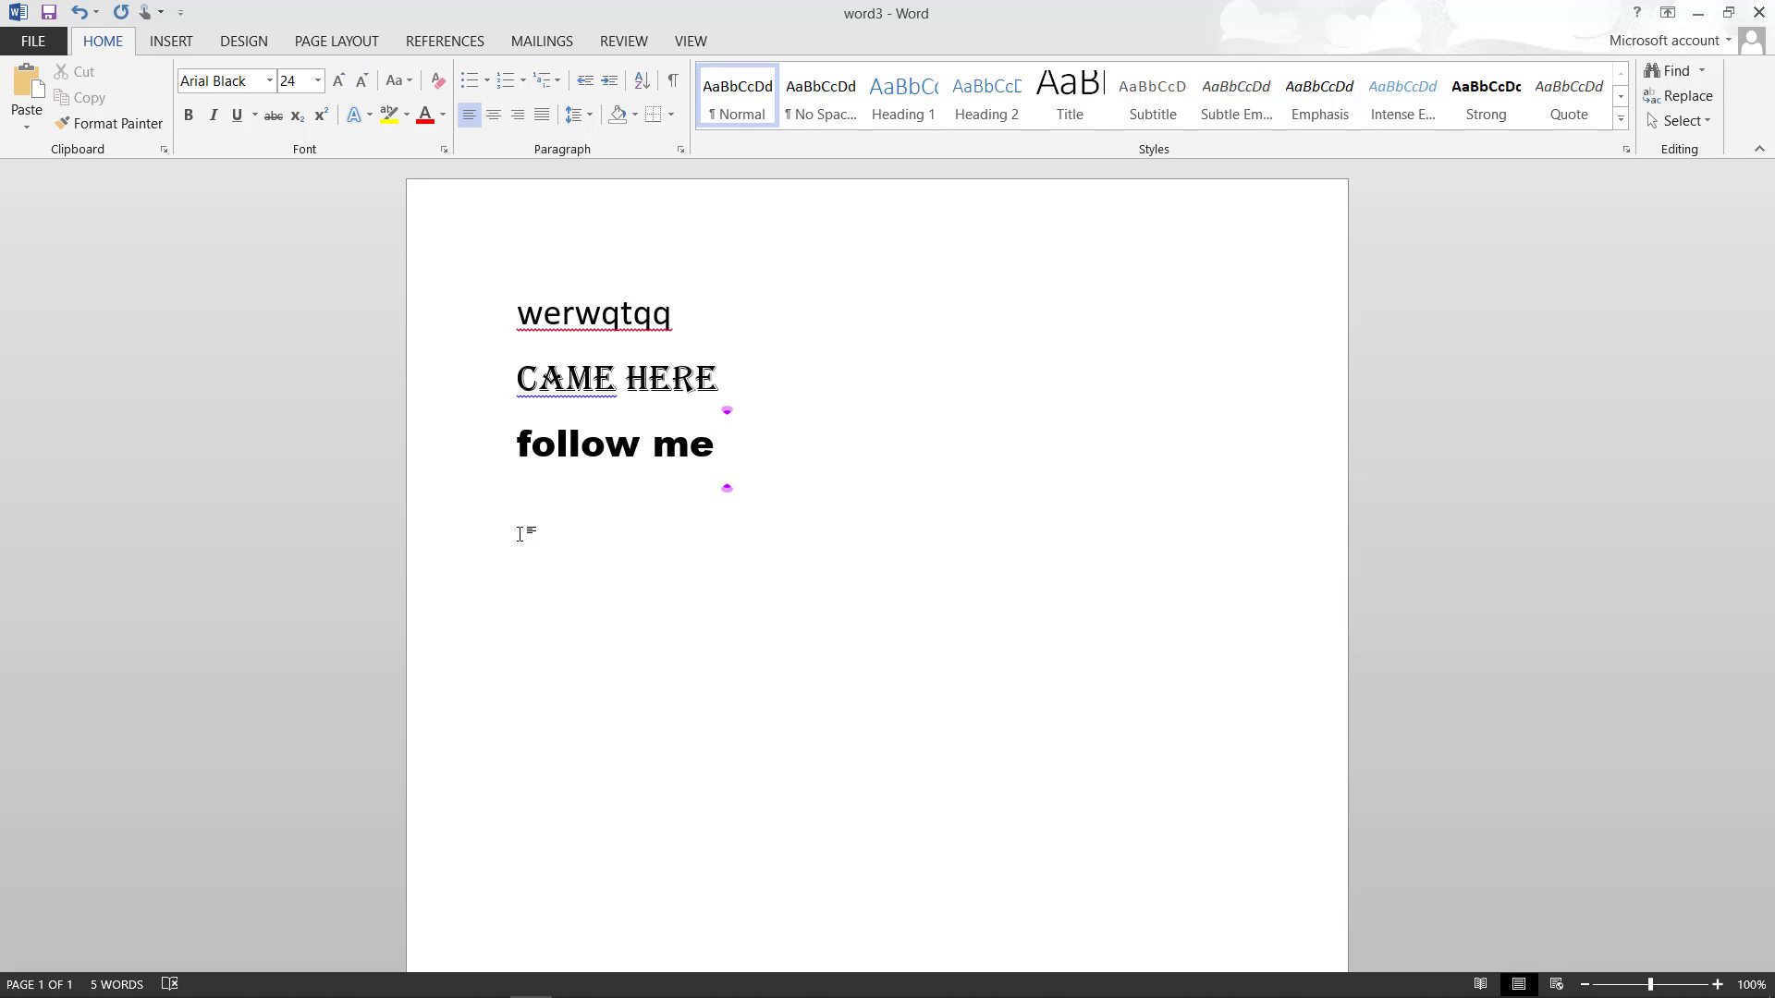
pyautogui.write('here on i')
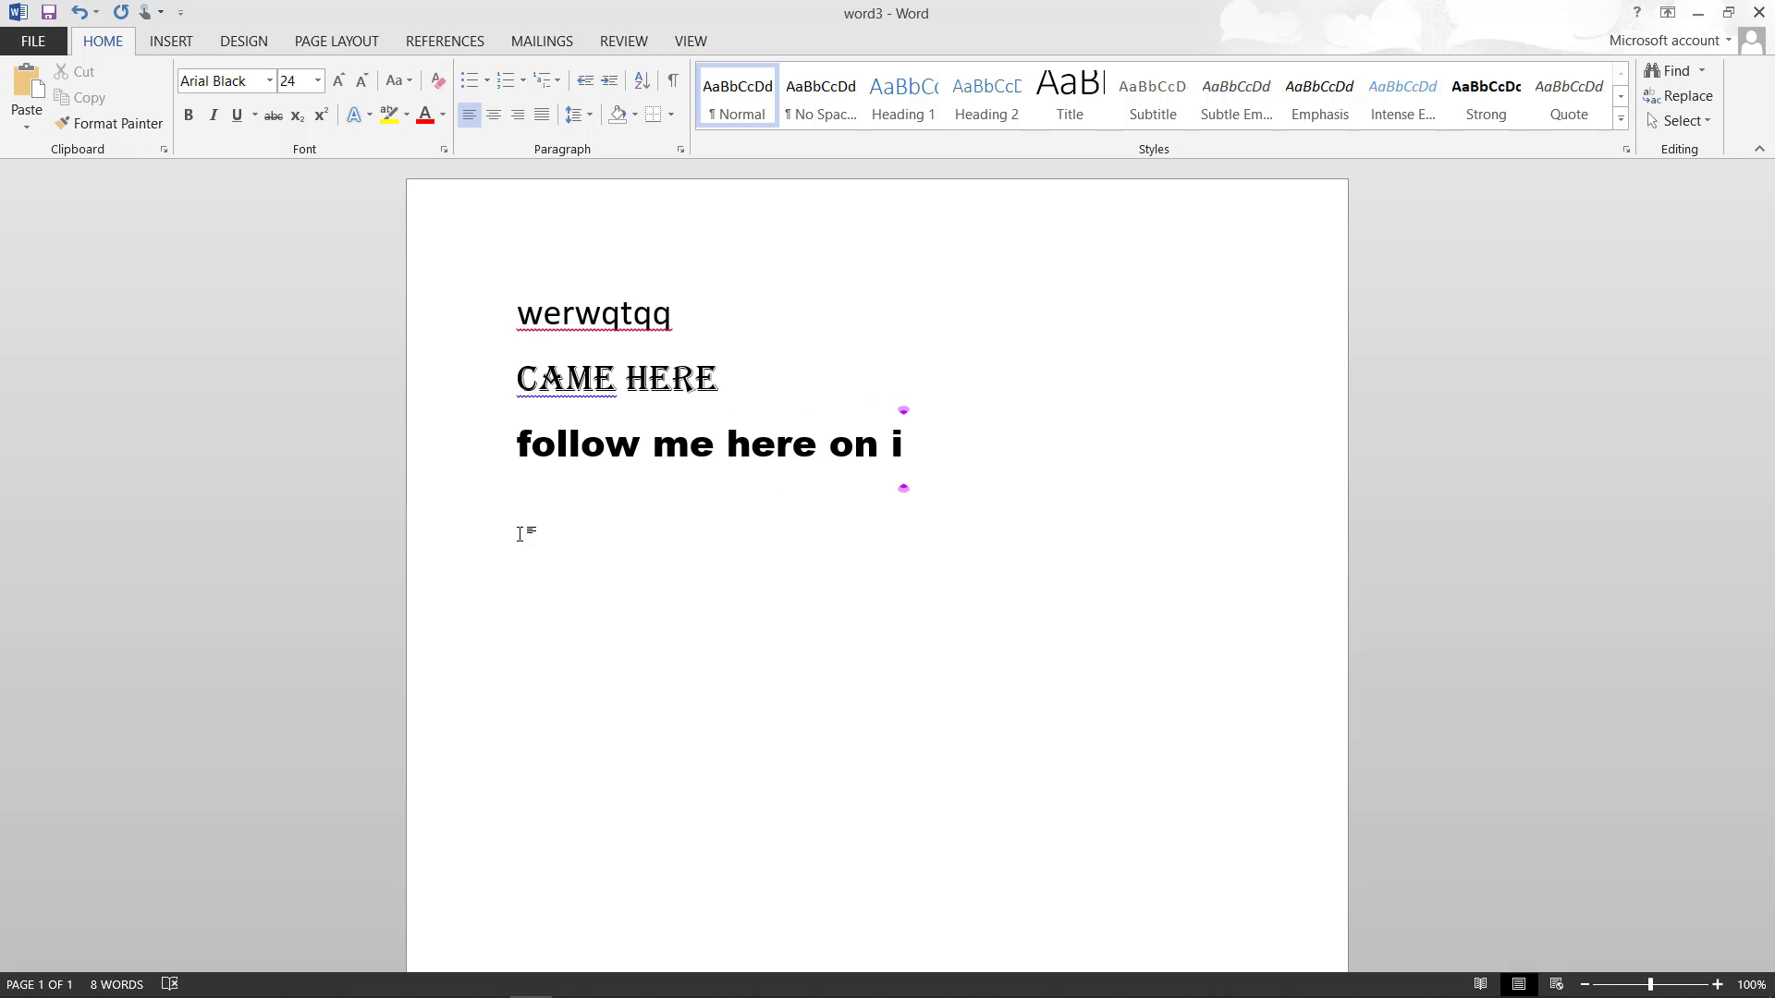
pyautogui.press('BackSpace')
pyautogui.write('yout')
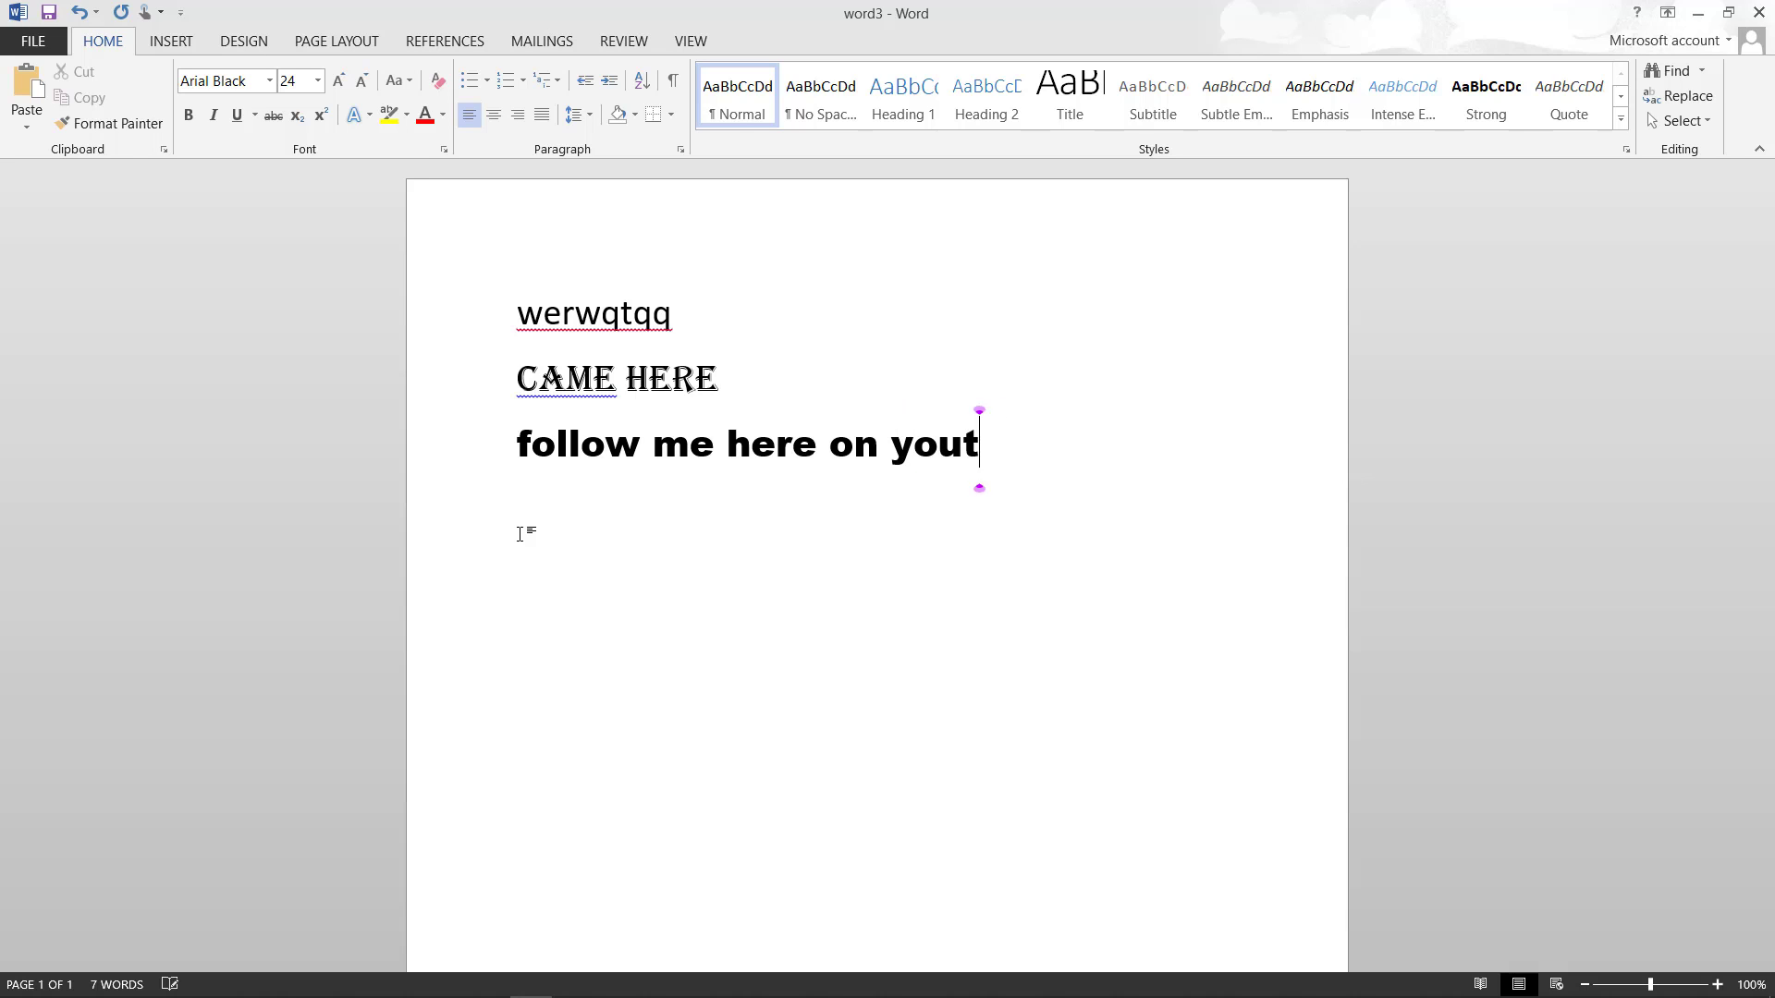
pyautogui.write('ube')
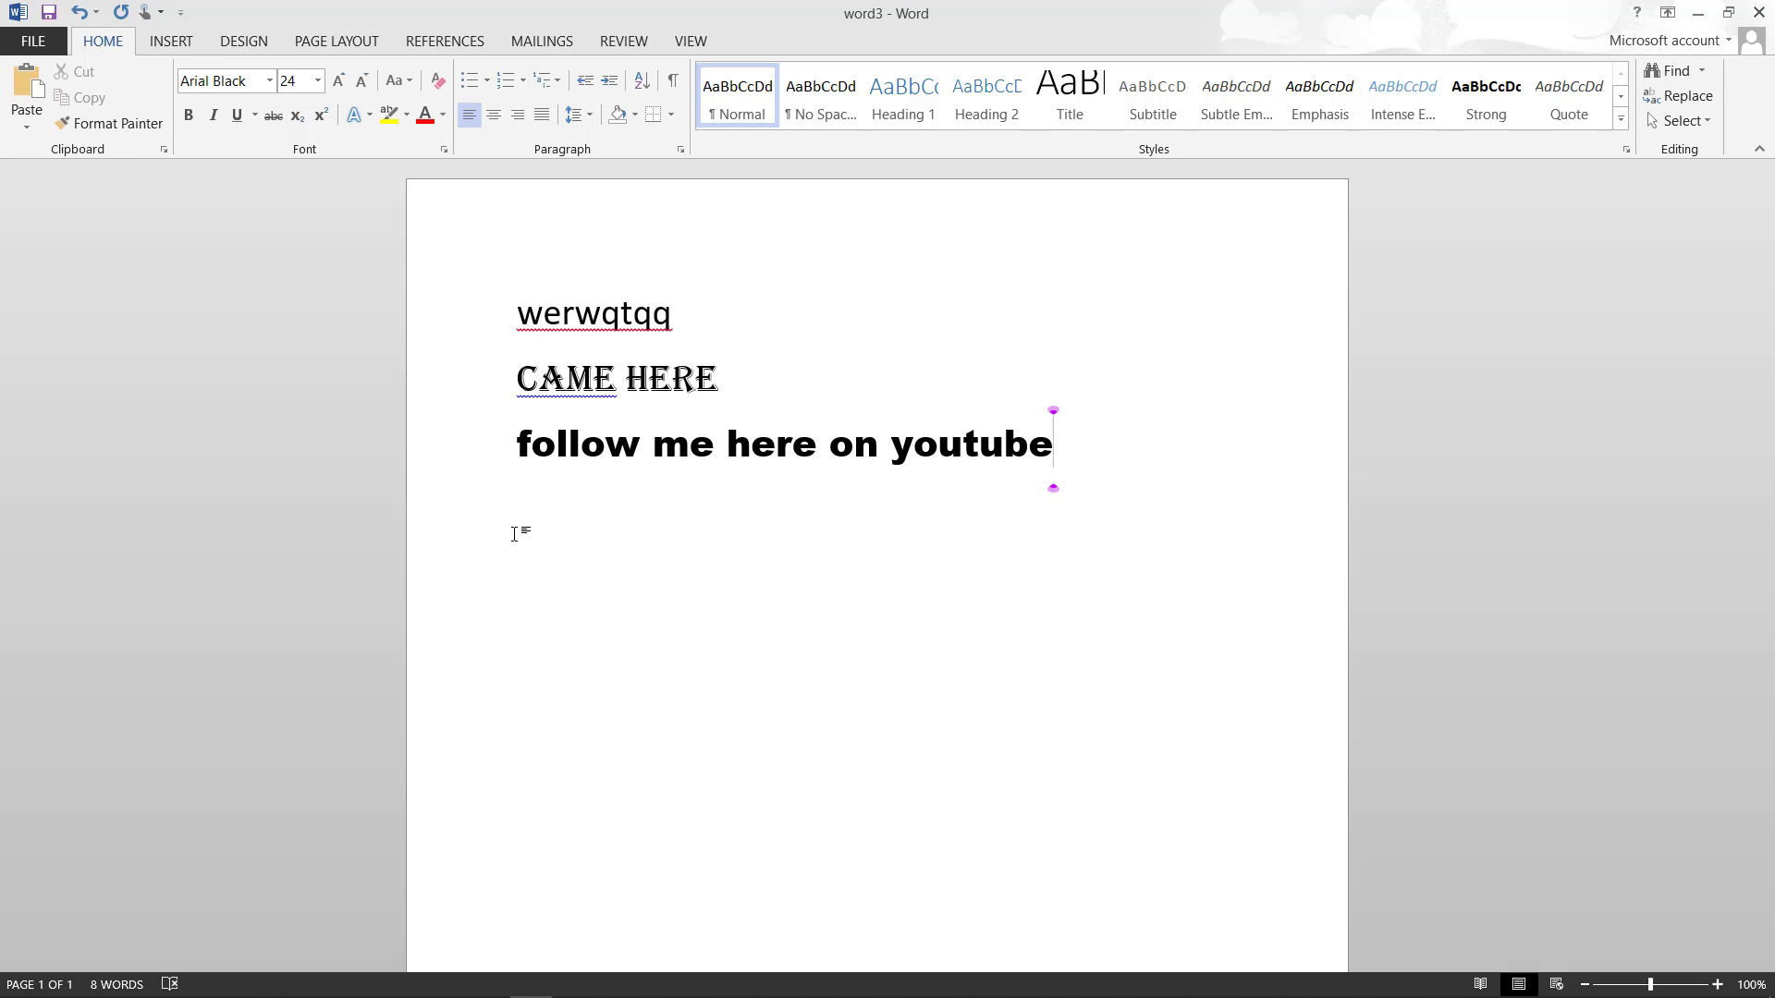
pyautogui.click(514, 534)
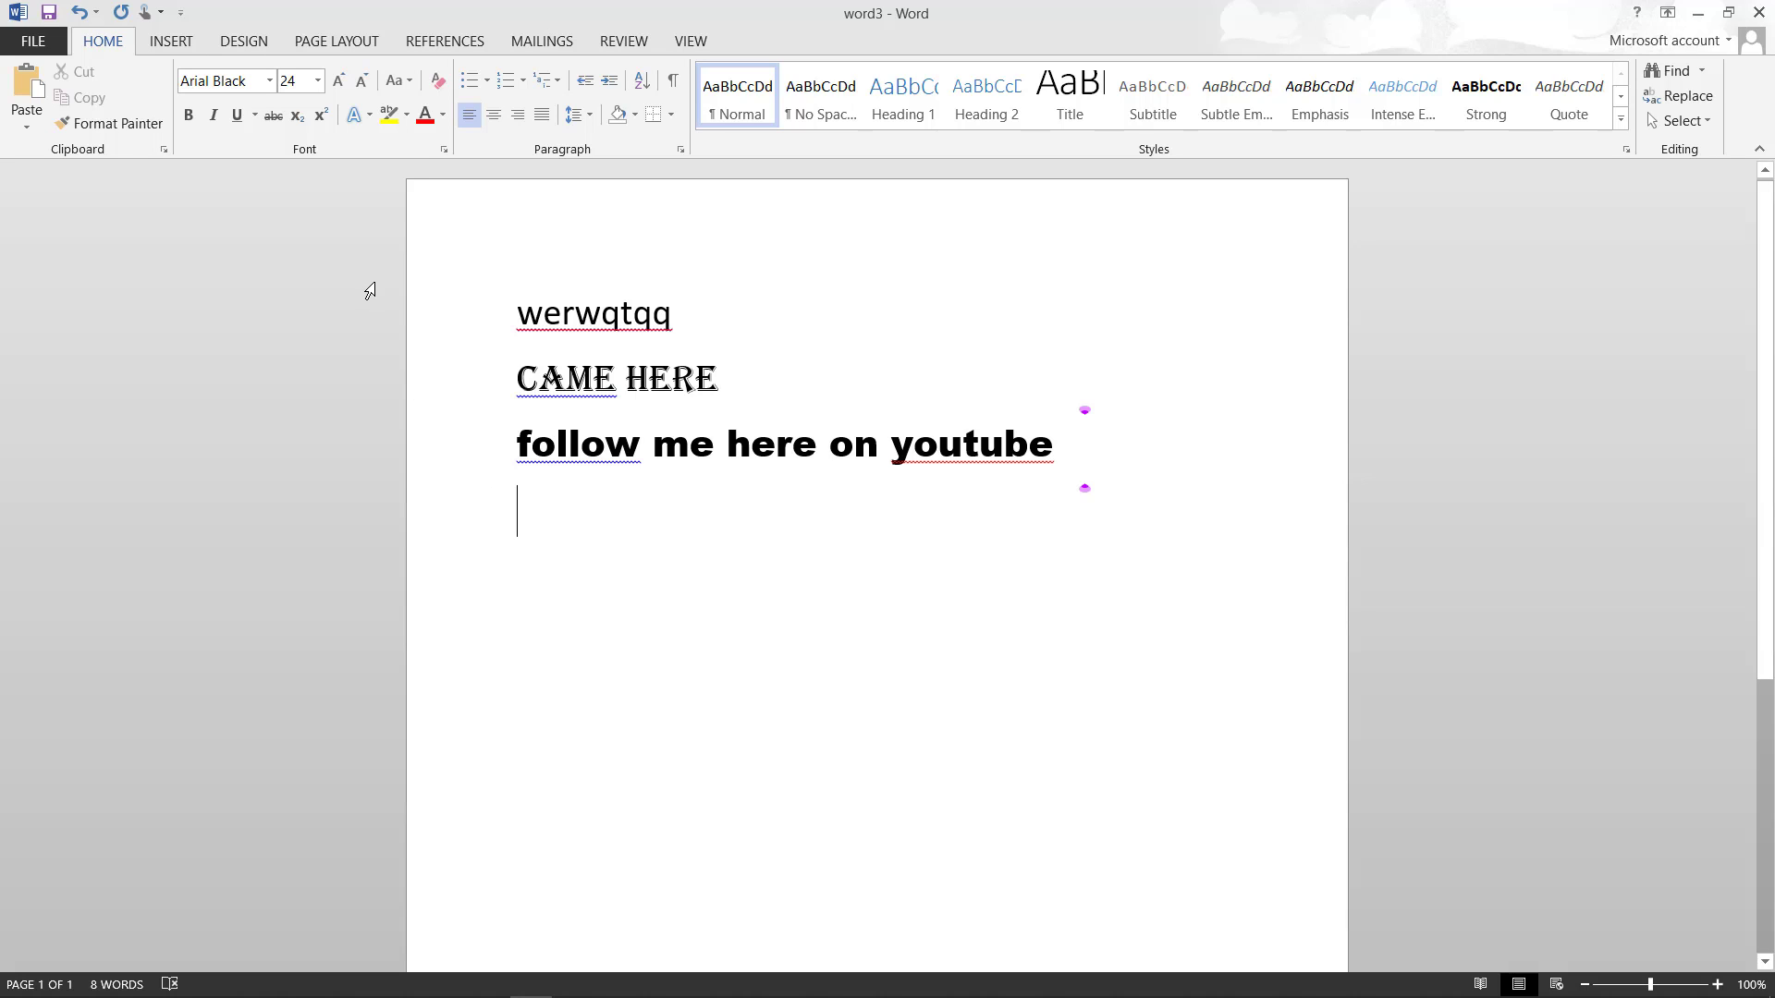
# - Add a bold line 'be with me', then turn bold off for the next line
pyautogui.click(190, 118)
pyautogui.write('be ')
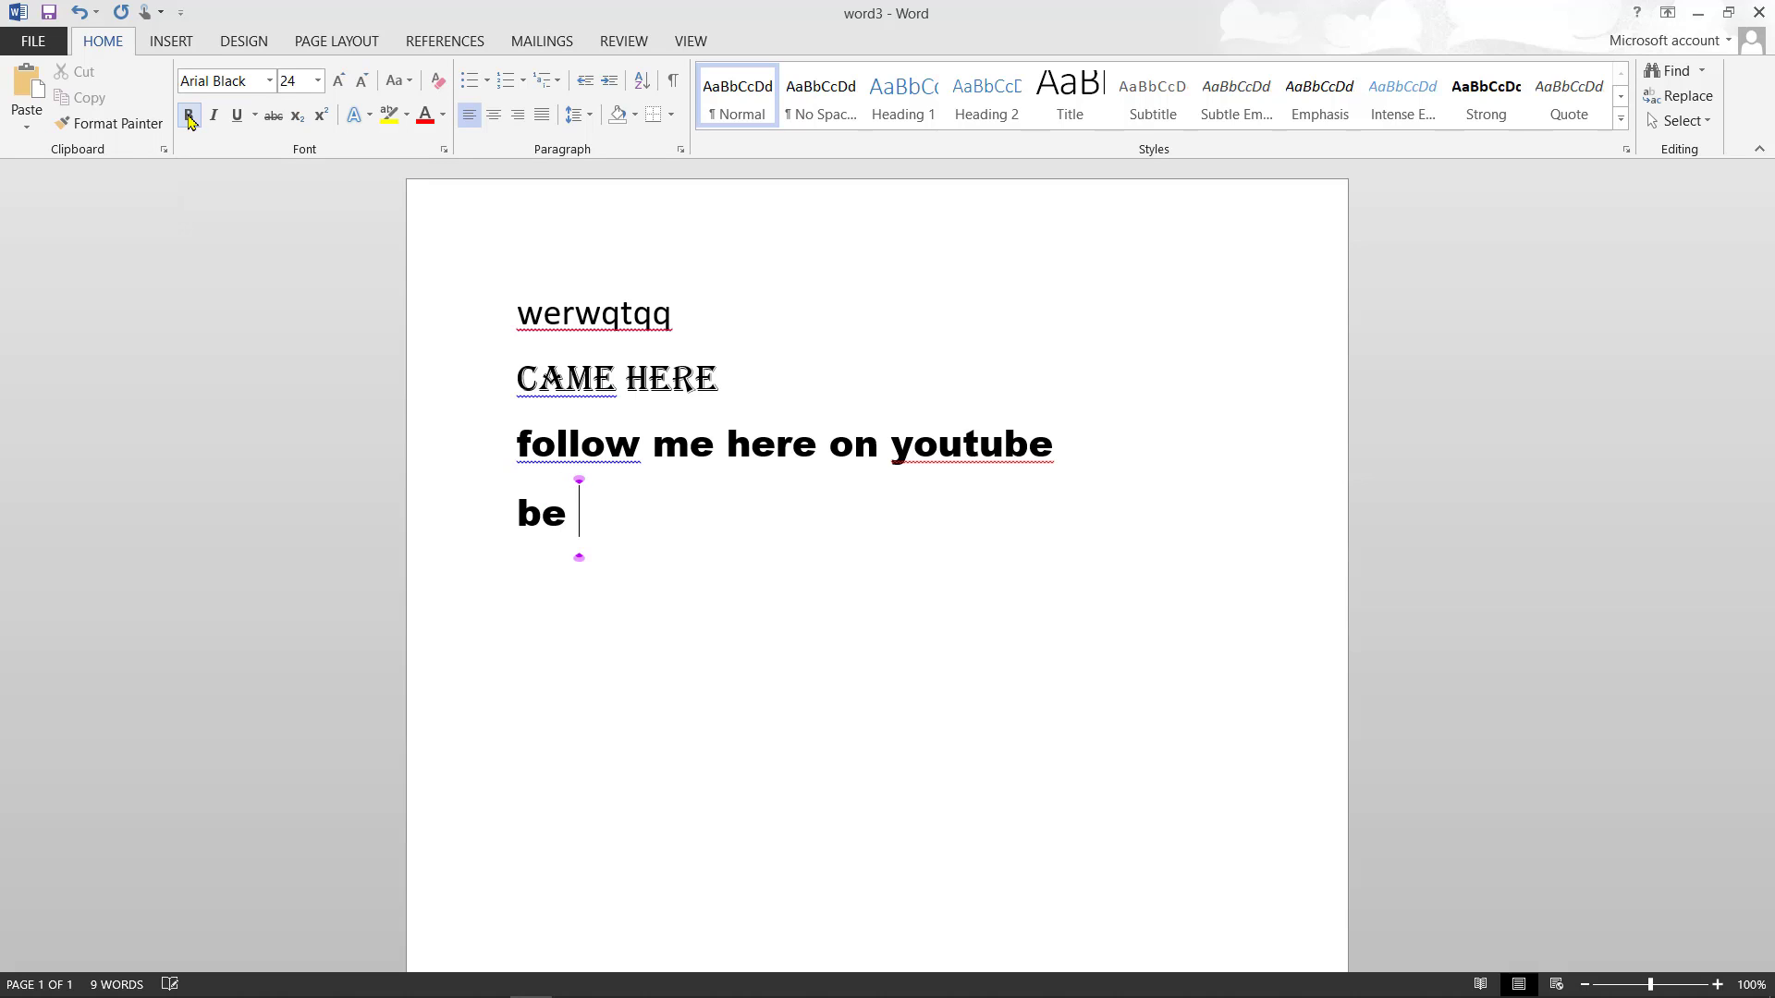
pyautogui.write('wi')
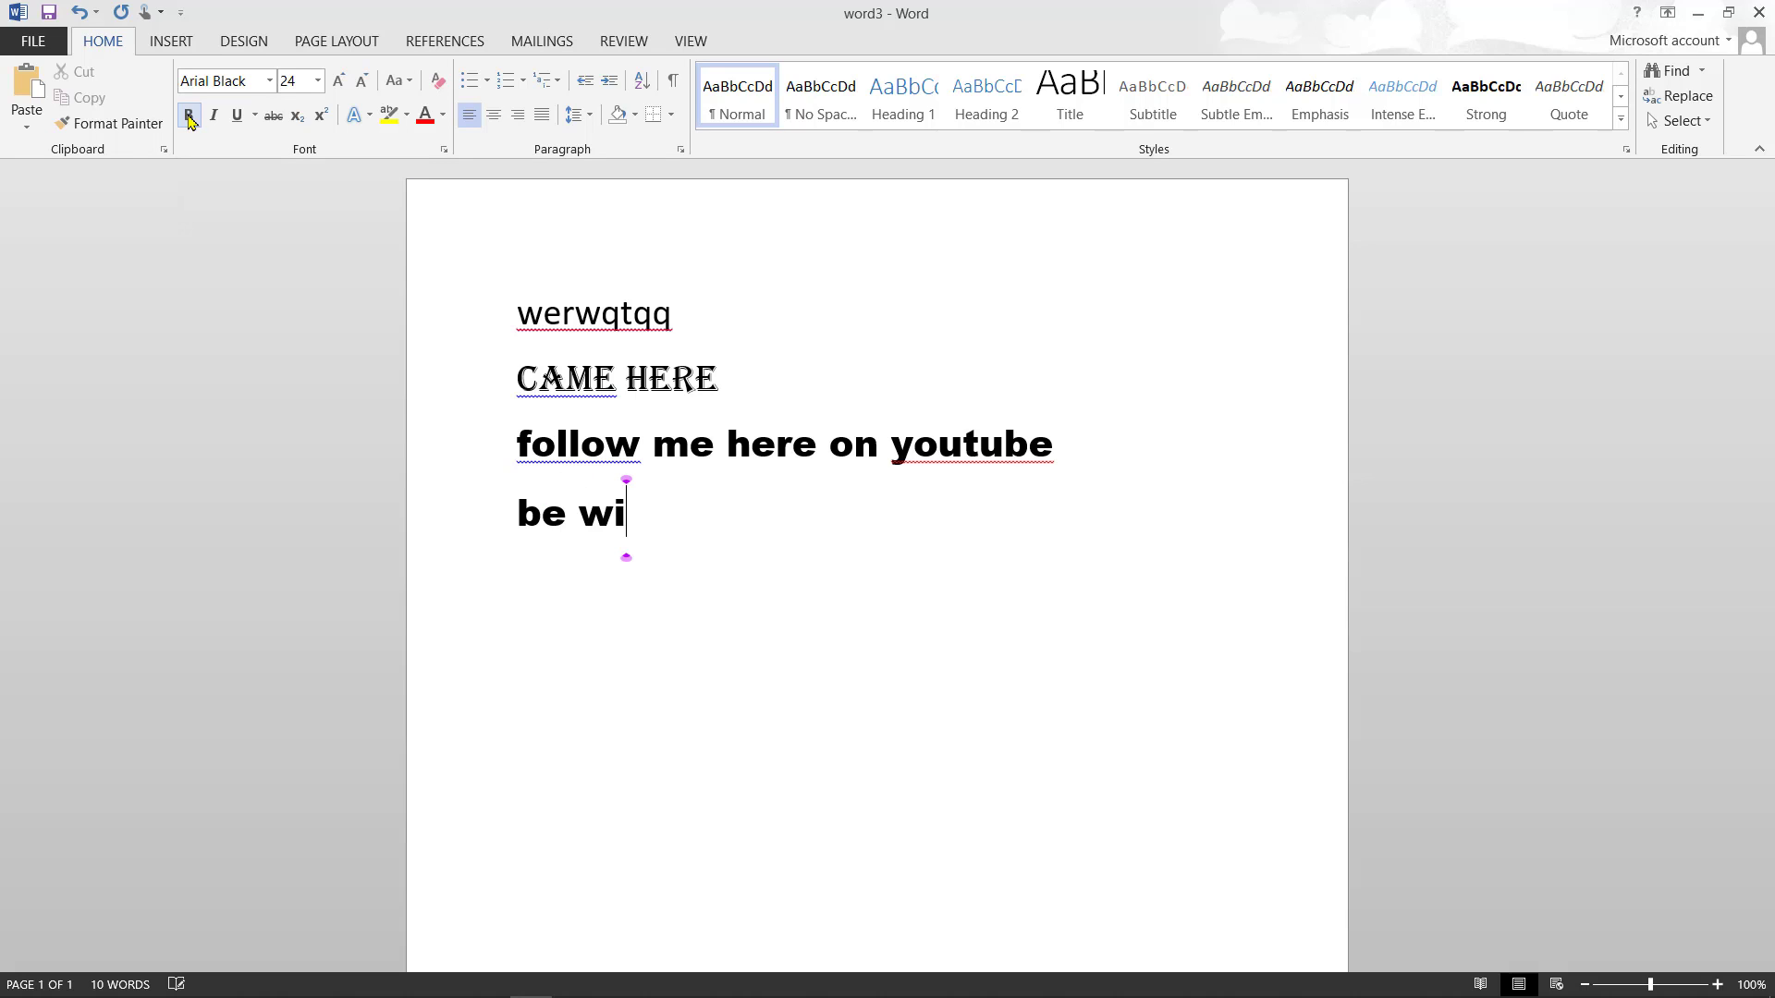
pyautogui.write('th me')
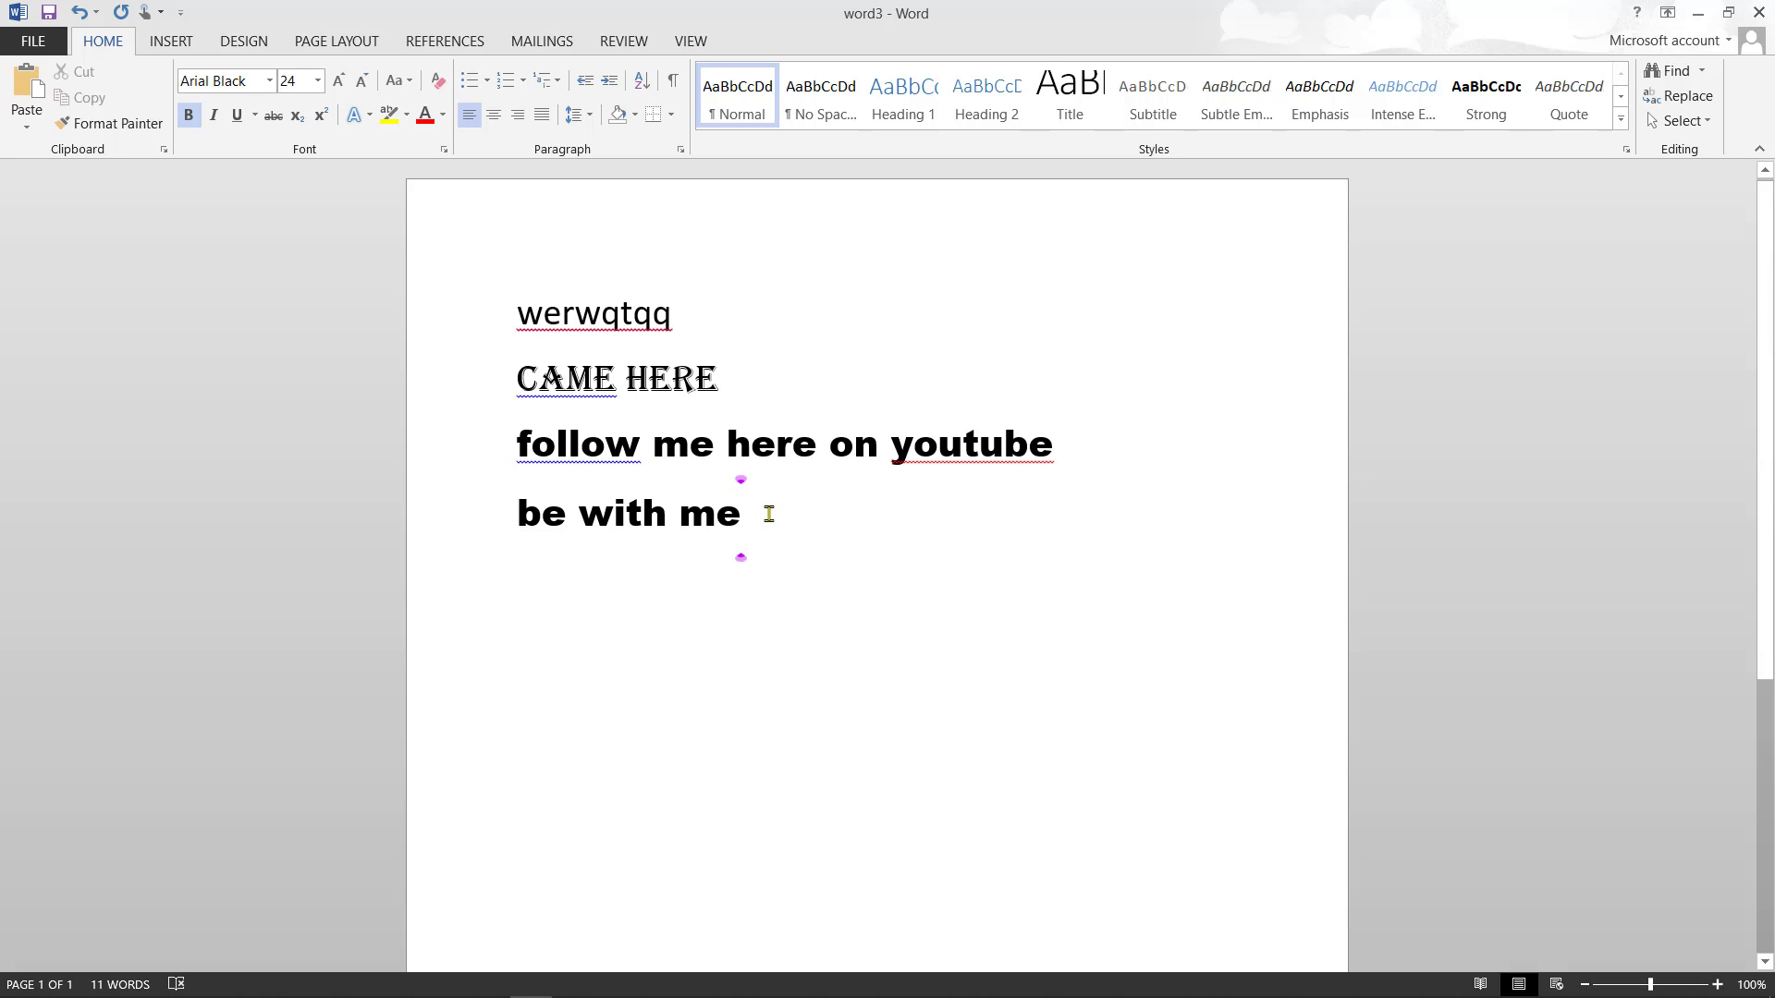
pyautogui.press('Return')
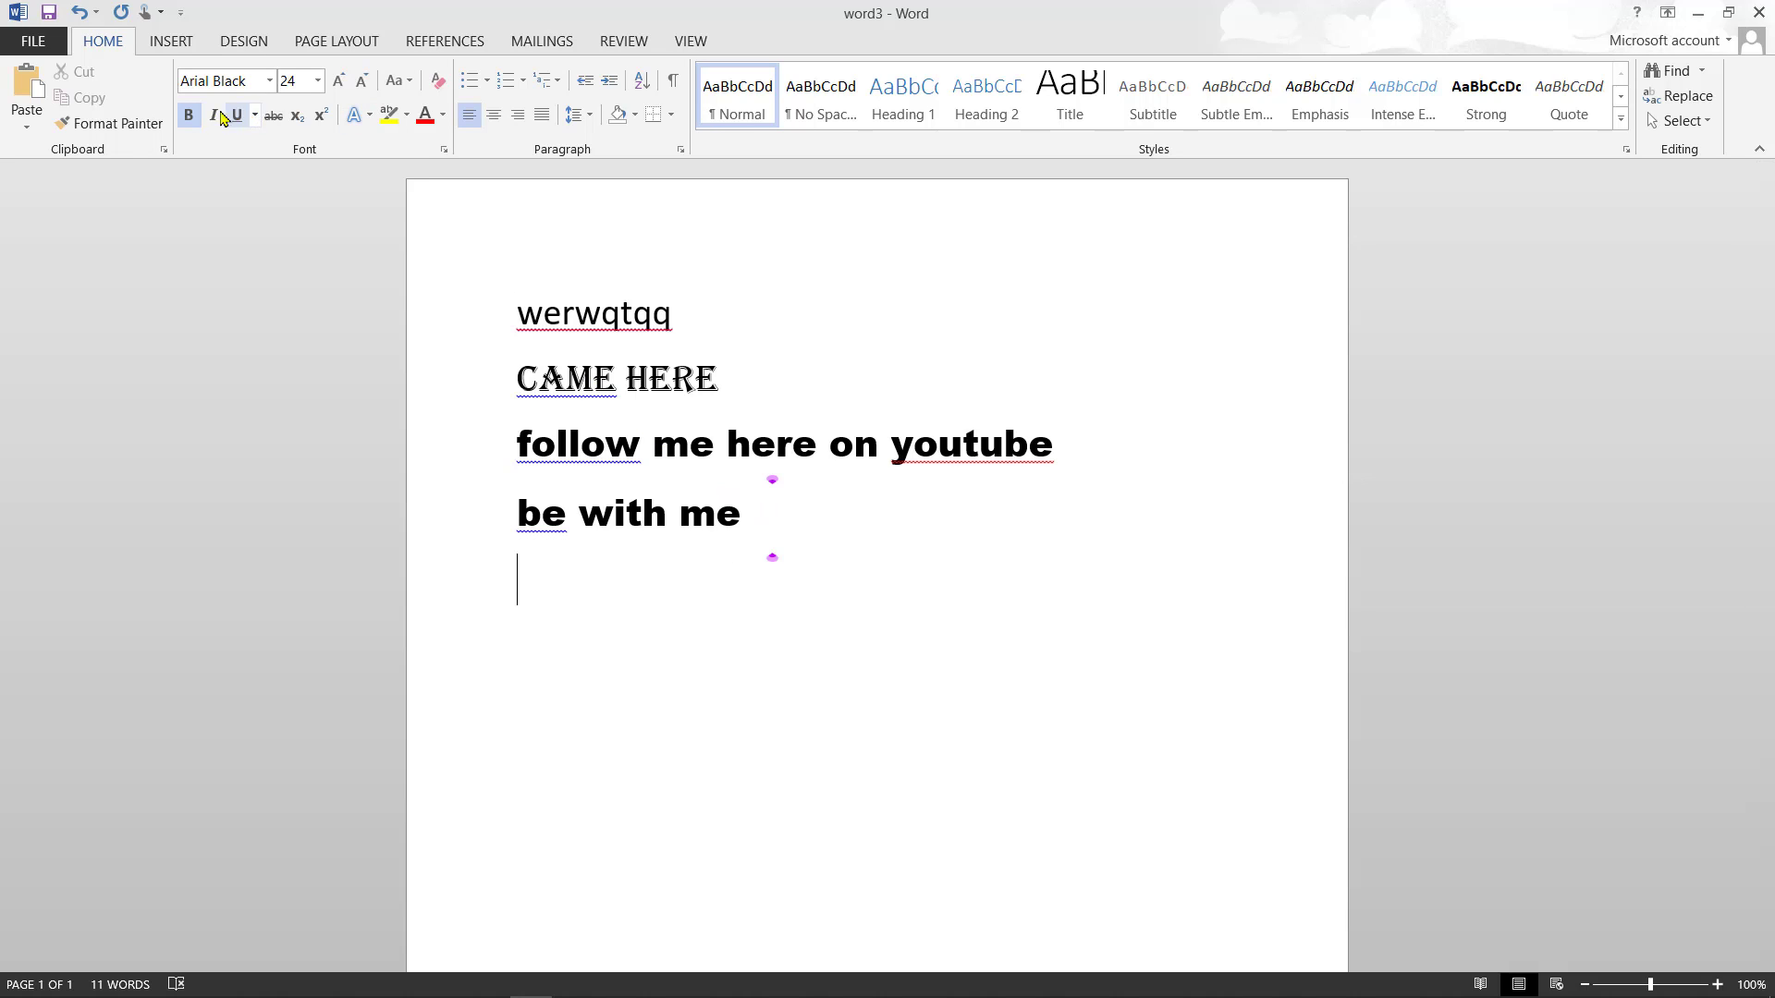
pyautogui.click(189, 115)
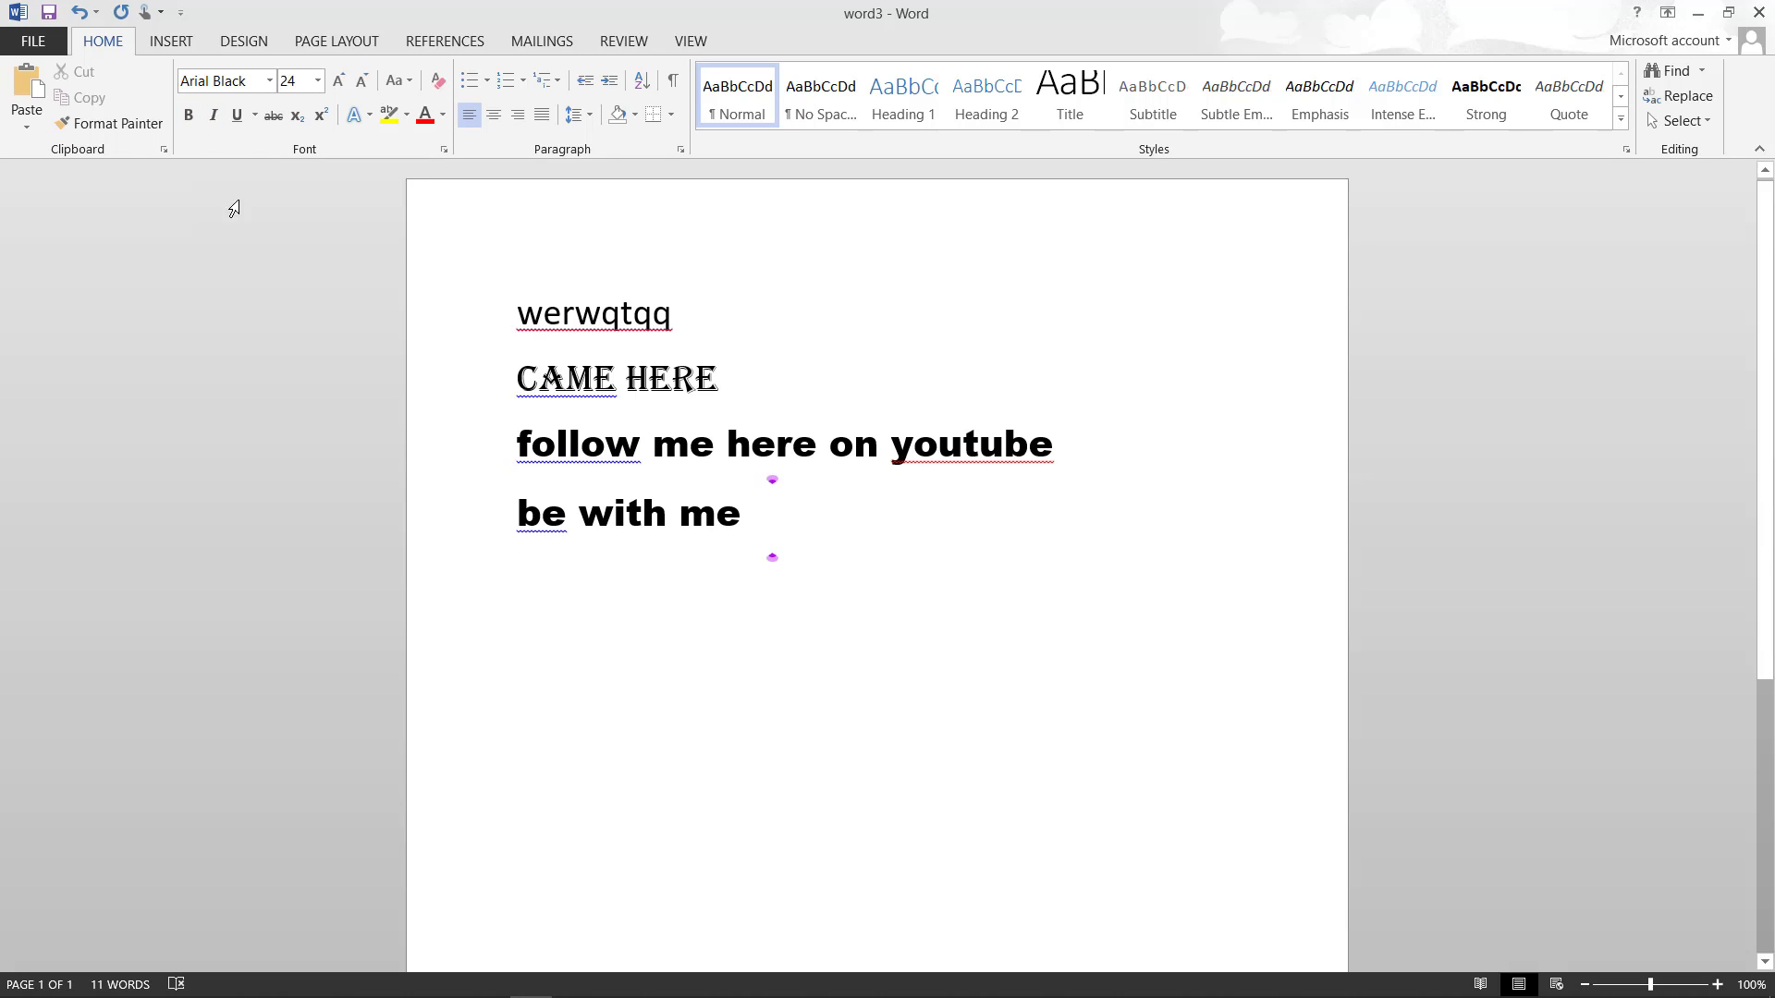
# - Add an italic line 'the way I see it', then turn italic off afterwards
pyautogui.click(216, 127)
pyautogui.write('the wa')
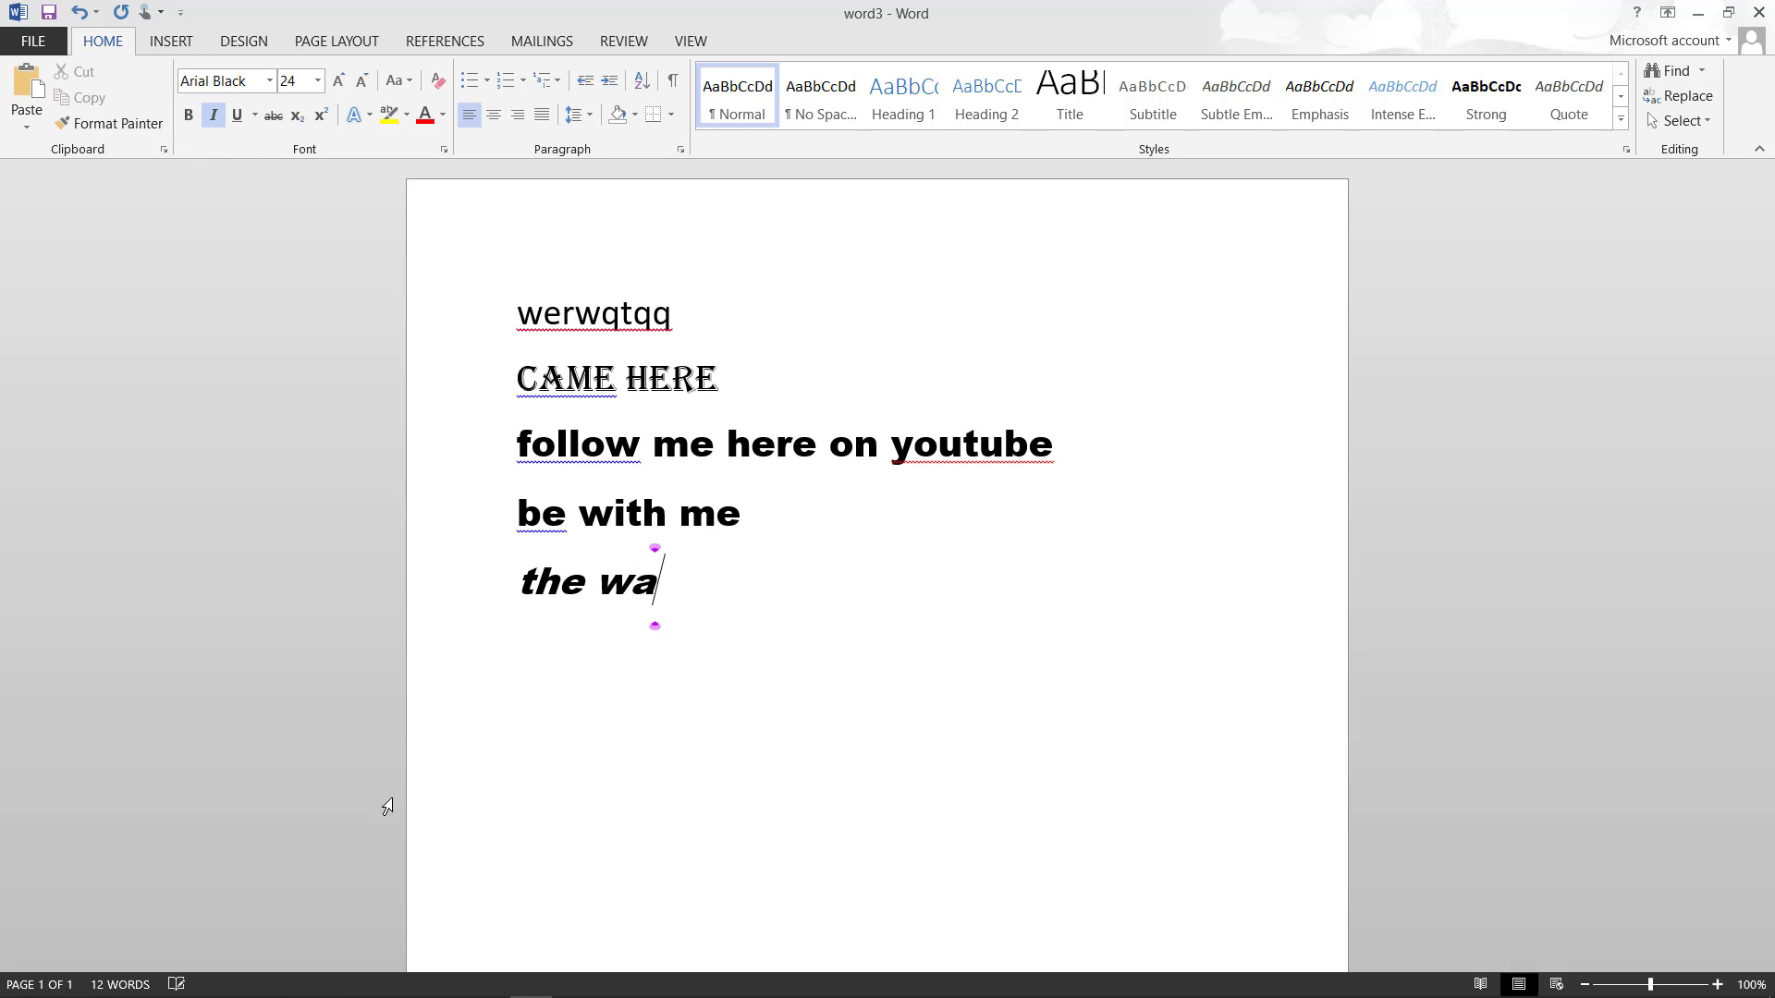
pyautogui.write('y I seee')
pyautogui.press('BackSpace')
pyautogui.write('it')
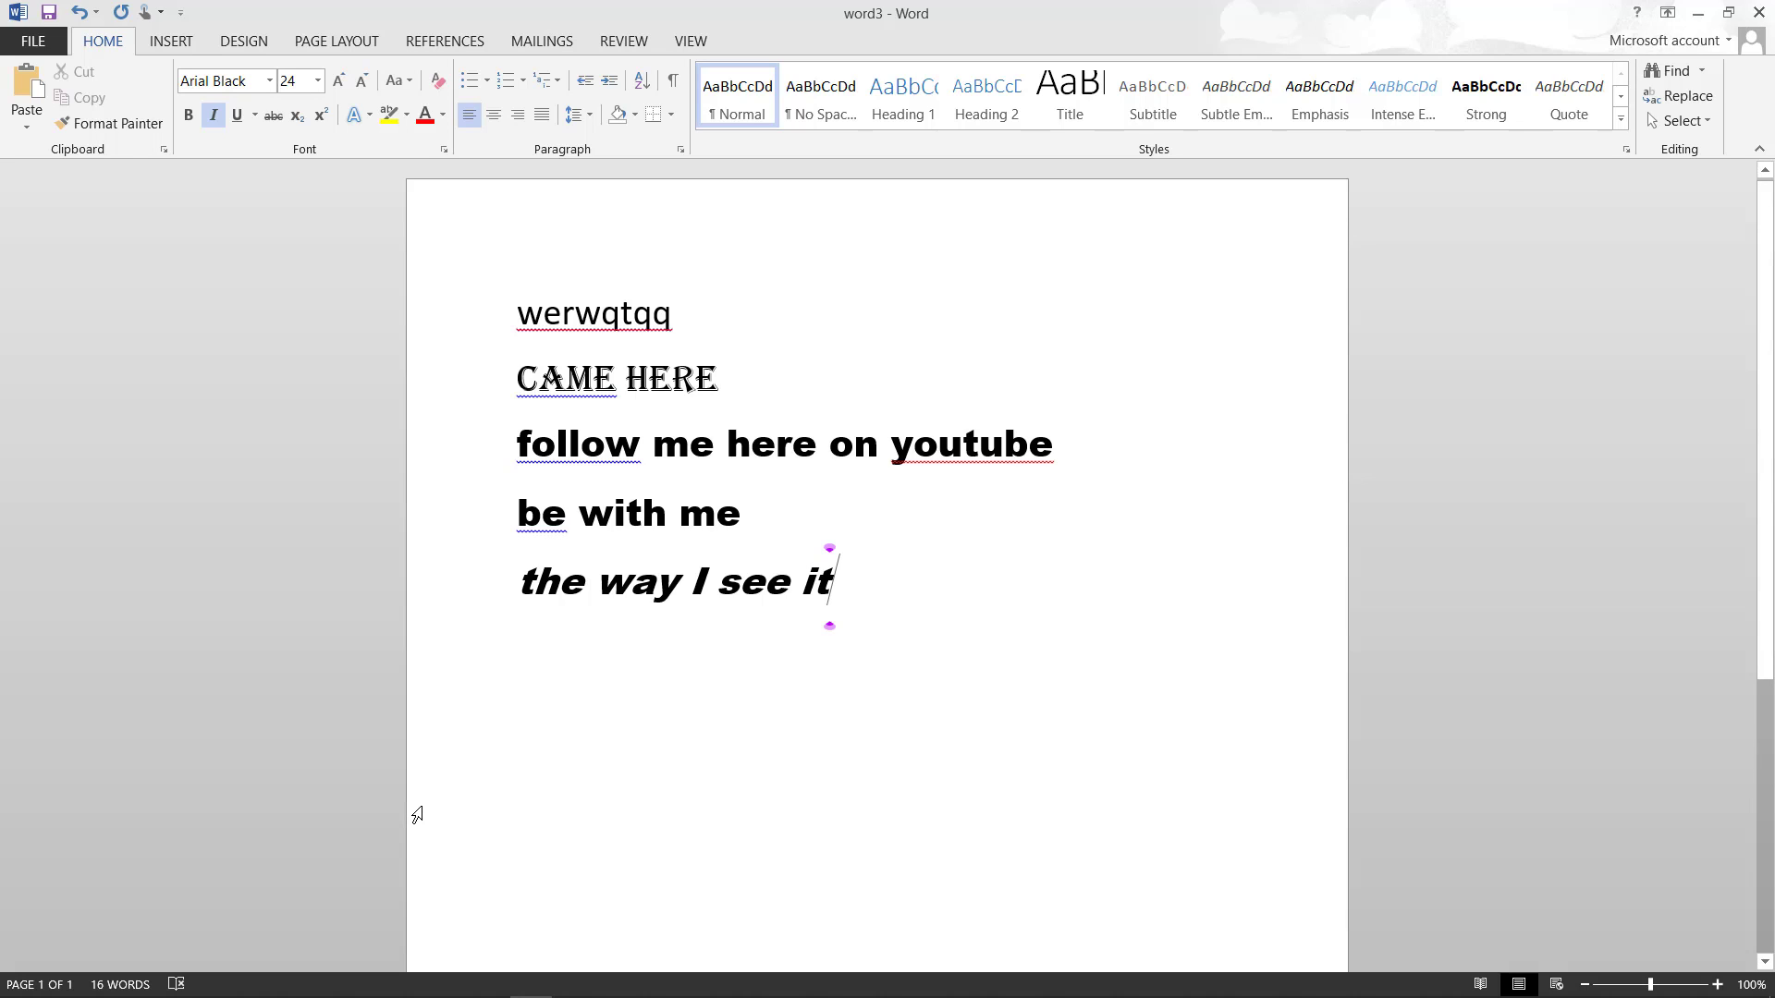
pyautogui.press('Return')
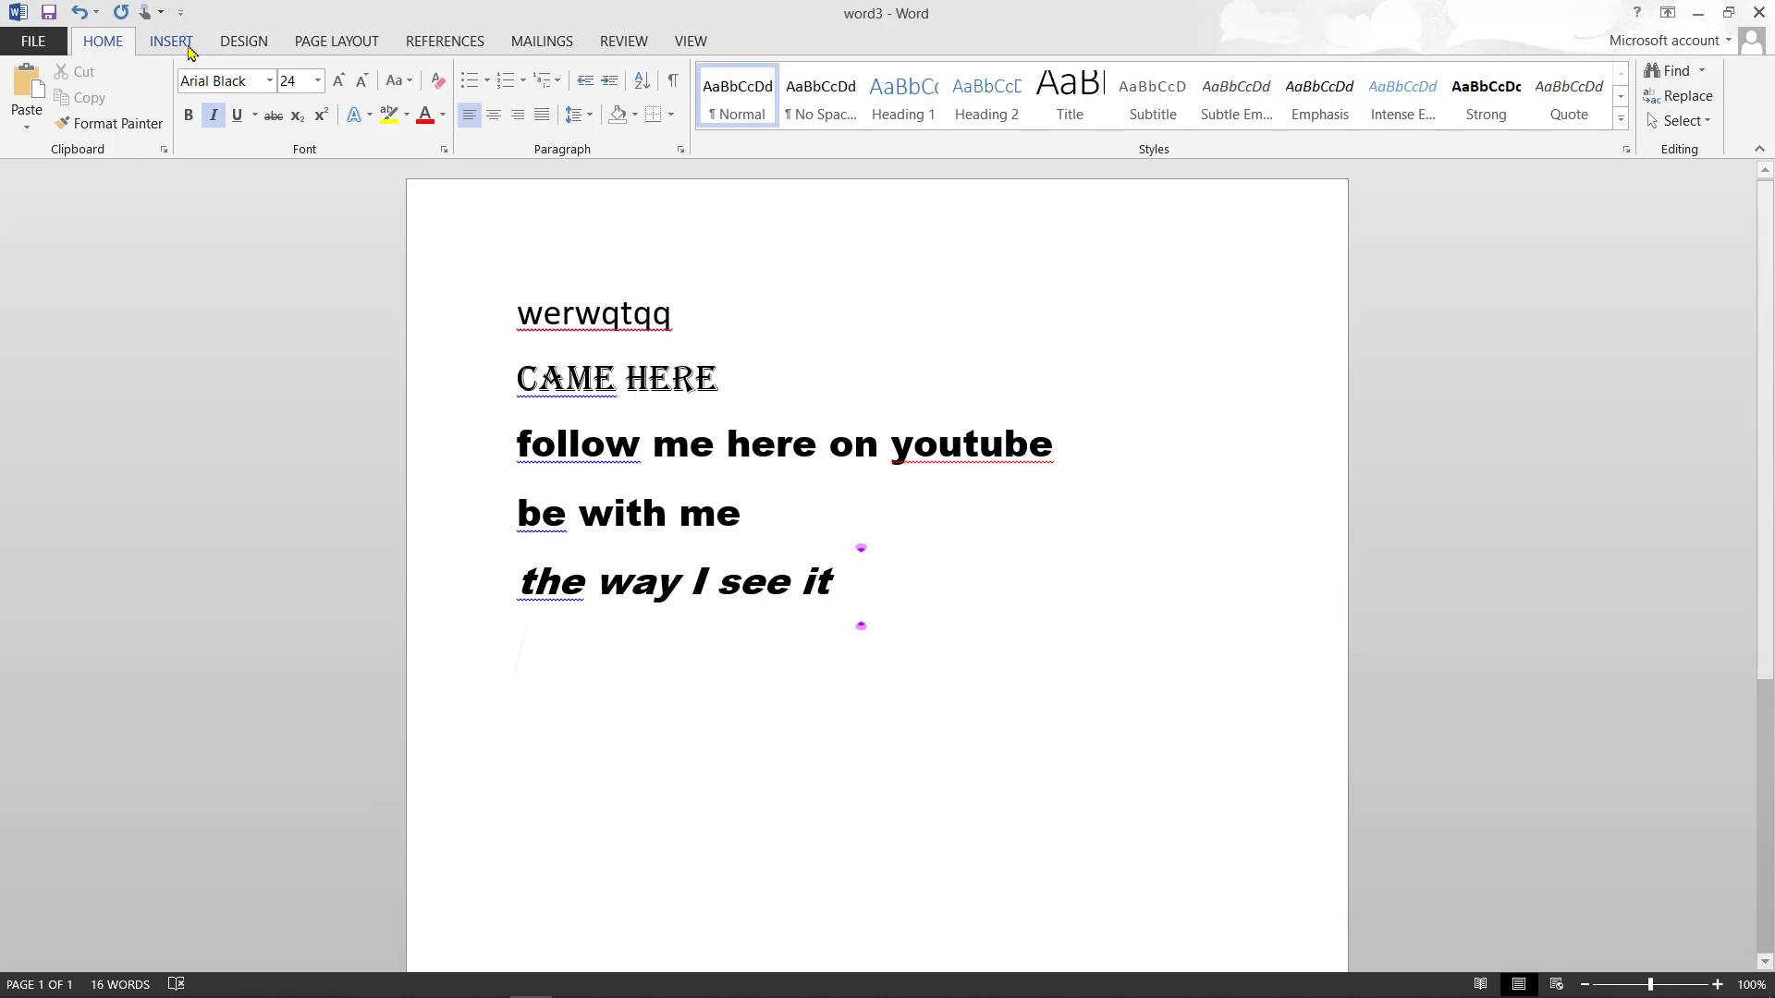
pyautogui.click(213, 113)
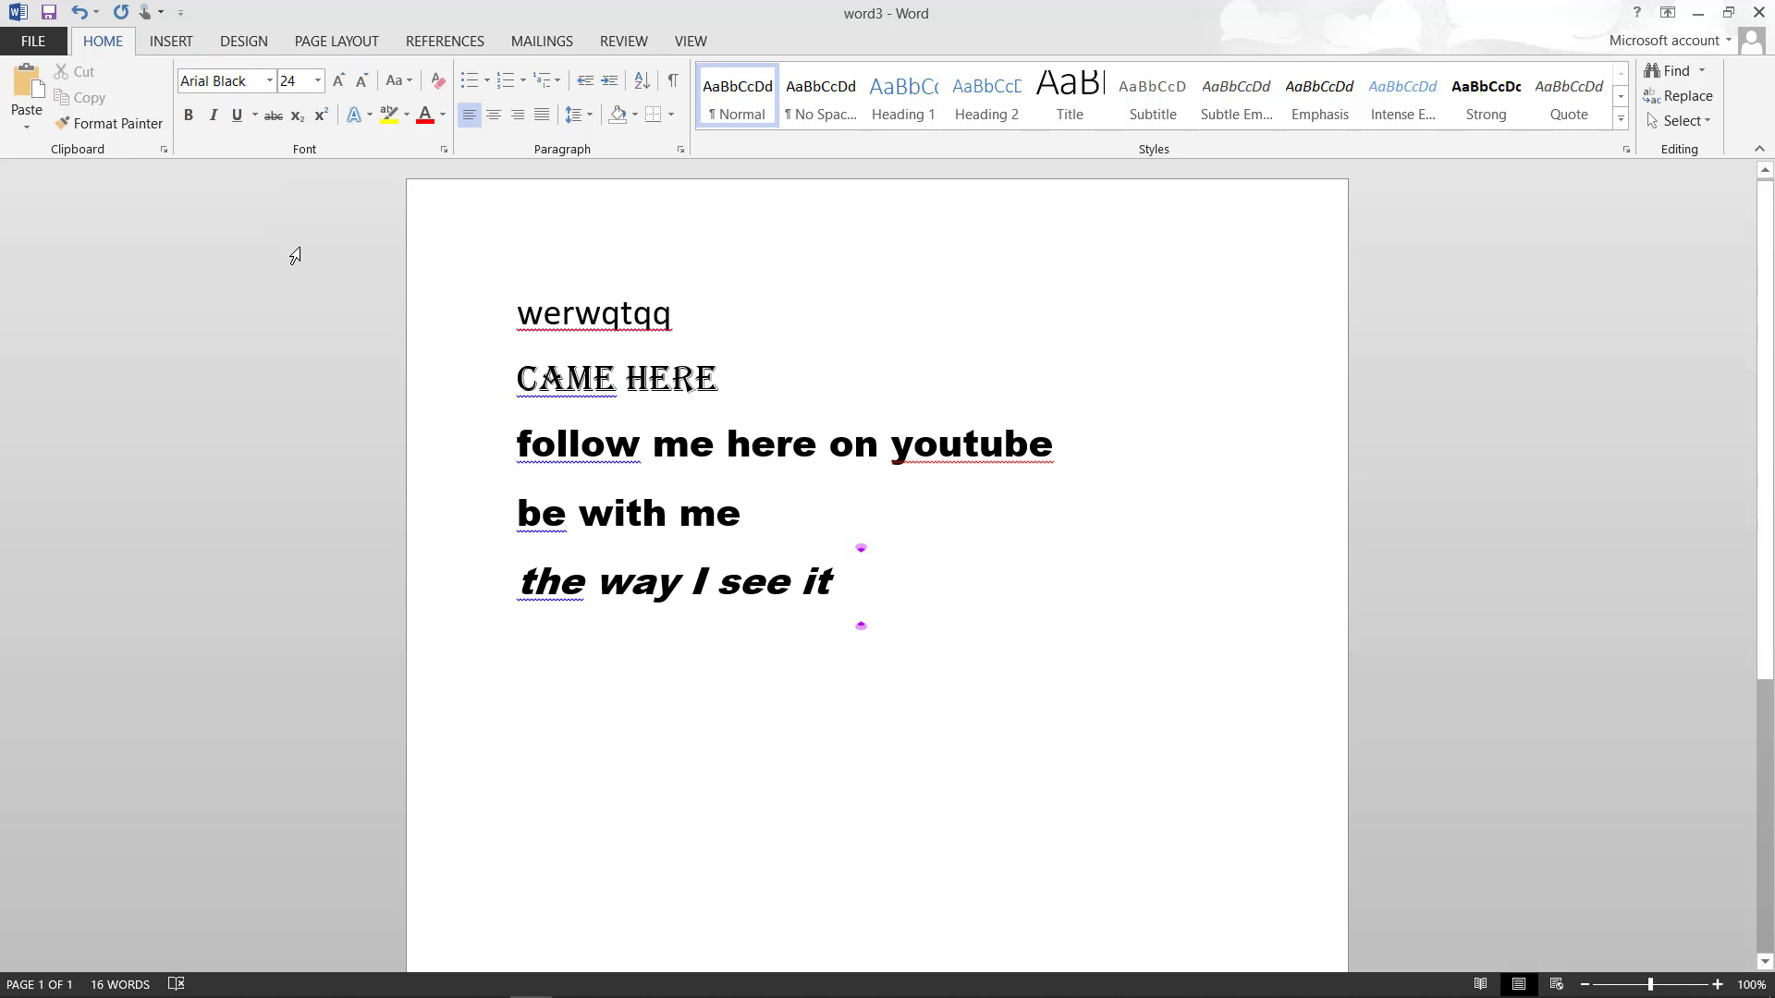
# - Add an underlined line 'let me be there for u' with an empty line after it
pyautogui.click(239, 116)
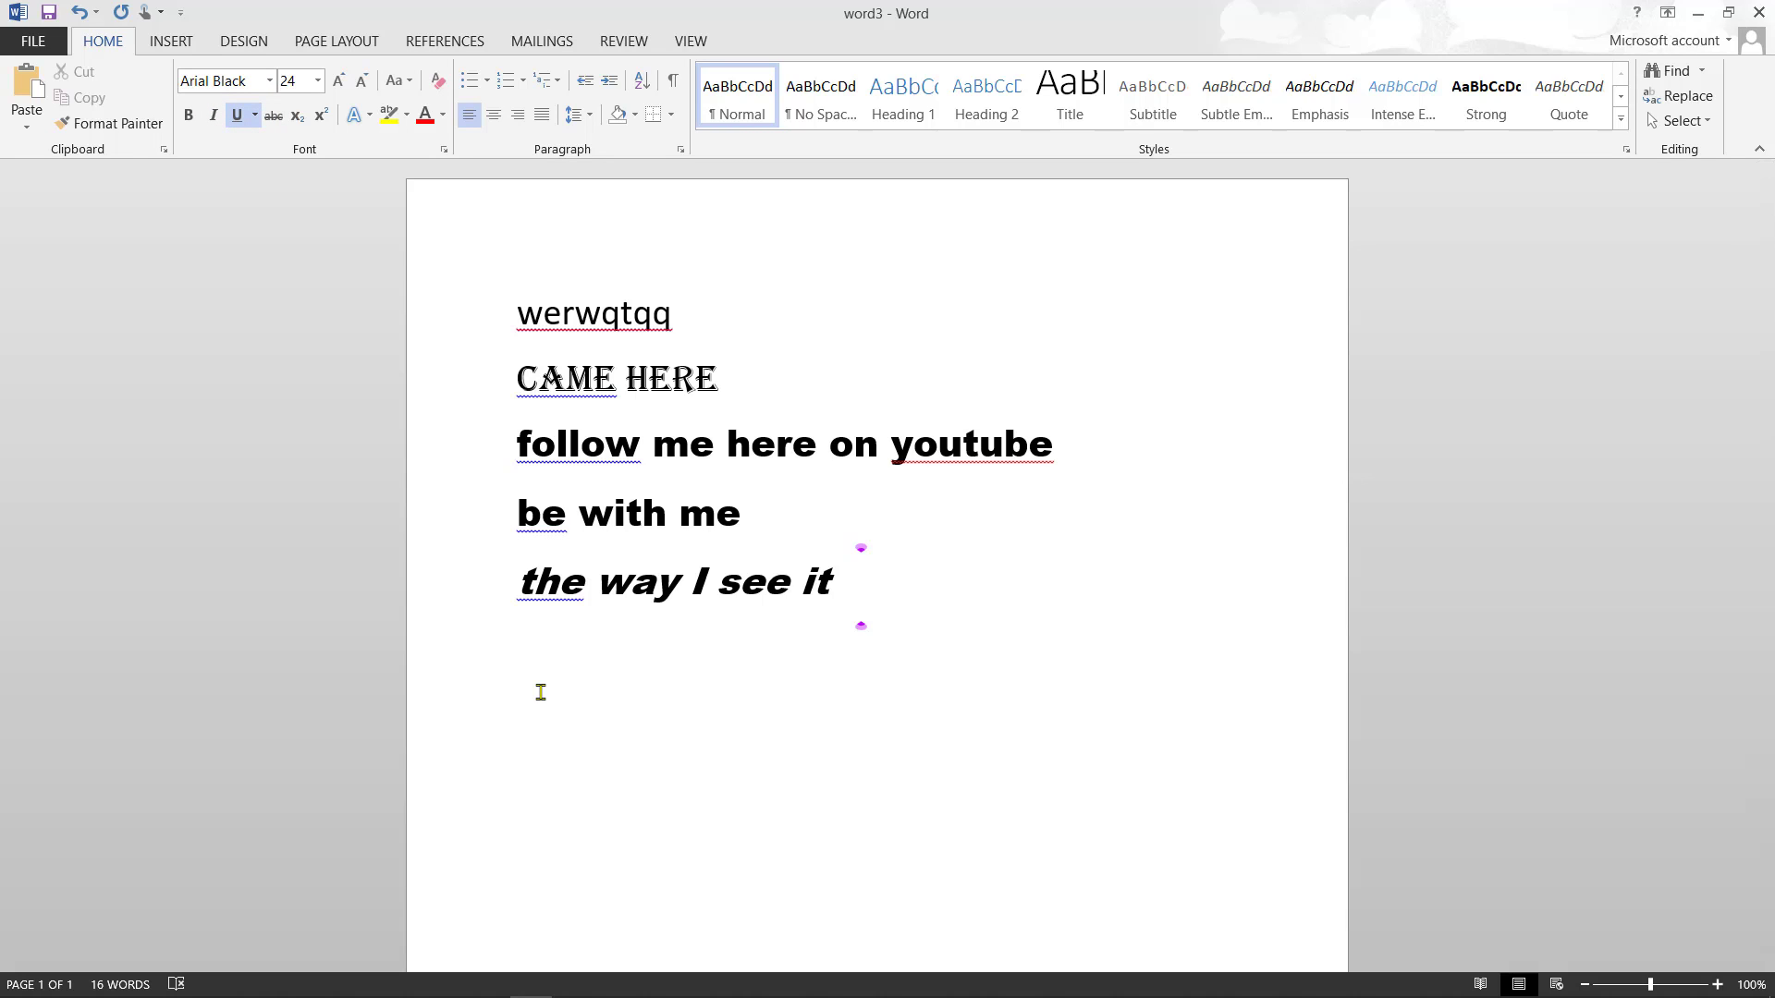
pyautogui.write('let me ')
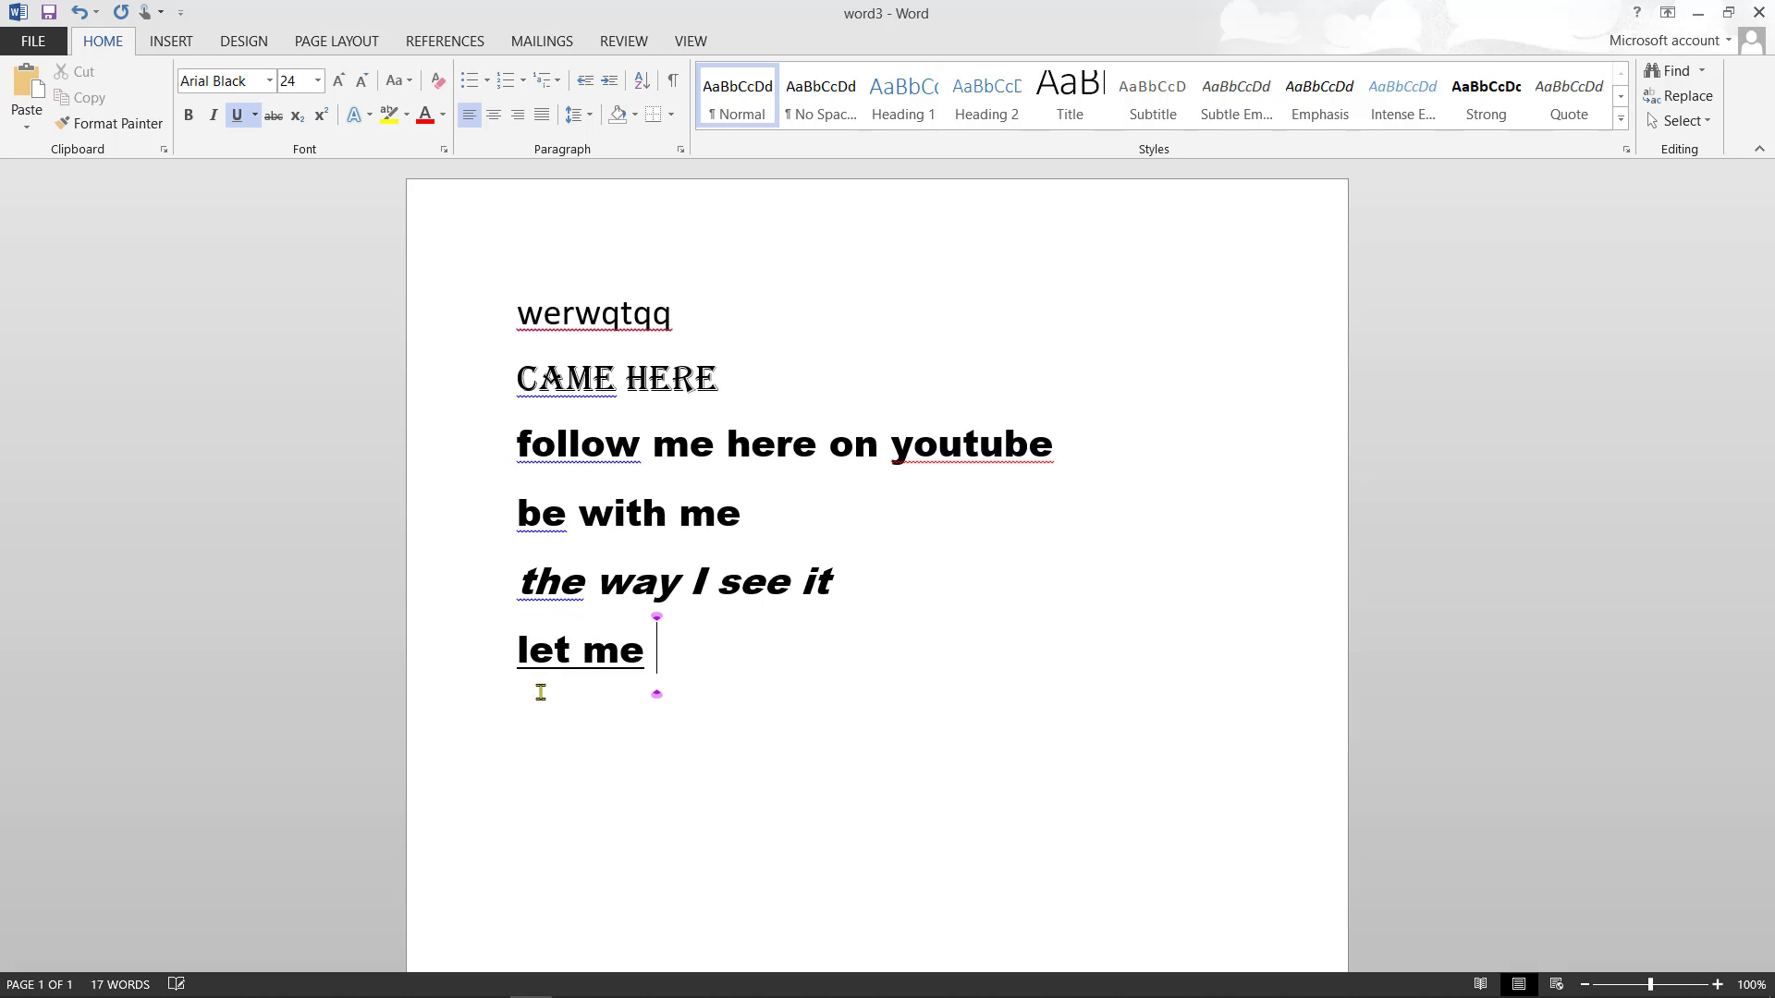
pyautogui.write('be there for u')
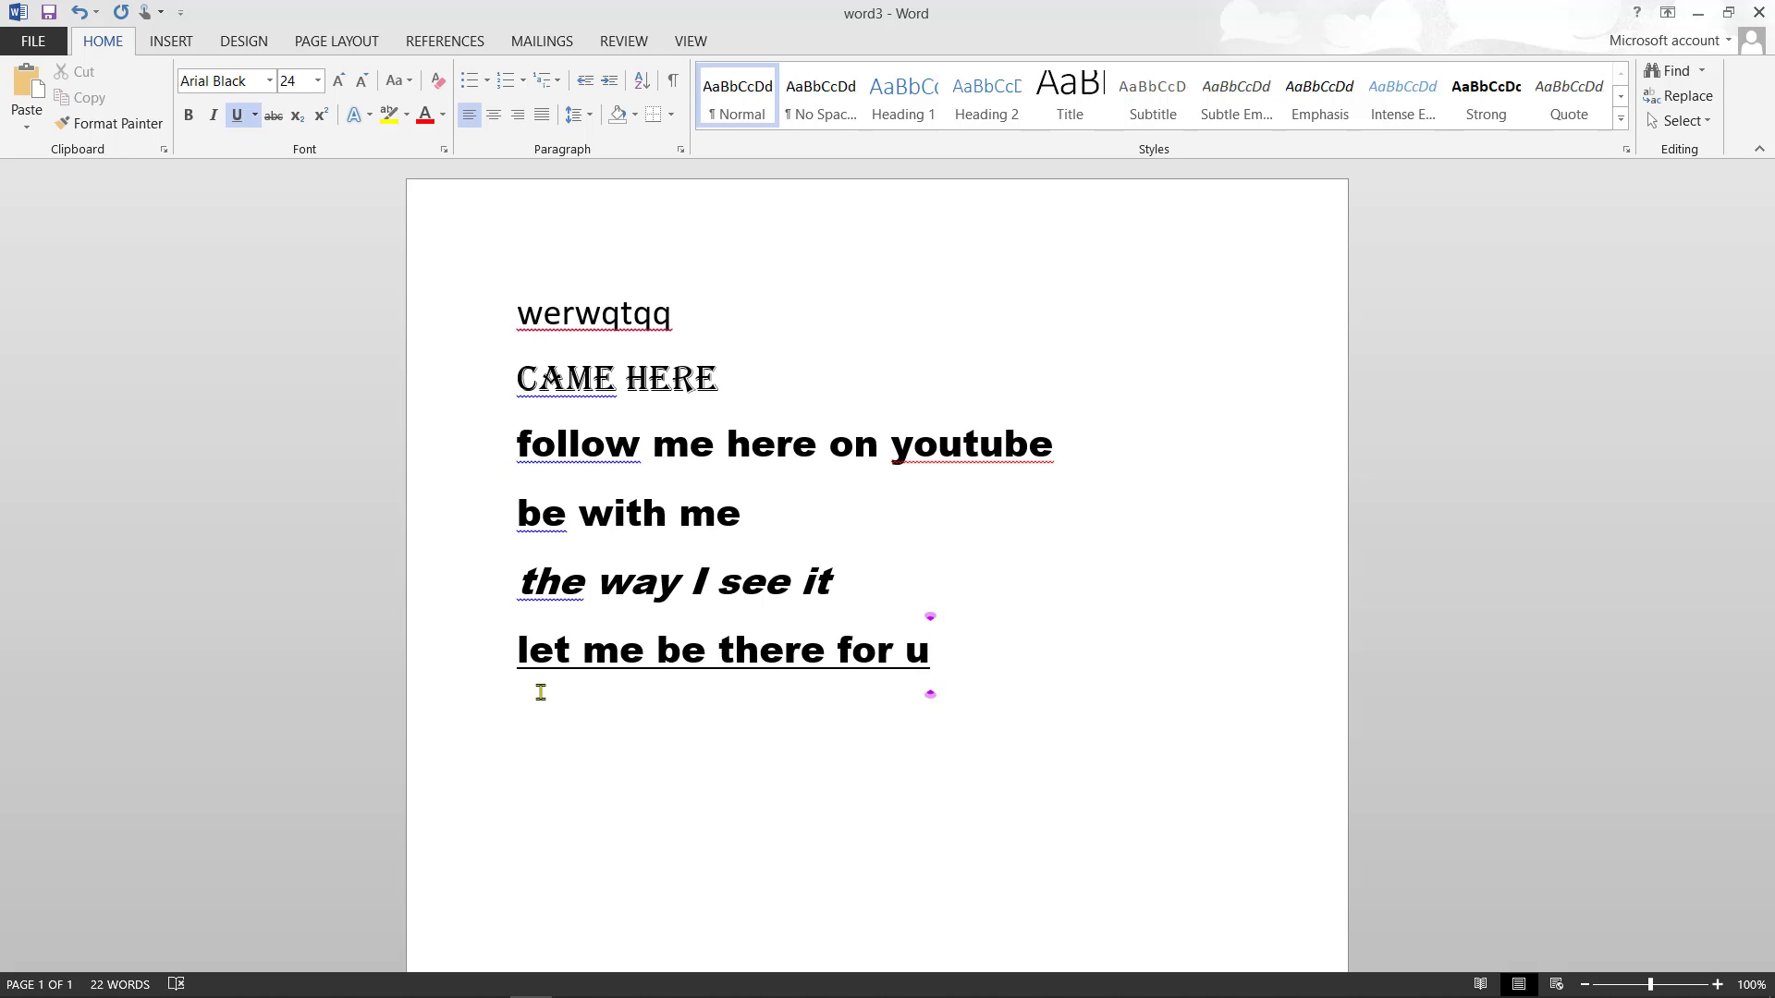
pyautogui.press('Return')
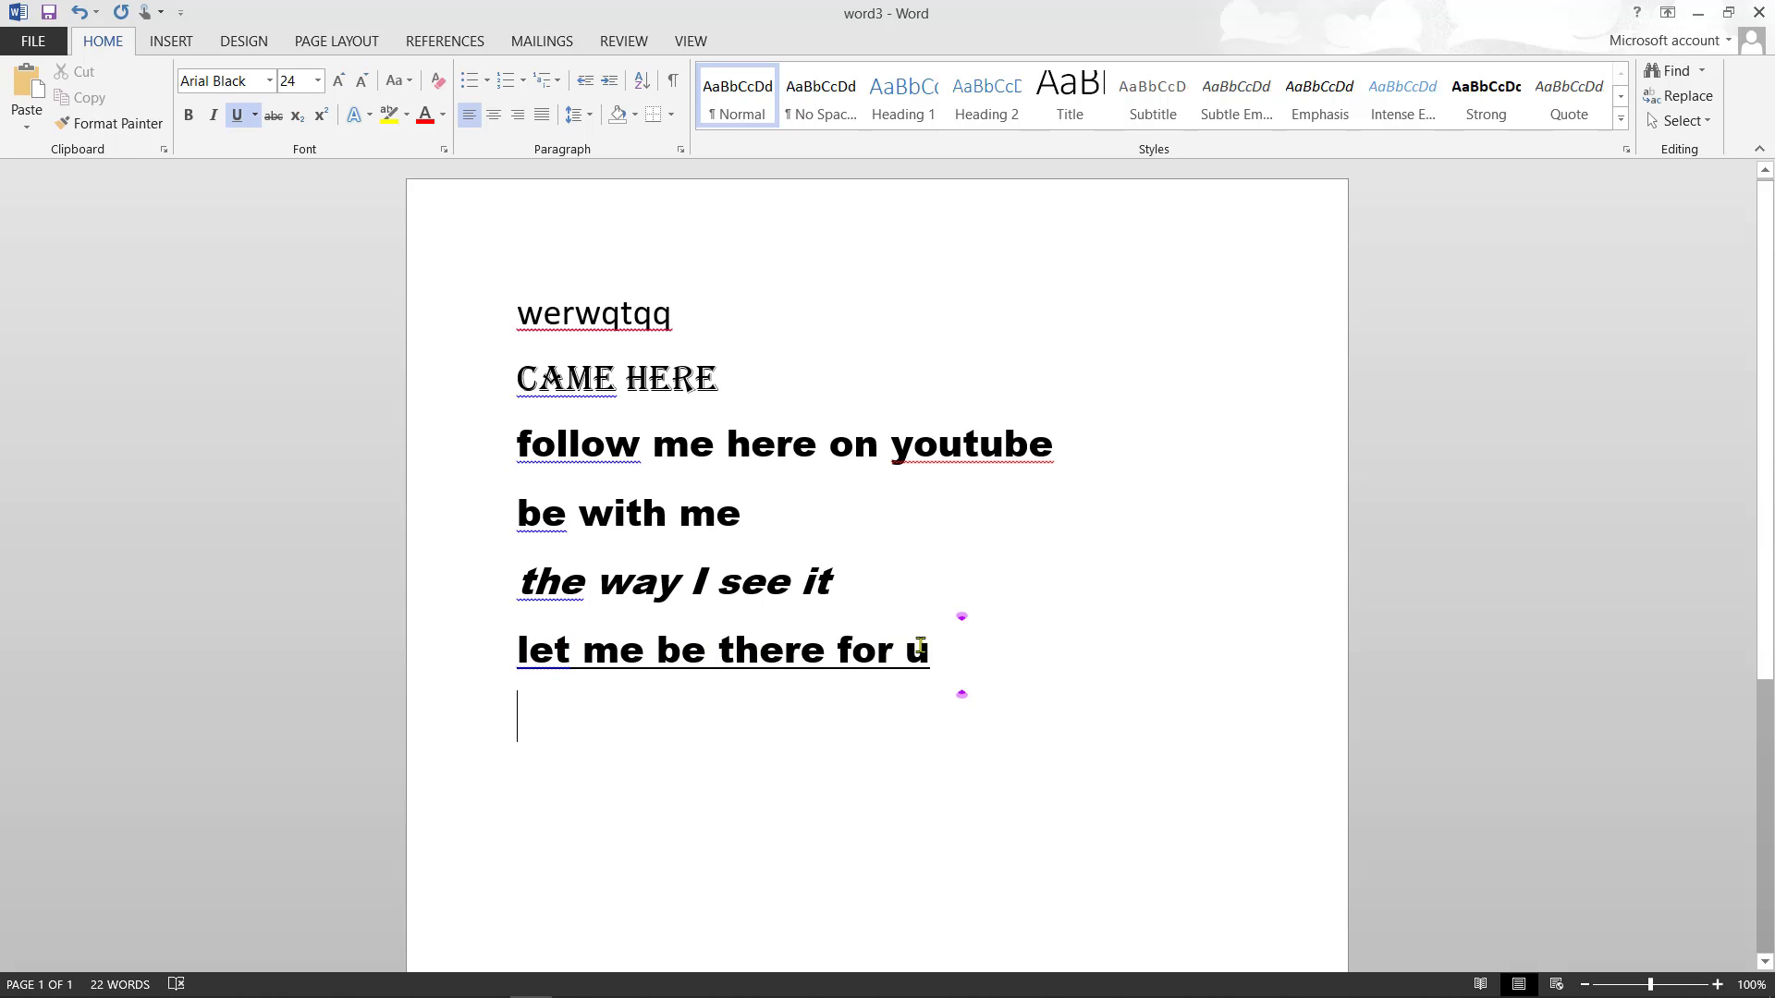
pyautogui.click(256, 114)
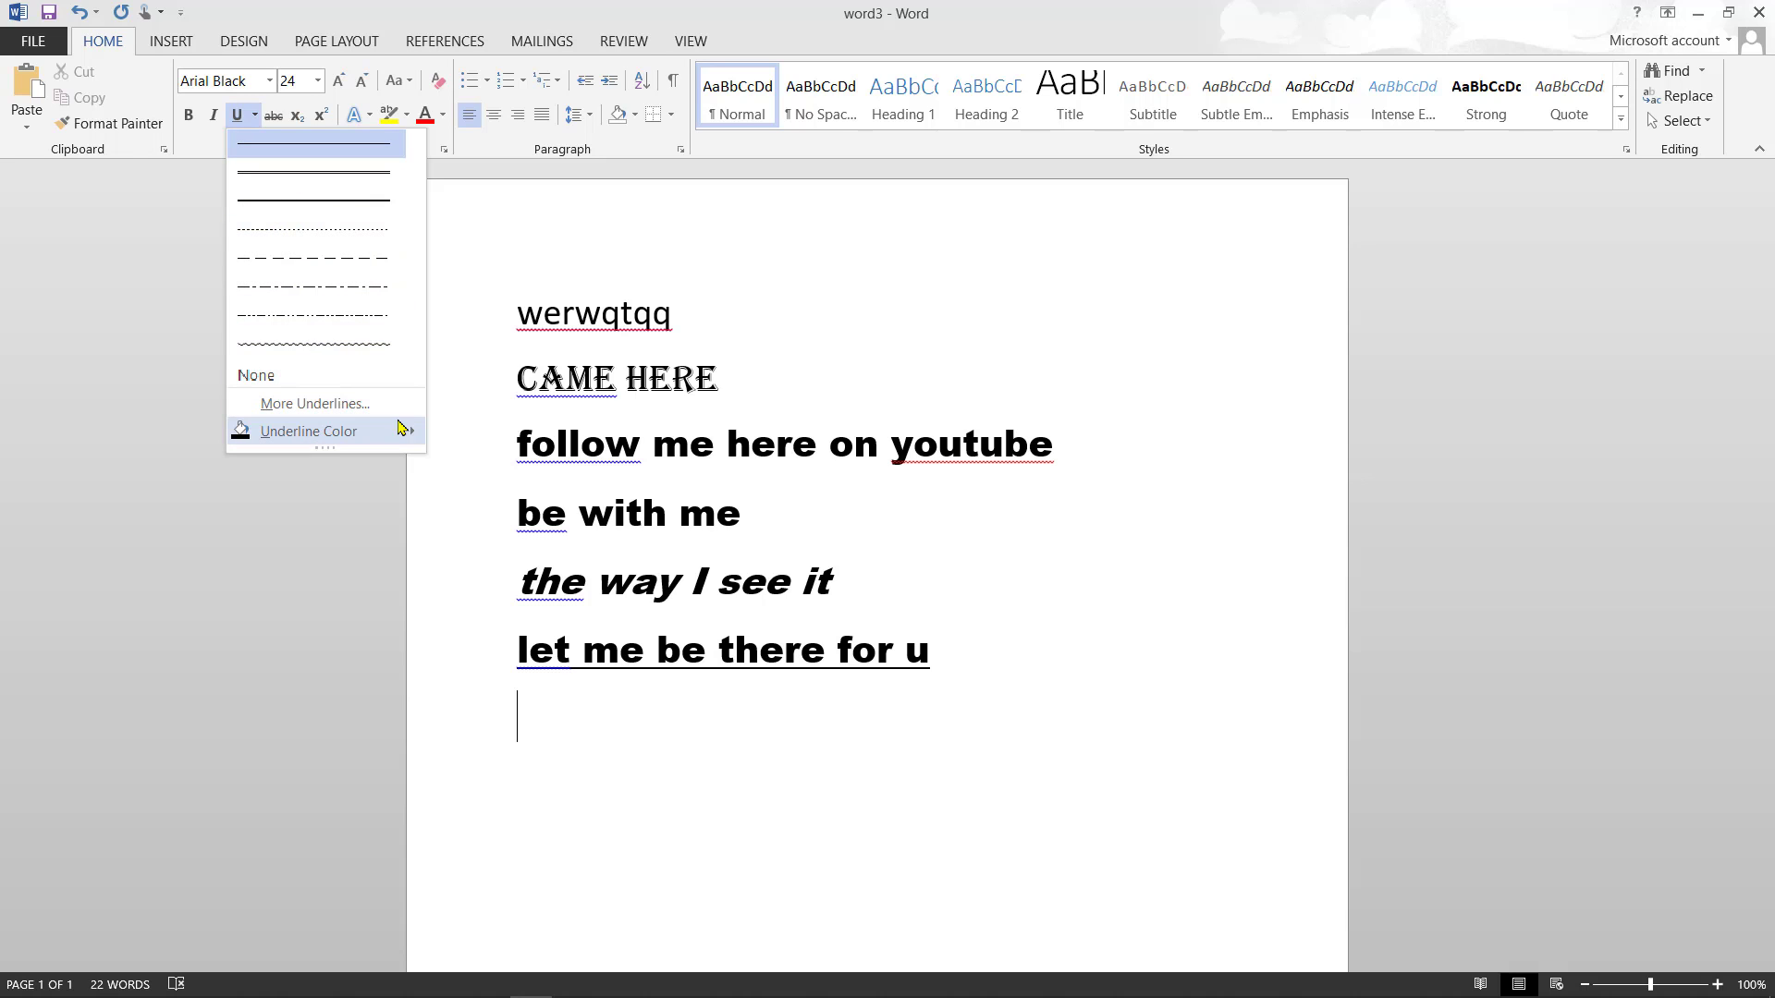
# - Turn off underlining for the empty line below 'let me be there for u', leaving the underline color unchanged
pyautogui.moveTo(302, 437)
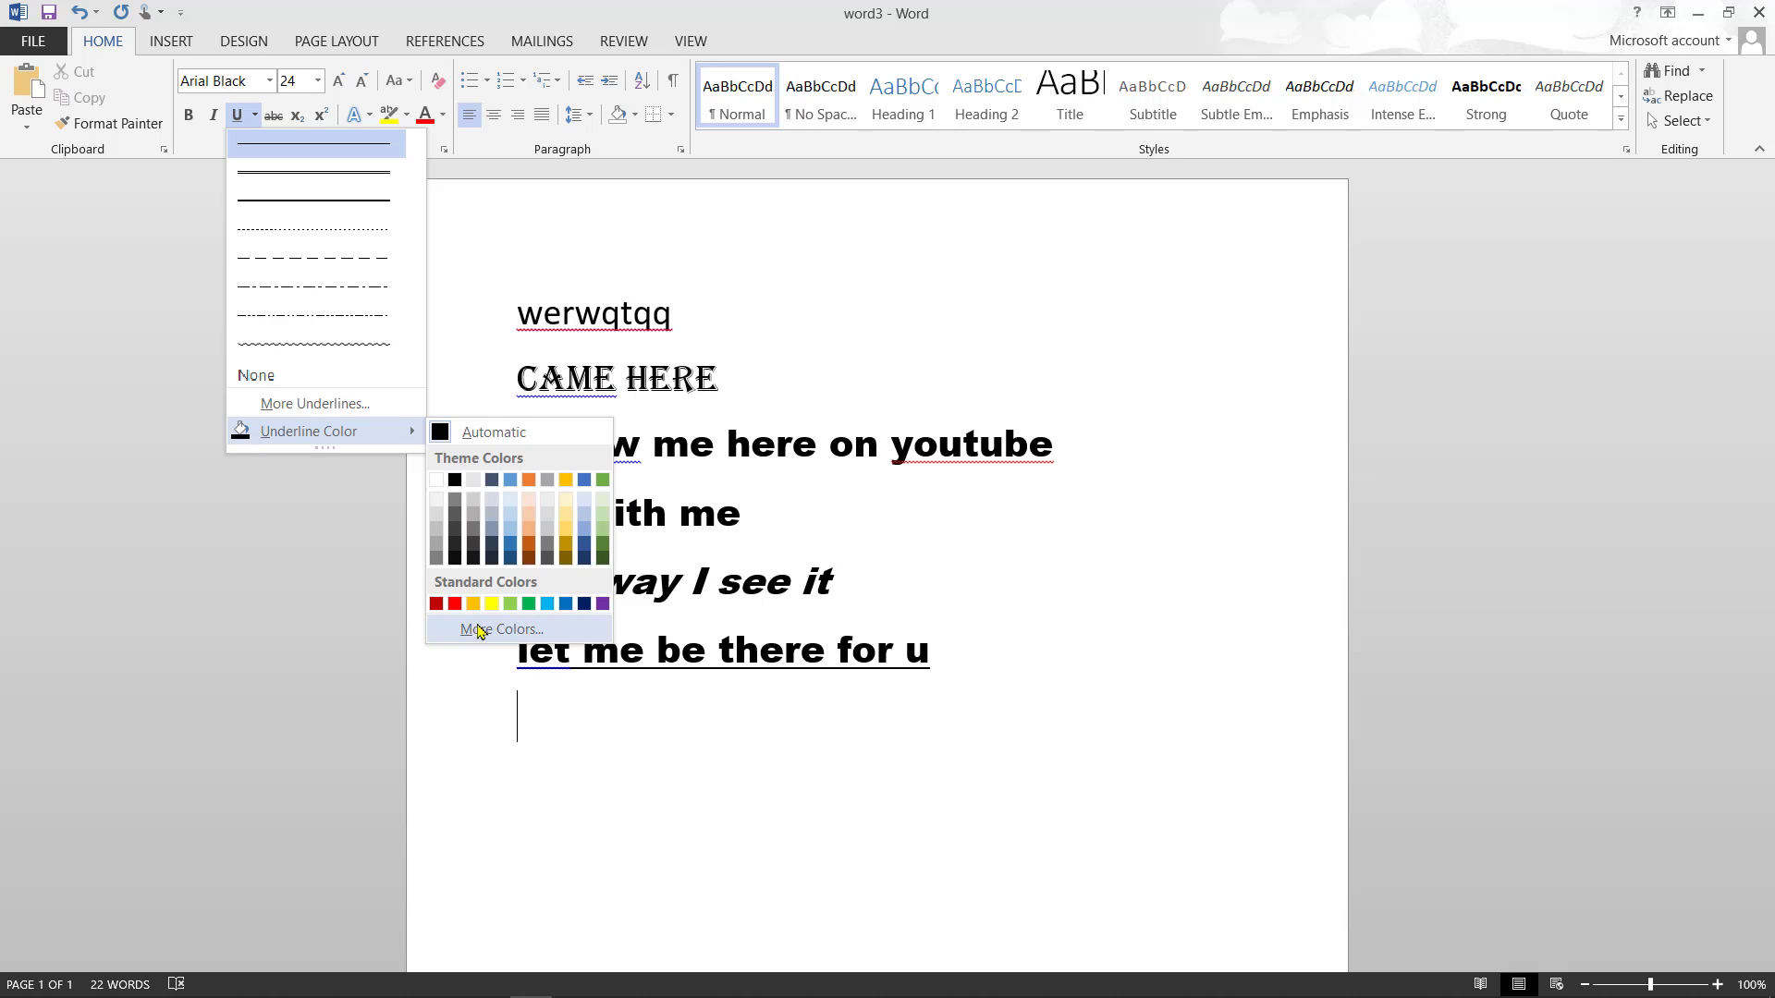
pyautogui.click(461, 726)
pyautogui.click(239, 116)
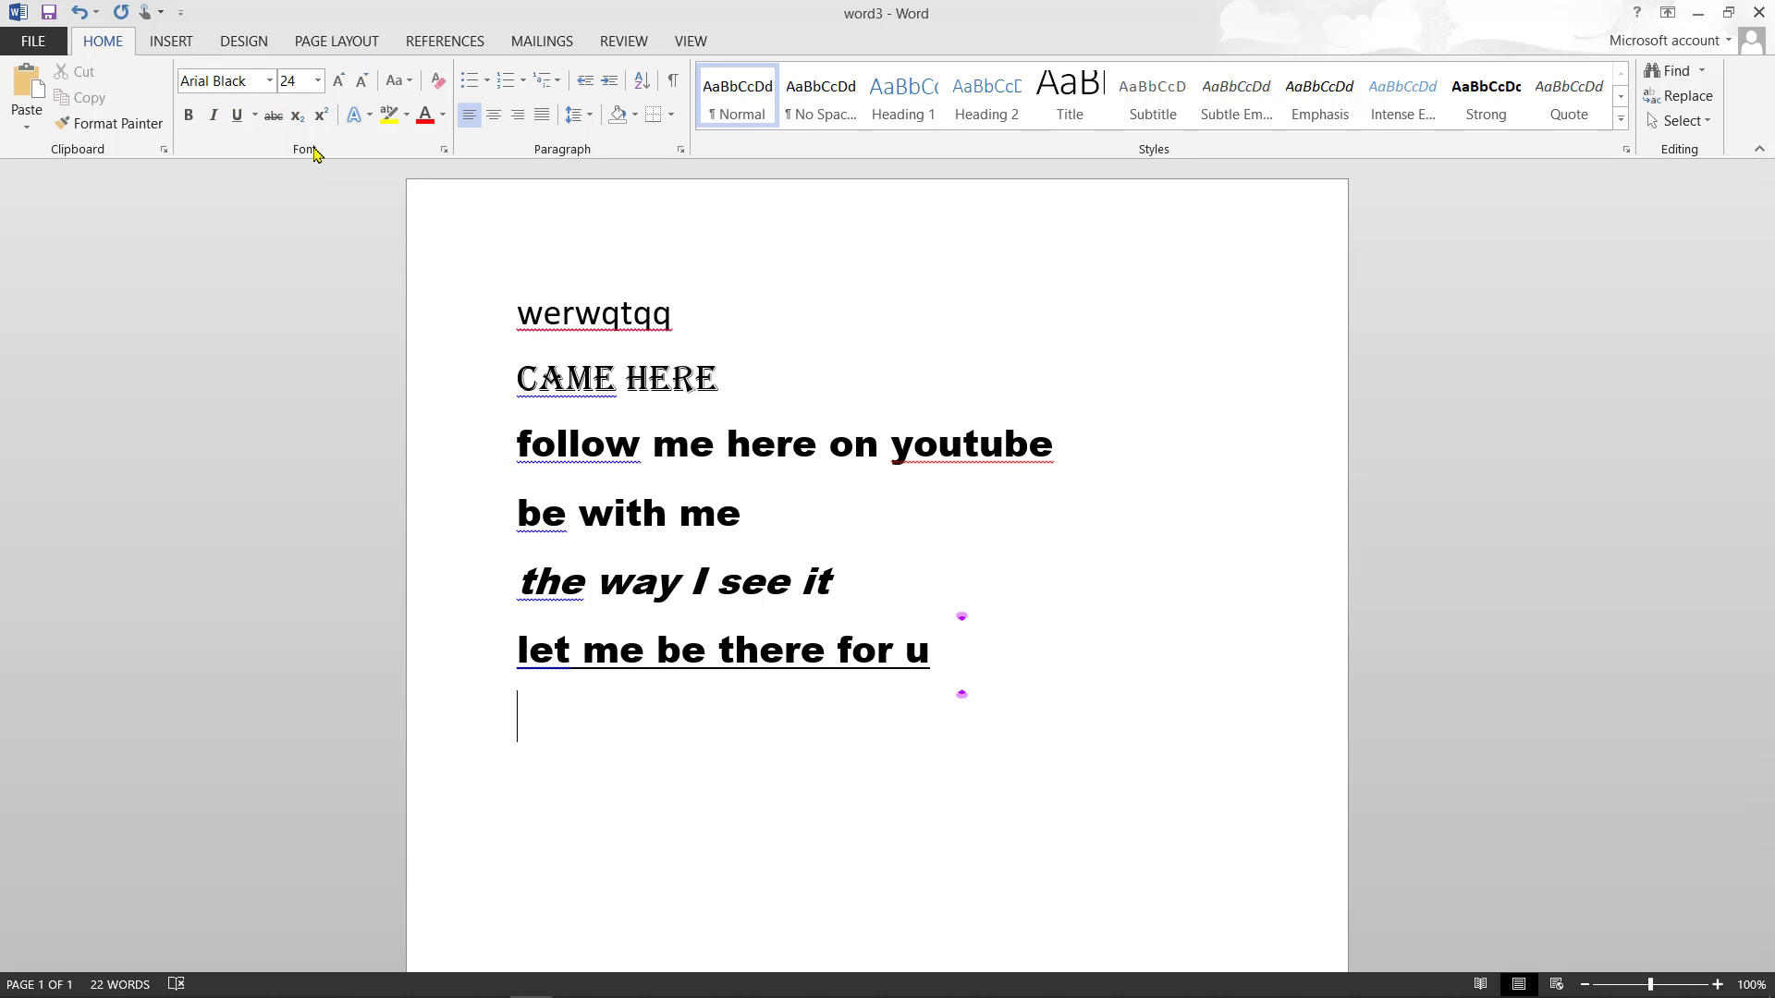
# - Type 'it was a mistake' in strikethrough on a new line, then turn strikethrough off and start another line
pyautogui.click(274, 118)
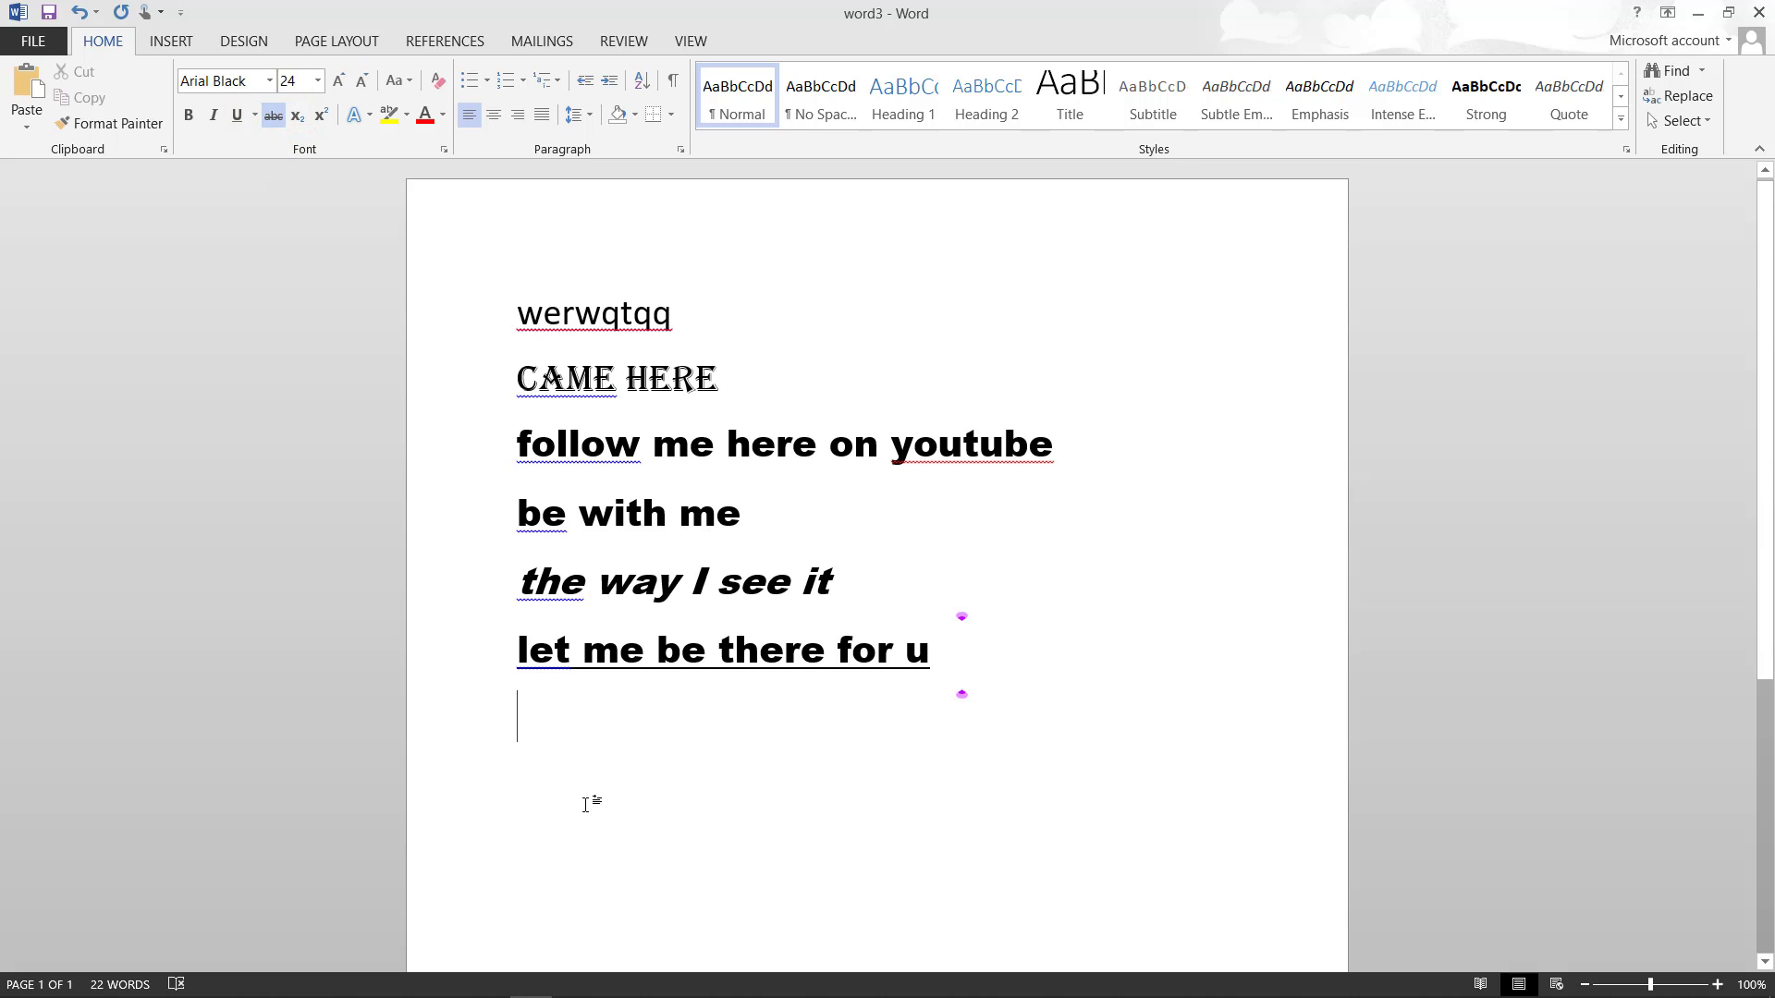
pyautogui.press('Return')
pyautogui.write('it')
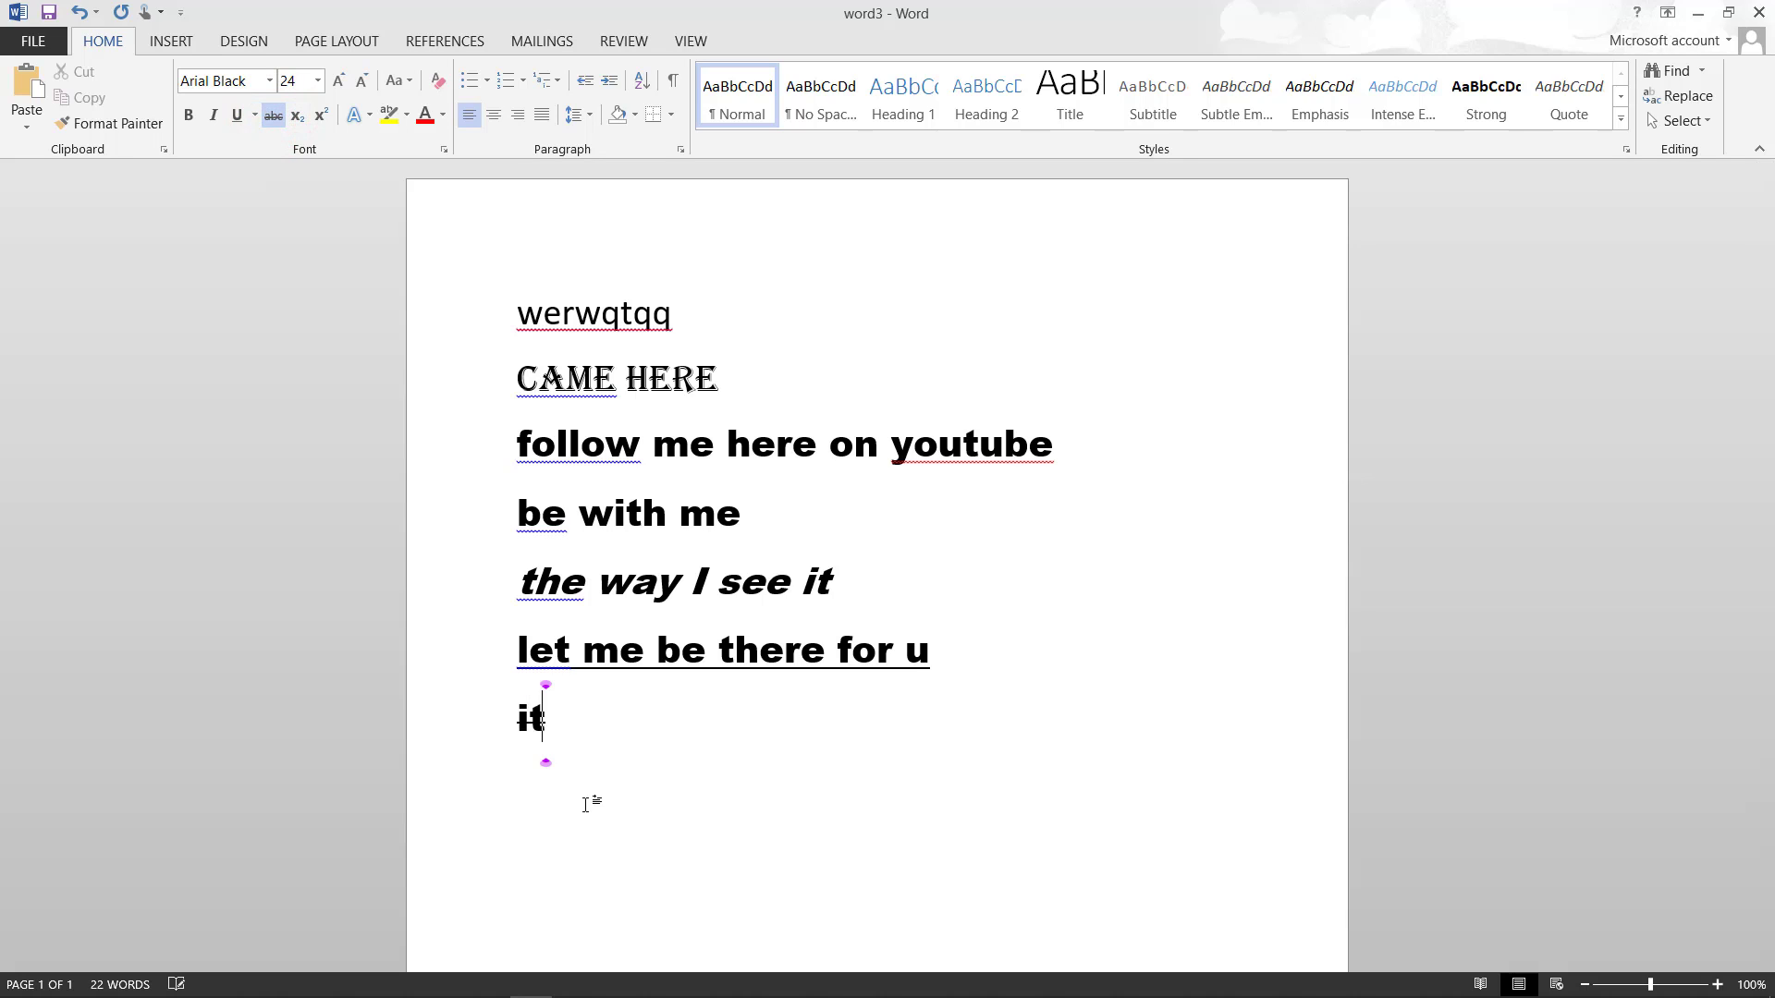
pyautogui.write(' was ')
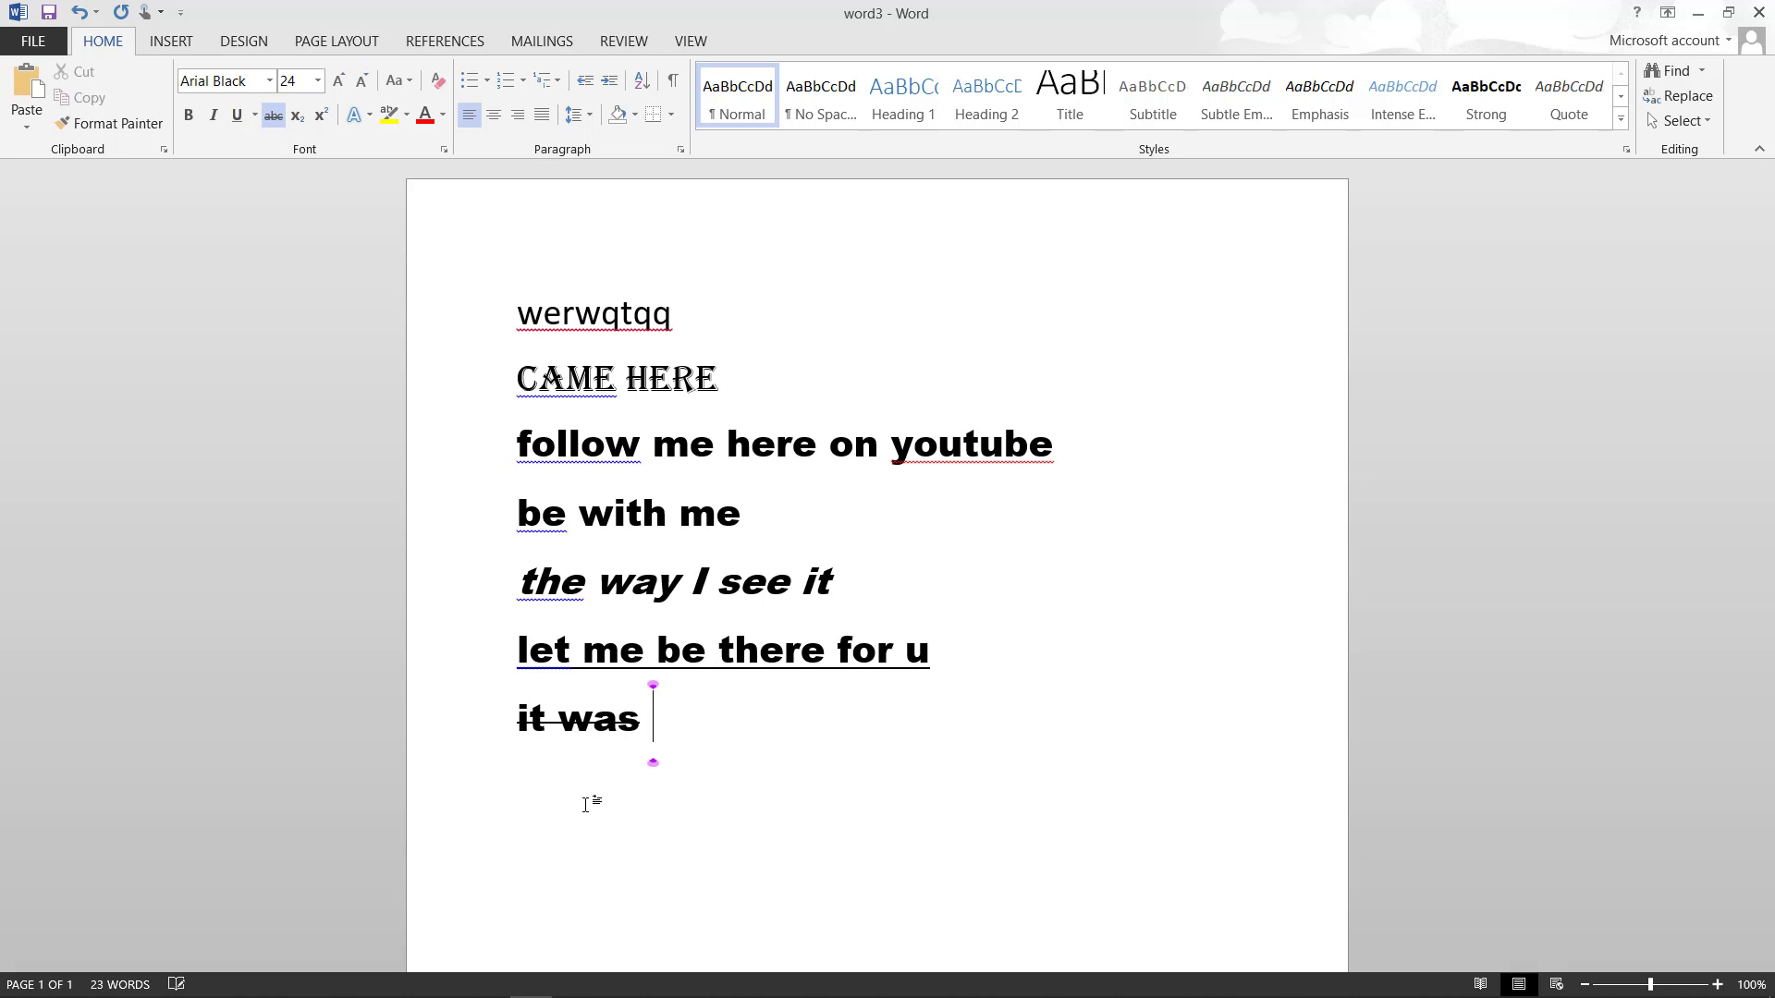
pyautogui.write('a mistake')
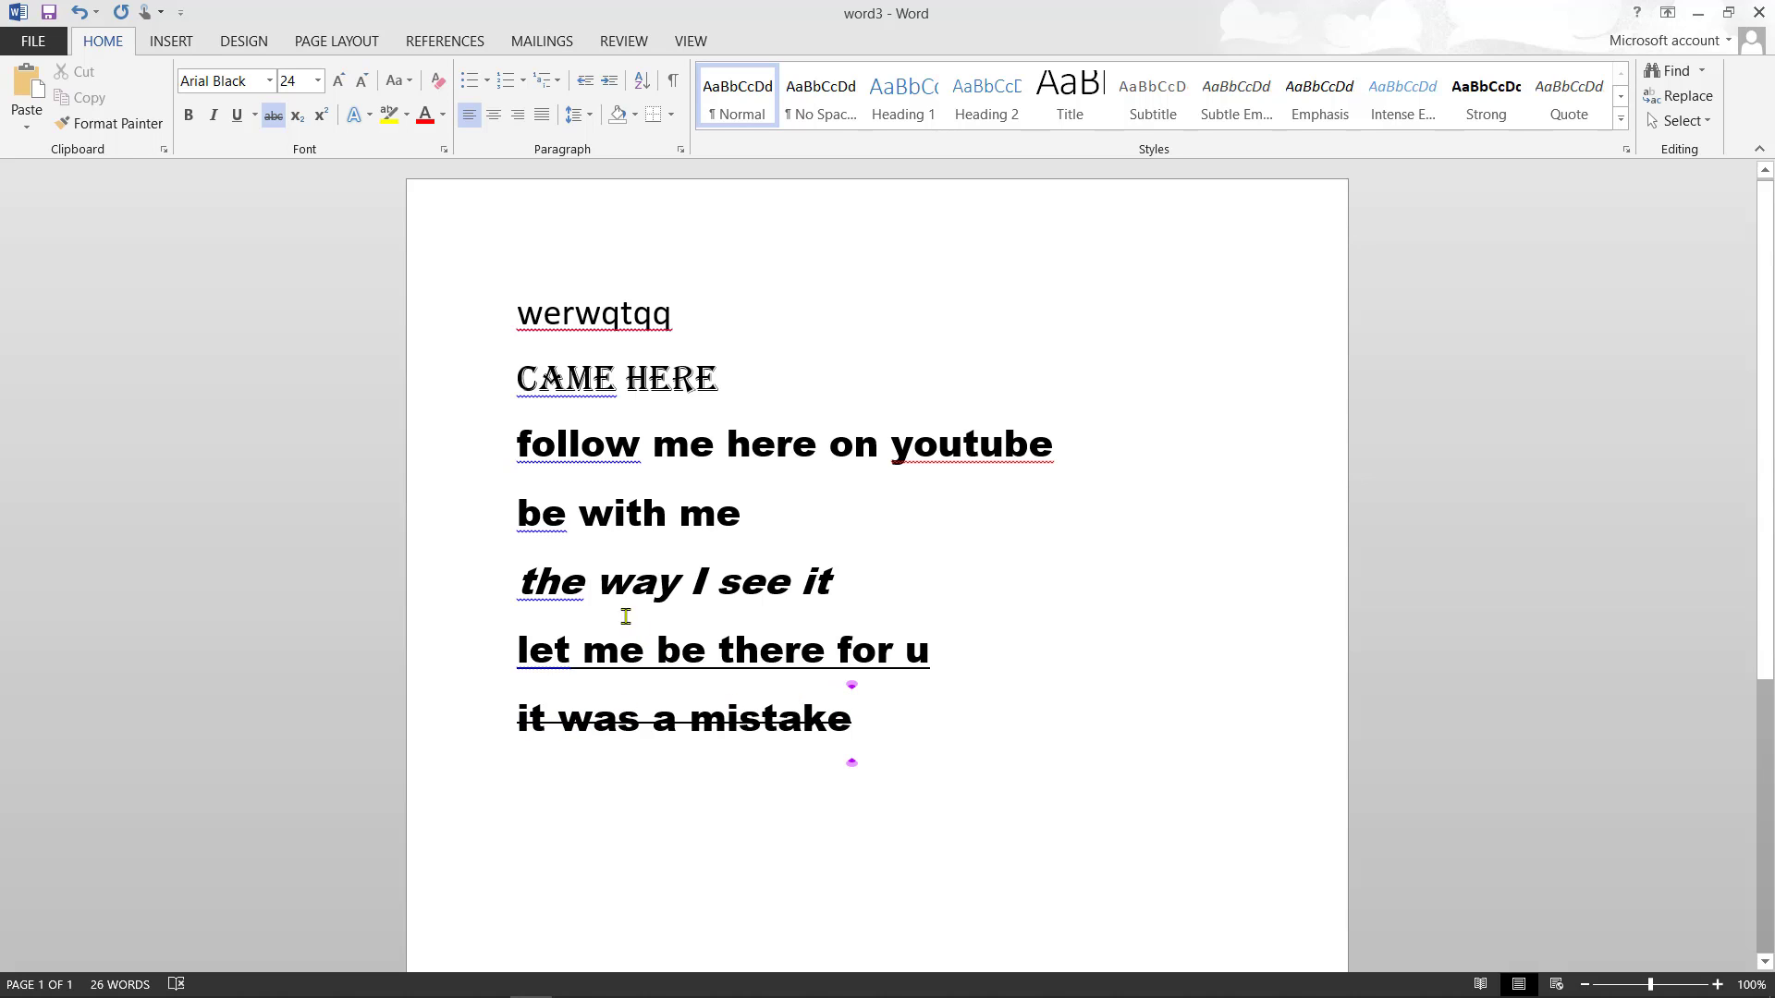
pyautogui.click(275, 114)
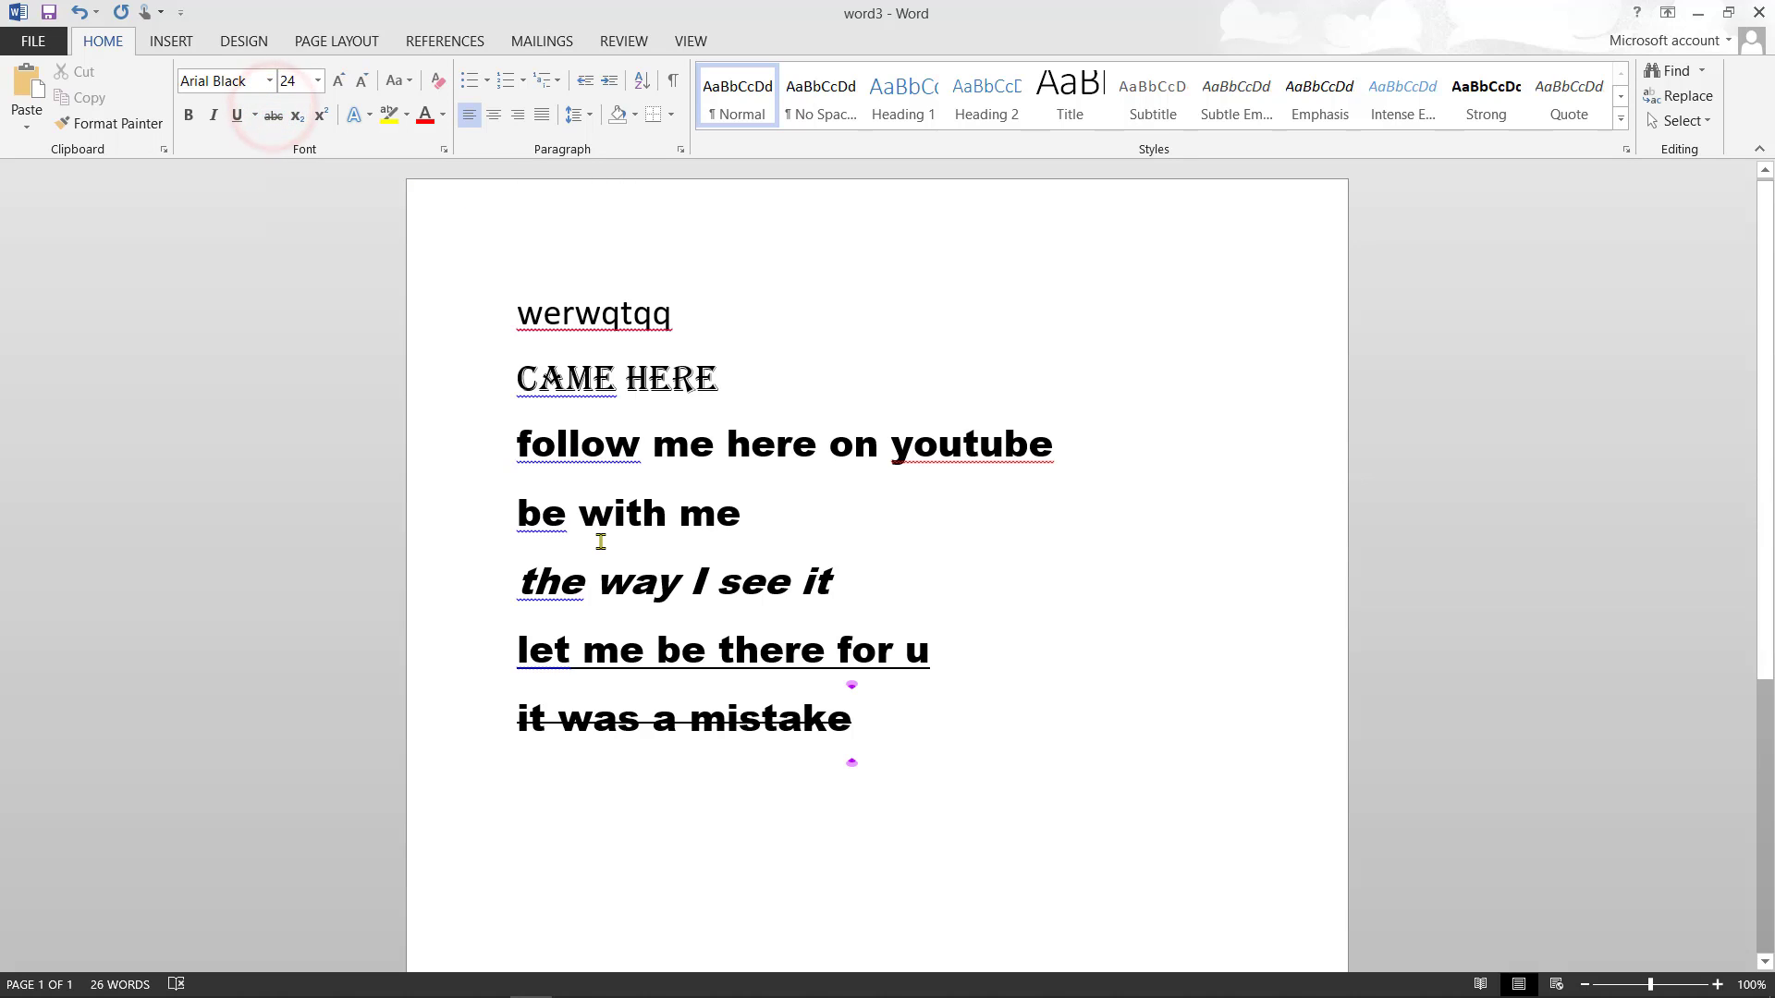
pyautogui.press('Return')
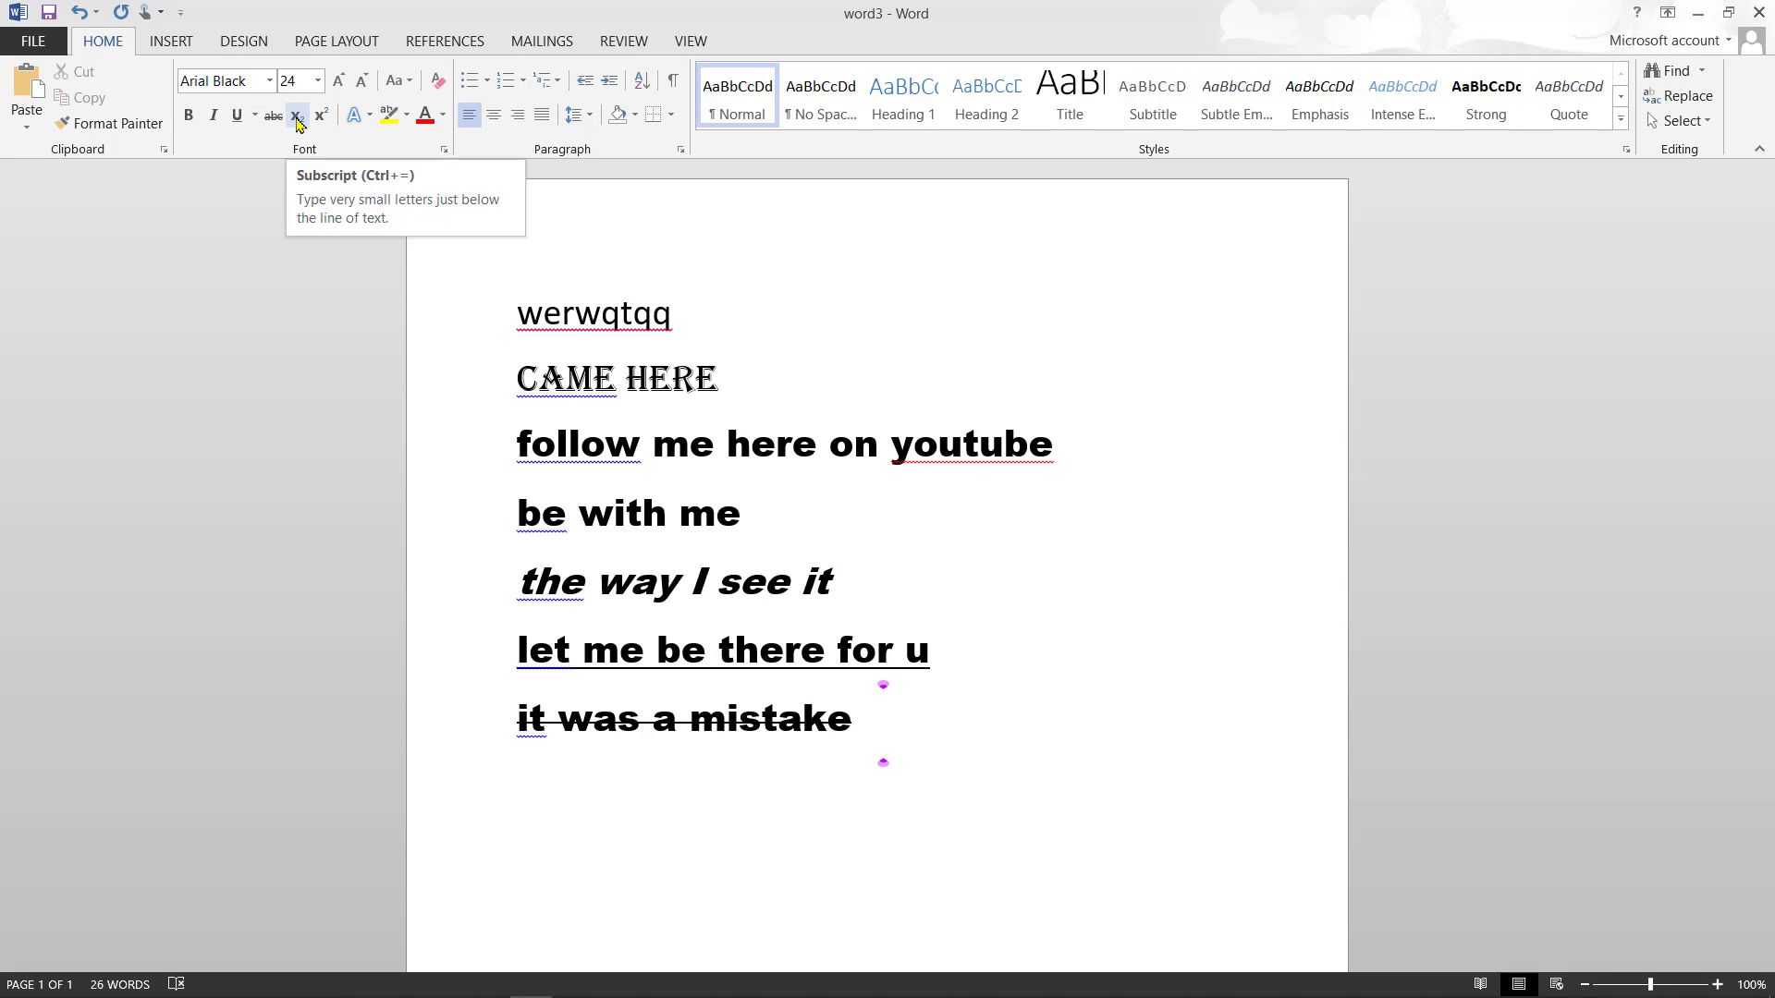
# - Type x followed by a subscript 2, then start a new line
pyautogui.write('x')
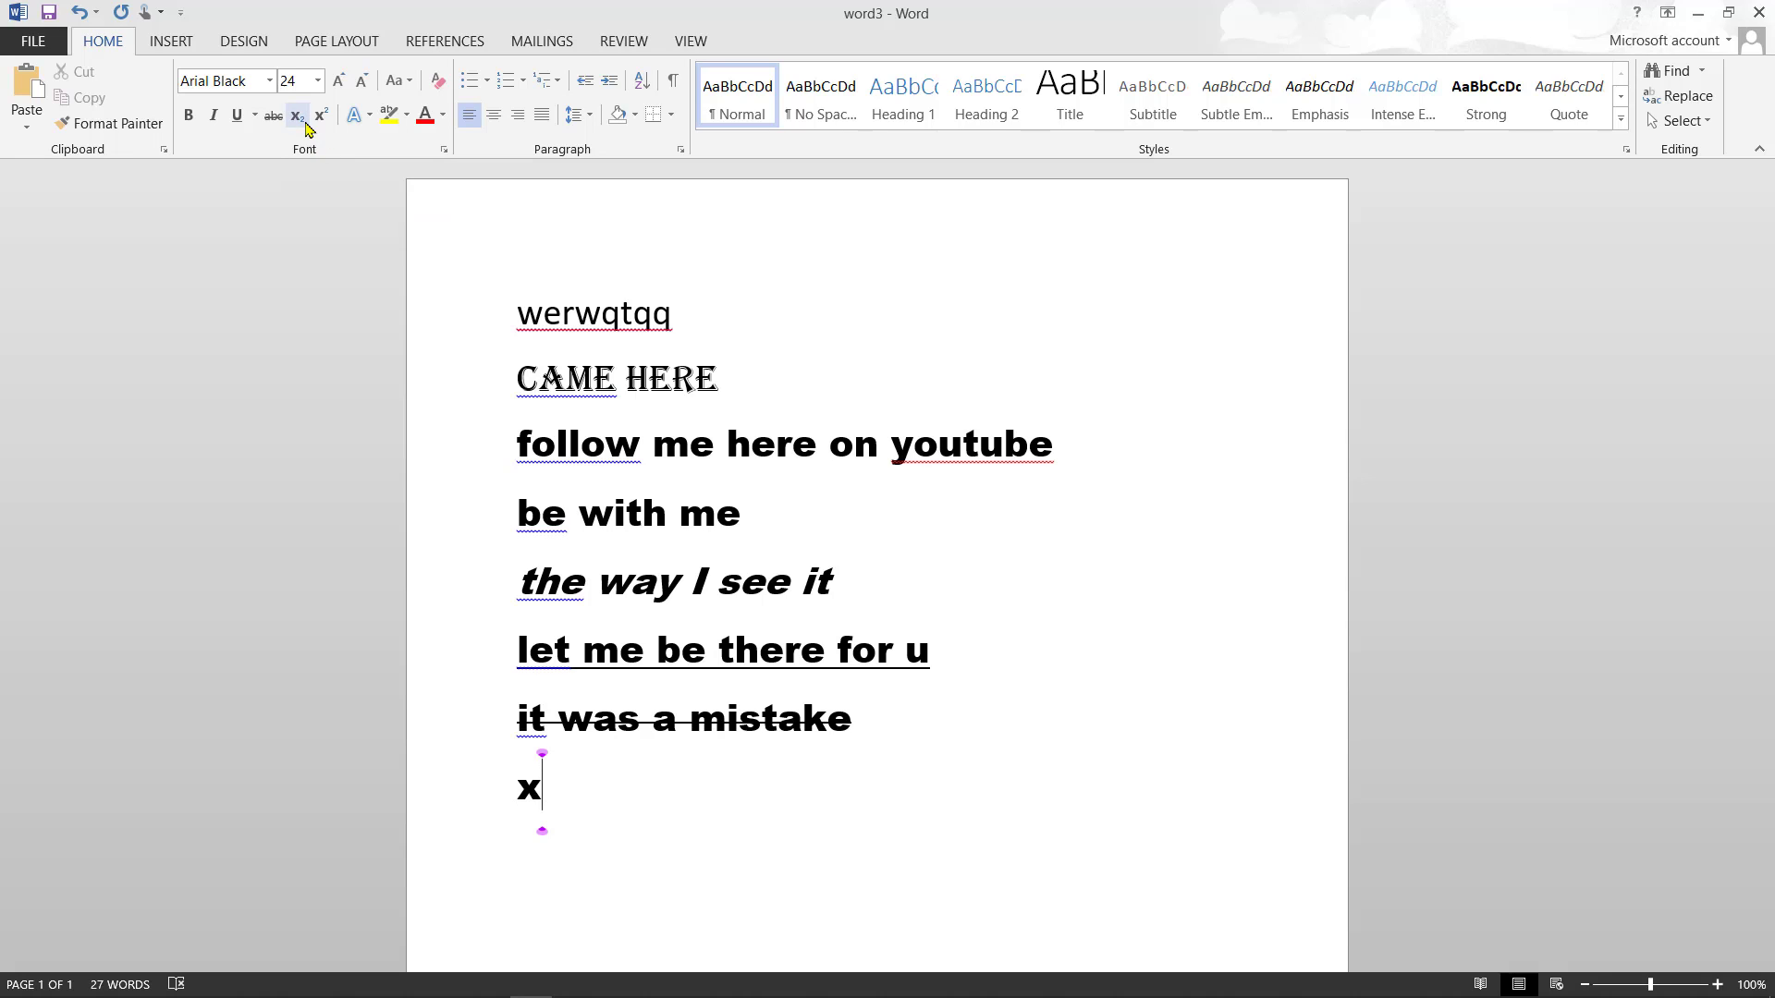
pyautogui.click(297, 116)
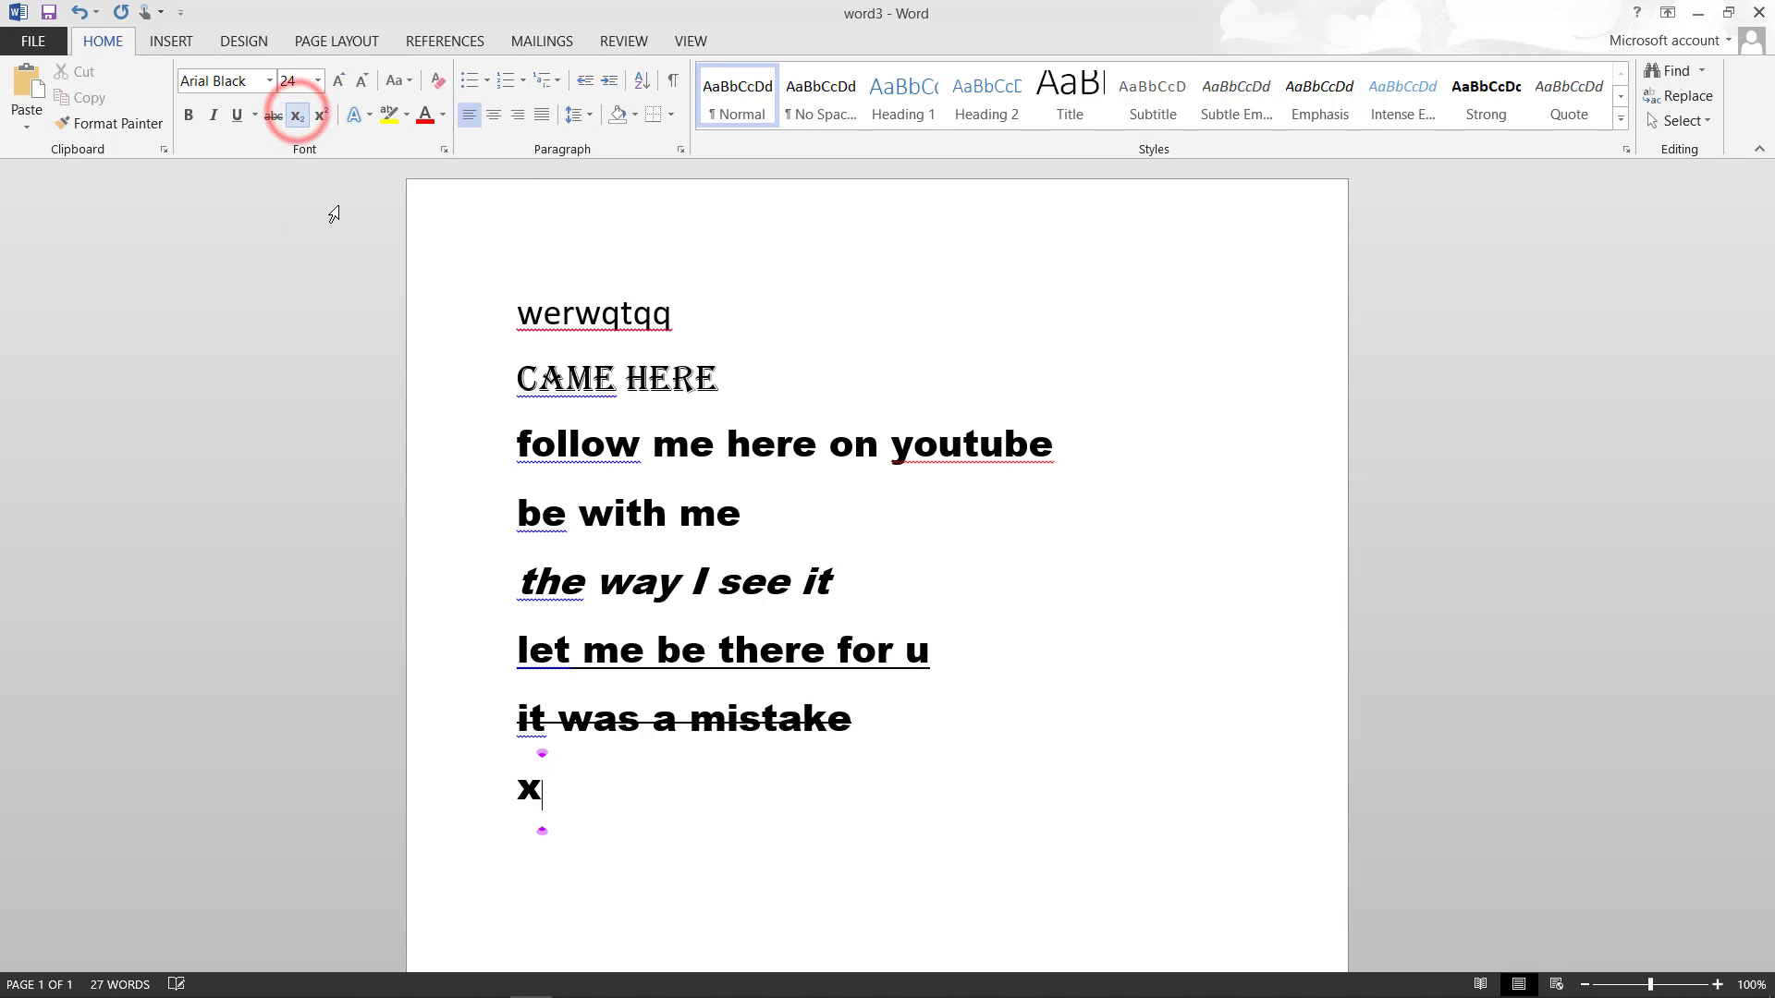
pyautogui.write('2')
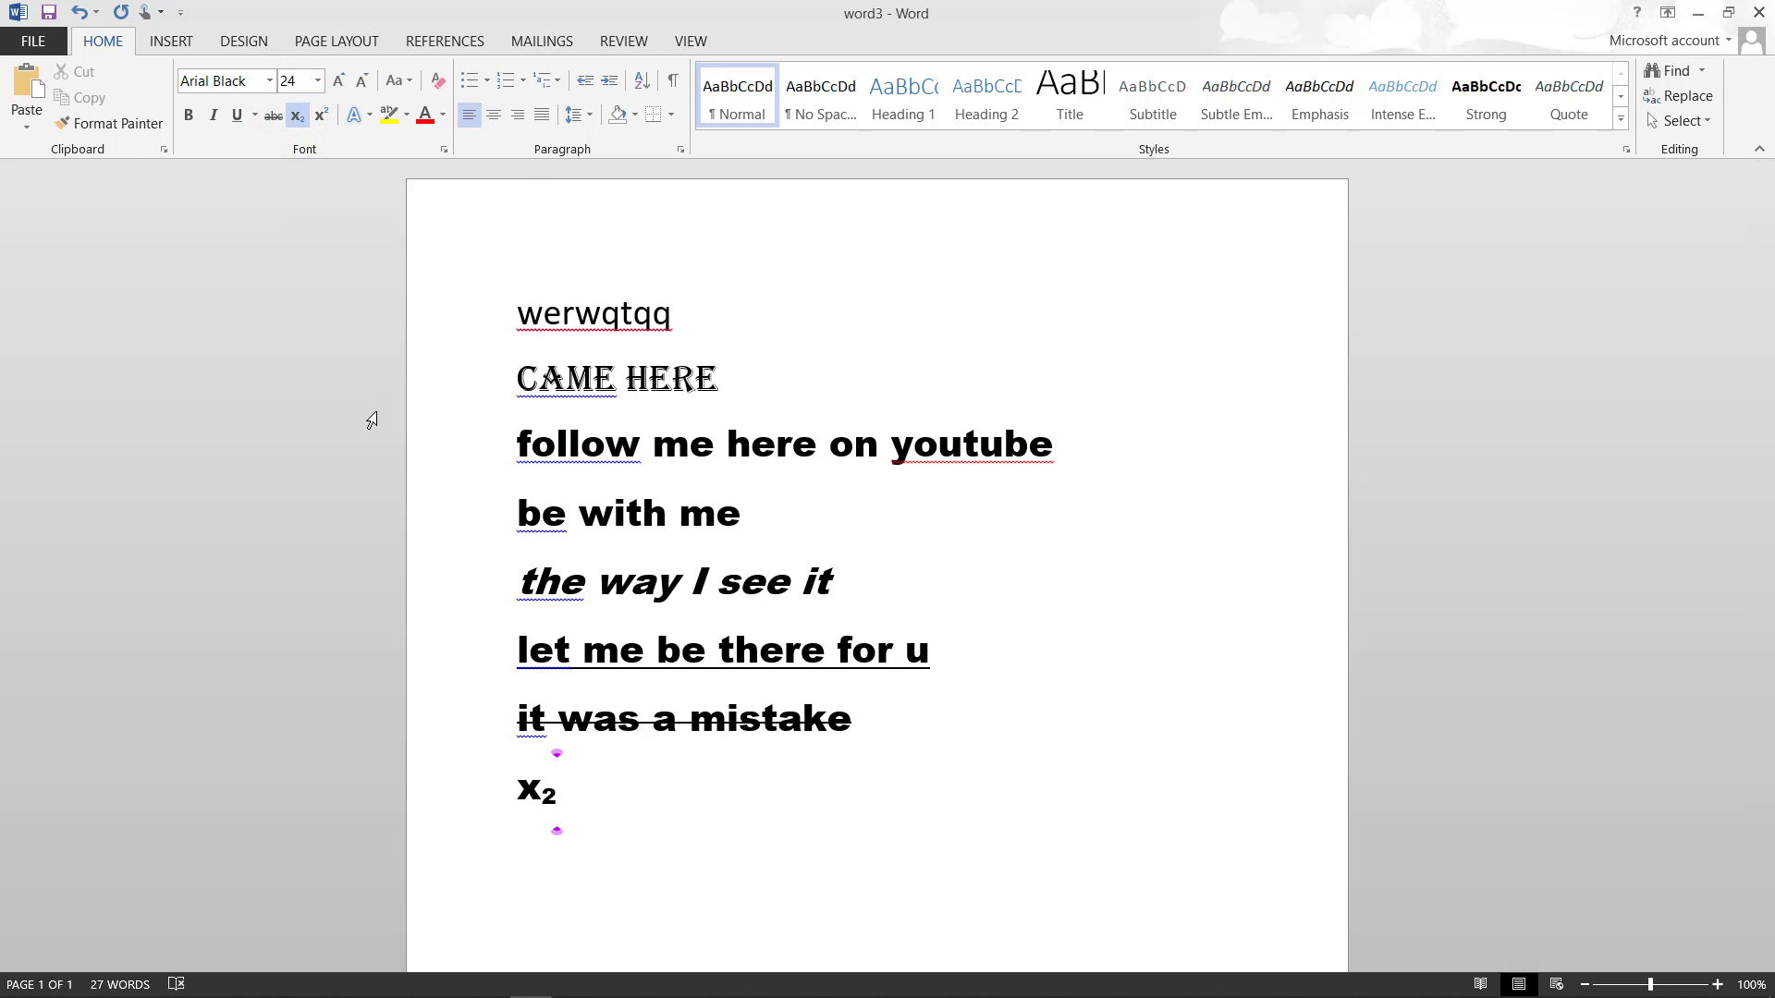
pyautogui.moveTo(549, 712); pyautogui.dragTo(555, 760)
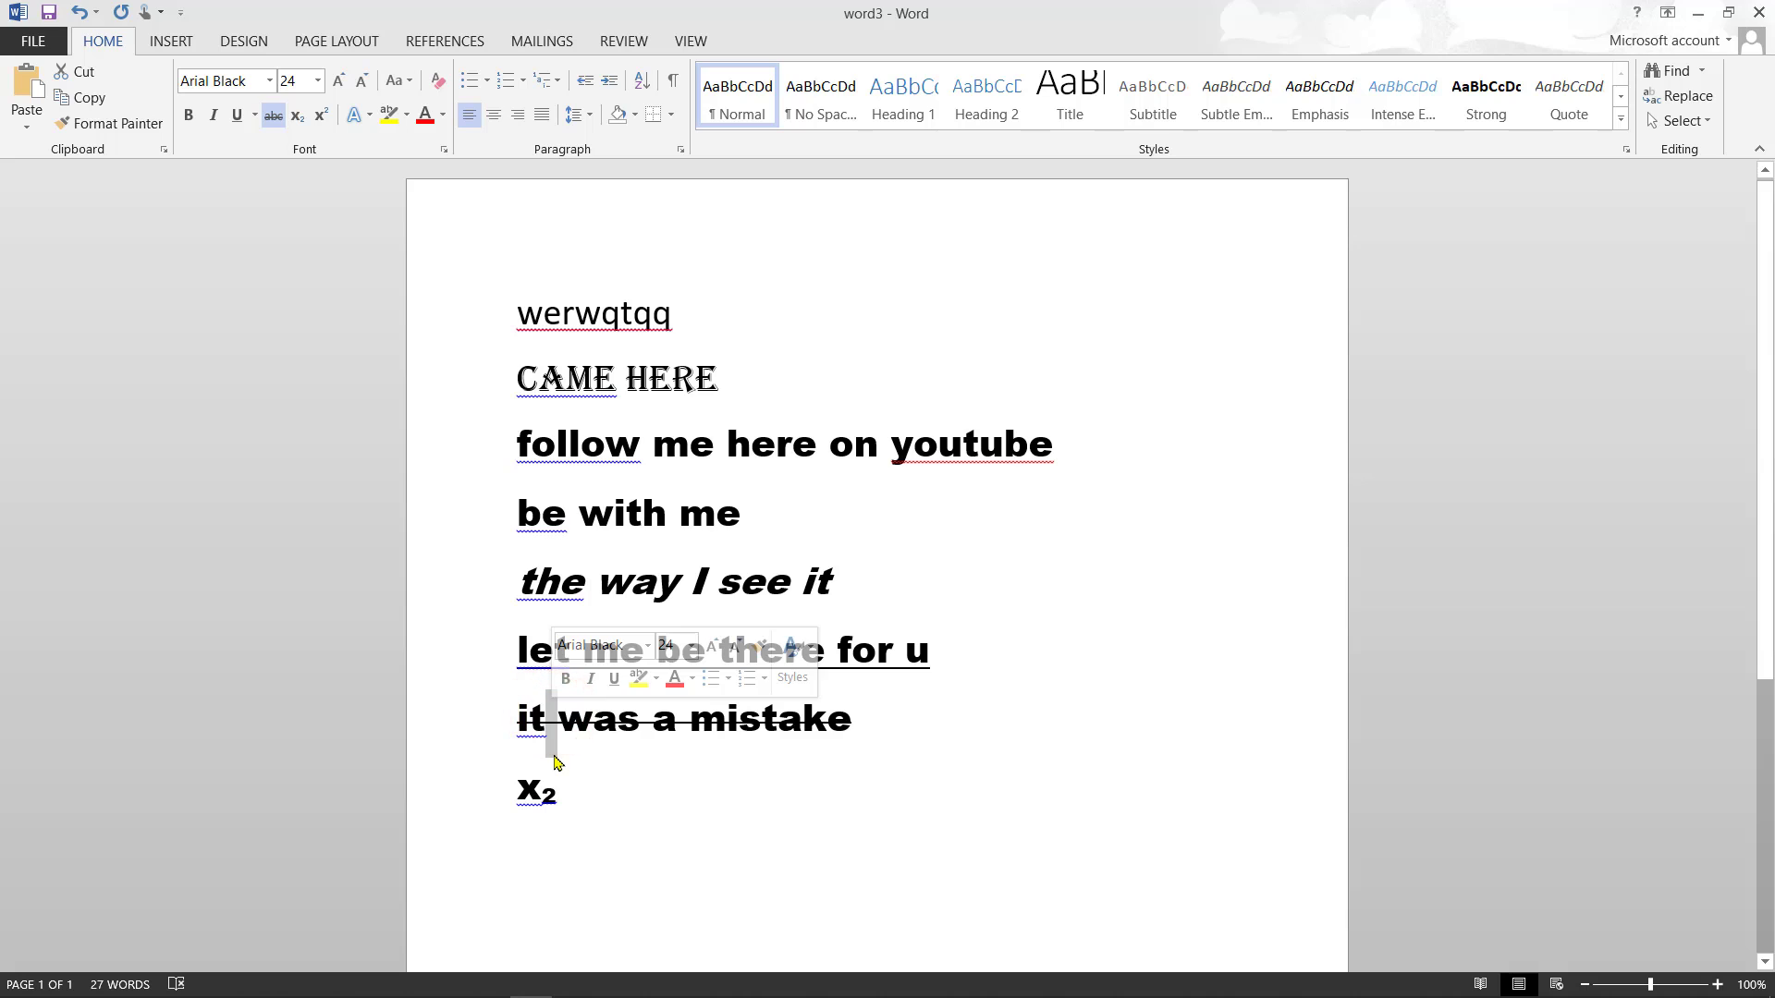
pyautogui.click(569, 793)
pyautogui.press('Return')
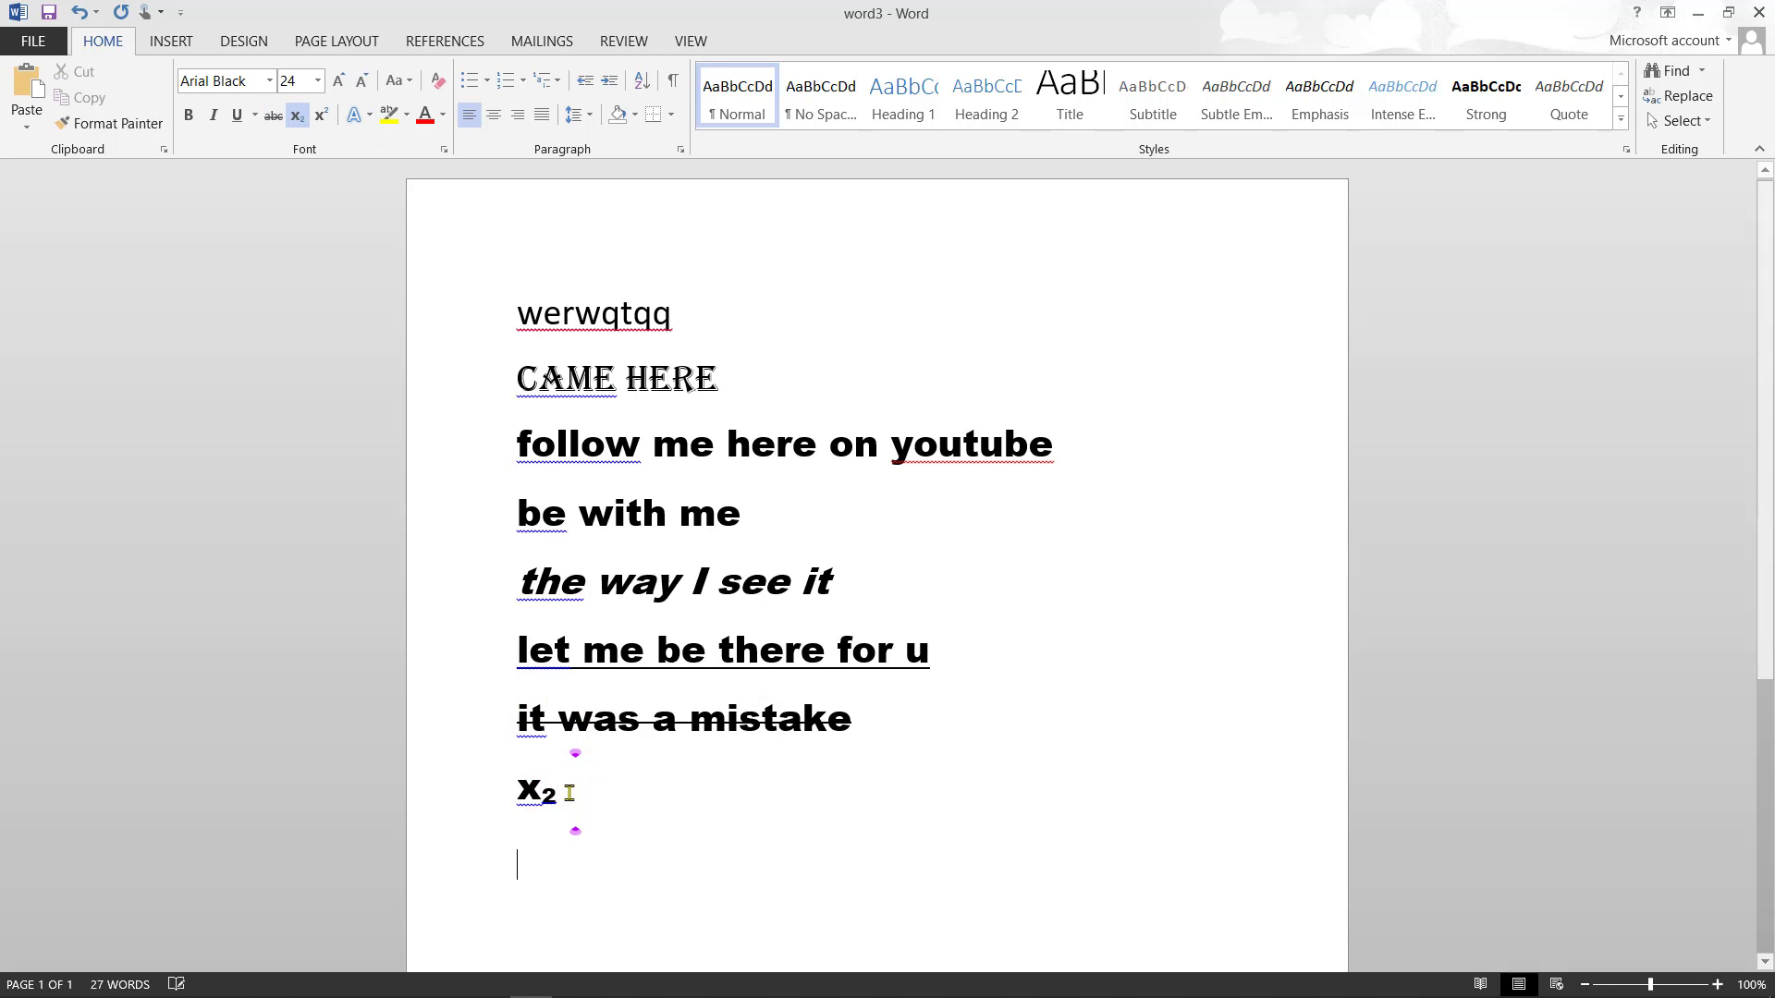
# - Type y followed by a subscript 4, start a new line, and switch subscript off
pyautogui.write('y')
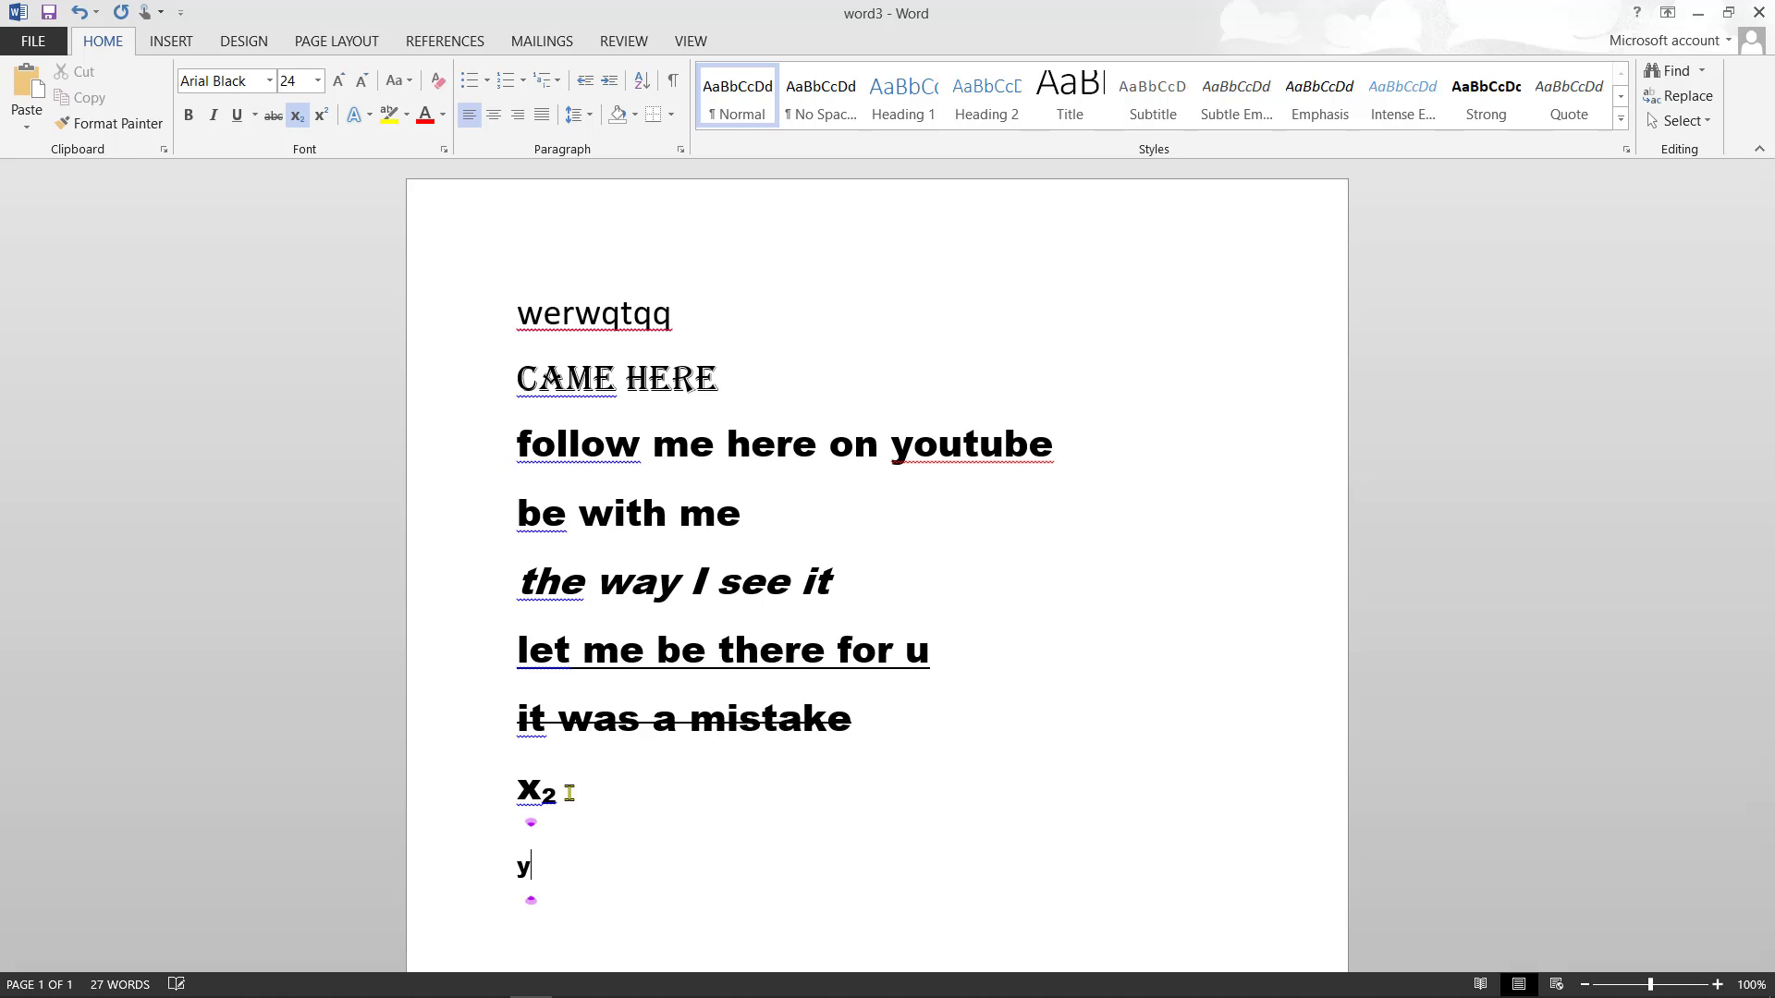
pyautogui.press('BackSpace')
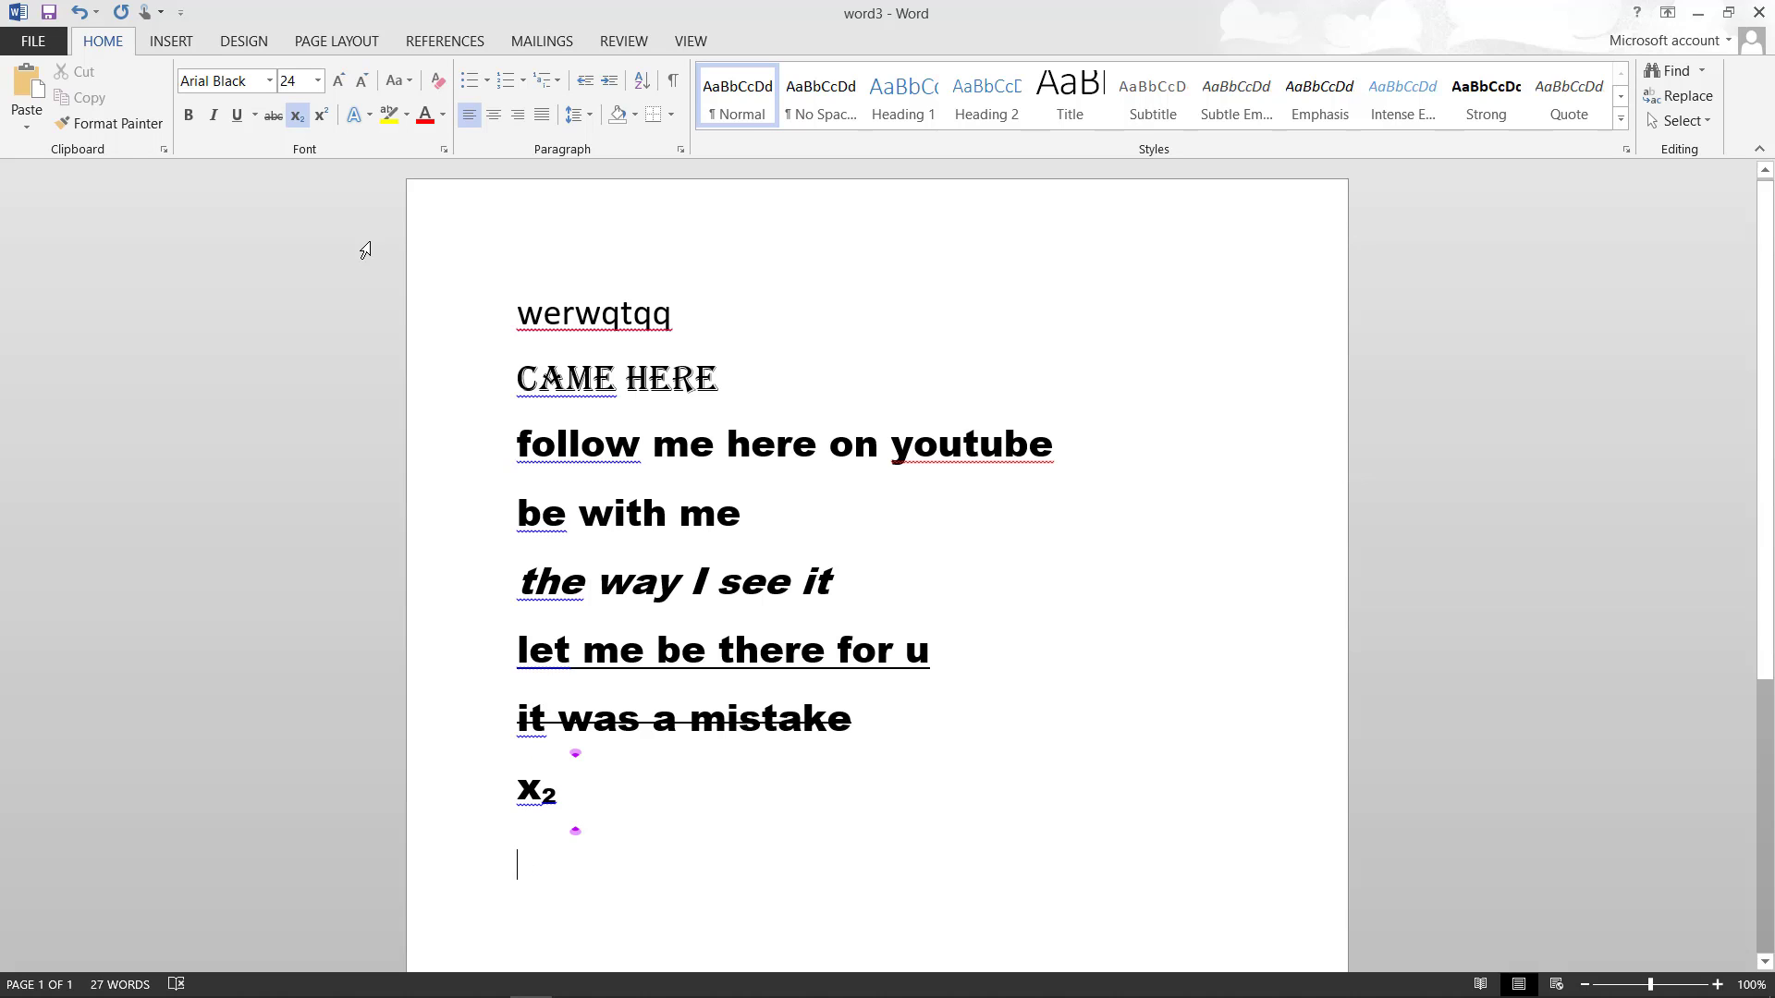
pyautogui.click(298, 117)
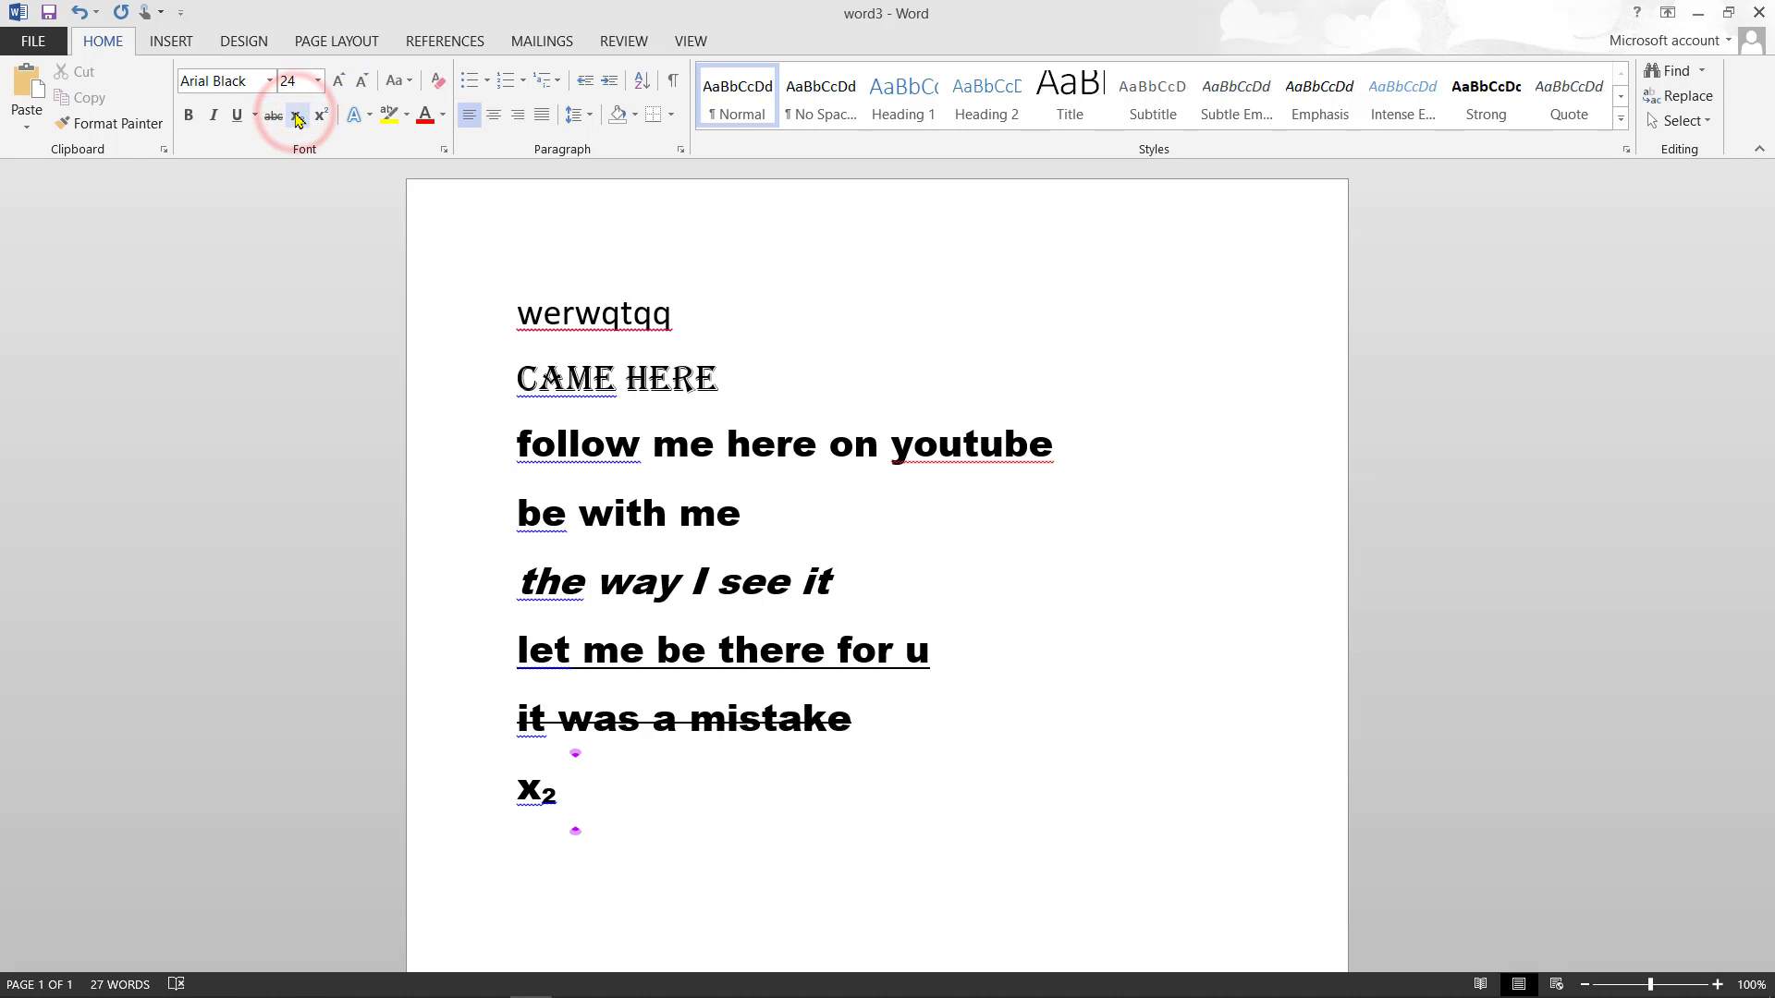
pyautogui.write('y')
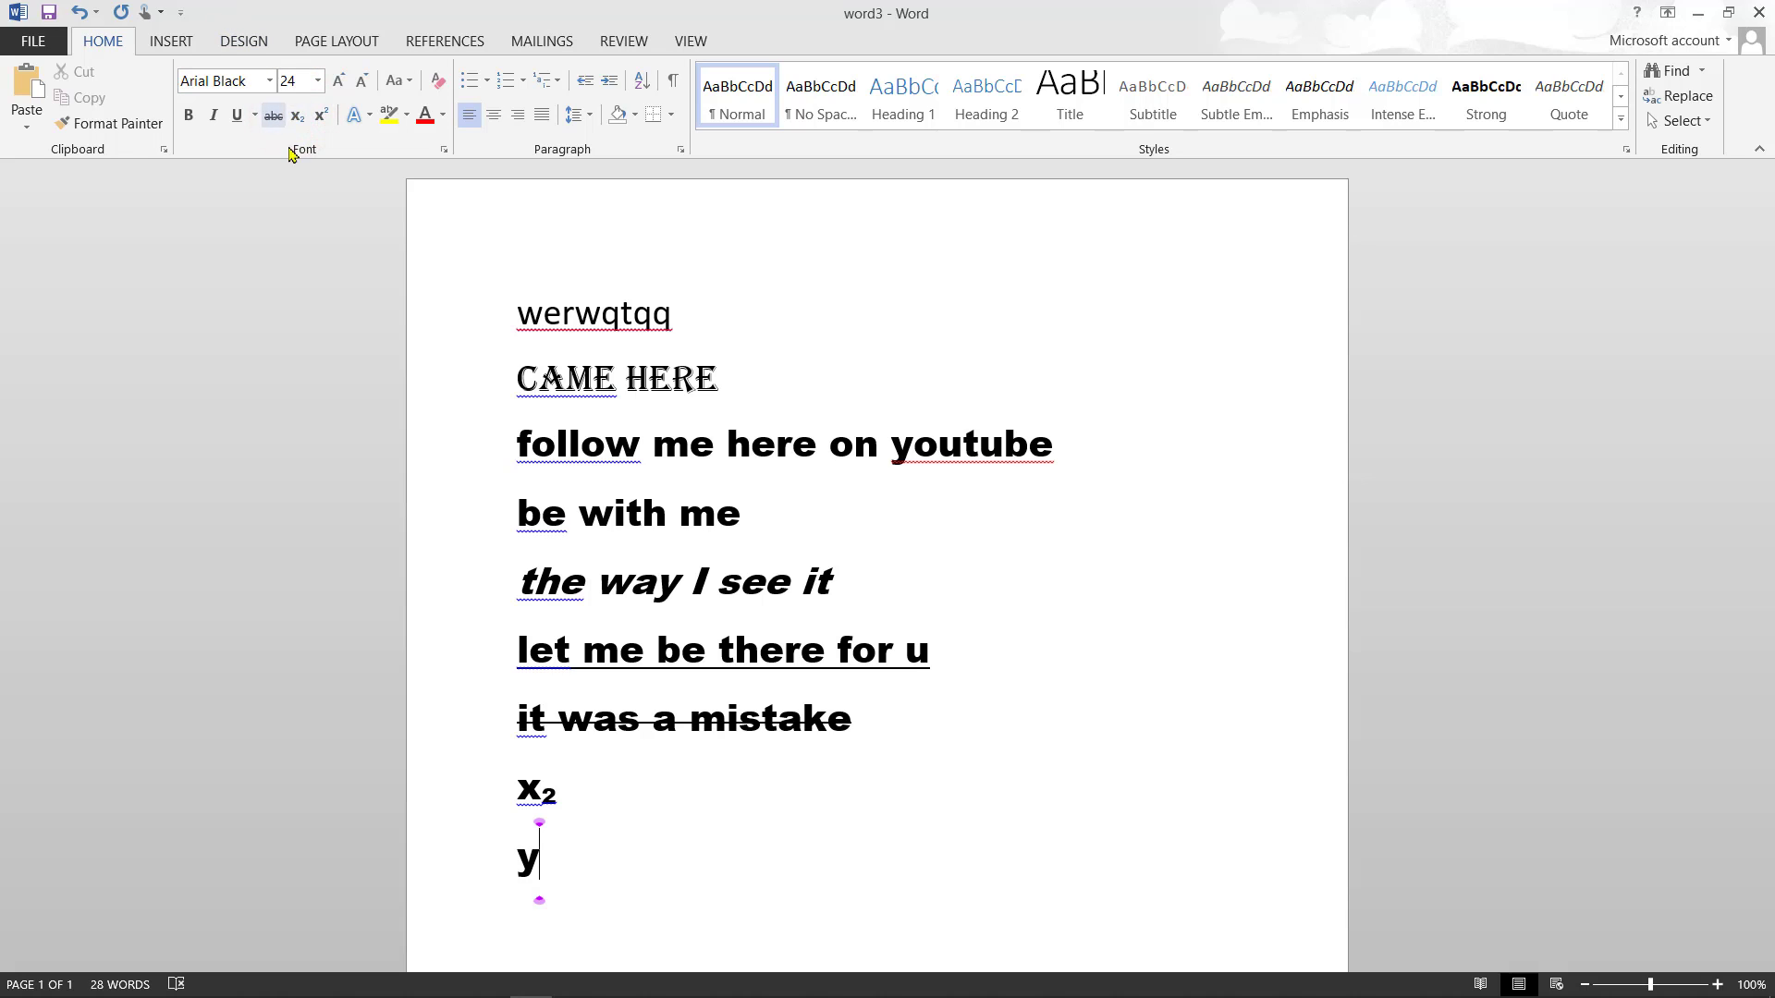
pyautogui.click(298, 117)
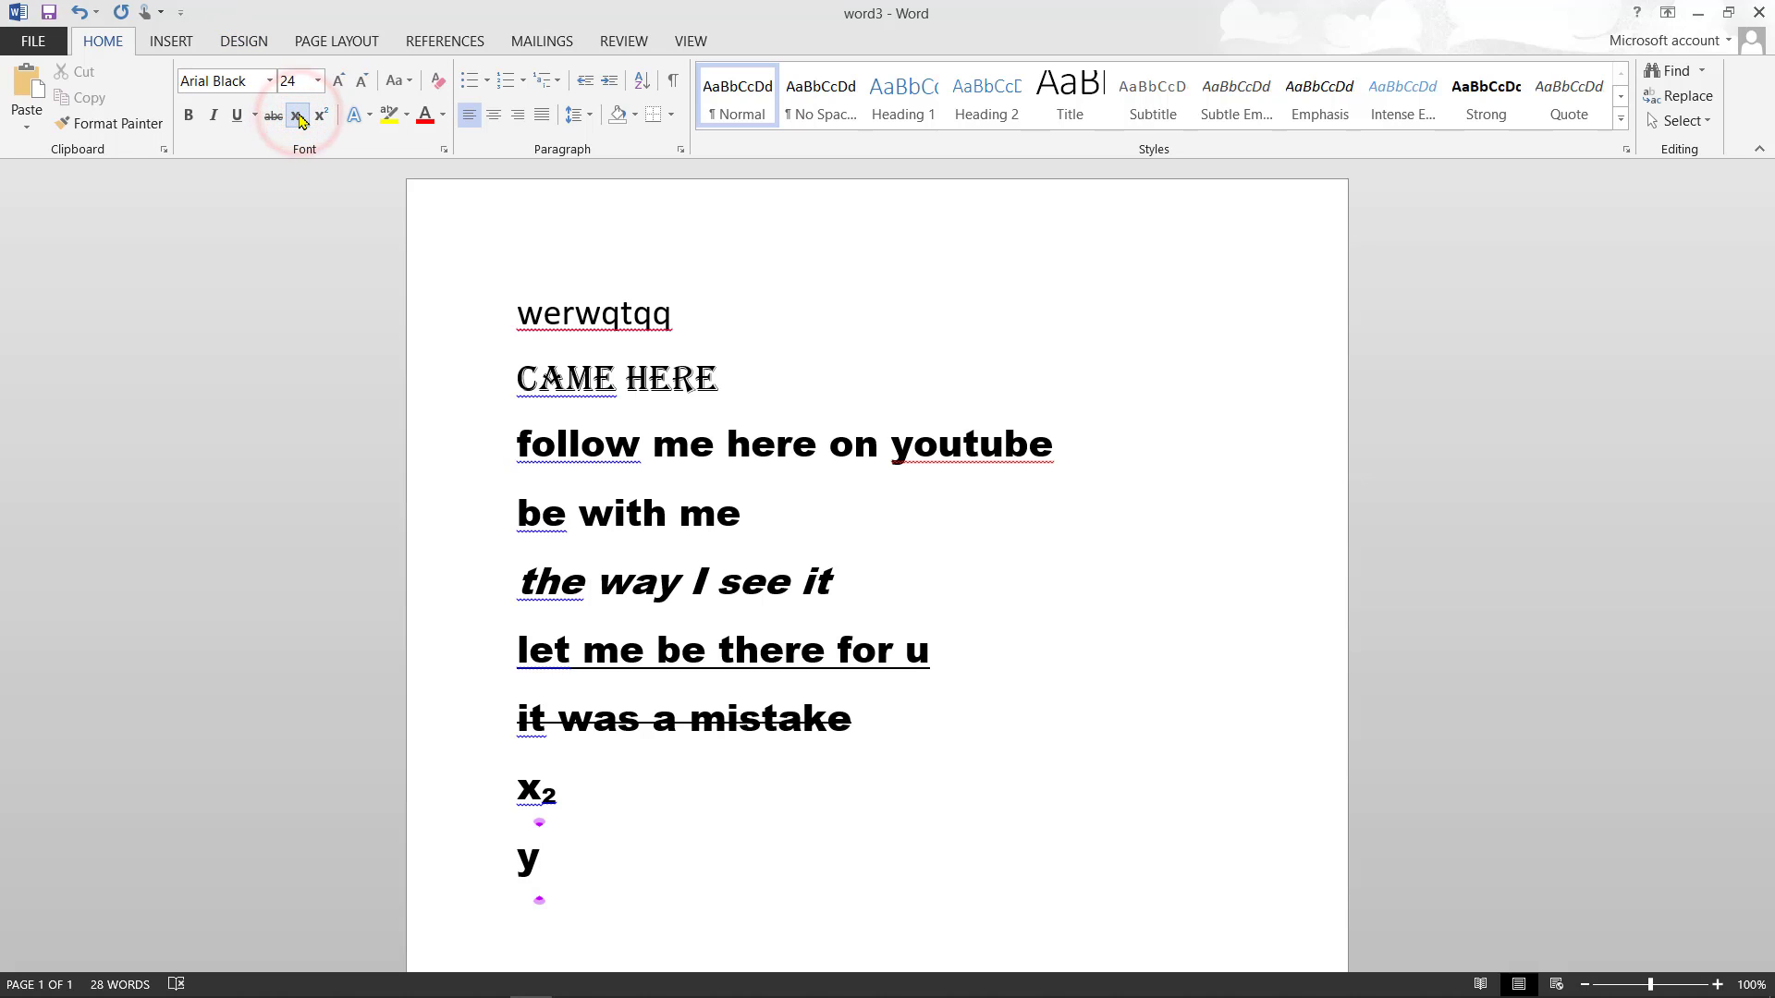
pyautogui.write('4')
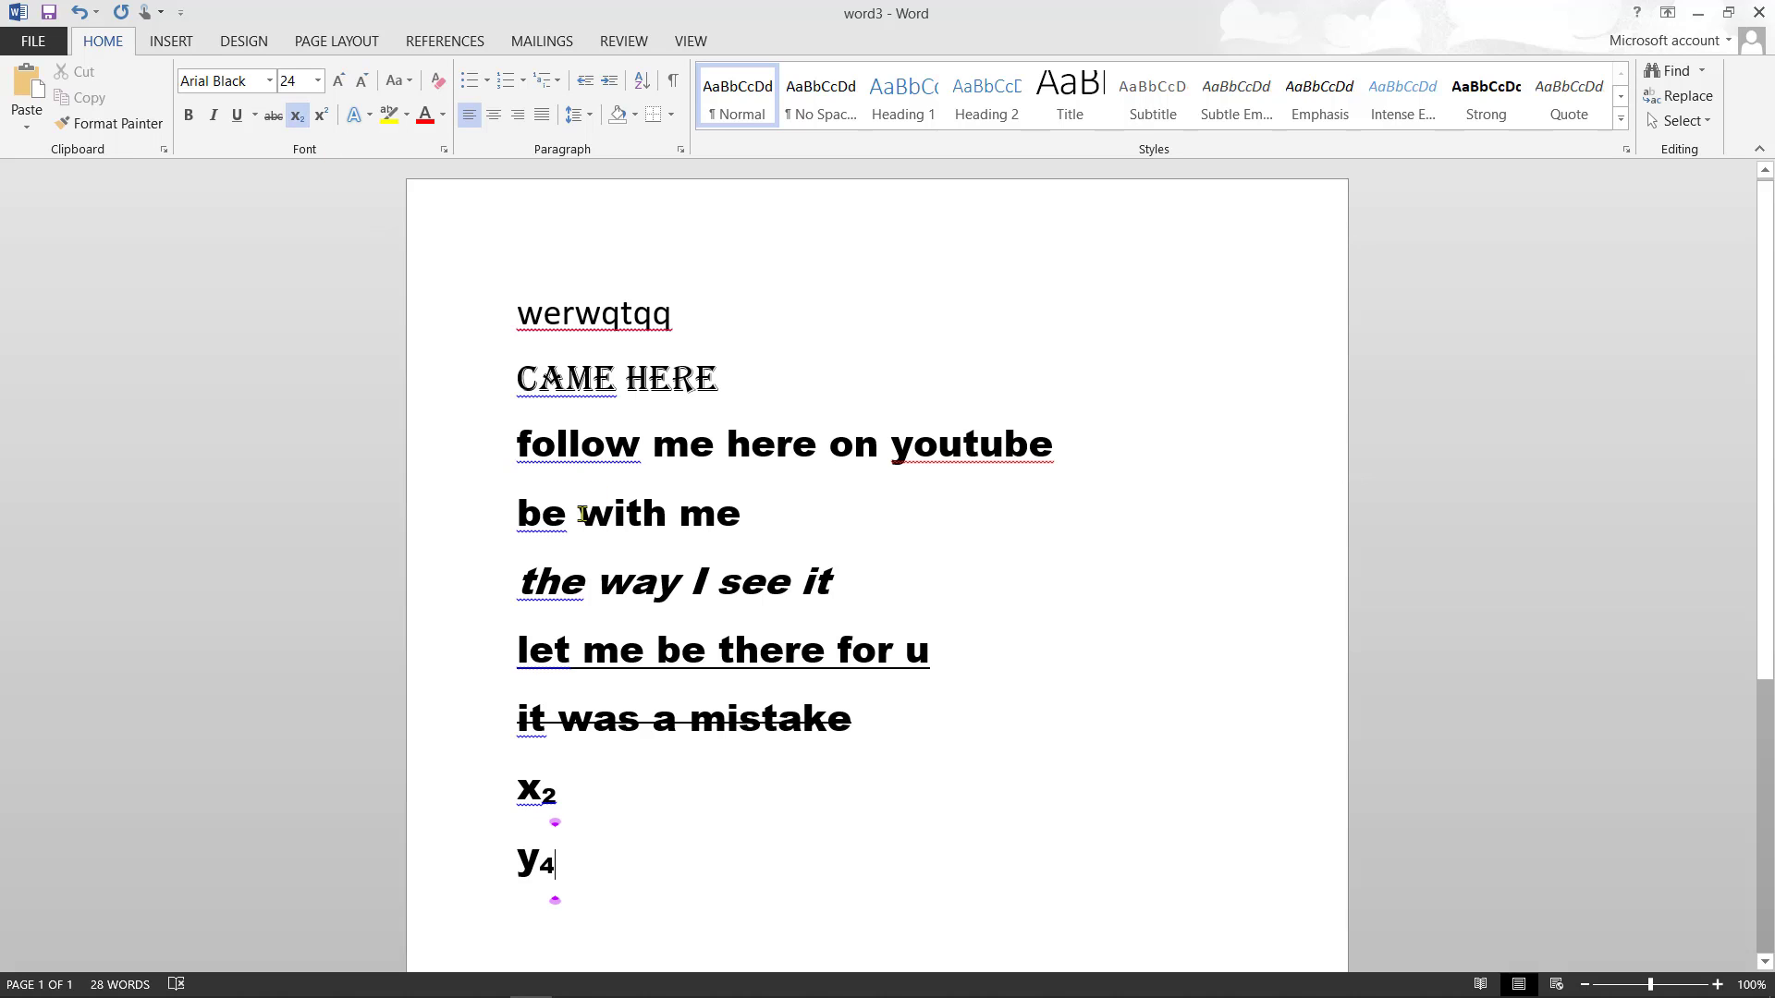
pyautogui.press('Return')
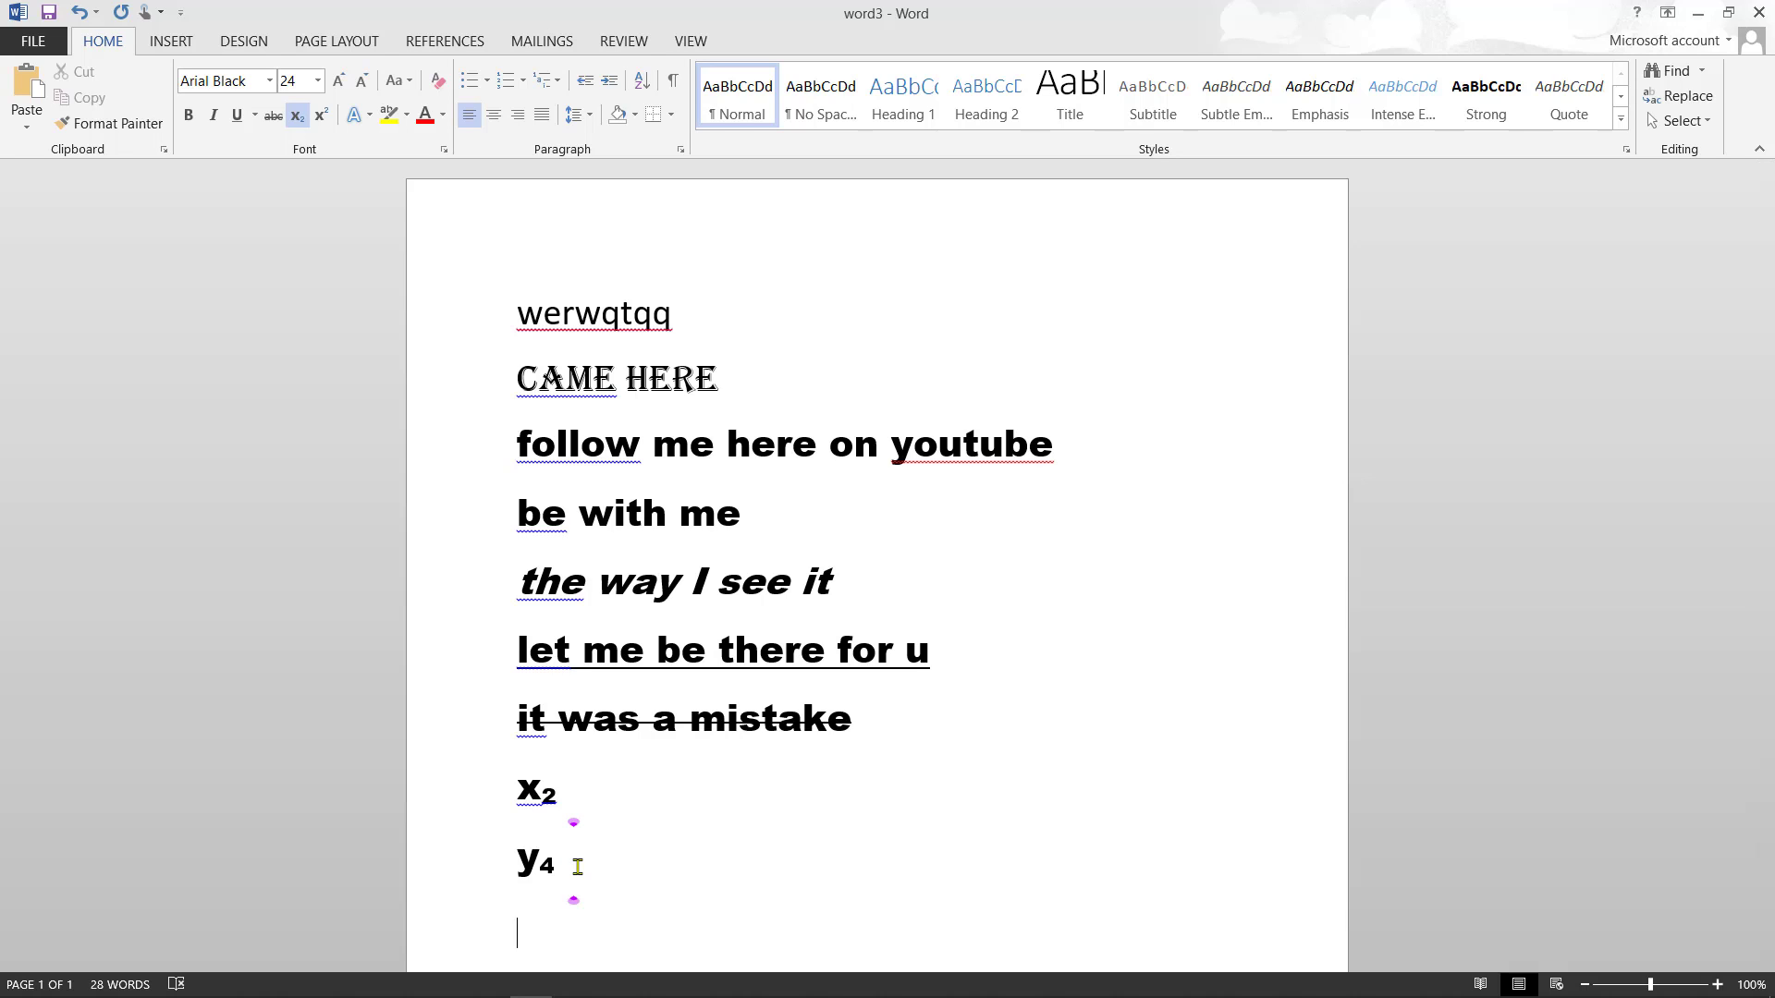
pyautogui.scroll(-3, 578, 866)
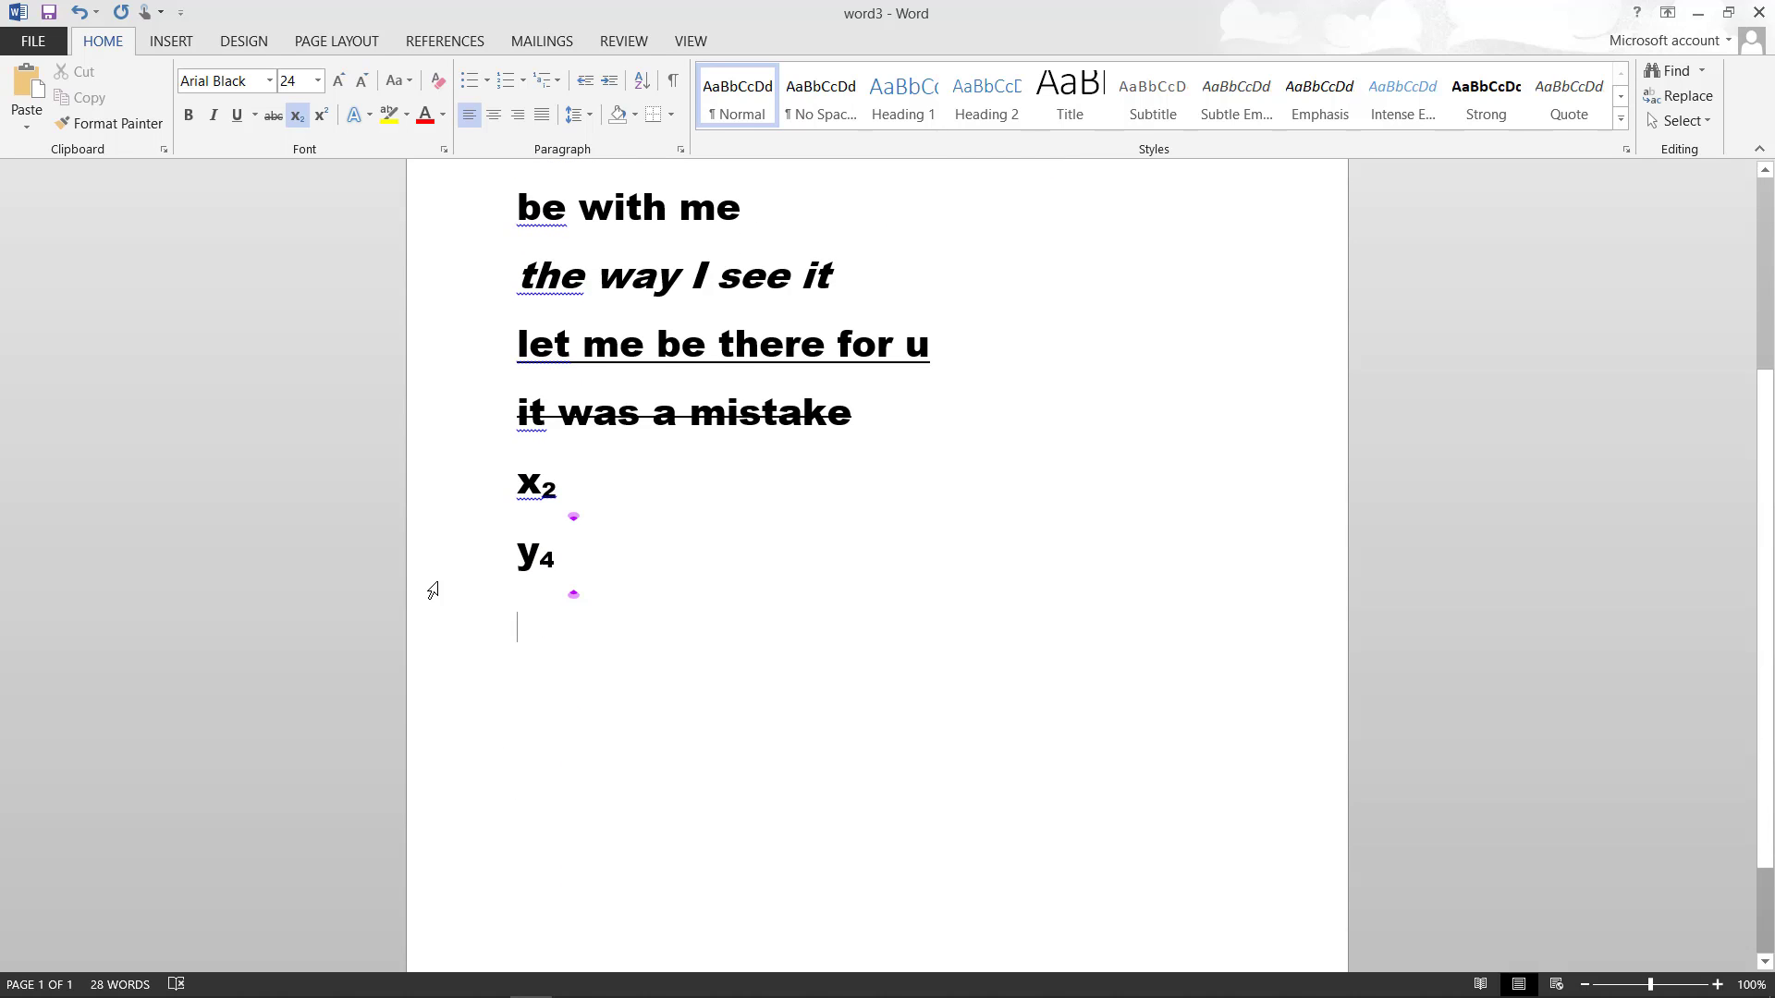
pyautogui.click(296, 115)
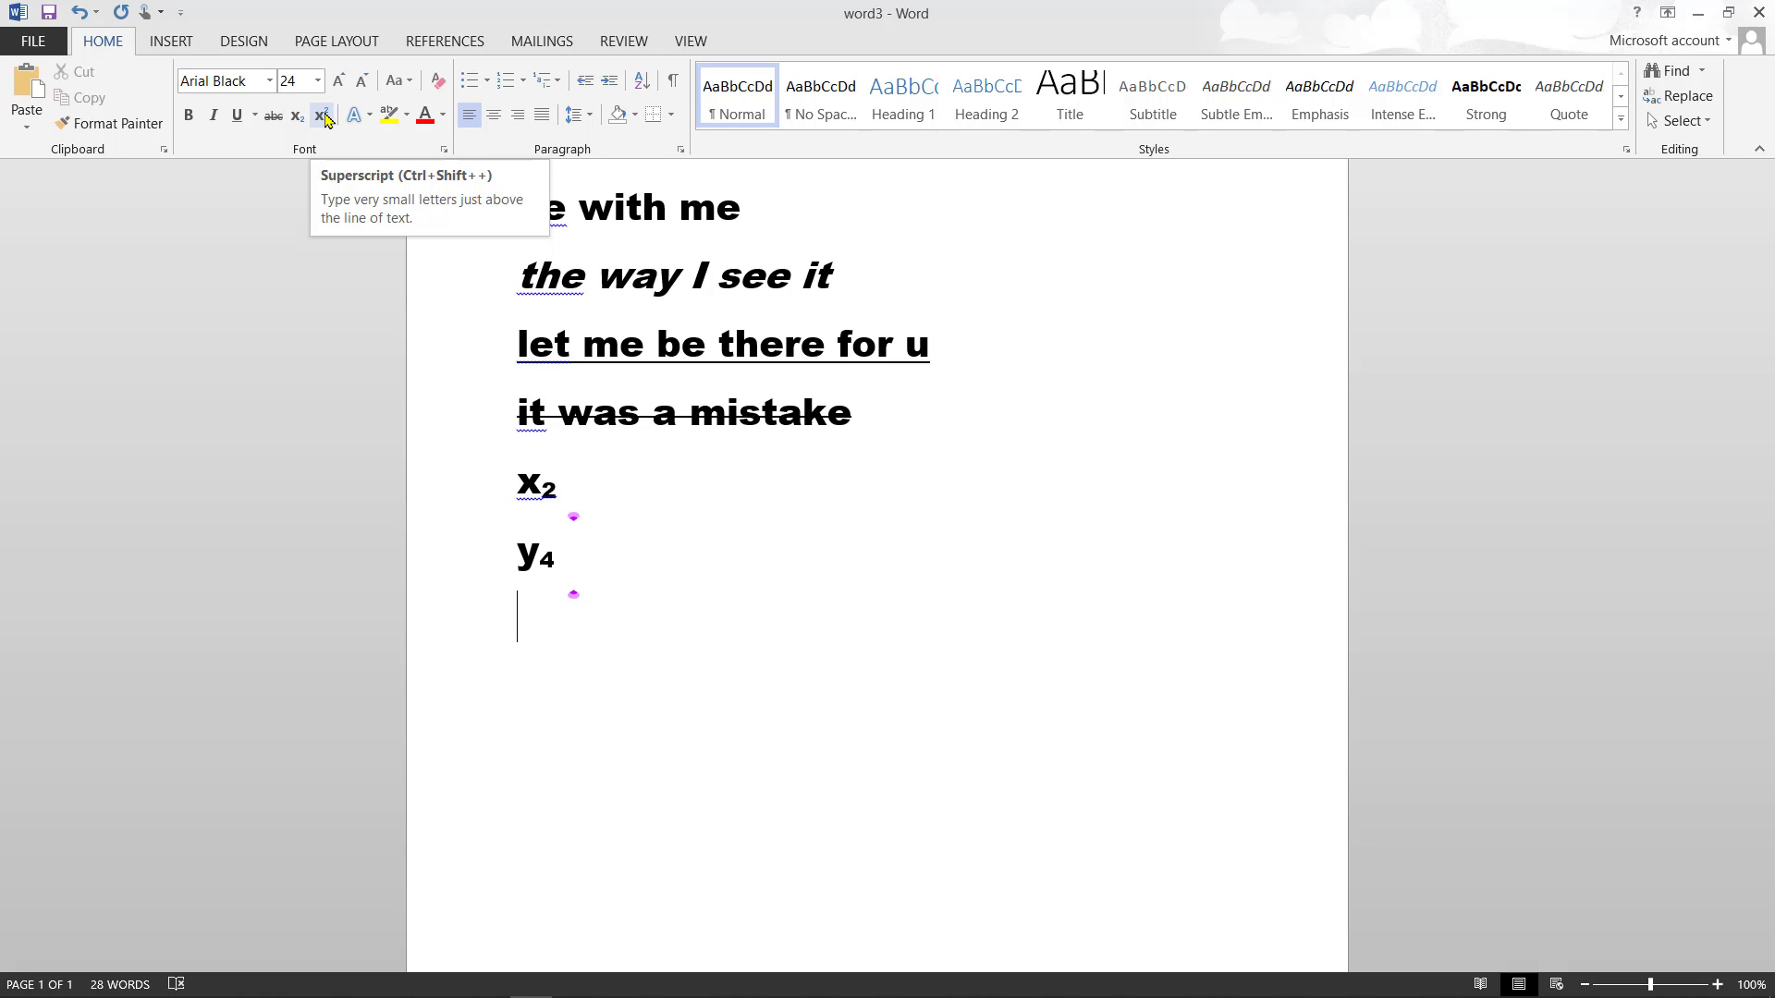
# - Type f followed by a superscript 2, then start a new line
pyautogui.write('f')
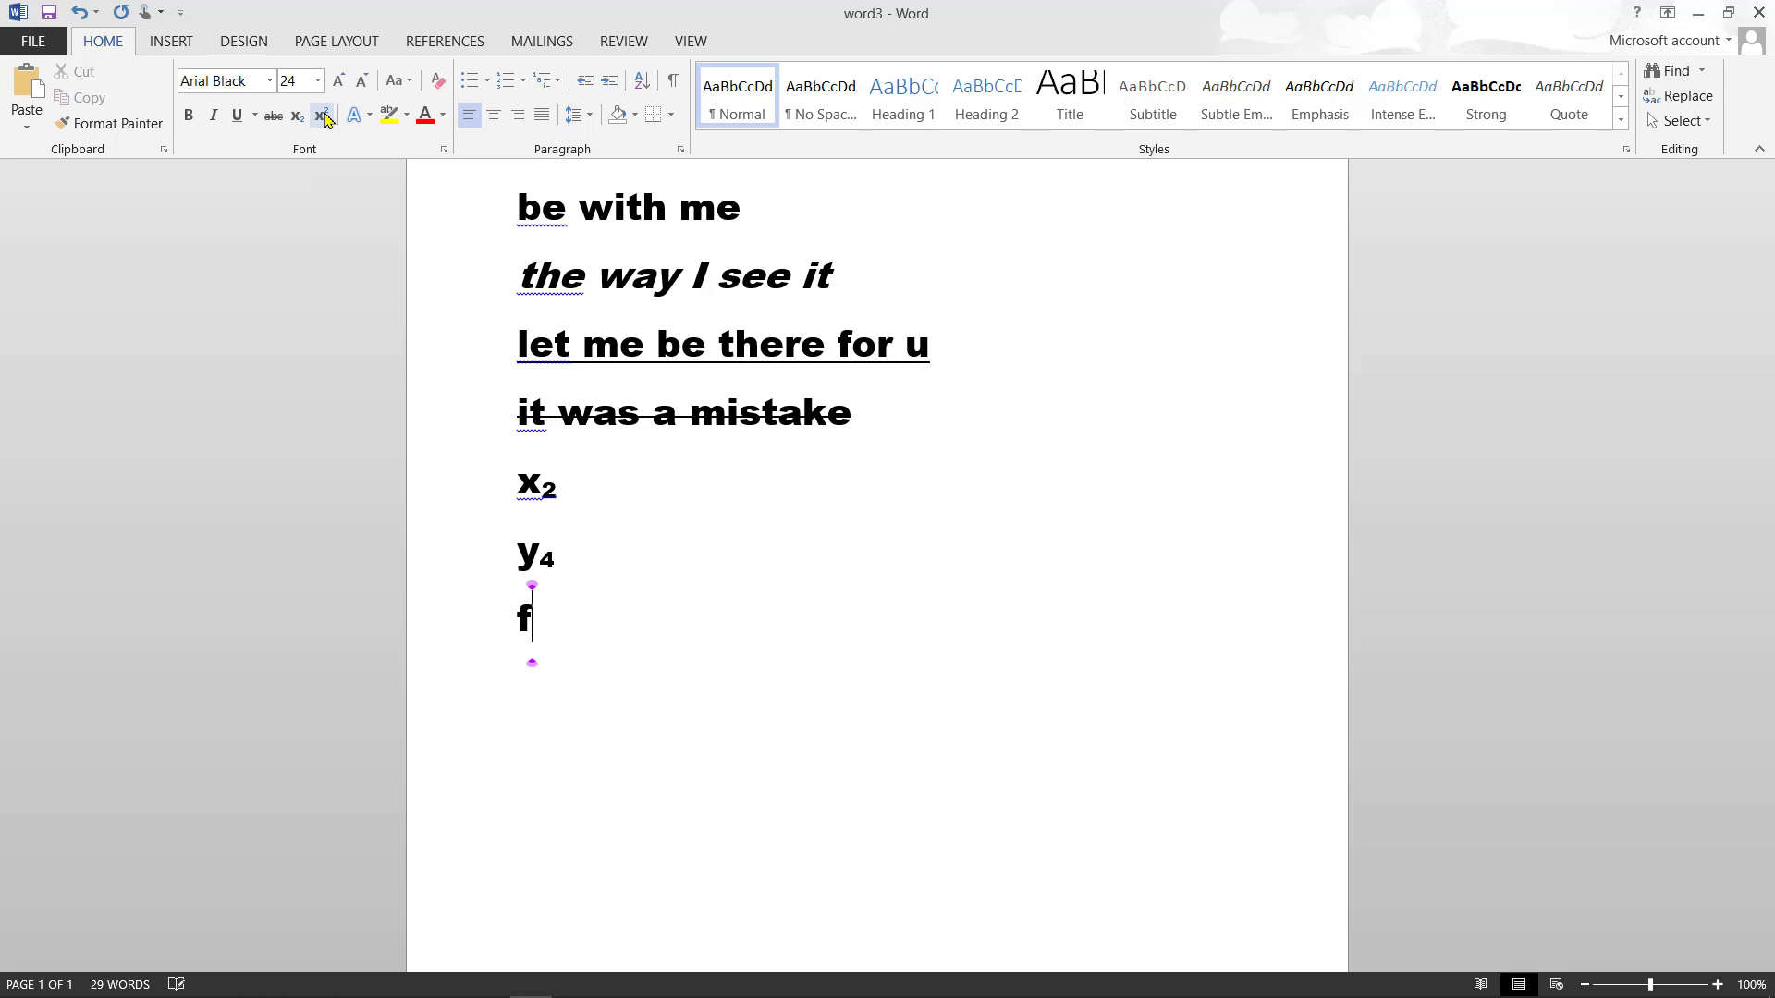
pyautogui.click(325, 125)
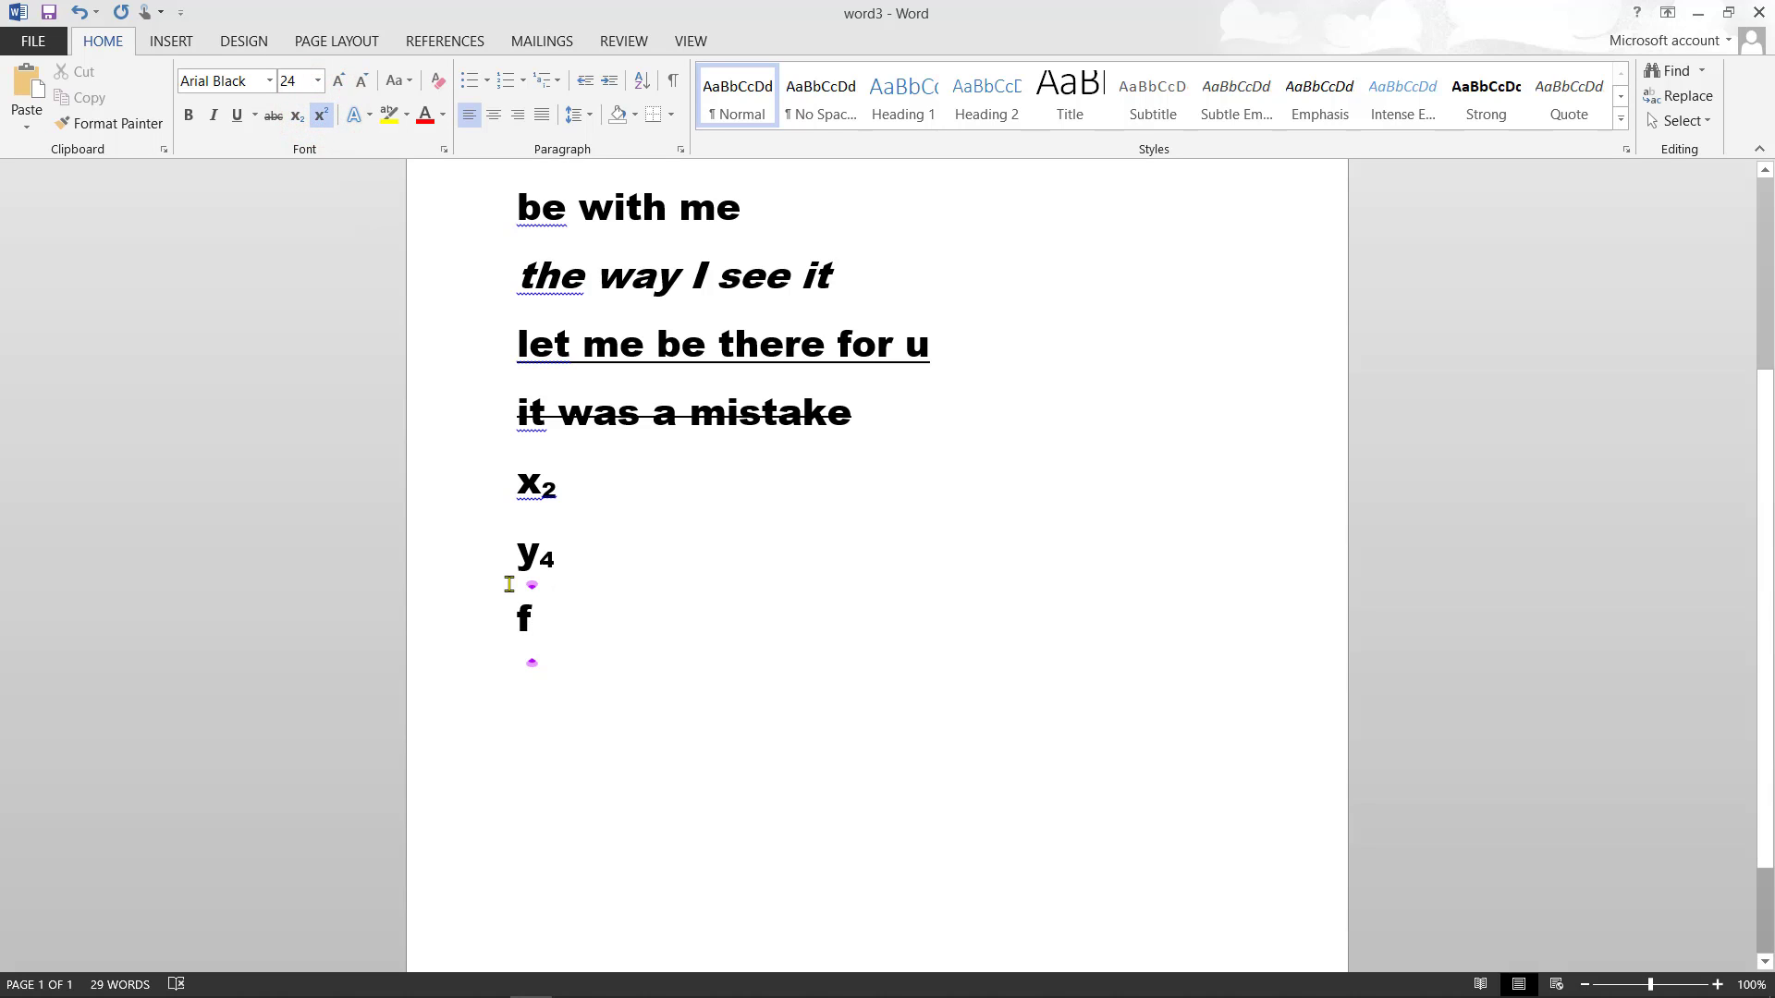
pyautogui.write('2')
pyautogui.press('Return')
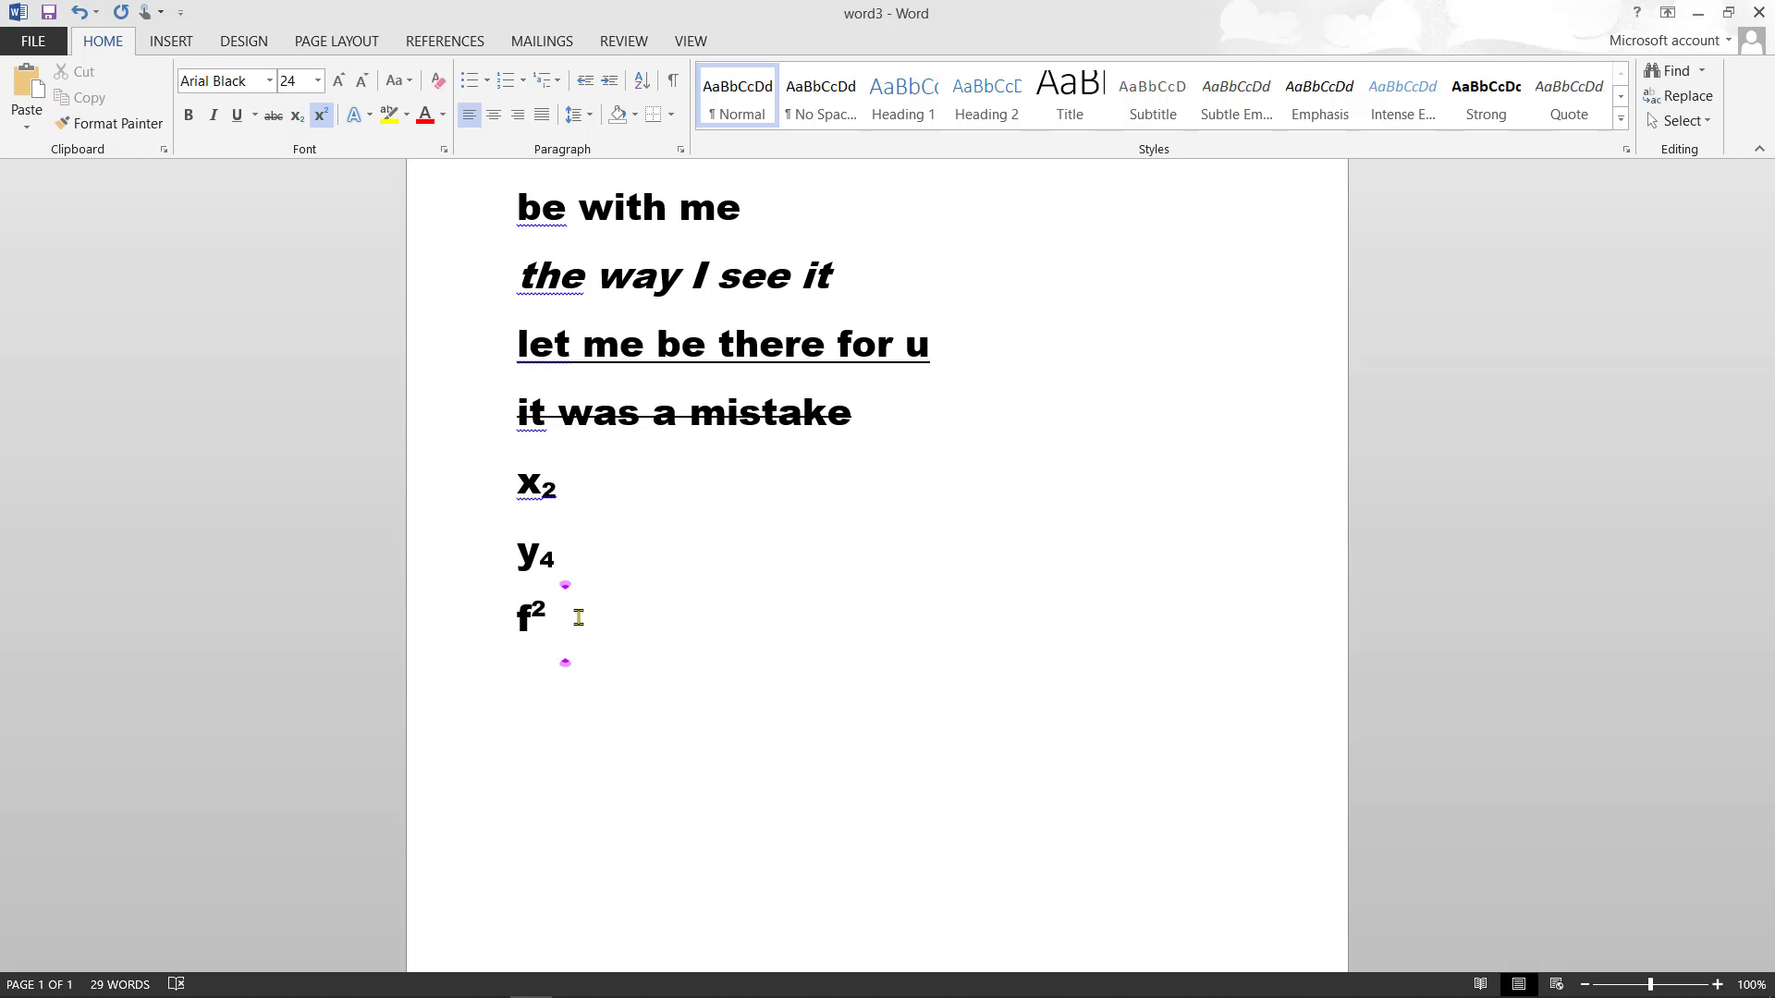
pyautogui.press('Return')
# - Type o followed by a superscript 2, start a new line, and switch superscript off
pyautogui.write('o')
pyautogui.press('BackSpace')
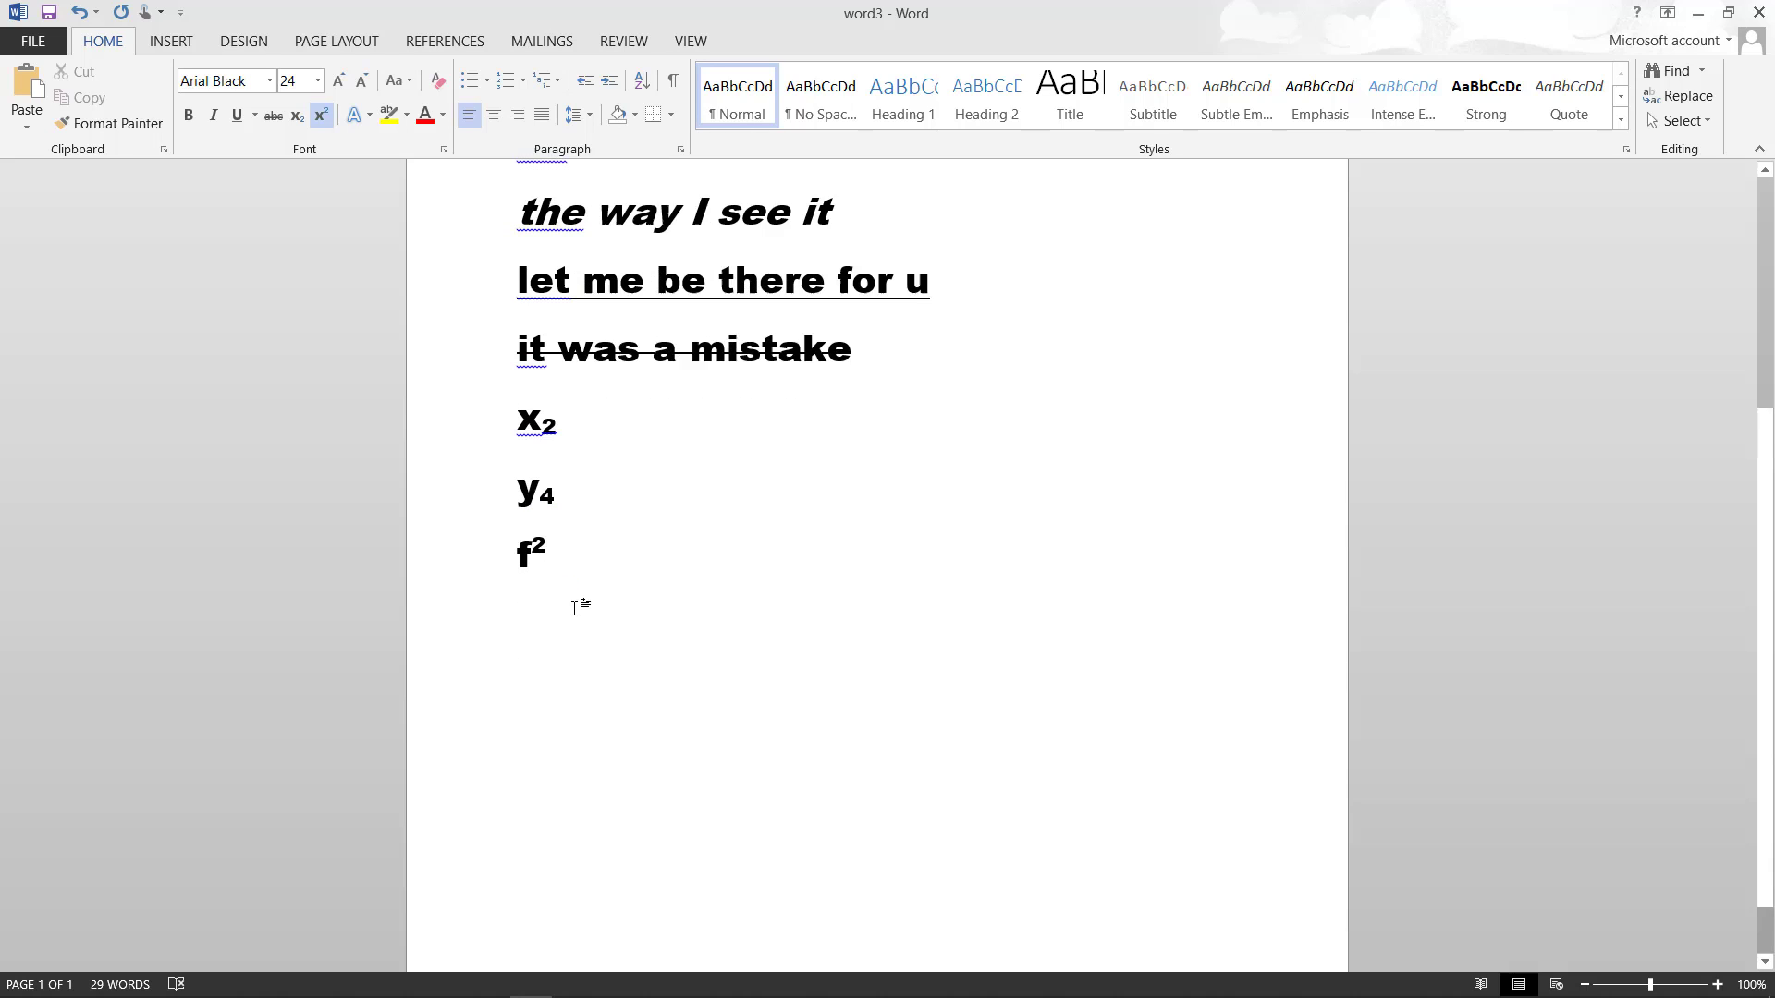
pyautogui.scroll(-3, 576, 610)
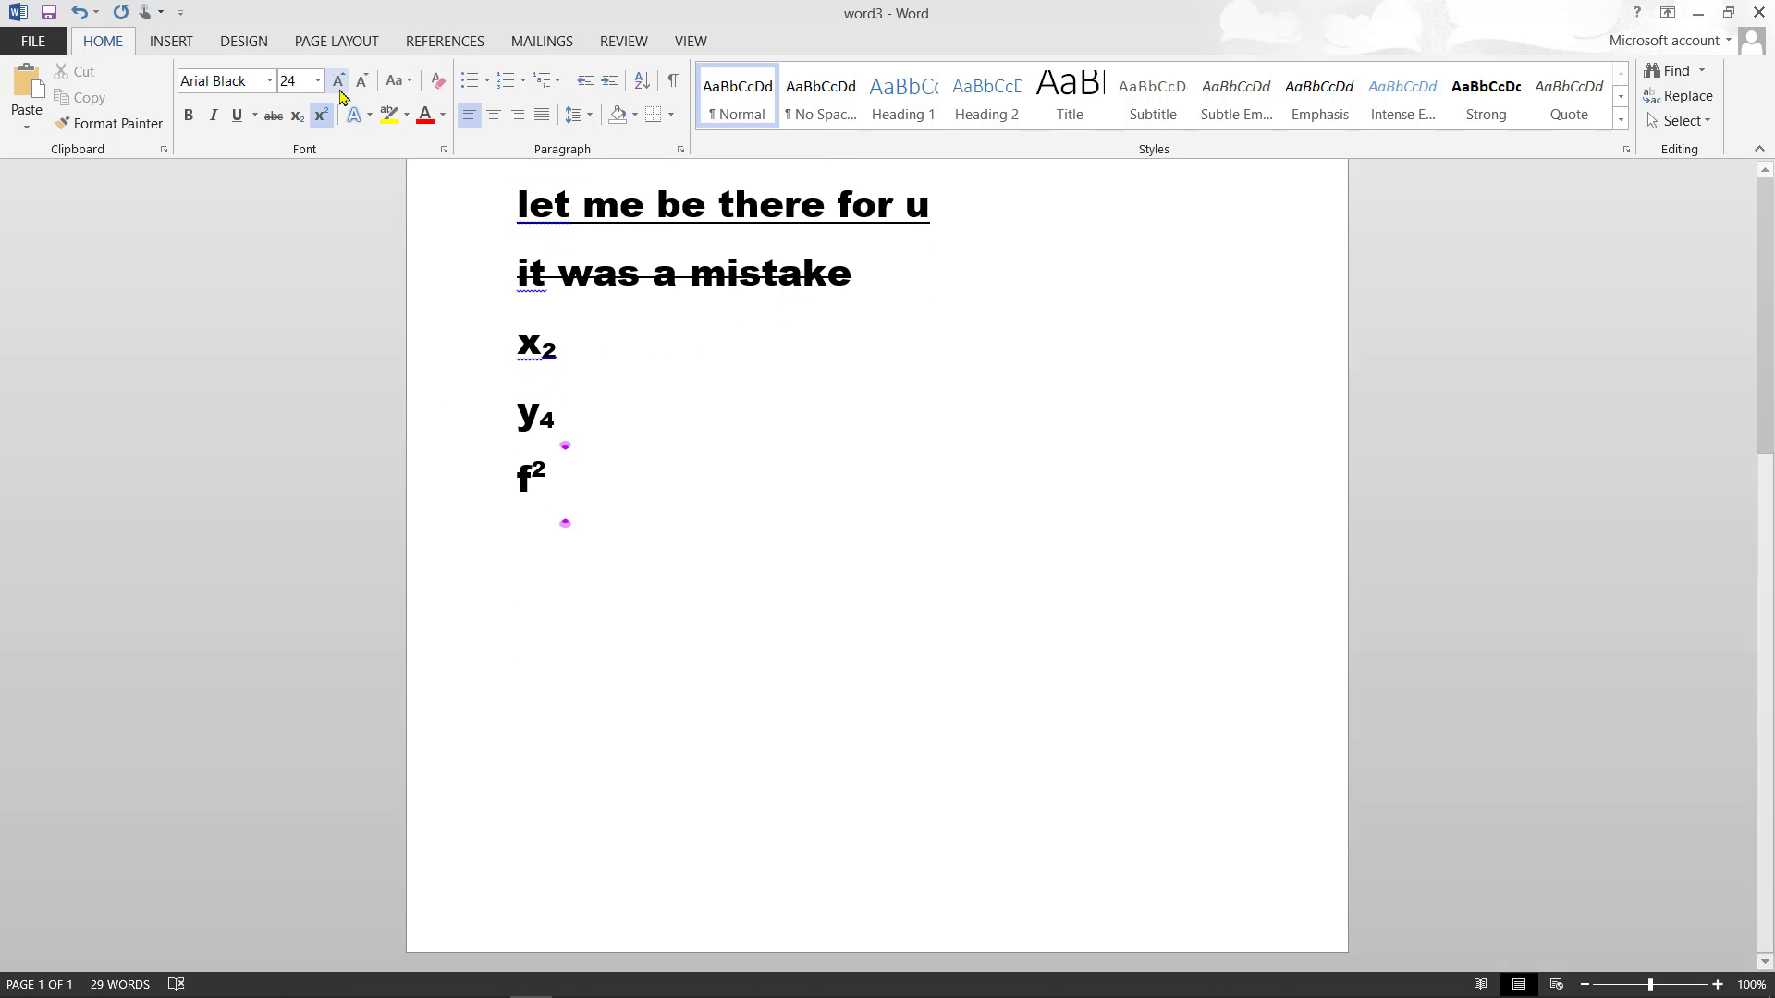
pyautogui.click(323, 115)
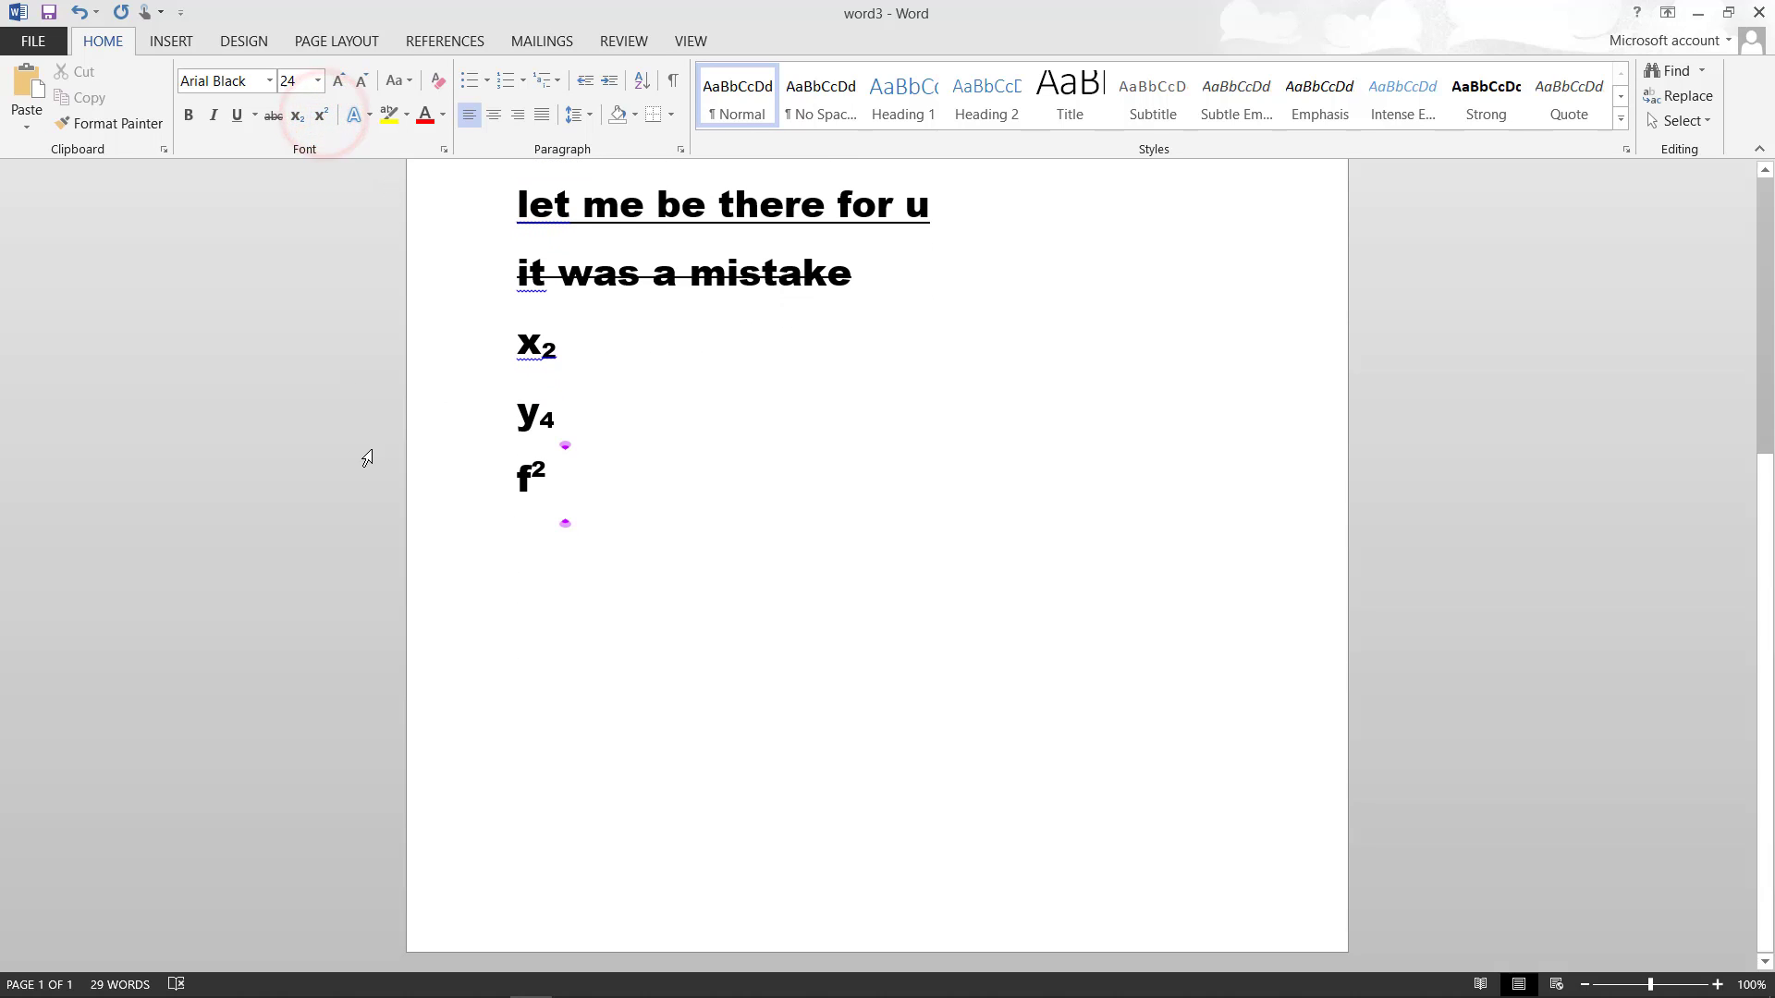
pyautogui.write('o')
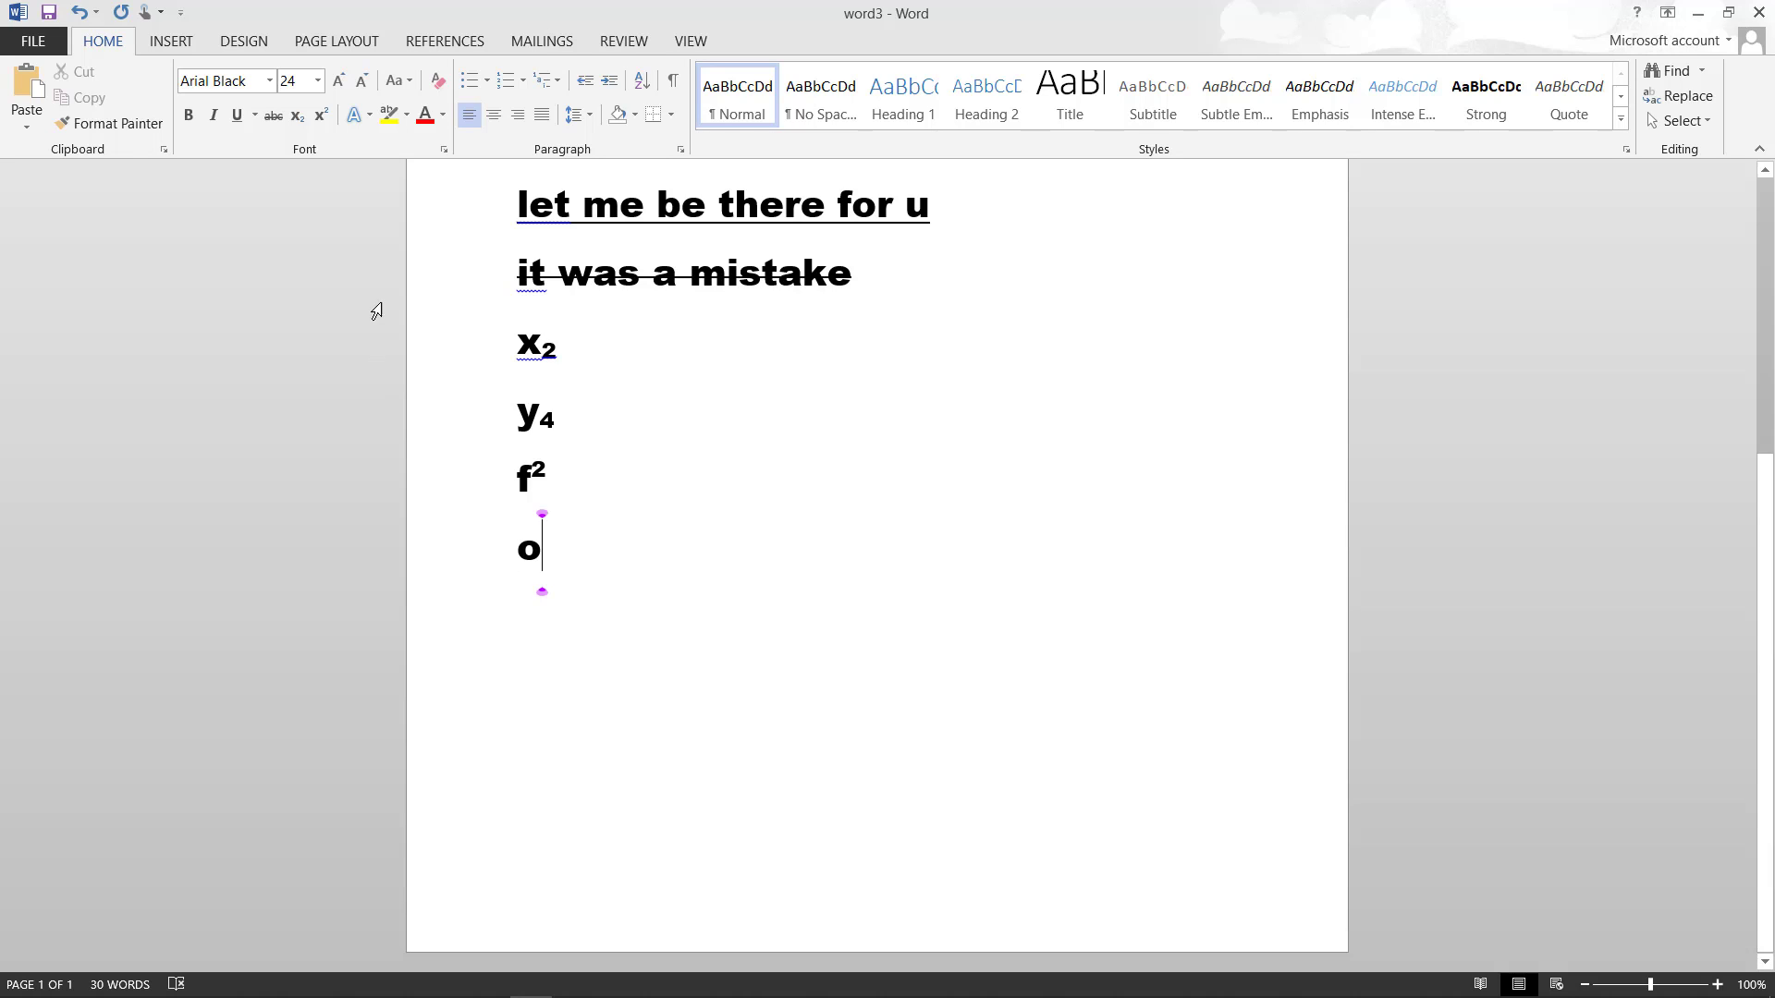
pyautogui.click(322, 118)
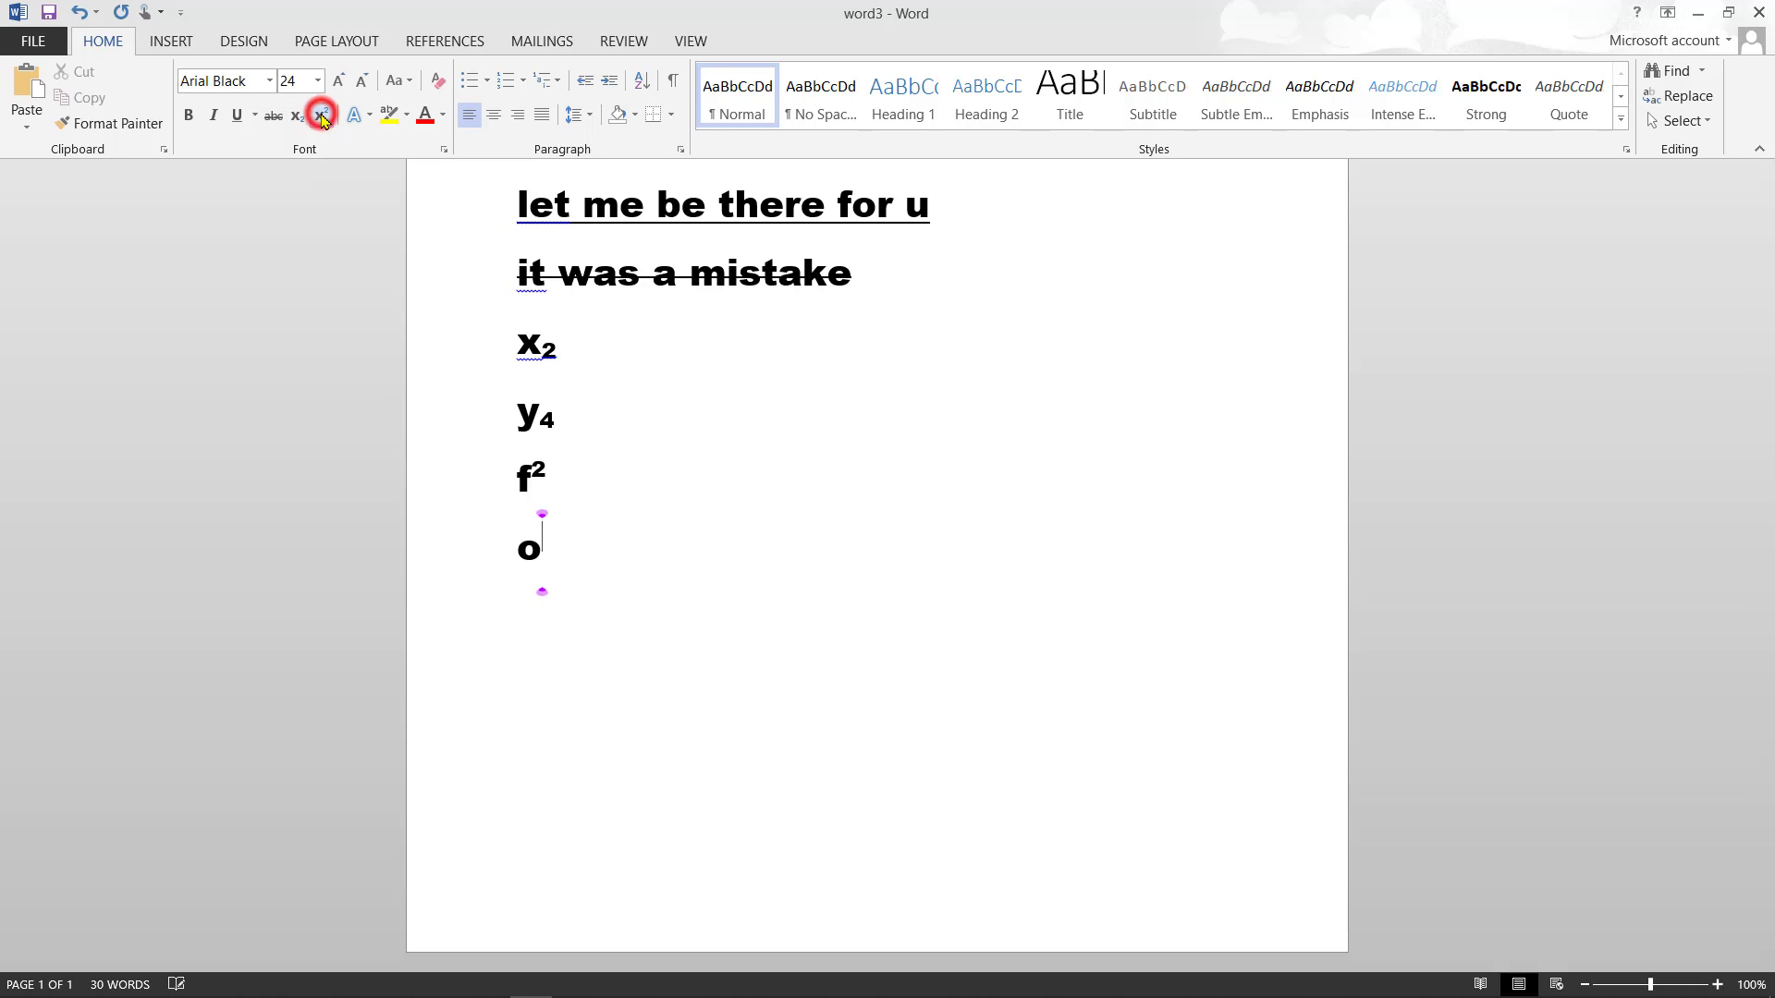
pyautogui.write('2')
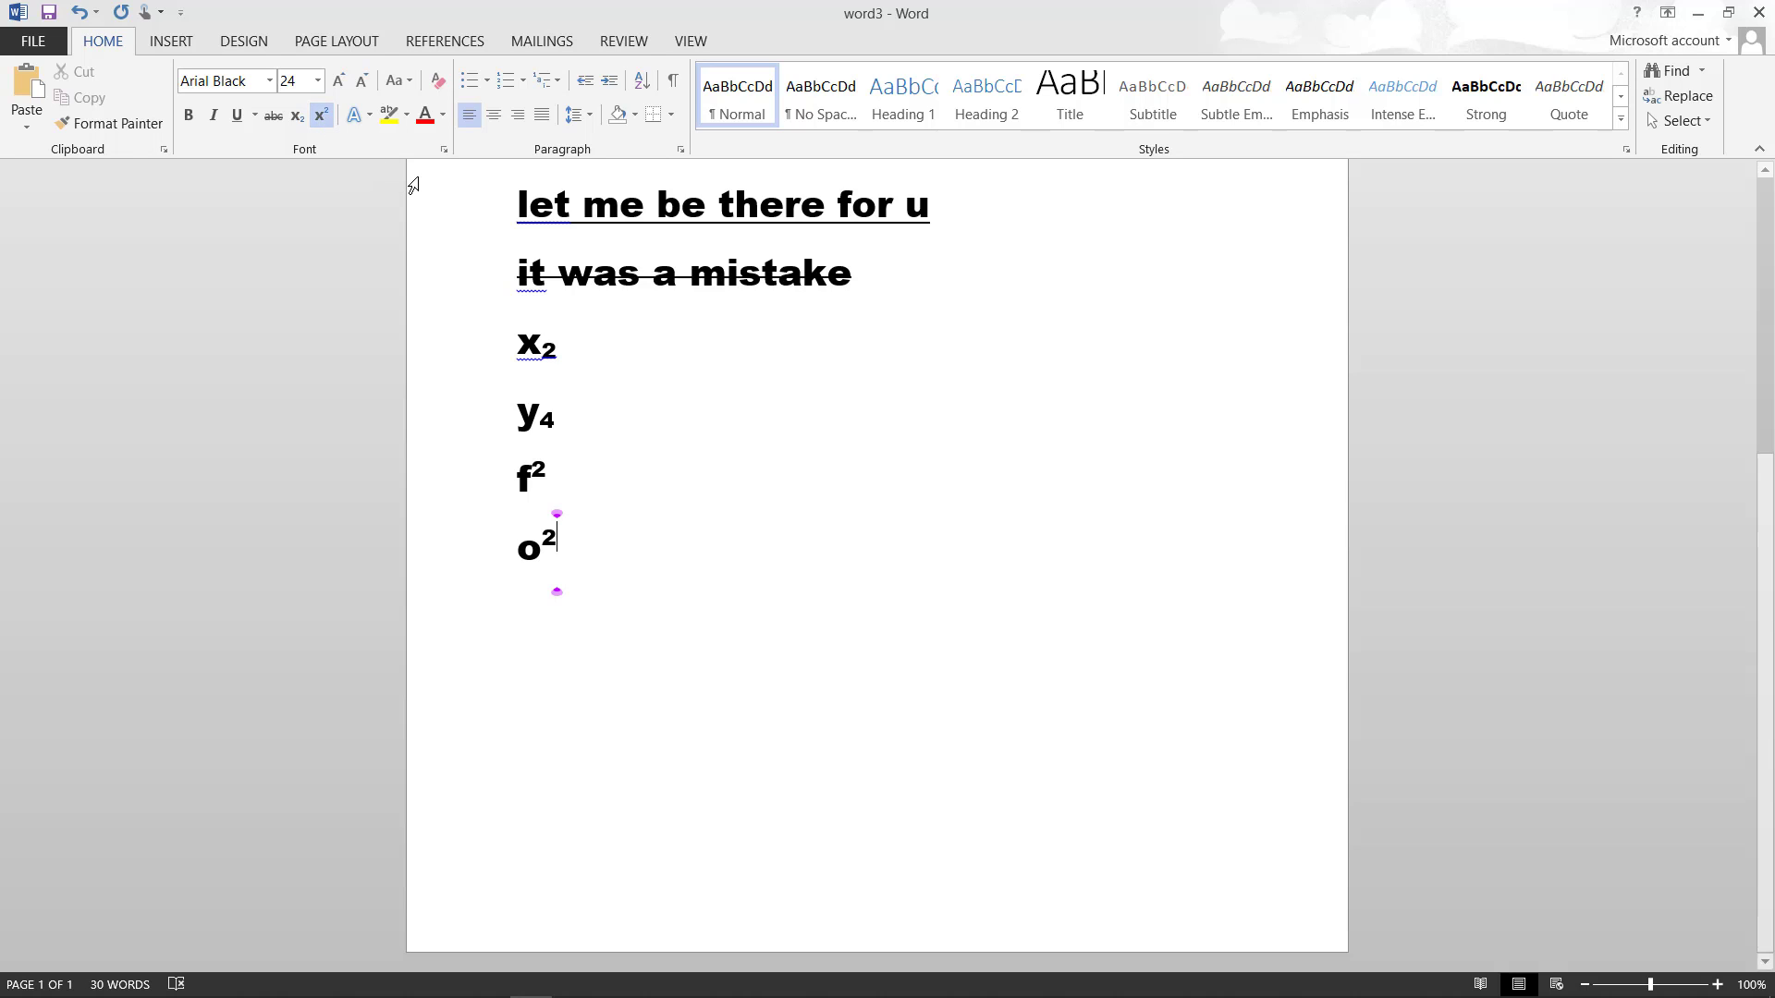
pyautogui.press('Return')
pyautogui.click(320, 113)
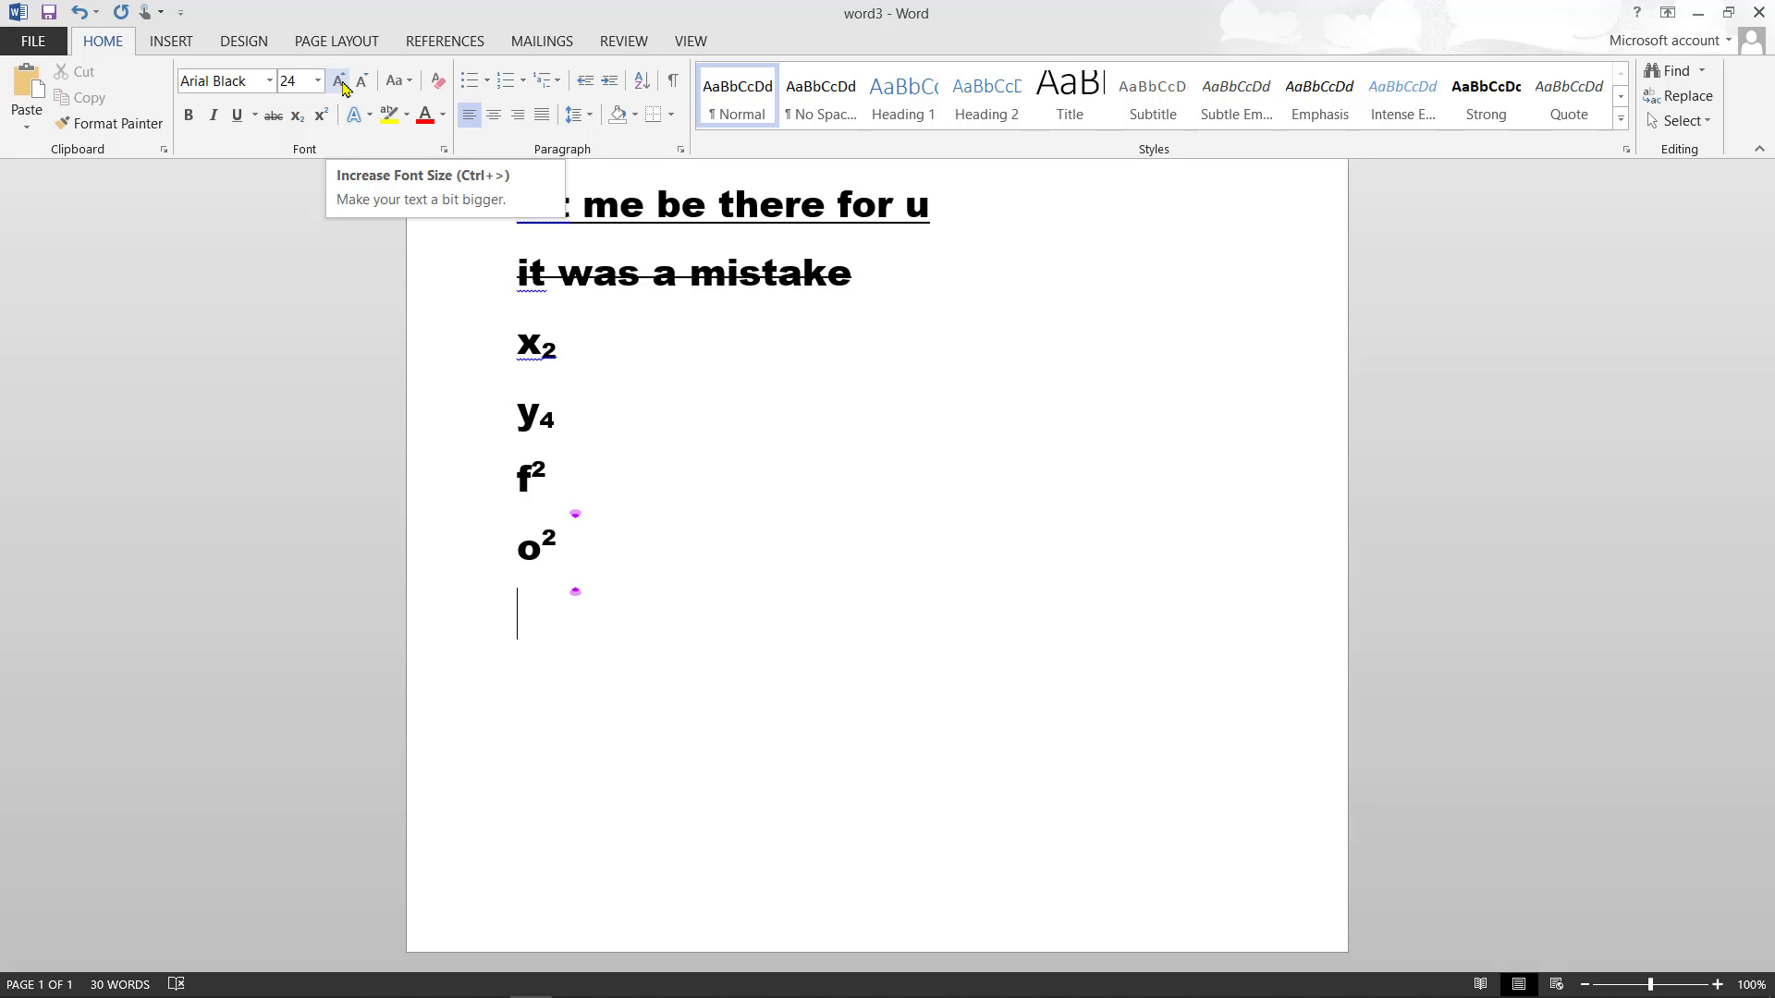
# - Type 'may be', grow its font to 48 pt, then shrink it to 36 pt
pyautogui.write('ma')
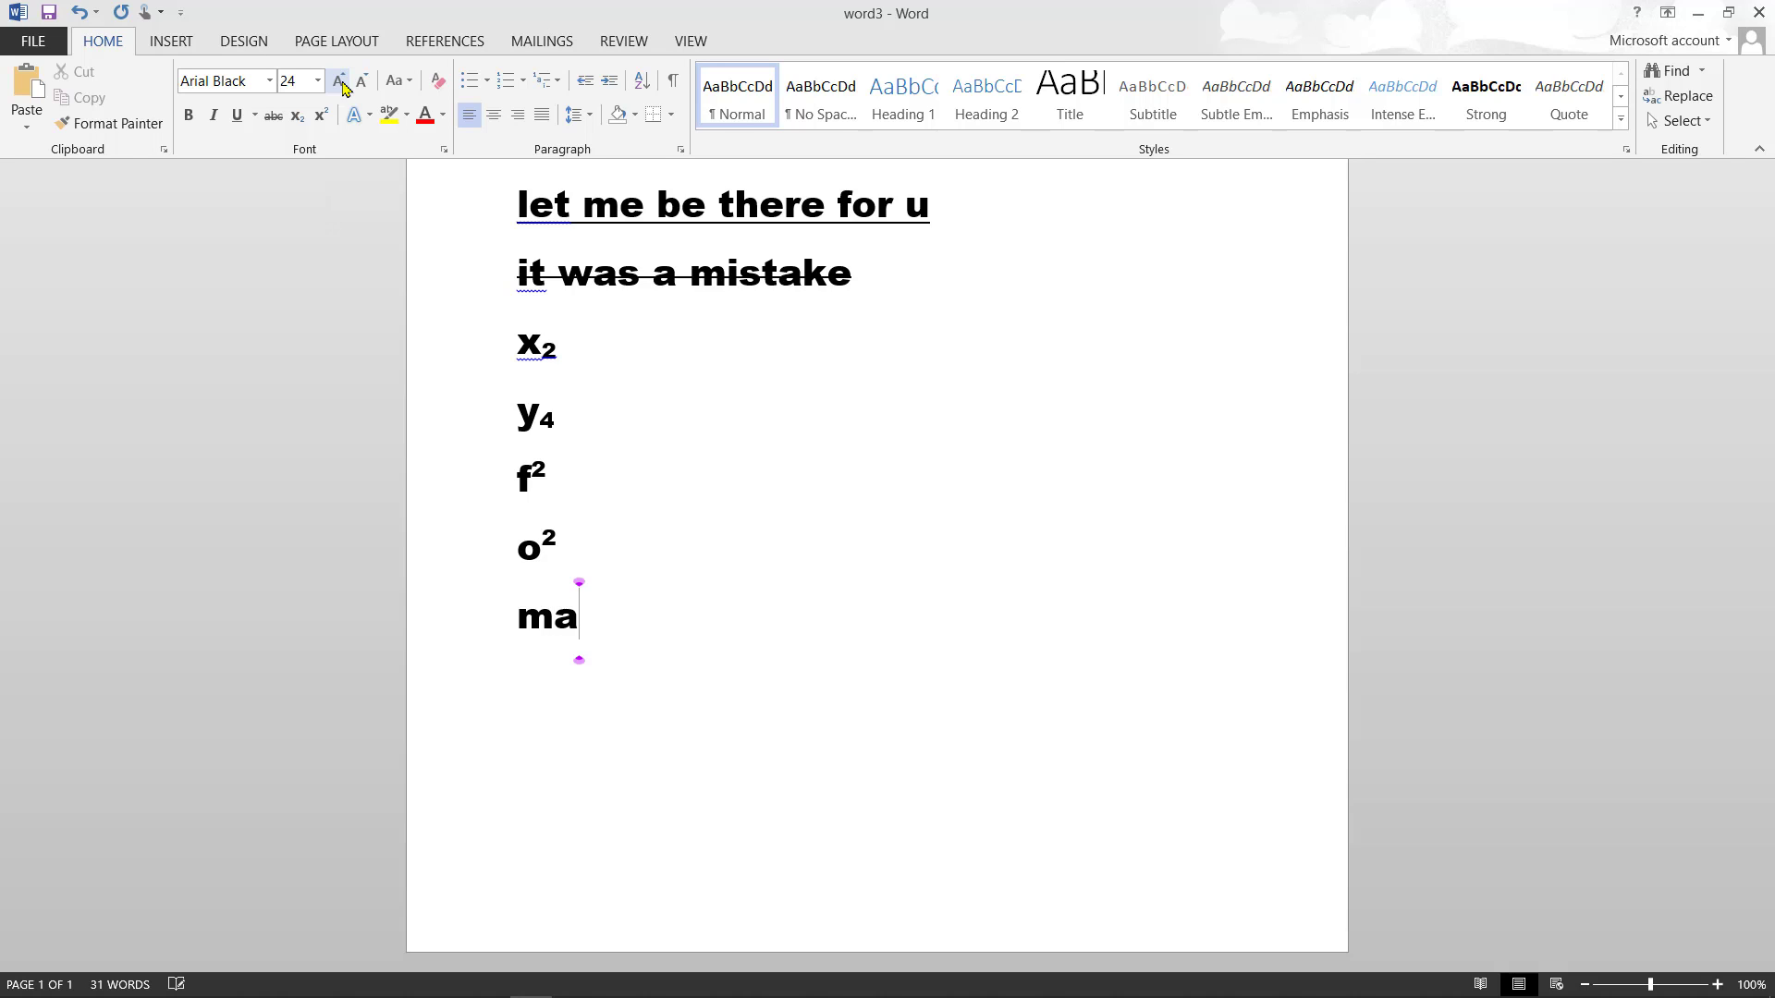
pyautogui.write('y be')
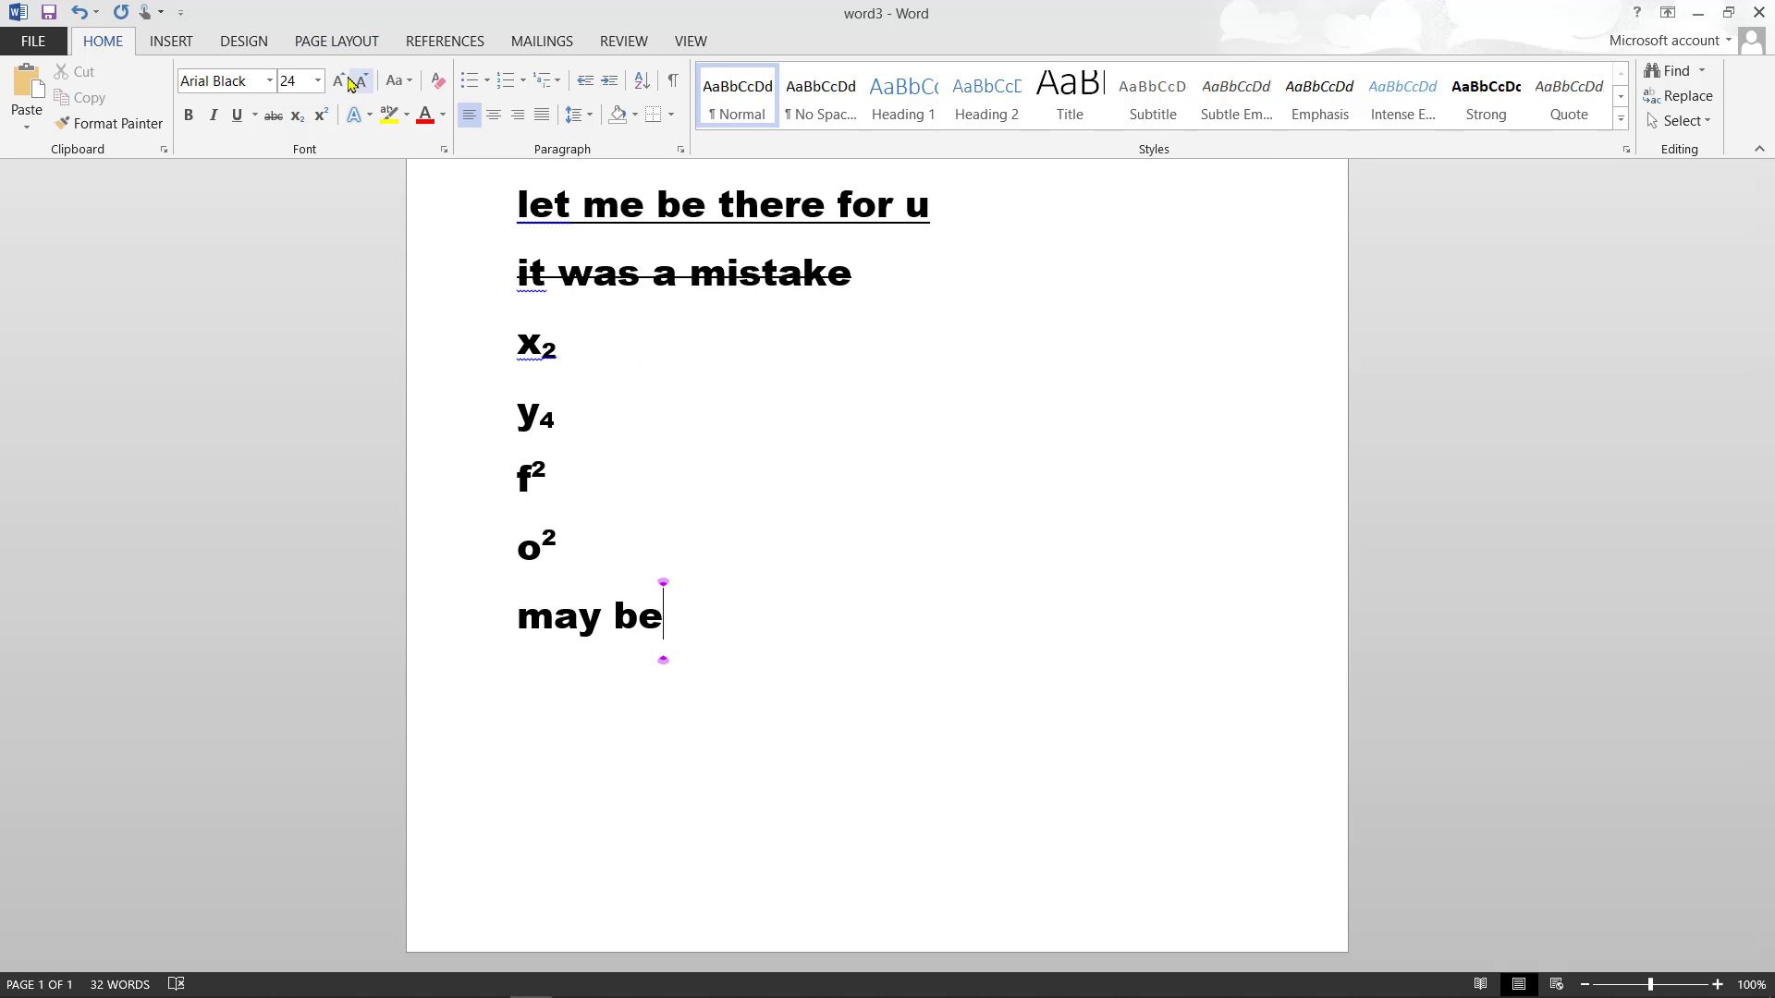
pyautogui.click(342, 81)
pyautogui.click(342, 82)
pyautogui.click(342, 81)
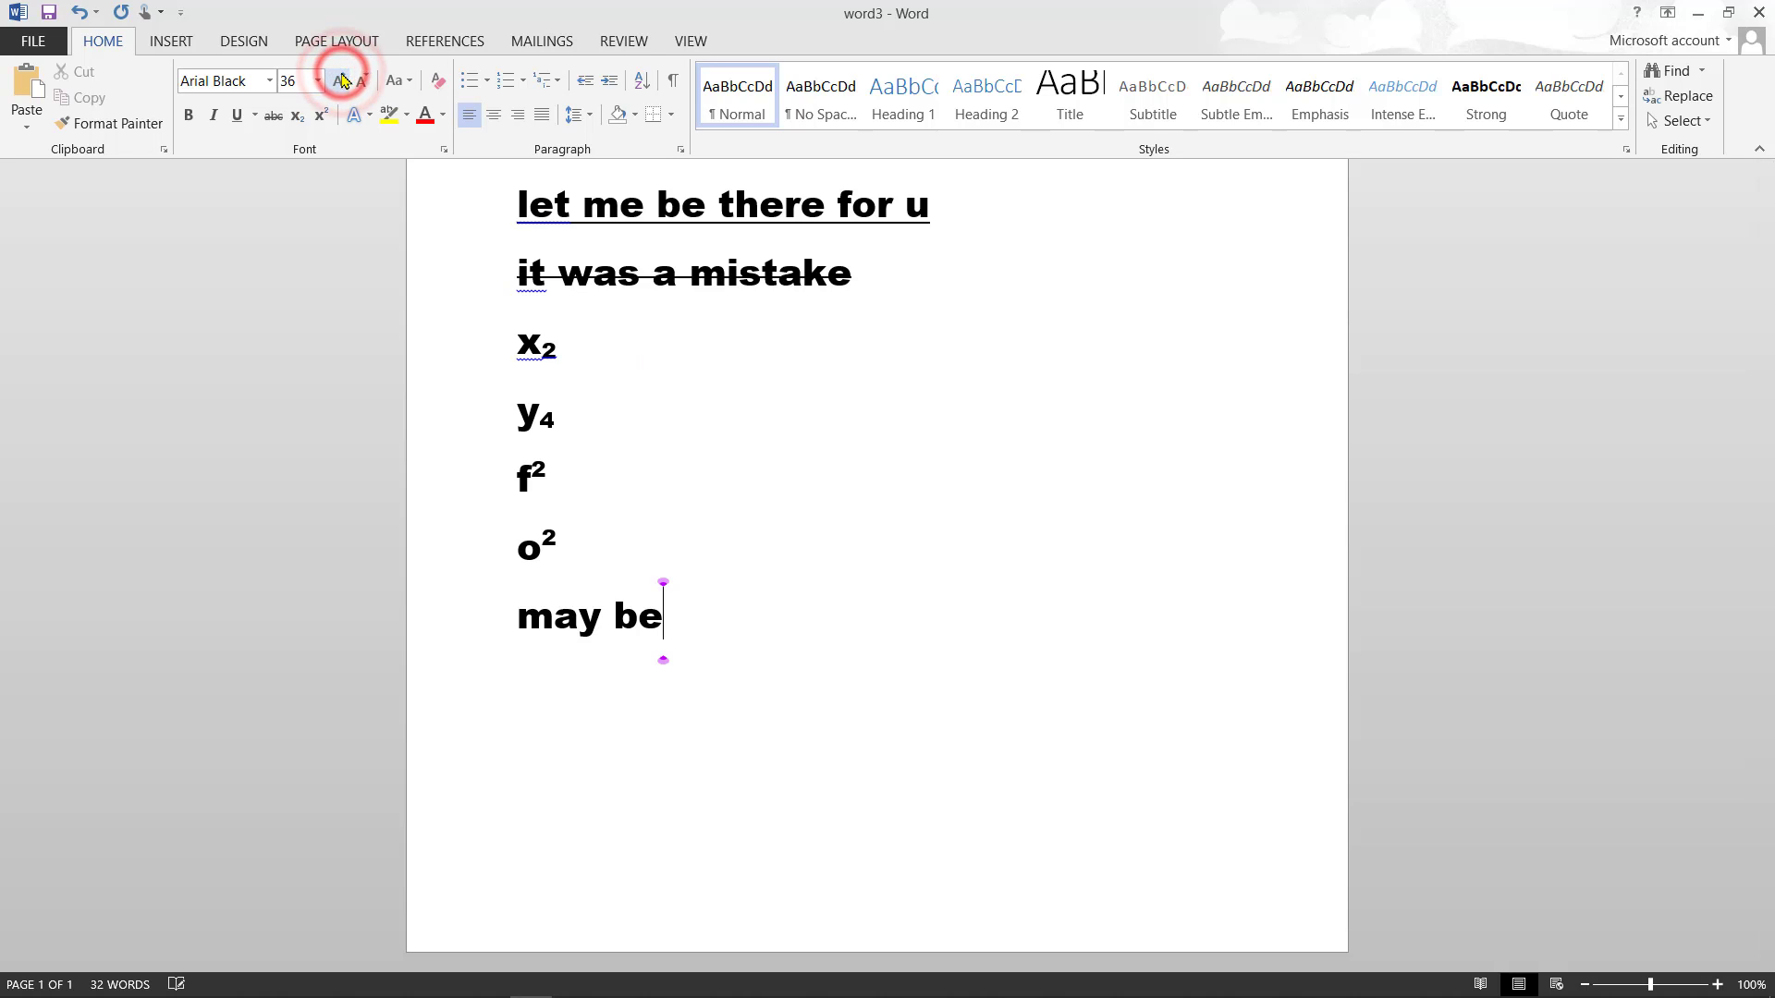
pyautogui.moveTo(677, 618); pyautogui.dragTo(566, 640)
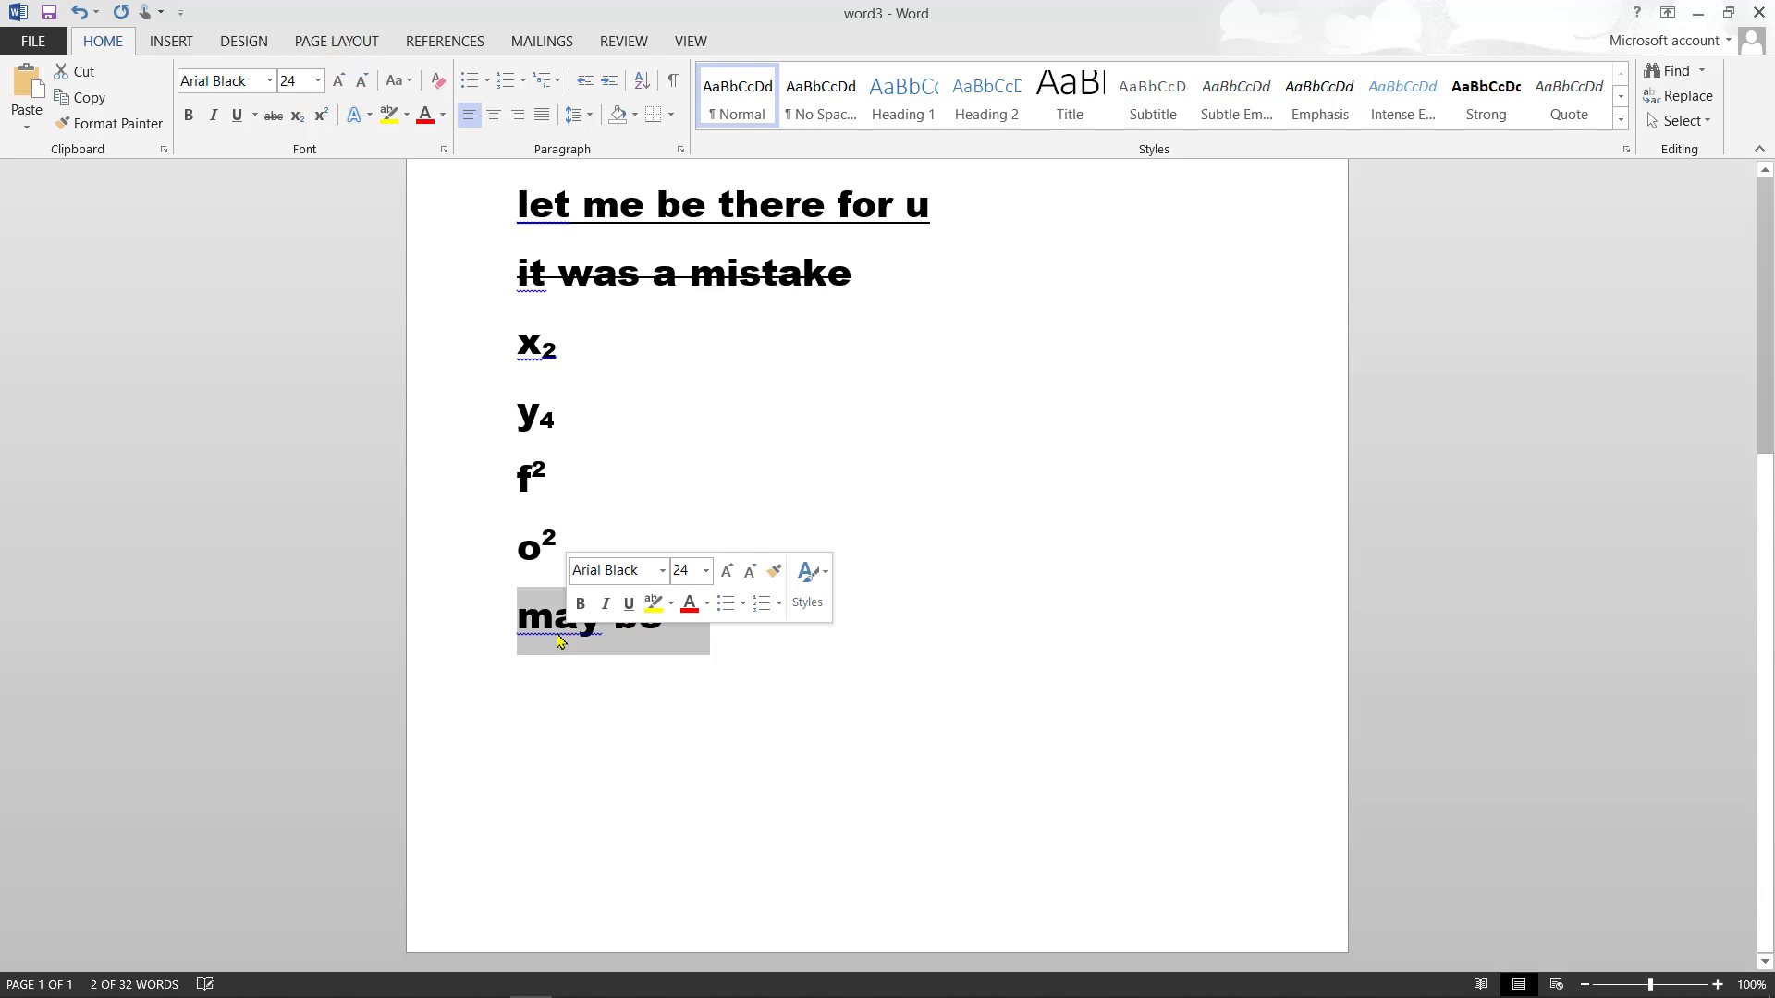
pyautogui.click(339, 84)
pyautogui.click(339, 83)
pyautogui.click(340, 83)
pyautogui.click(339, 83)
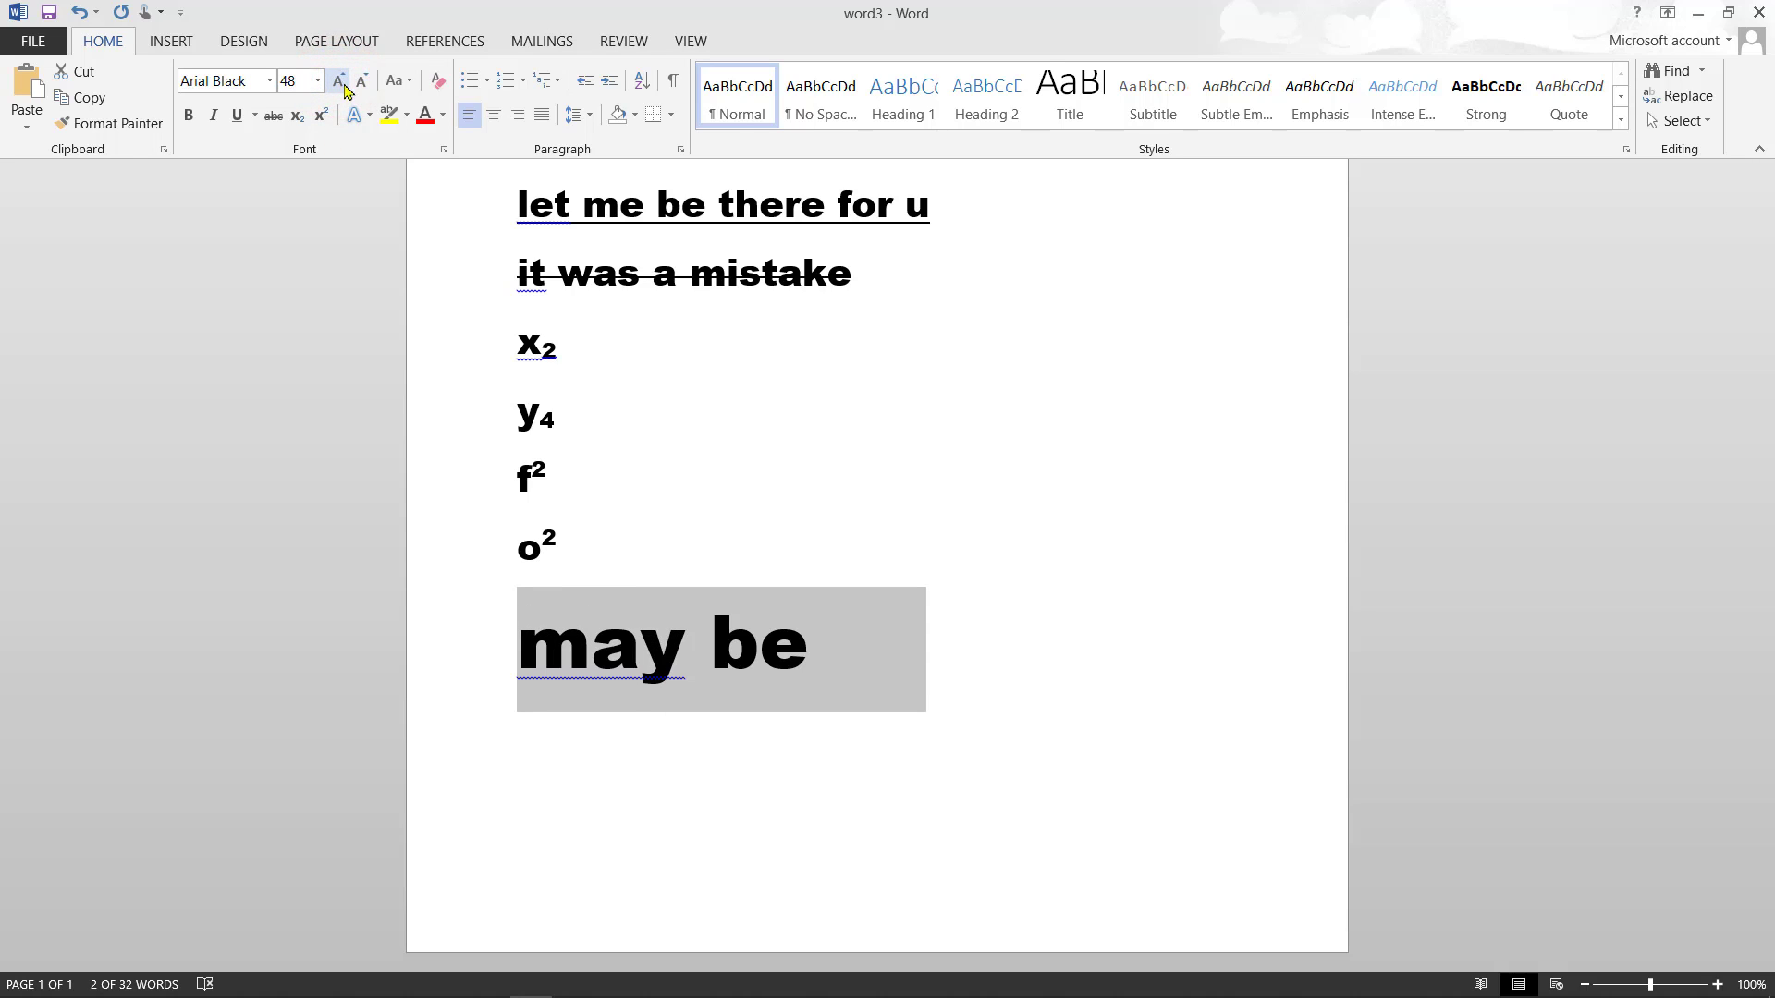
pyautogui.click(970, 624)
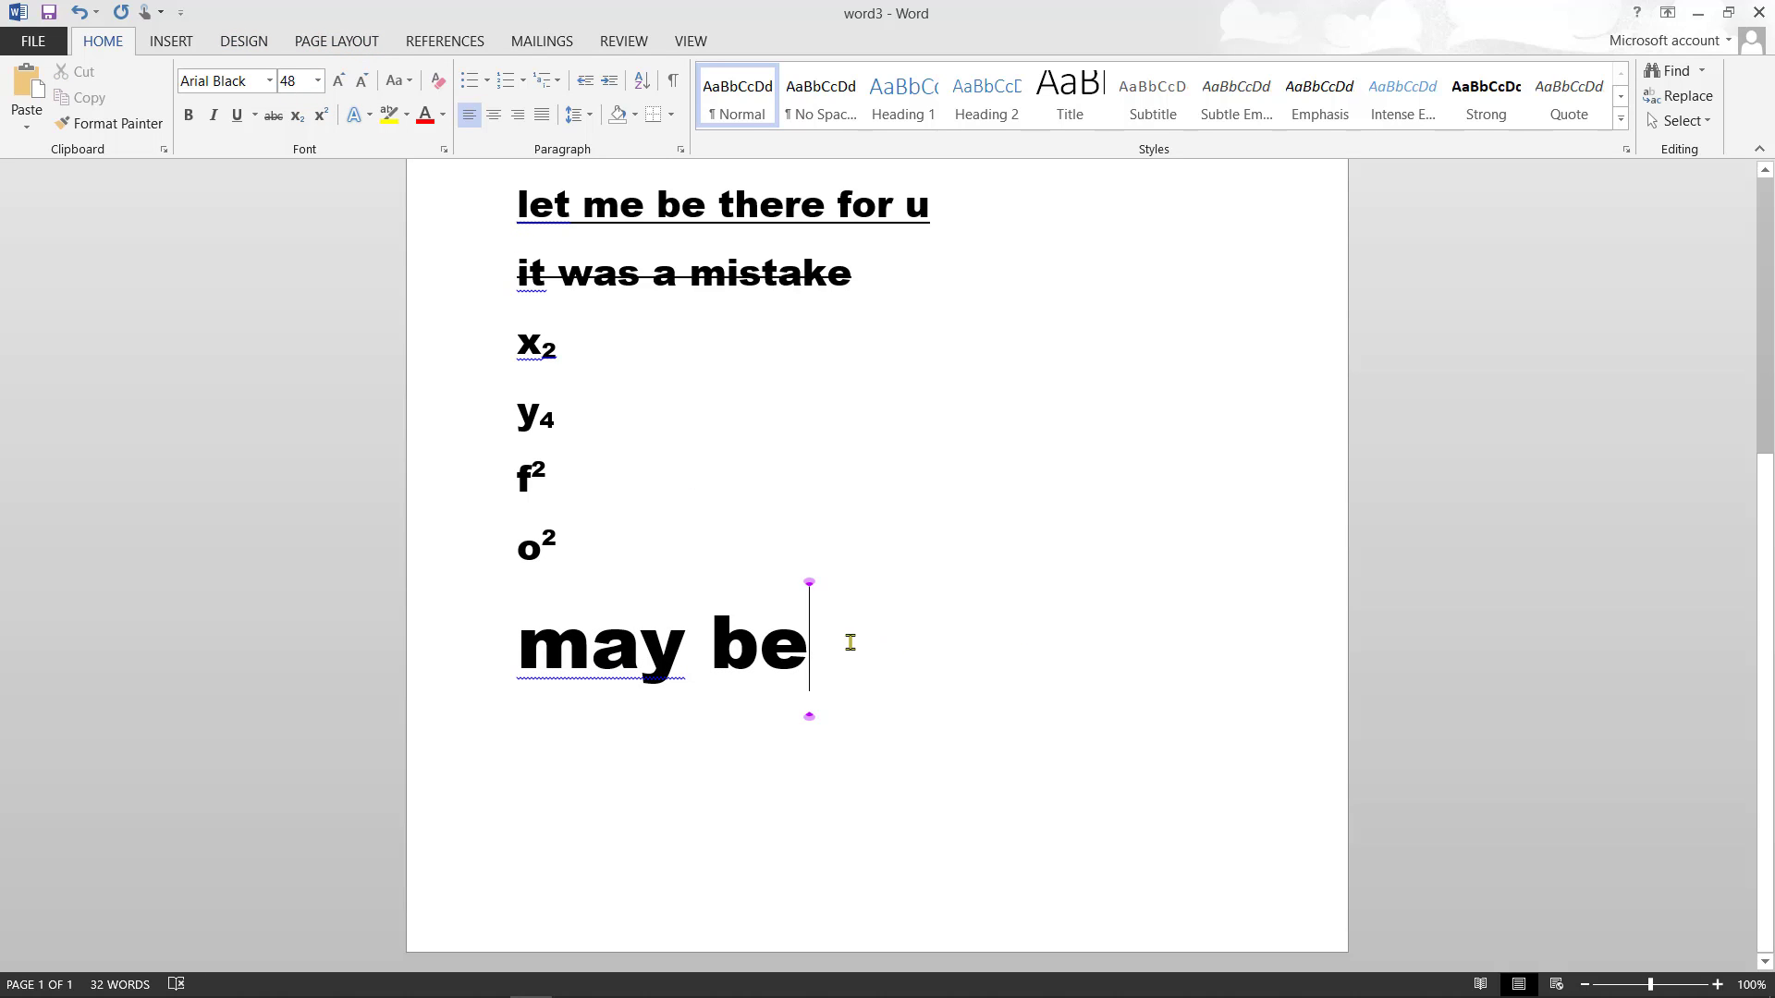
pyautogui.tripleClick(812, 647)
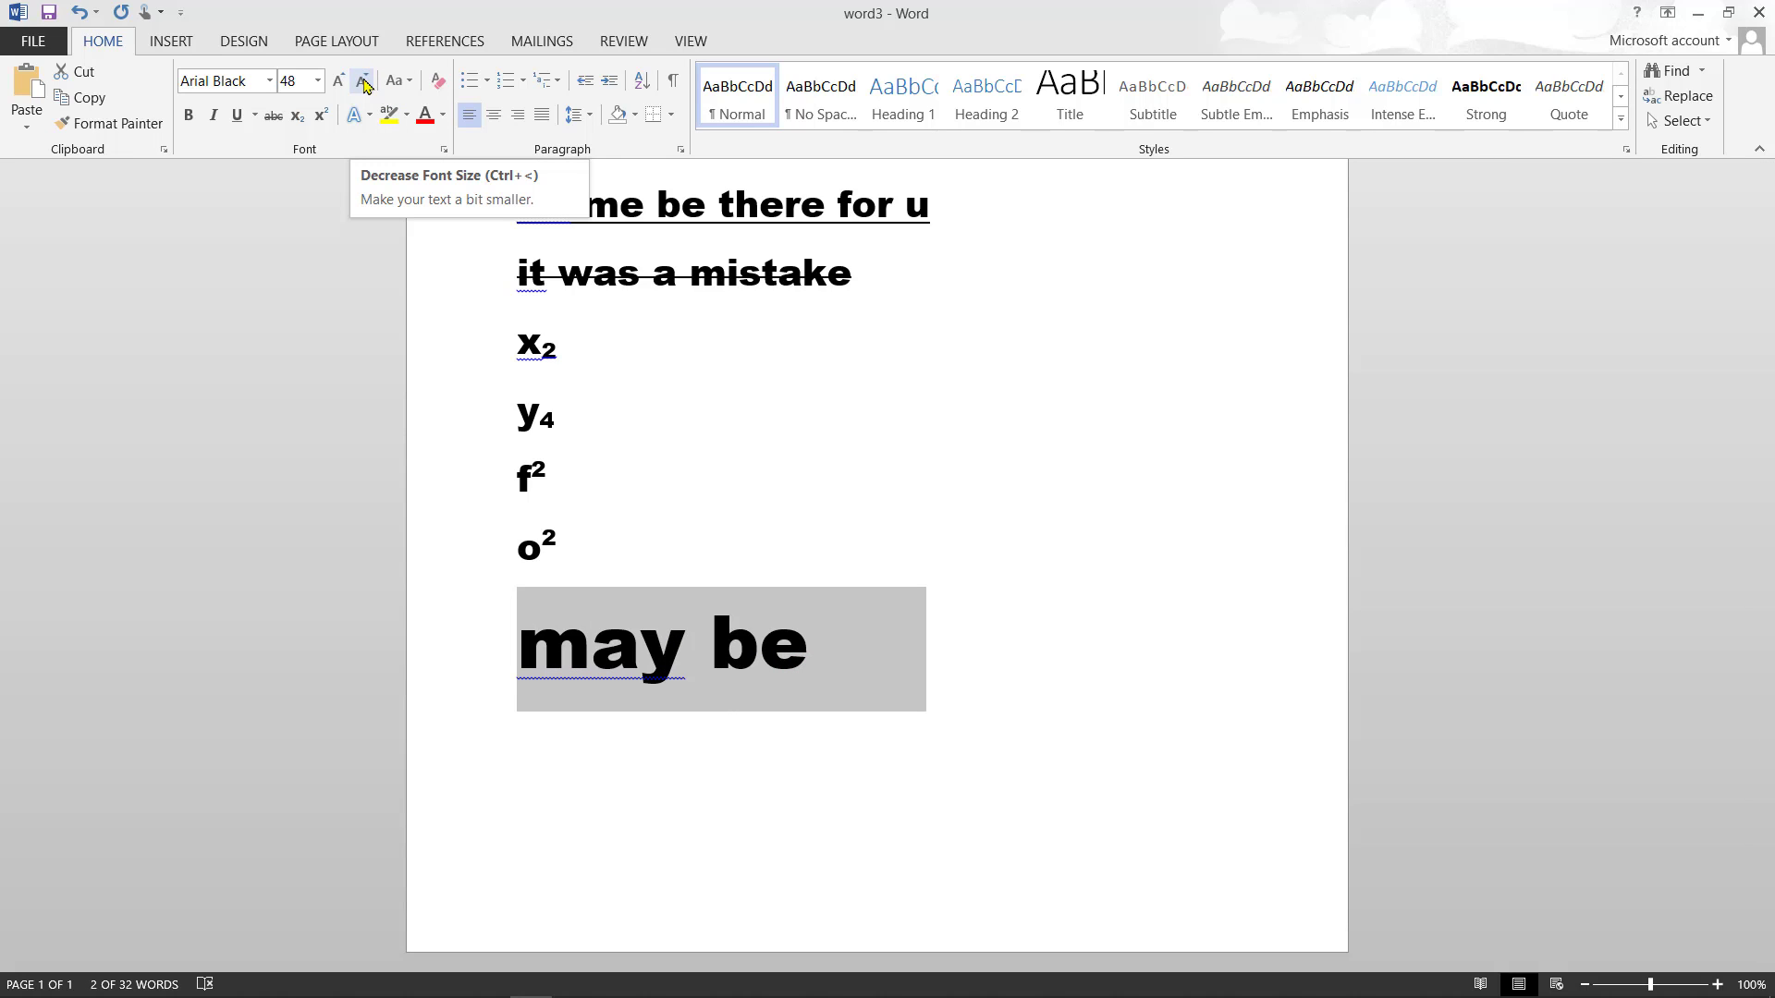
pyautogui.click(365, 82)
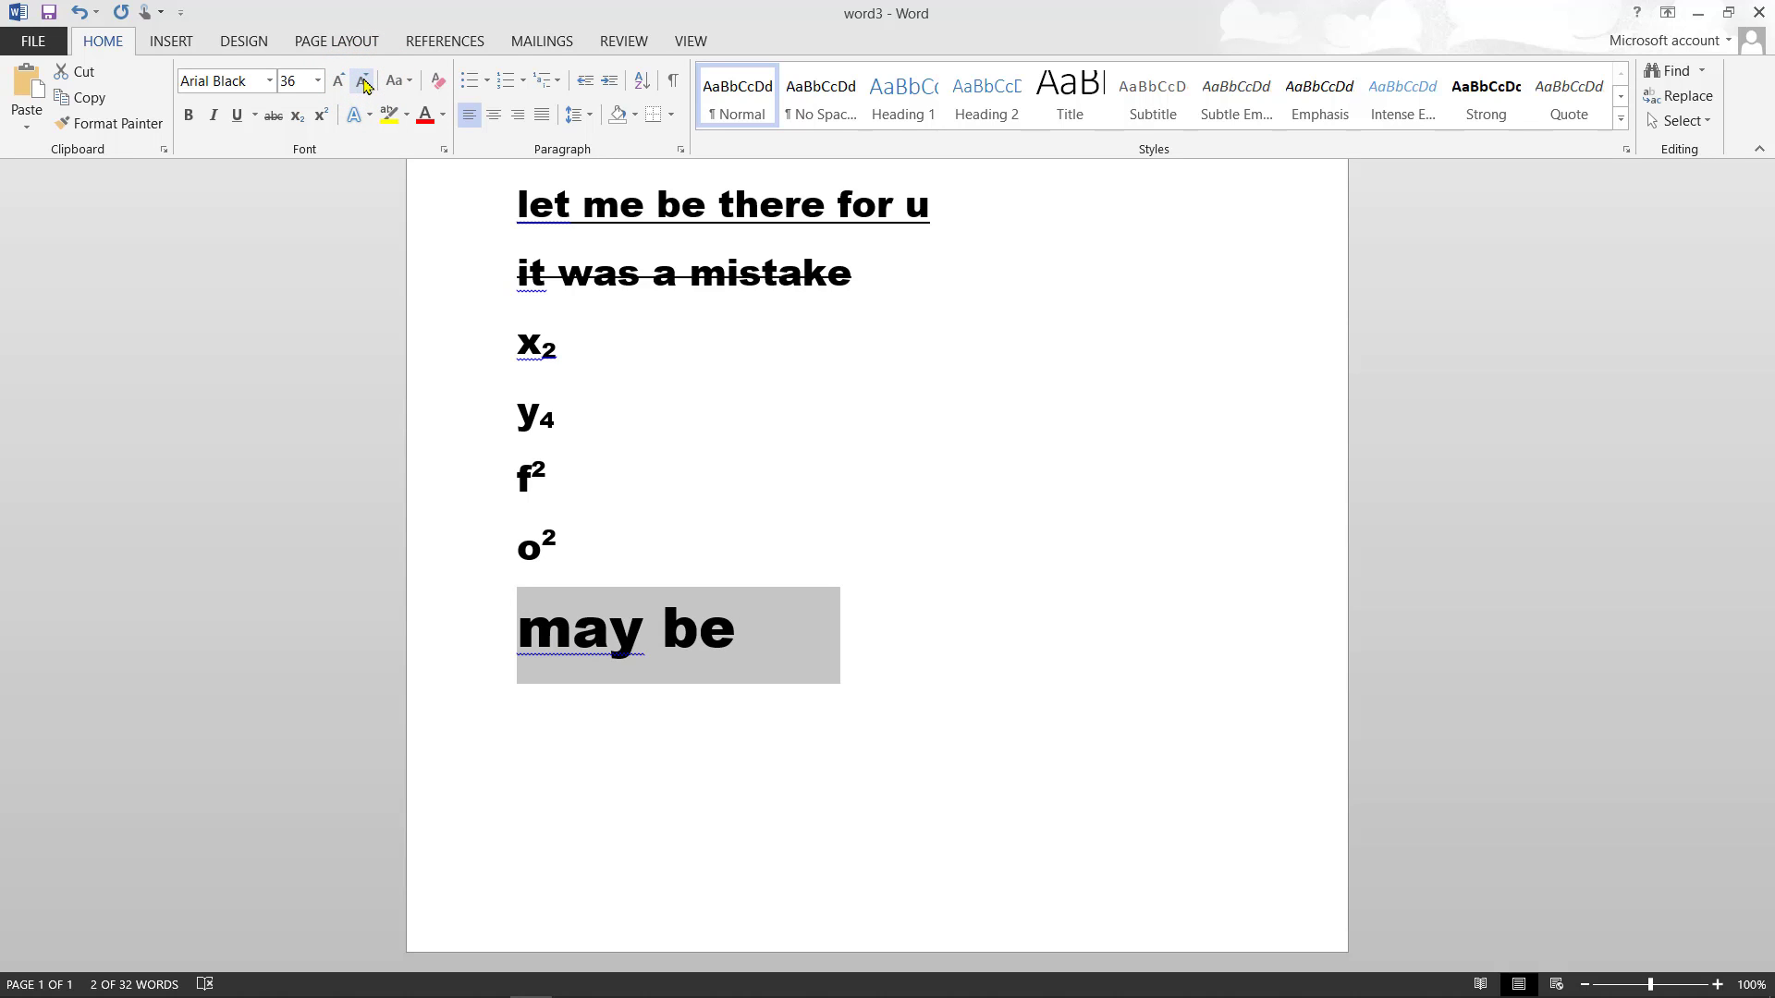
pyautogui.click(892, 633)
pyautogui.scroll(-3, 892, 634)
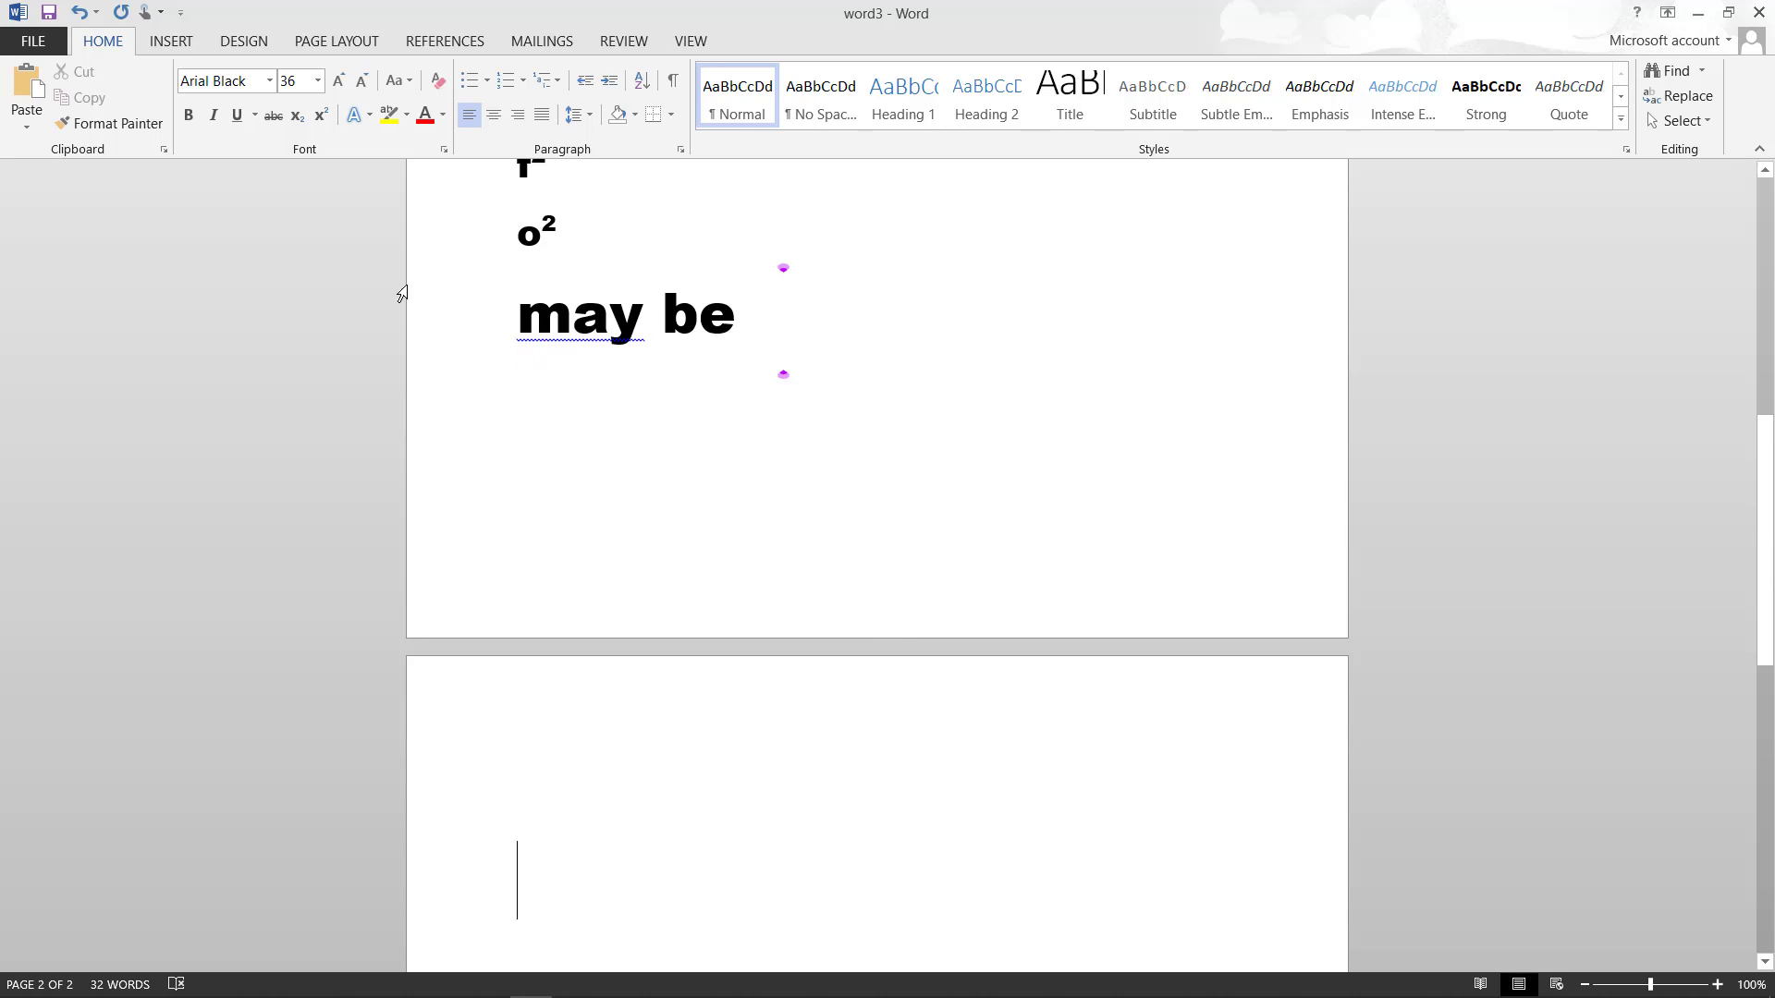
# - Preview the Text Effects outline, shadow, reflection, glow and number style options without applying any
pyautogui.click(360, 117)
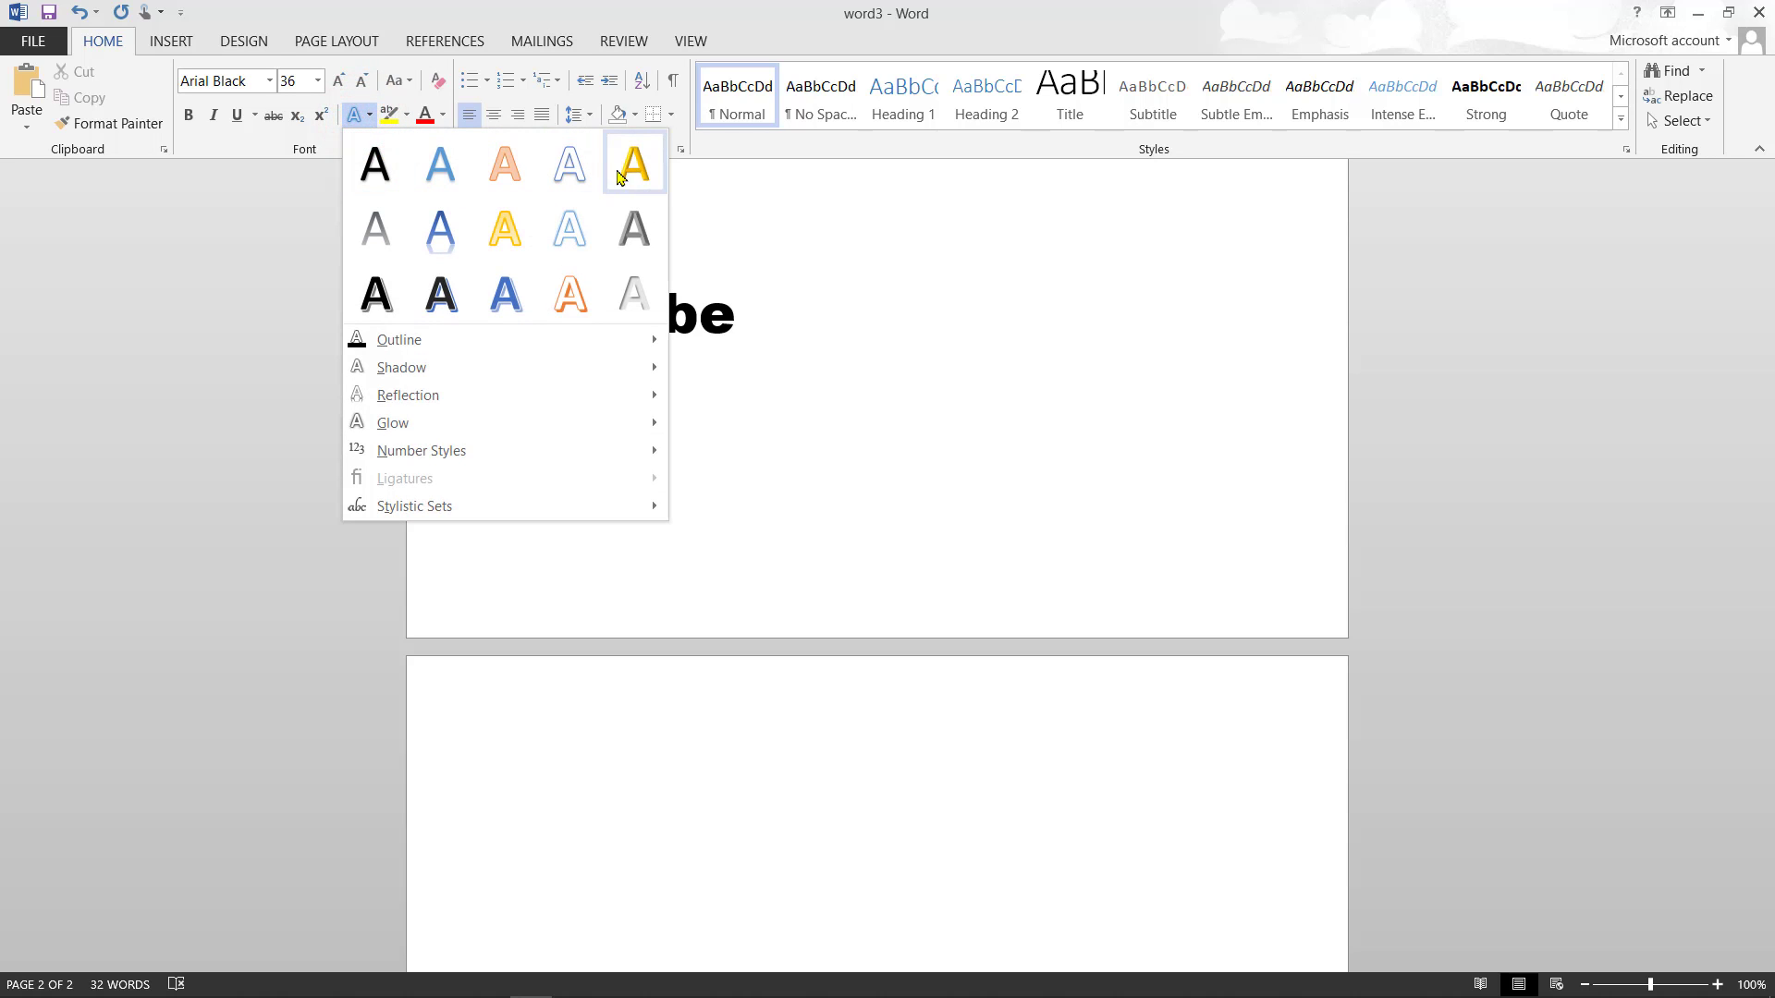
pyautogui.moveTo(429, 343)
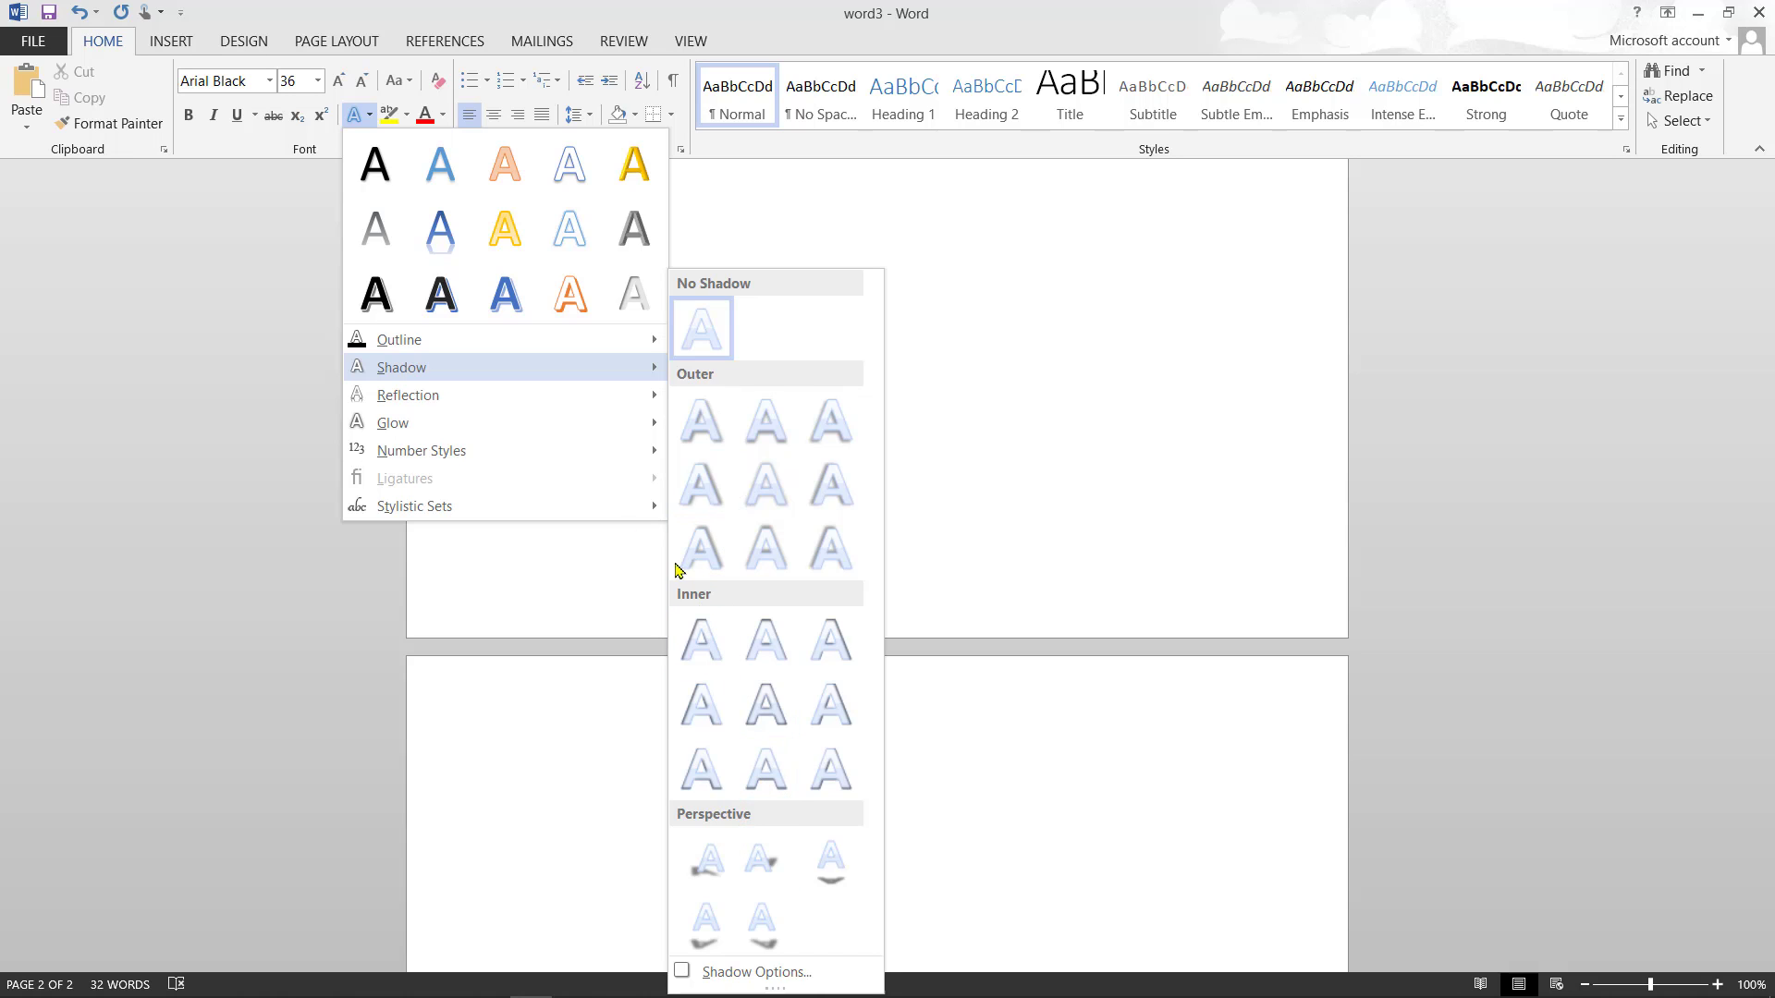
pyautogui.moveTo(567, 404)
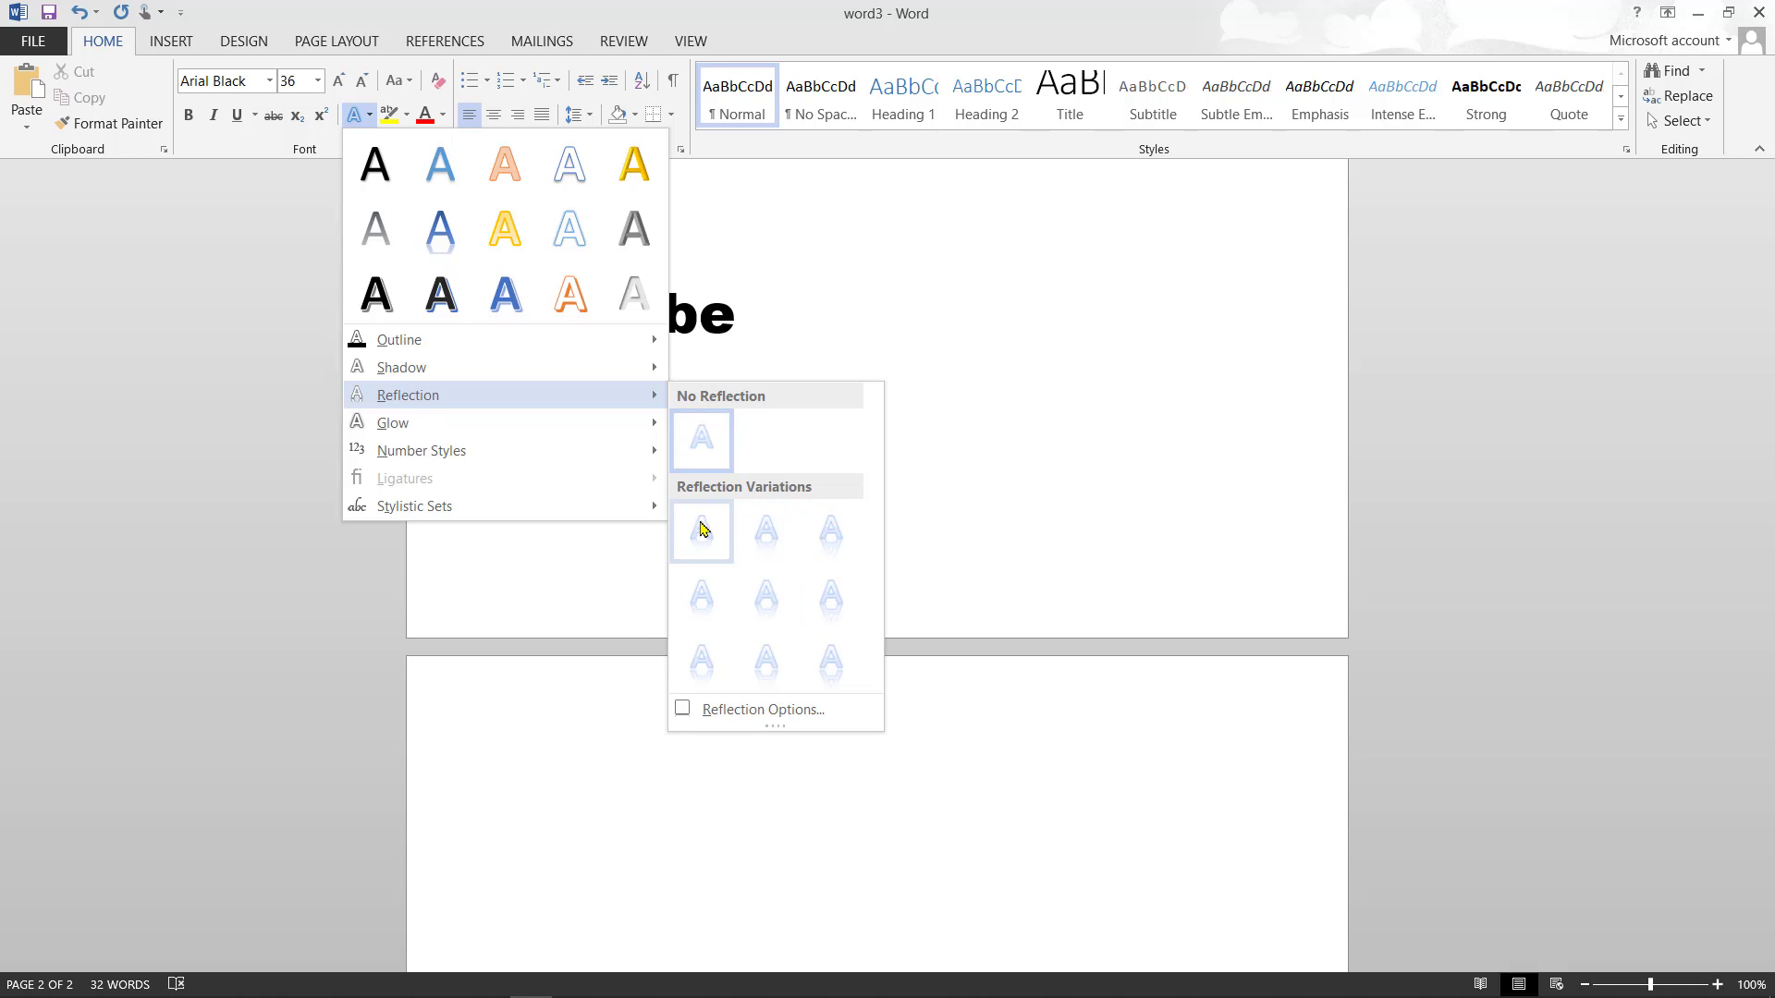
pyautogui.click(625, 425)
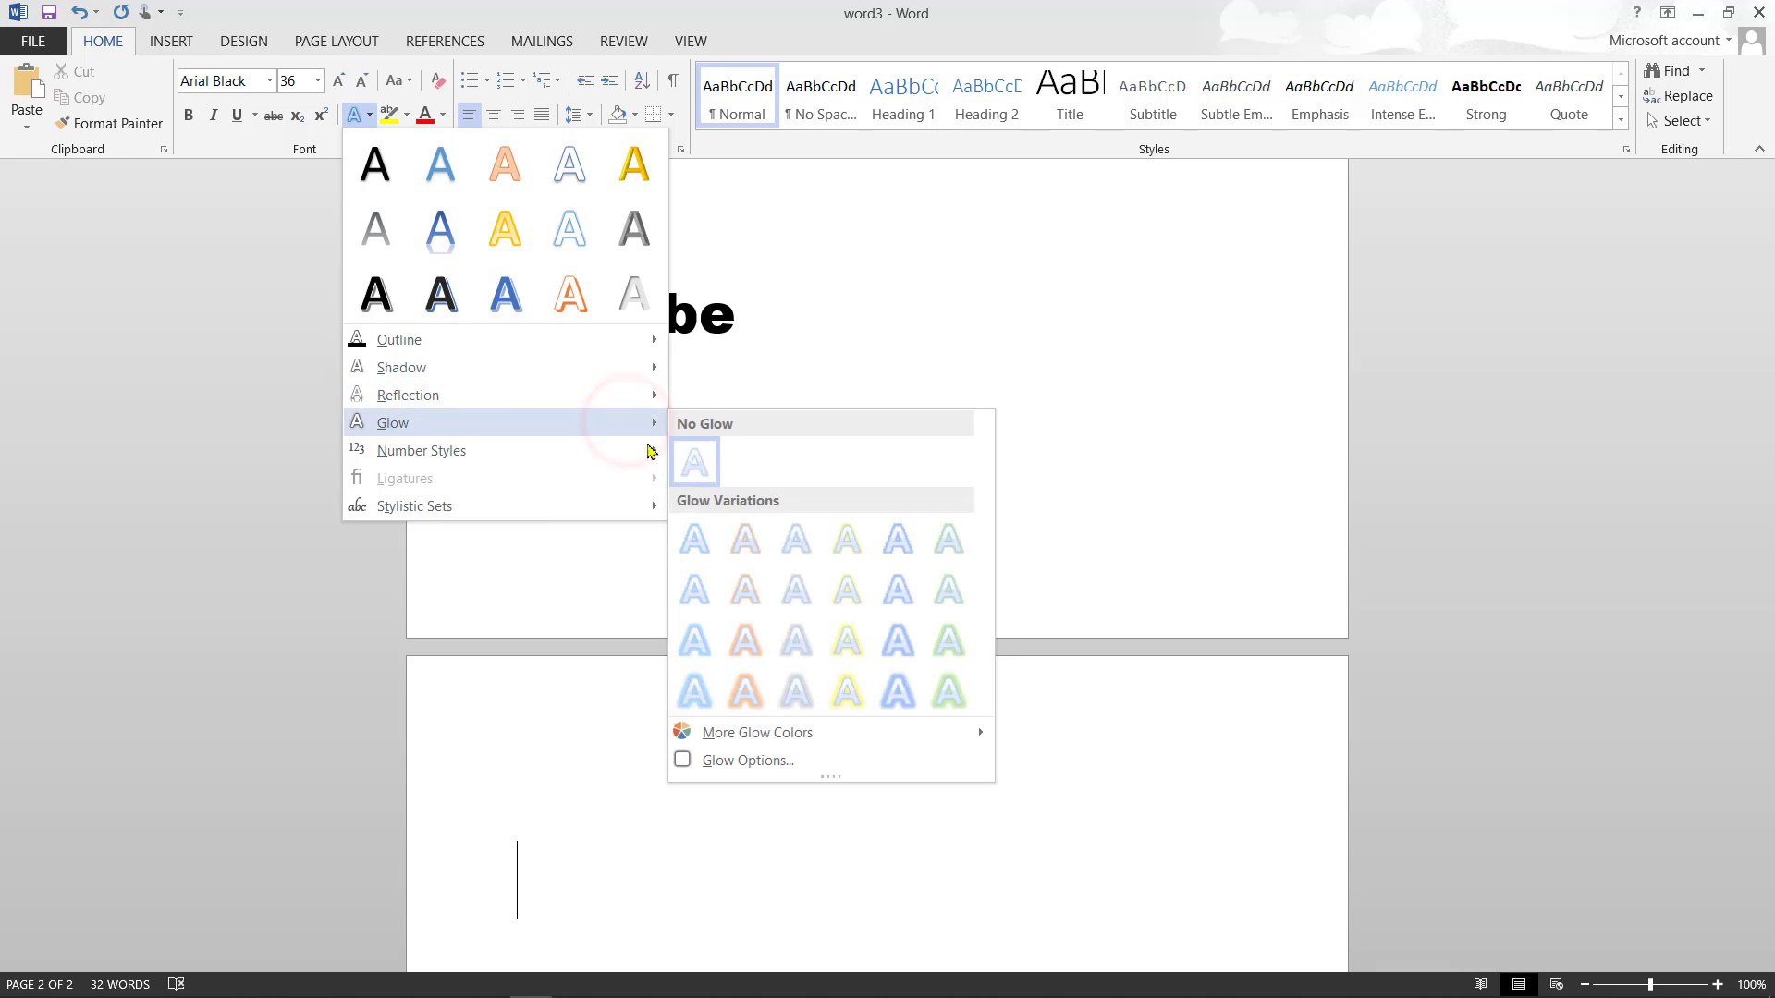
pyautogui.moveTo(645, 425)
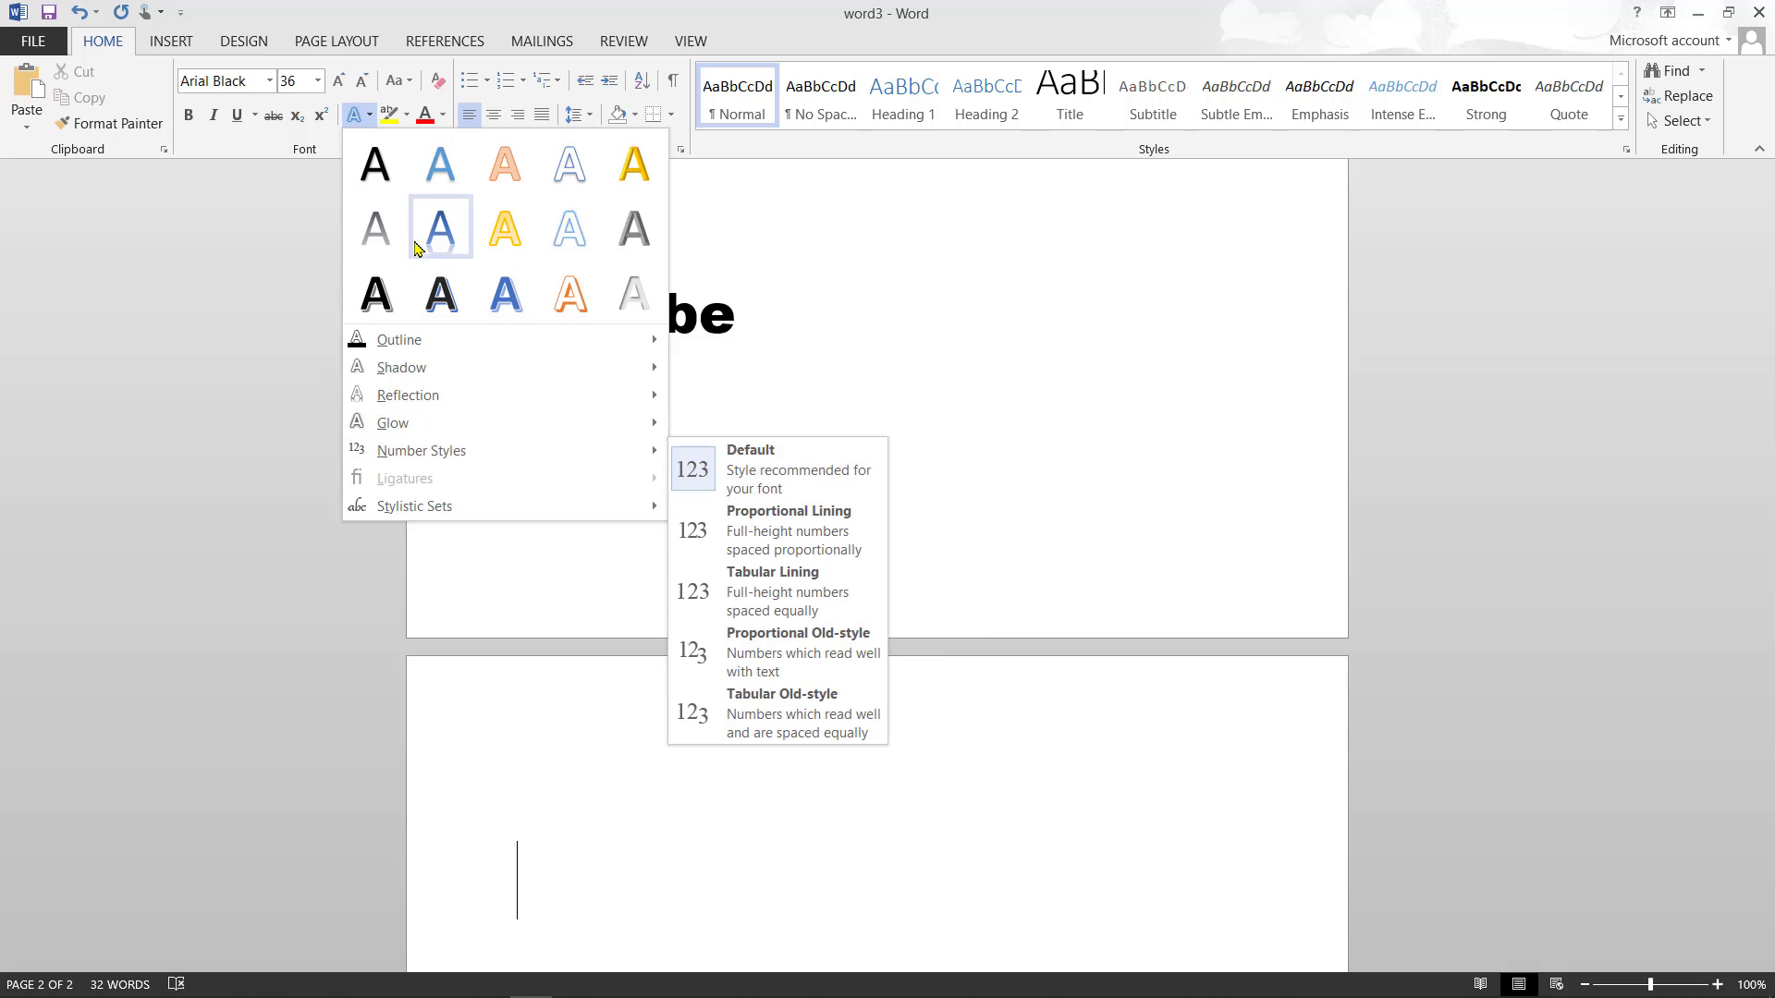
pyautogui.click(366, 117)
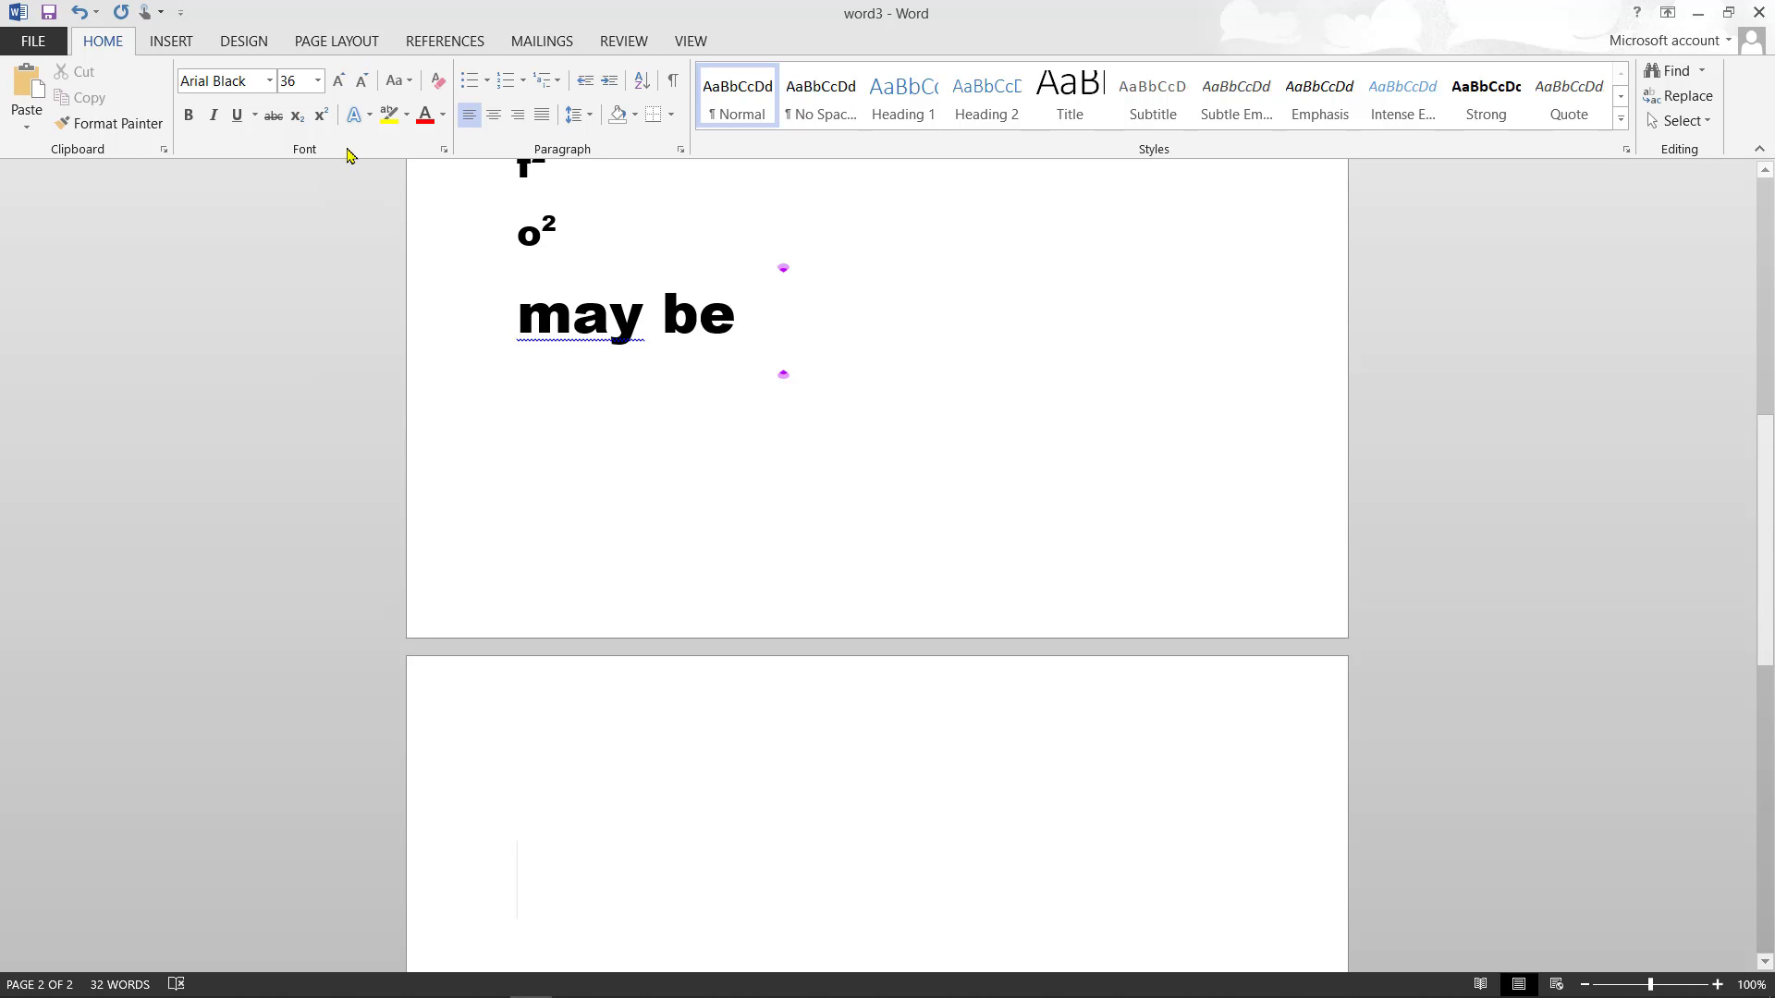
pyautogui.click(366, 118)
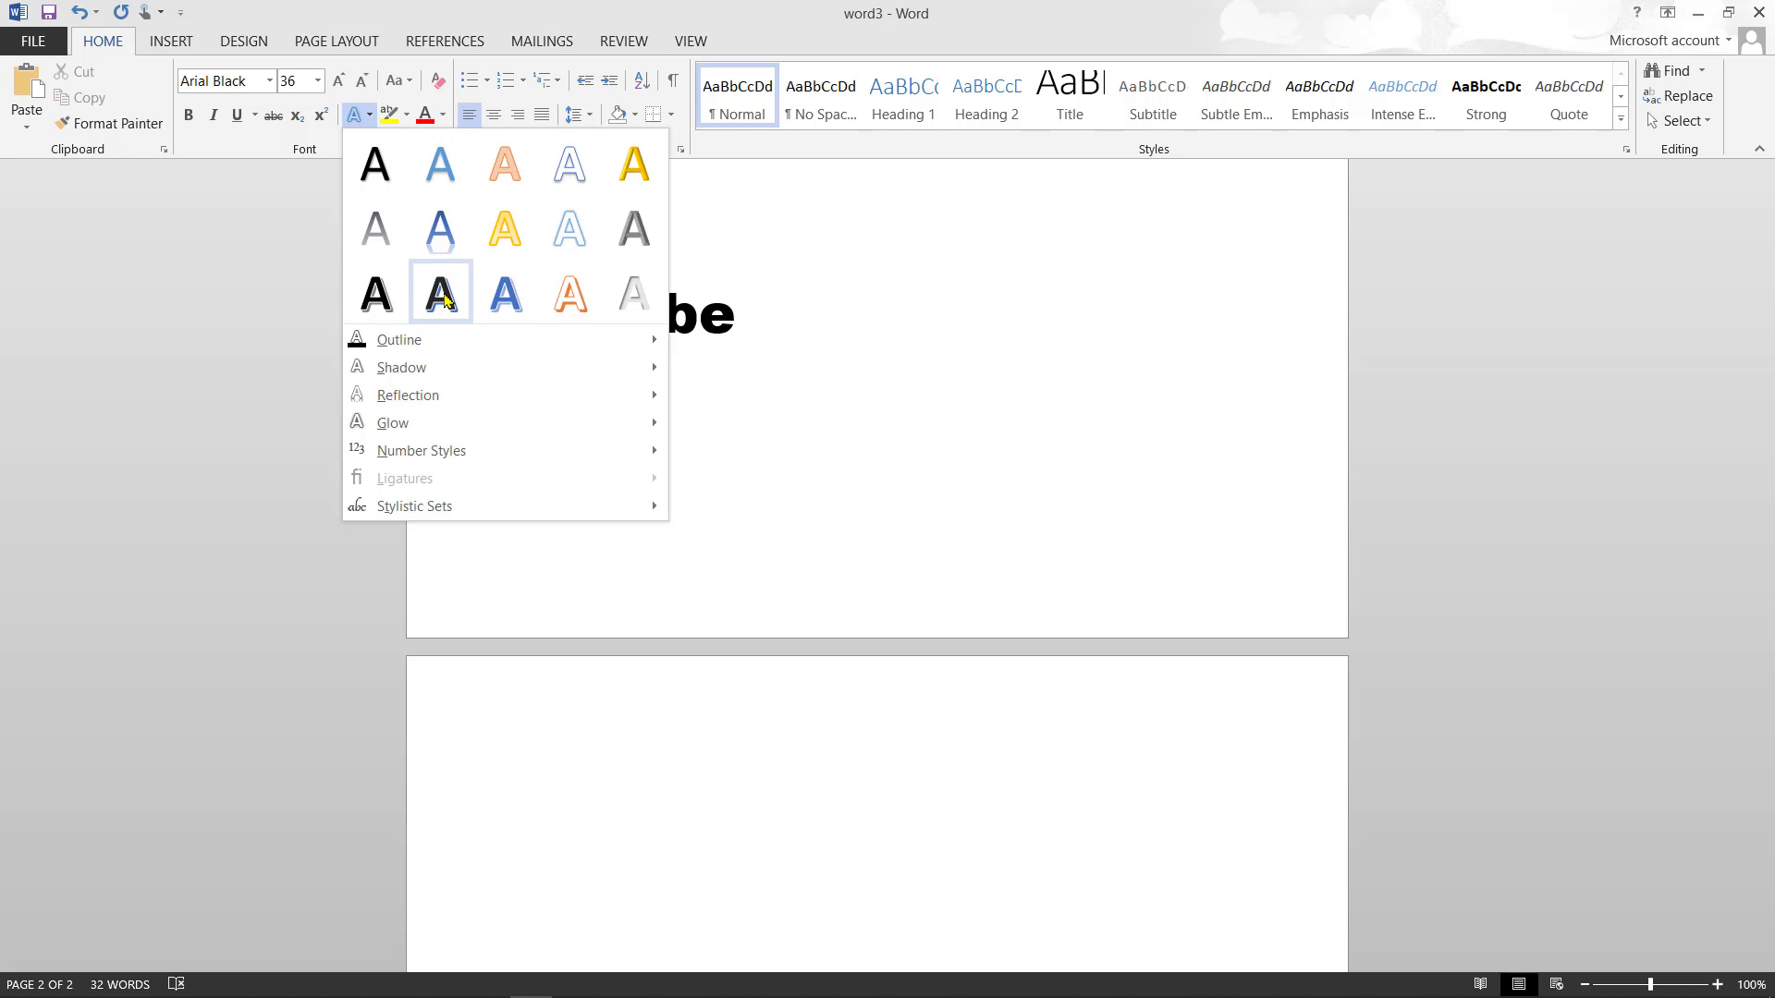
# - Apply the gold text effect and type 'fake' below 'may be'
pyautogui.click(629, 166)
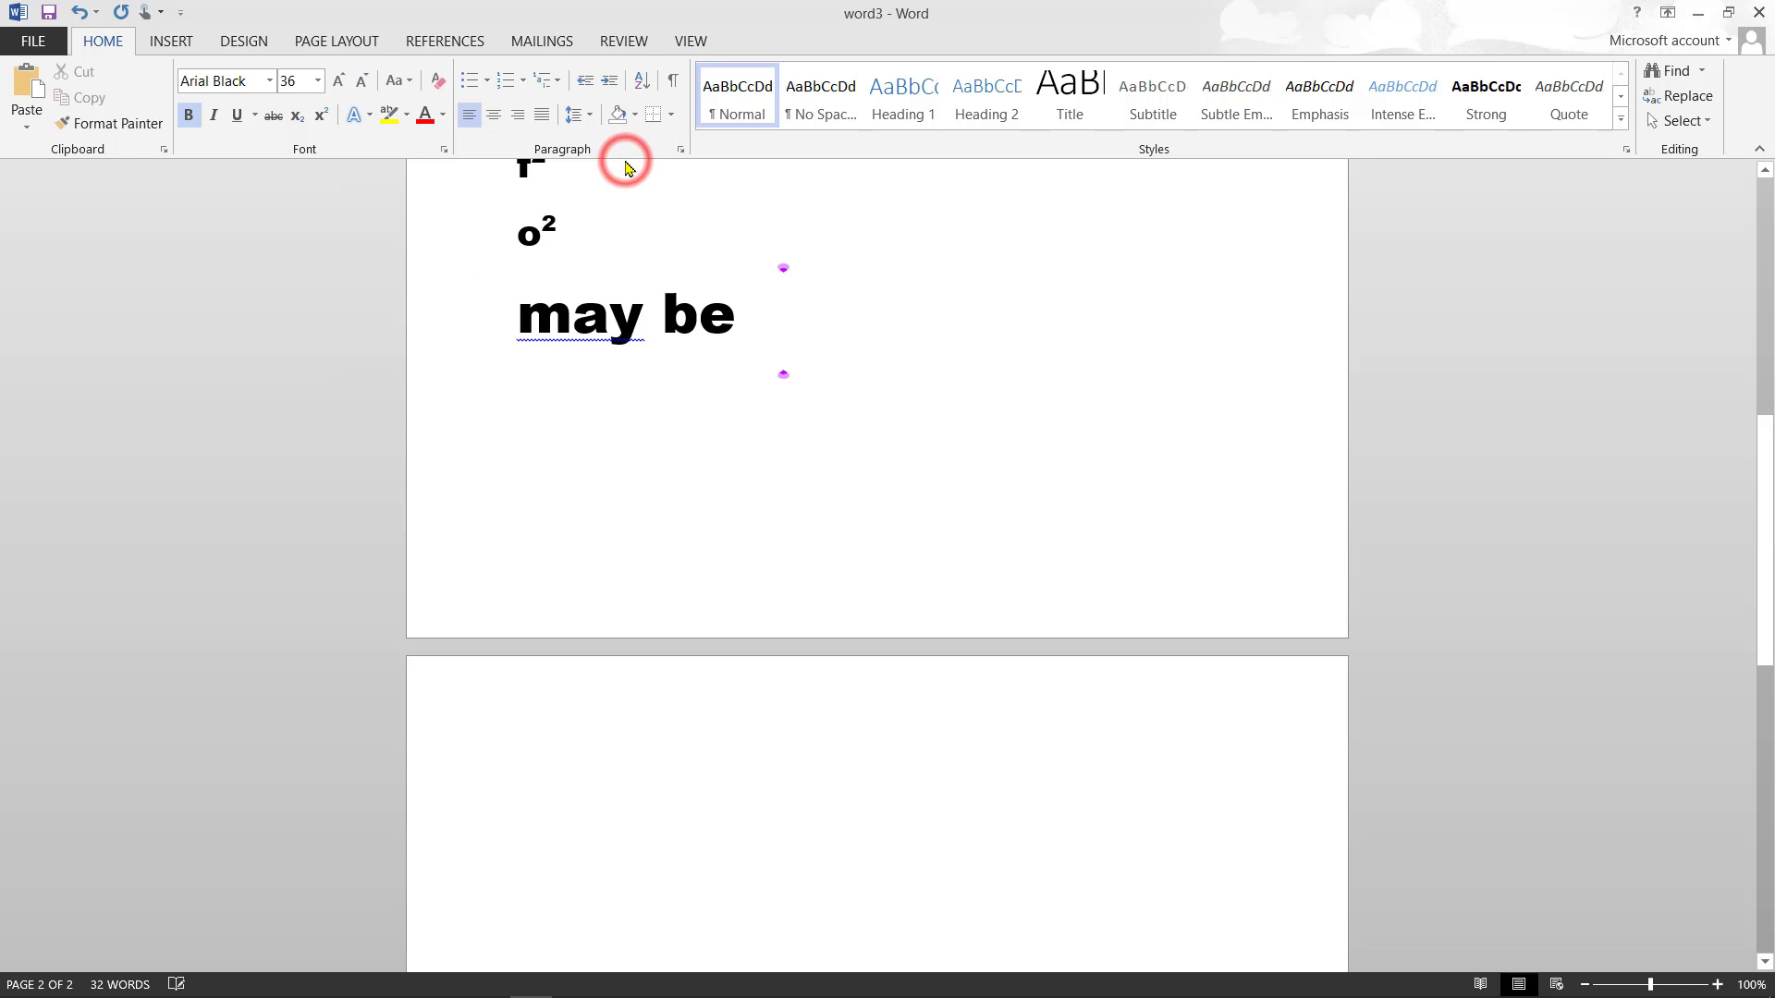
pyautogui.press('BackSpace')
pyautogui.write('f')
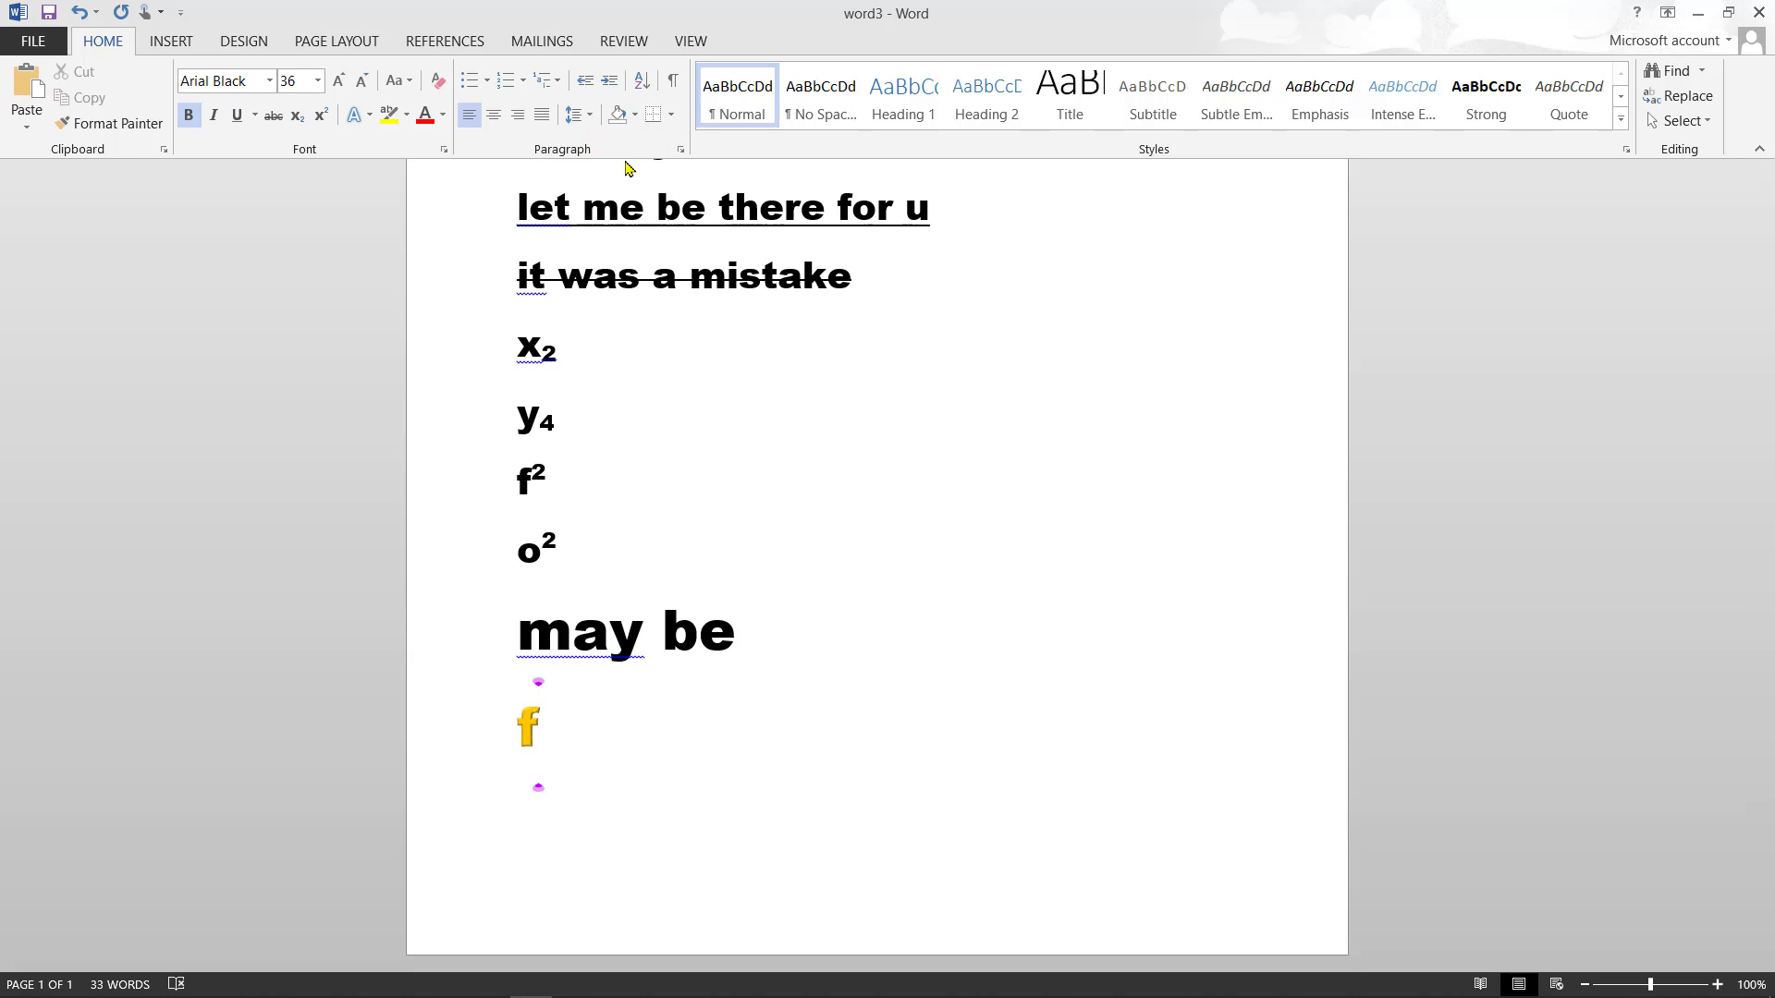
pyautogui.write('ake')
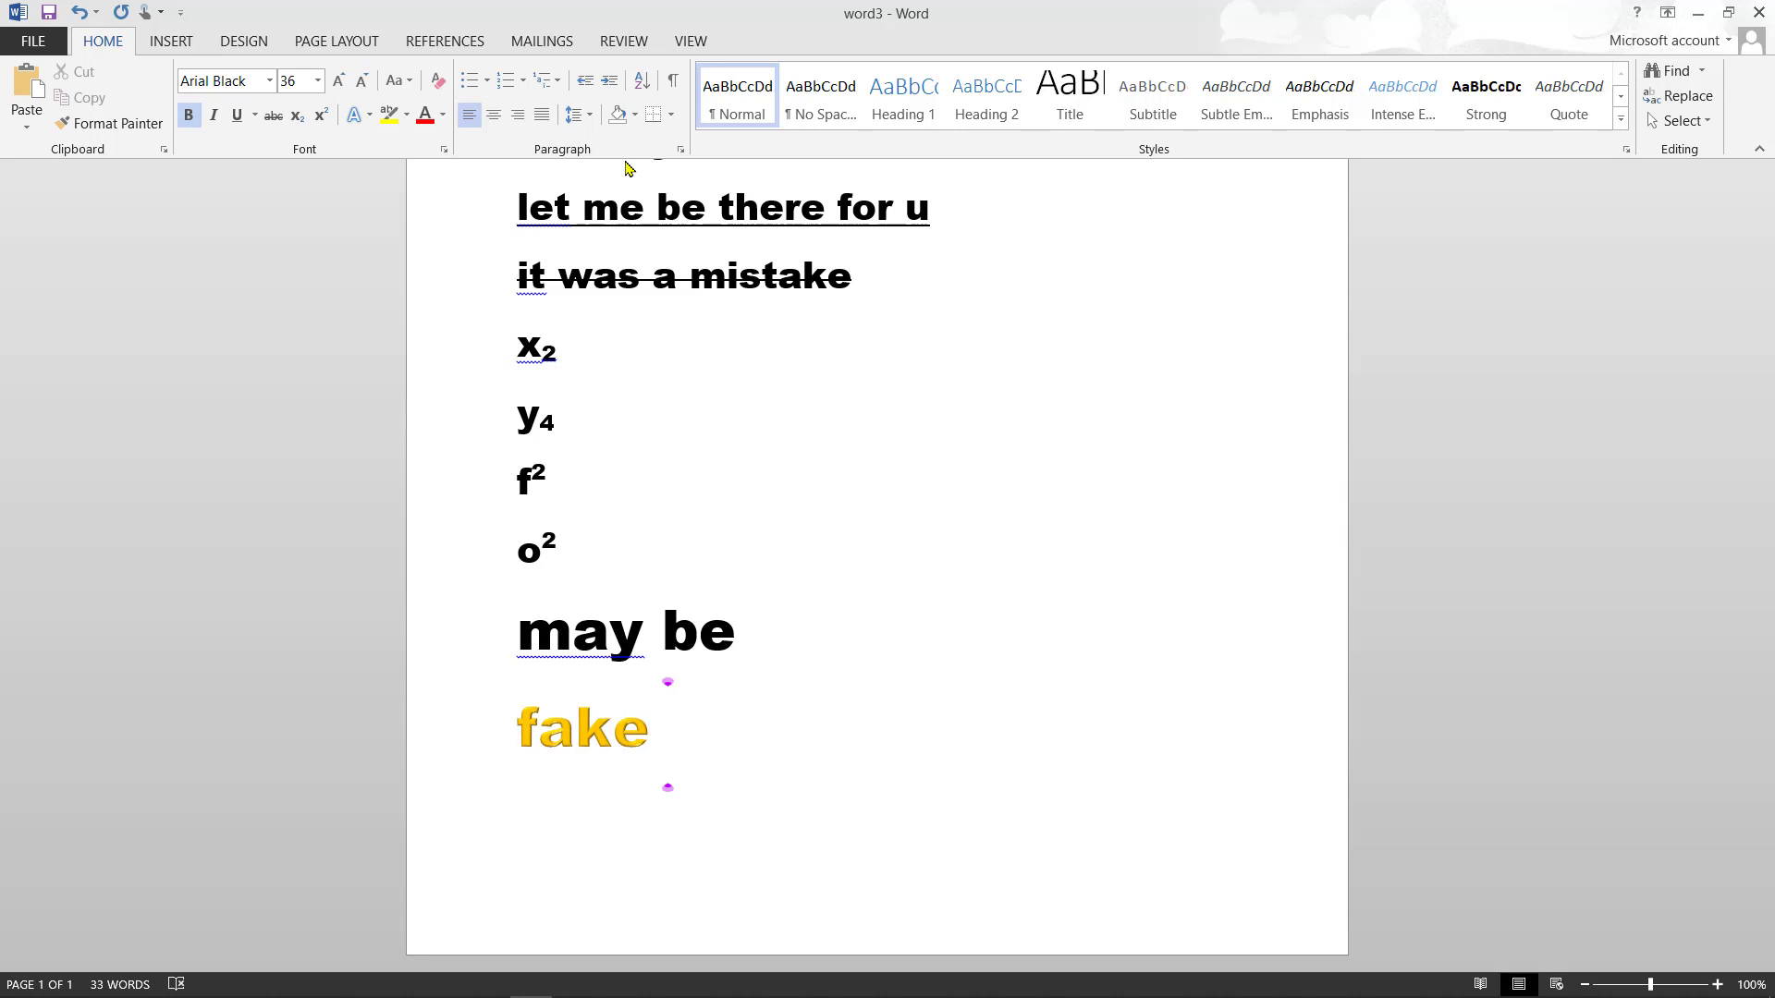
# - Insert a page break, type 'bold' at the top of page 2, and start a new line
pyautogui.hotkey('ctrl', 'Return')
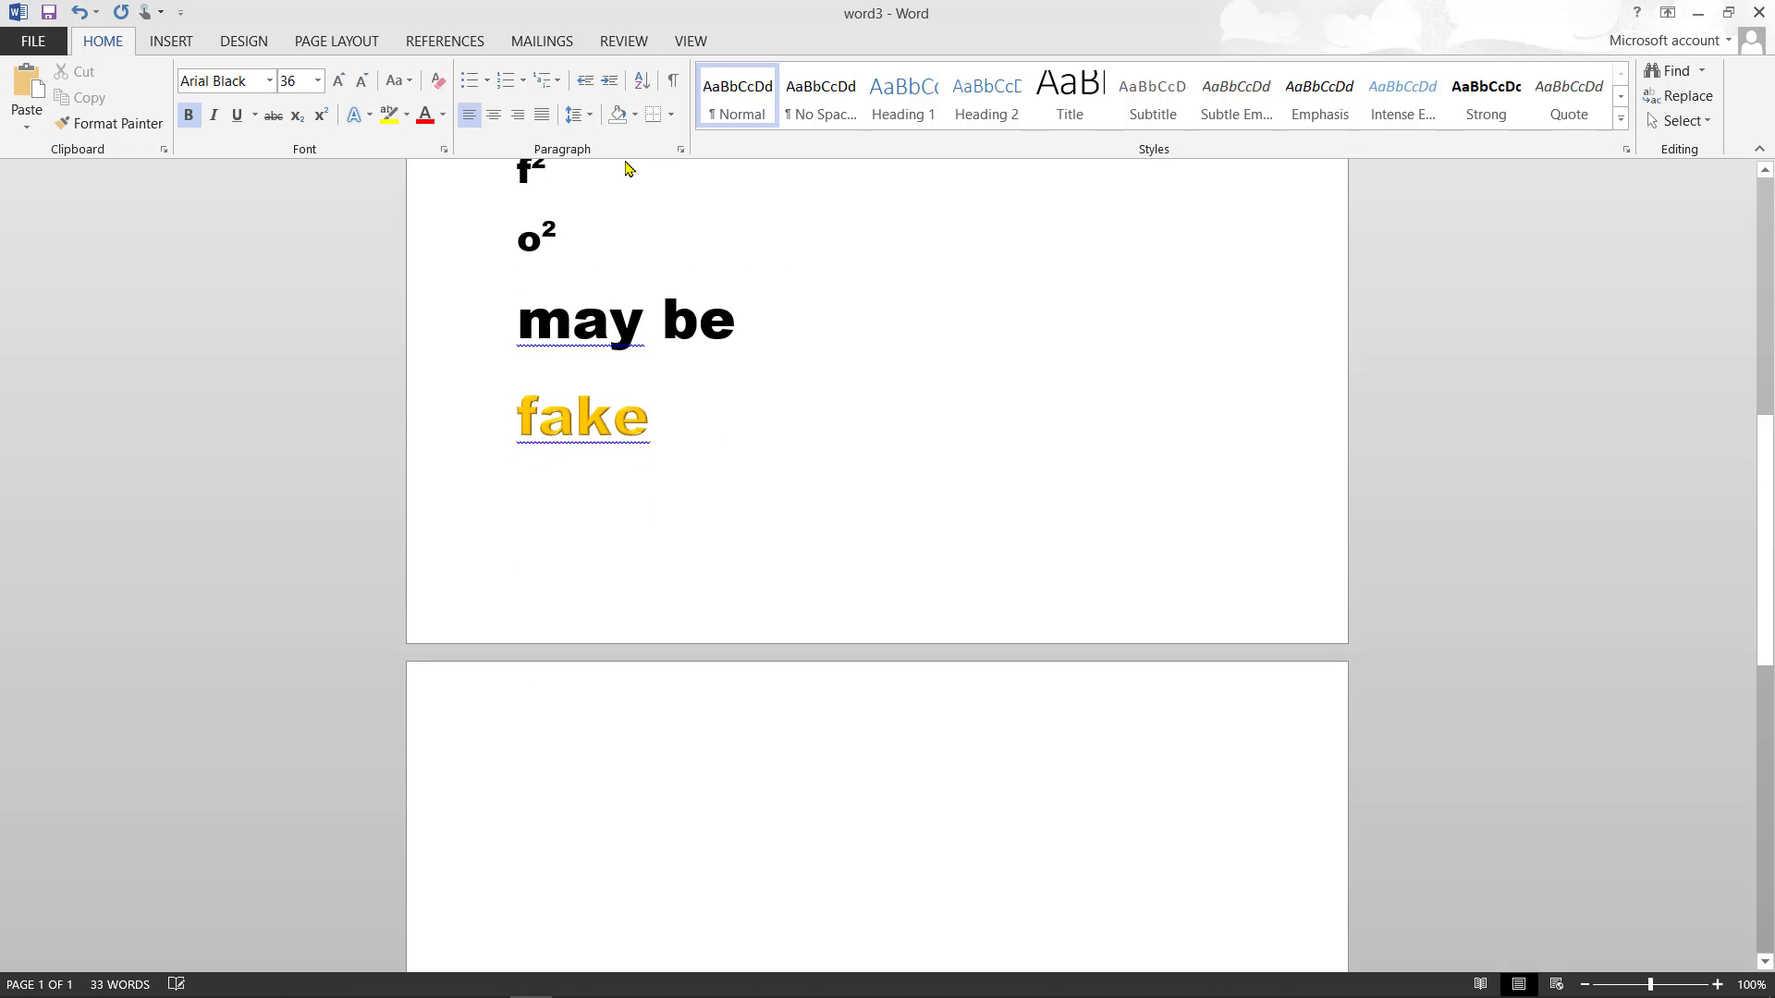
pyautogui.write('bil')
pyautogui.press('BackSpace')
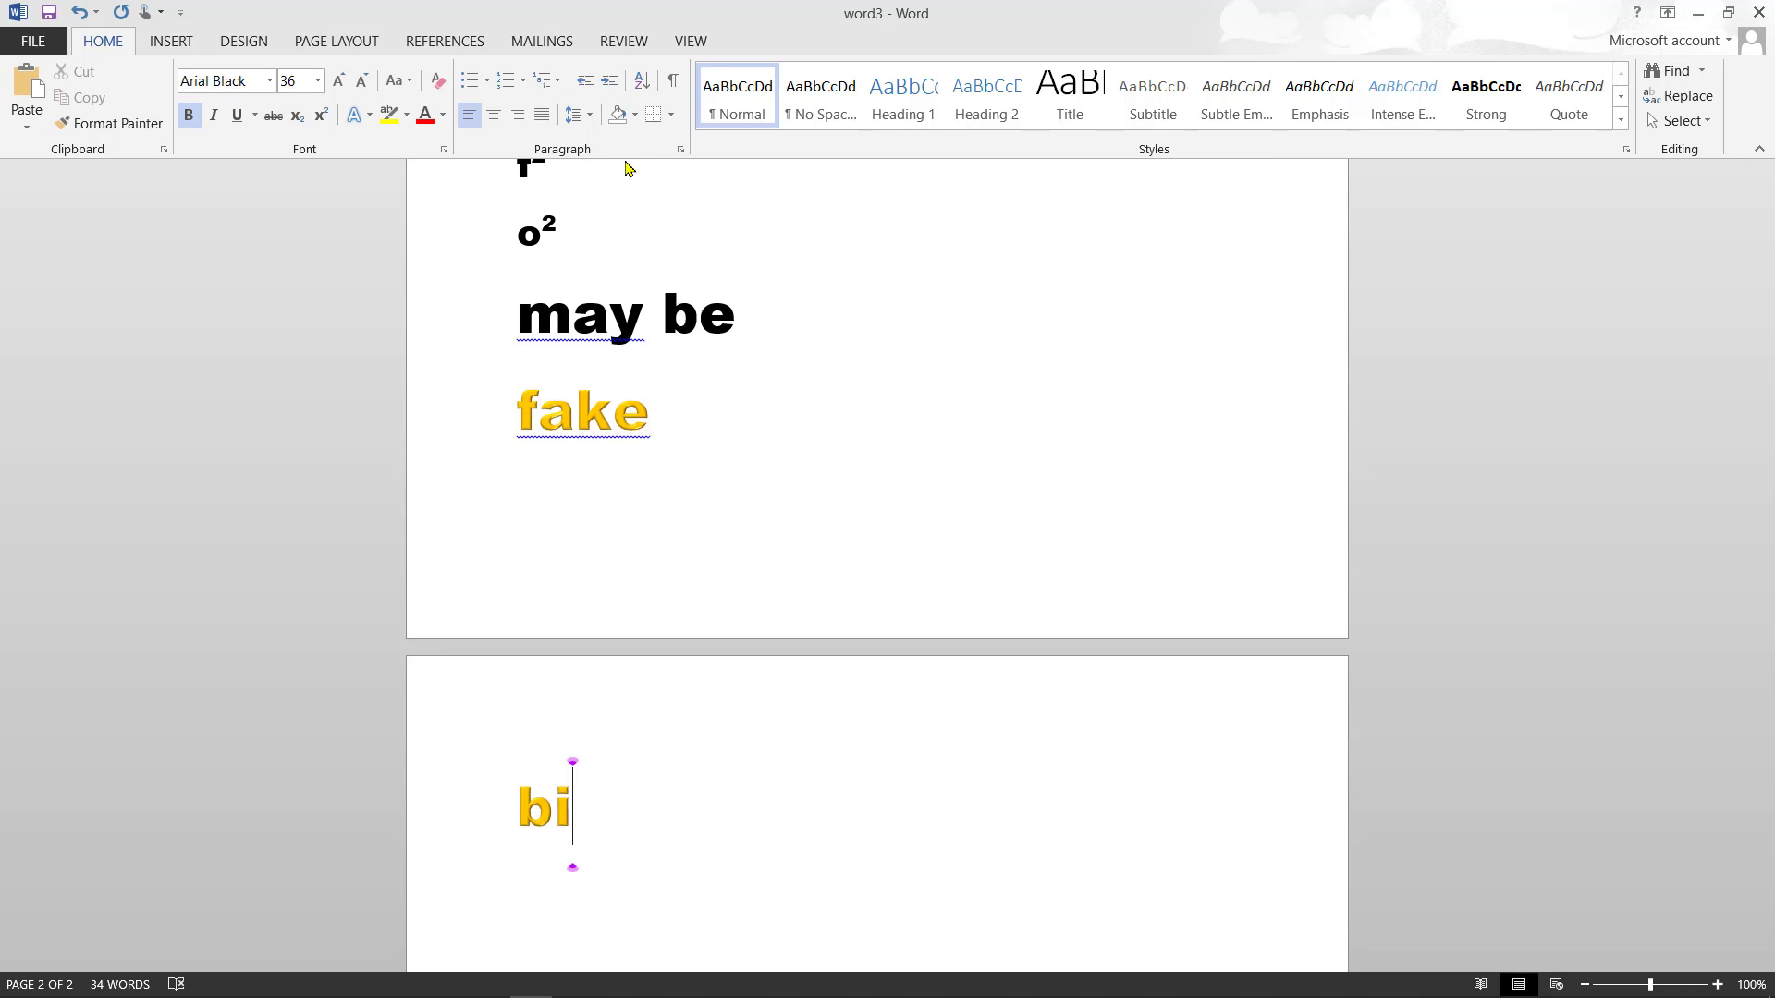
pyautogui.press('BackSpace')
pyautogui.write('old')
pyautogui.press('Return')
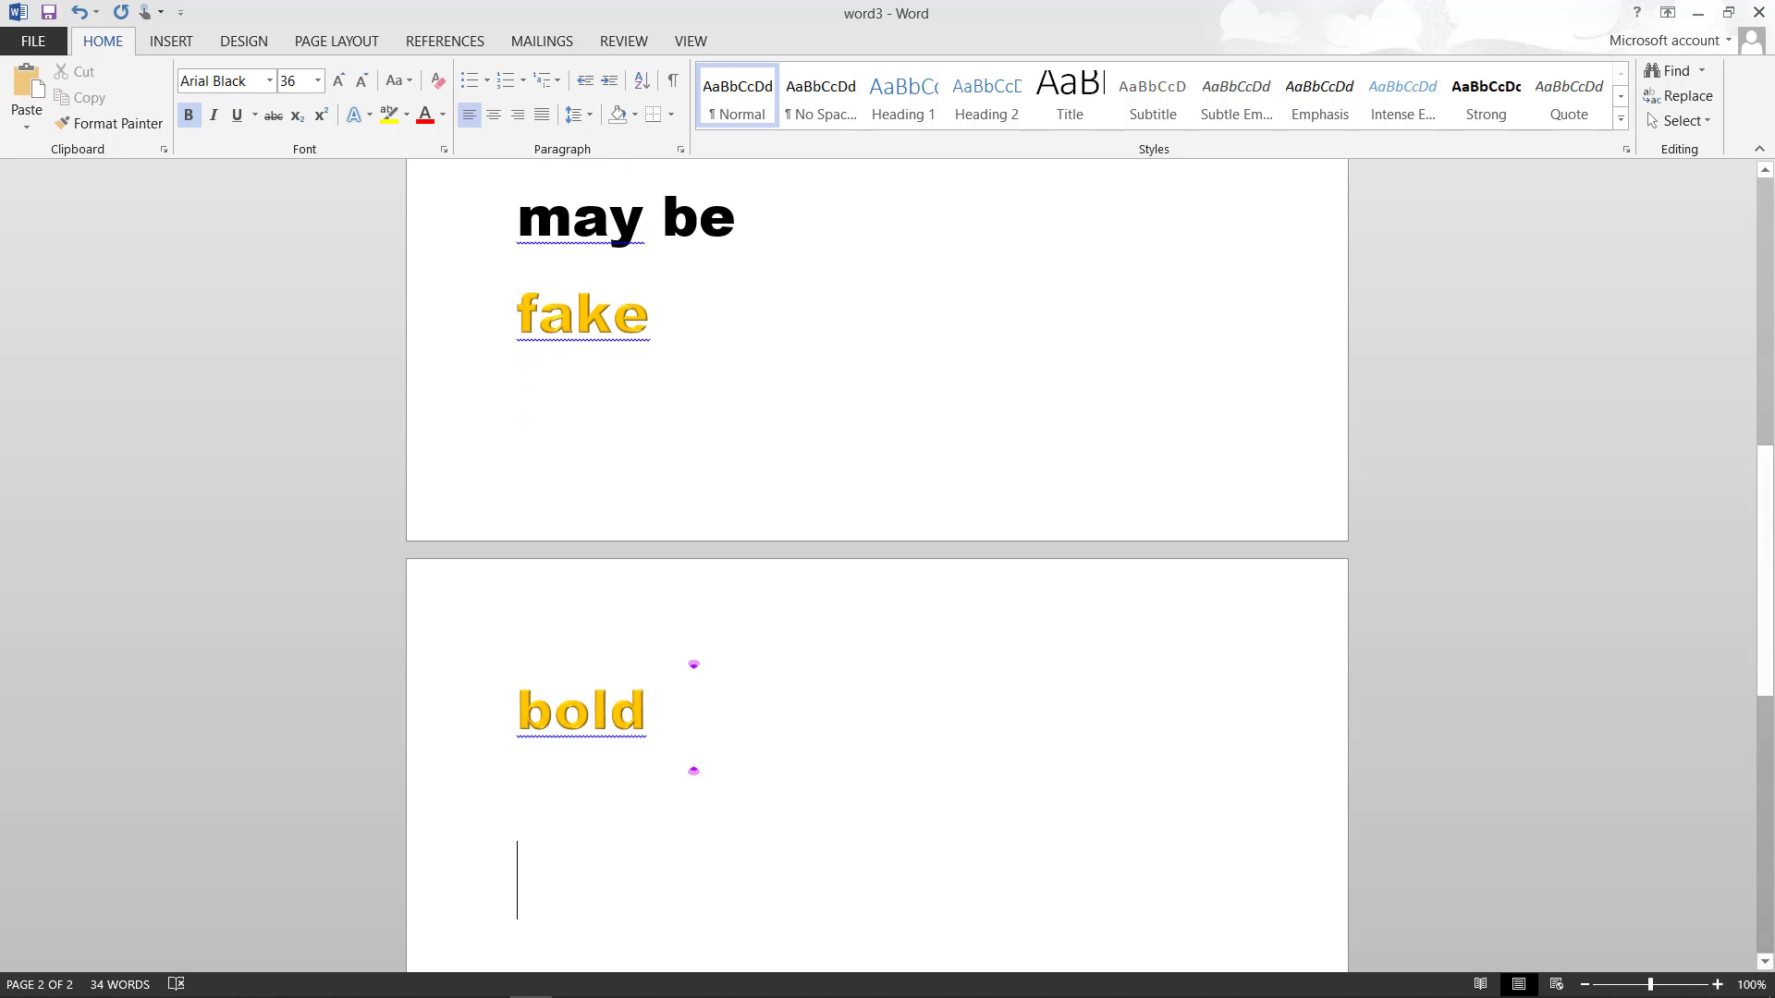
# - Switch to an outlined text effect and type 'tuyy' and 'fyuyi' on two lines
pyautogui.click(369, 116)
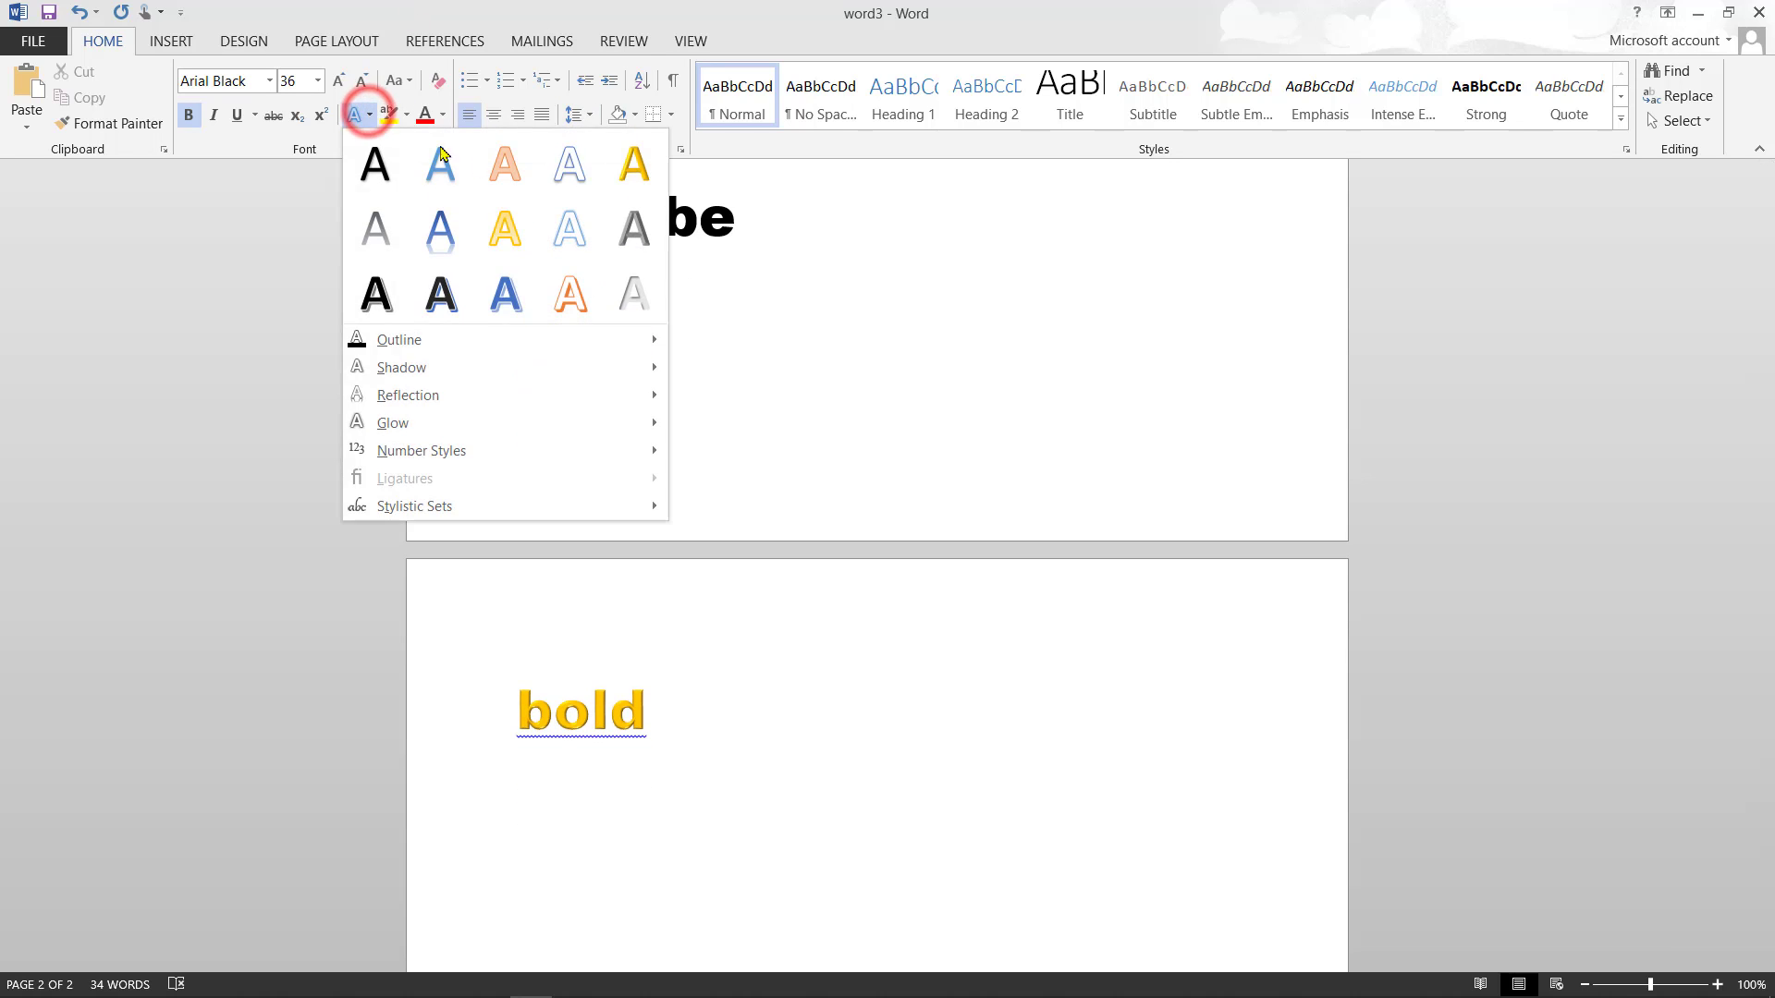
pyautogui.click(569, 172)
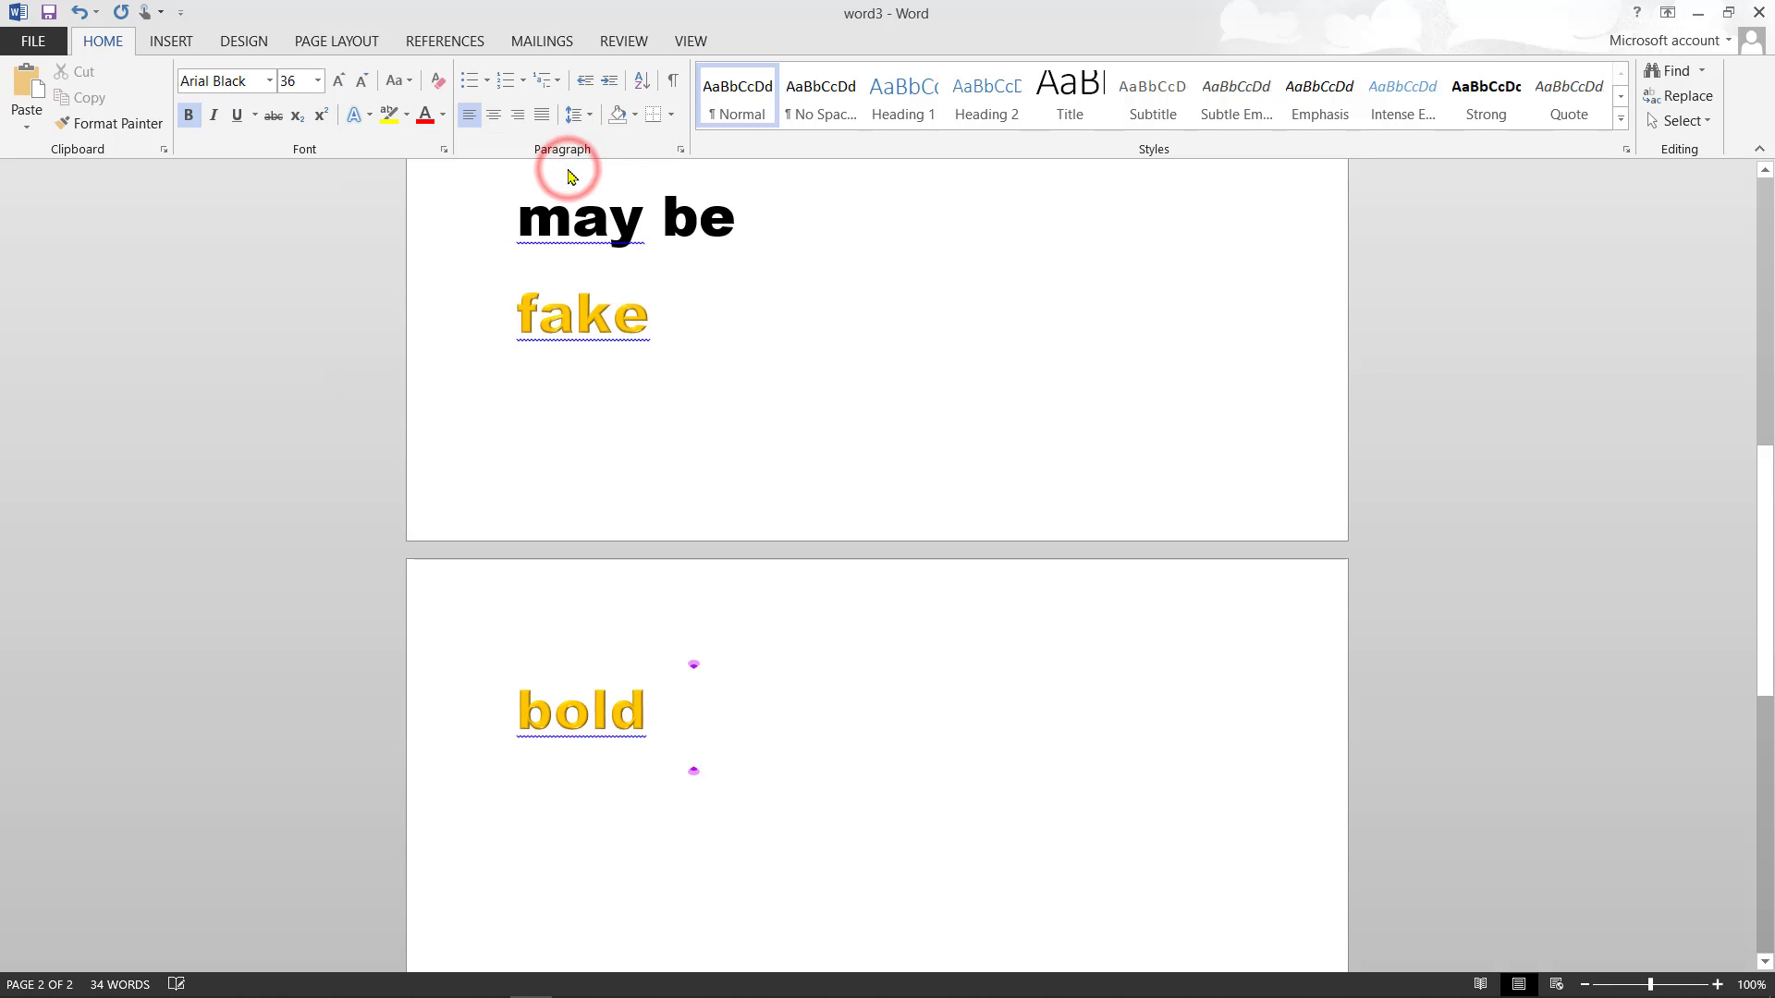
pyautogui.write('tu')
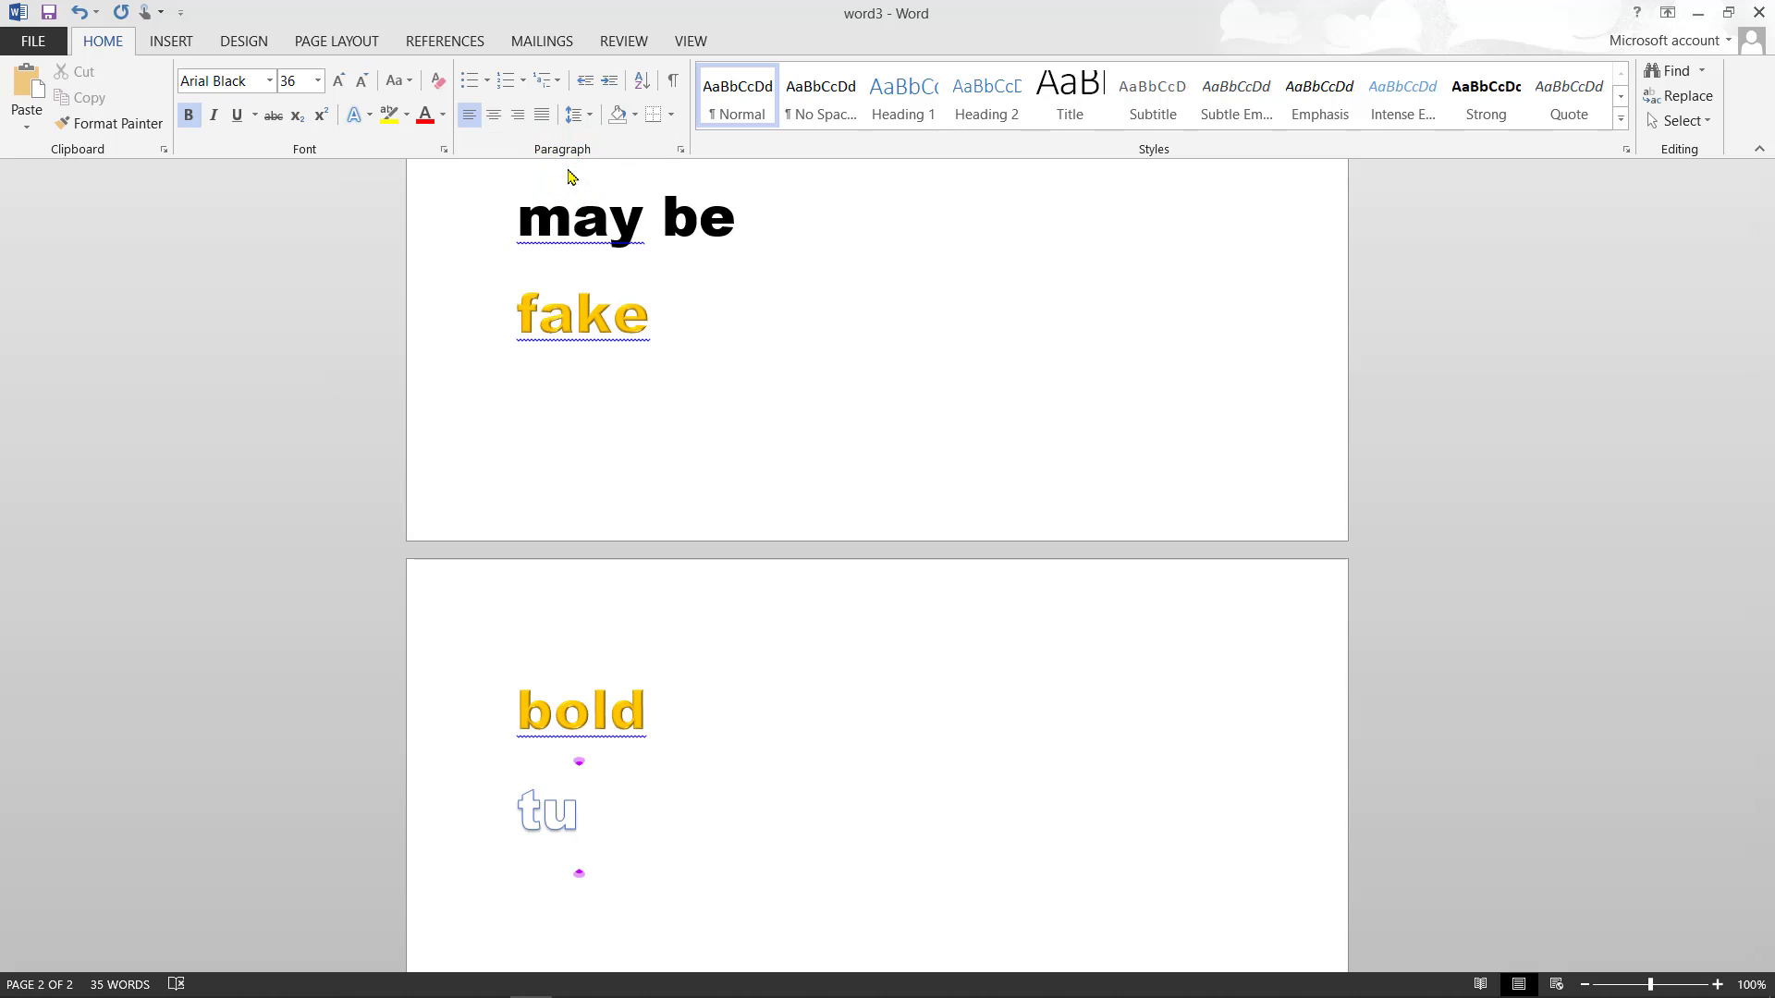
pyautogui.write('yy')
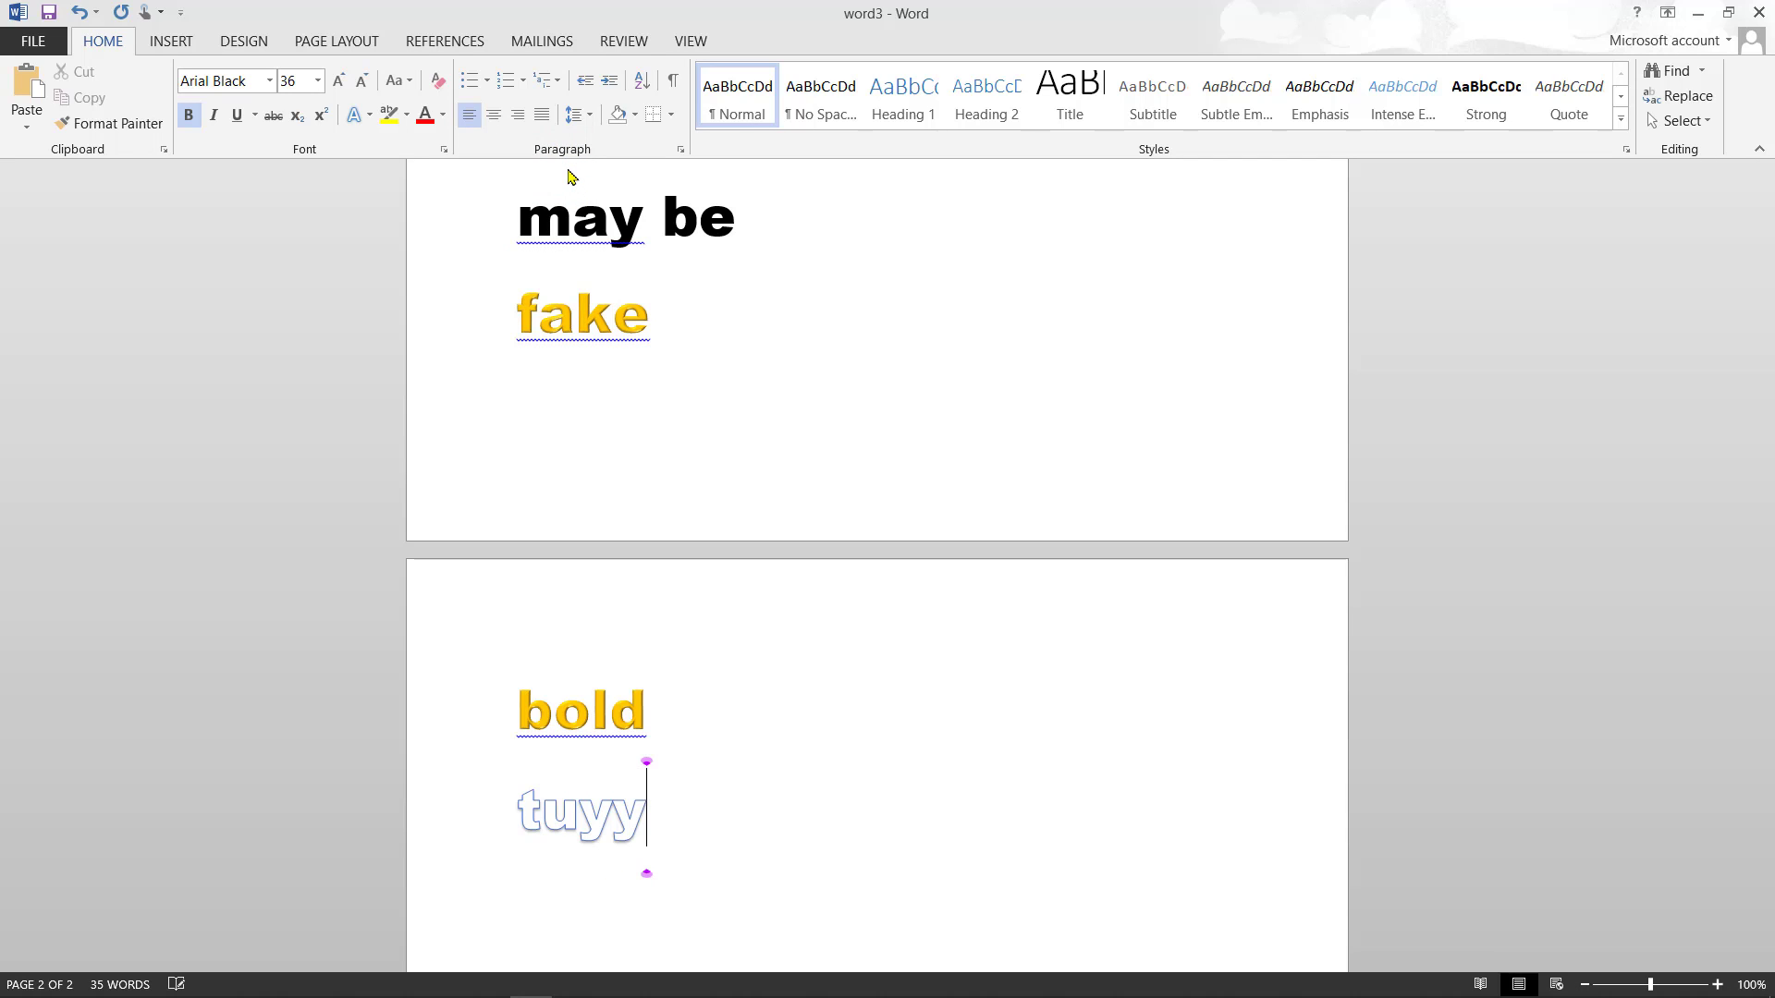
pyautogui.press('Return')
pyautogui.write('fyuyi')
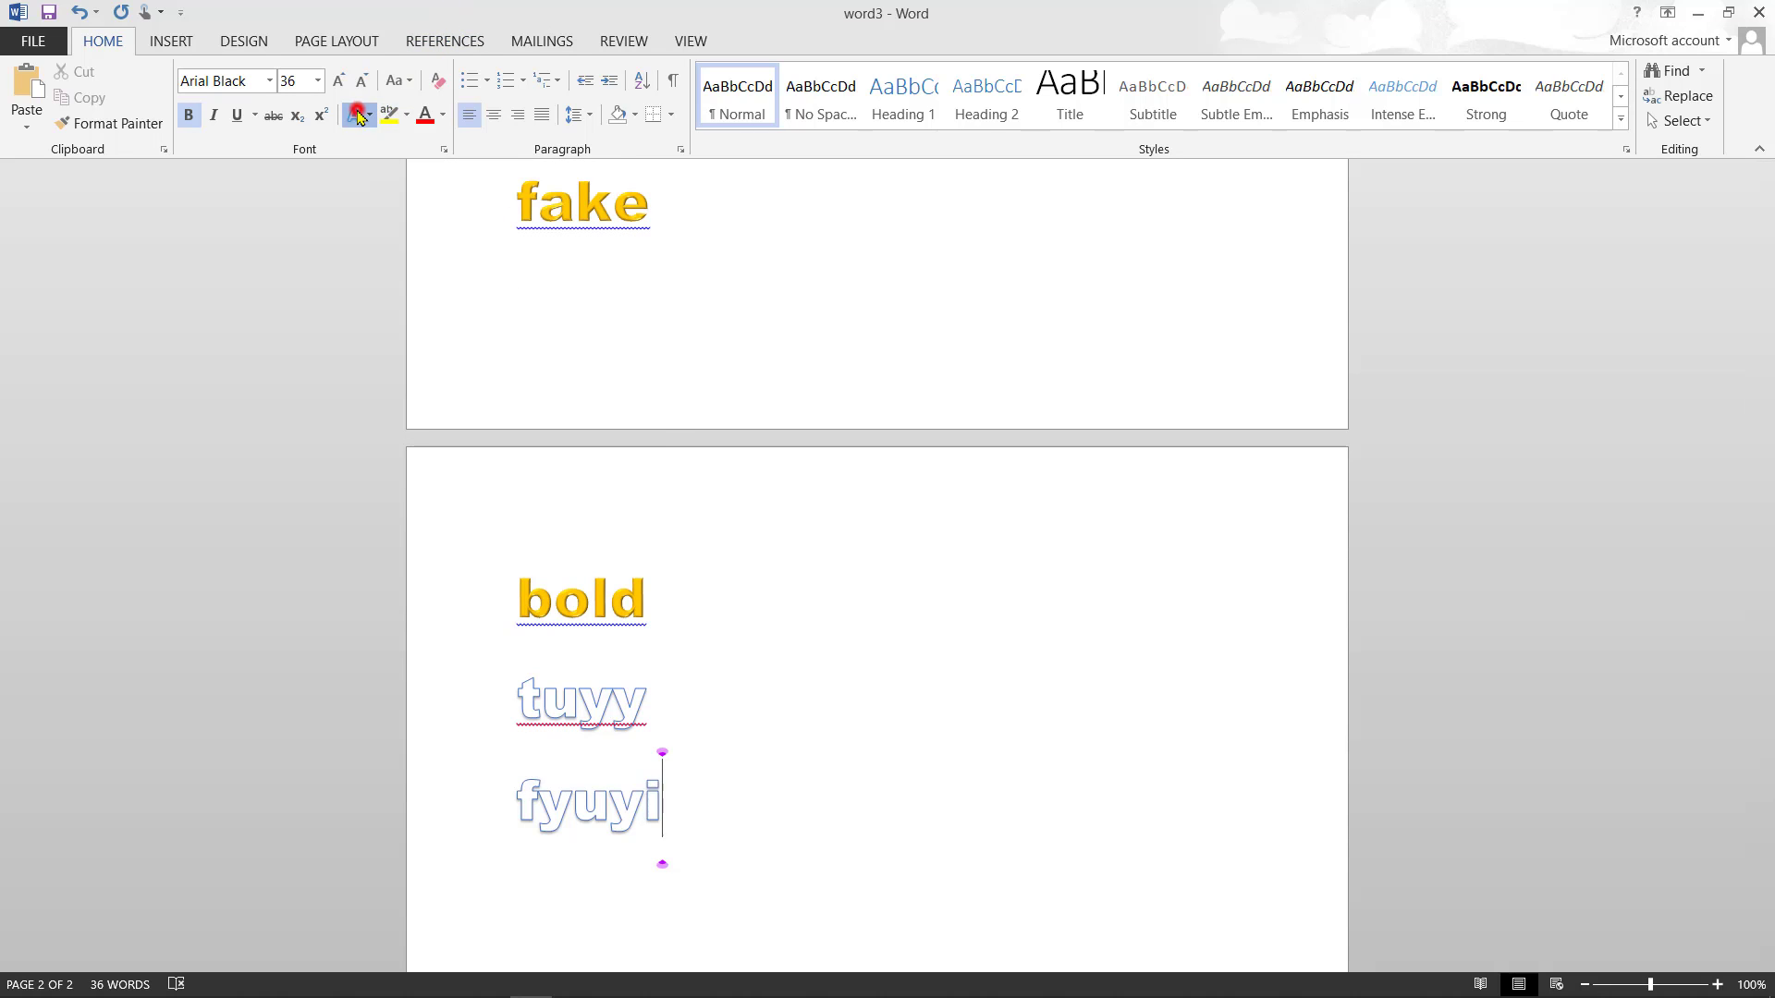
# - Switch back to the plain black text effect and type 'utyui' and 'j' on new lines
pyautogui.click(371, 116)
pyautogui.click(390, 173)
pyautogui.press('Return')
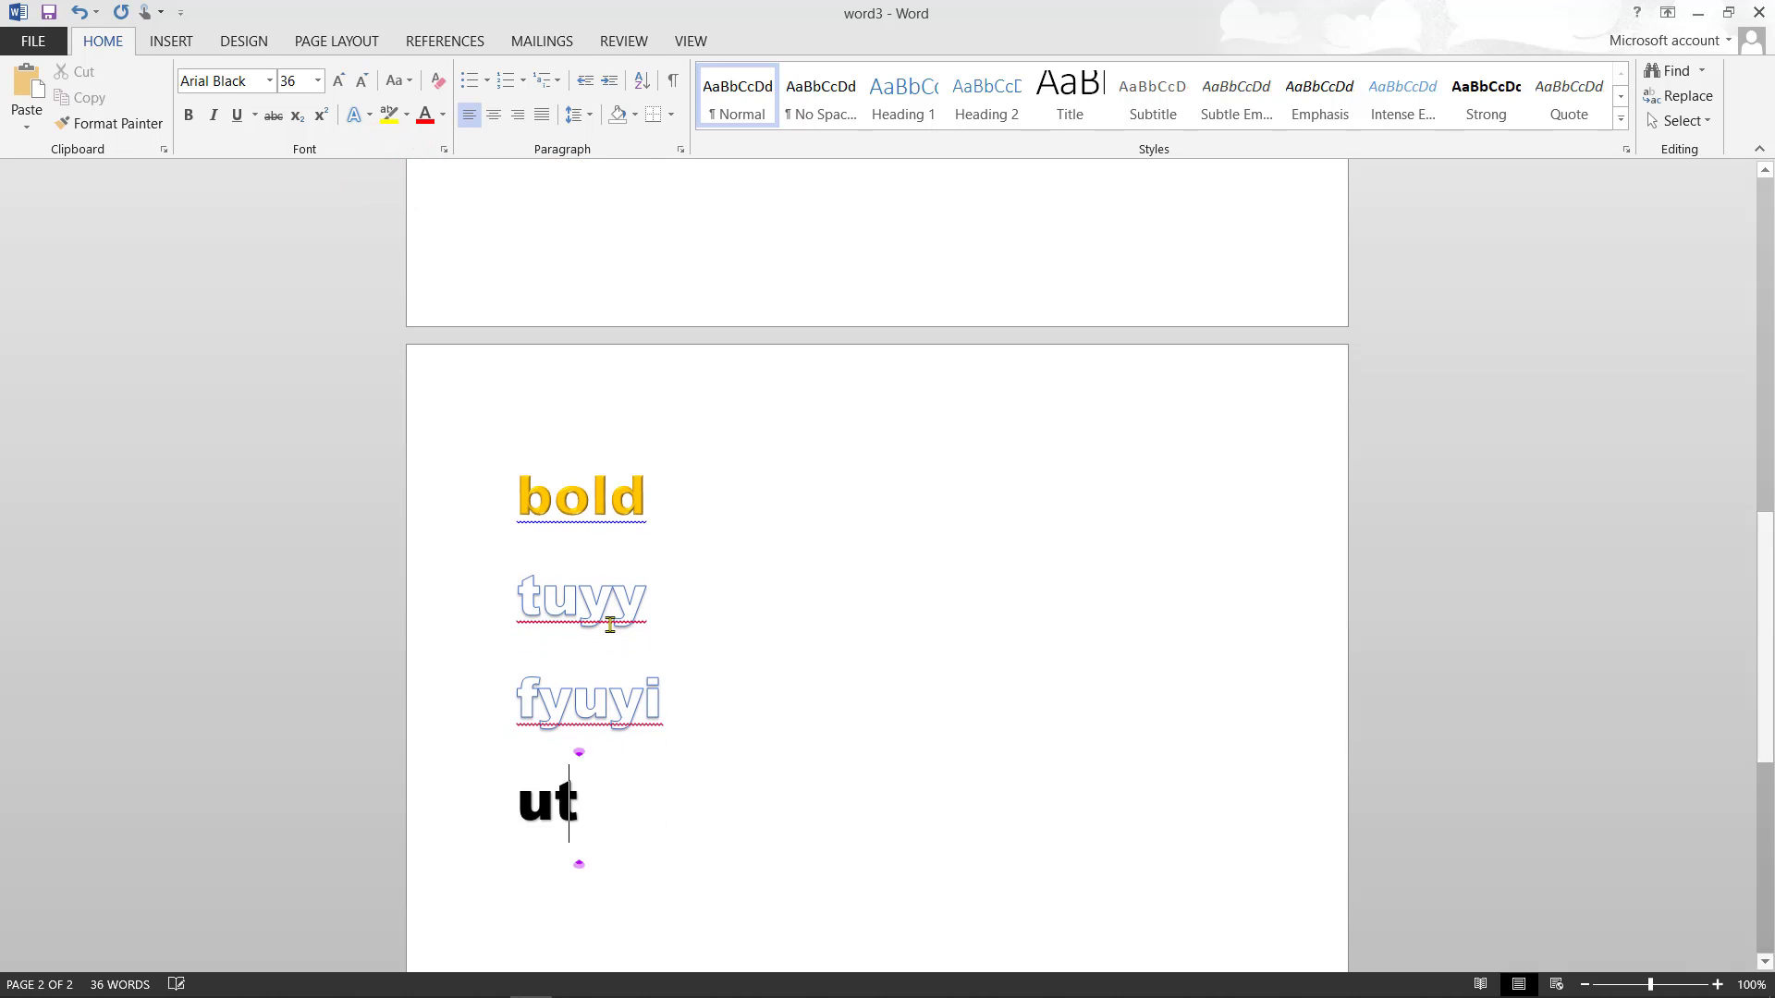
pyautogui.write('utyui')
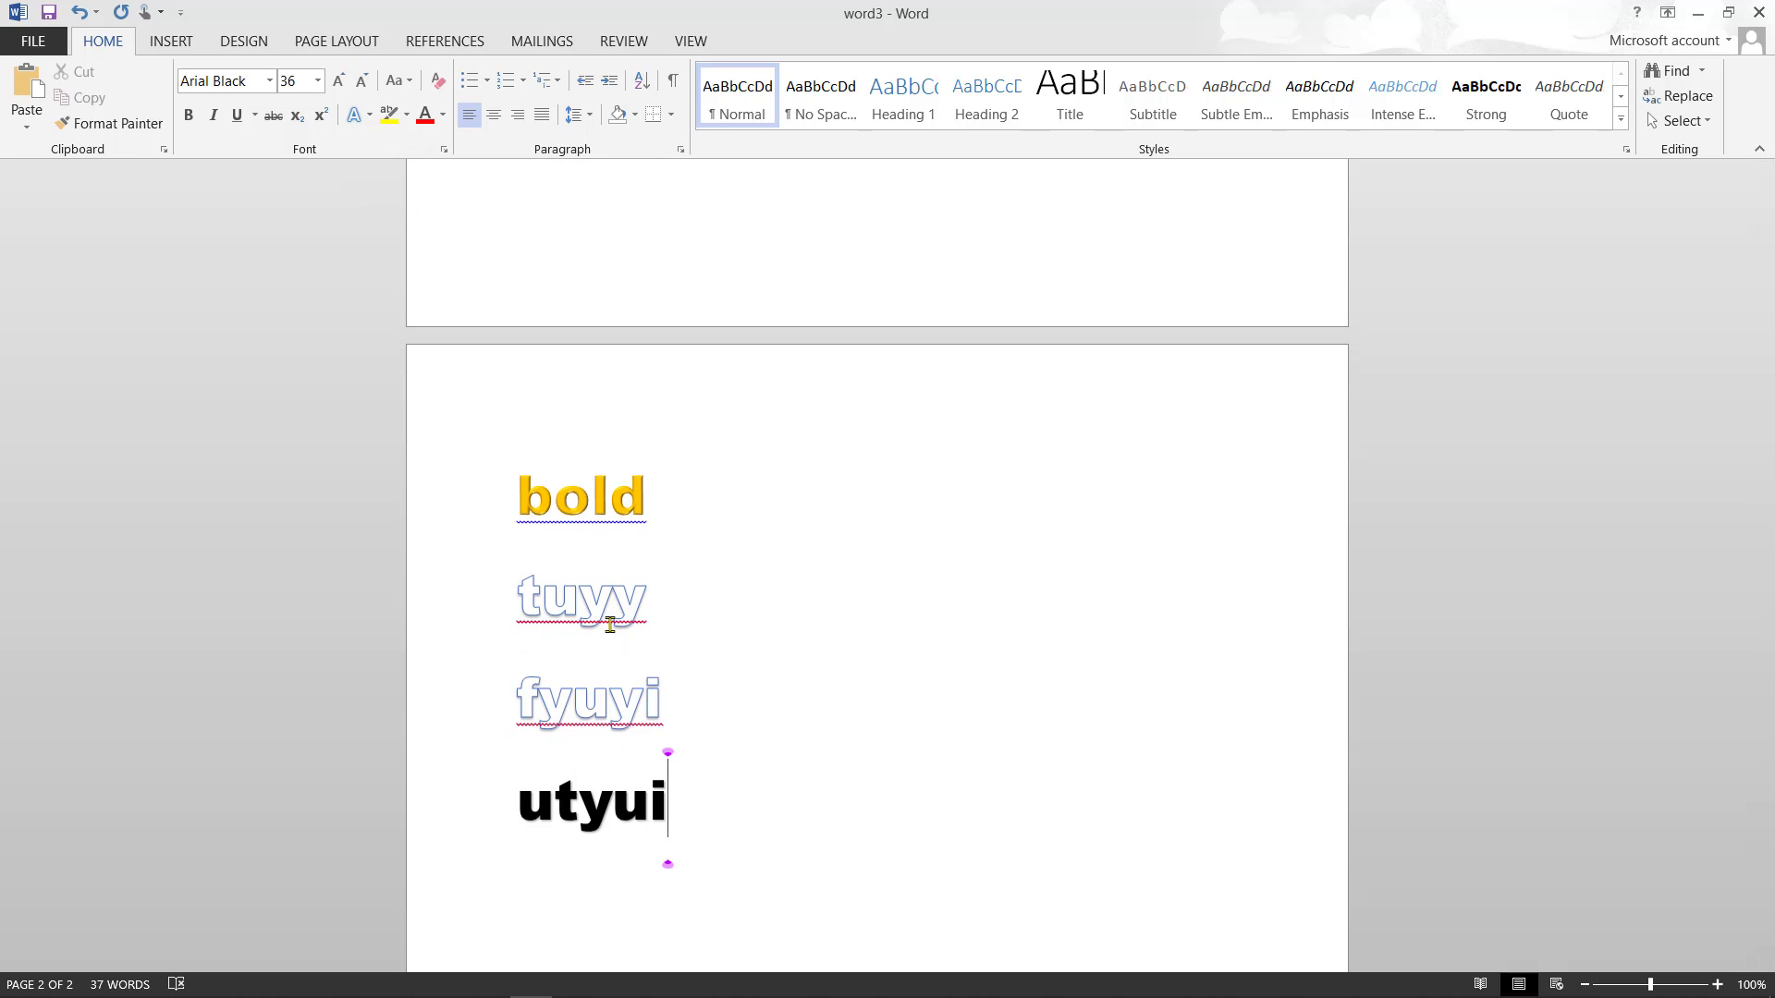
pyautogui.press('Return')
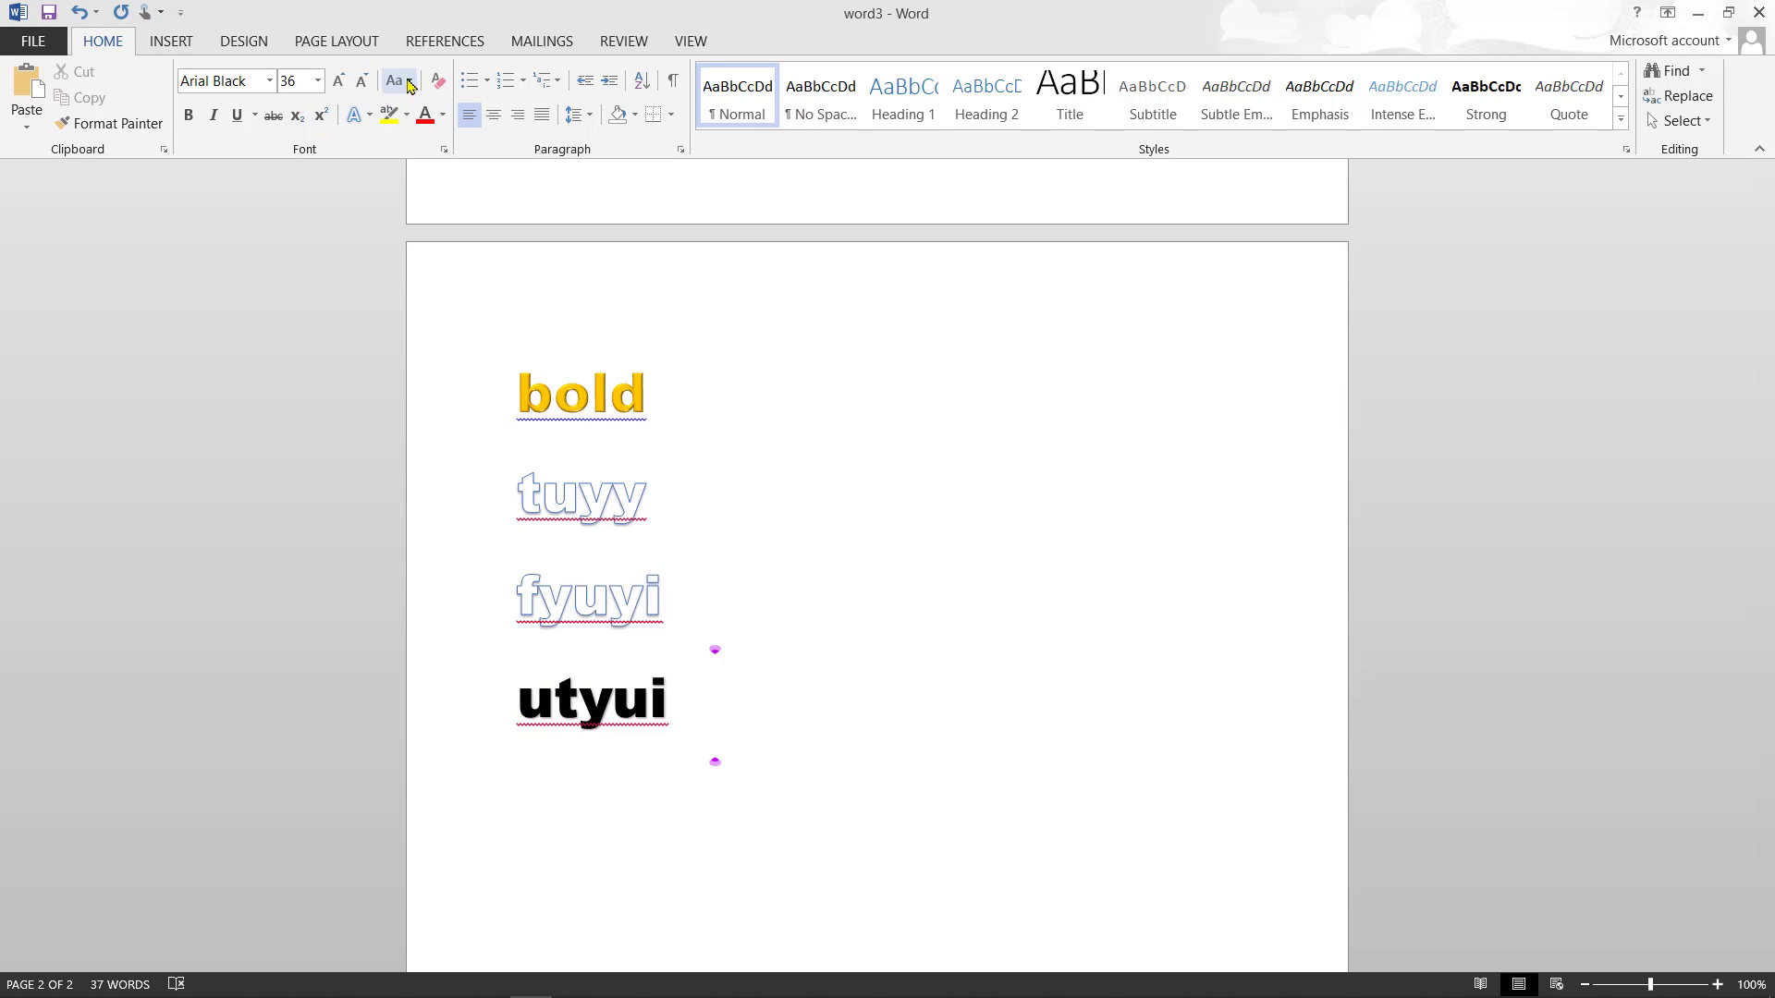
pyautogui.write('j')
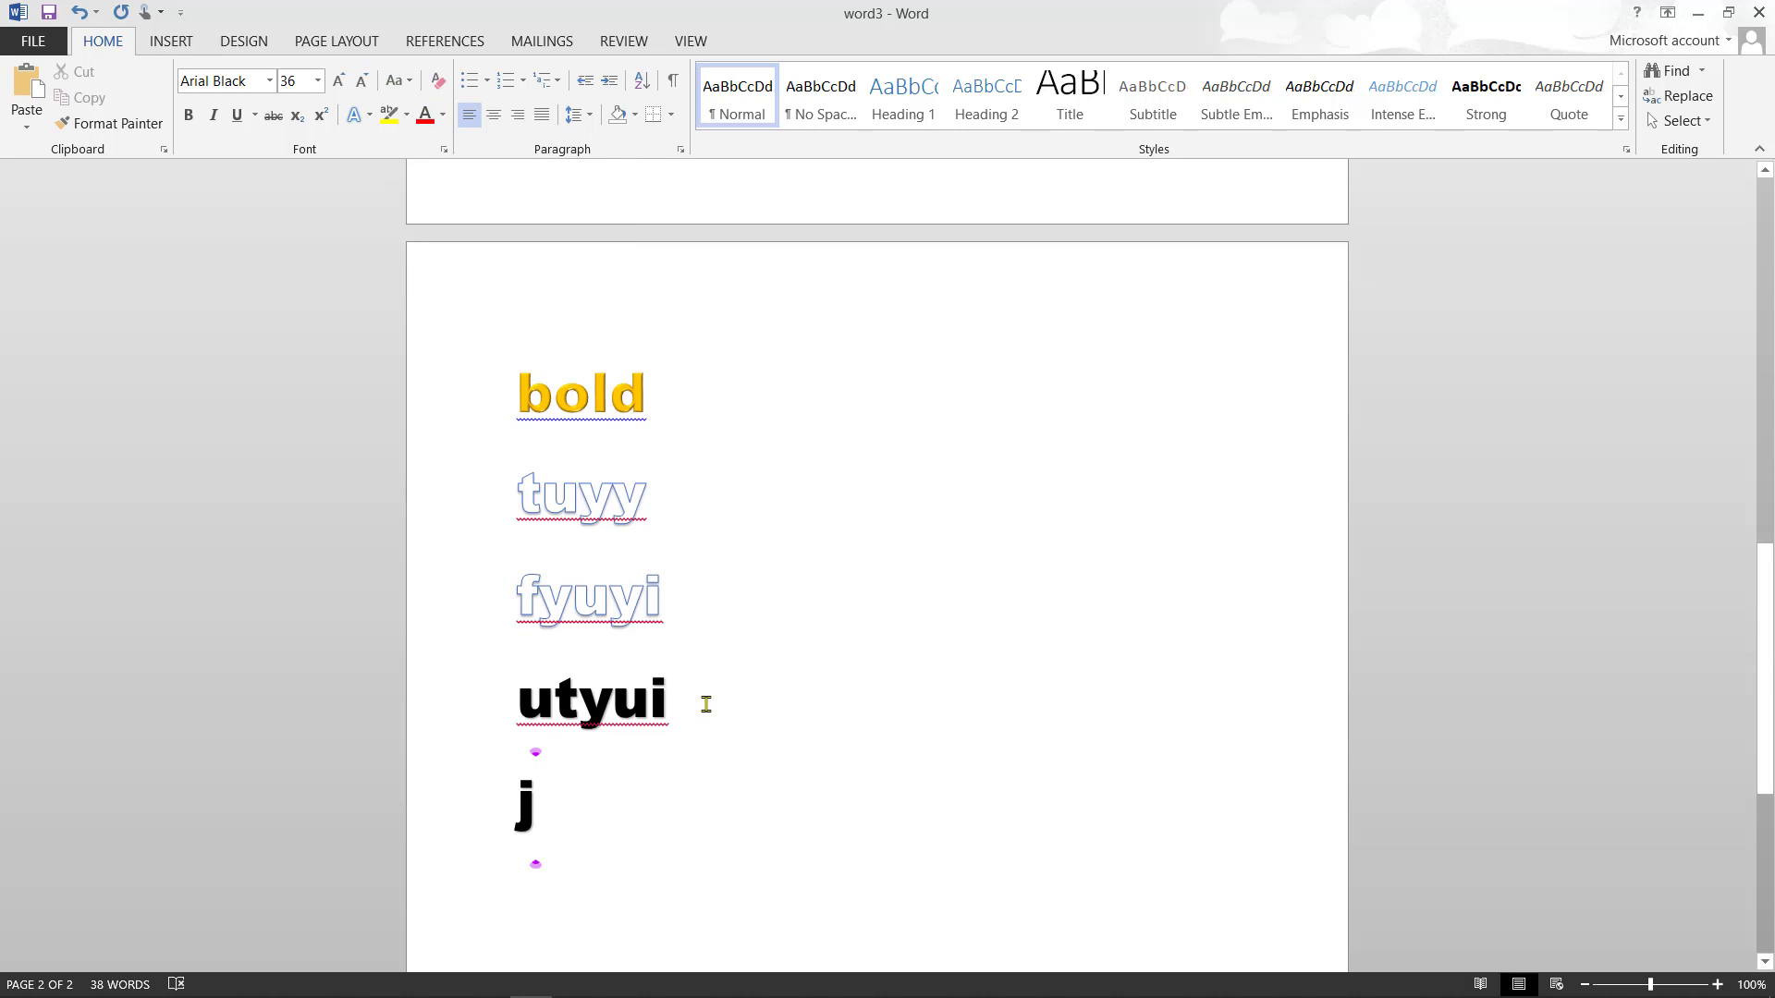
# - Complete the word 'jruiu' and type 'etrtuyui' on the next line
pyautogui.write('ruiu')
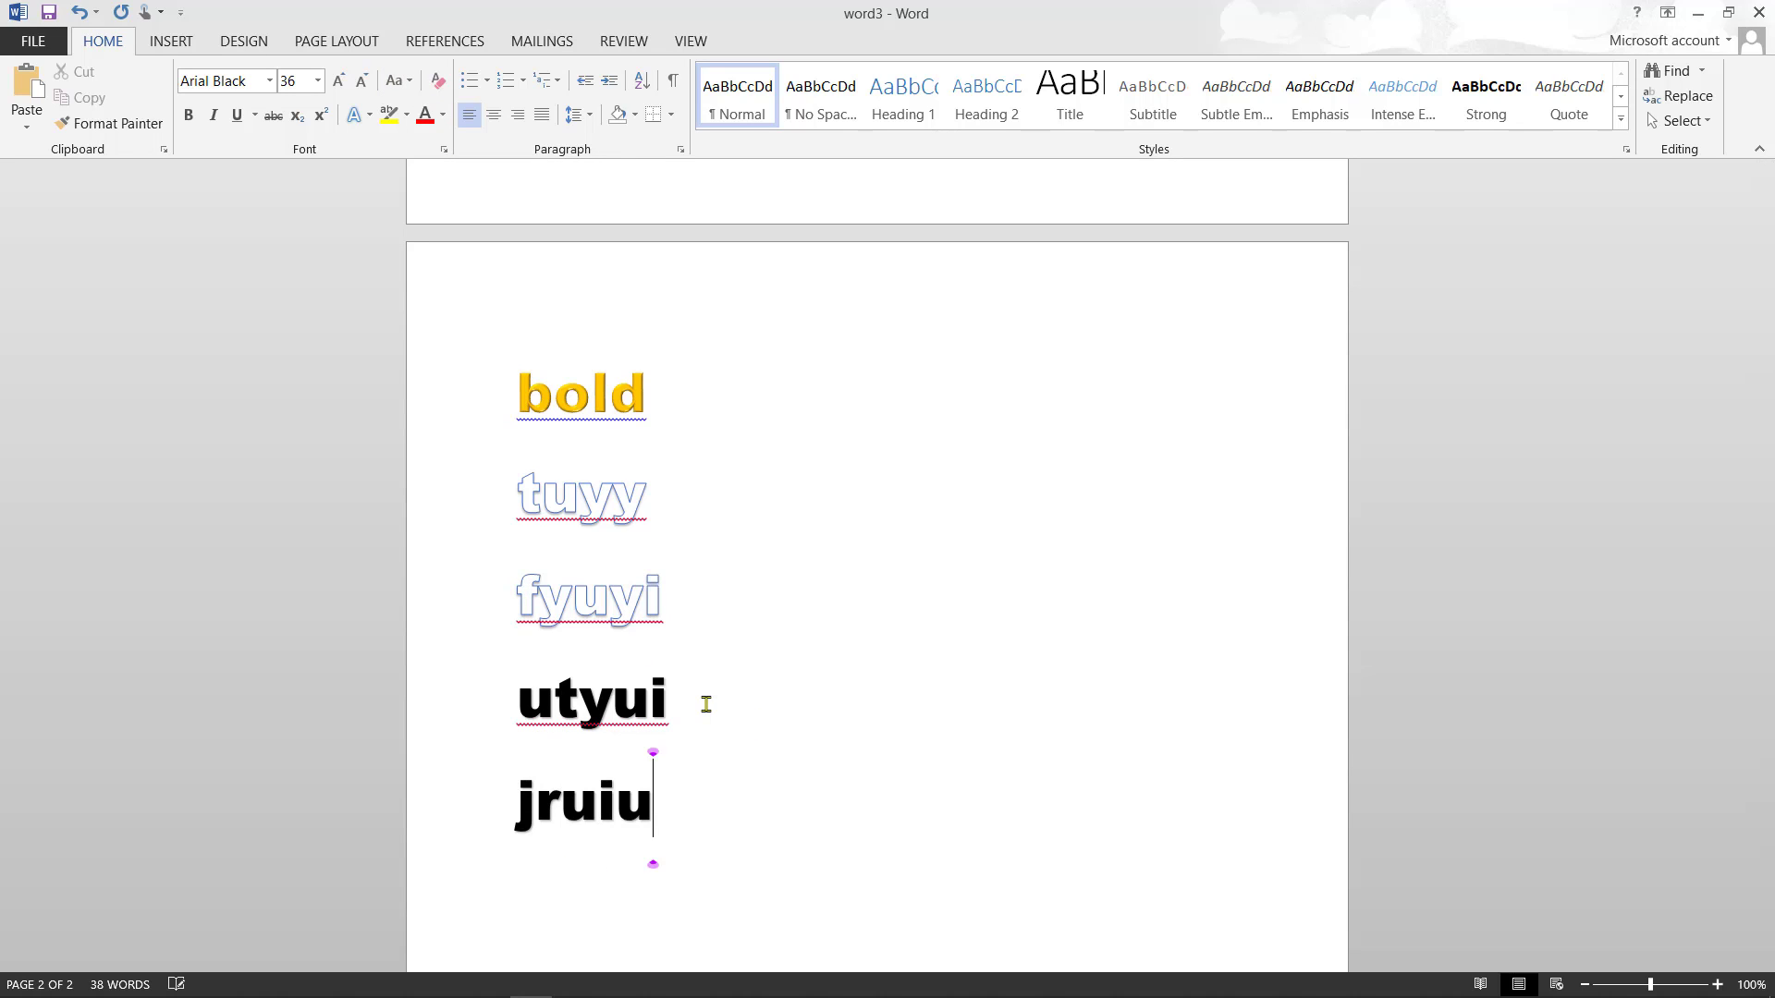
pyautogui.press('Return')
pyautogui.write('etrtuyui')
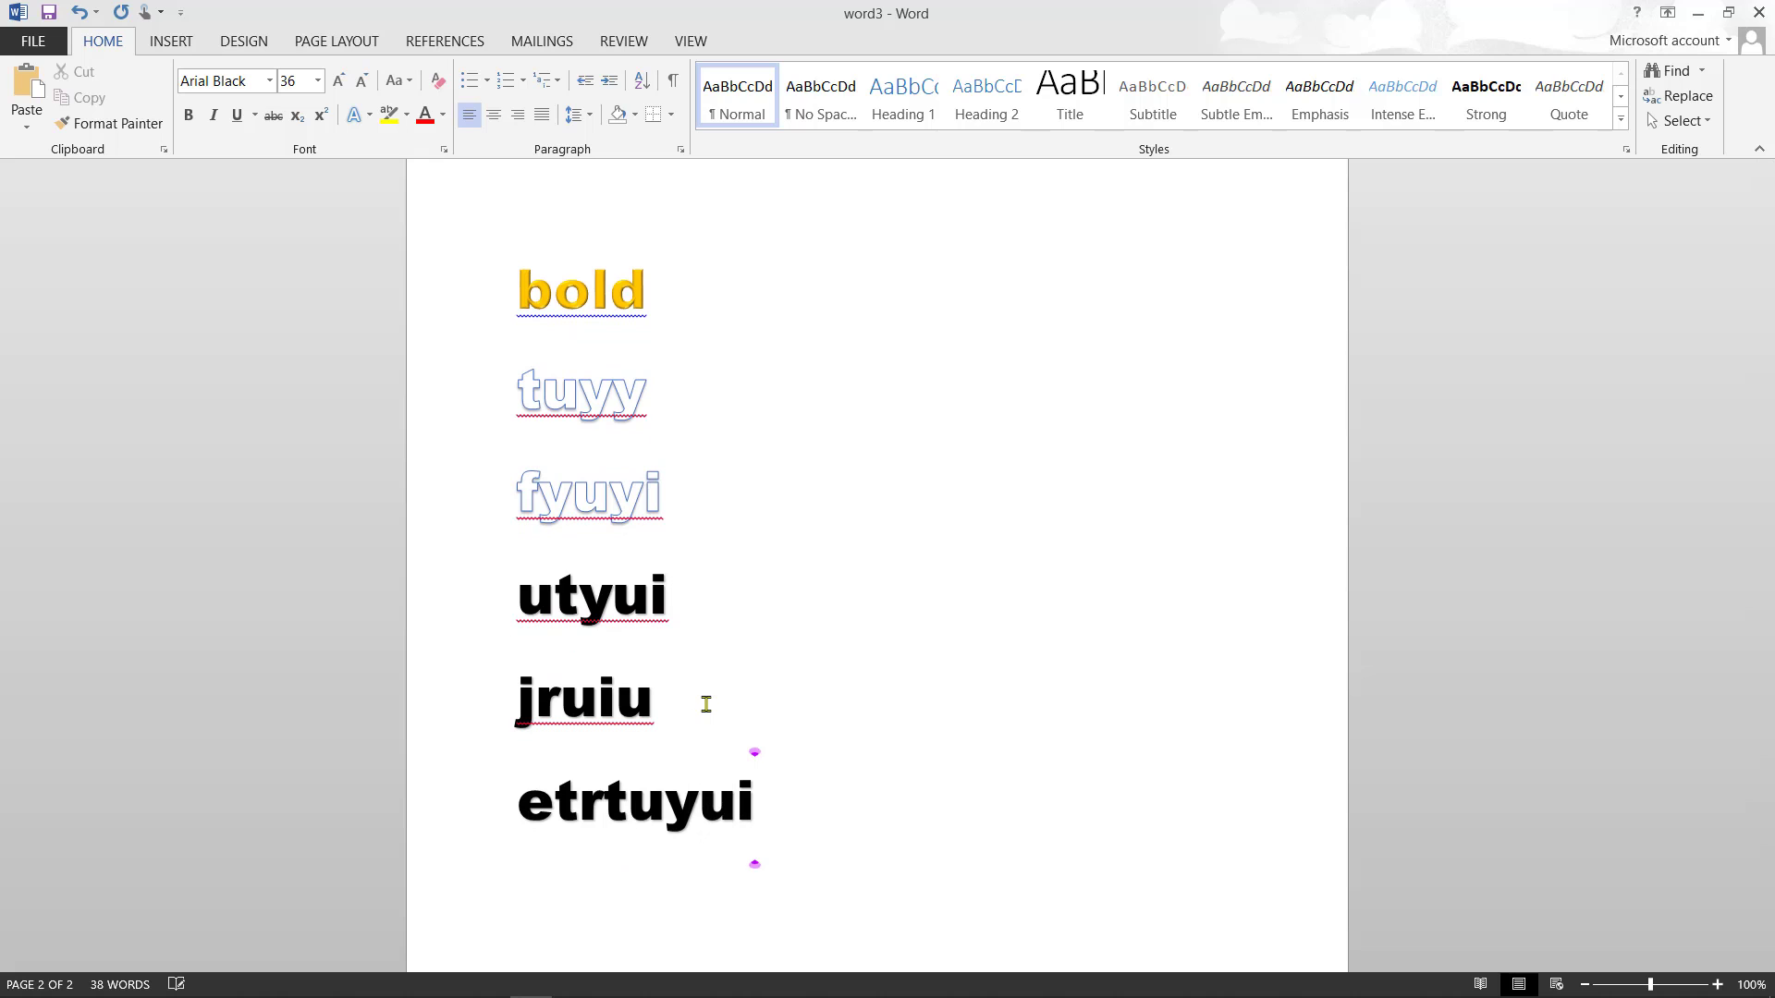
# - Convert both lines to UPPERCASE and add an empty line below ETRTUYUI
pyautogui.moveTo(782, 741); pyautogui.dragTo(485, 689)
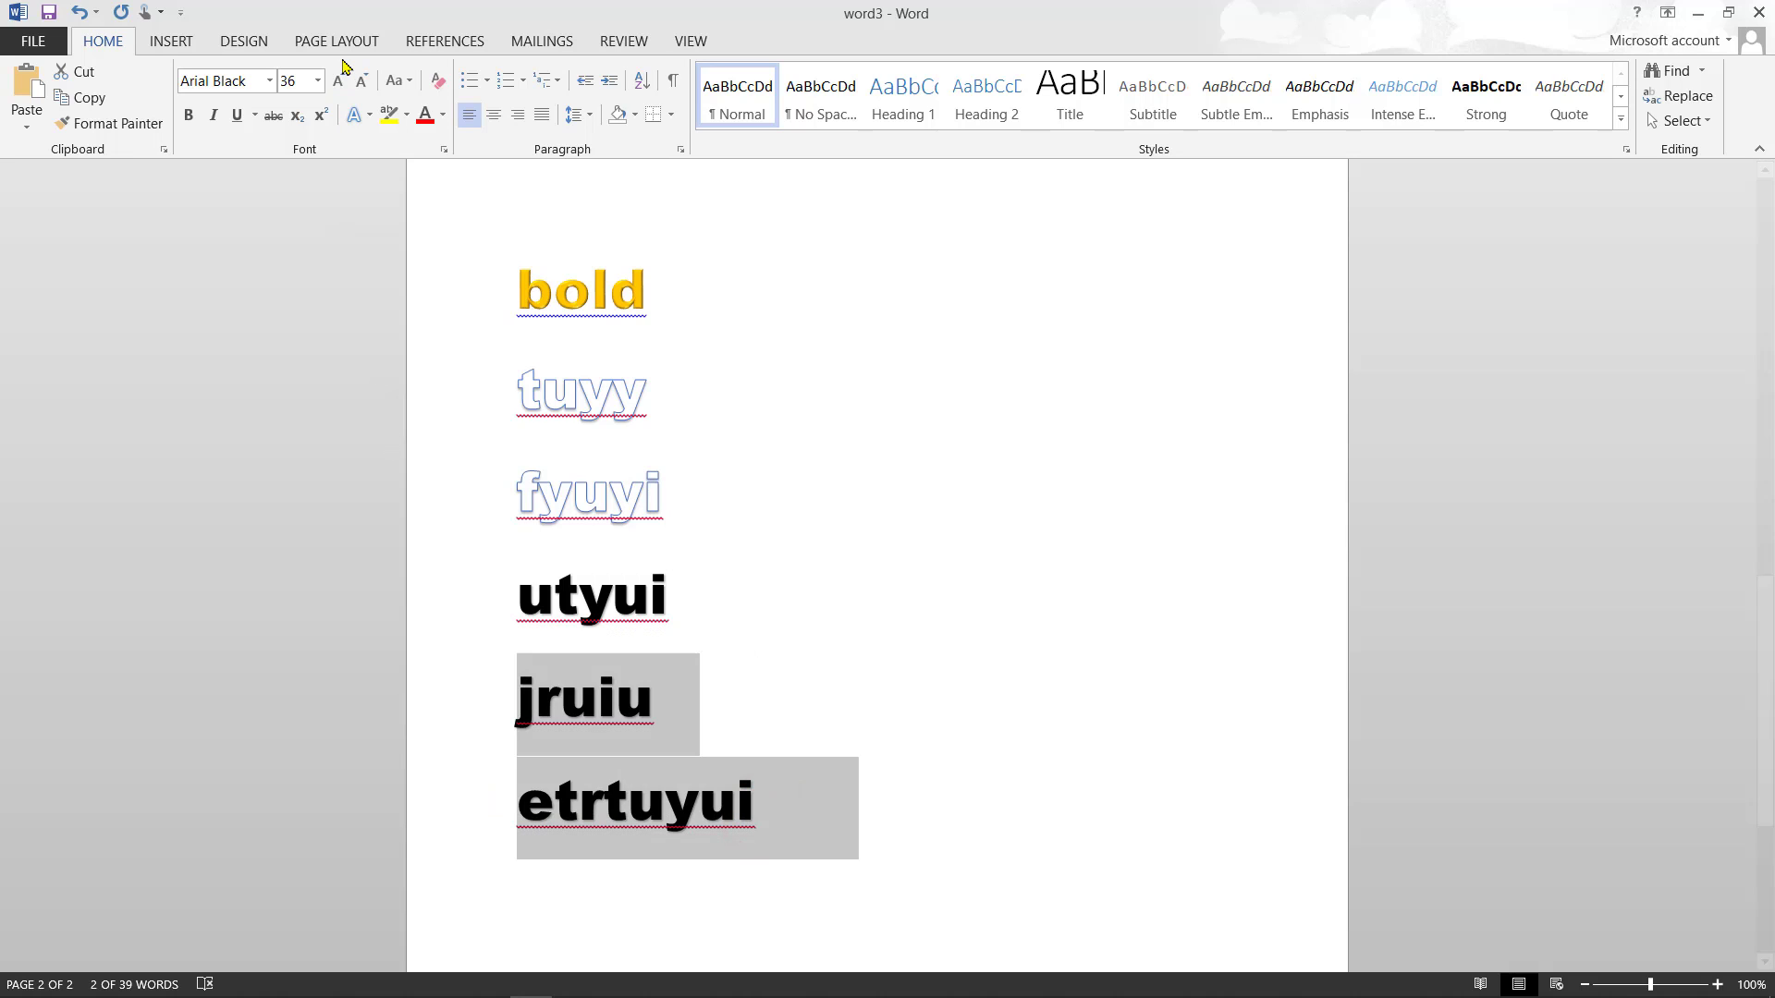
pyautogui.click(406, 81)
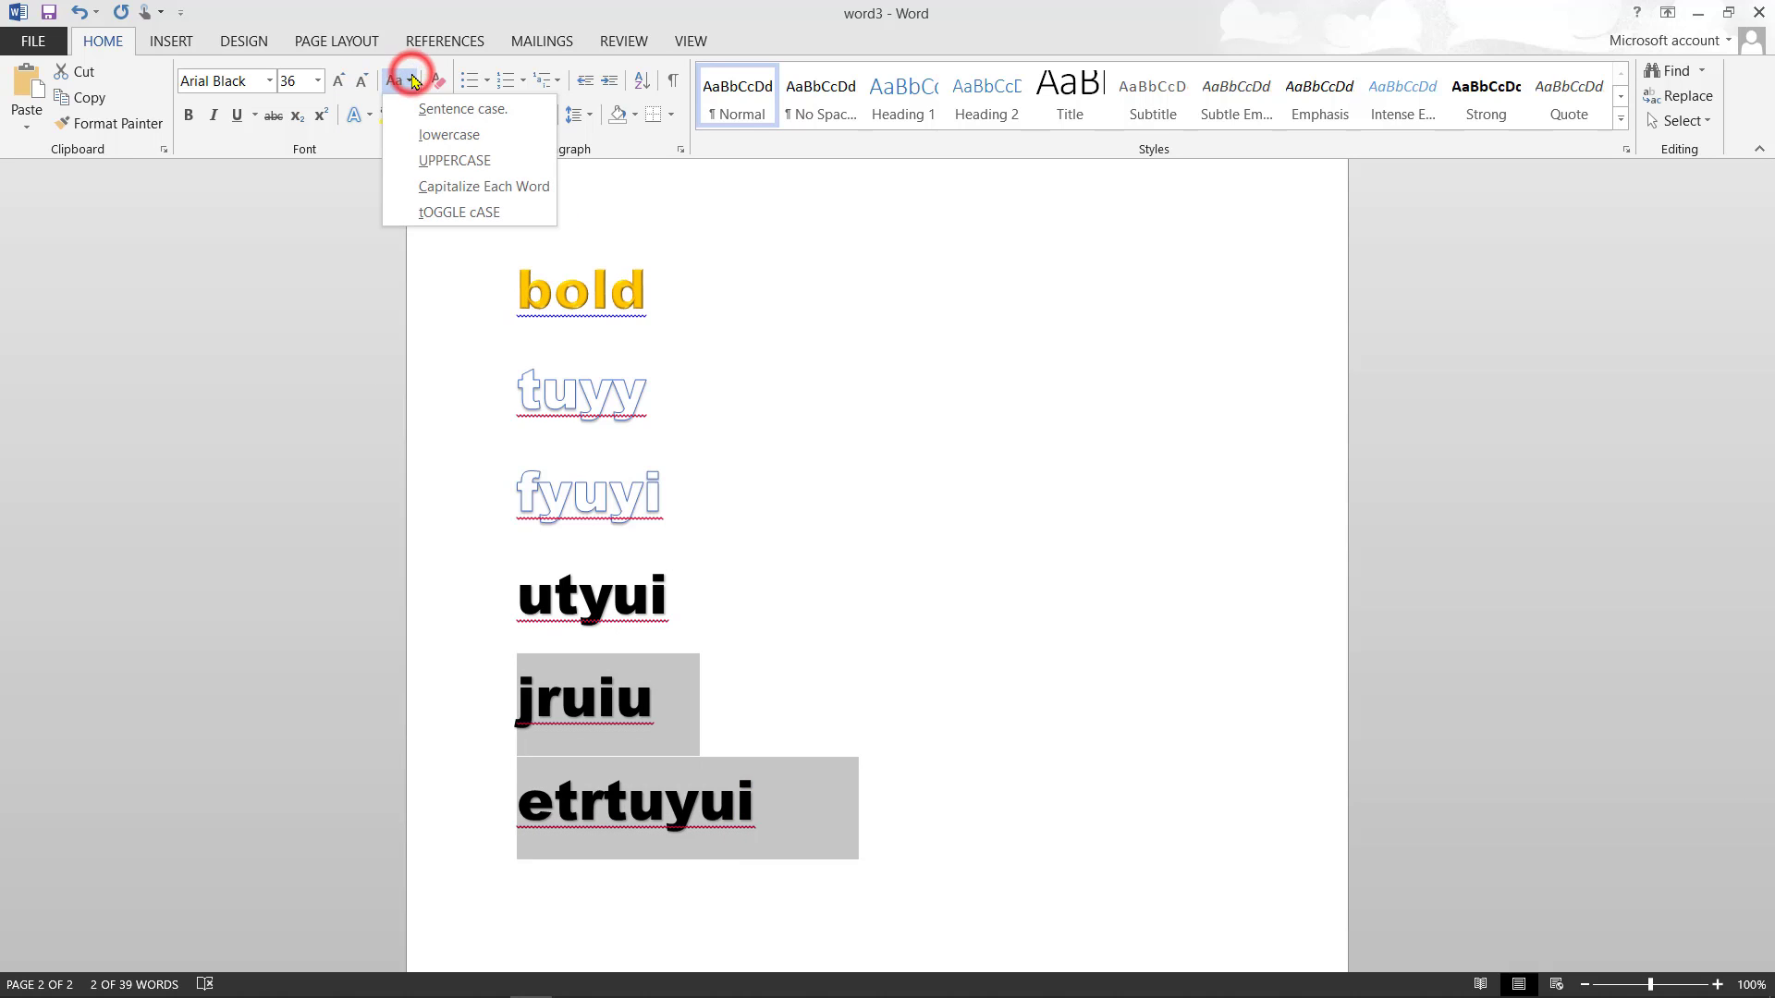
pyautogui.click(453, 161)
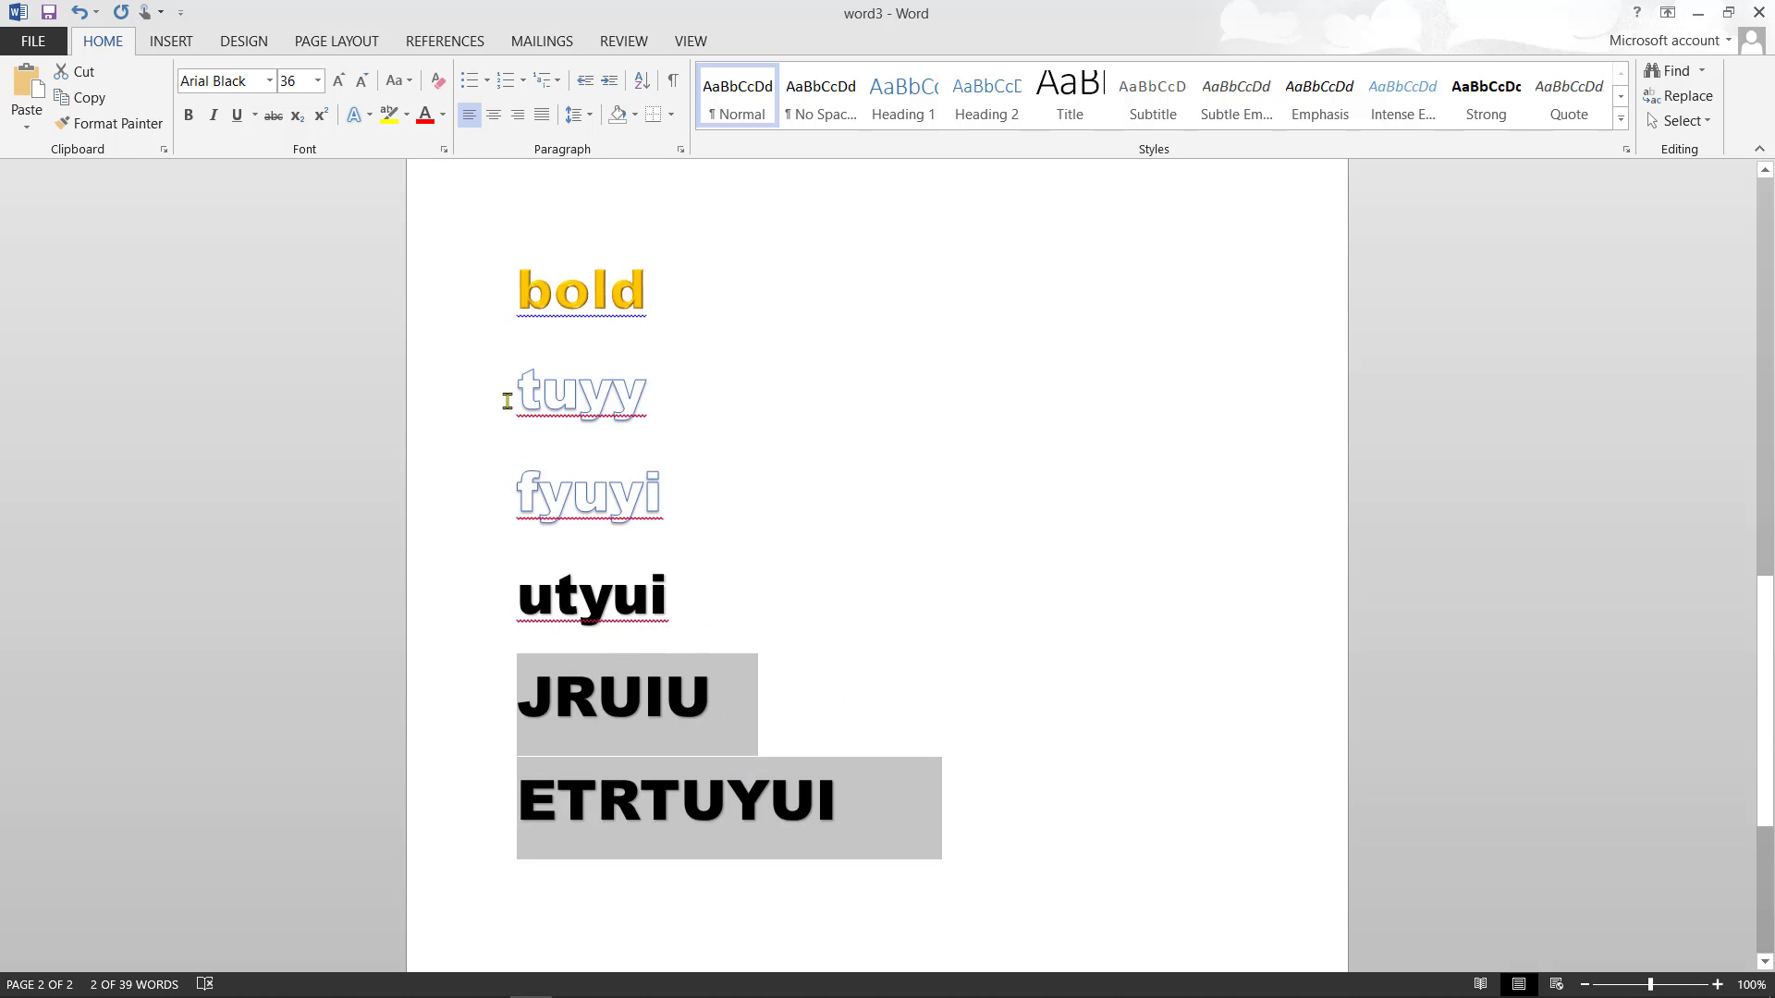
pyautogui.click(972, 804)
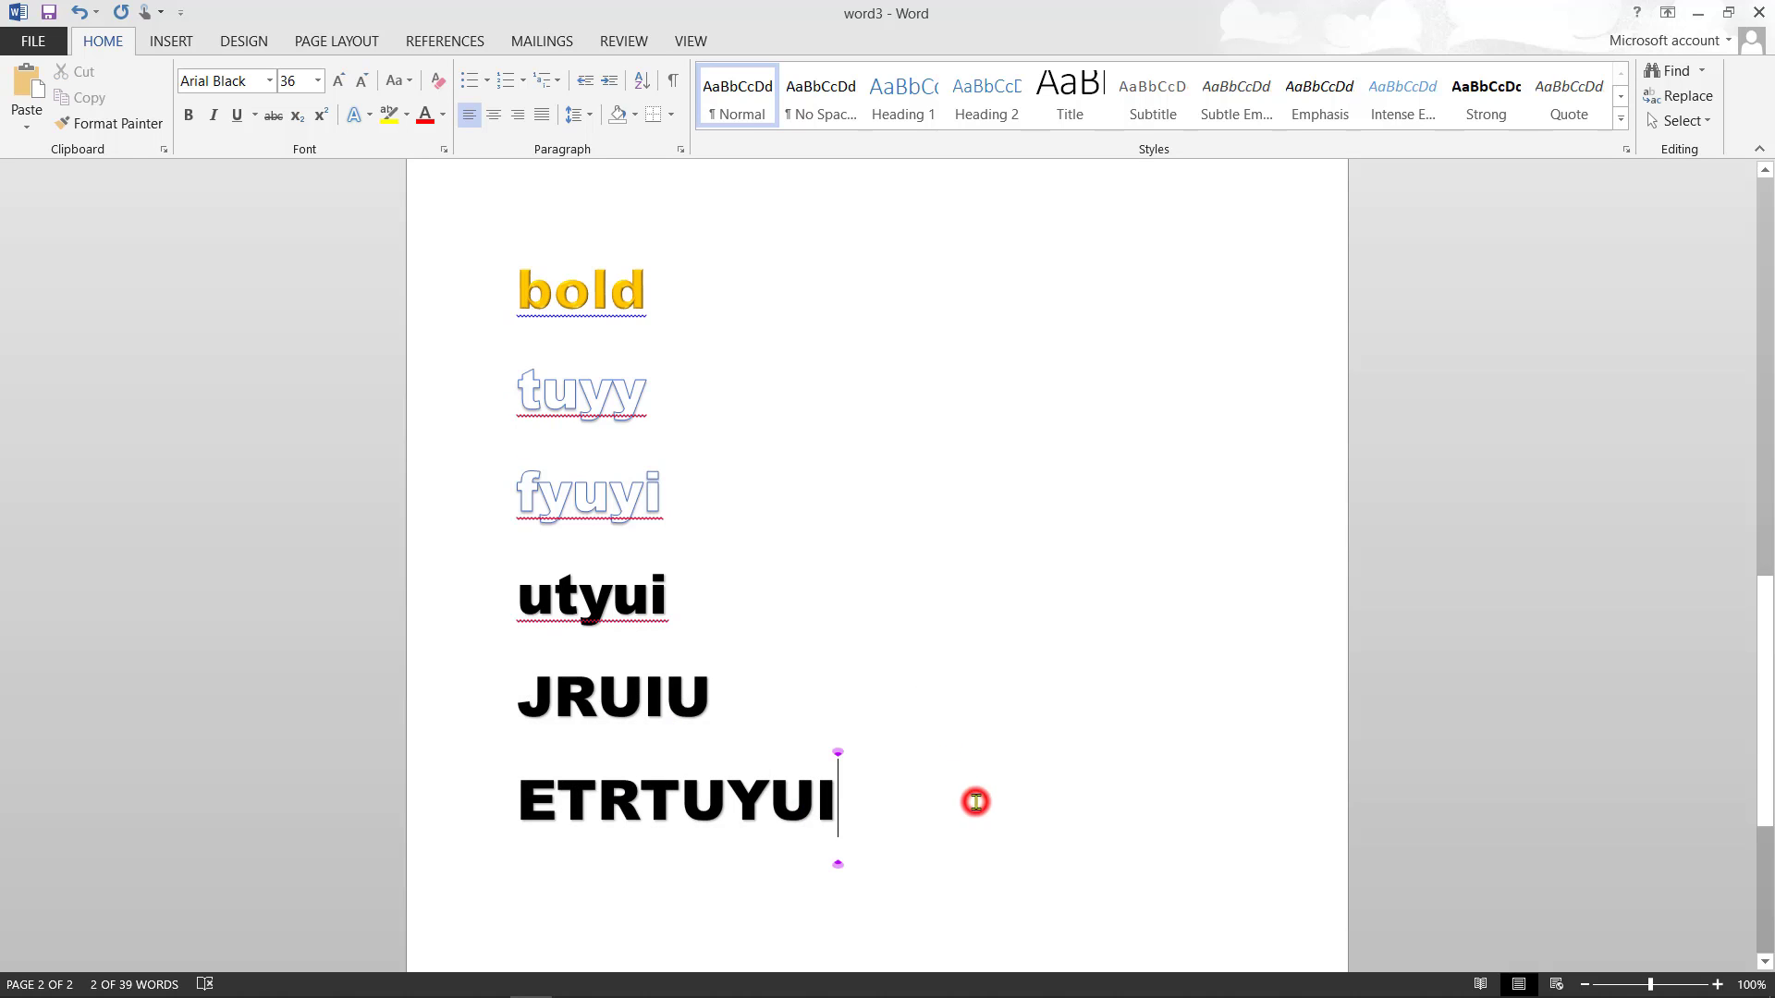
pyautogui.press('Return')
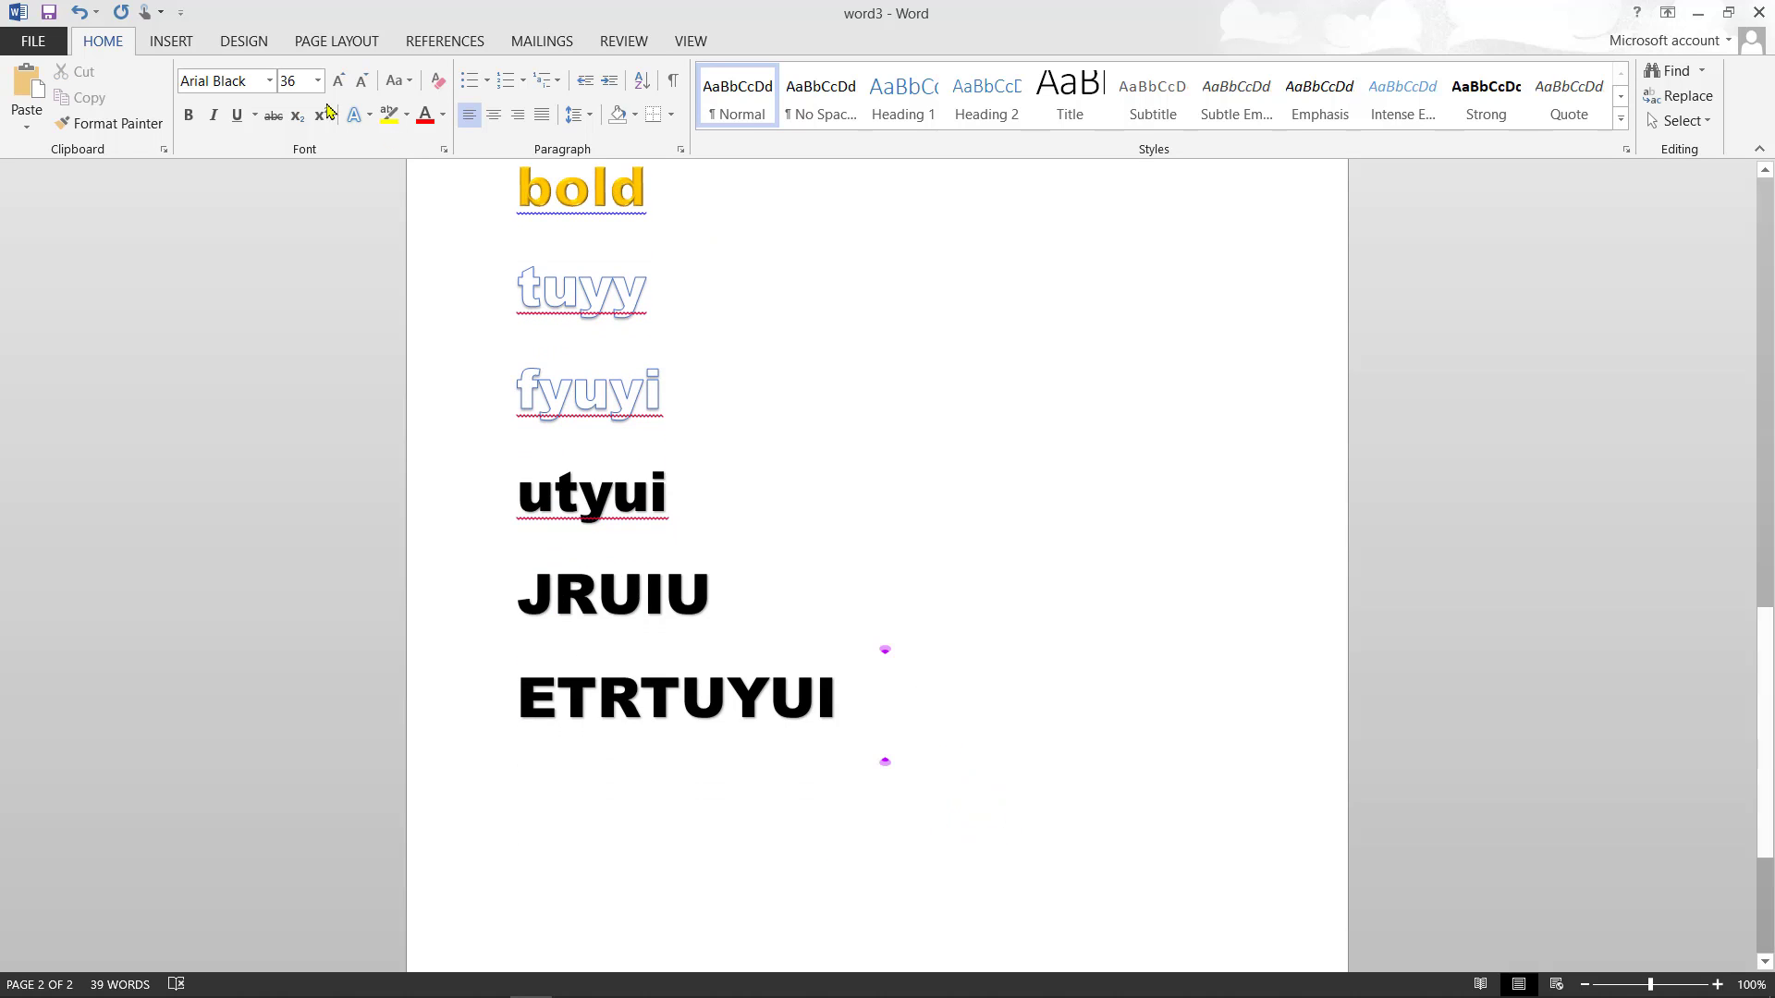
# - Set the new line to 24 pt with yellow highlighting and type 'd'
pyautogui.click(318, 82)
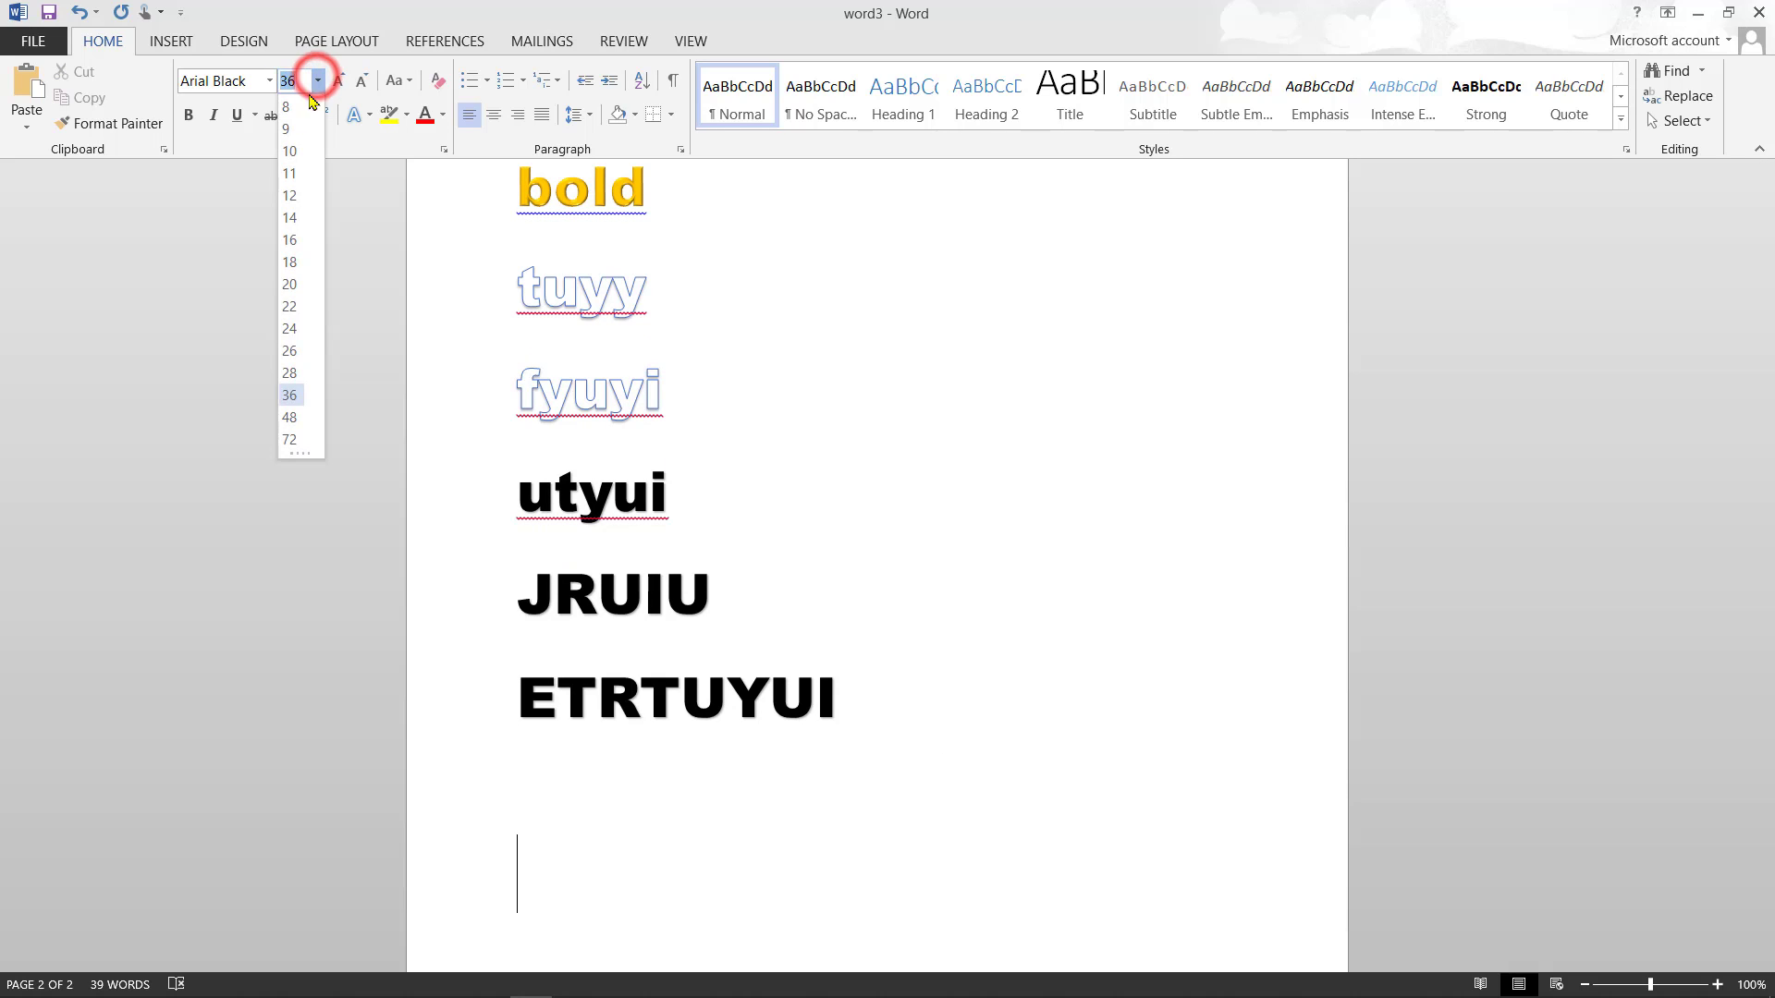
pyautogui.click(296, 329)
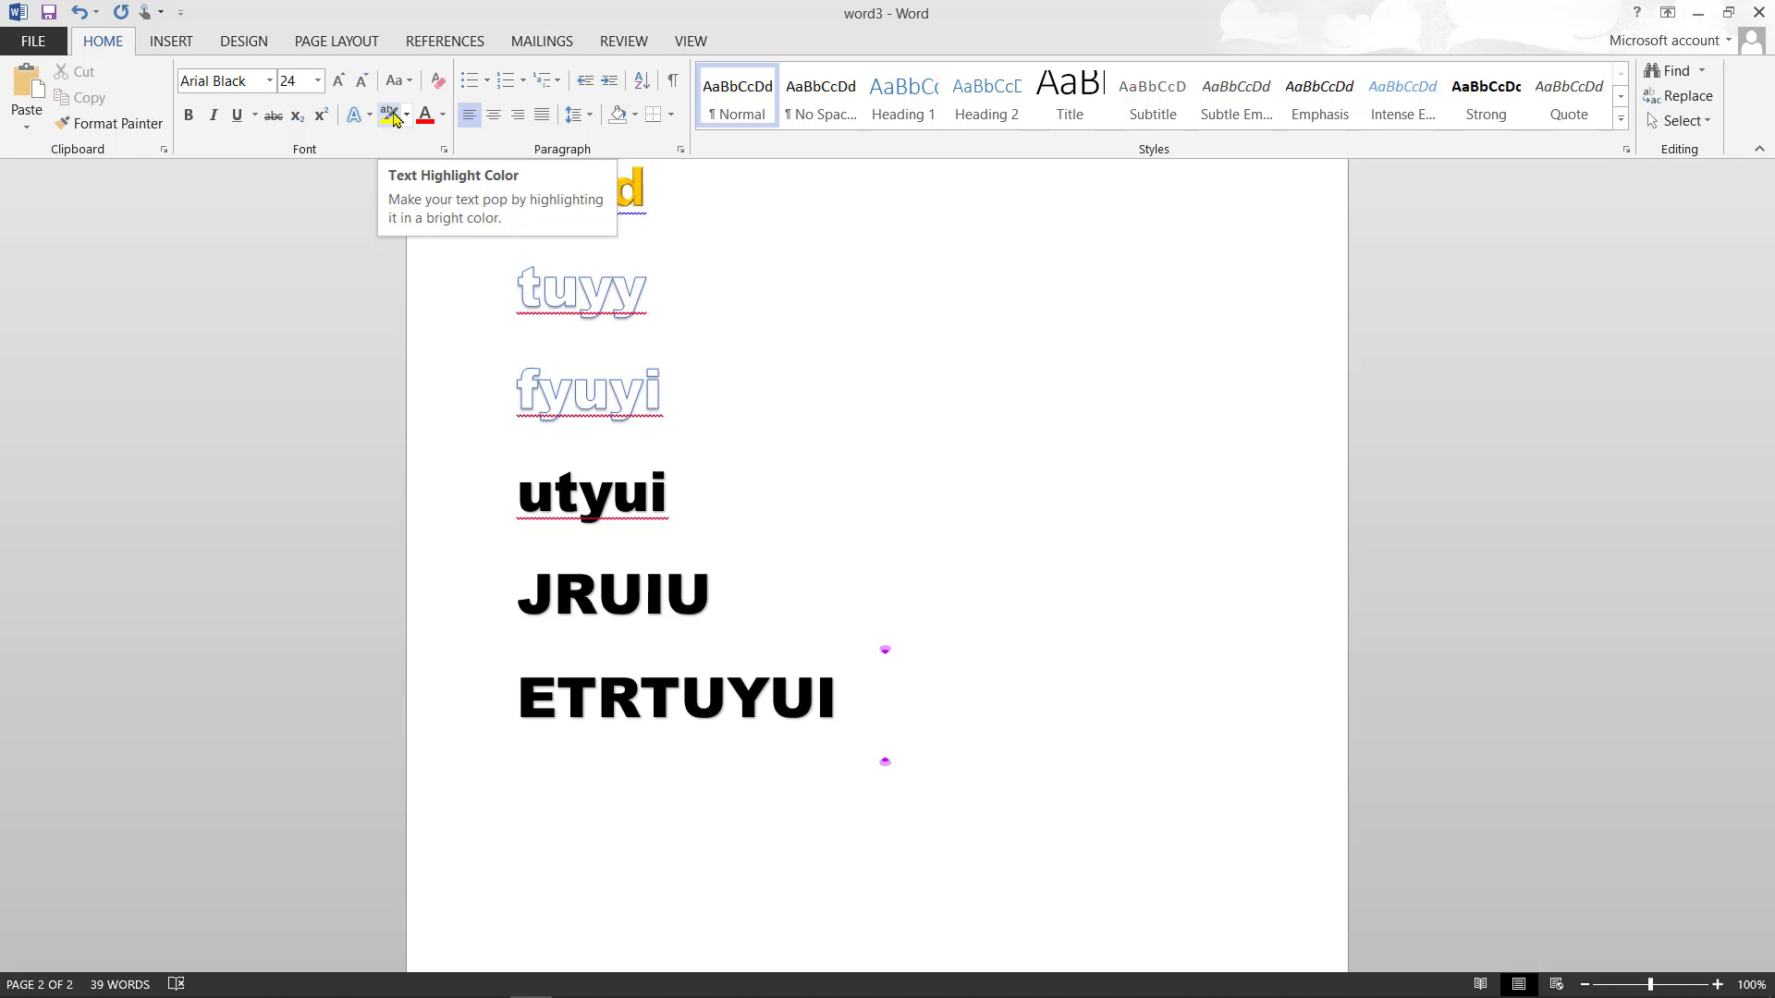
pyautogui.click(405, 115)
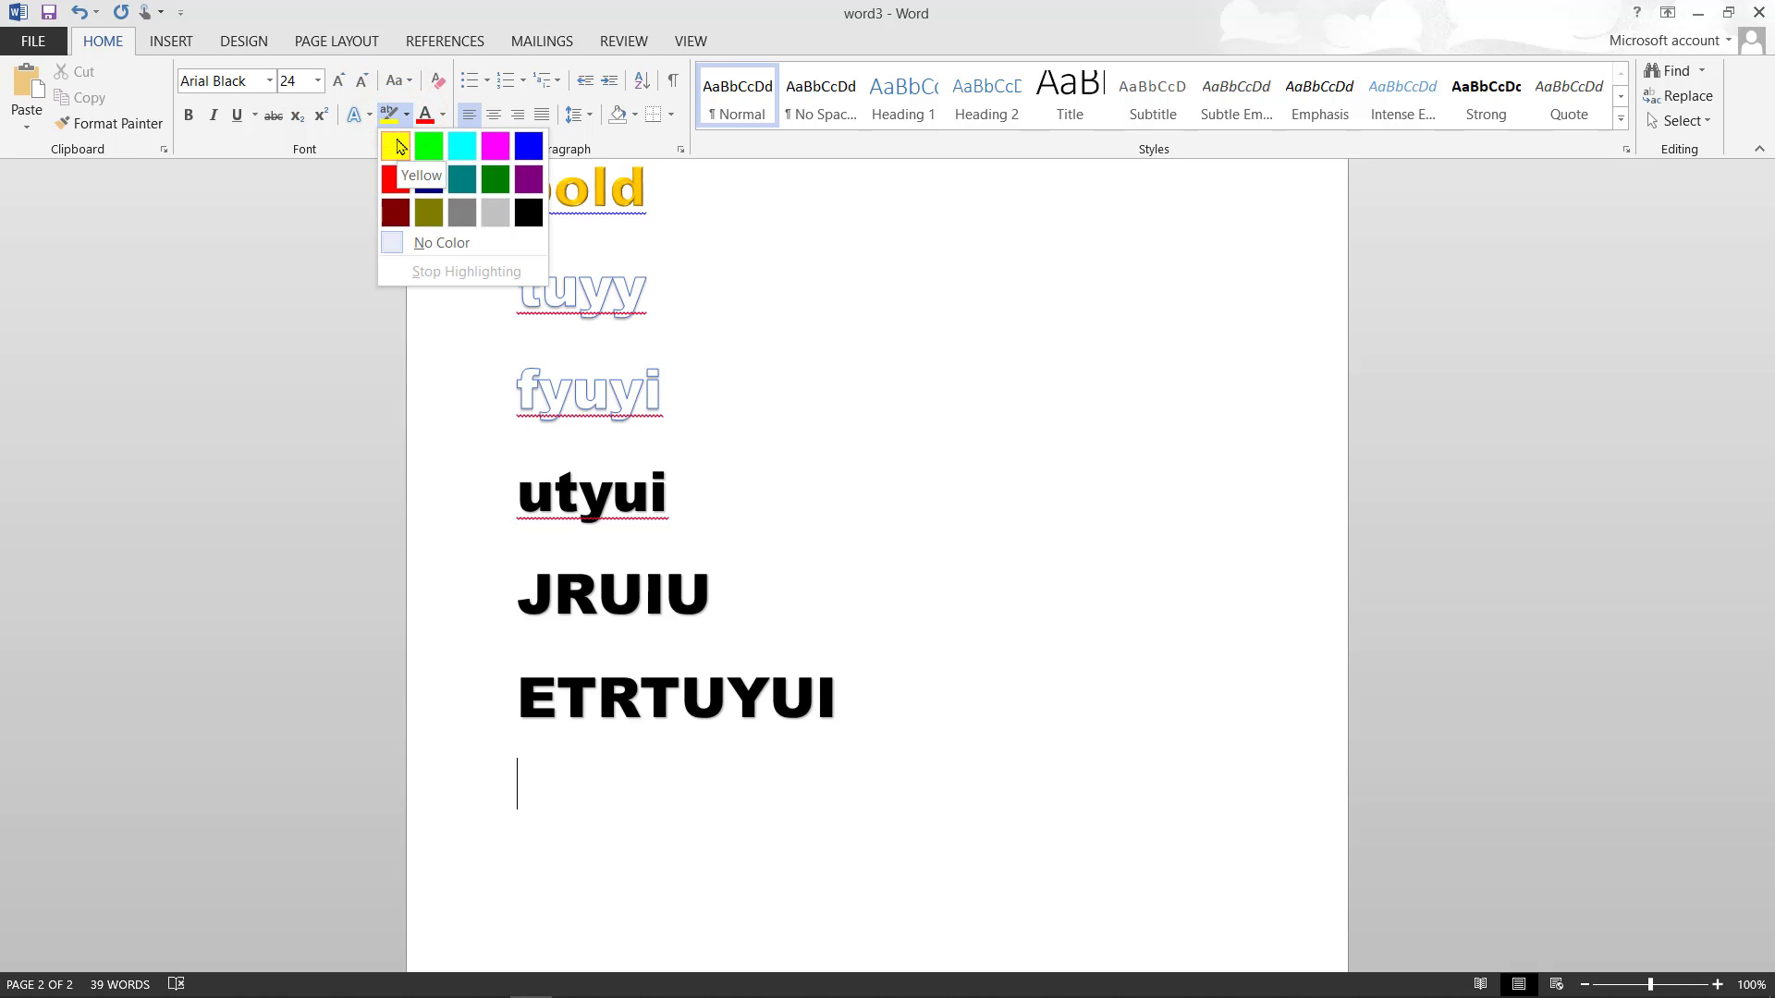
pyautogui.click(389, 146)
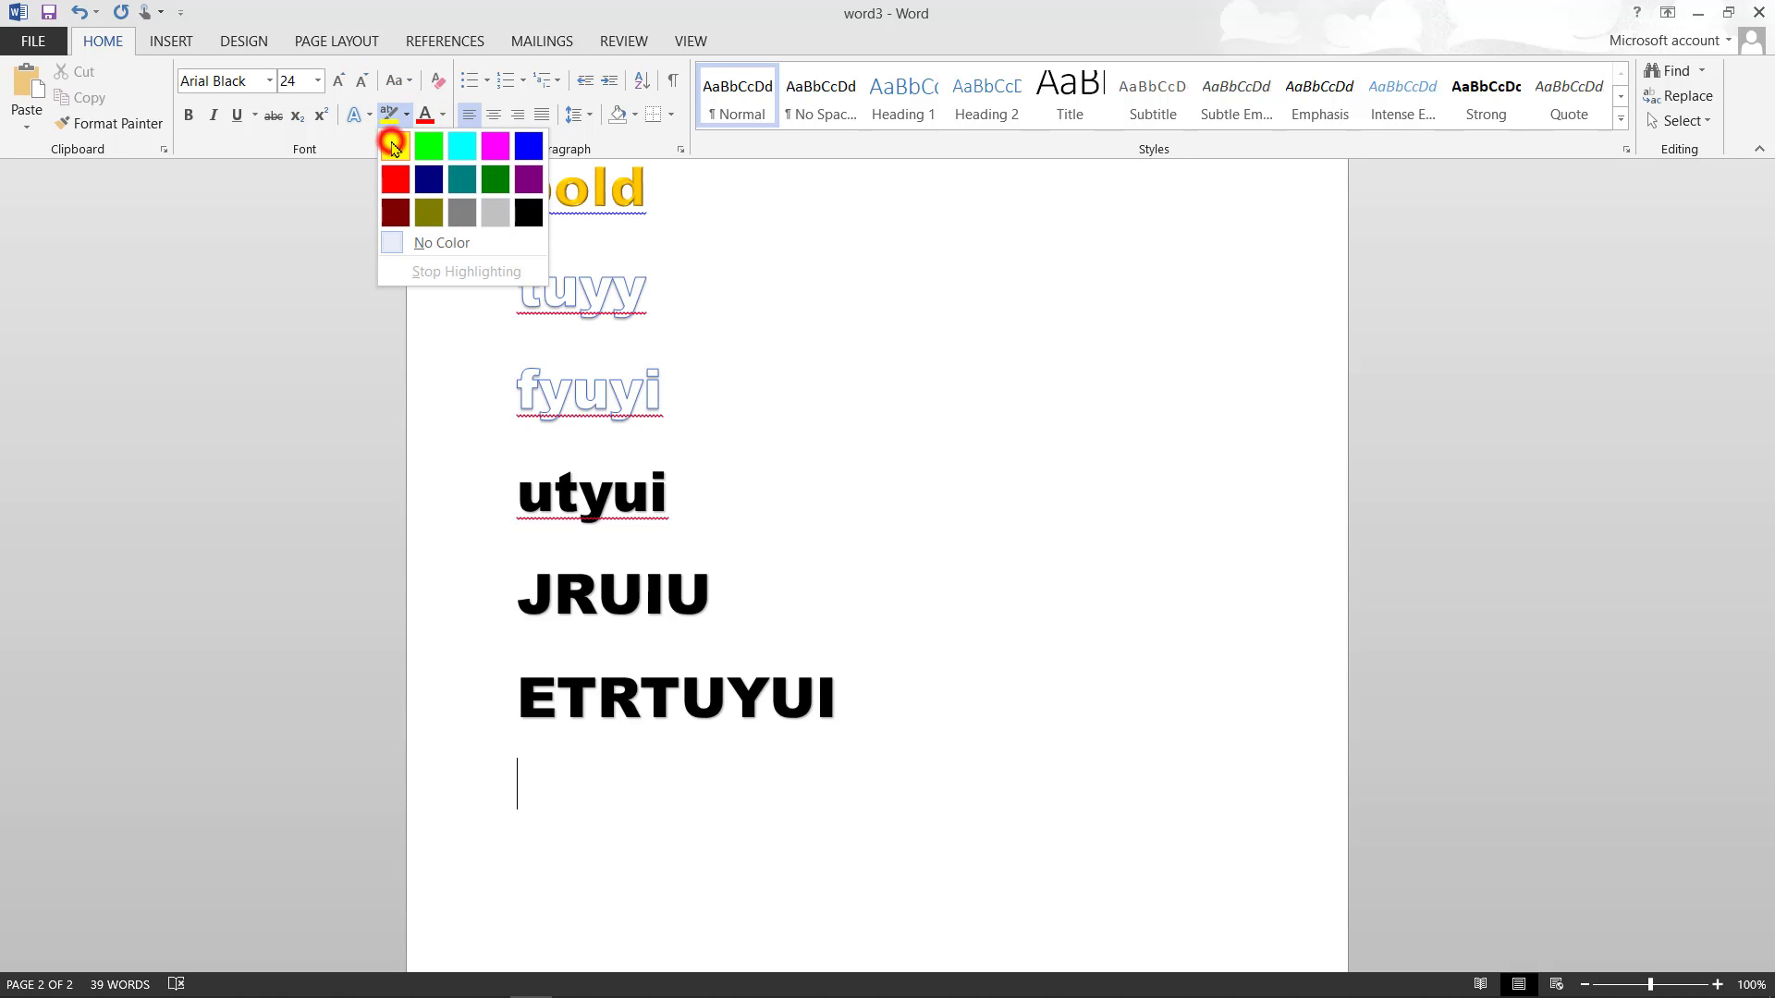
pyautogui.write('d')
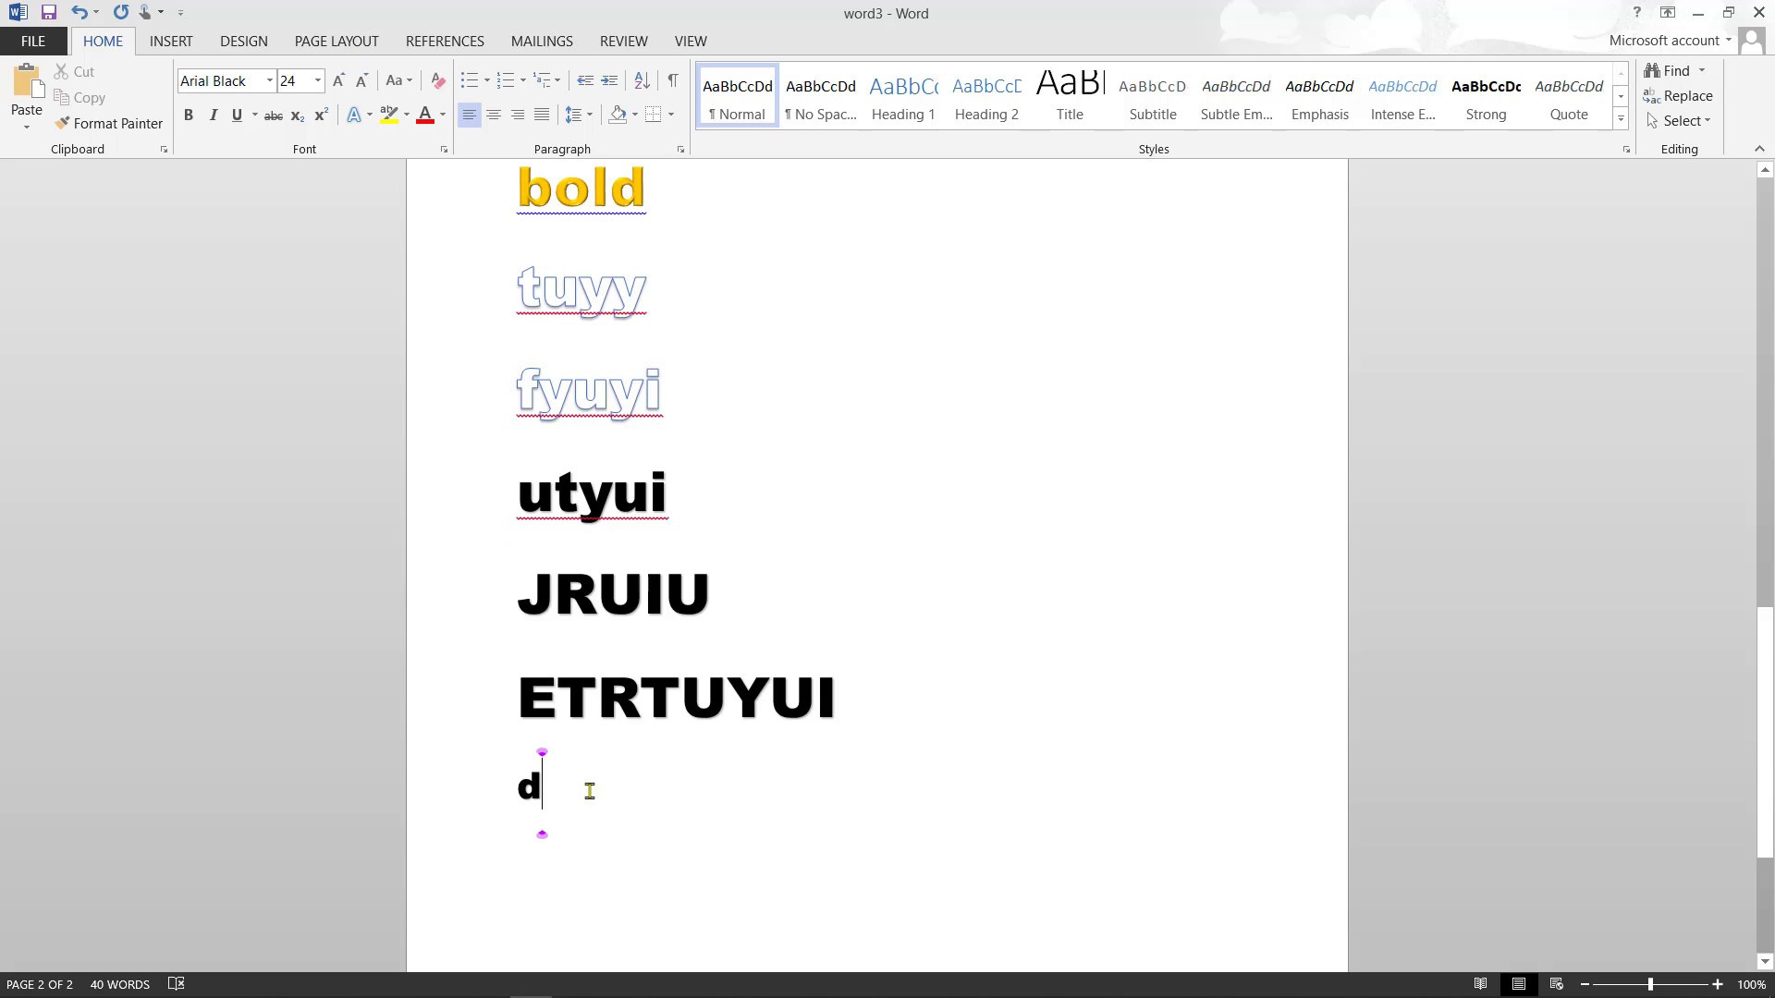
# - Type the lines Wyeriuto, Ewtuiyu and eyruyiuoyuoo below ETRTUYUI
pyautogui.press('BackSpace')
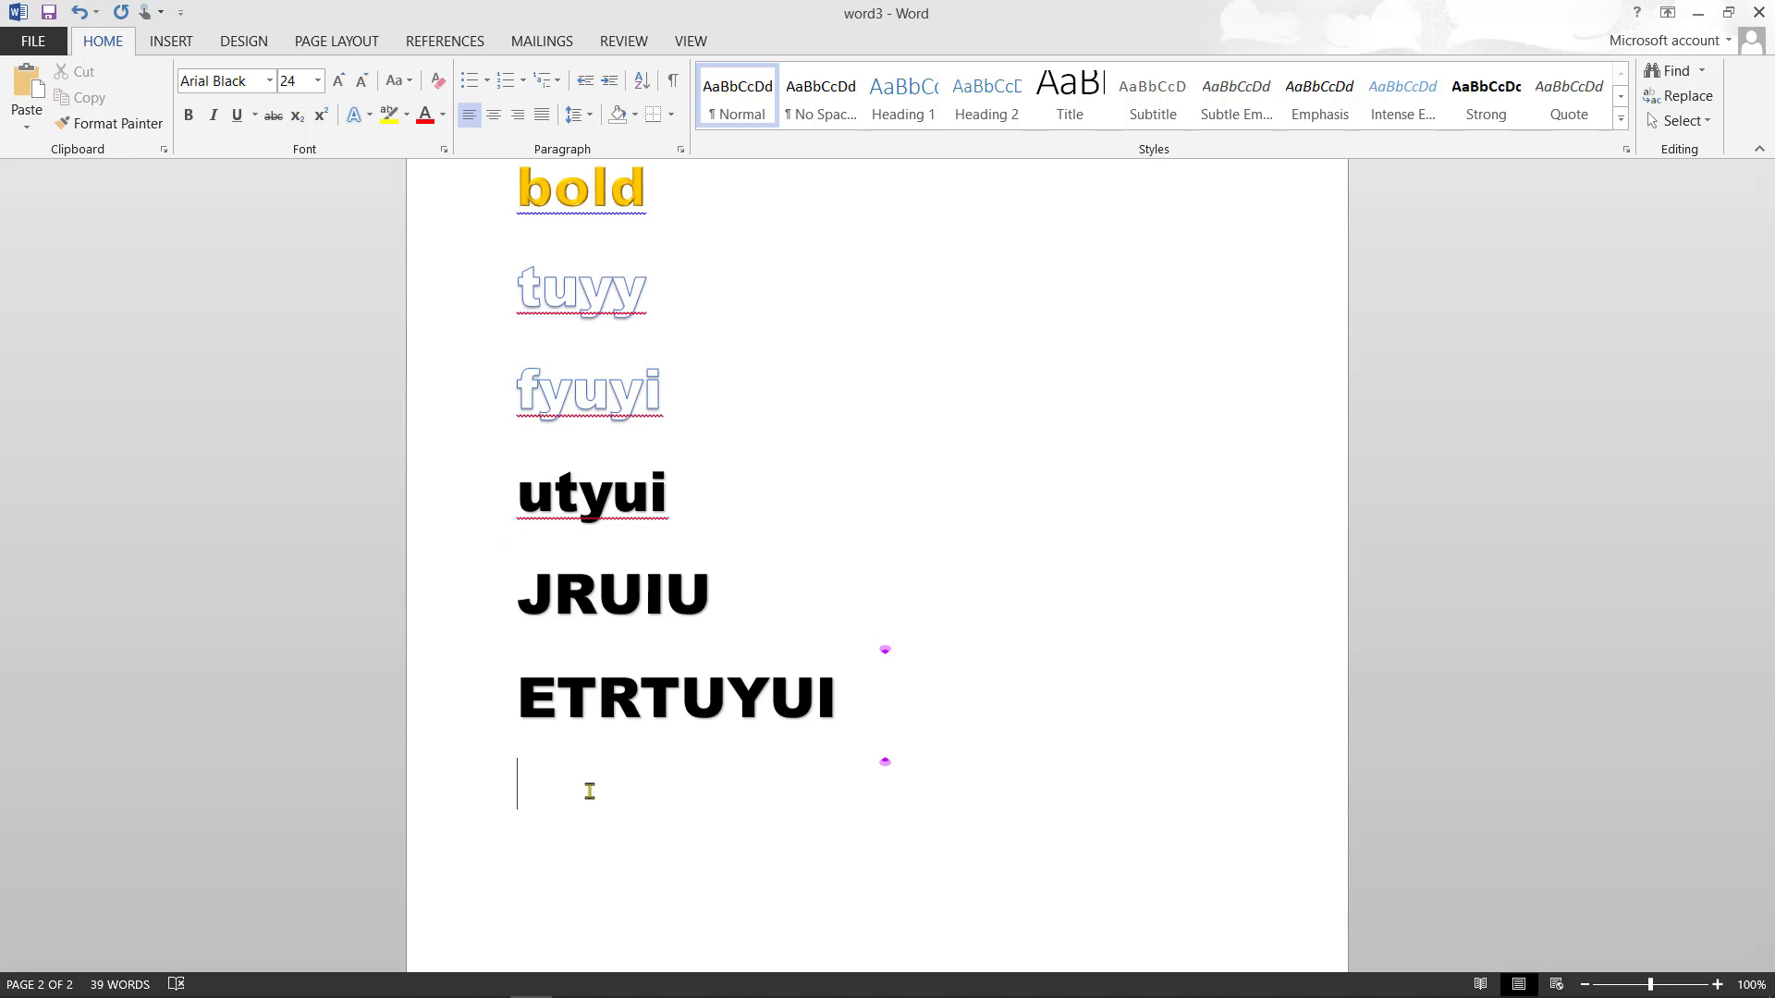
pyautogui.write('wyeriuto')
pyautogui.press('Return')
pyautogui.write('ewtuiyu')
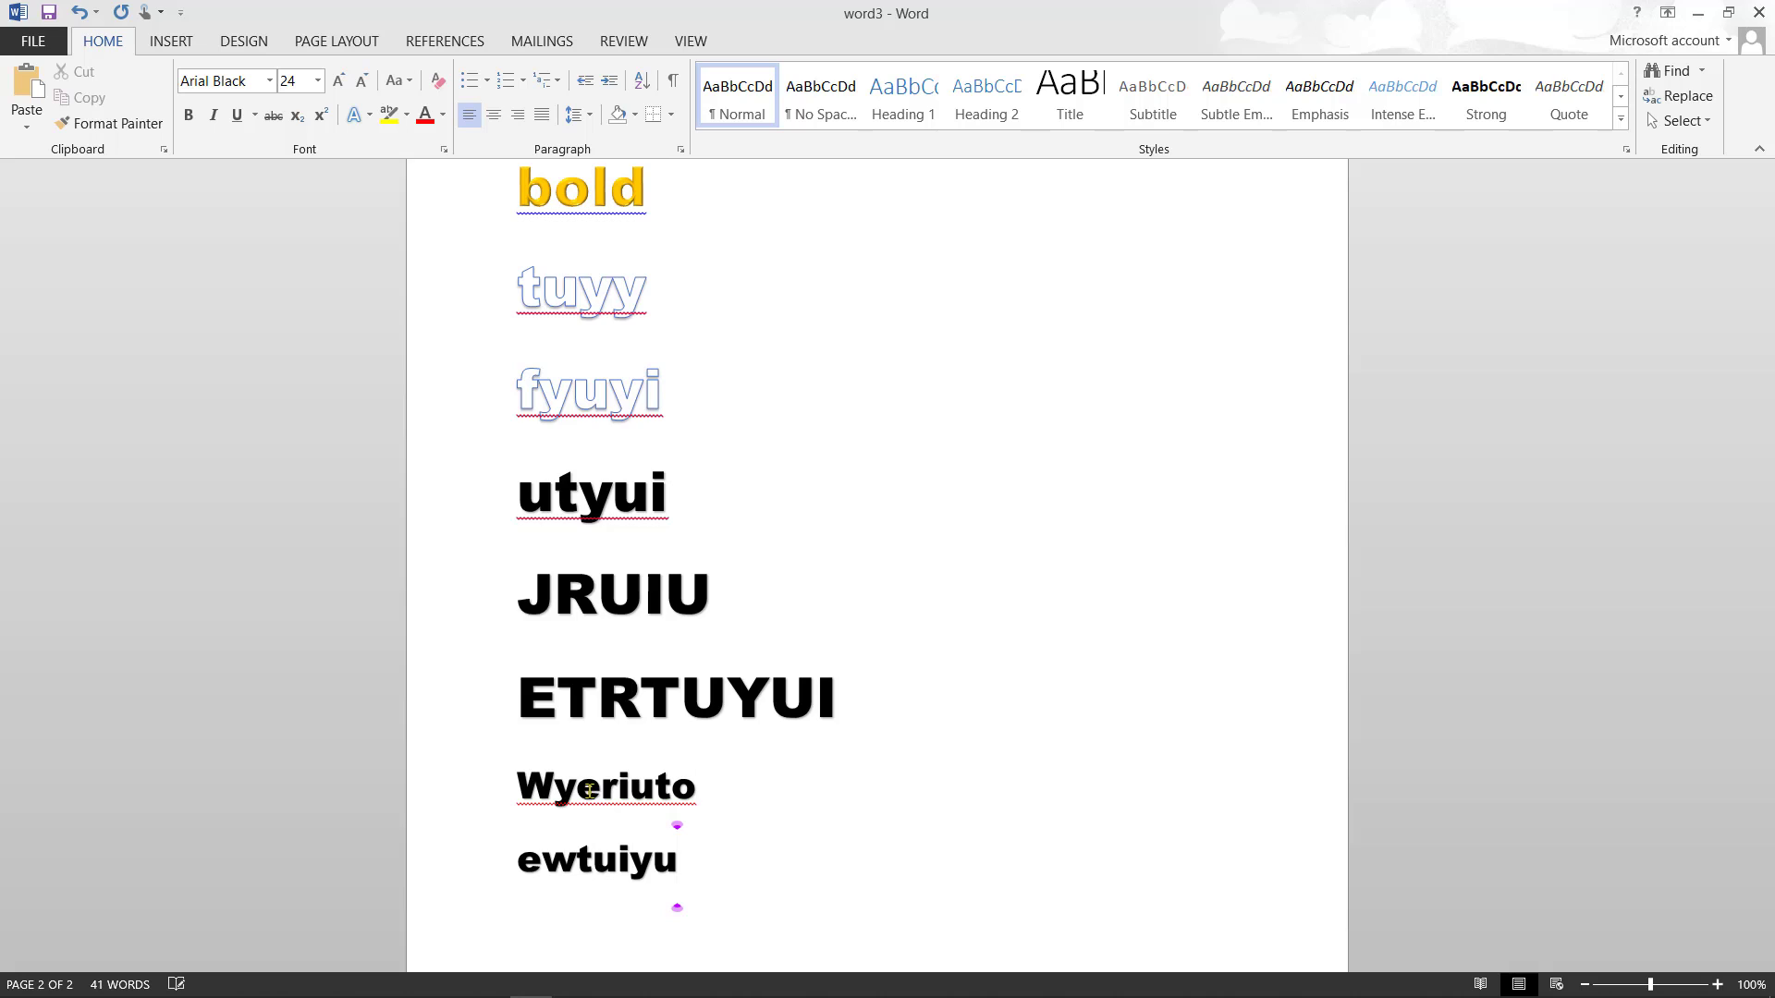
pyautogui.press('Return')
pyautogui.write('eyruyiuoyuoo')
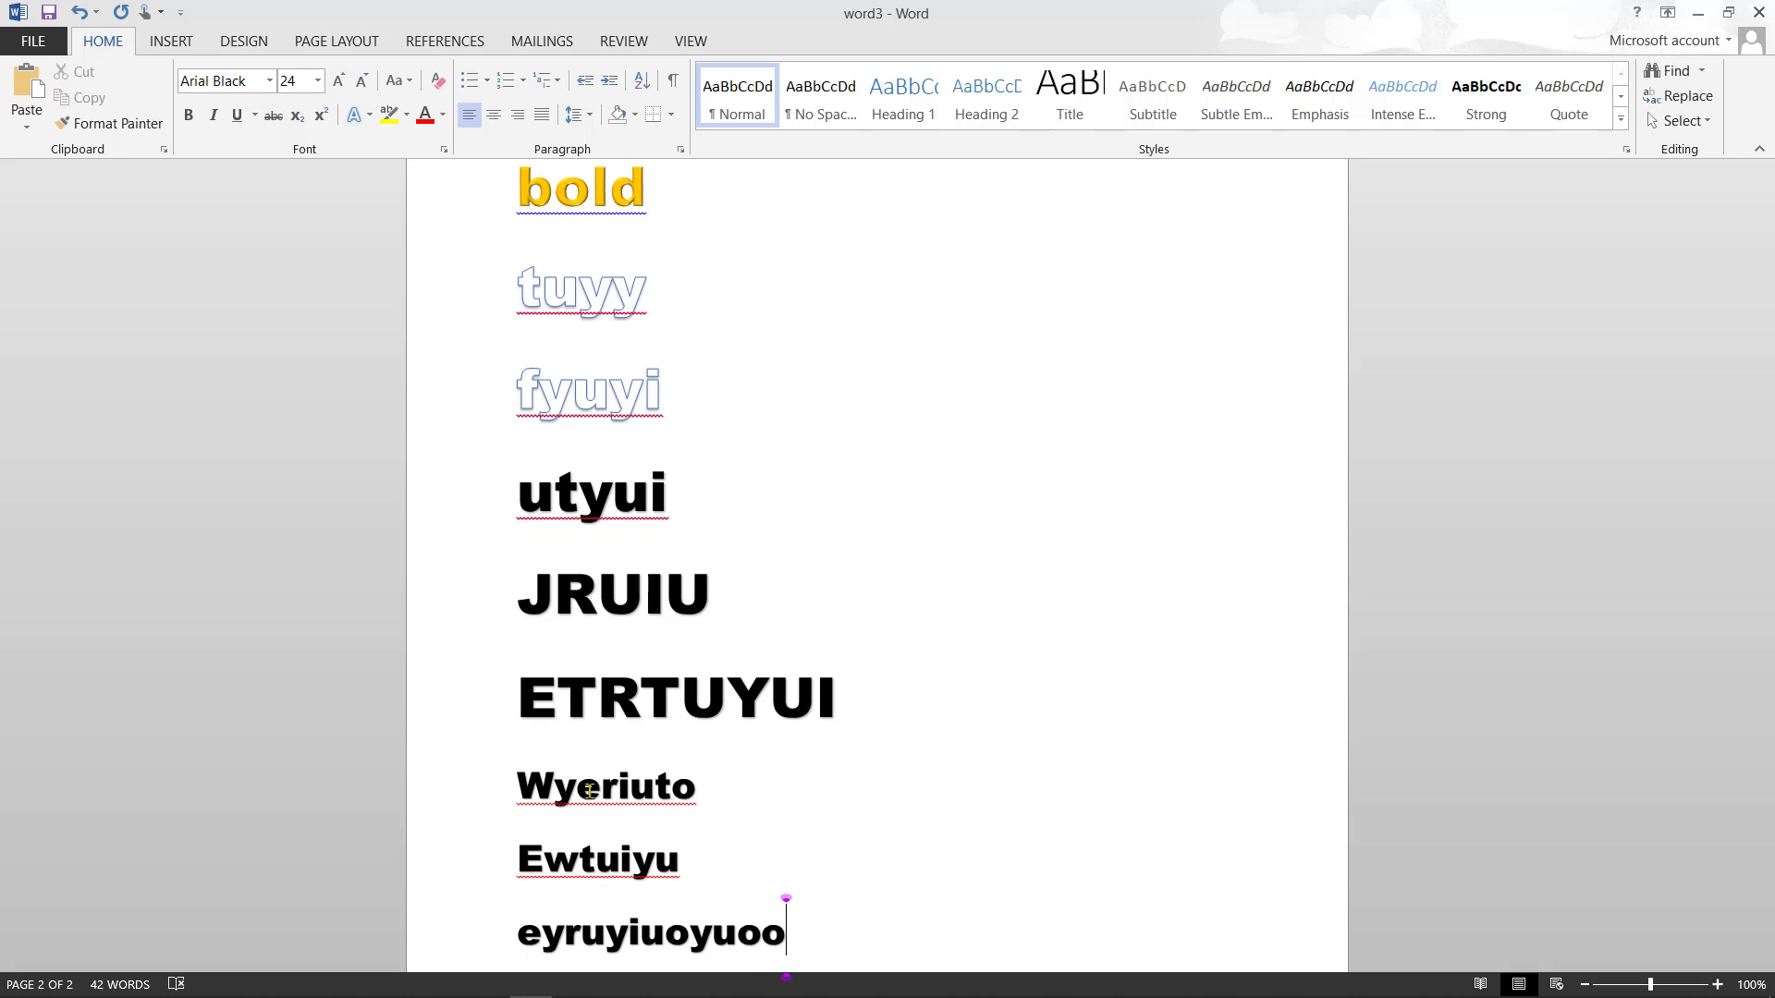
# - Highlight the three new lines in Bright Green and insert a blank line above Wyeriuto
pyautogui.rightClick(800, 928)
pyautogui.click(787, 935)
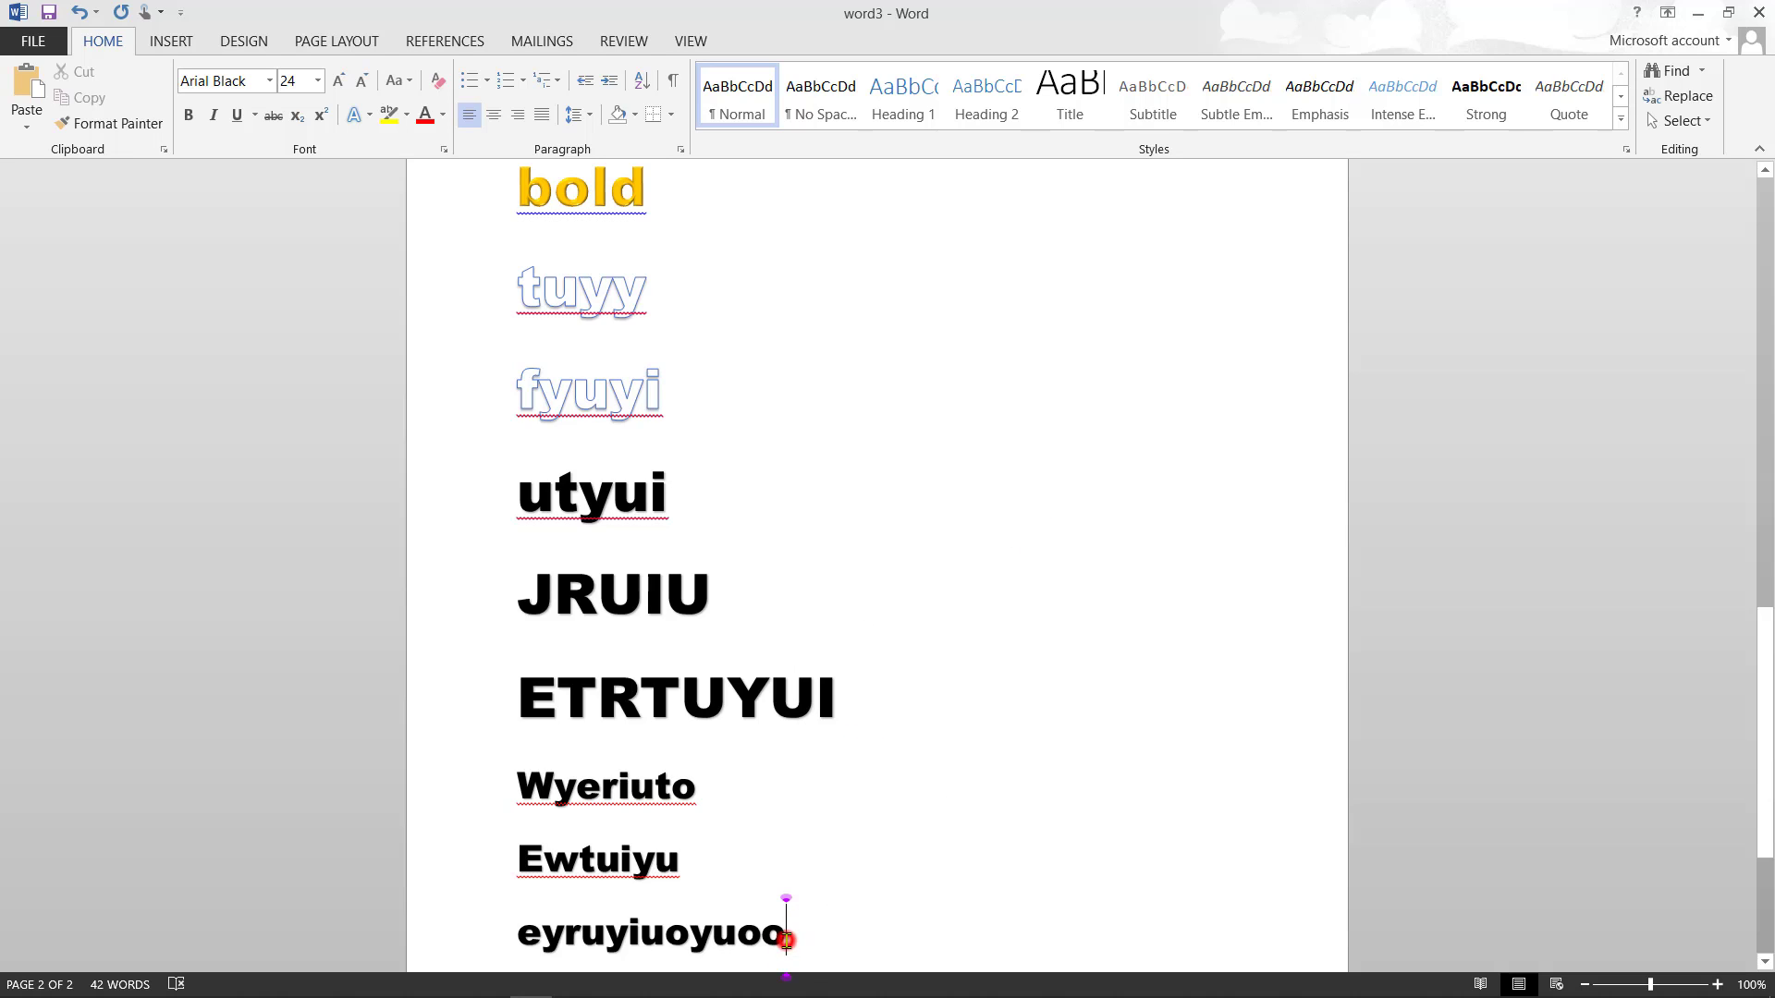
pyautogui.rightClick(785, 936)
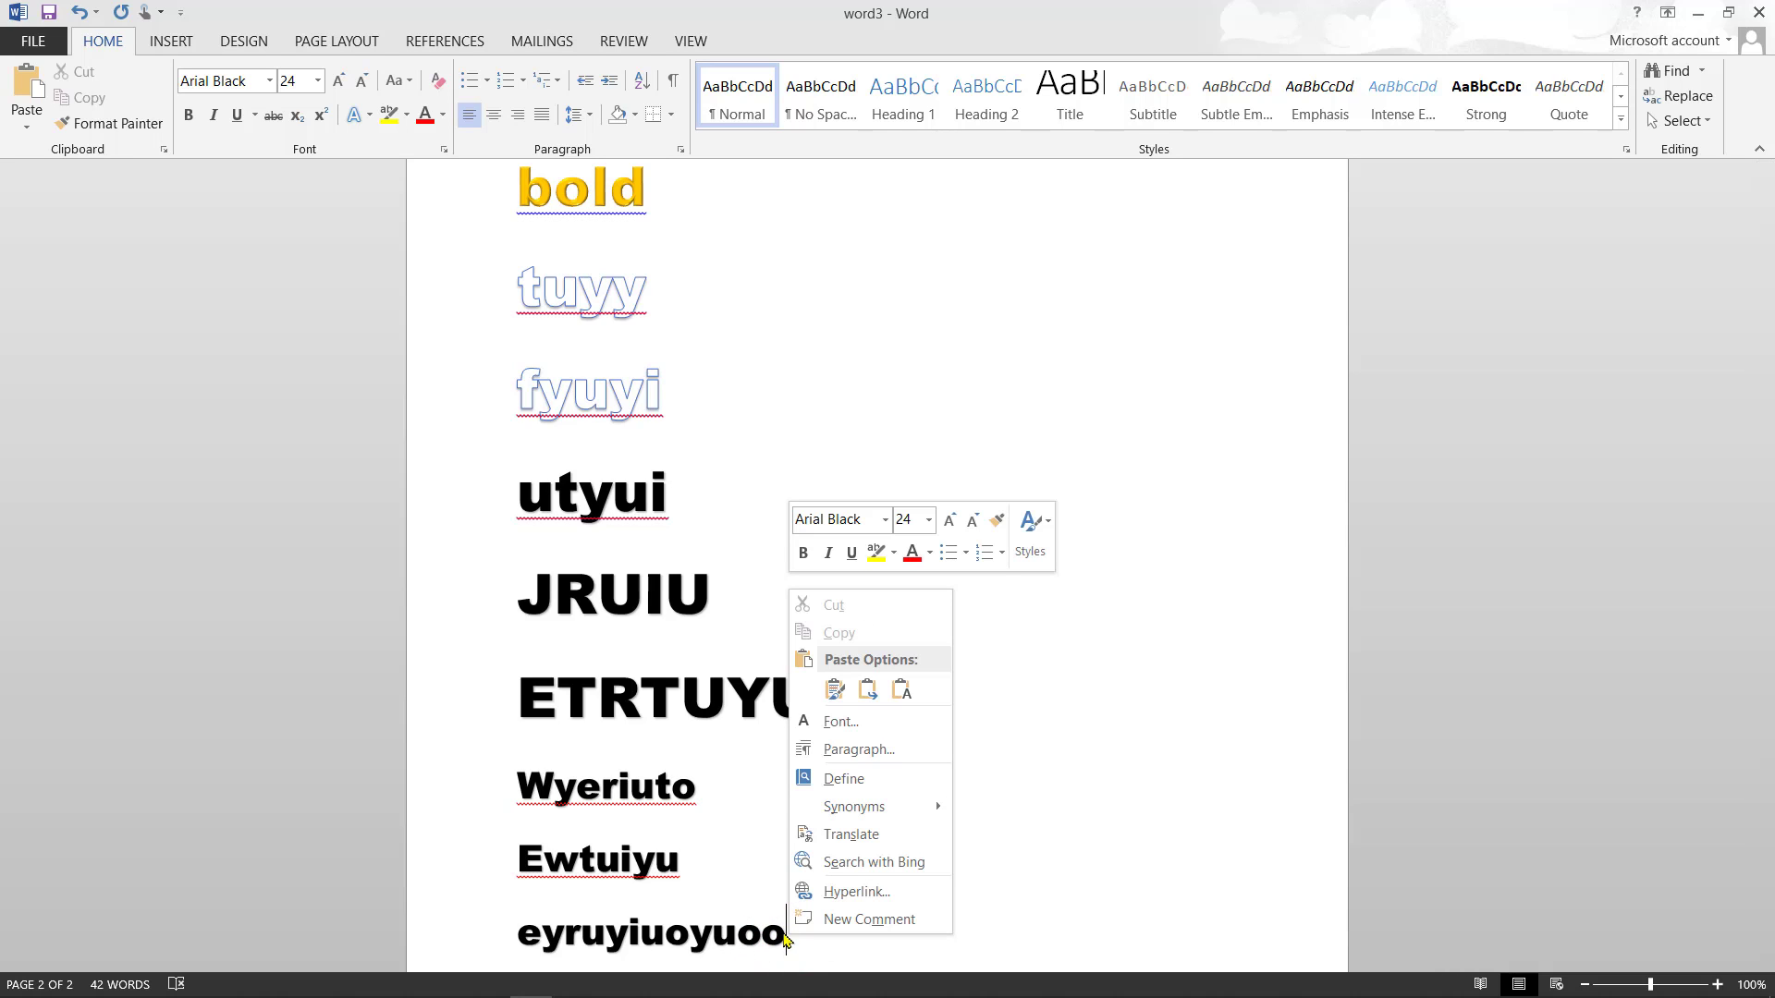
pyautogui.click(786, 935)
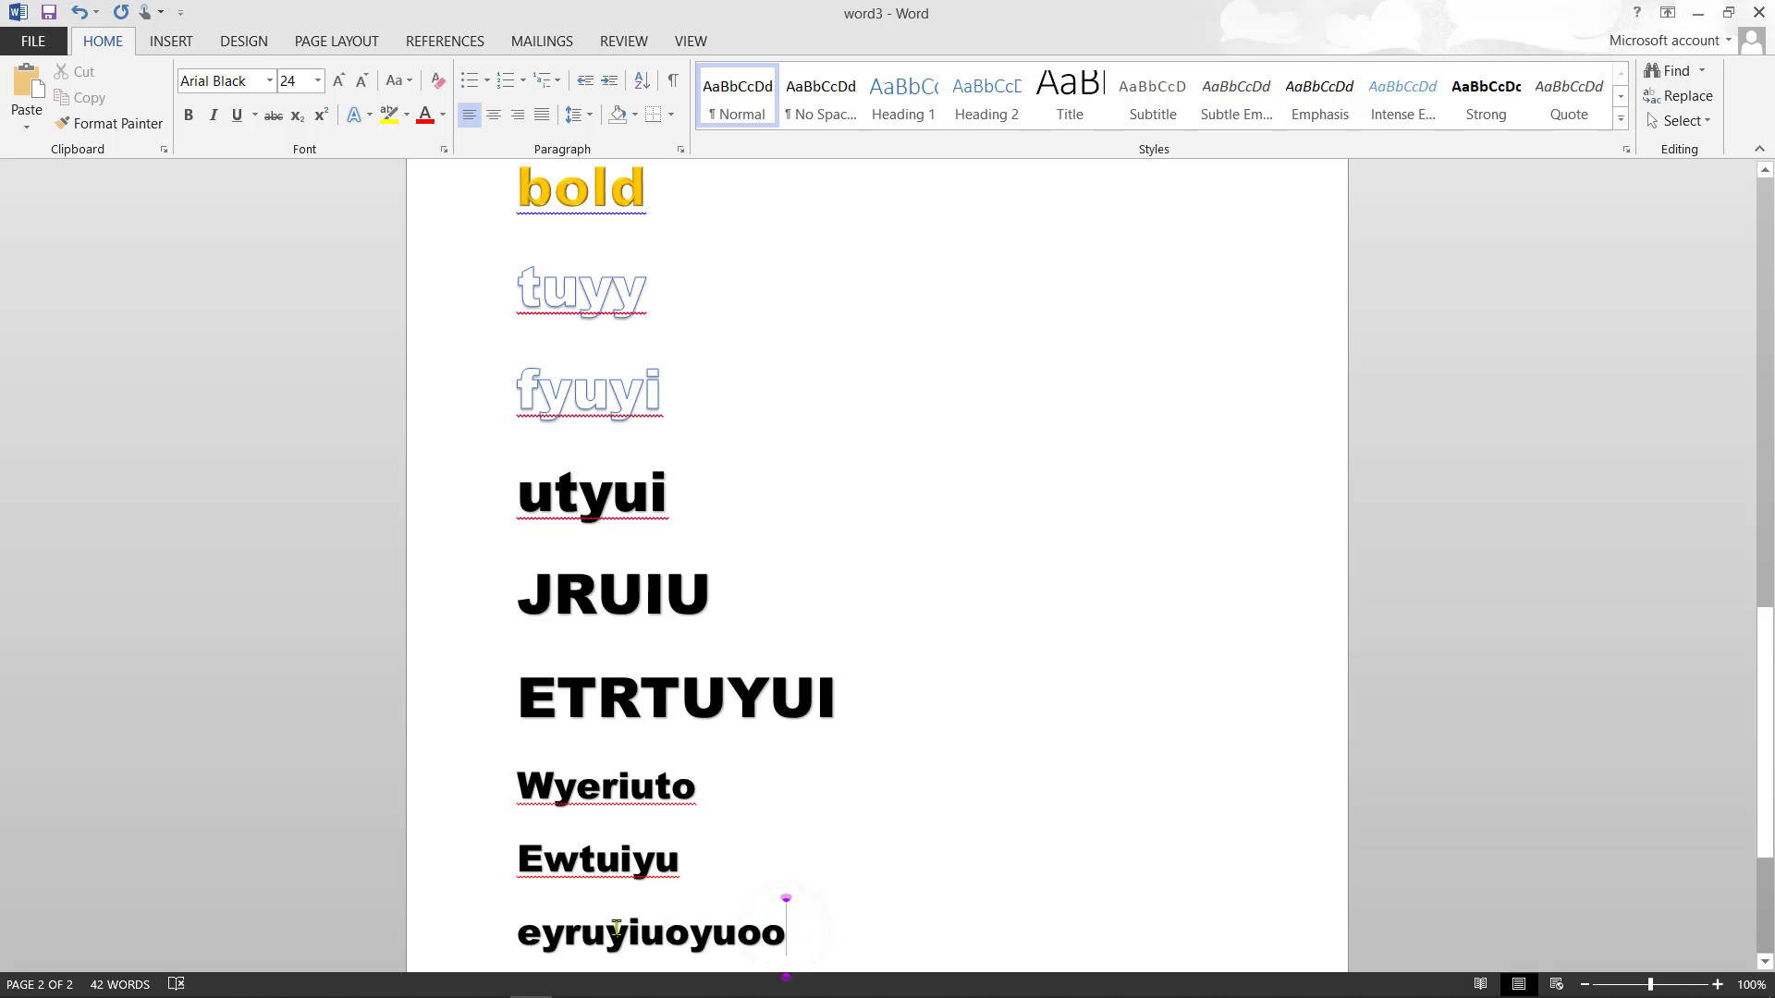
pyautogui.moveTo(802, 933); pyautogui.dragTo(632, 829)
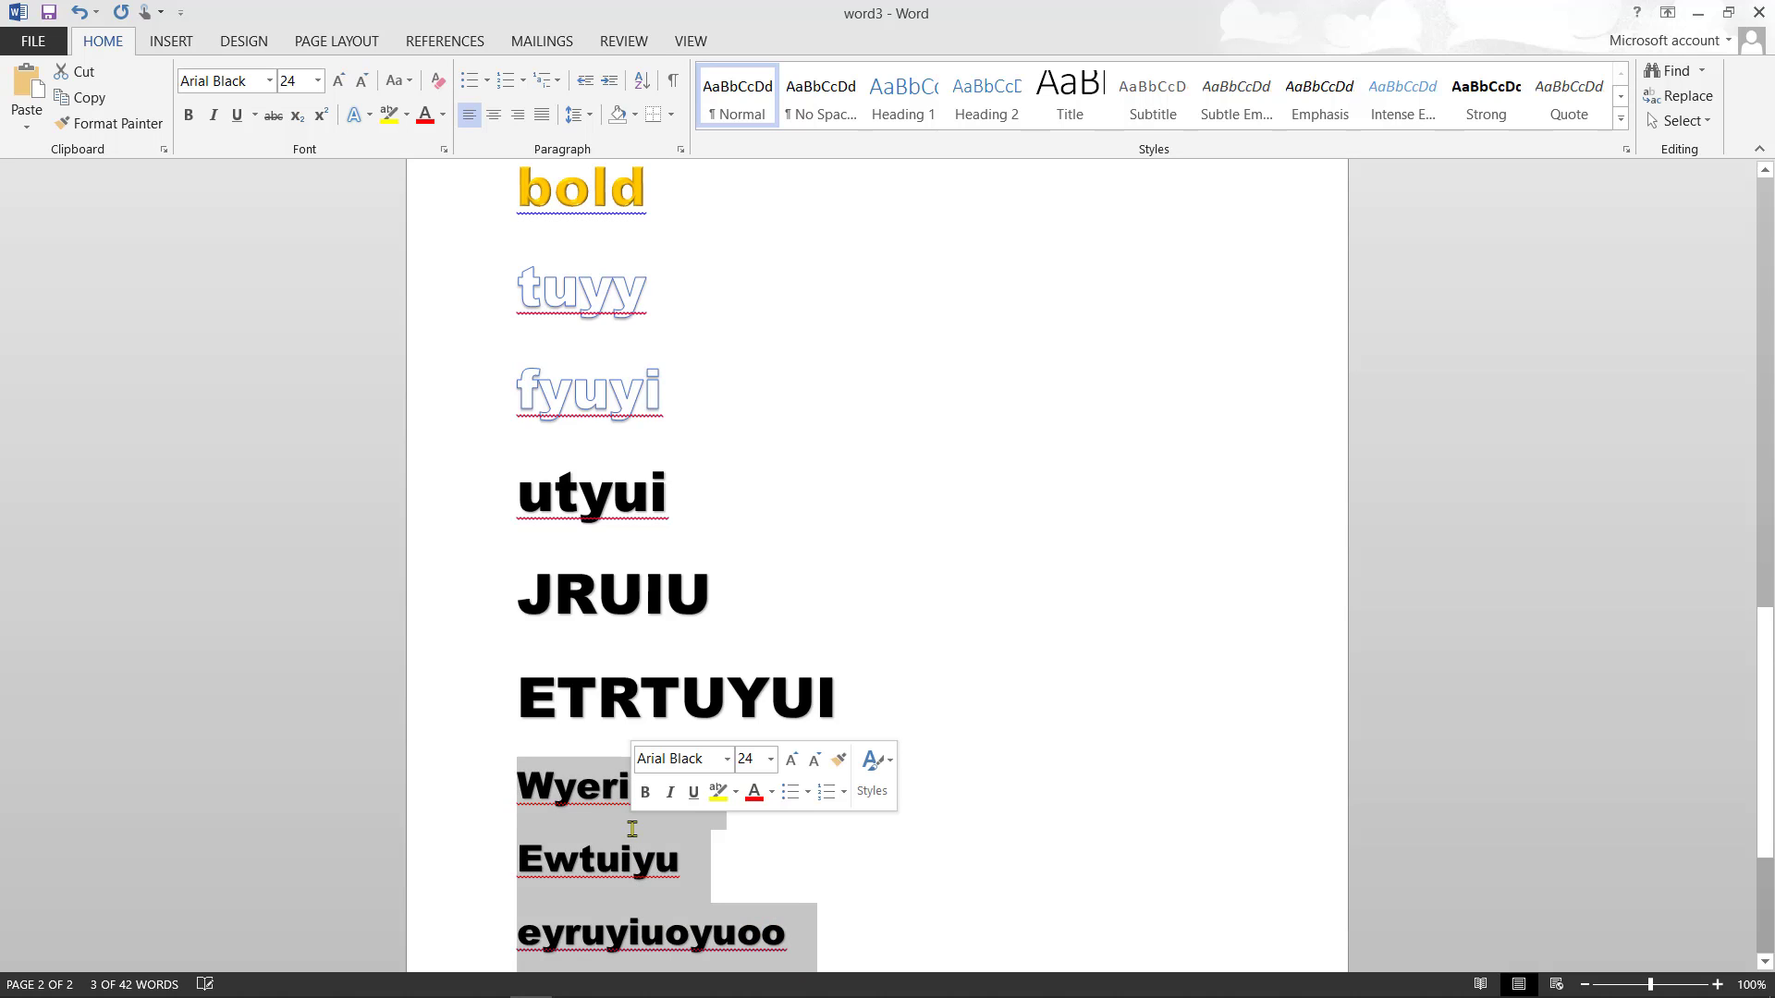
pyautogui.click(407, 115)
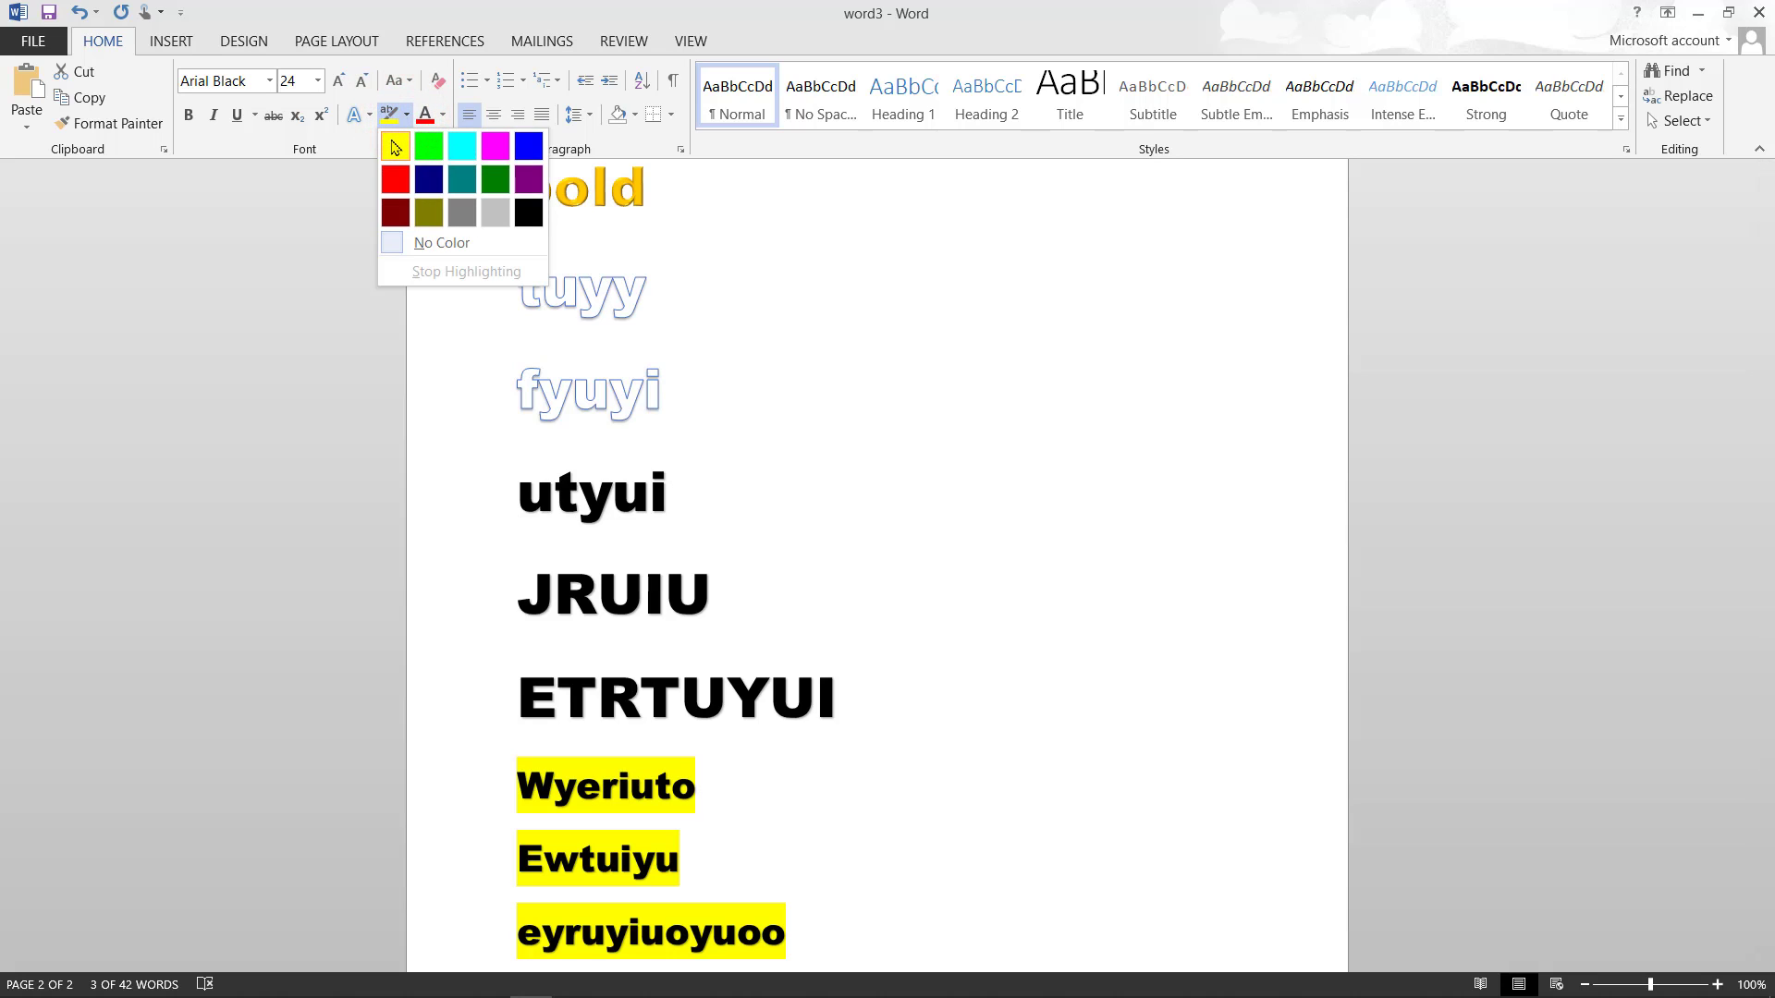
pyautogui.click(438, 155)
pyautogui.press('Left')
pyautogui.press('Return')
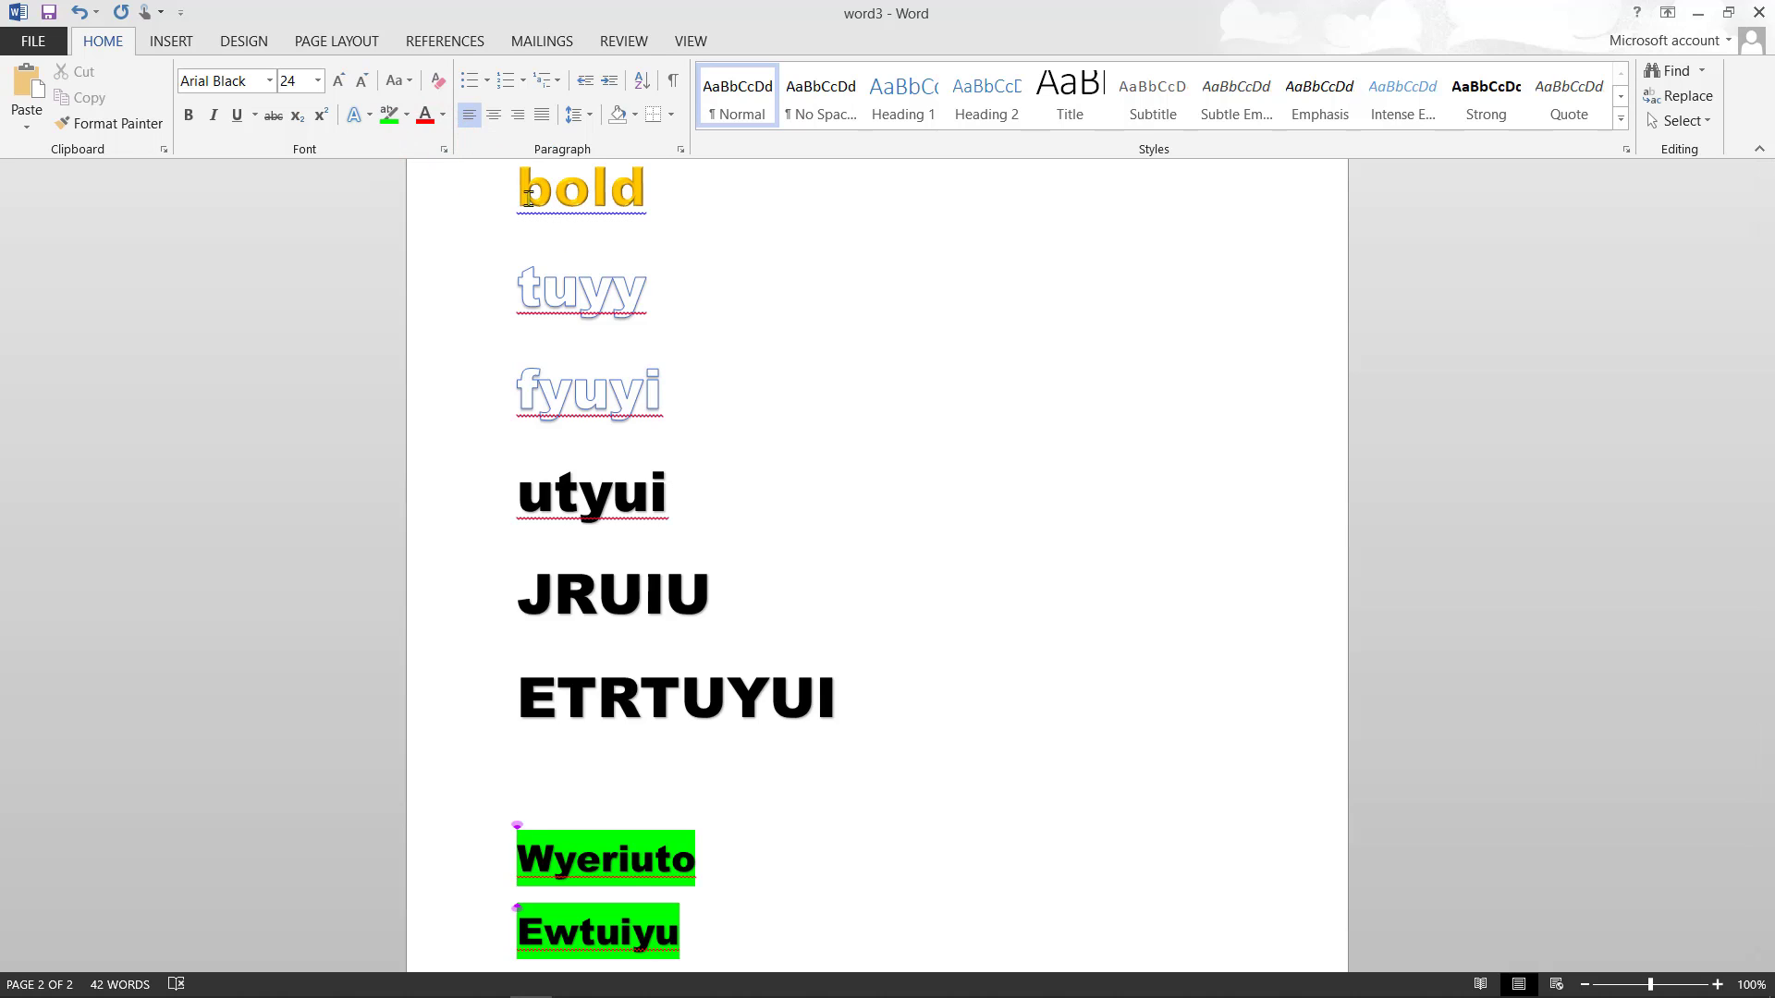
pyautogui.scroll(-3, 626, 404)
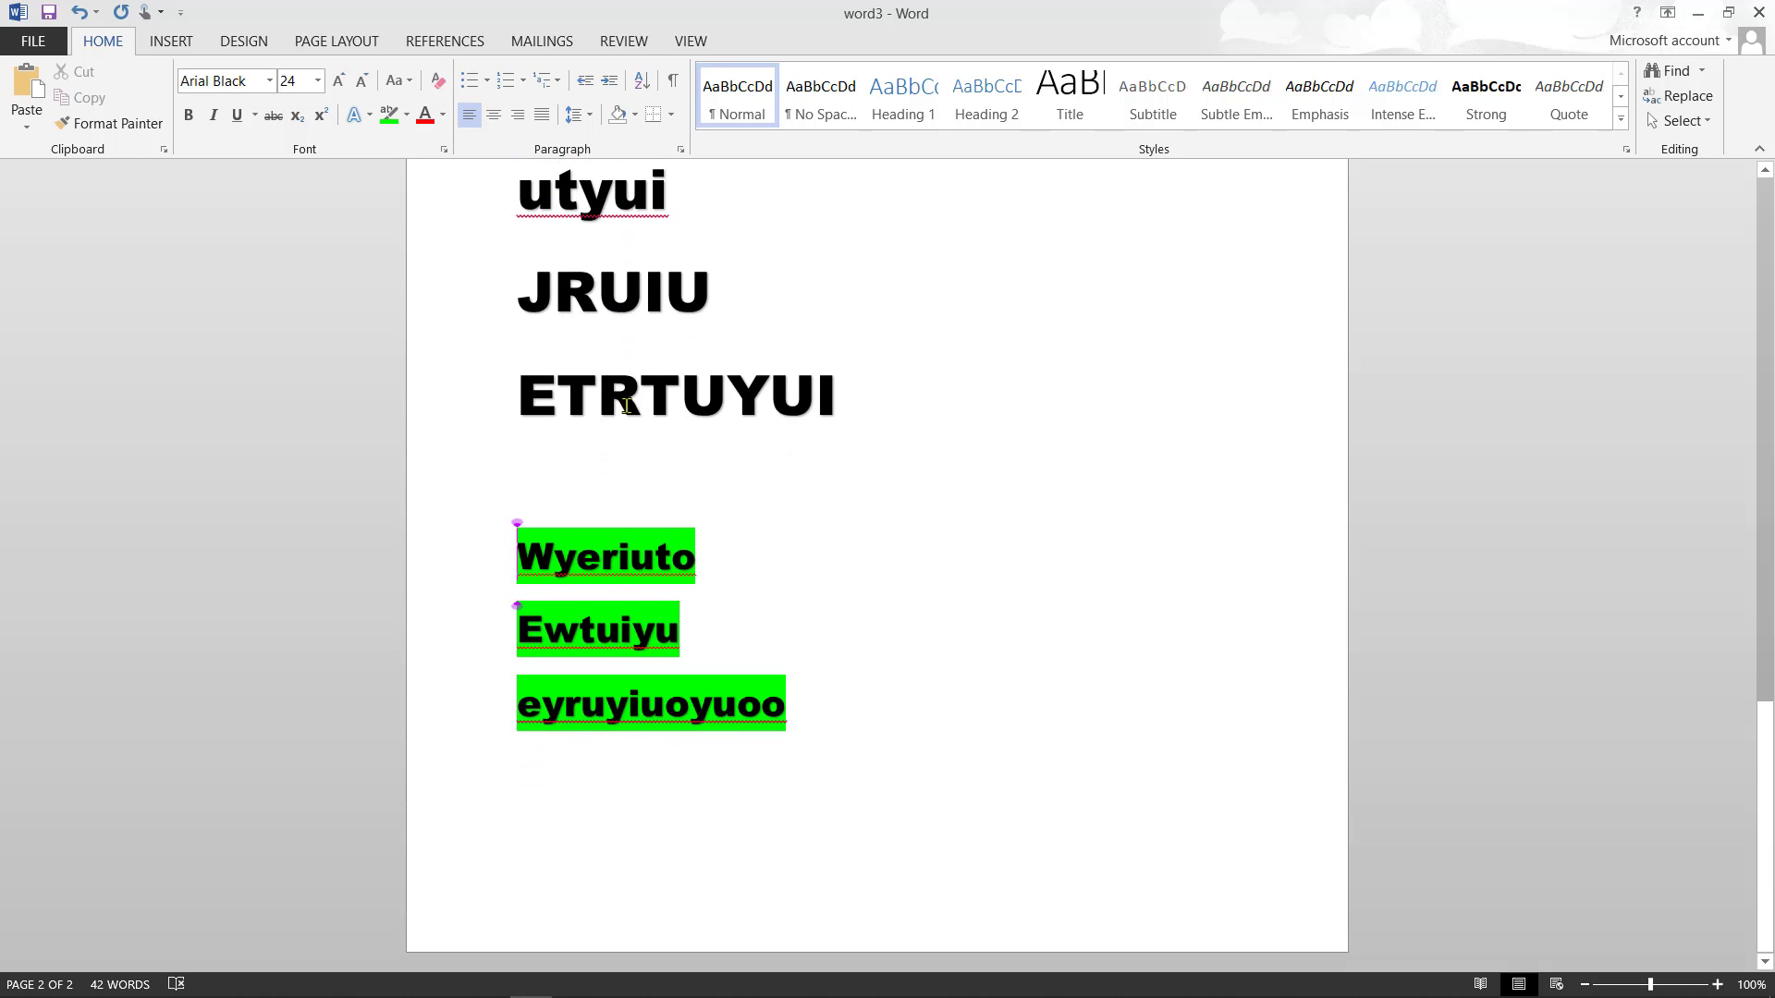
# - Start page 3 with the lines Weiwuy and Yiuoipo[p]]]
pyautogui.click(785, 733)
pyautogui.press('Return')
pyautogui.press('Return')
pyautogui.press('Return')
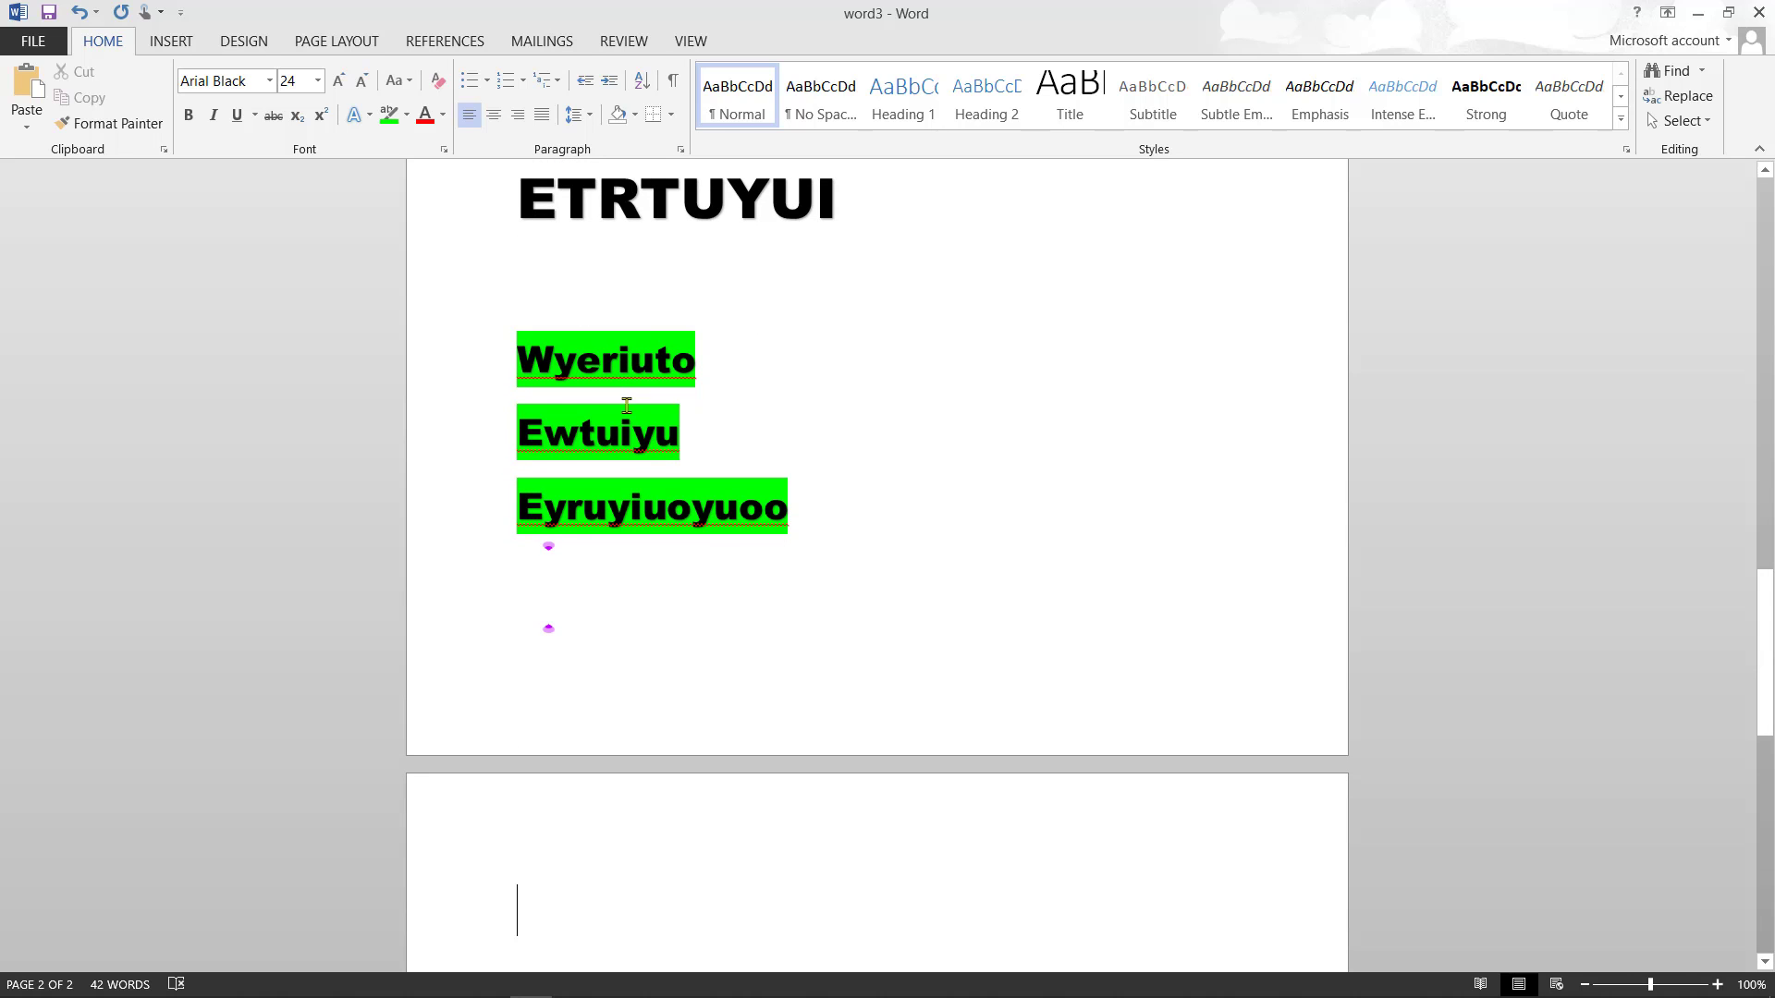
pyautogui.write('weiwuy')
pyautogui.press('Return')
pyautogui.write('yi')
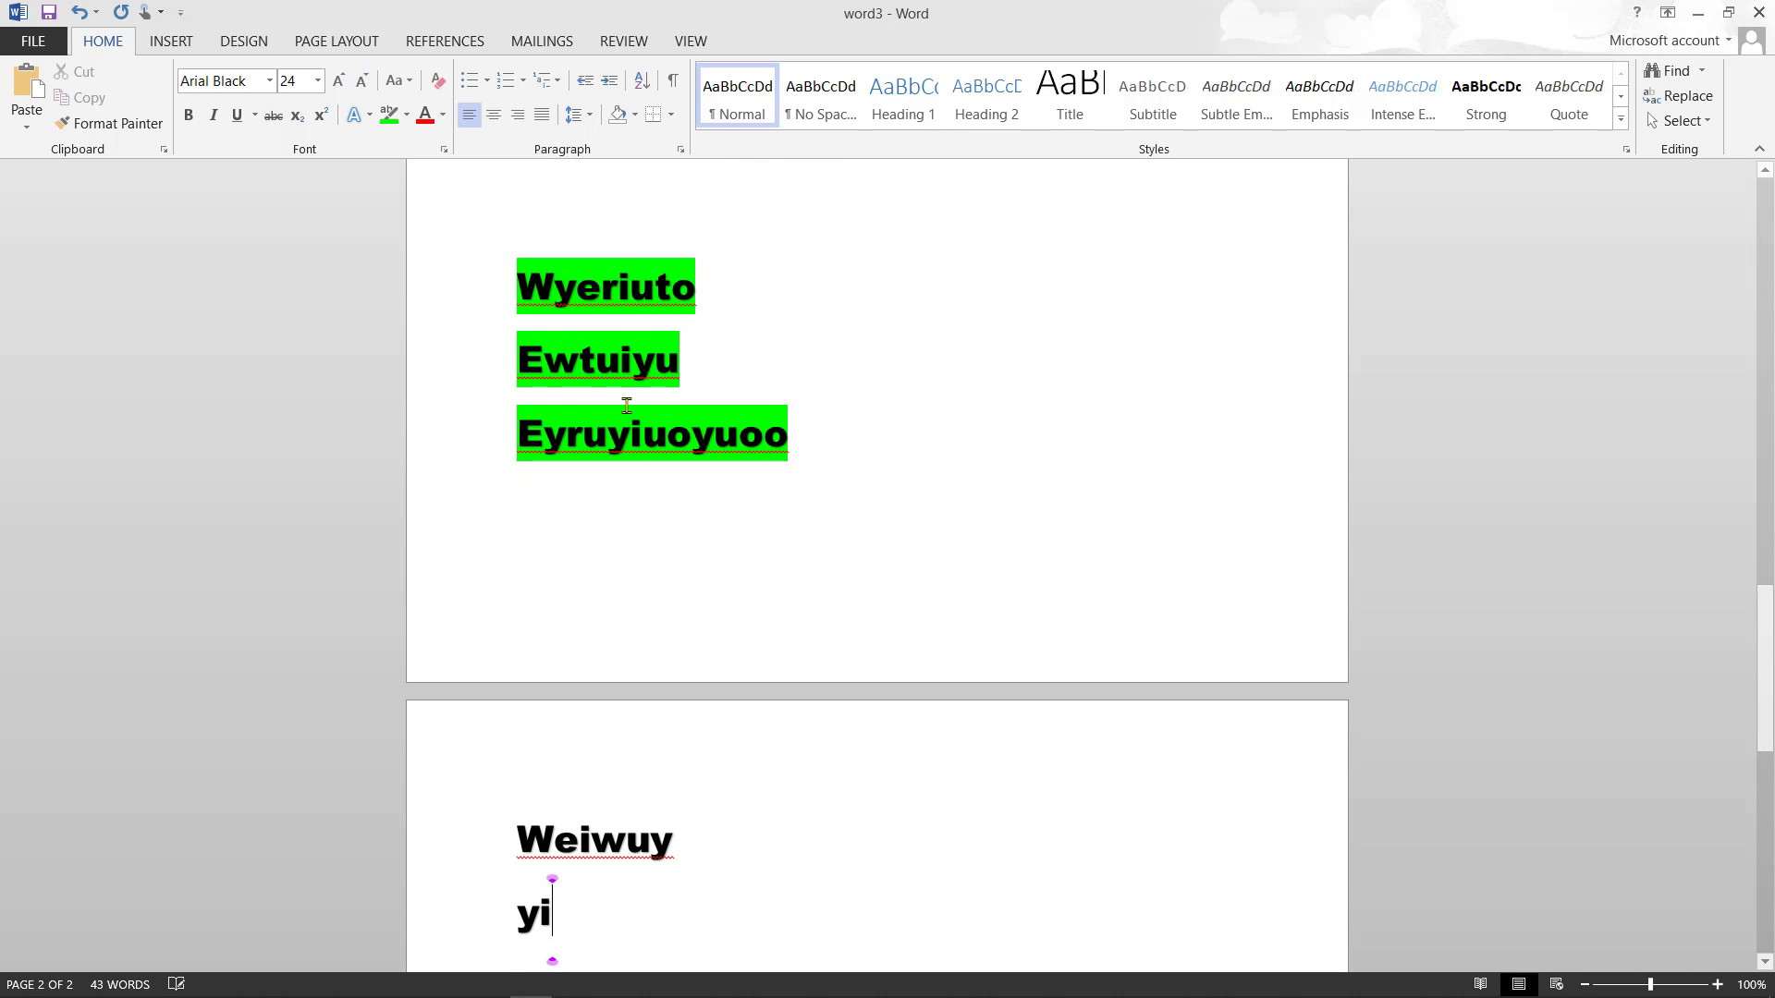
pyautogui.write('uoipo[p]]]')
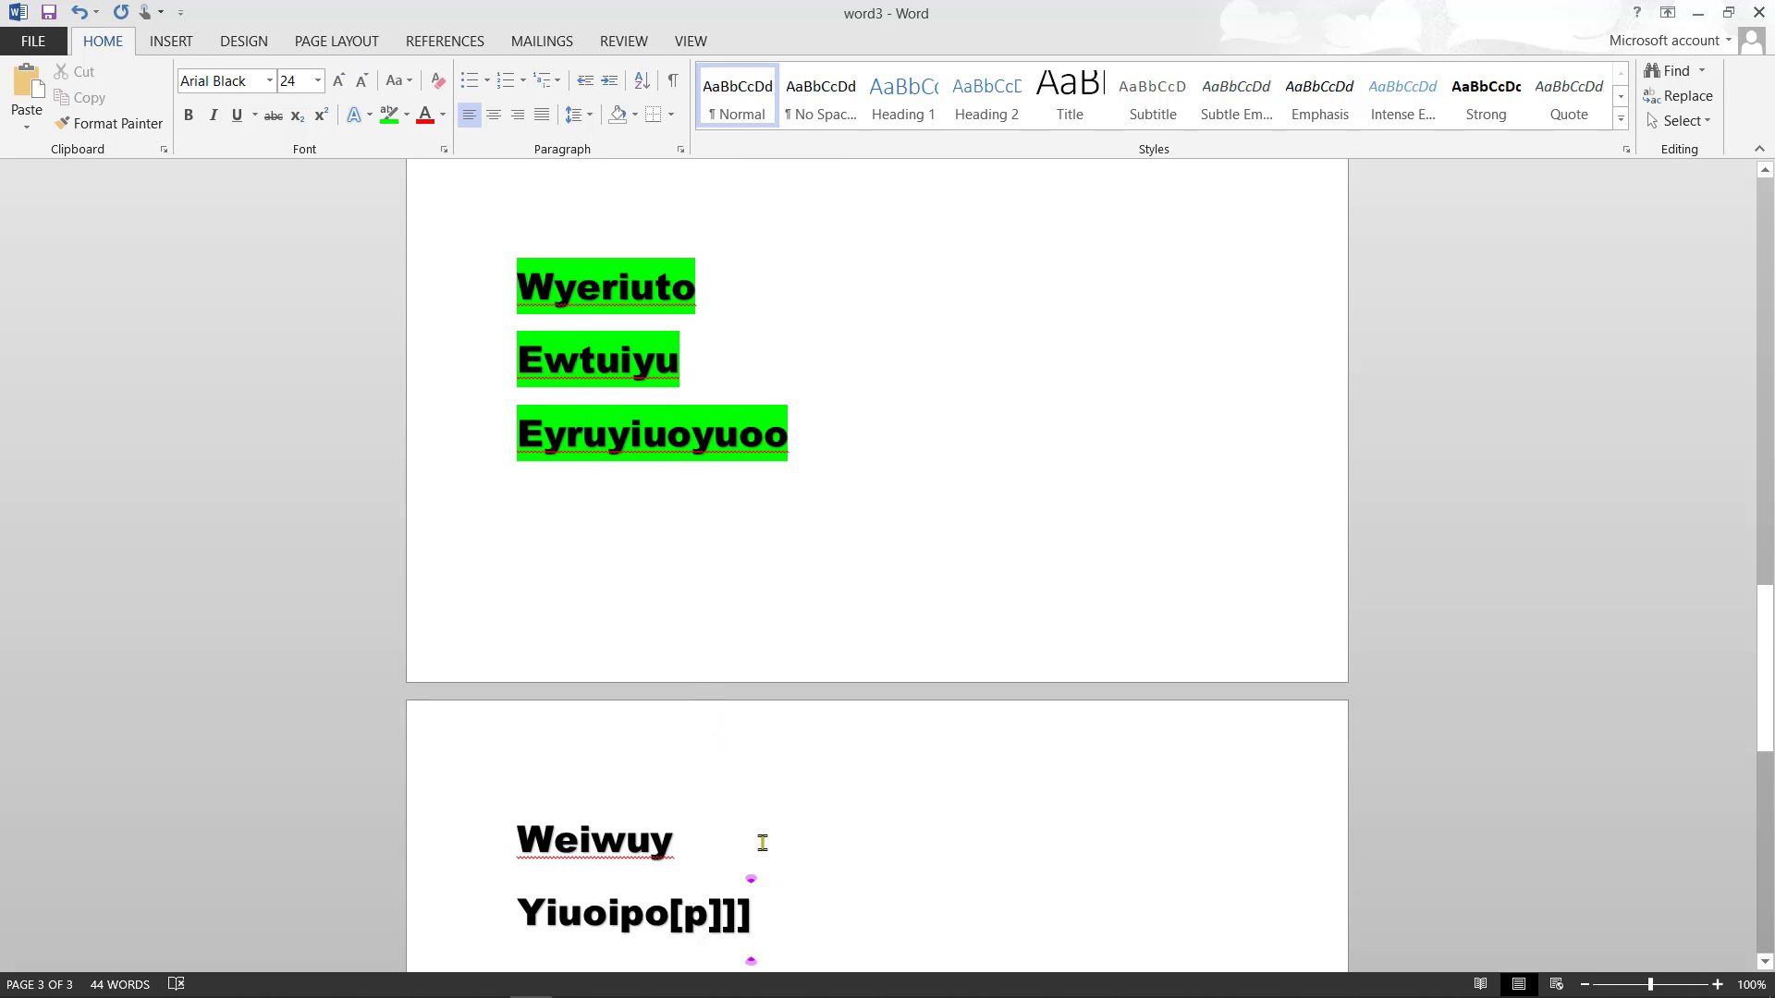
# - Highlight Weiwuy and Yiuoipo[p]]] in yellow and add an empty line below them
pyautogui.rightClick(653, 841)
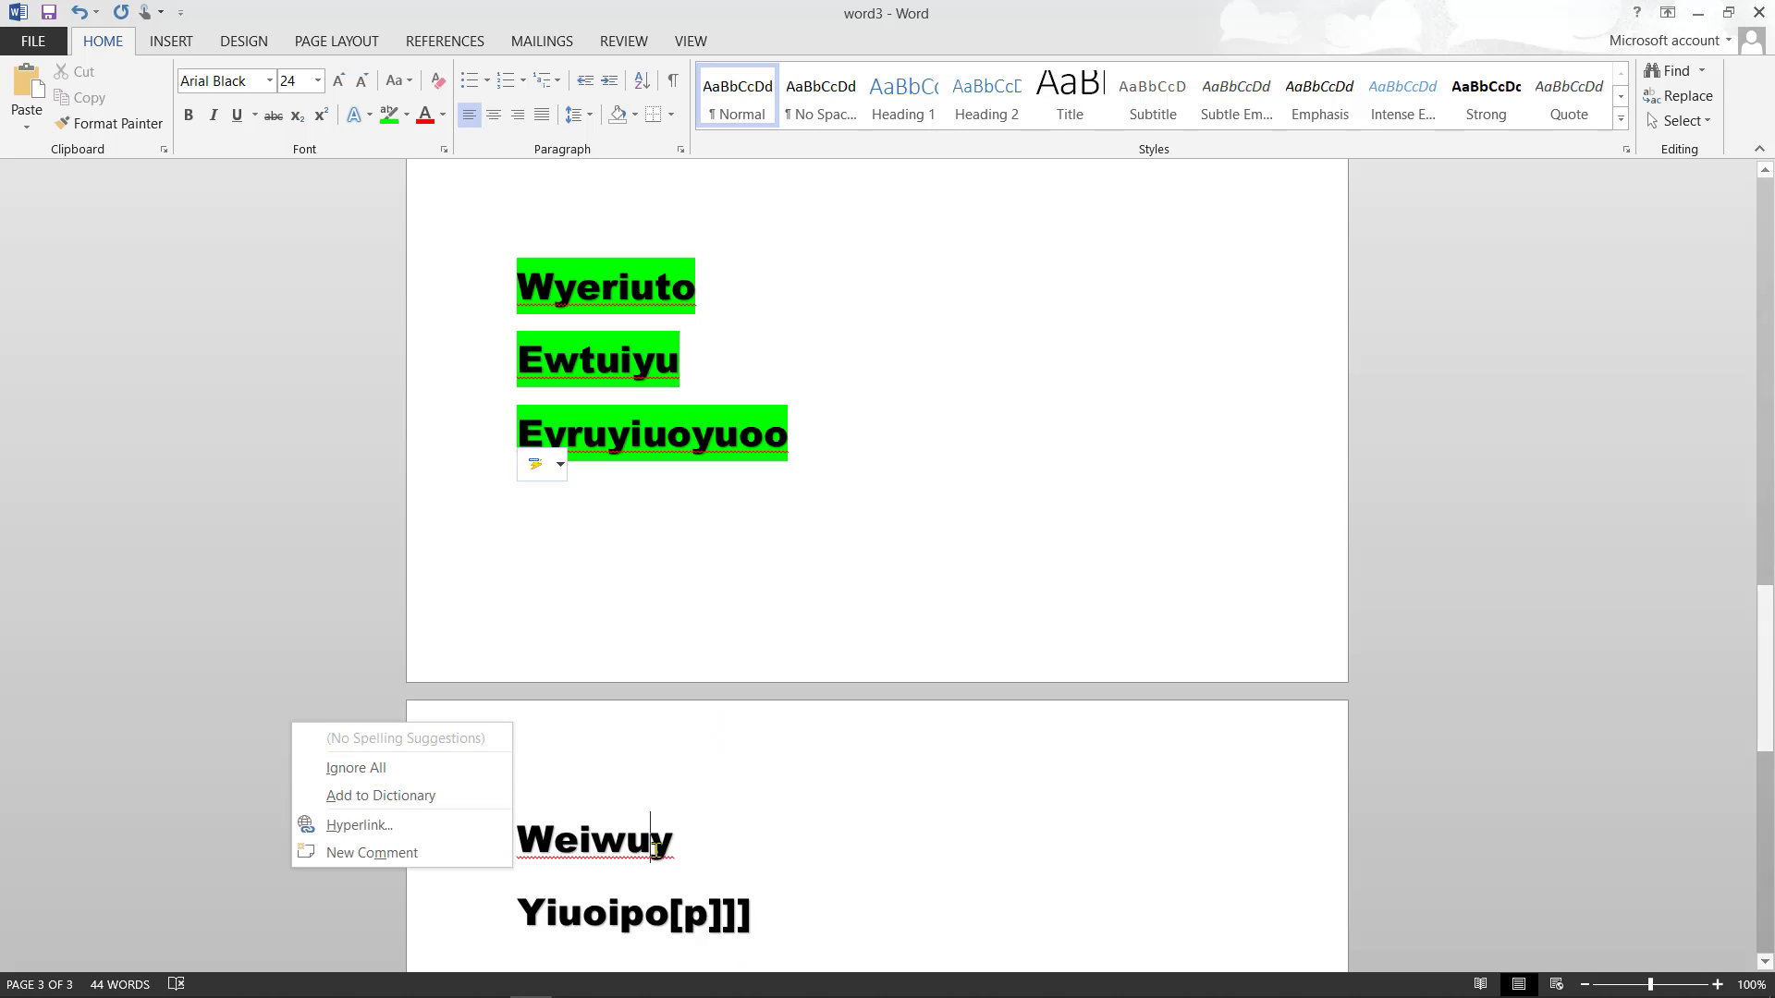
pyautogui.click(749, 909)
pyautogui.moveTo(750, 909); pyautogui.dragTo(508, 845)
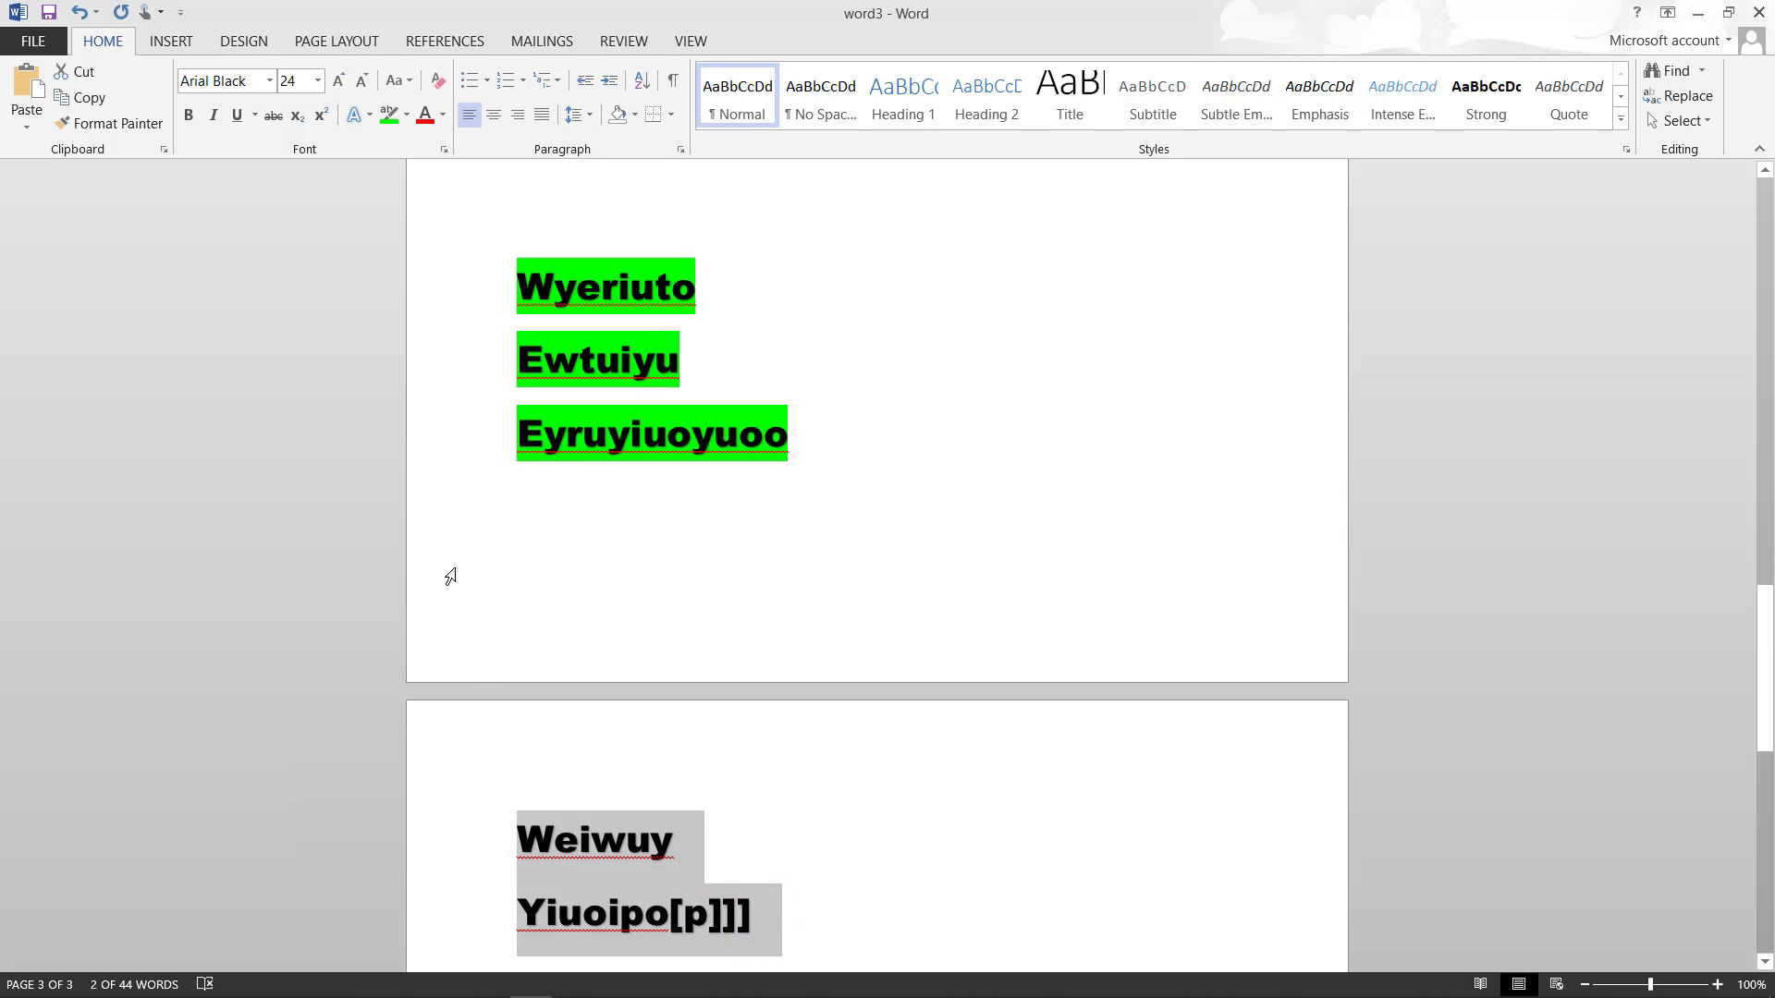
pyautogui.click(405, 115)
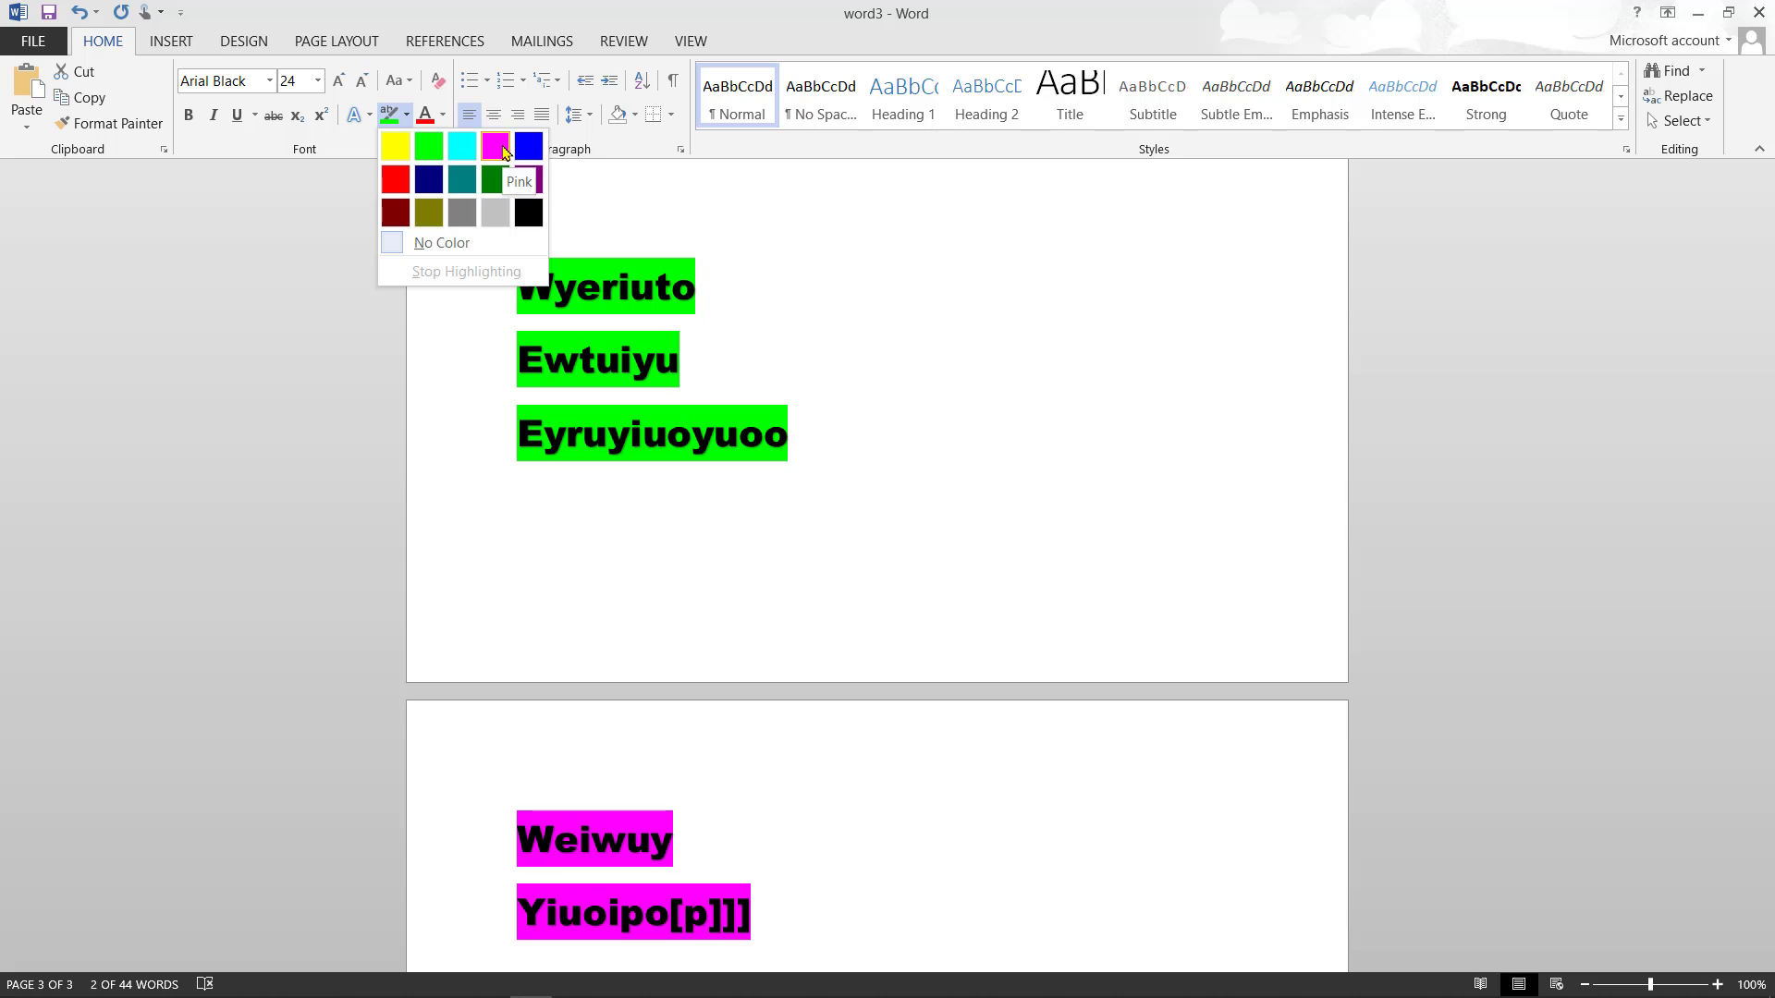
pyautogui.click(397, 152)
pyautogui.click(893, 756)
pyautogui.click(841, 918)
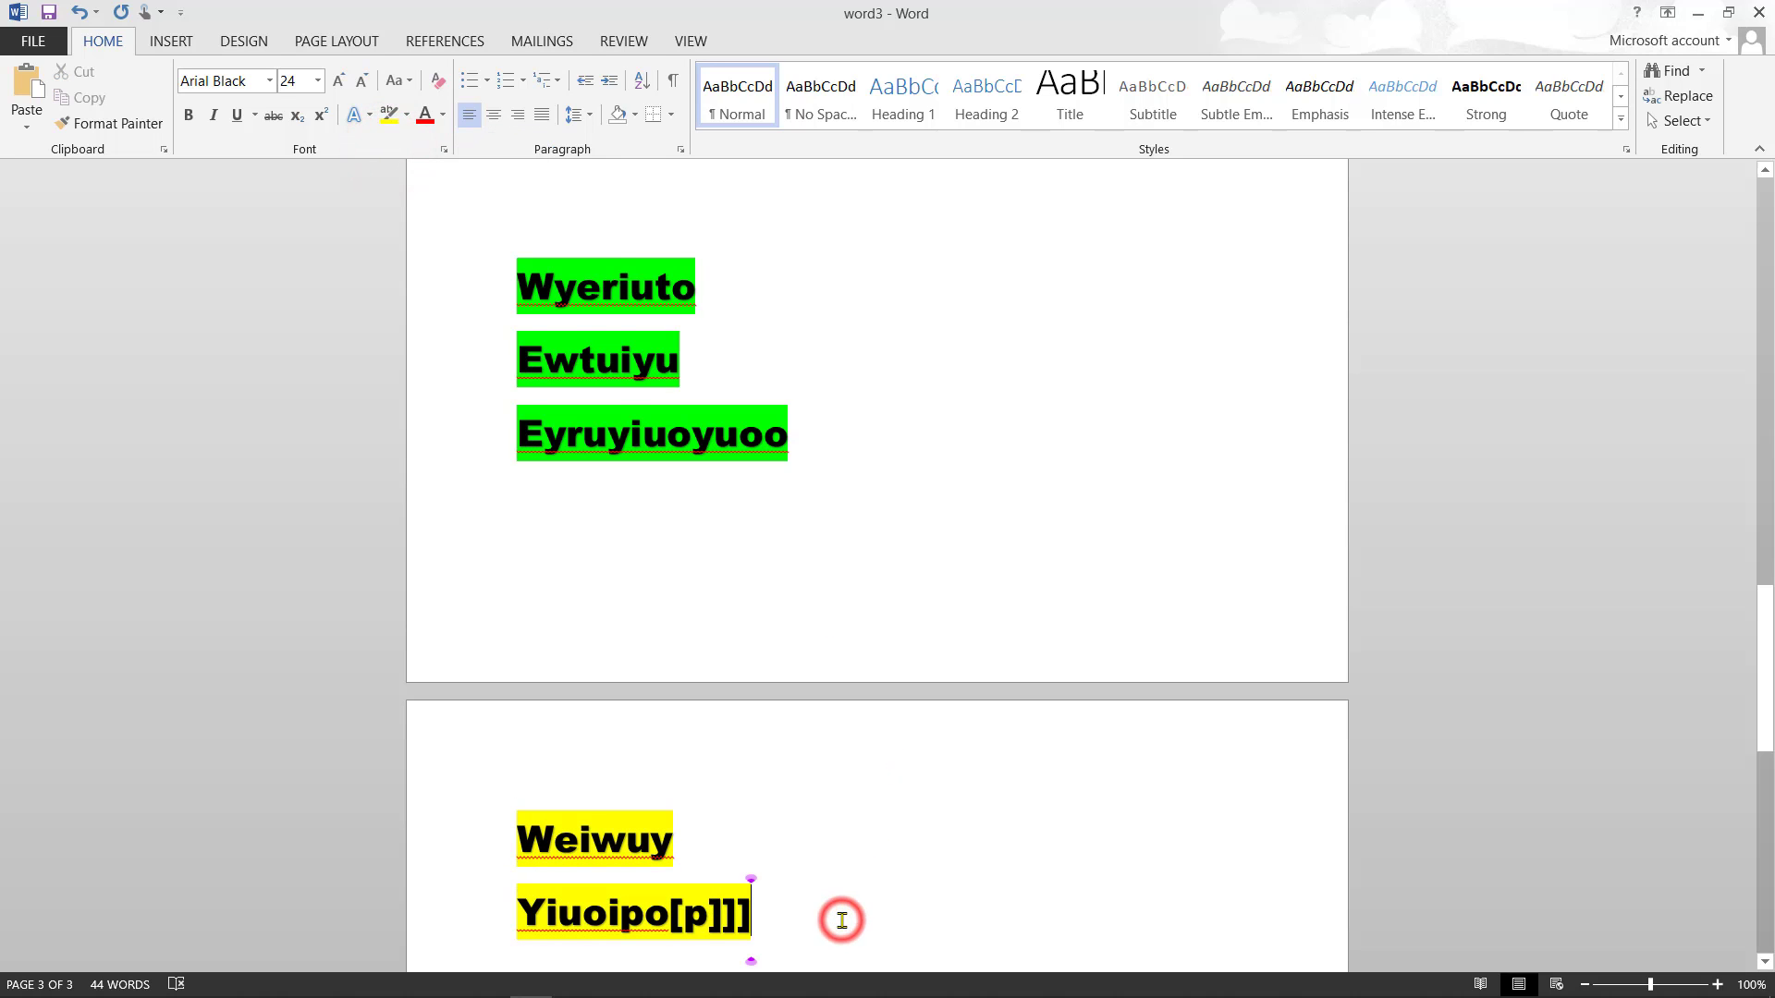
pyautogui.press('Return')
pyautogui.press('Return')
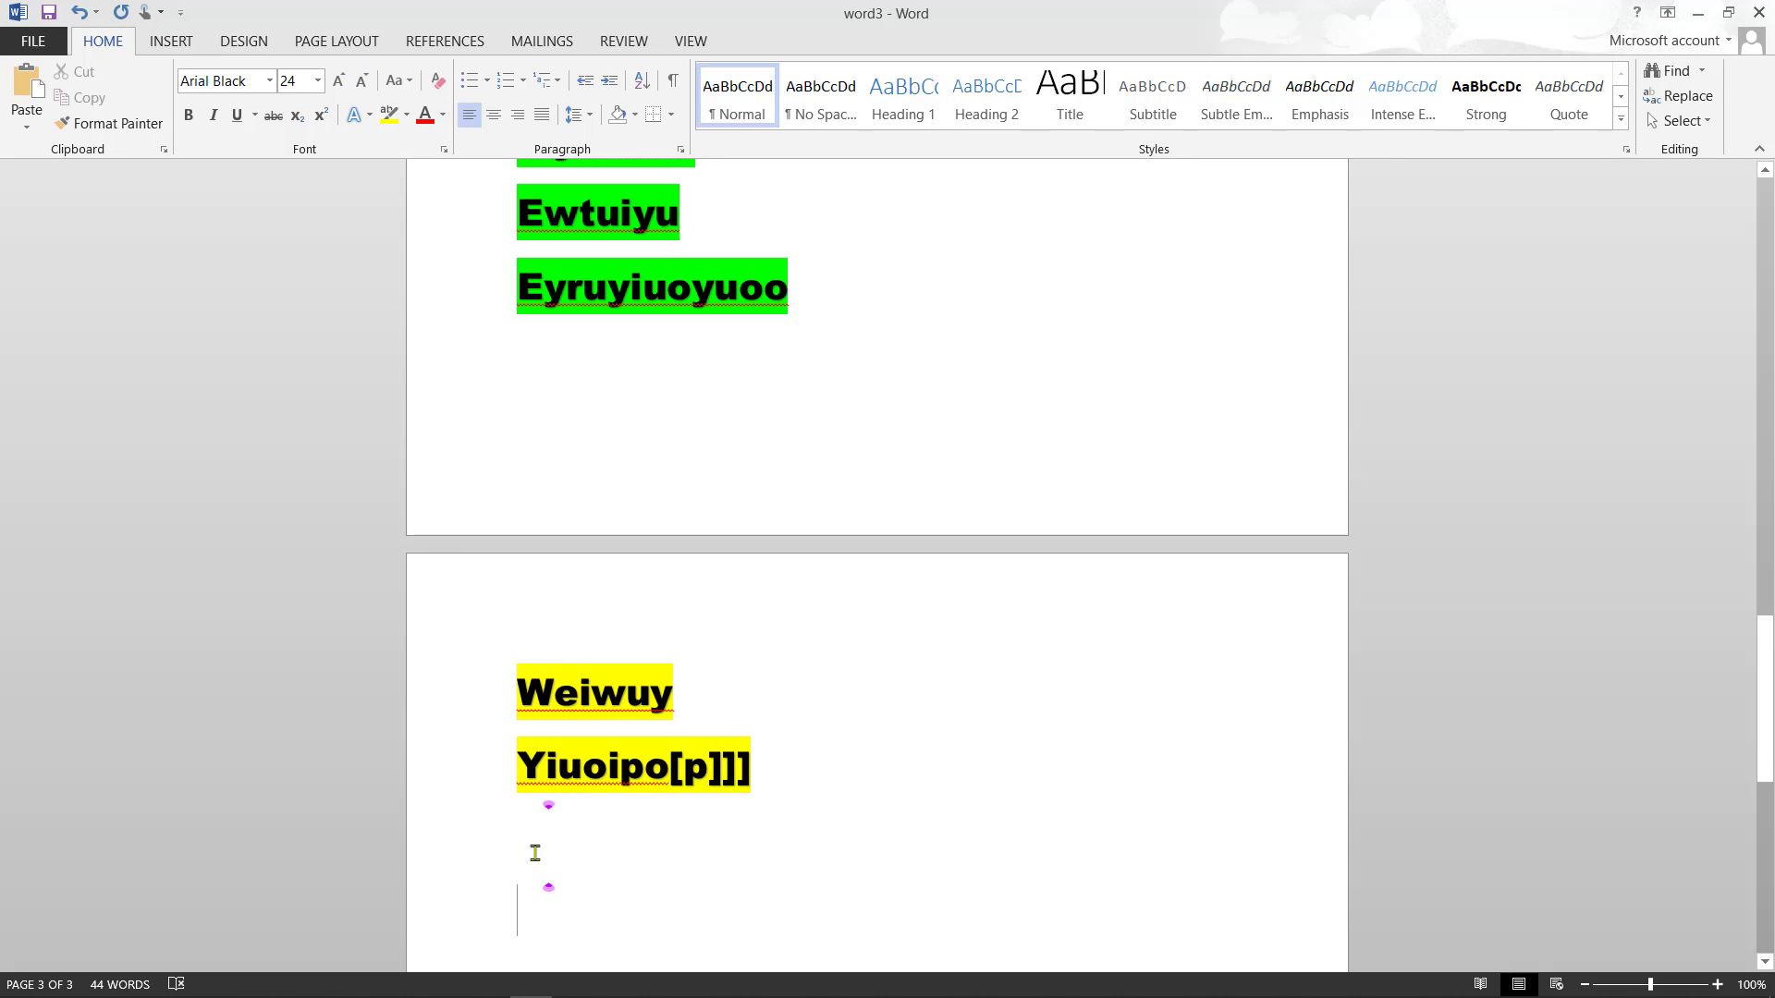
# - Type Fdsyureiie and colour it green
pyautogui.write('fdsyu')
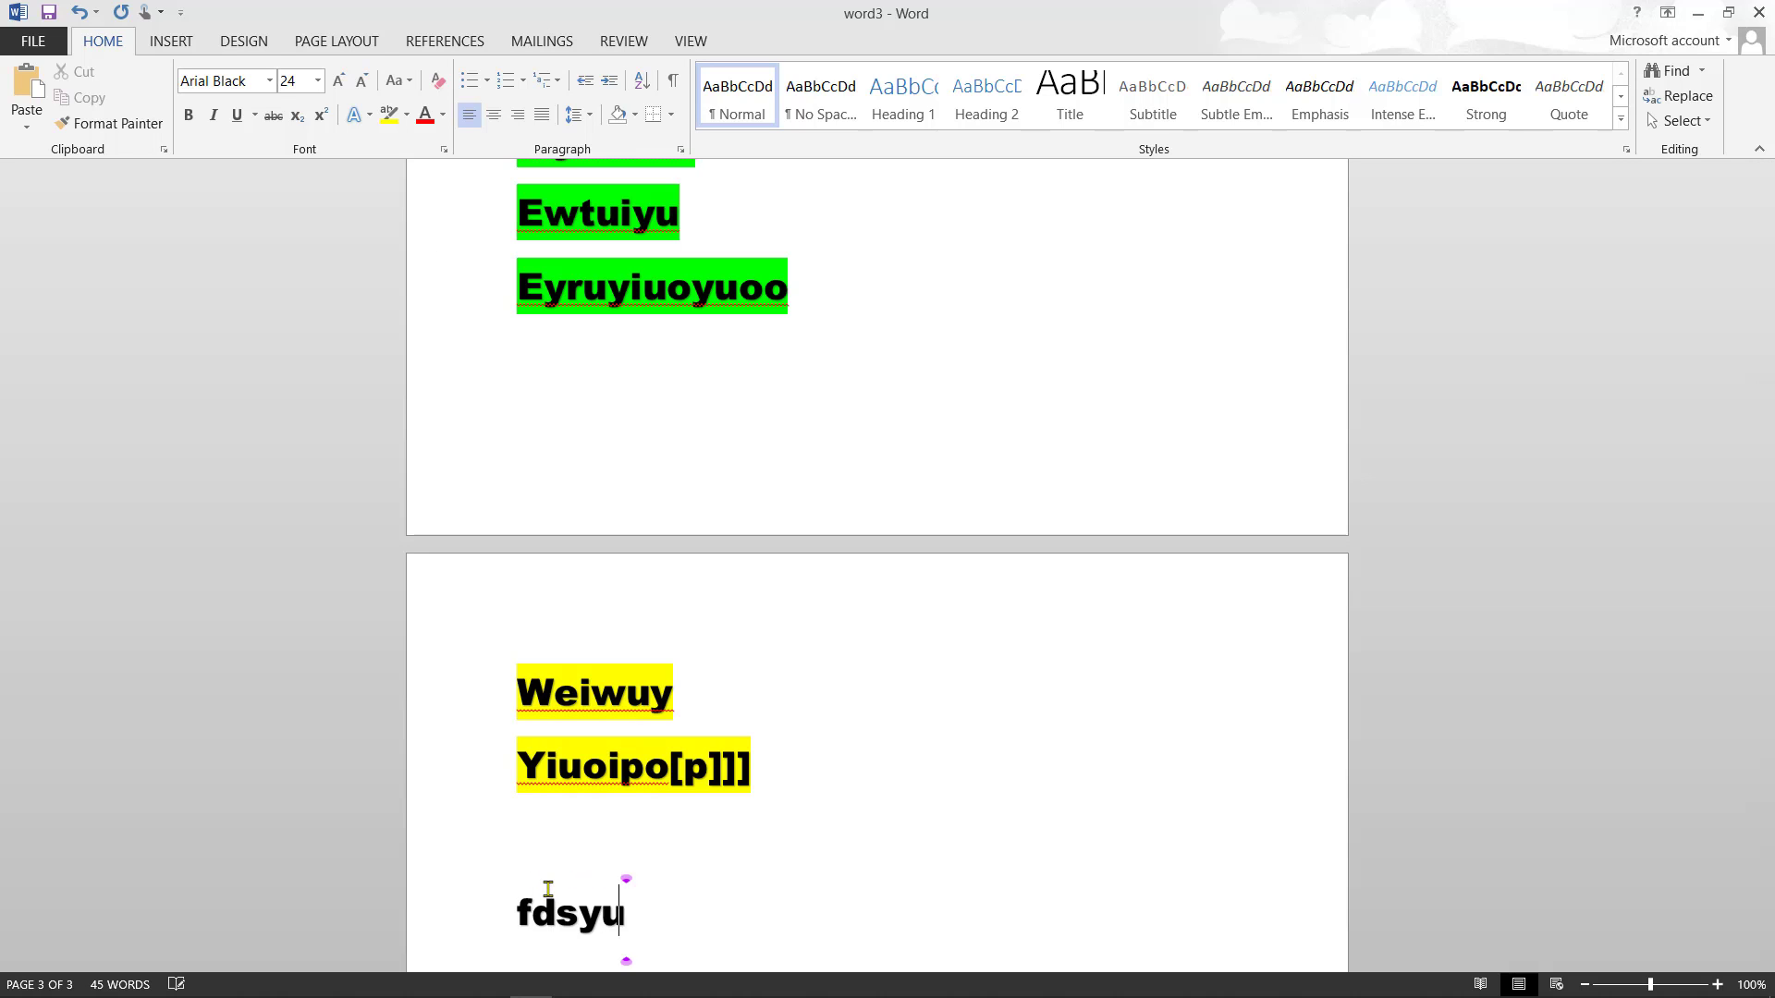
pyautogui.write('reiie')
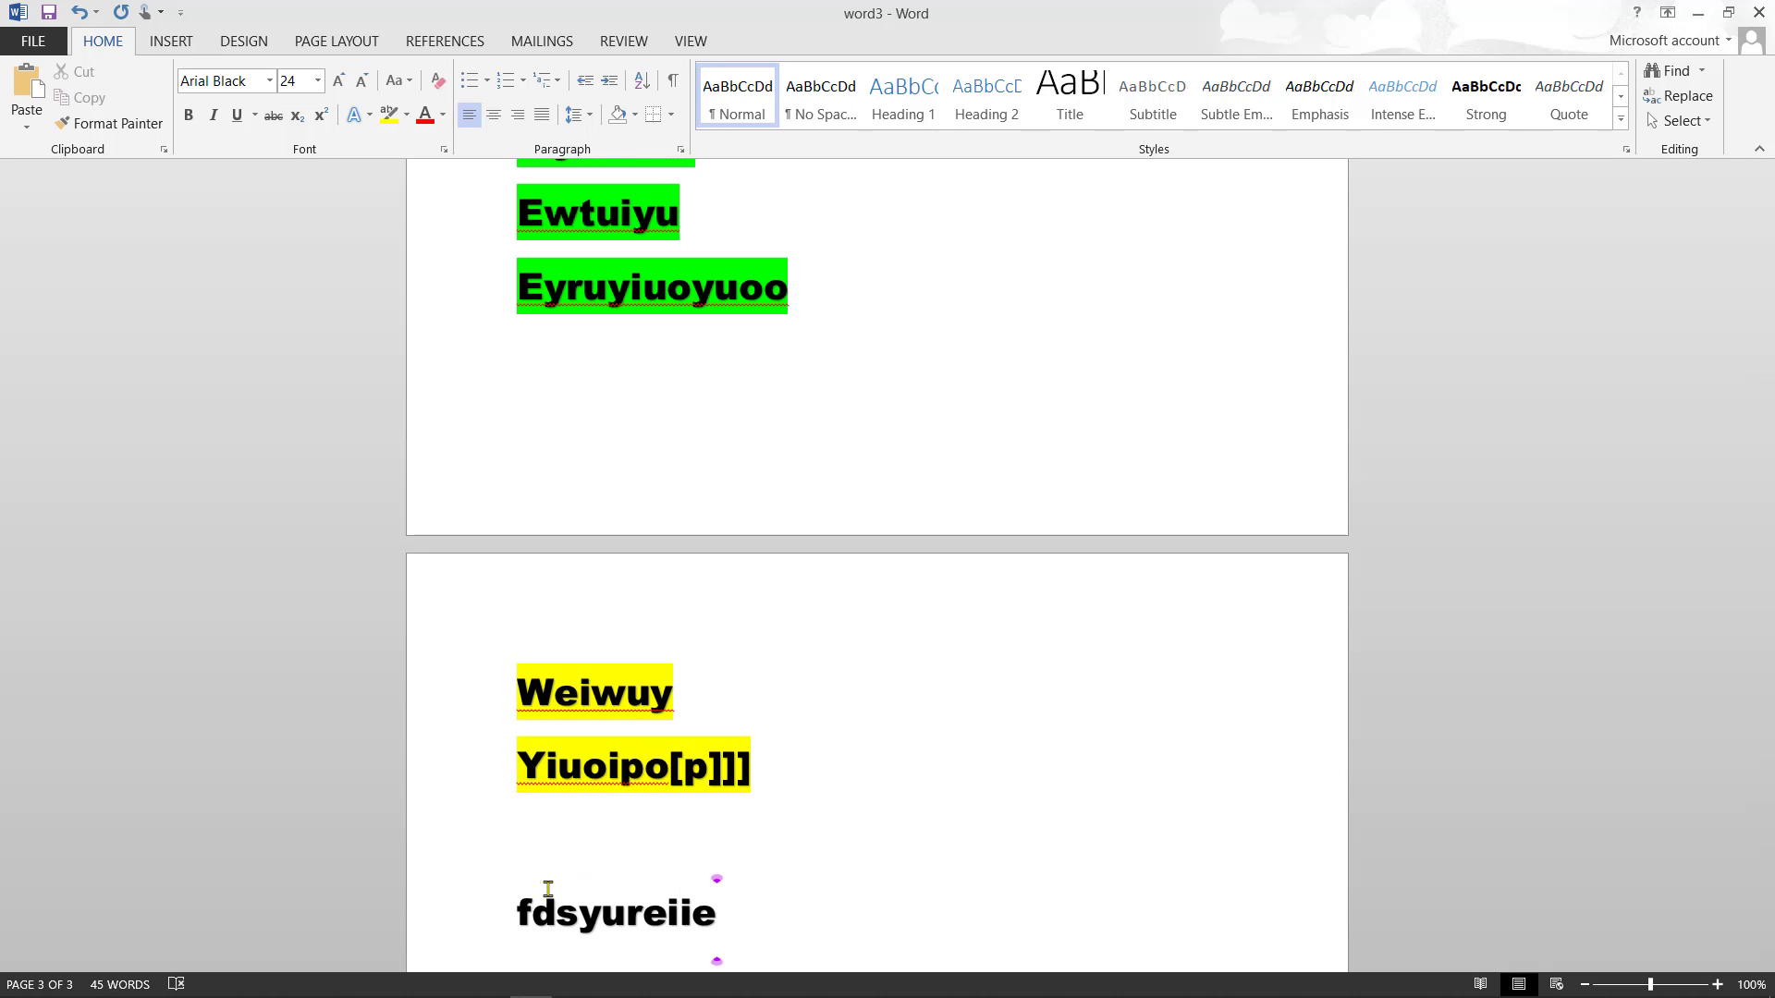
pyautogui.scroll(-6, 548, 888)
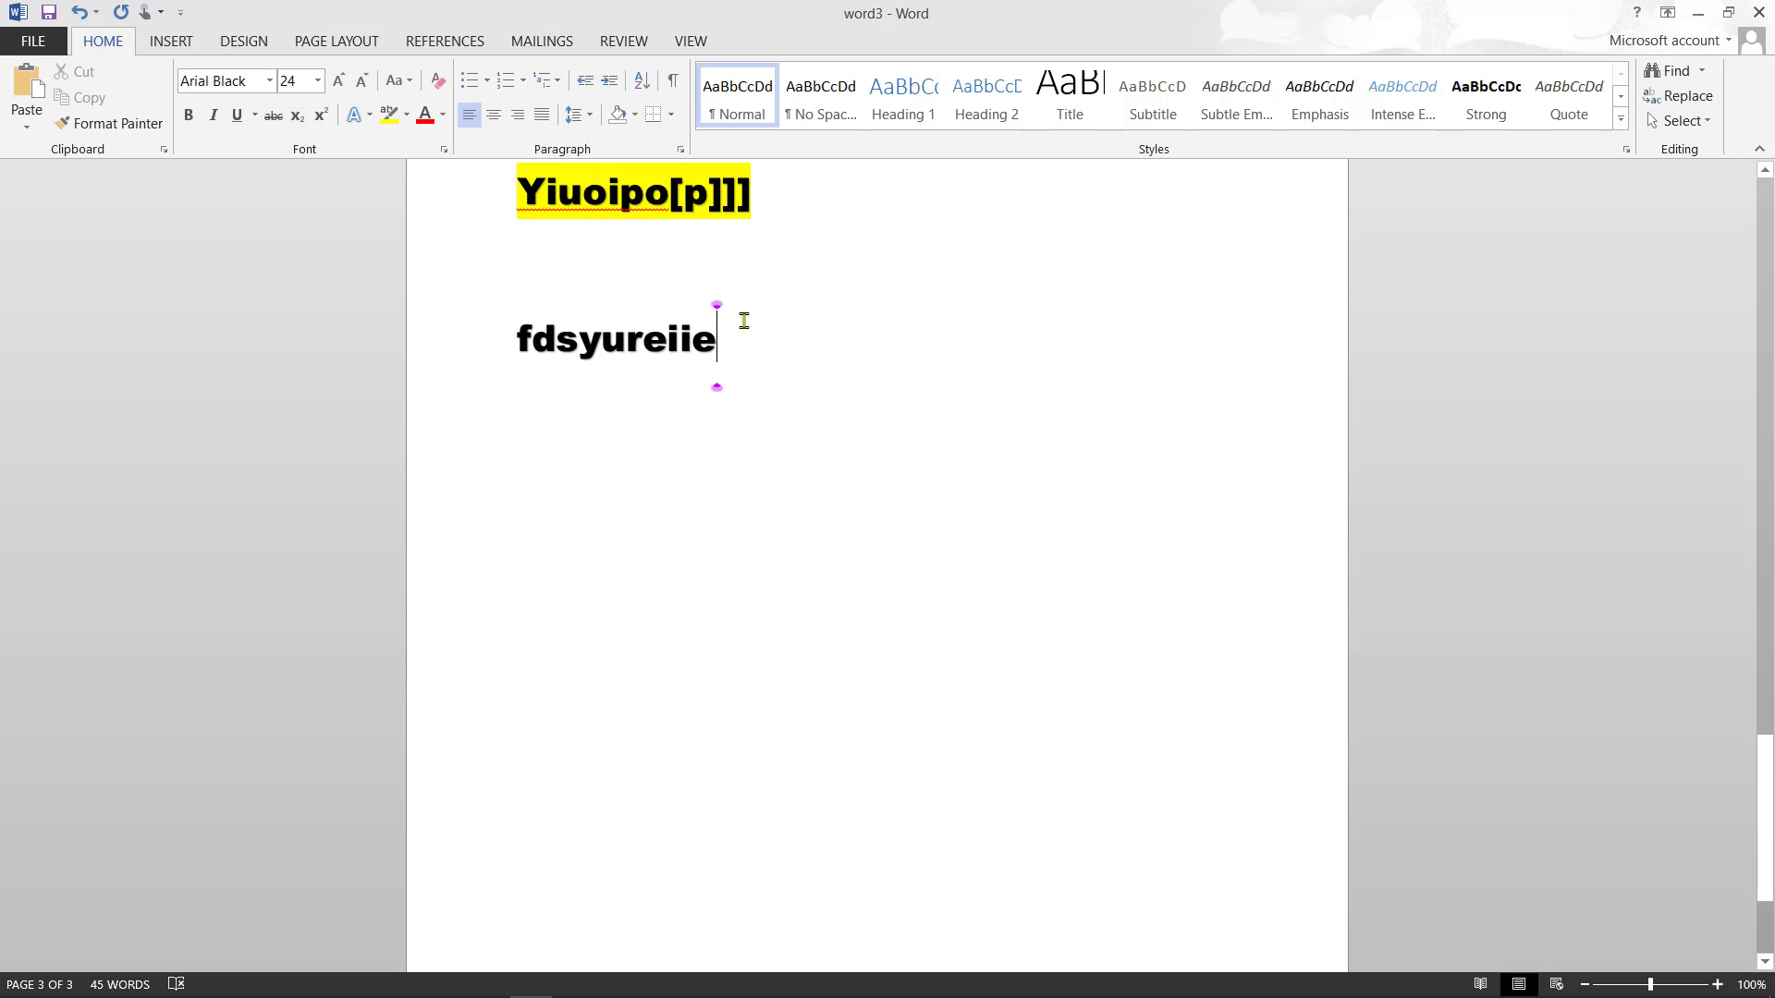
pyautogui.moveTo(728, 337); pyautogui.dragTo(517, 339)
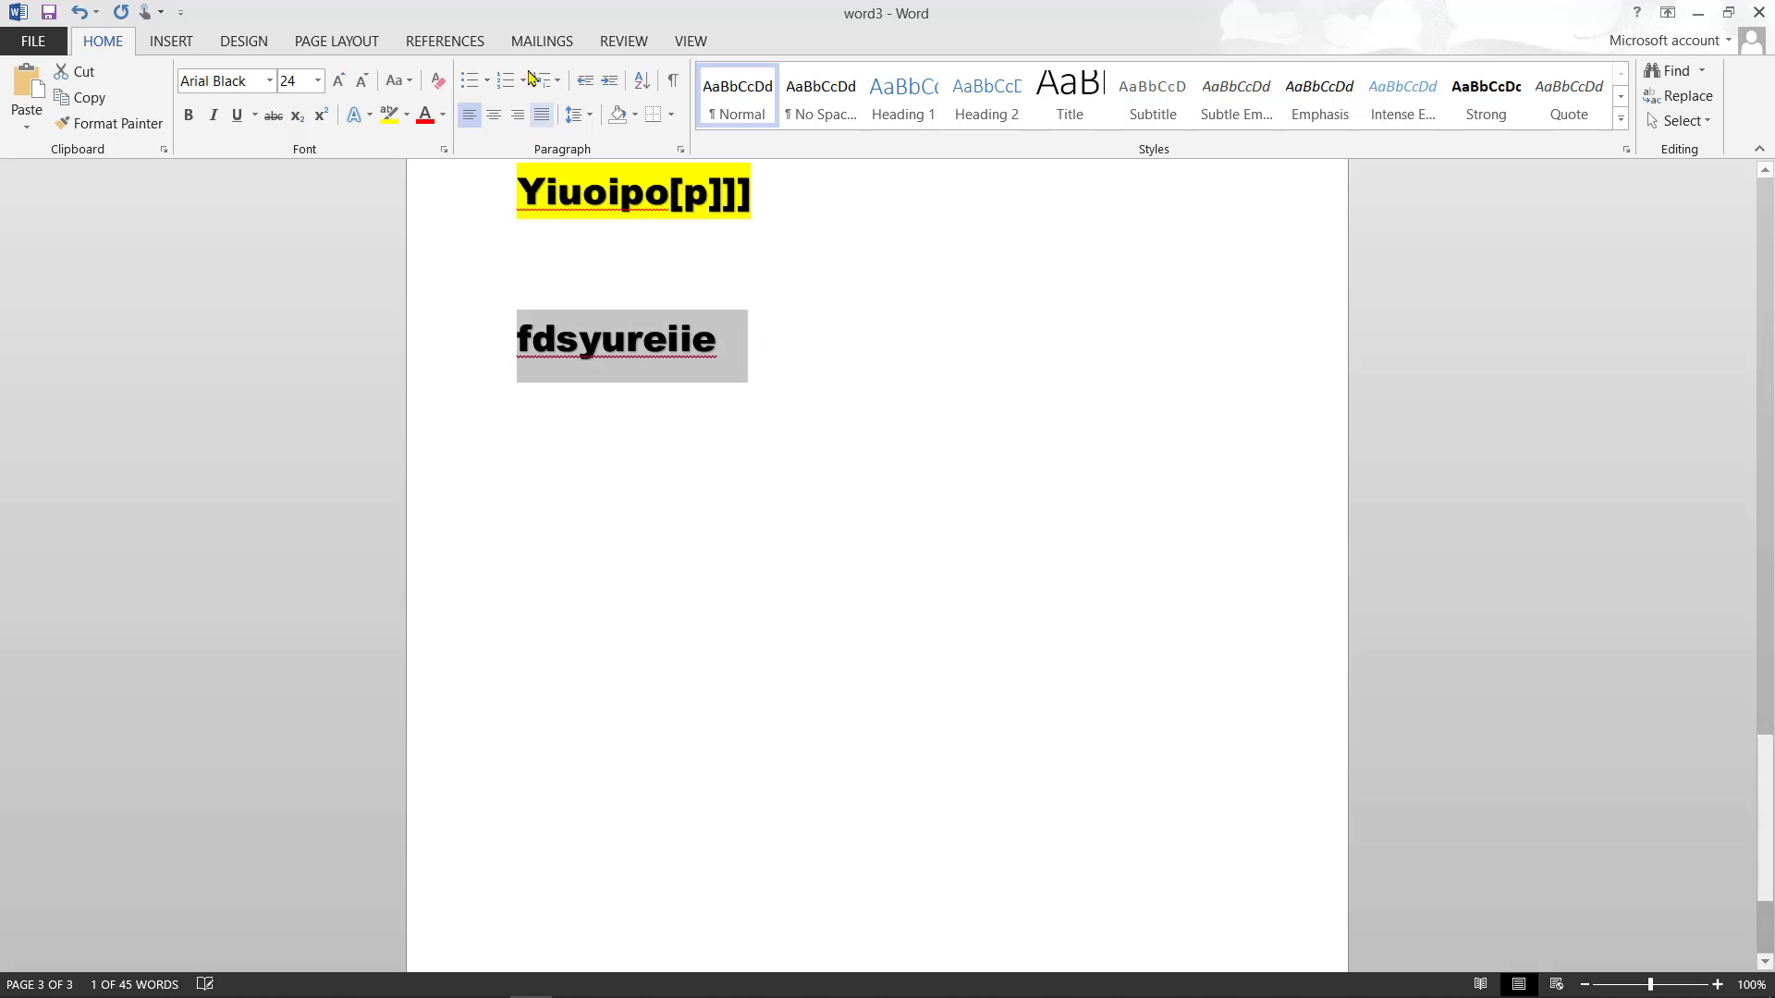
pyautogui.click(446, 114)
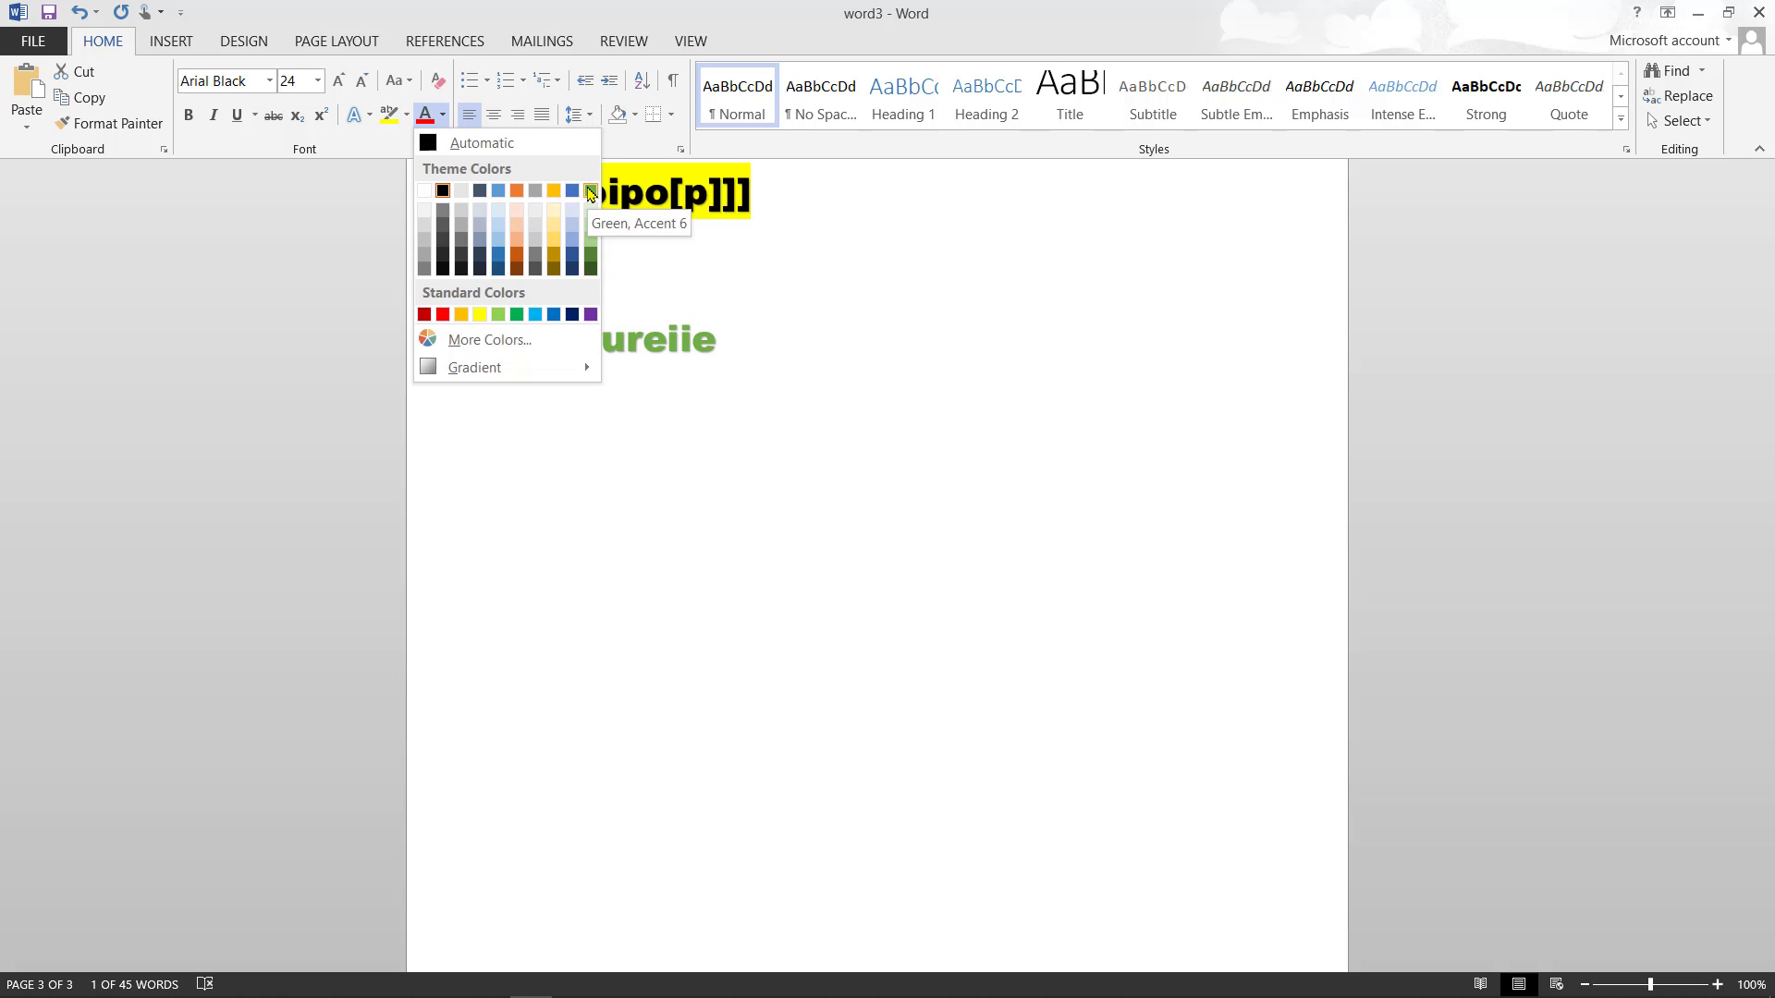
pyautogui.click(589, 191)
pyautogui.click(780, 357)
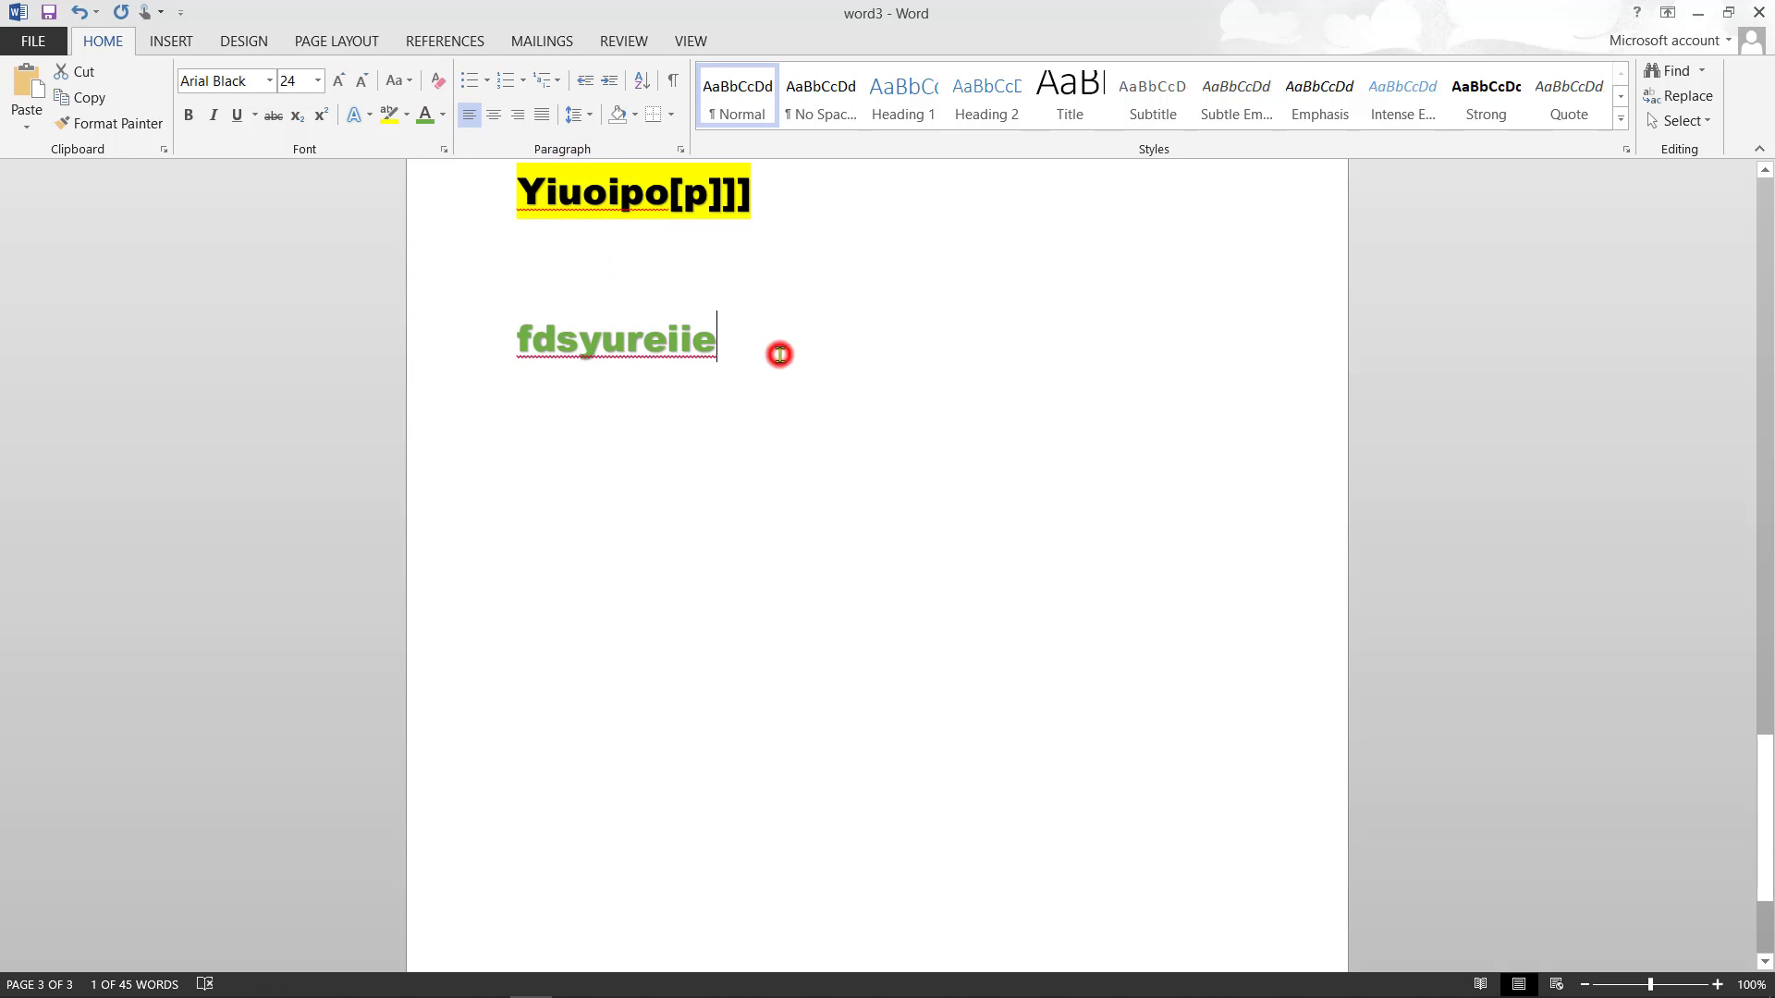
# - Add a green Tertuuuuuuuuuu line followed by a purple Trytuyiou line
pyautogui.press('Return')
pyautogui.write('tertuuuuuuuuuu')
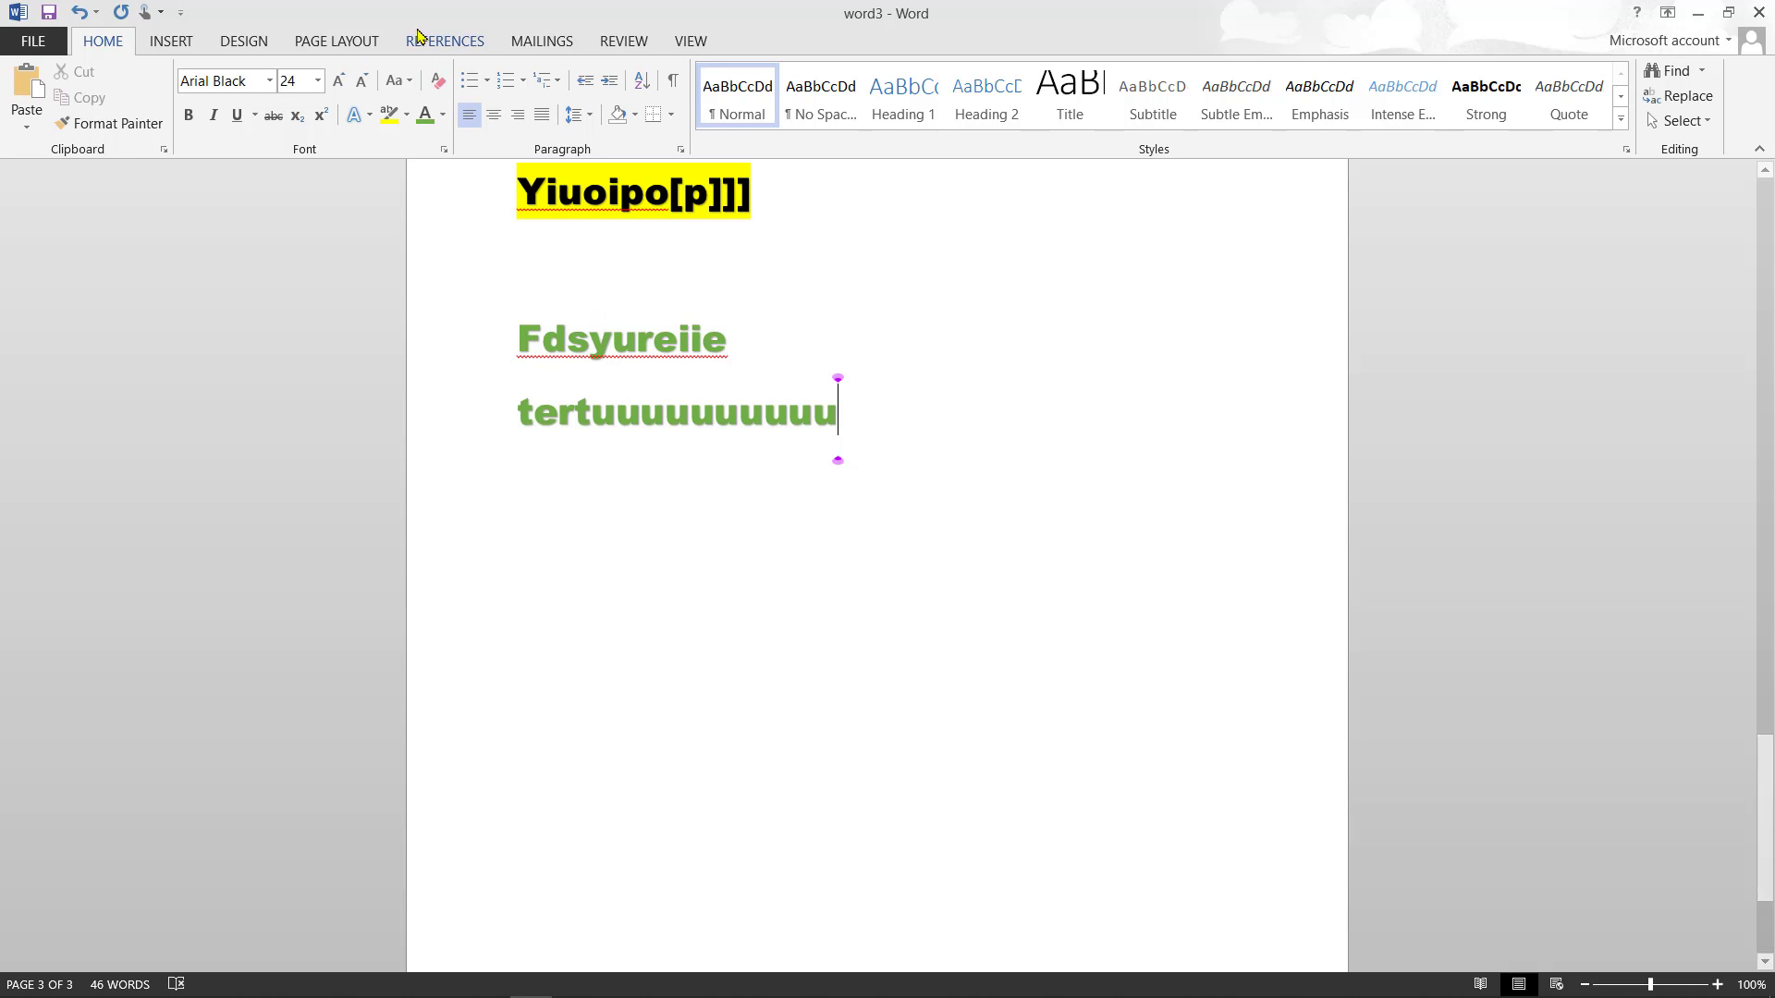
pyautogui.click(448, 114)
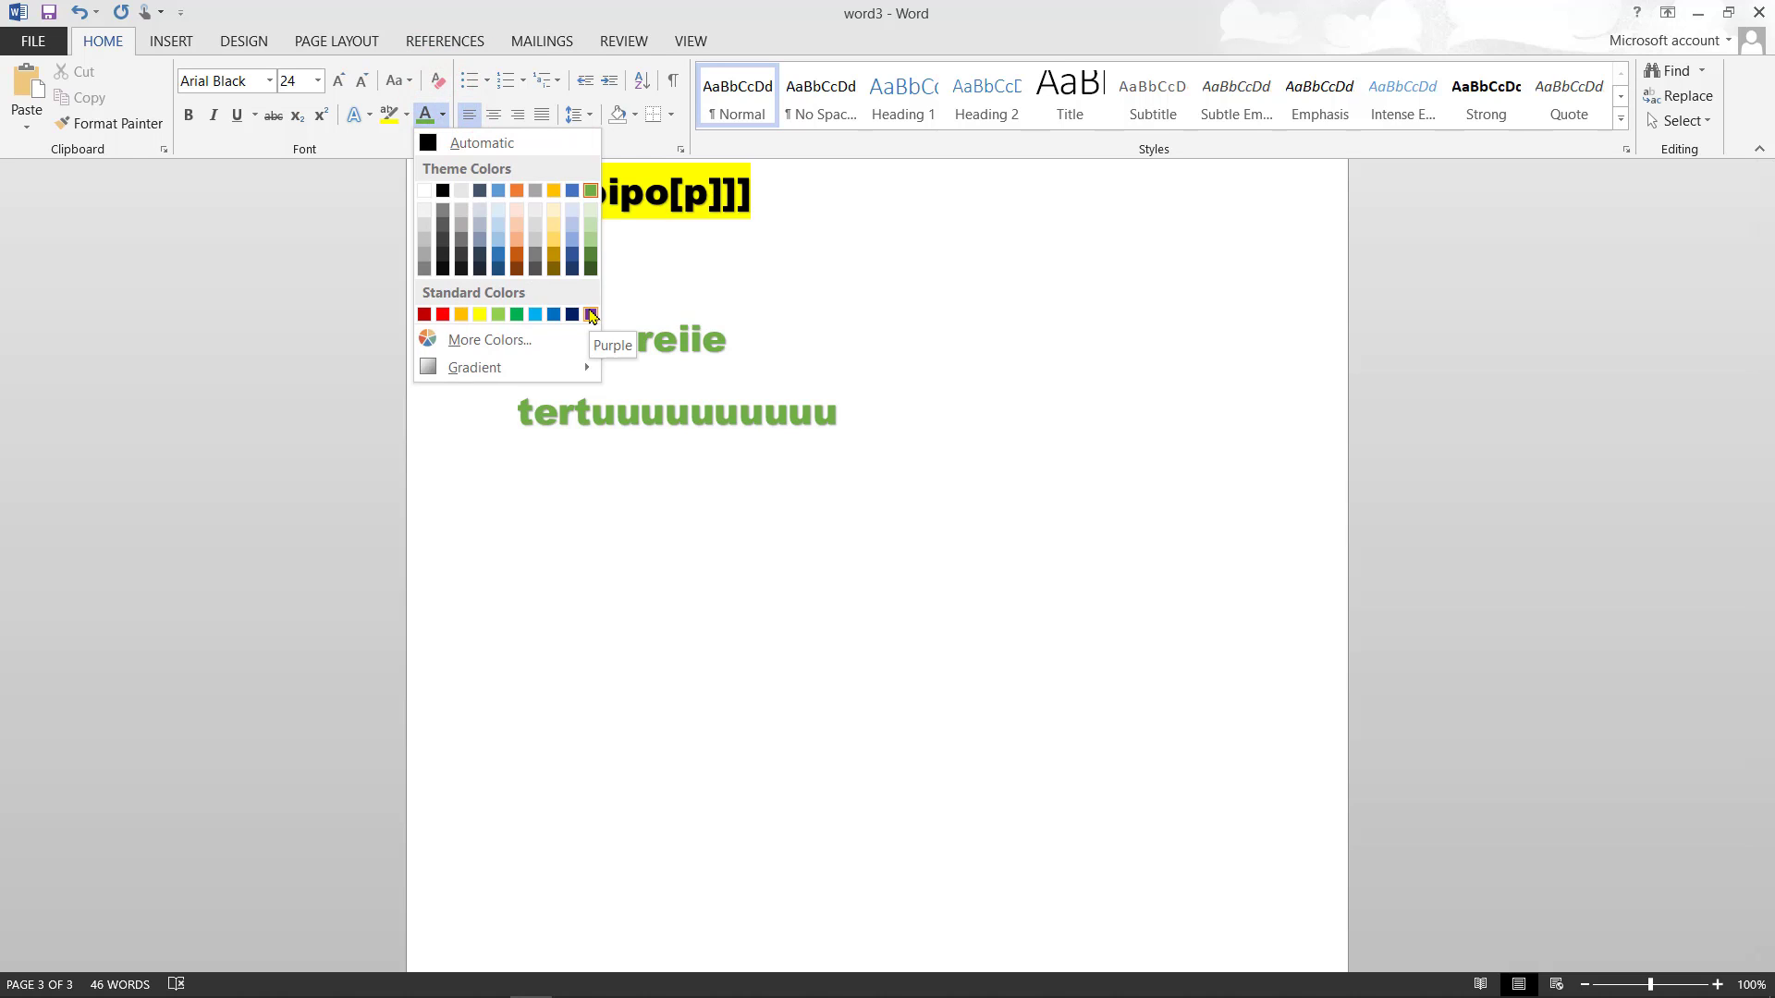
pyautogui.click(592, 316)
pyautogui.press('Return')
pyautogui.write('trytuyiou')
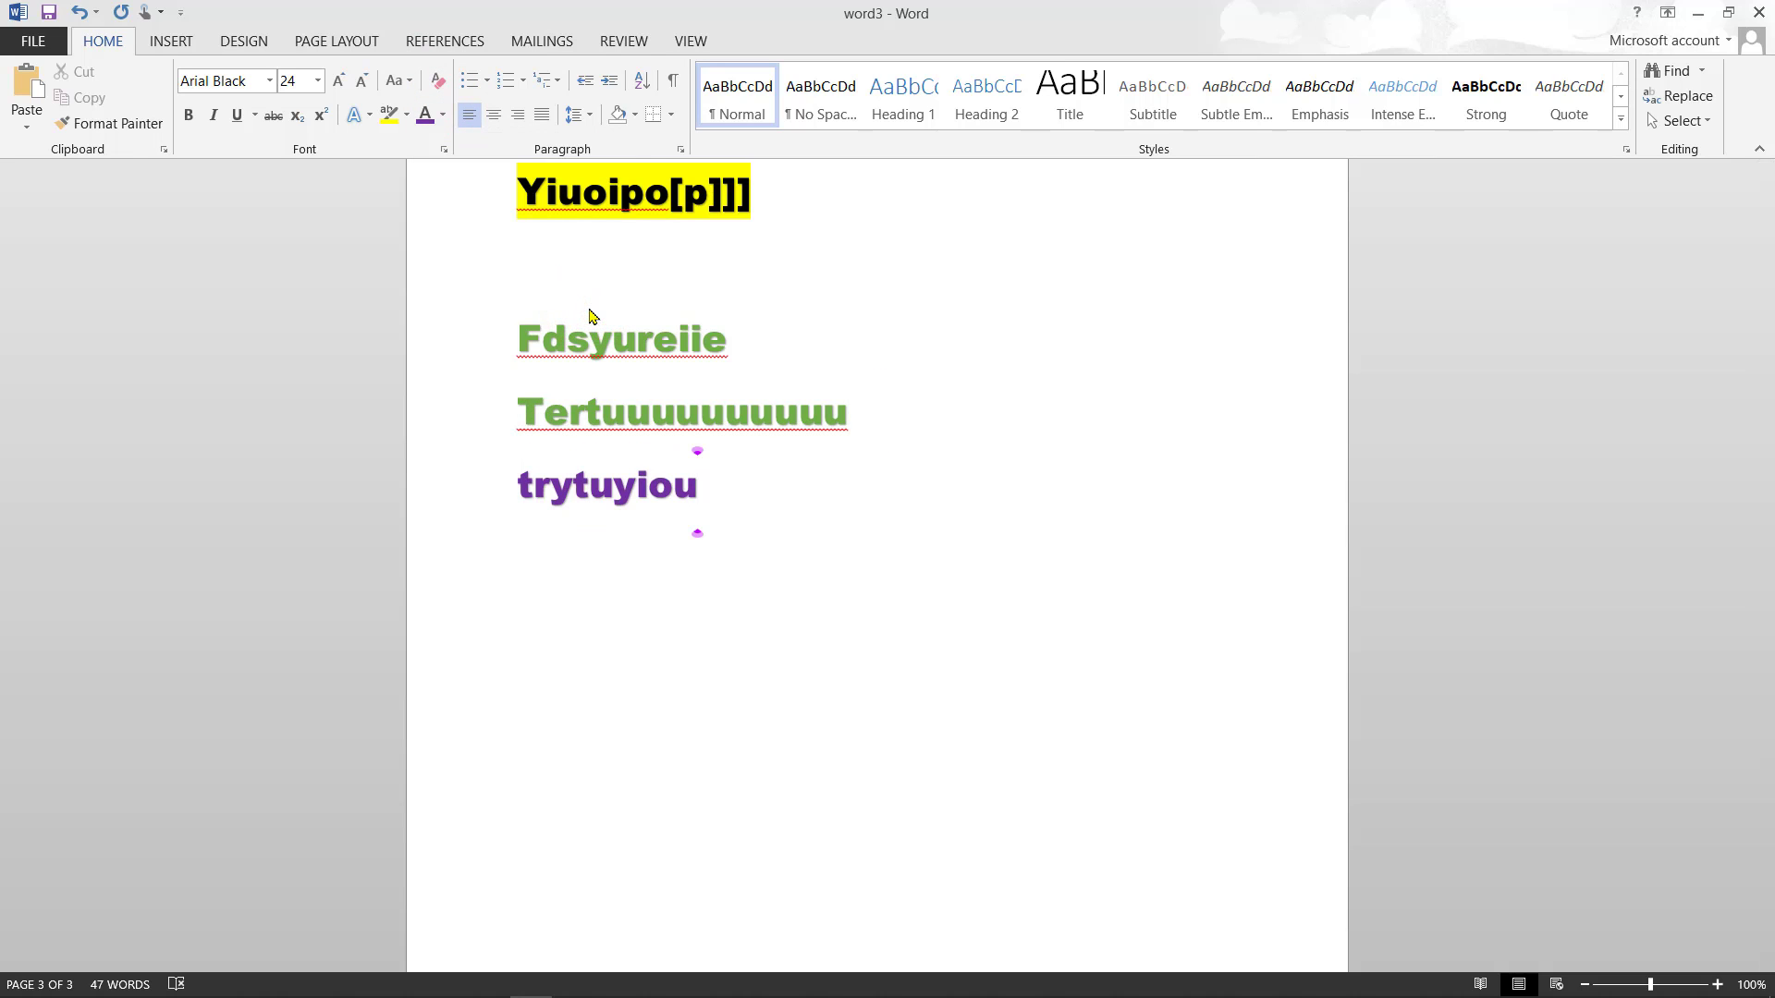
# - Add a gold Dghoipipo line, then an empty line with Automatic font colour
pyautogui.click(444, 114)
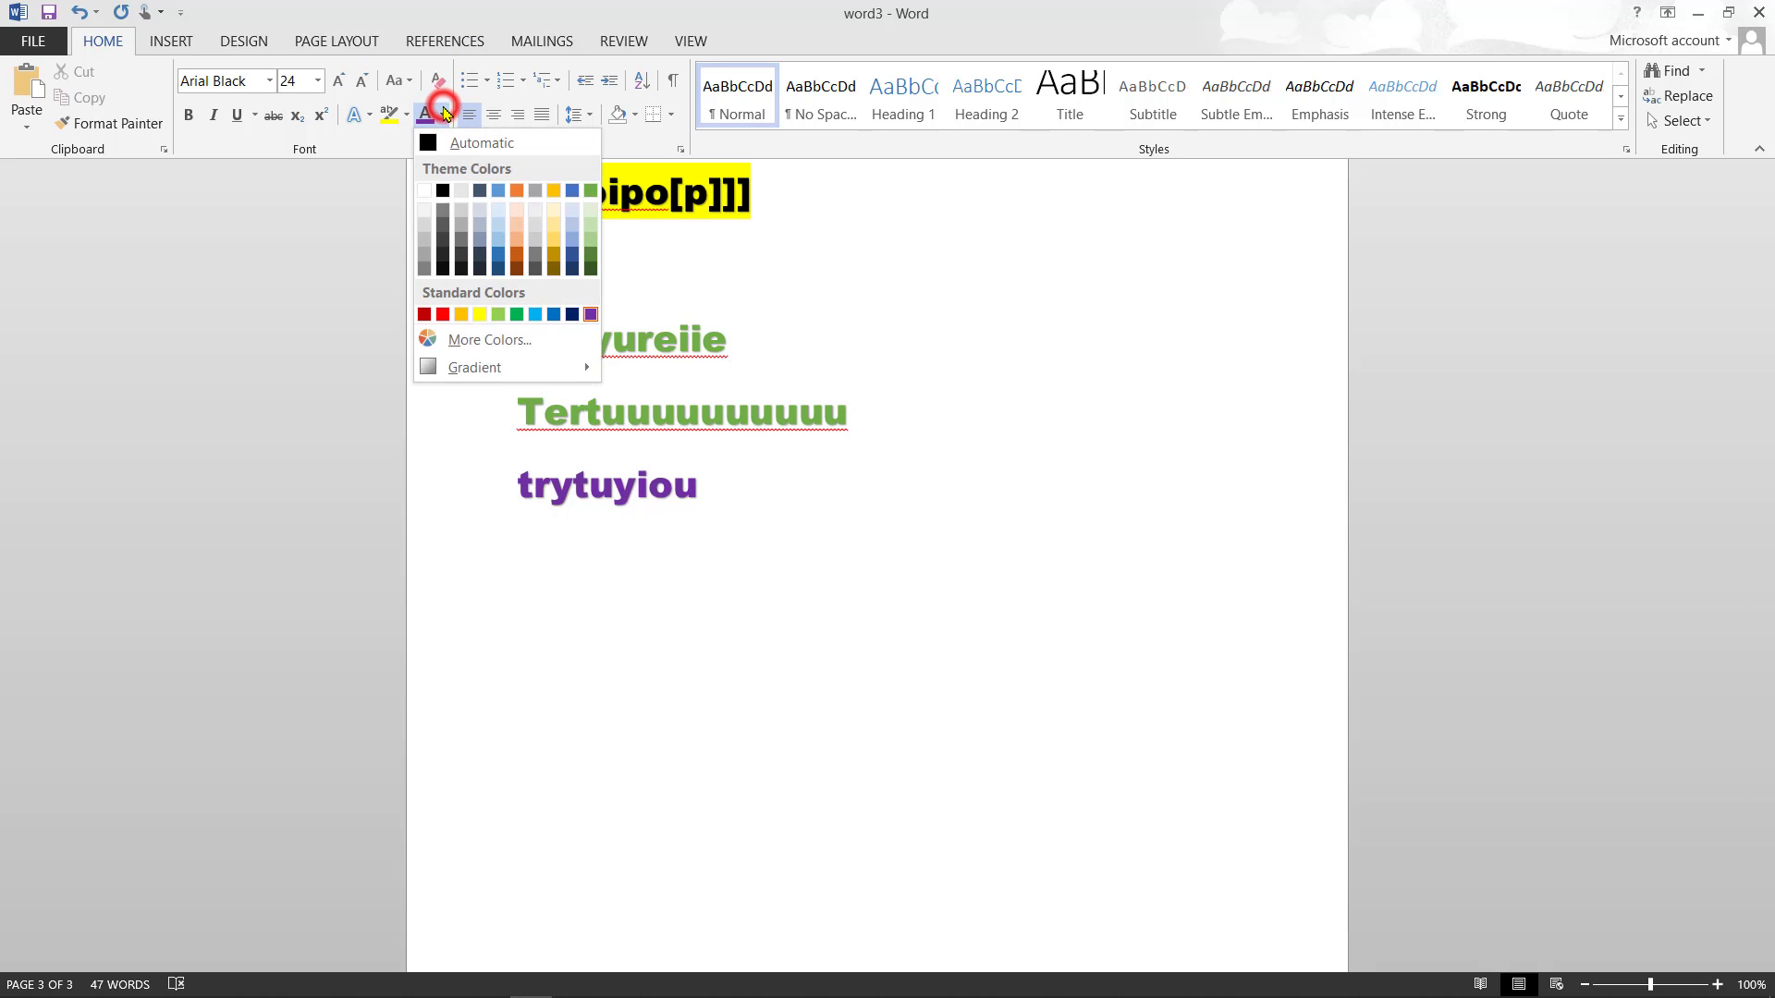
pyautogui.click(555, 189)
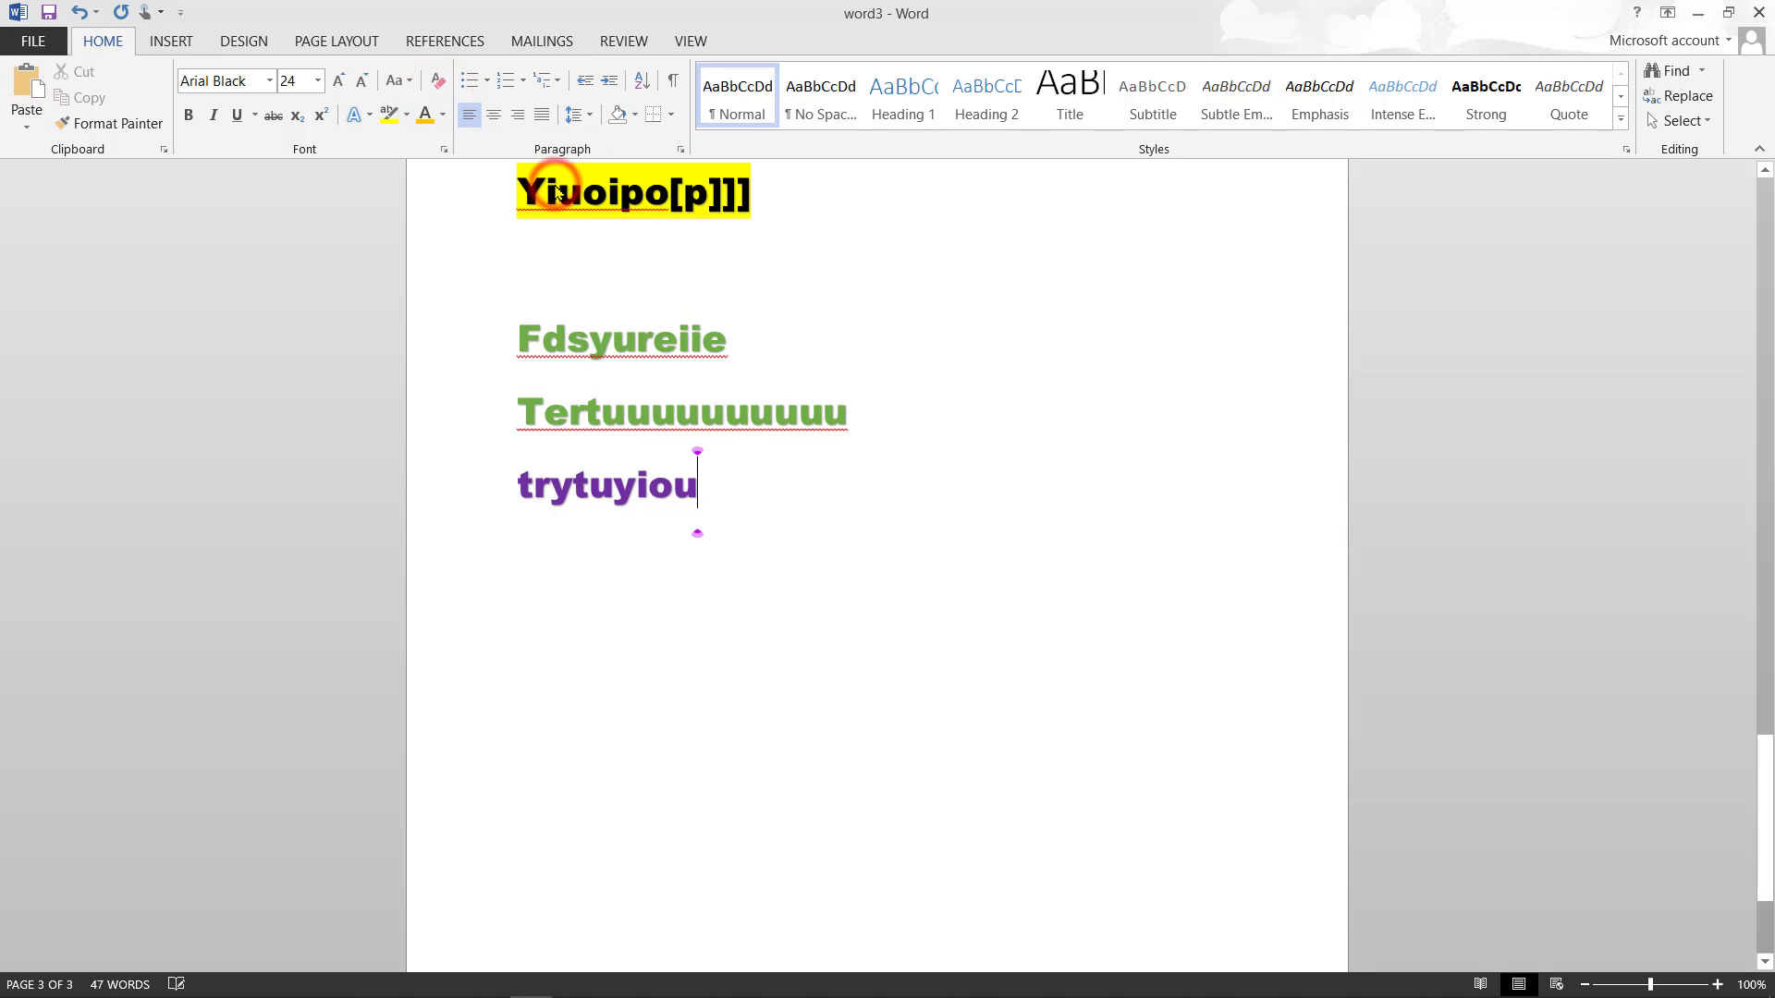
pyautogui.press('Return')
pyautogui.write('dghoipipo')
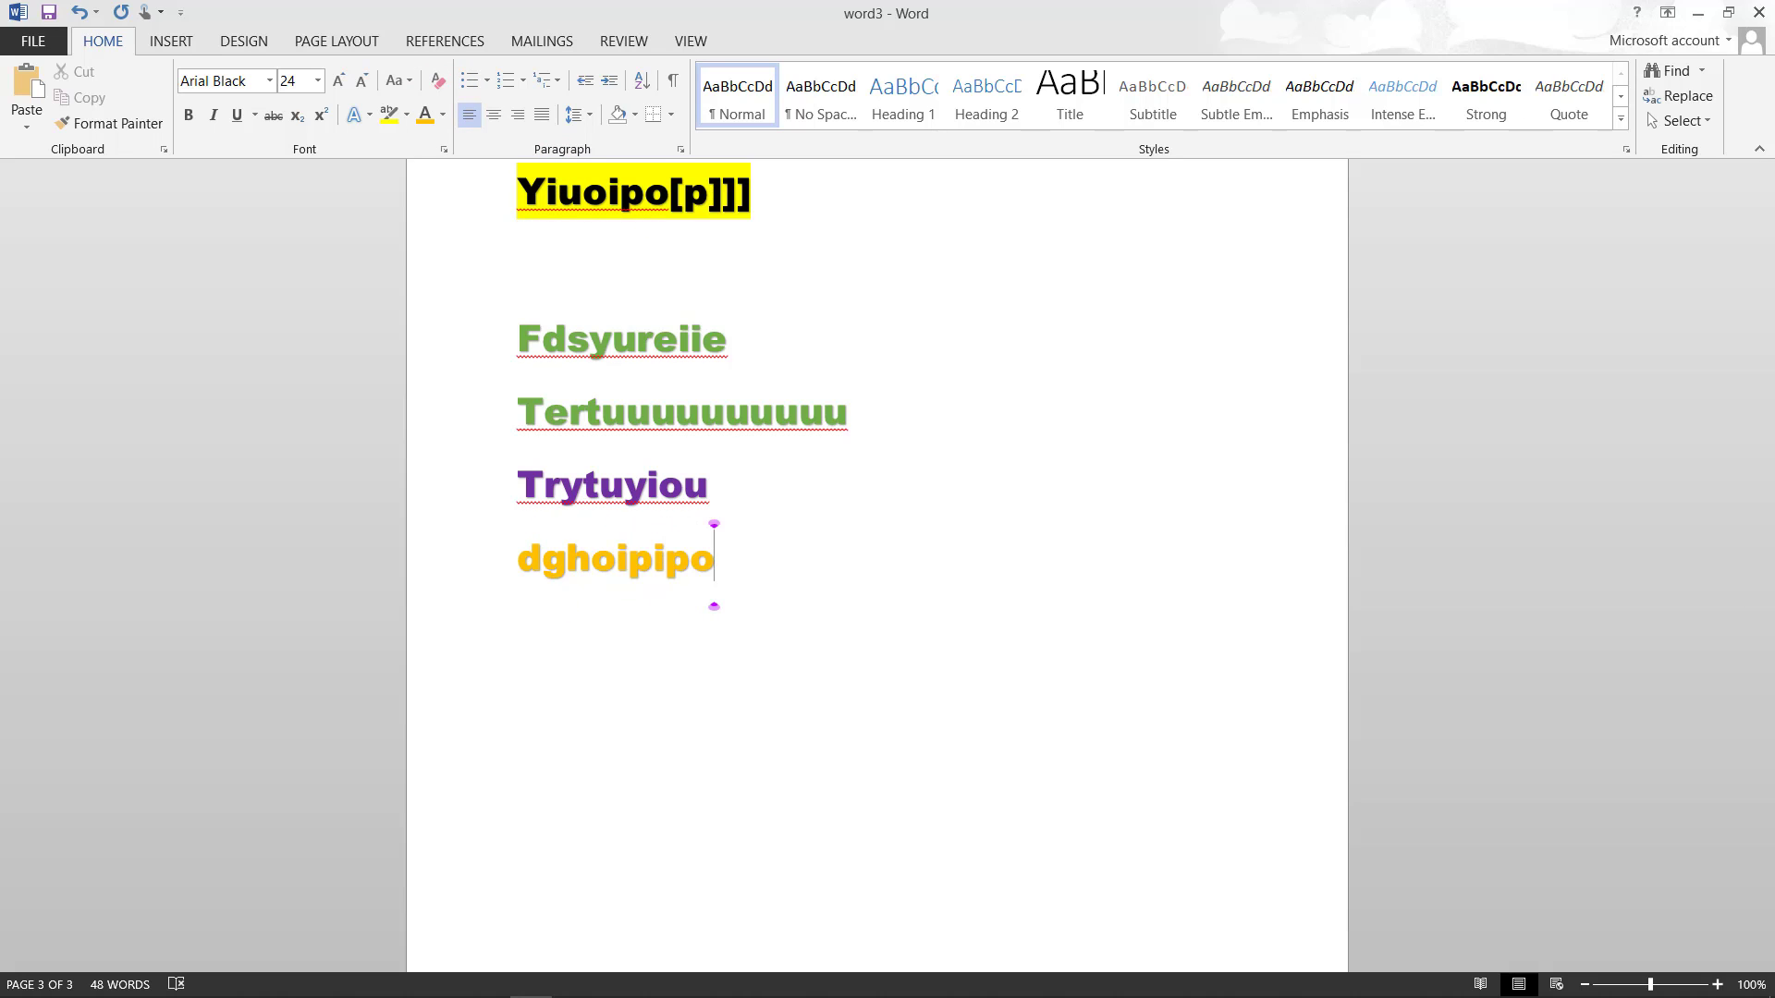
pyautogui.press('Return')
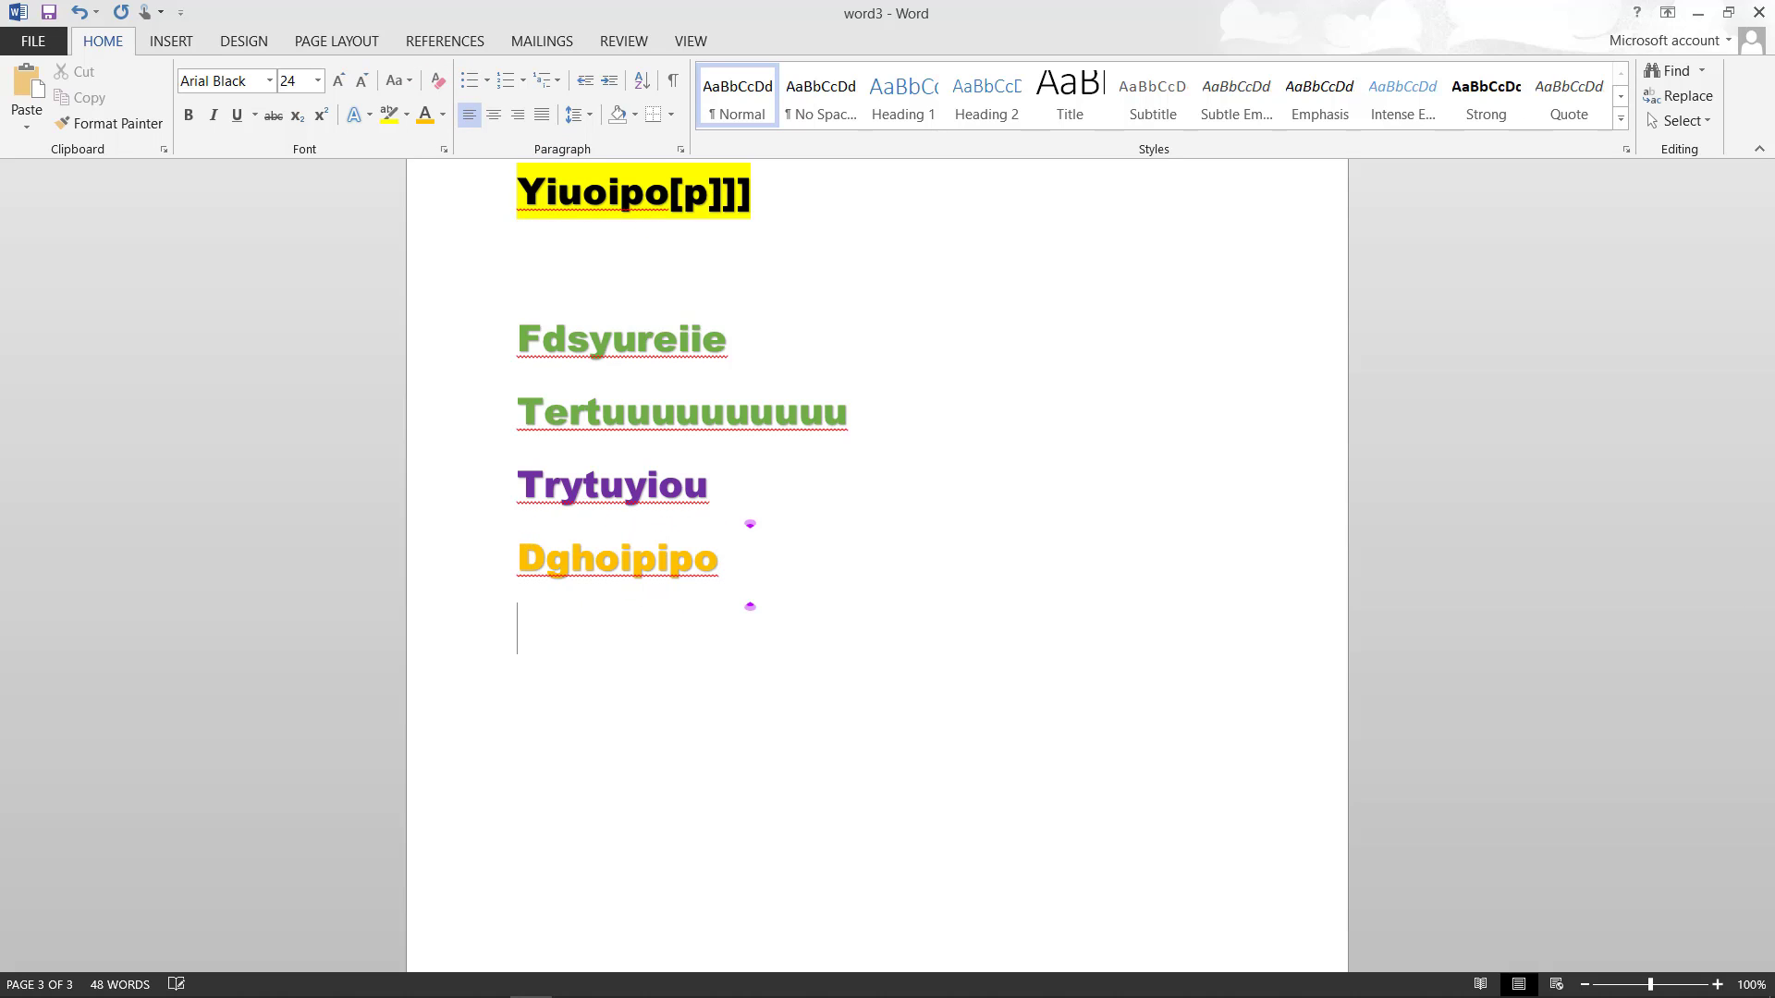
pyautogui.click(443, 114)
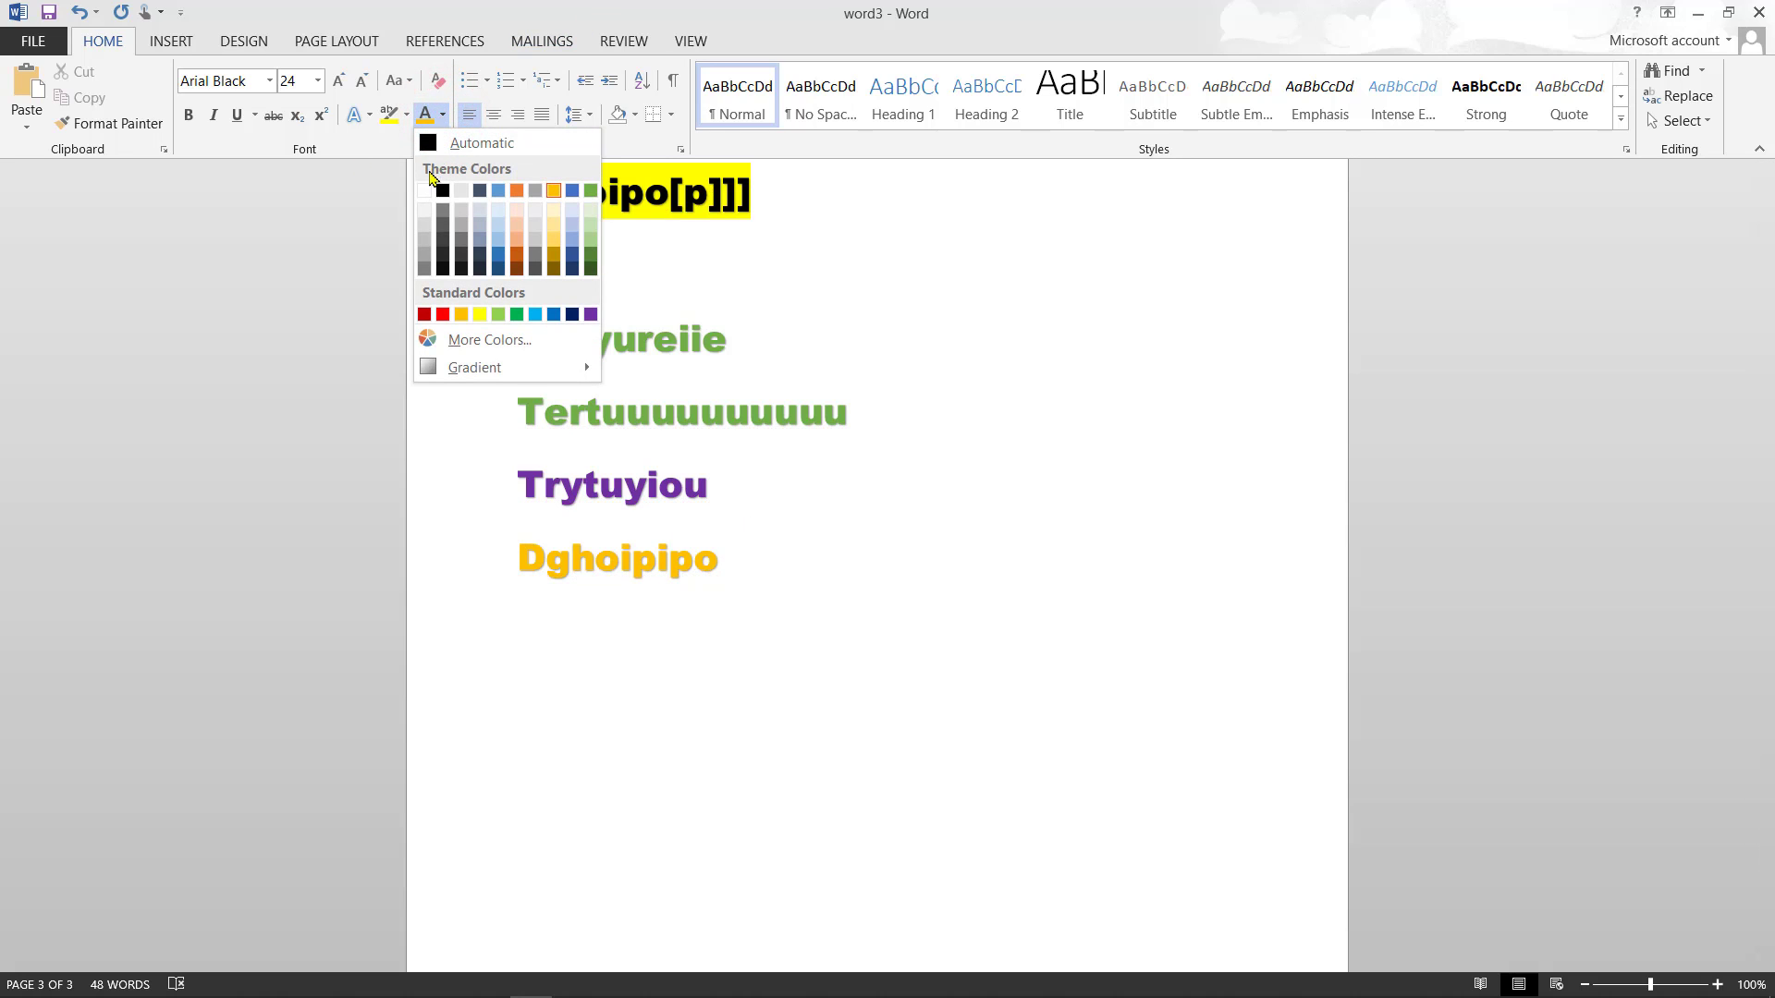
pyautogui.click(426, 143)
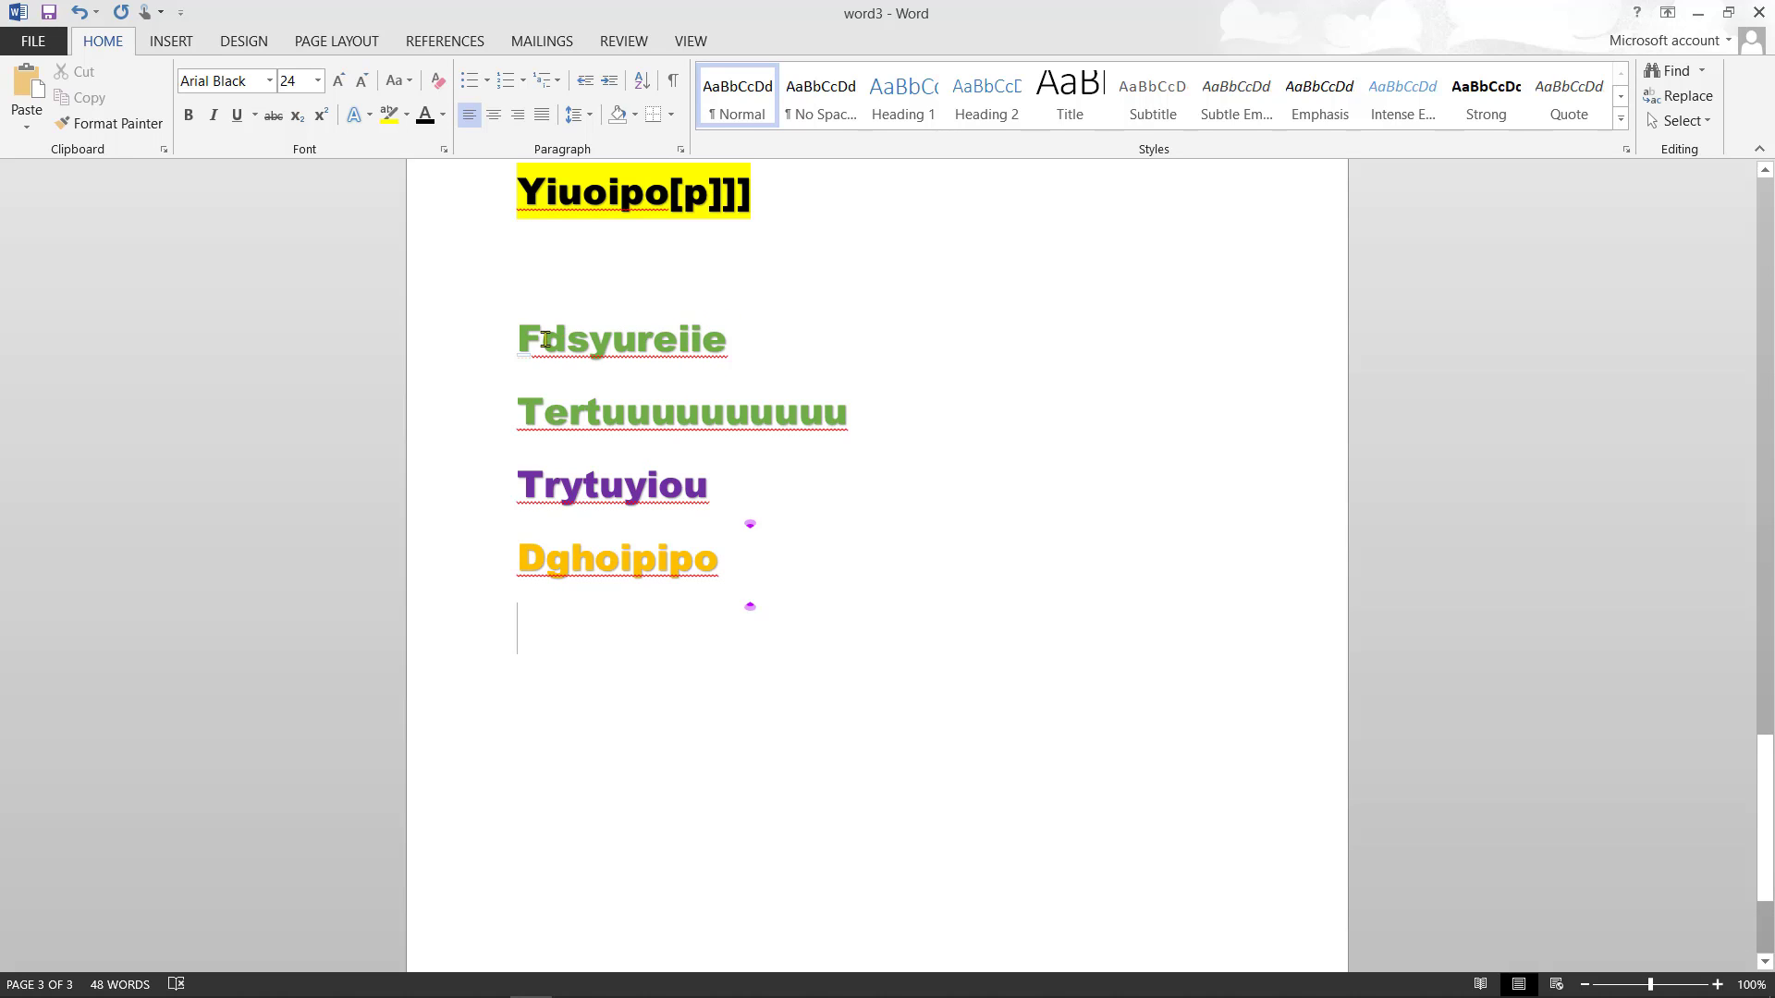
# - Clear all formatting from Fdsyureiie, then add an empty line after Dghoipipo
pyautogui.moveTo(726, 340); pyautogui.dragTo(512, 342)
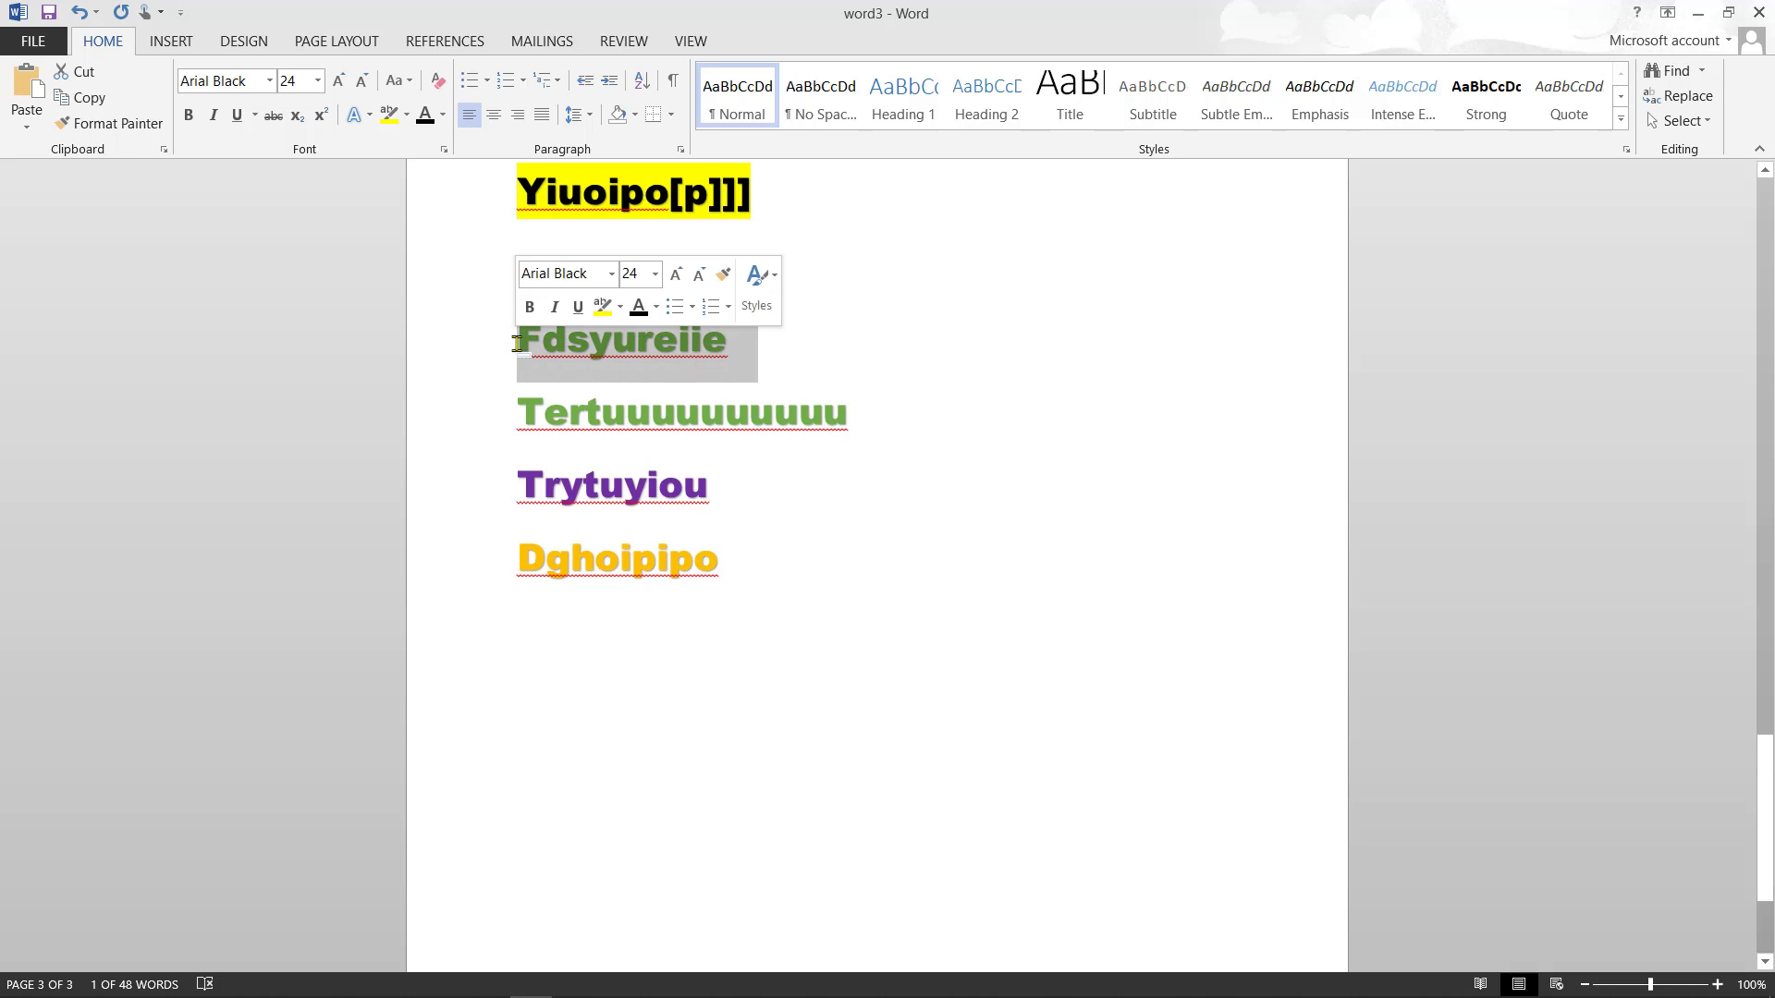
pyautogui.click(438, 82)
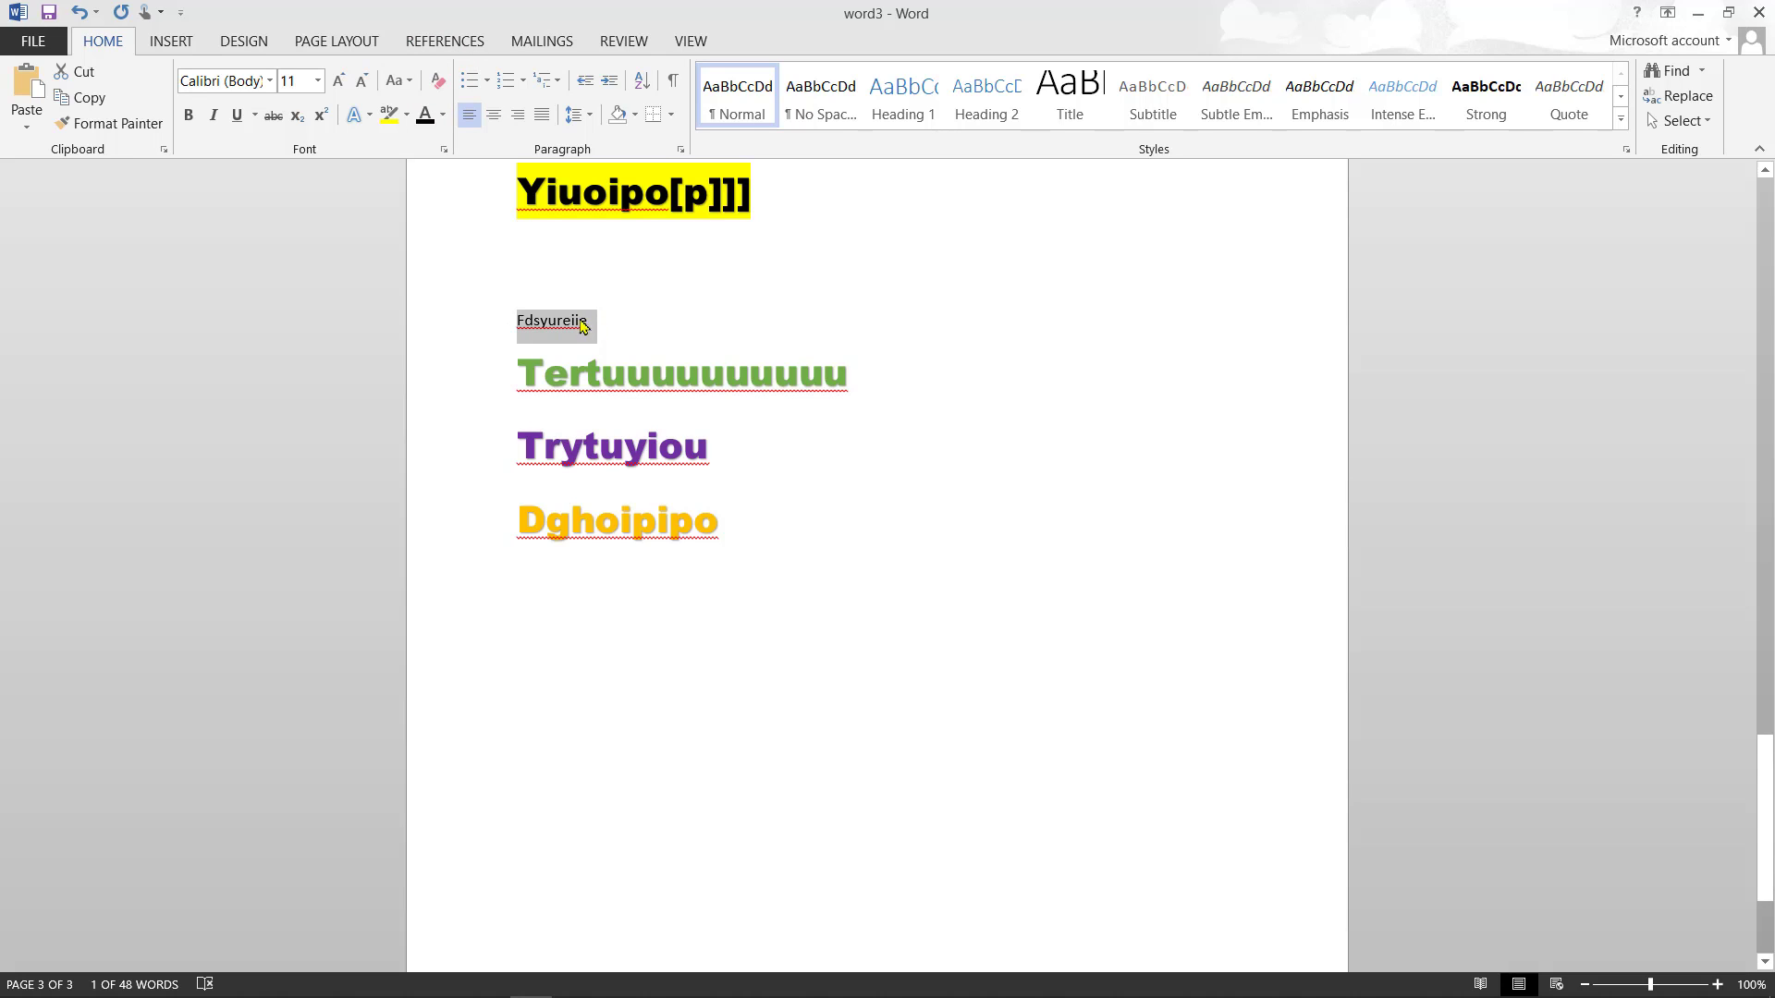
pyautogui.click(754, 519)
pyautogui.press('Return')
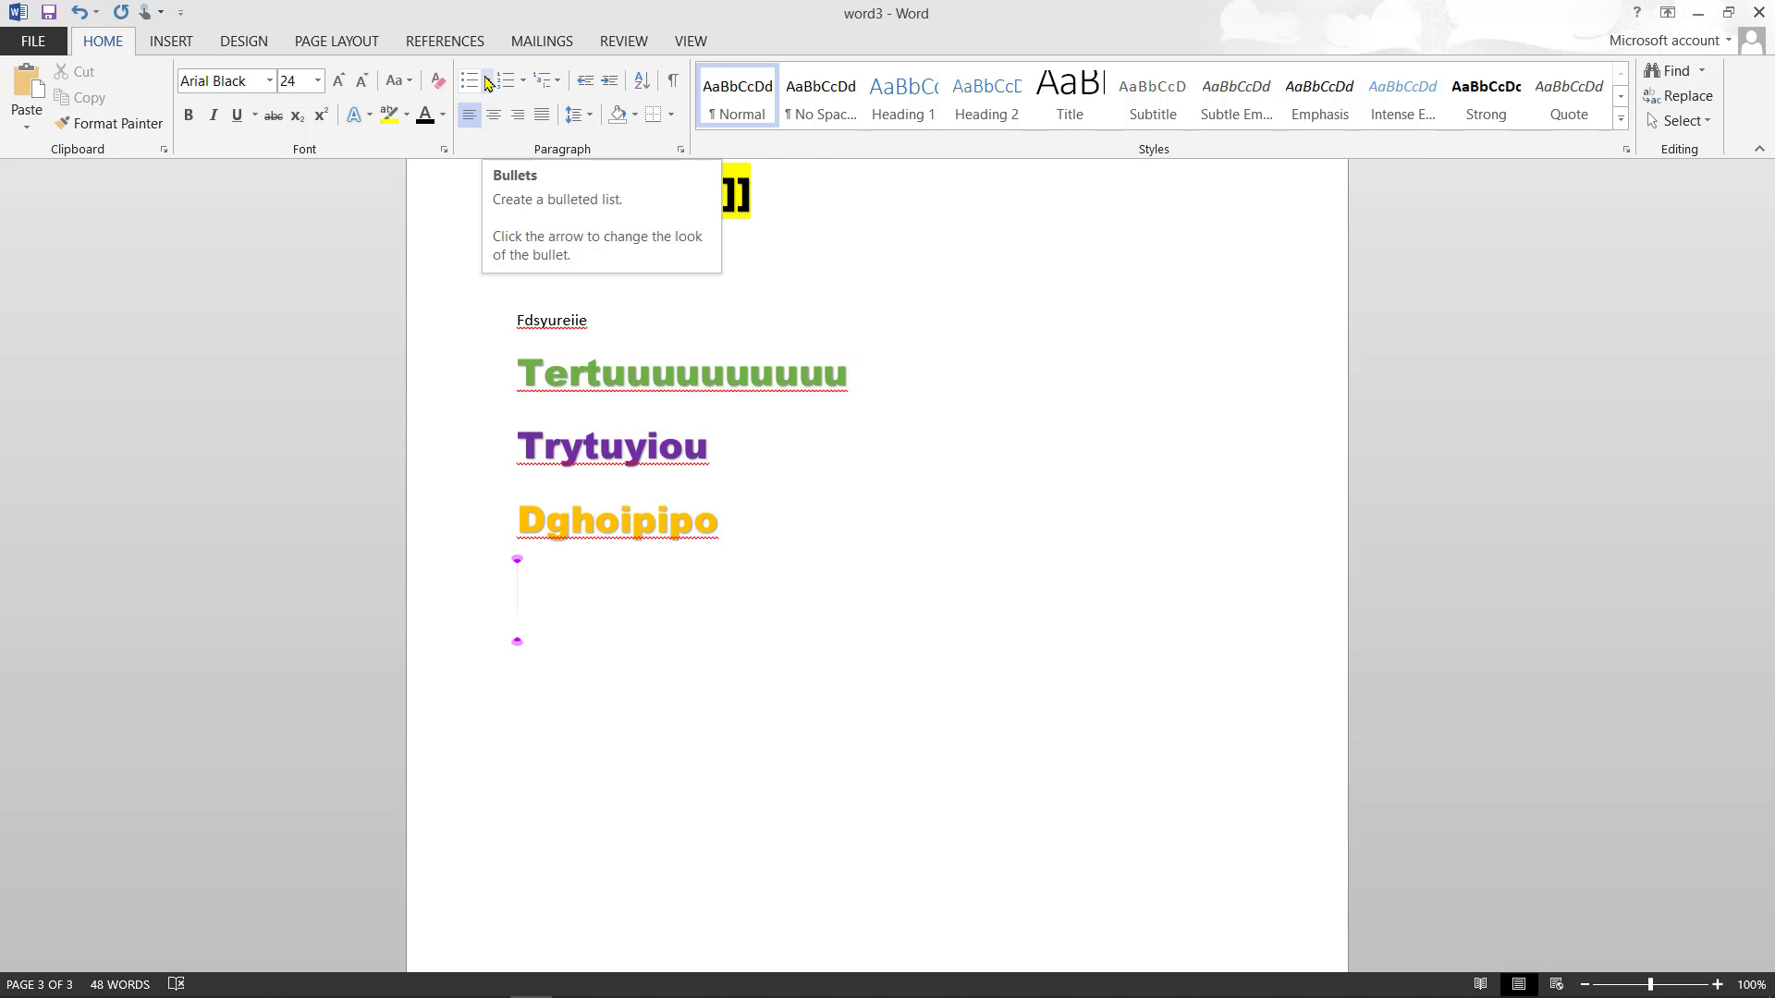
# - Start a dot-bulleted list in Automatic black with items Hlip, Uiu[ and You
pyautogui.click(487, 82)
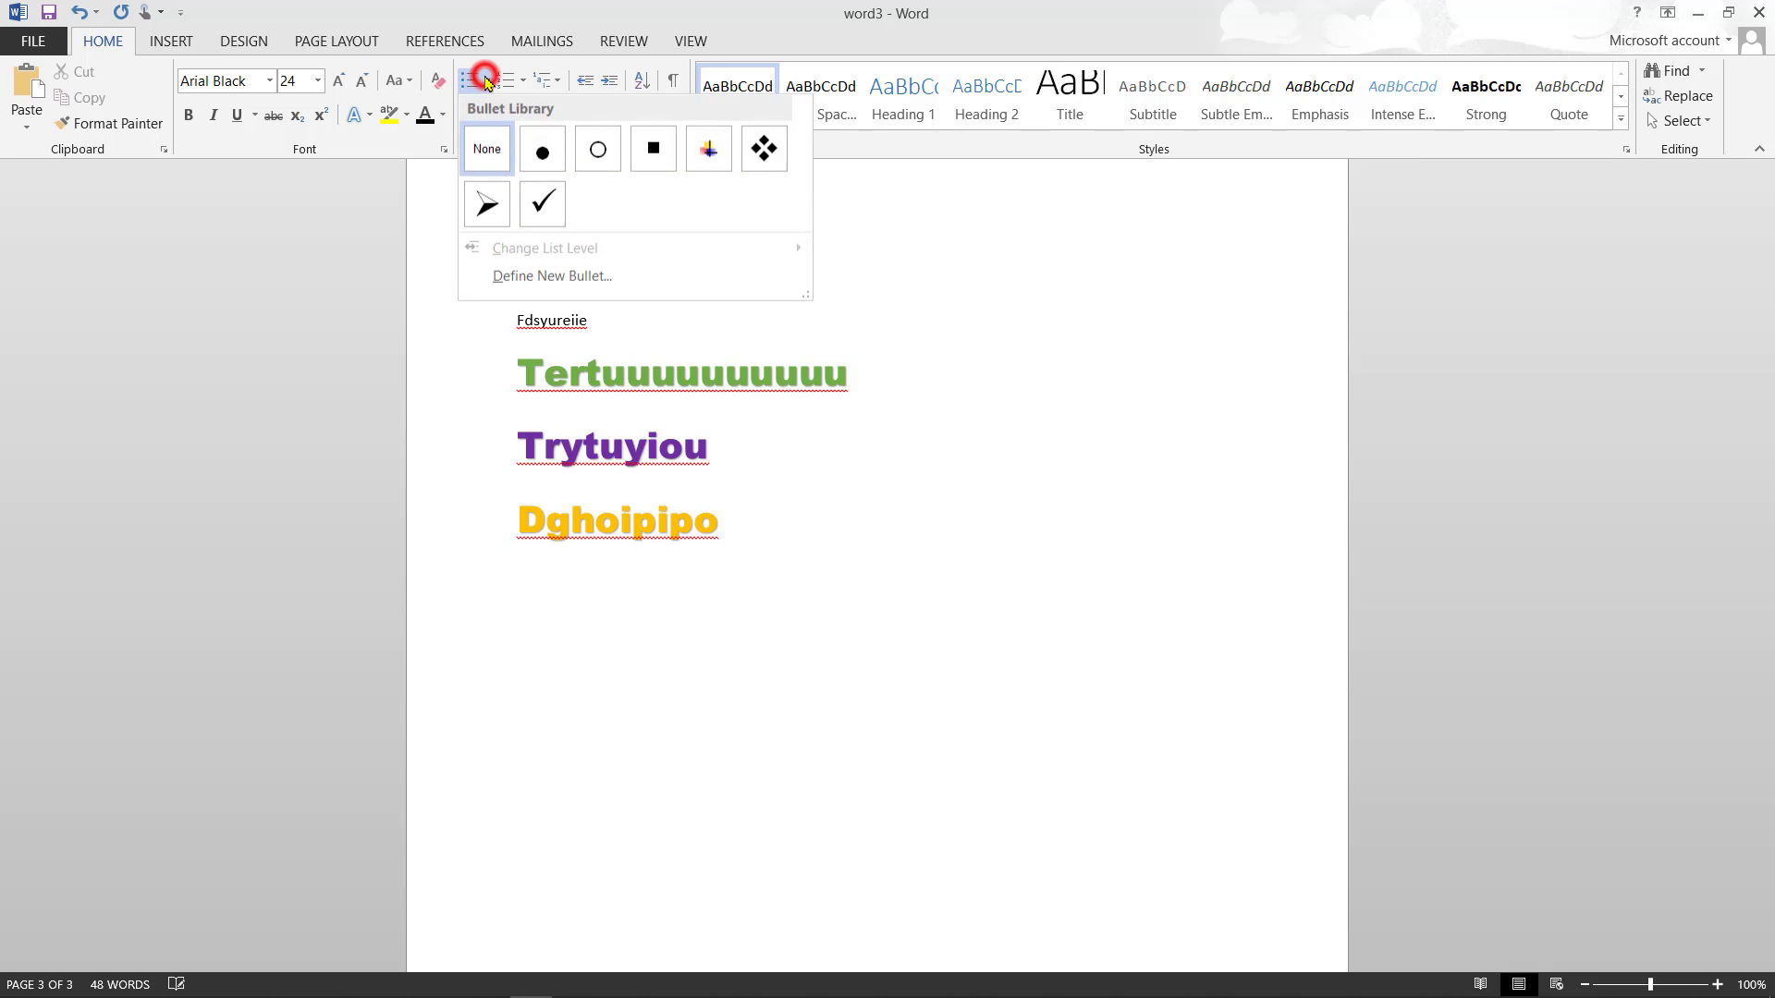
pyautogui.click(541, 153)
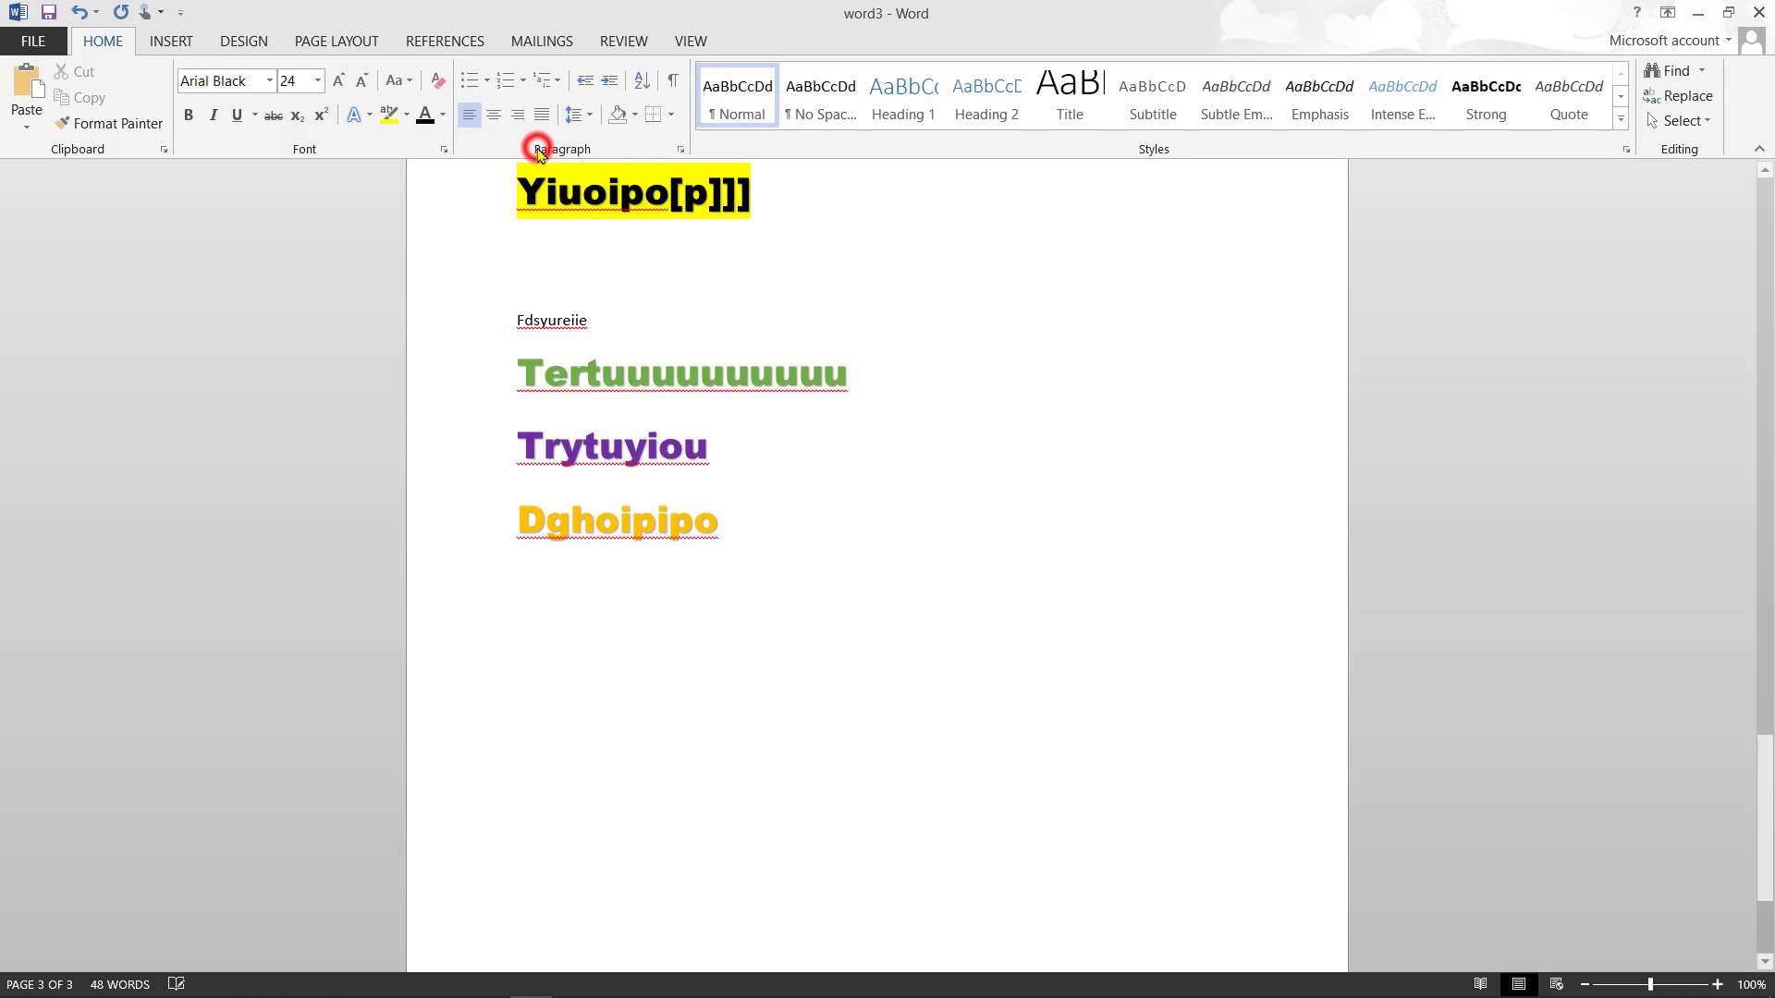
pyautogui.click(442, 116)
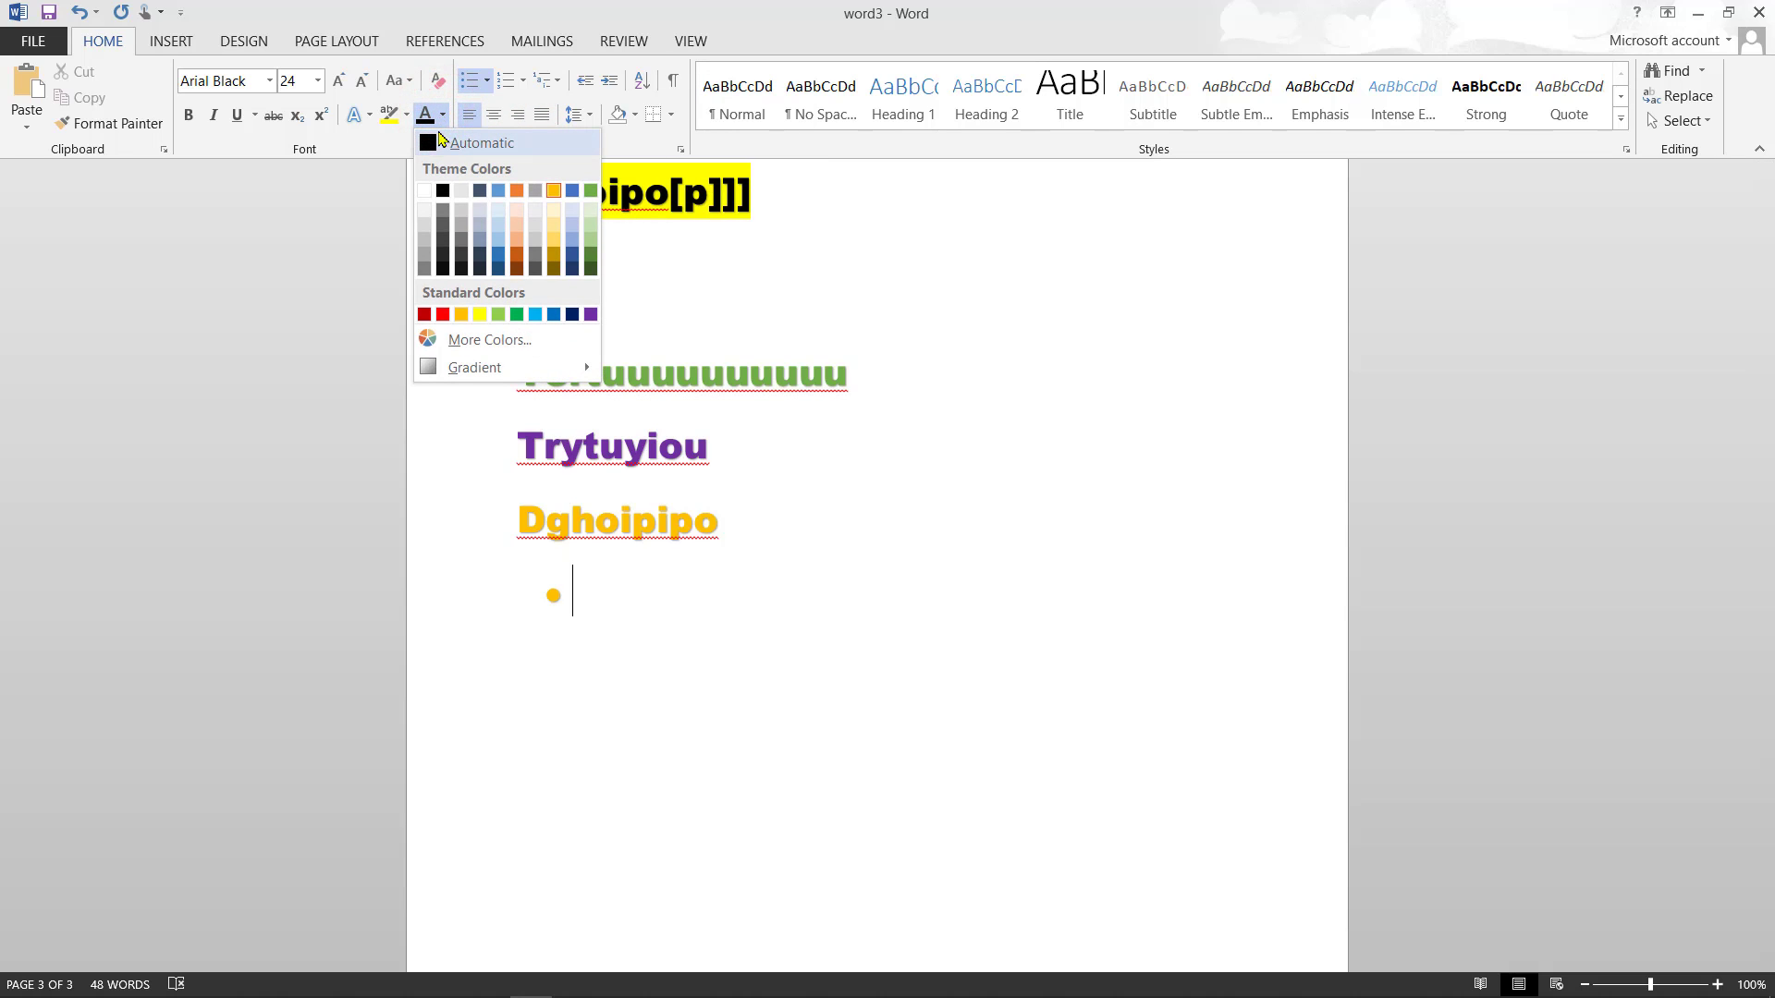
pyautogui.click(427, 145)
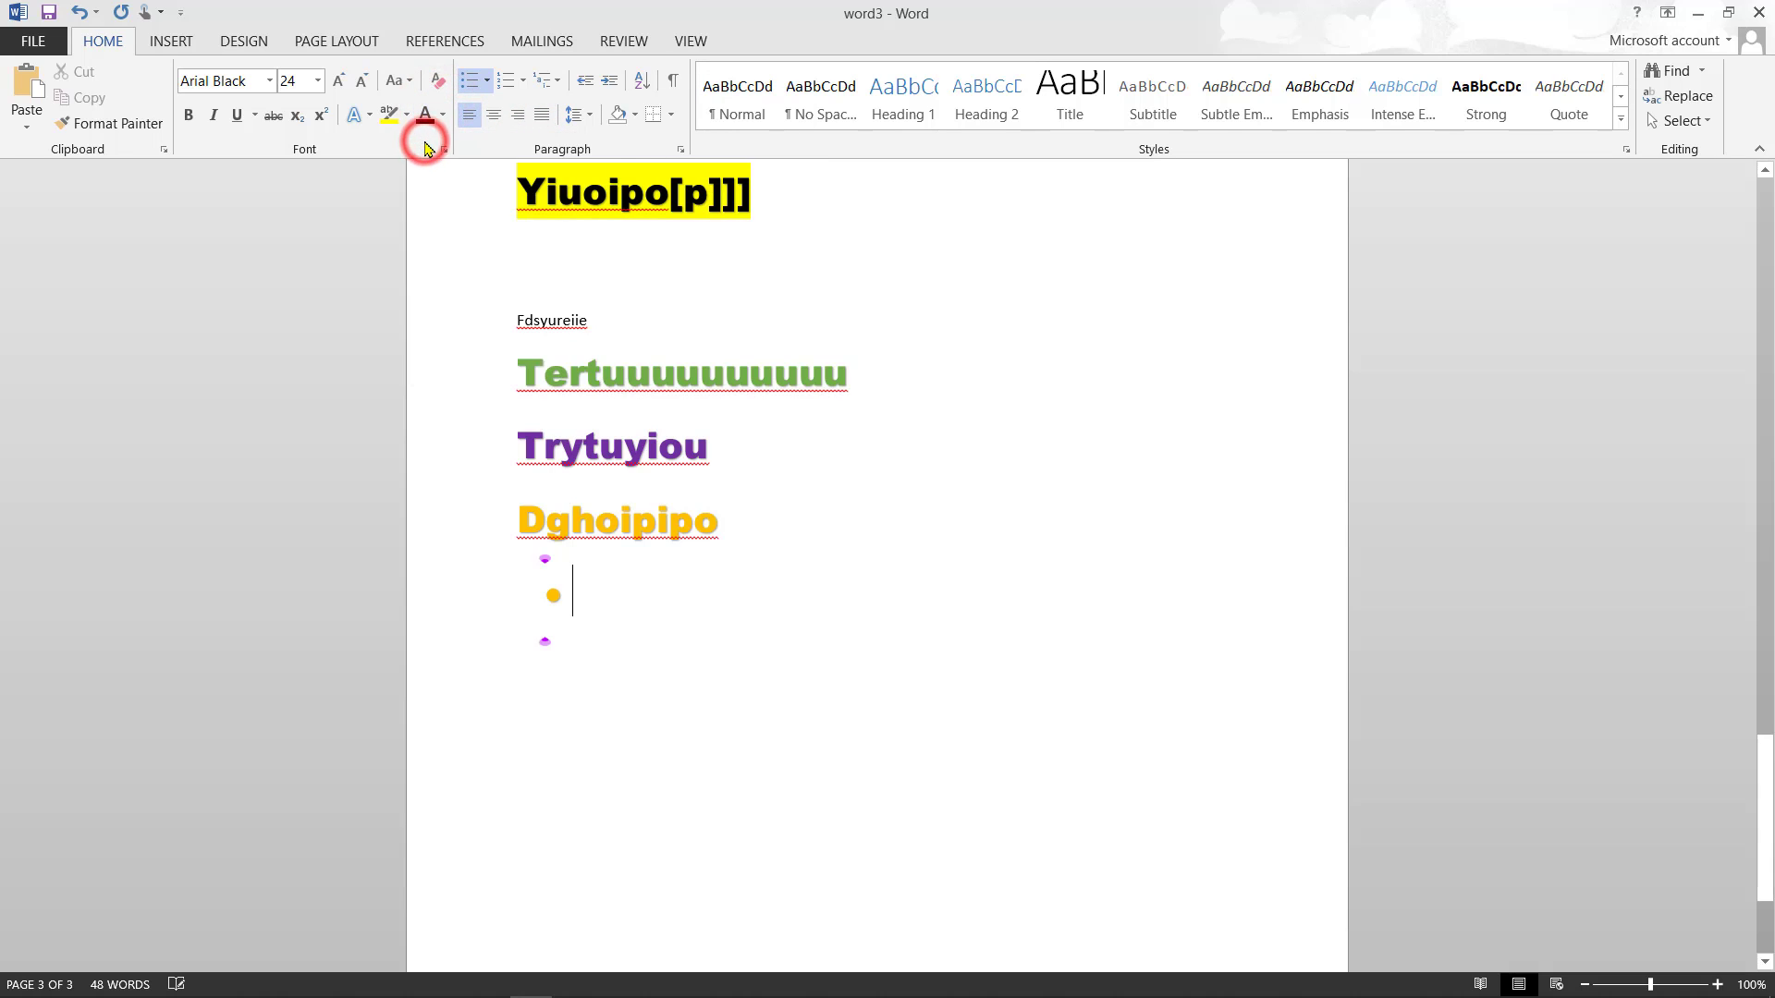
pyautogui.write('hlip')
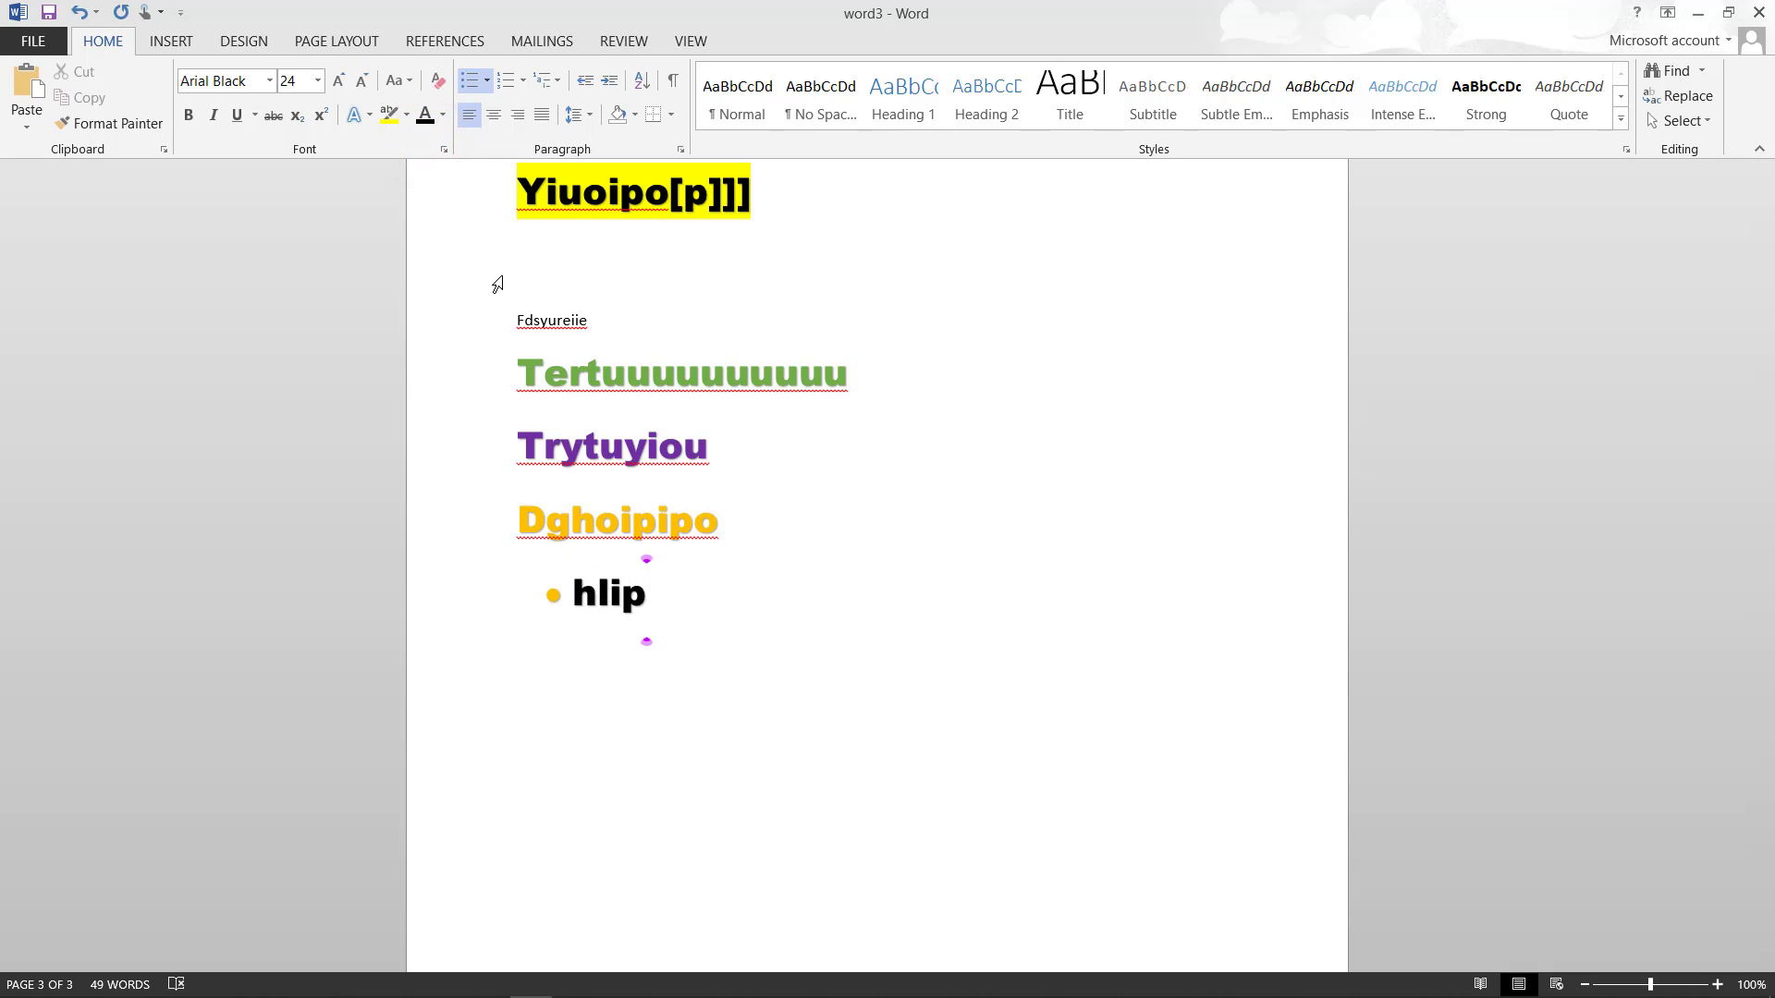
pyautogui.press('Return')
pyautogui.write('Uiu[')
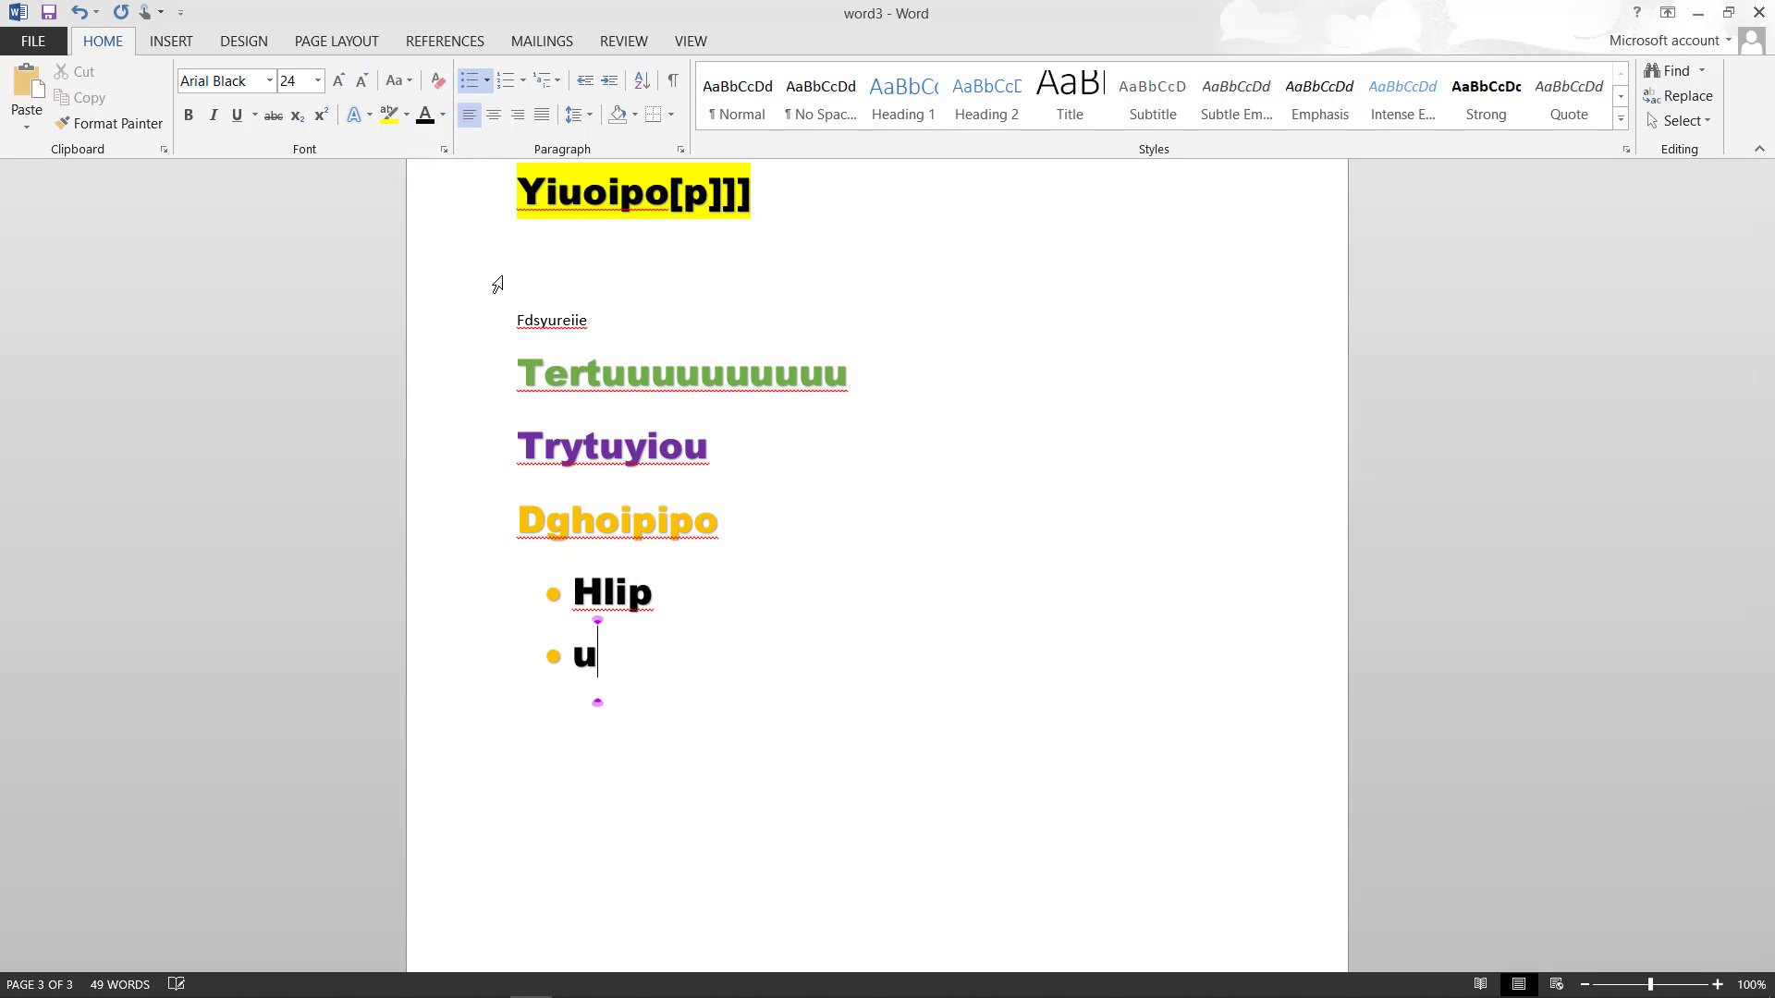
pyautogui.press('Return')
pyautogui.write('yuo')
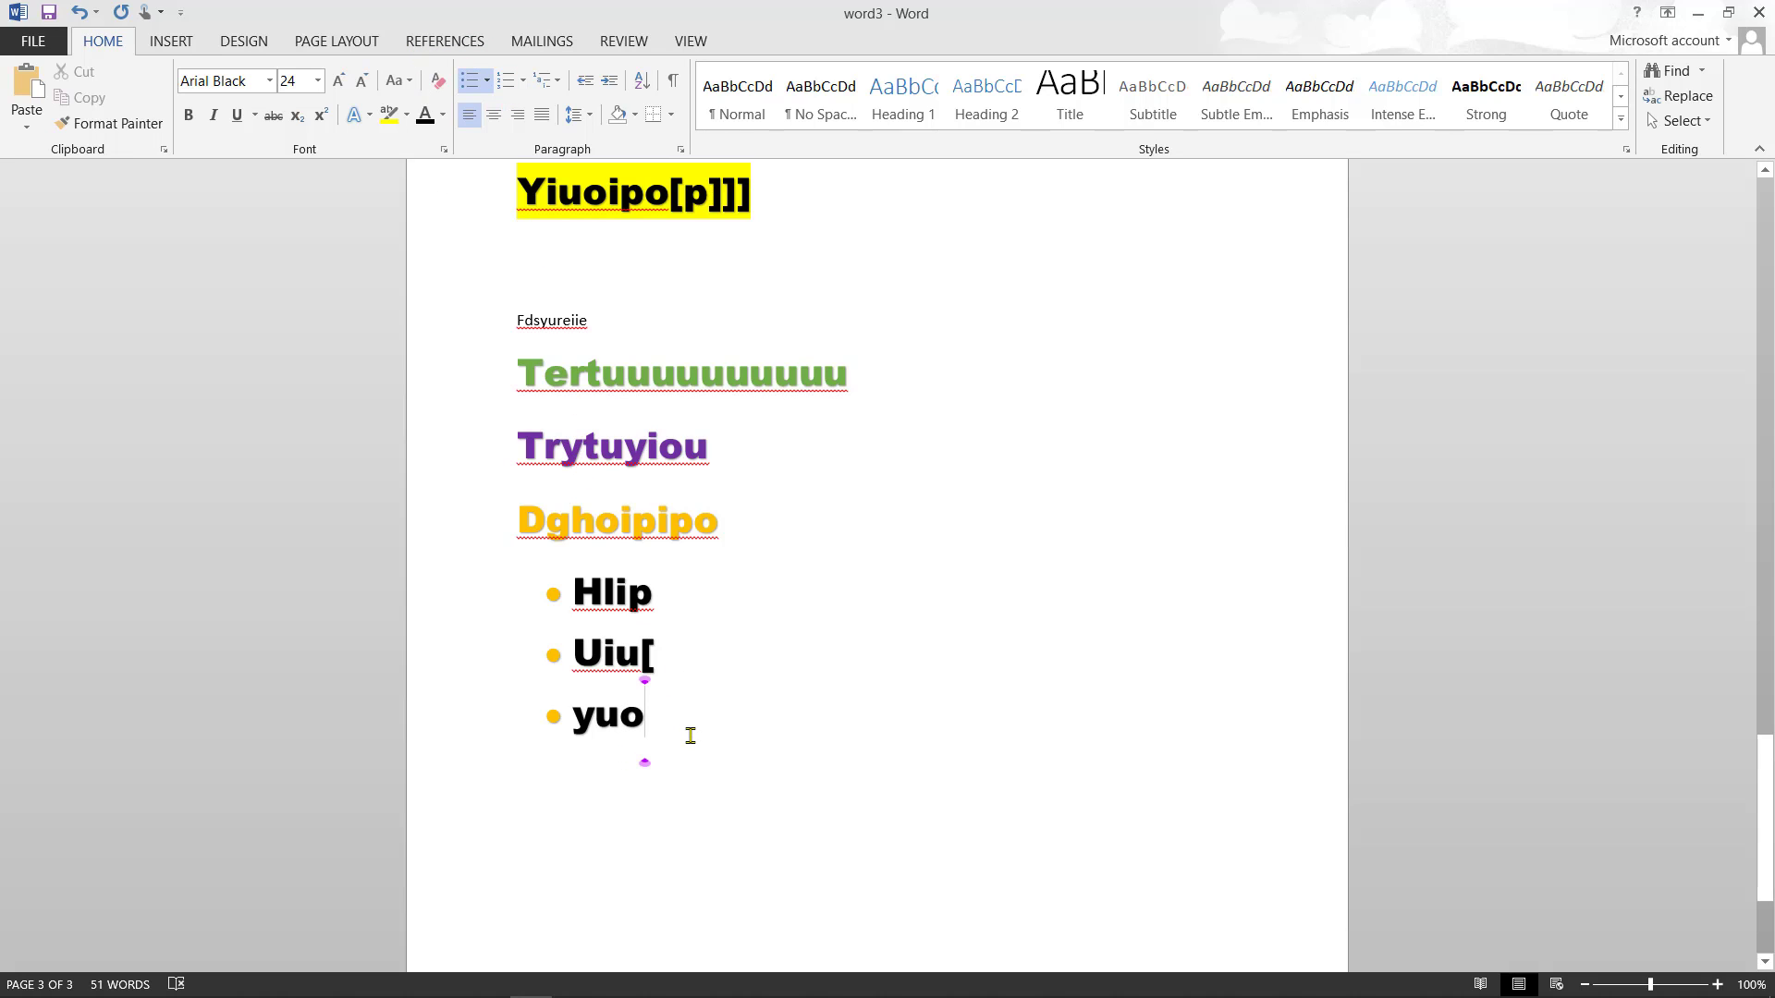
# - Switch the list to diamond bullets and end it with an unbulleted empty line
pyautogui.press('Return')
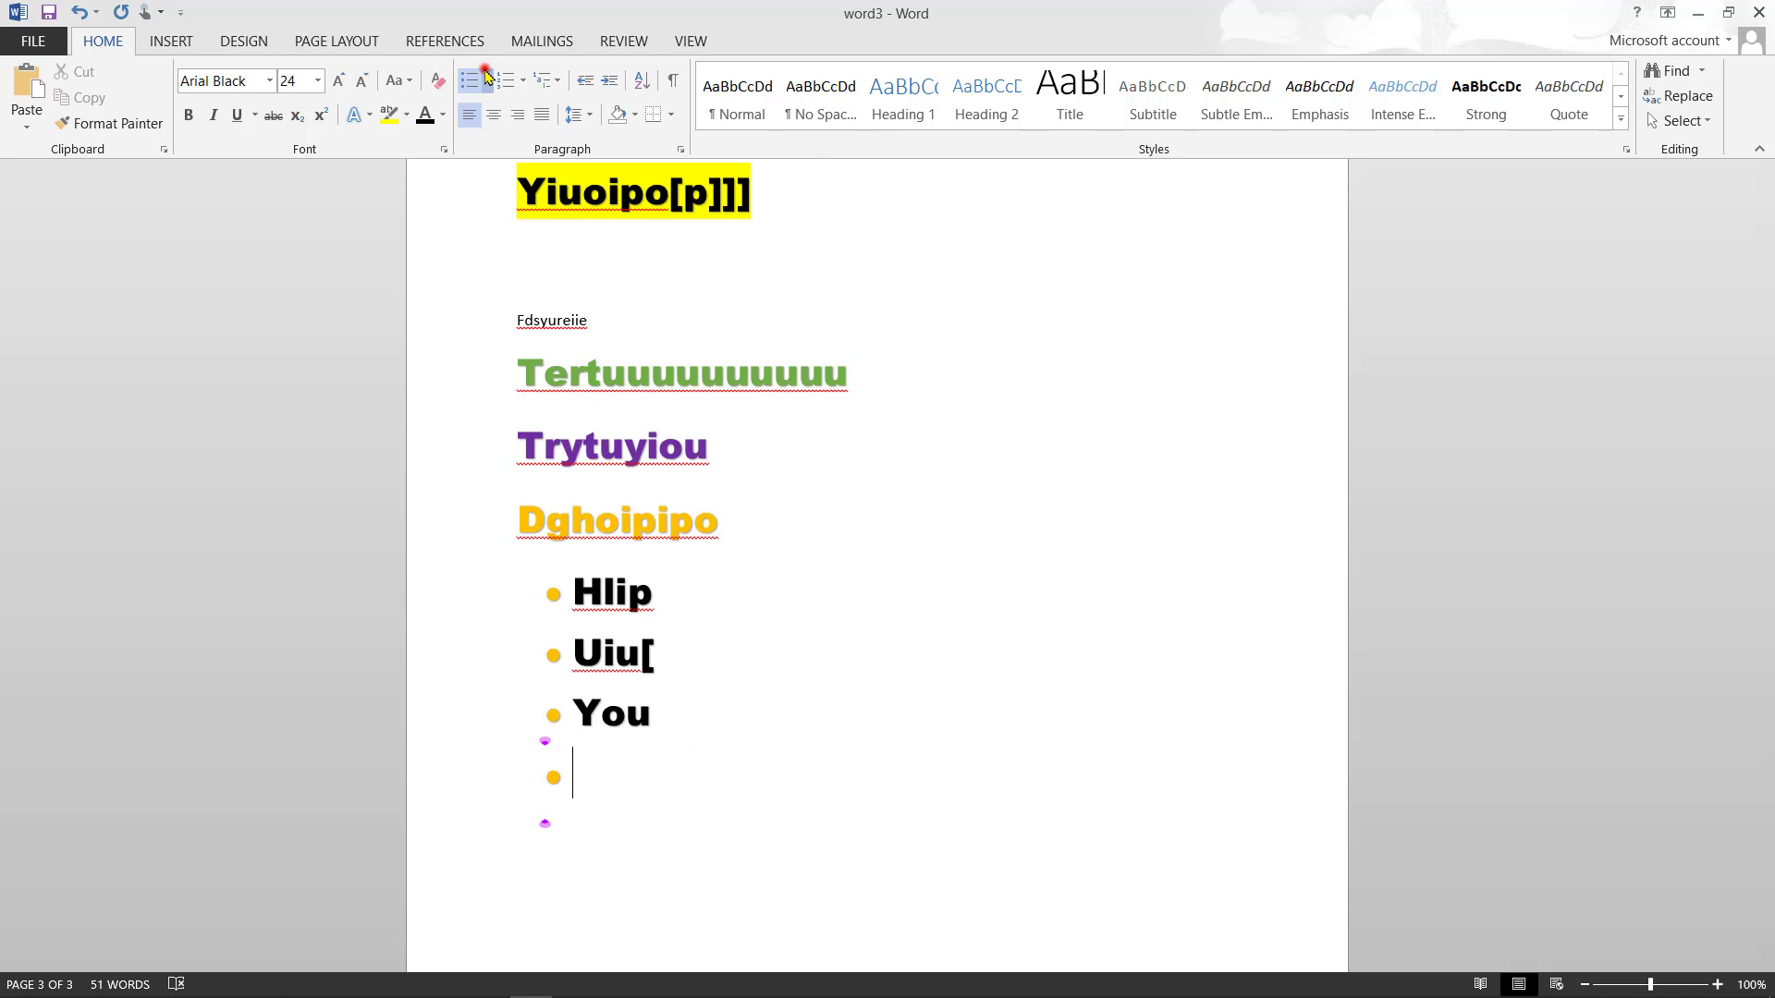
pyautogui.click(486, 76)
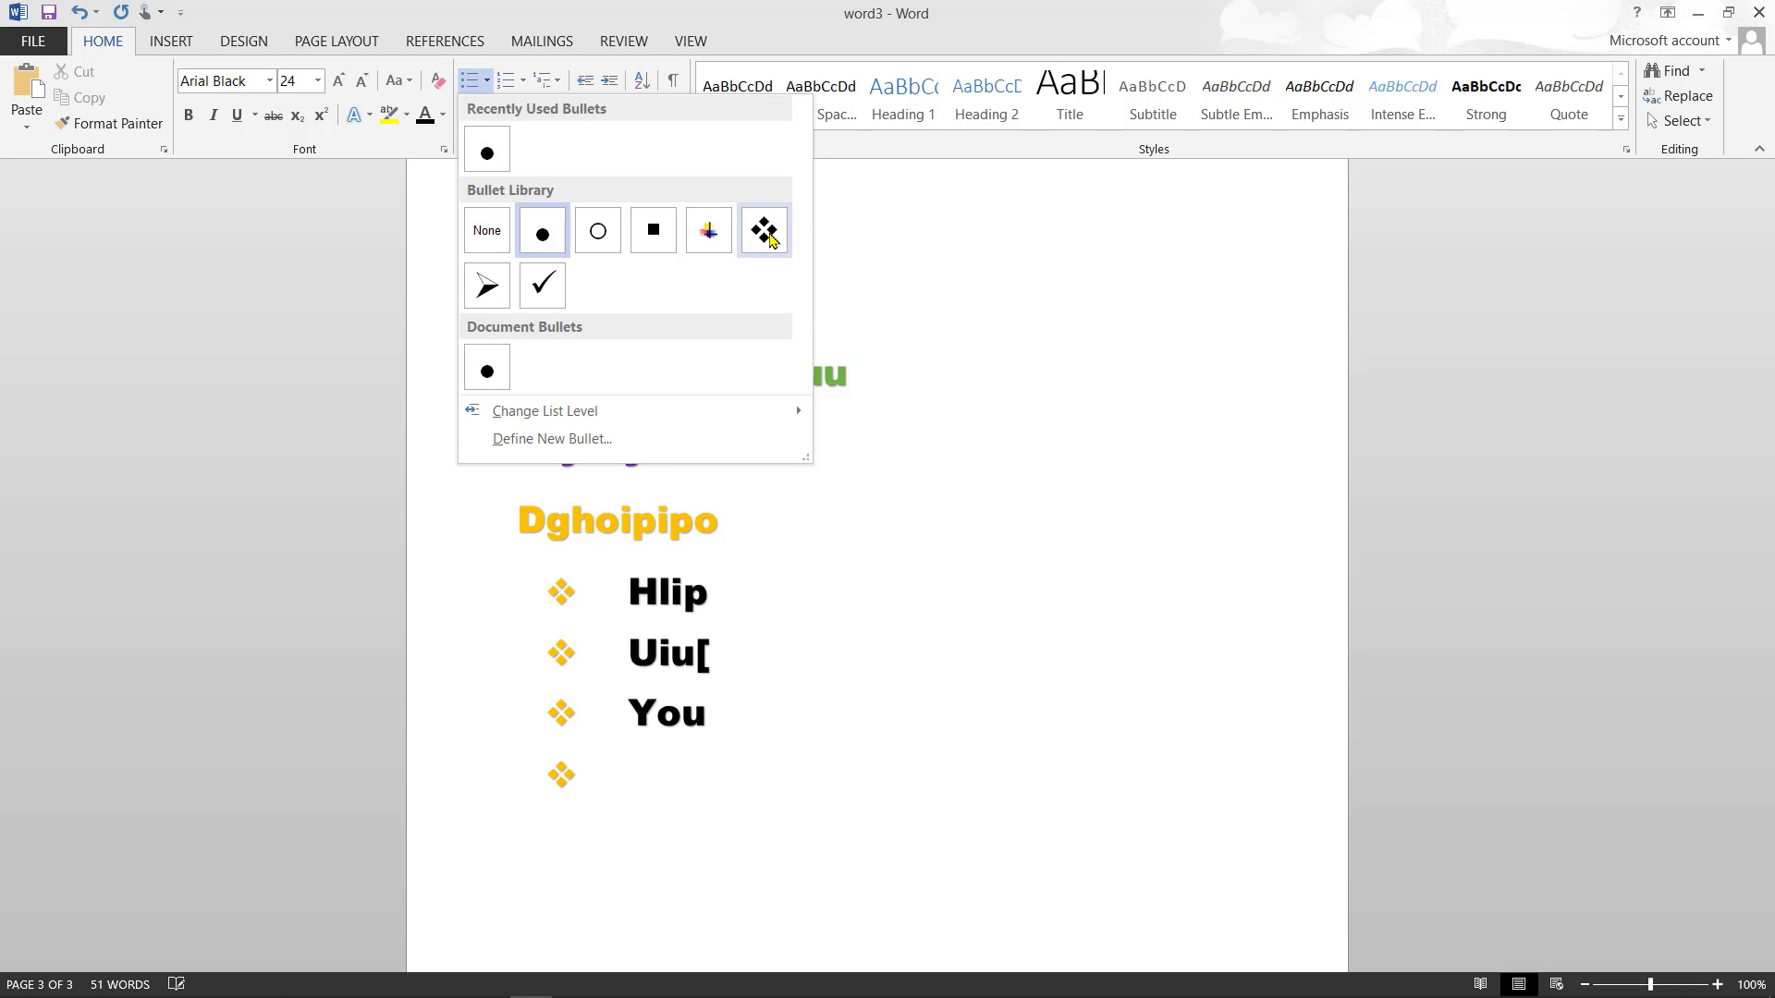
pyautogui.click(769, 238)
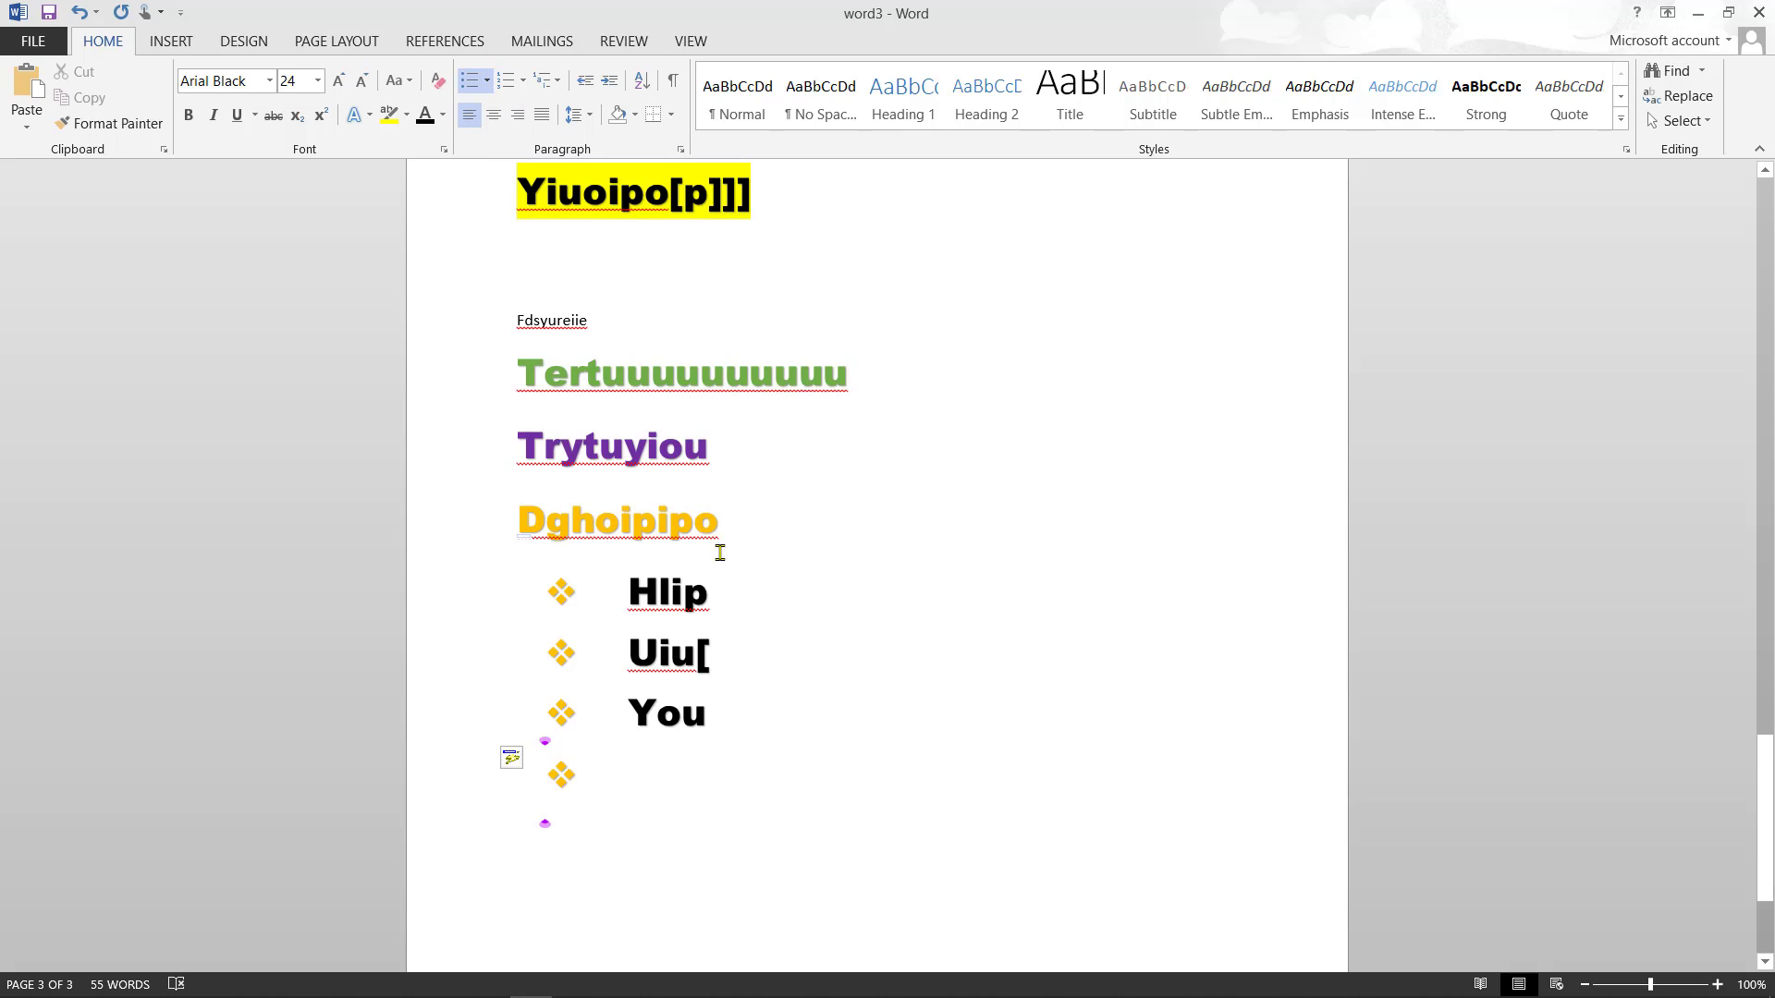
pyautogui.press('BackSpace')
pyautogui.press('BackSpace')
pyautogui.write('j')
pyautogui.press('BackSpace')
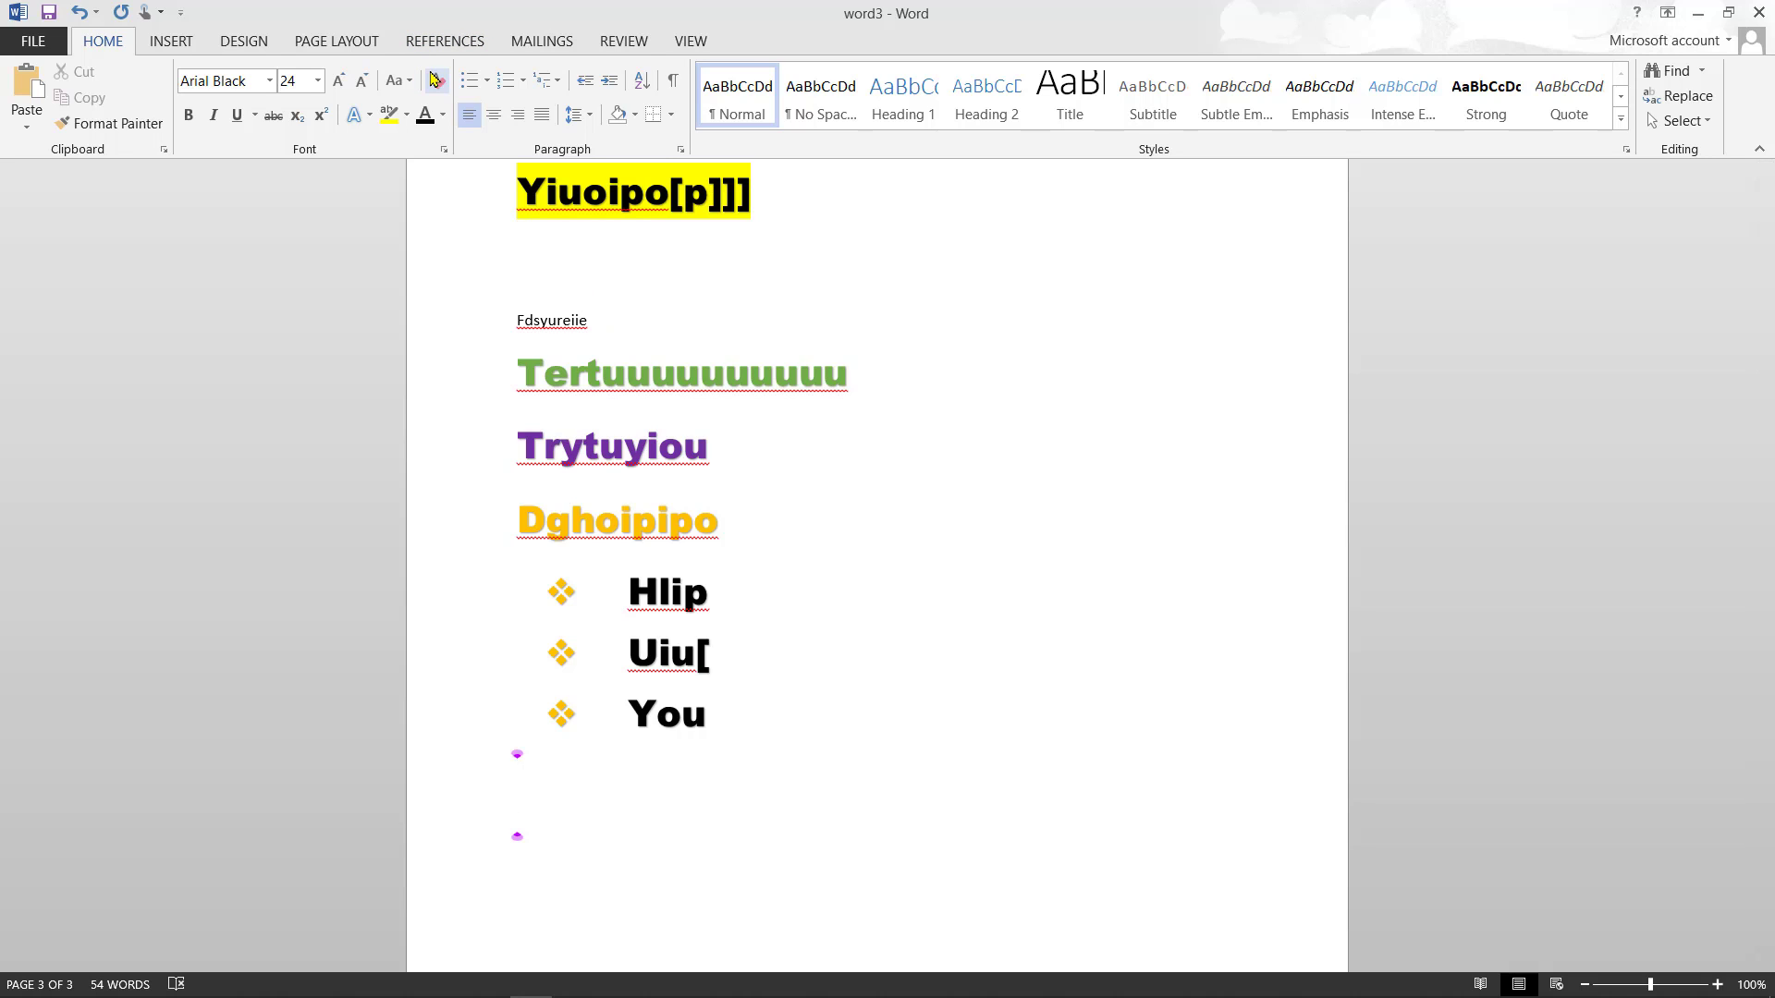
# - Set the font colour to White for the Jj text below the list
pyautogui.click(408, 116)
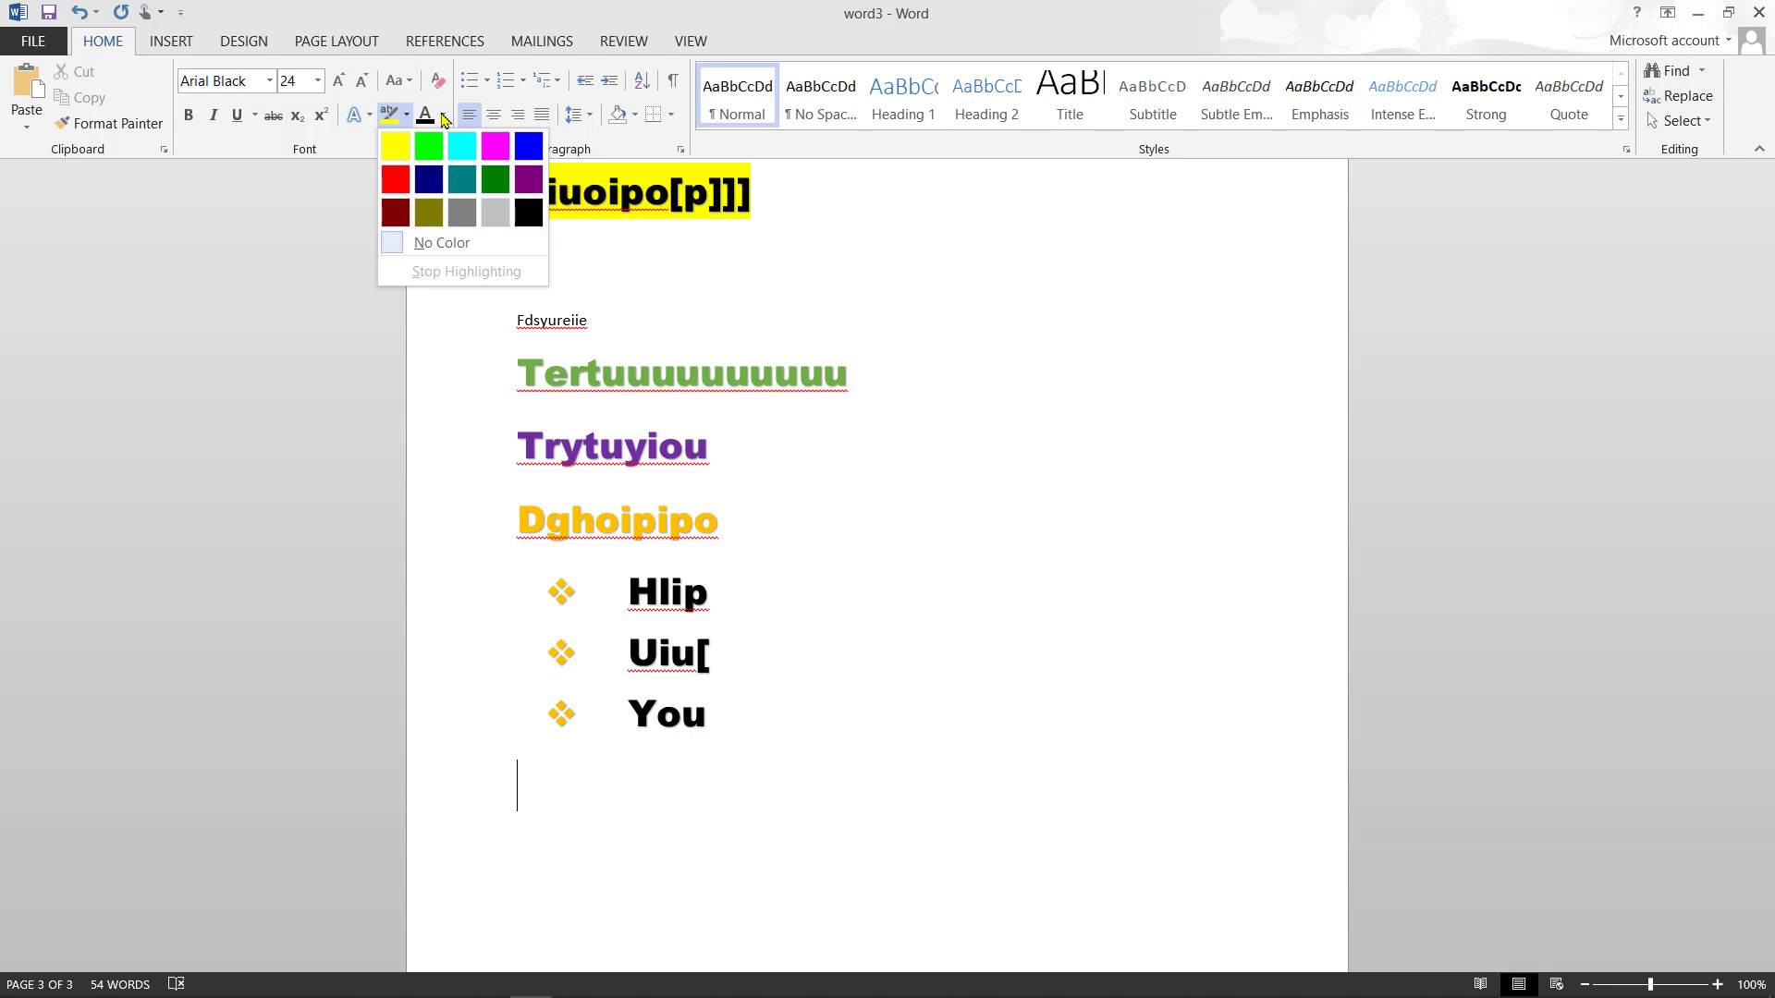
pyautogui.click(443, 115)
pyautogui.click(443, 116)
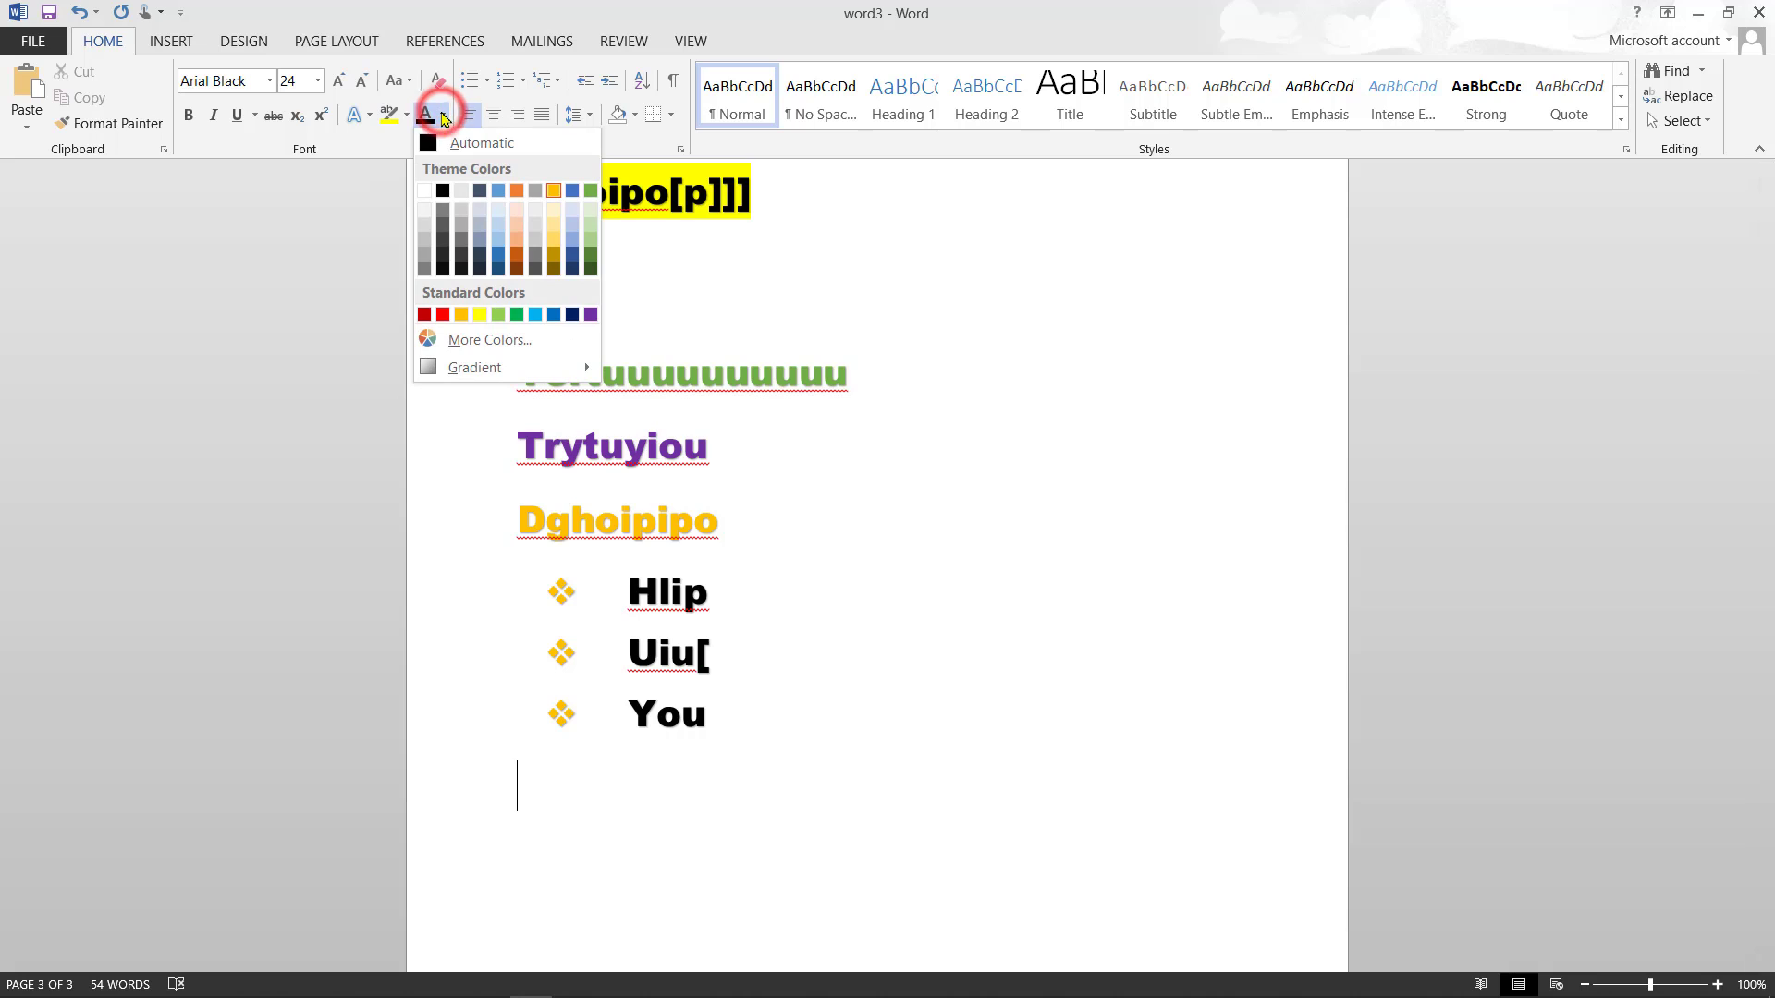
pyautogui.click(425, 191)
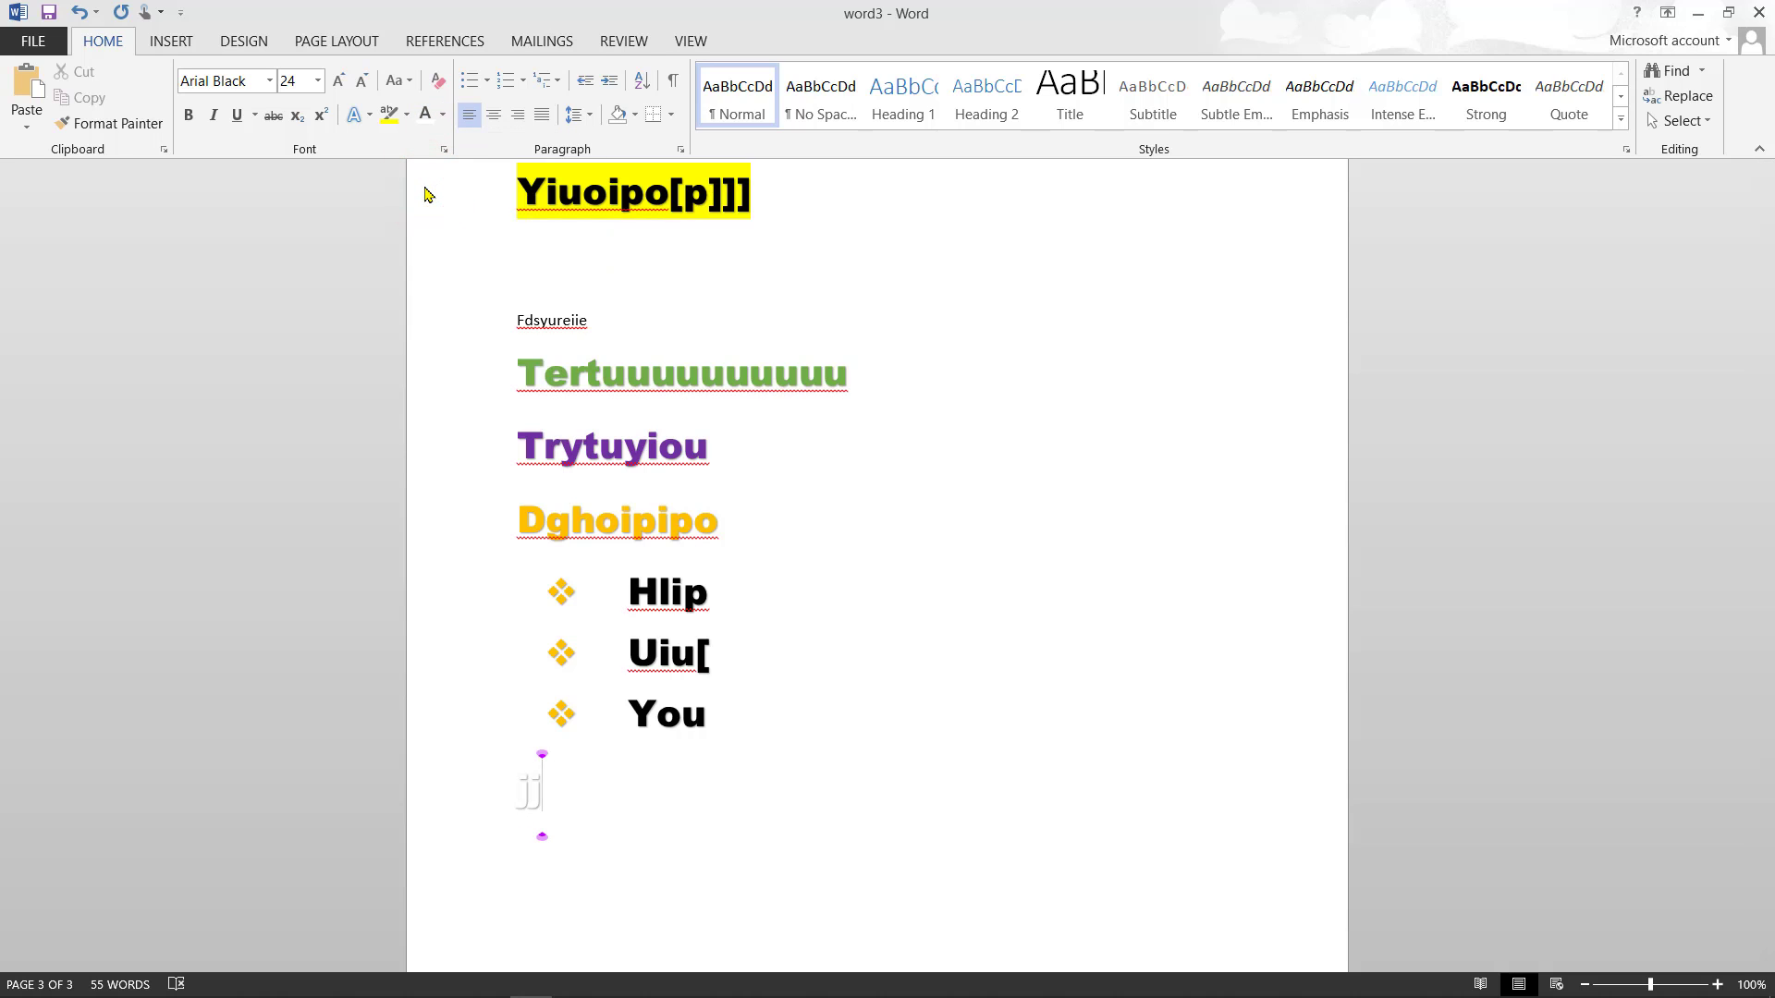
# - Switch to black text and type hhhiuui, then the line Iuoop and an empty line
pyautogui.click(447, 114)
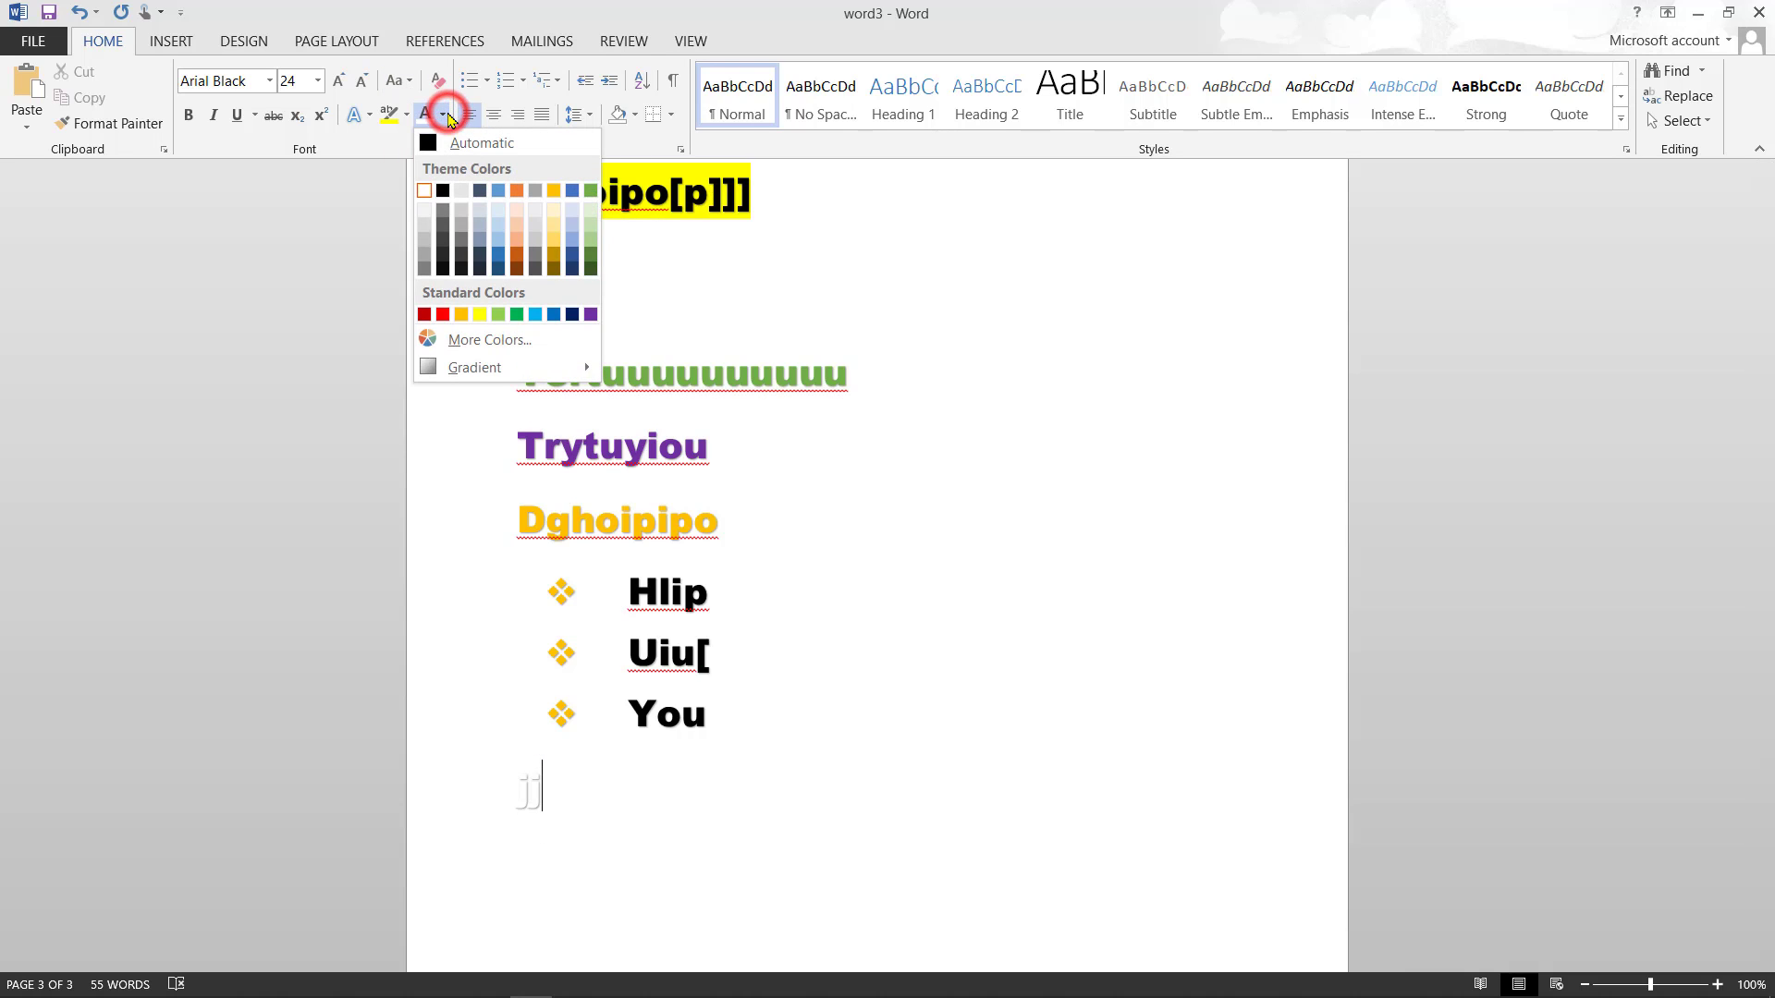
pyautogui.click(442, 188)
pyautogui.click(440, 187)
pyautogui.click(439, 185)
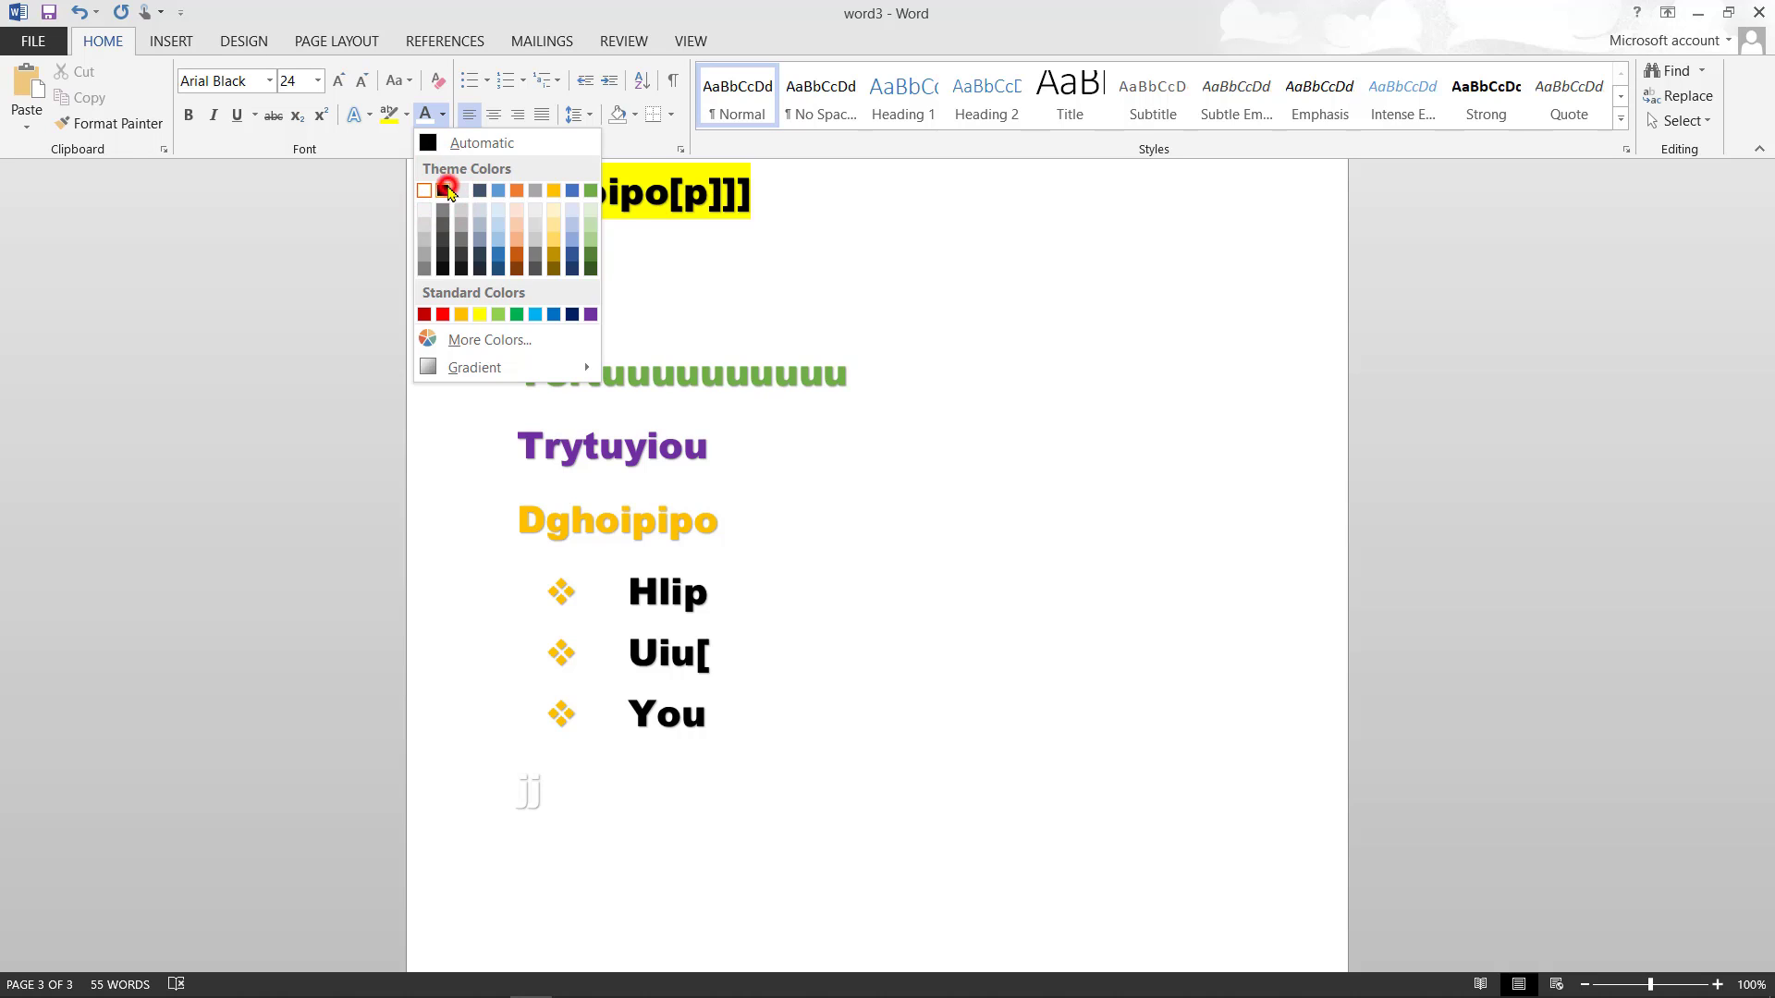
pyautogui.click(446, 189)
pyautogui.write('hhhiuui')
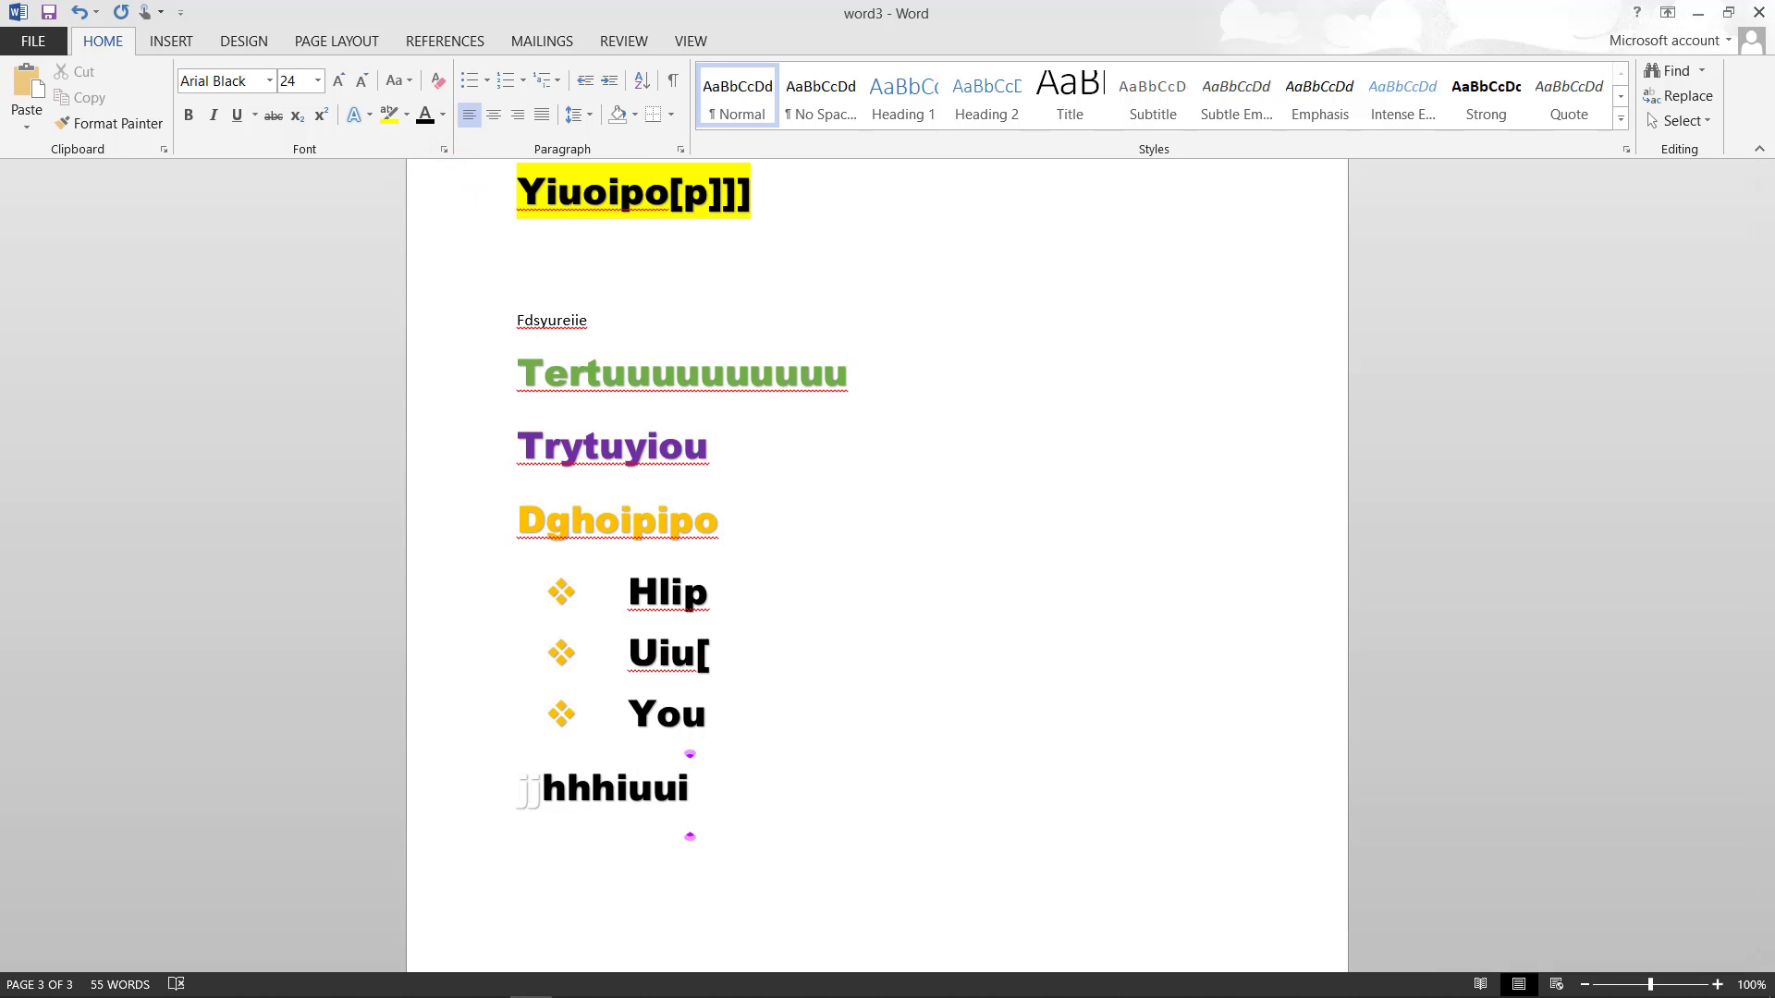
pyautogui.press('Return')
pyautogui.write('iuoop')
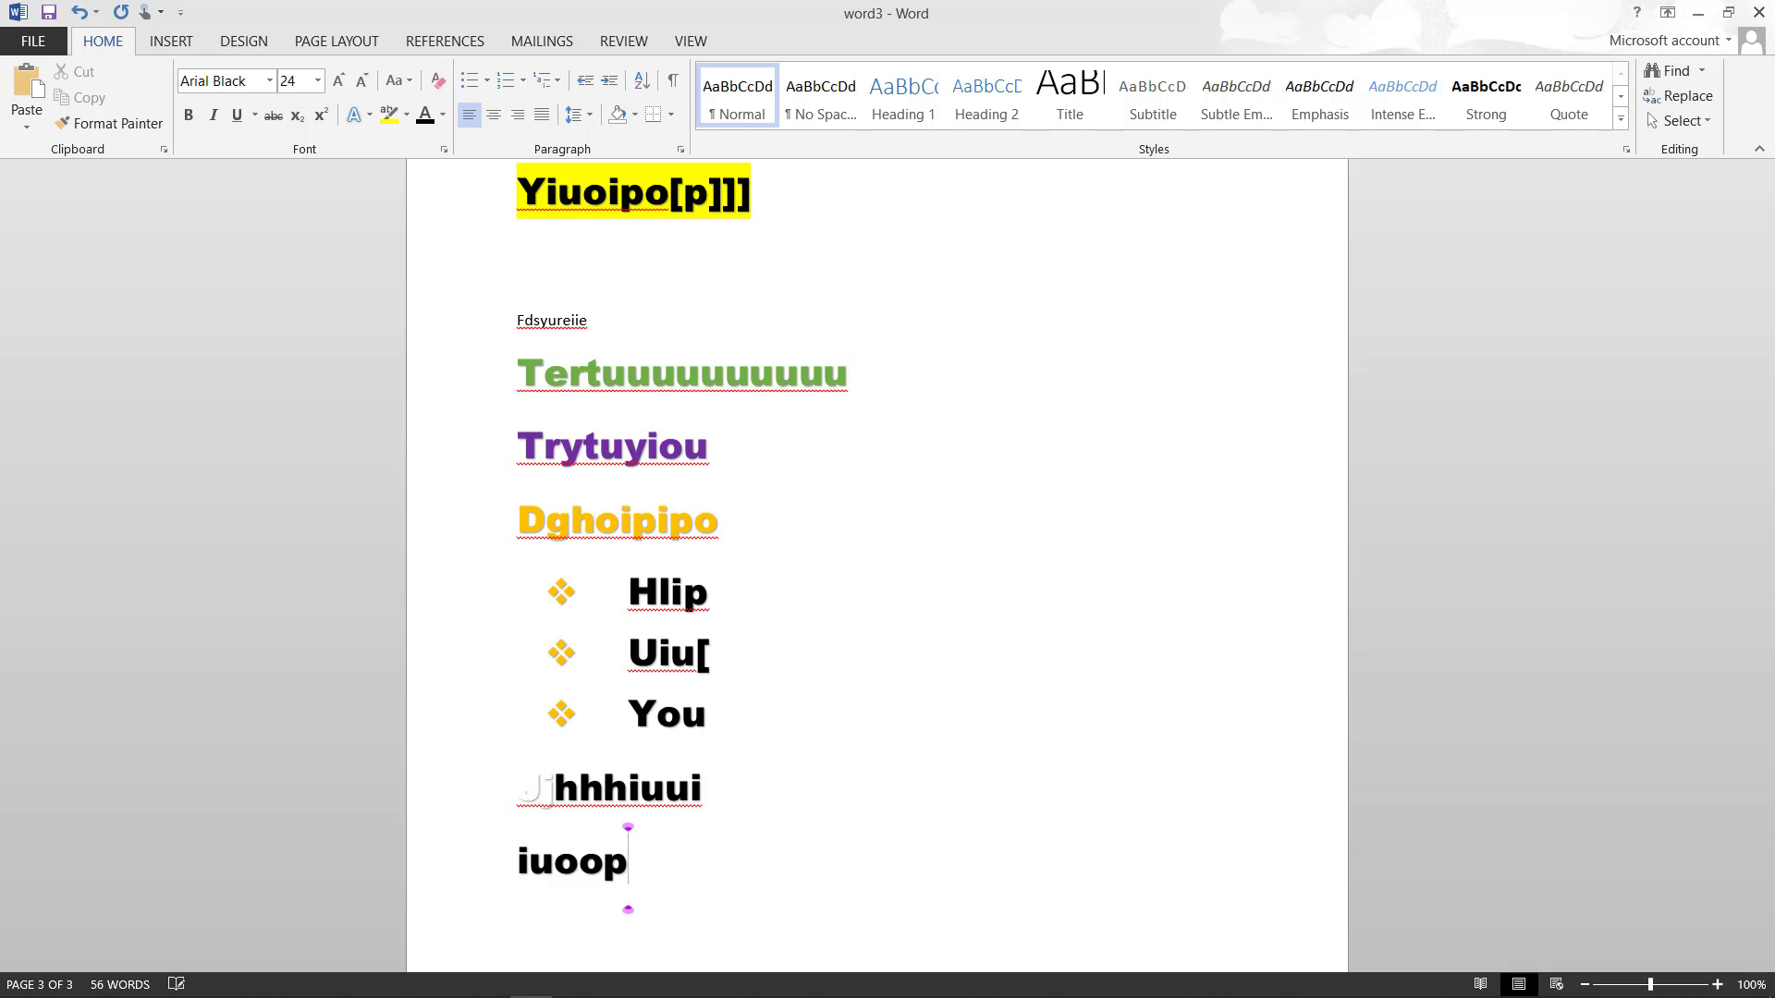
pyautogui.press('Return')
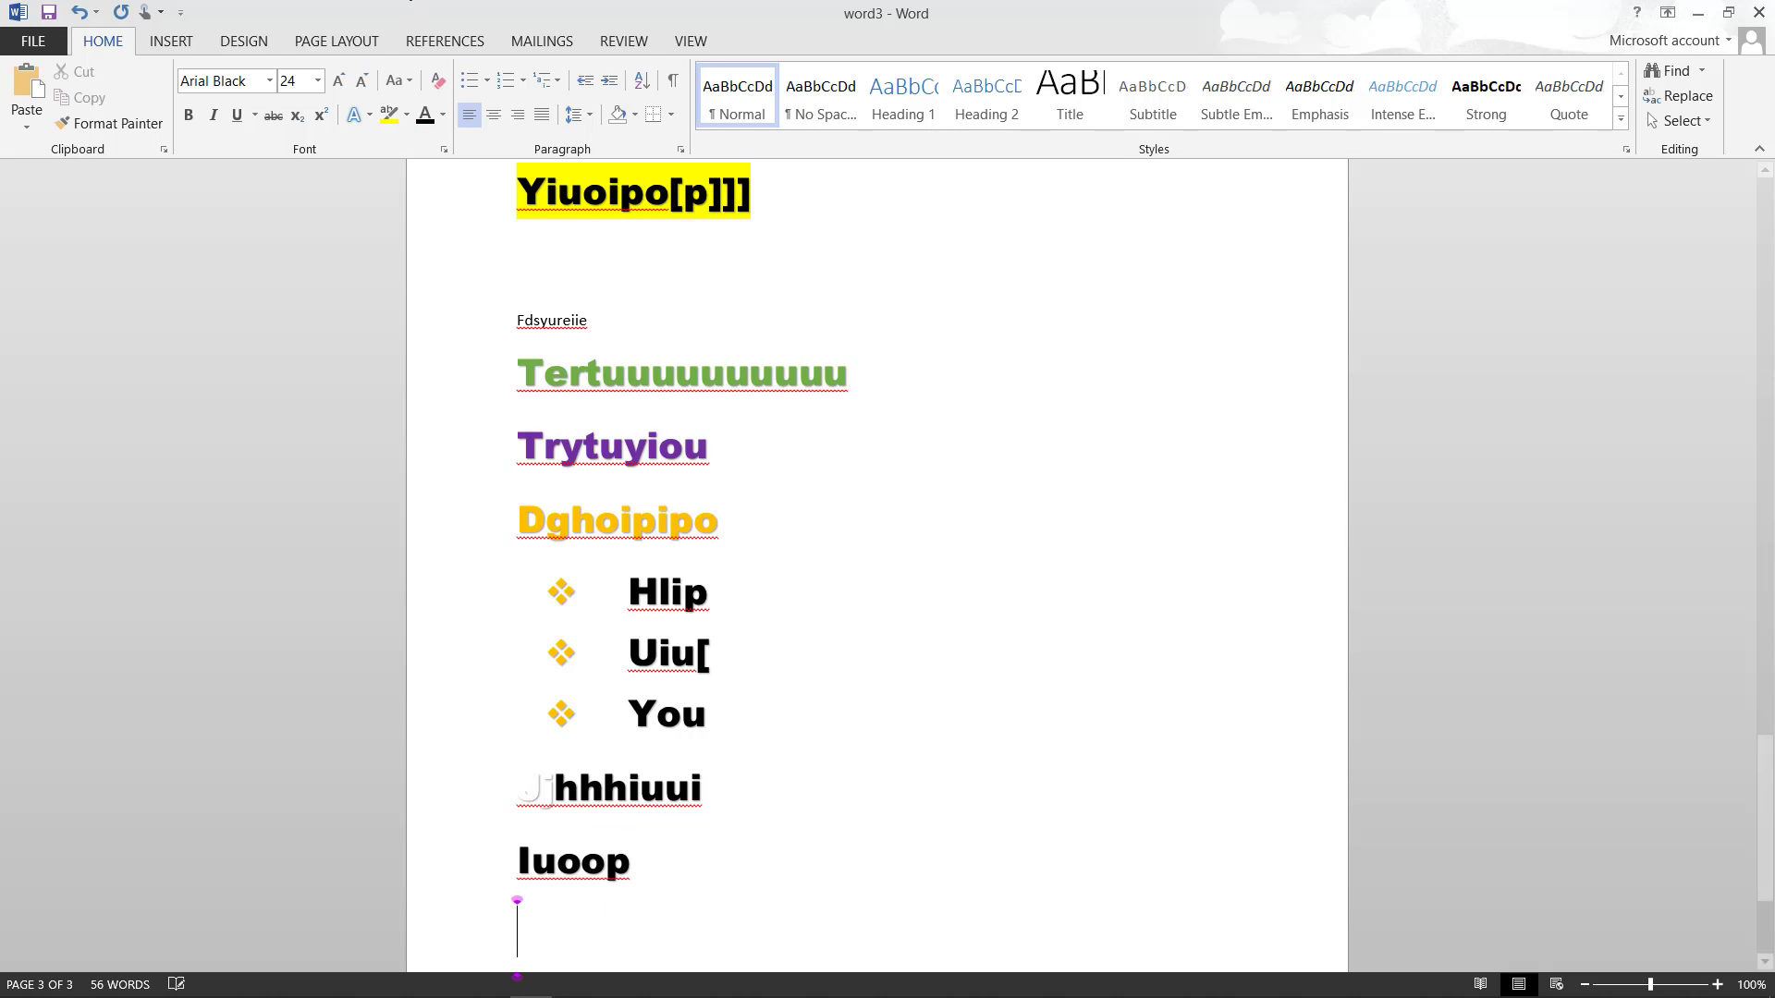
# - Create a round-bulleted list of Yttyi, Yuoip, Utyuipi and Upi
pyautogui.click(489, 82)
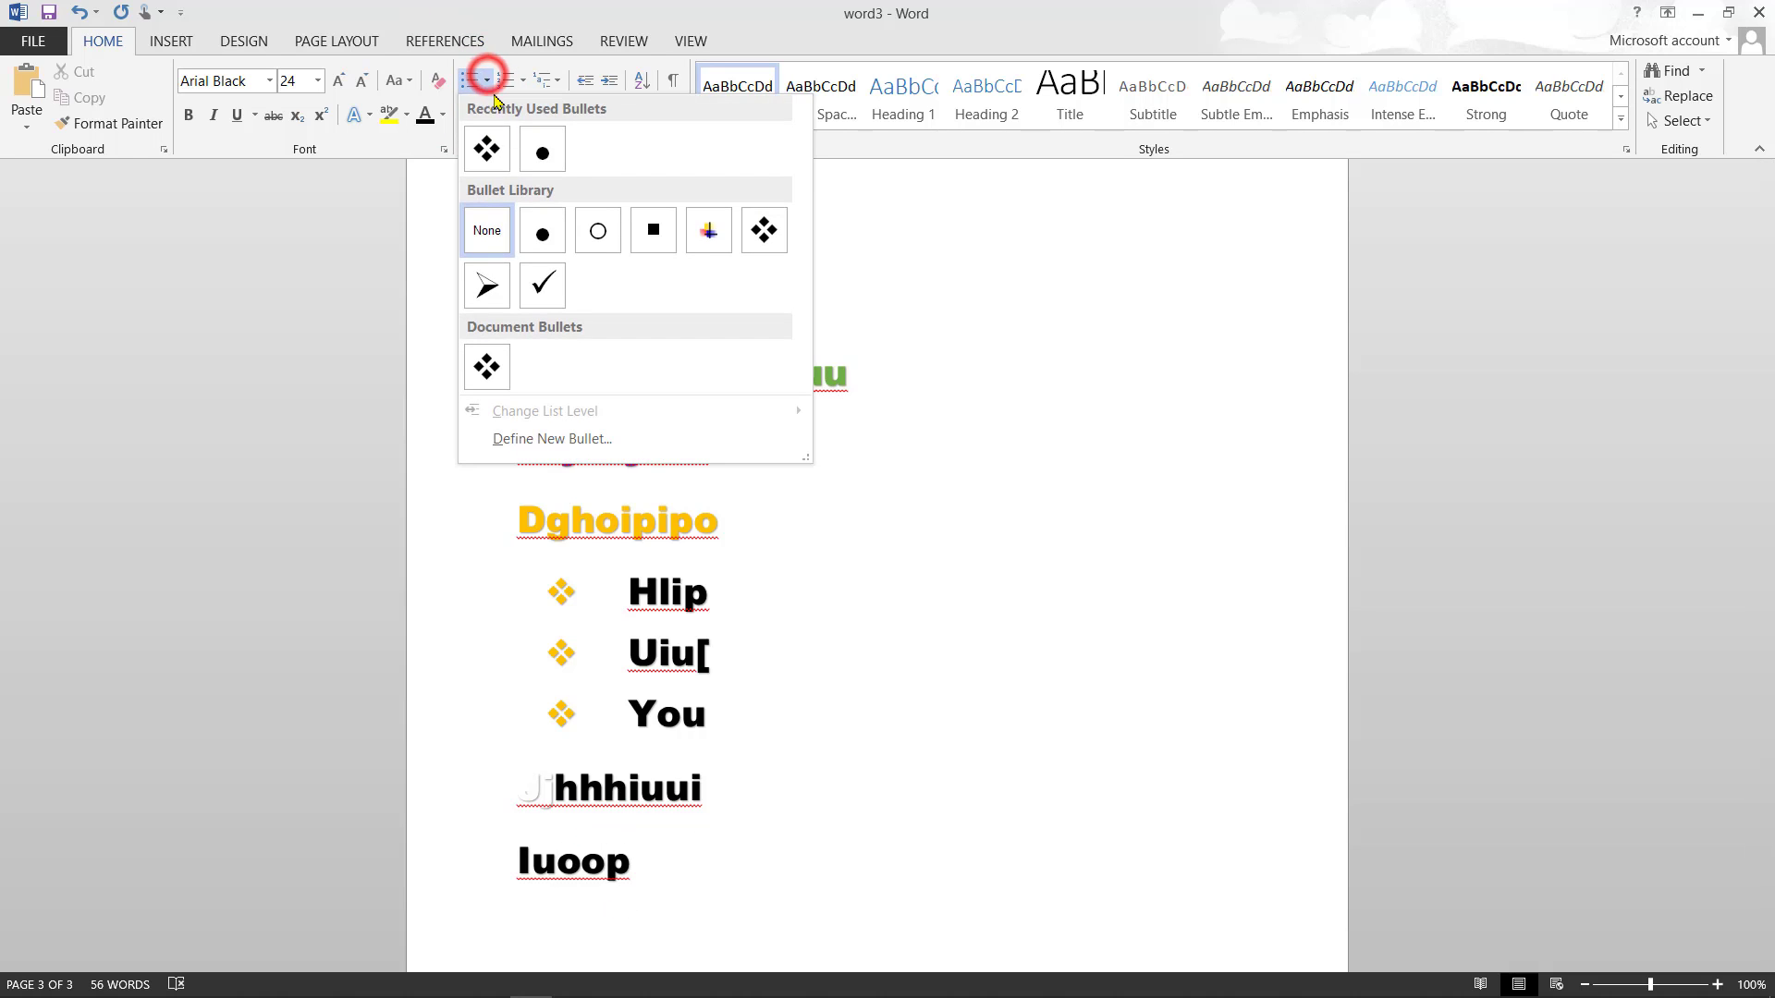
pyautogui.click(542, 153)
pyautogui.write('yttyi')
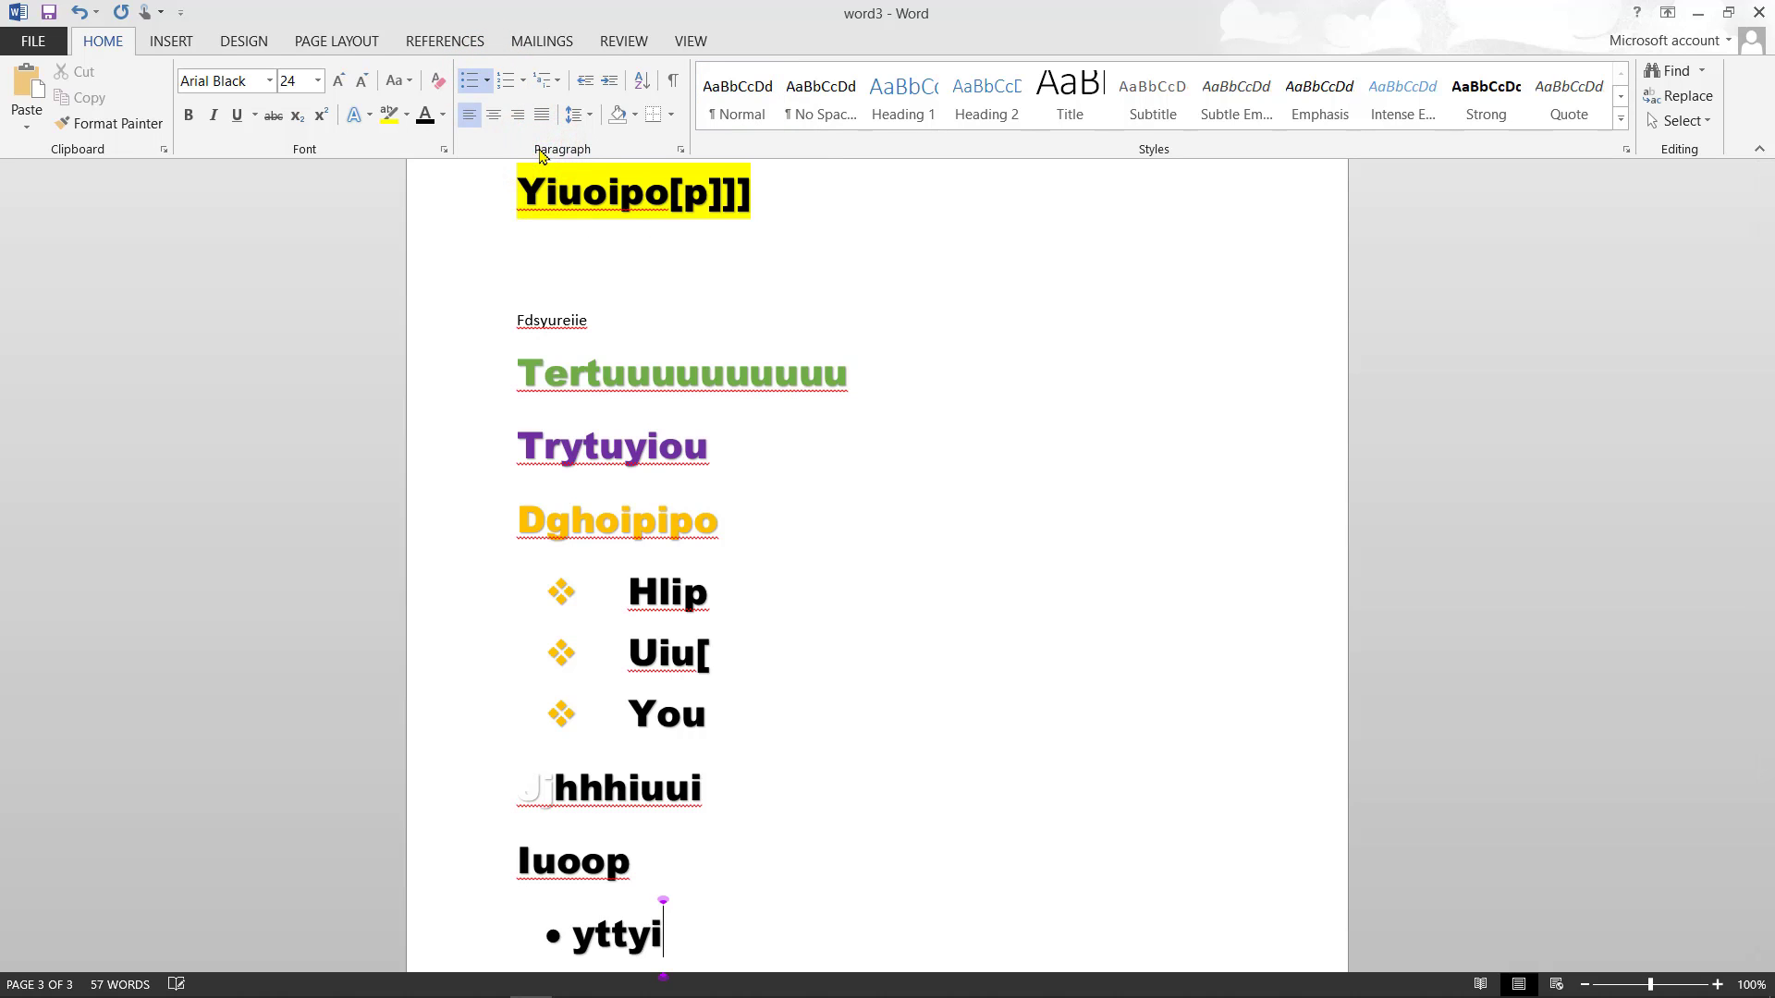
pyautogui.press('Return')
pyautogui.write('yuoip')
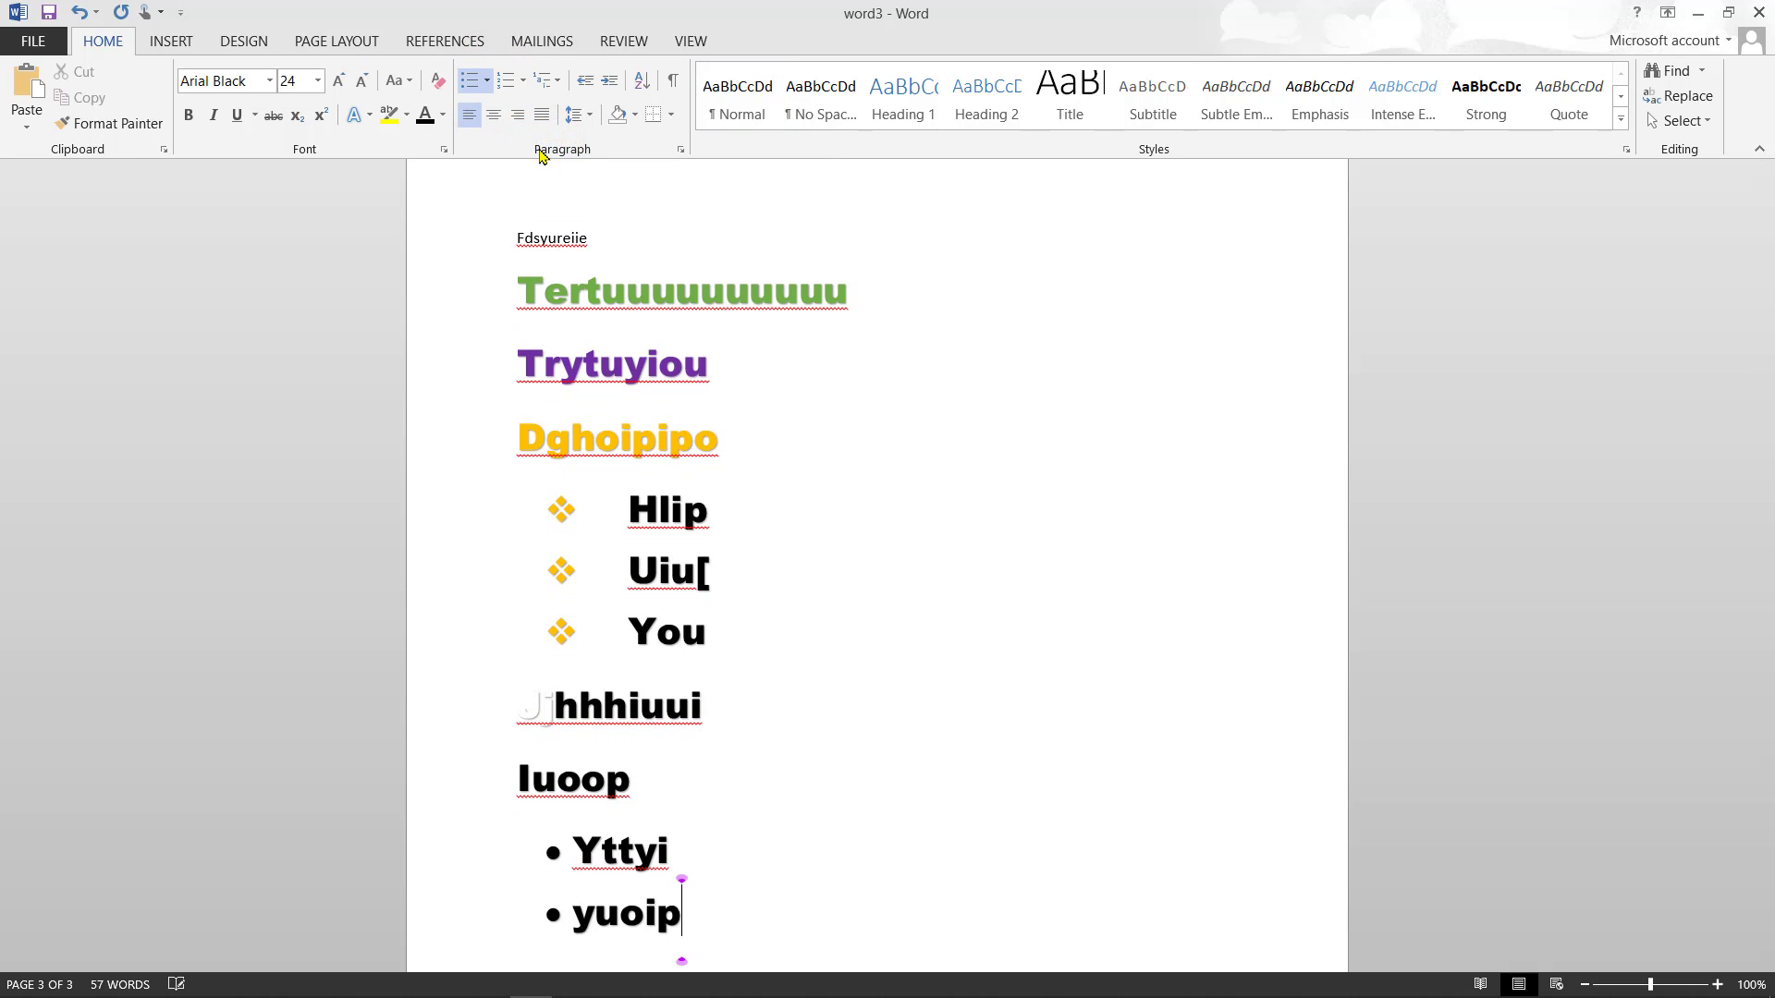
pyautogui.press('Return')
pyautogui.write('utyuipi')
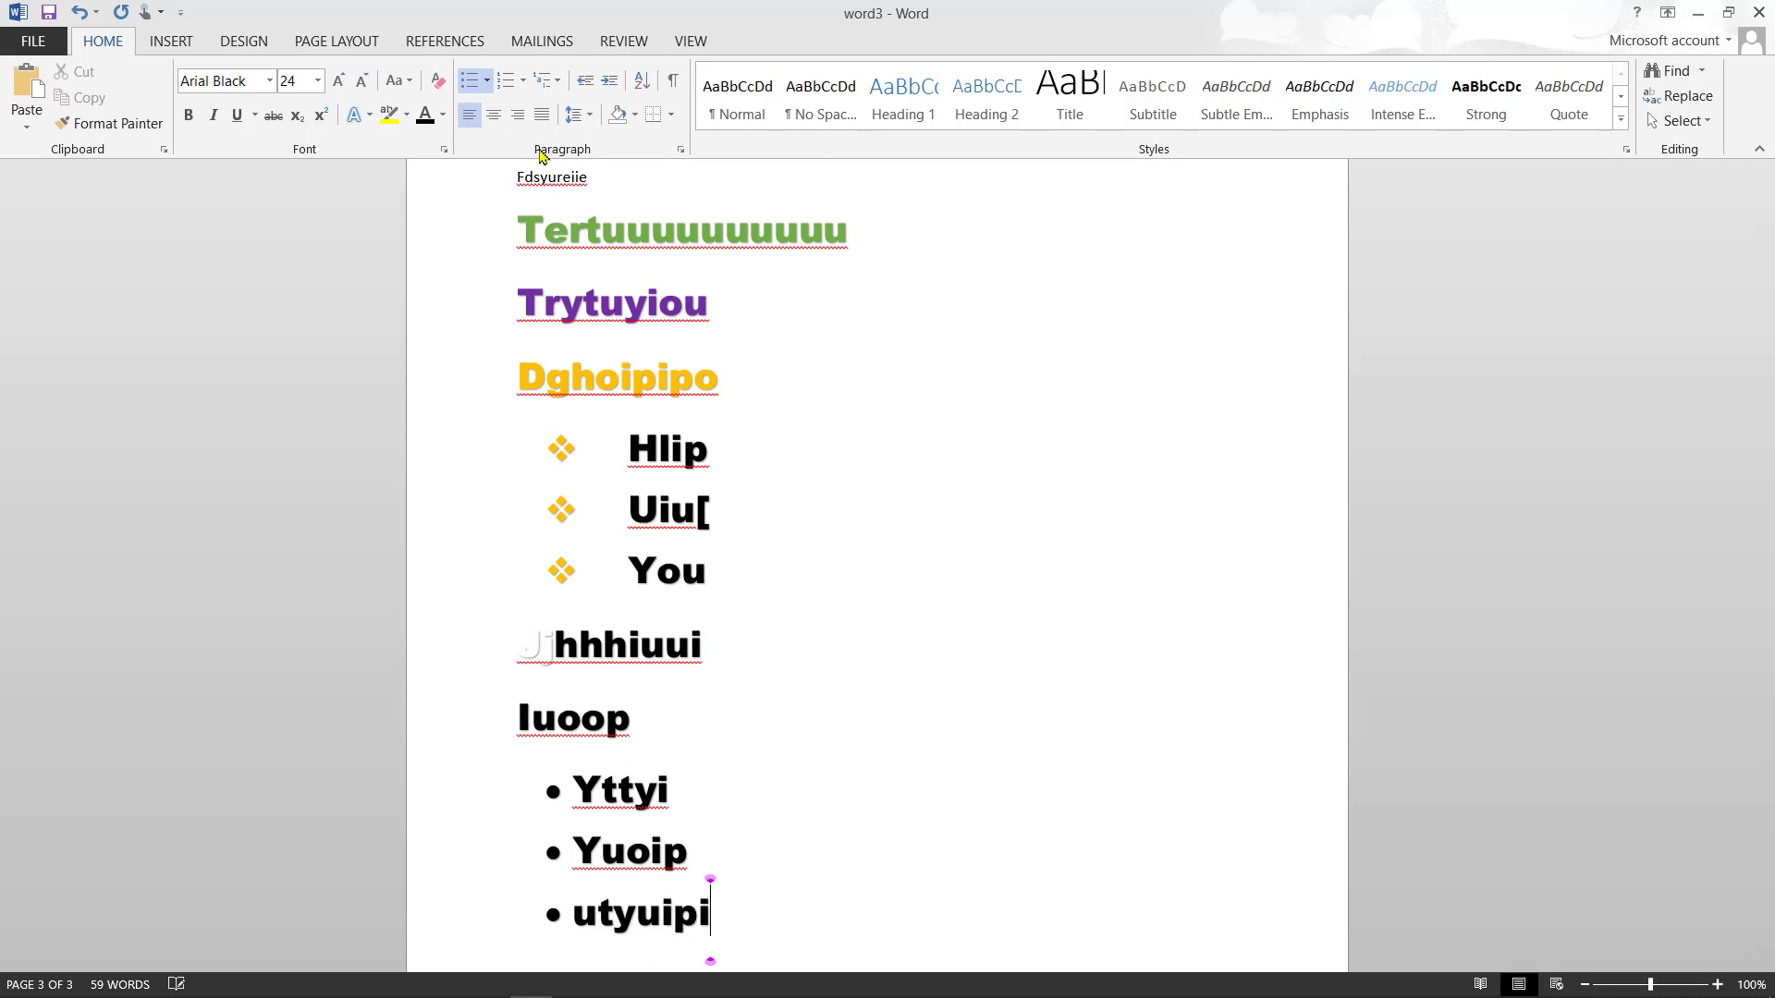
pyautogui.press('Return')
pyautogui.write('upi')
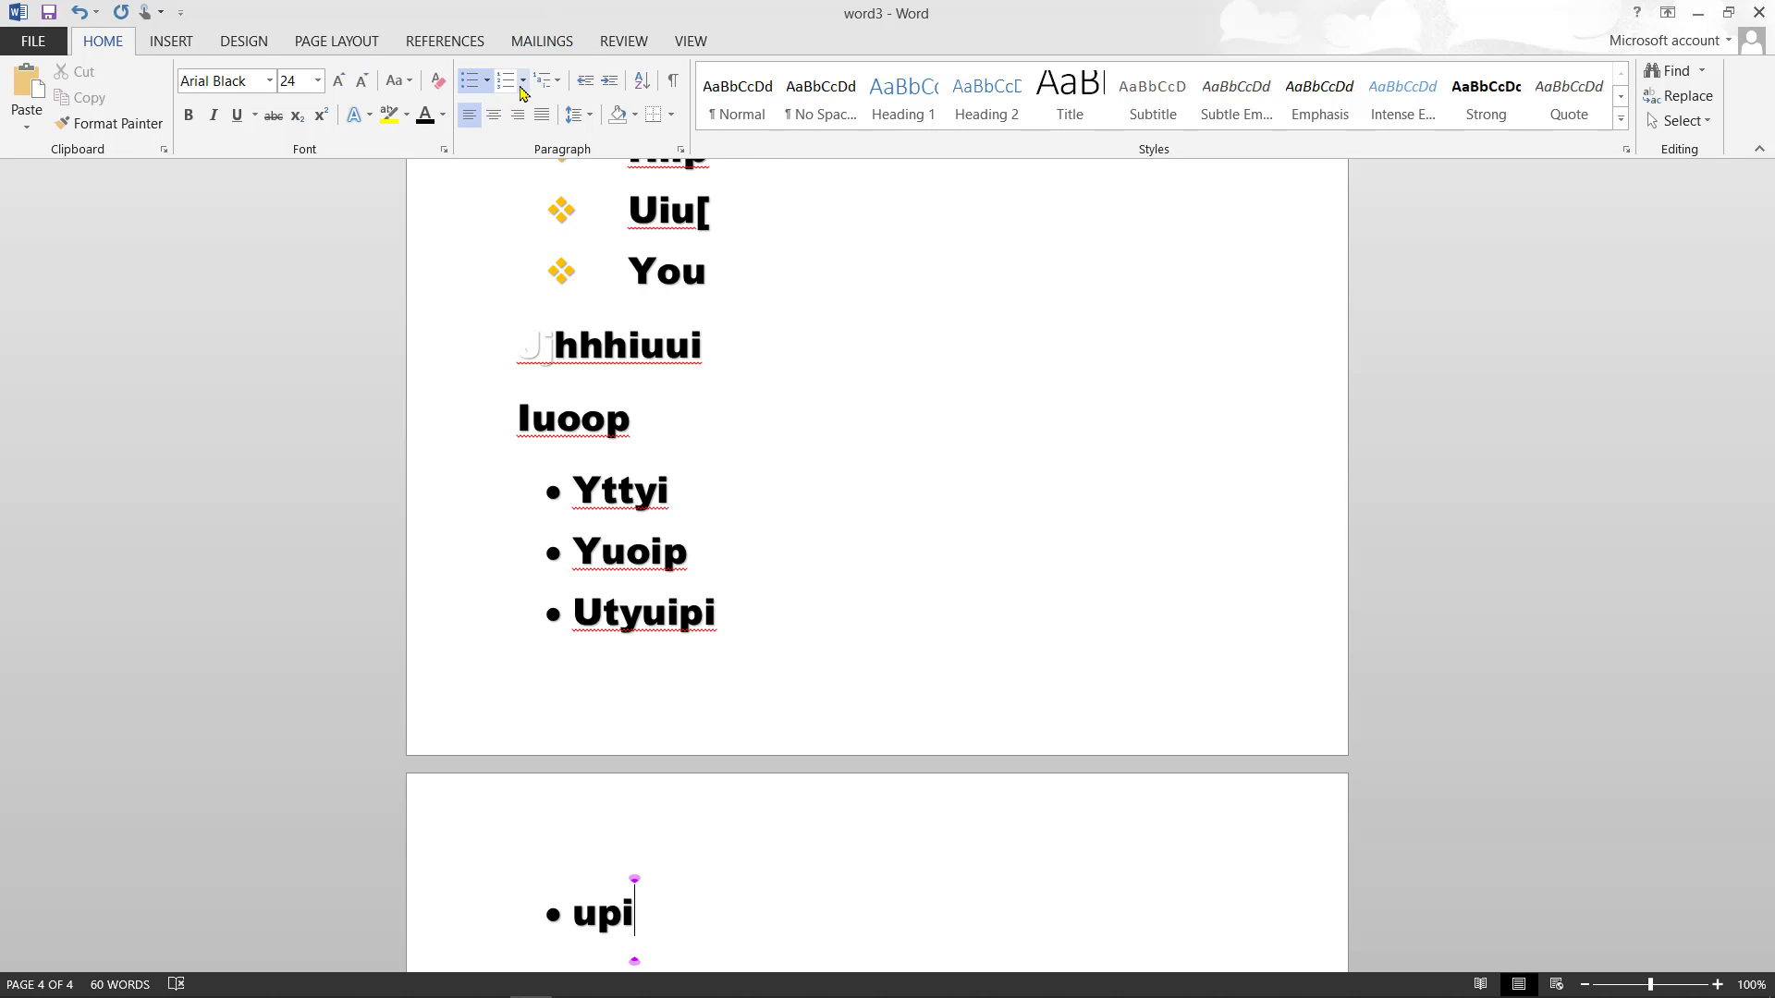
# - Browse the Numbering gallery and leave an unbulleted empty line below Upi
pyautogui.press('Return')
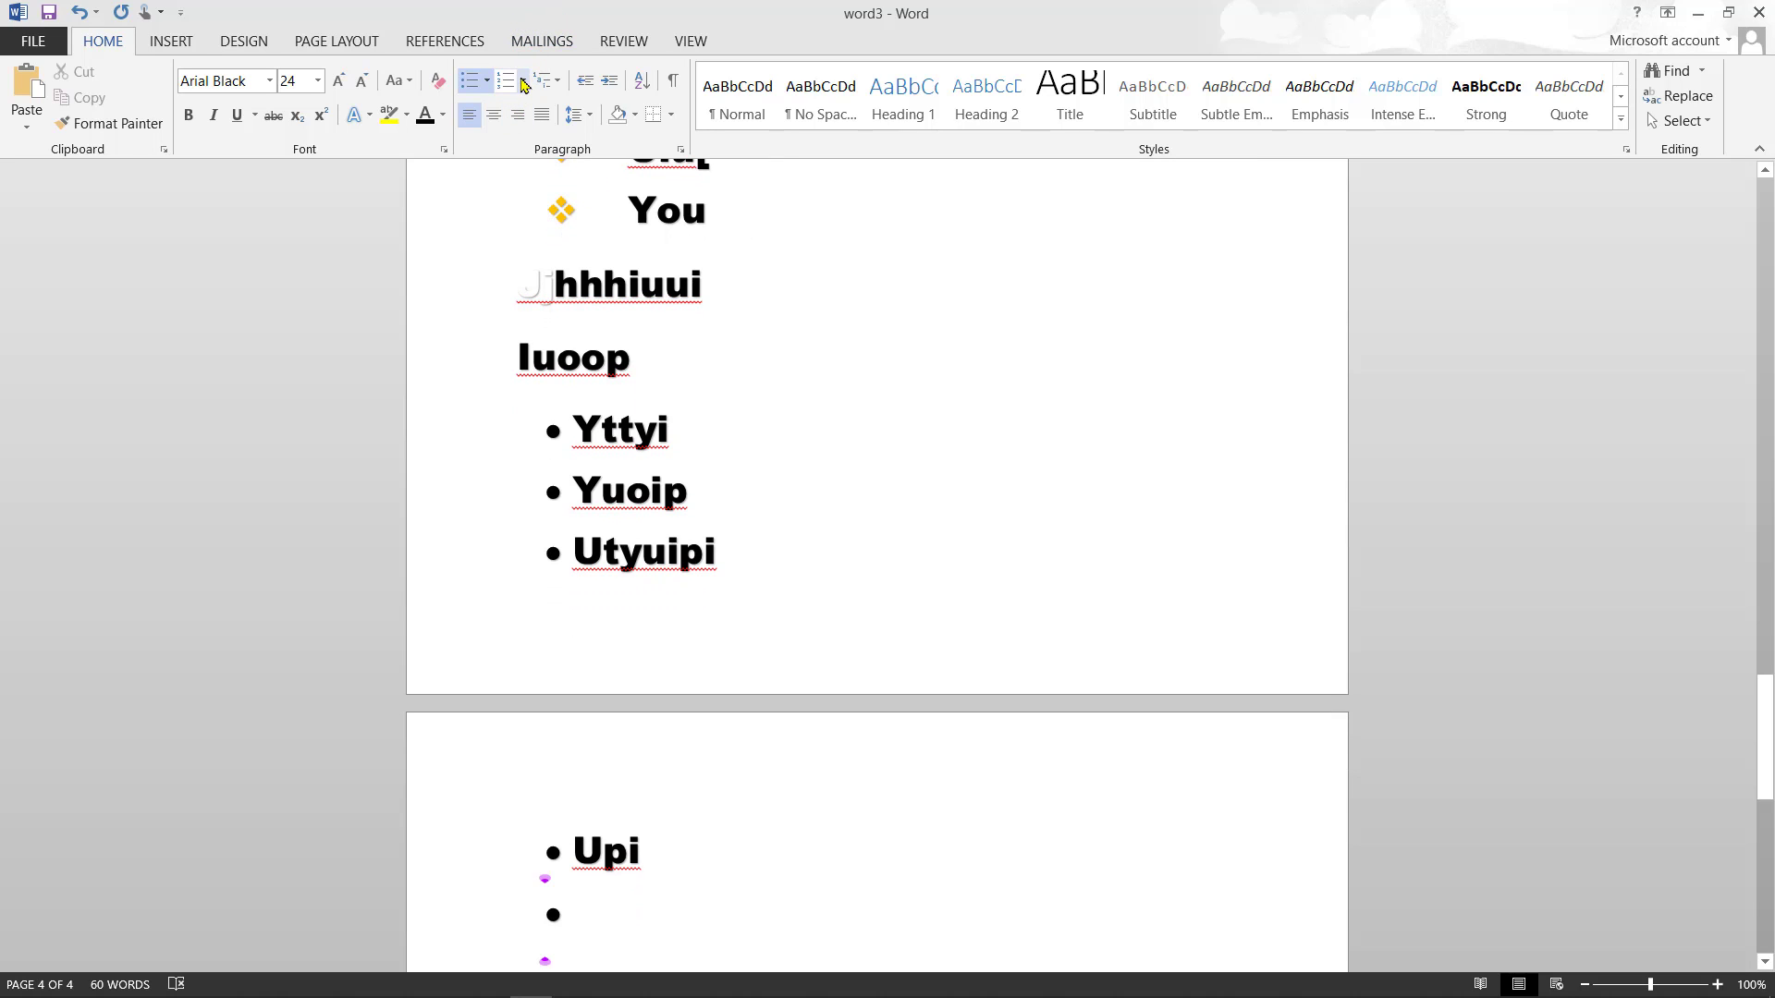
pyautogui.click(523, 83)
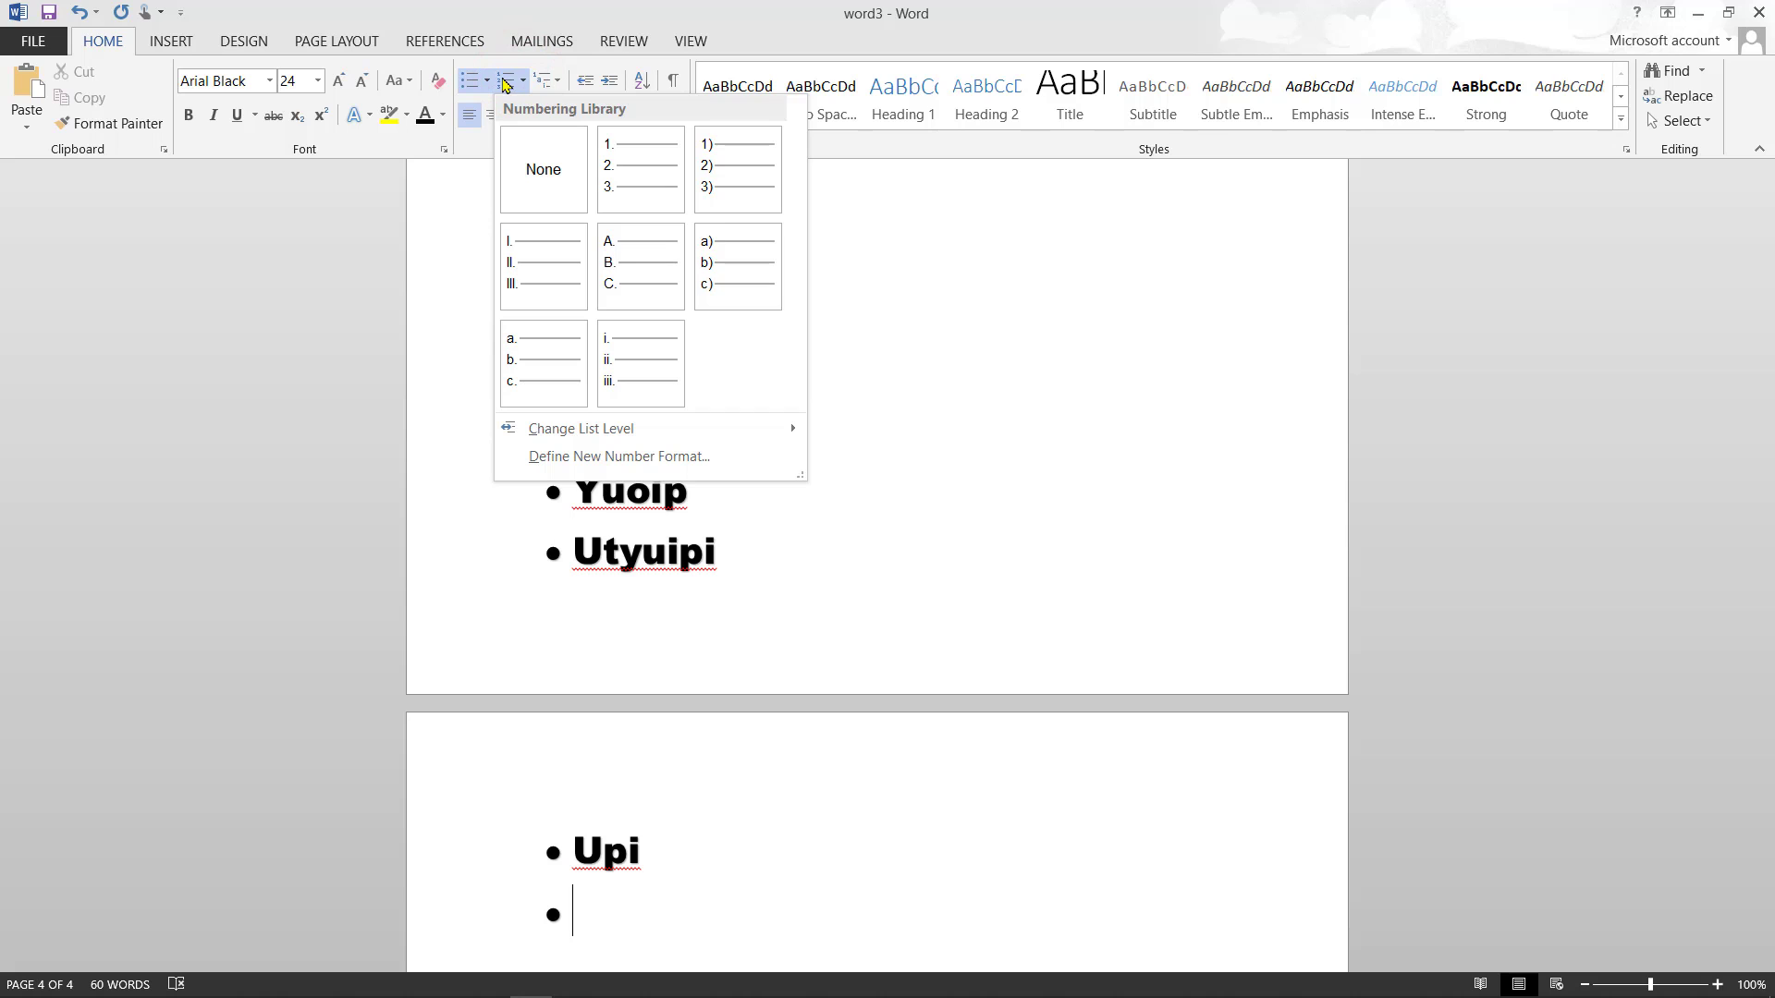
pyautogui.click(528, 83)
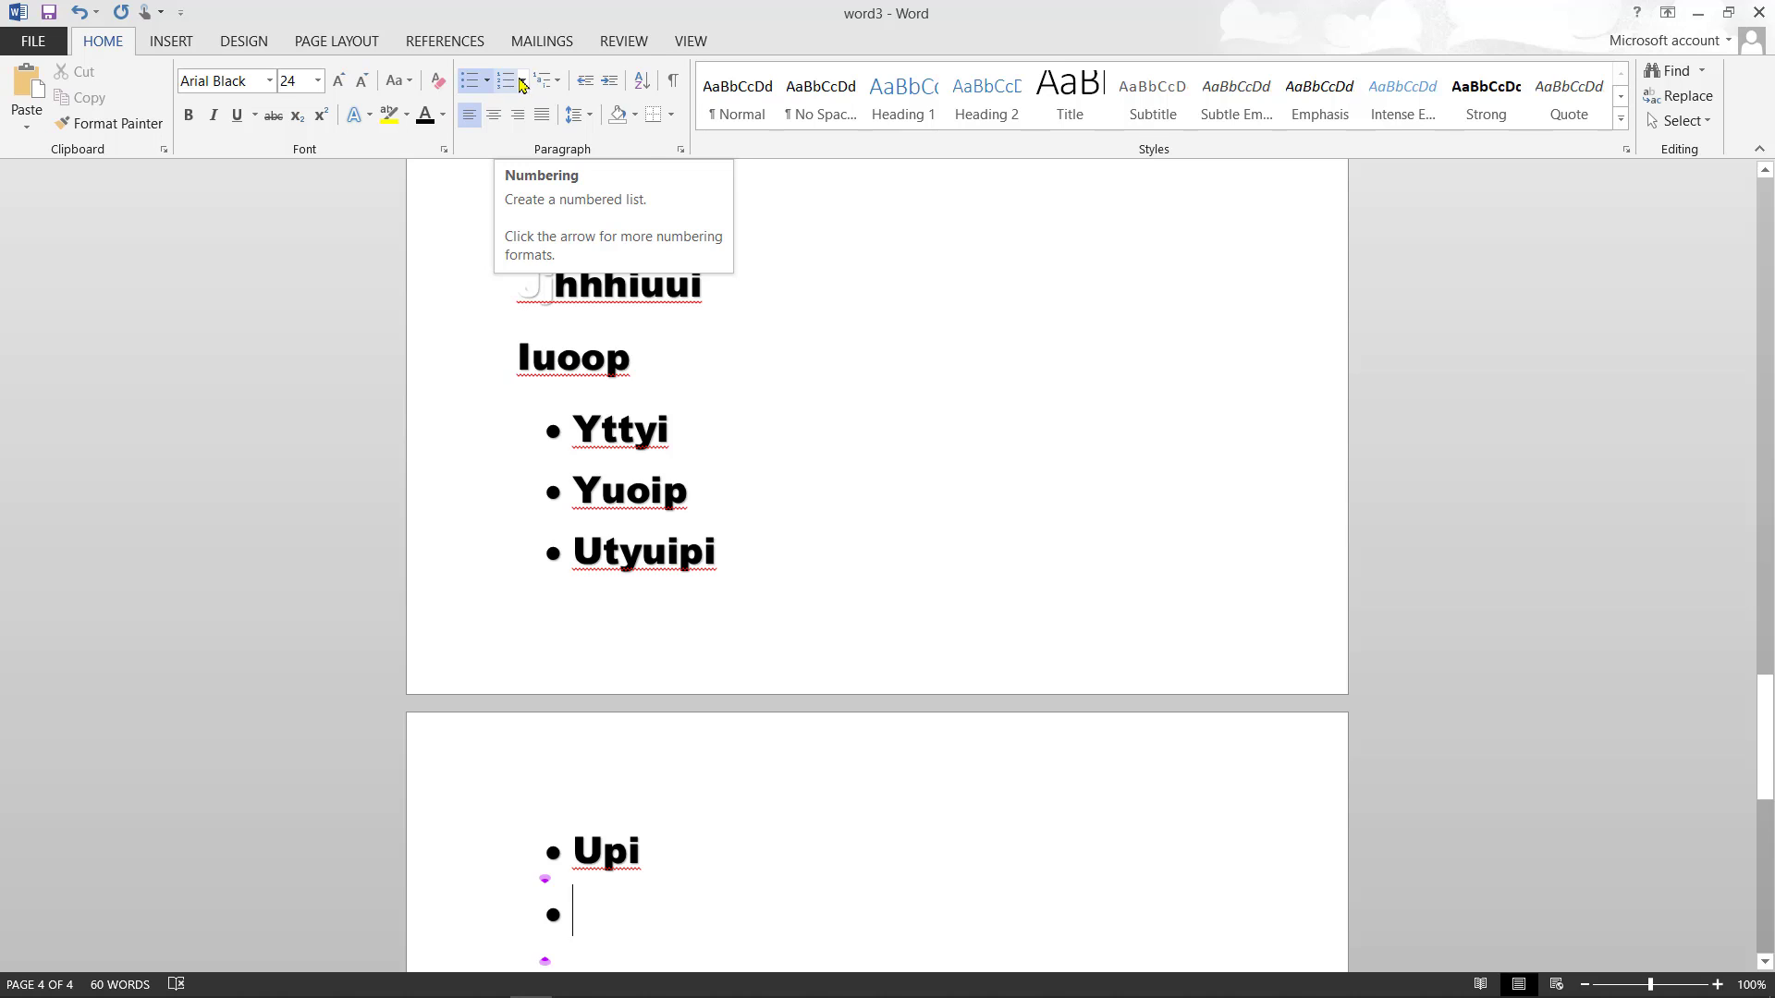
pyautogui.click(521, 81)
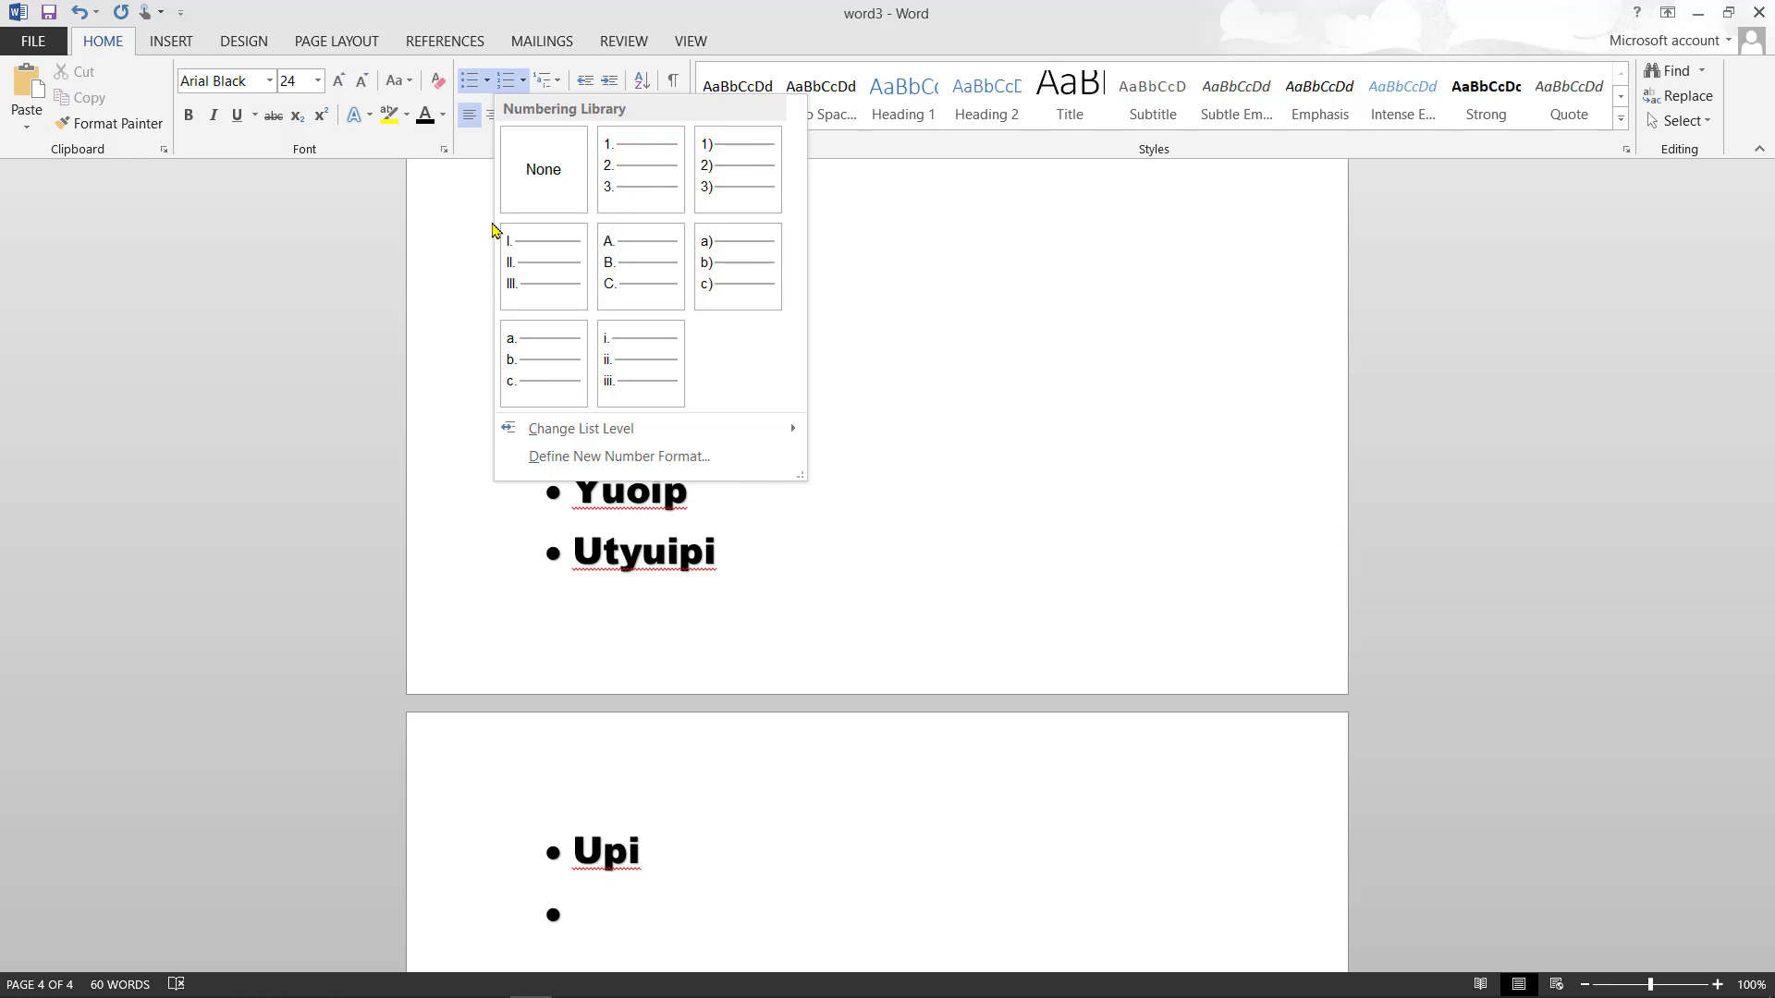
pyautogui.click(475, 83)
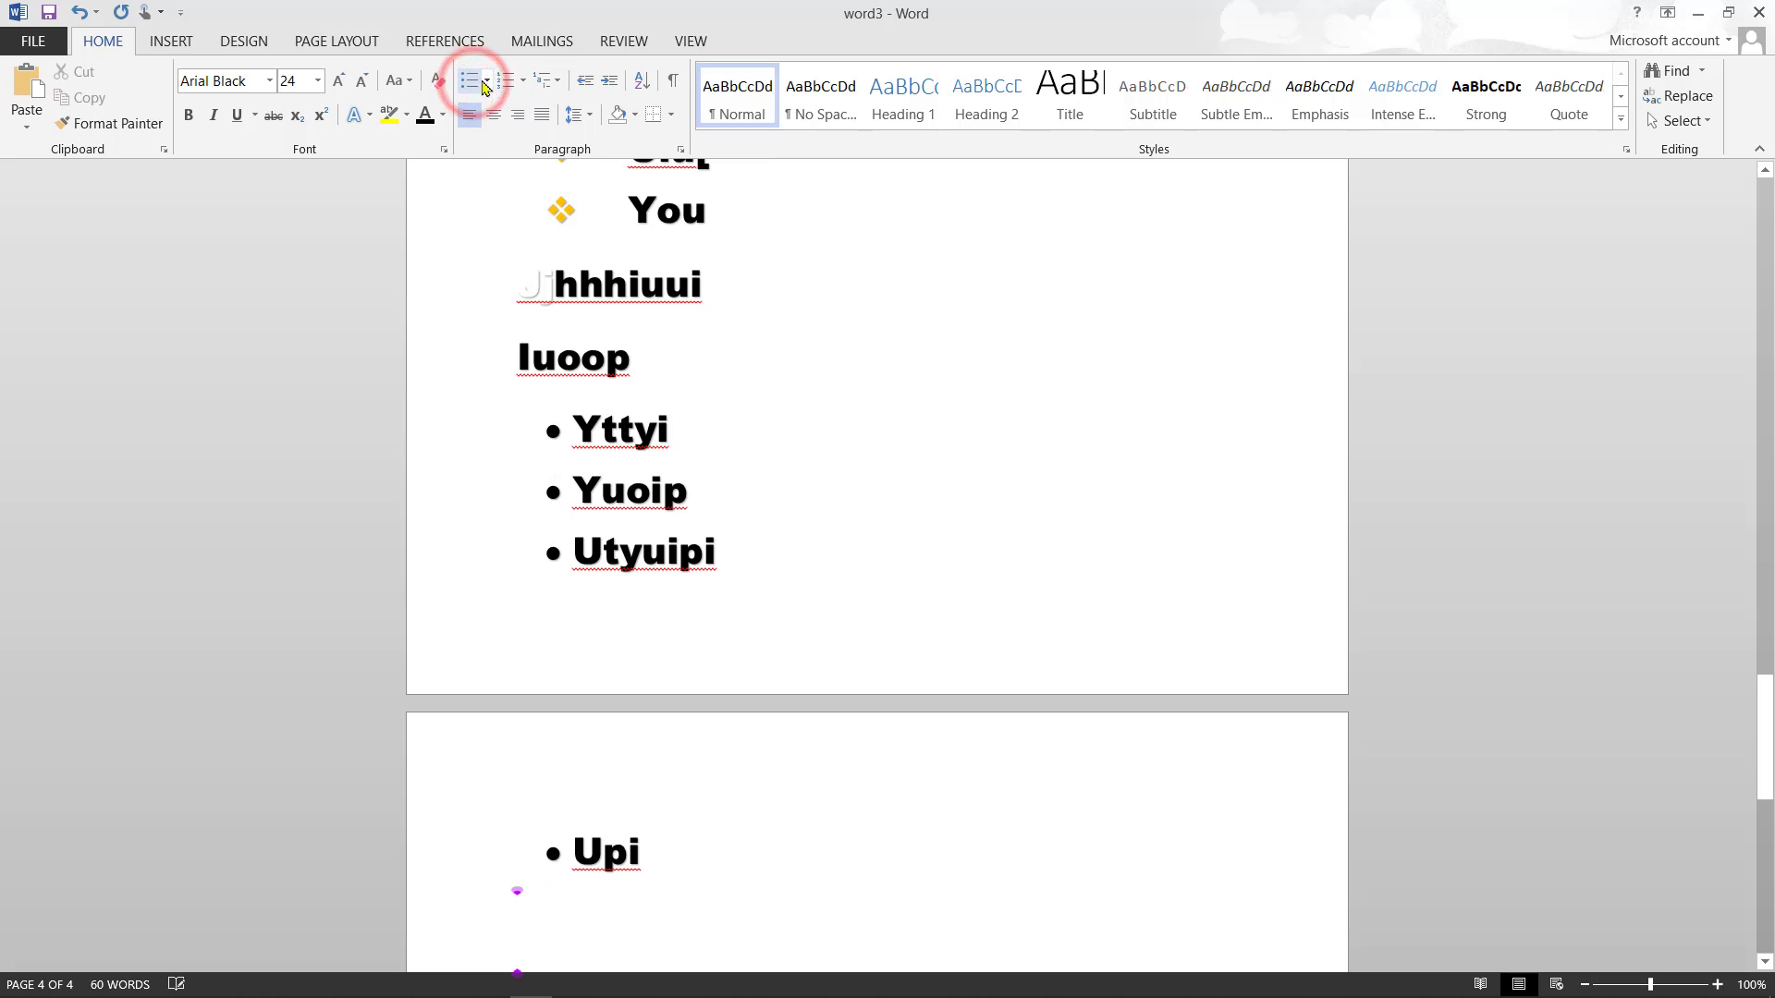
# - Create a 1. 2. 3. numbered list of Gouip, Yuu and Yuip
pyautogui.click(523, 82)
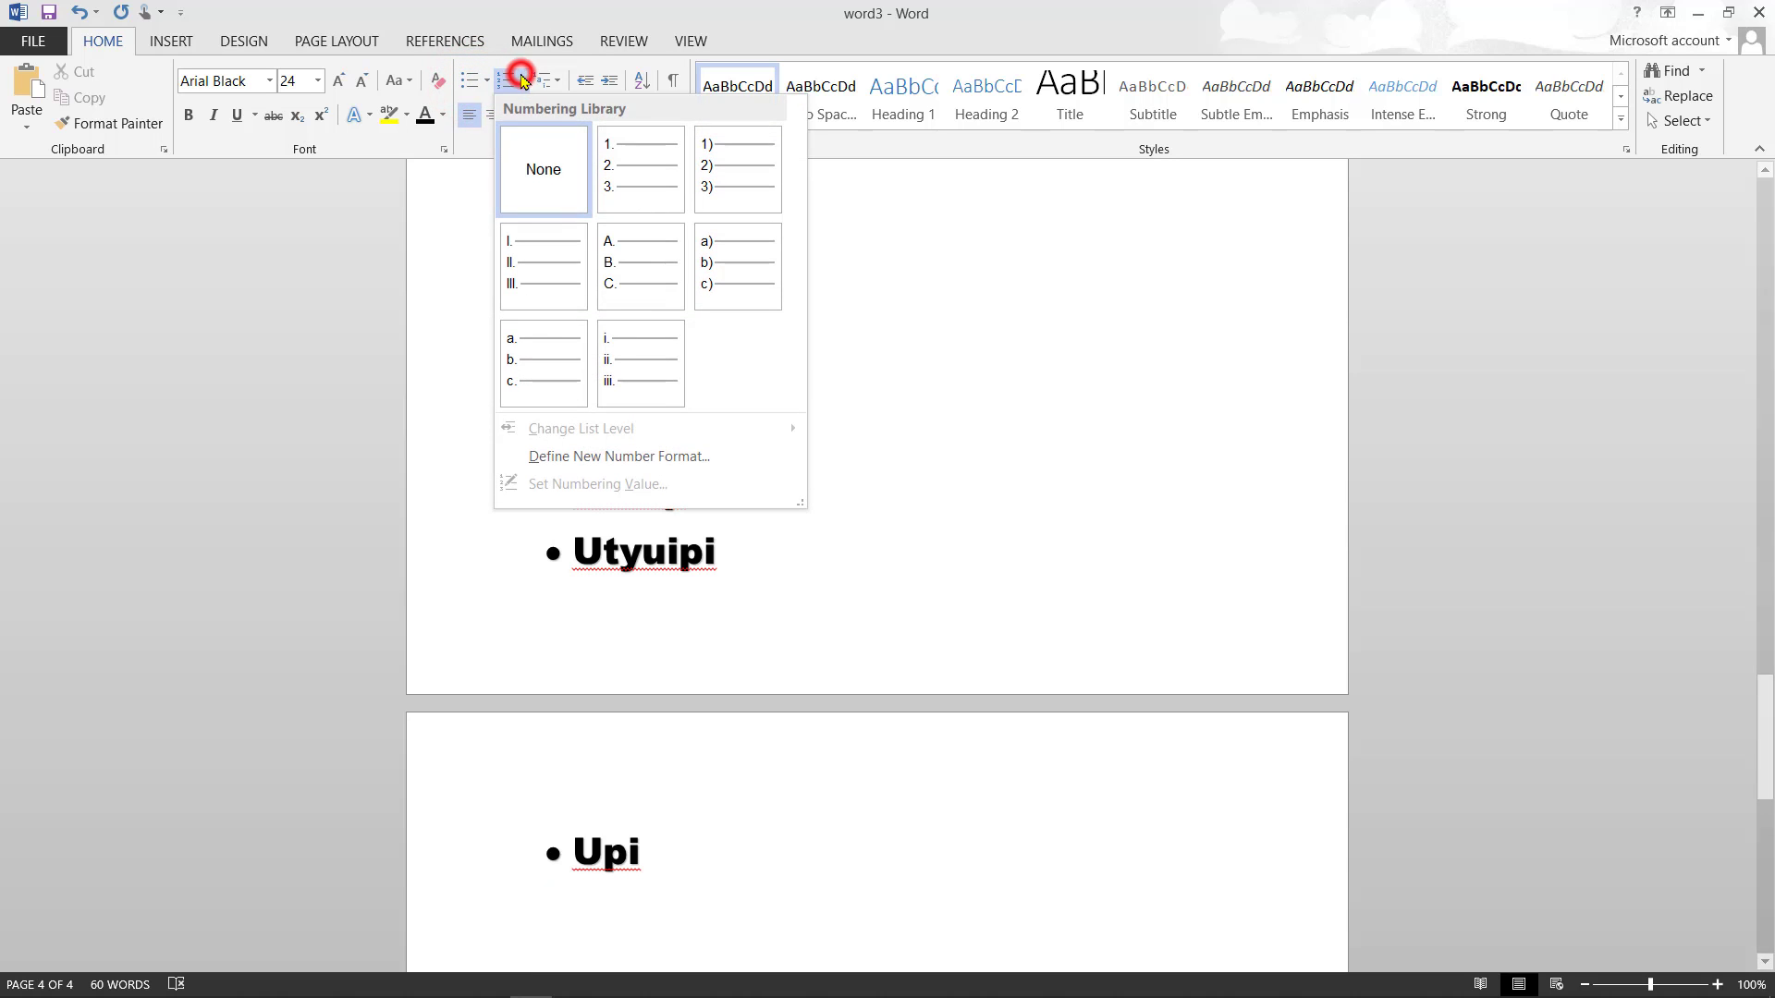
pyautogui.click(637, 182)
pyautogui.write('gouip')
pyautogui.press('Return')
pyautogui.write('yuu')
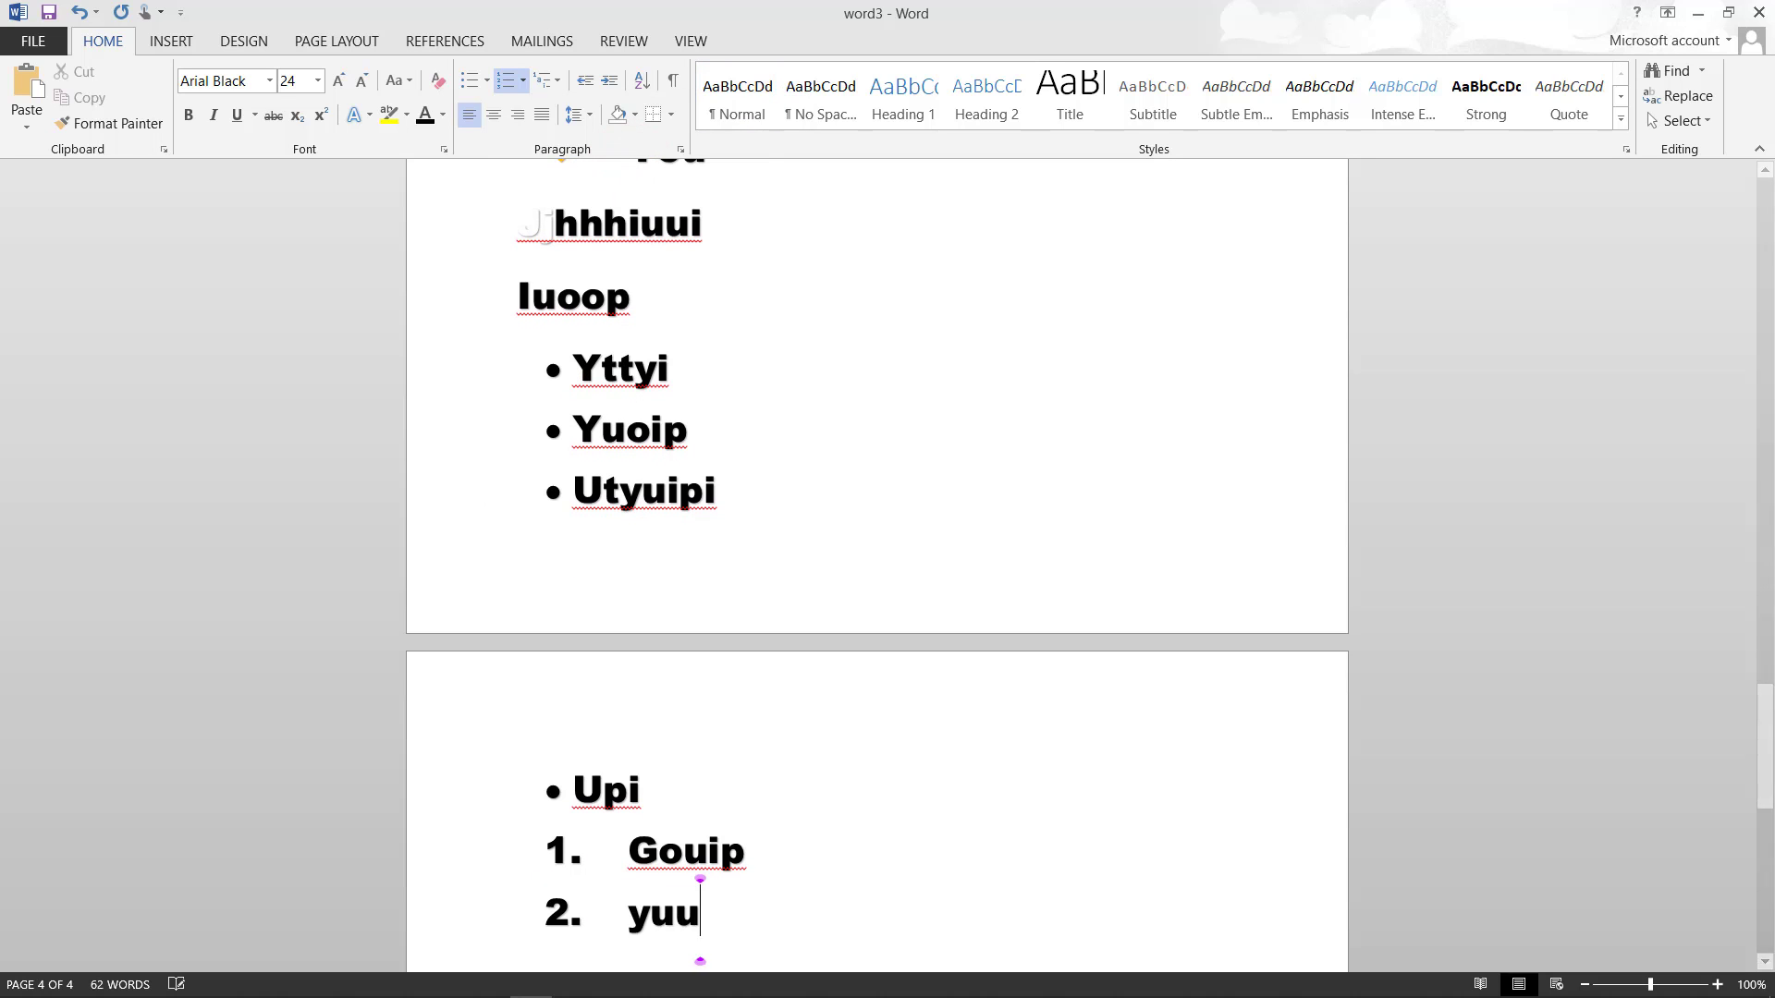
pyautogui.press('Return')
pyautogui.write('yuip')
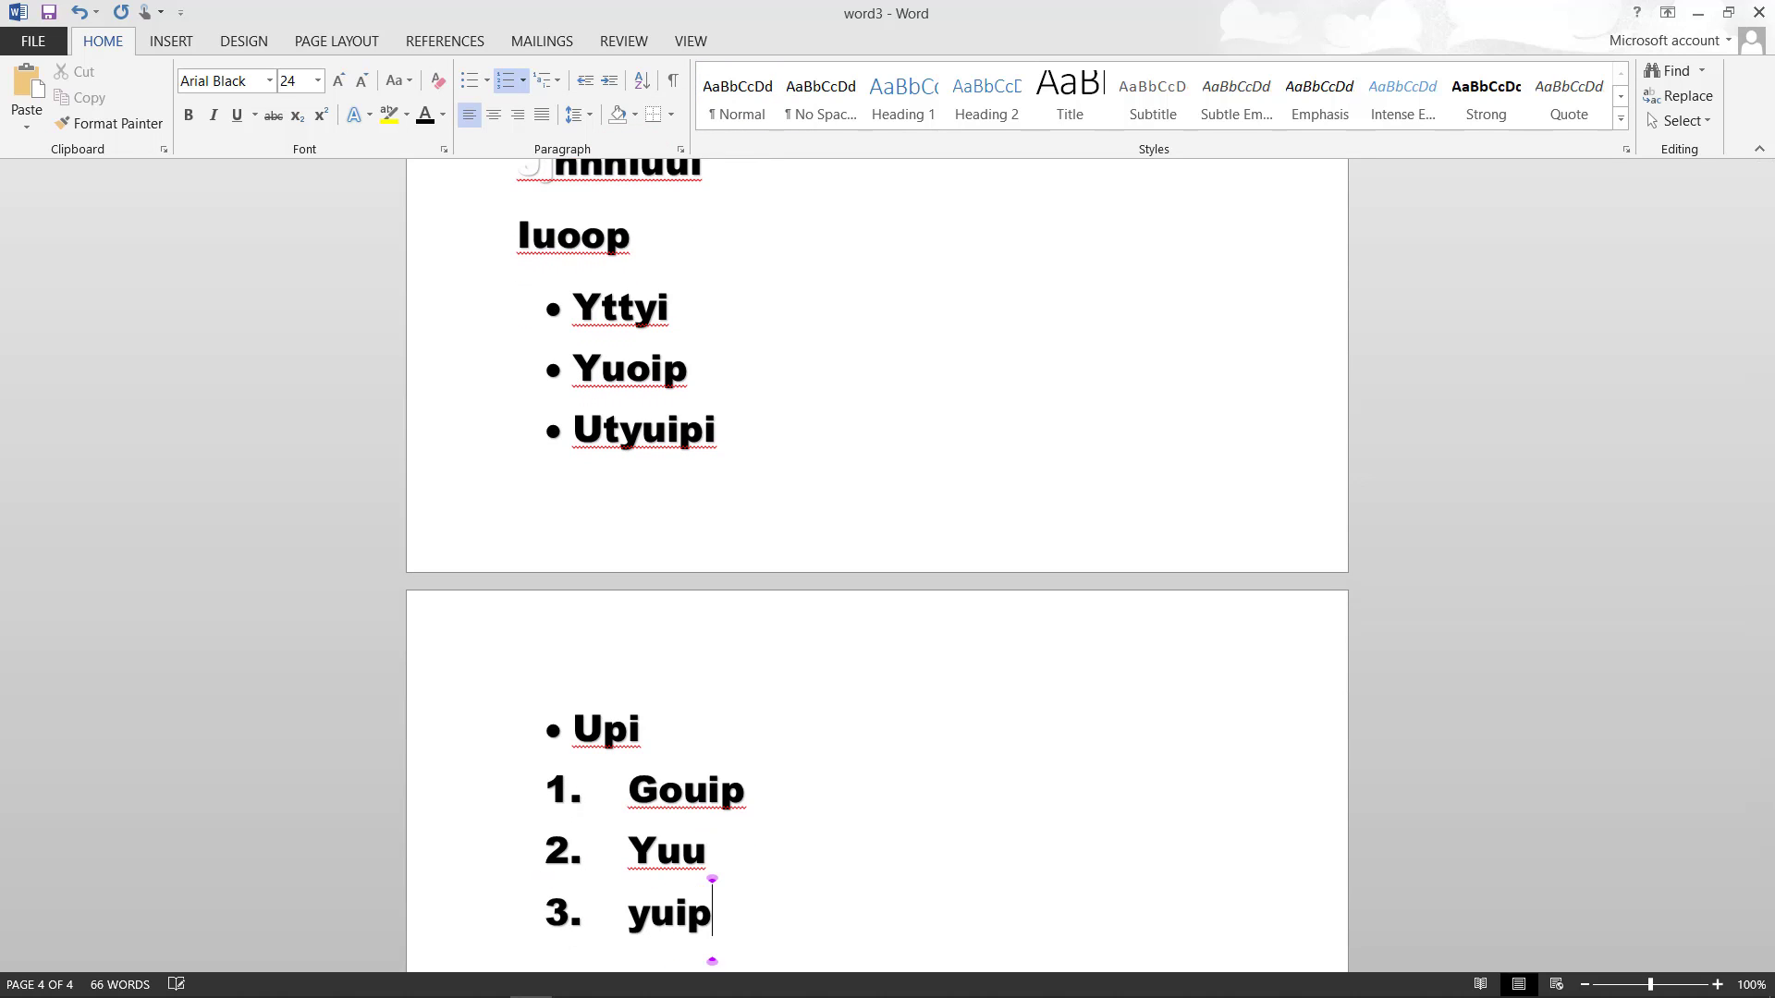
# - Add Ipo as an unnumbered paragraph below the list and start a new line
pyautogui.press('Return')
pyautogui.write('ipo')
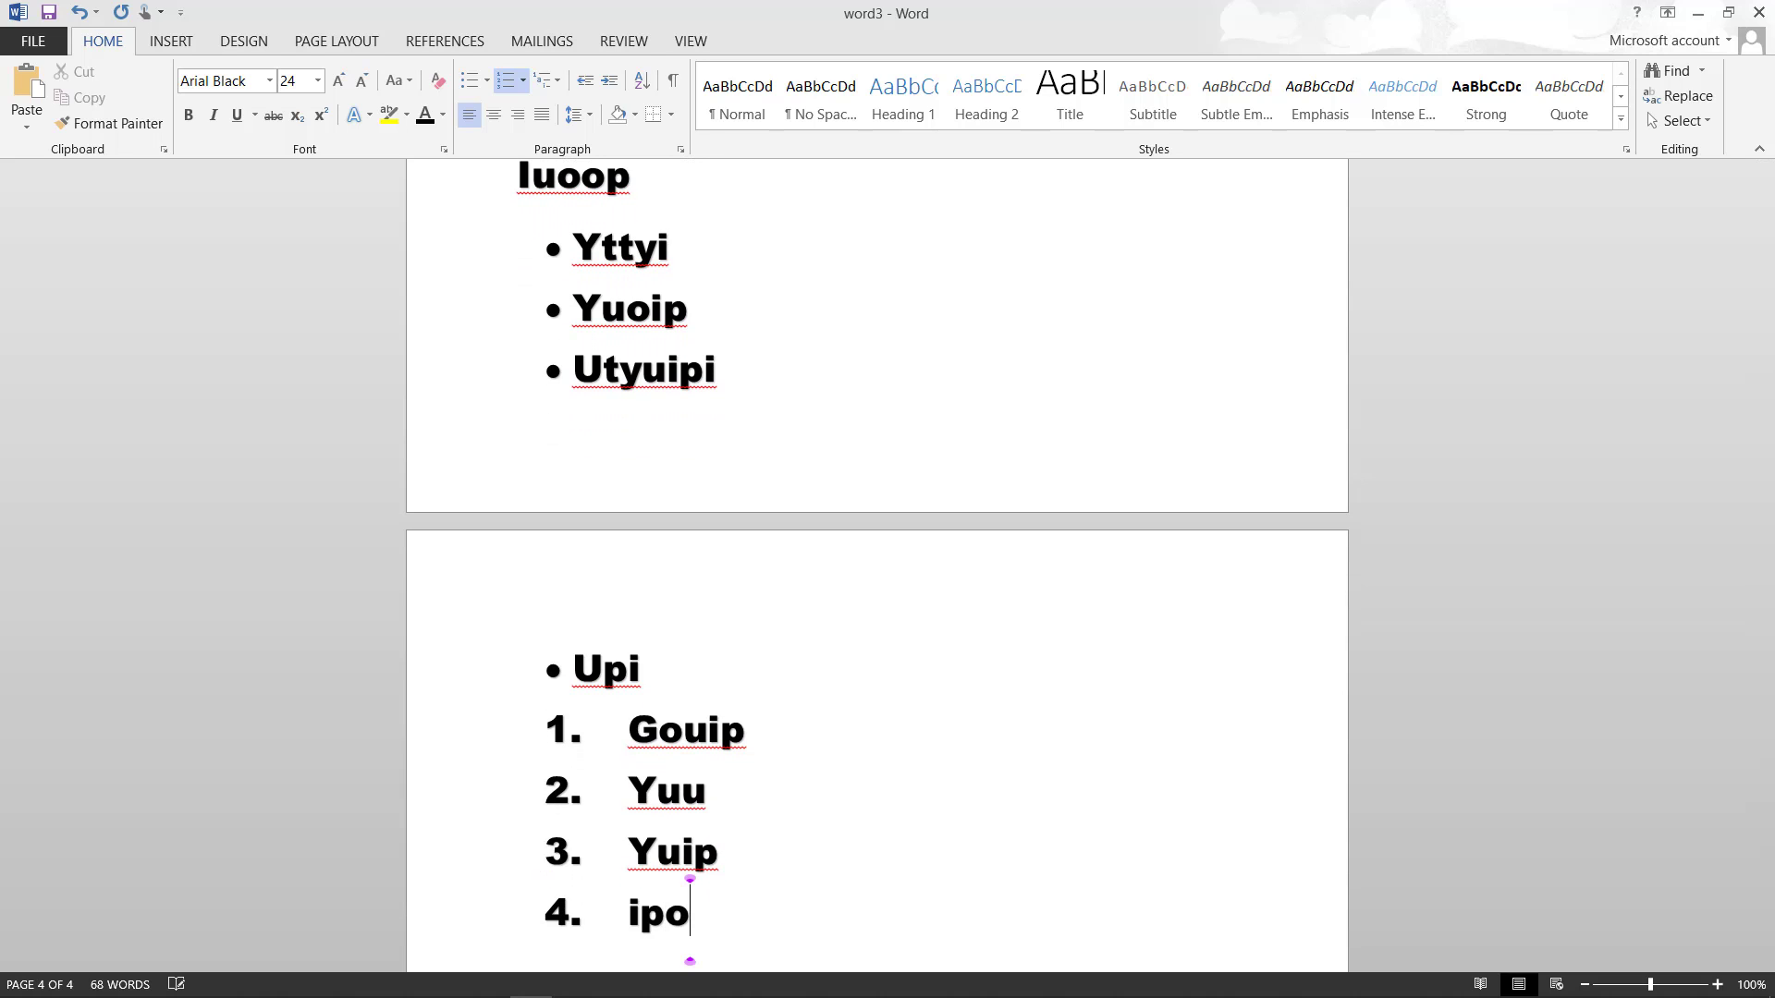
pyautogui.click(510, 74)
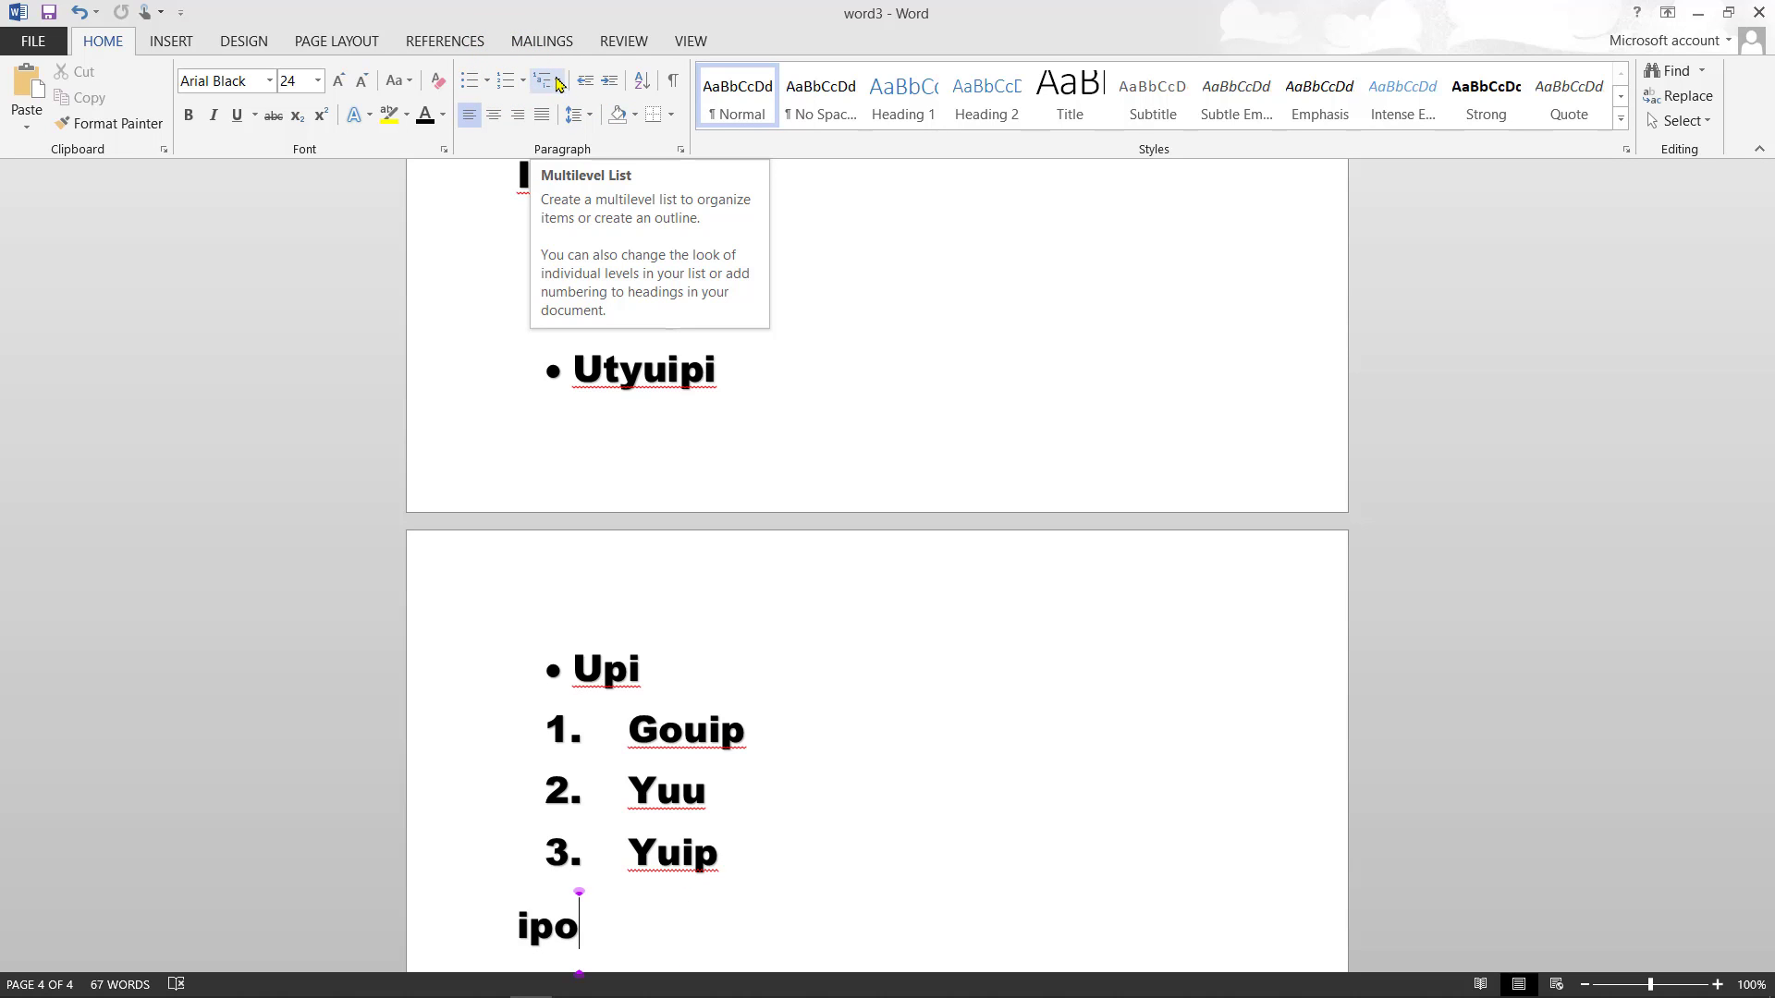
pyautogui.click(557, 82)
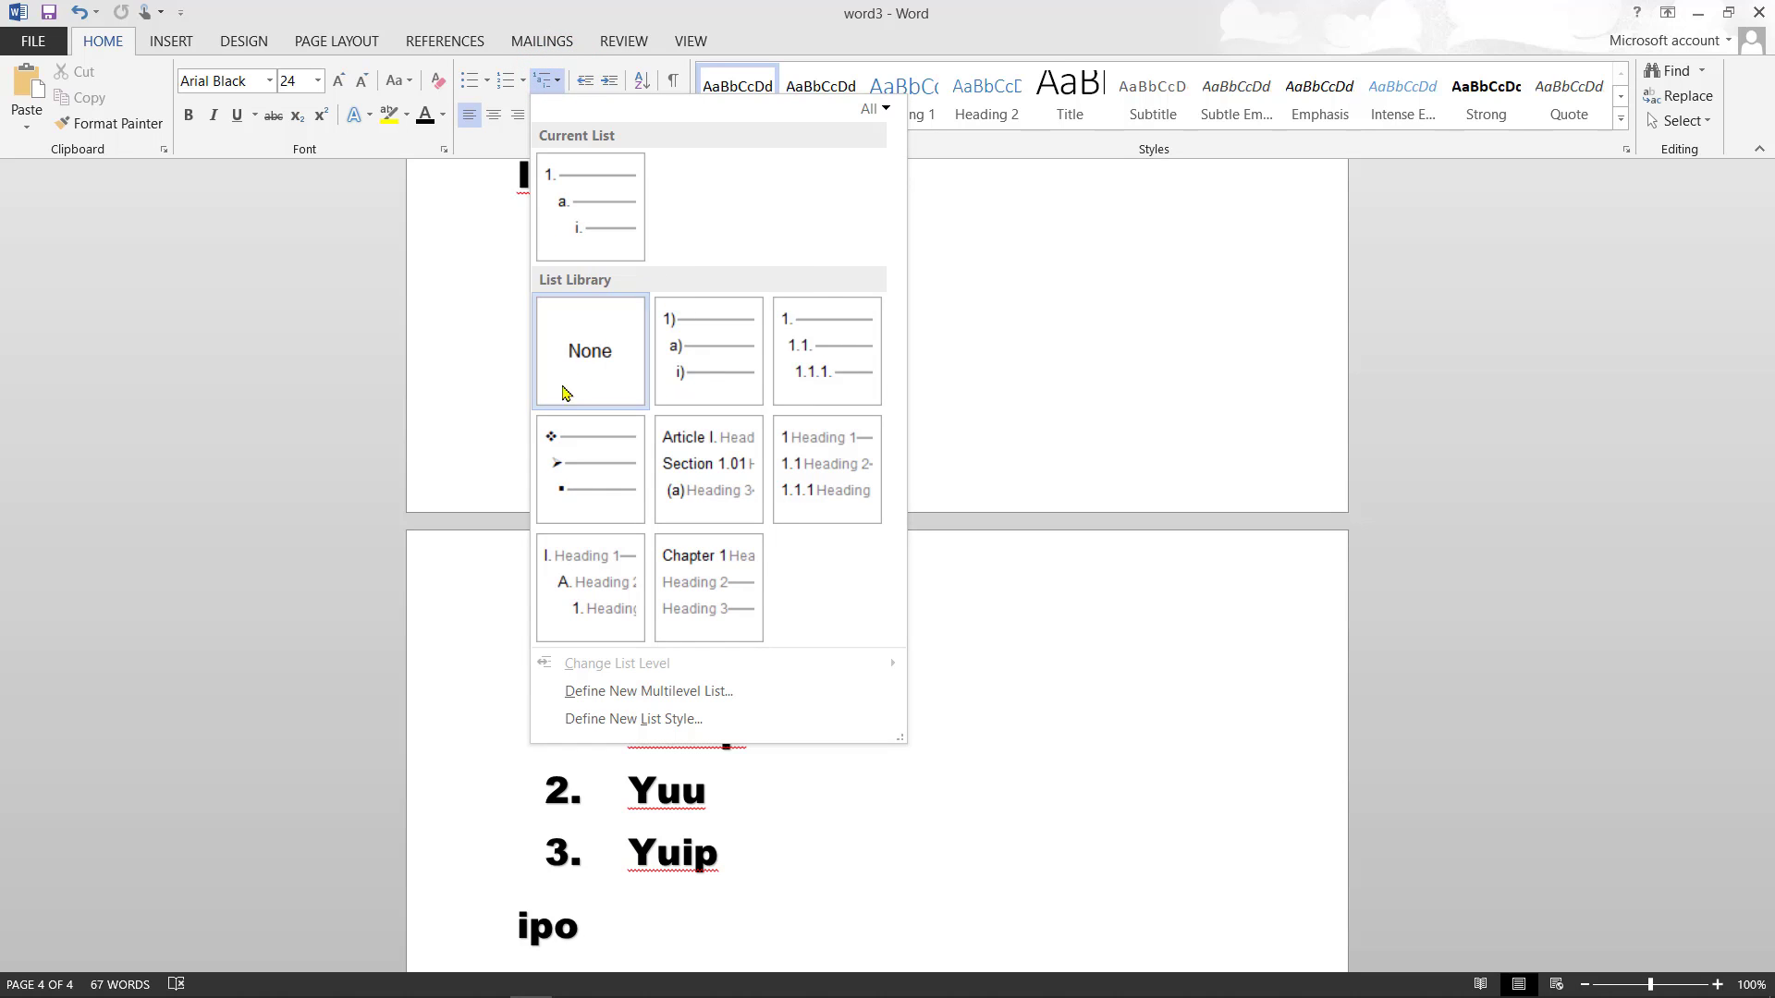
pyautogui.click(543, 83)
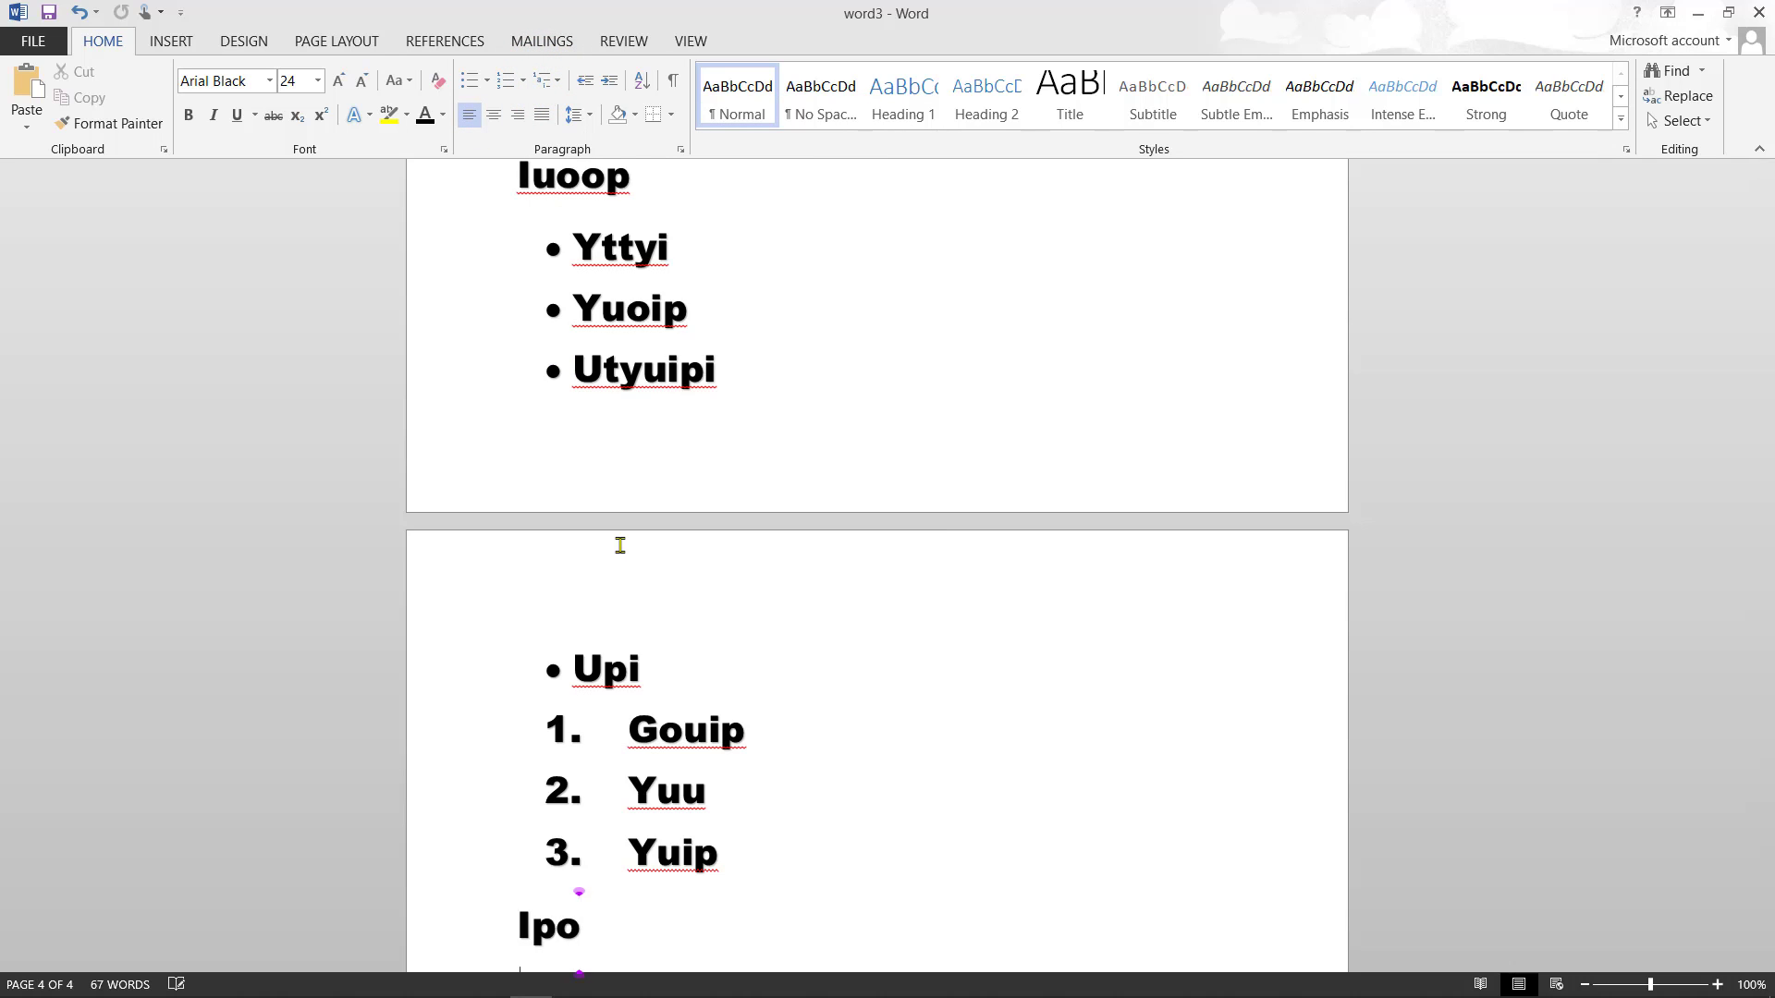
pyautogui.press('Return')
# - Type the left-aligned lines Ewtr and Wreryt
pyautogui.scroll(-3, 620, 545)
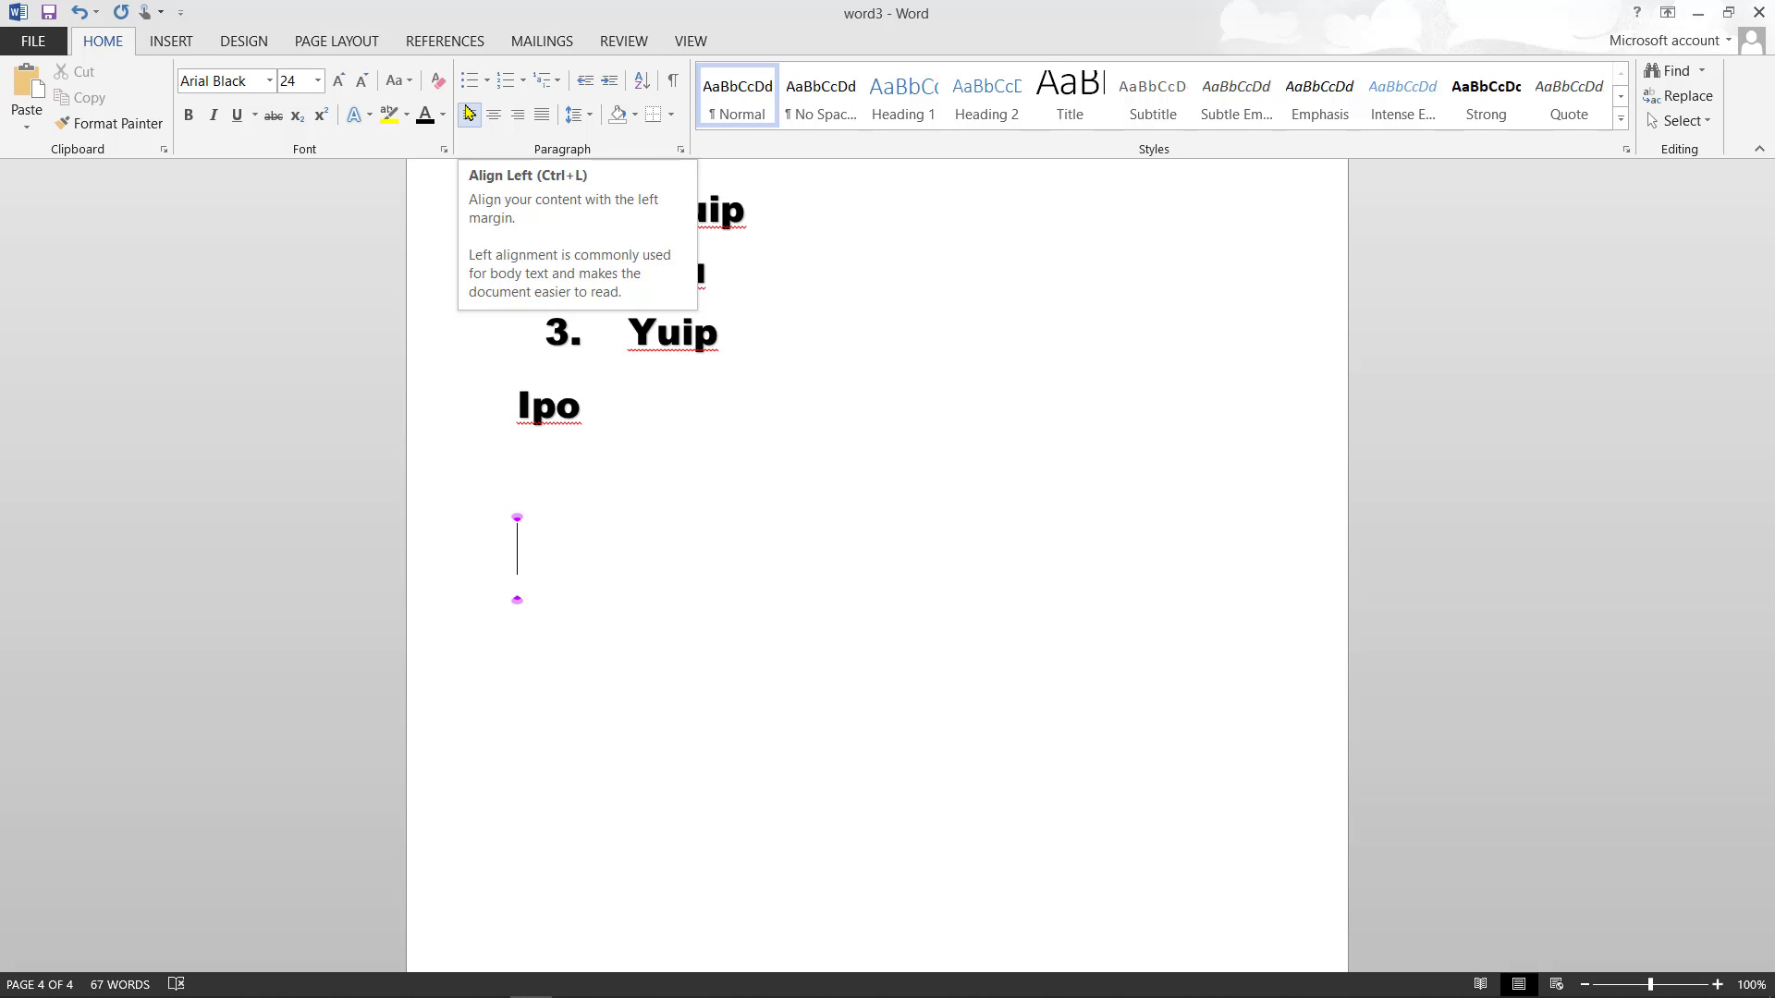
pyautogui.write('ewtr')
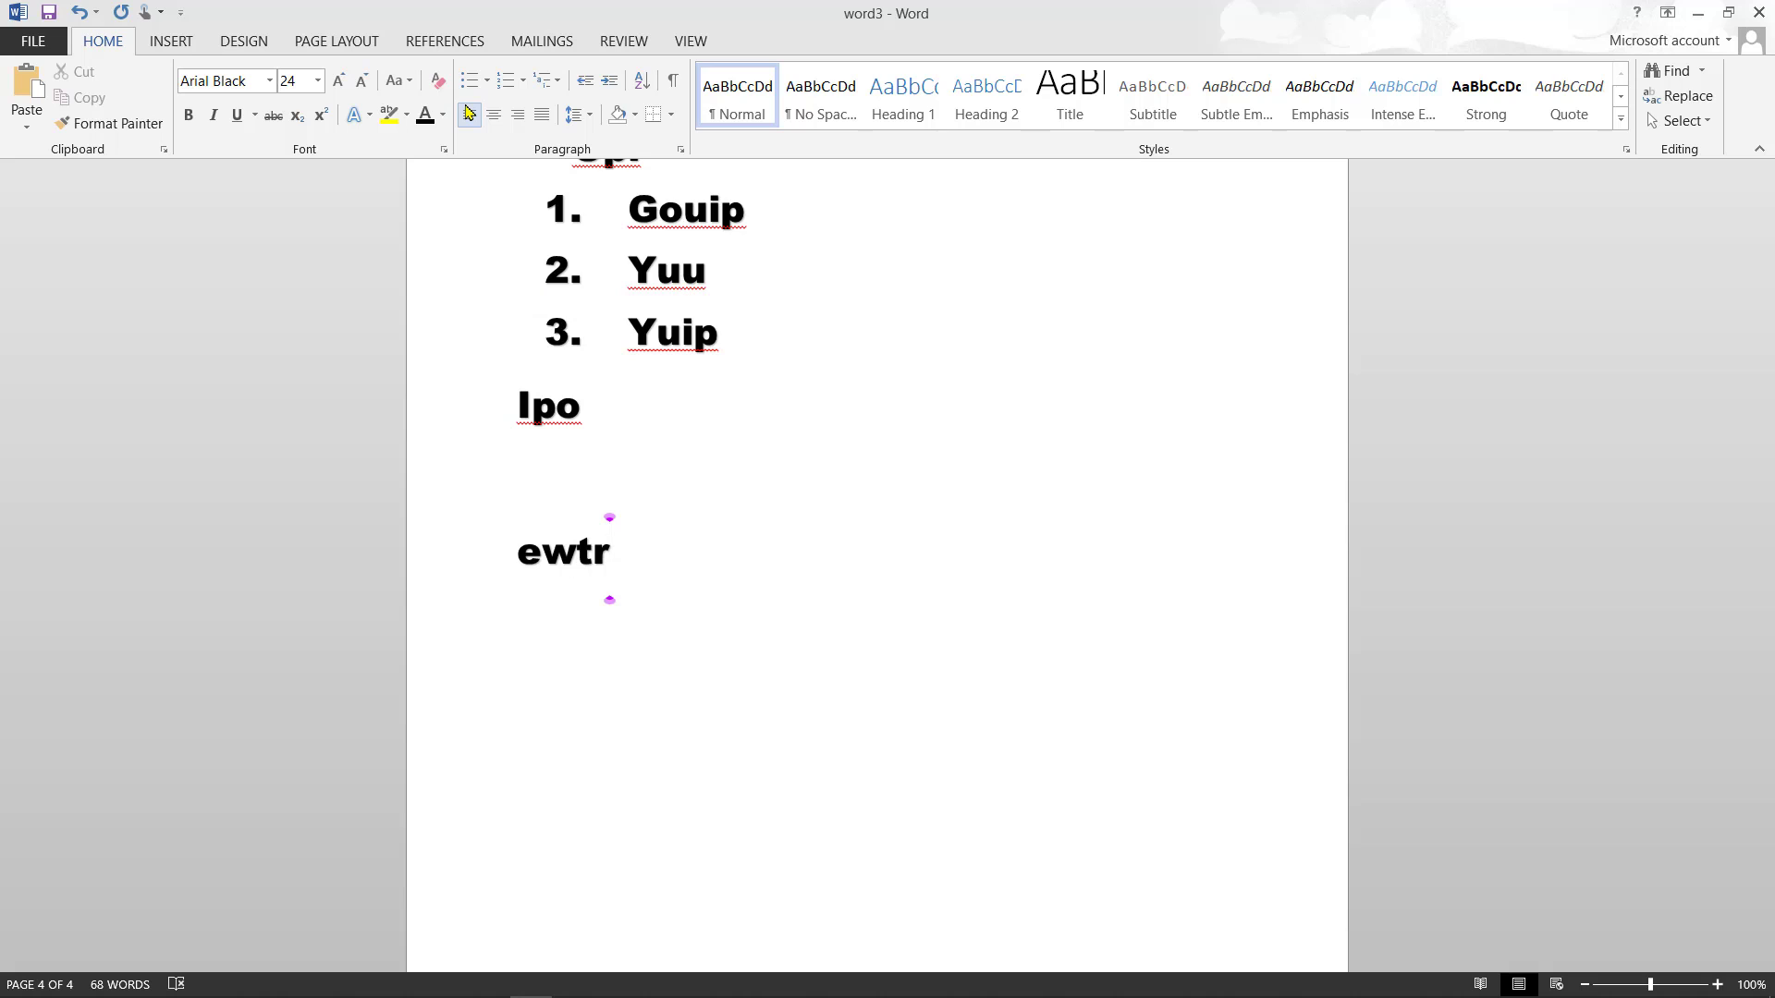
pyautogui.press('Return')
pyautogui.write('wreryt')
pyautogui.press('Return')
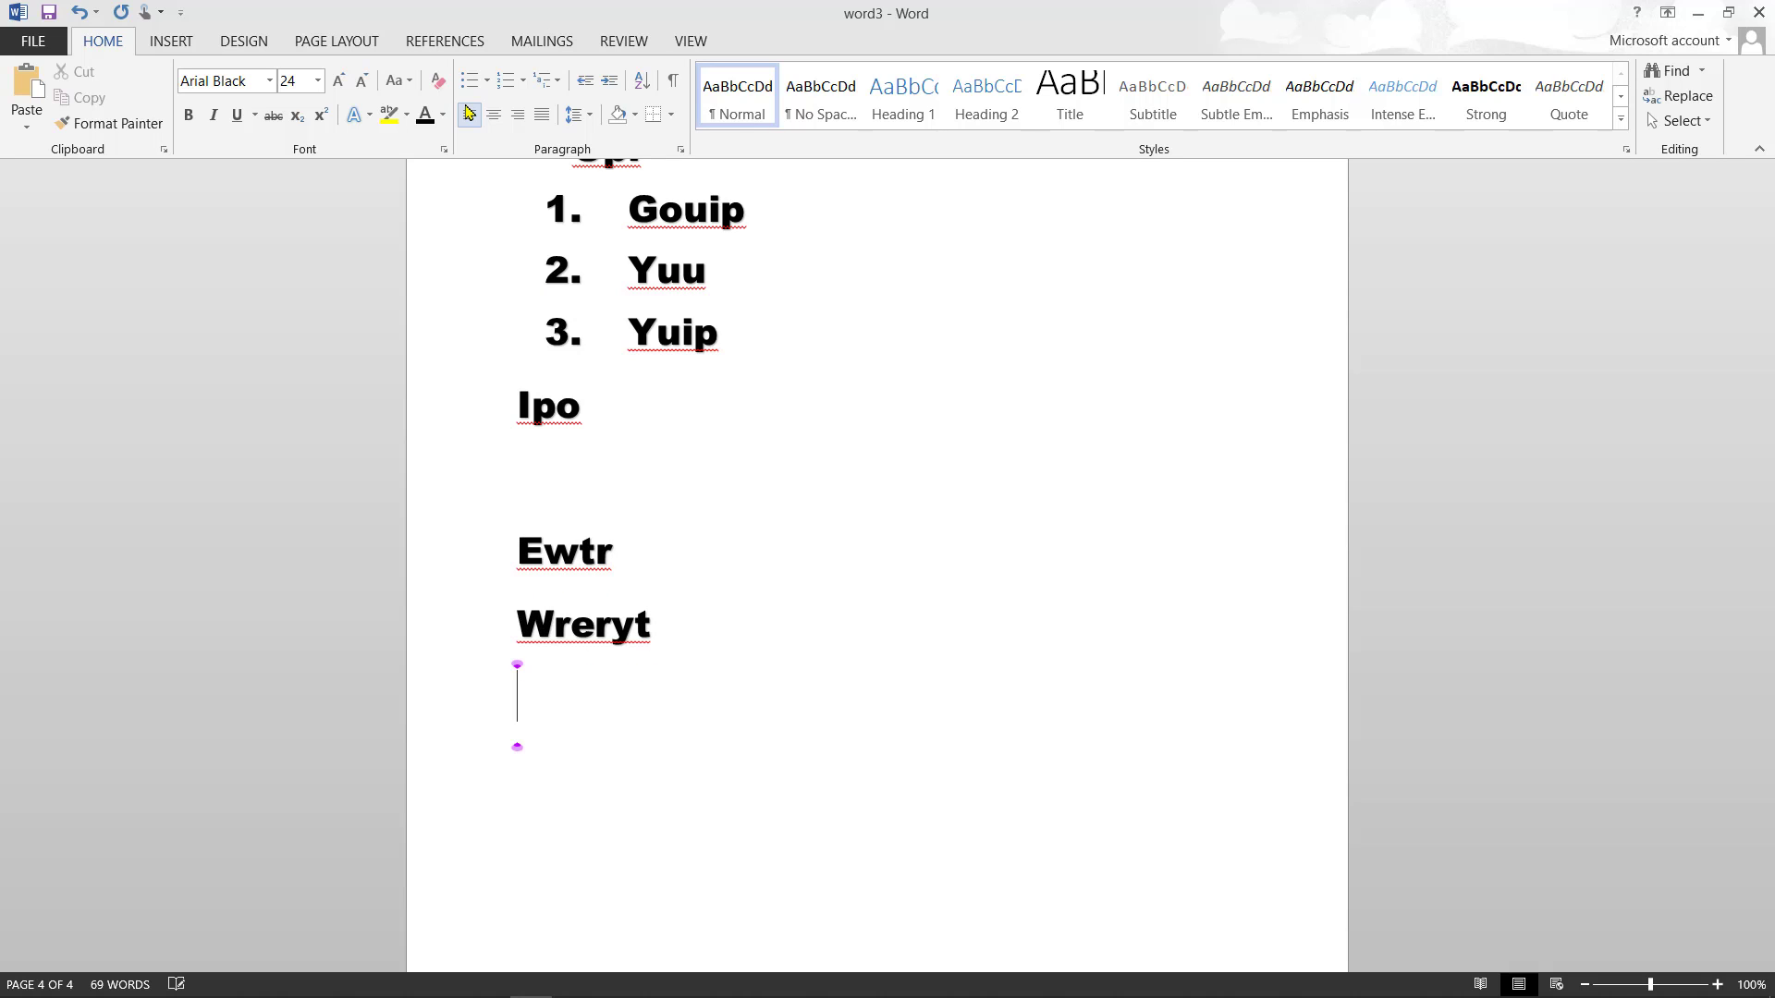
# - Add centred lines Etrtuy, Ftyyi and Ttuyiuo, ending with an empty line
pyautogui.write('etrtuy')
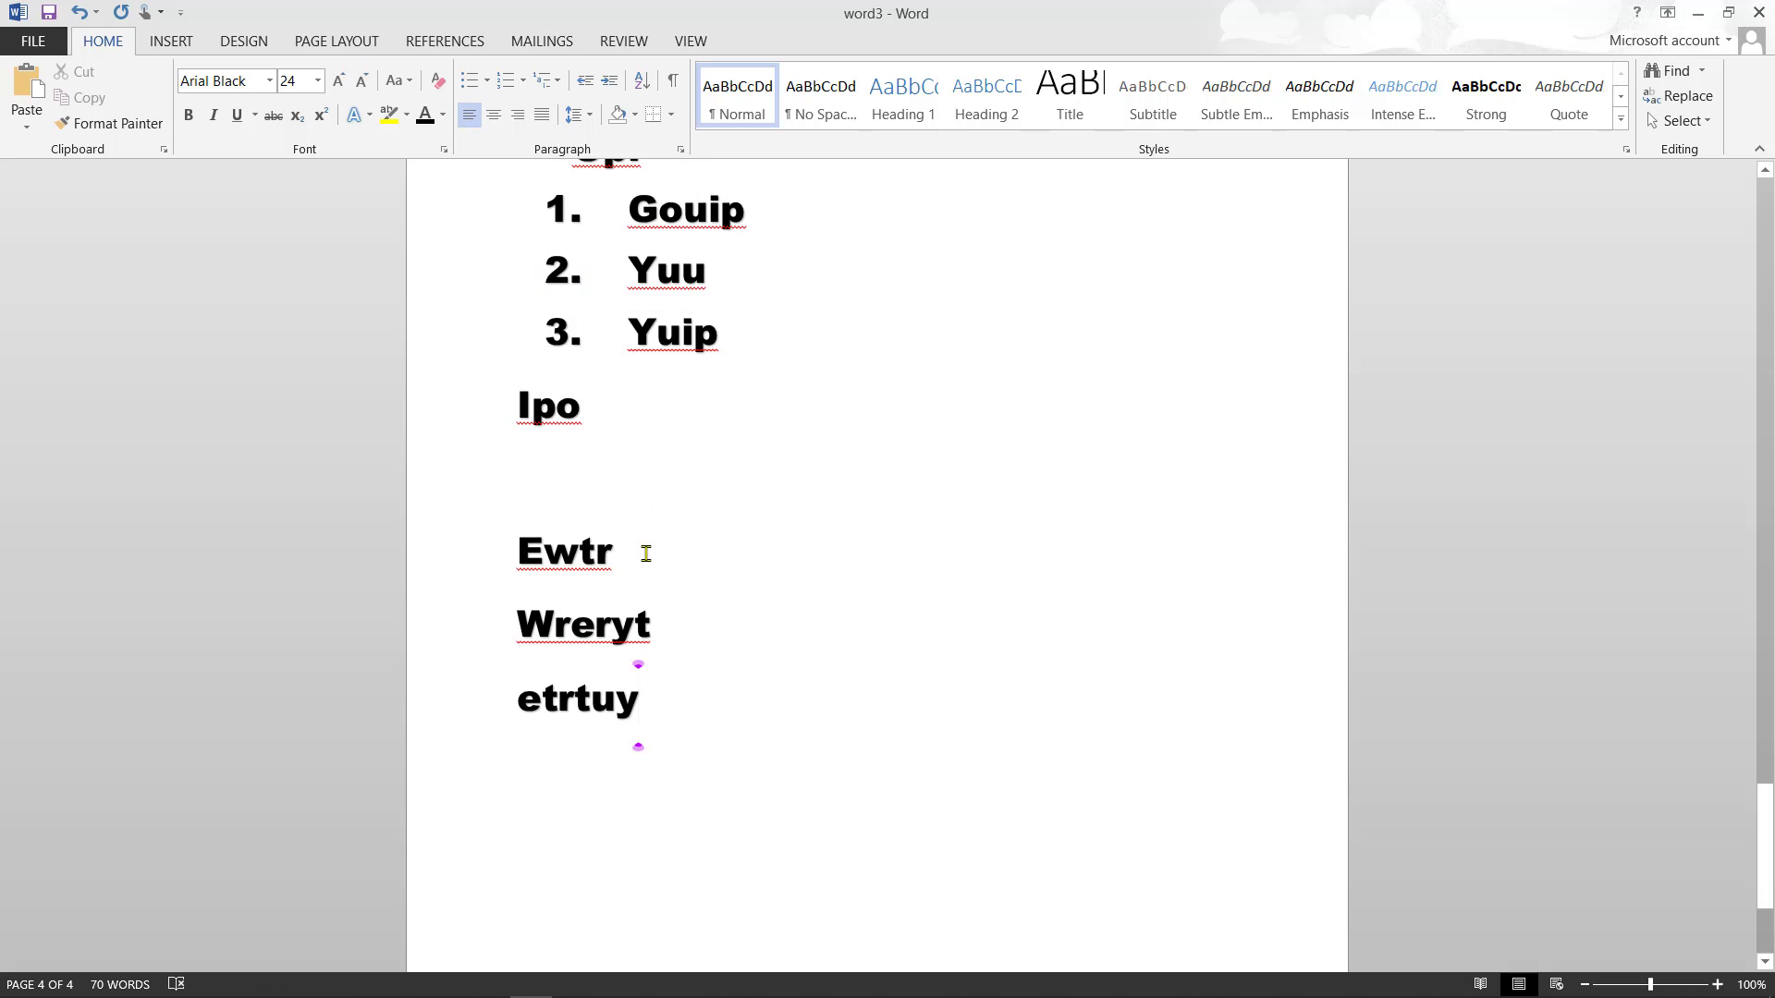
pyautogui.click(495, 115)
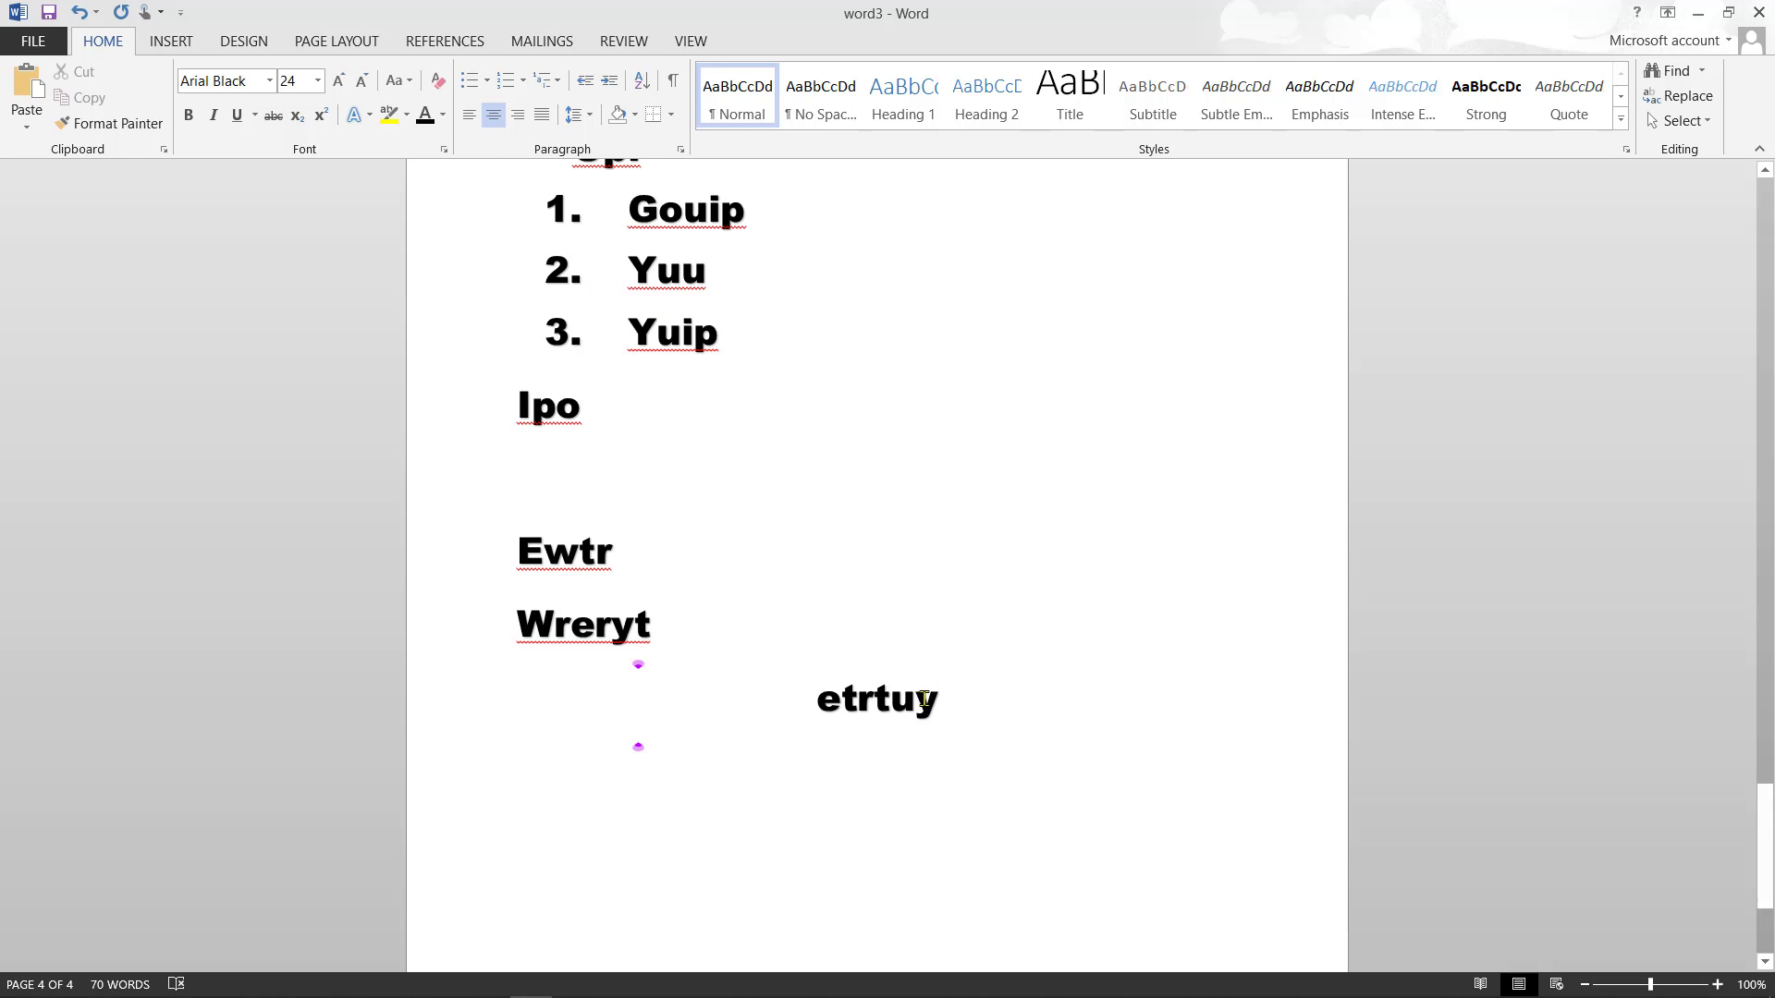
pyautogui.press('Return')
pyautogui.write('ftyyi')
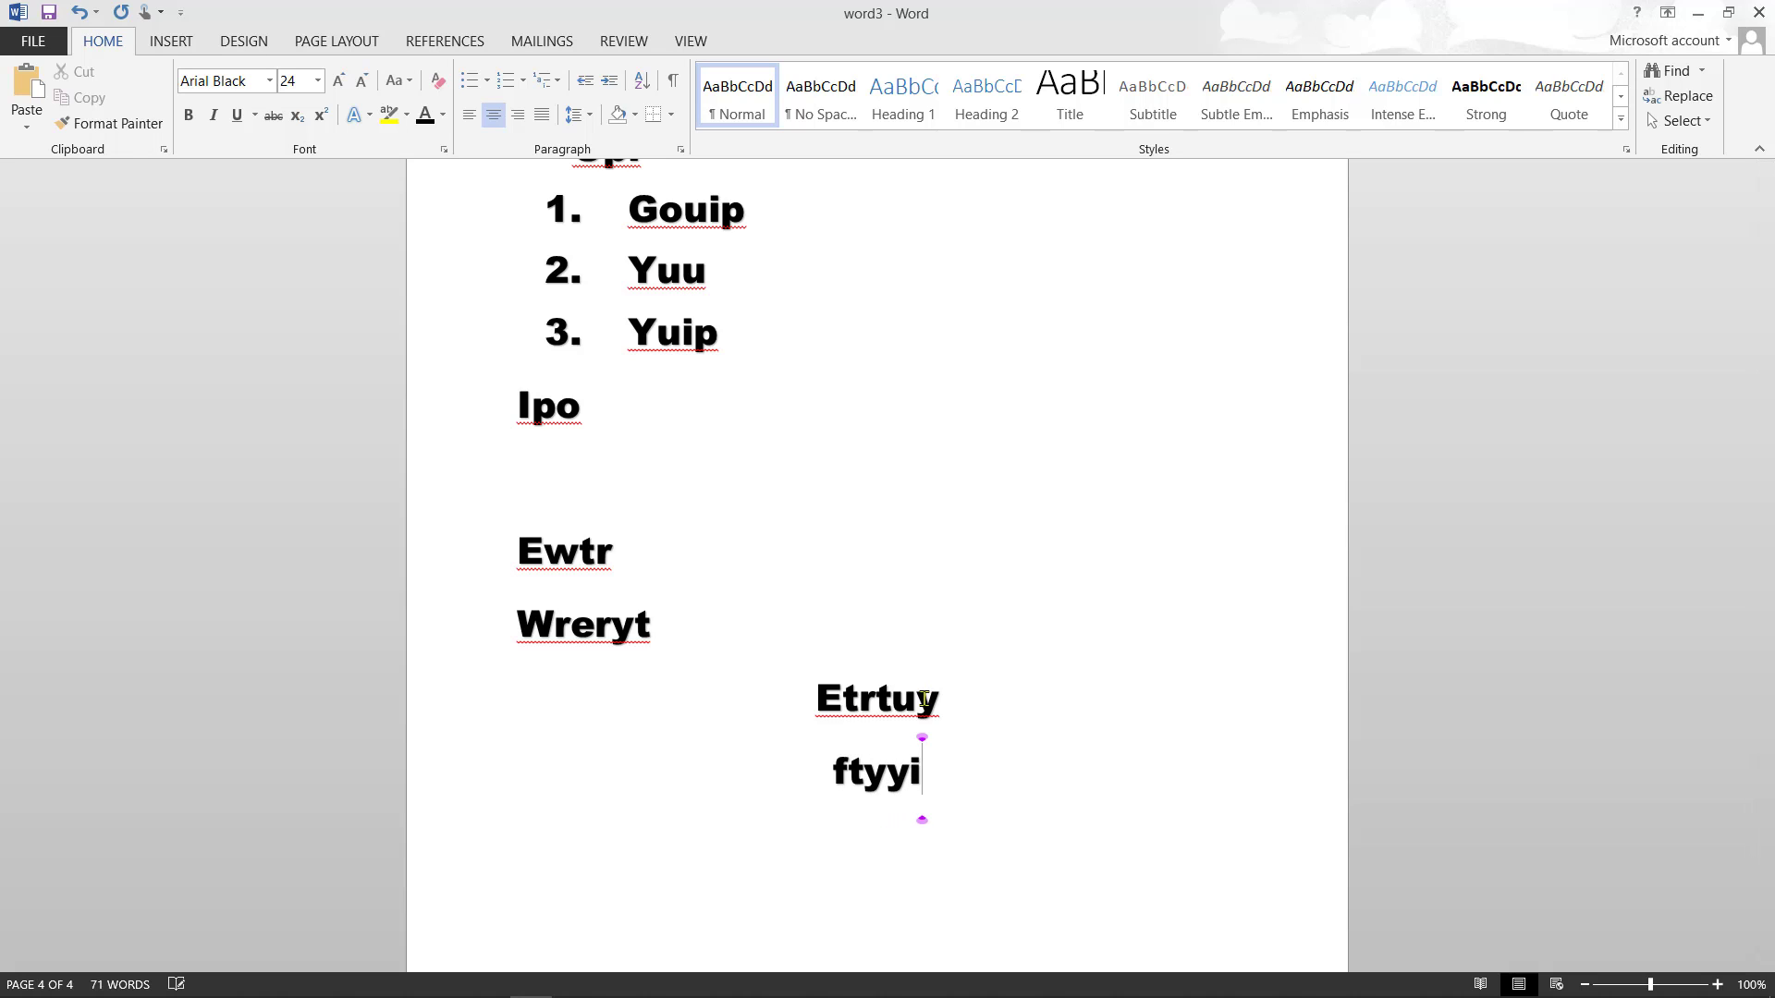
pyautogui.press('Return')
pyautogui.write('ttuyiuo')
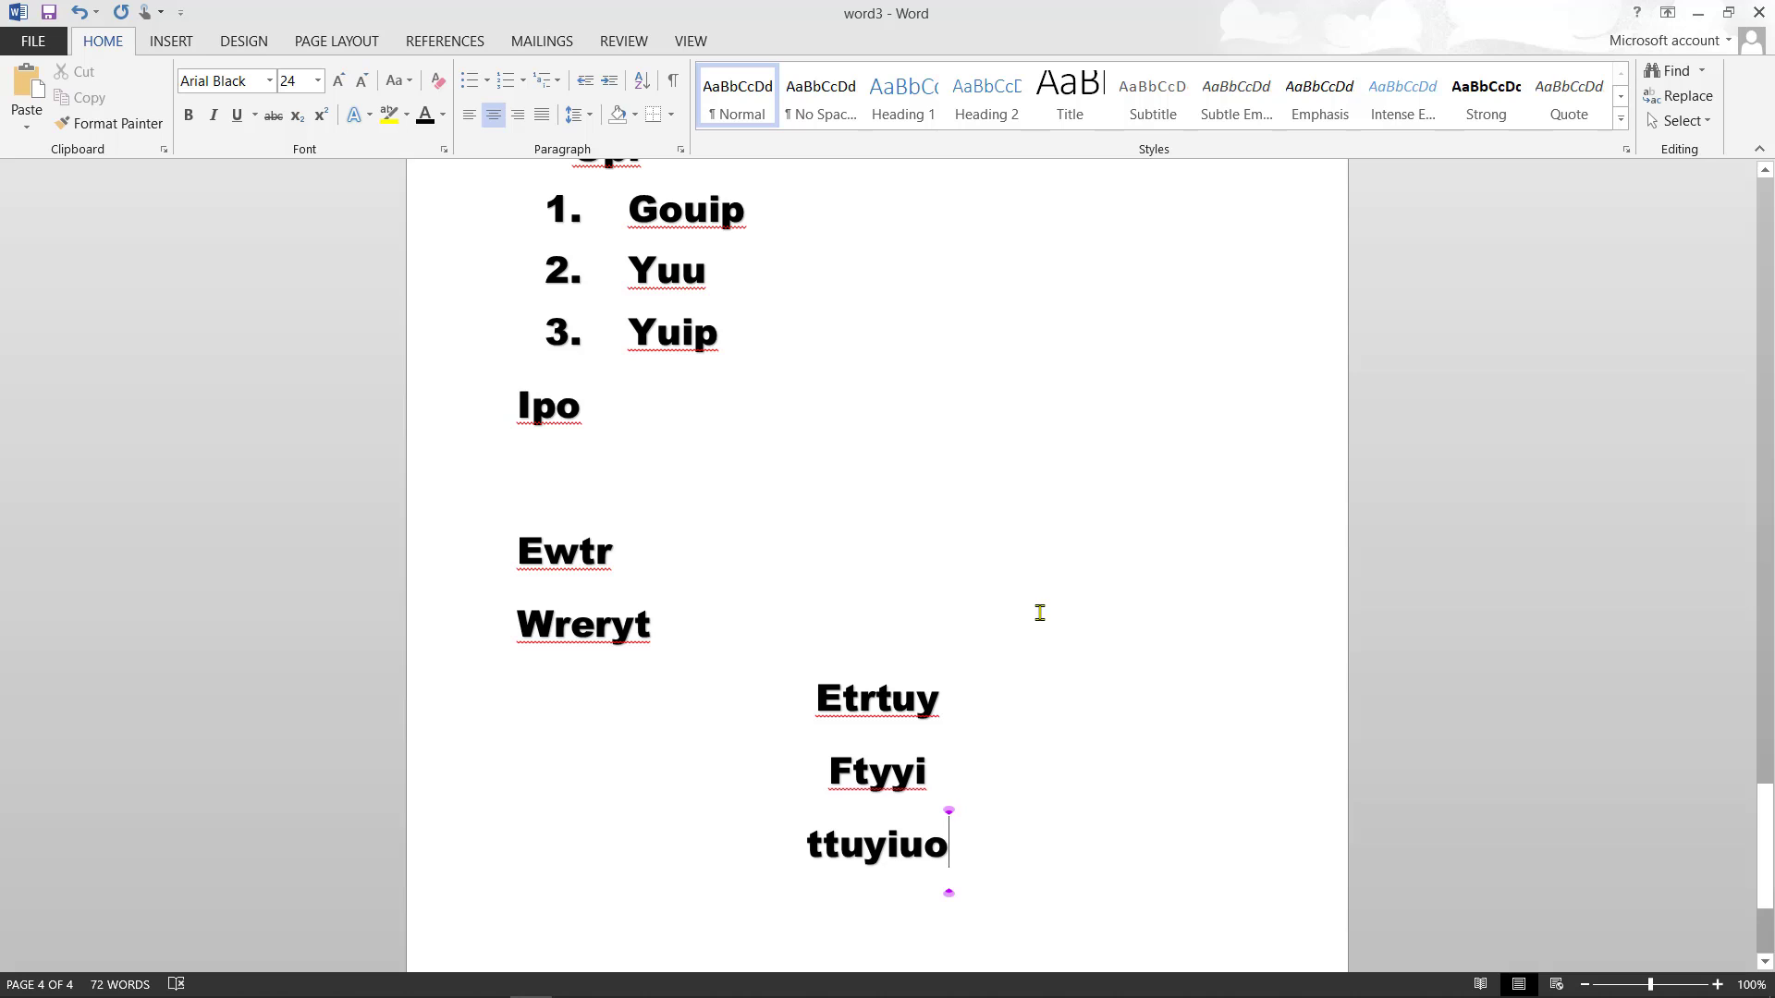
pyautogui.press('Return')
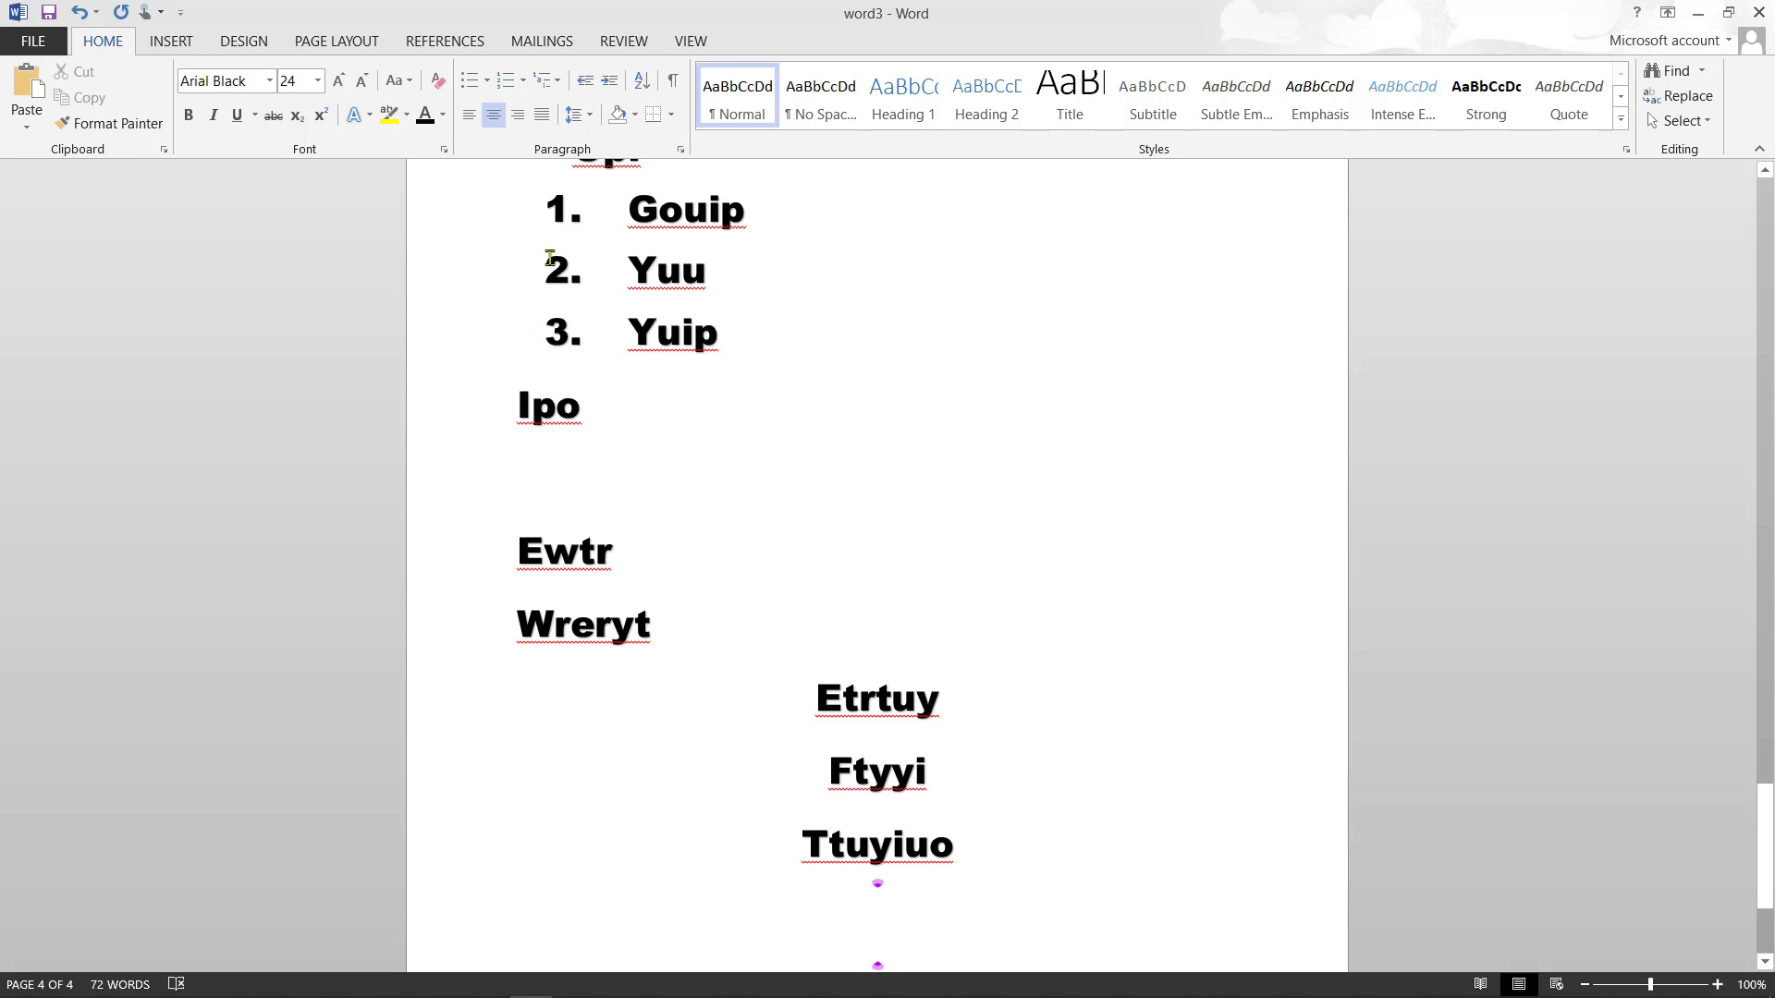
# - Type the right-aligned lines Rruop, Dtuoy and Trytuyi
pyautogui.click(523, 119)
pyautogui.write('rruop')
pyautogui.press('Return')
pyautogui.write('dtuoy')
pyautogui.press('Return')
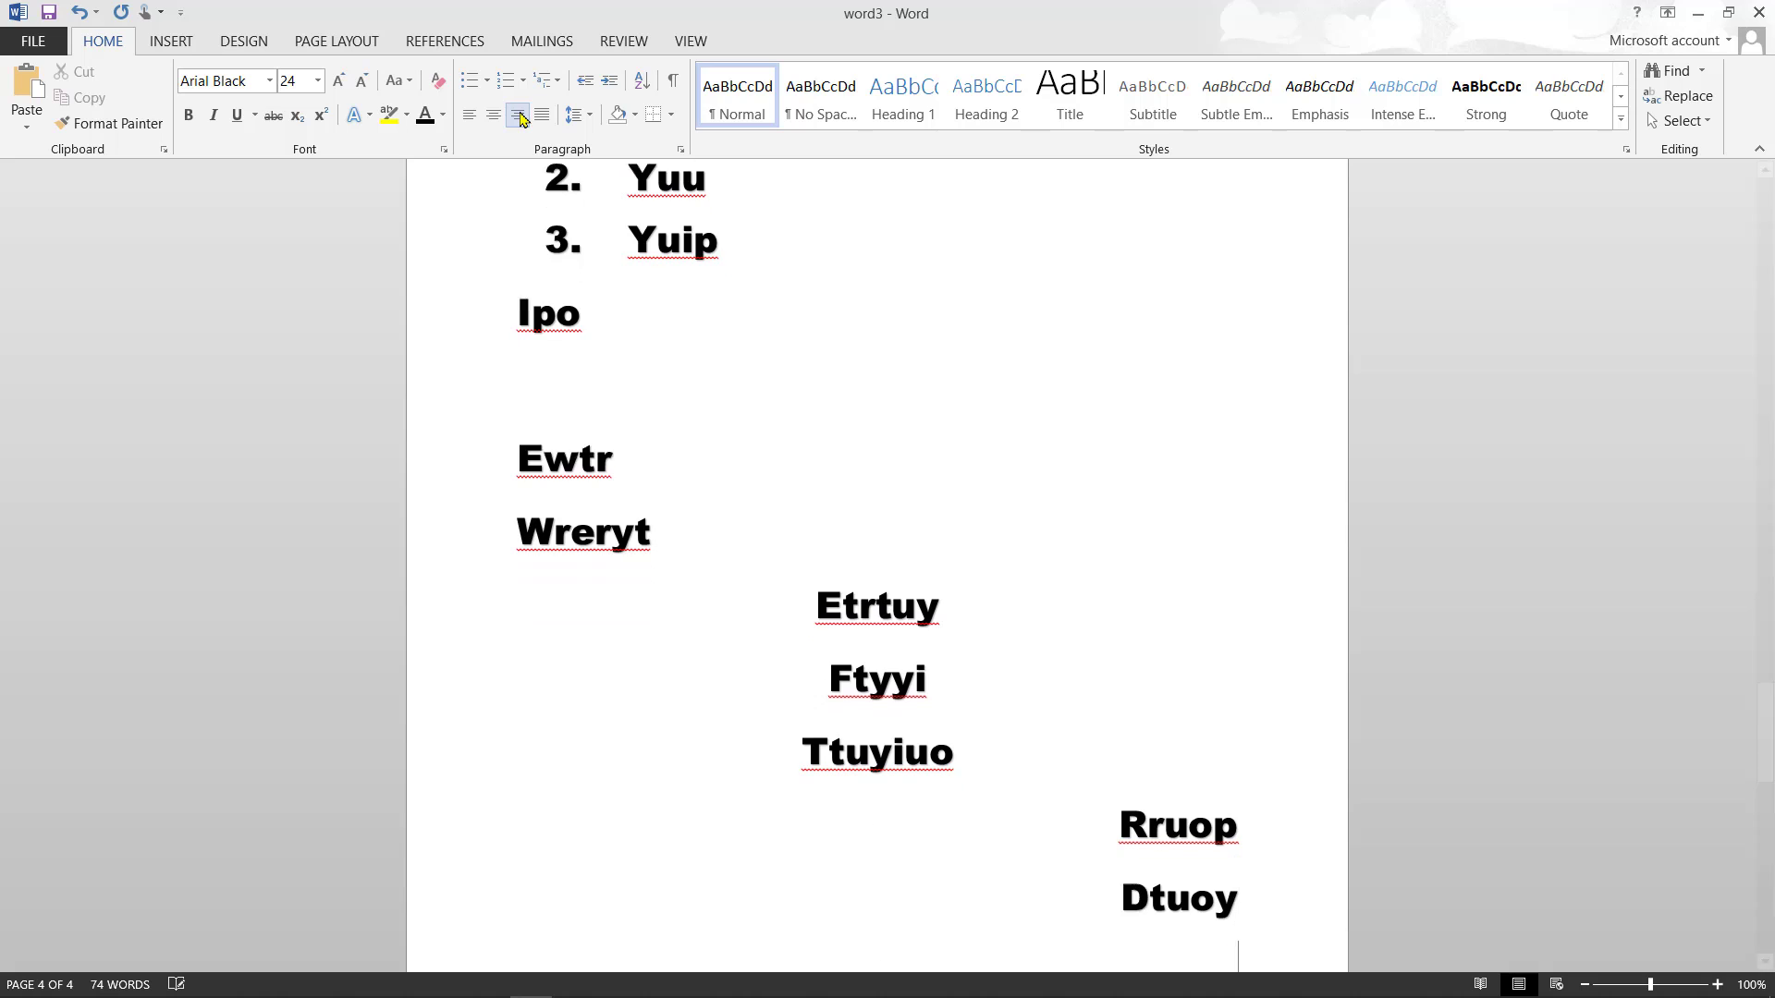
pyautogui.write('trytuyi')
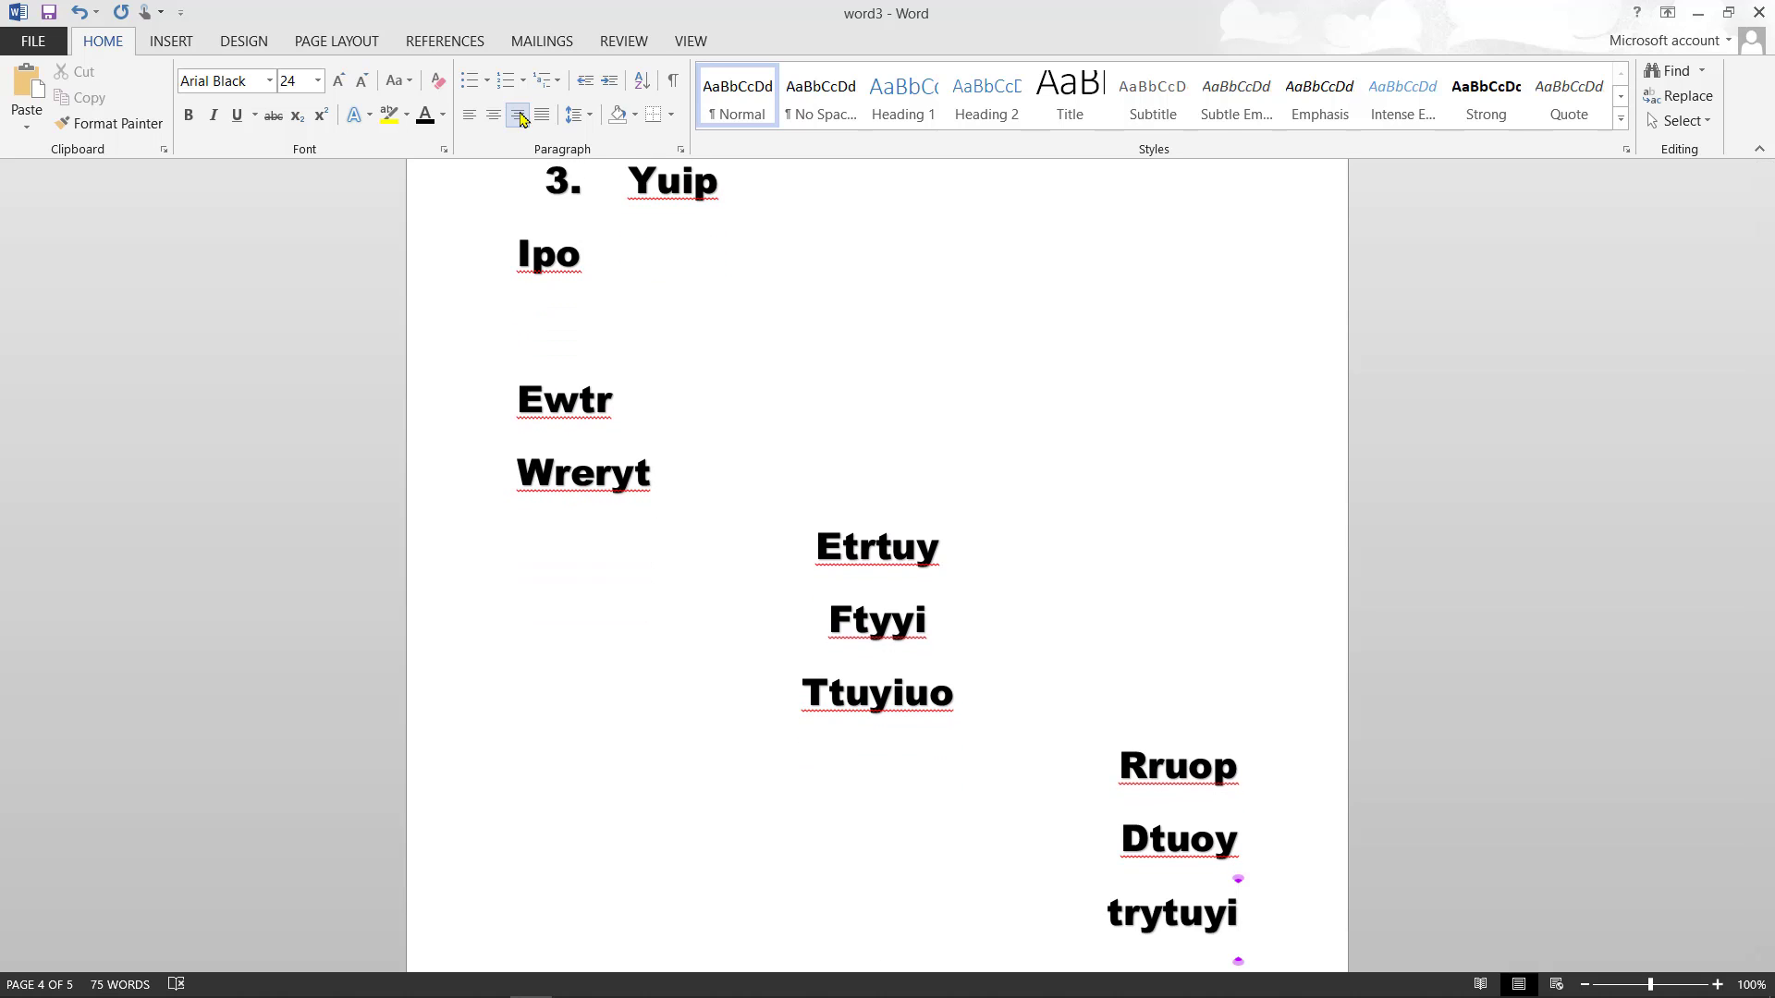
# - Start a new page with justified lines Etru, 567o8 and 678
pyautogui.hotkey('ctrl', 'Return')
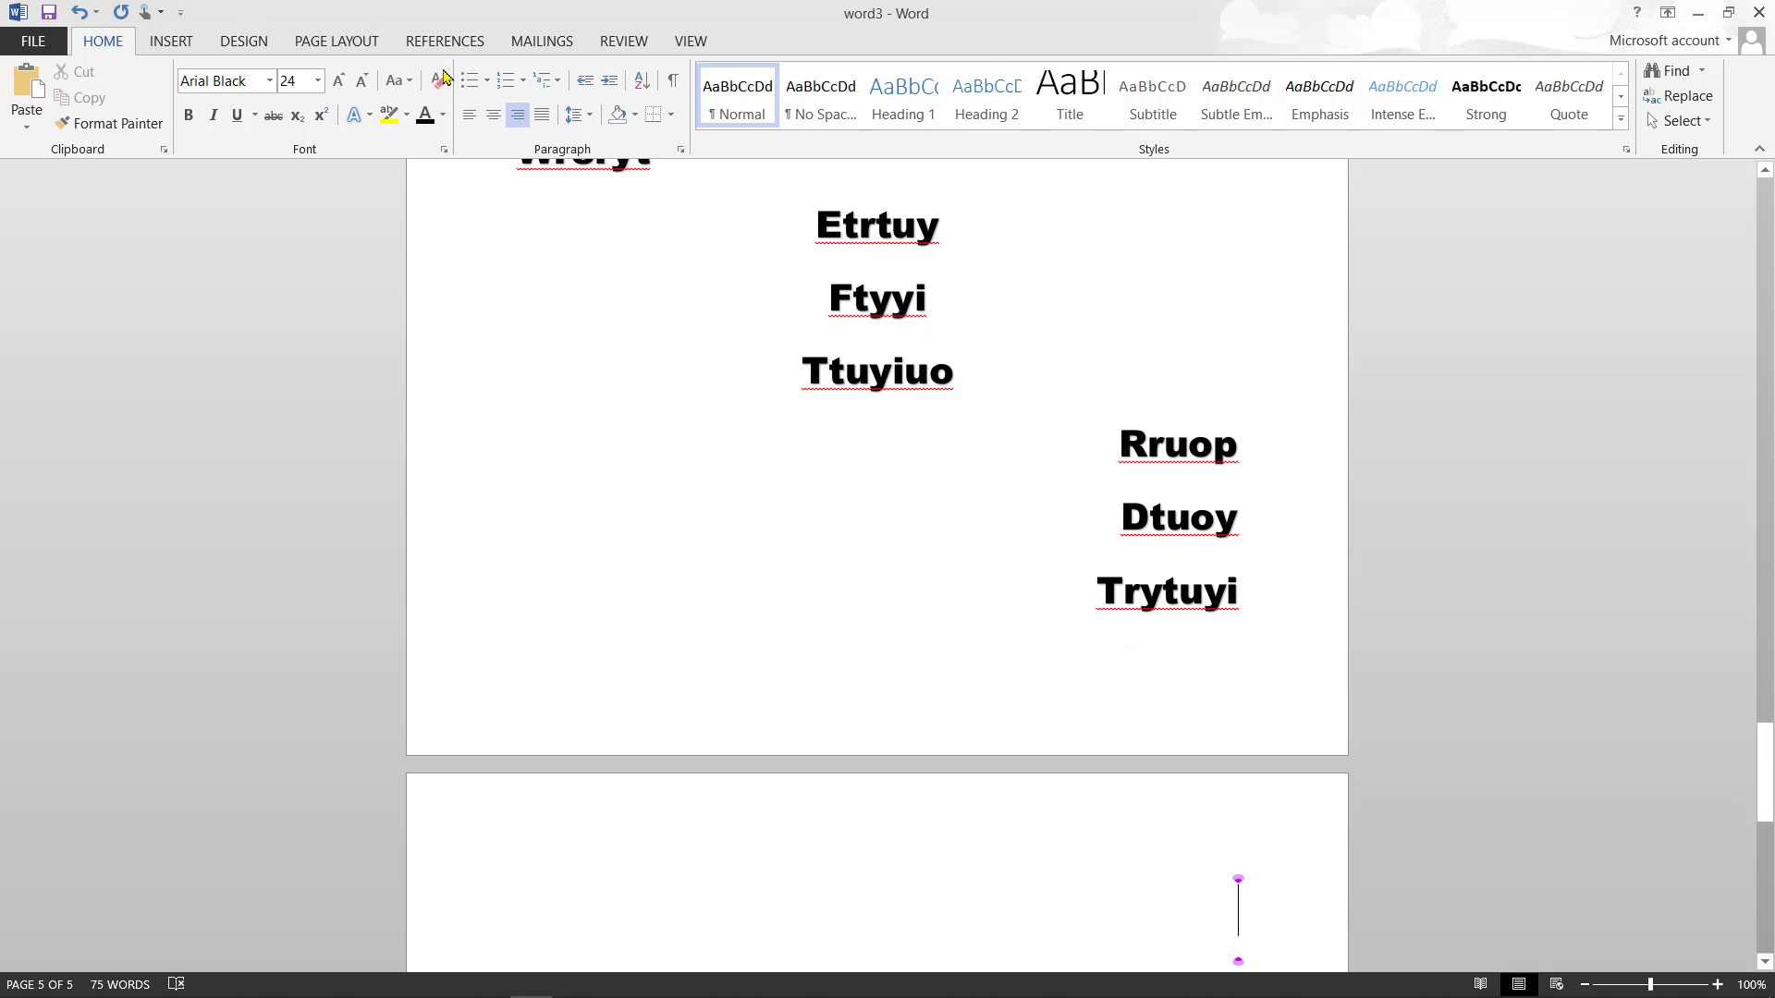
pyautogui.click(541, 116)
pyautogui.write('Etru')
pyautogui.press('Return')
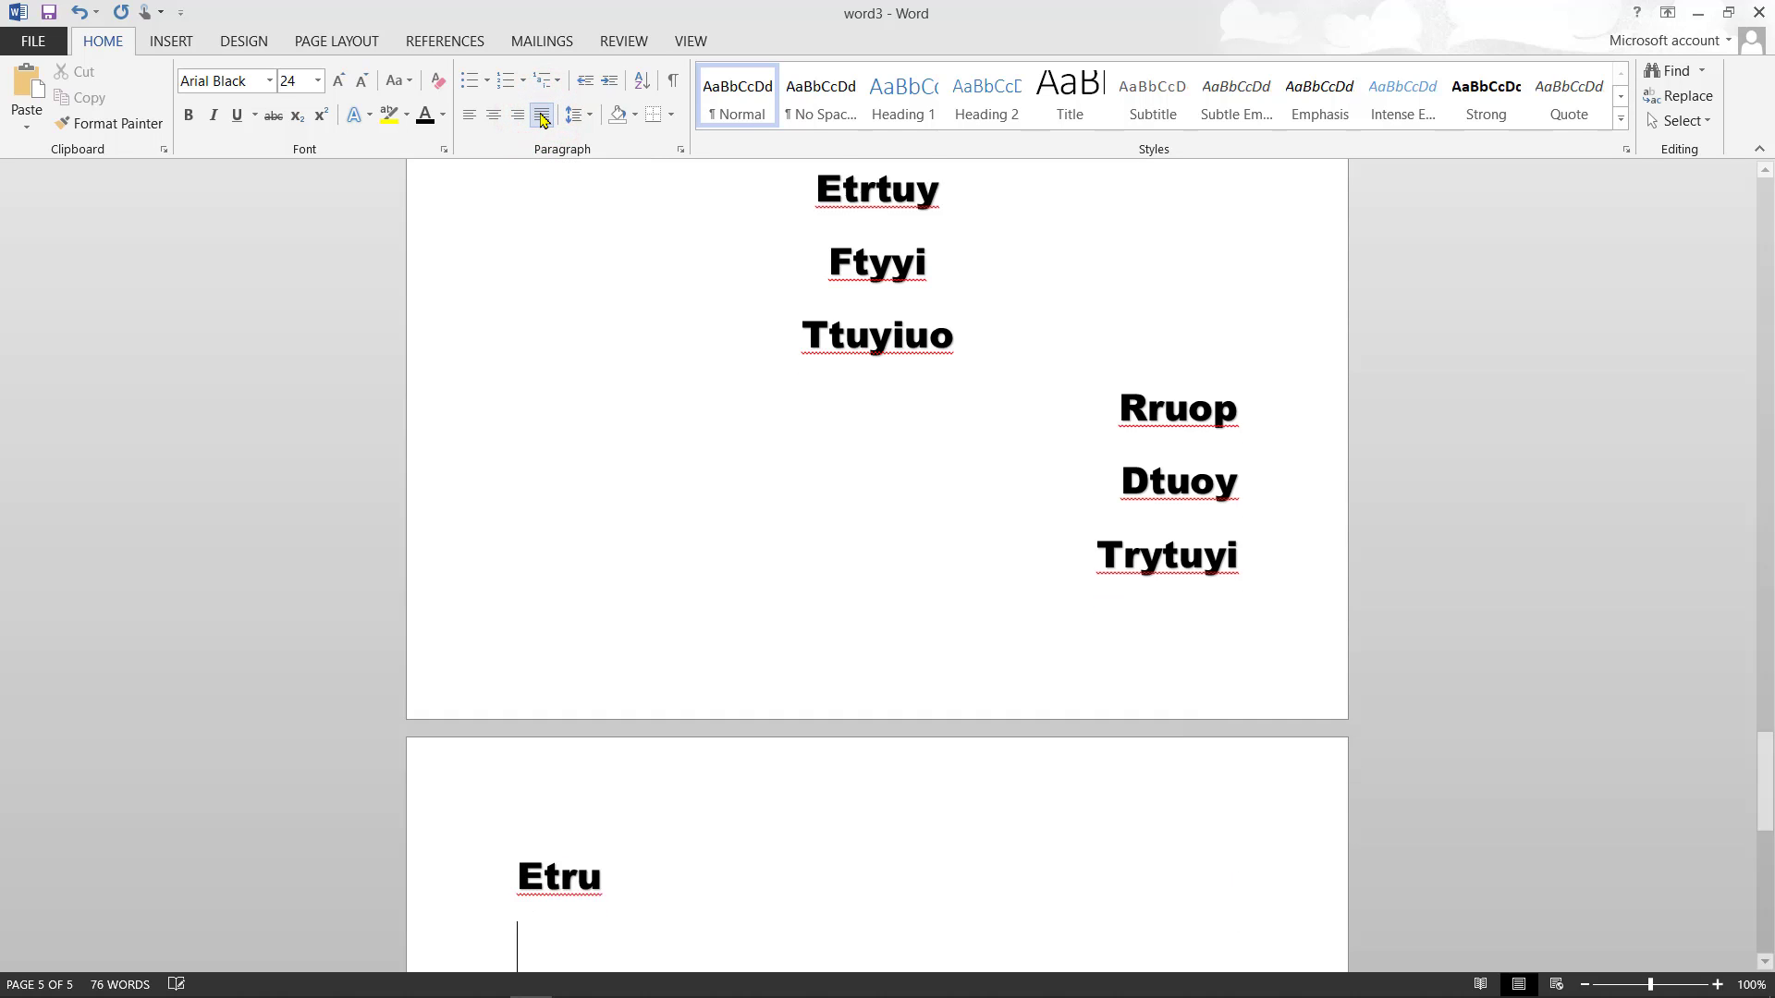
pyautogui.write('567o8')
pyautogui.press('Return')
pyautogui.write('678')
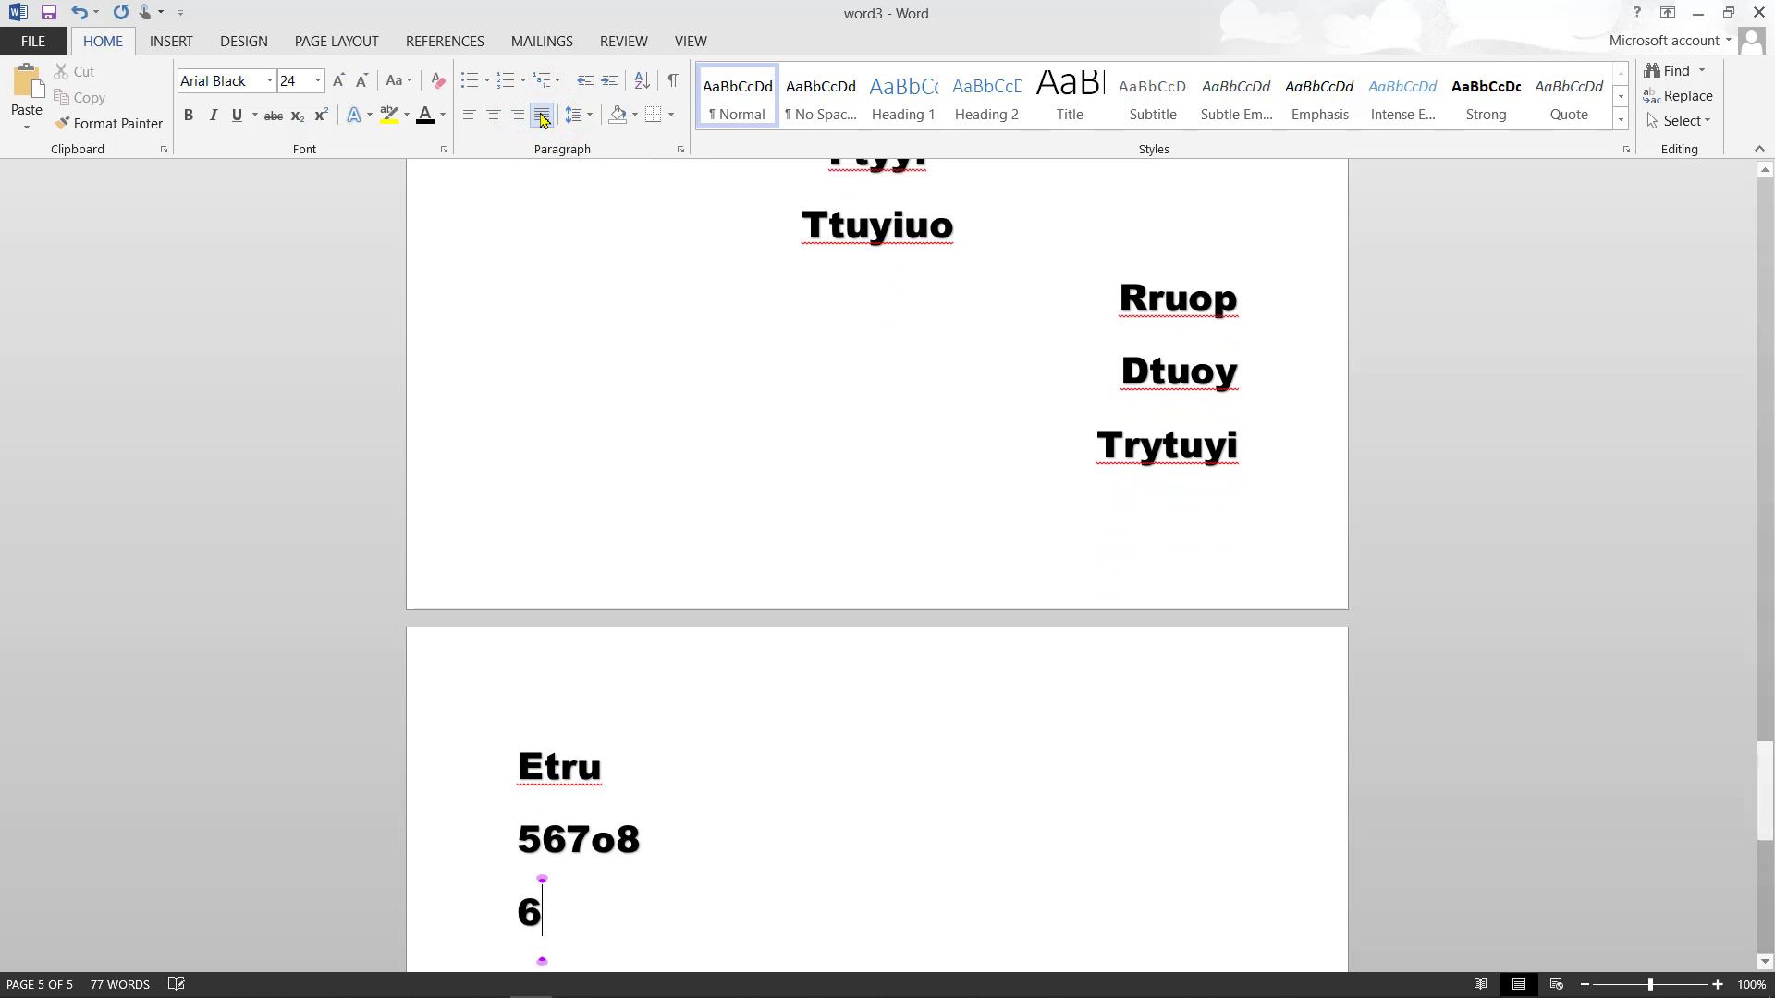
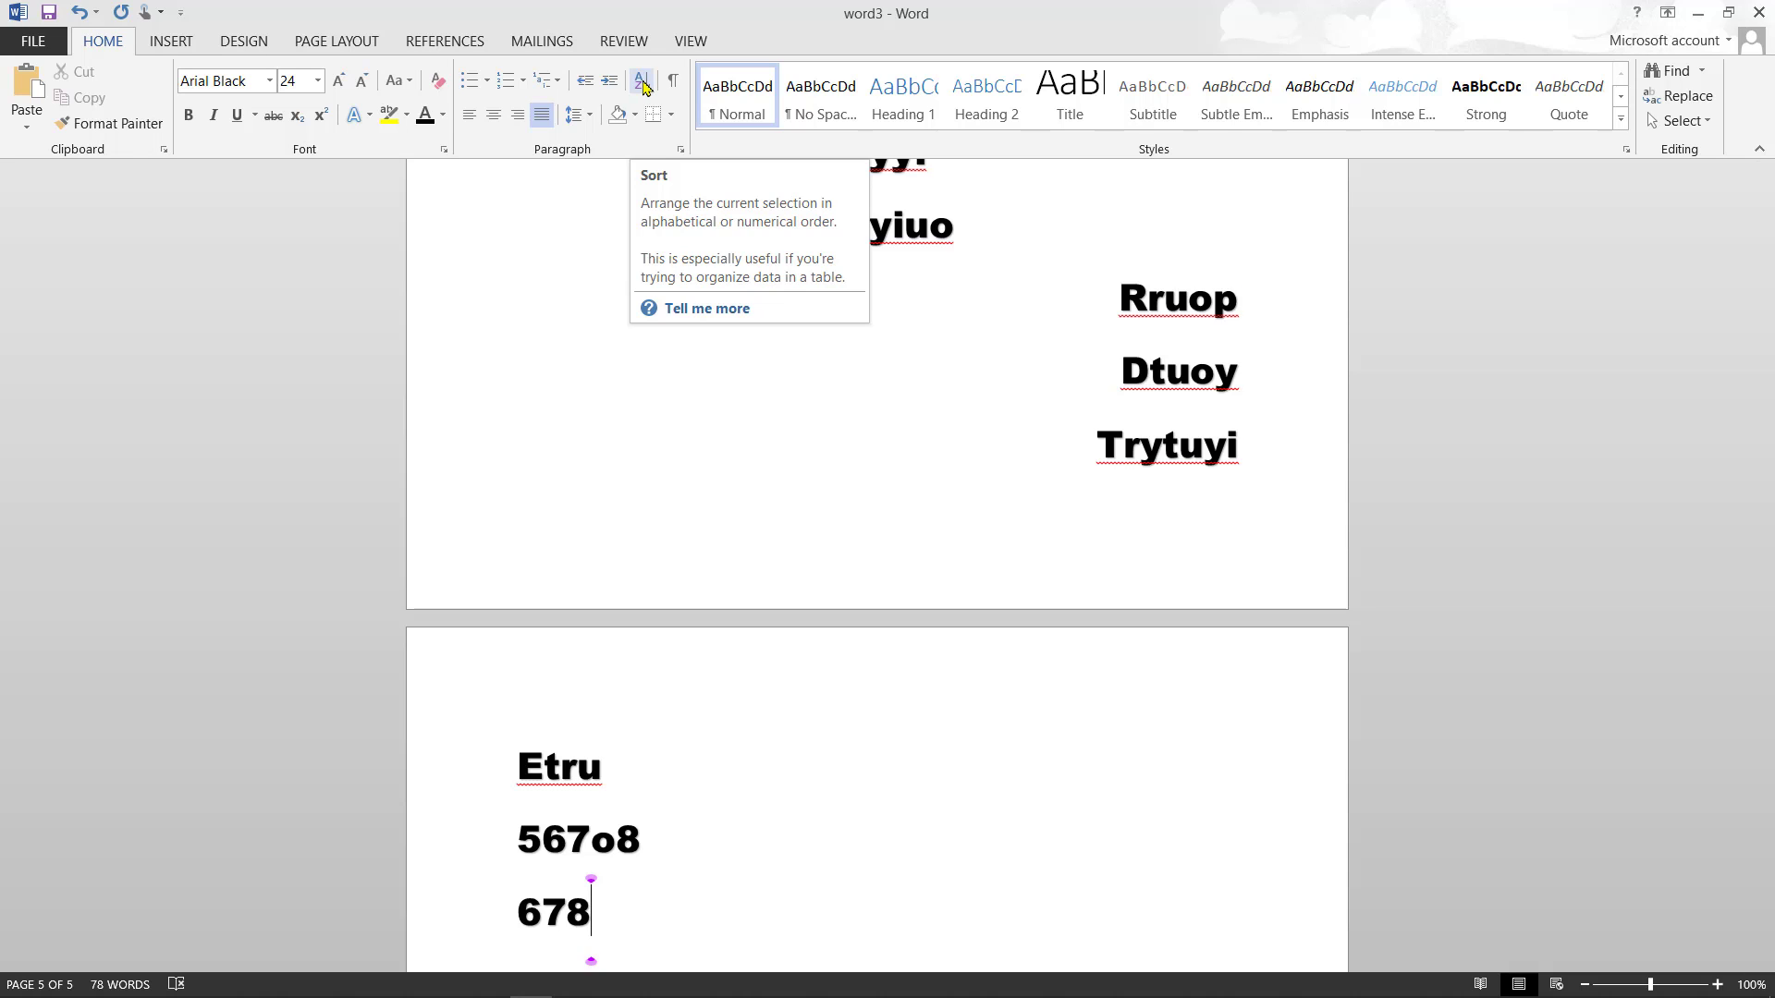
# - Type Rtt, Yyu, Rytu and Iii on separate lines below 678, then select those four lines
pyautogui.press('Return')
pyautogui.write('rtt')
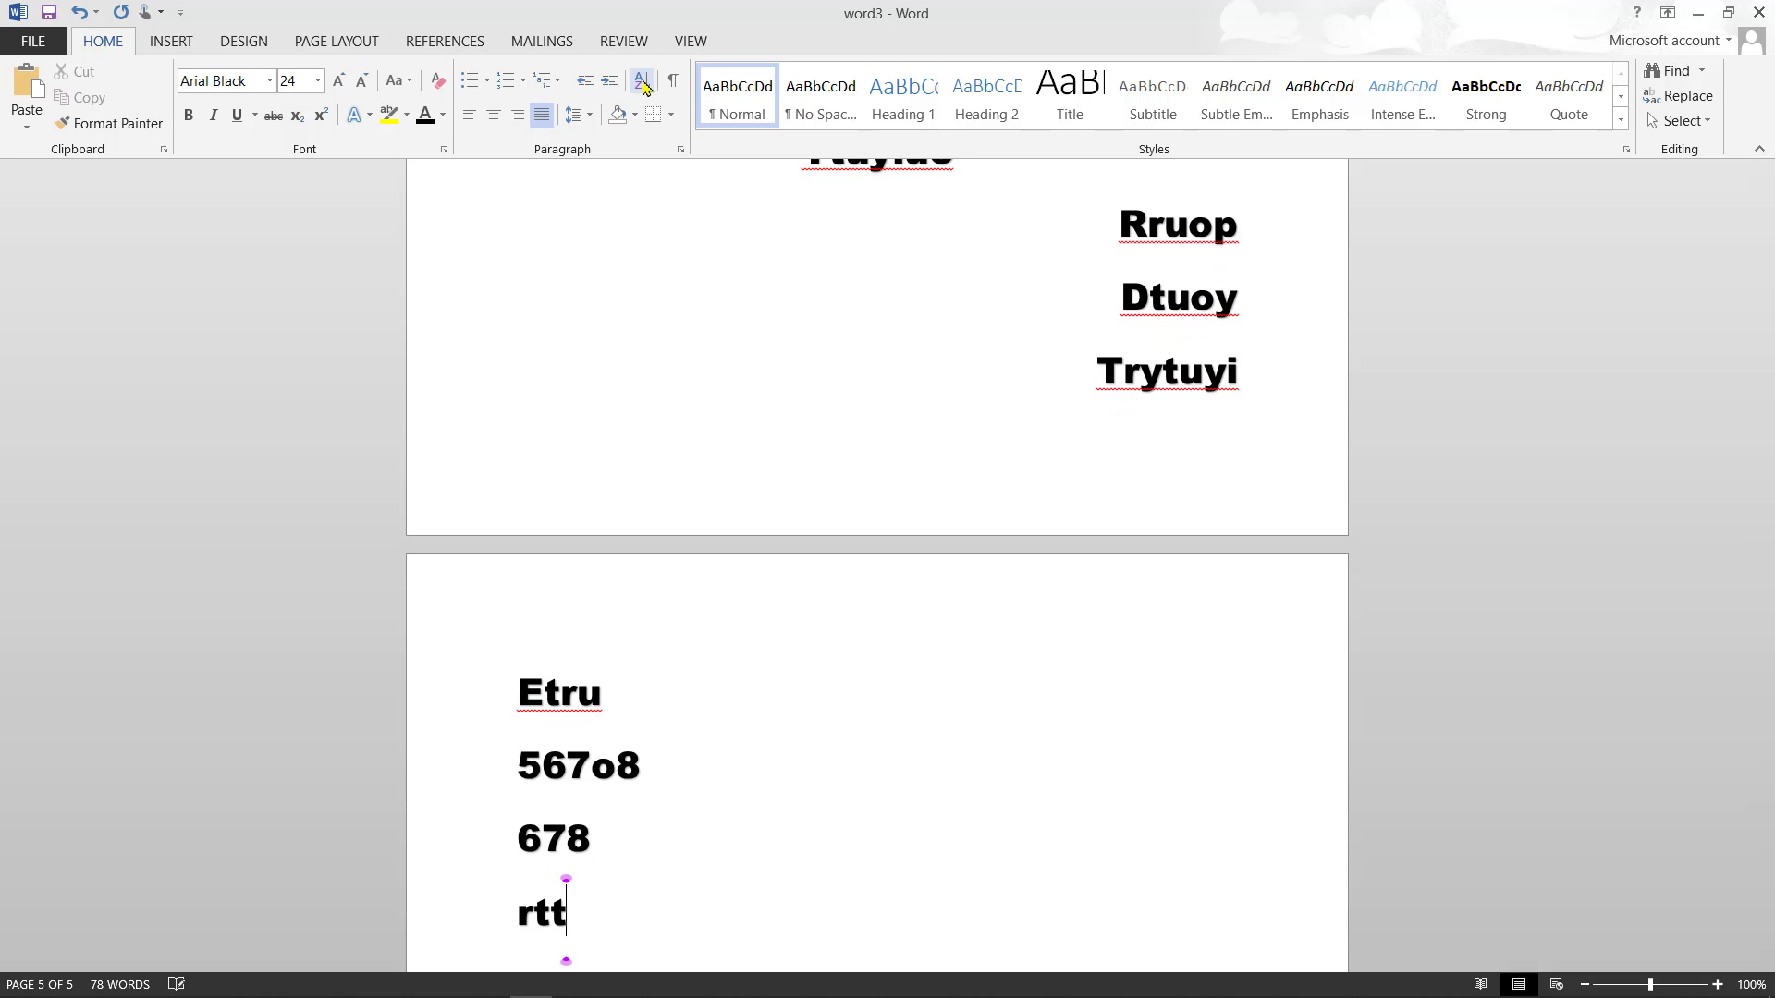
pyautogui.press('Return')
pyautogui.write('yyu')
pyautogui.press('Return')
pyautogui.write('rytu')
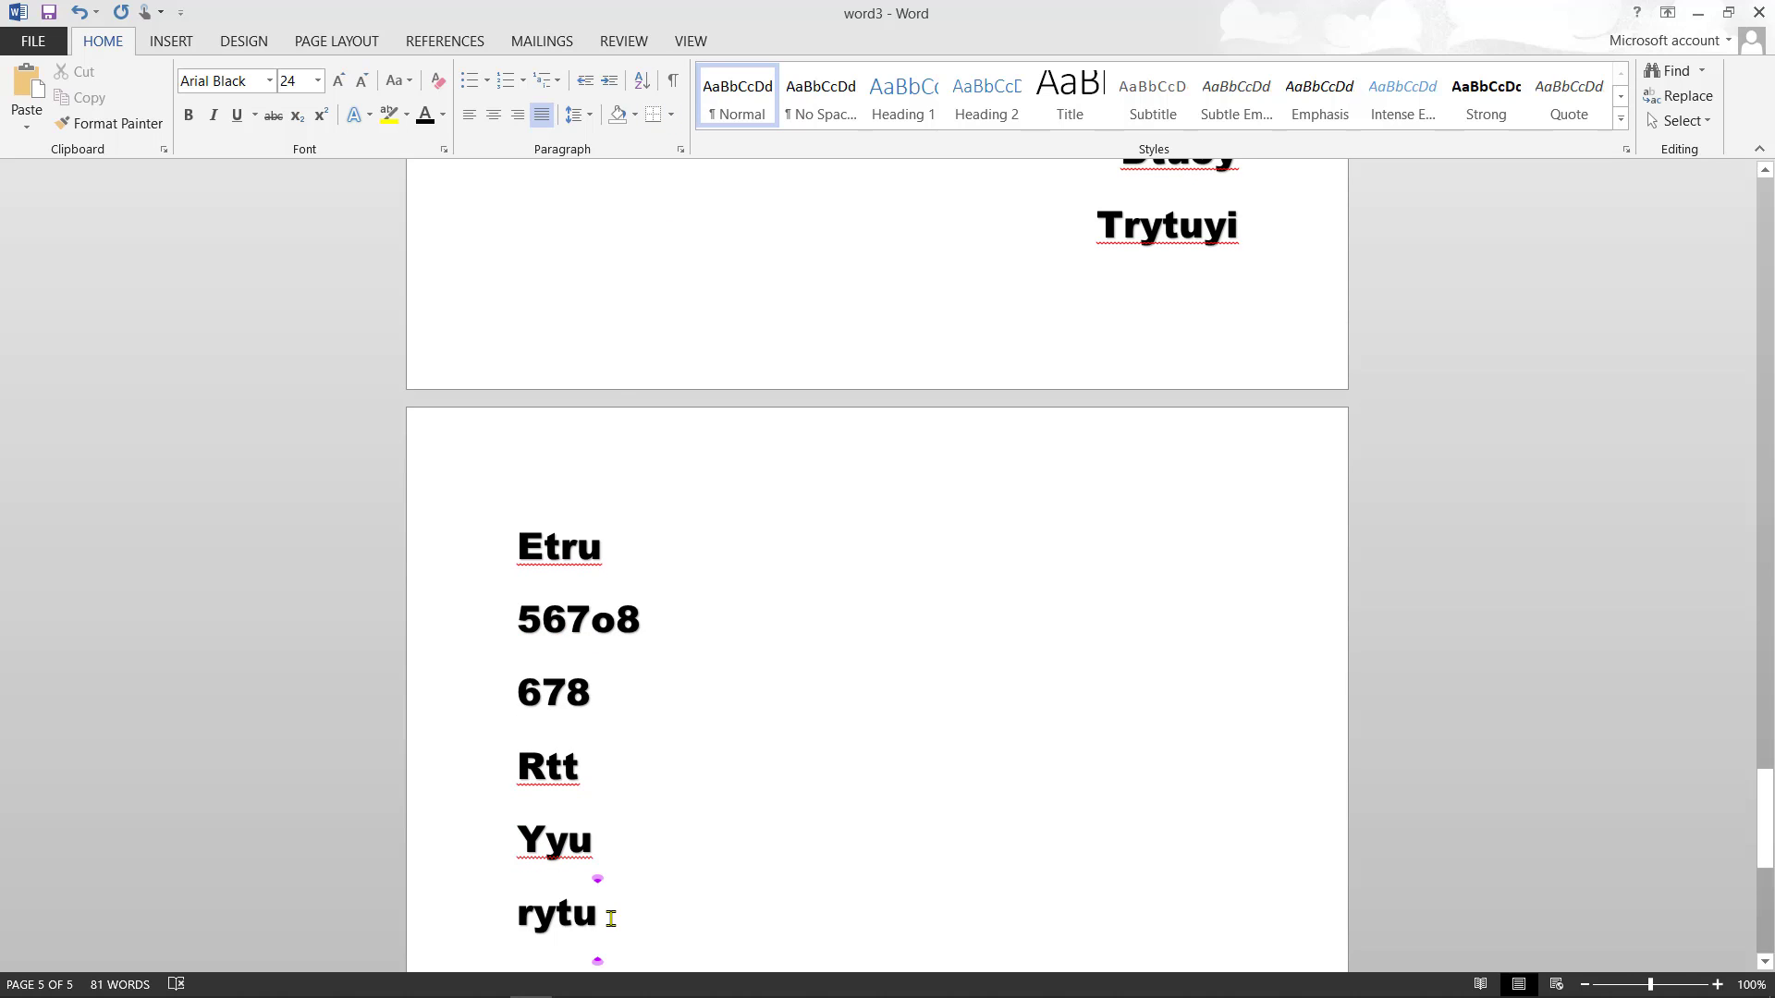
pyautogui.press('Return')
pyautogui.write('iii')
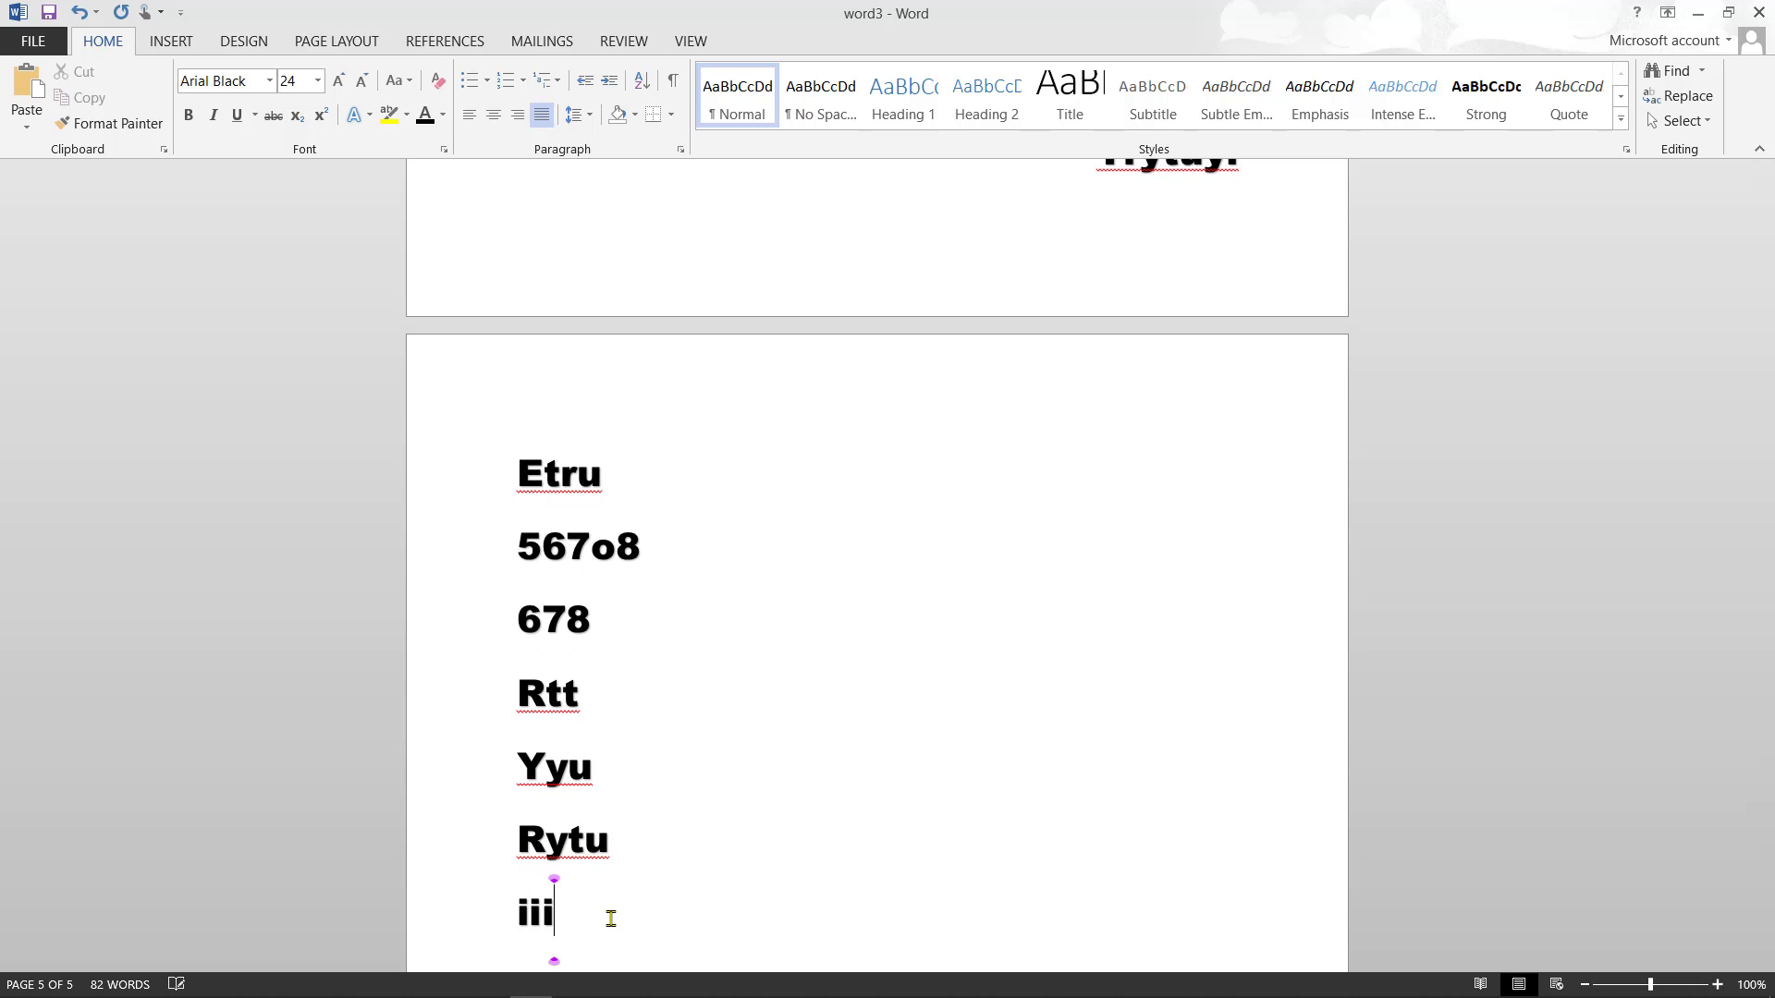
pyautogui.press('Return')
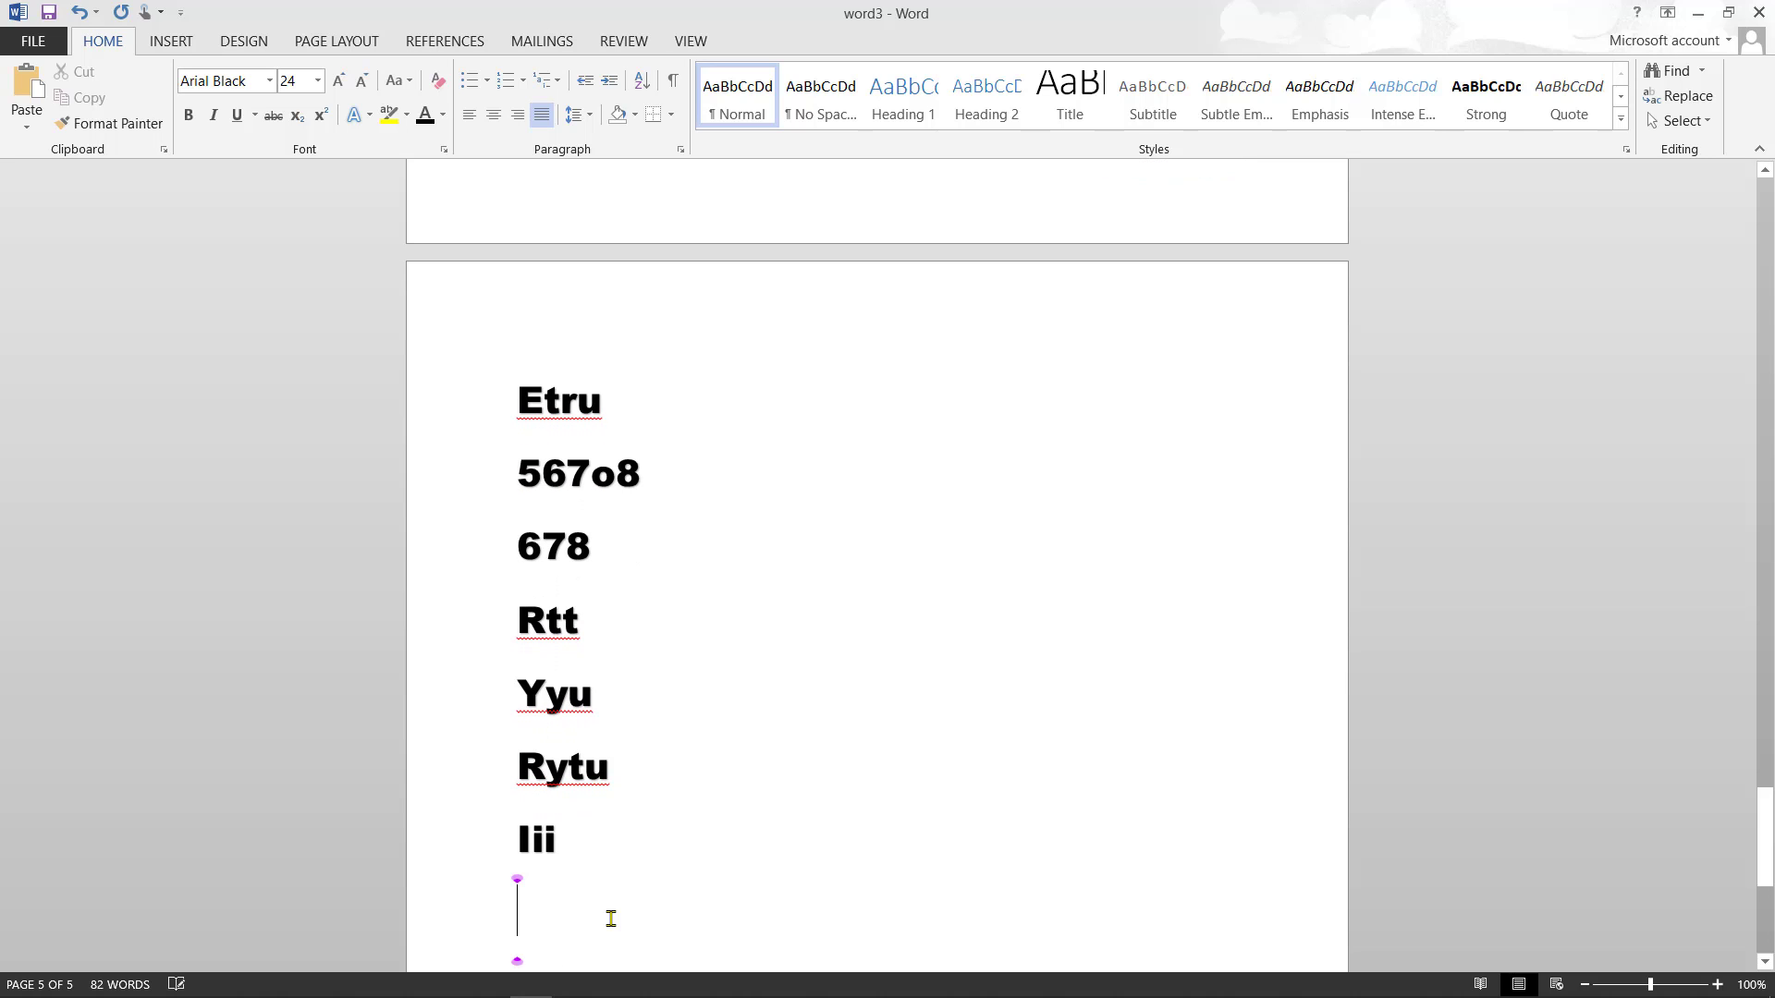
pyautogui.moveTo(570, 841); pyautogui.dragTo(513, 779)
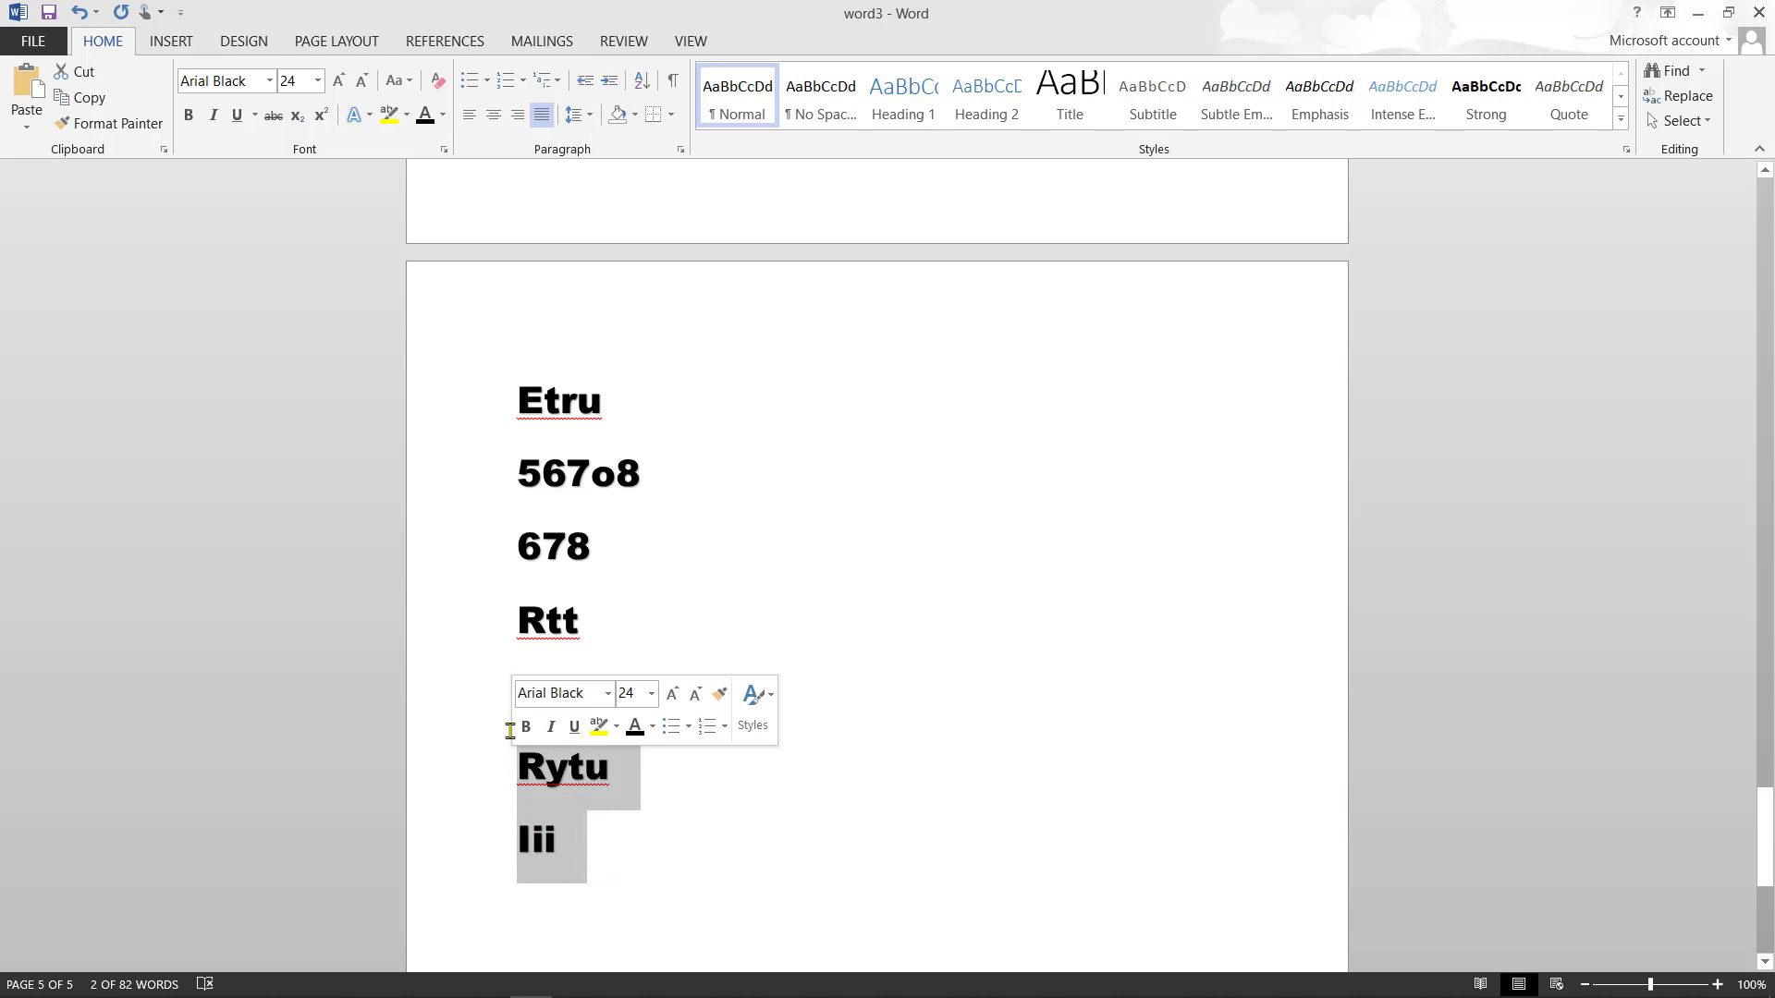
pyautogui.click(614, 851)
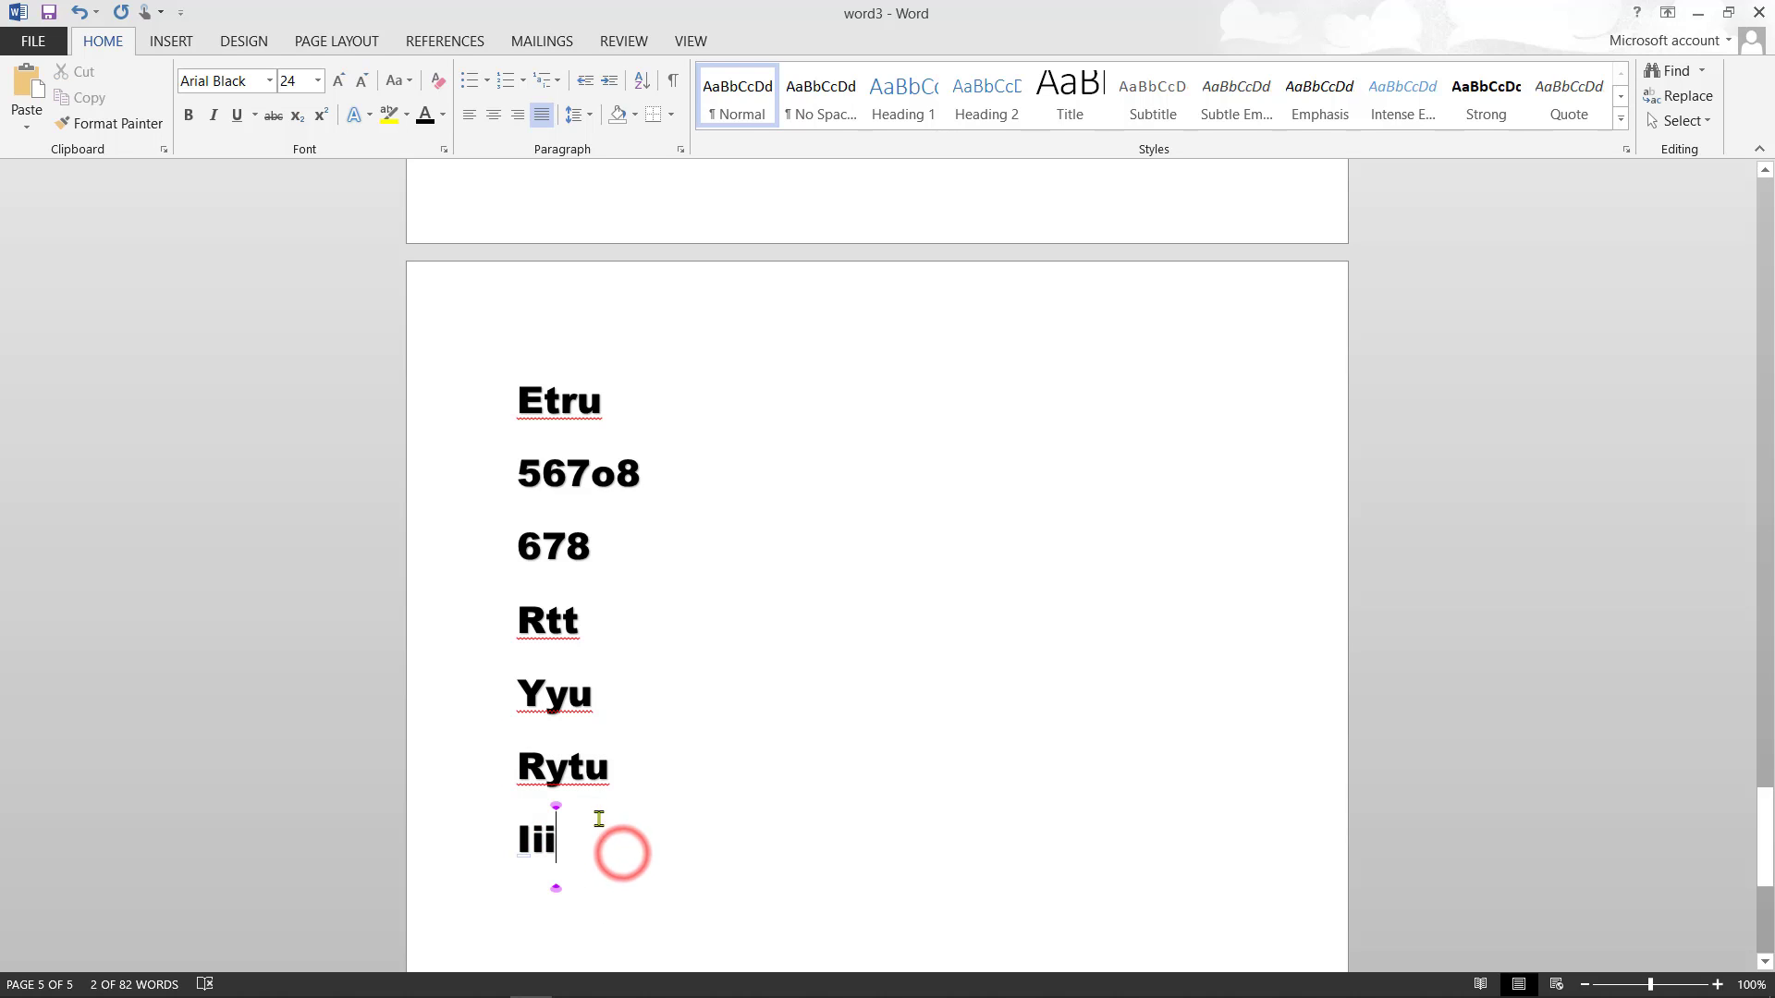
pyautogui.moveTo(514, 599); pyautogui.dragTo(629, 844)
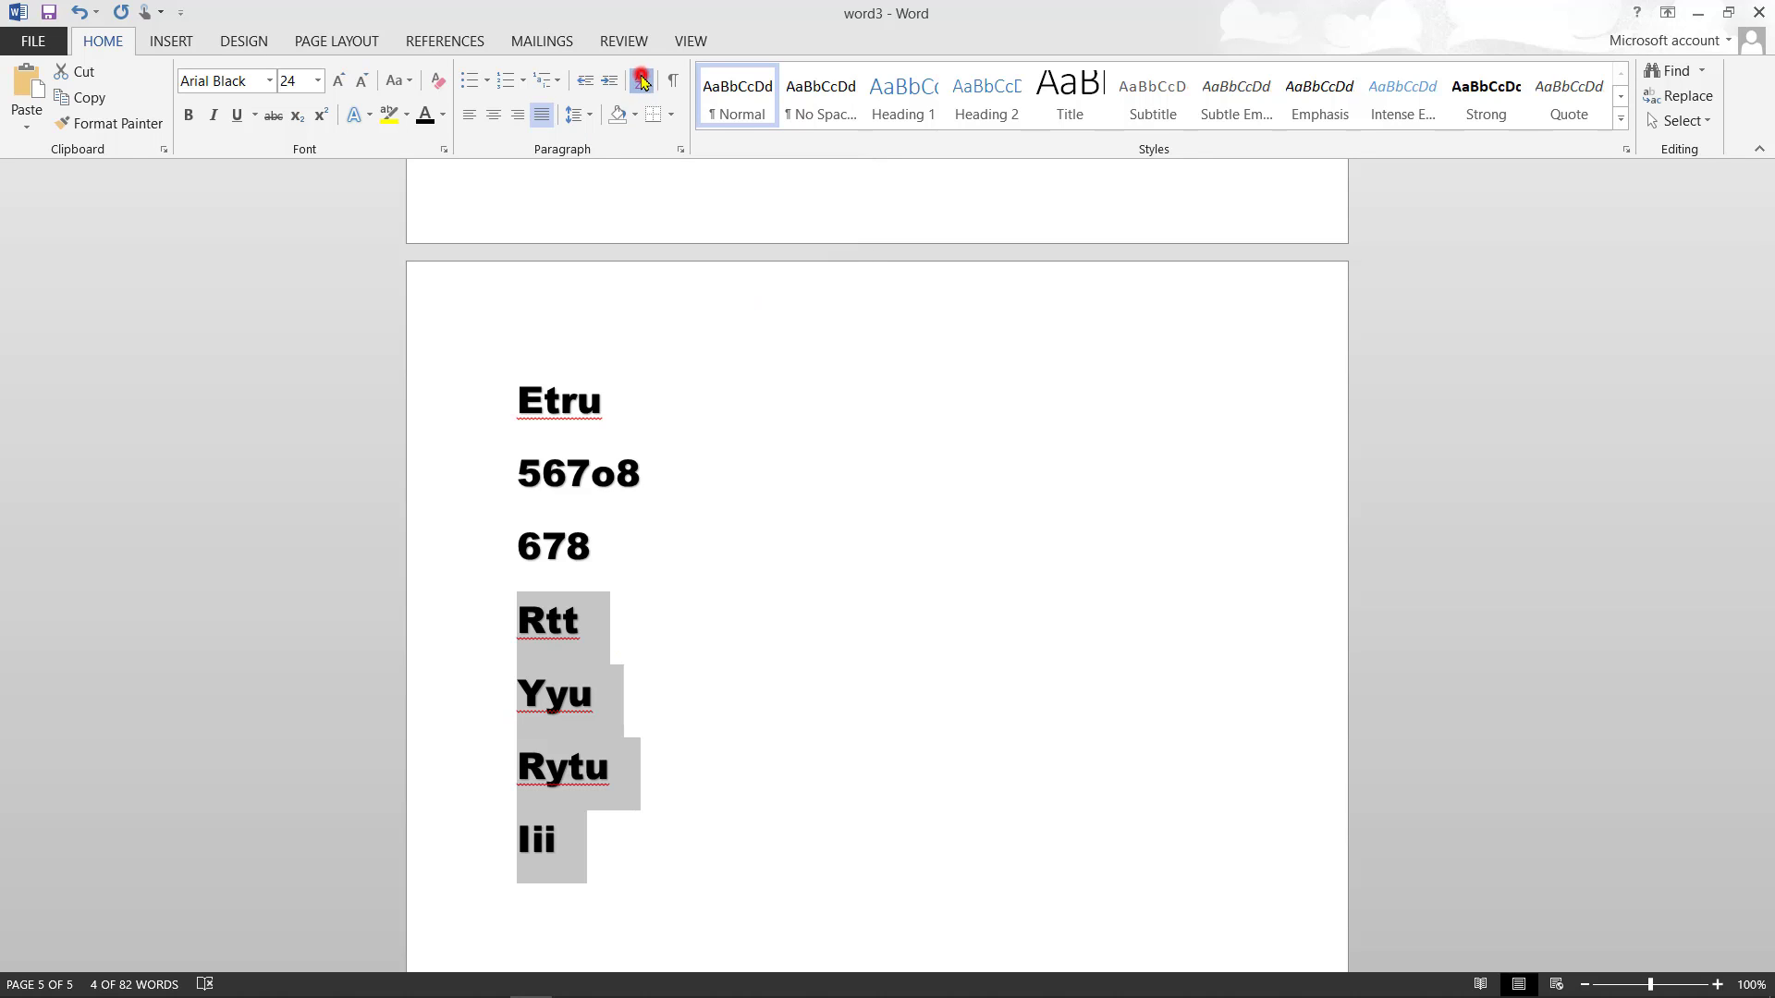
# - Sort the selected lines by paragraph text in ascending order
pyautogui.click(644, 85)
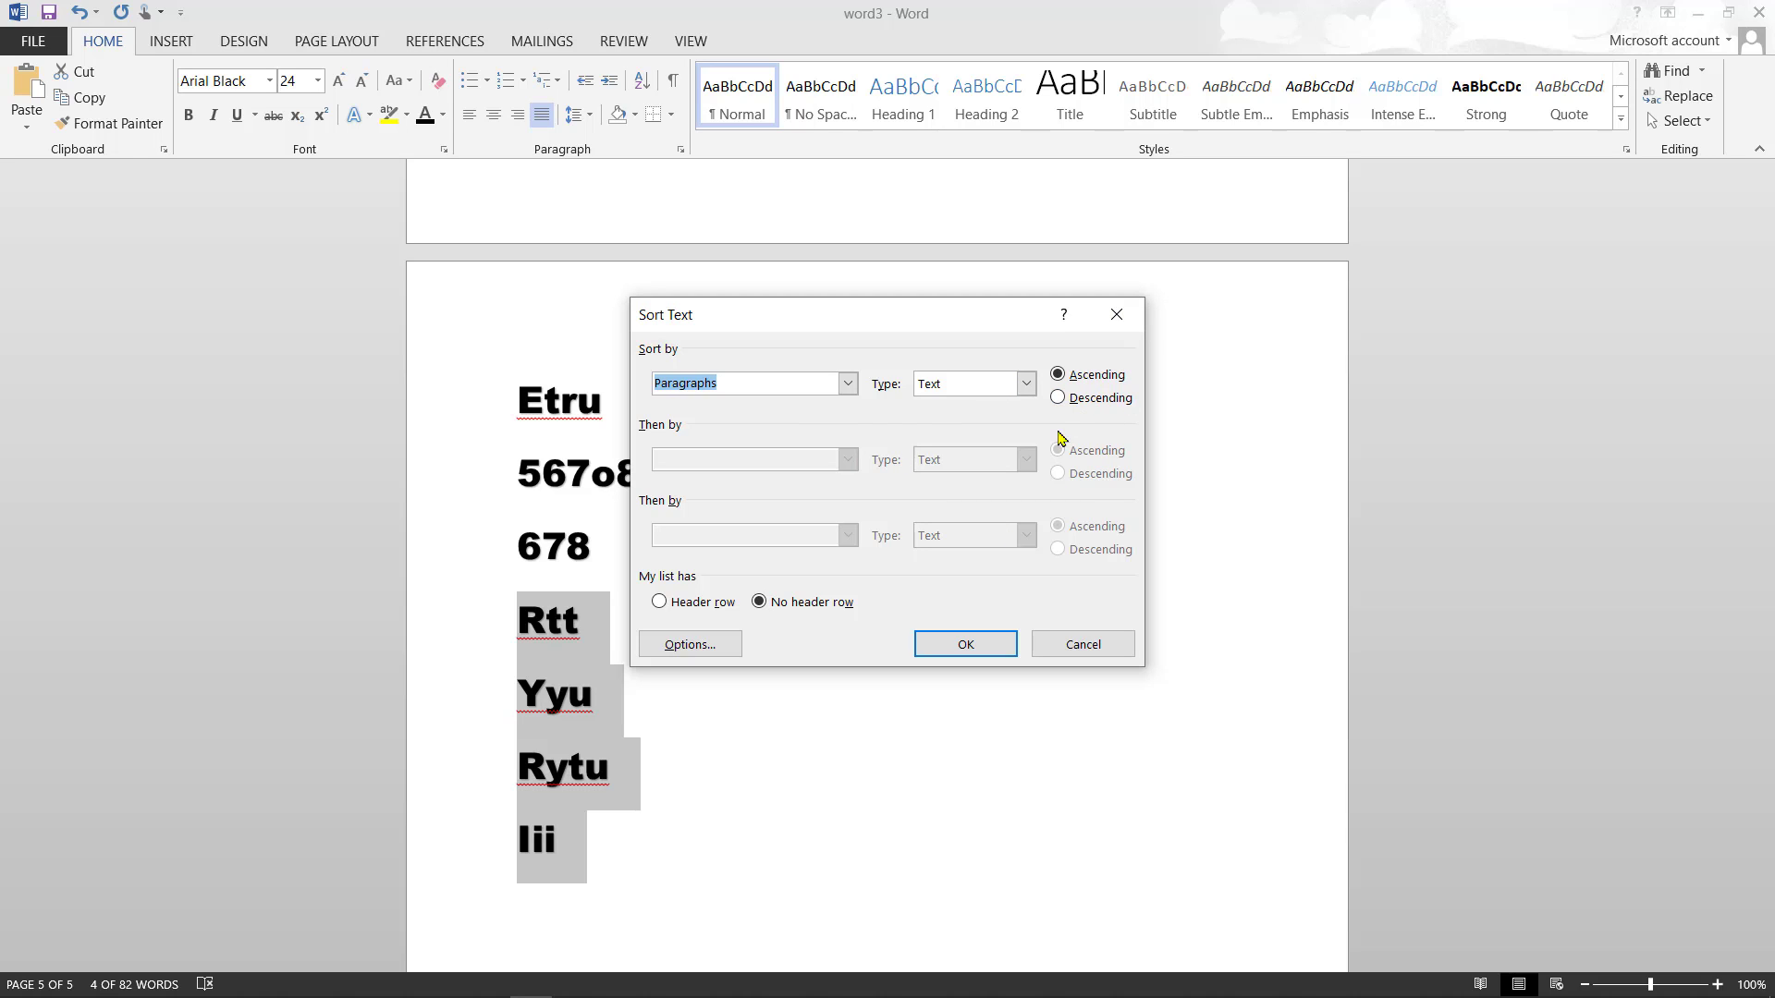
pyautogui.click(970, 638)
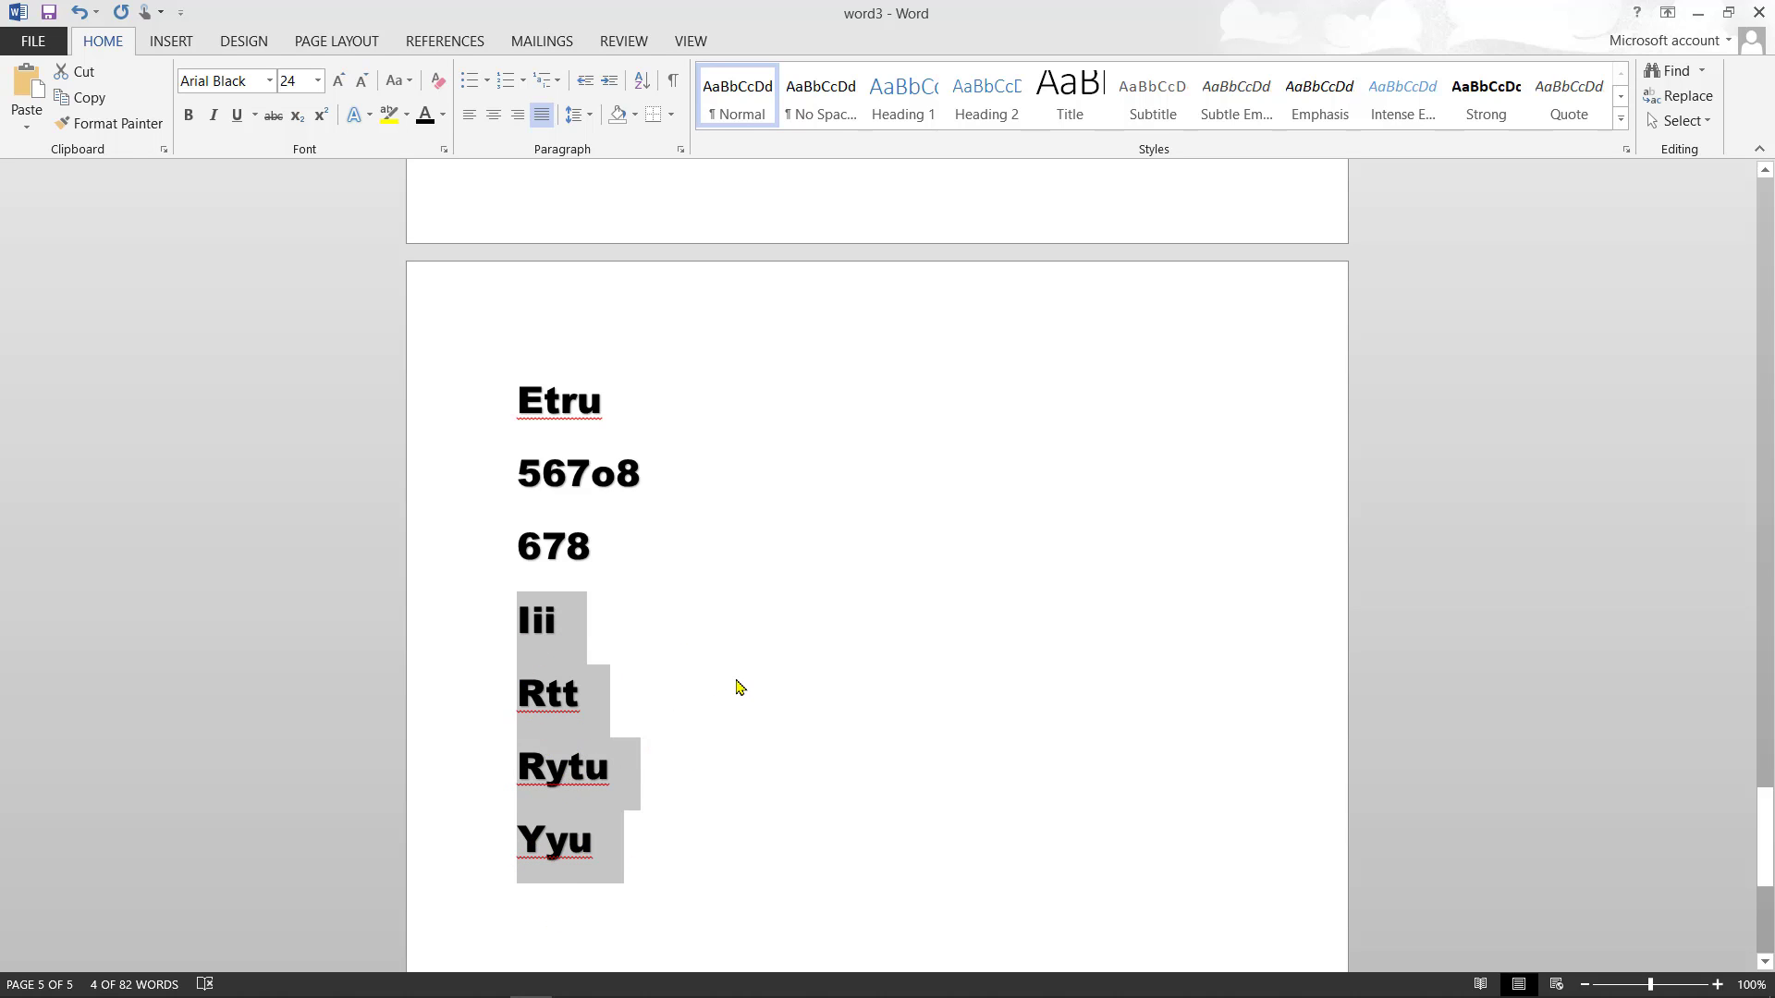
# - Shade the sorted lines Green, Accent 6
pyautogui.click(635, 117)
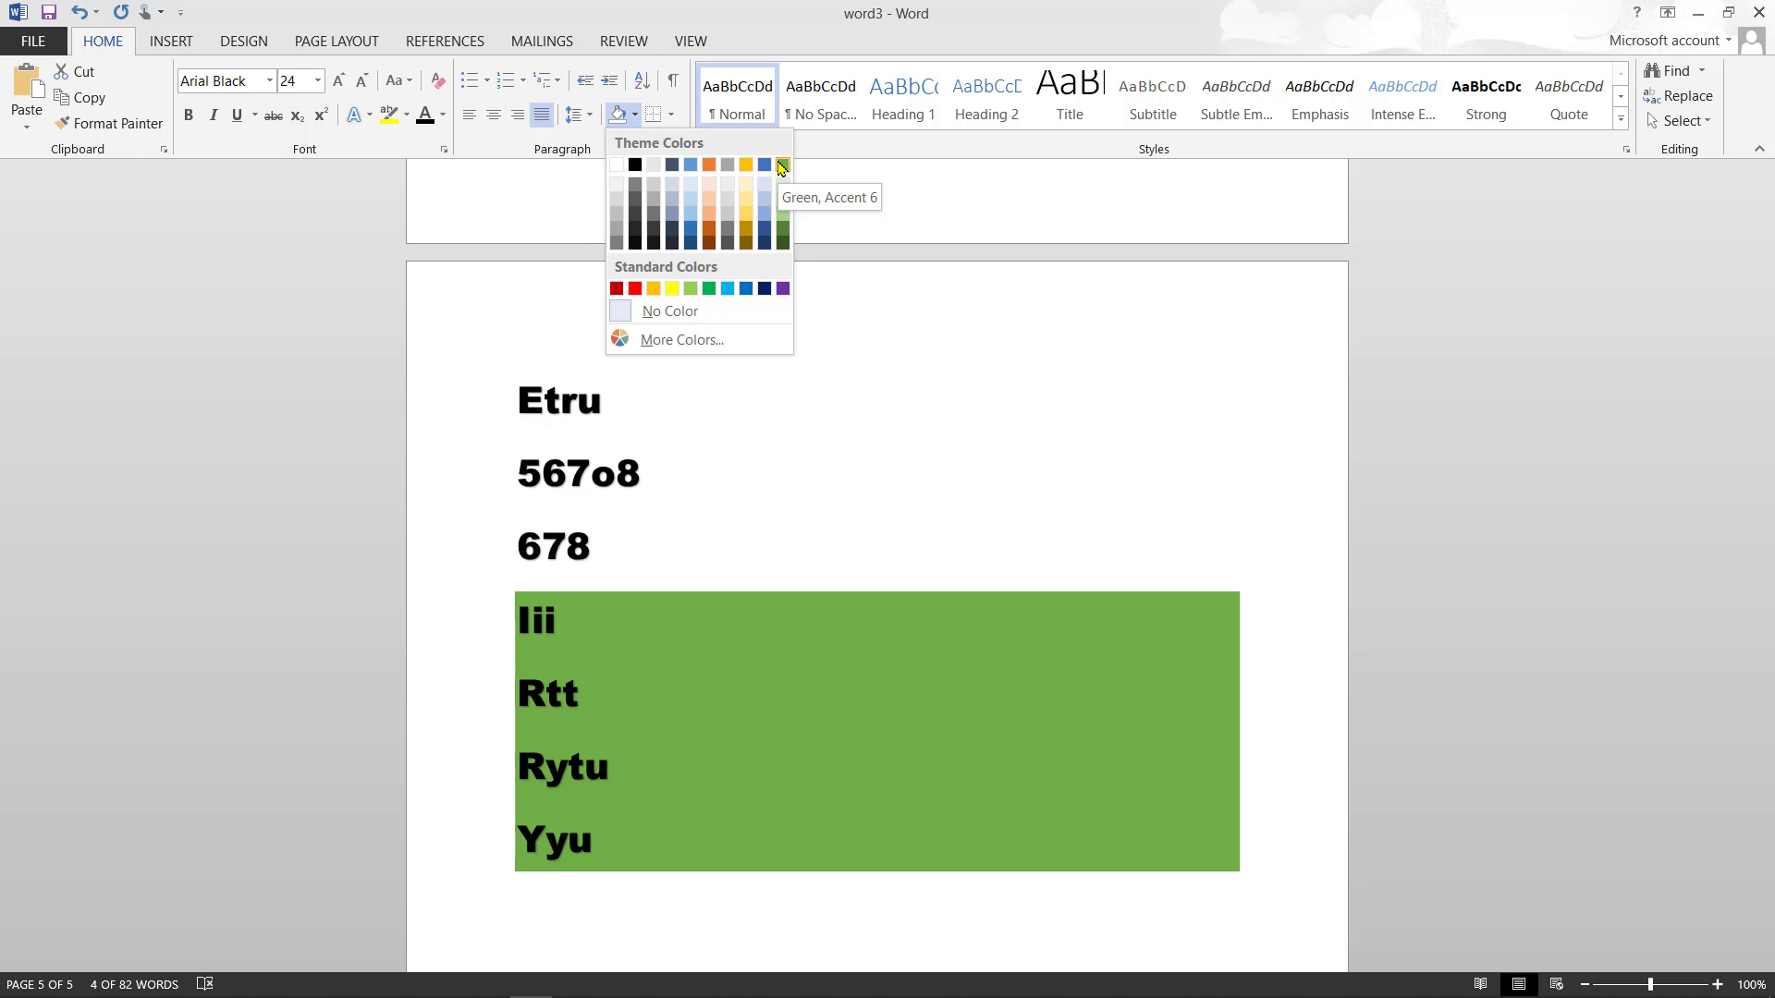
pyautogui.click(782, 166)
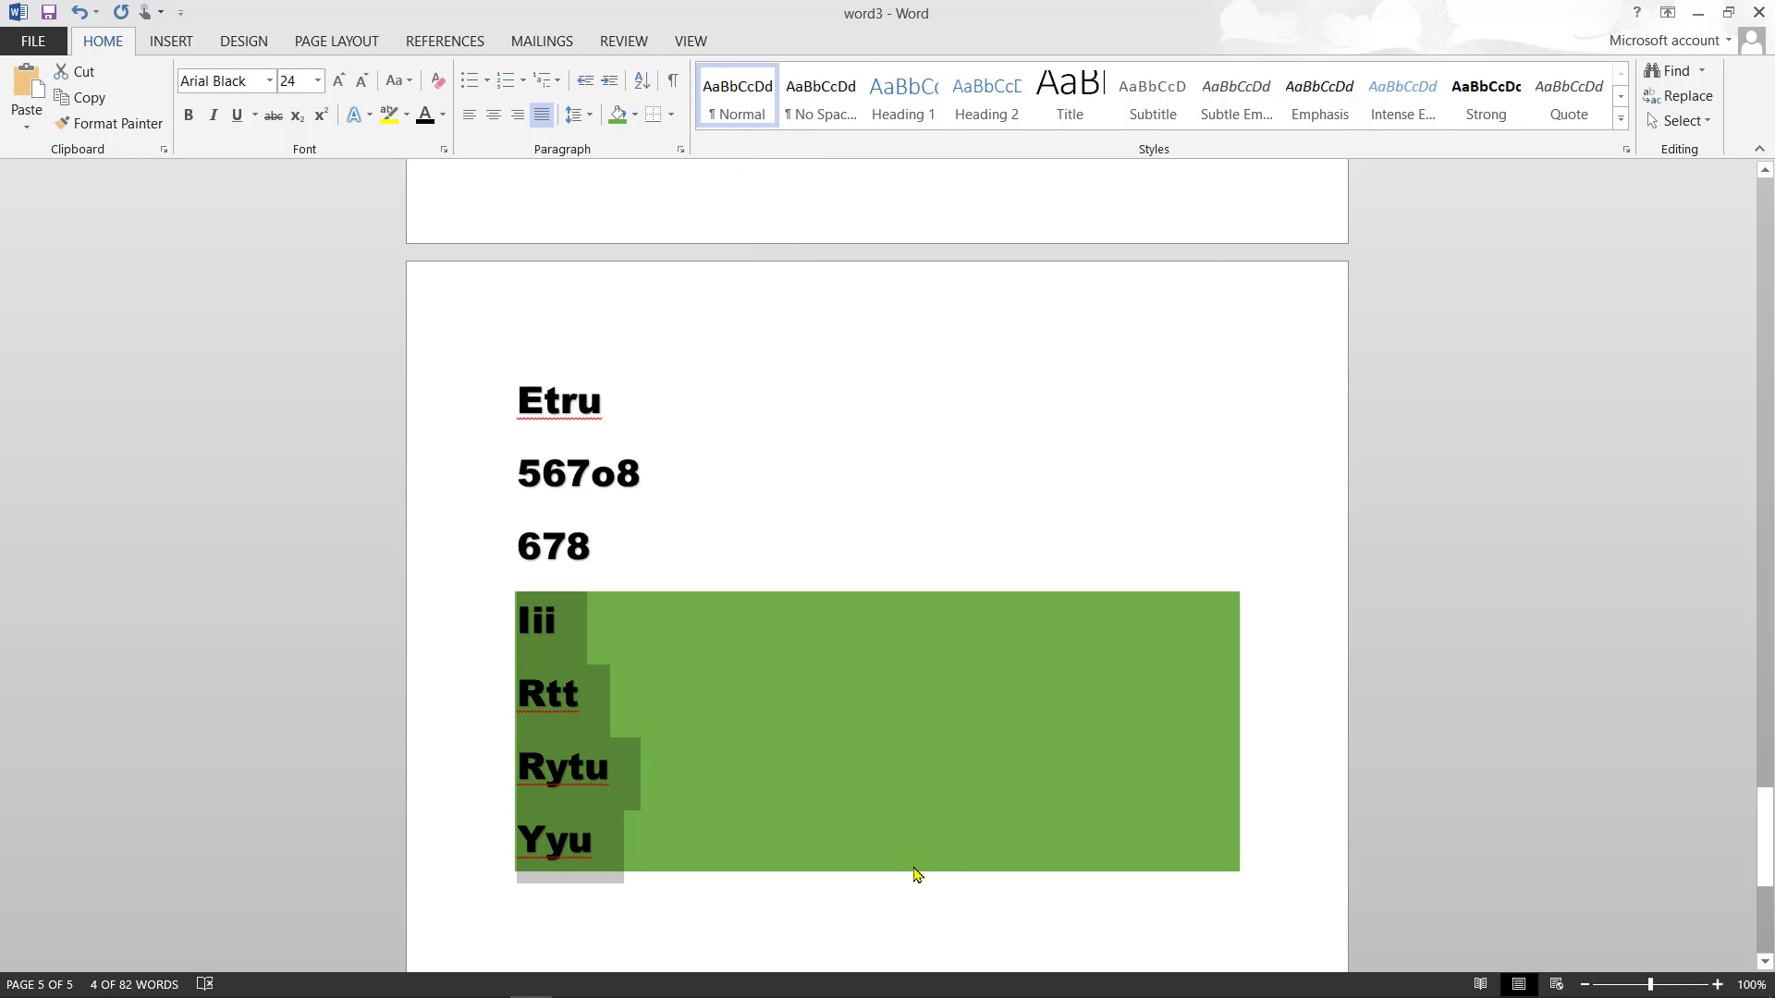
pyautogui.click(924, 893)
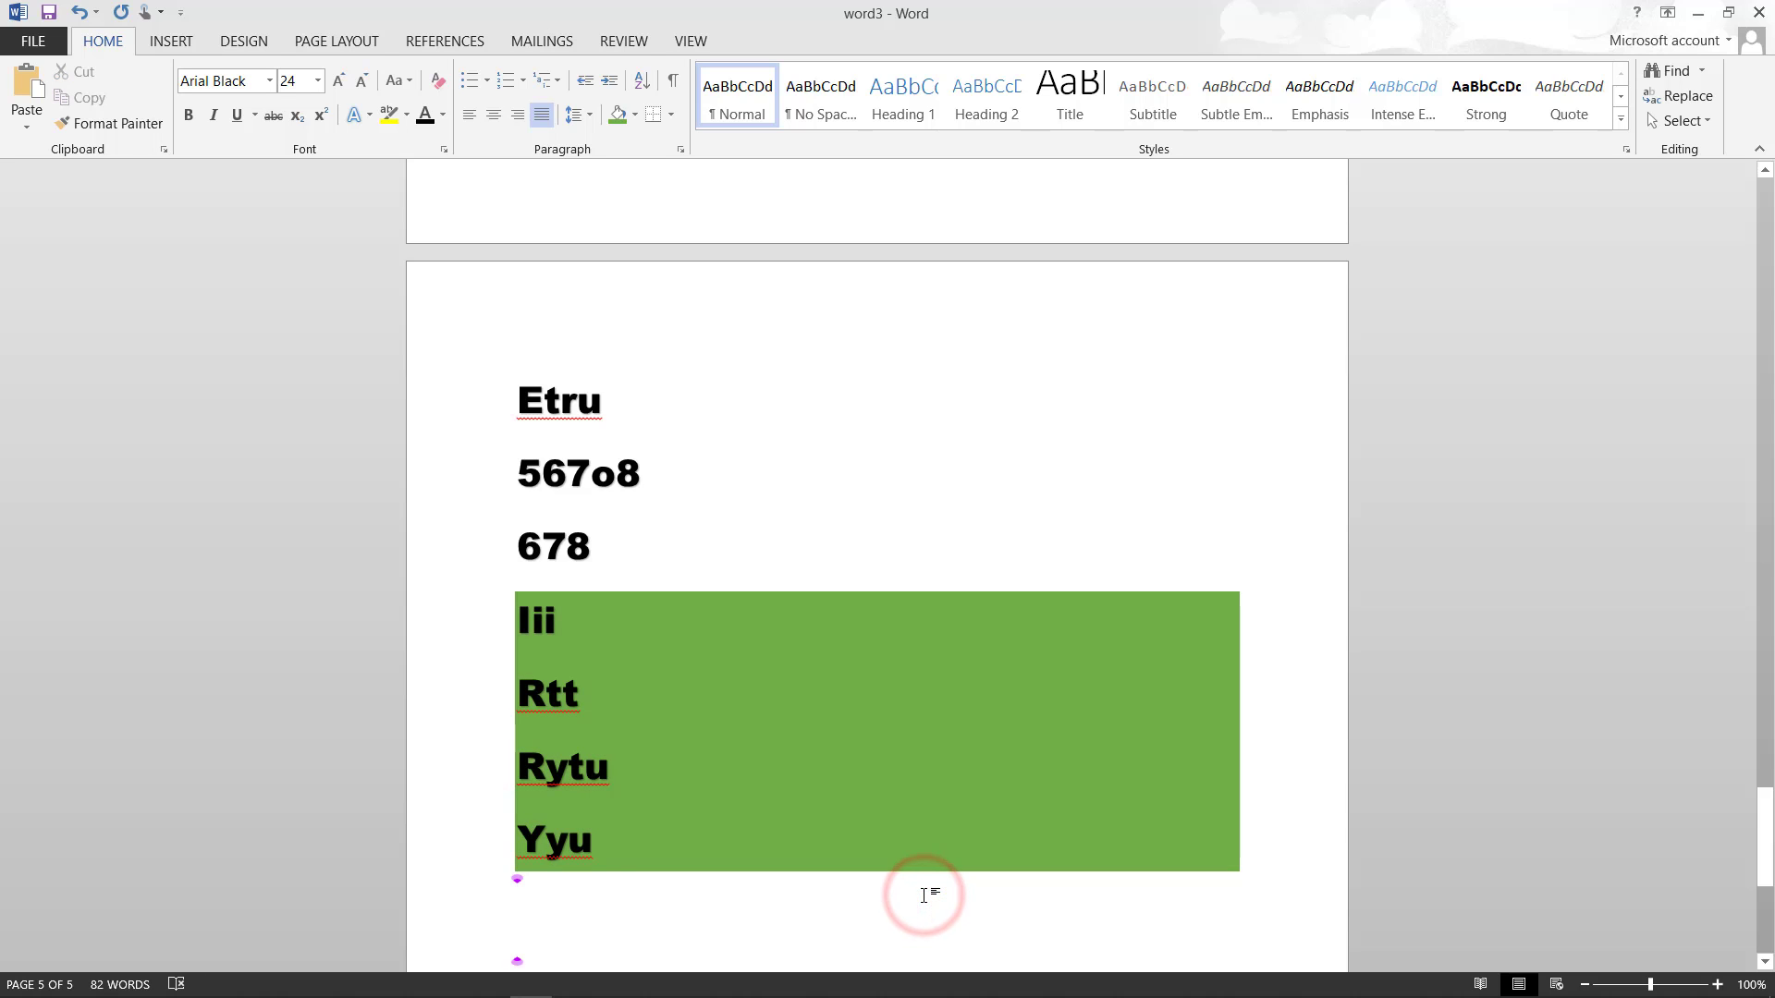
# - Type Tyuu, Y8ui, Iuupoo and iuop on new lines below the green block
pyautogui.write('tyuu')
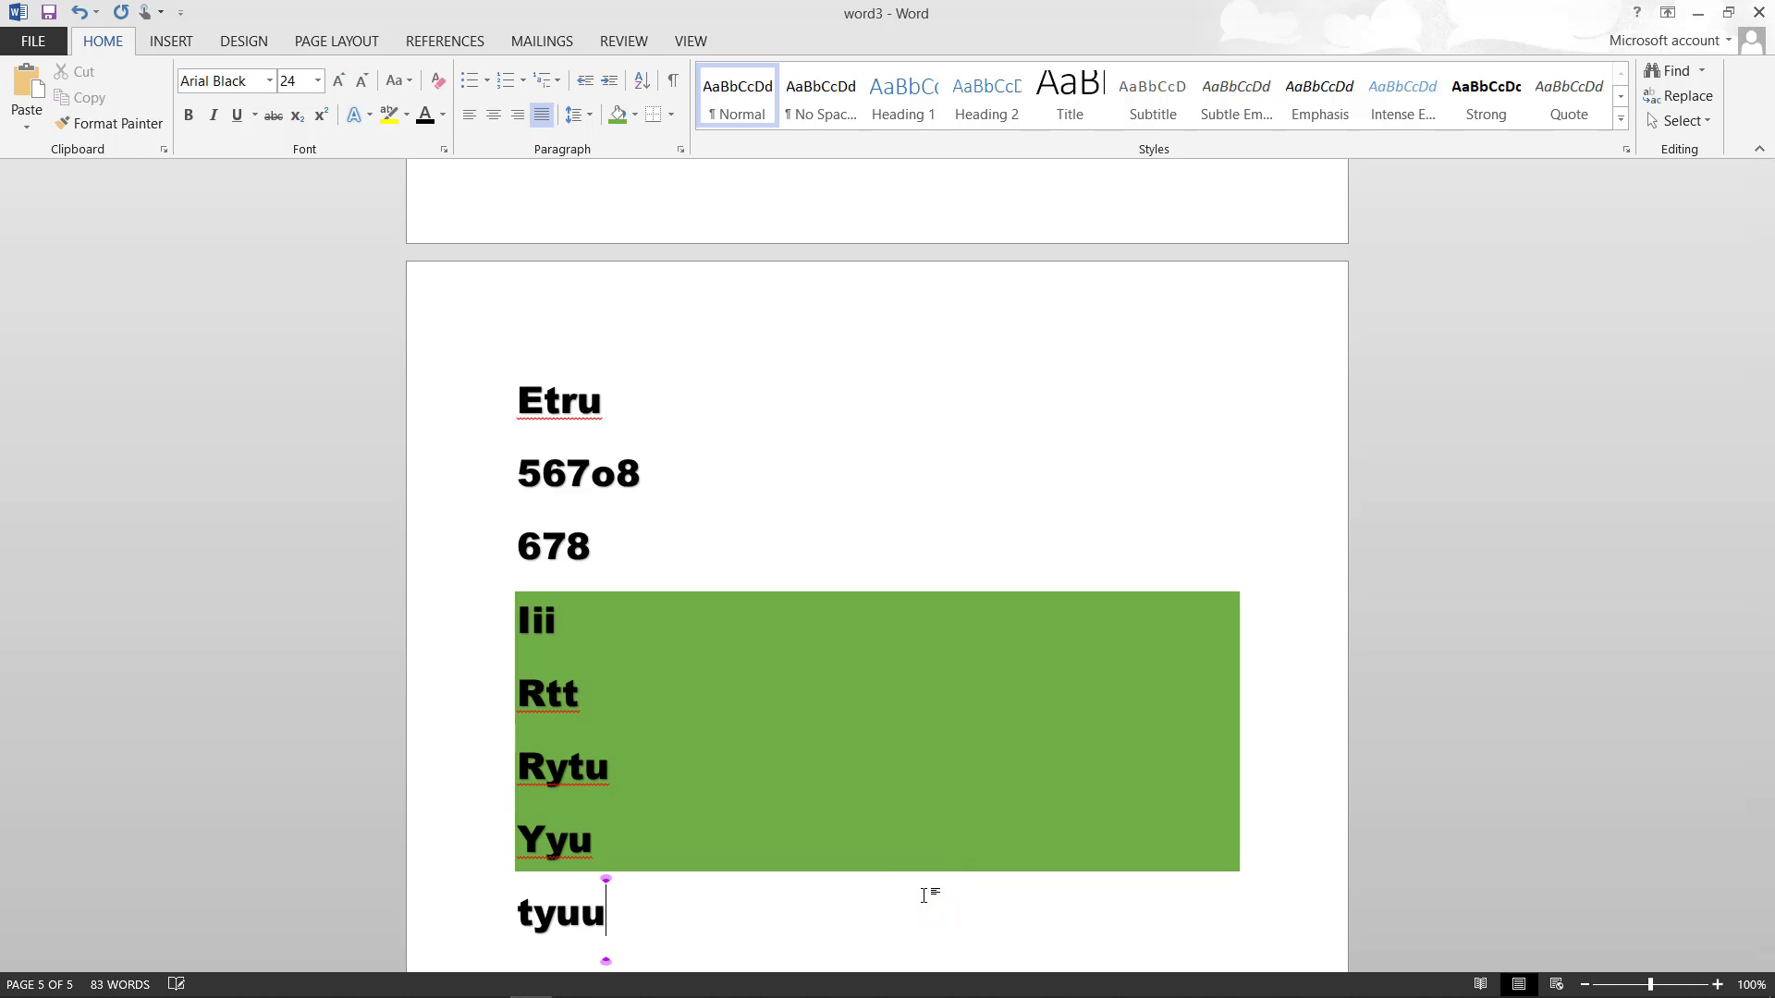
pyautogui.press('Return')
pyautogui.write('Y8ui')
pyautogui.press('Return')
pyautogui.write('iuupoo')
pyautogui.press('Return')
pyautogui.write('iuop')
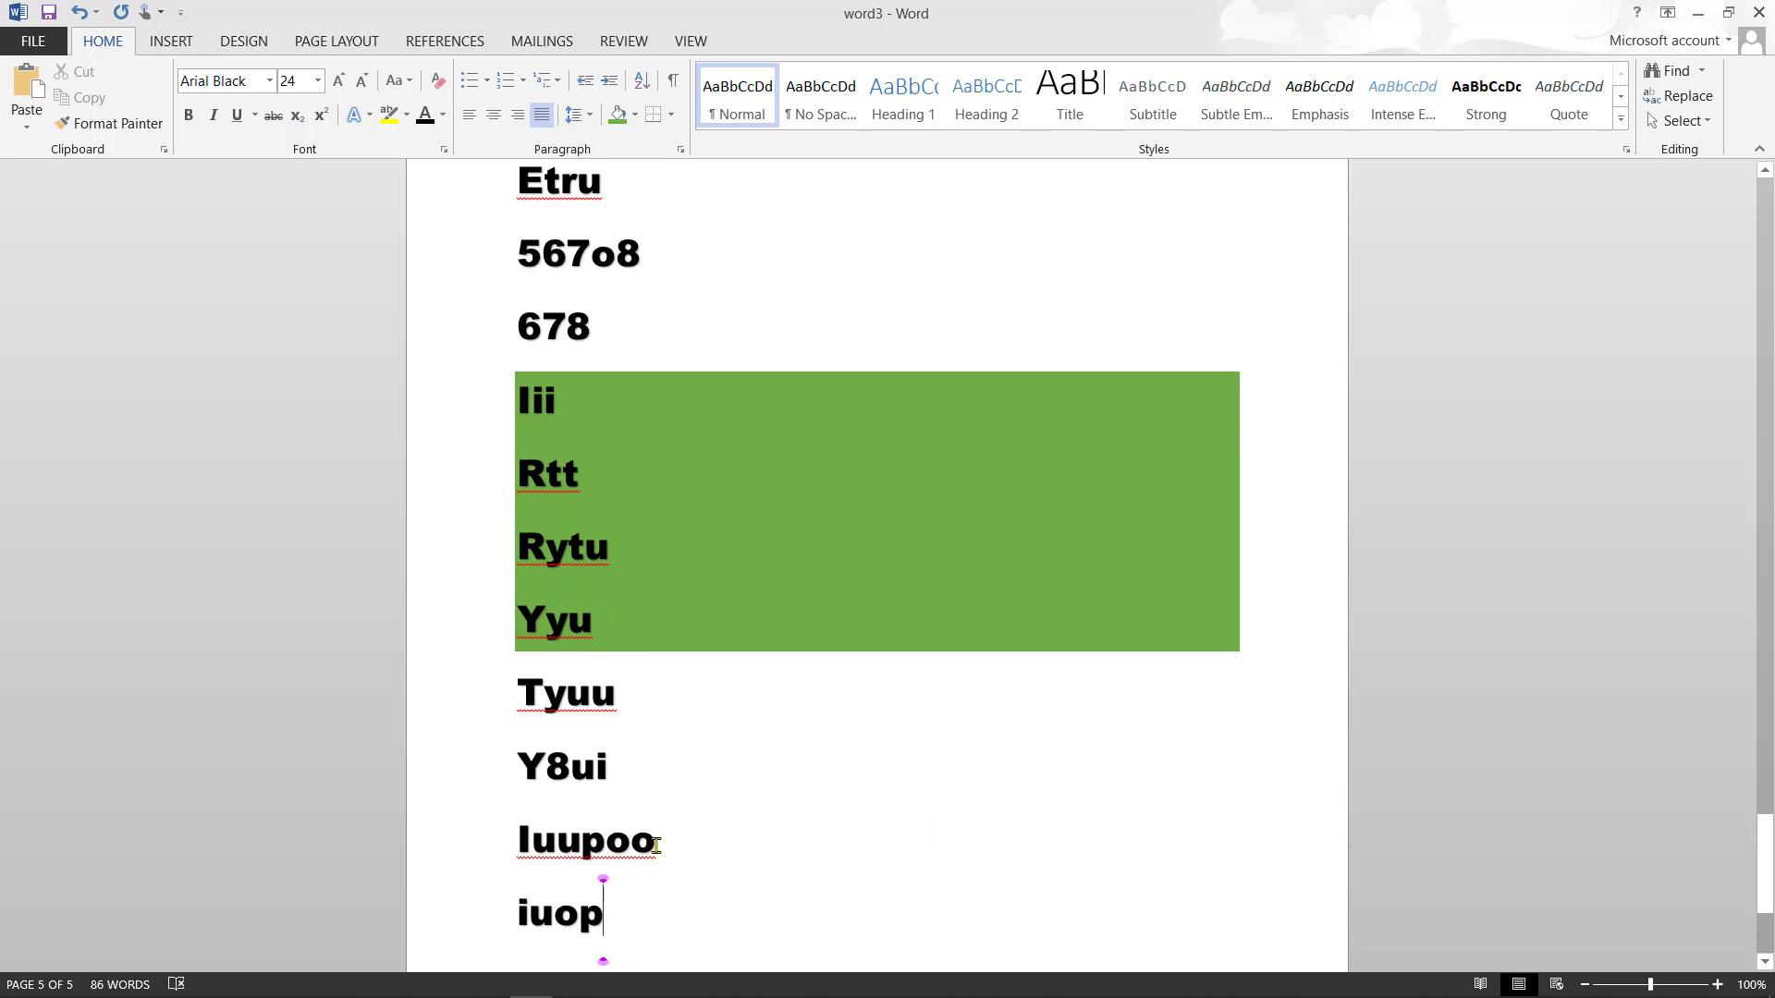
# - Shade the four new lines Light Blue
pyautogui.click(515, 686)
pyautogui.moveTo(514, 686); pyautogui.dragTo(653, 899)
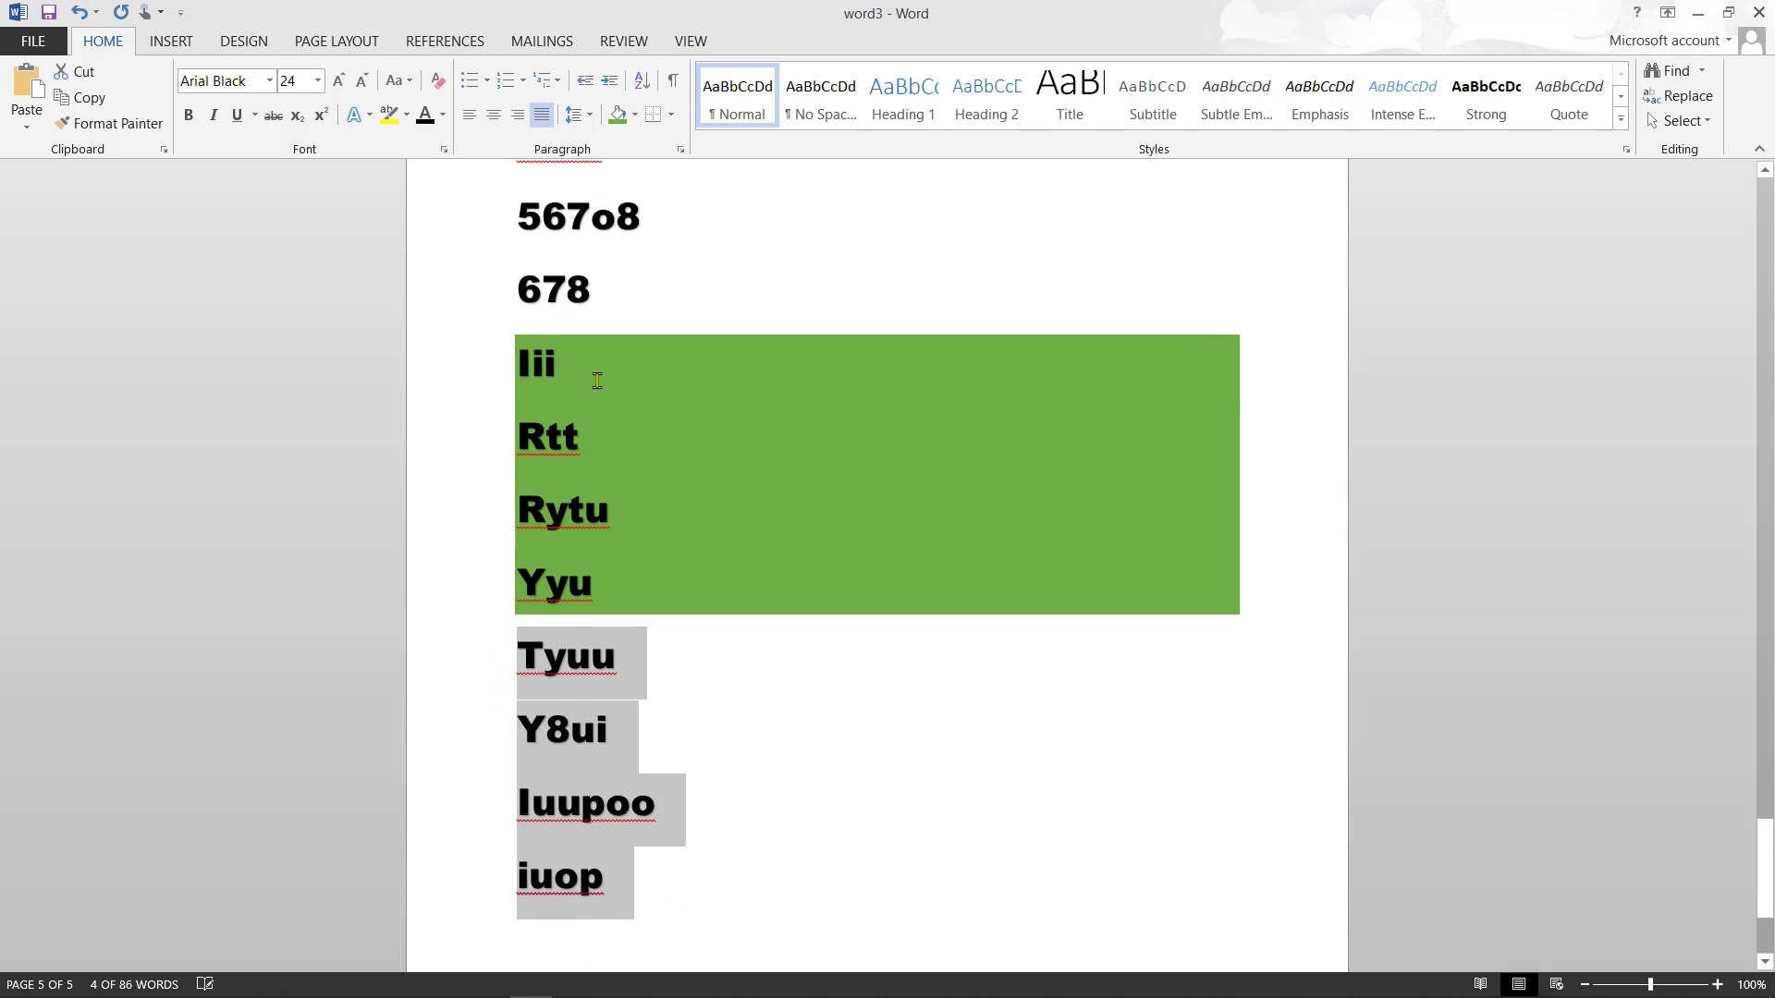
pyautogui.click(635, 113)
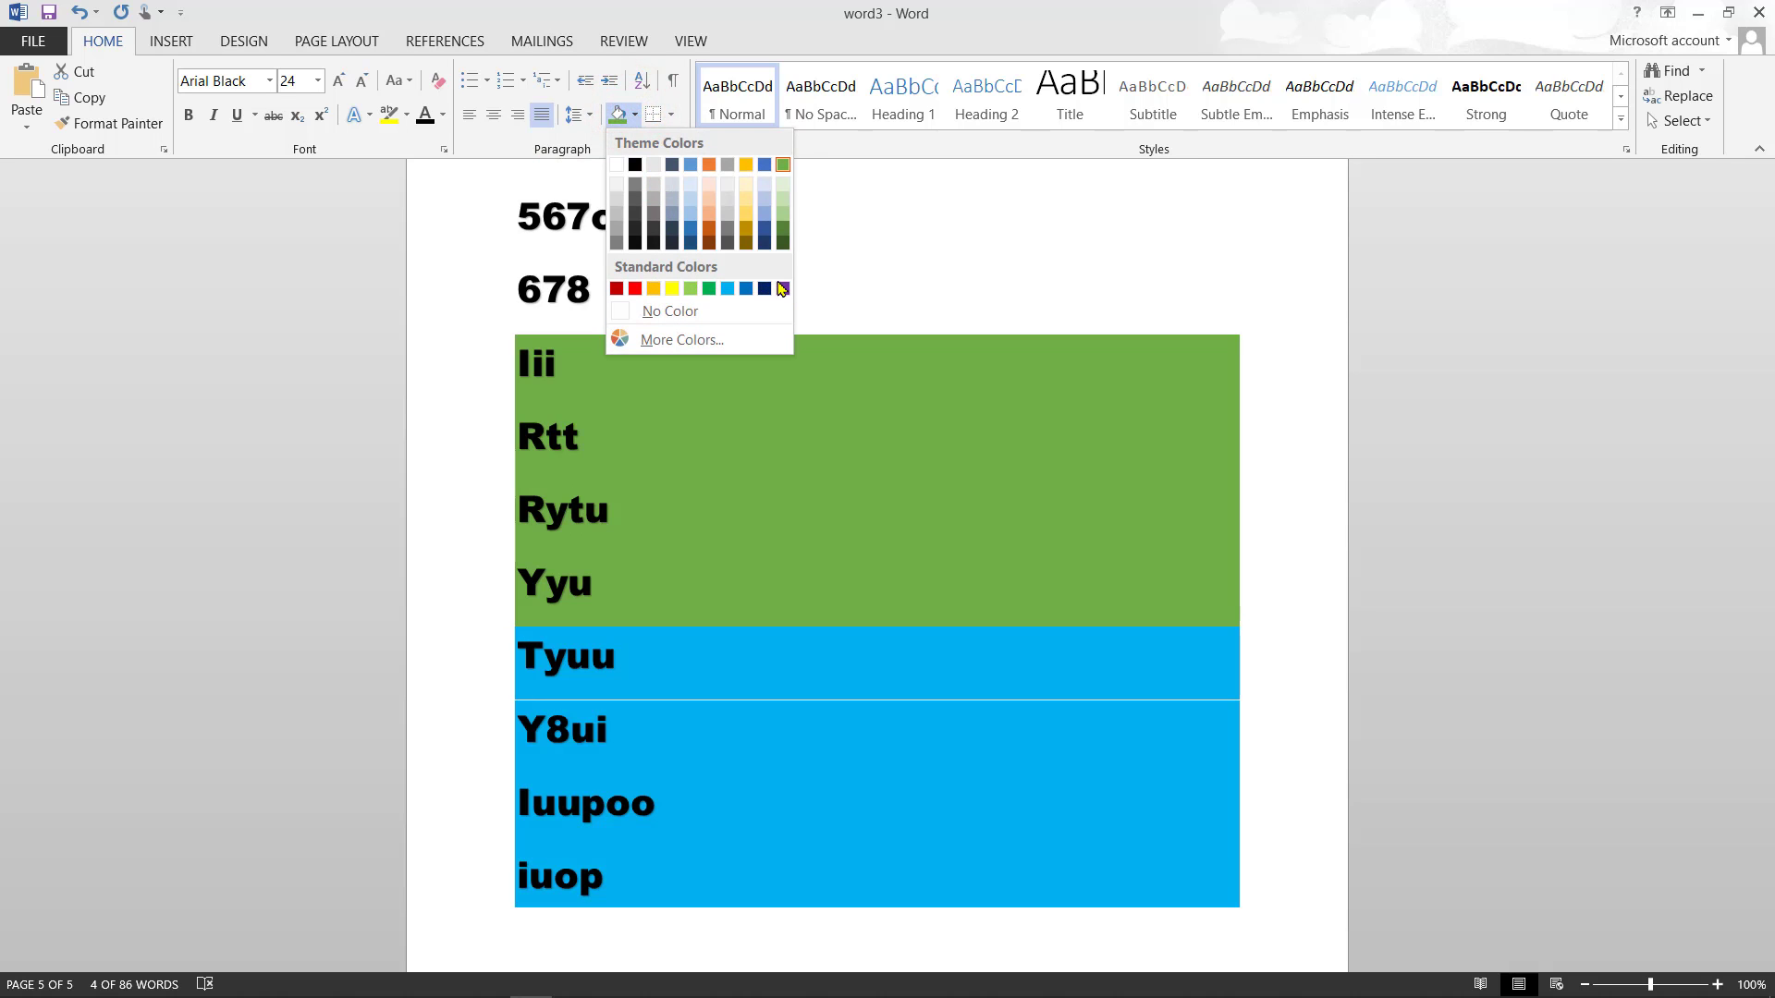
pyautogui.click(732, 289)
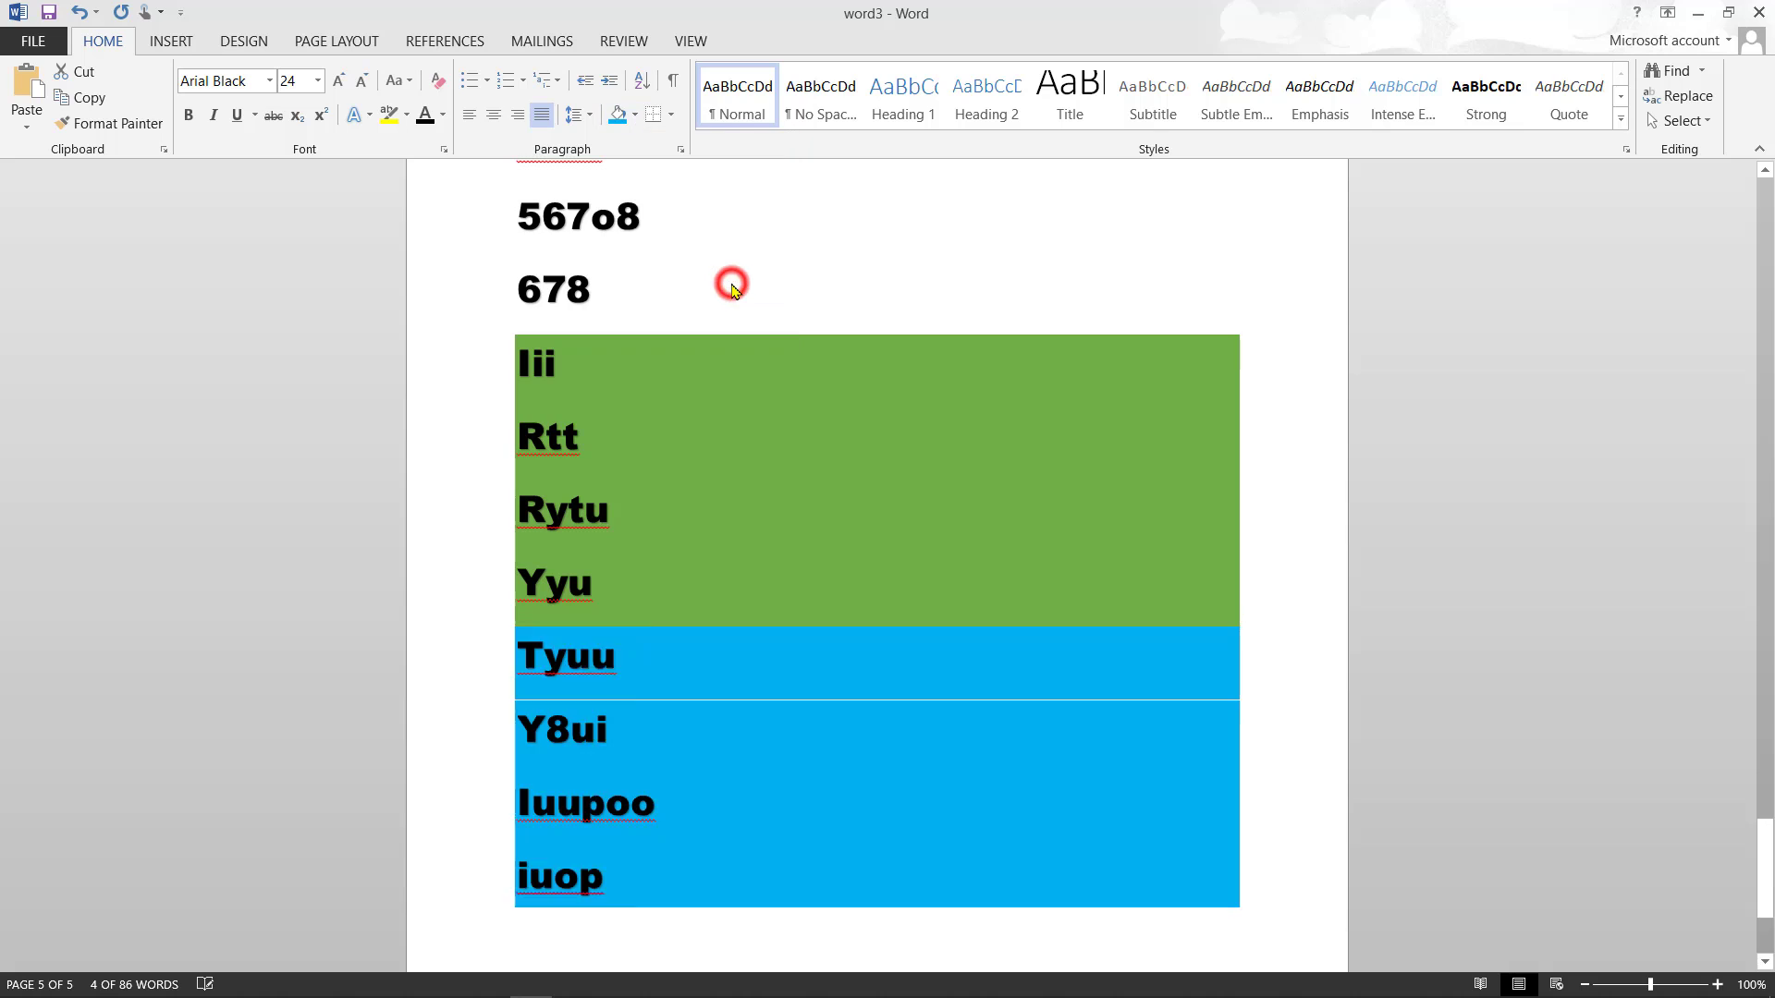
pyautogui.click(1253, 598)
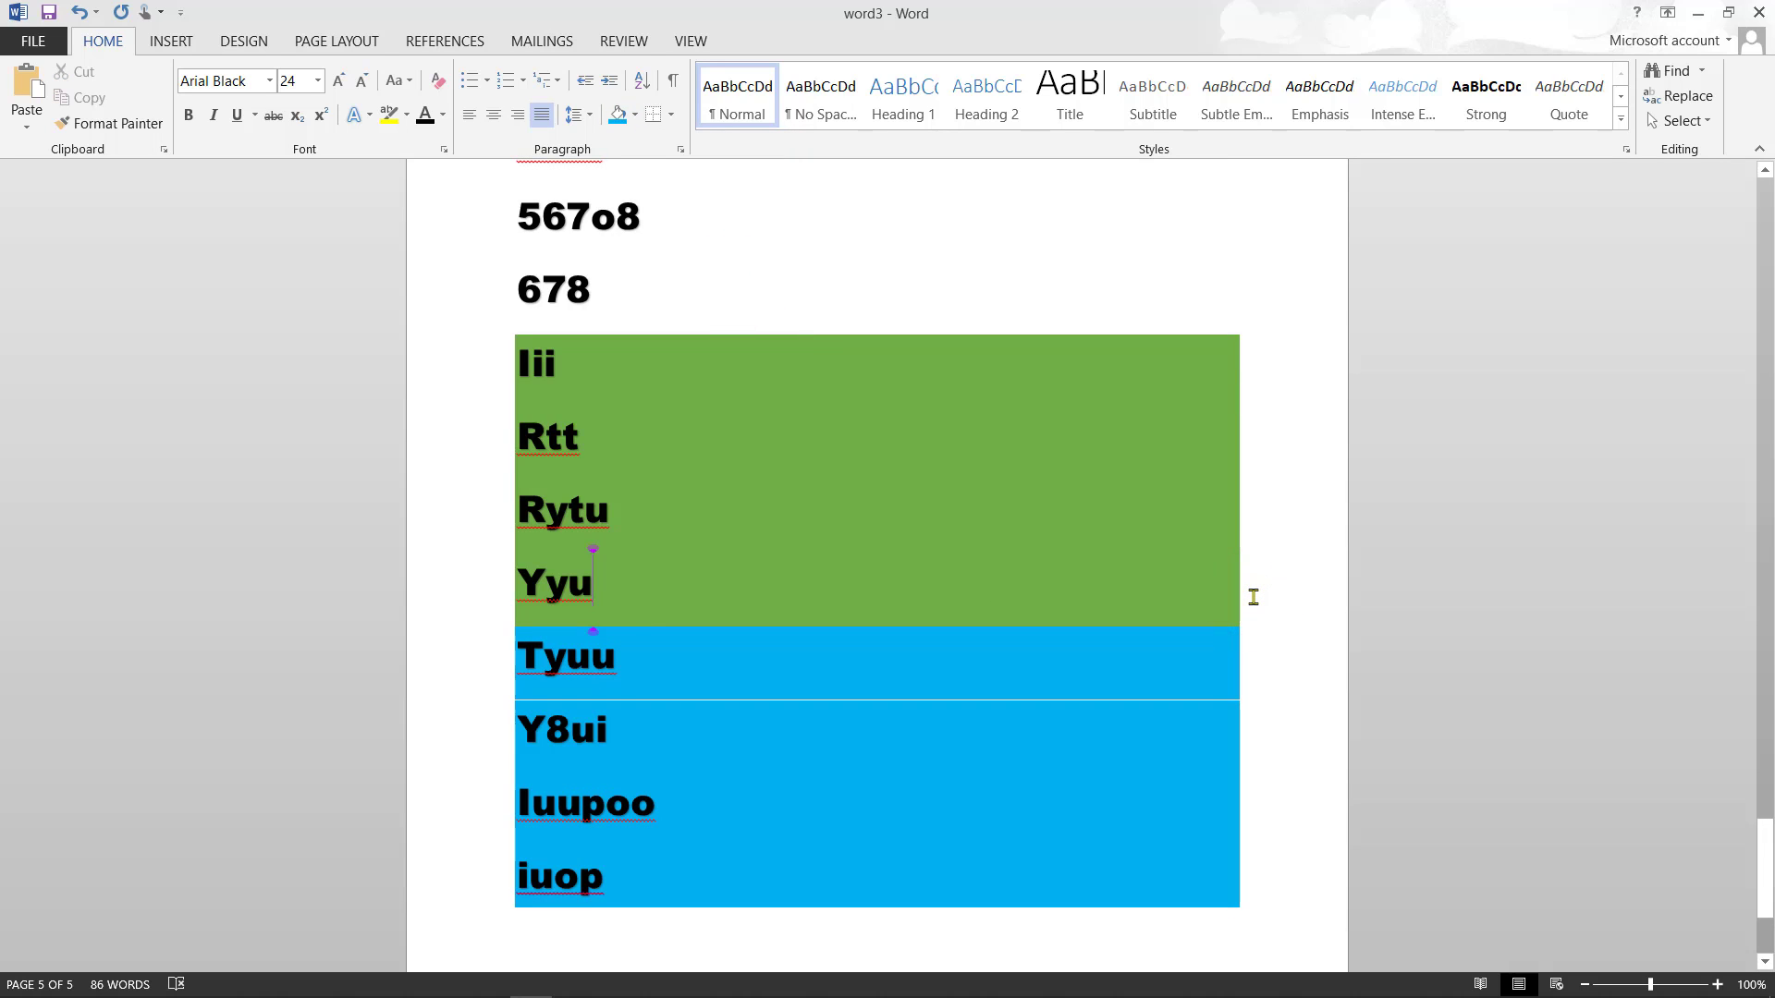
pyautogui.press('Return')
pyautogui.press('BackSpace')
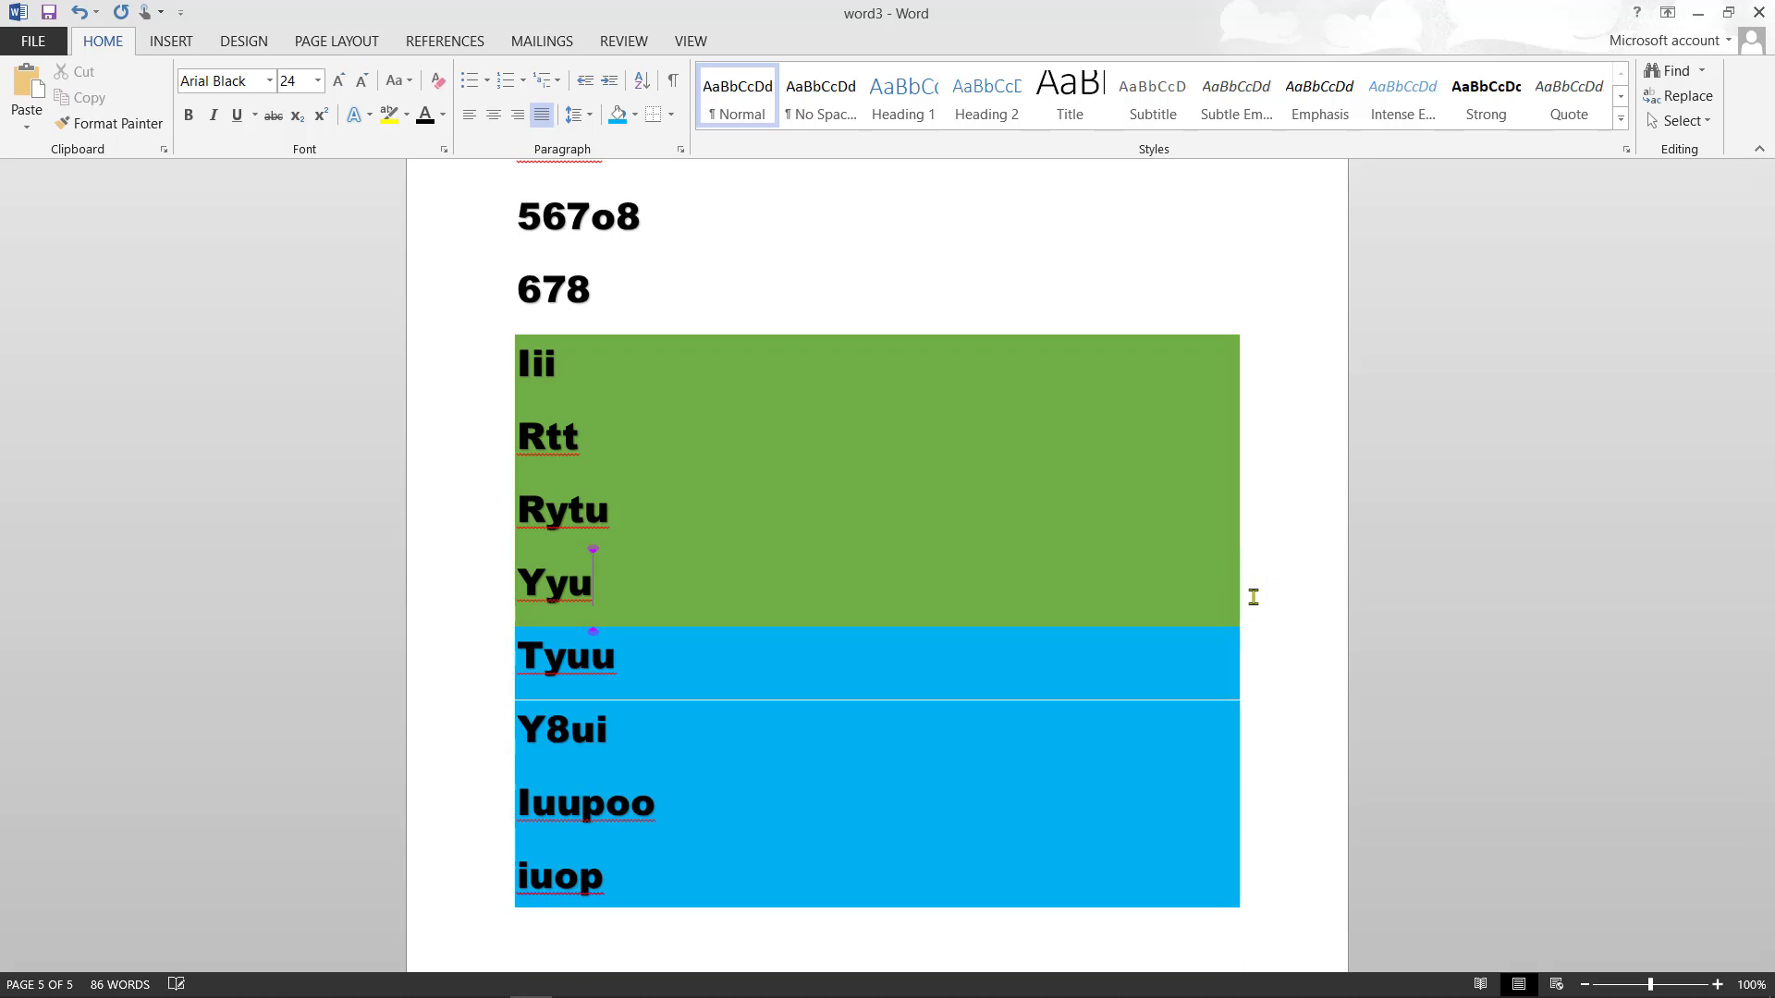
pyautogui.click(1253, 904)
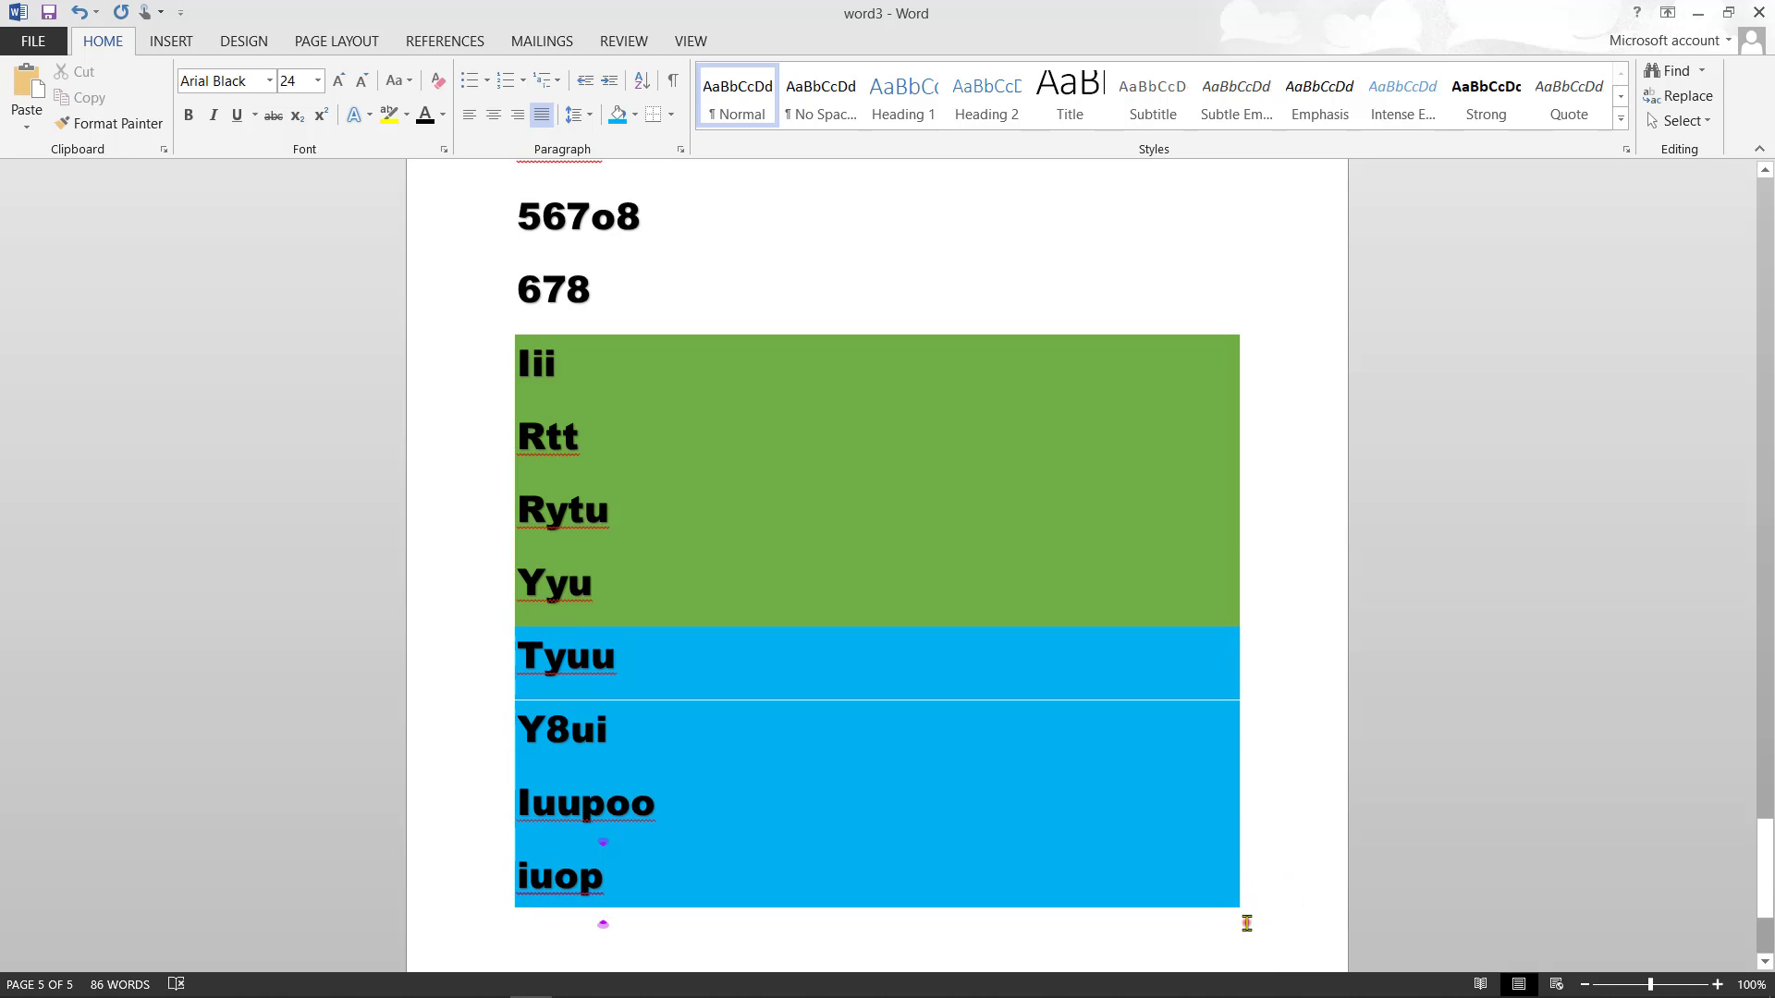
pyautogui.click(1243, 921)
# - Add the line ertuoipo[[ below the blue block, shading its text yellow and then back to white
pyautogui.press('Return')
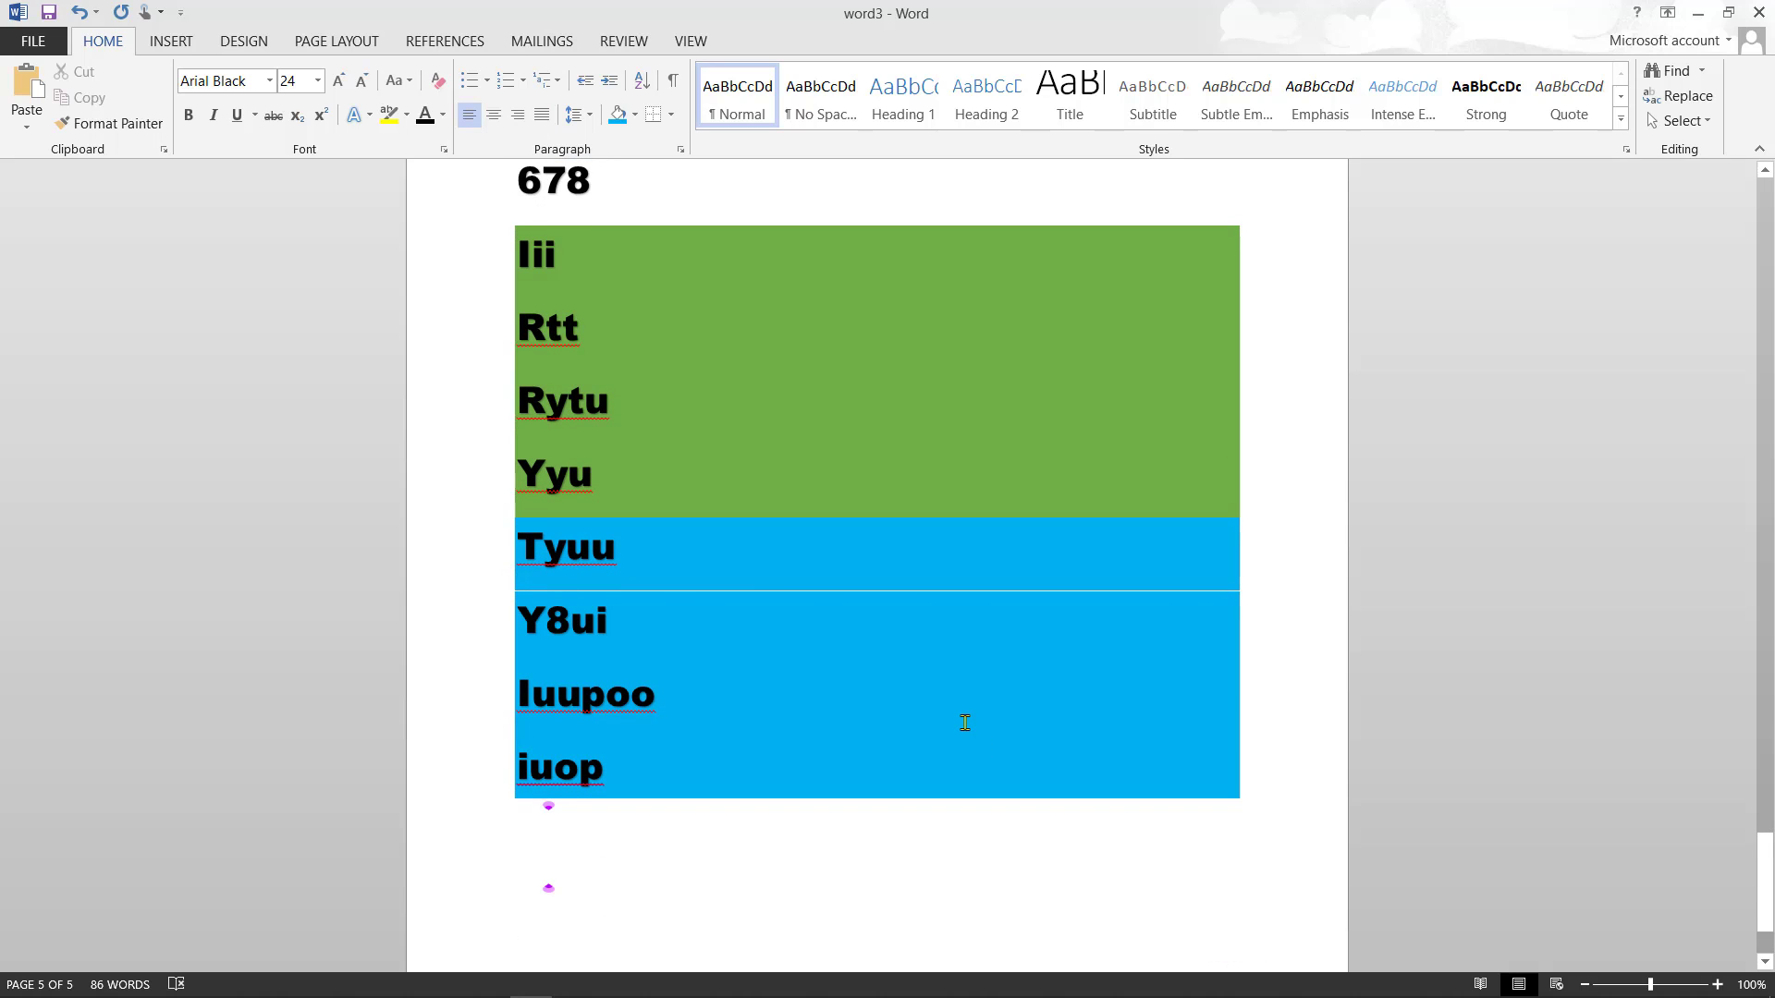
pyautogui.write('ertuoipo[[')
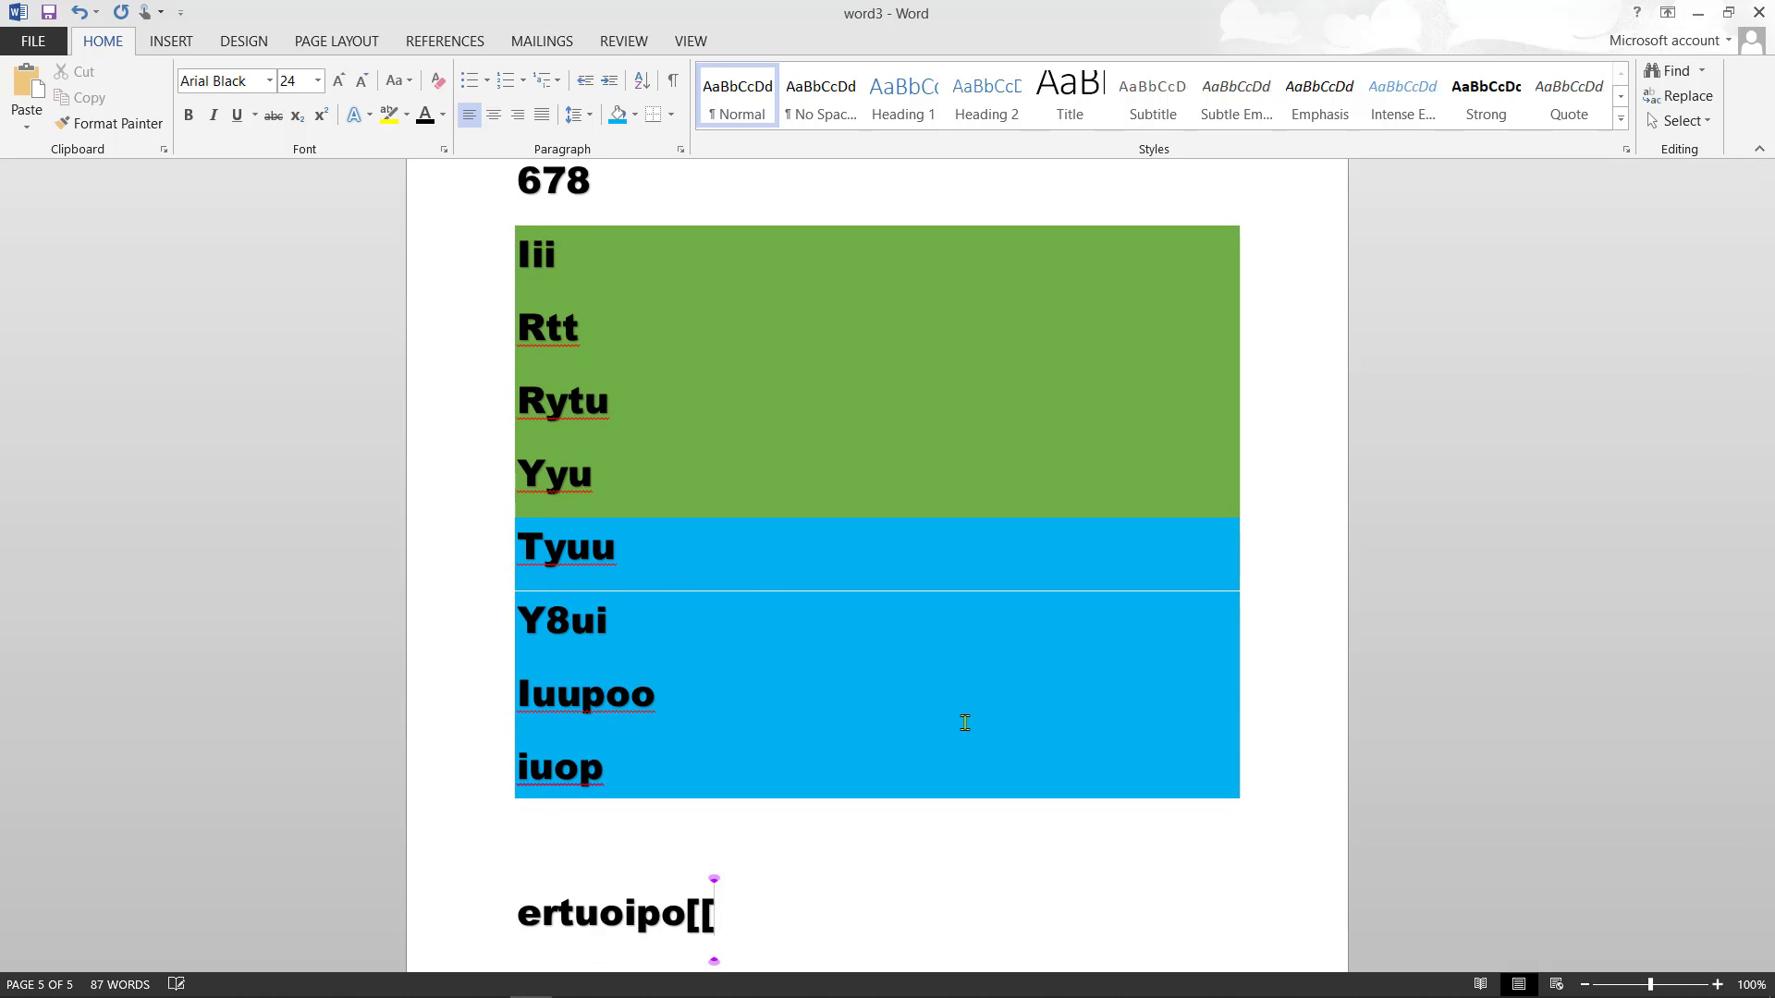
pyautogui.click(520, 913)
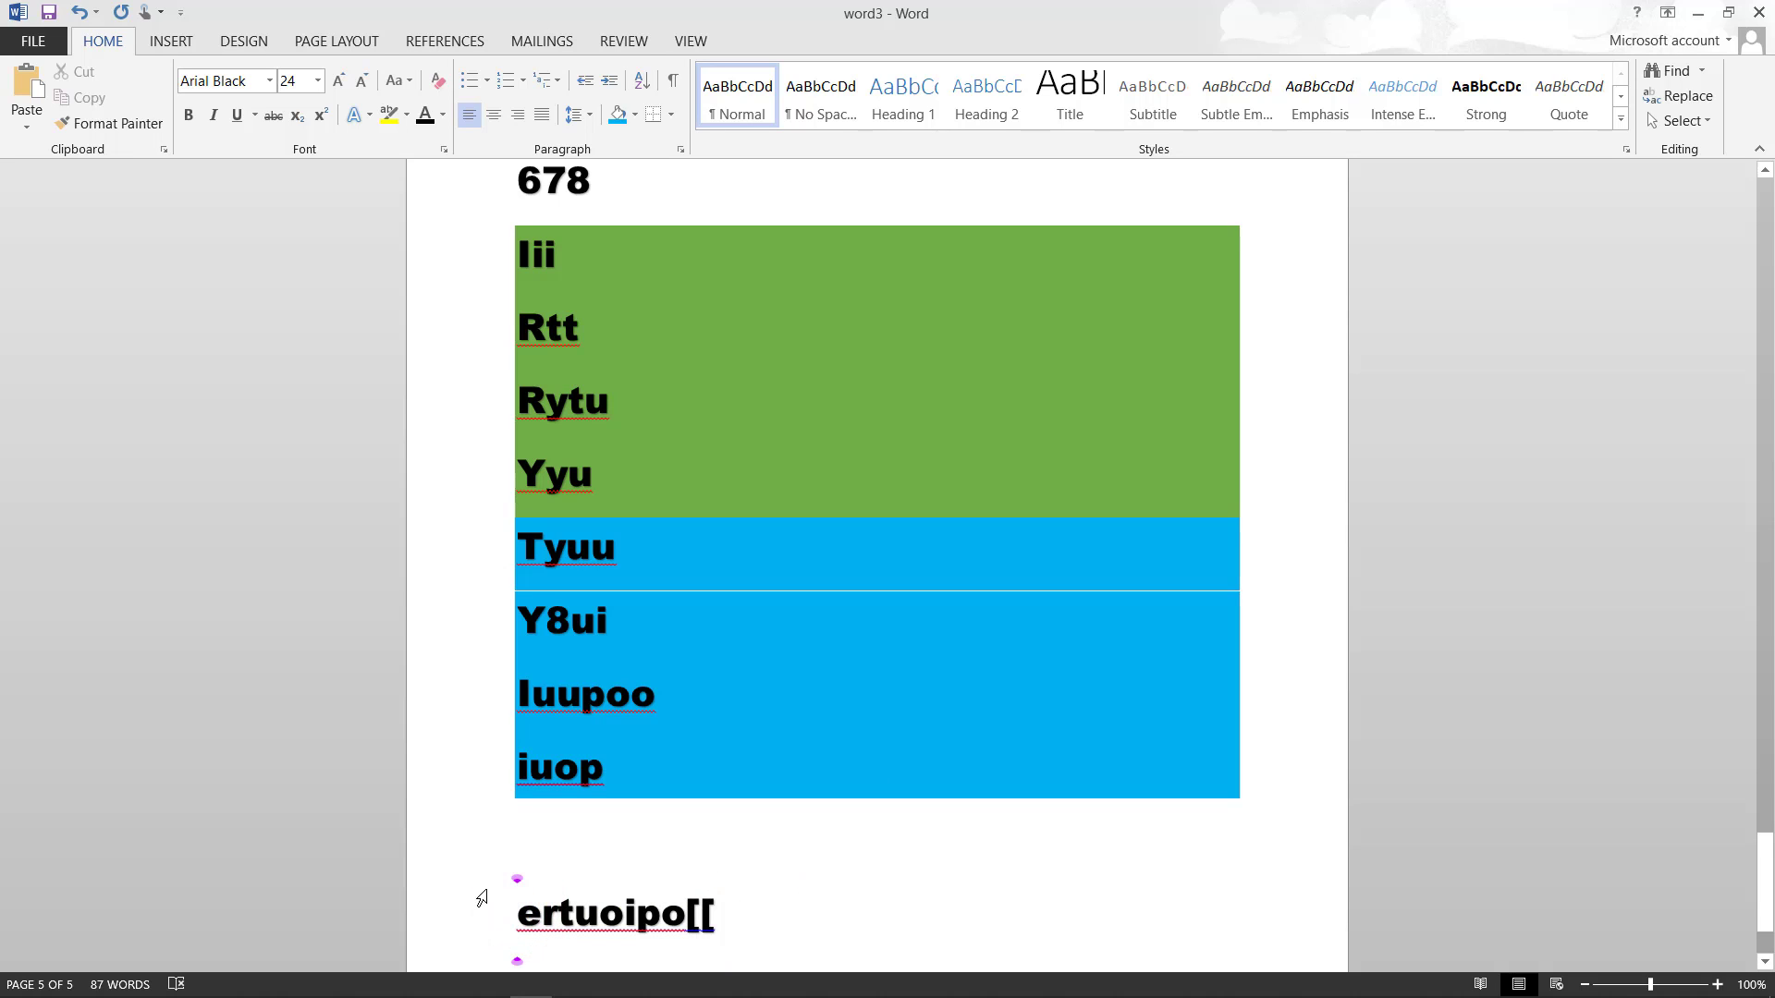
pyautogui.moveTo(519, 915); pyautogui.dragTo(715, 908)
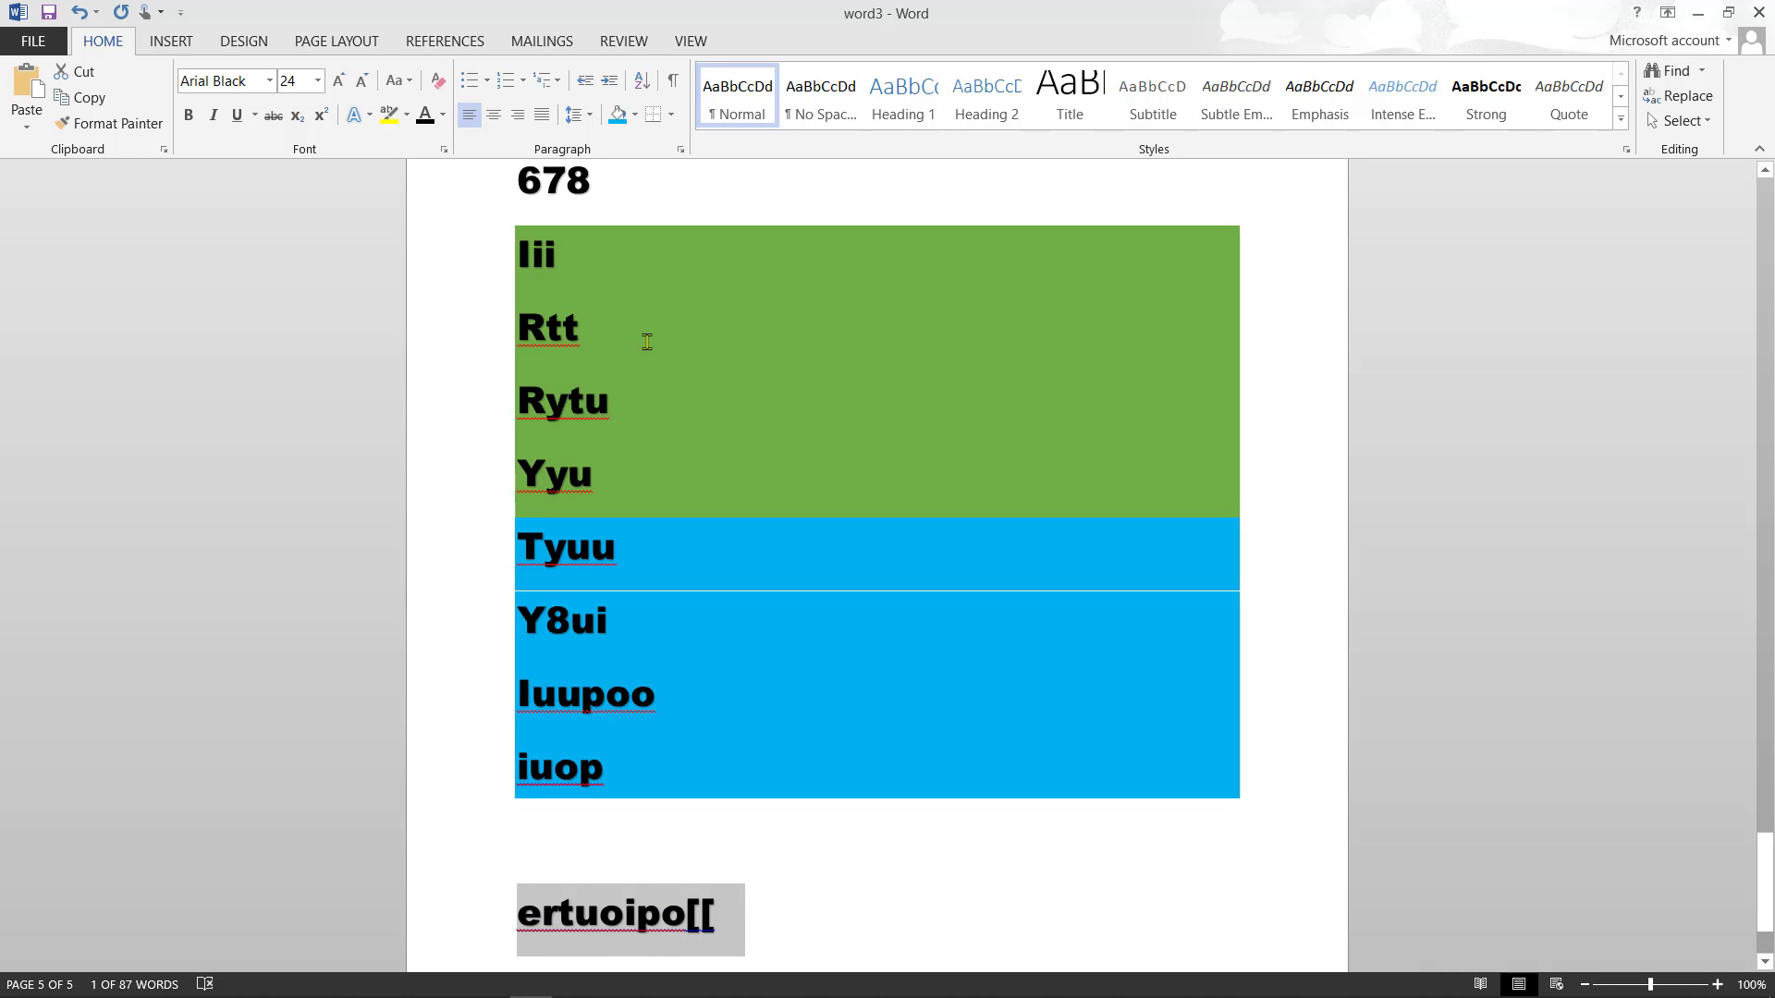
pyautogui.click(636, 113)
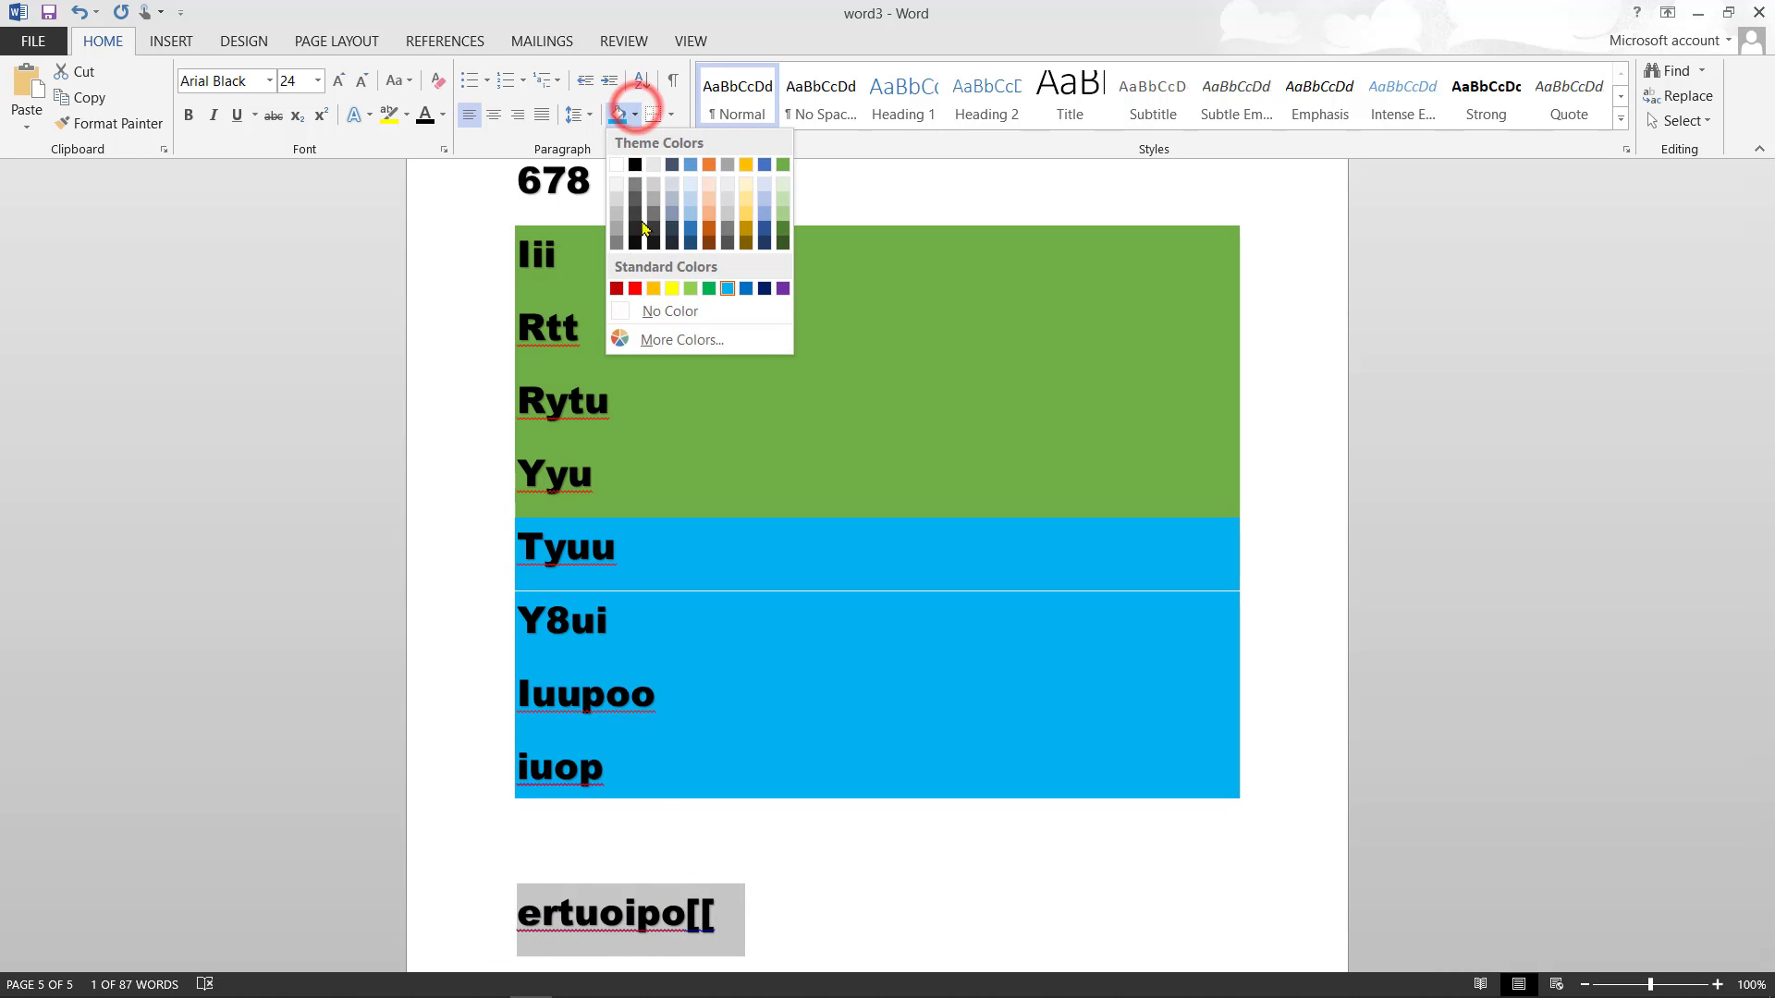
pyautogui.click(672, 288)
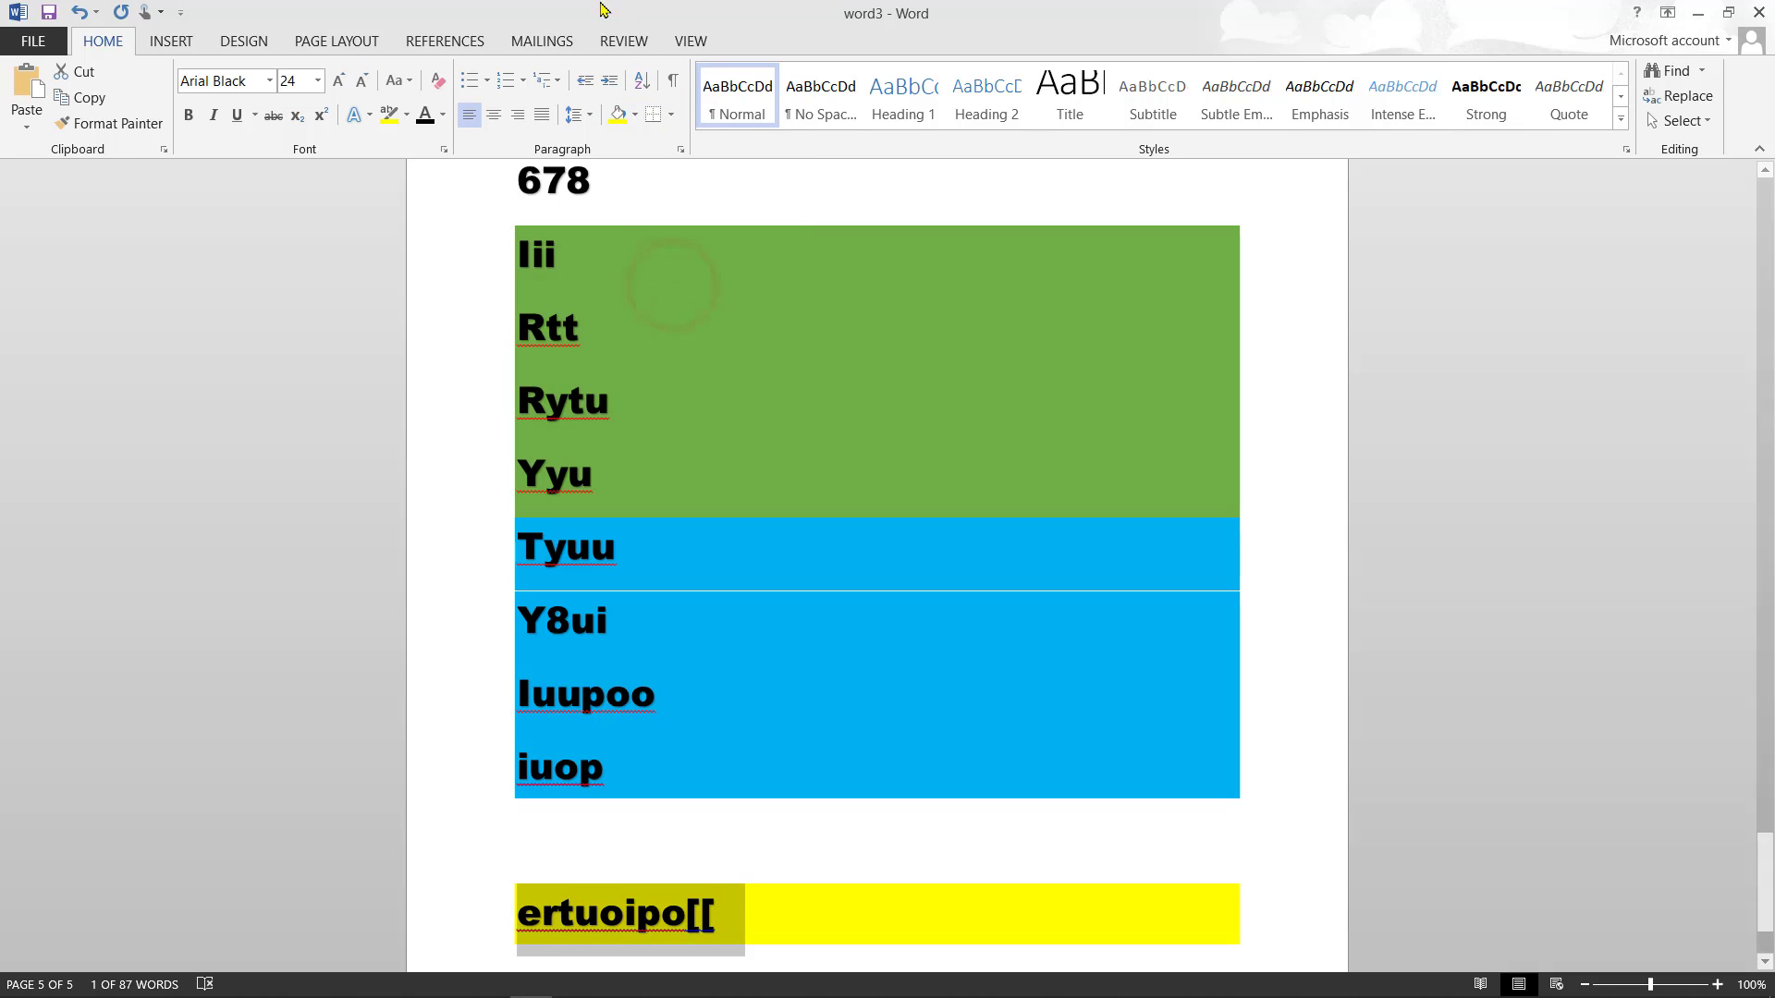
pyautogui.click(637, 113)
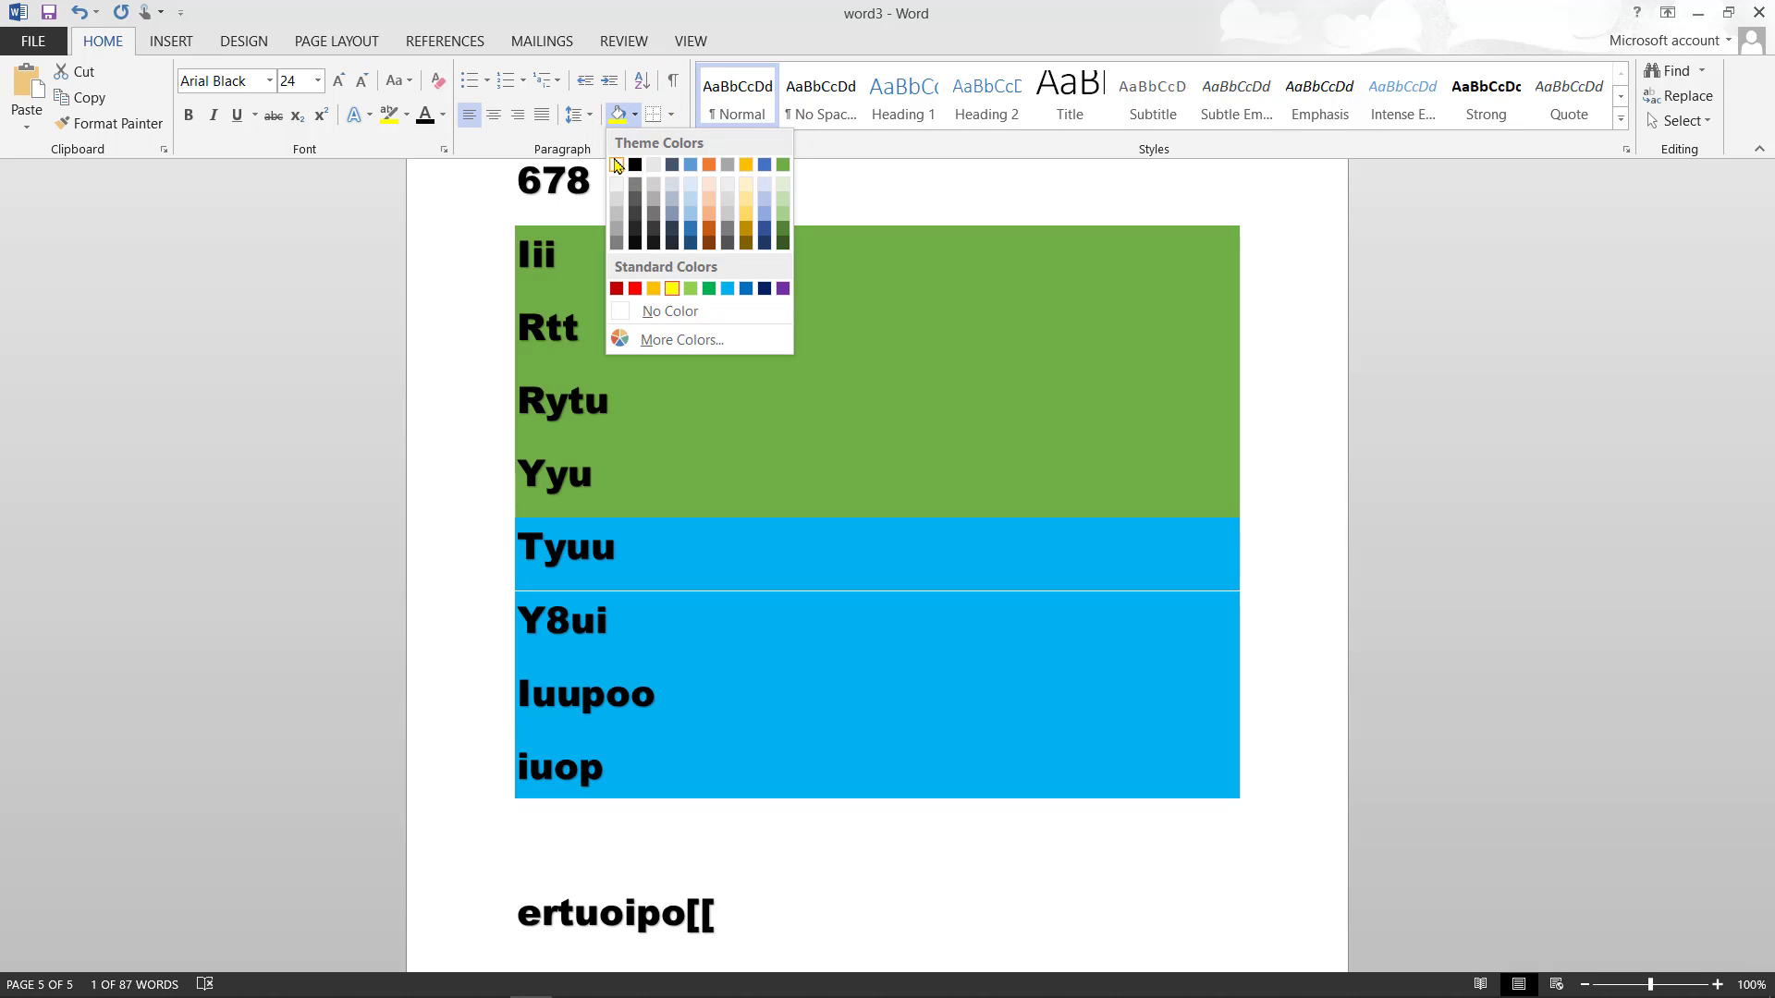
pyautogui.click(617, 164)
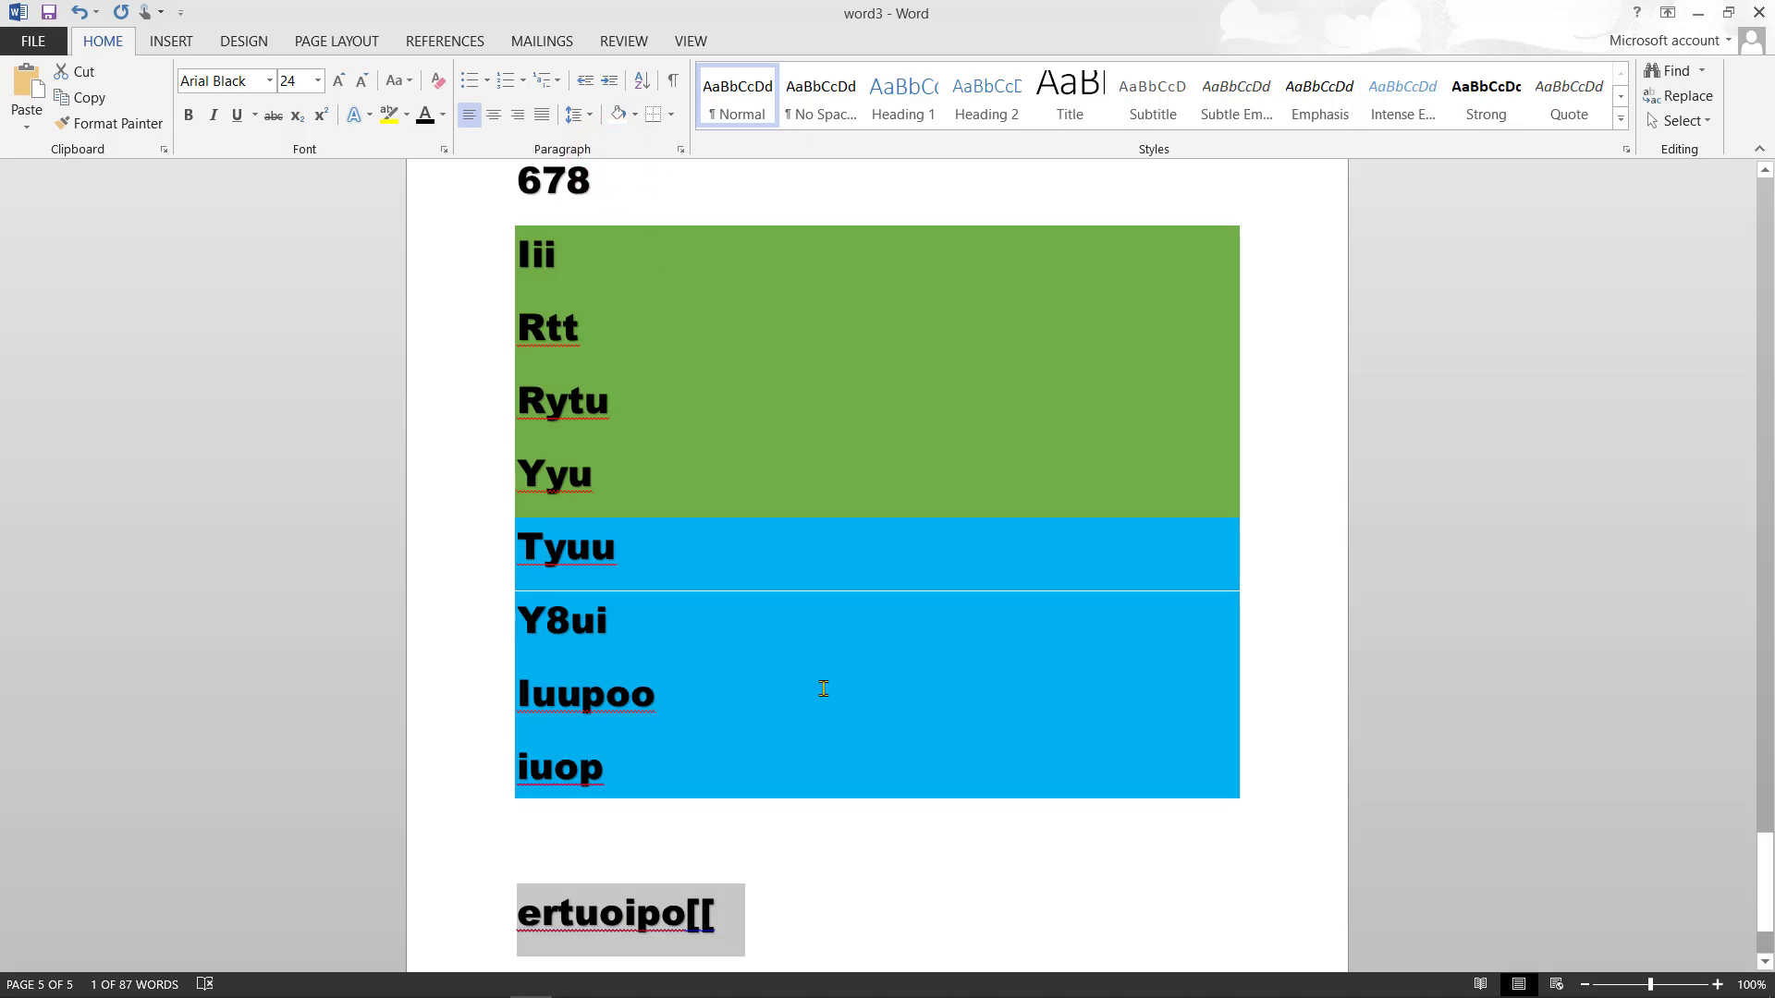
pyautogui.click(797, 906)
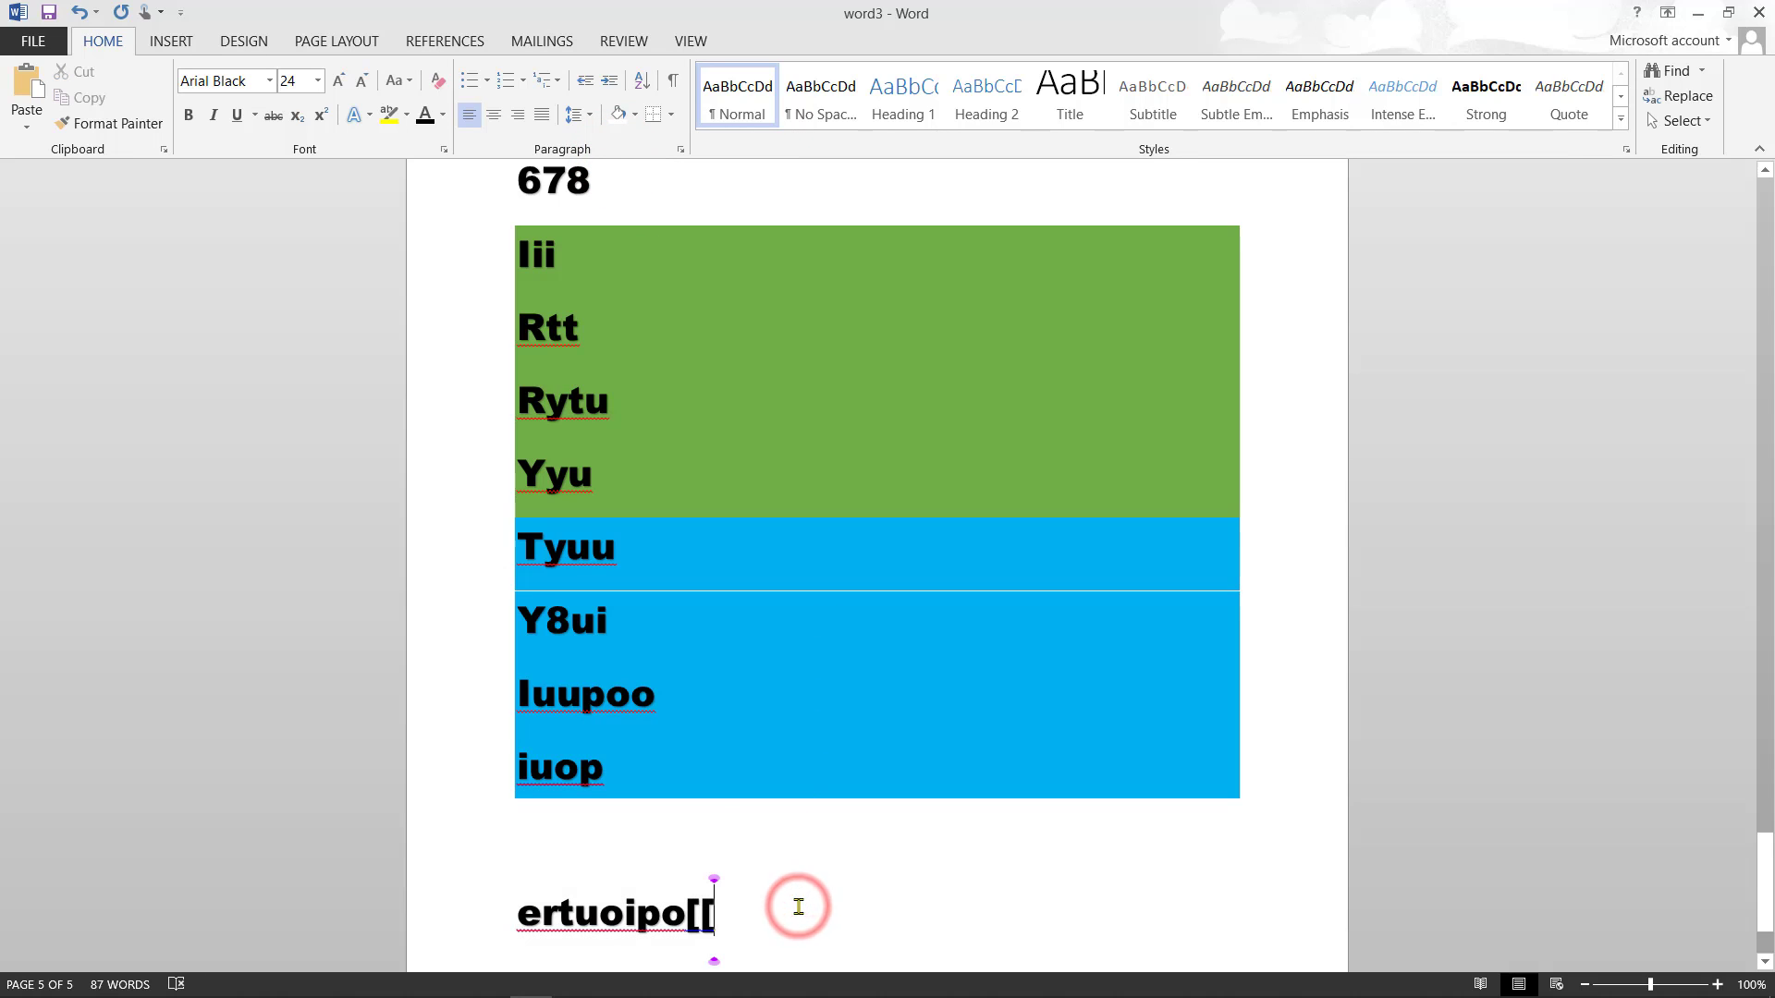
# - Shade the whole ertuoipo[[ paragraph yellow across the full text width
pyautogui.tripleClick(522, 915)
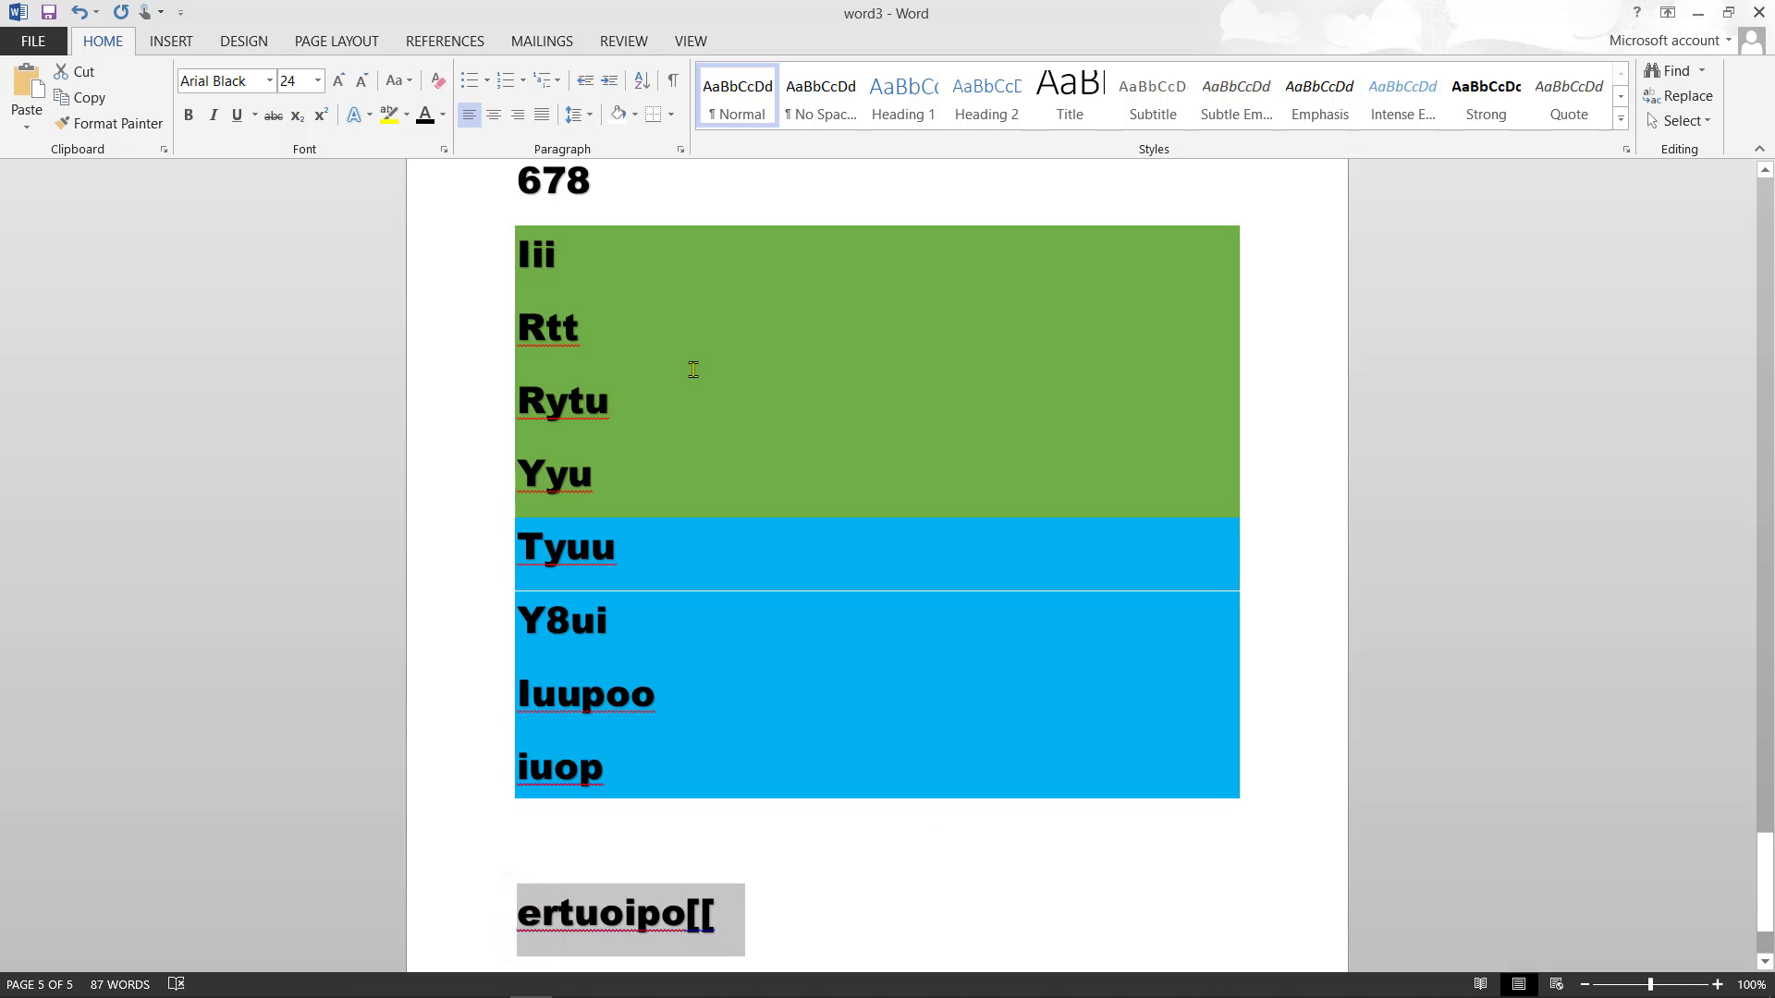
pyautogui.click(634, 114)
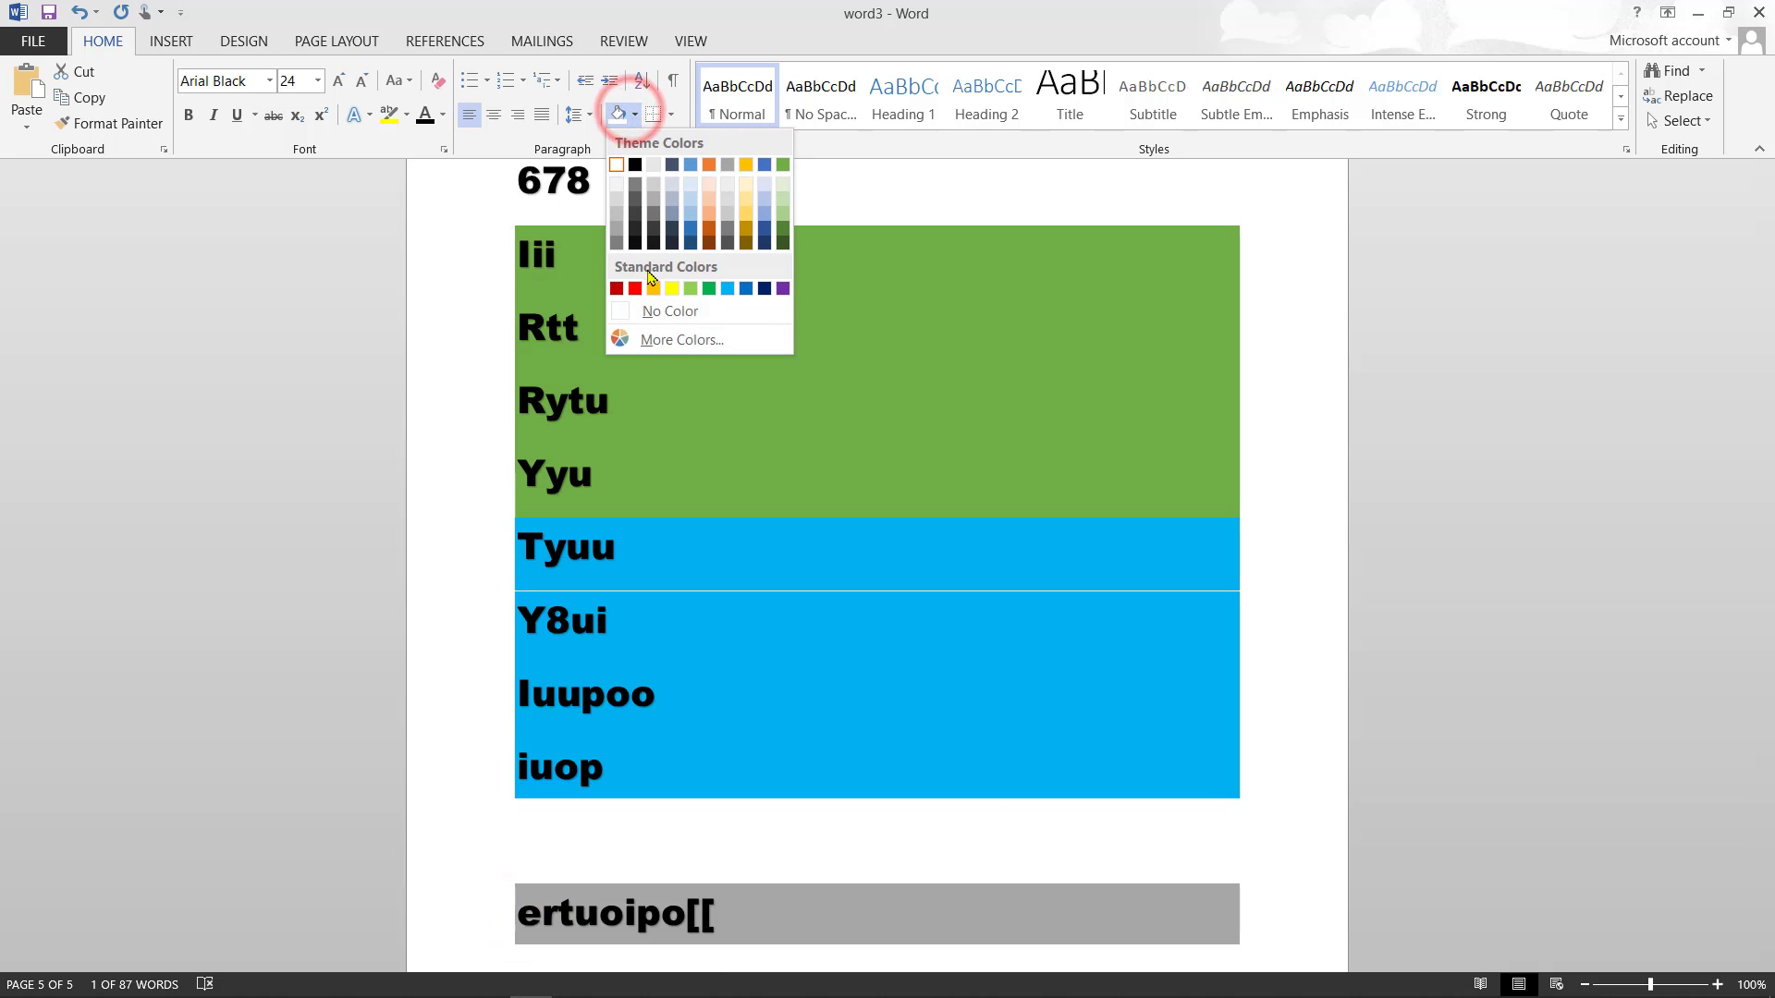
pyautogui.click(672, 289)
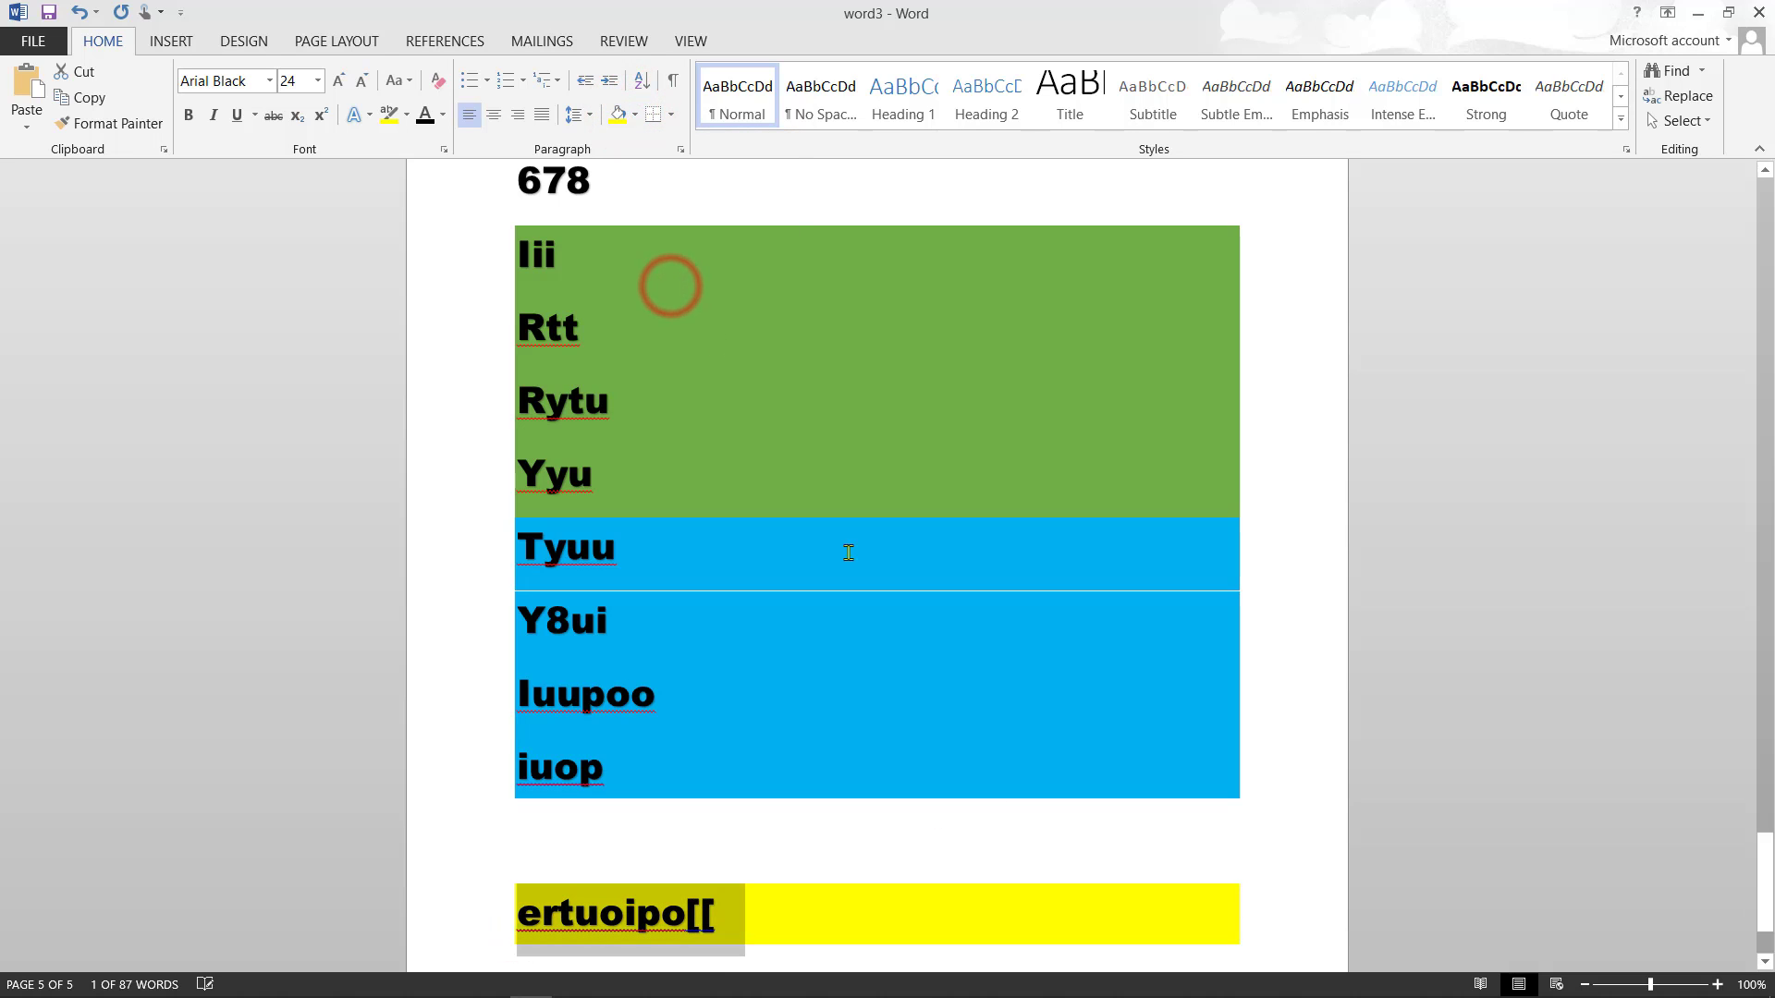
pyautogui.click(1261, 899)
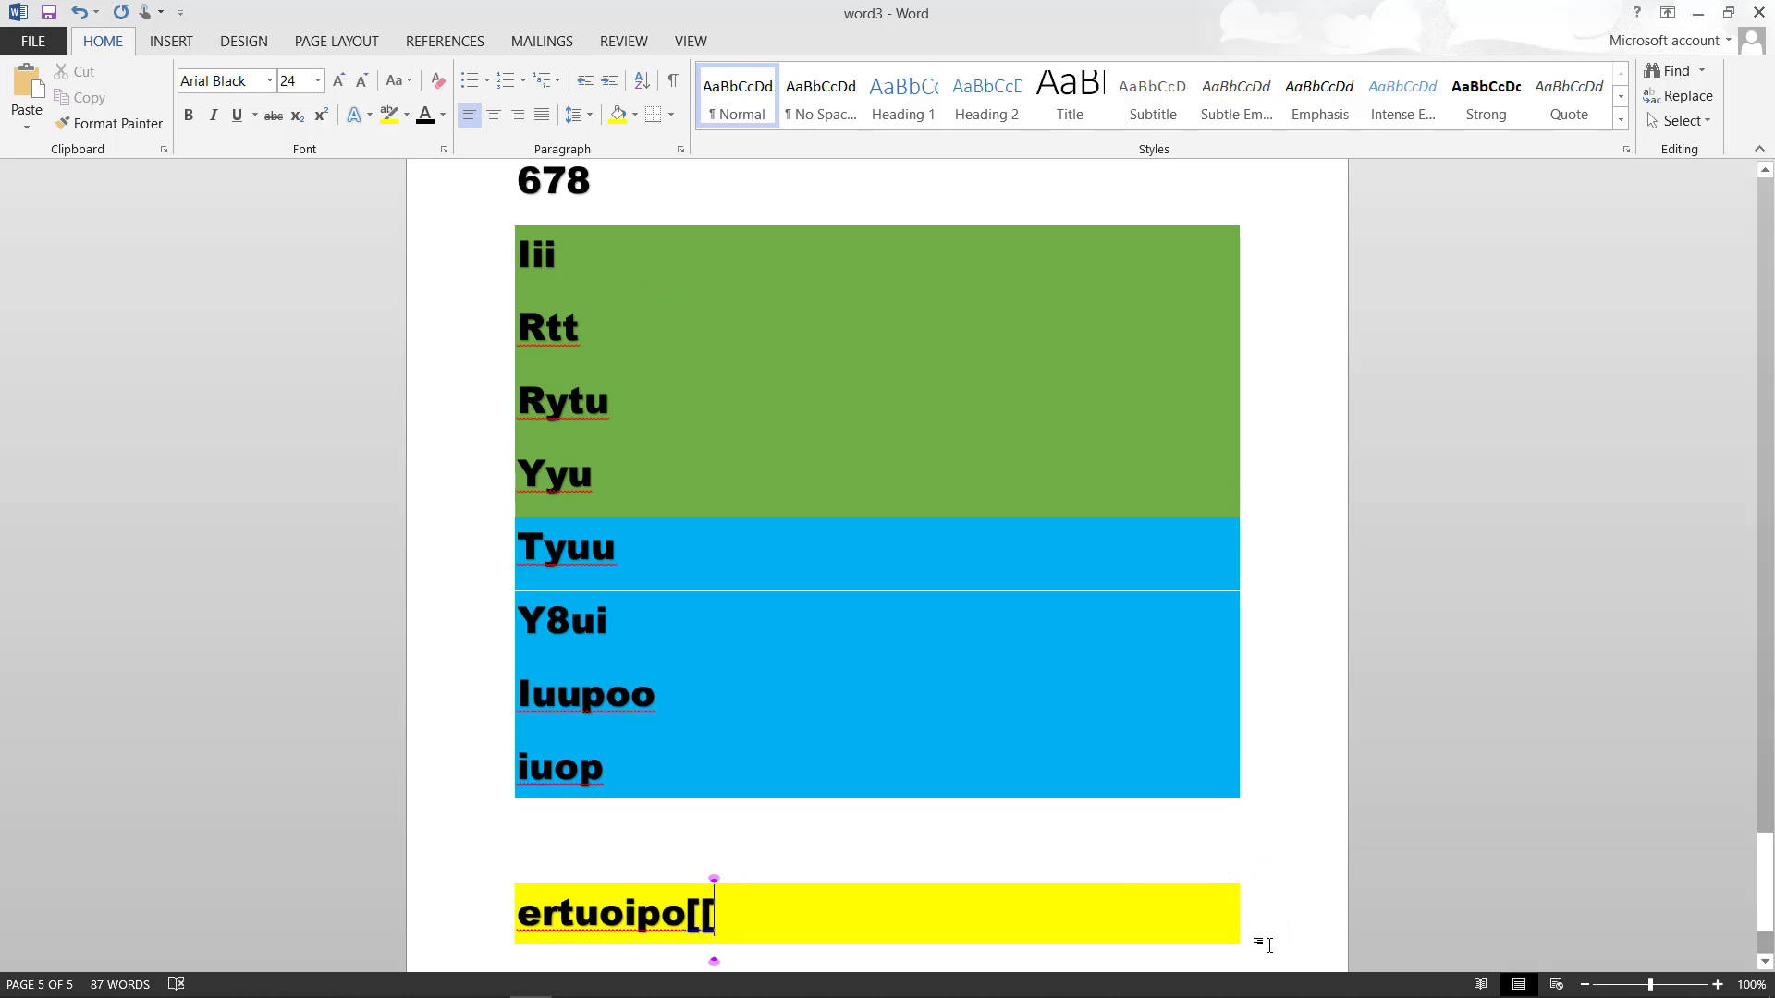
pyautogui.scroll(-3, 1262, 941)
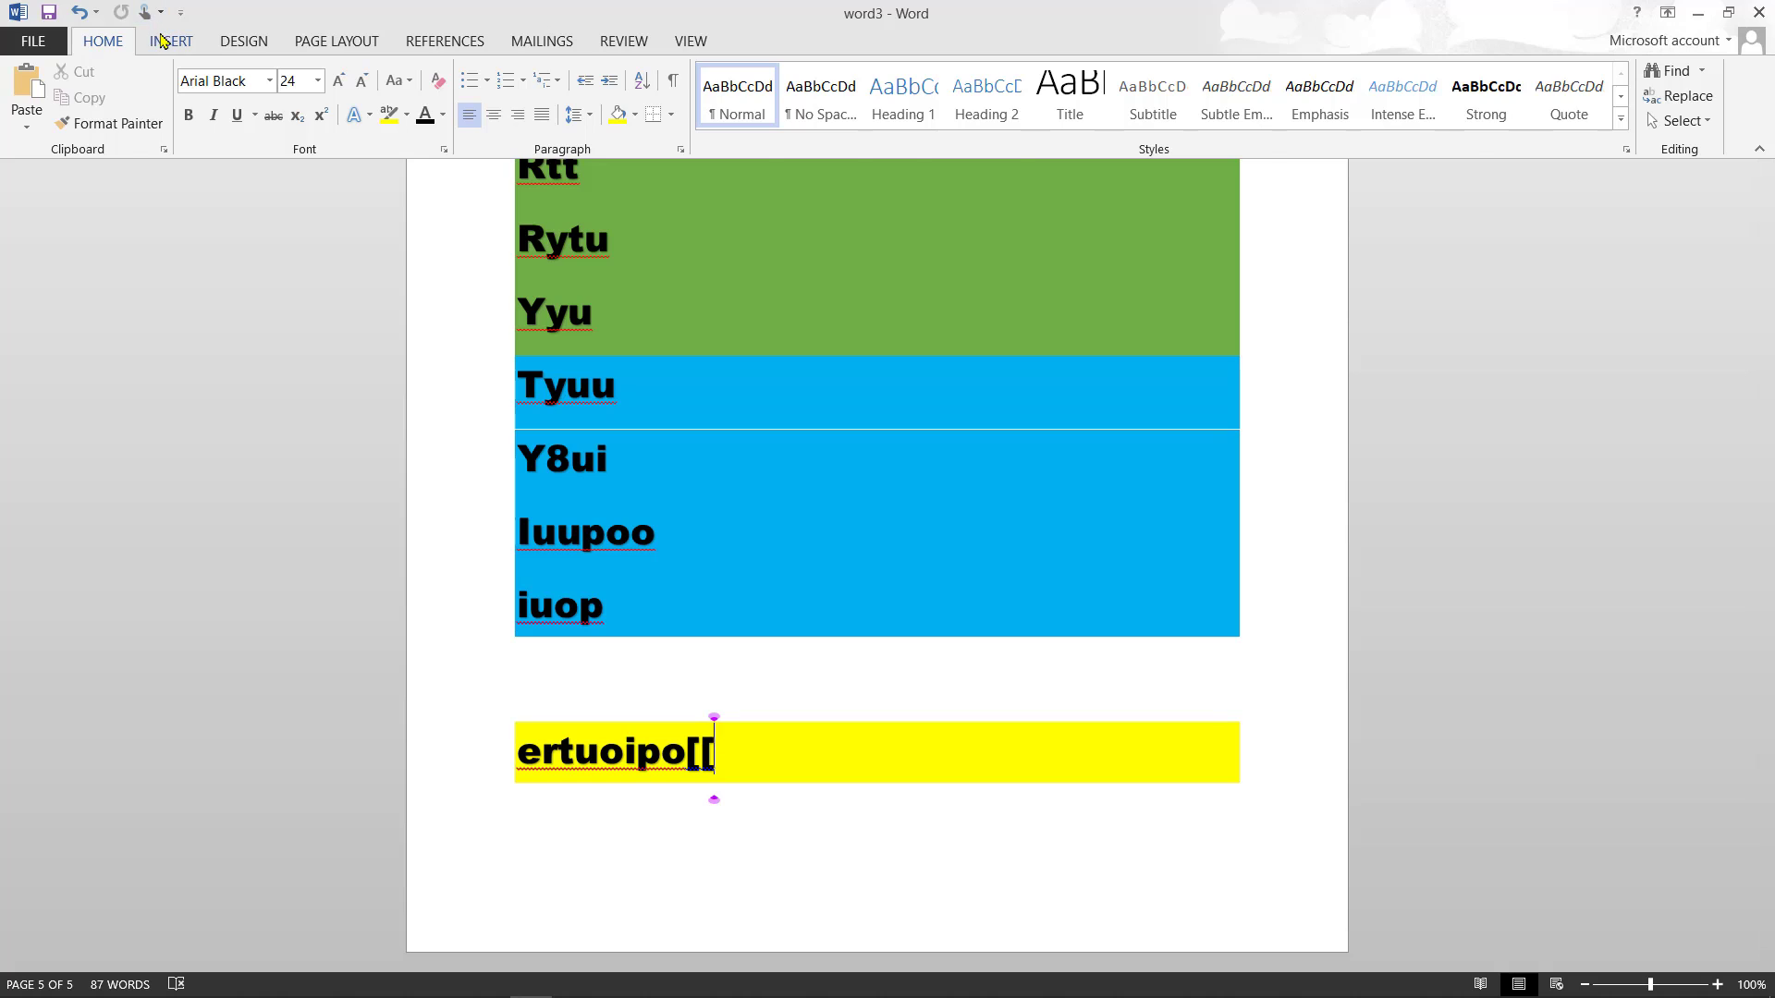
# - Insert a blank page after the yellow line and place the caret on it
pyautogui.click(160, 40)
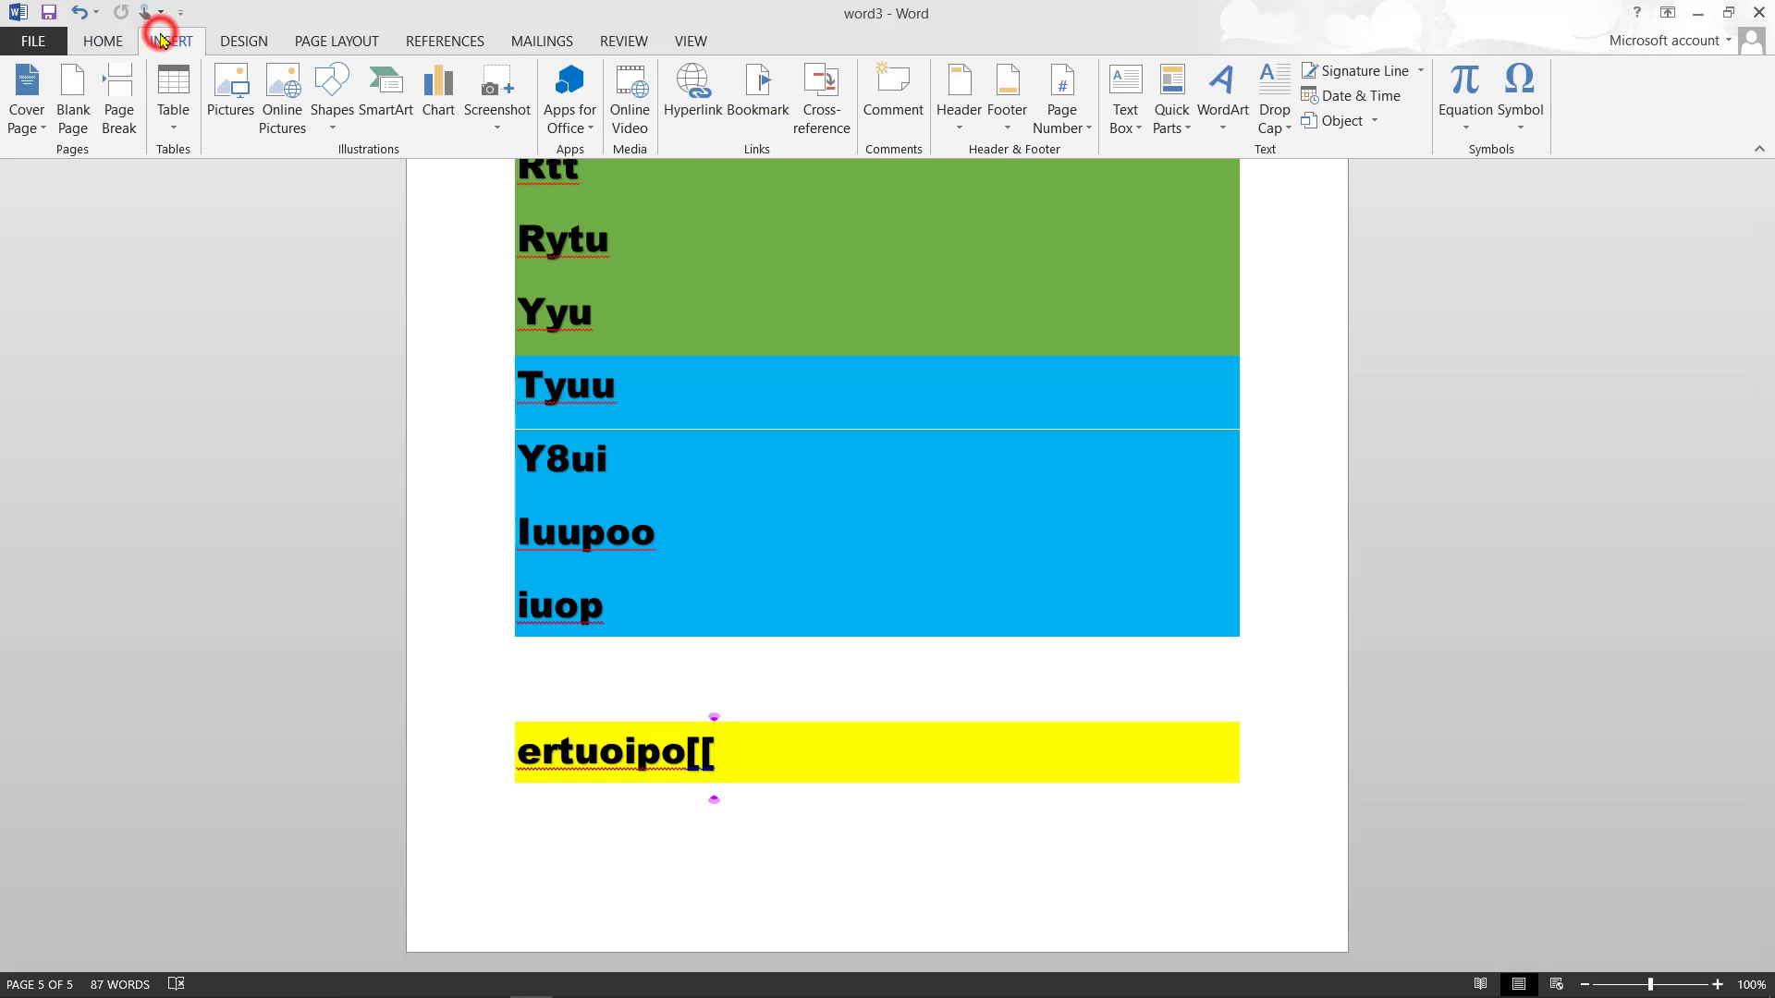
pyautogui.click(71, 130)
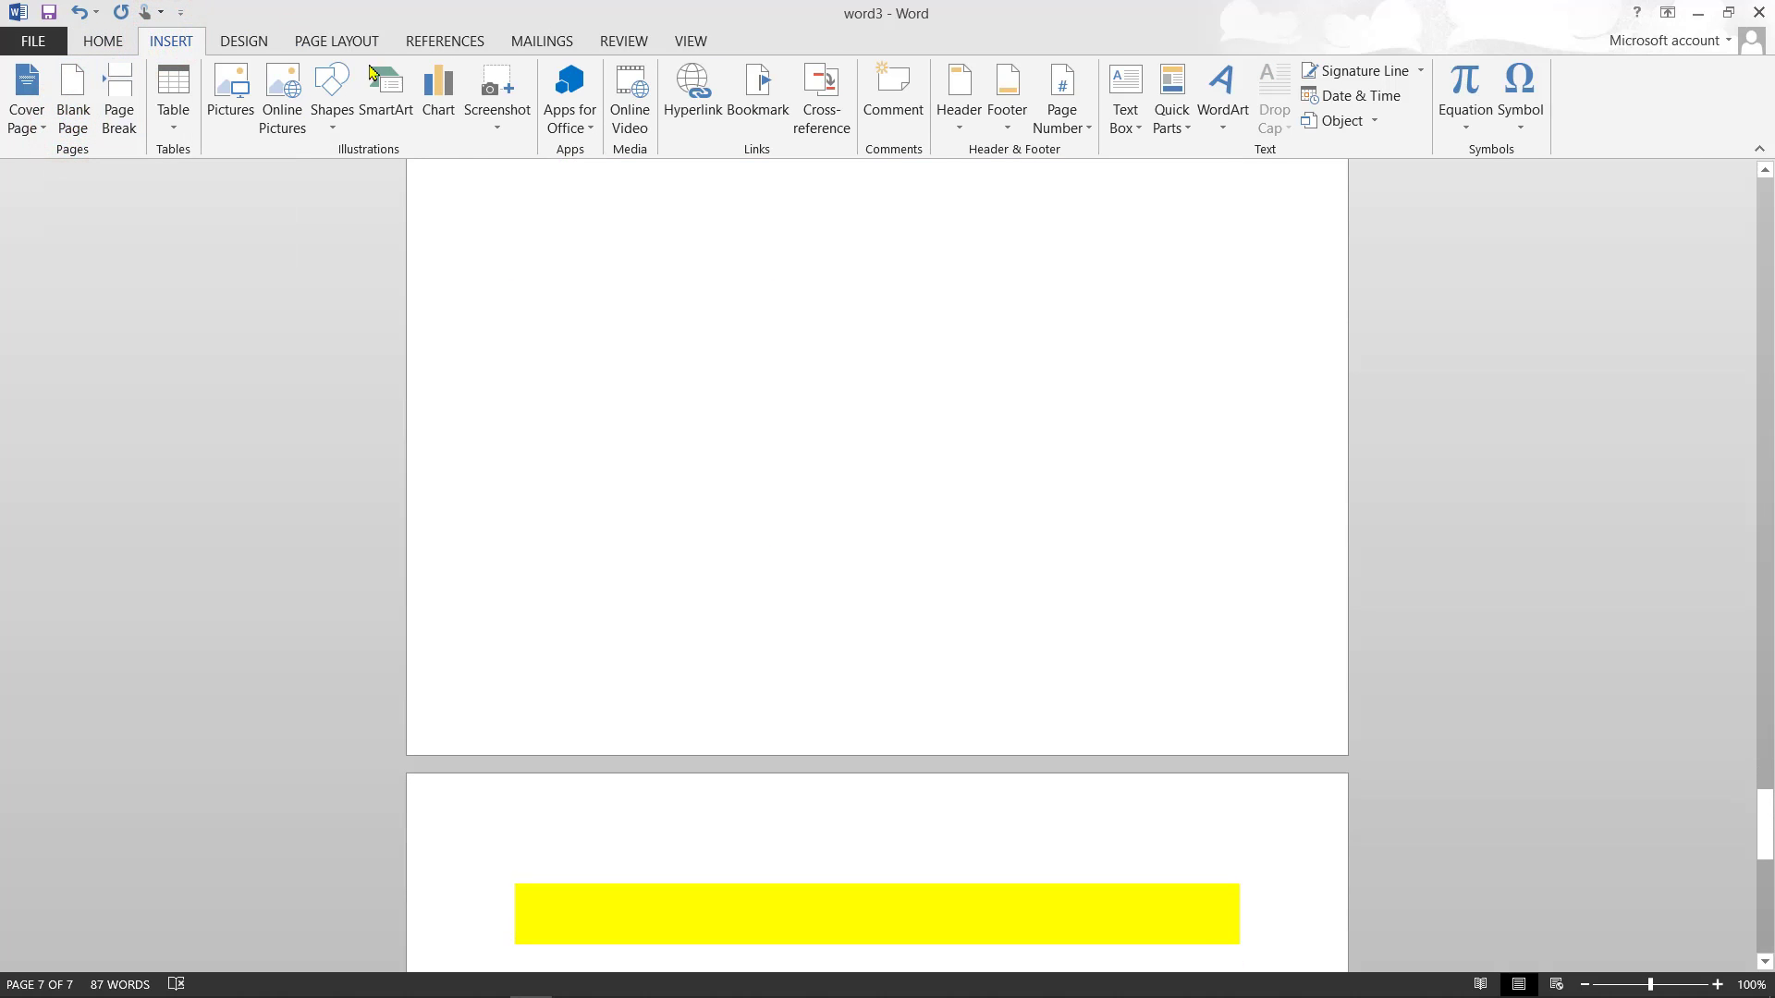
pyautogui.click(113, 42)
pyautogui.scroll(-7, 116, 44)
pyautogui.scroll(2, 117, 45)
pyautogui.scroll(15, 116, 45)
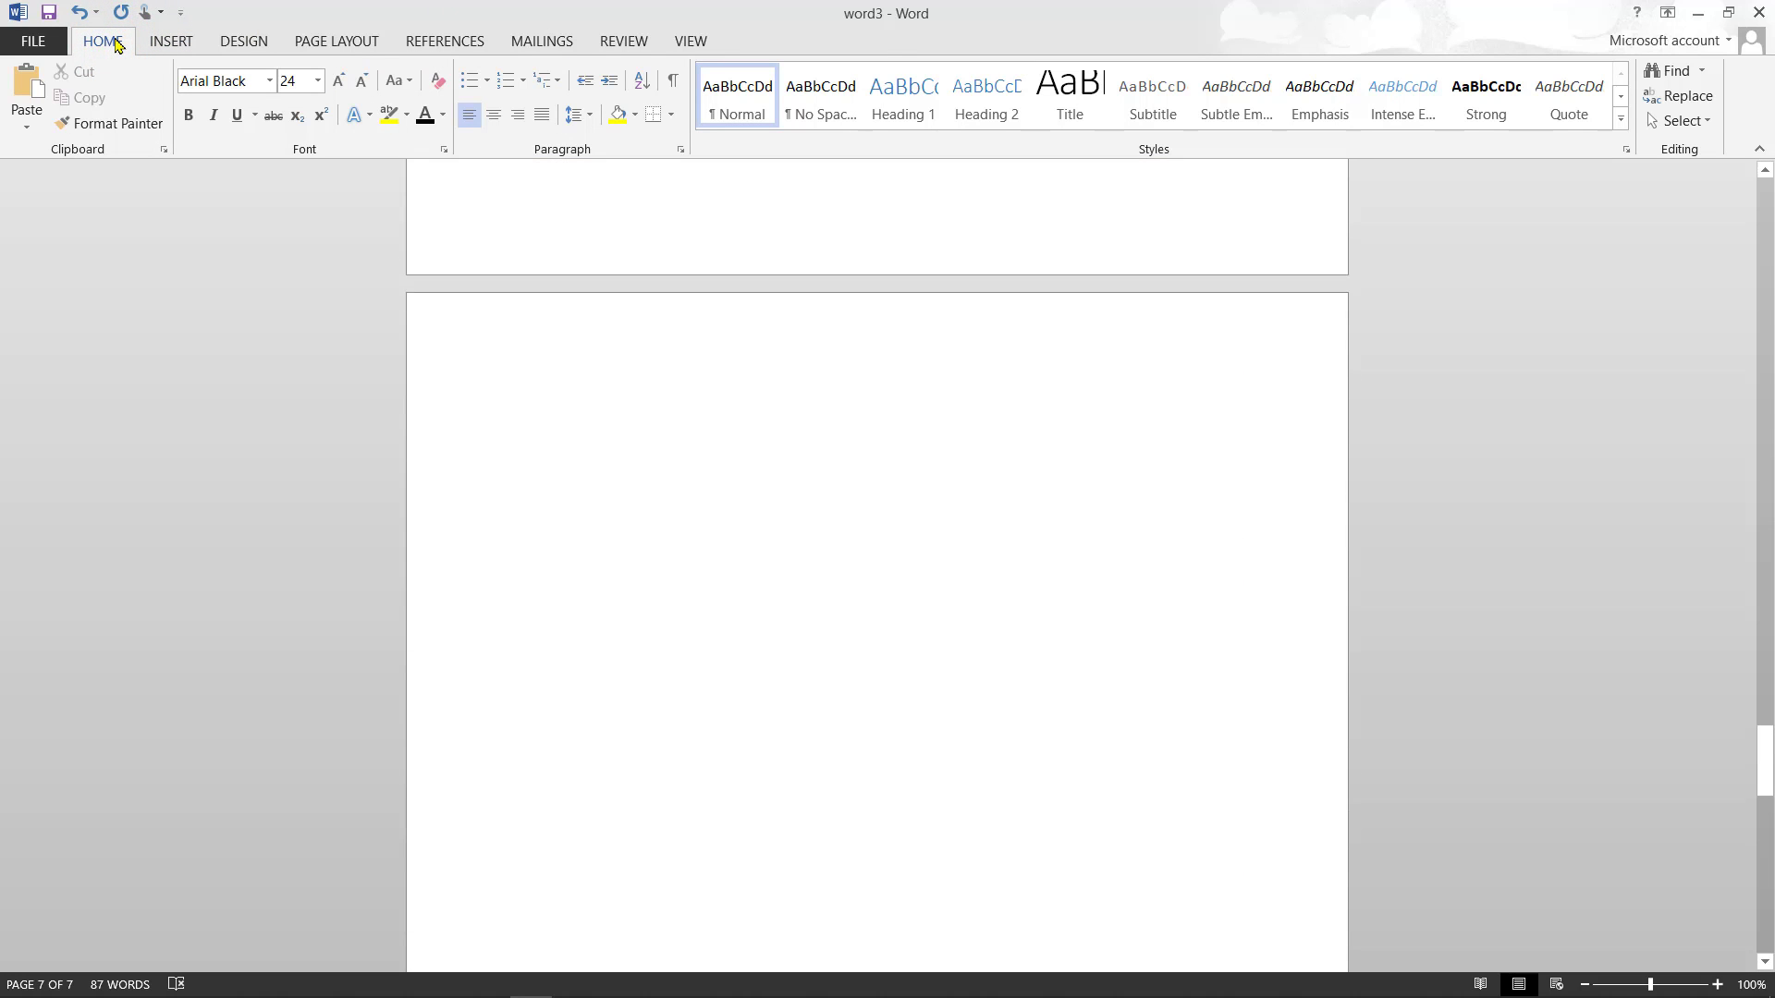
pyautogui.scroll(-8, 117, 44)
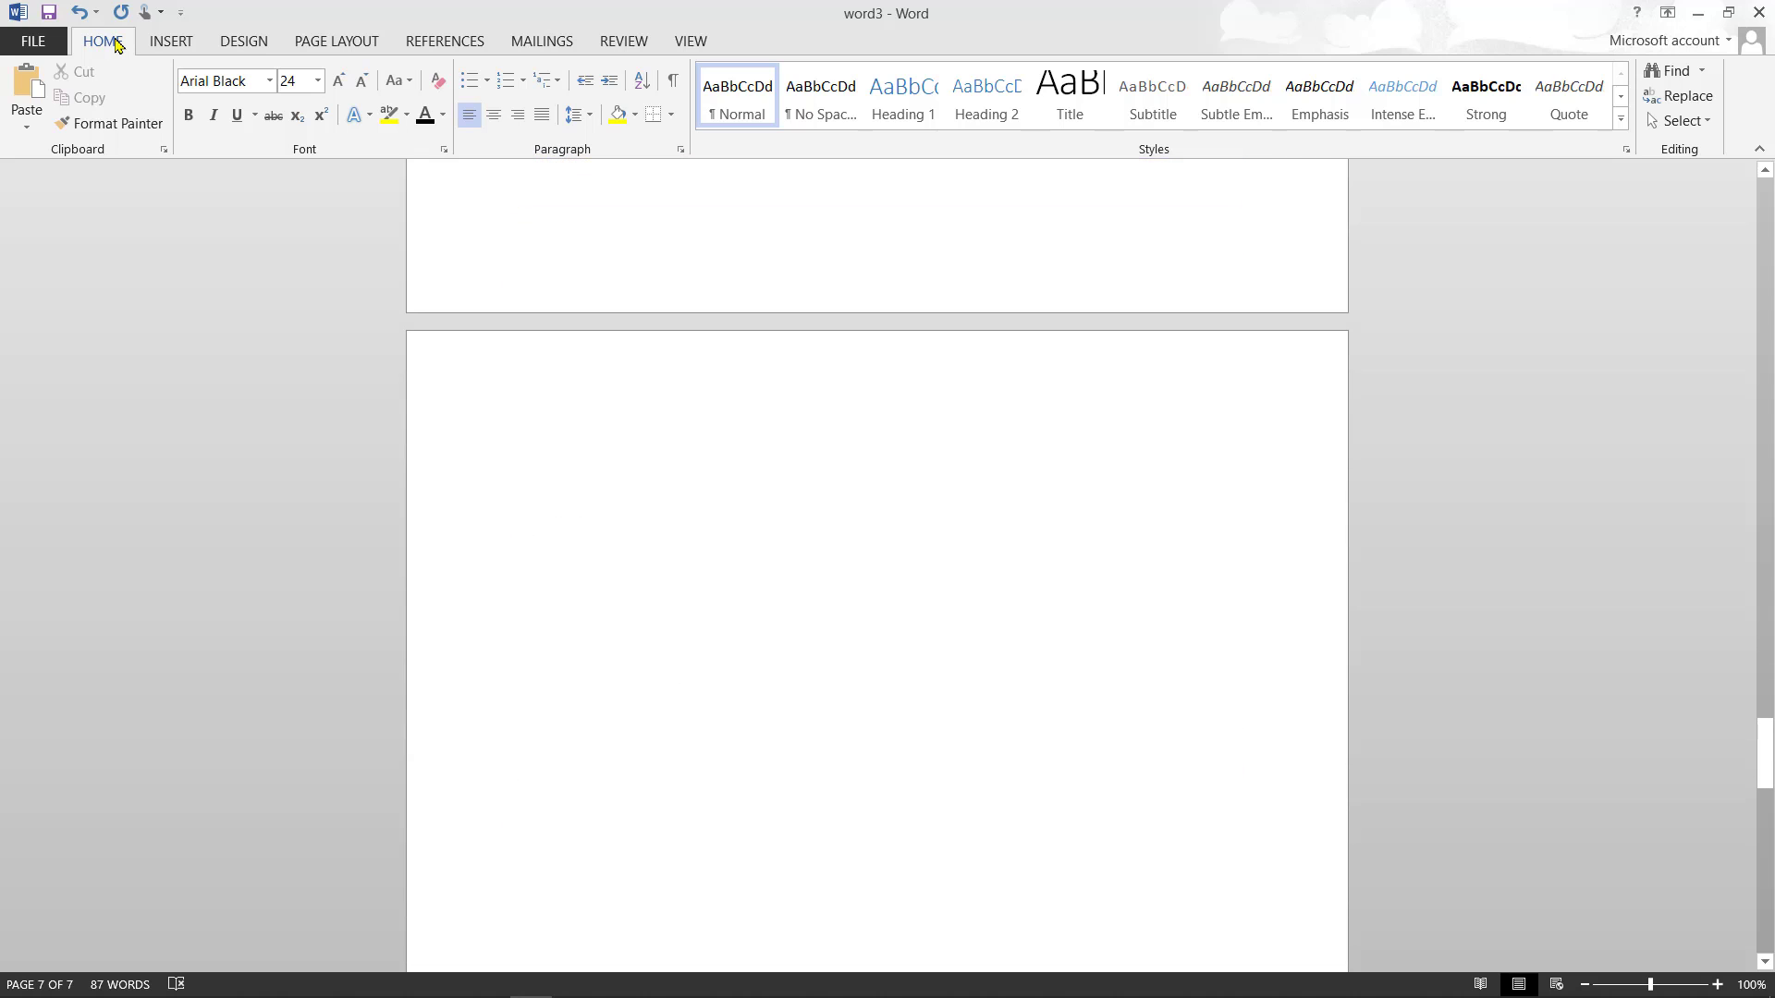
pyautogui.click(552, 460)
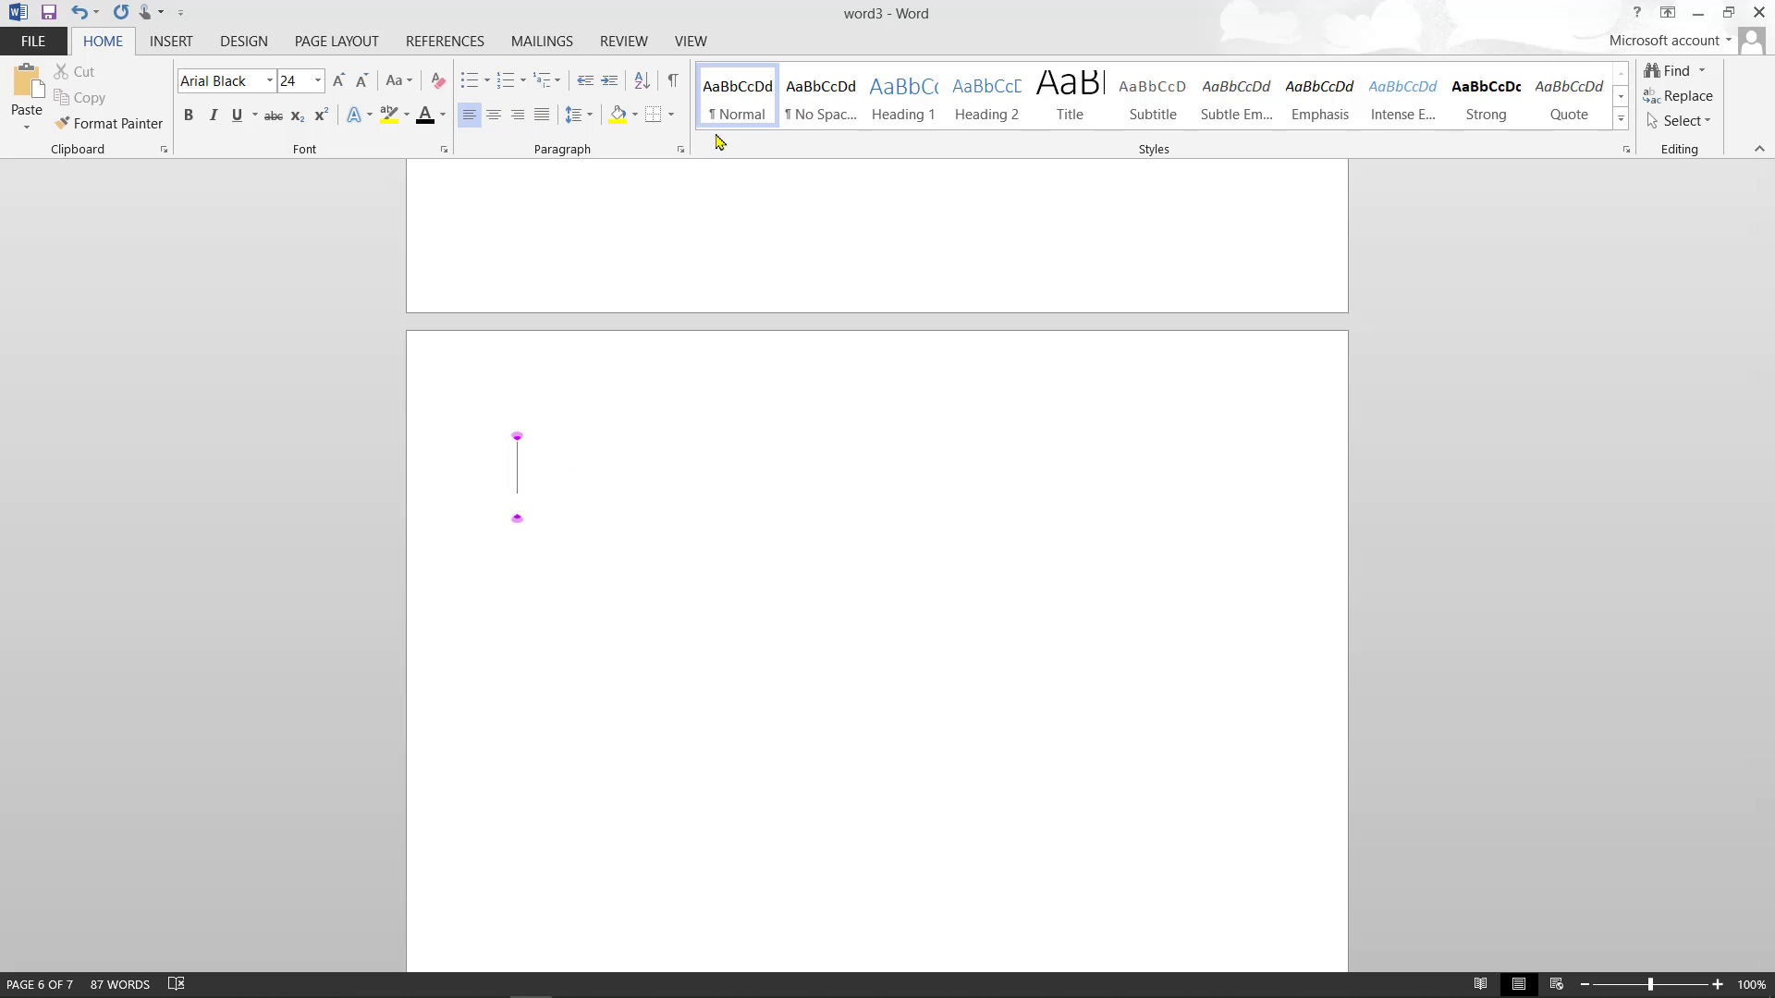
# - On the blank page, type I on a line with white shading
pyautogui.click(668, 115)
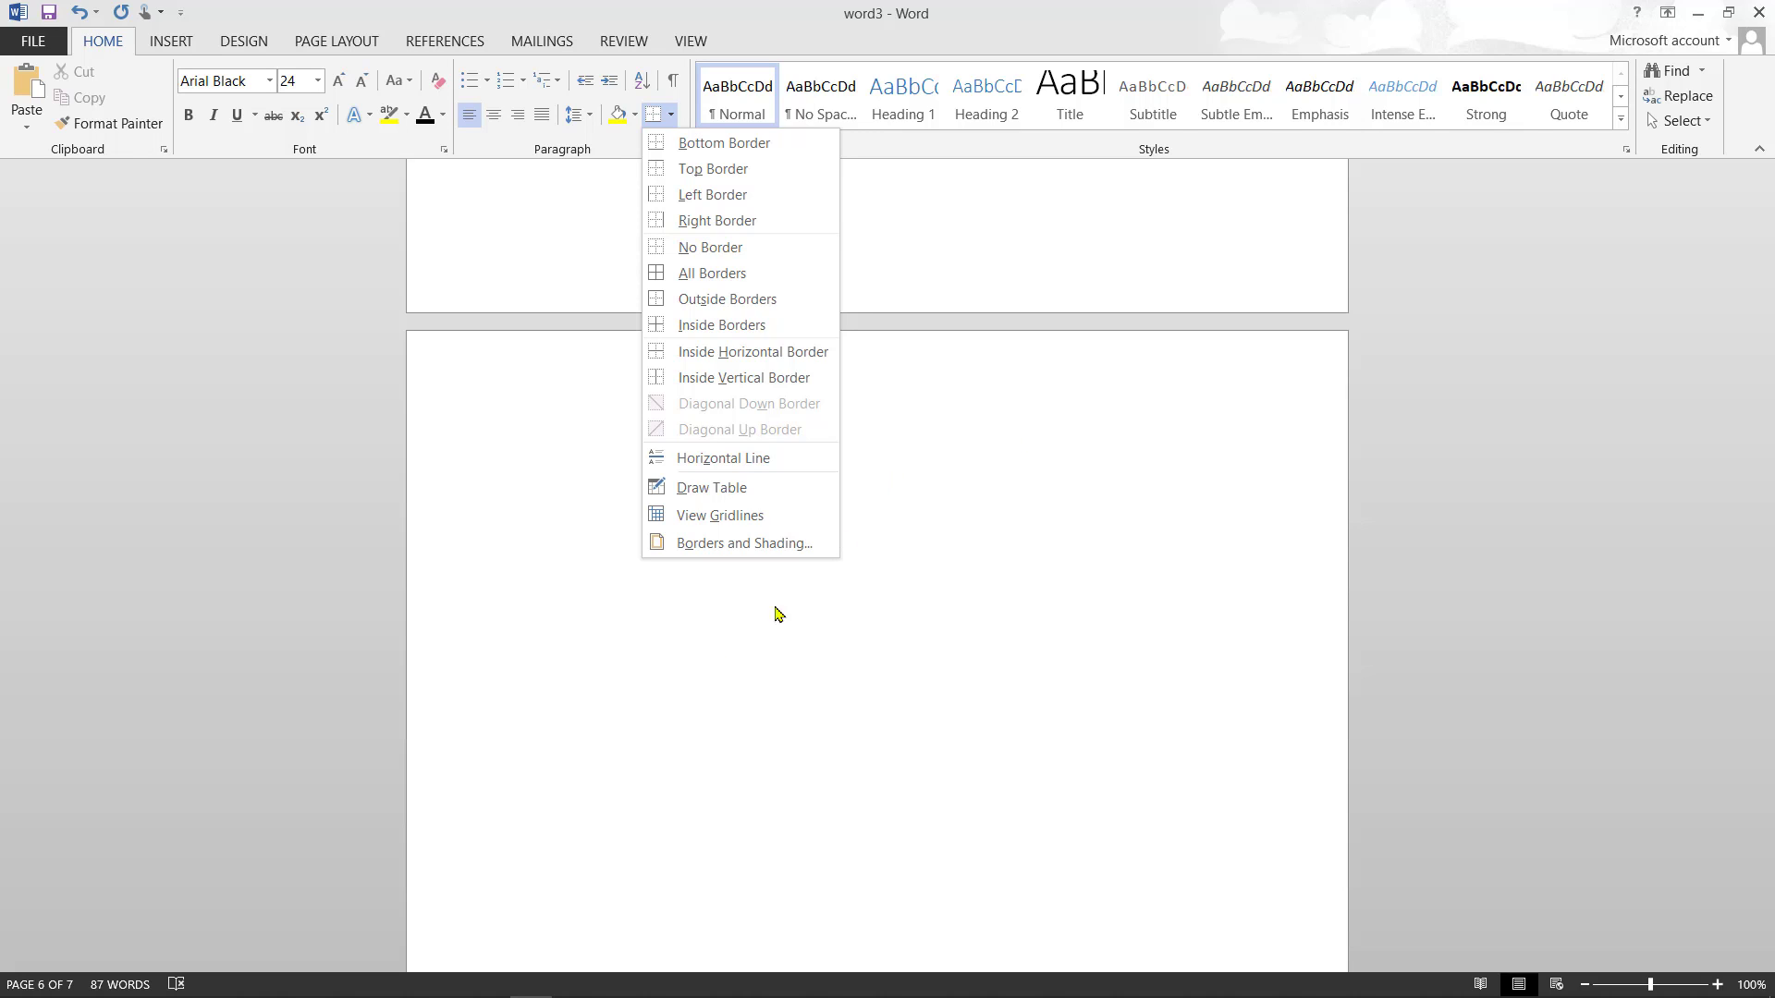
pyautogui.click(574, 454)
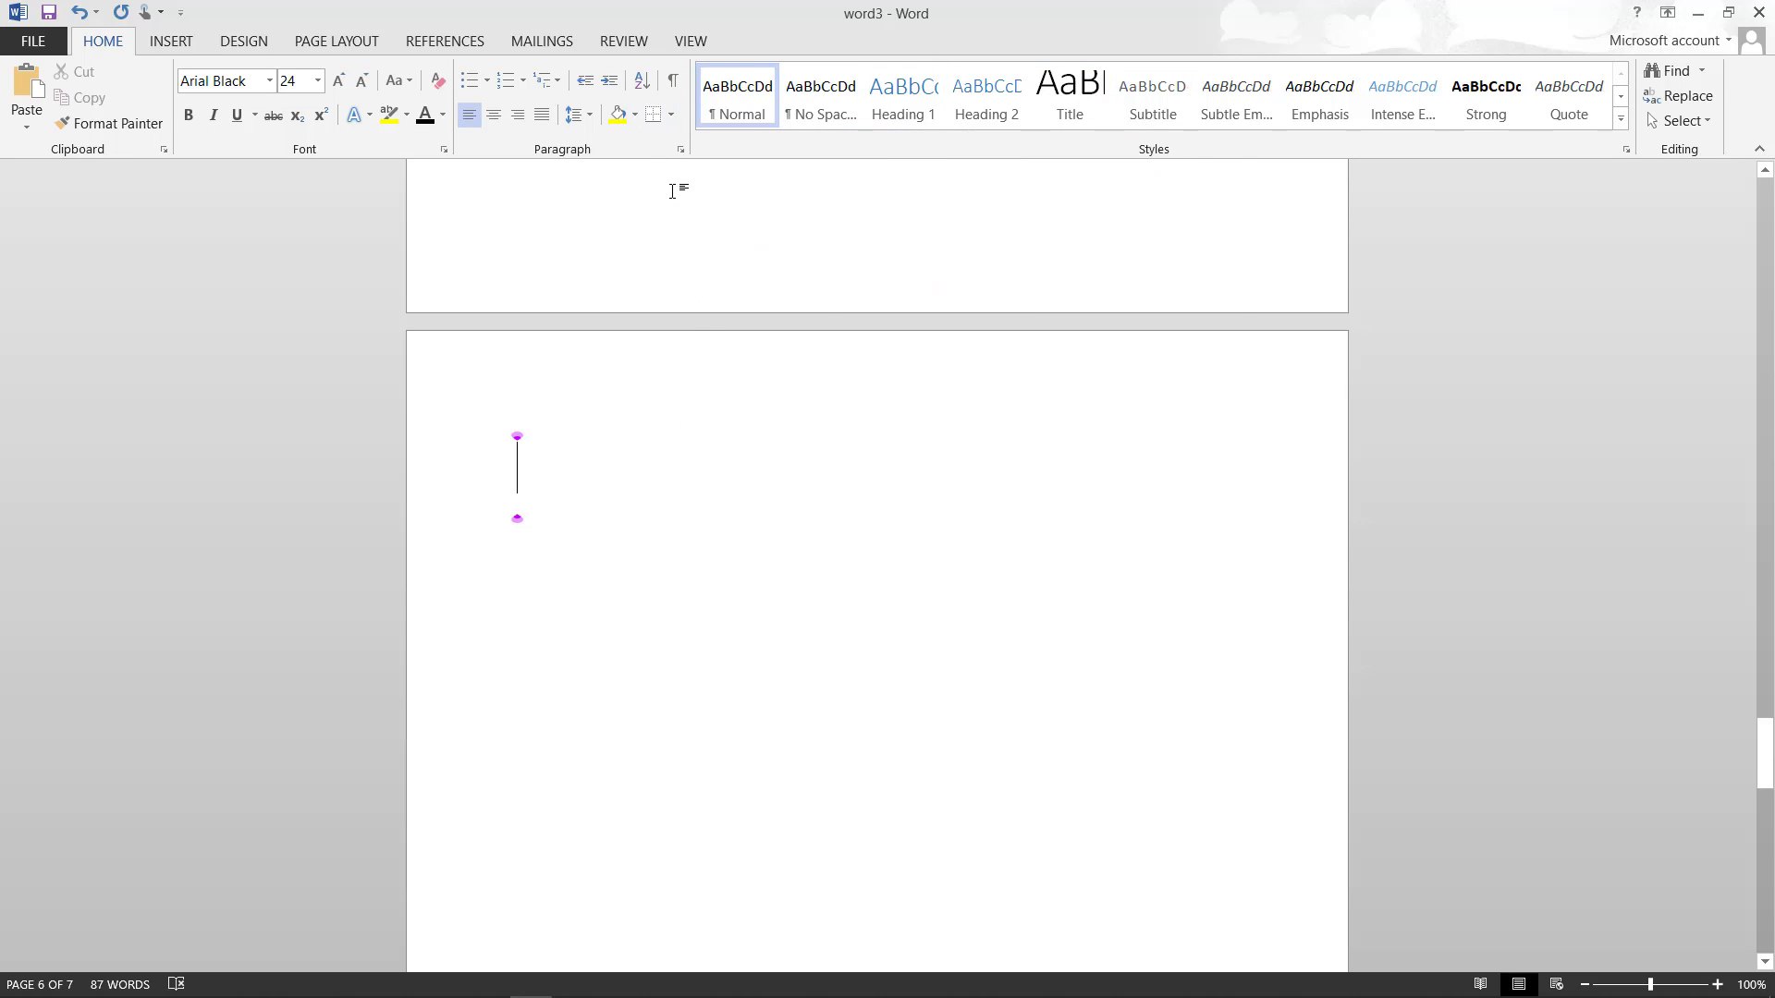
pyautogui.doubleClick(678, 471)
pyautogui.click(635, 114)
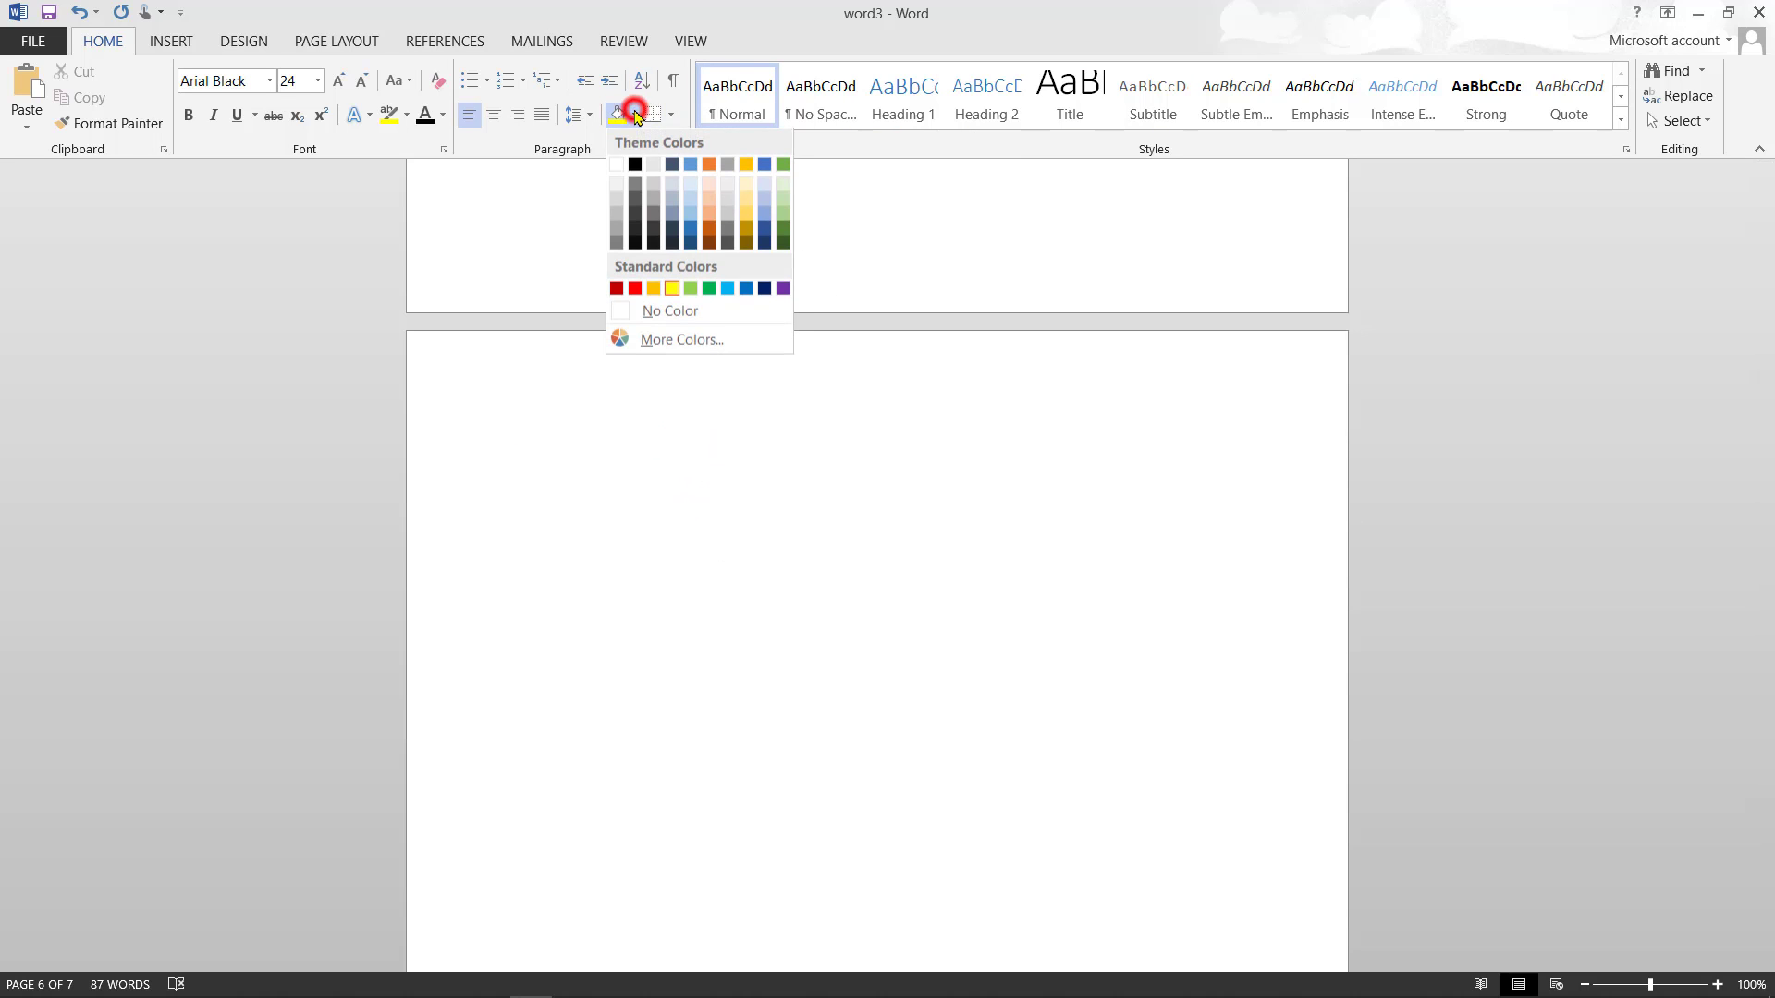
pyautogui.click(604, 441)
pyautogui.write('jl')
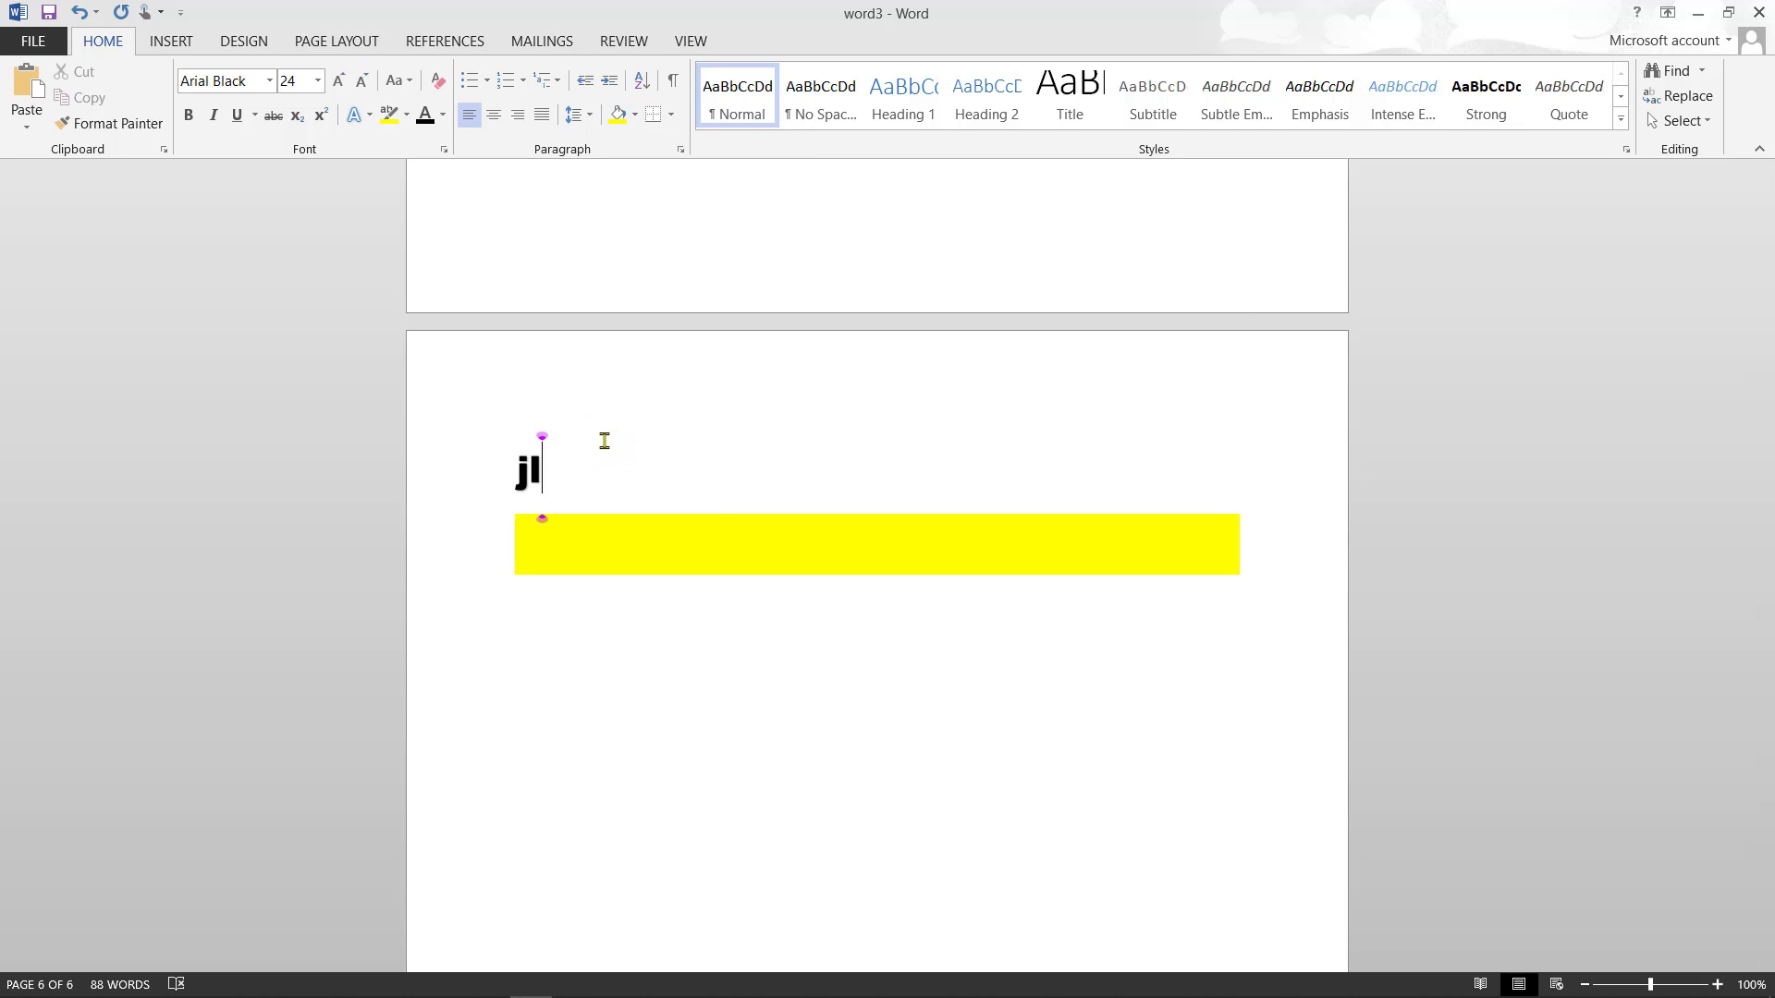
pyautogui.press('BackSpace')
pyautogui.press('BackSpace')
pyautogui.press('BackSpace')
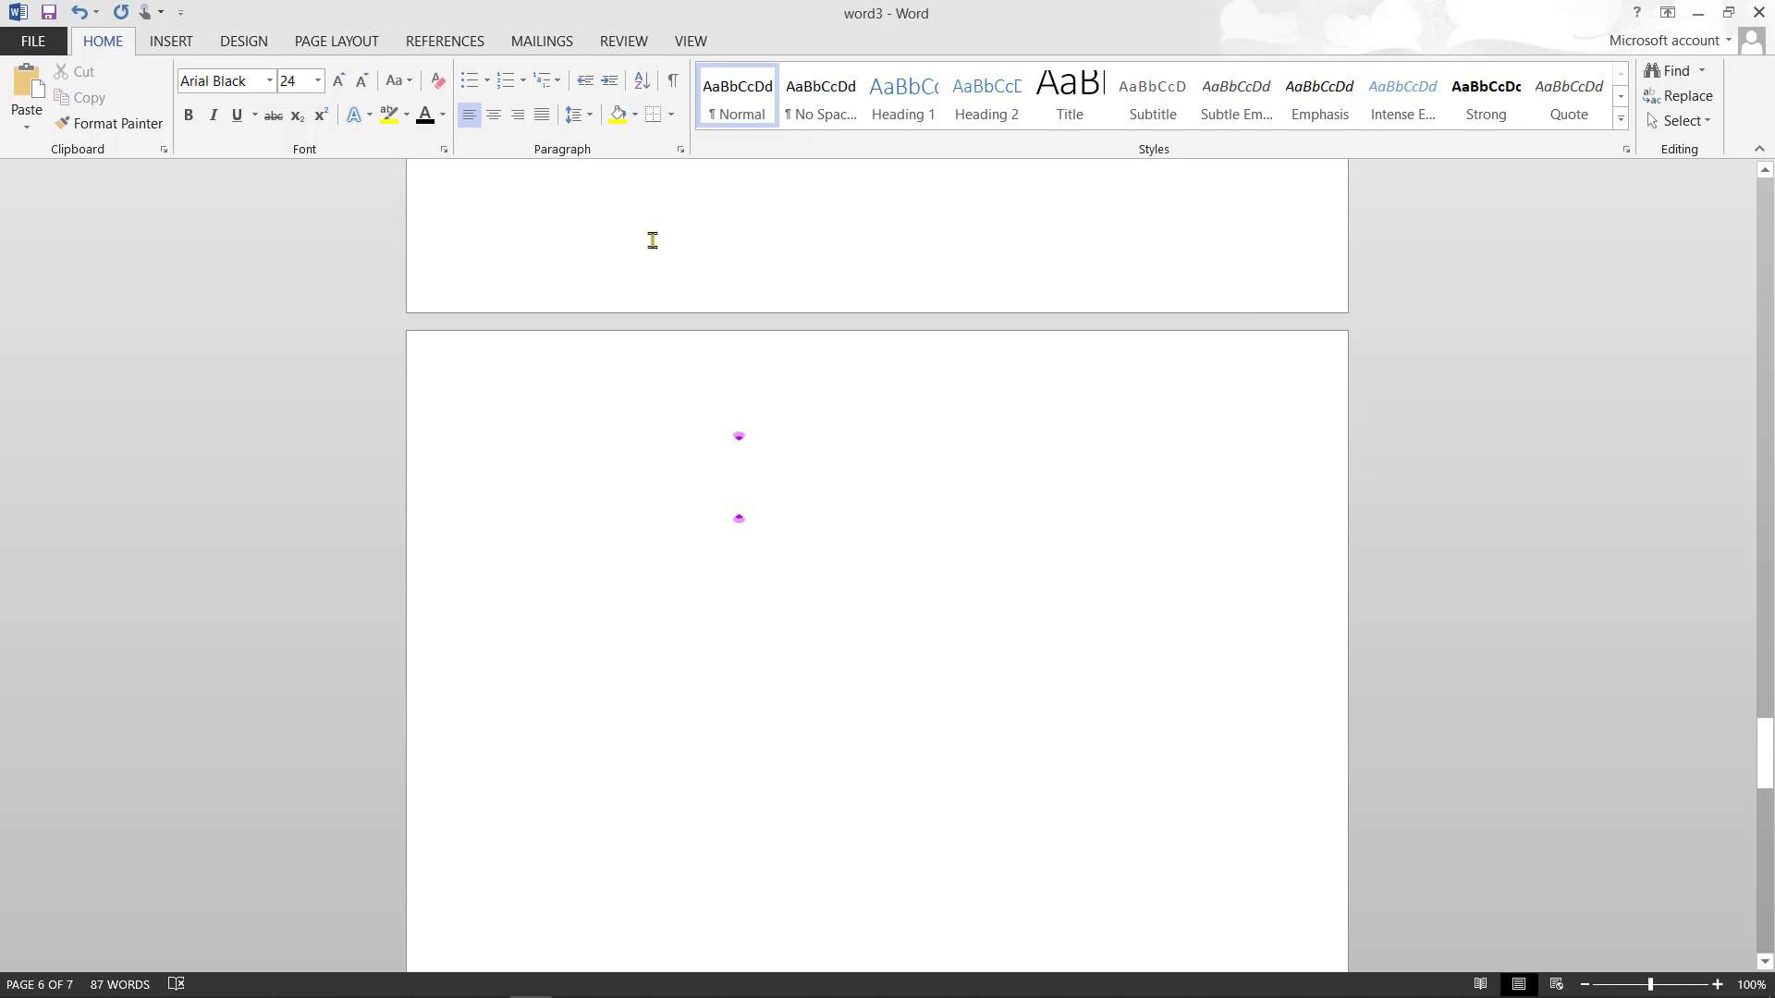
pyautogui.click(635, 114)
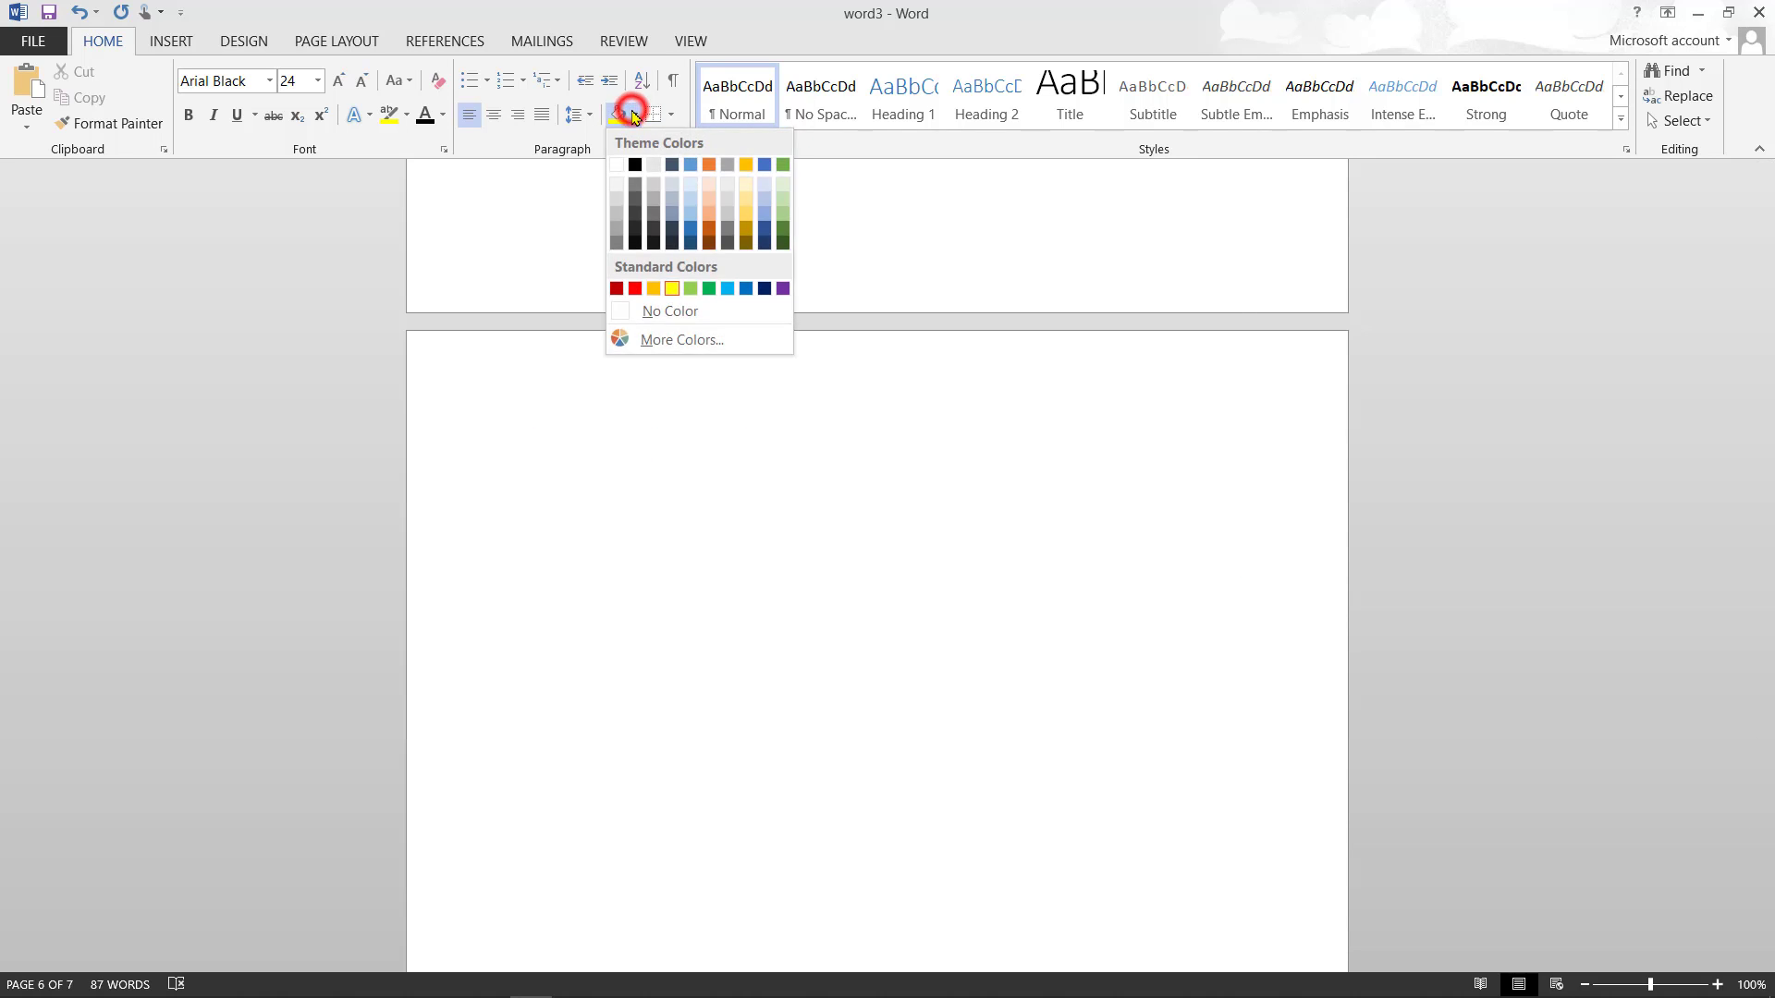
pyautogui.click(619, 164)
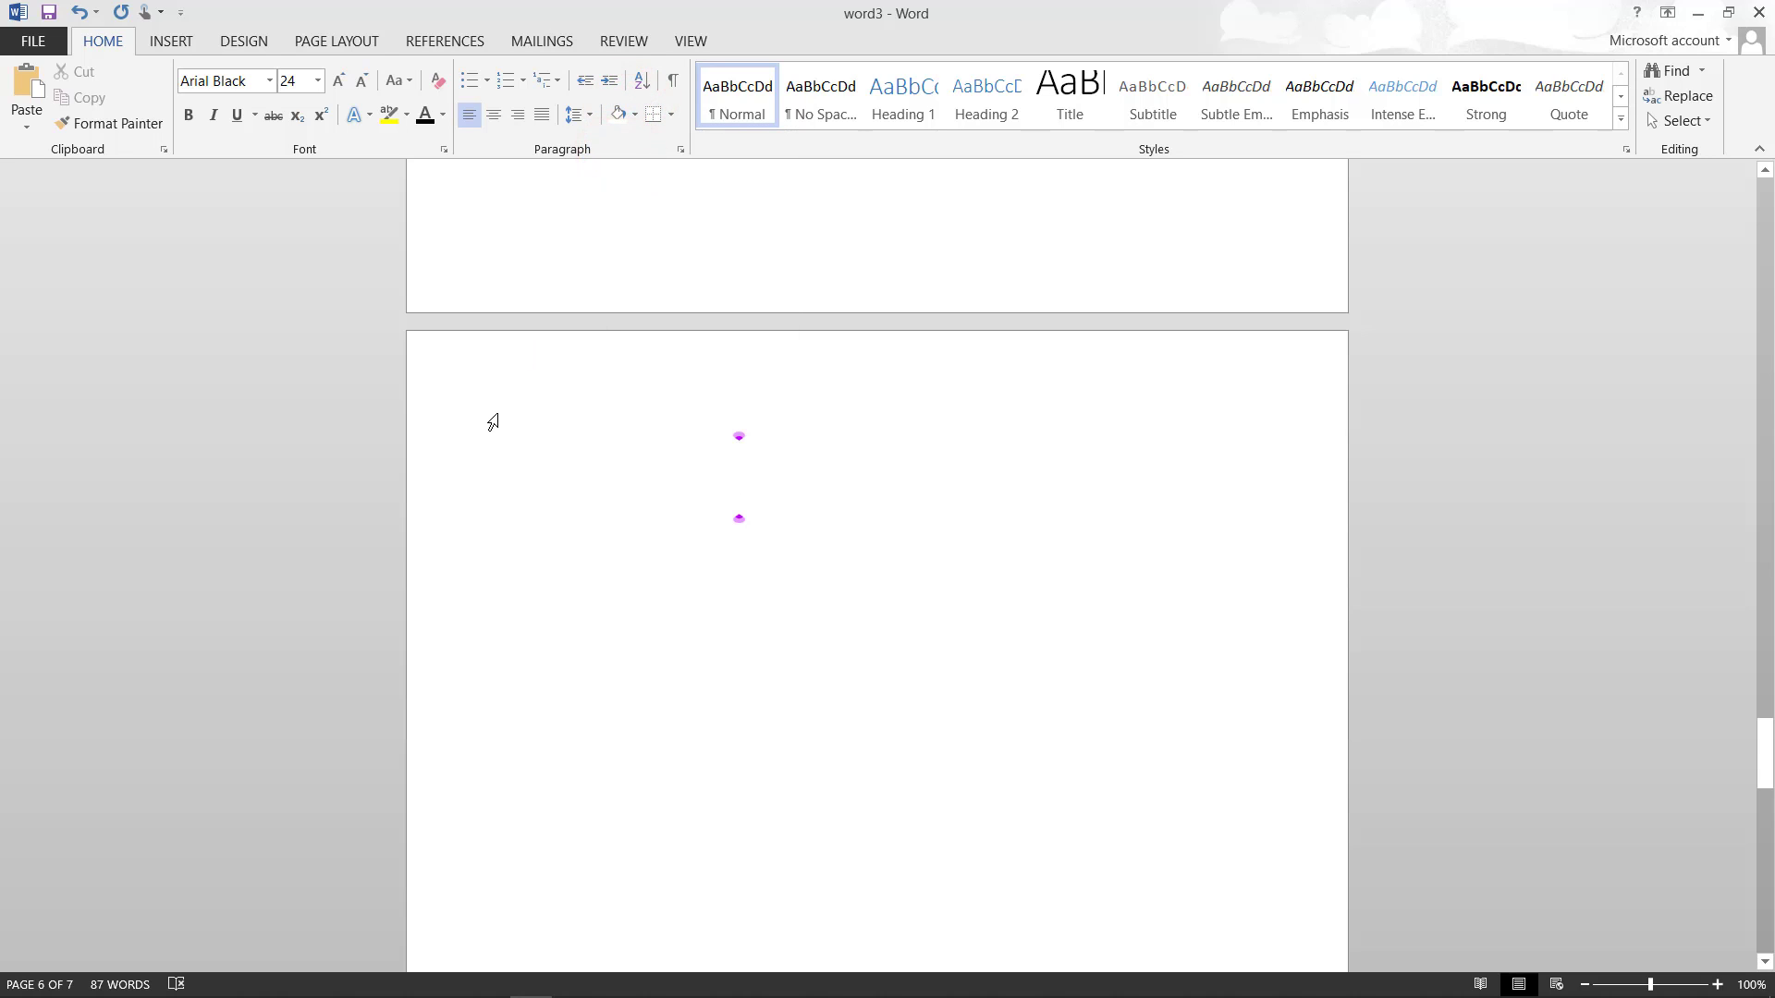
pyautogui.write('I')
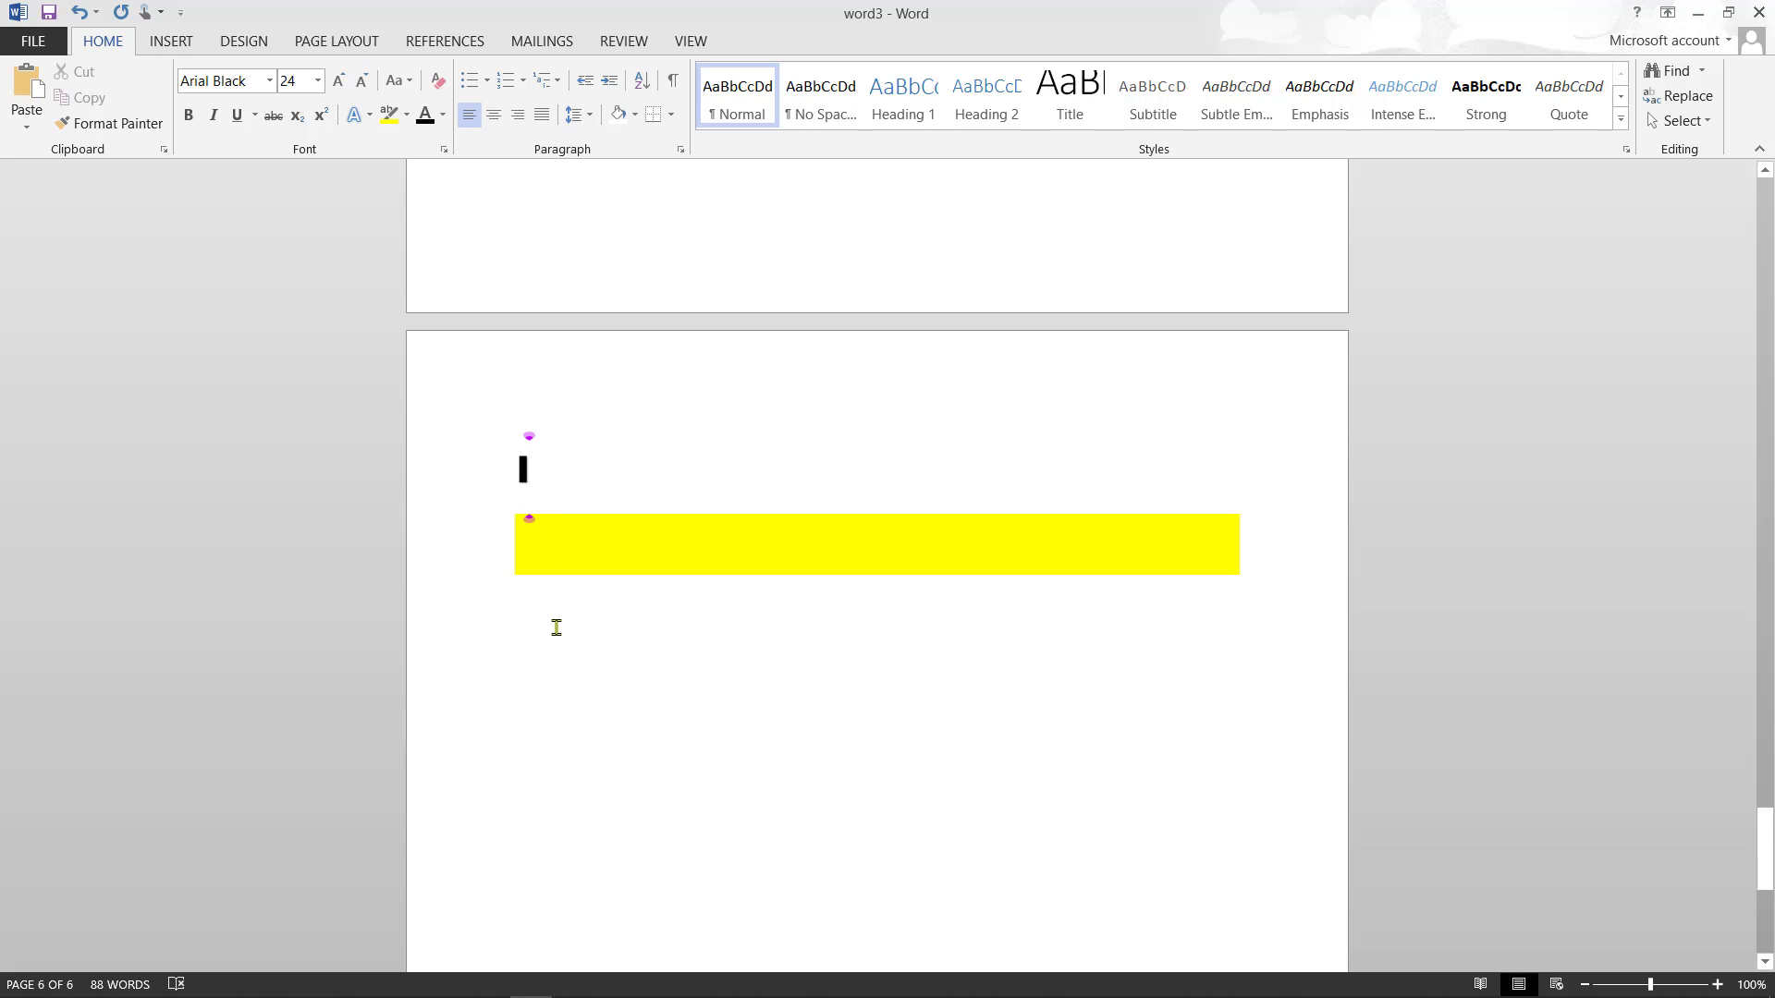
# - Type iyioupi below the yellow bar and select the word
pyautogui.click(559, 636)
pyautogui.doubleClick(604, 673)
pyautogui.click(603, 673)
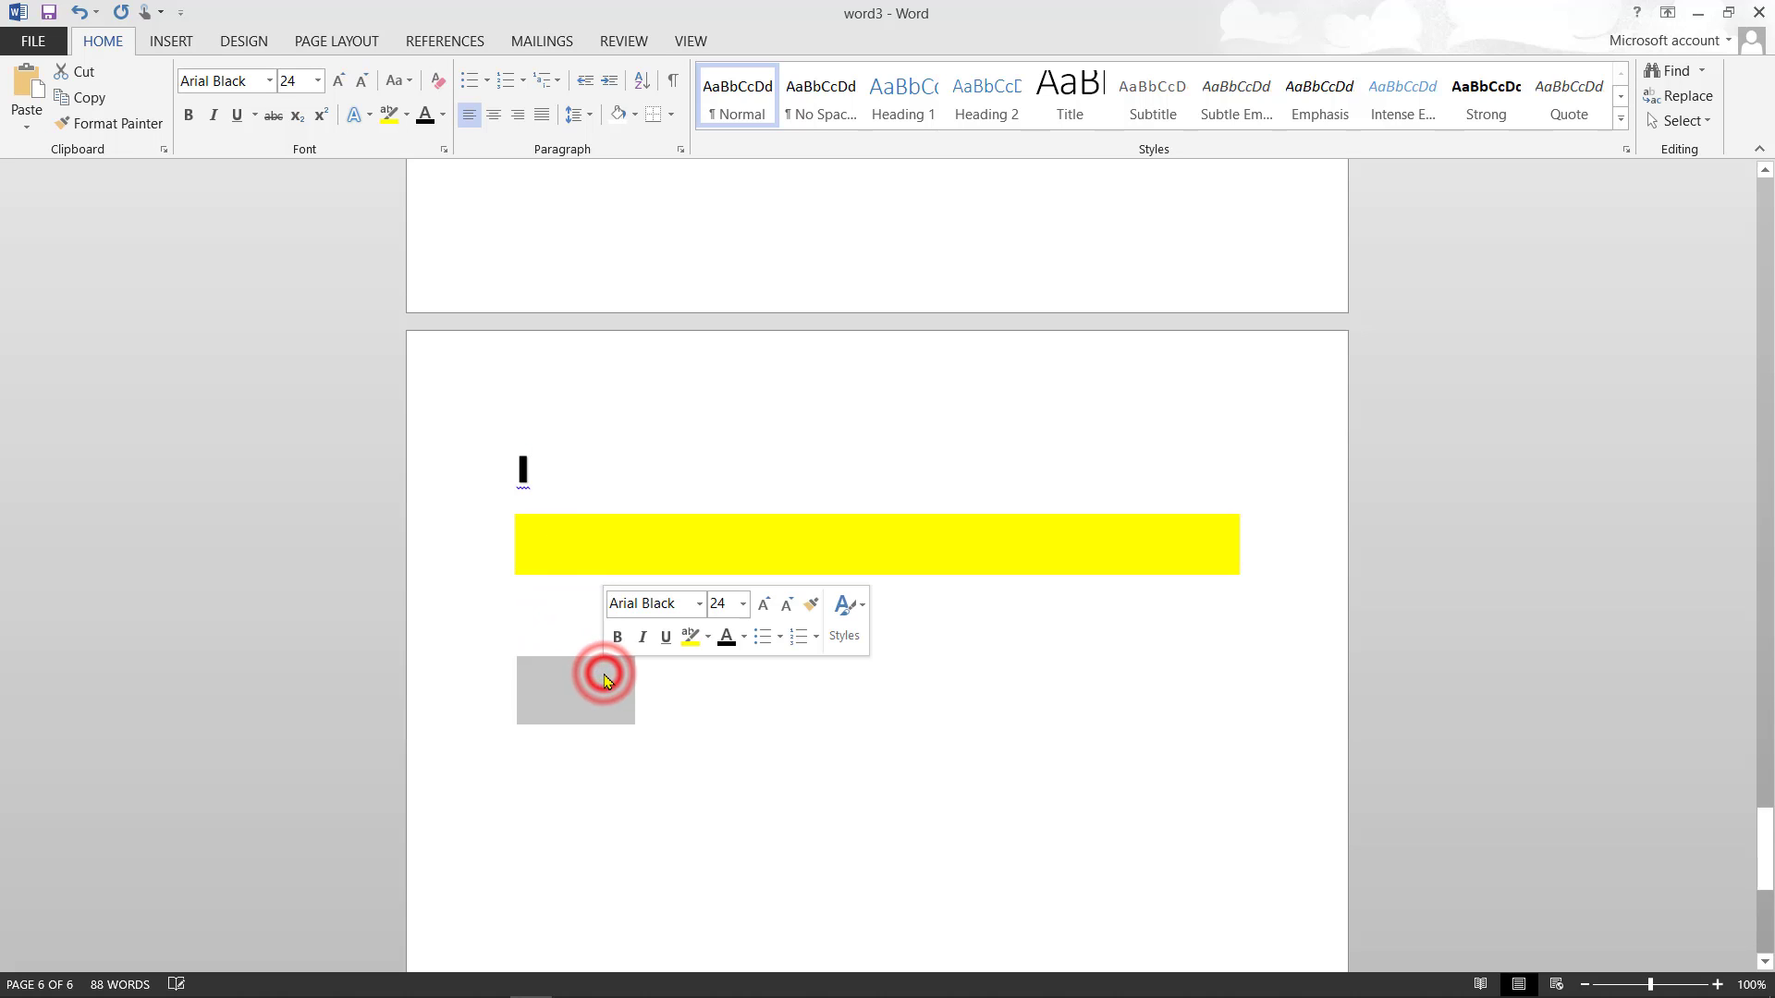
pyautogui.hotkey('ctrl', 'z')
pyautogui.doubleClick(638, 705)
pyautogui.write('iyioupi')
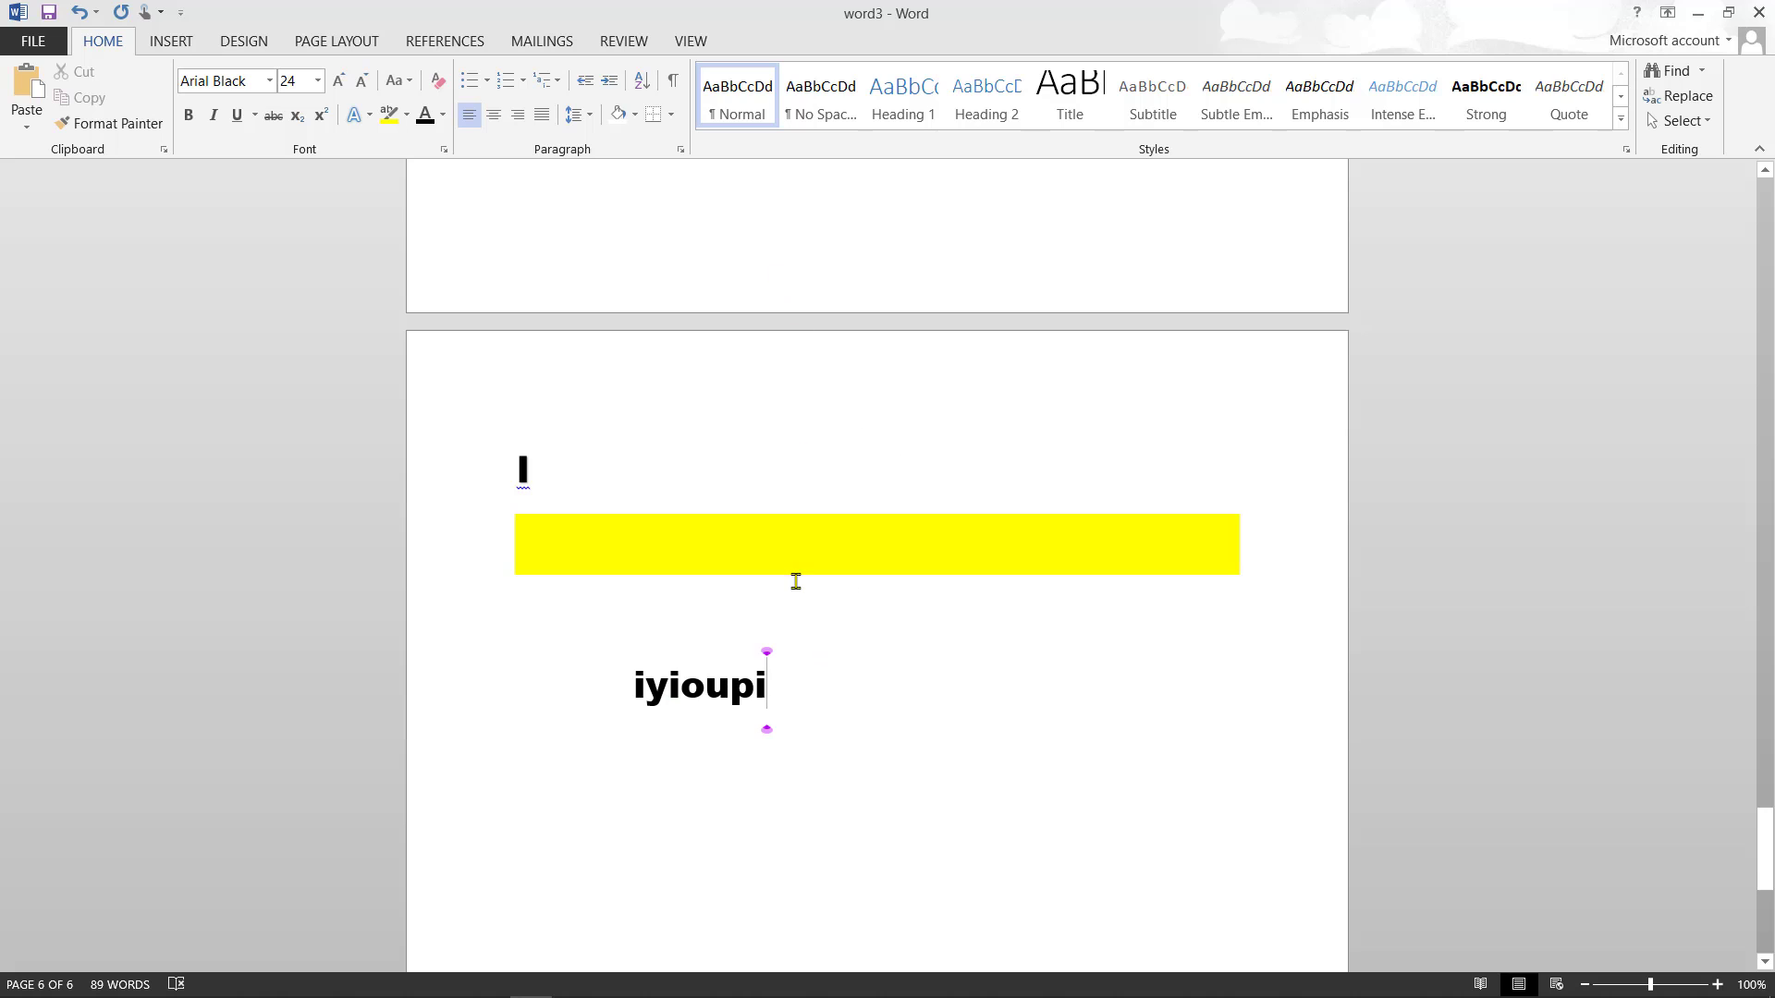
pyautogui.moveTo(792, 693); pyautogui.dragTo(630, 698)
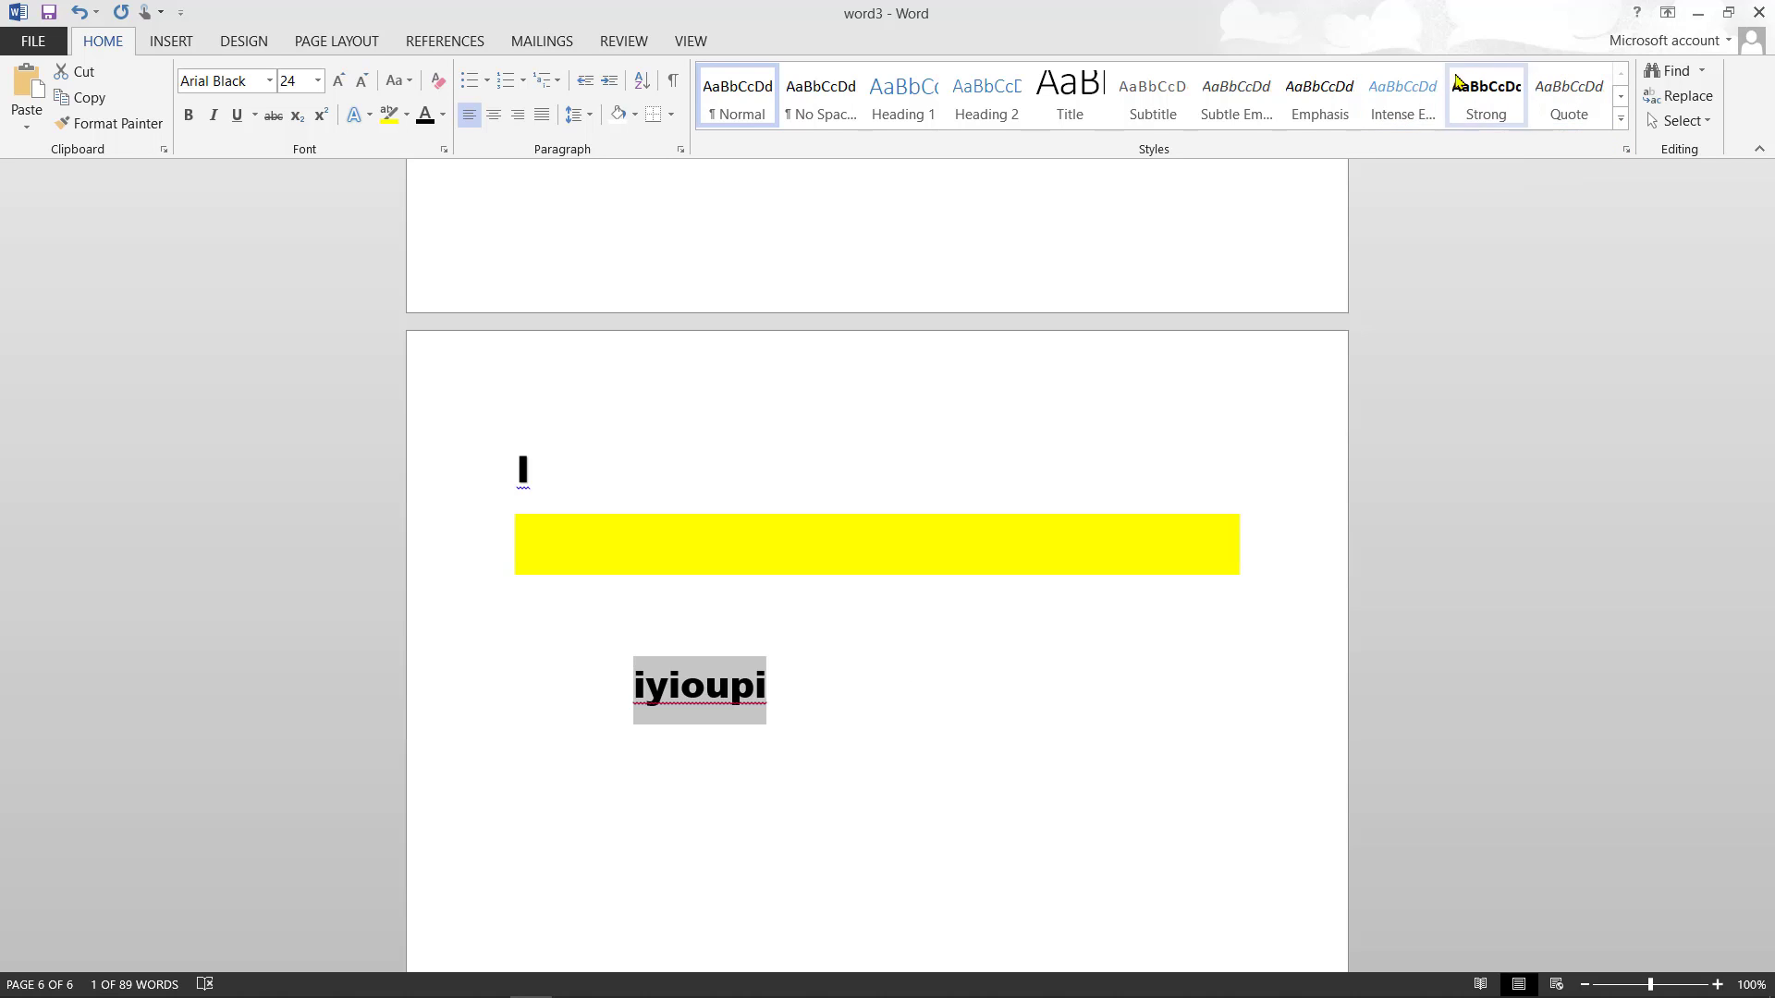
# - Apply the Intense Emphasis style to iyioupi, then deselect it
pyautogui.click(1422, 88)
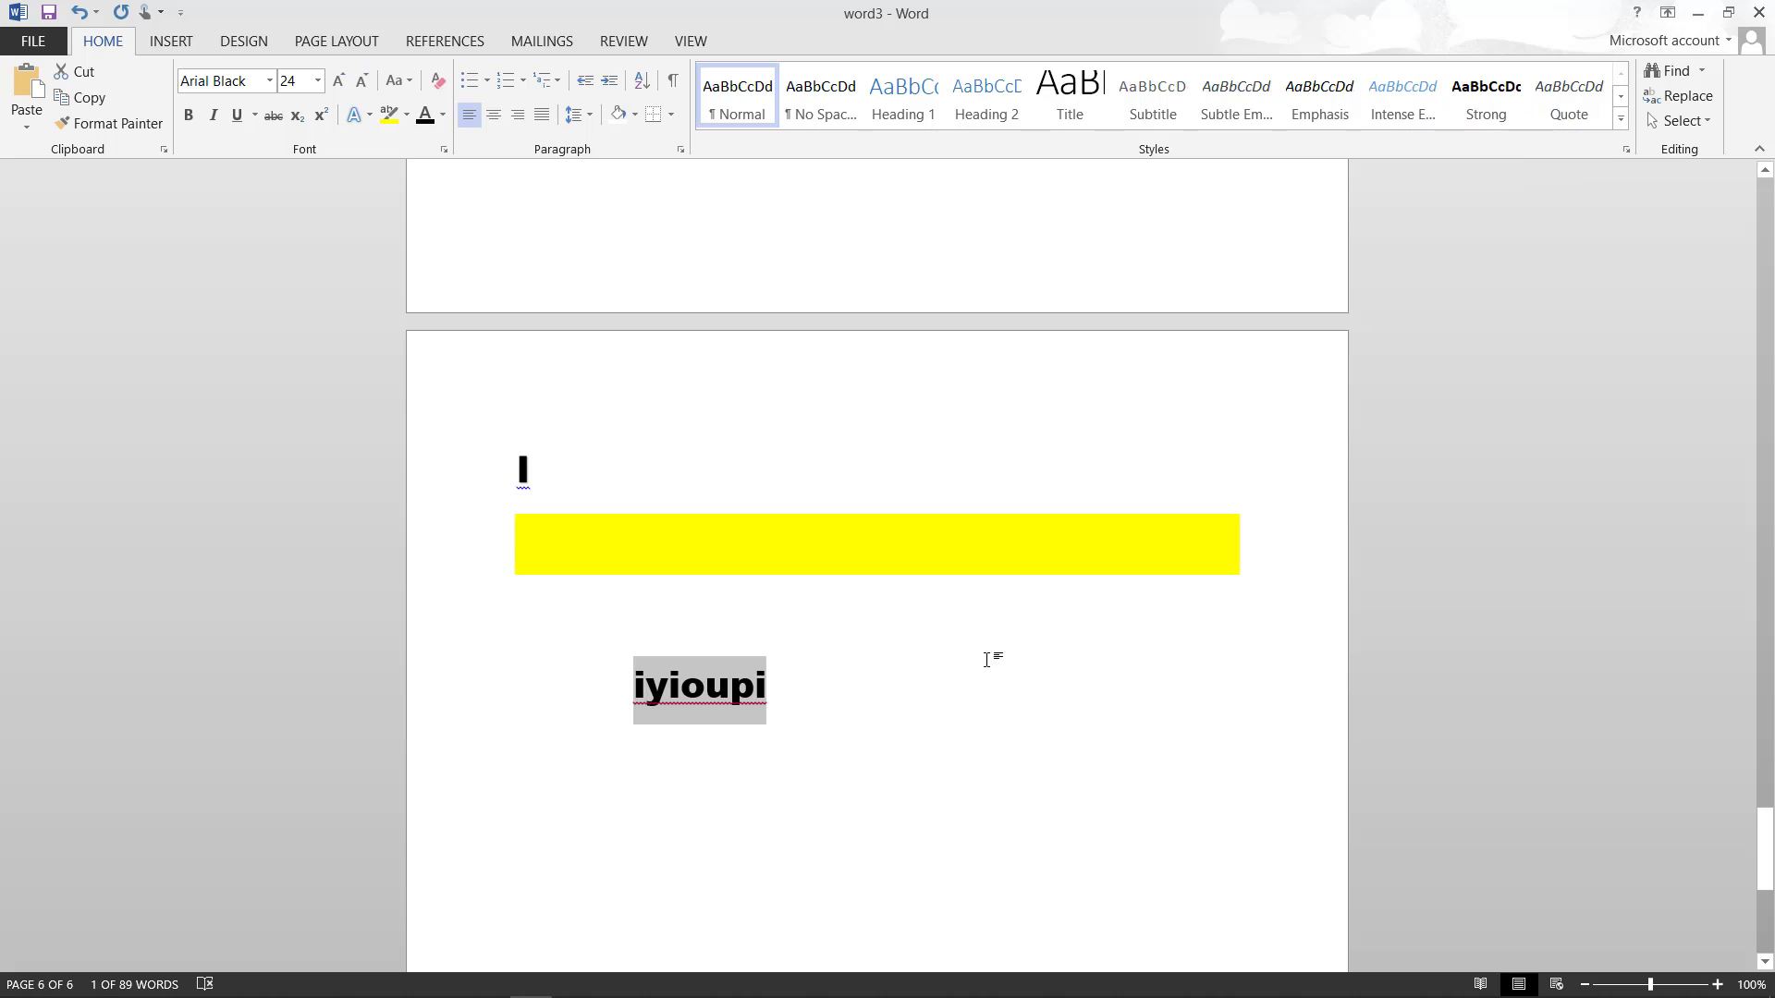
pyautogui.click(842, 695)
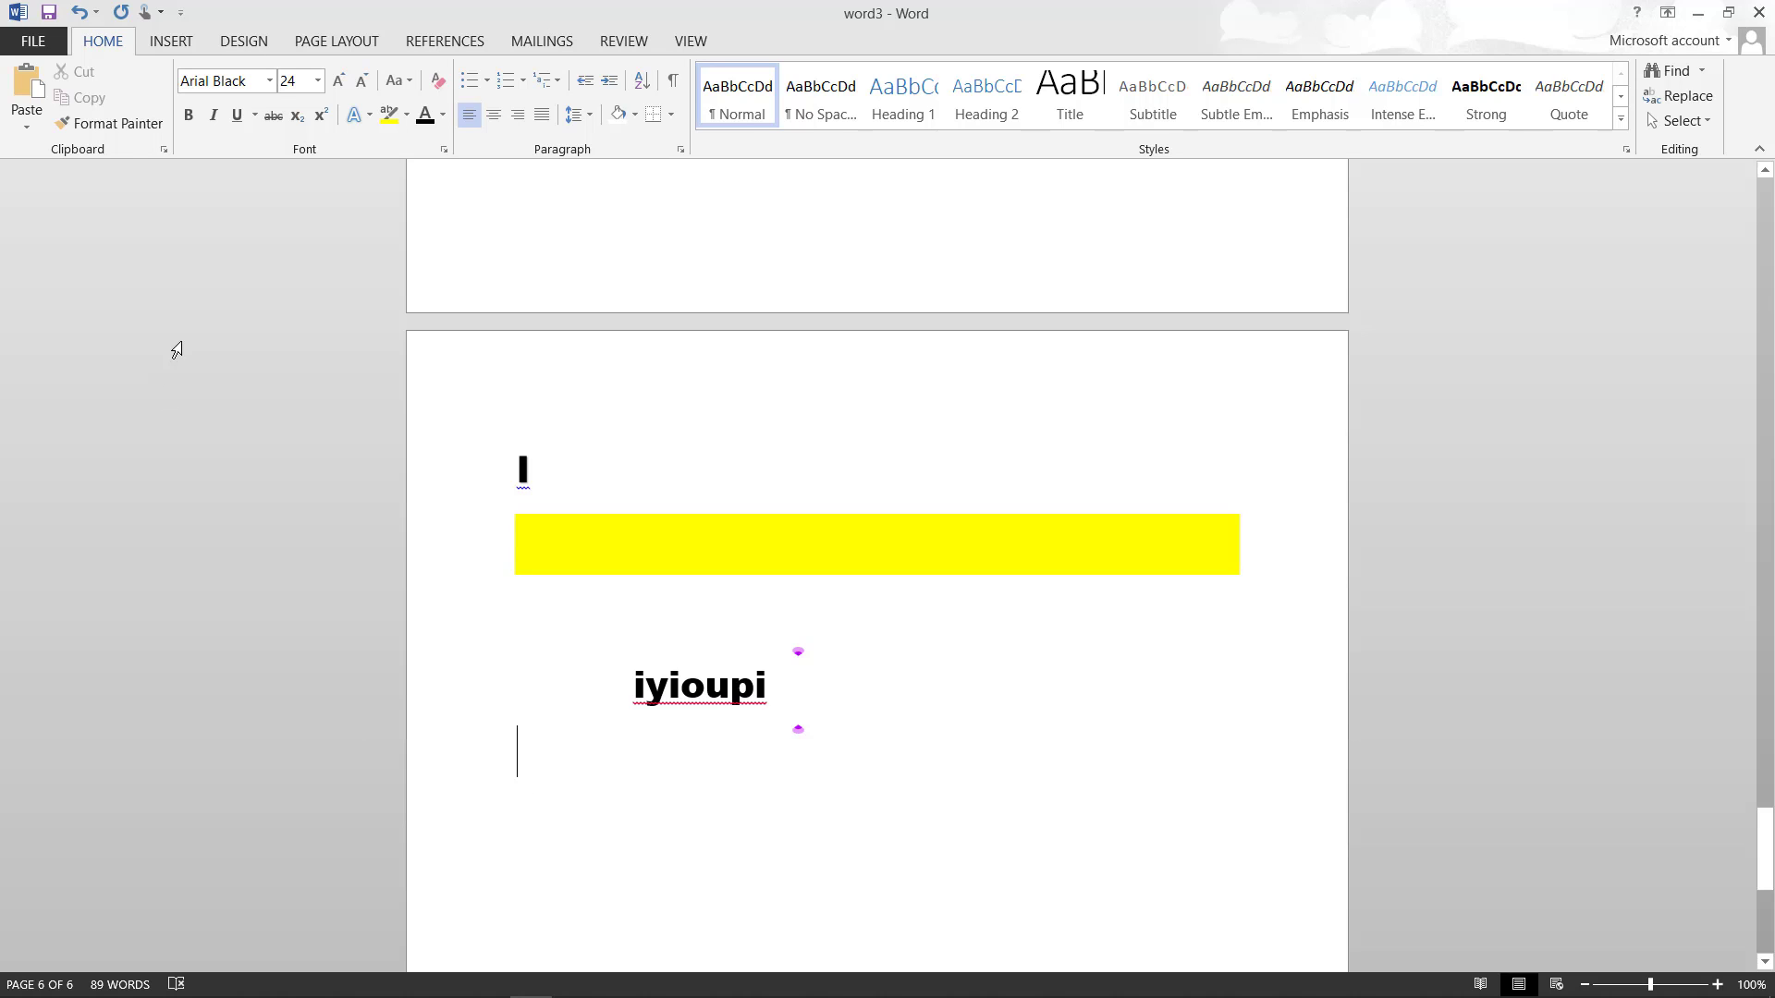
pyautogui.click(172, 42)
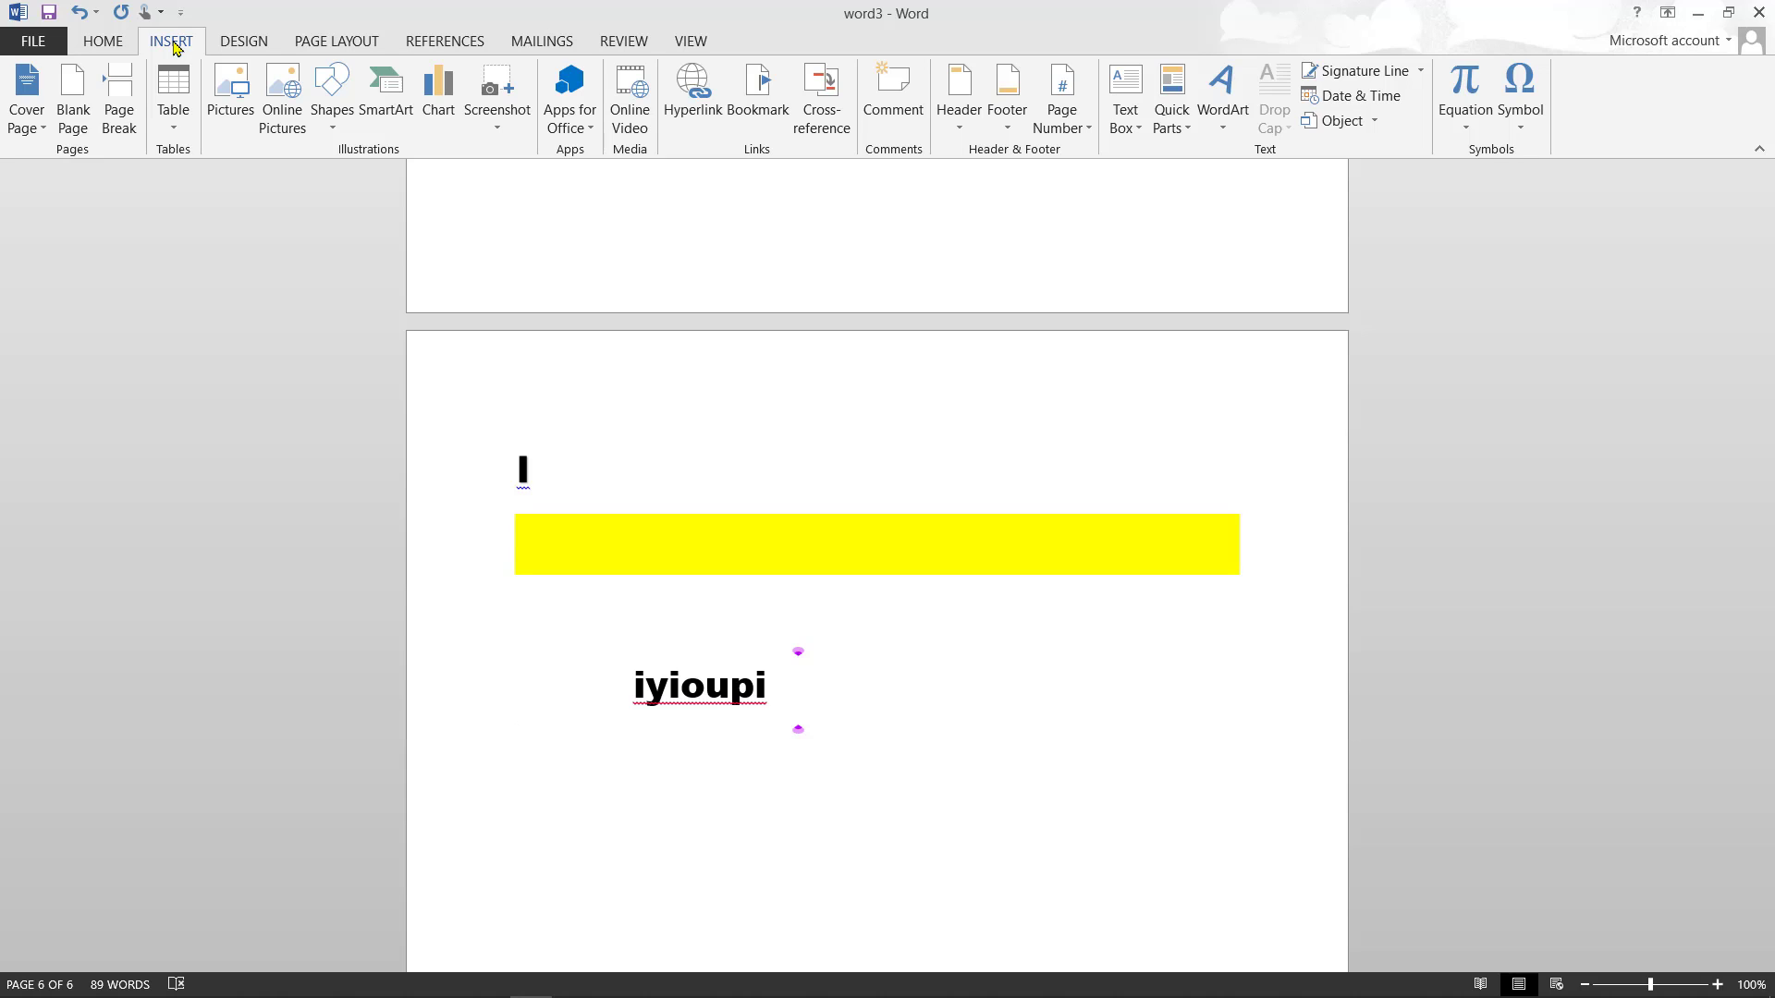
# - Insert the built-in Motion cover page and select its [Year] placeholder
pyautogui.click(35, 120)
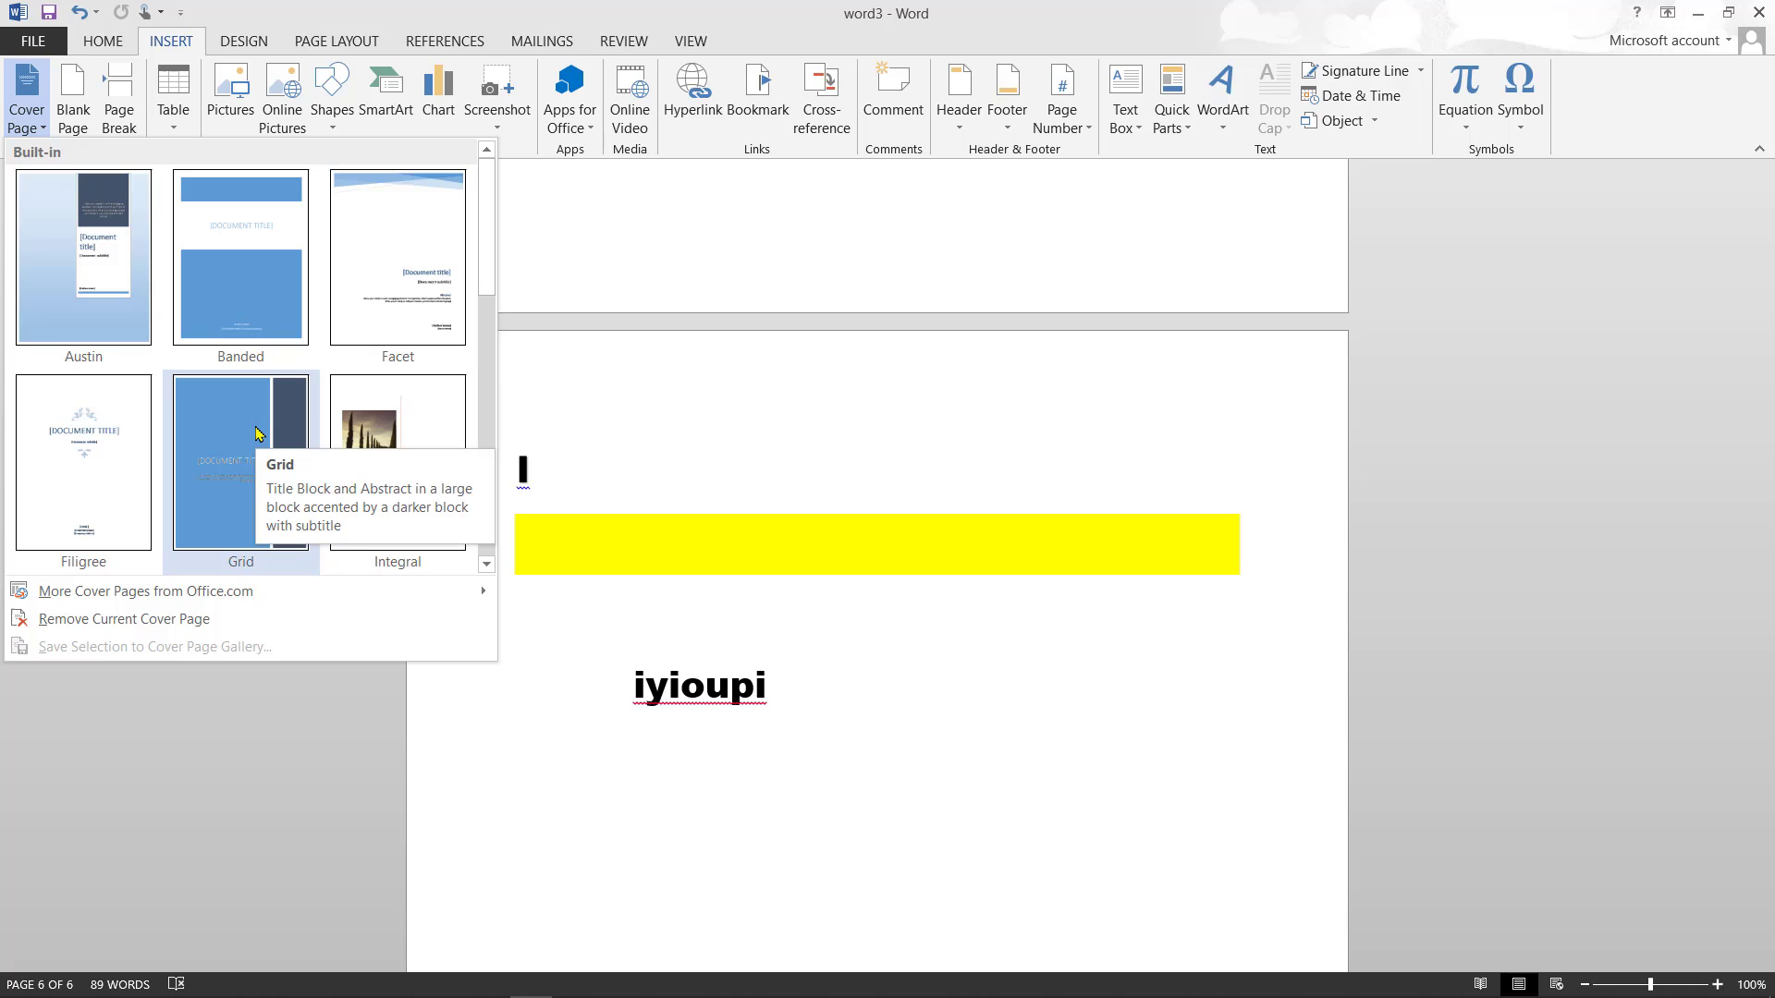
pyautogui.click(487, 428)
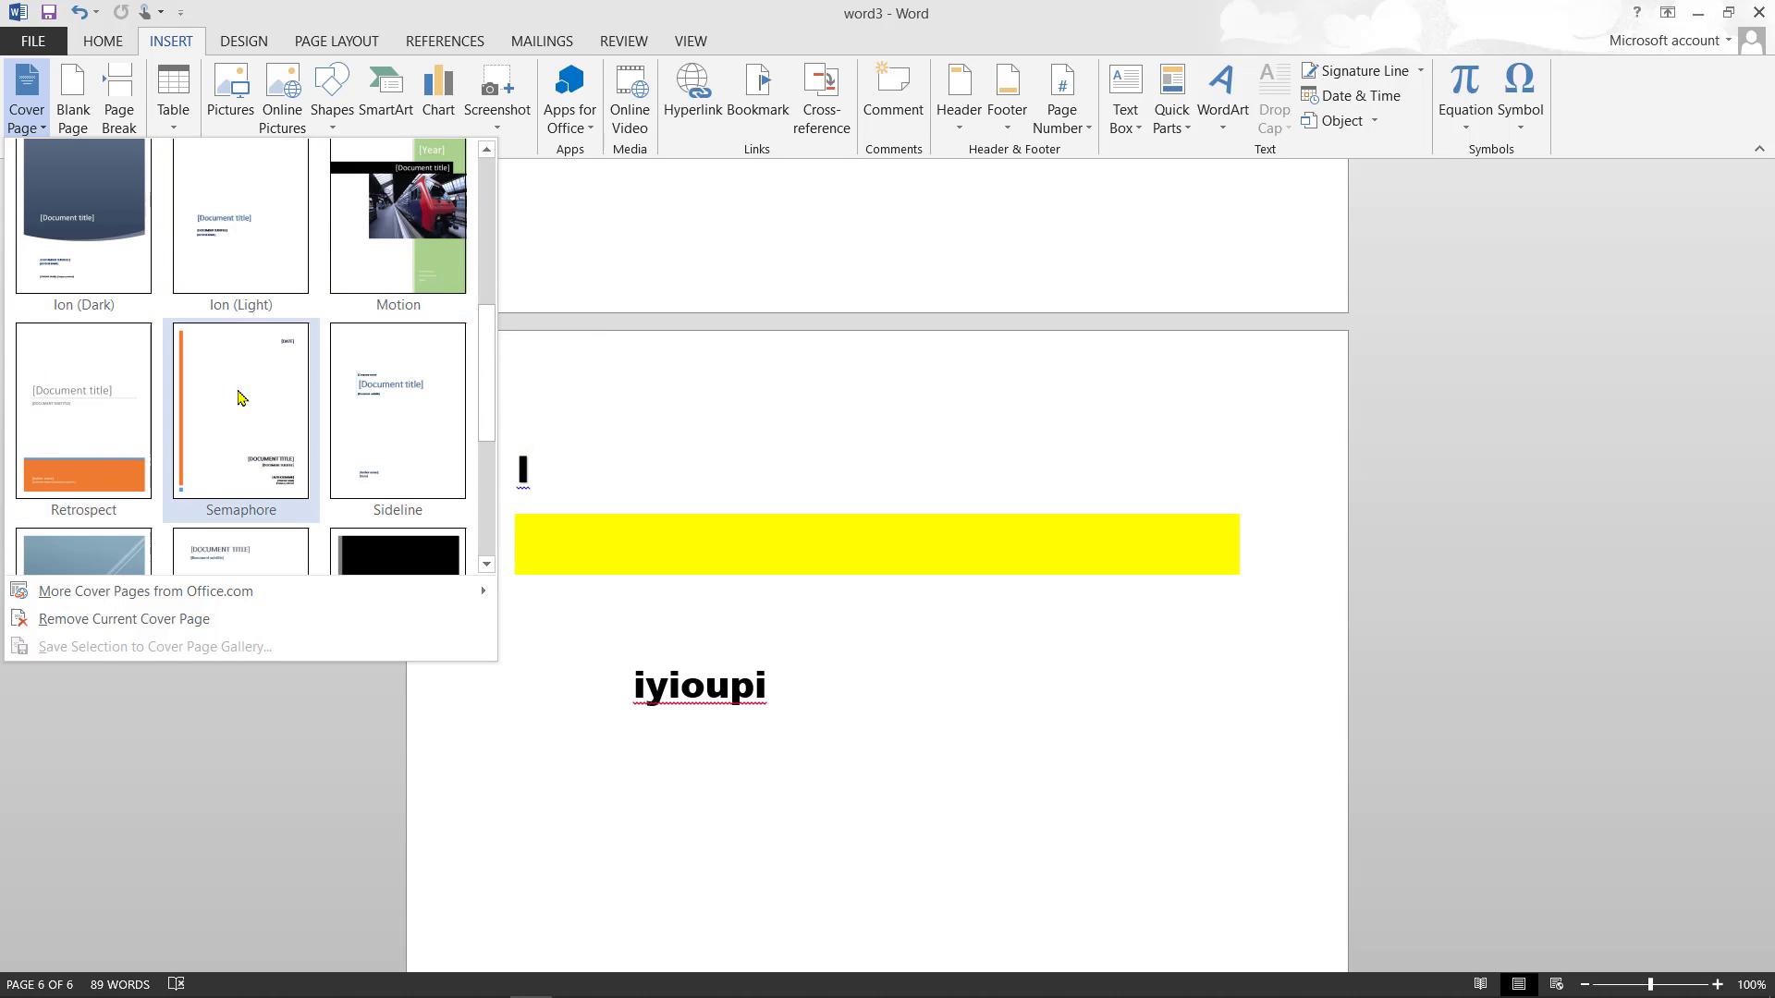
pyautogui.click(488, 481)
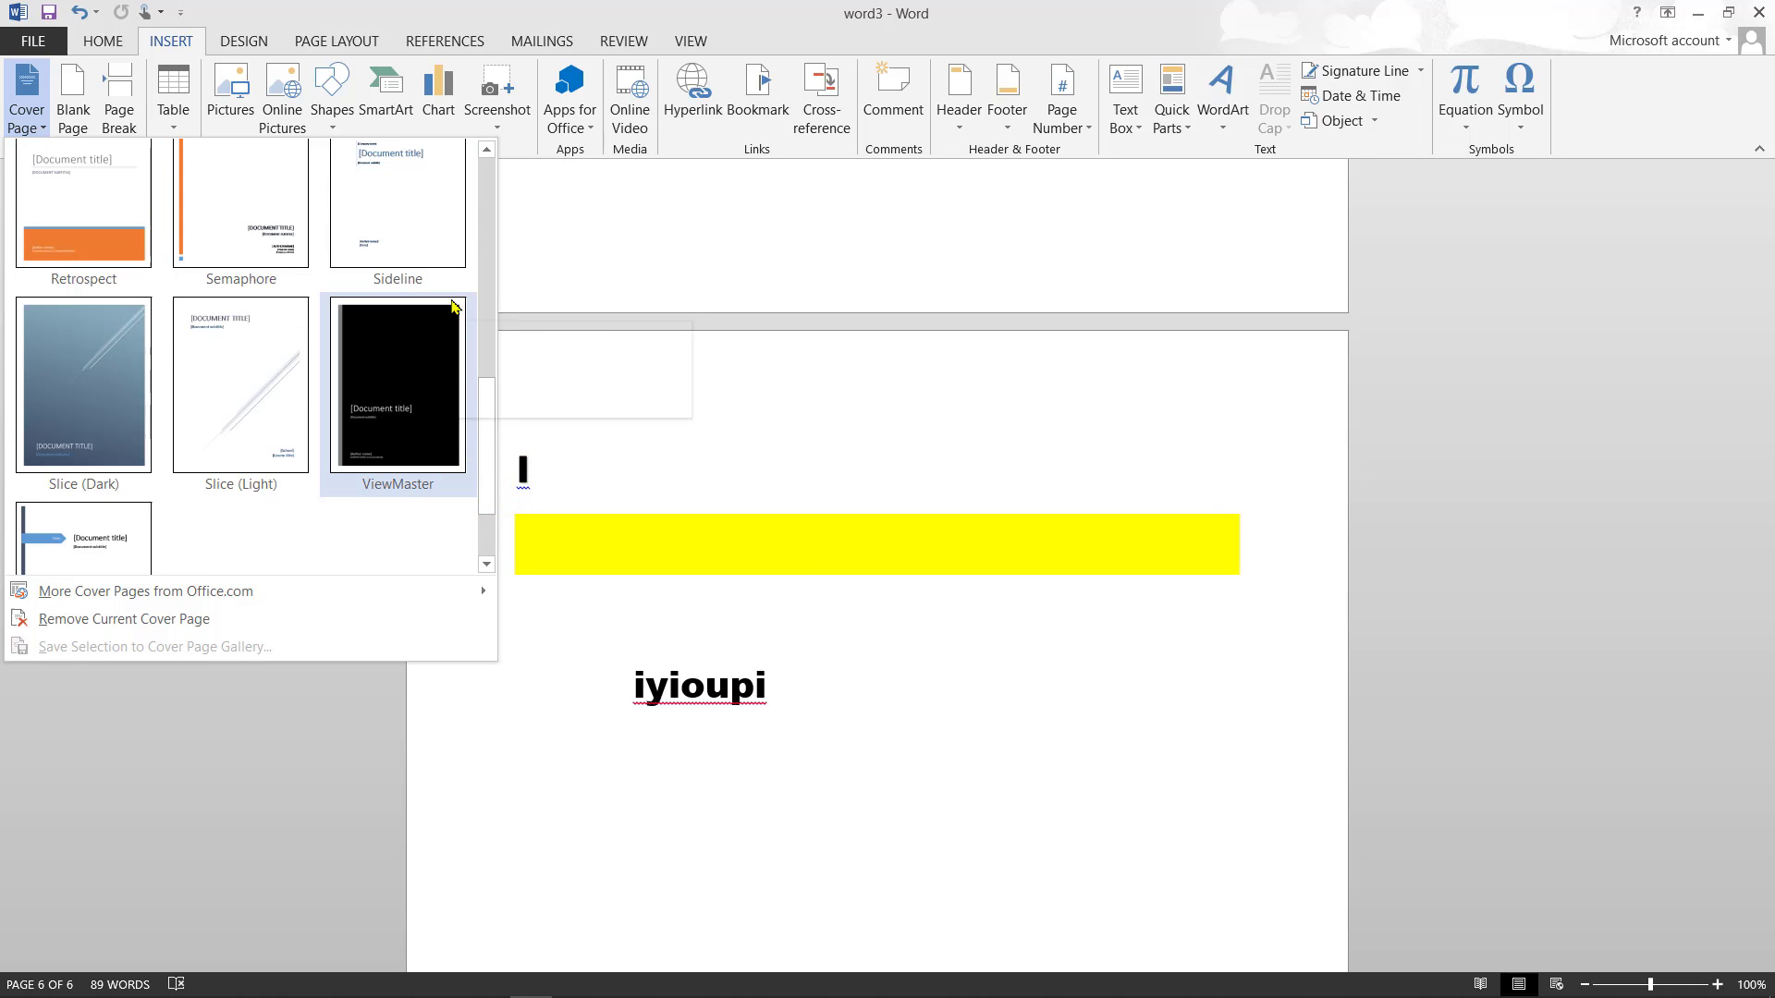
pyautogui.click(484, 211)
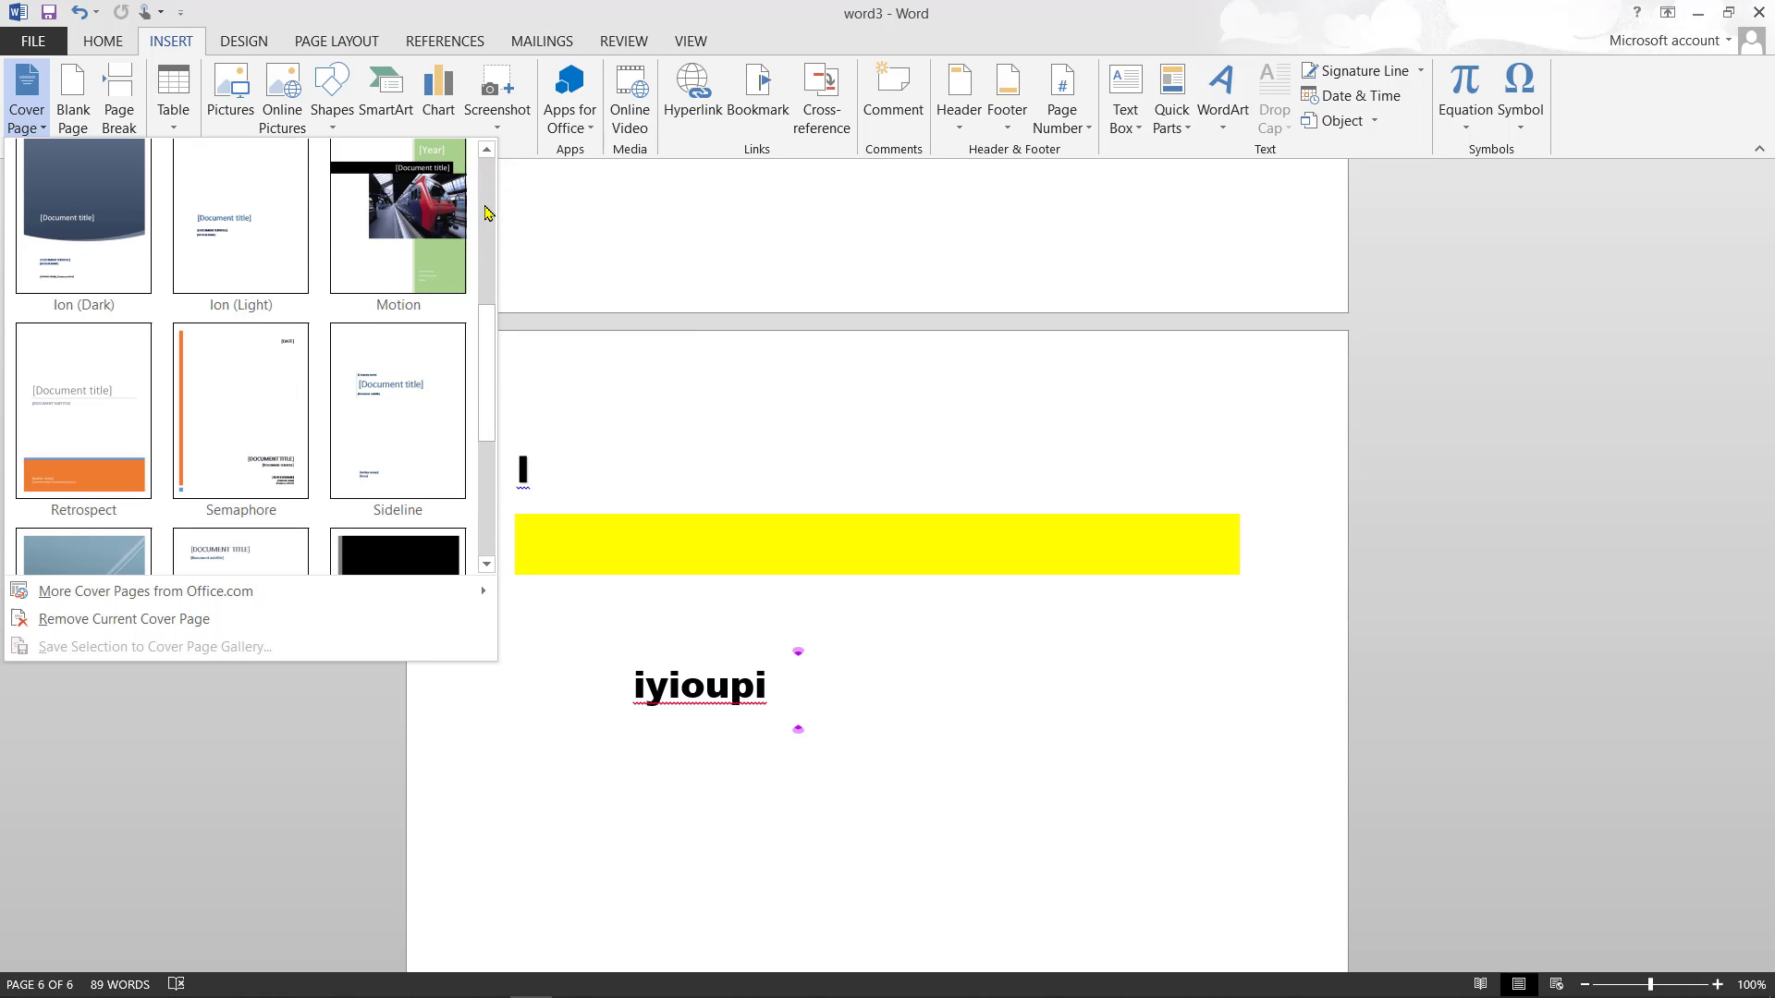
pyautogui.click(377, 272)
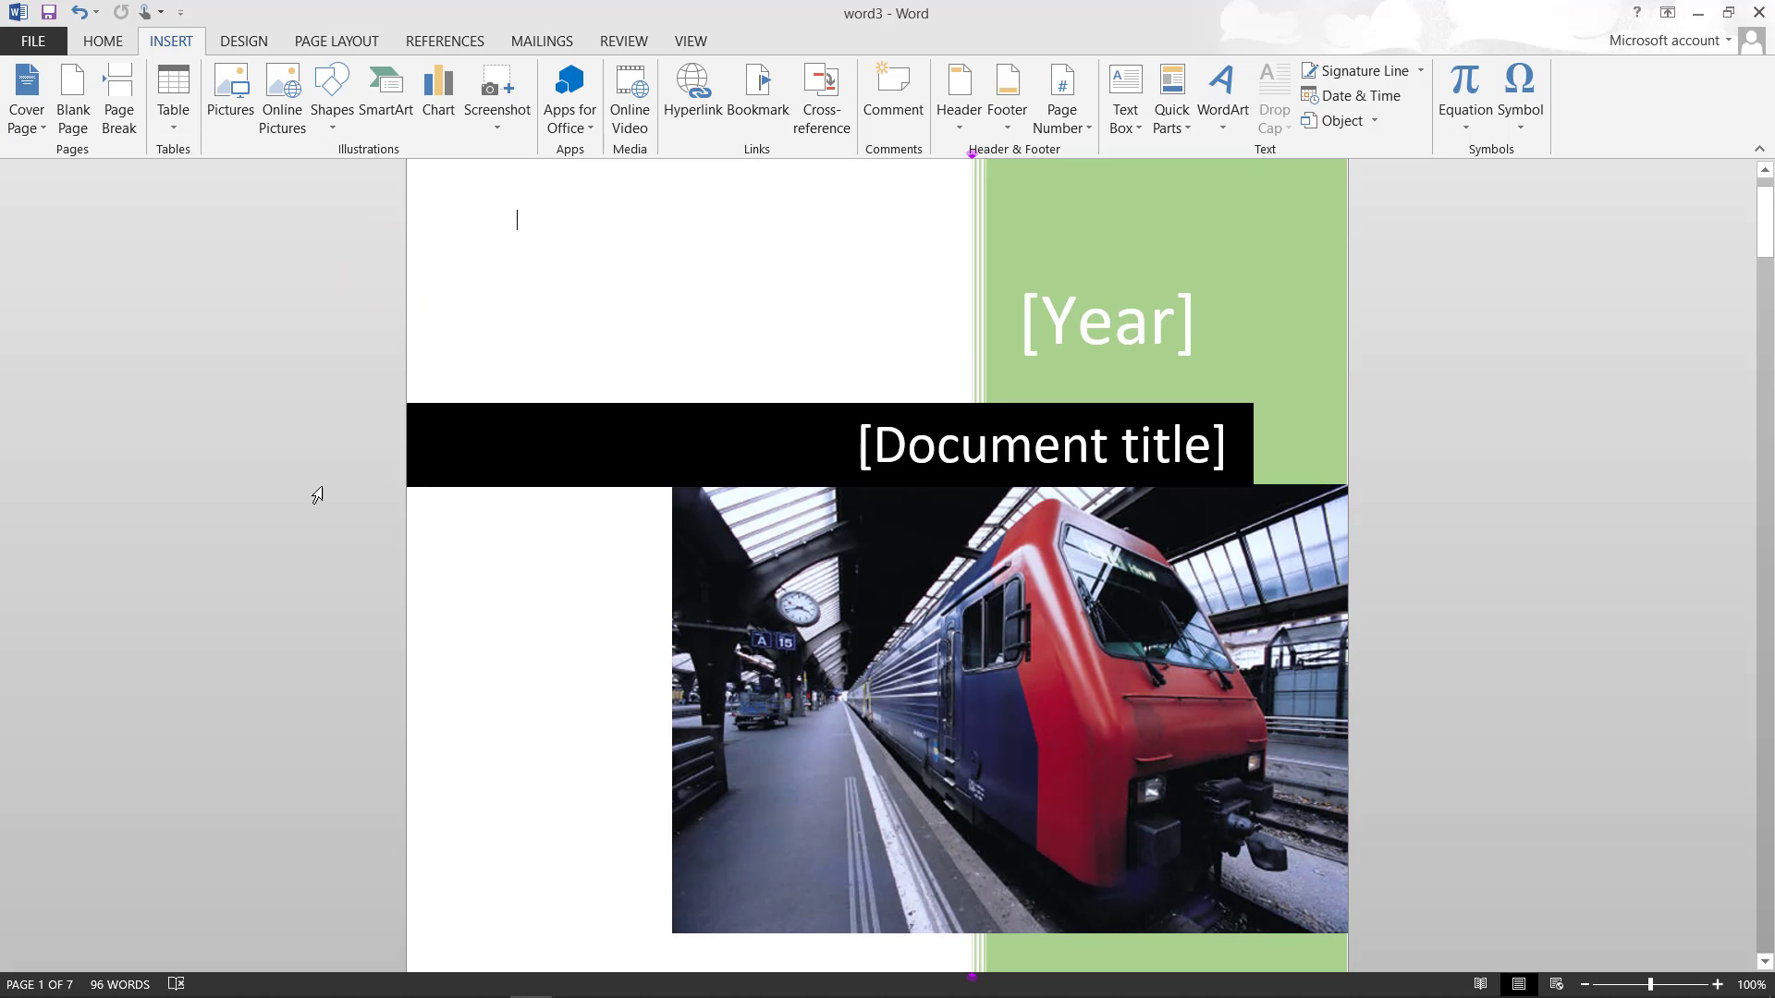
pyautogui.click(1231, 321)
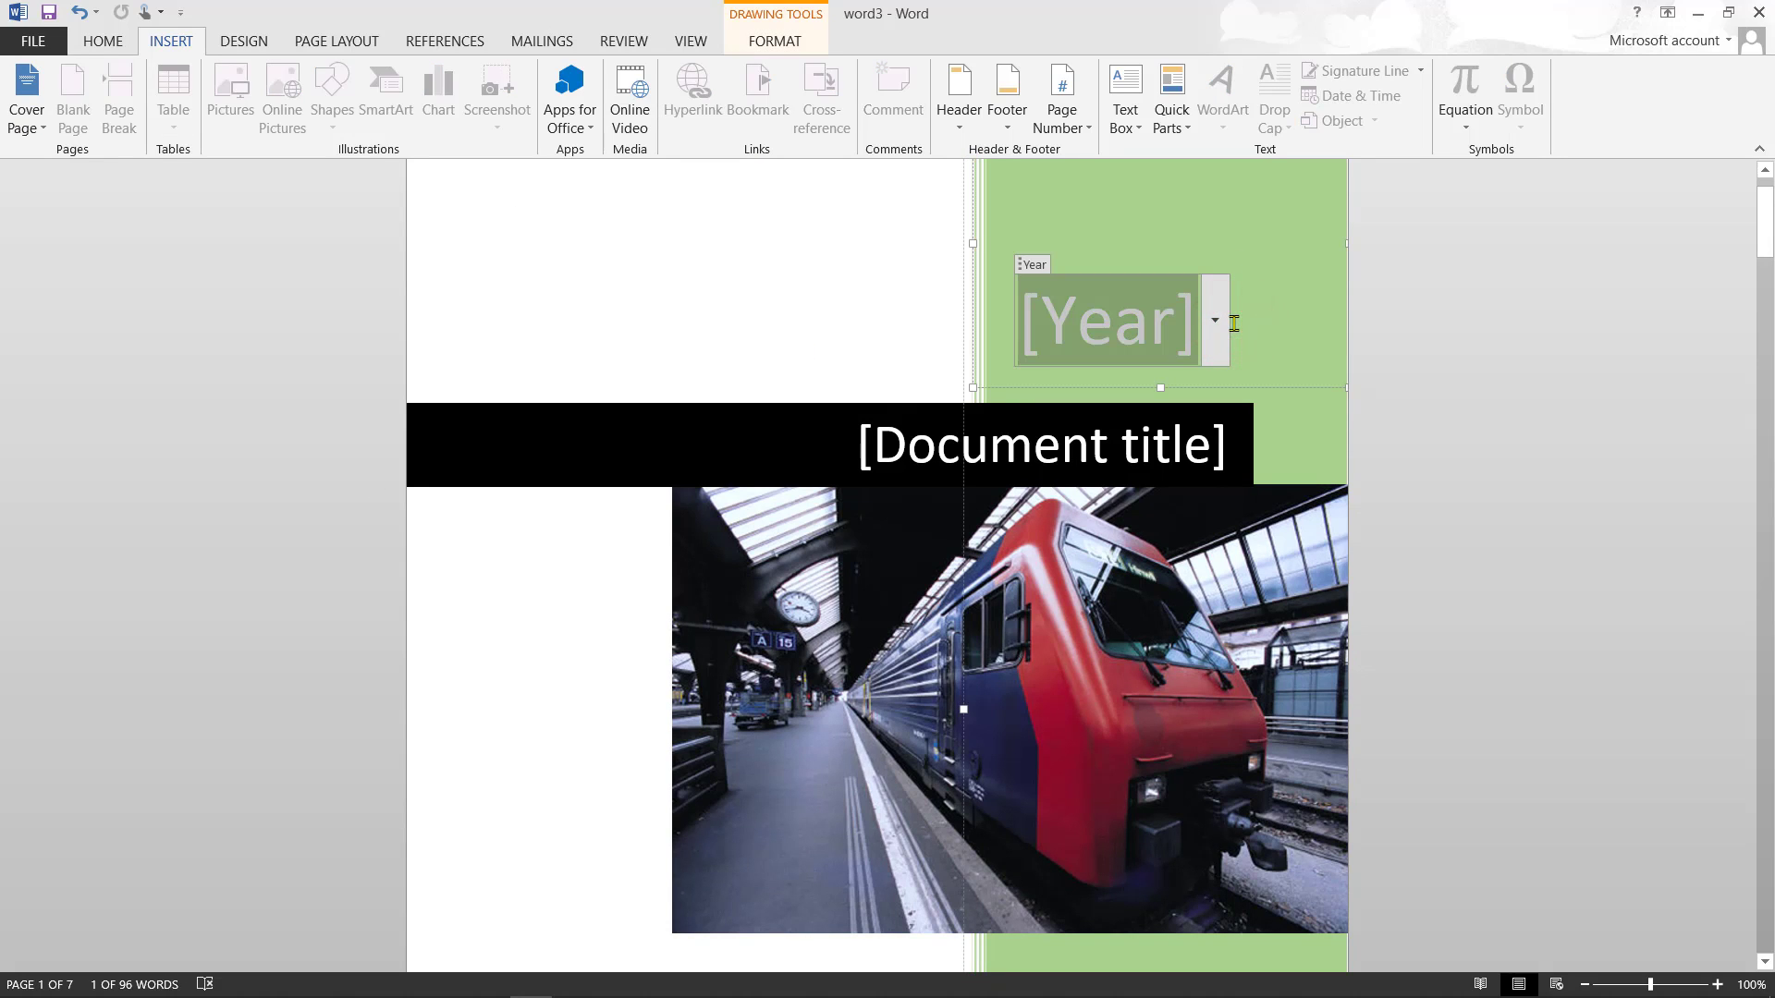
pyautogui.scroll(-6, 1234, 323)
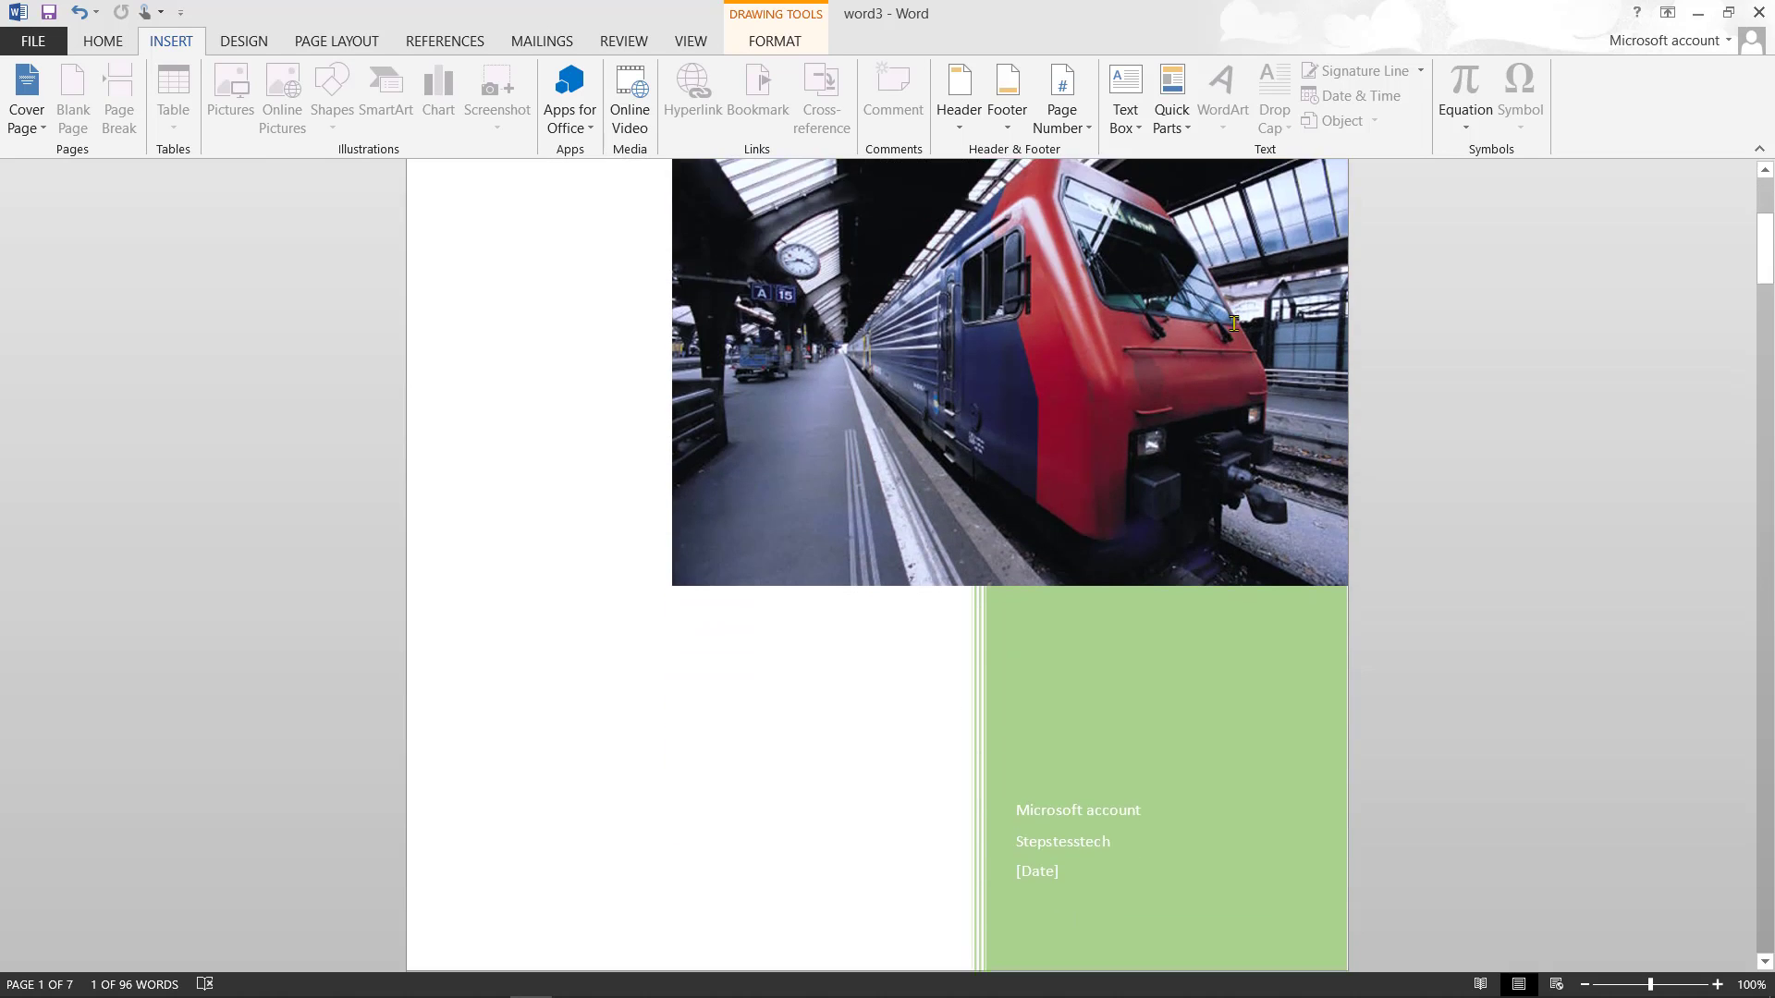
pyautogui.scroll(3, 1234, 323)
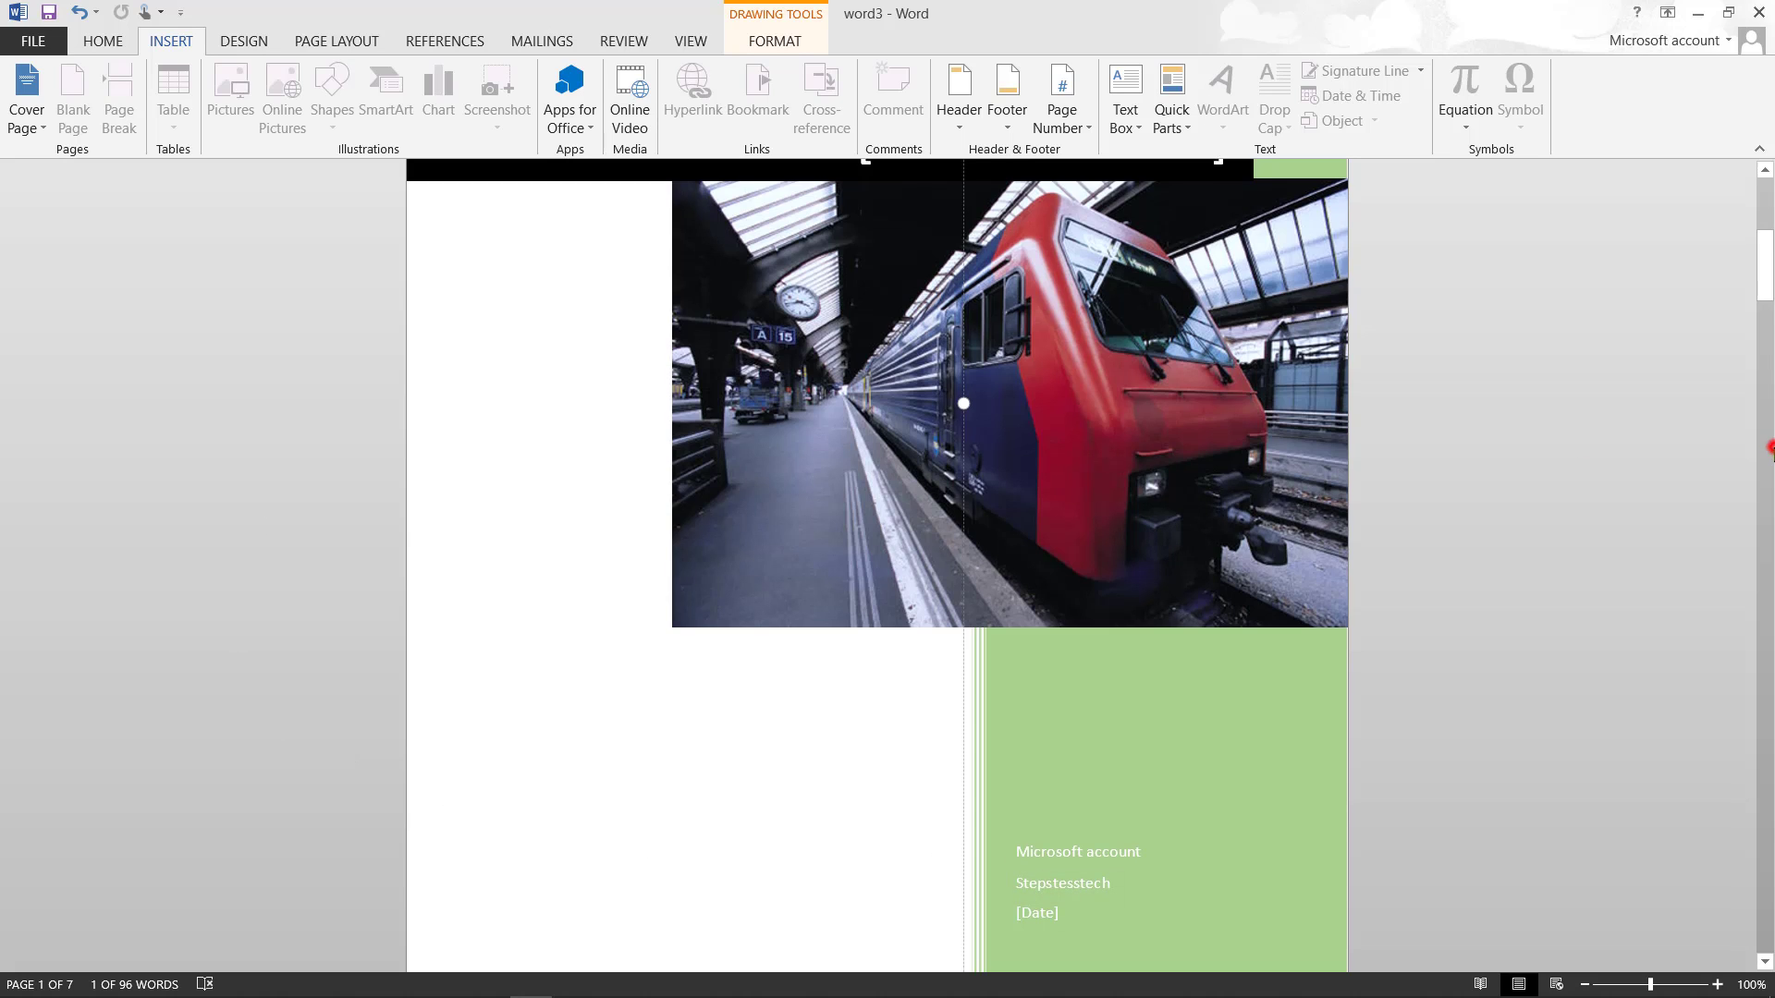
pyautogui.click(1766, 450)
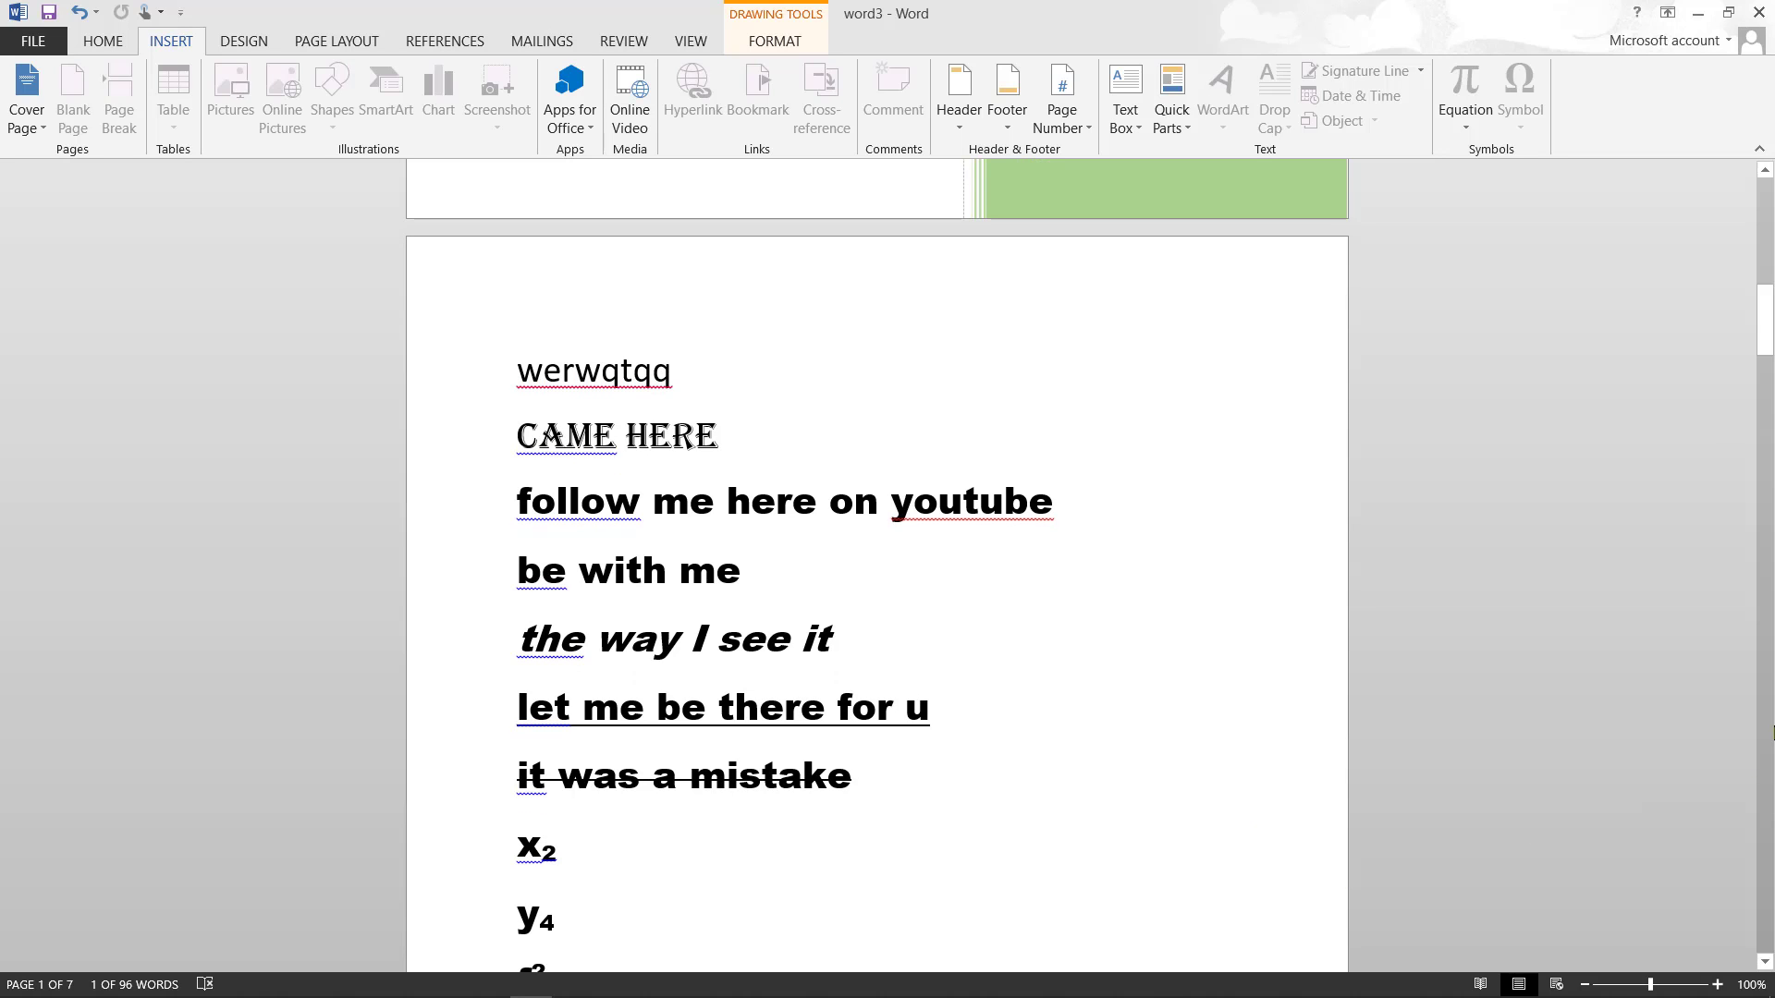
# - Scroll down to the iyioupi page and add an empty line after iyioupi
pyautogui.click(1767, 725)
pyautogui.click(1767, 726)
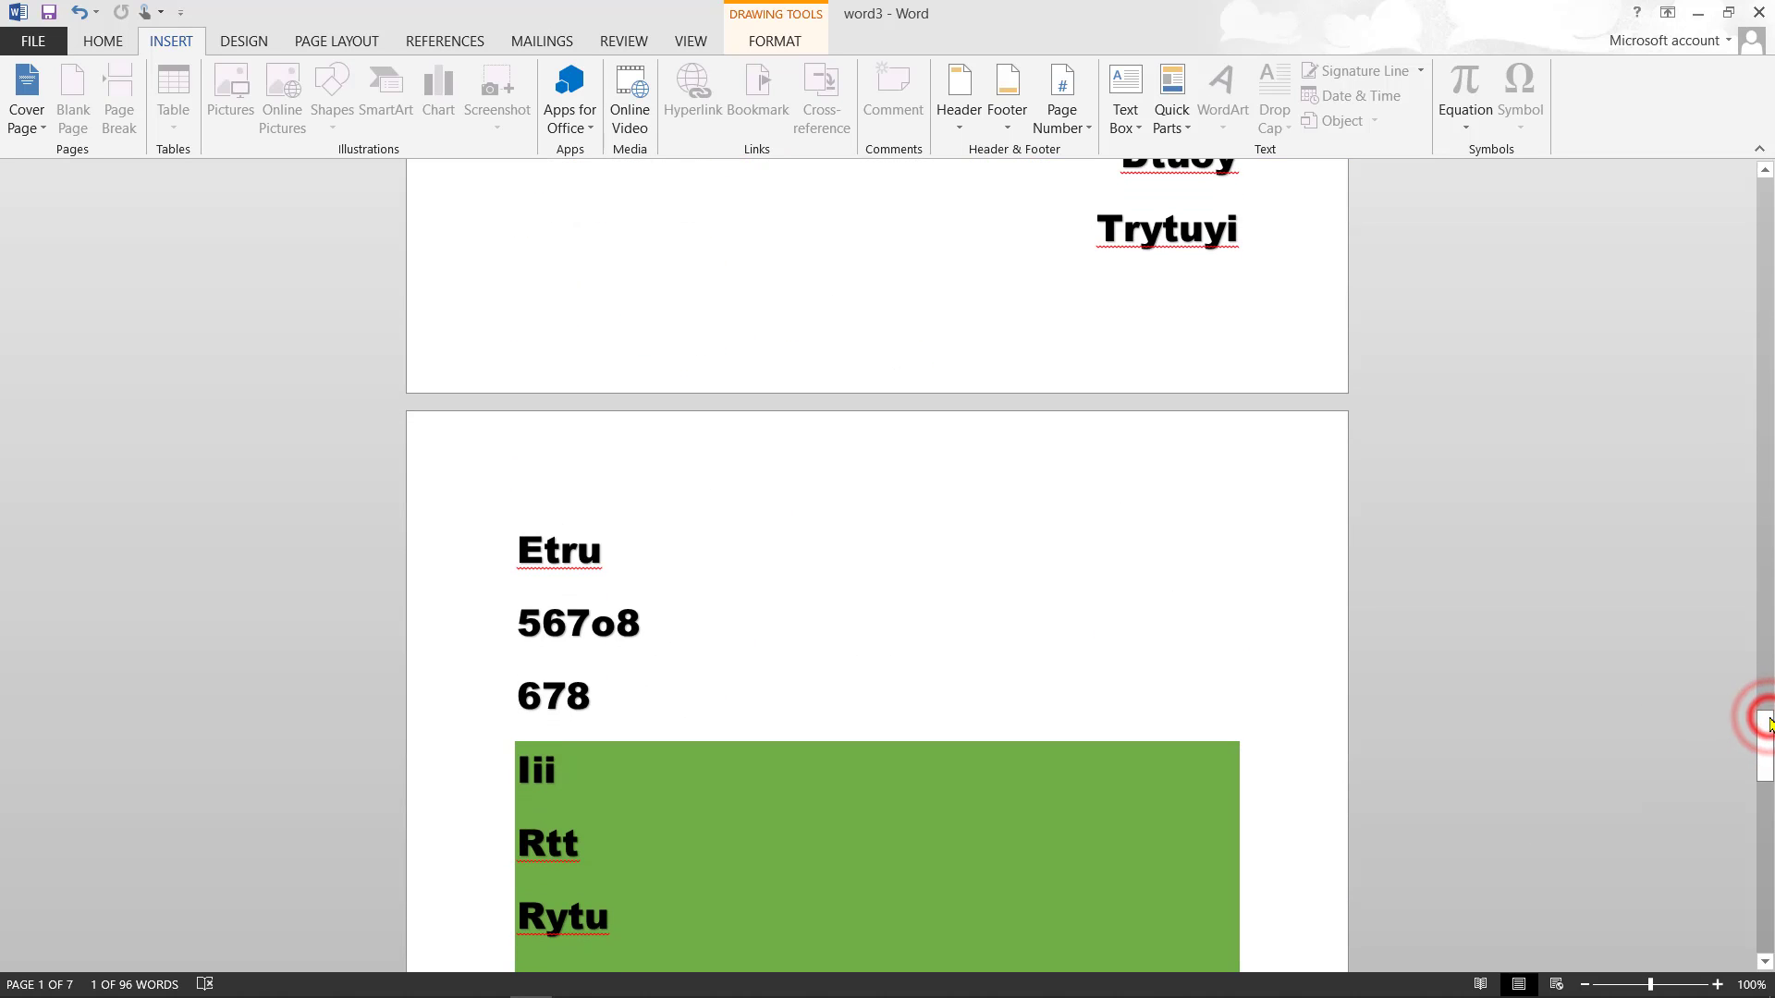
pyautogui.click(1767, 709)
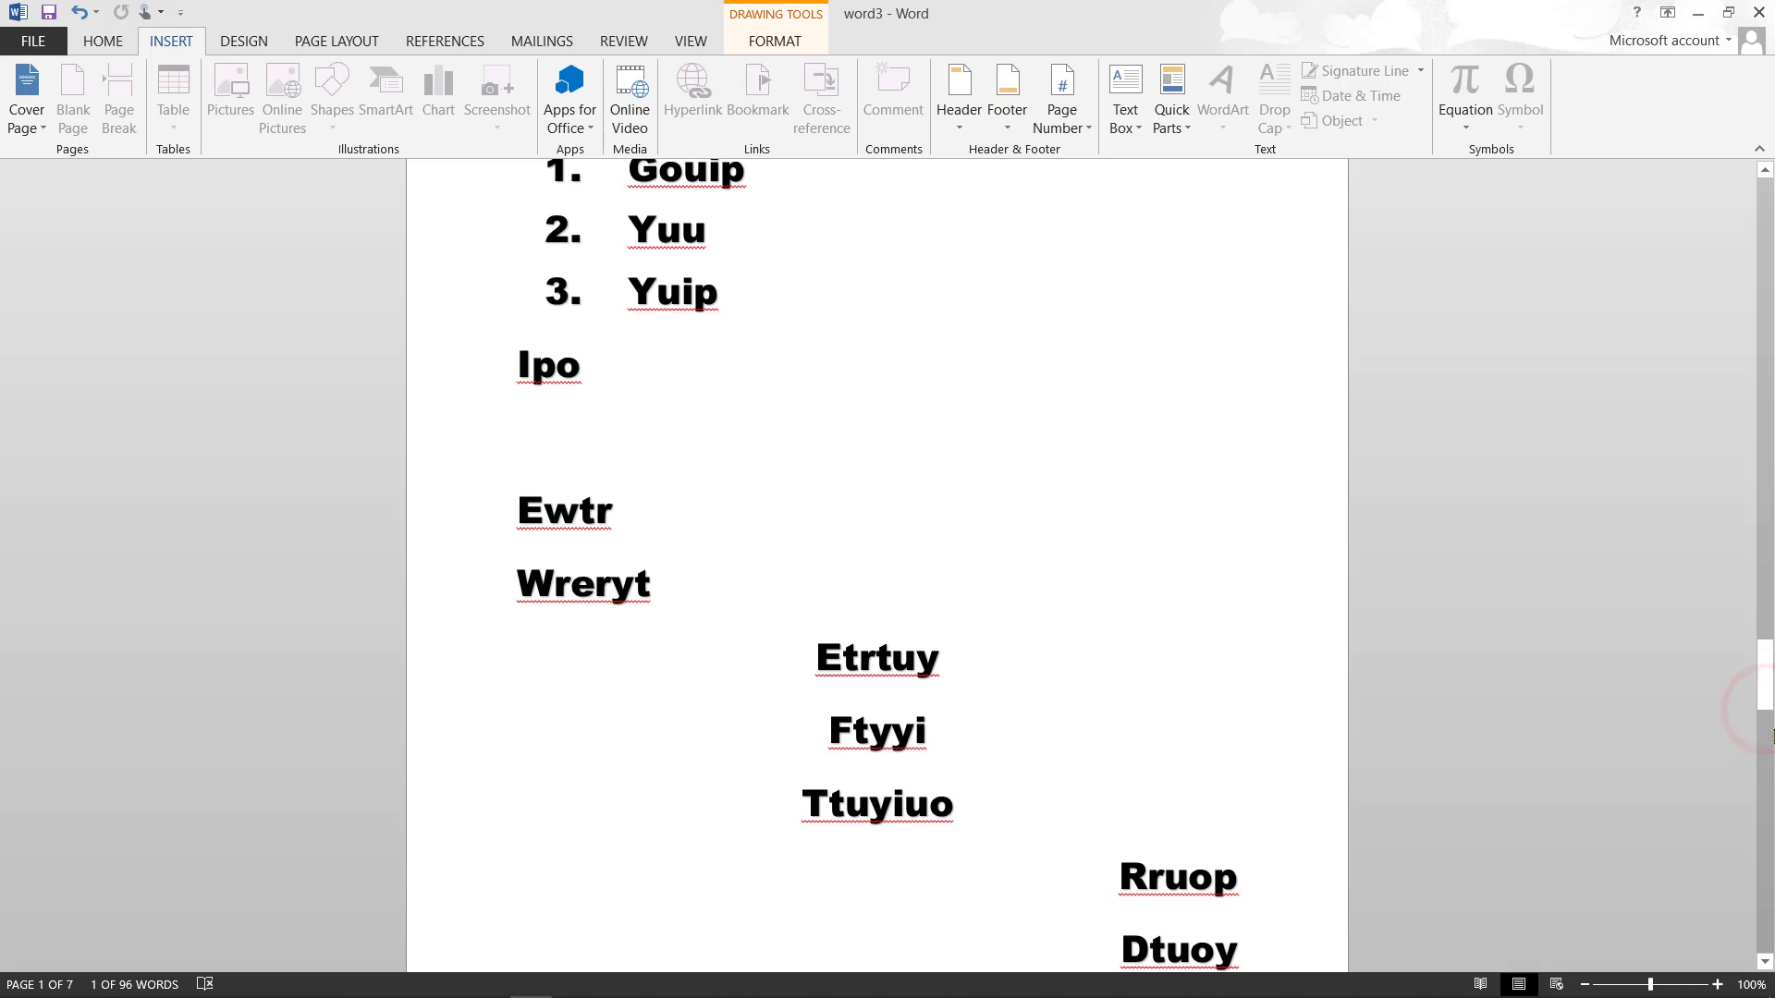
pyautogui.click(1767, 728)
pyautogui.click(1766, 804)
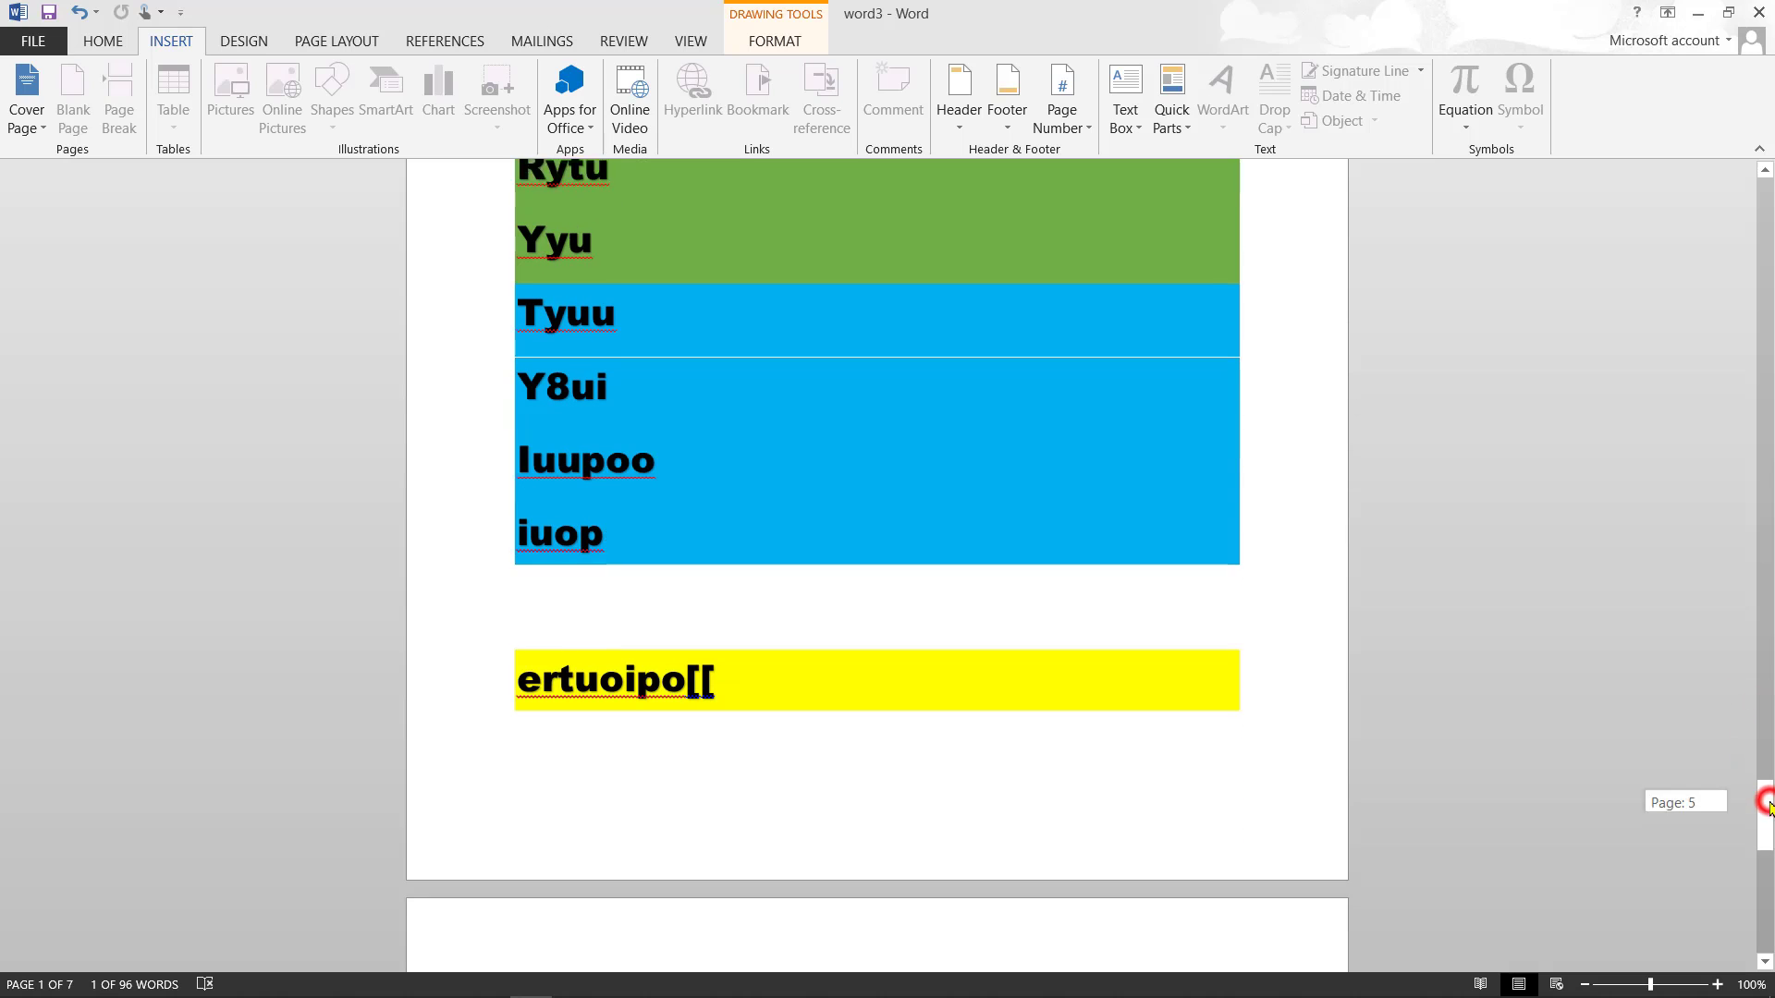
pyautogui.click(18, 107)
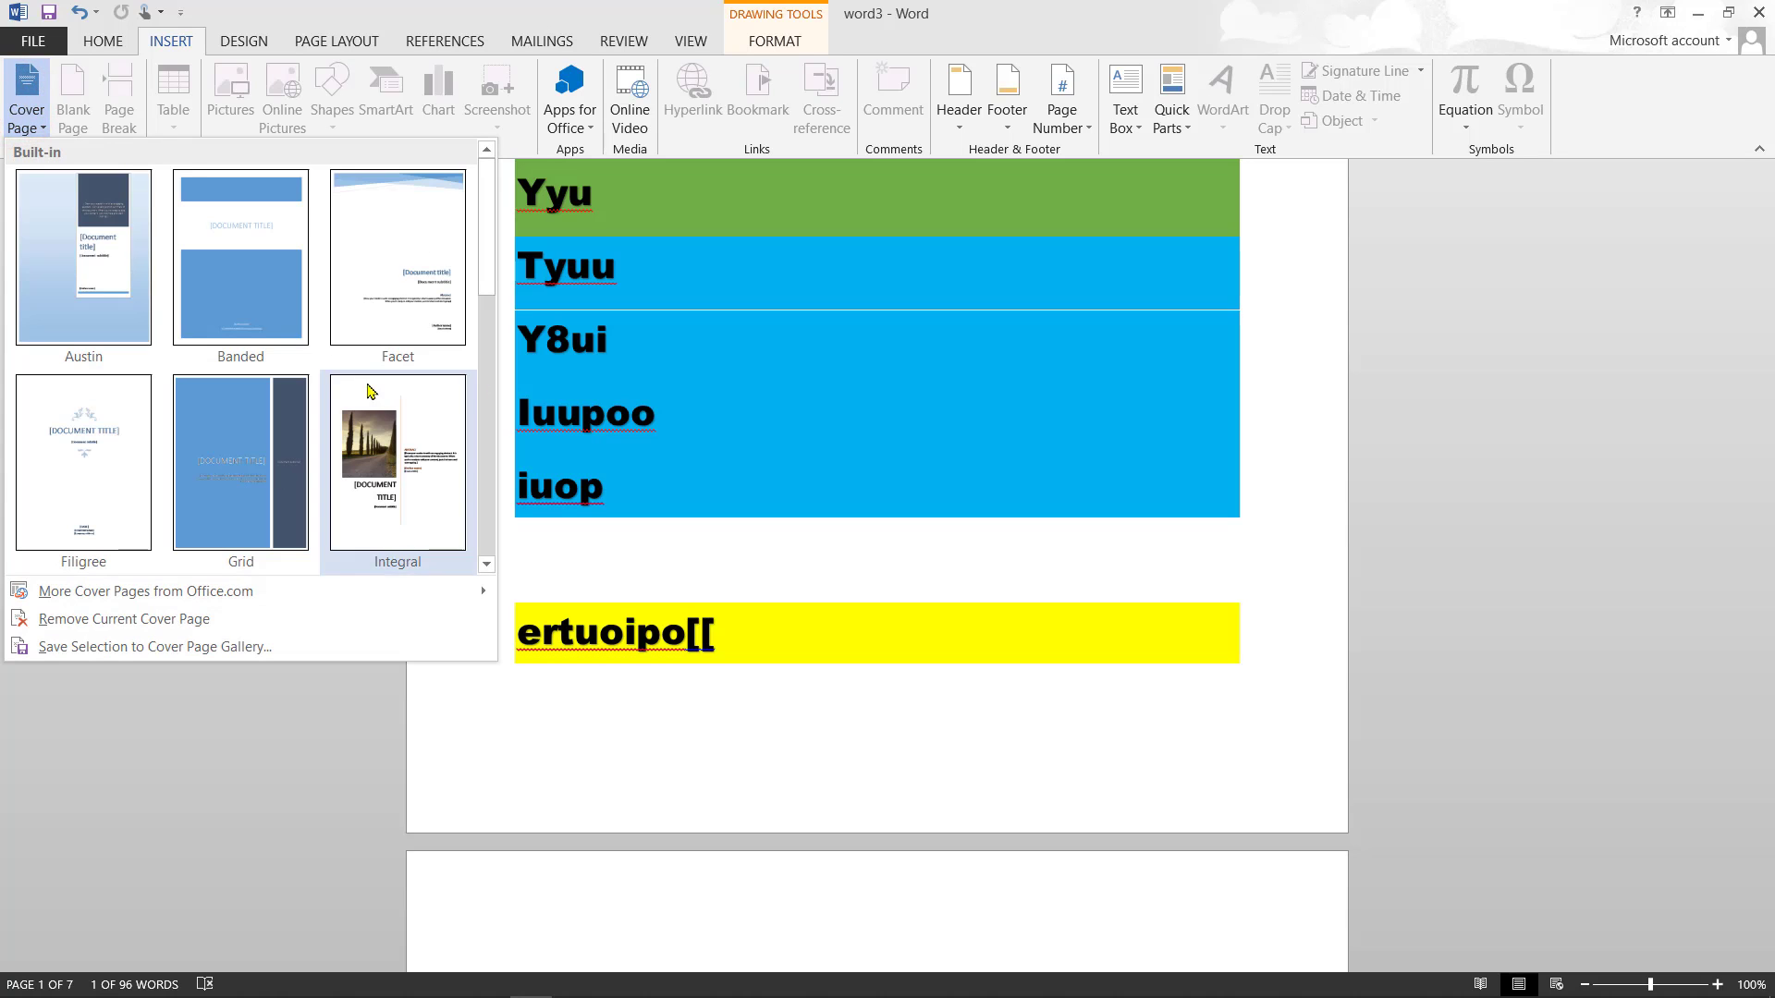
pyautogui.click(197, 845)
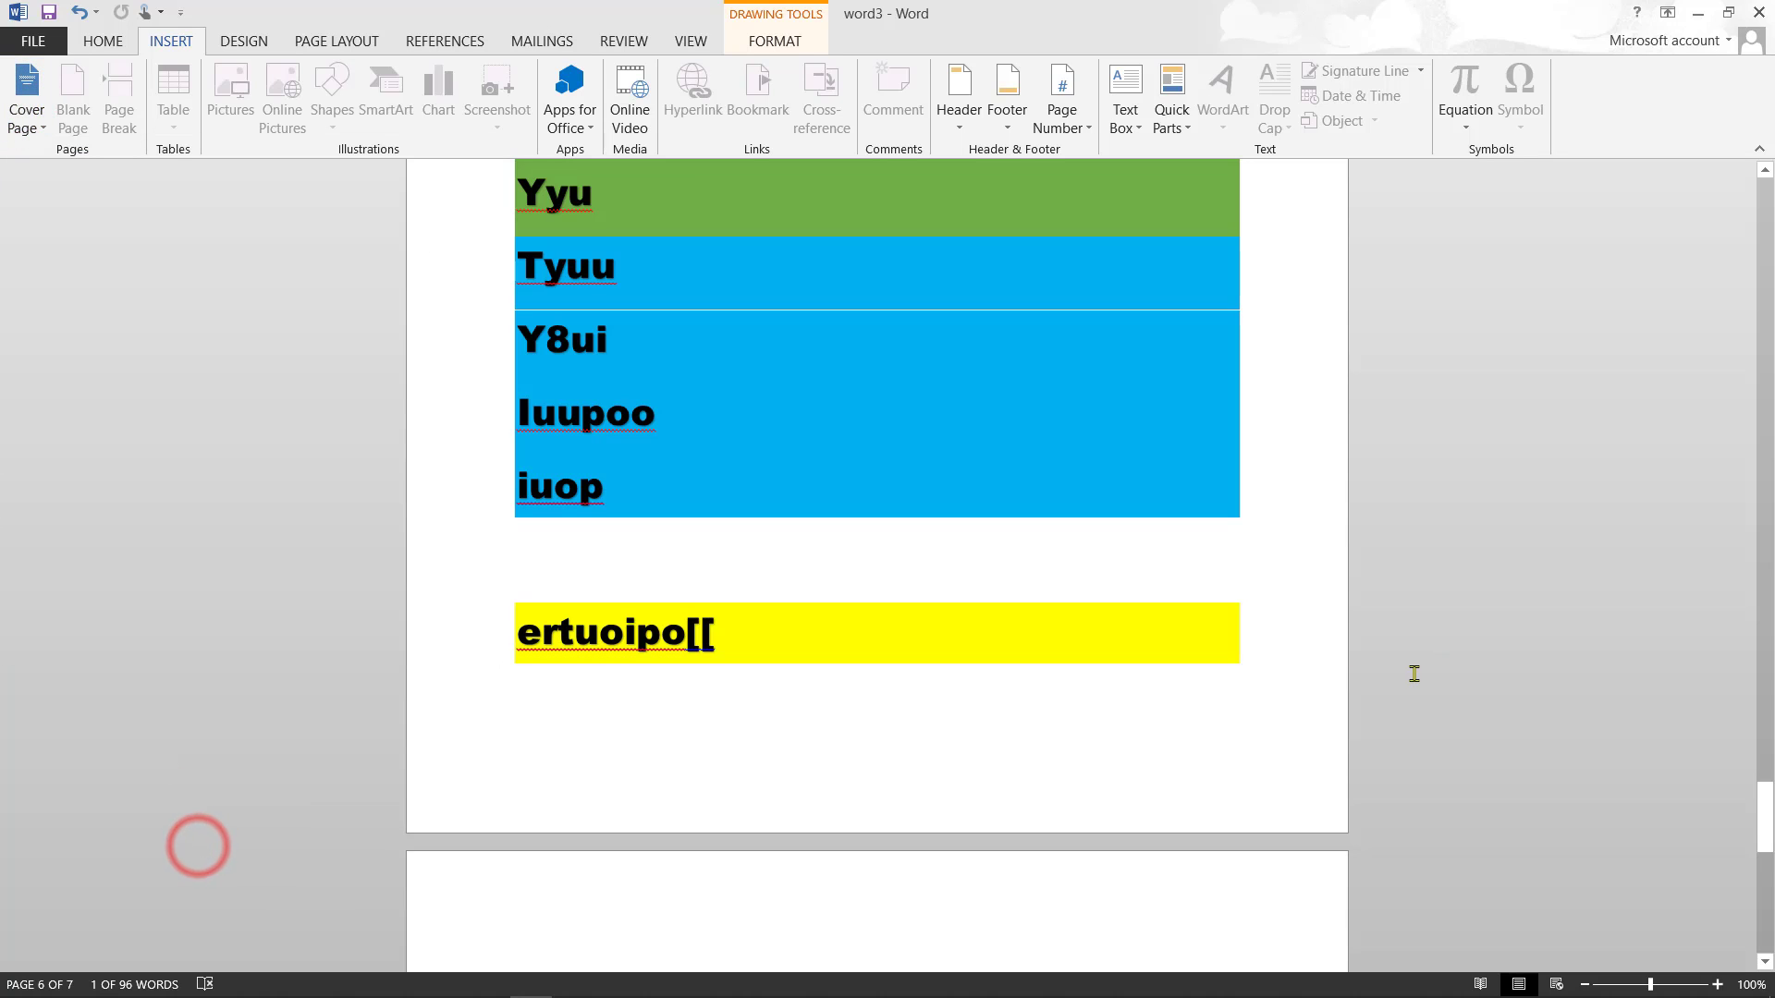
pyautogui.click(1764, 878)
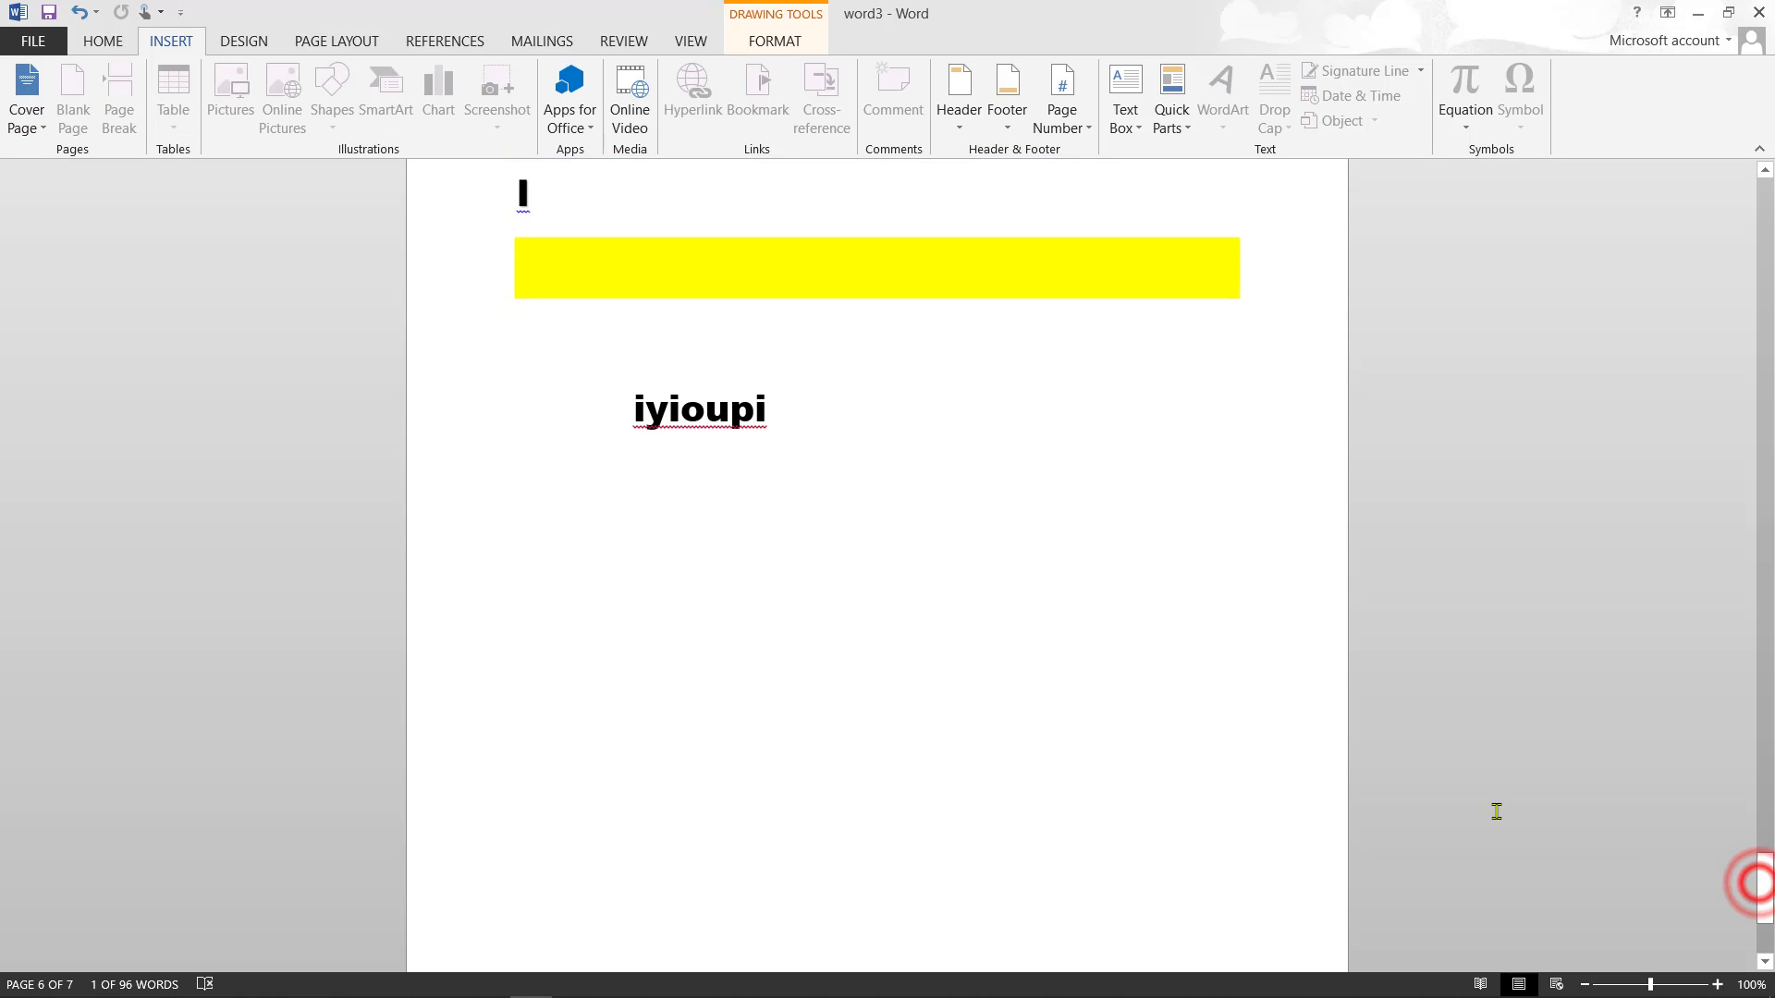
pyautogui.click(885, 402)
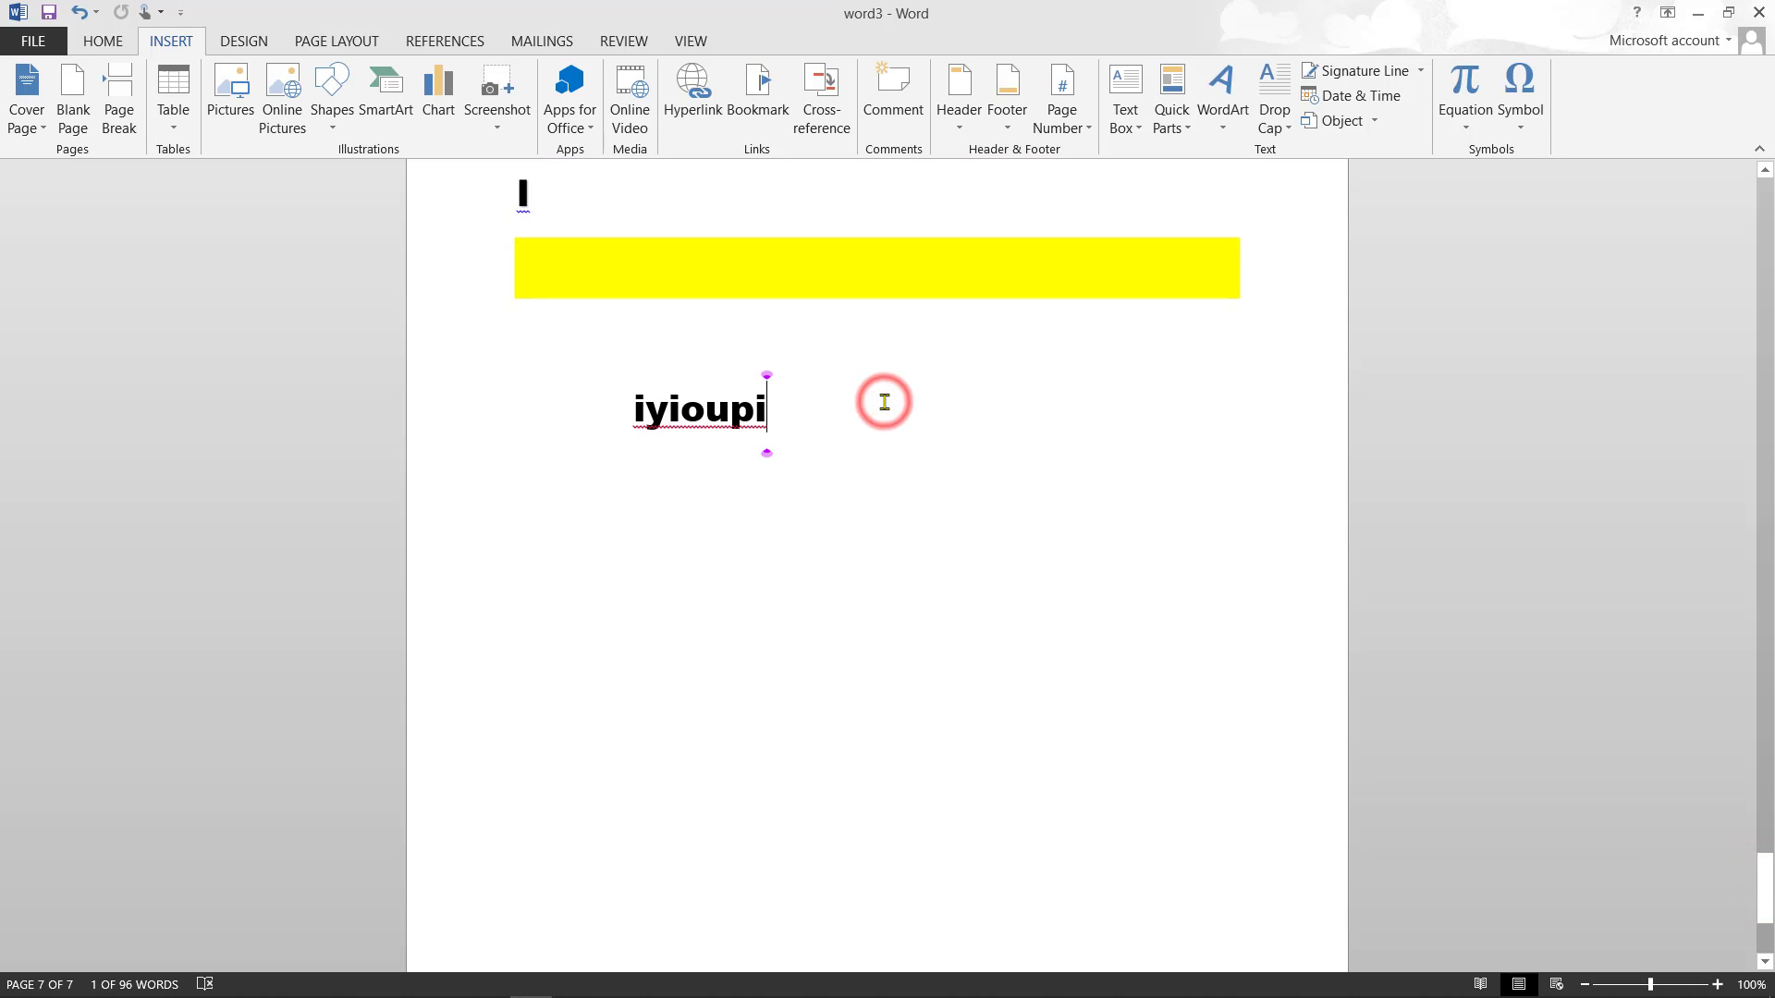
pyautogui.press('Return')
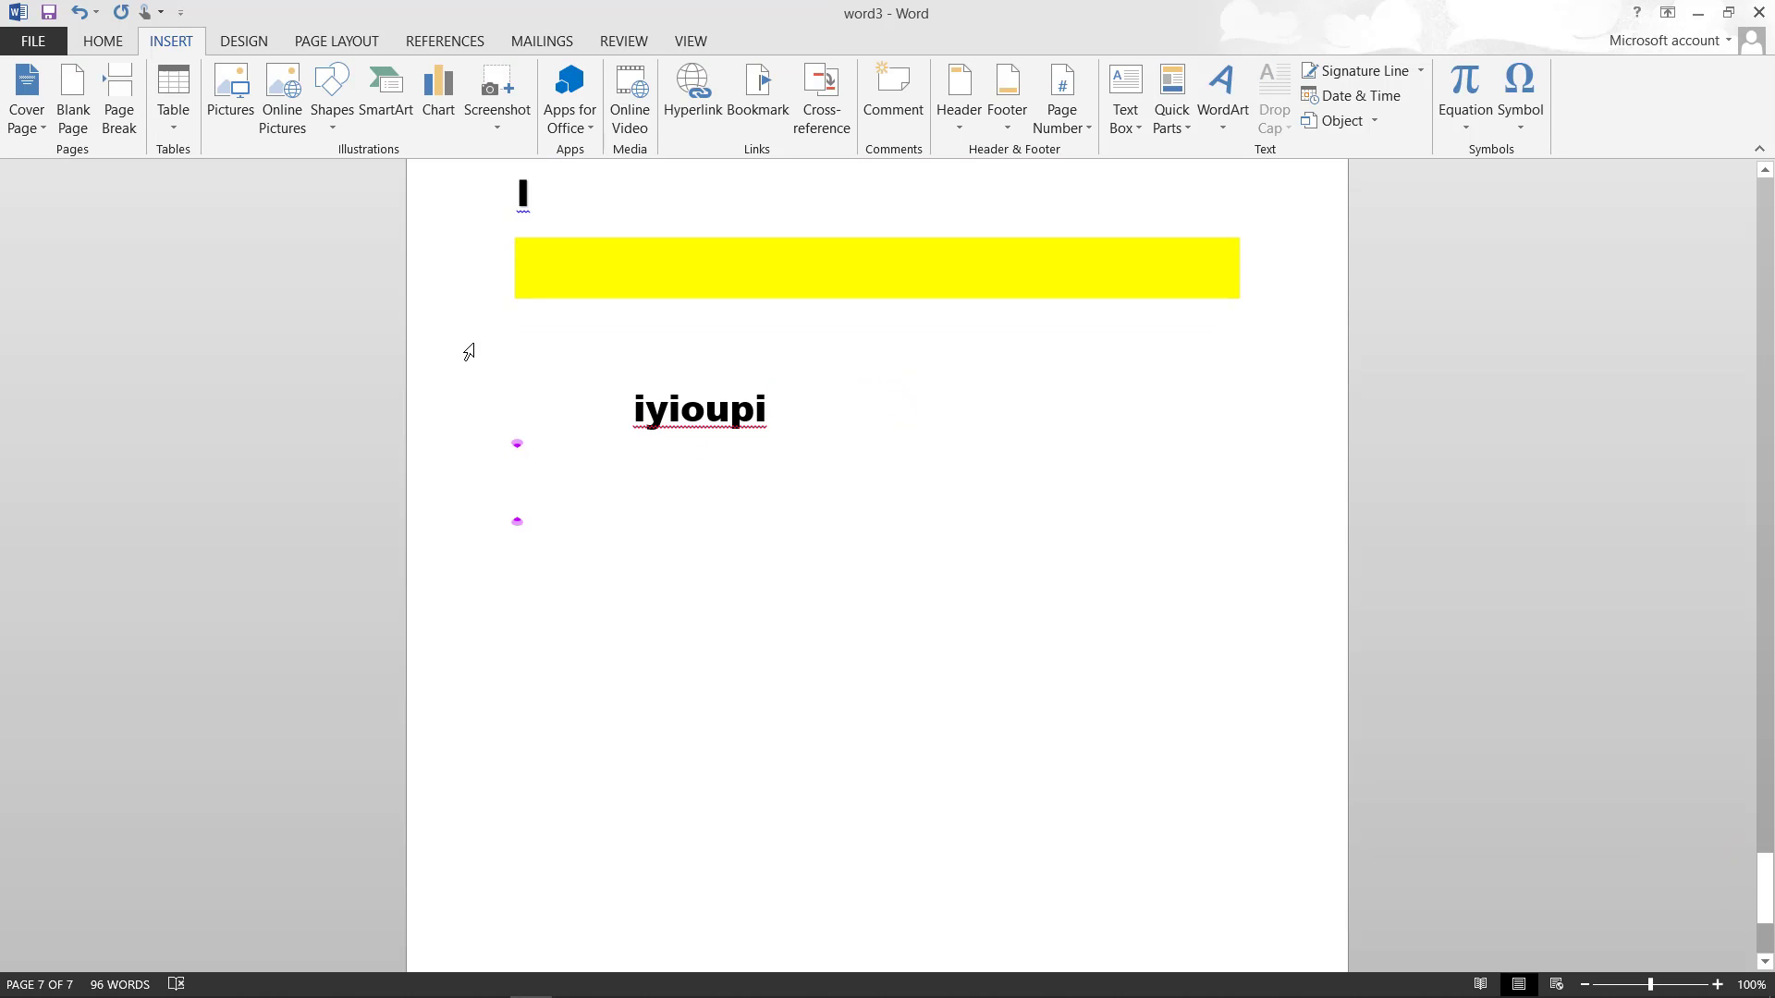
# - Add two blank pages, then insert and remove a page break on the empty centred line
pyautogui.click(72, 89)
pyautogui.click(72, 89)
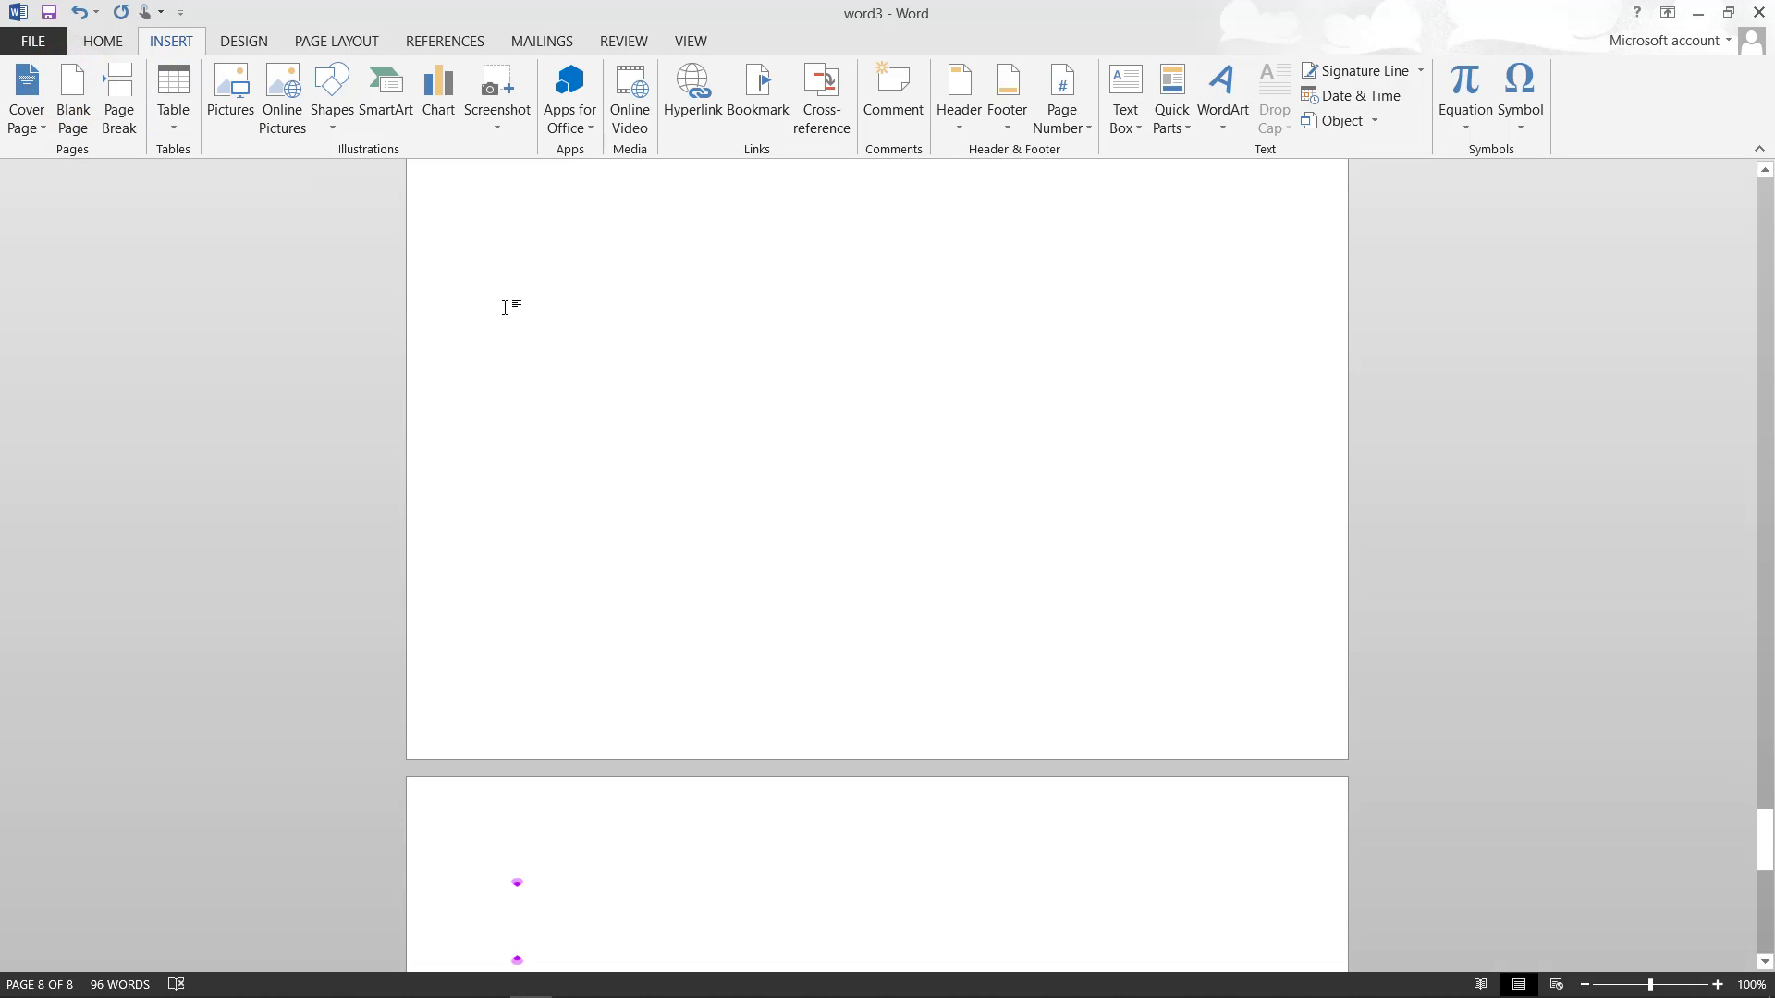
pyautogui.scroll(-5, 505, 306)
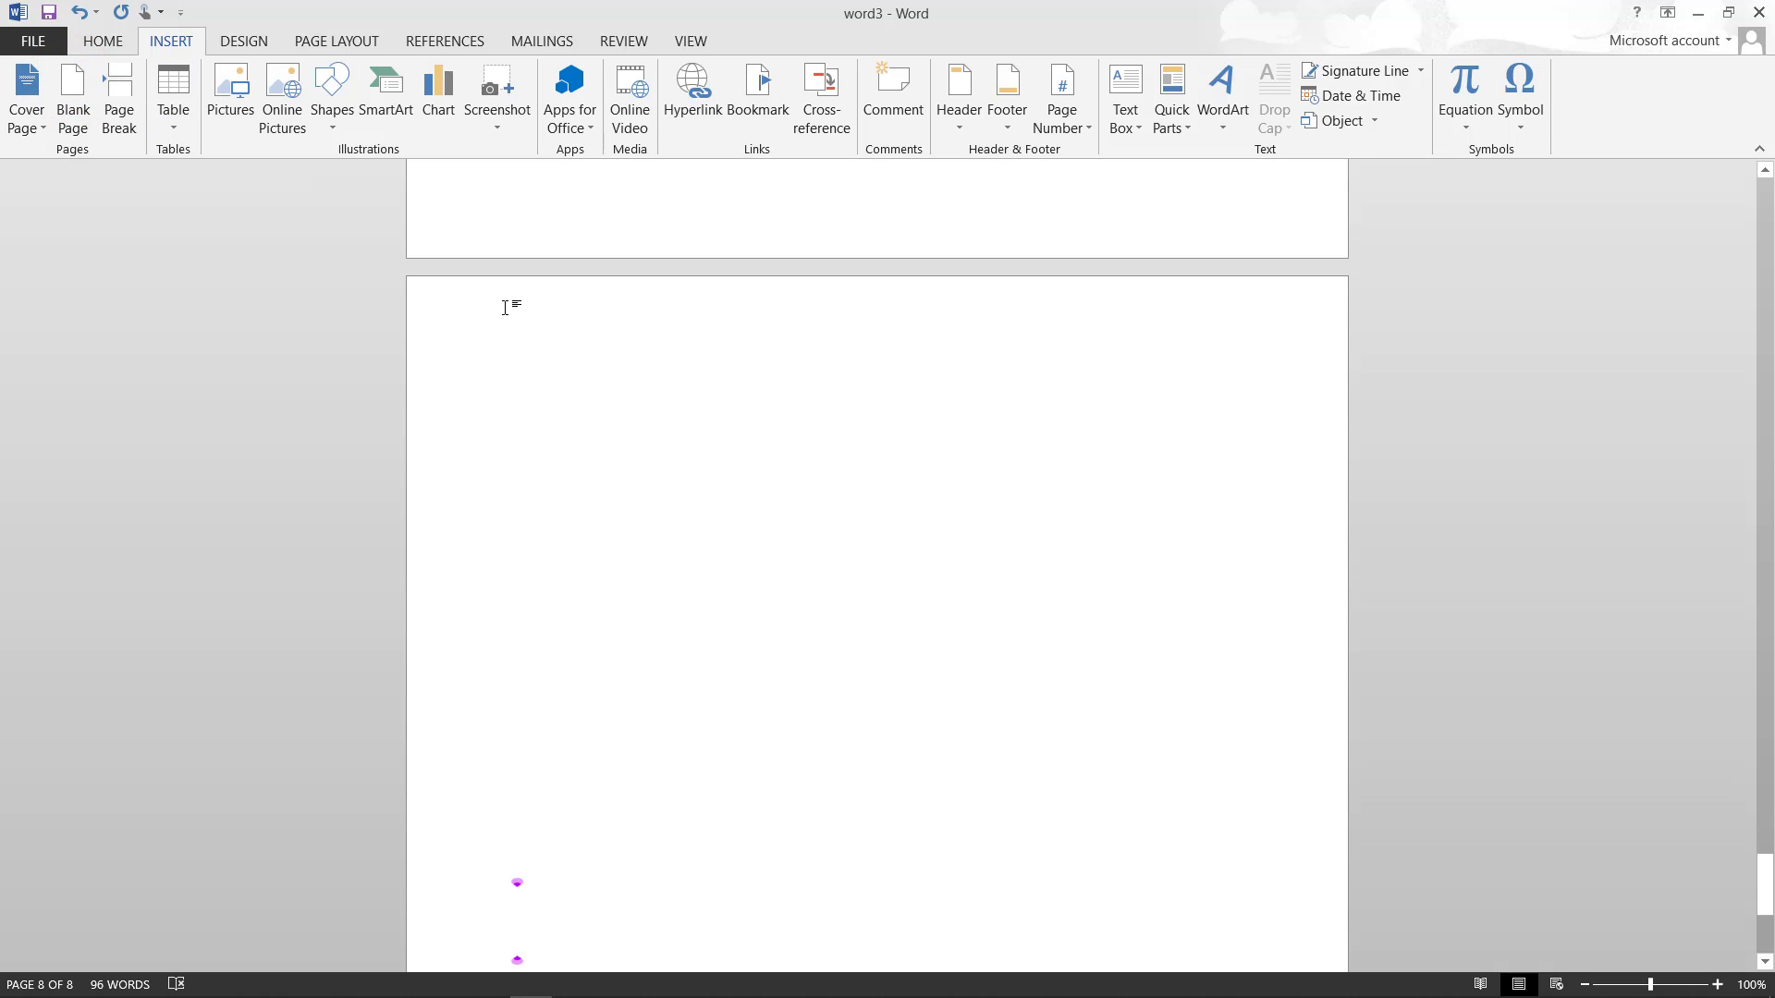
pyautogui.scroll(-6, 505, 306)
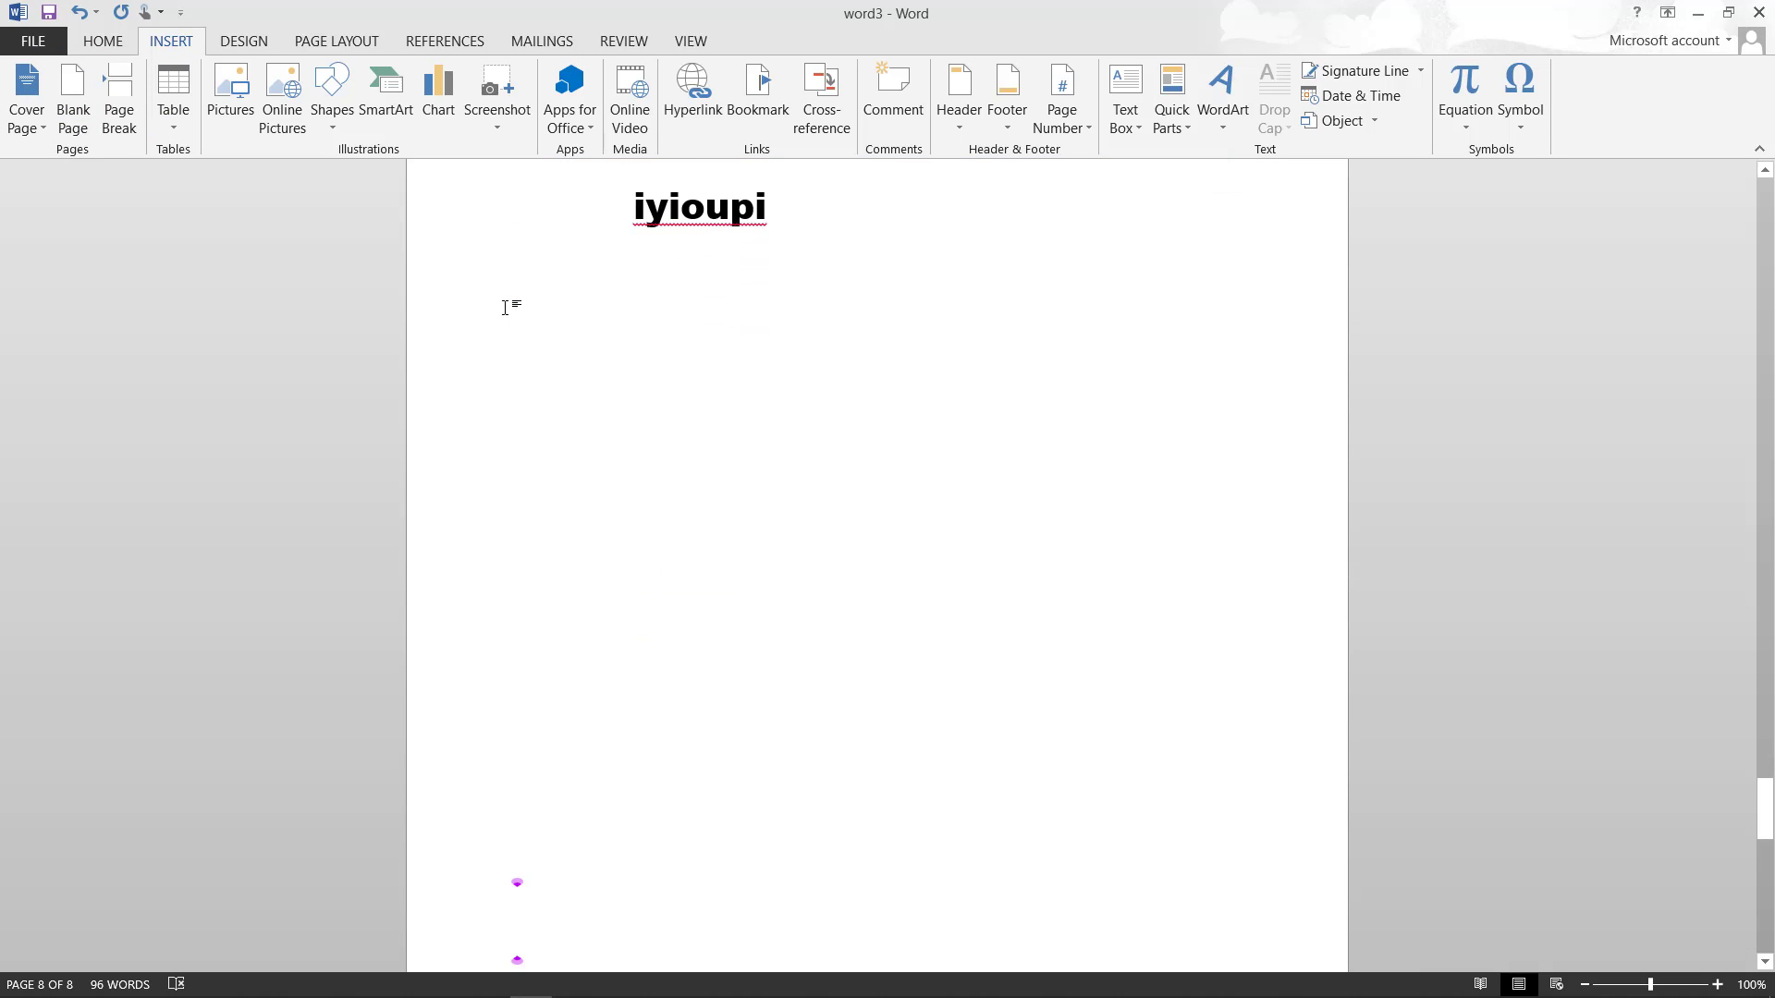
pyautogui.click(632, 301)
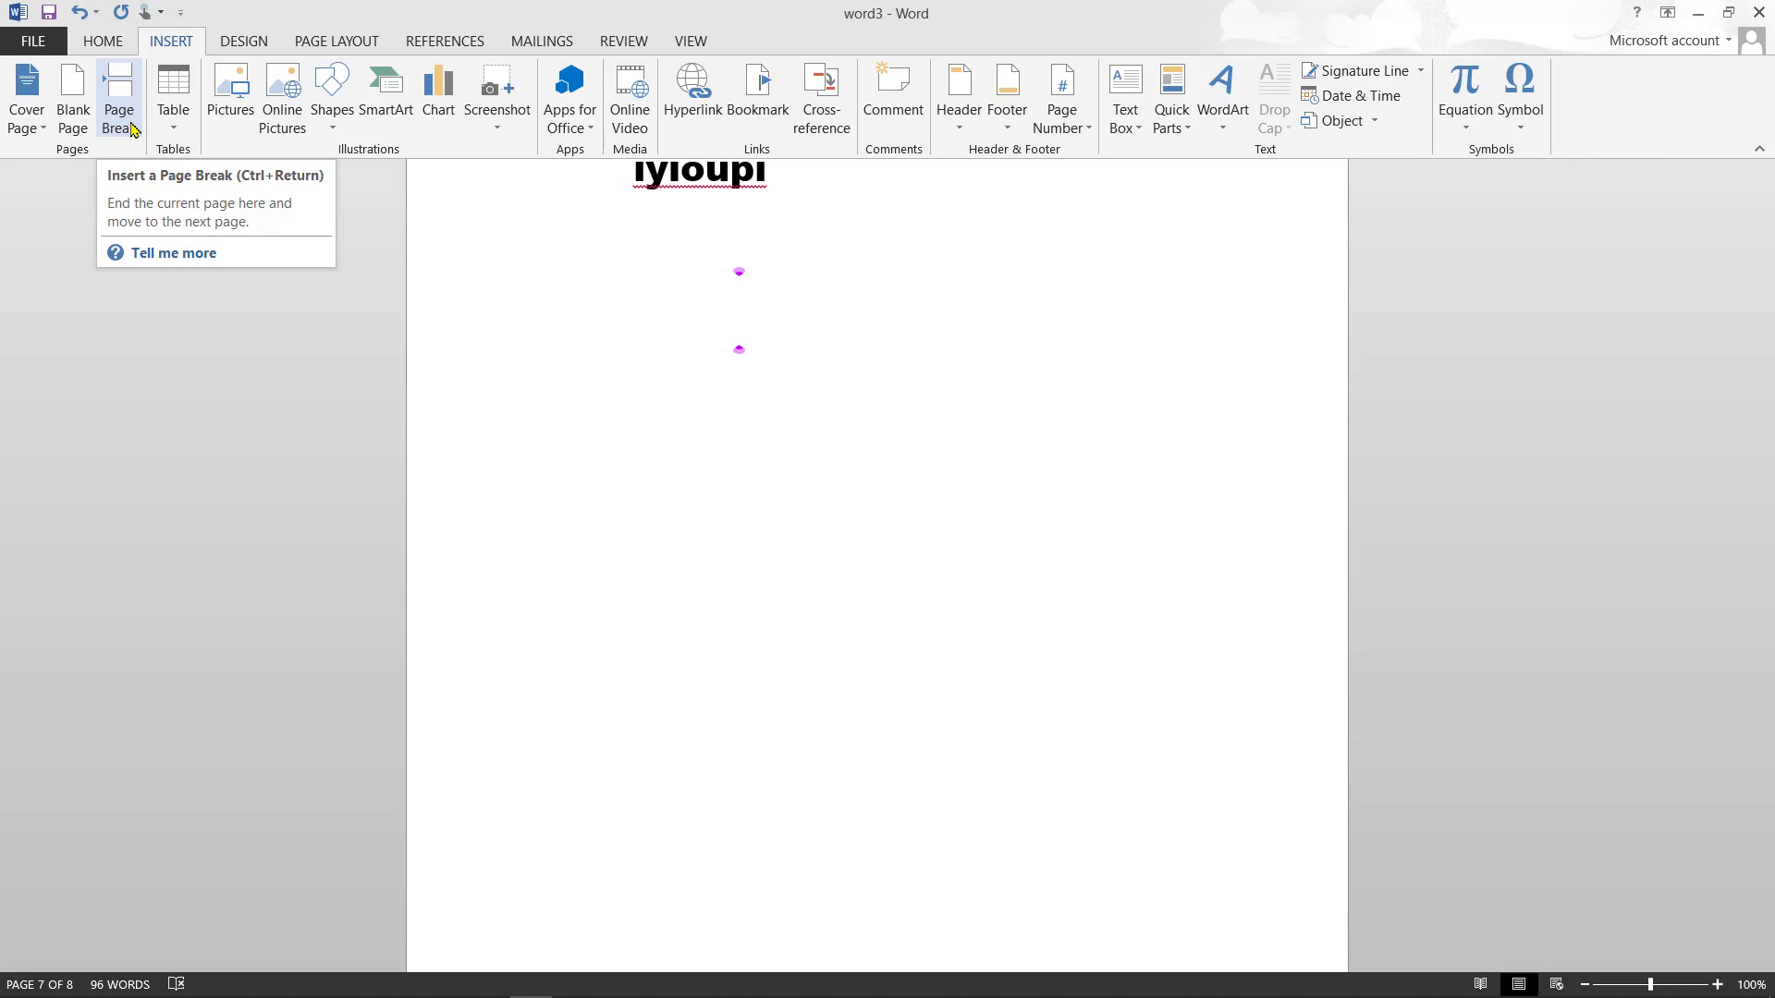
pyautogui.click(130, 128)
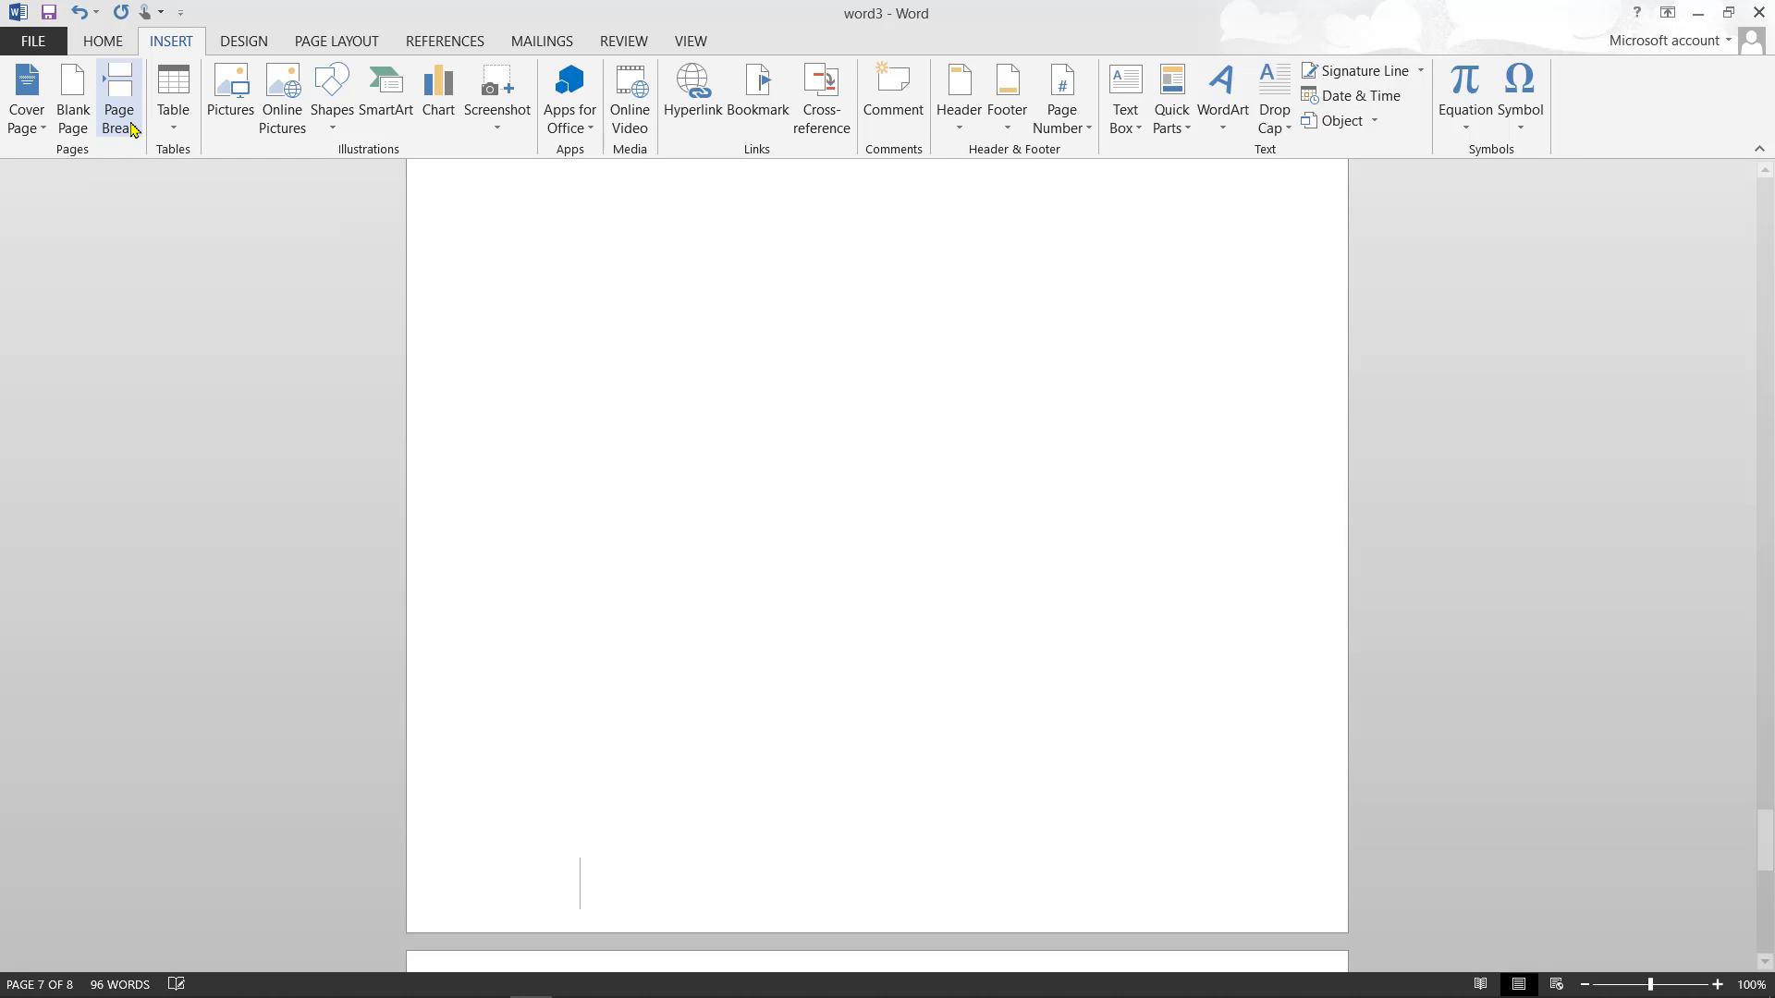
pyautogui.press('BackSpace')
pyautogui.press('BackSpace')
pyautogui.press('BackSpace')
pyautogui.press('BackSpace')
pyautogui.press('BackSpace')
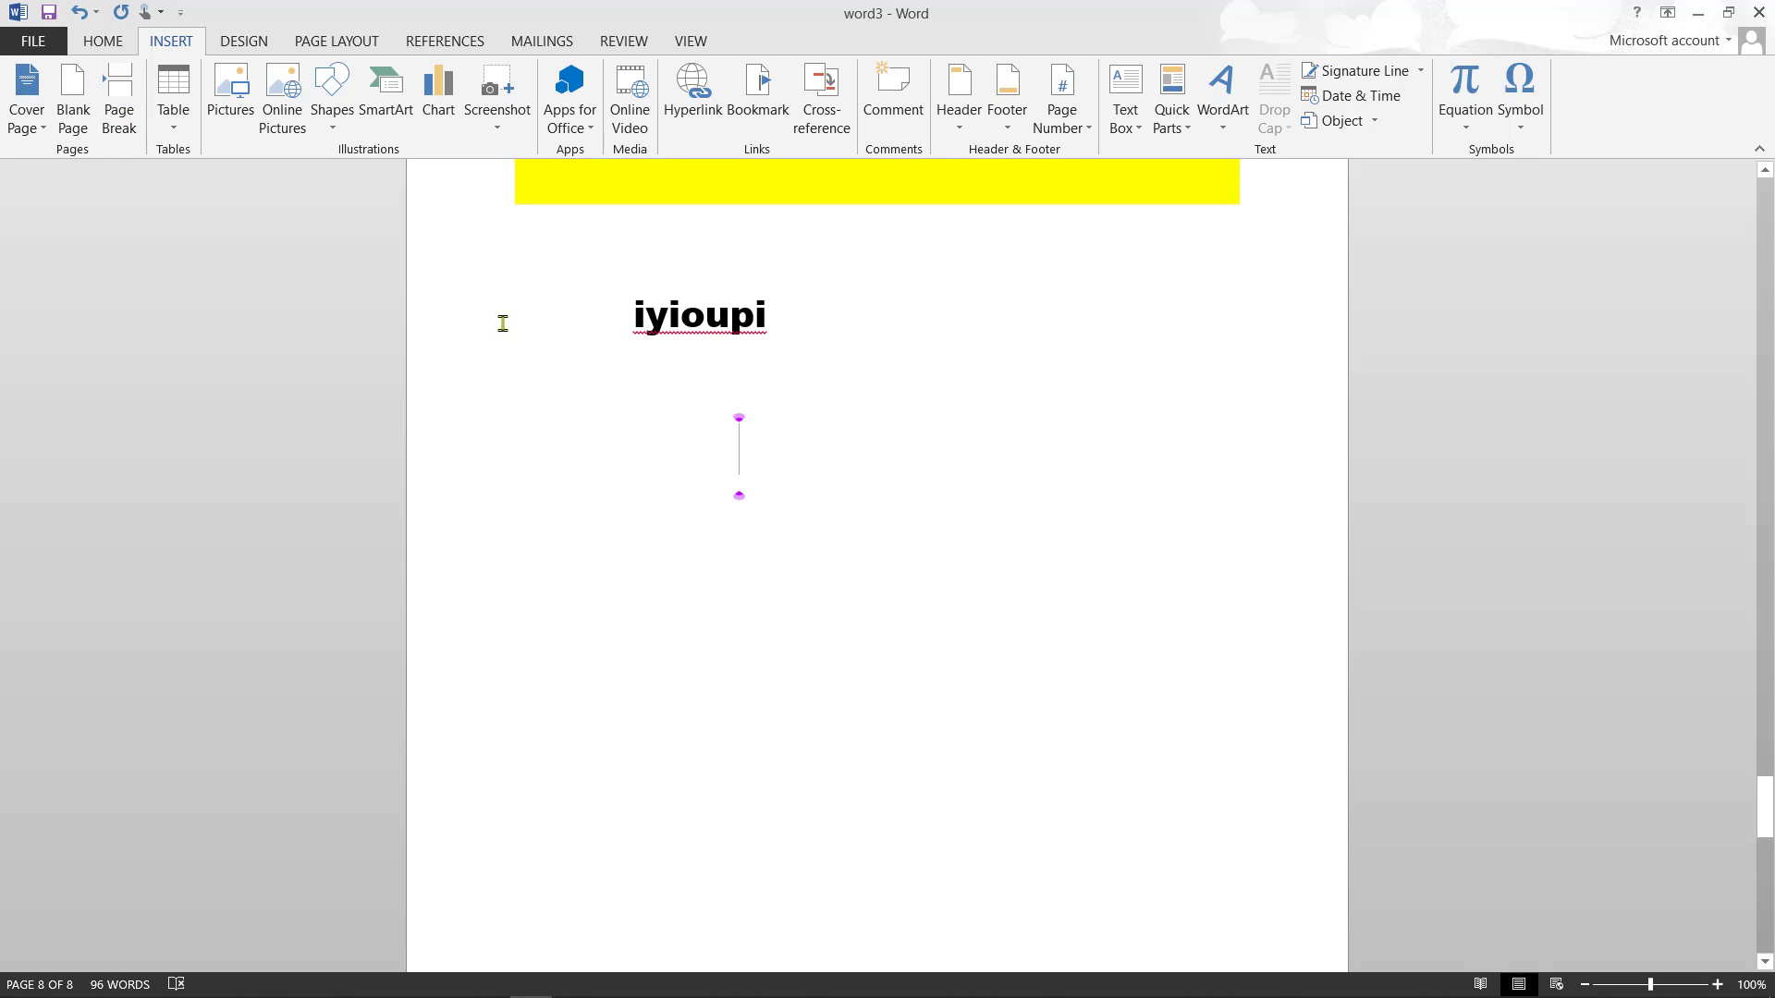
# - Insert three page breaks, then add a new empty line after iyioupi
pyautogui.click(127, 91)
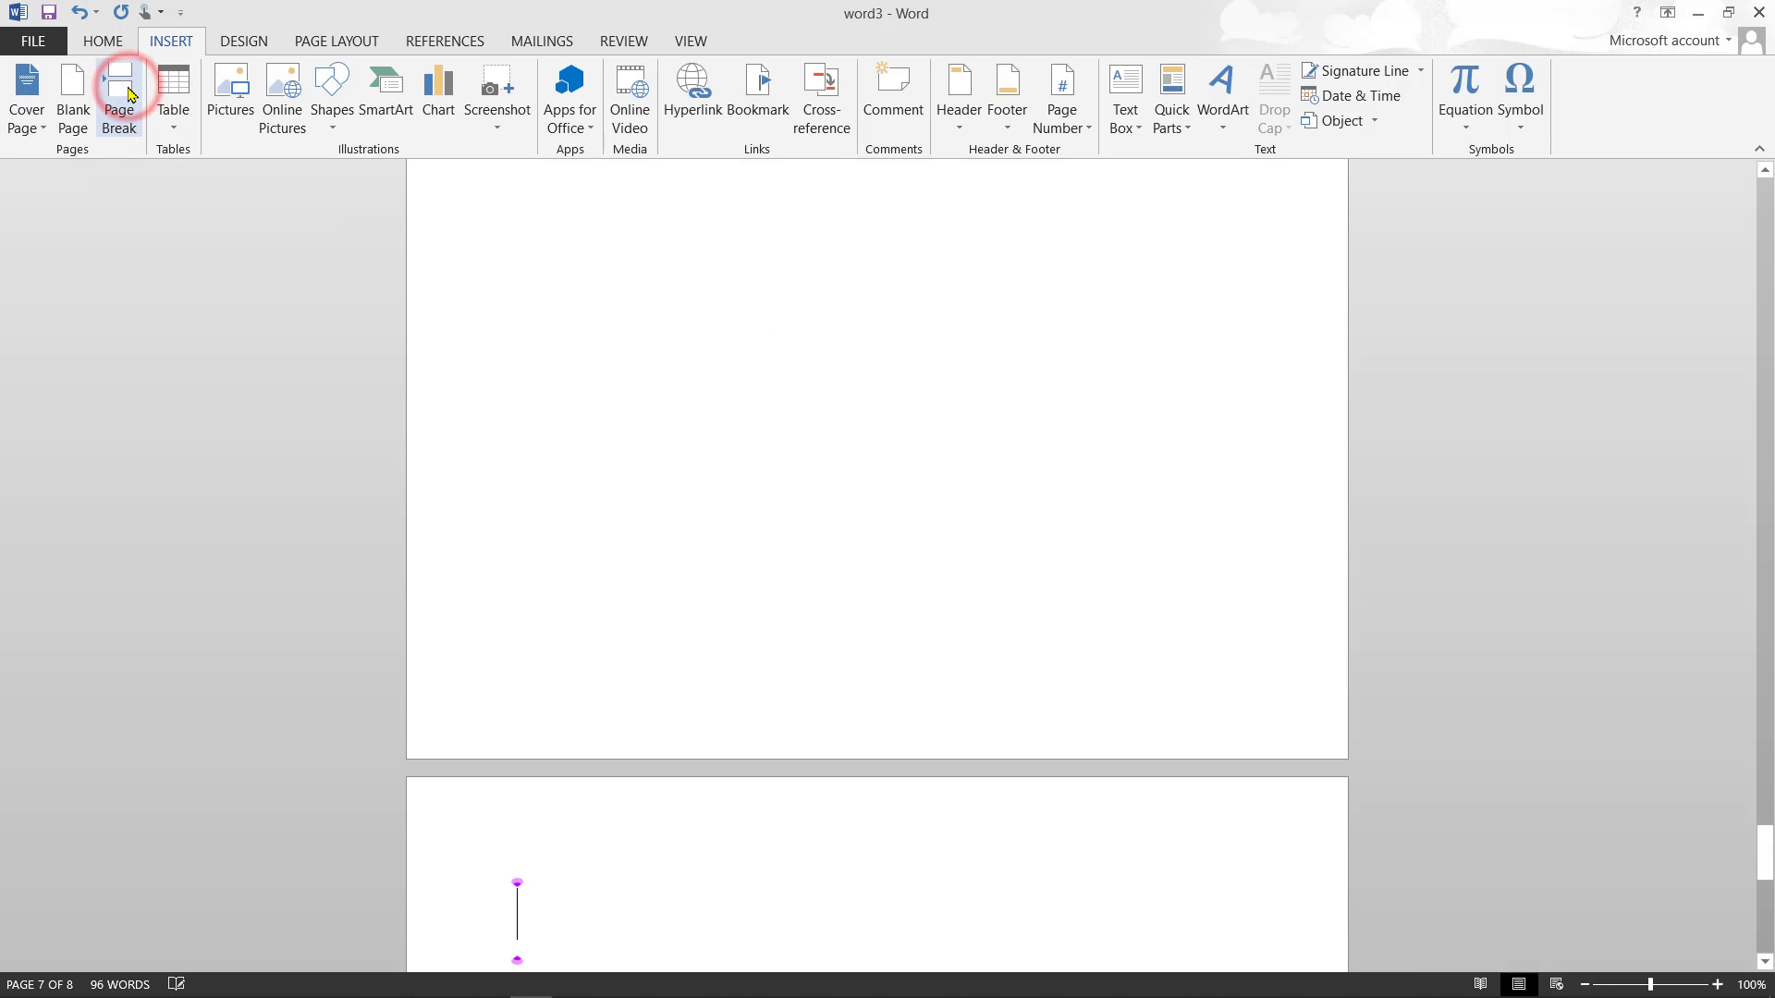
pyautogui.click(127, 91)
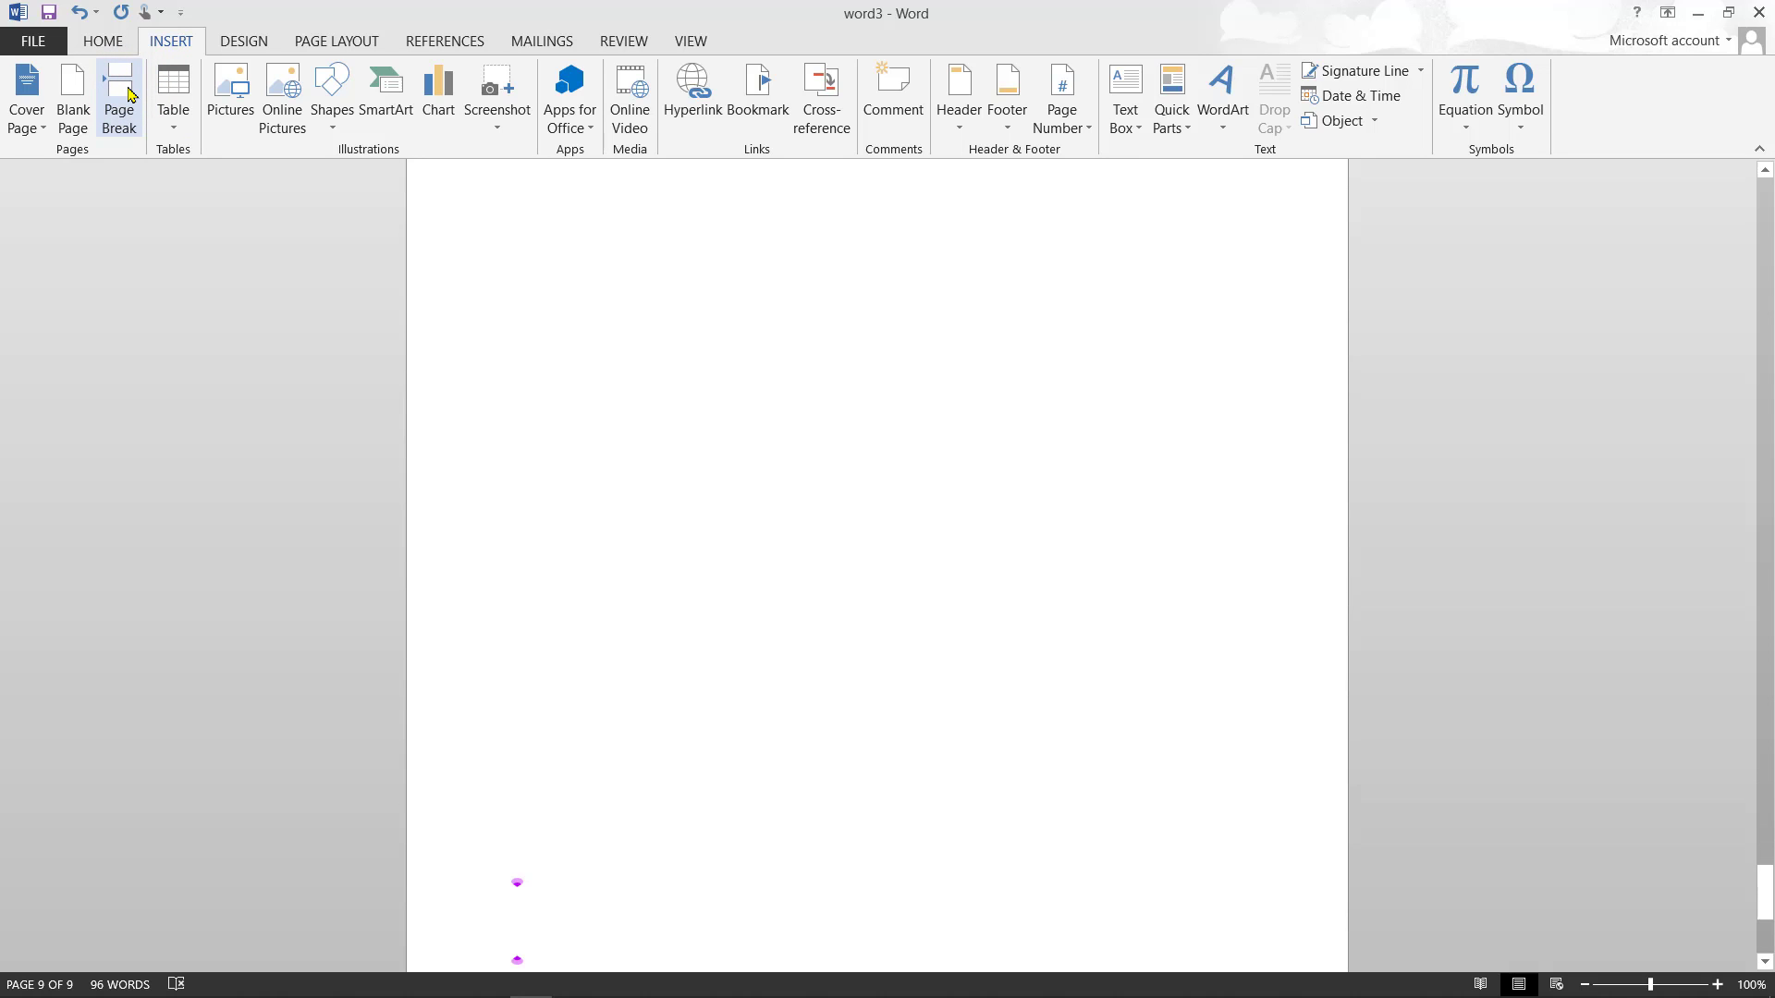
pyautogui.click(128, 91)
pyautogui.scroll(20, 127, 91)
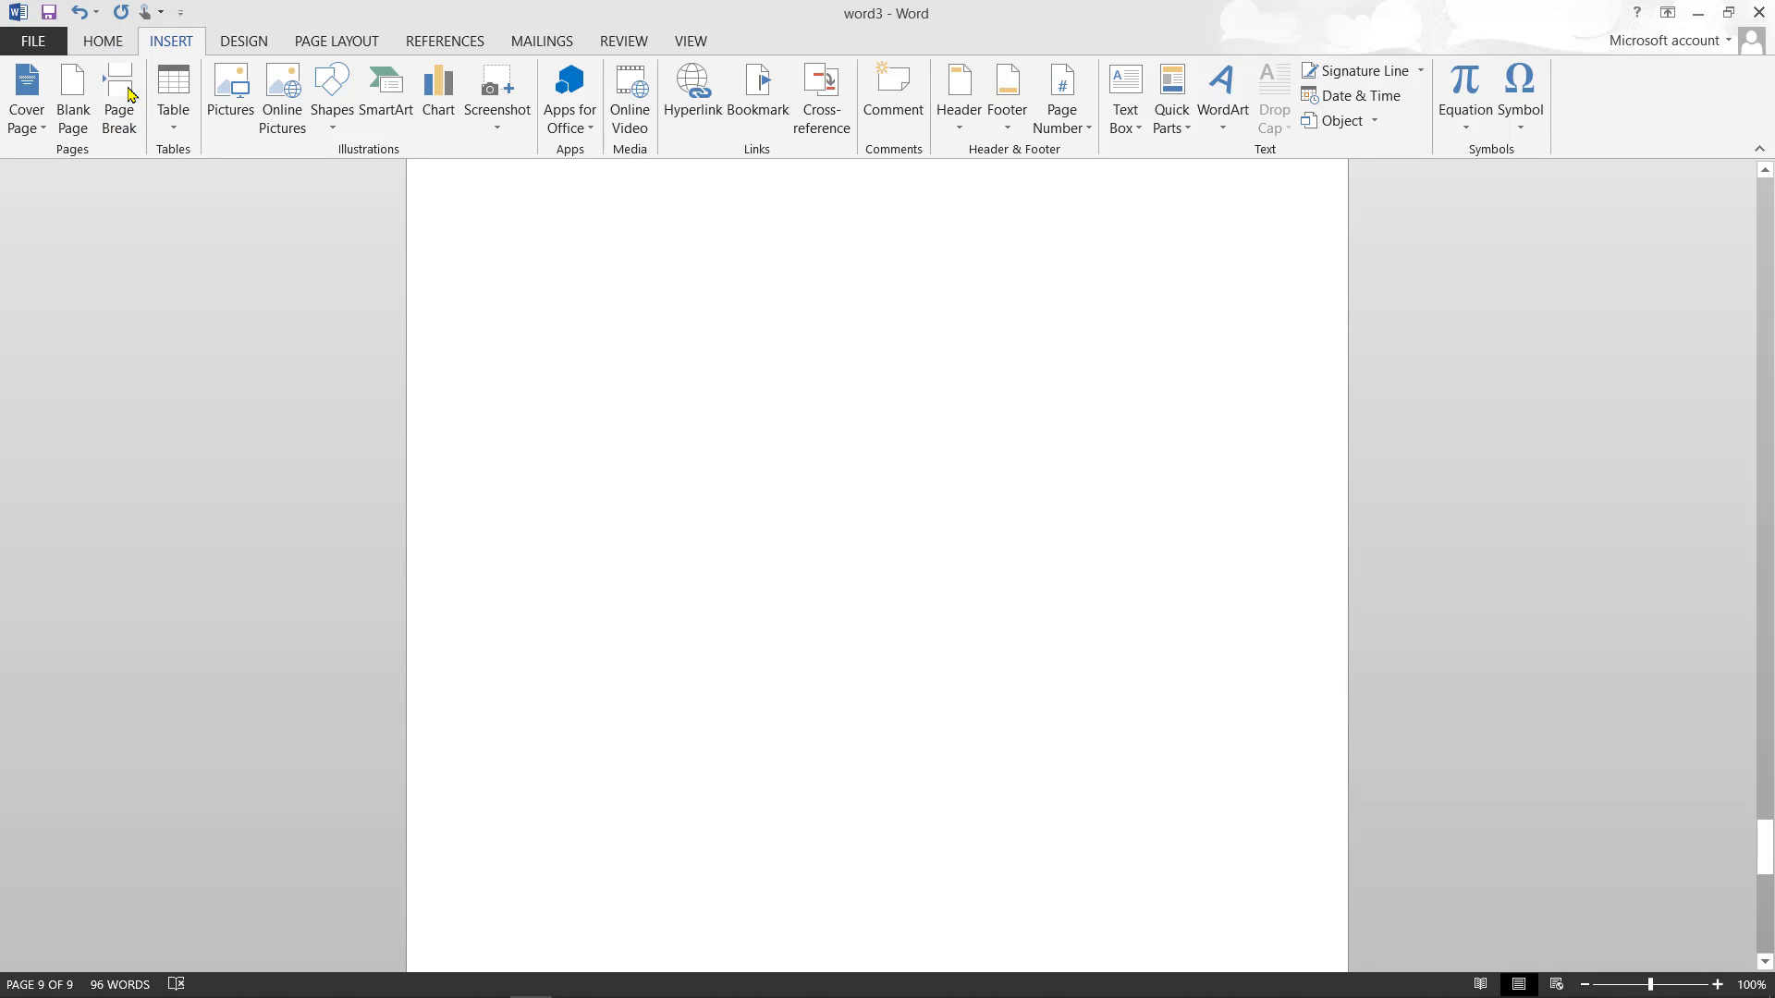
pyautogui.scroll(6, 128, 91)
pyautogui.scroll(-2, 128, 91)
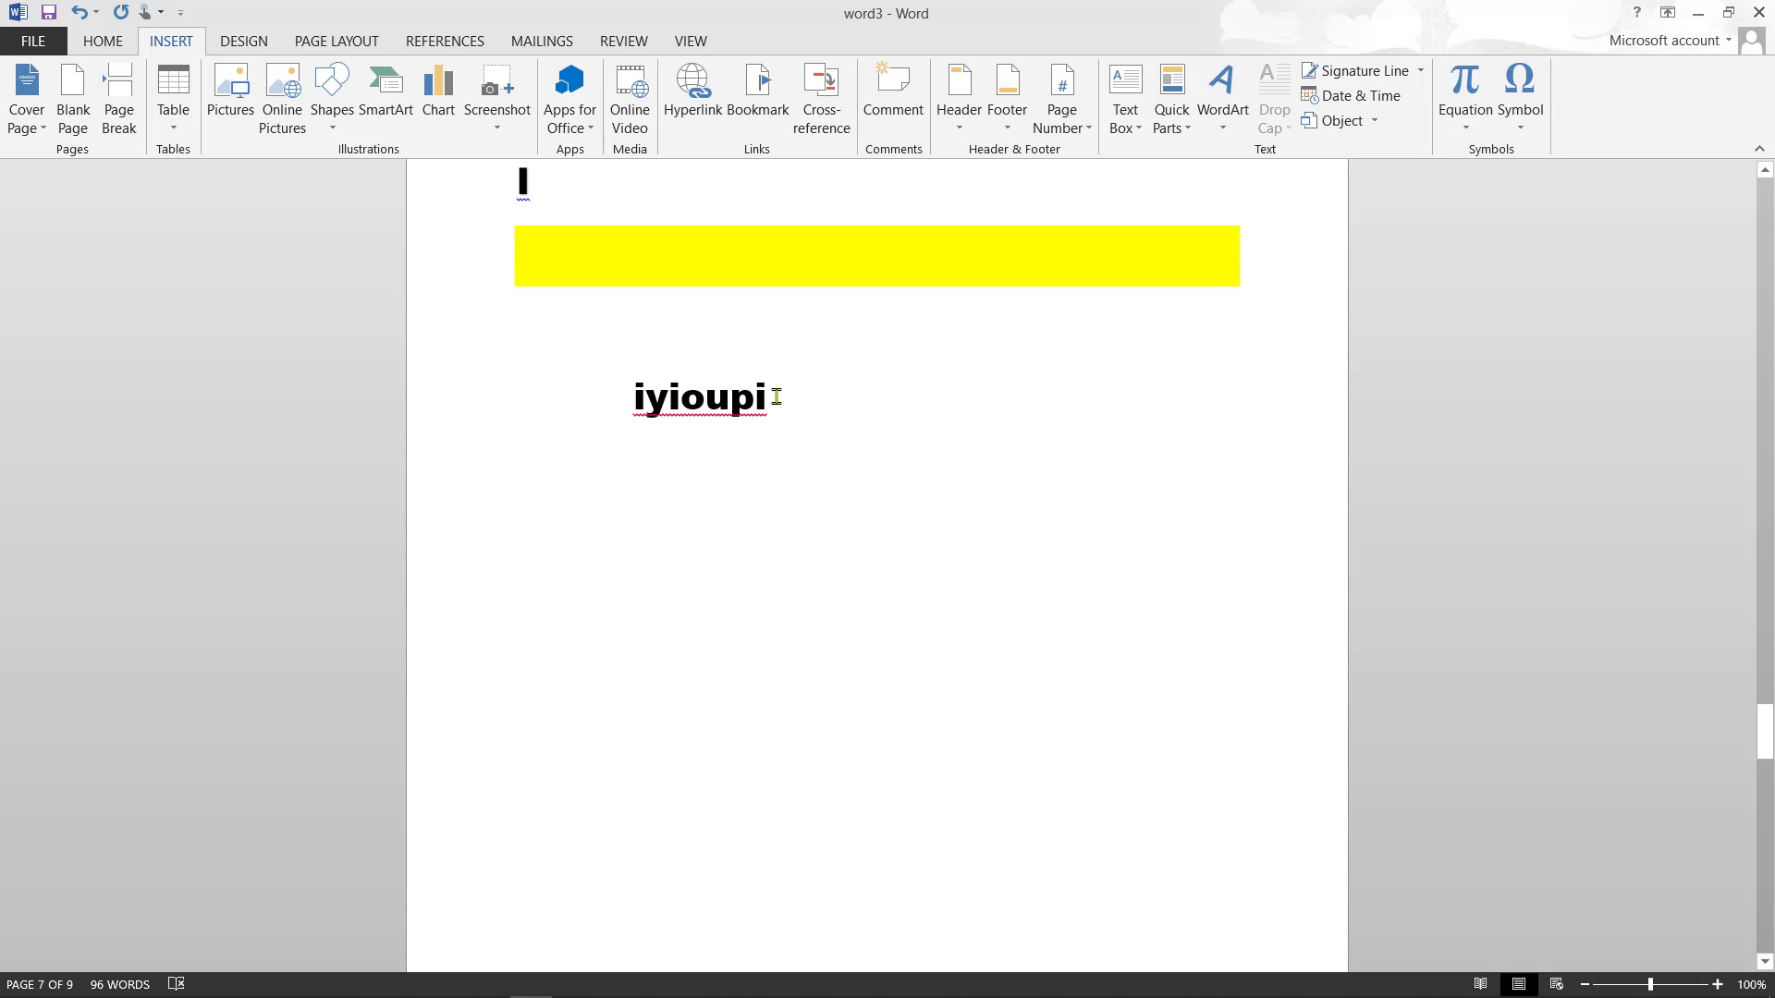
pyautogui.click(789, 394)
pyautogui.press('Return')
pyautogui.press('Return')
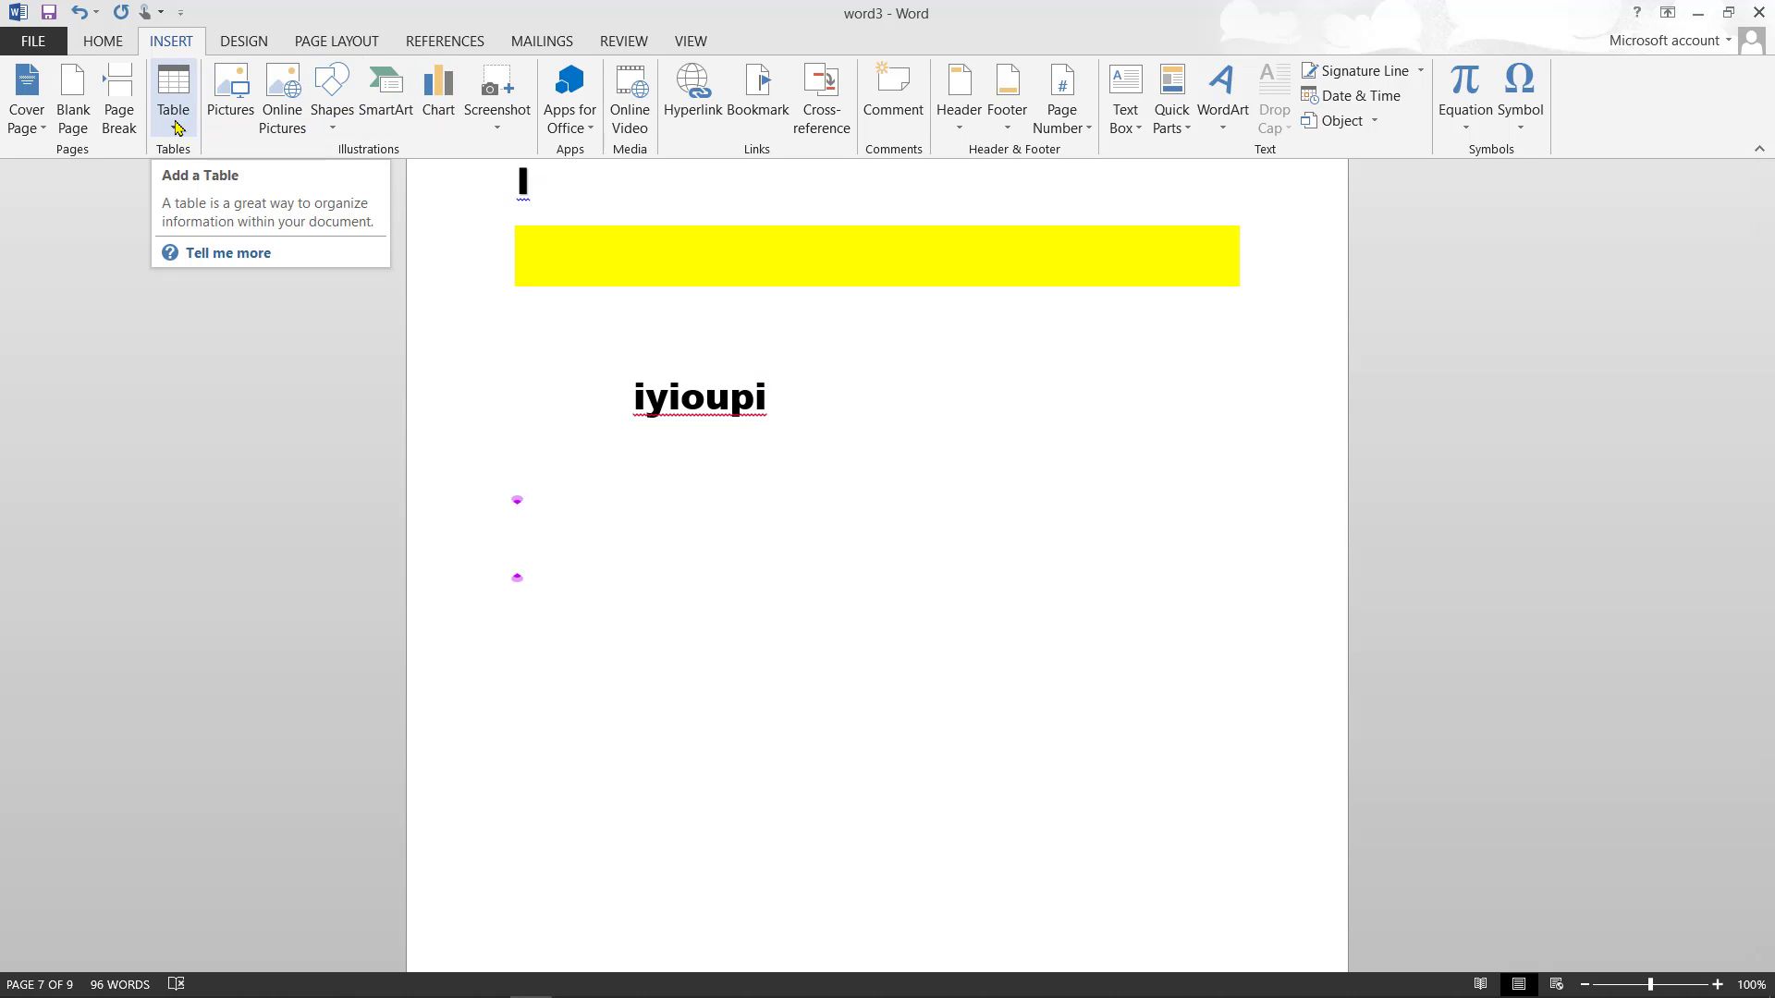
# - Insert a 6-column by 3-row table below iyioupi and shade its top-left cell Blue, Accent 5
pyautogui.click(178, 122)
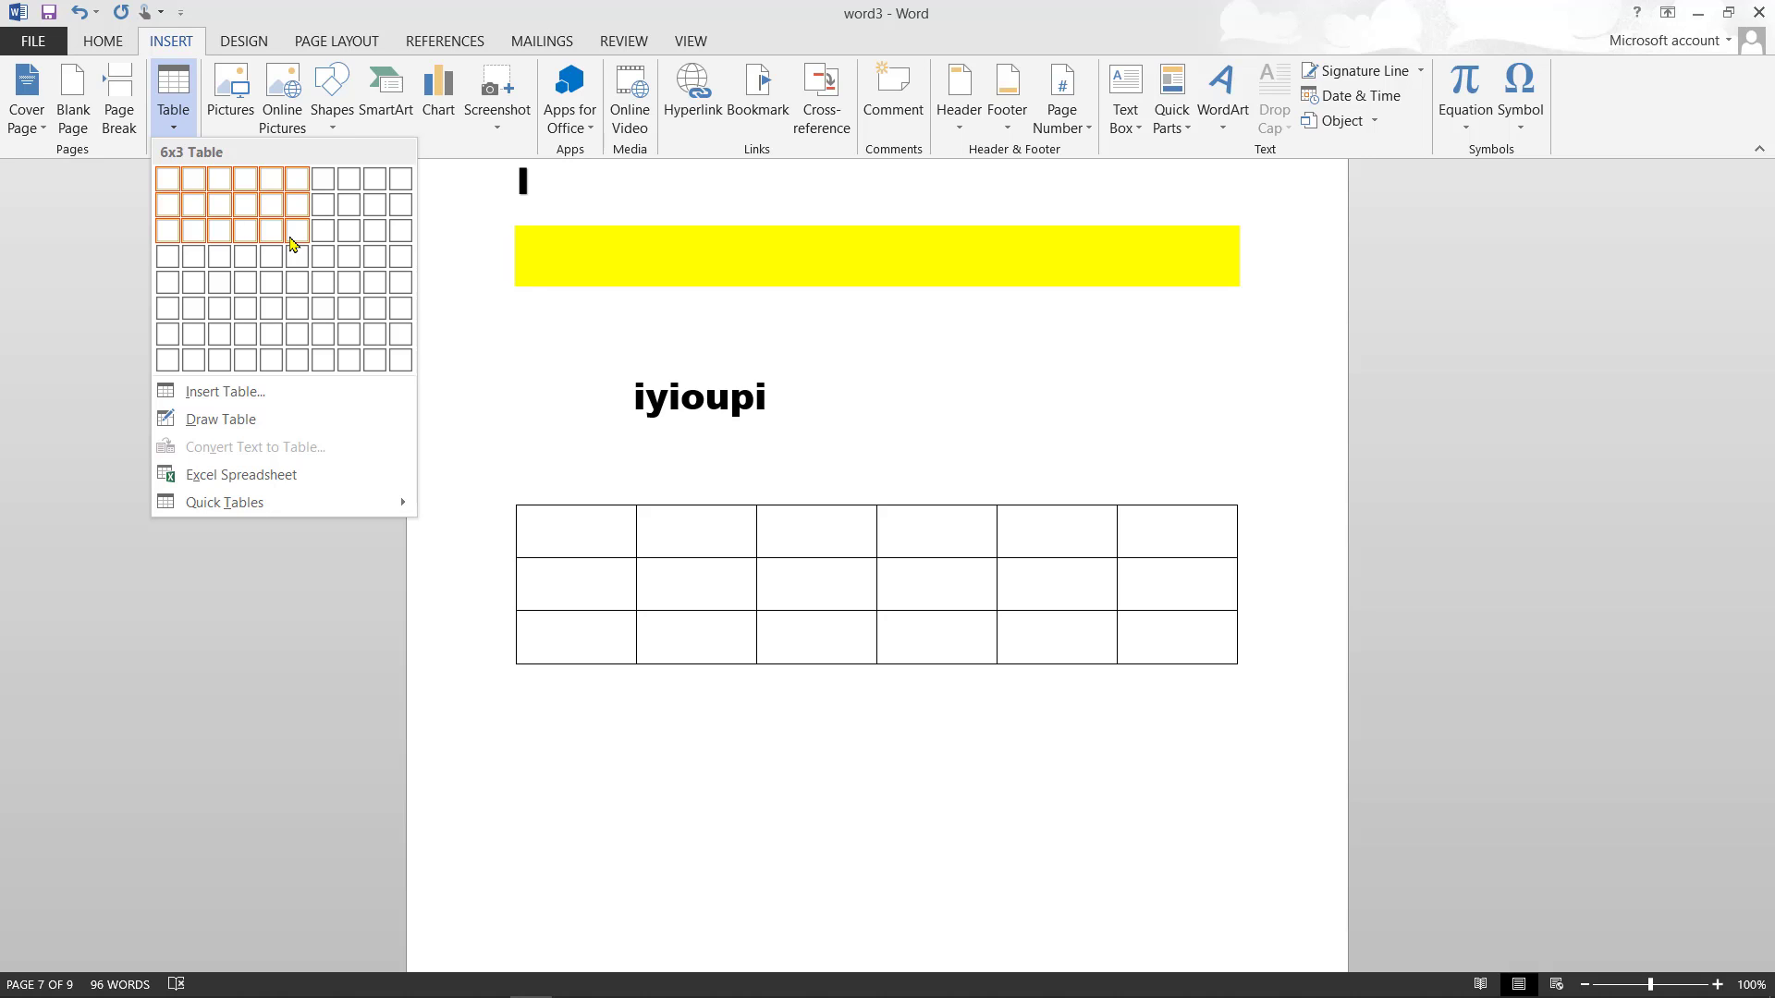
pyautogui.click(290, 243)
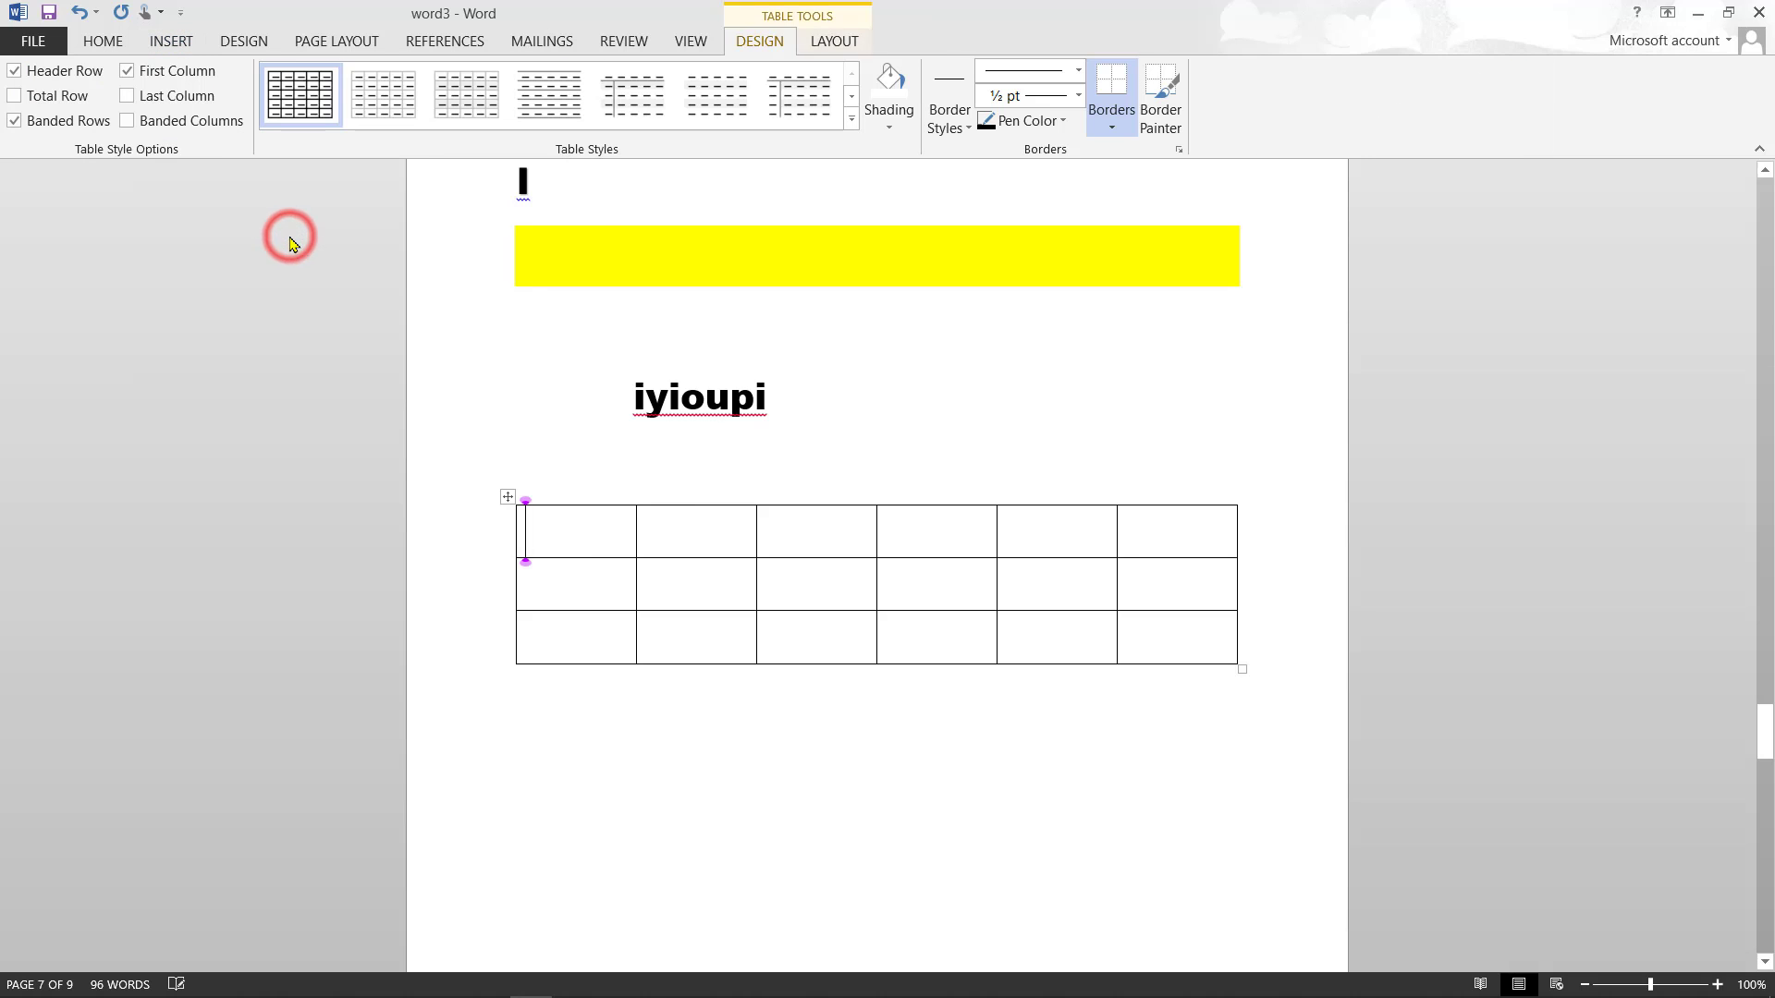
pyautogui.click(889, 128)
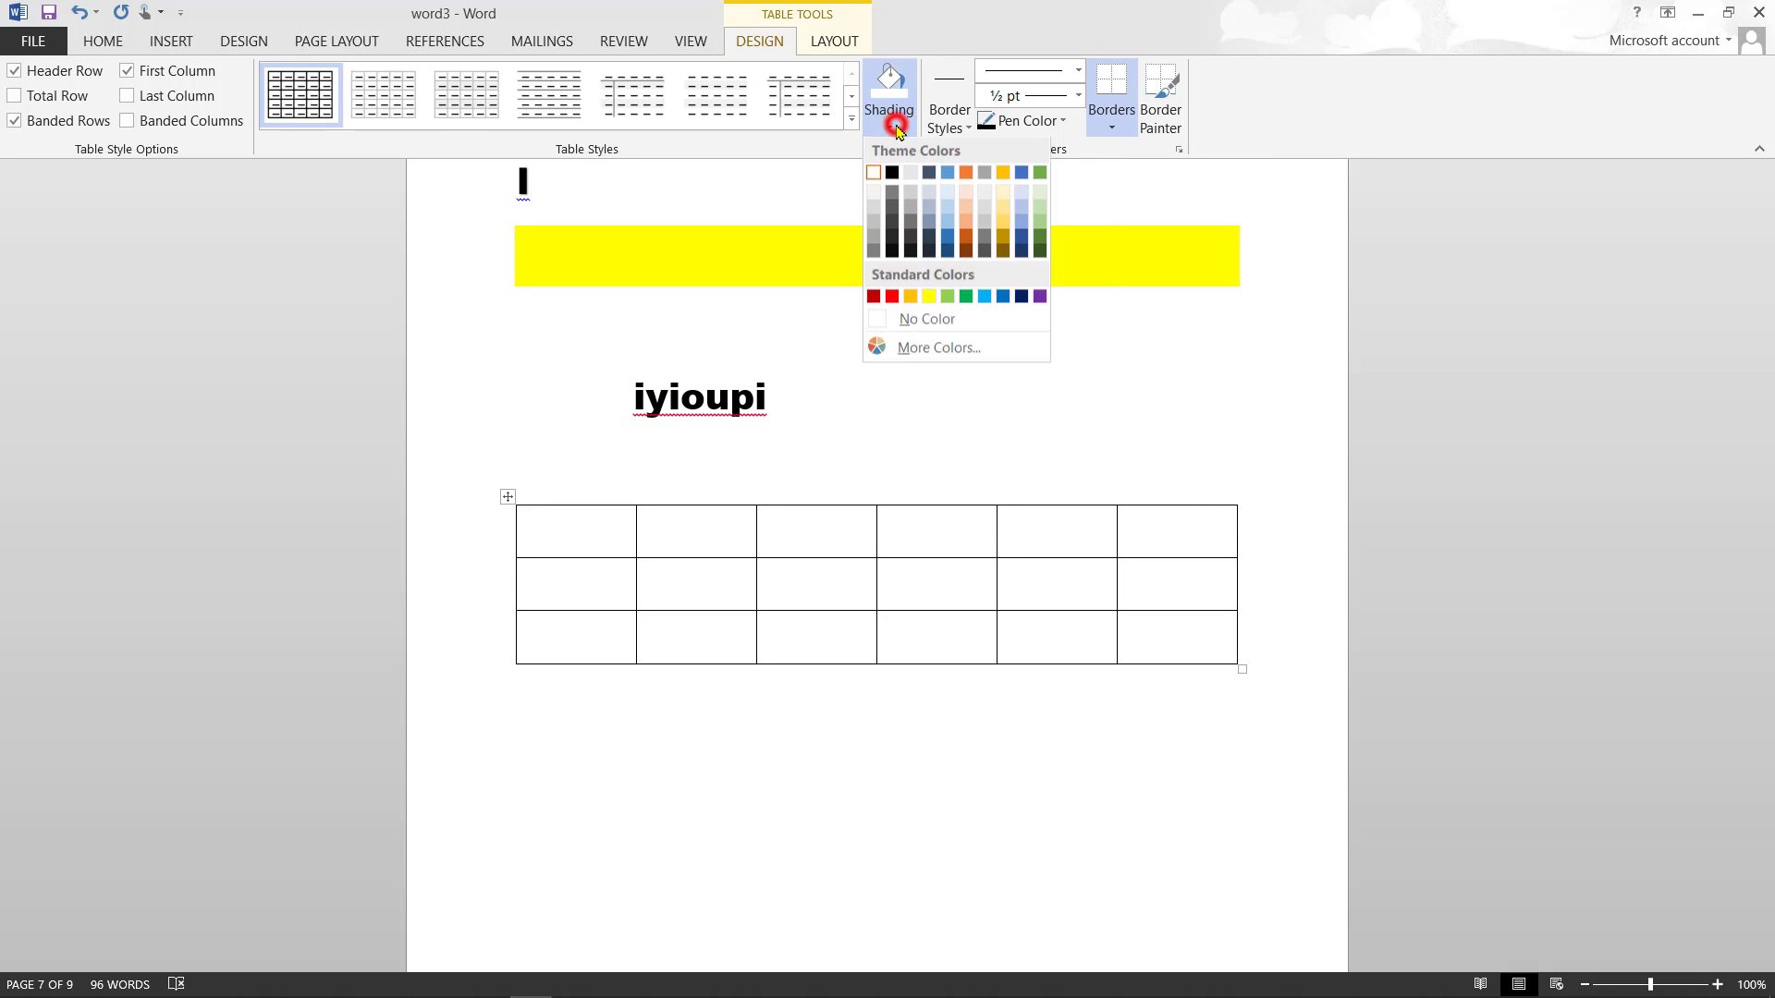
pyautogui.click(1021, 174)
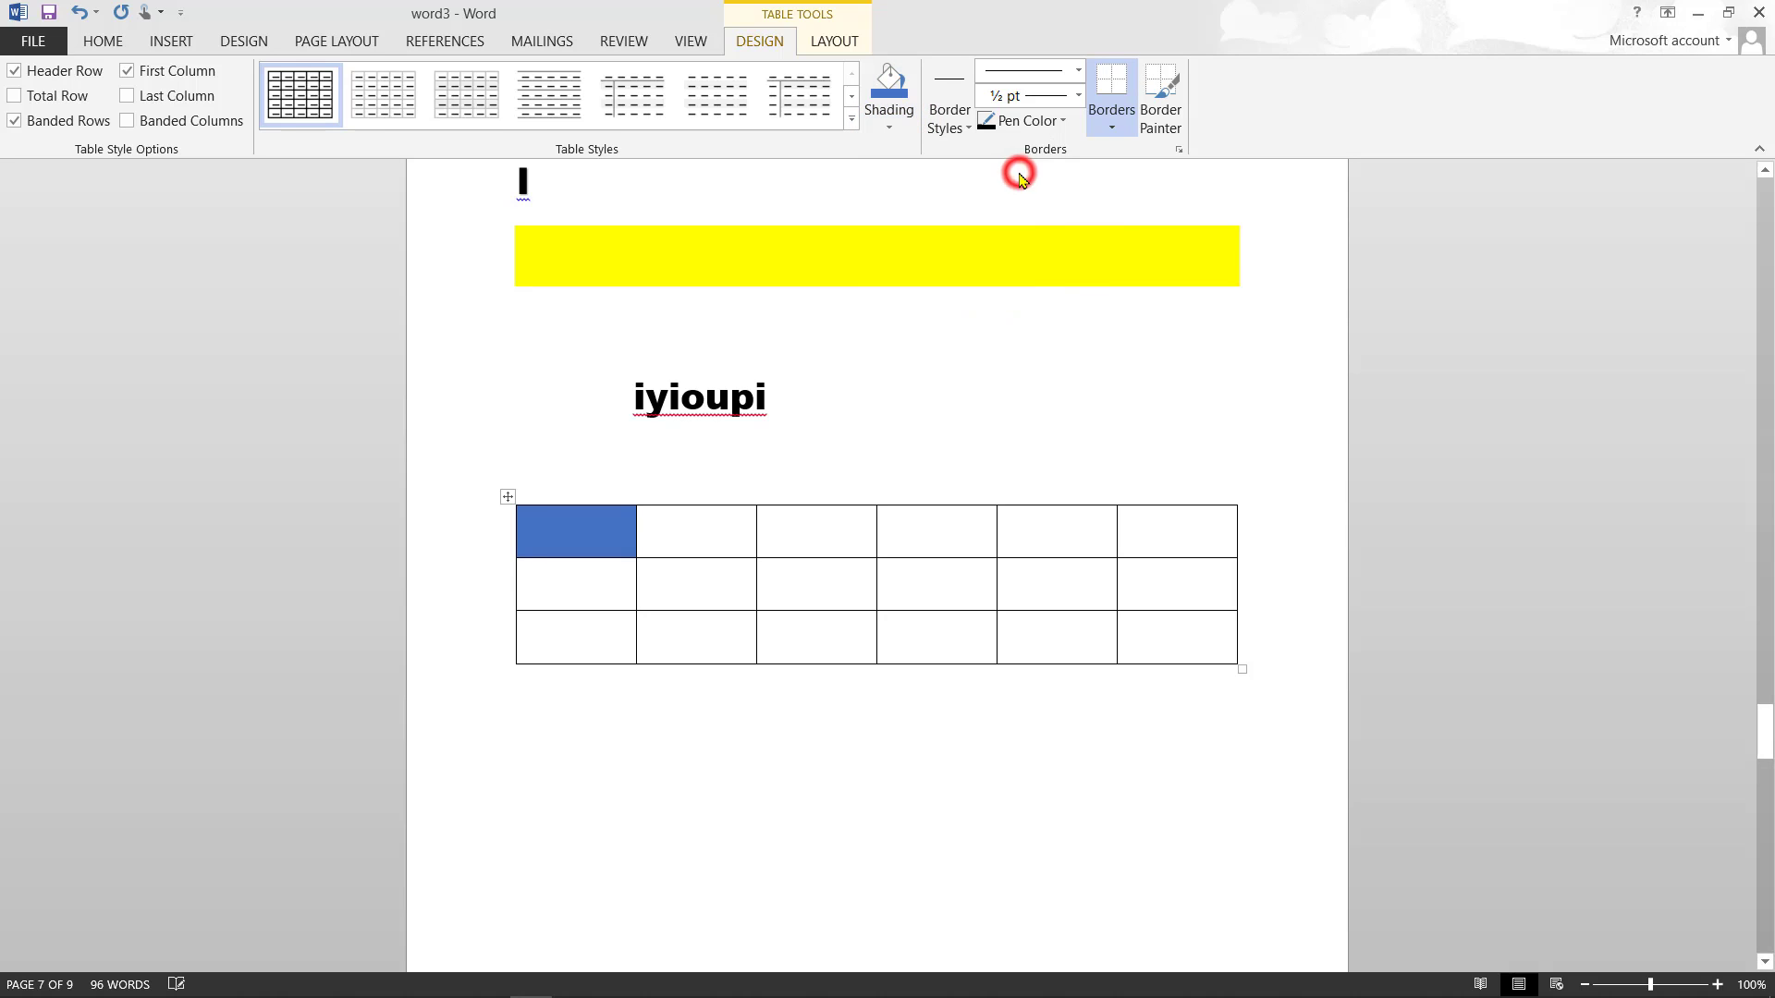
pyautogui.click(809, 576)
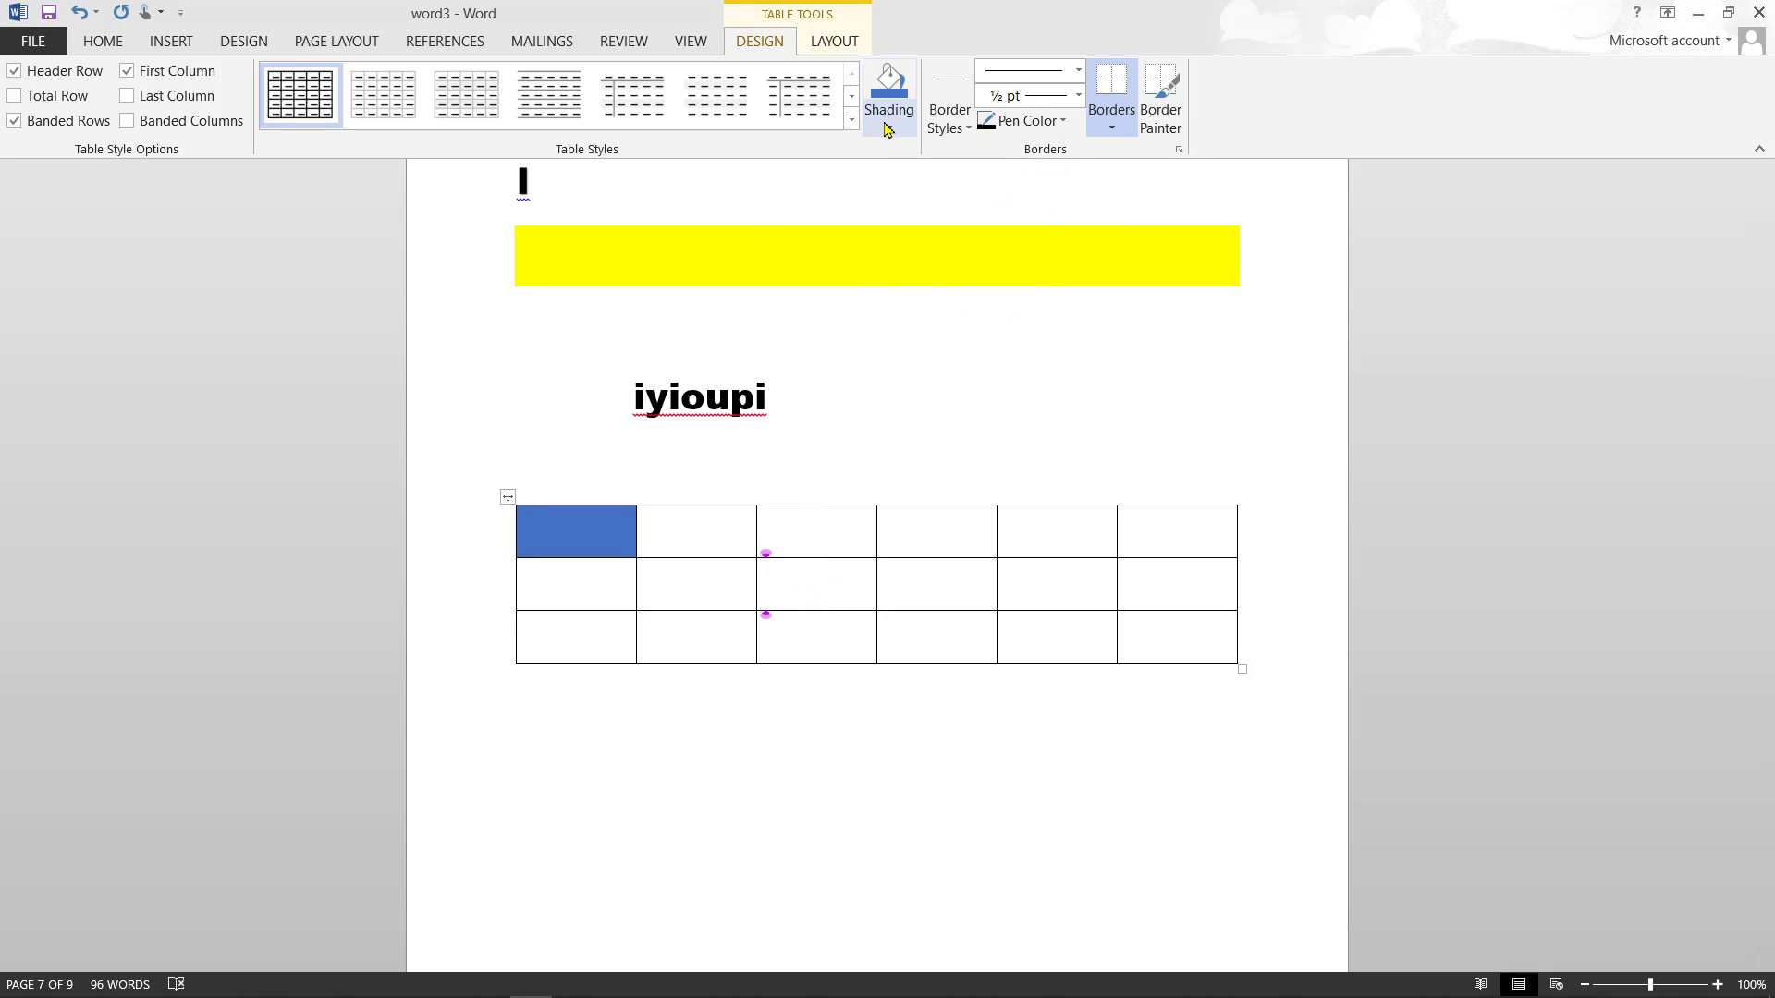
pyautogui.click(888, 127)
# - Shade the second-row third cell orange and the bottom-row fifth cell purple
pyautogui.click(966, 174)
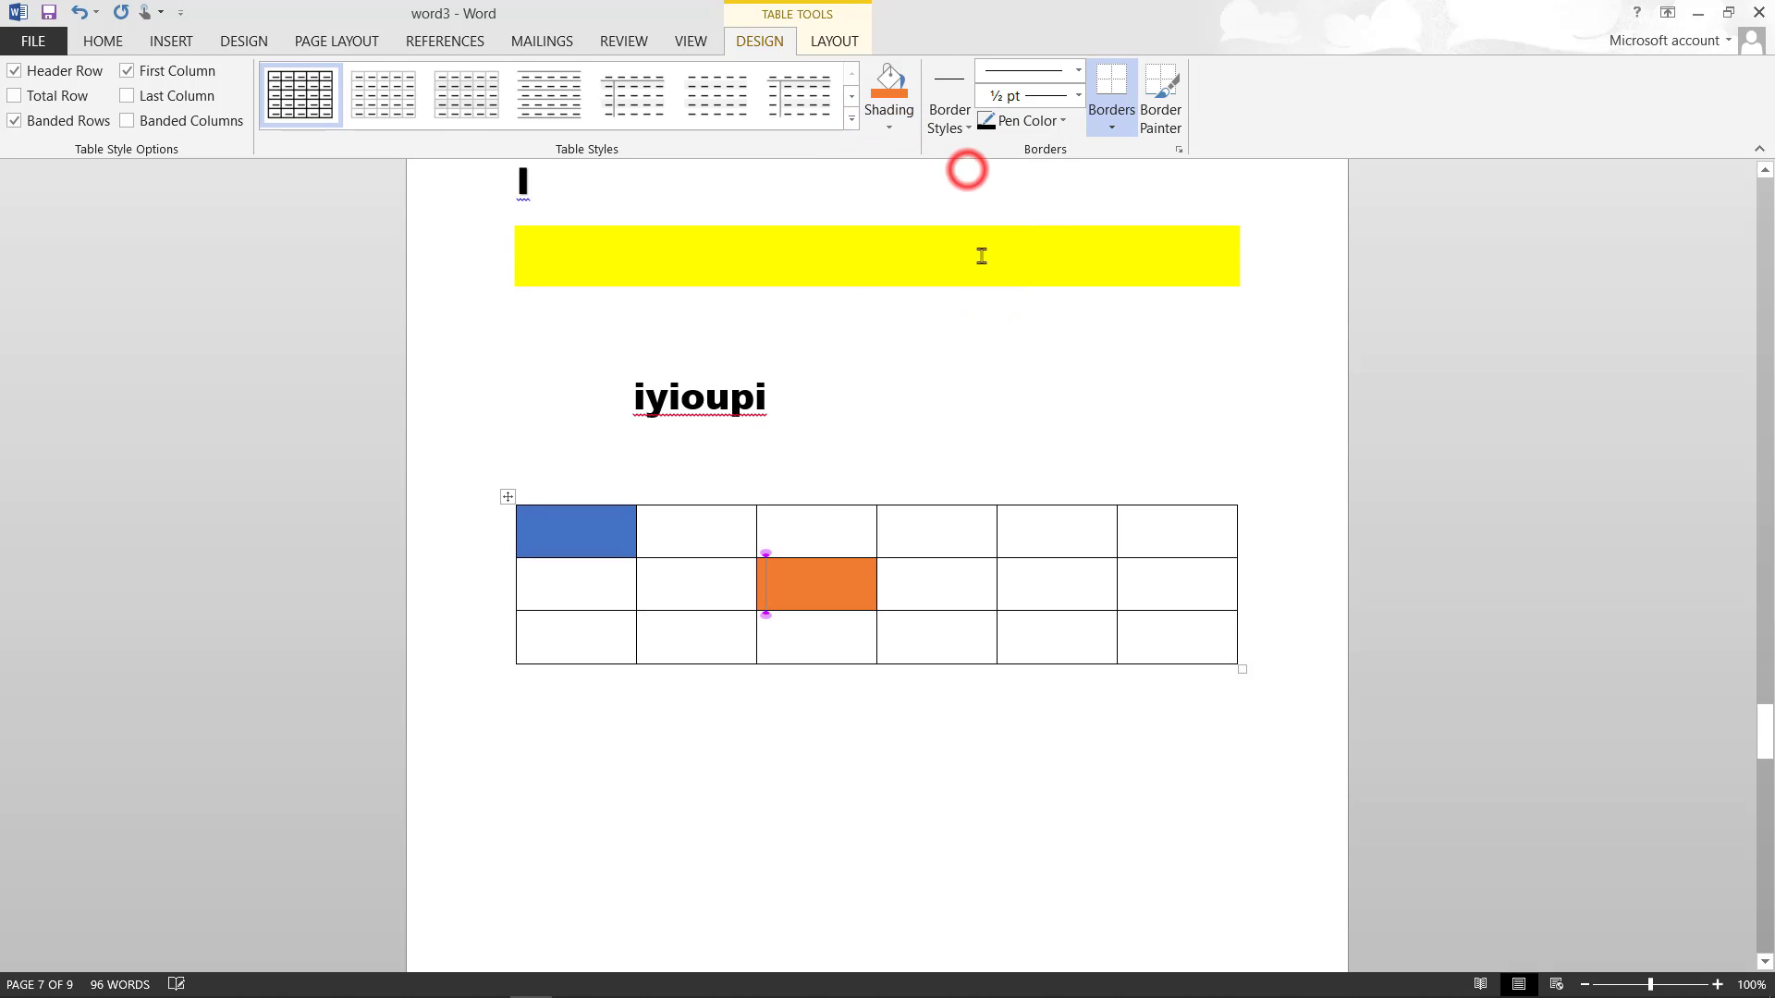
pyautogui.click(1041, 635)
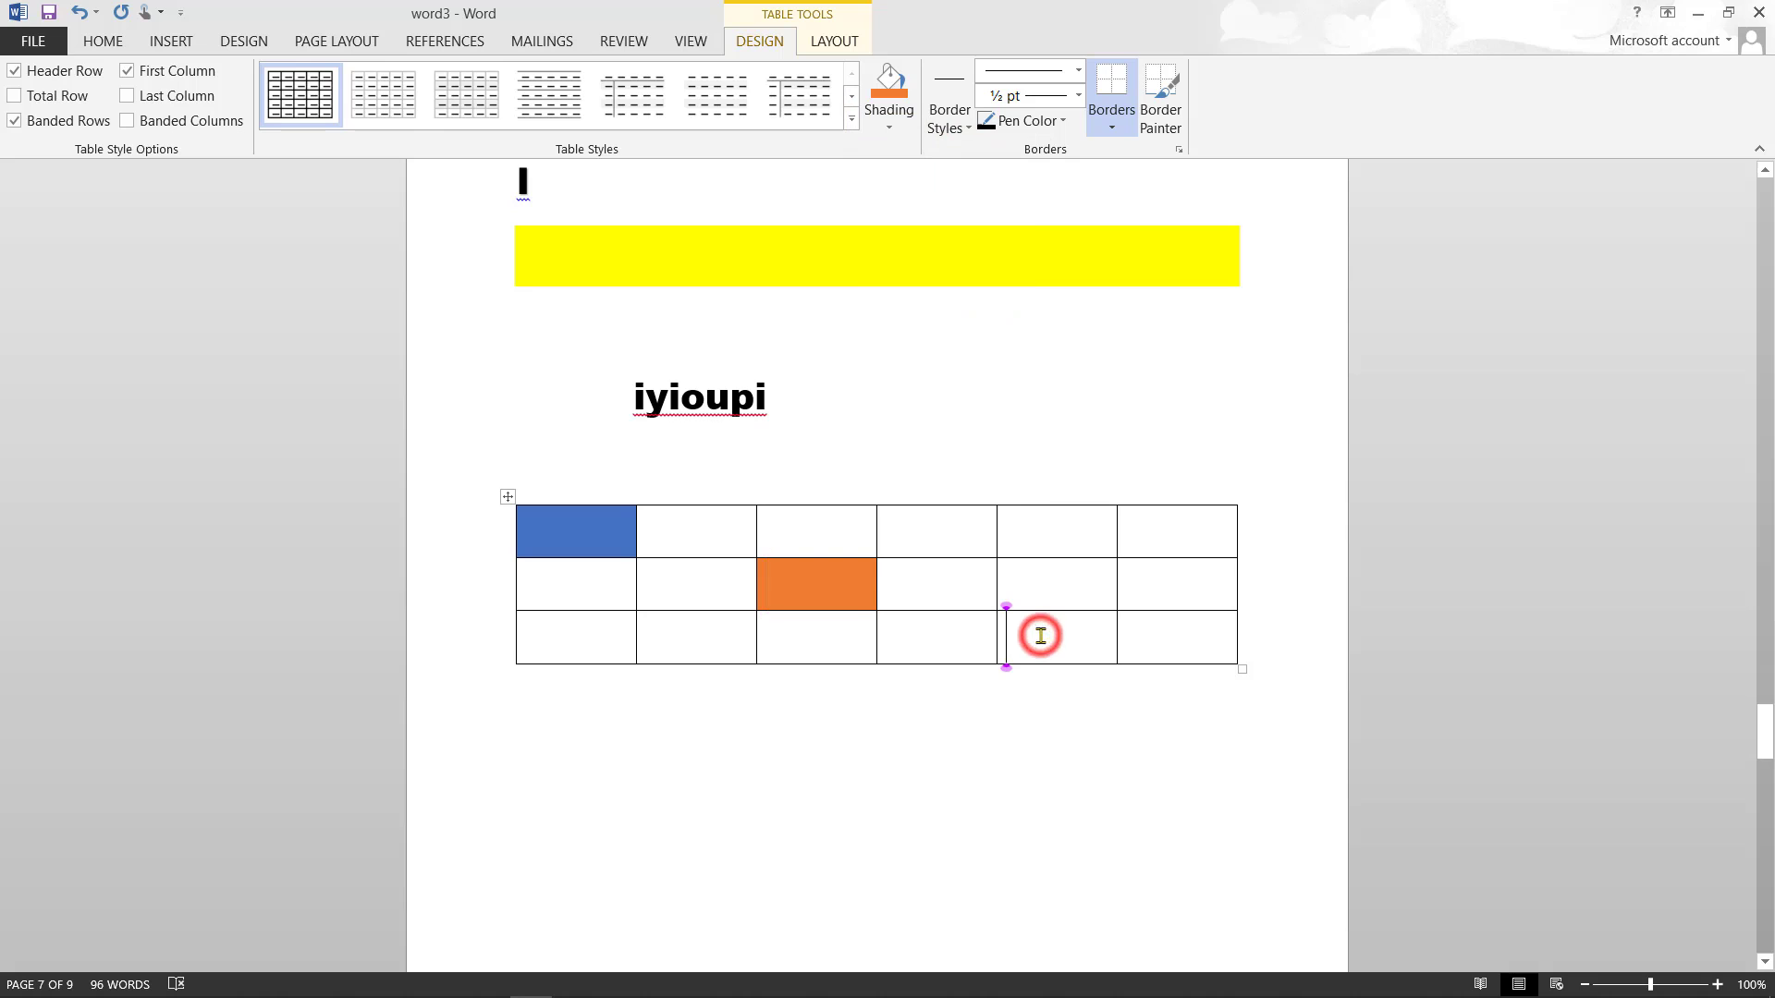
pyautogui.click(888, 127)
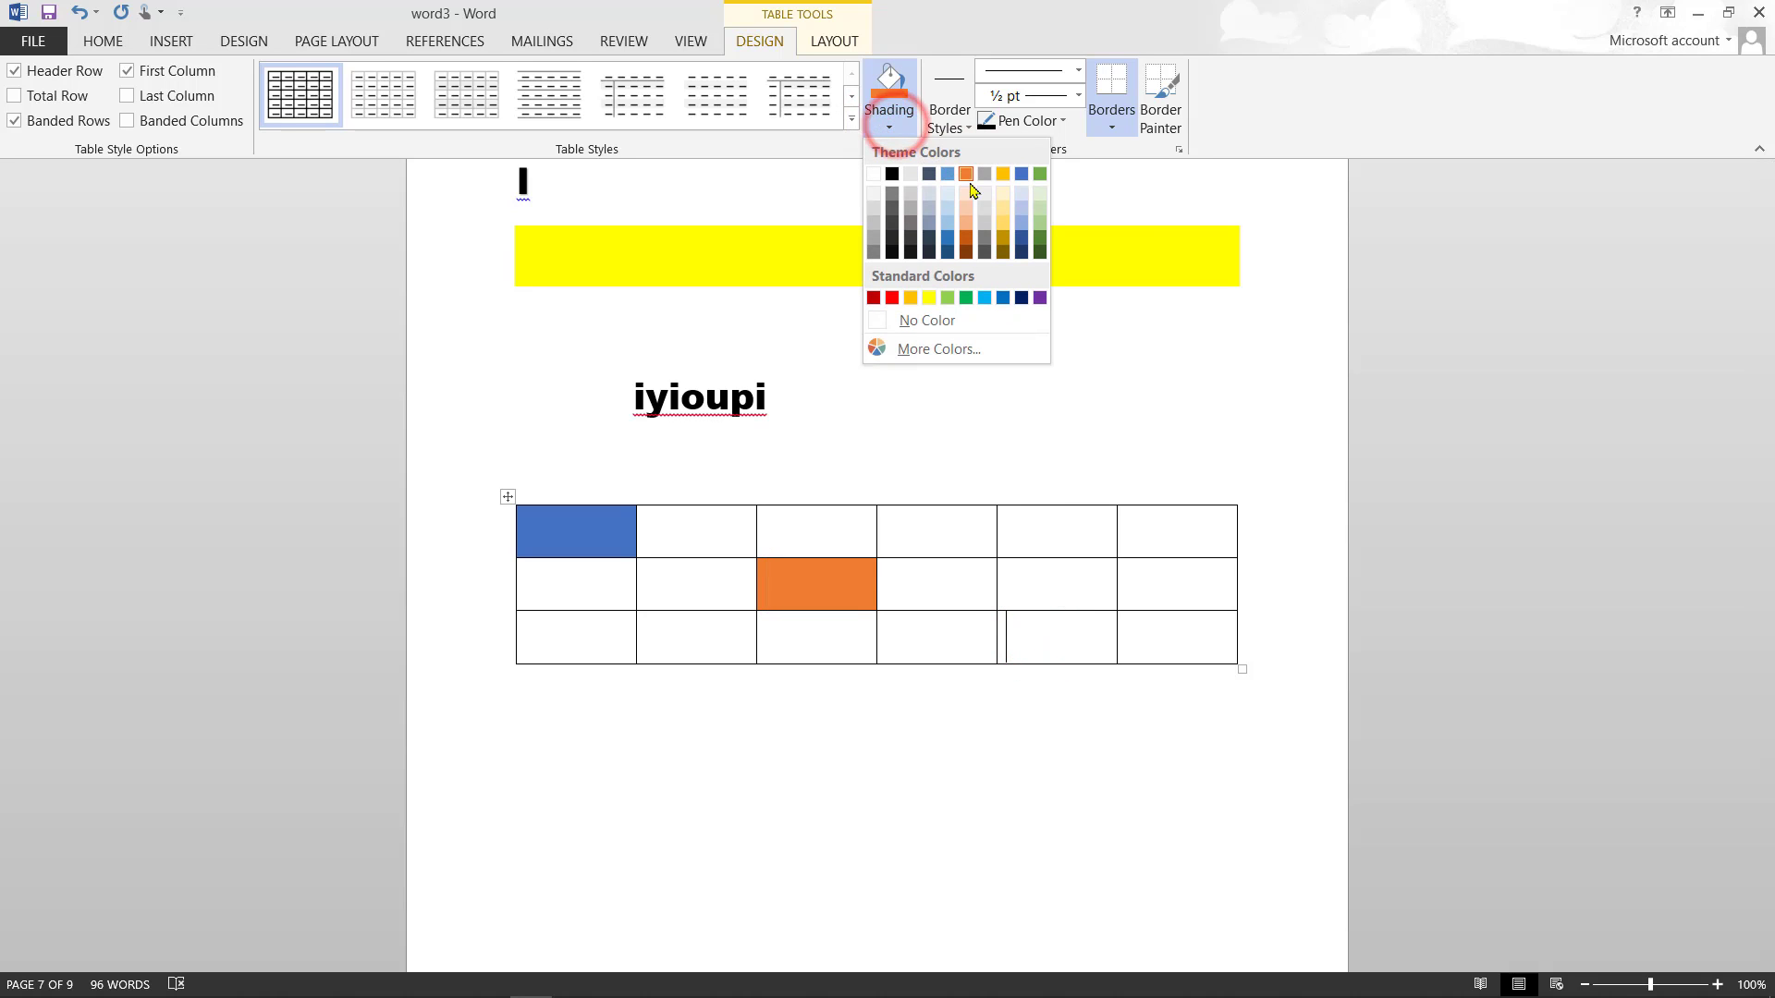
pyautogui.click(1040, 298)
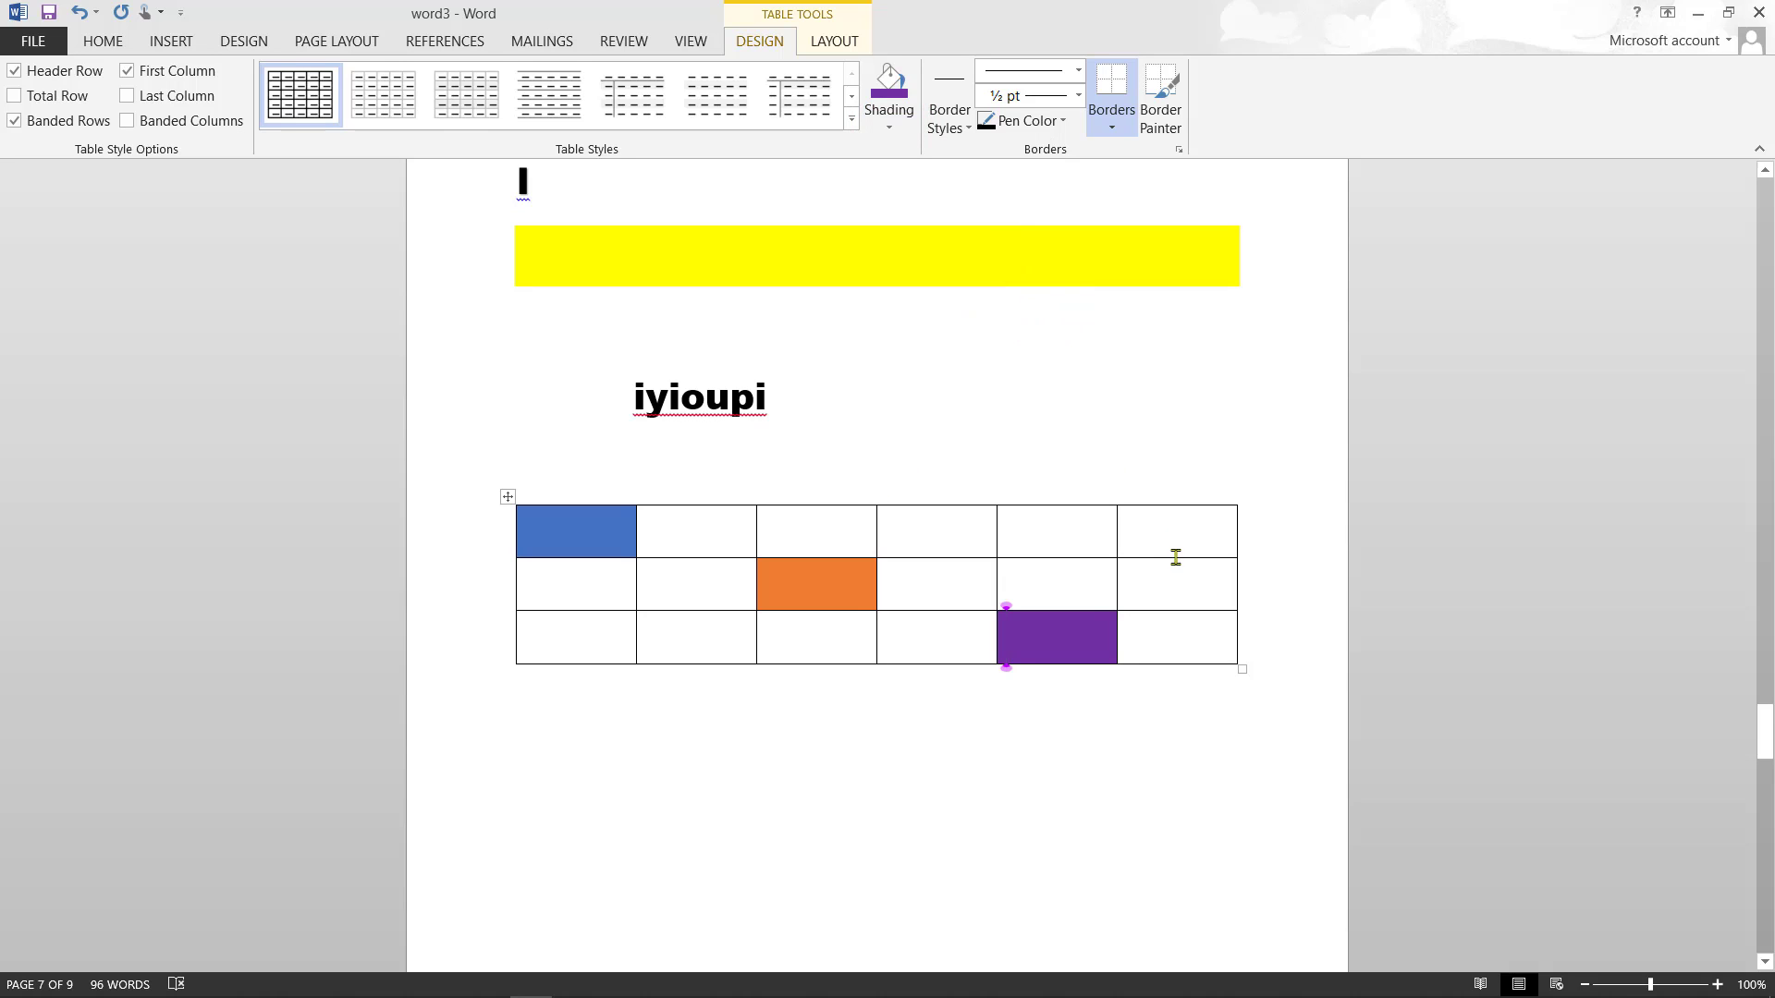
pyautogui.click(889, 128)
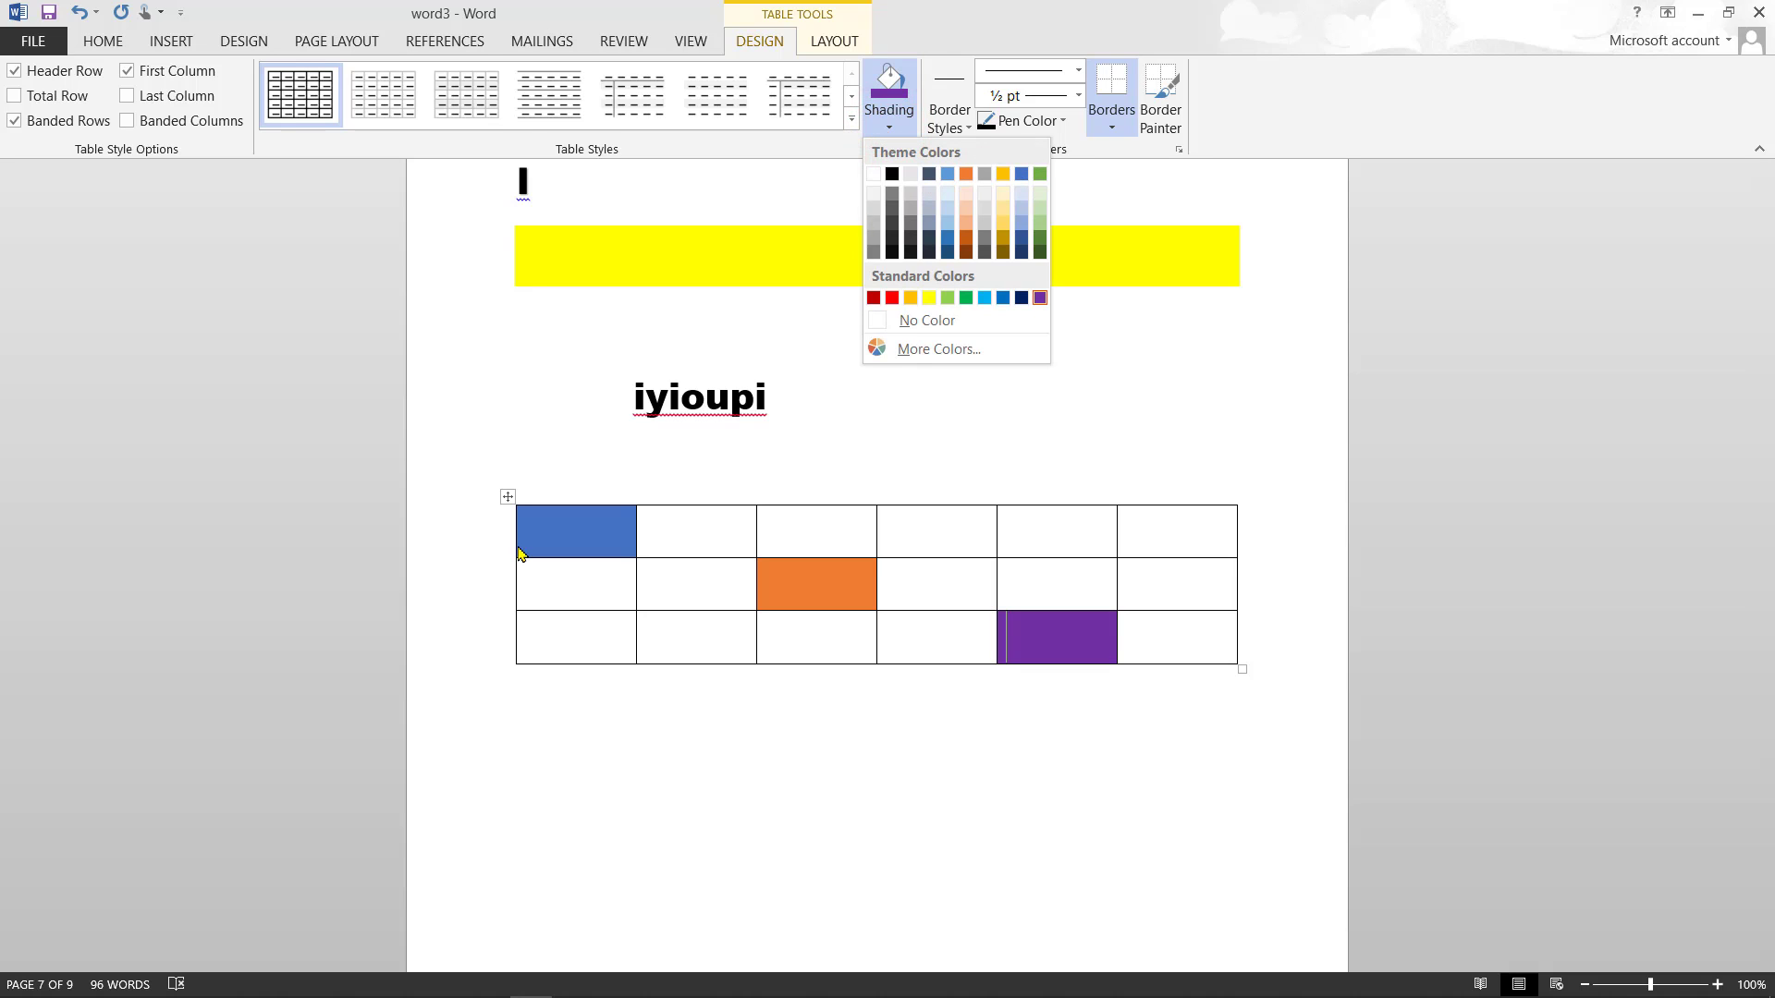
pyautogui.click(515, 628)
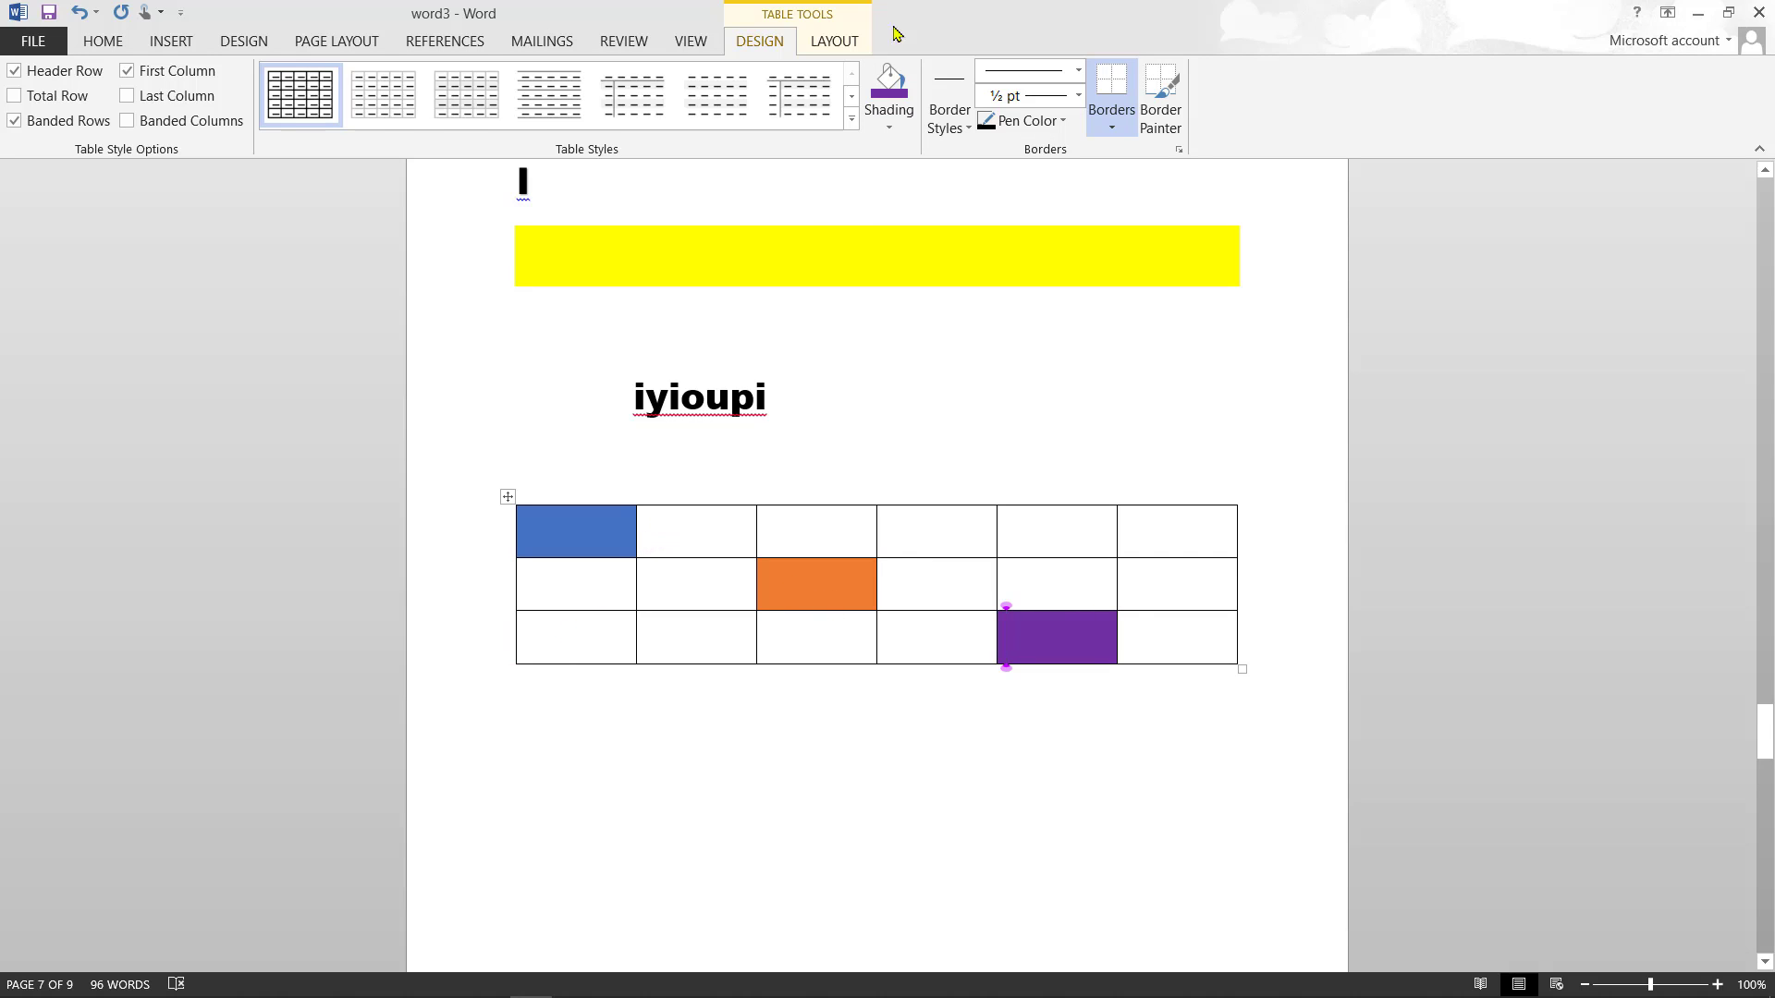
# - Type uyrwi, jlk and gu into the top-row cells and ituo into the bottom row's second cell
pyautogui.click(698, 525)
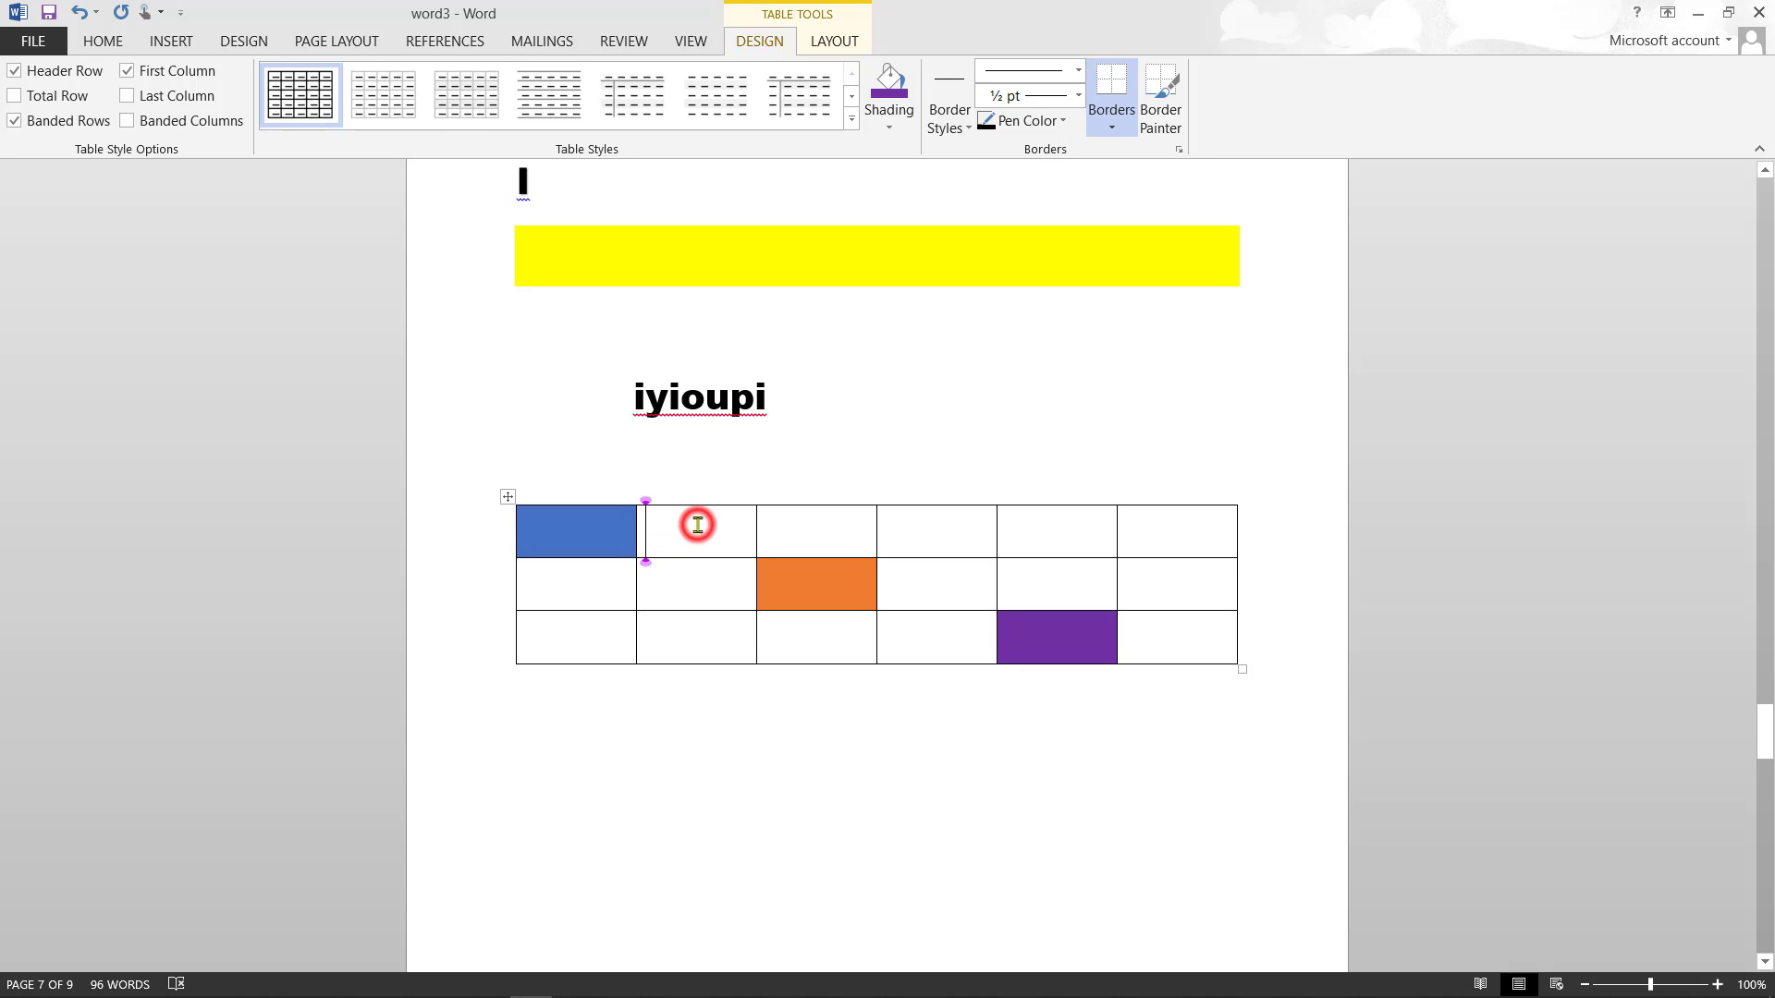
pyautogui.write('uyrwi')
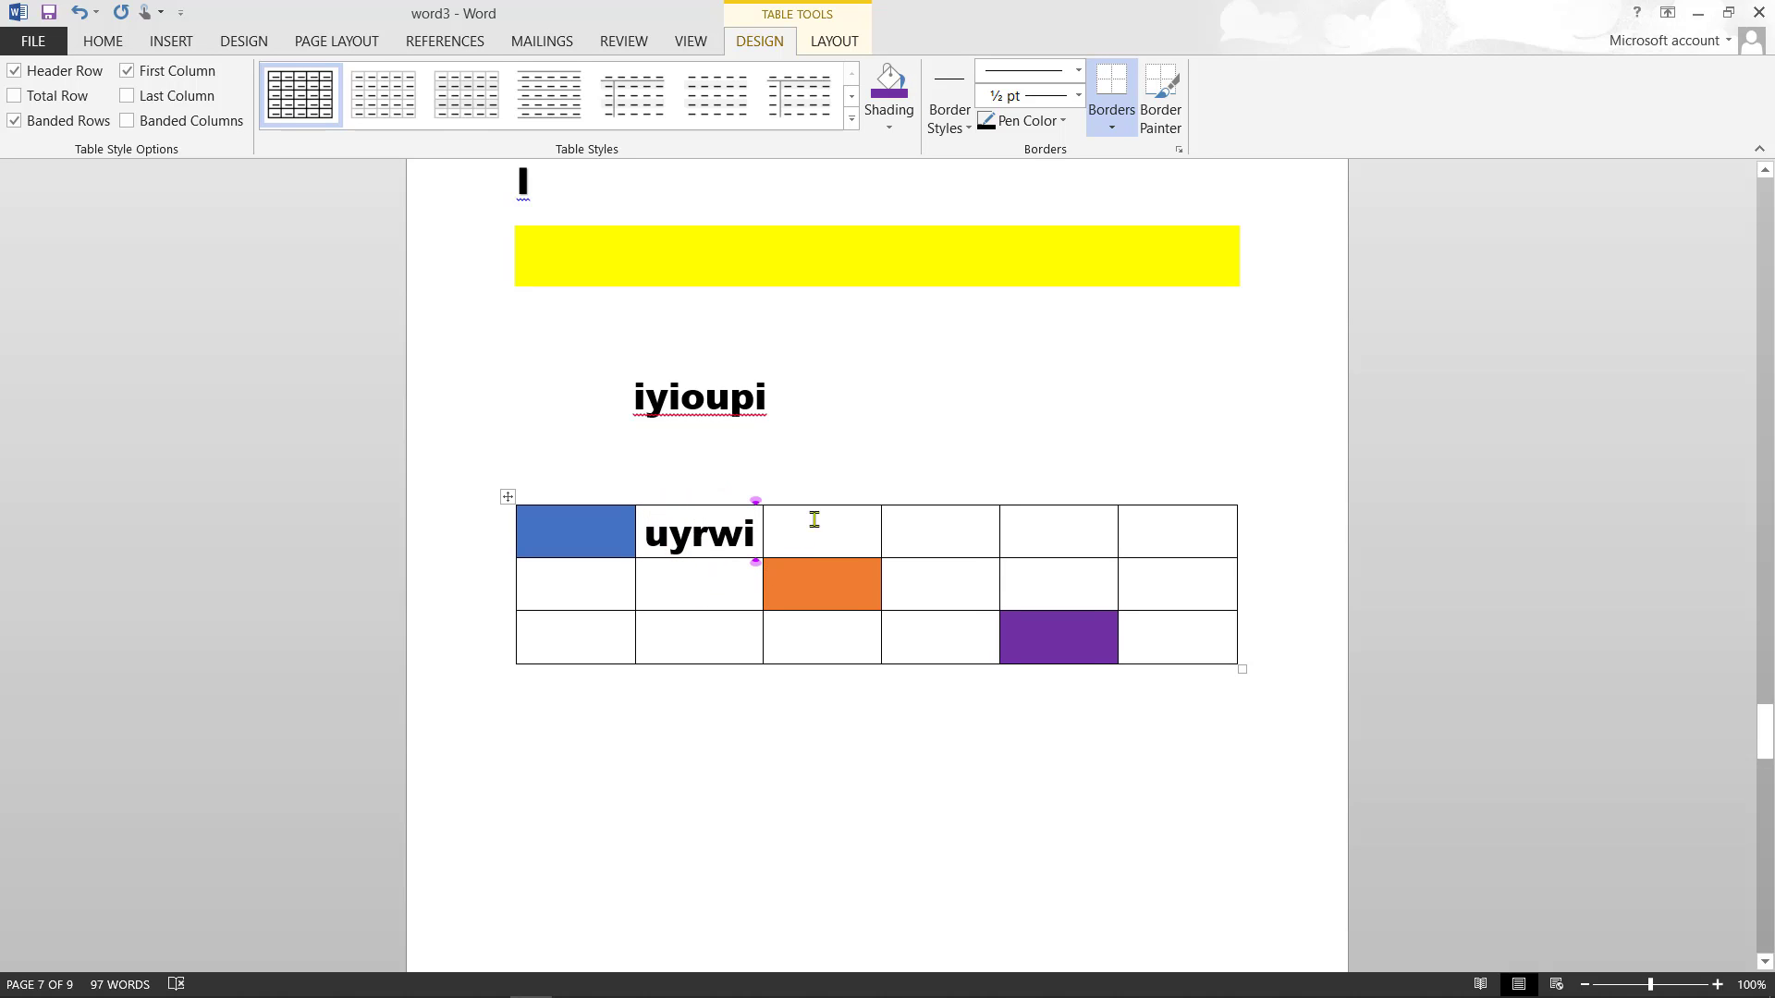
pyautogui.click(907, 539)
pyautogui.write('jlk')
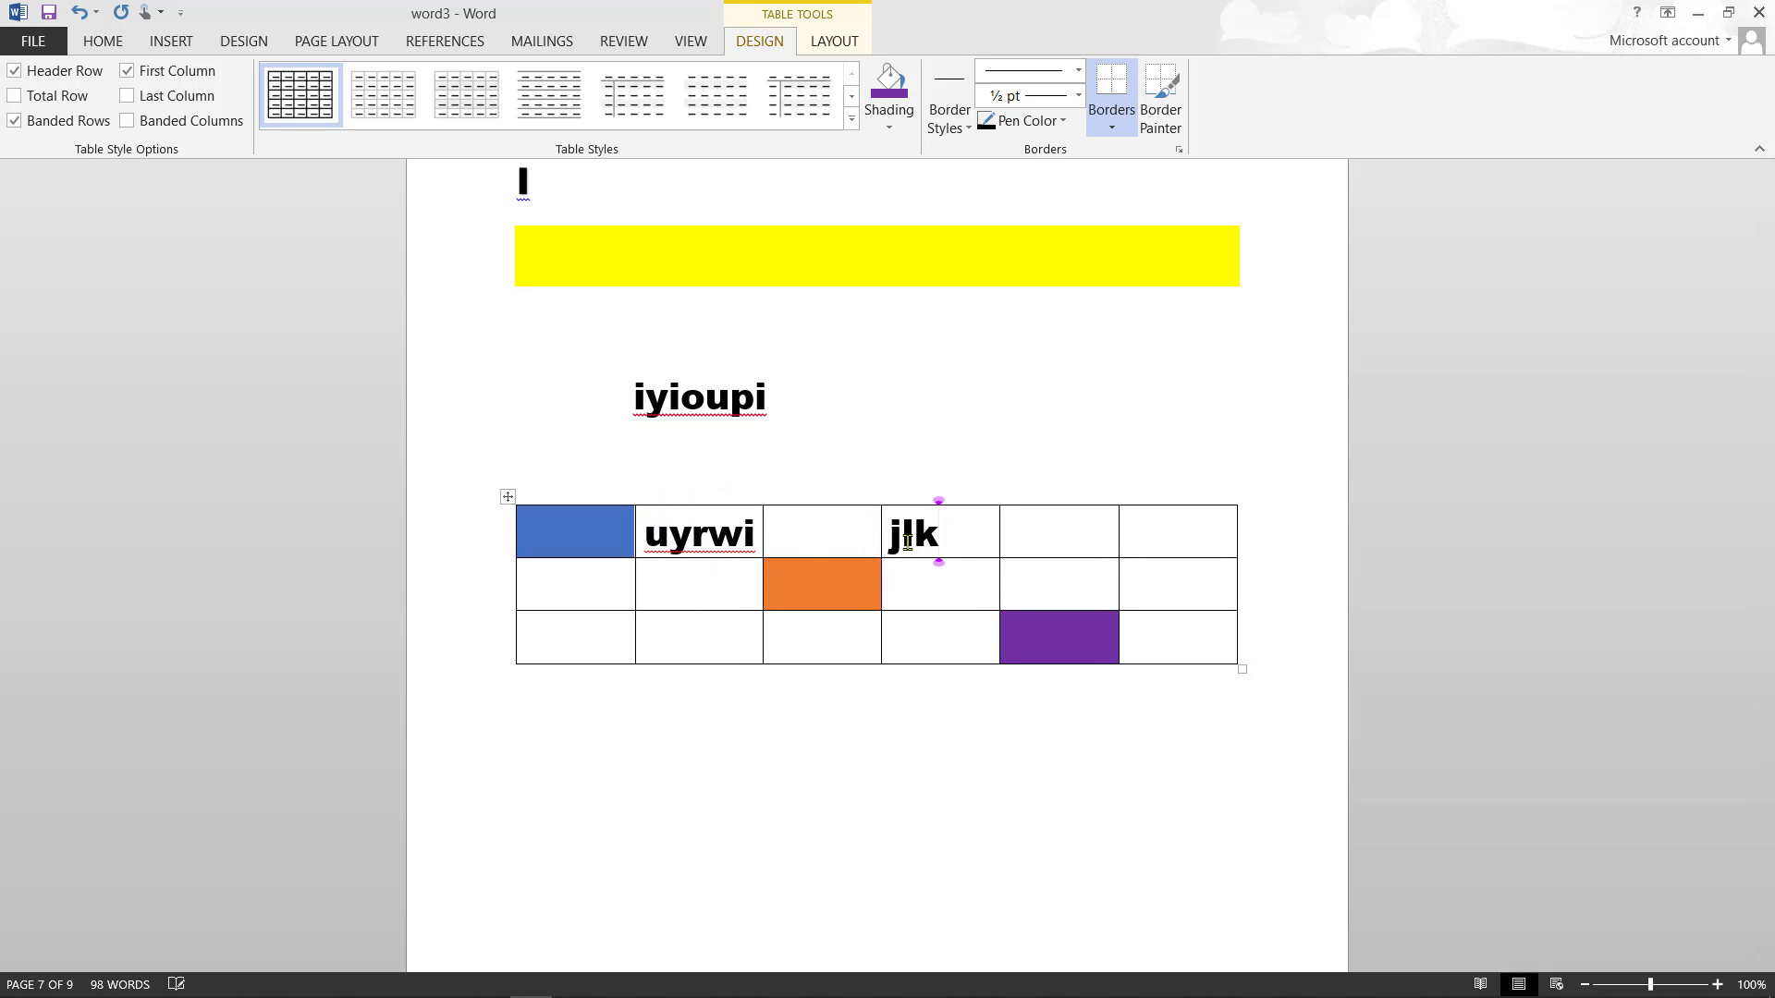
pyautogui.click(667, 629)
pyautogui.write('ituo')
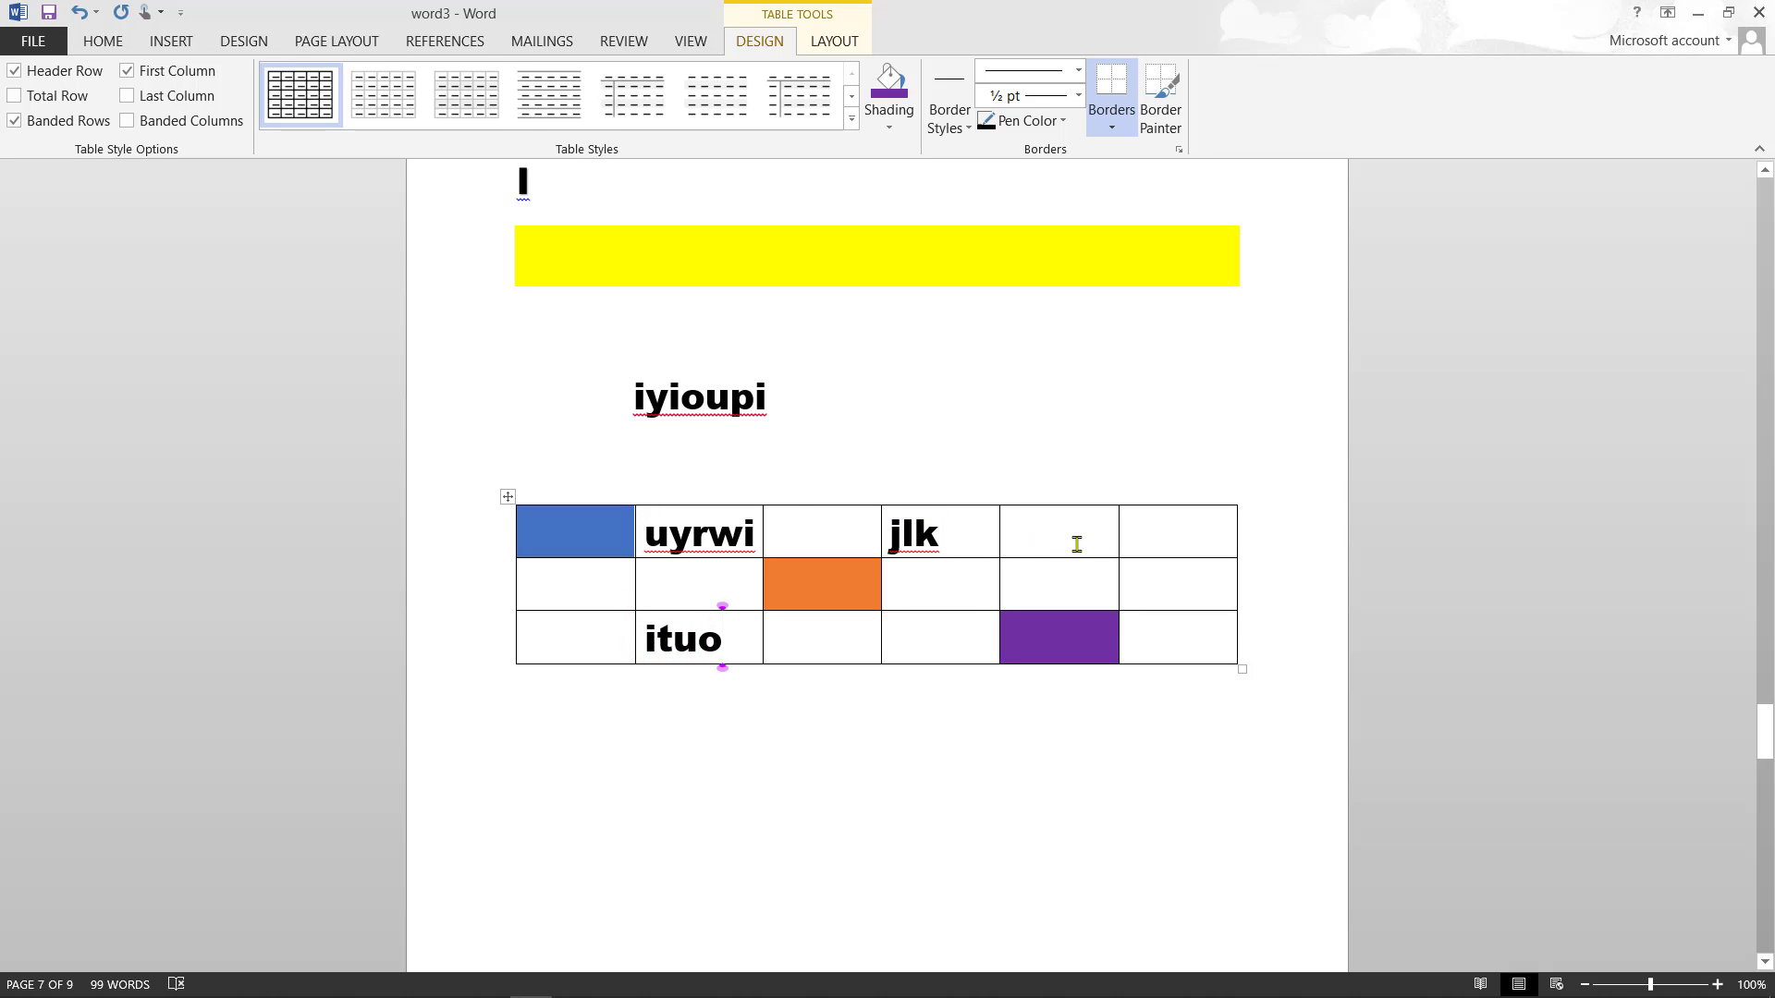
pyautogui.click(1152, 540)
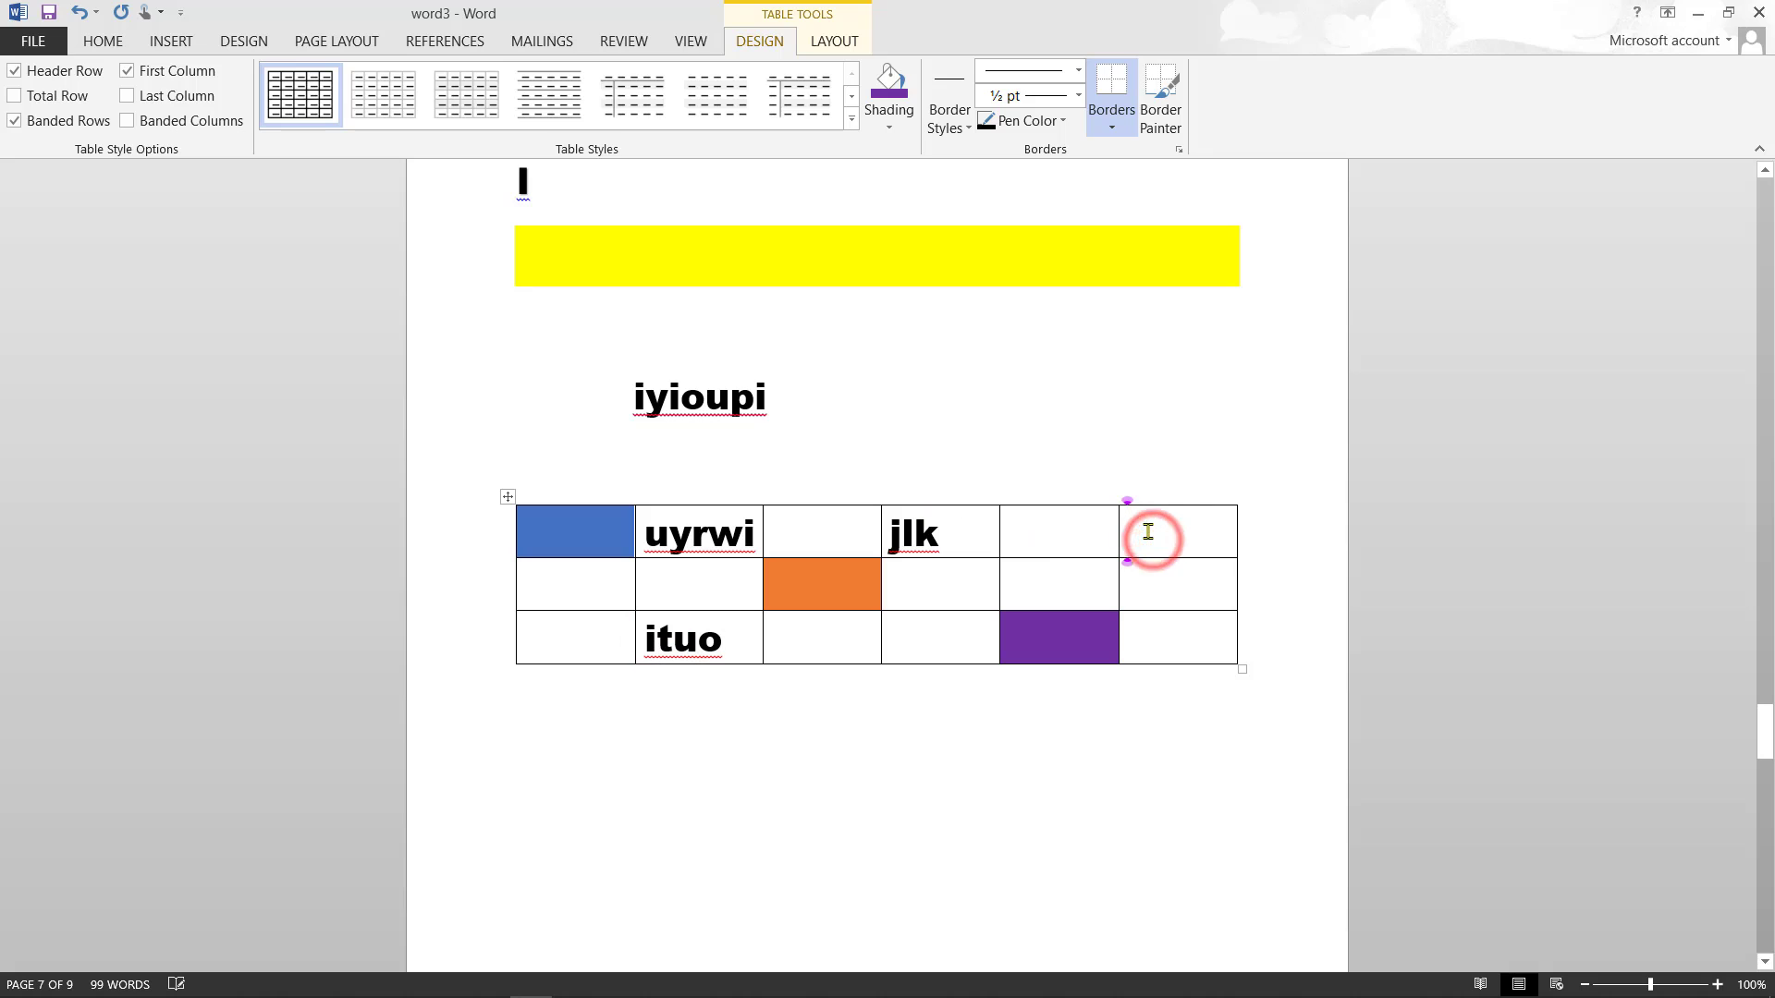
pyautogui.write('gu')
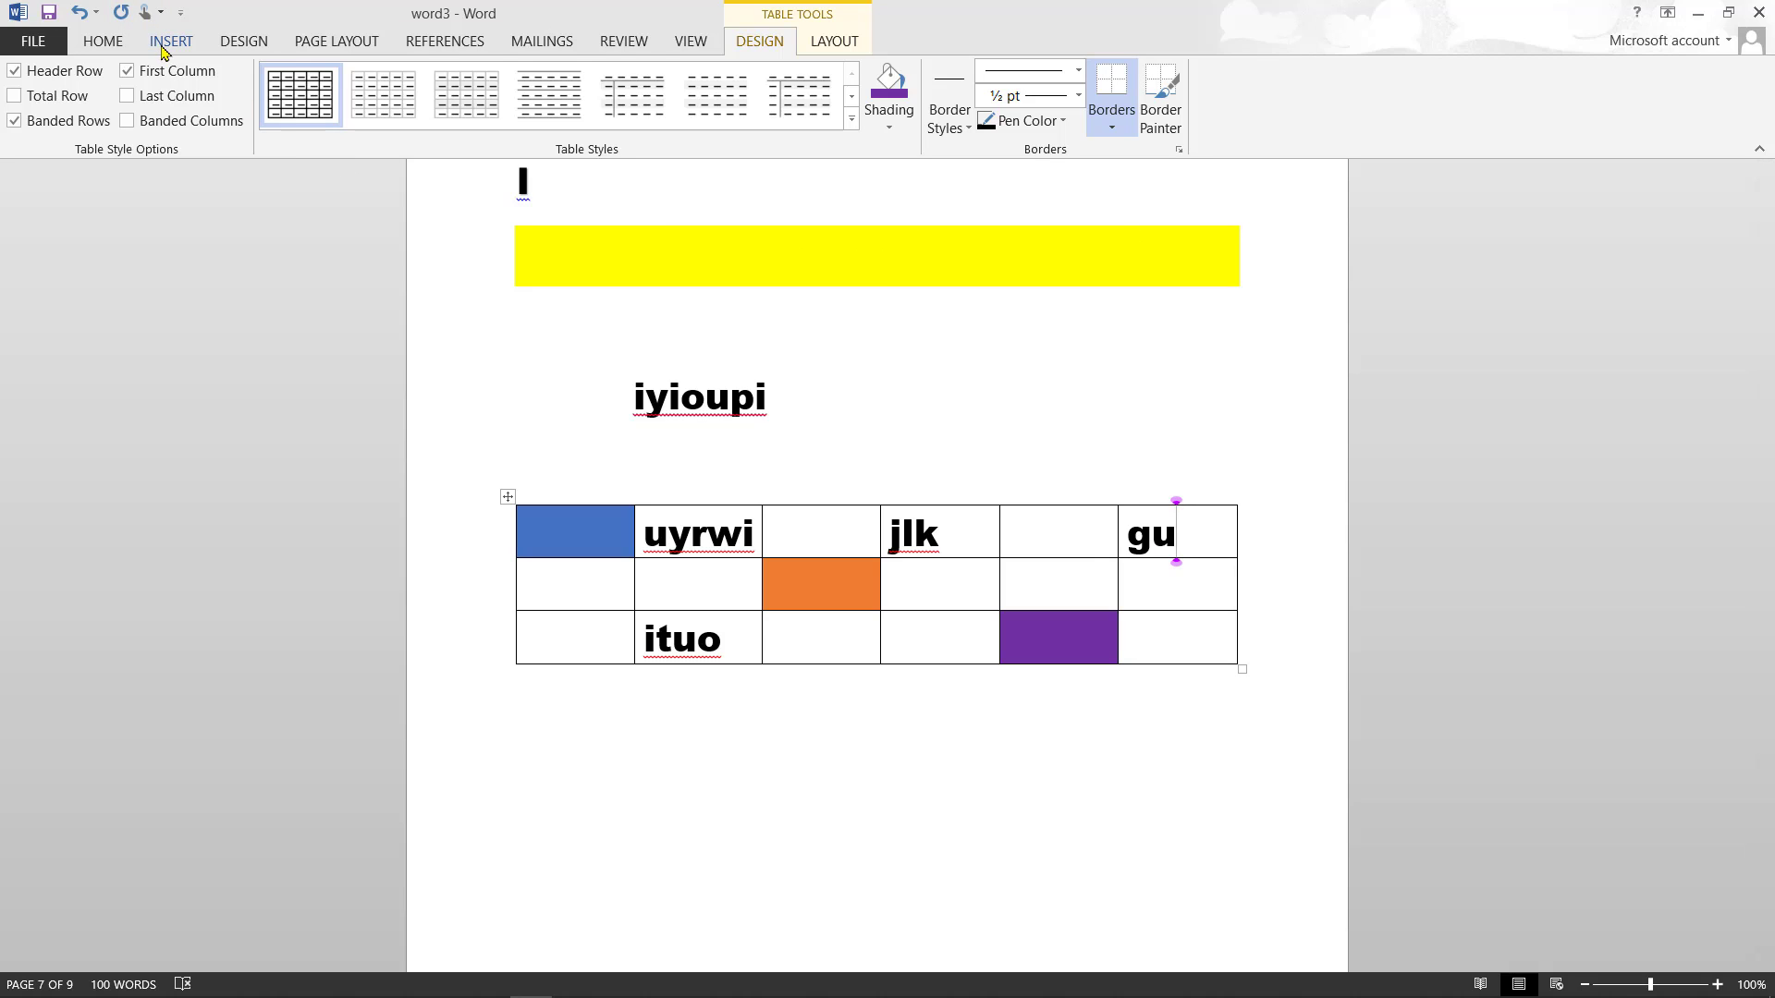
# - Place the caret on the line below the table and bring up the Insert ribbon
pyautogui.click(1223, 741)
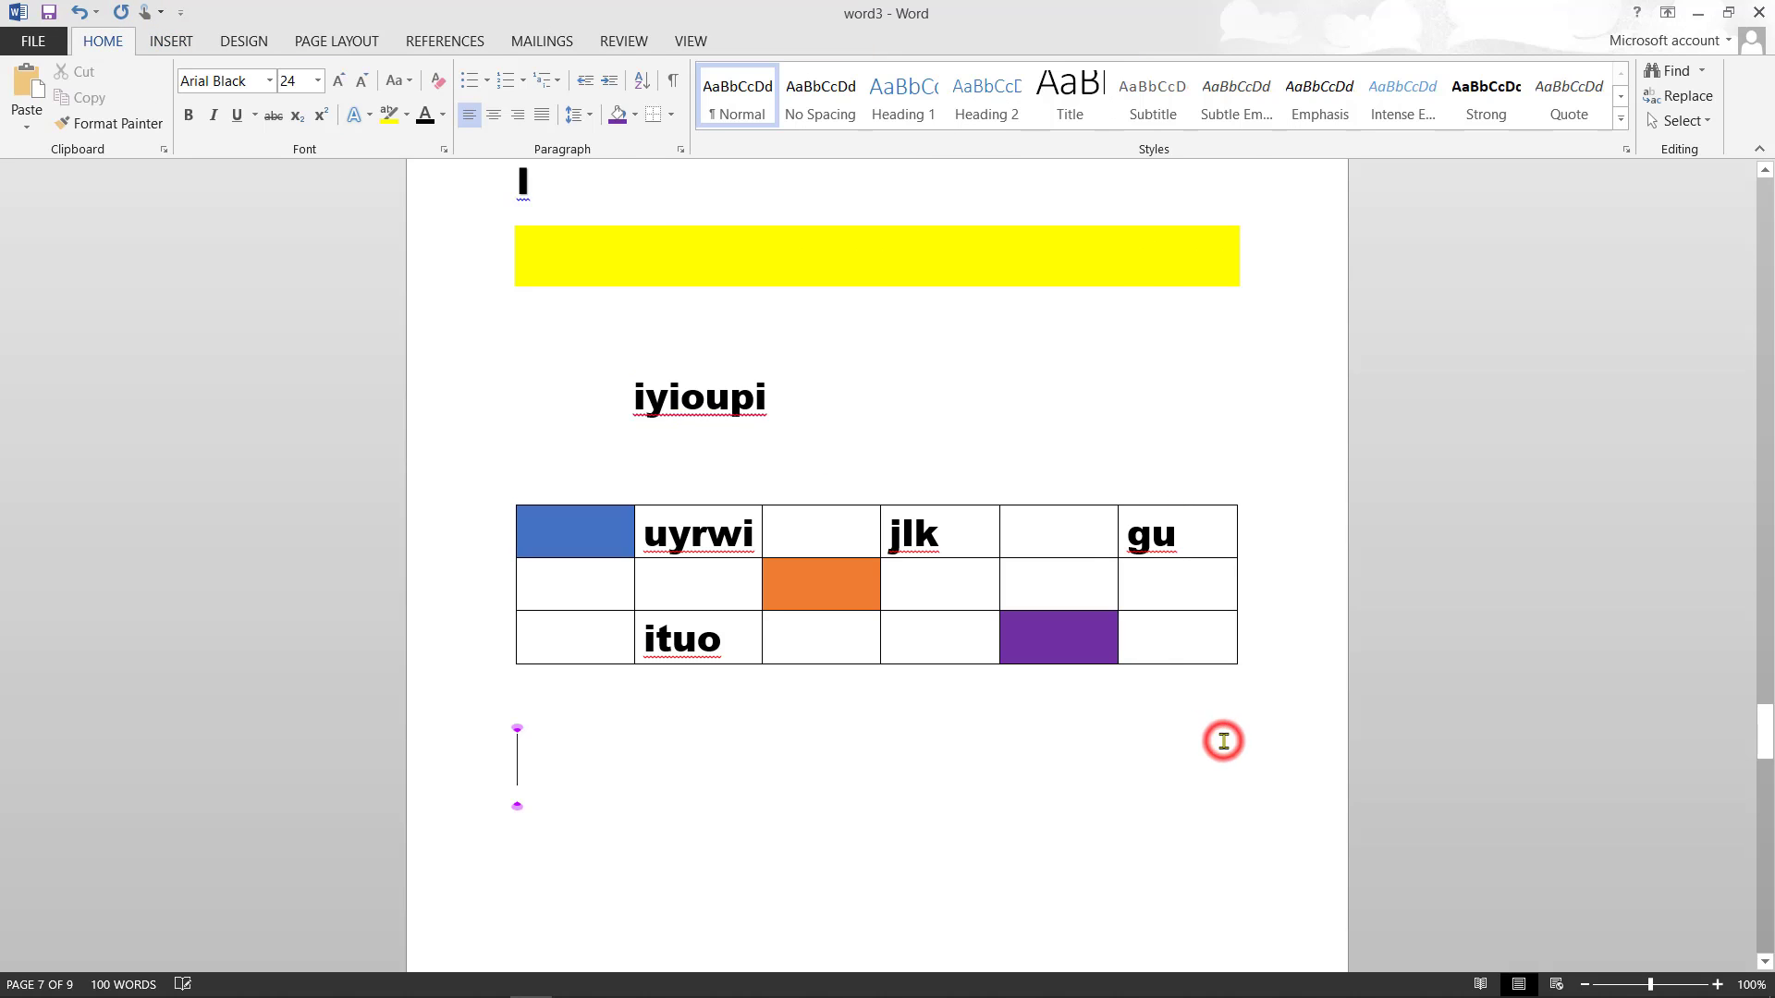
pyautogui.click(203, 25)
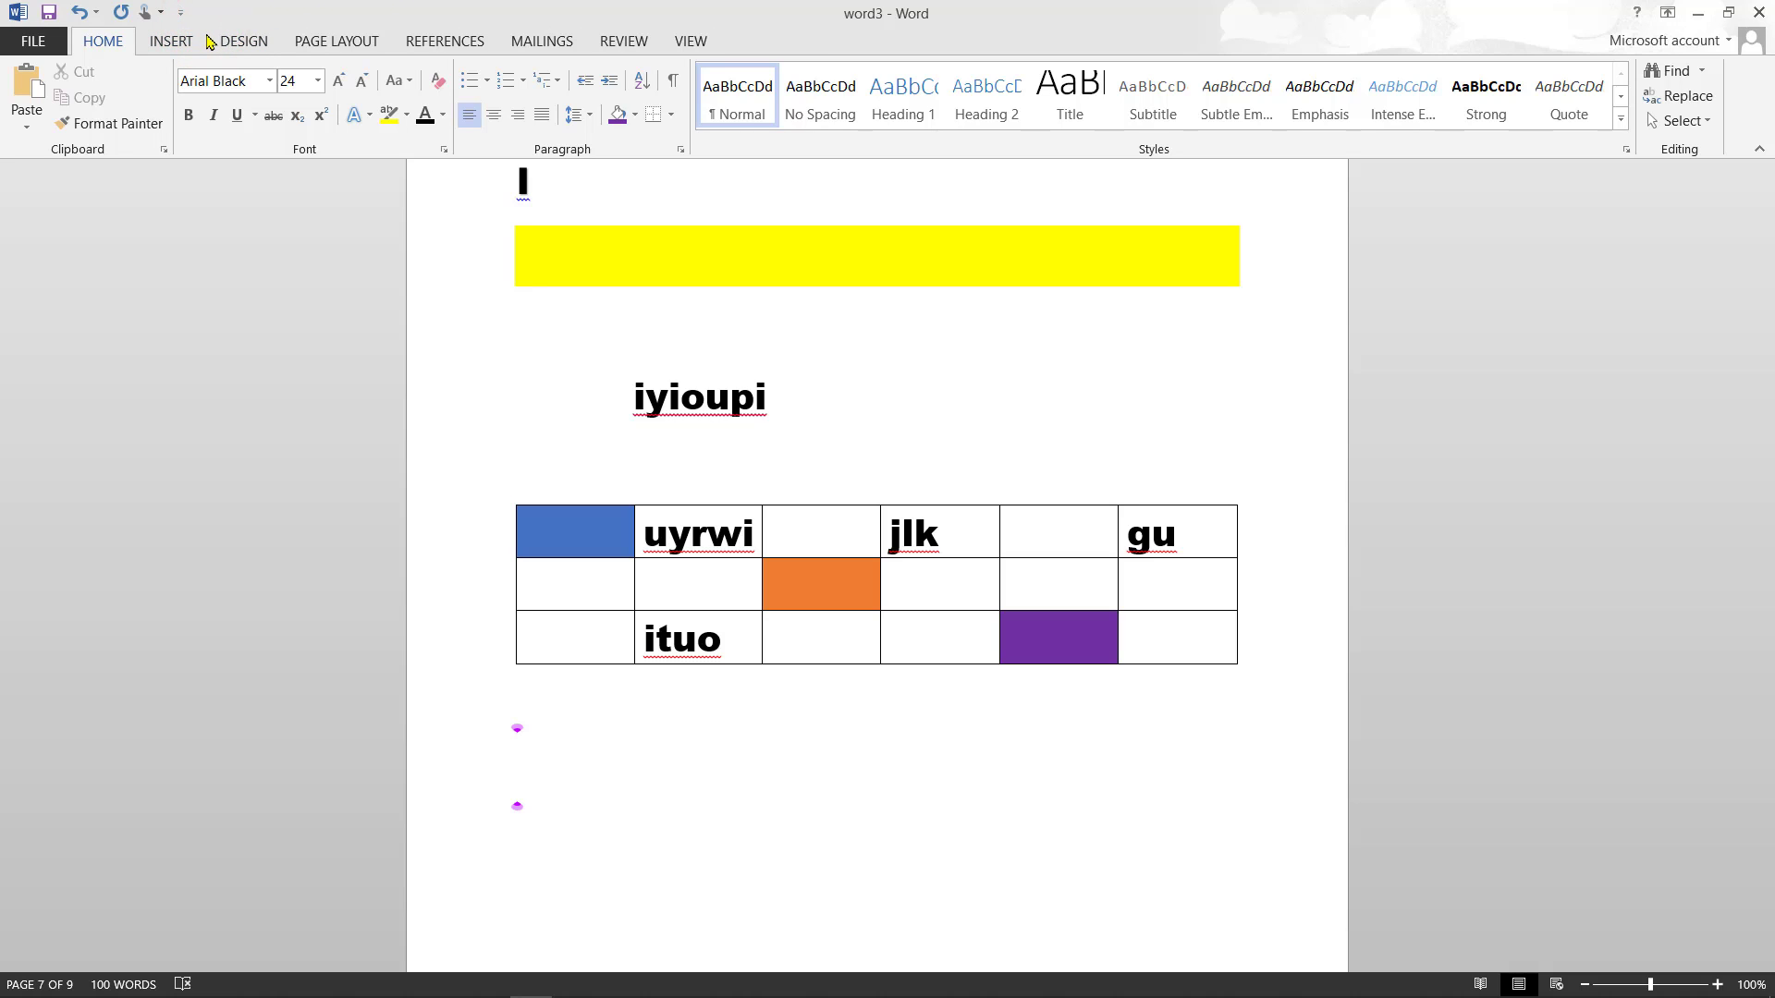
pyautogui.click(189, 35)
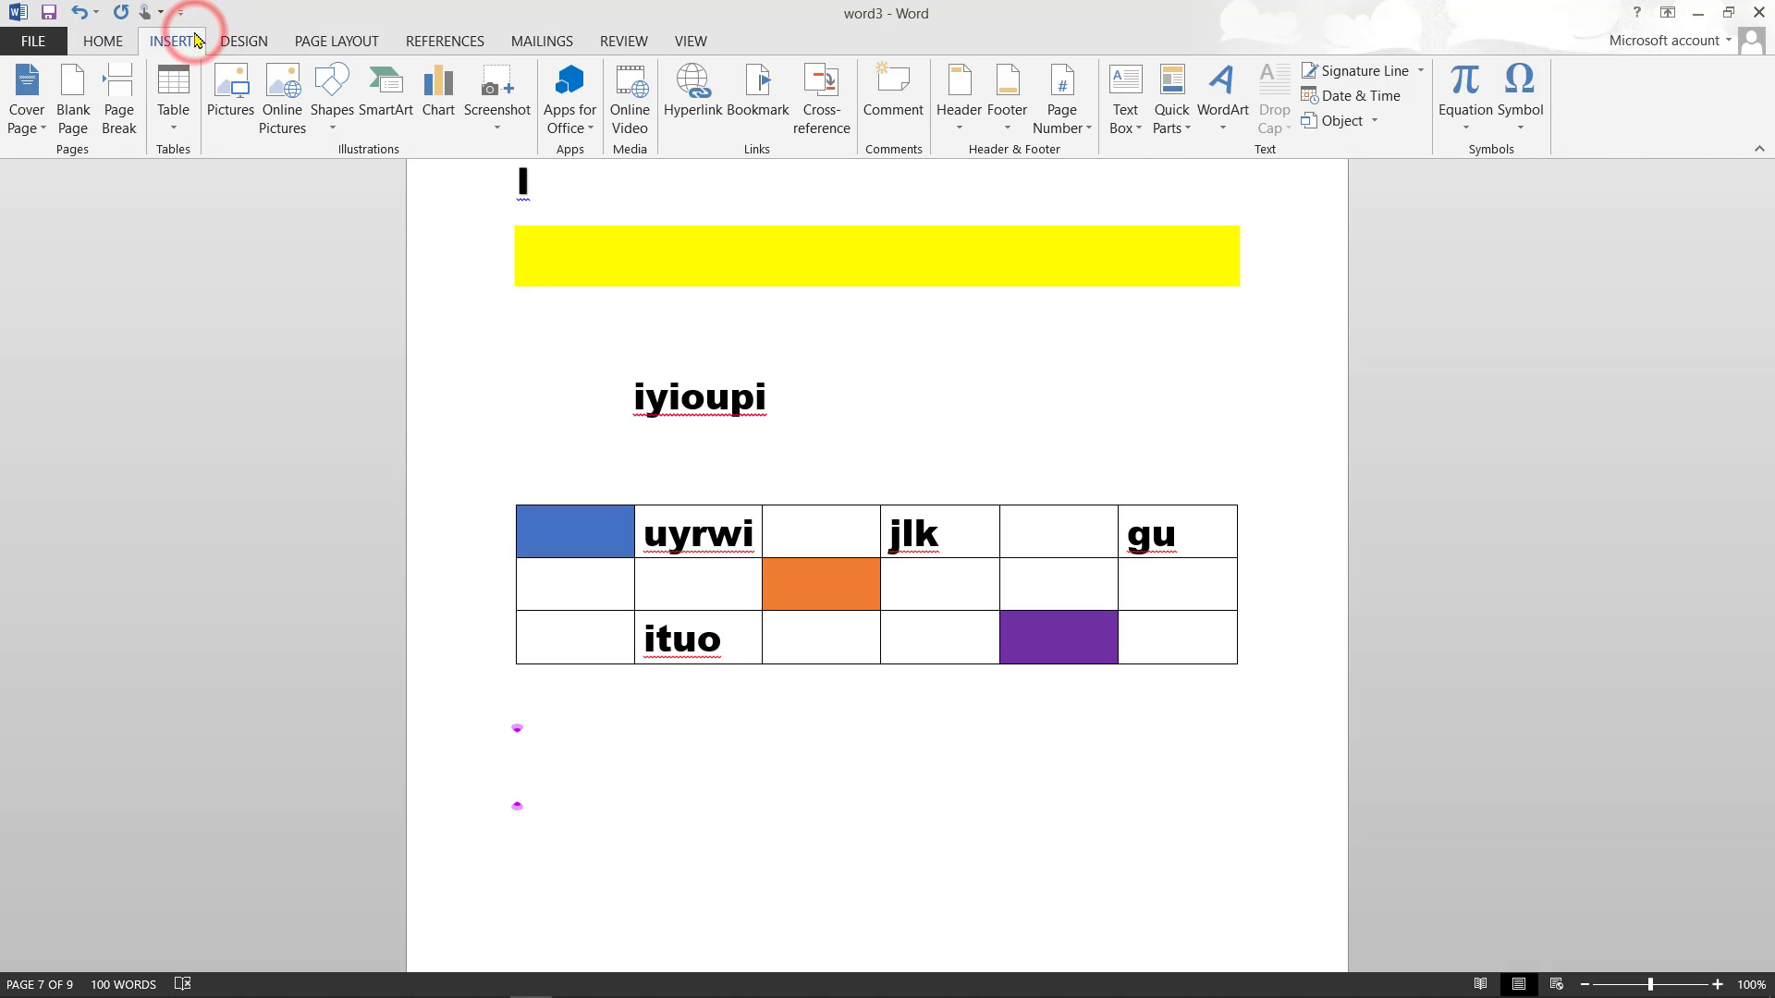
# - Create a second table of 4 columns and 3 rows through the Insert Table dialog
pyautogui.click(181, 129)
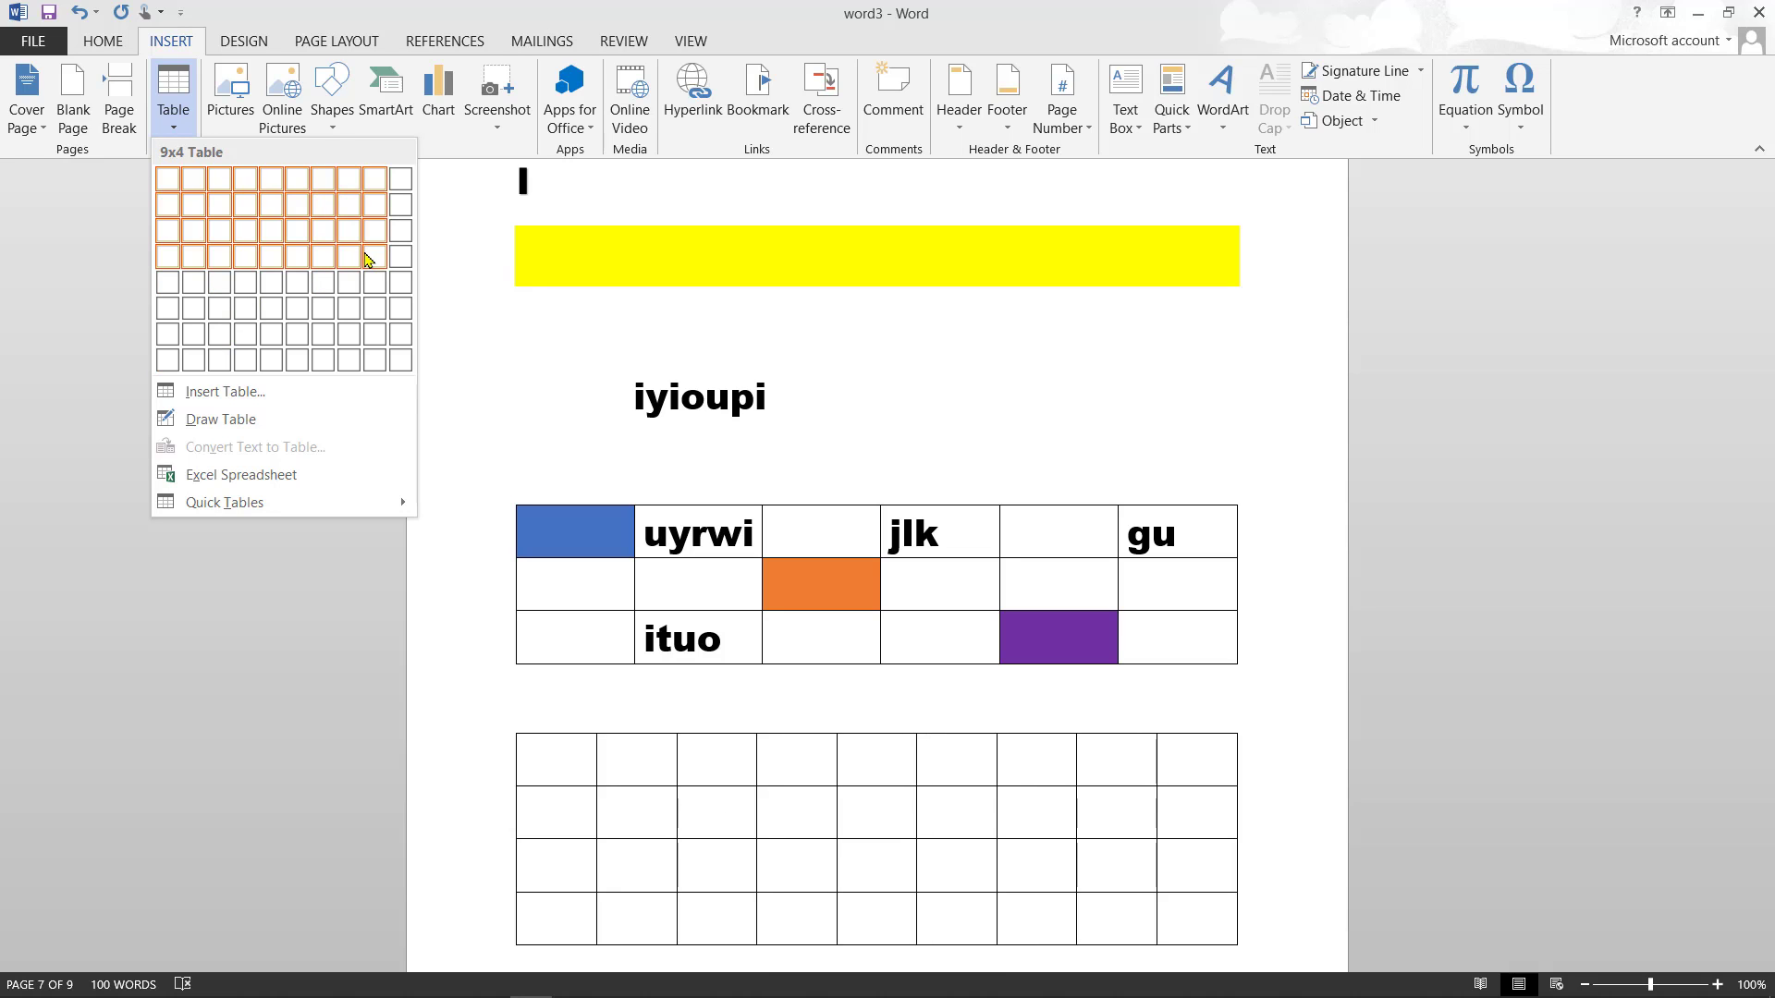
pyautogui.click(194, 392)
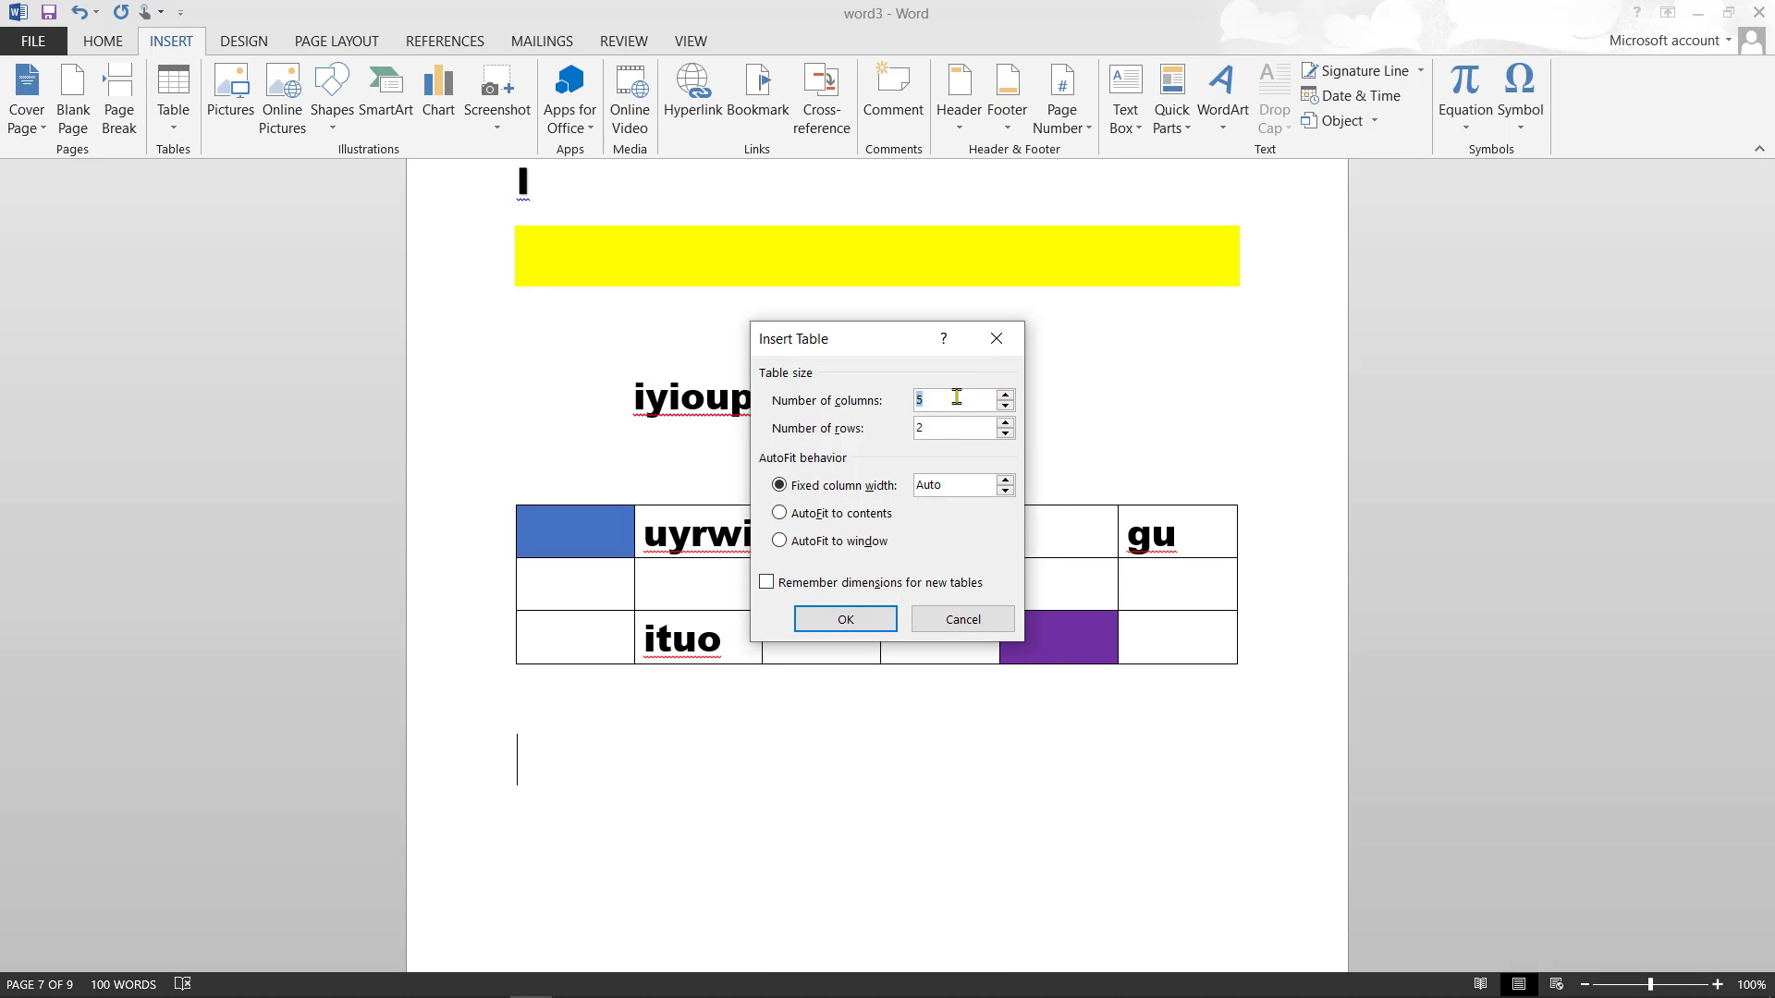
pyautogui.press('BackSpace')
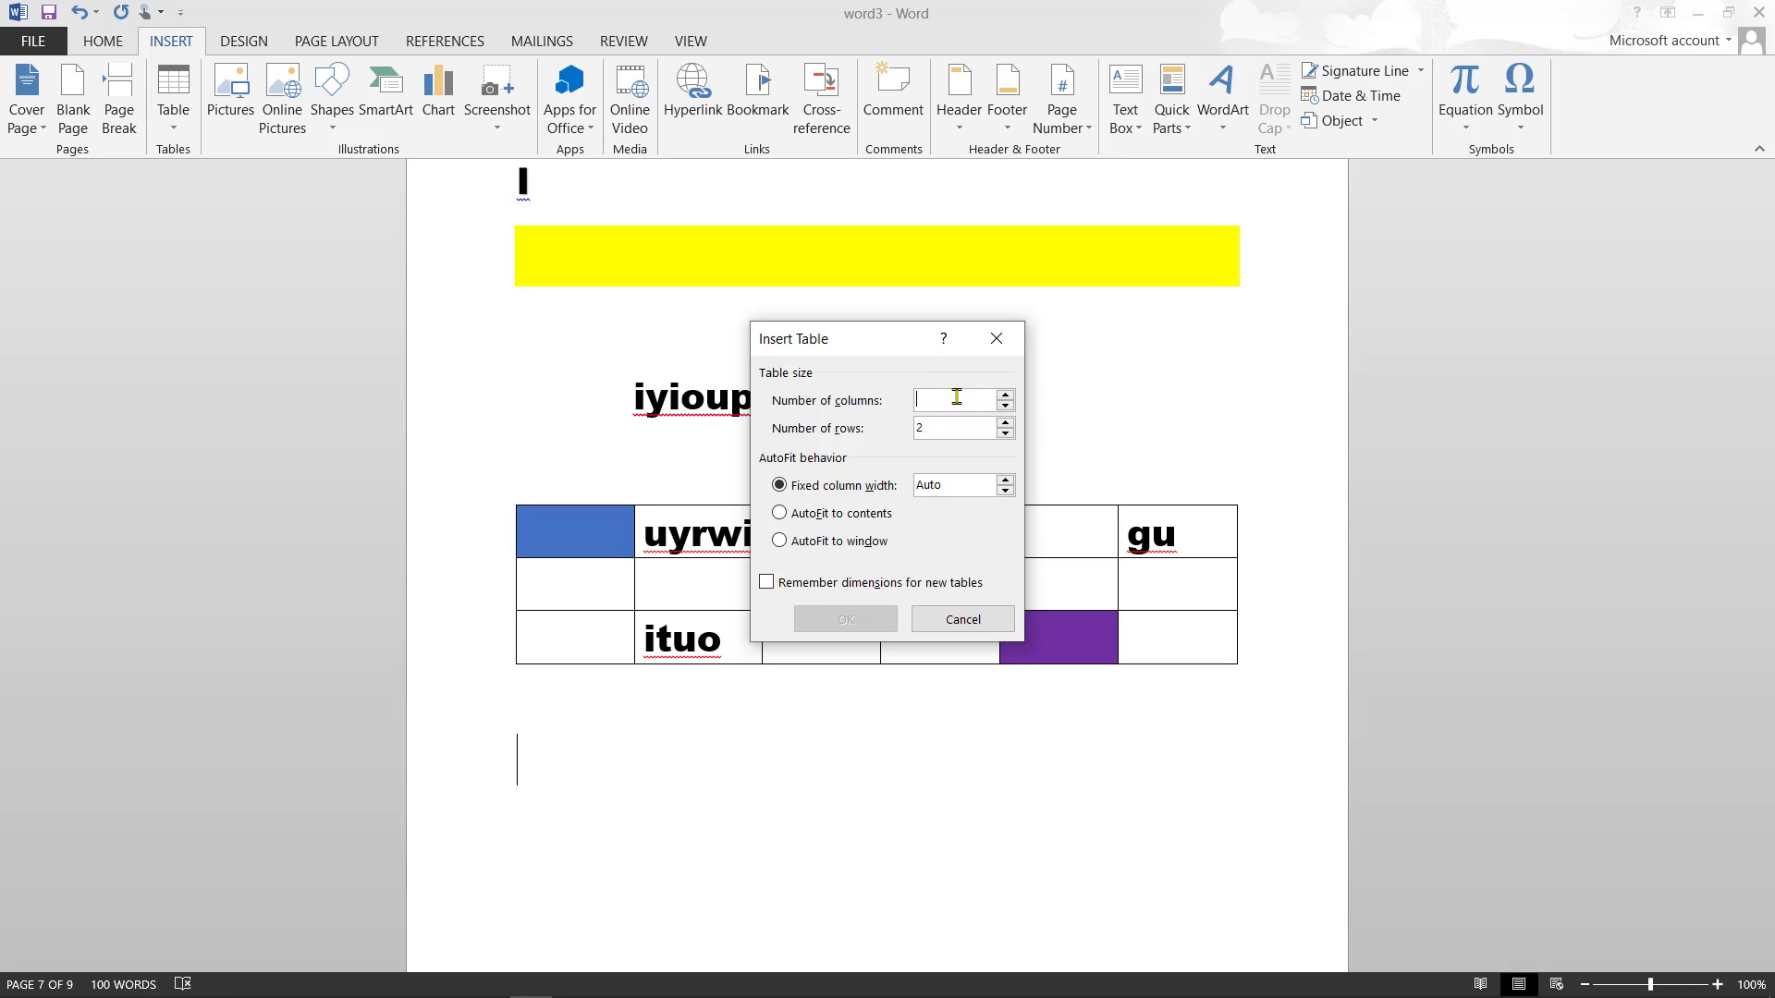
pyautogui.write('5')
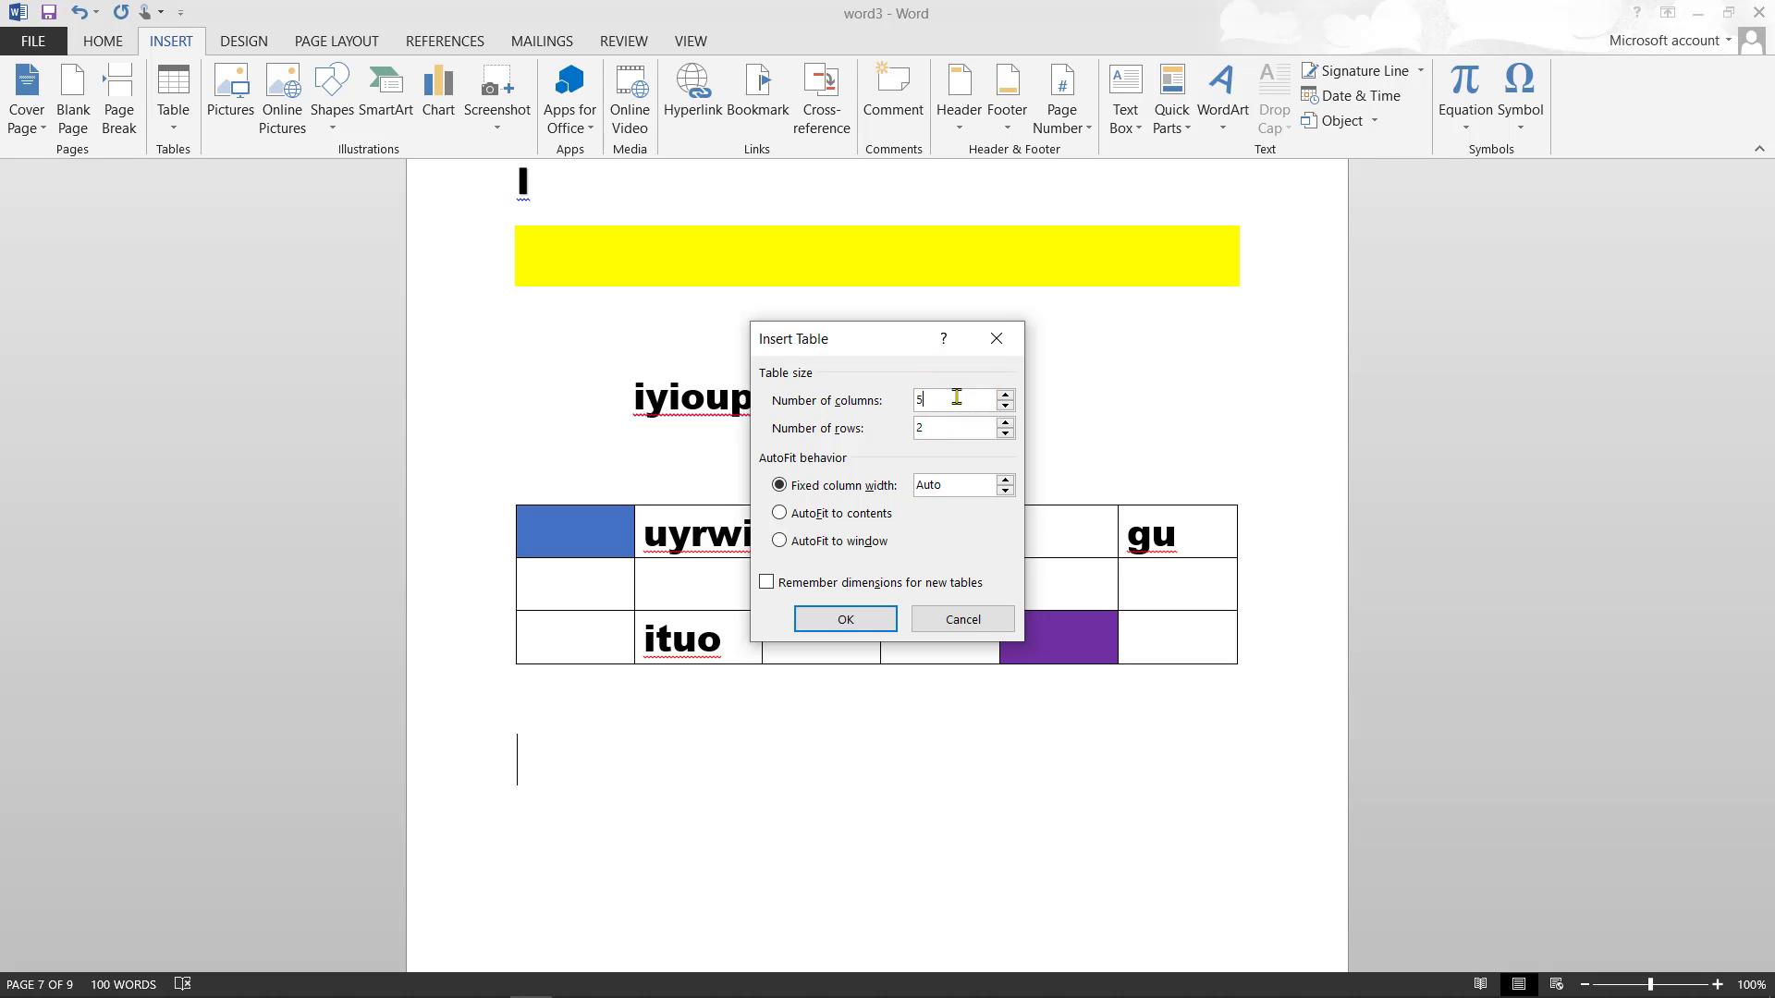
pyautogui.press('BackSpace')
pyautogui.write('4')
pyautogui.click(951, 428)
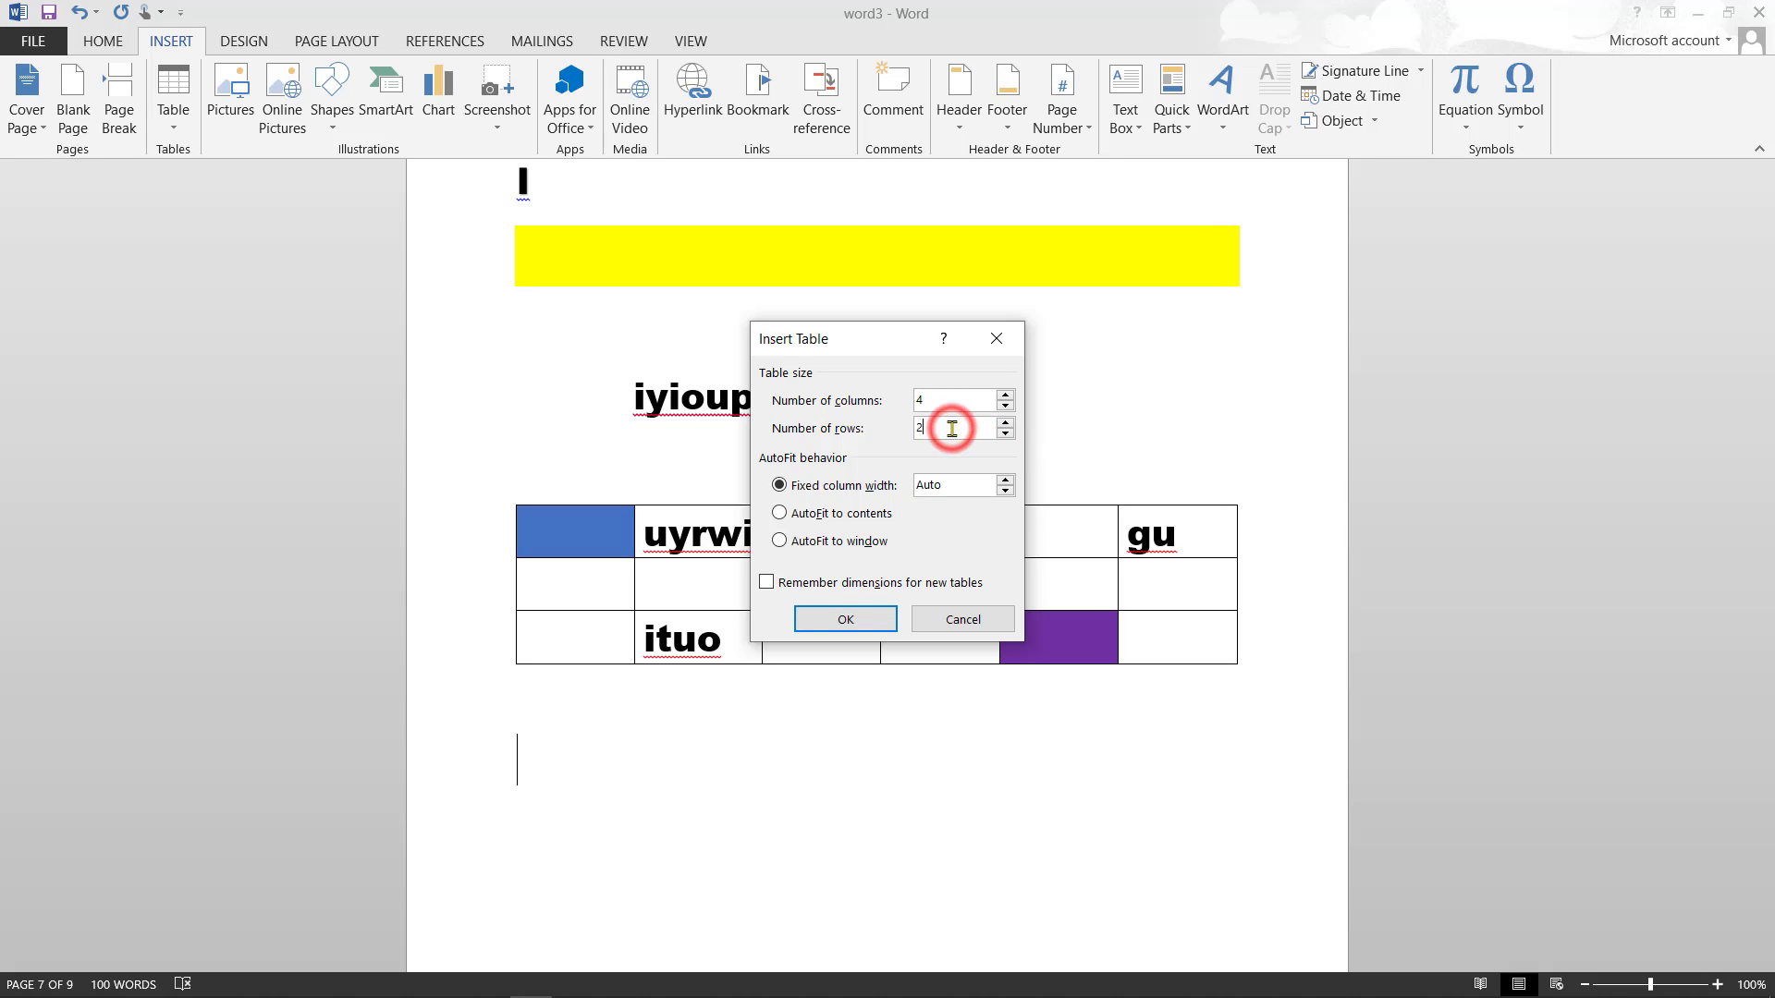
pyautogui.press('BackSpace')
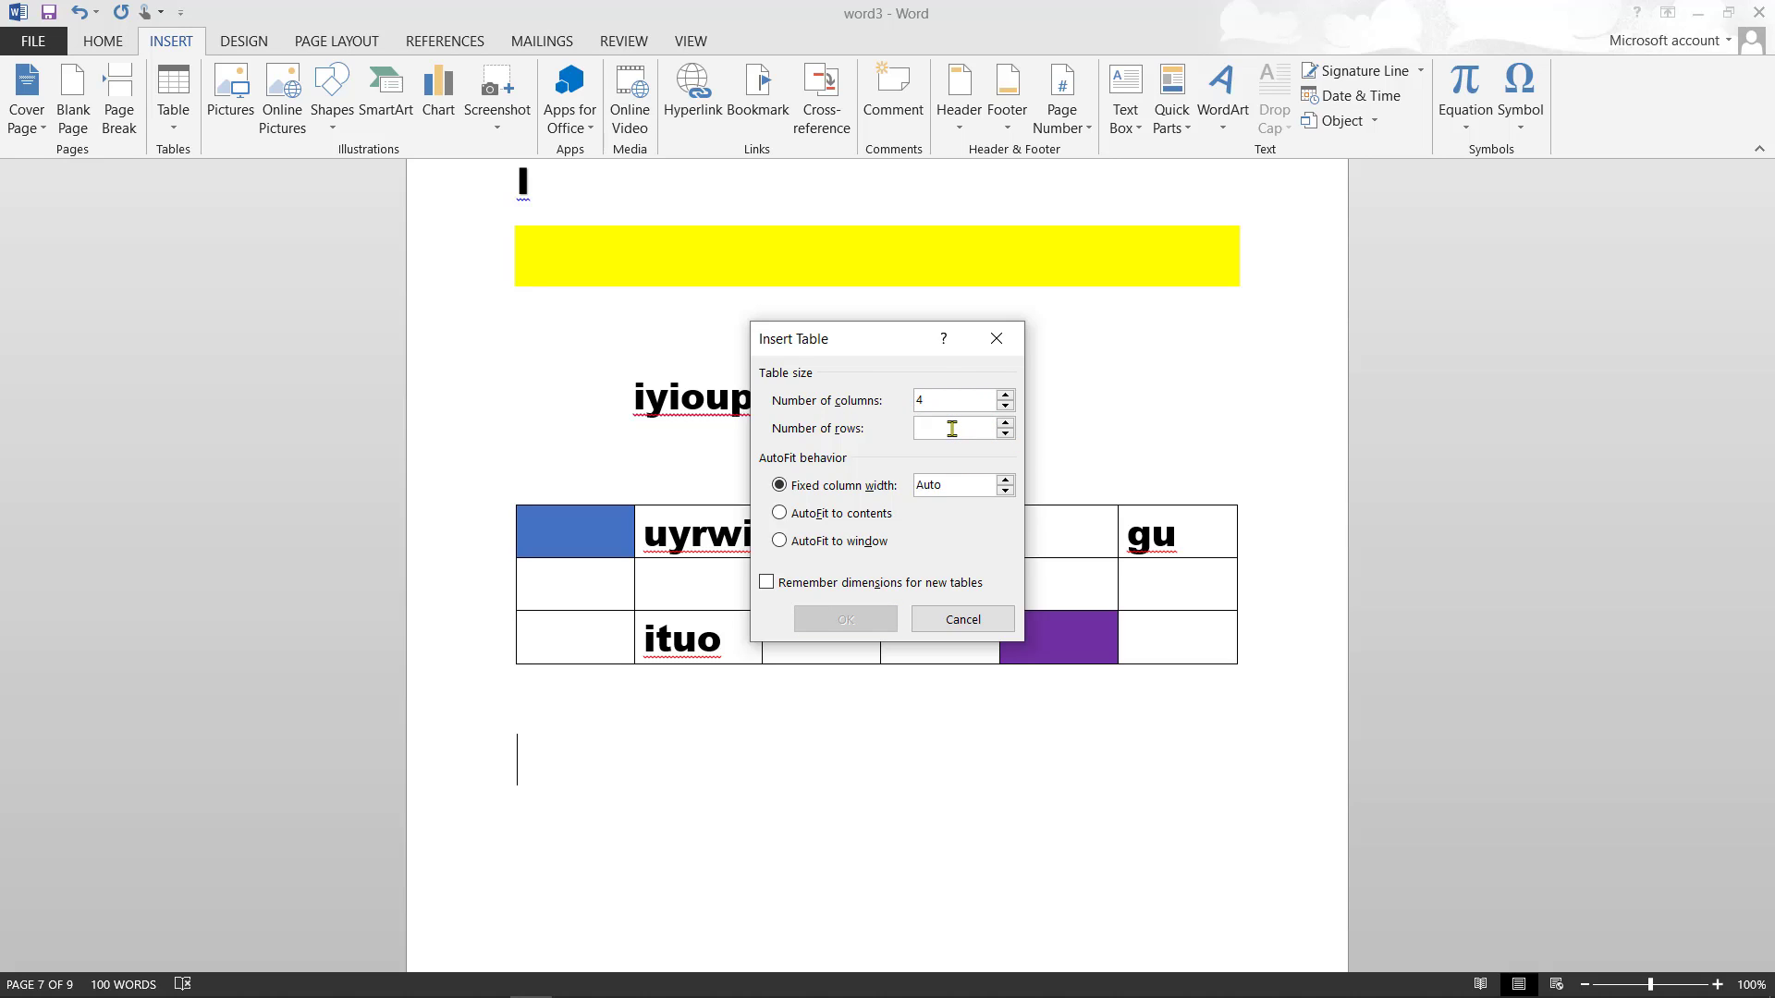
pyautogui.write('3')
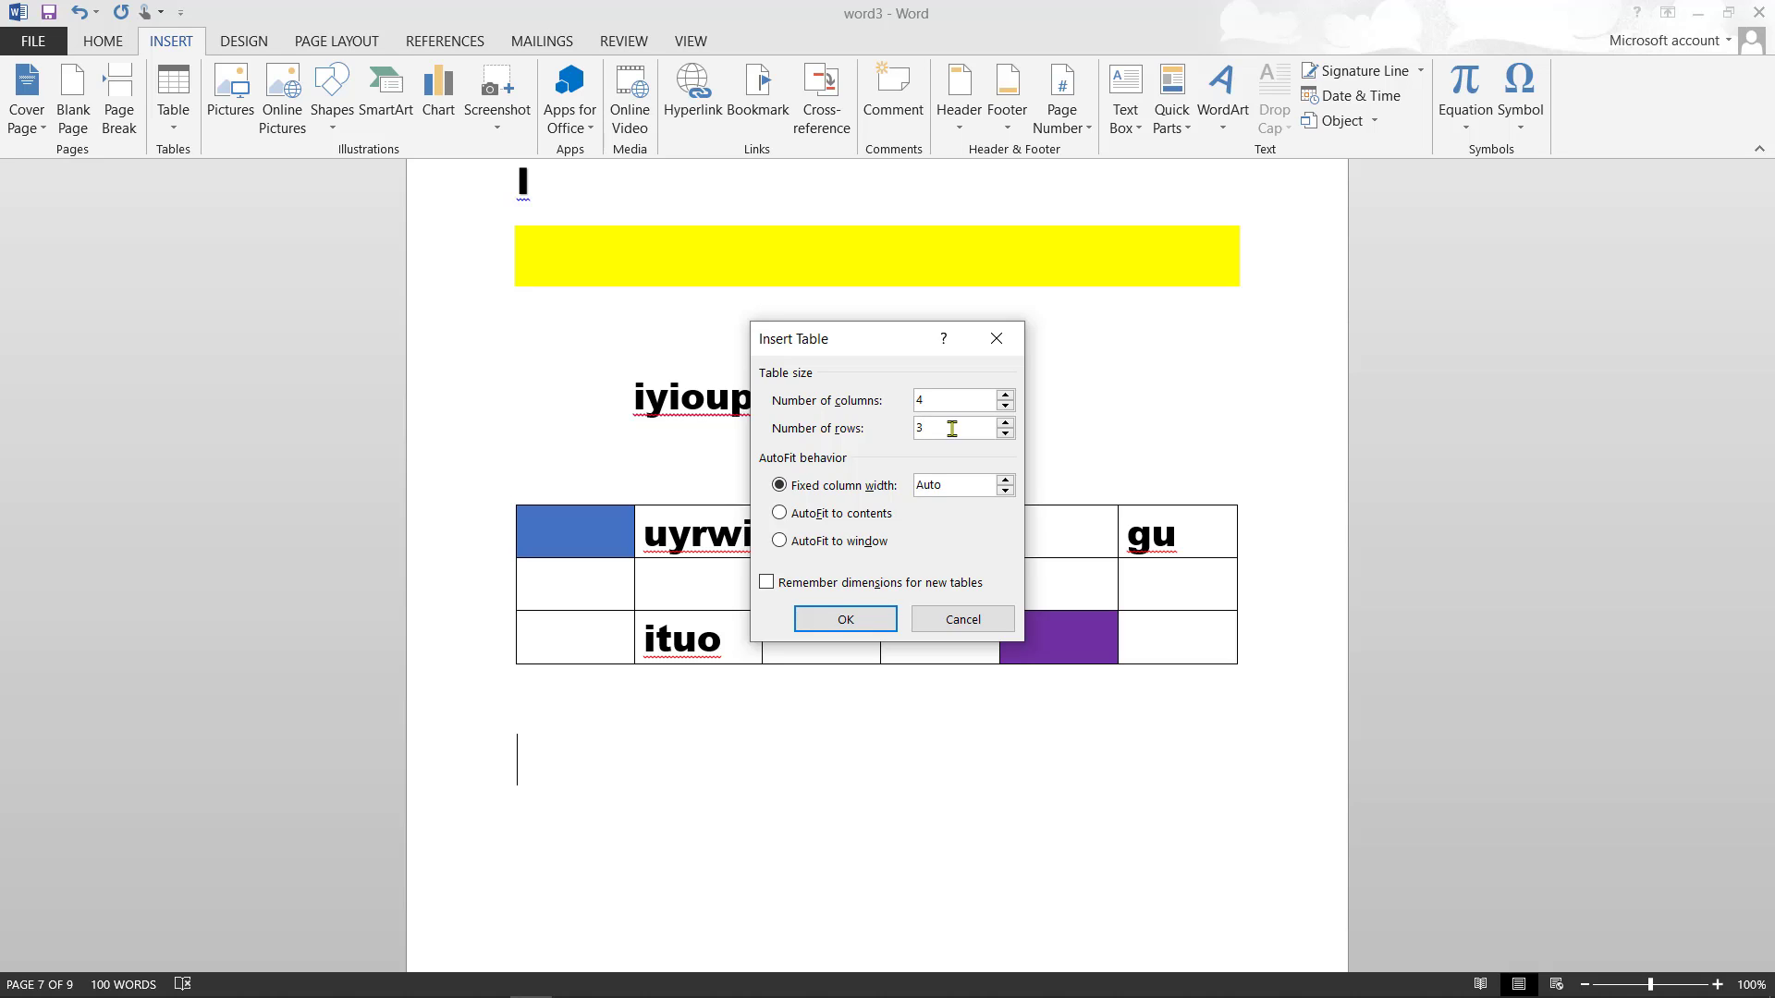
pyautogui.click(872, 616)
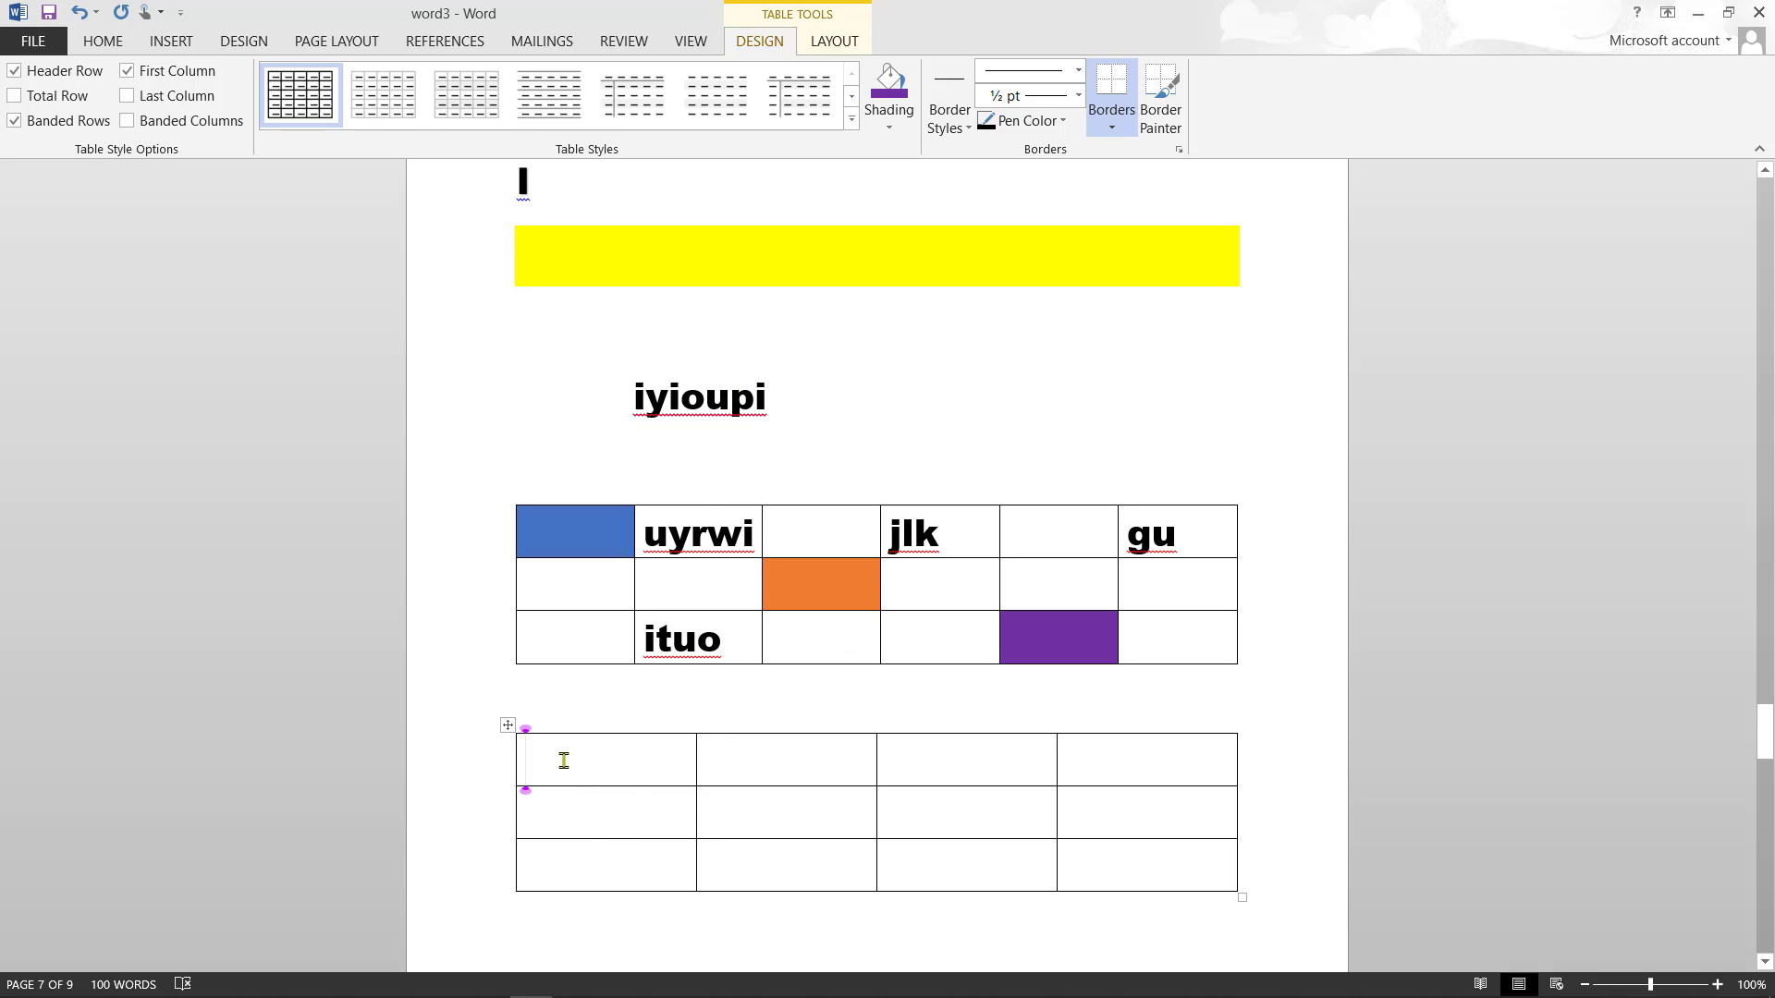
# - Select the new table's middle row and shade it Gold, Accent 4
pyautogui.click(526, 806)
pyautogui.moveTo(543, 808); pyautogui.dragTo(1235, 703)
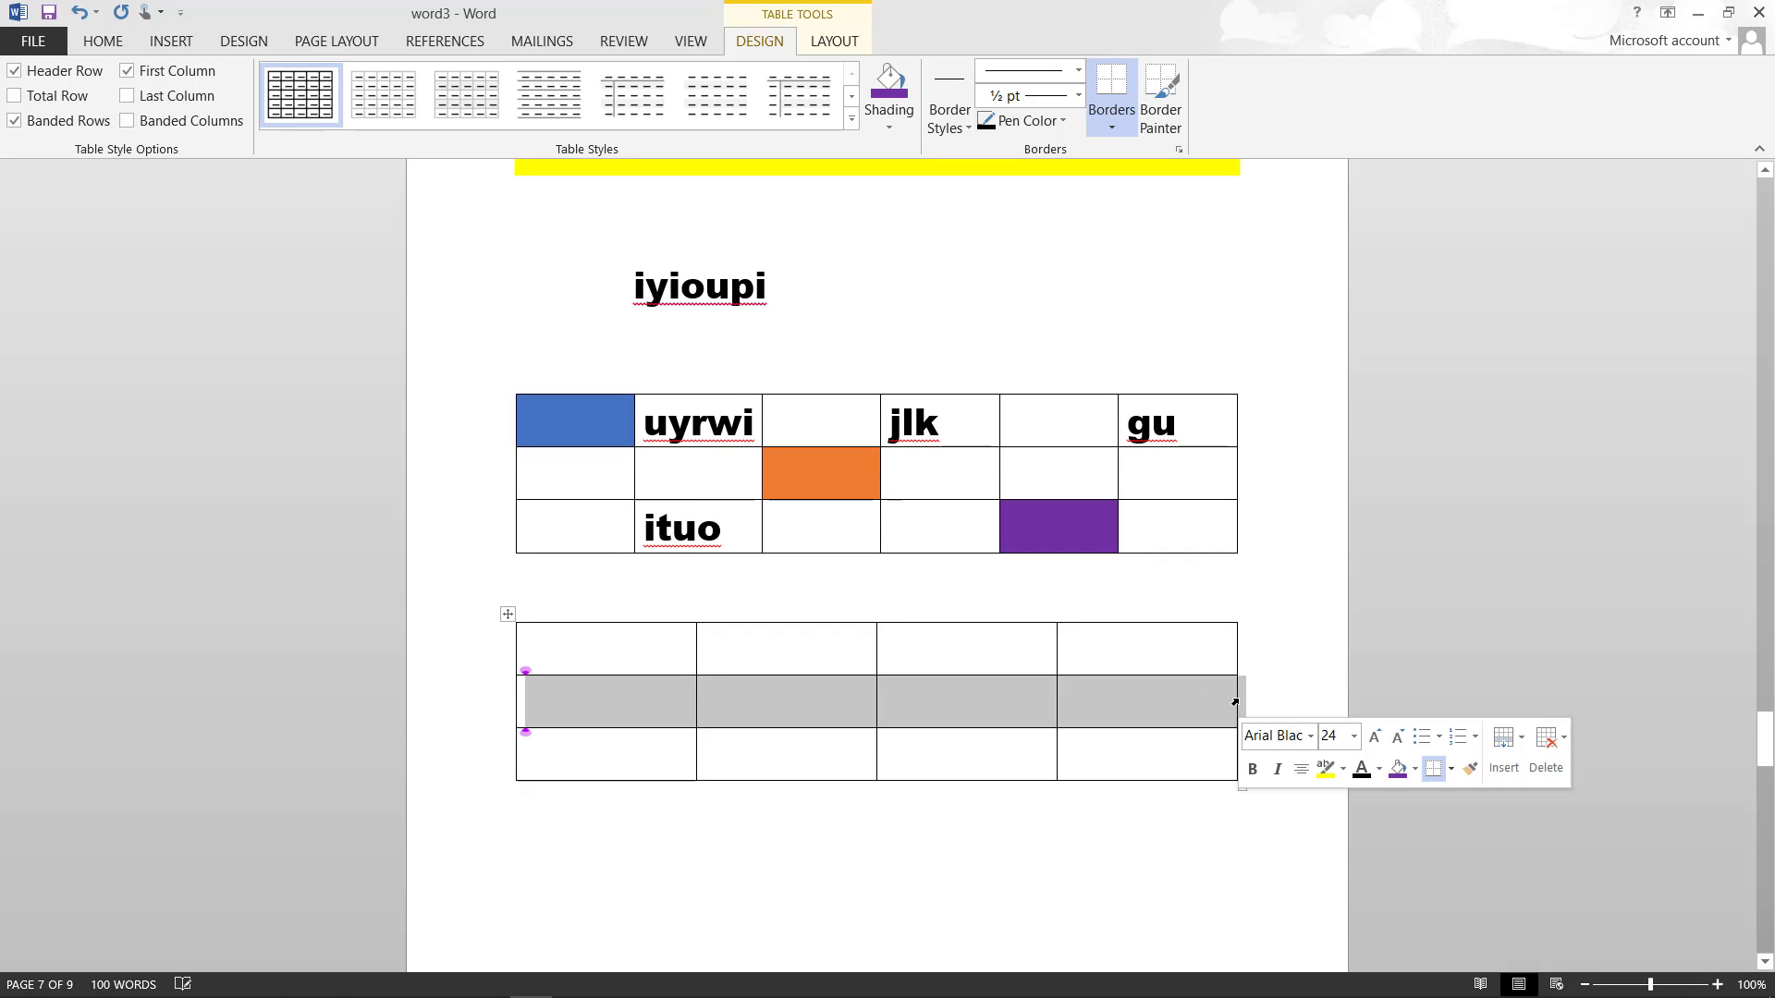
pyautogui.click(889, 127)
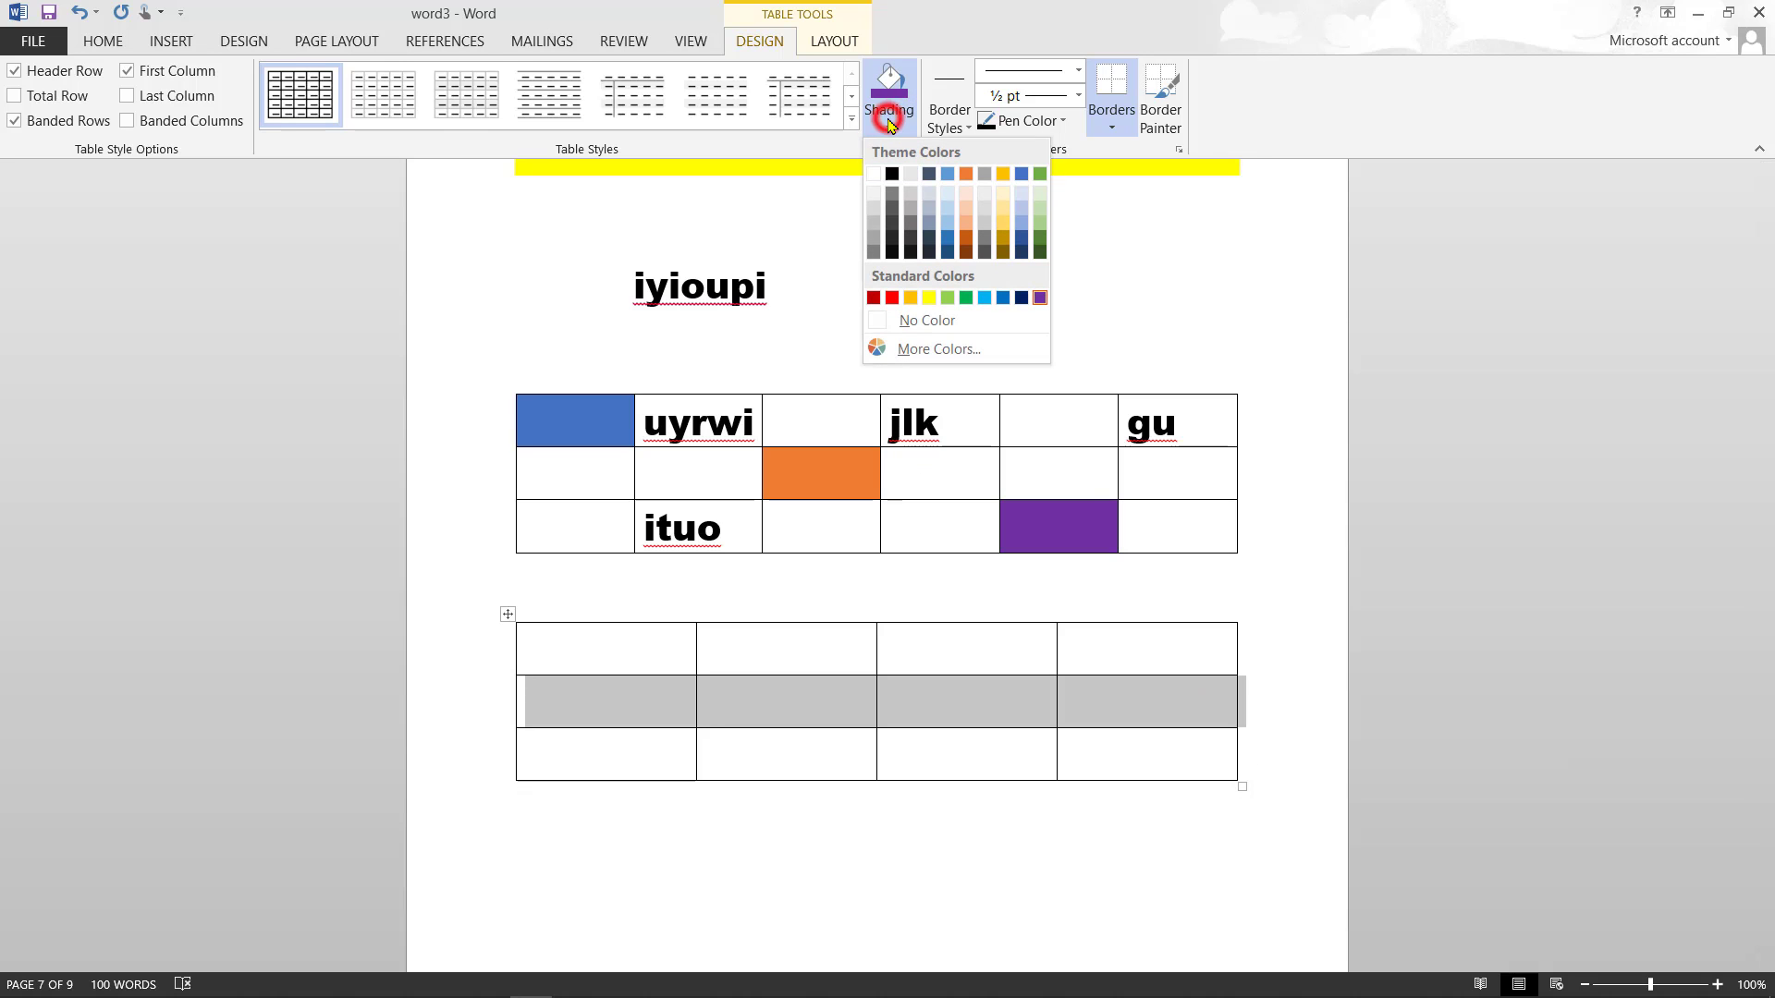
pyautogui.click(1005, 175)
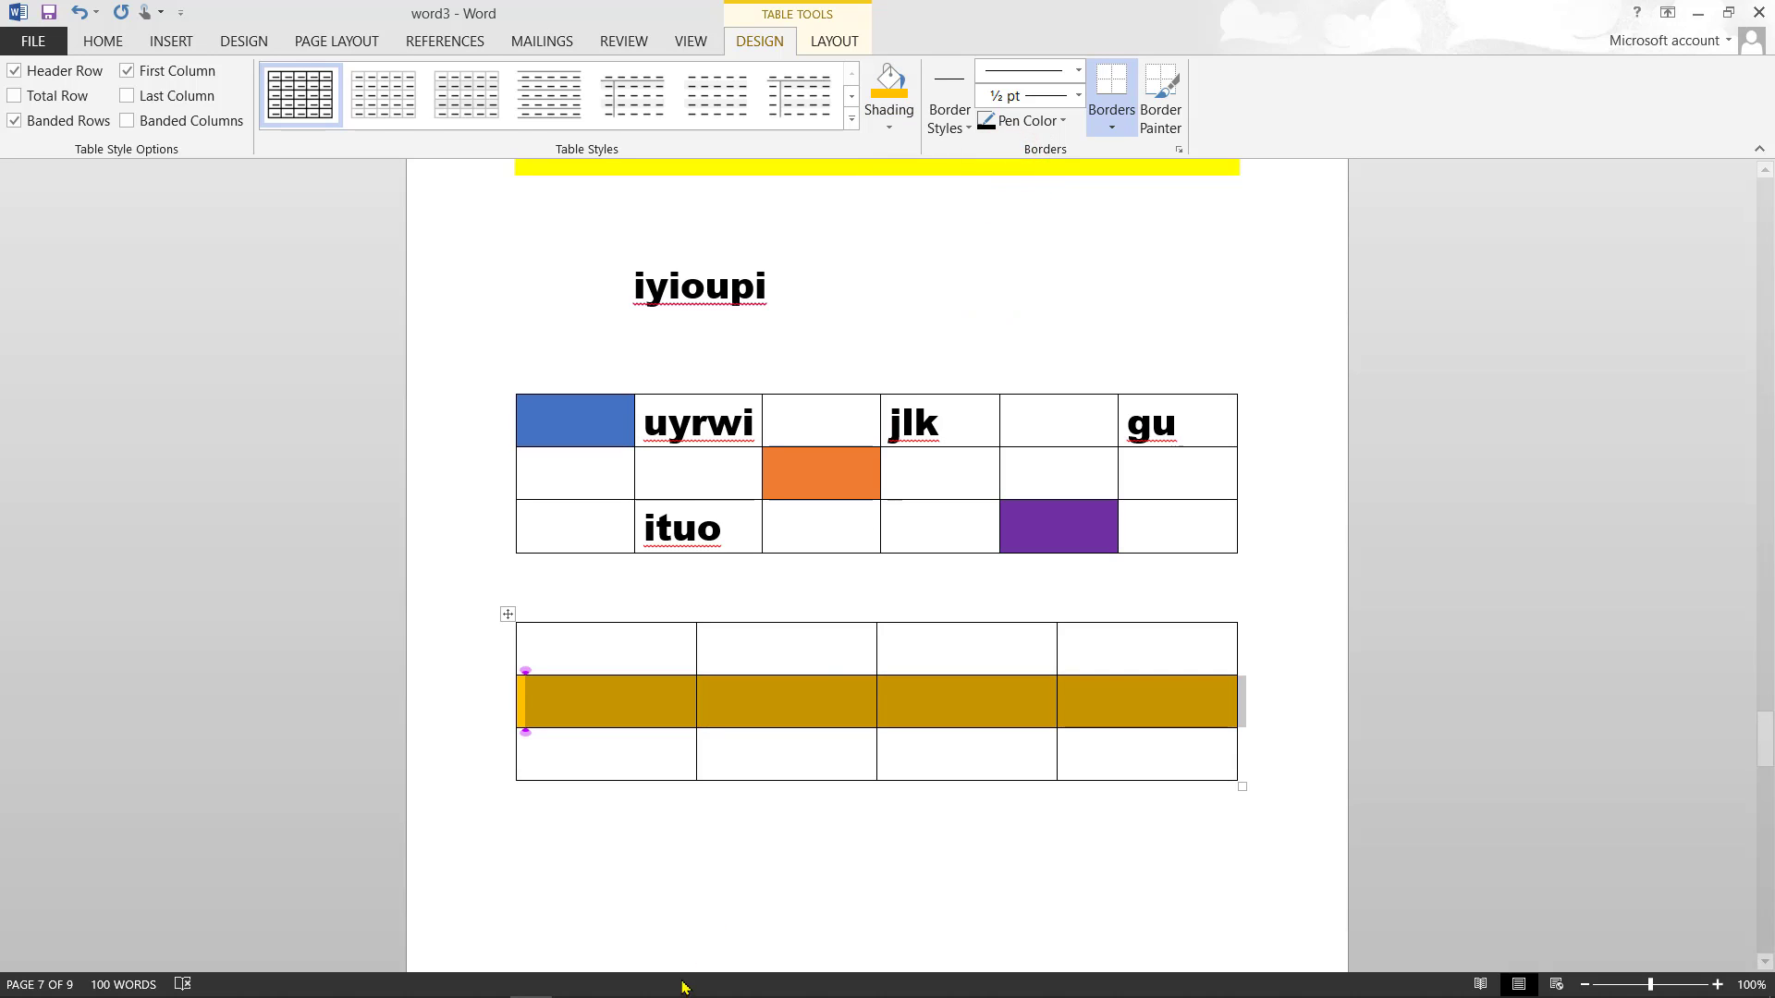
pyautogui.click(654, 653)
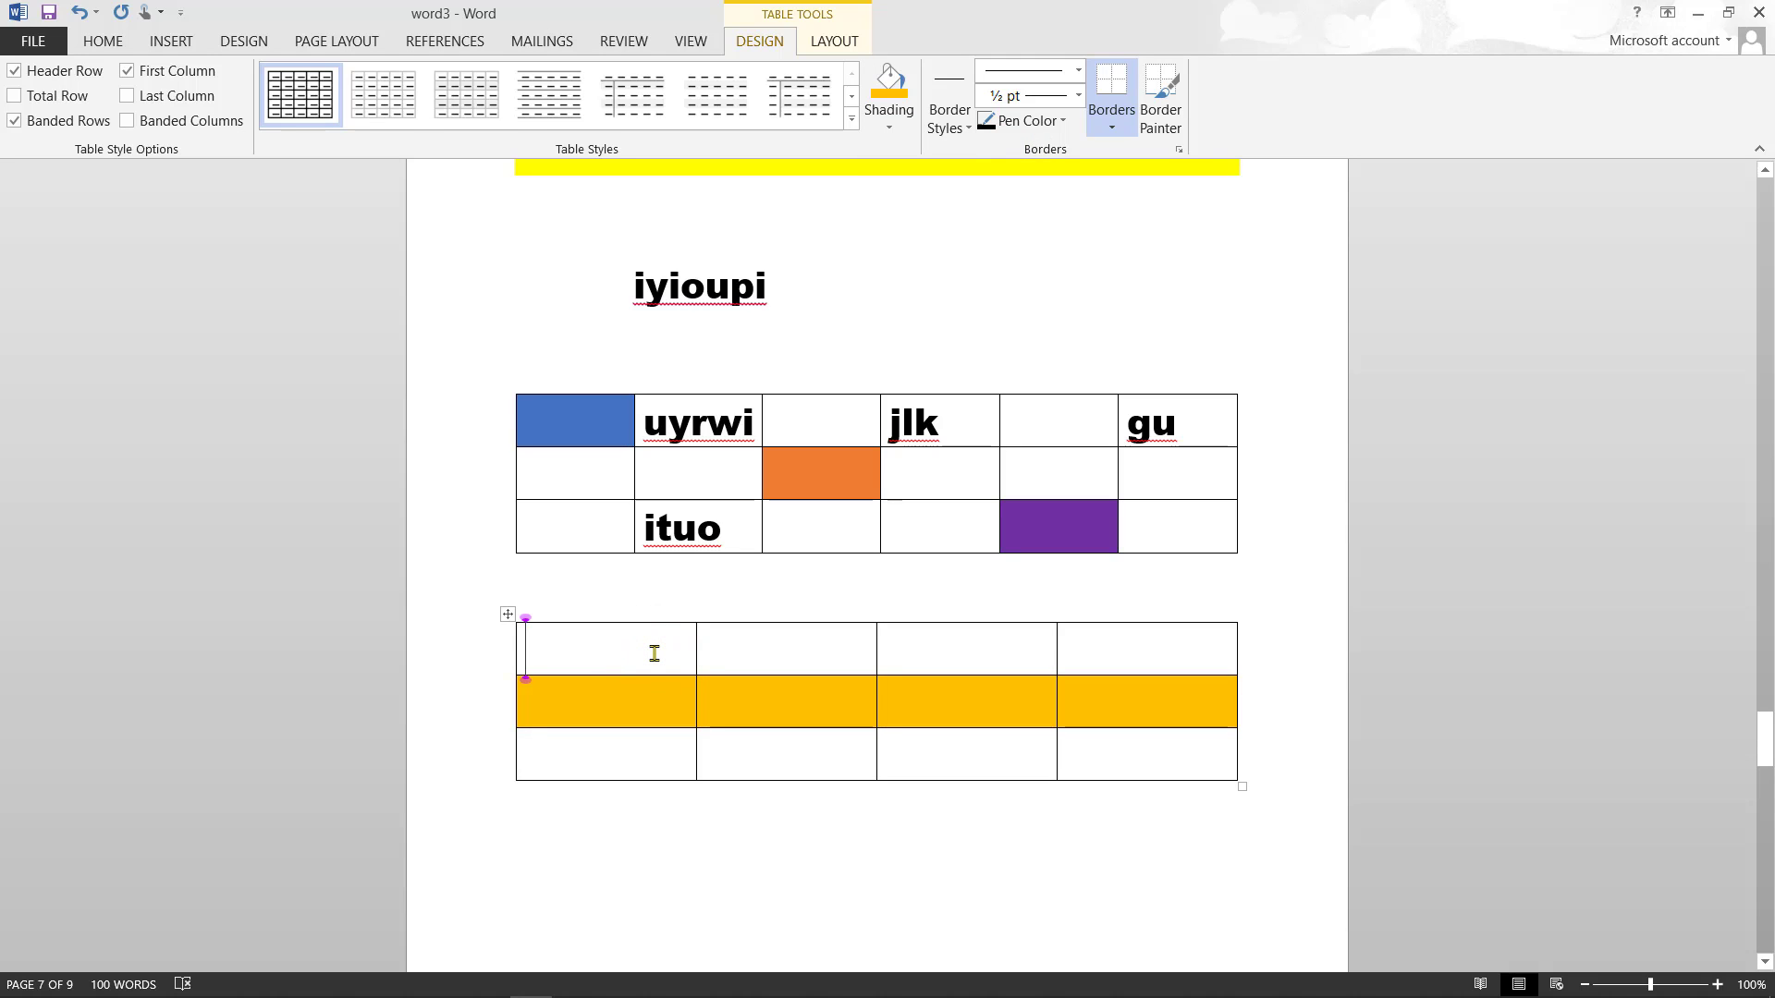
# - Type yuy and ygu in the top row, yii in the gold row and uouo in the bottom row
pyautogui.write('yuy')
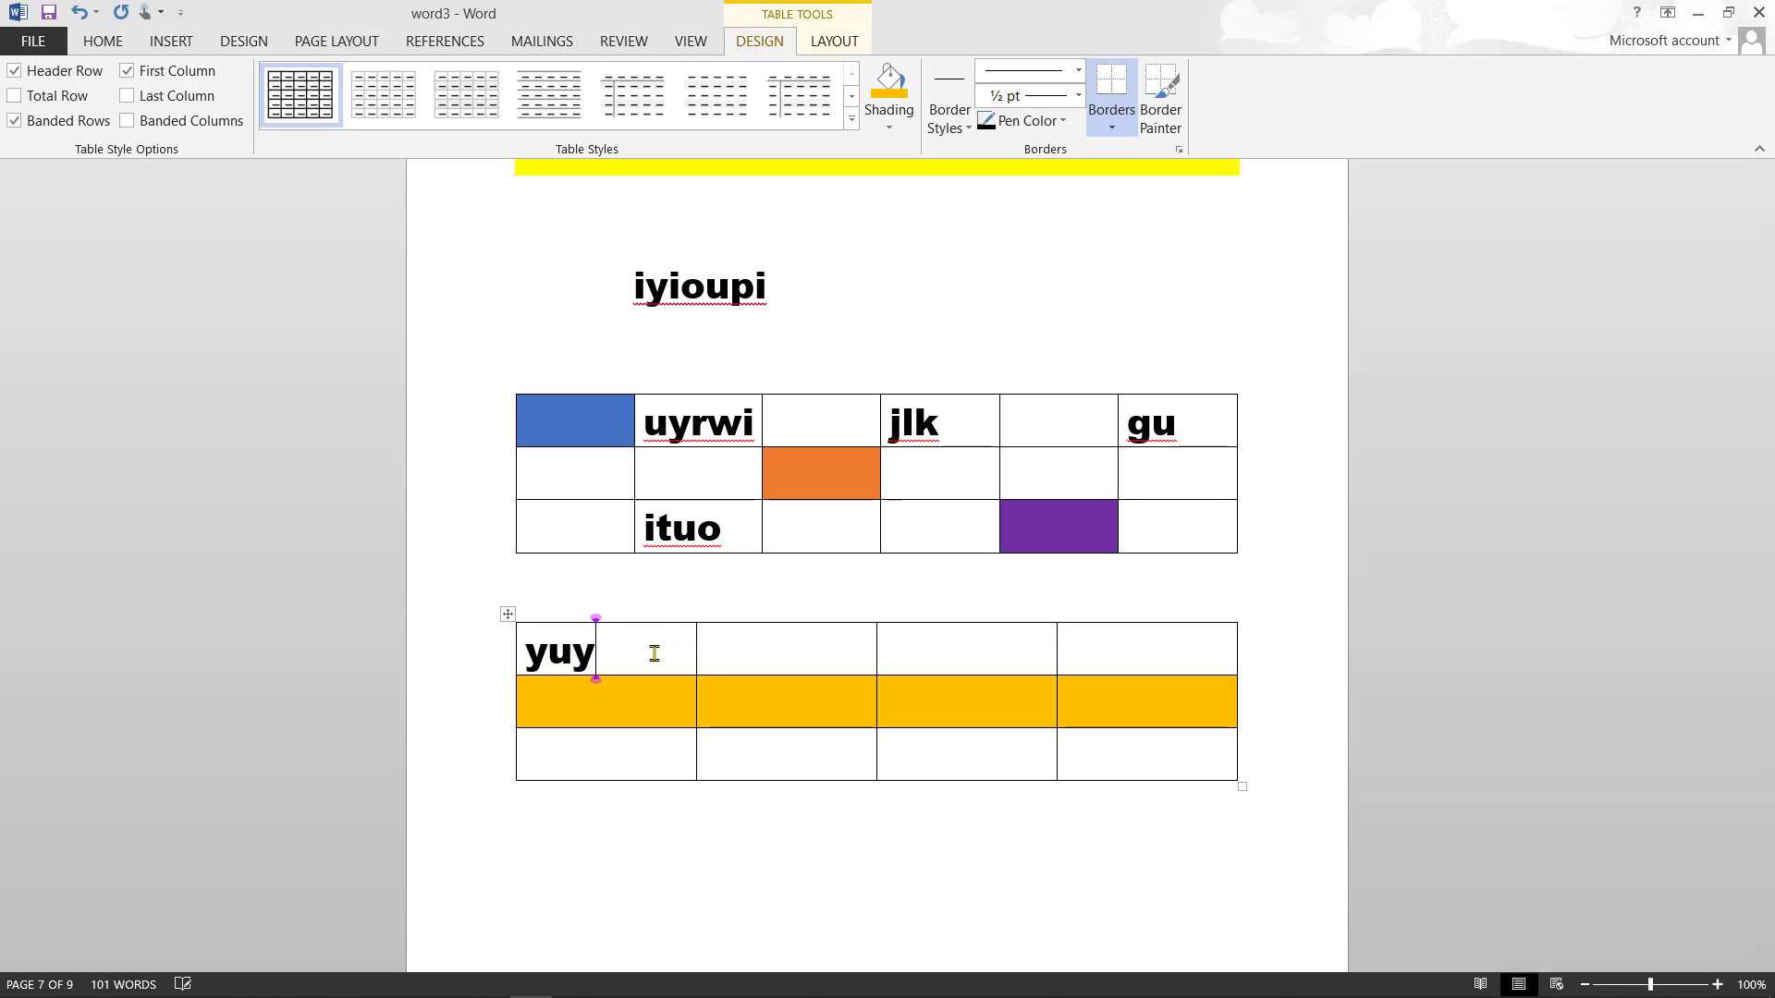
pyautogui.click(777, 722)
pyautogui.write('yii')
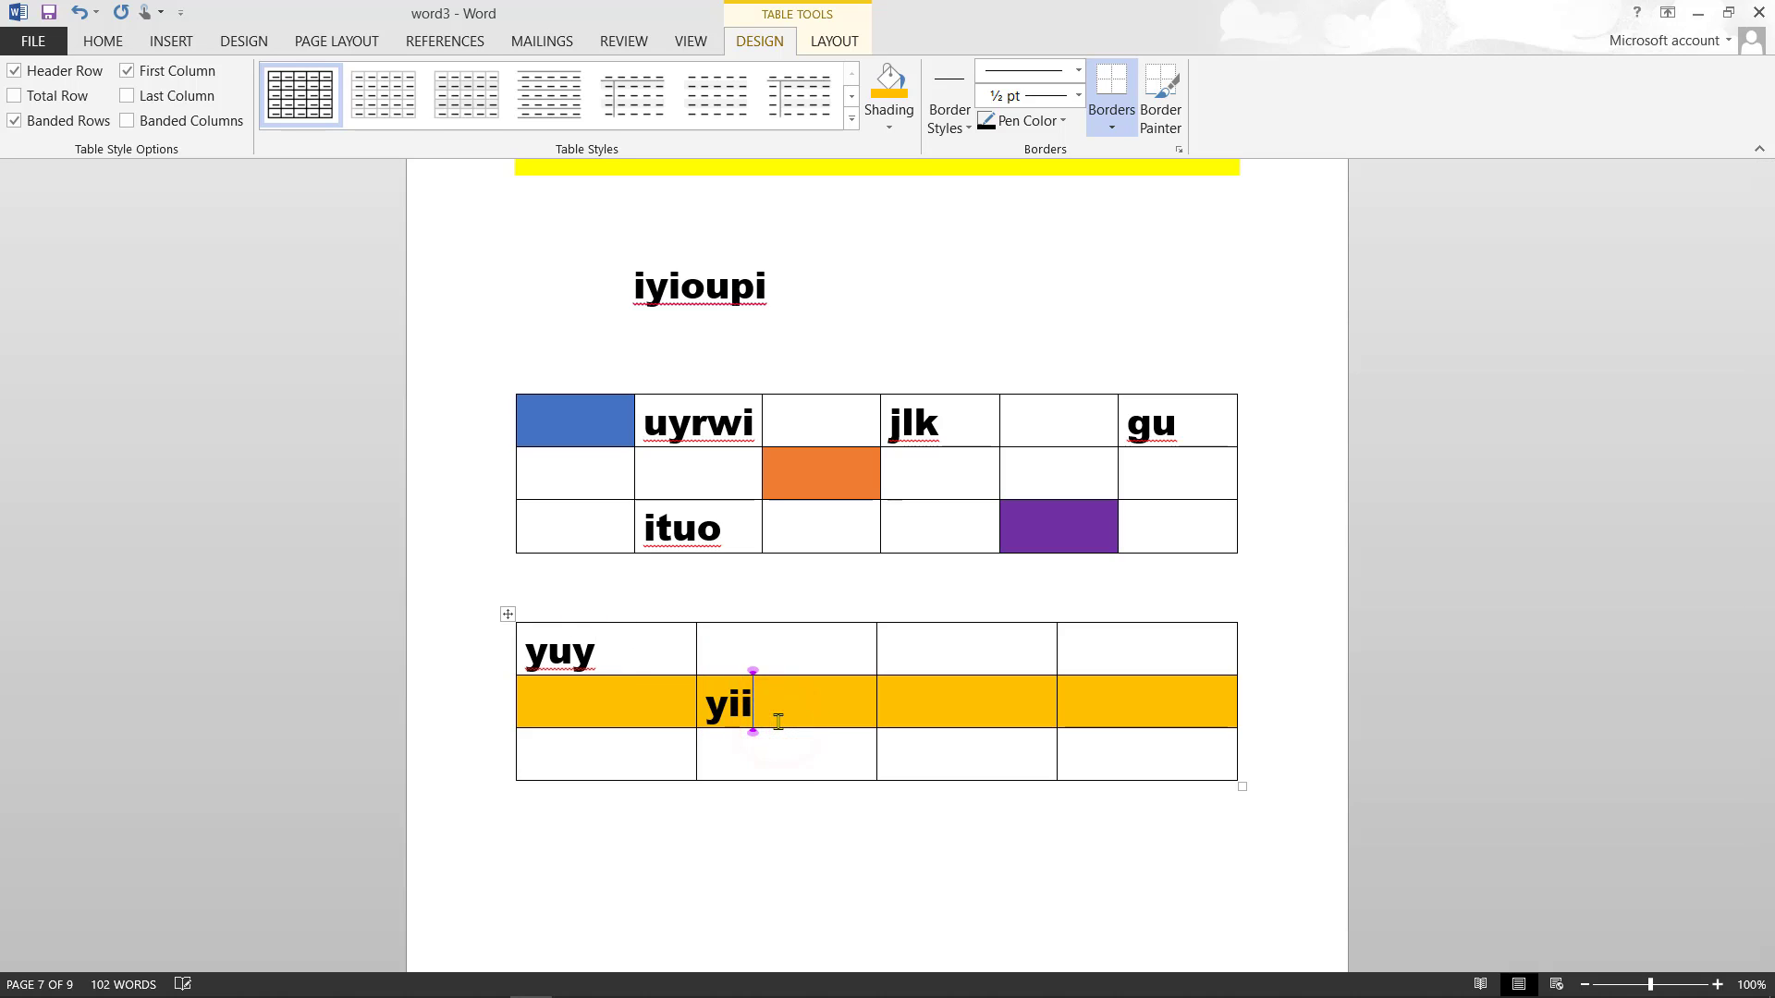
pyautogui.click(964, 760)
pyautogui.write('uouo')
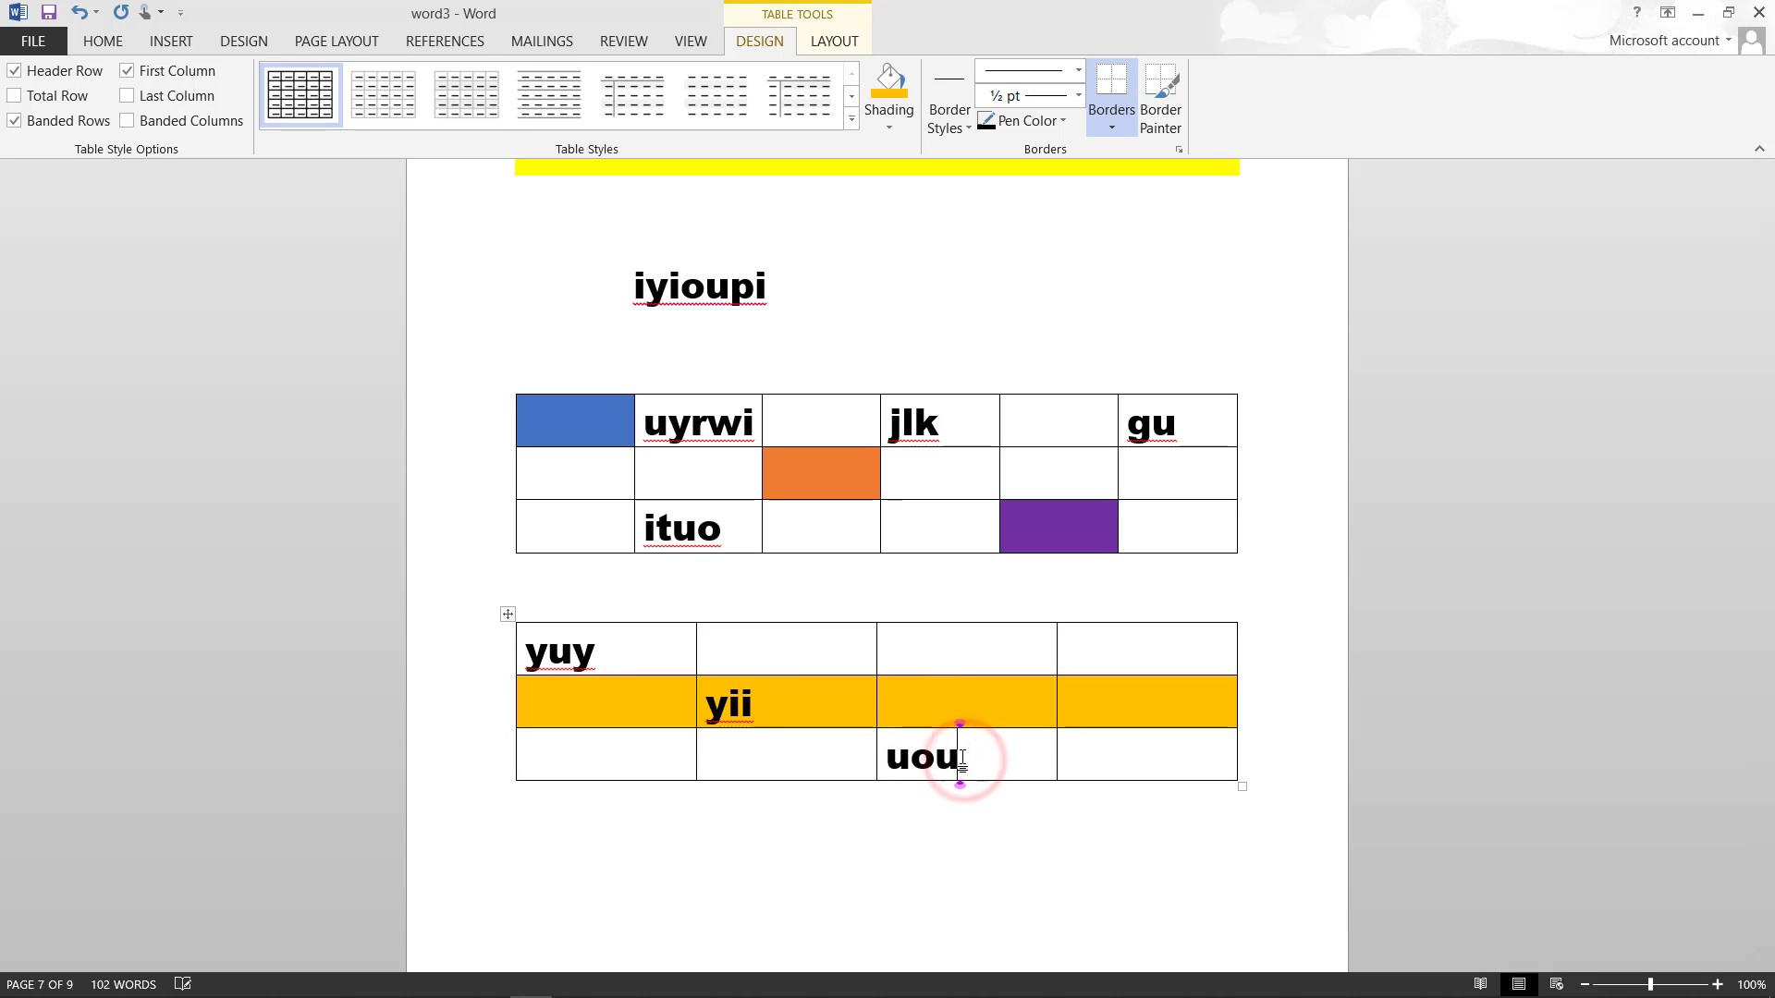
pyautogui.click(1087, 665)
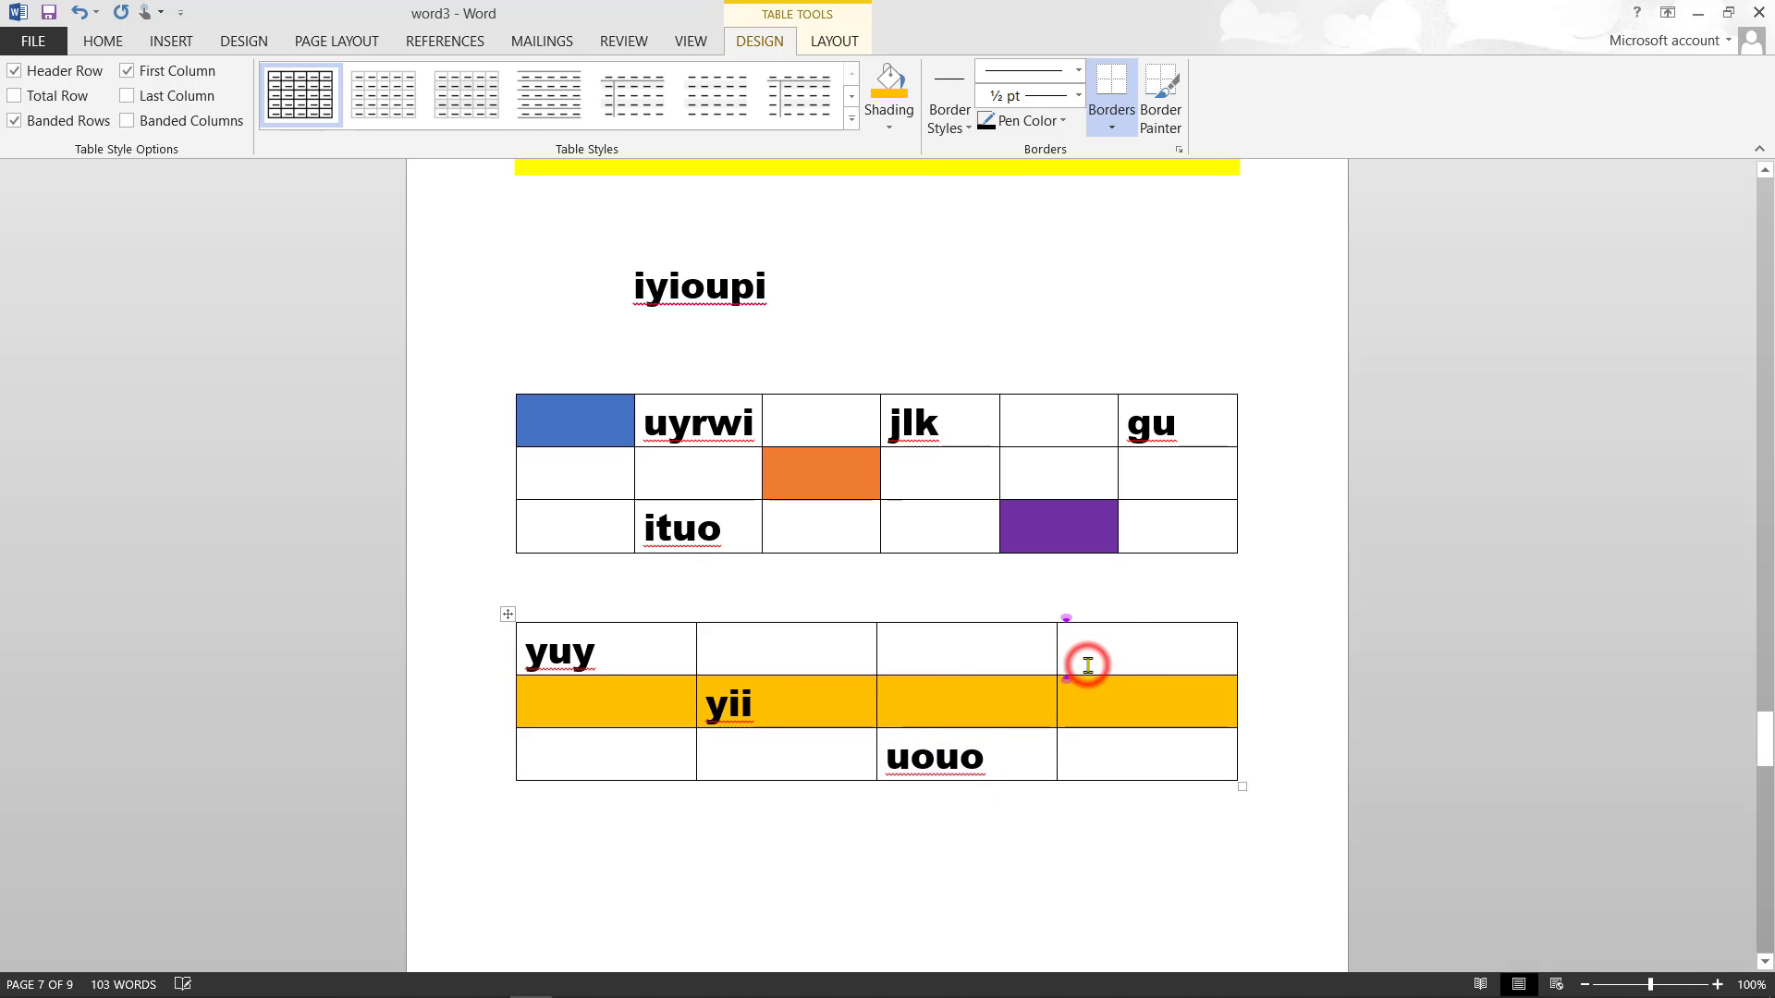
pyautogui.write('ygu')
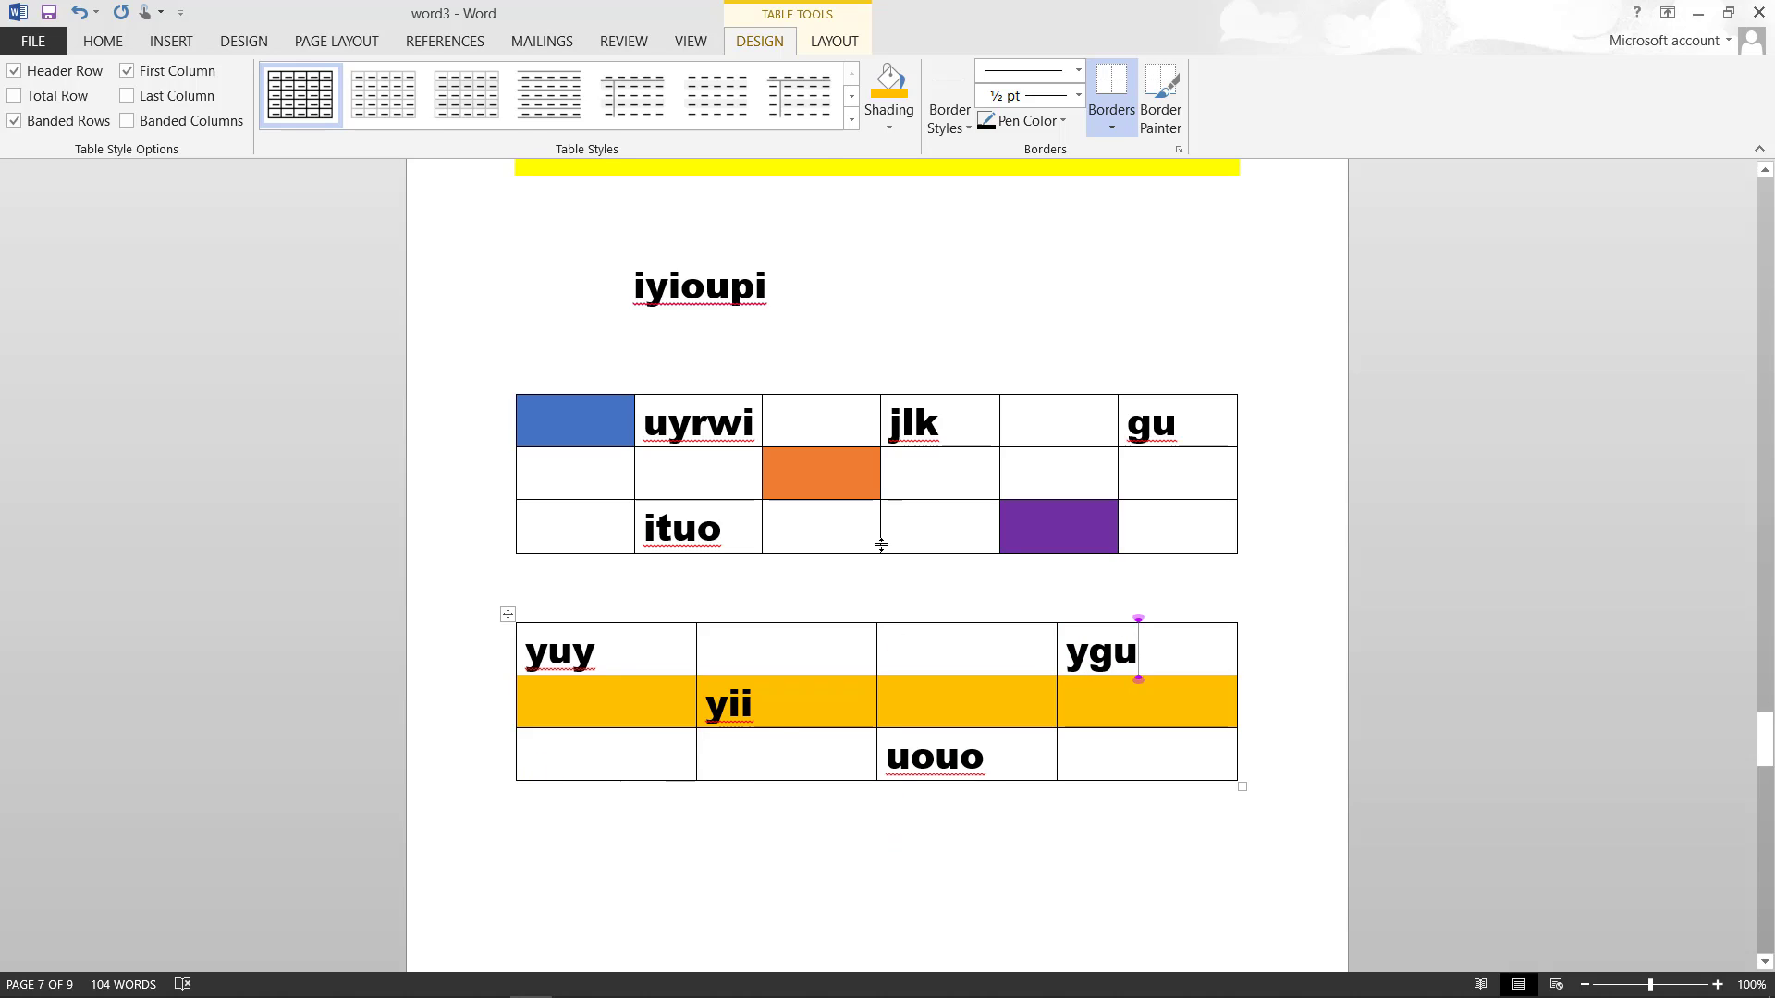
# - Apply white shading to the top-right cell, then return to the Insert ribbon
pyautogui.click(887, 131)
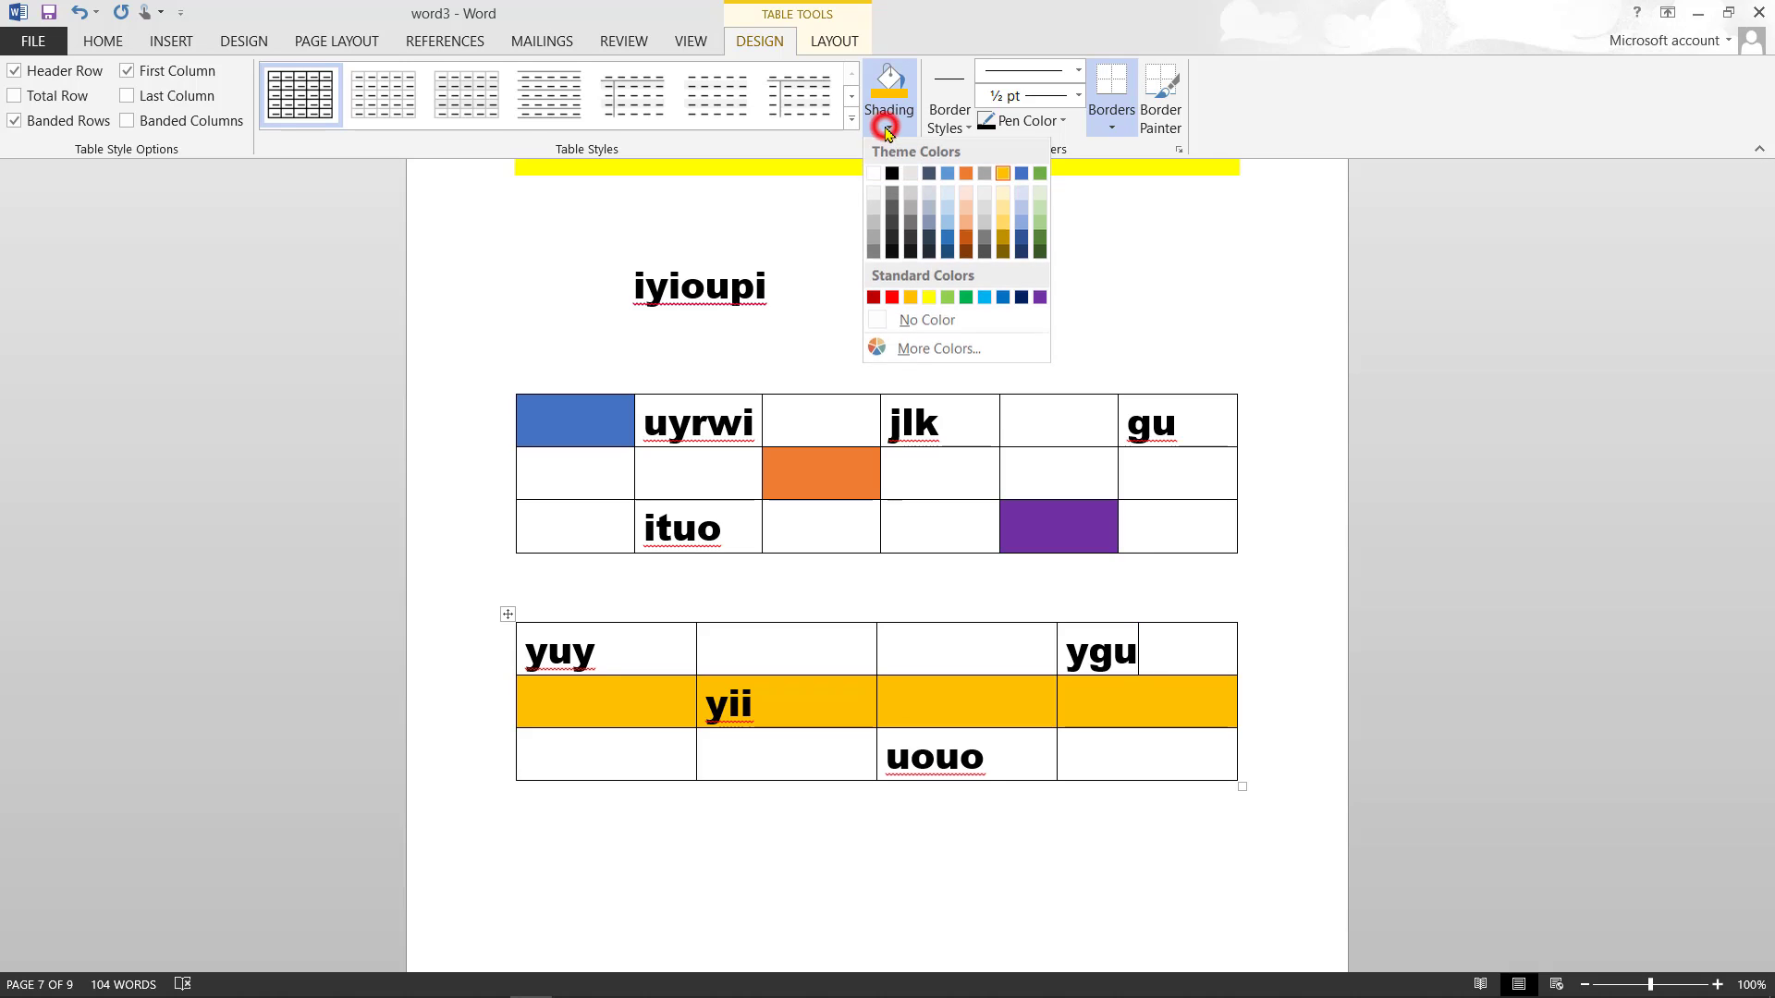
pyautogui.click(875, 173)
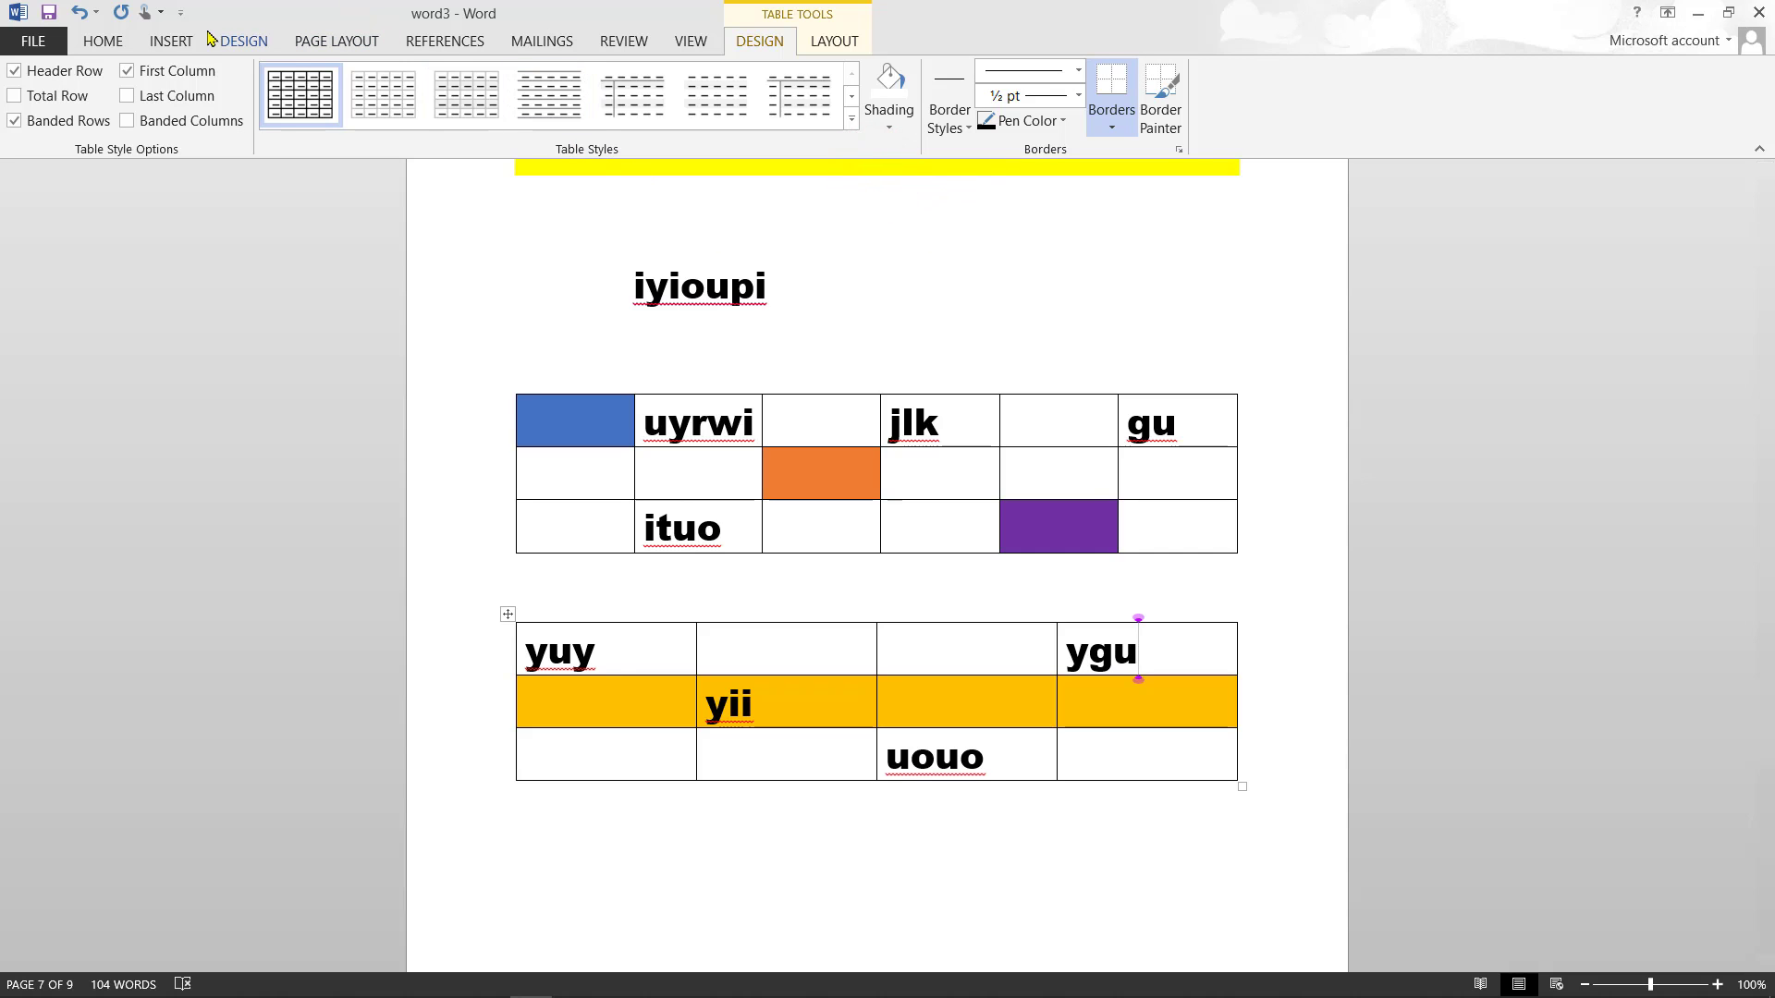
pyautogui.click(169, 42)
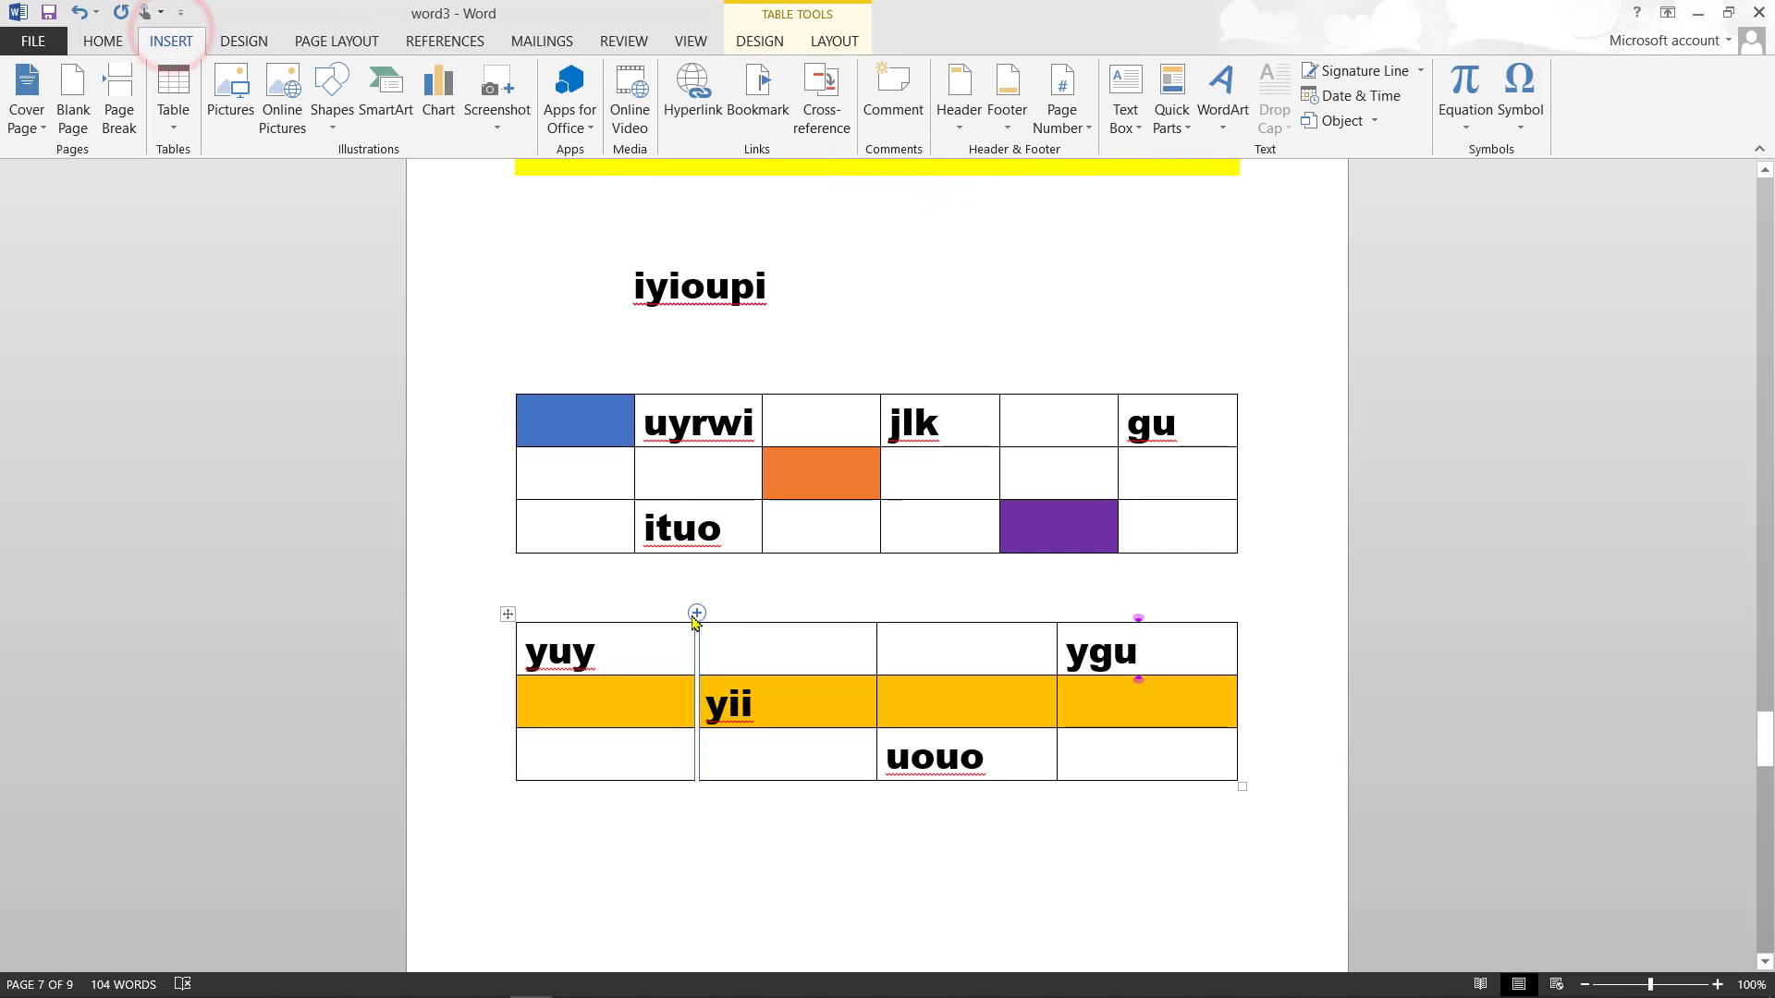
# - Insert the hqdefault picture from Pictures on the empty line below the second table
pyautogui.click(1156, 827)
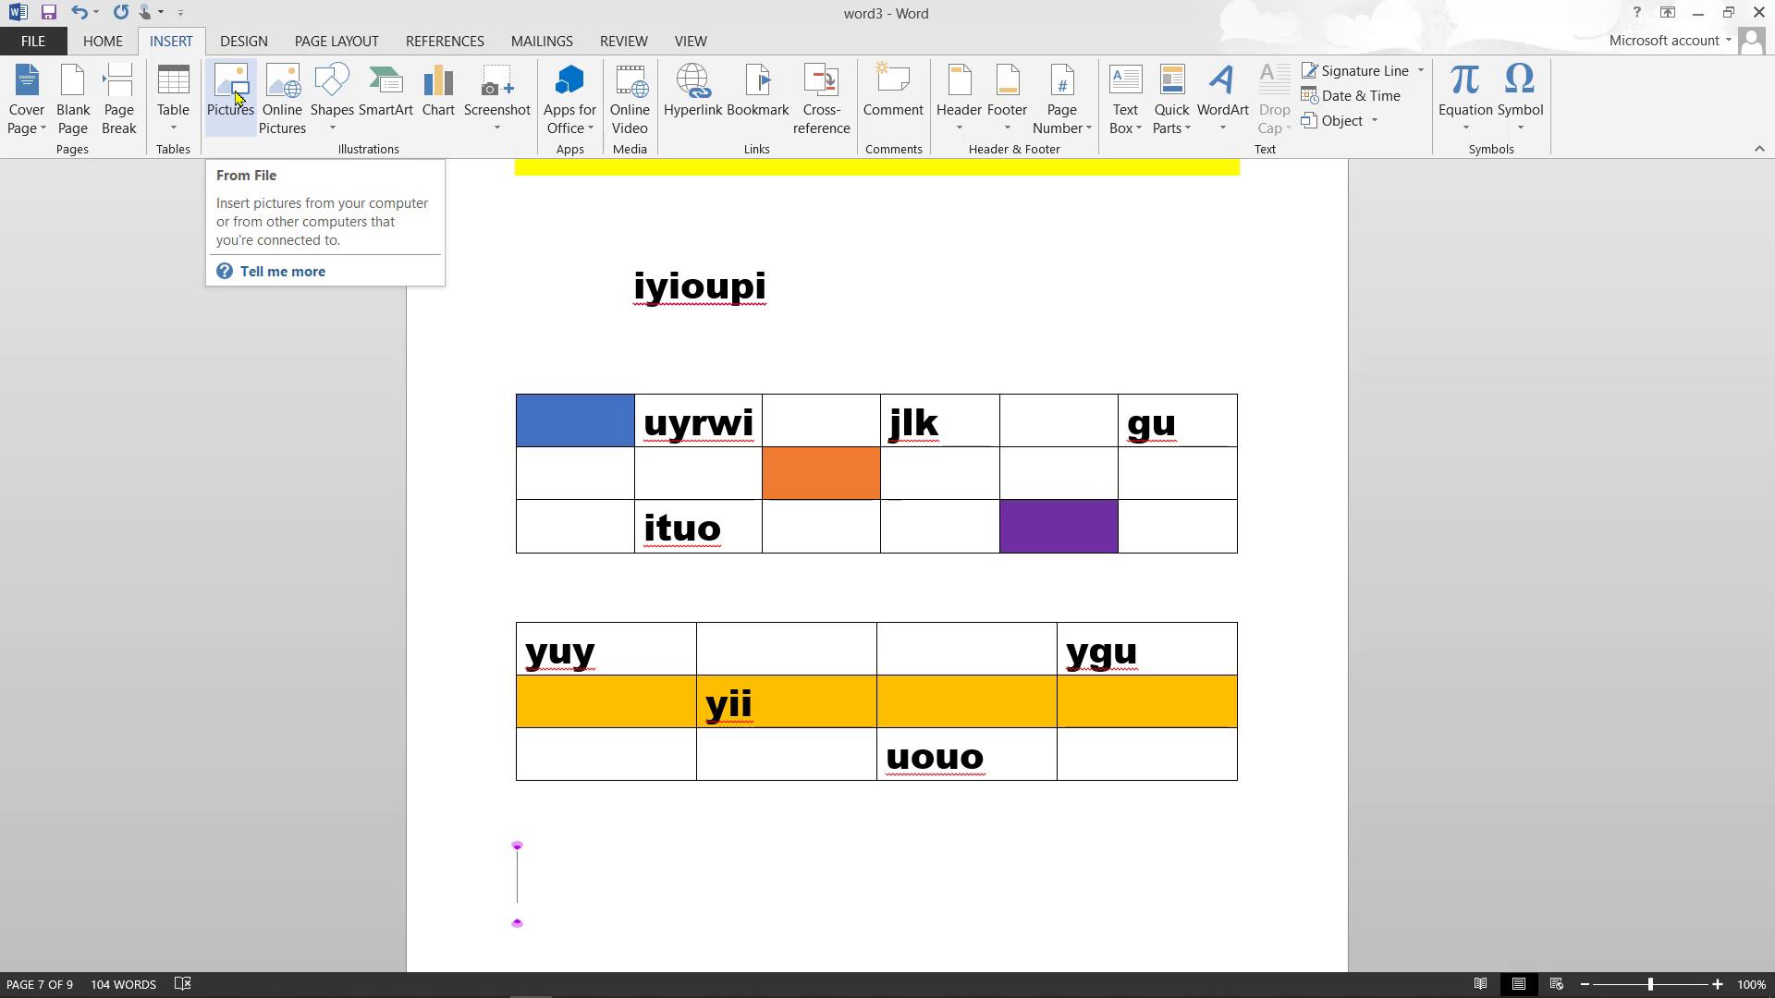
pyautogui.click(238, 112)
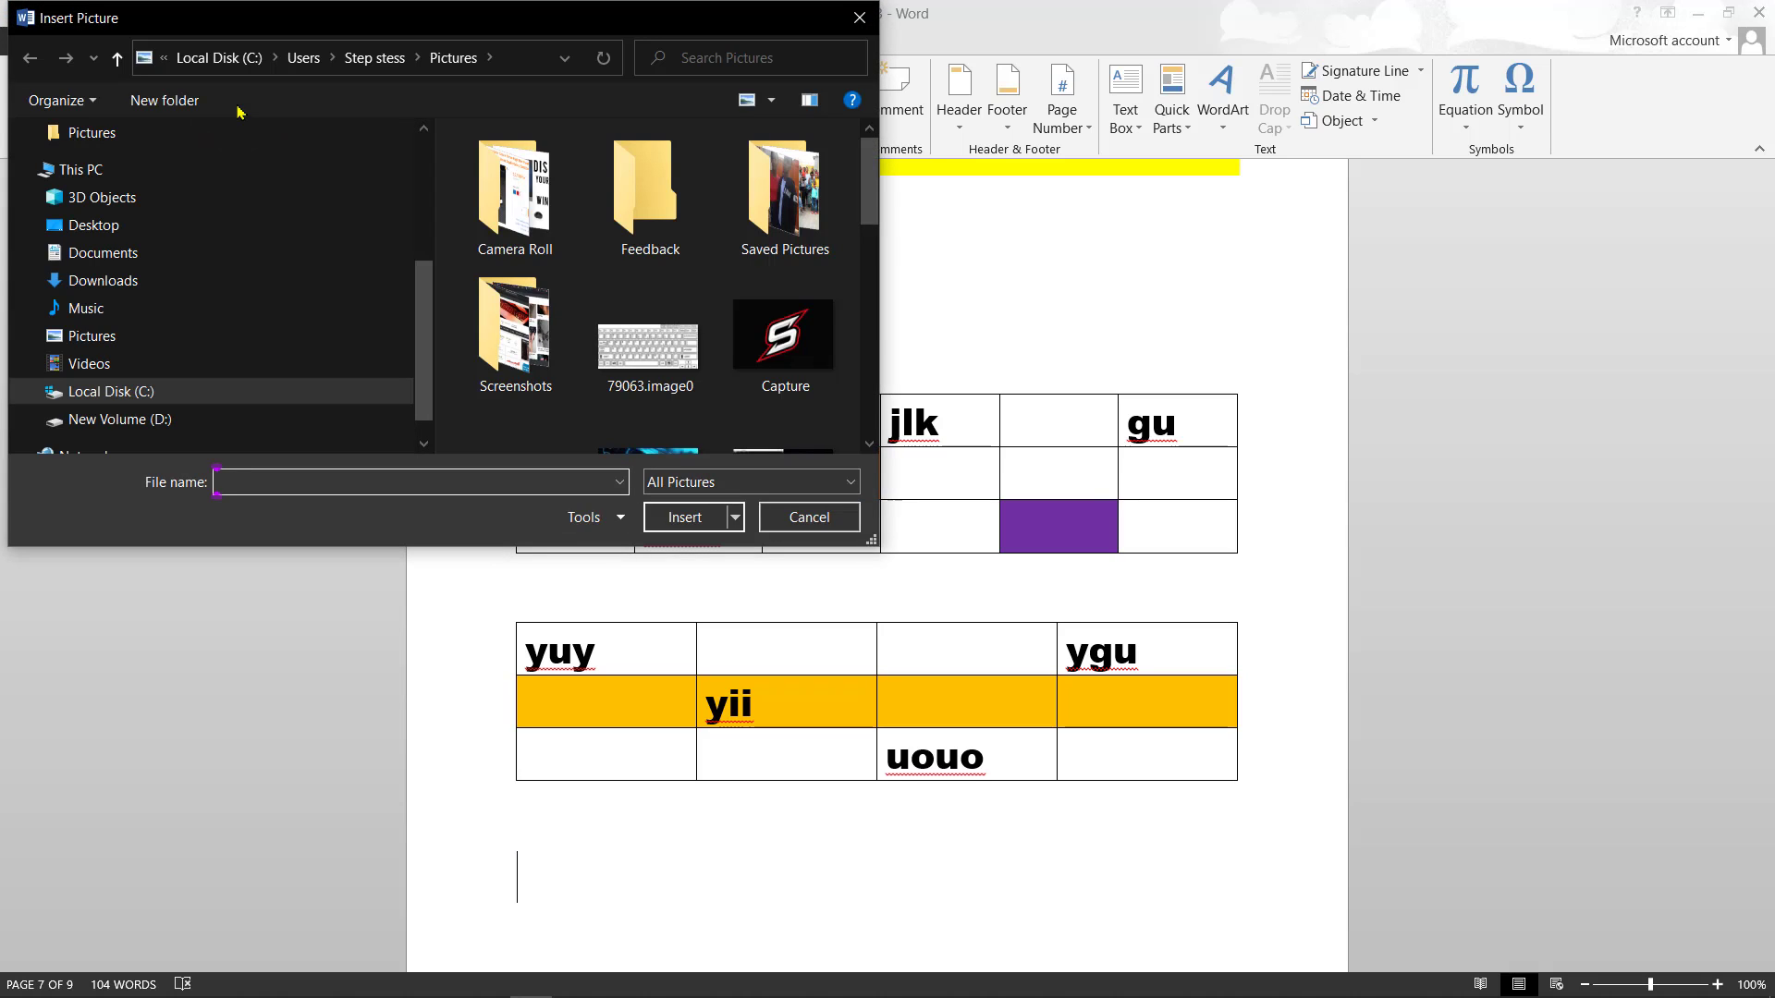
pyautogui.click(867, 235)
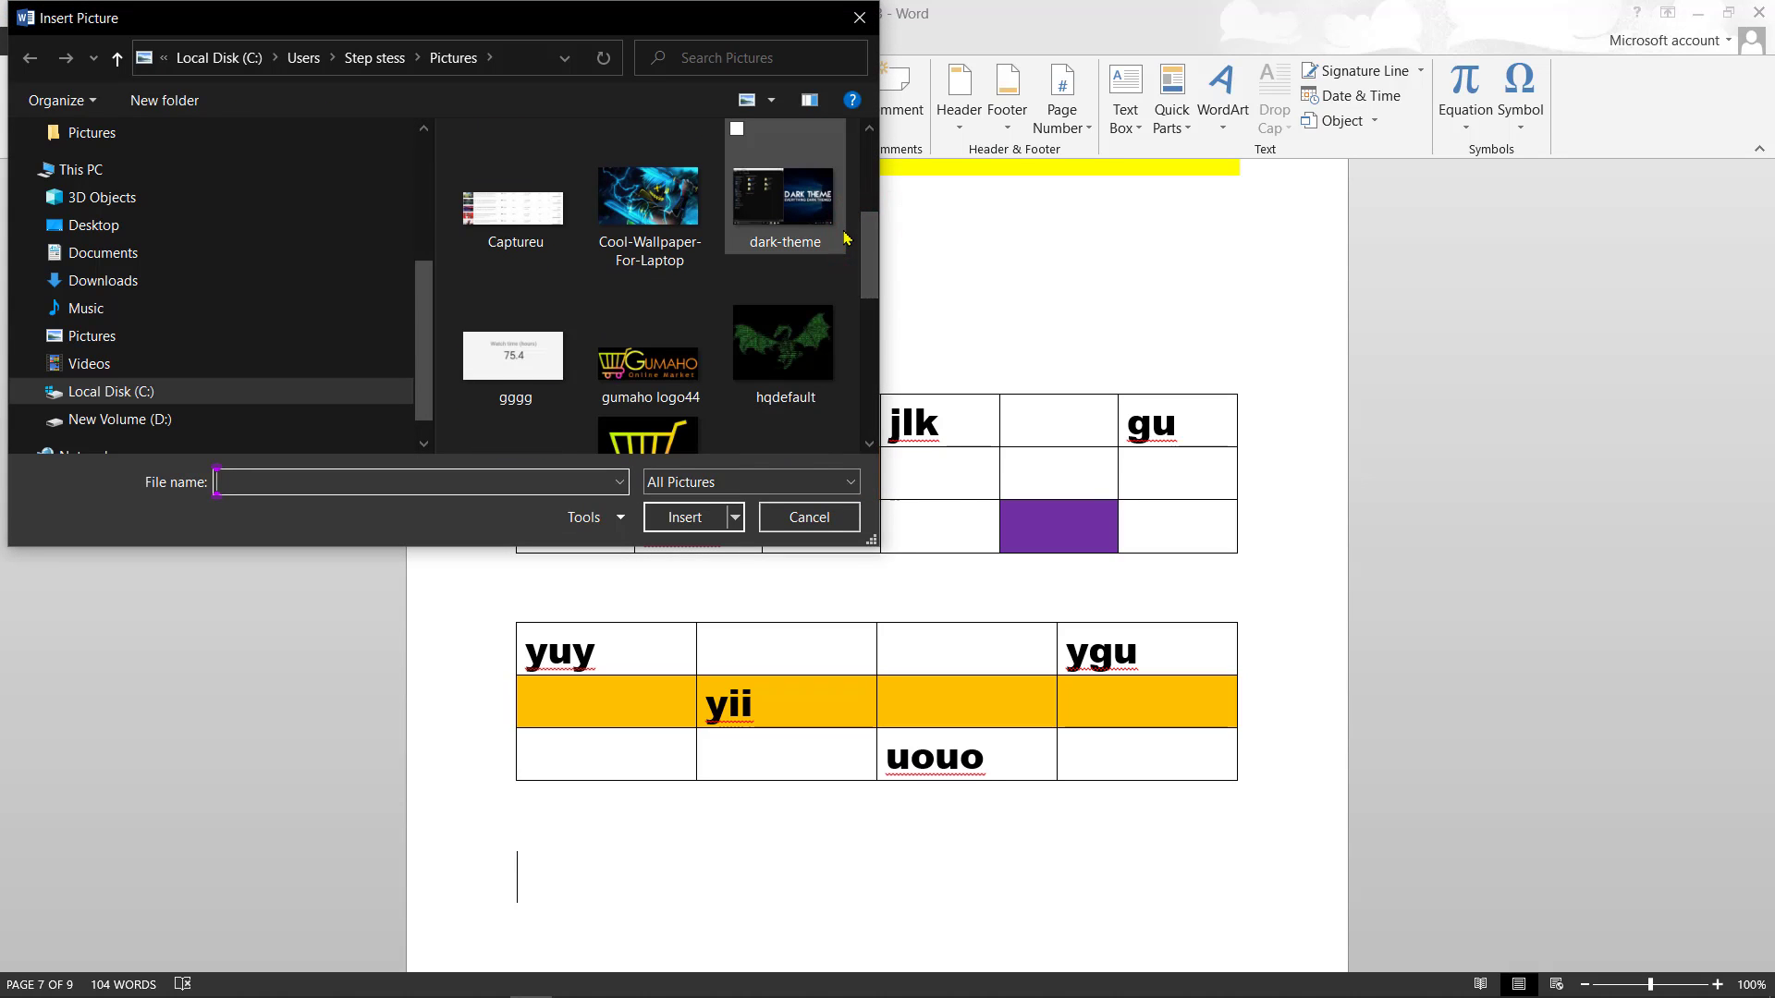
pyautogui.click(787, 317)
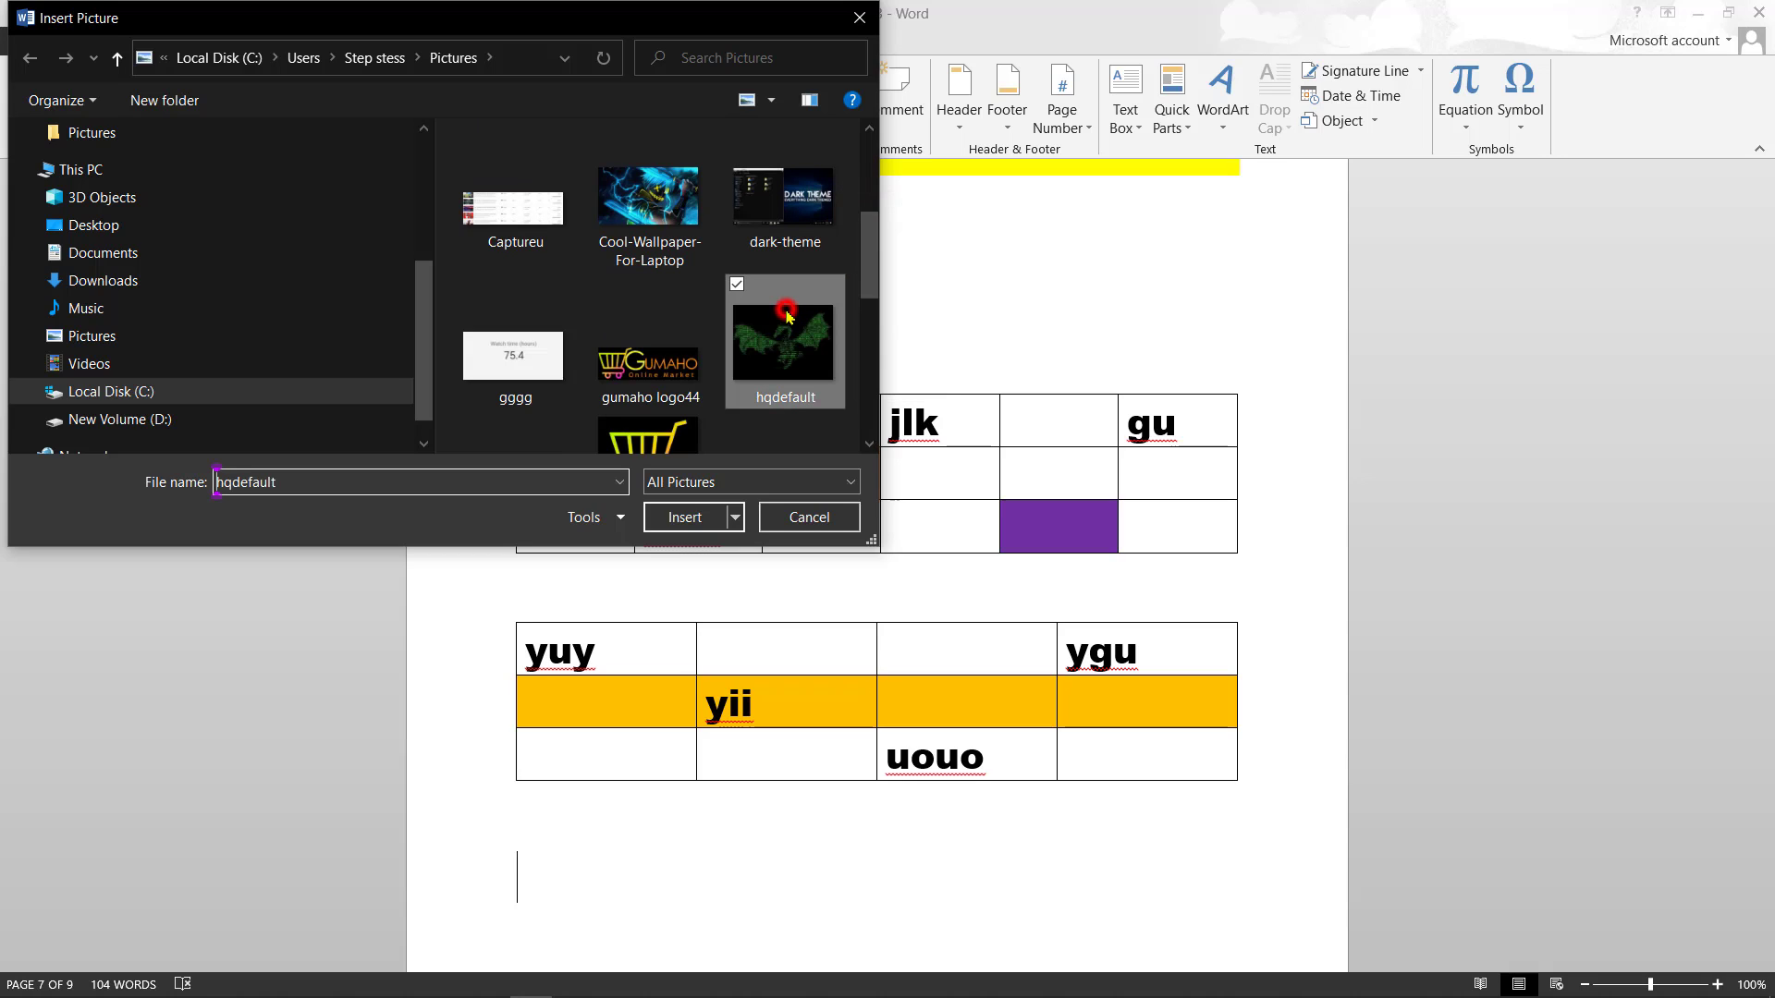
pyautogui.click(687, 514)
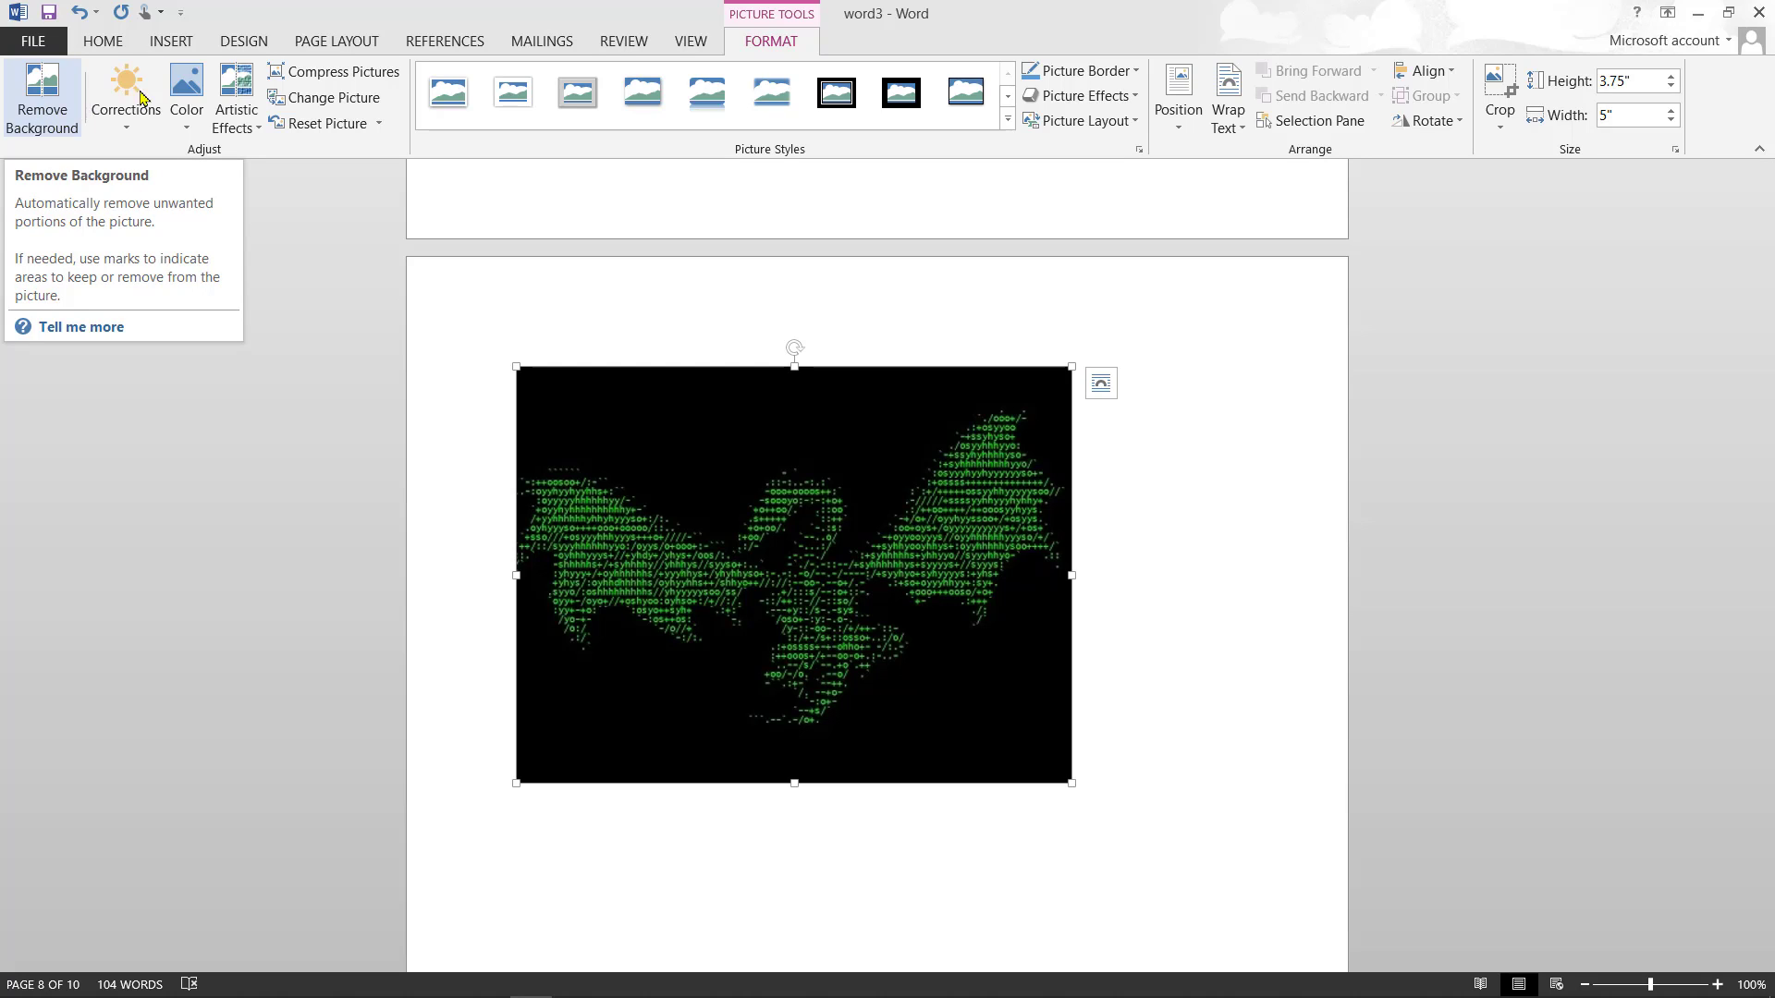
# - Recolor the hqdefault picture with Orange, Accent color 2 Light
pyautogui.click(189, 124)
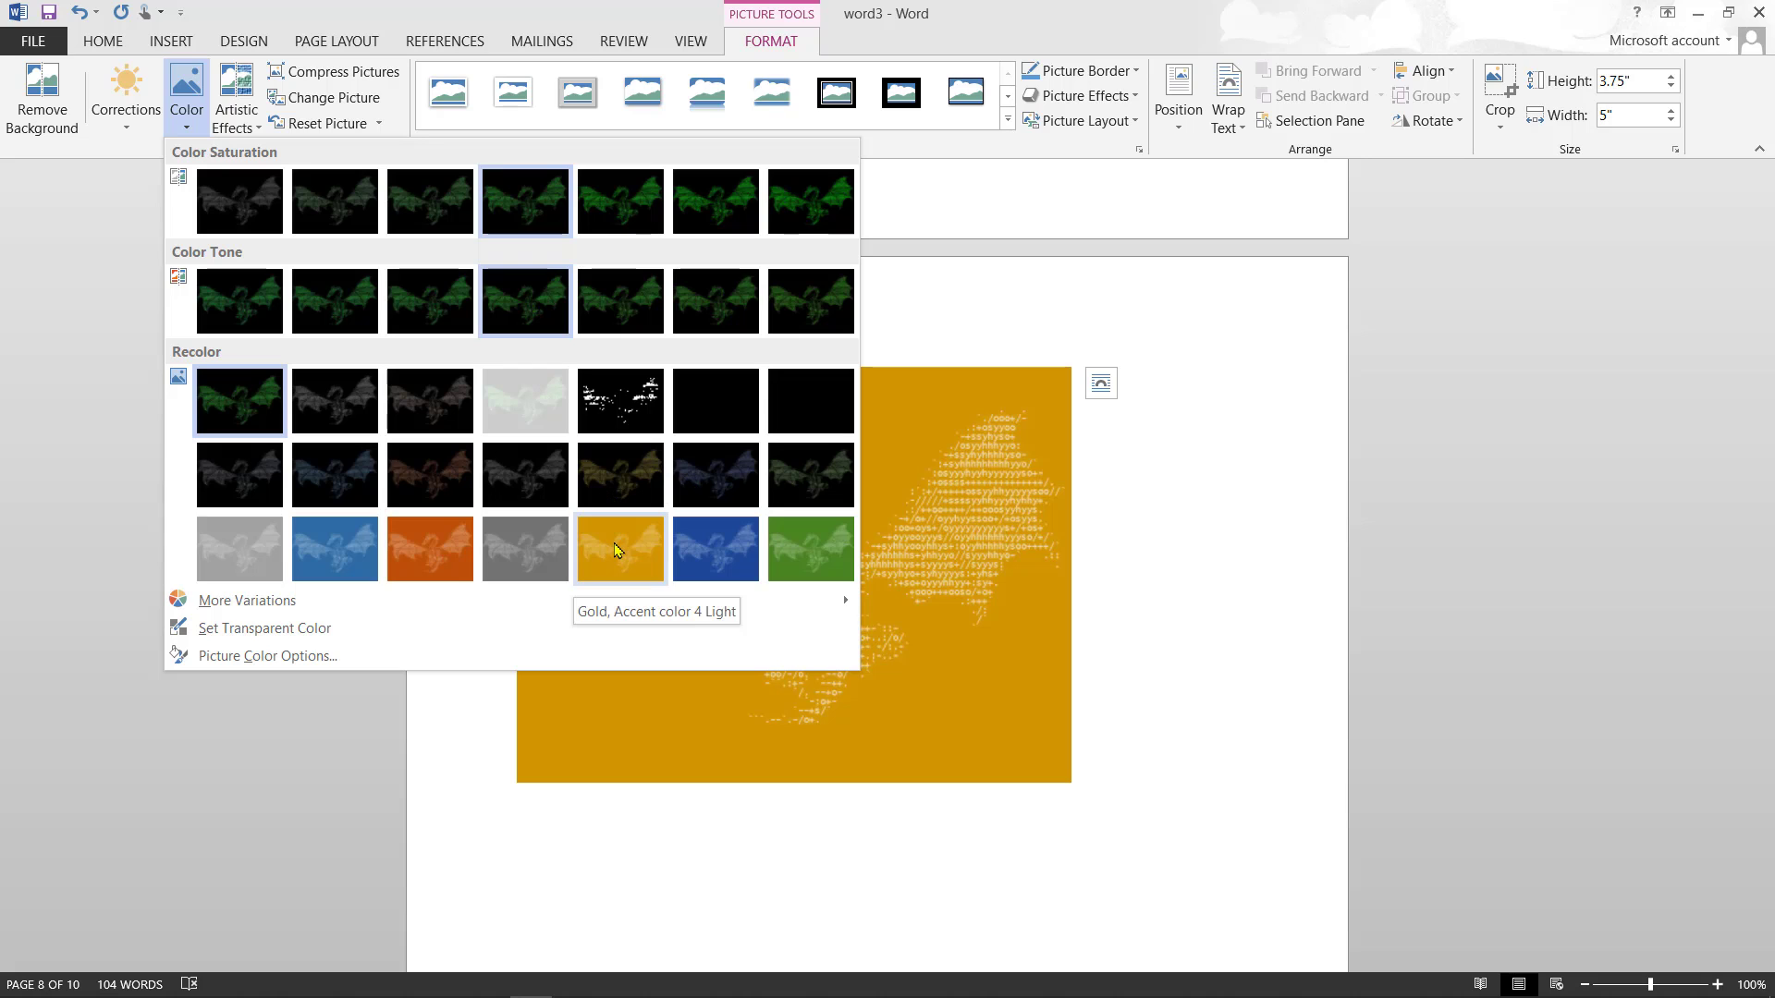
pyautogui.click(442, 556)
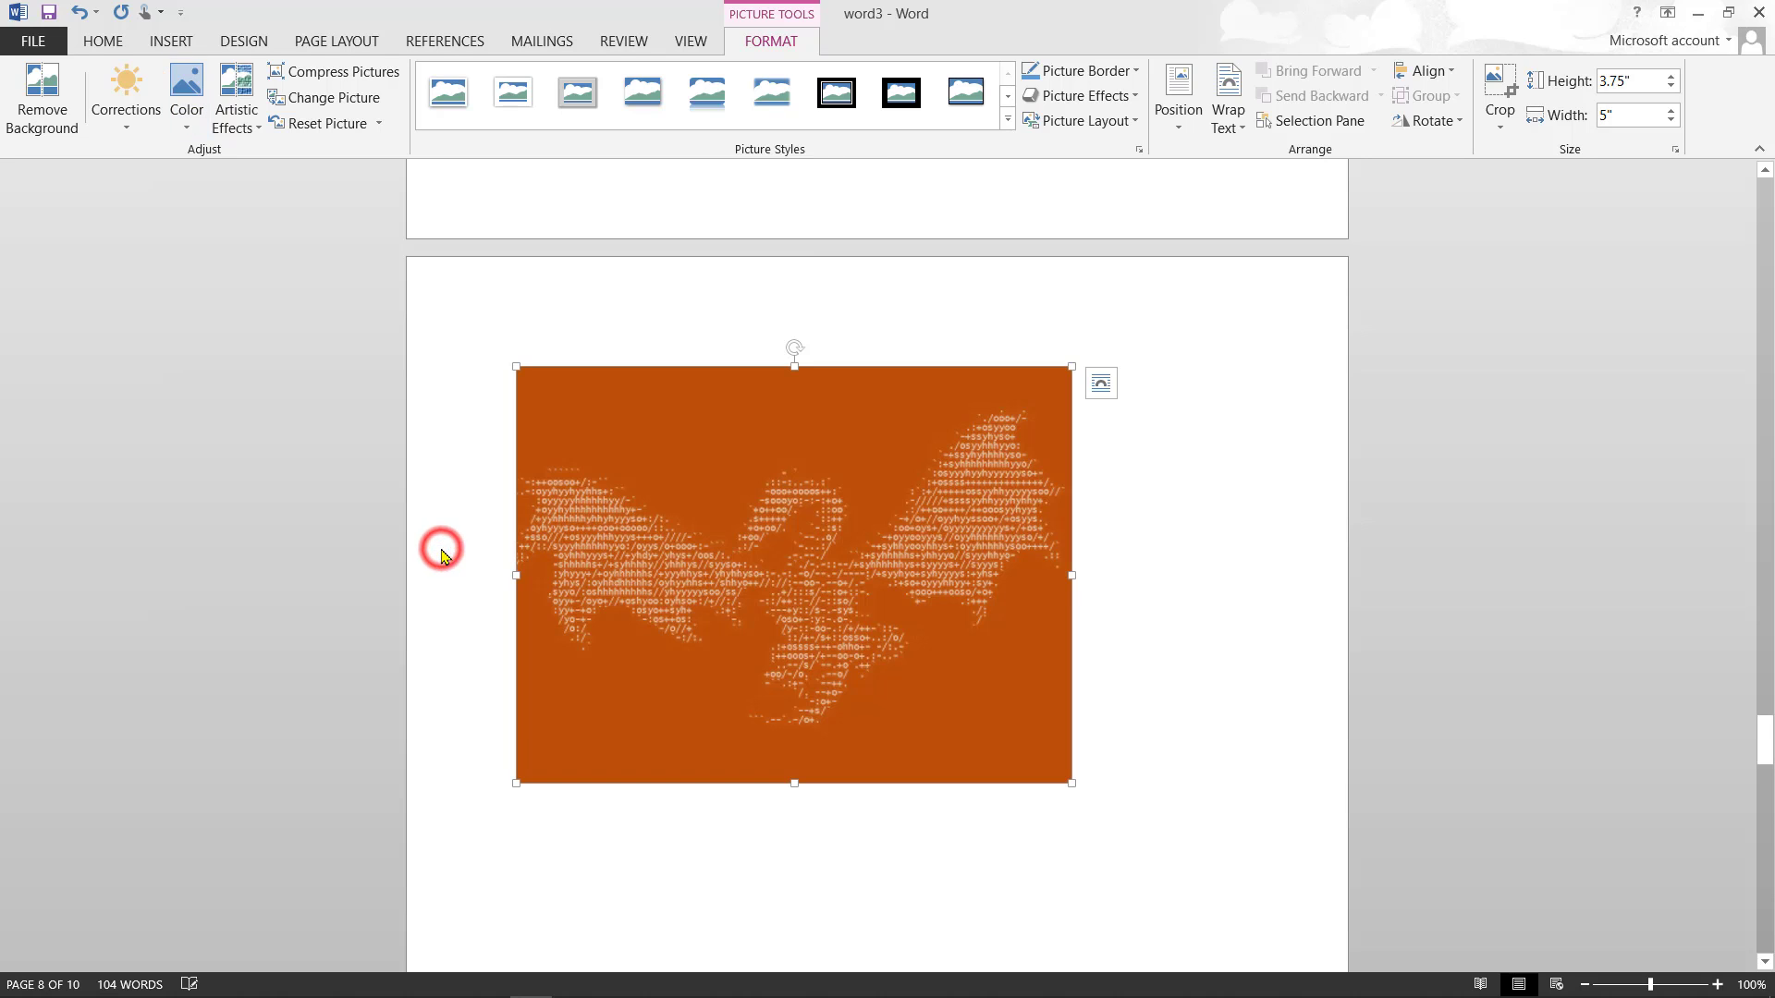
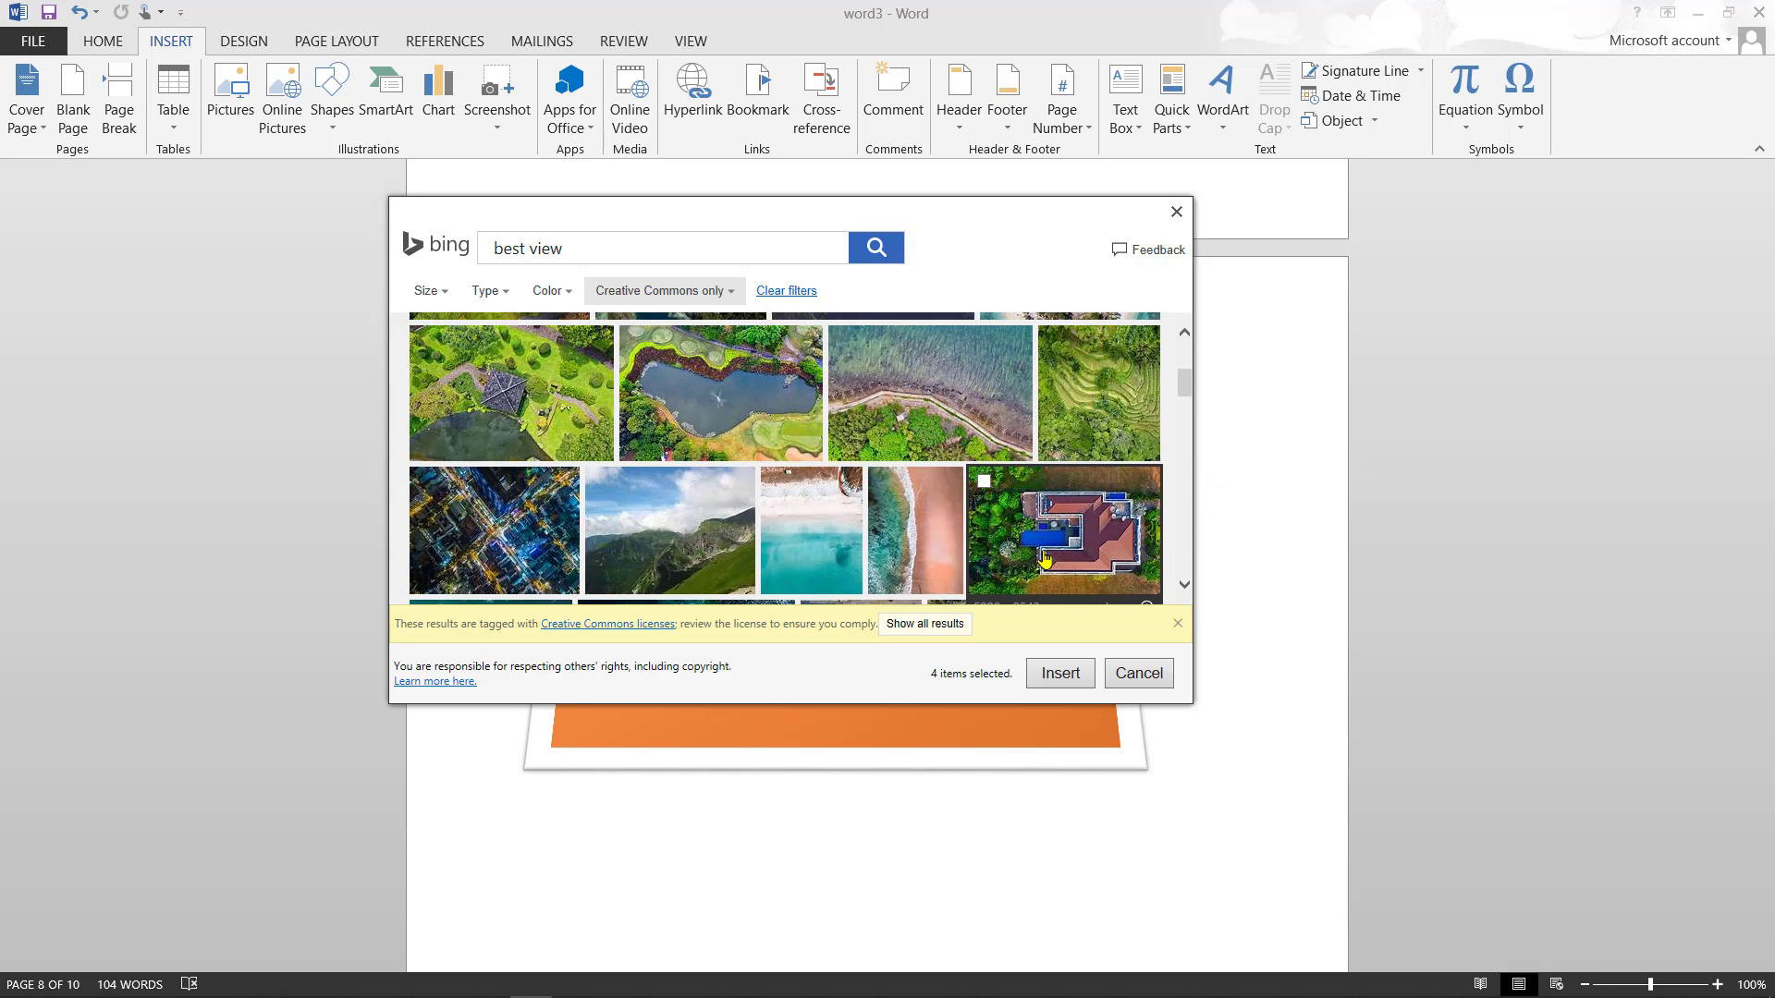
# - Select the coastal, city, house, two beach and lake aerial photos and insert them
pyautogui.click(922, 386)
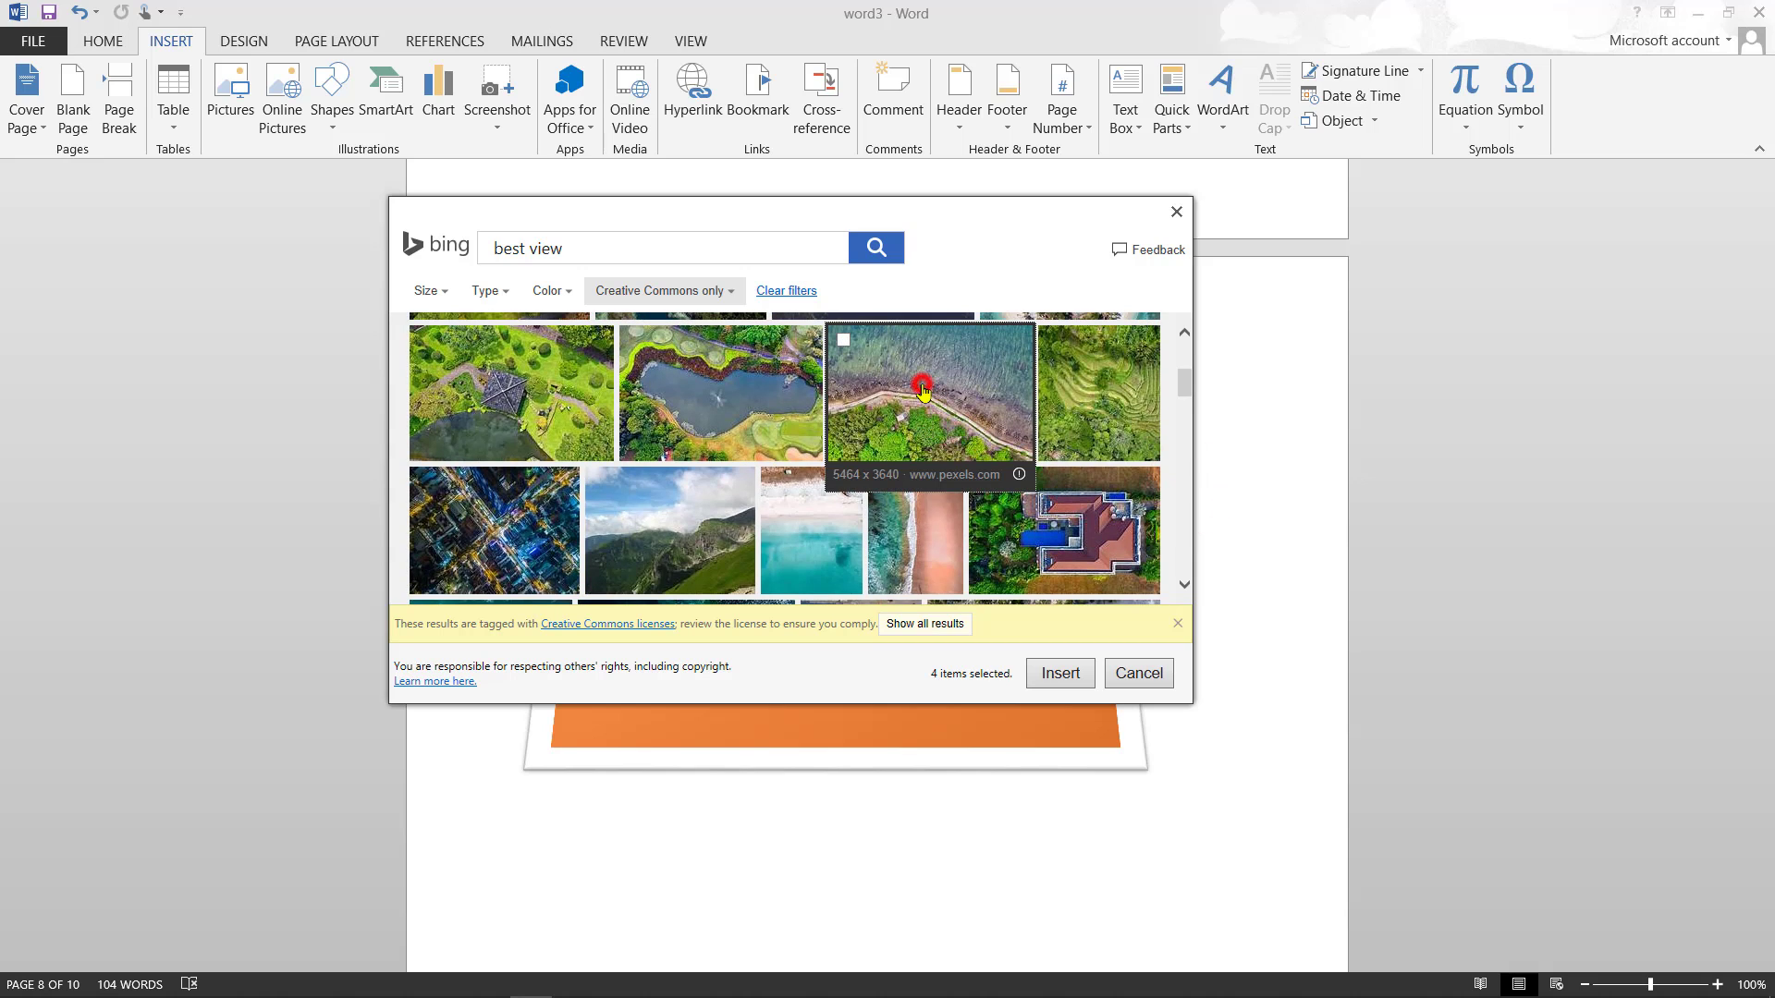
pyautogui.click(531, 518)
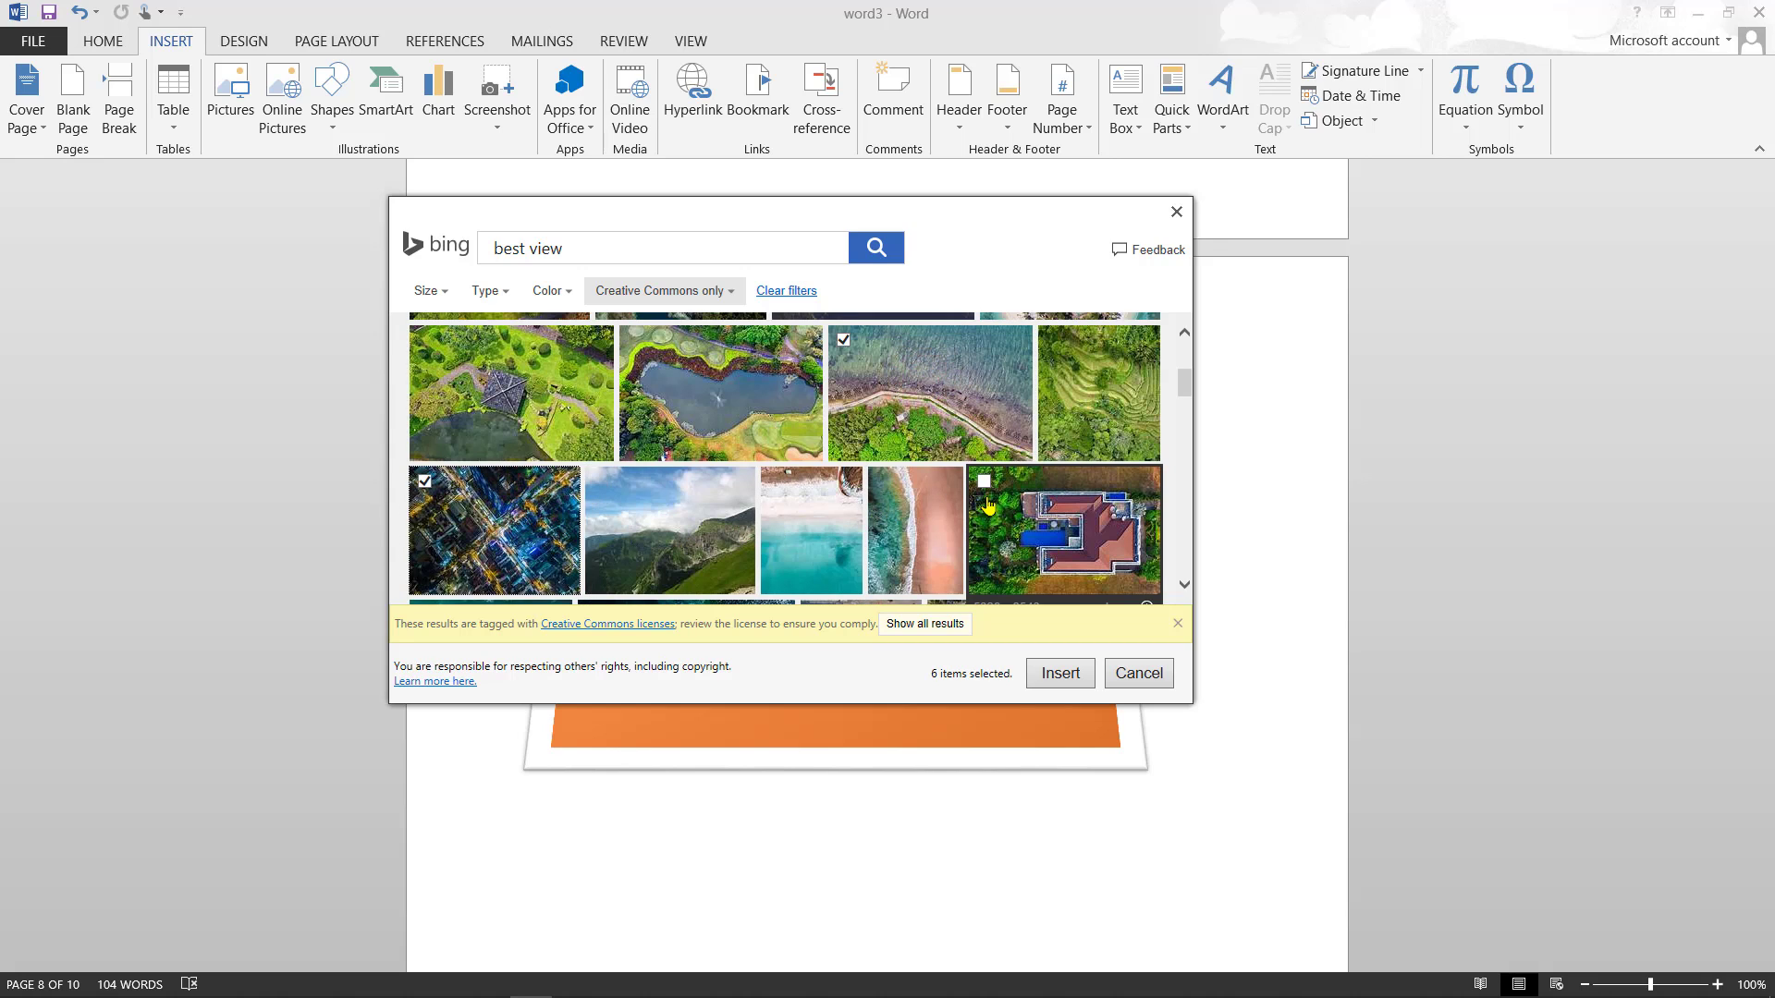
pyautogui.click(1043, 509)
pyautogui.click(887, 527)
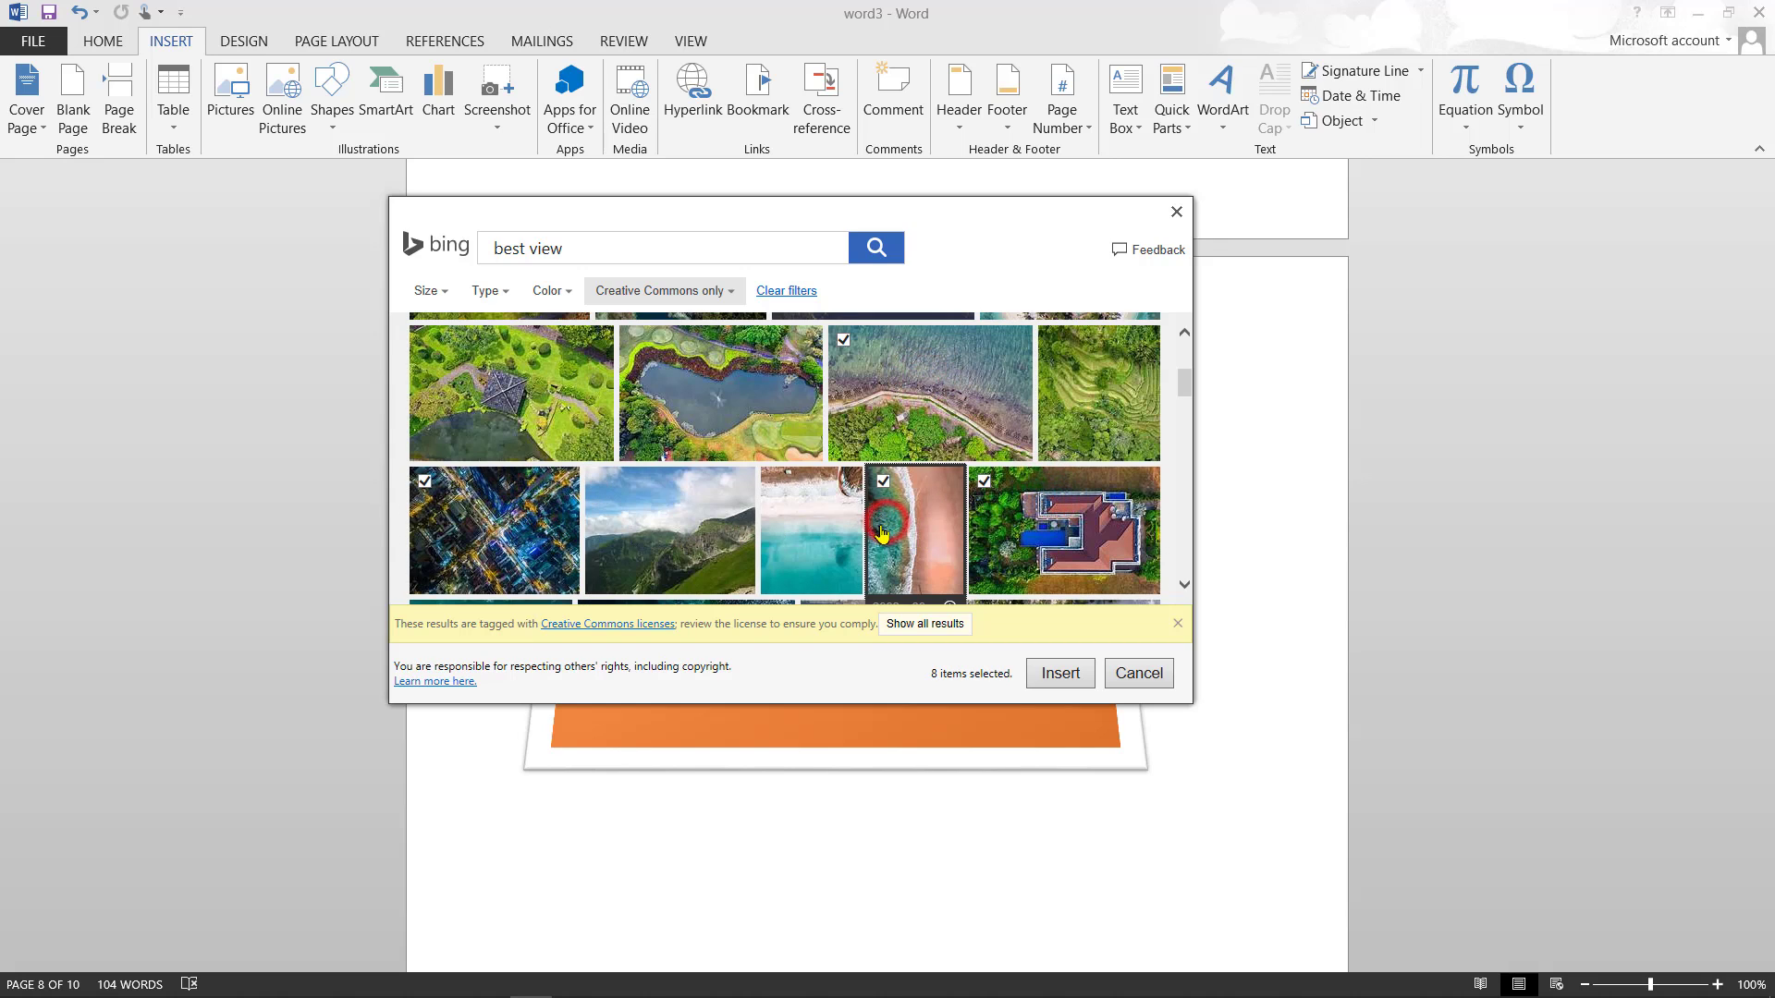
pyautogui.click(803, 527)
pyautogui.click(719, 402)
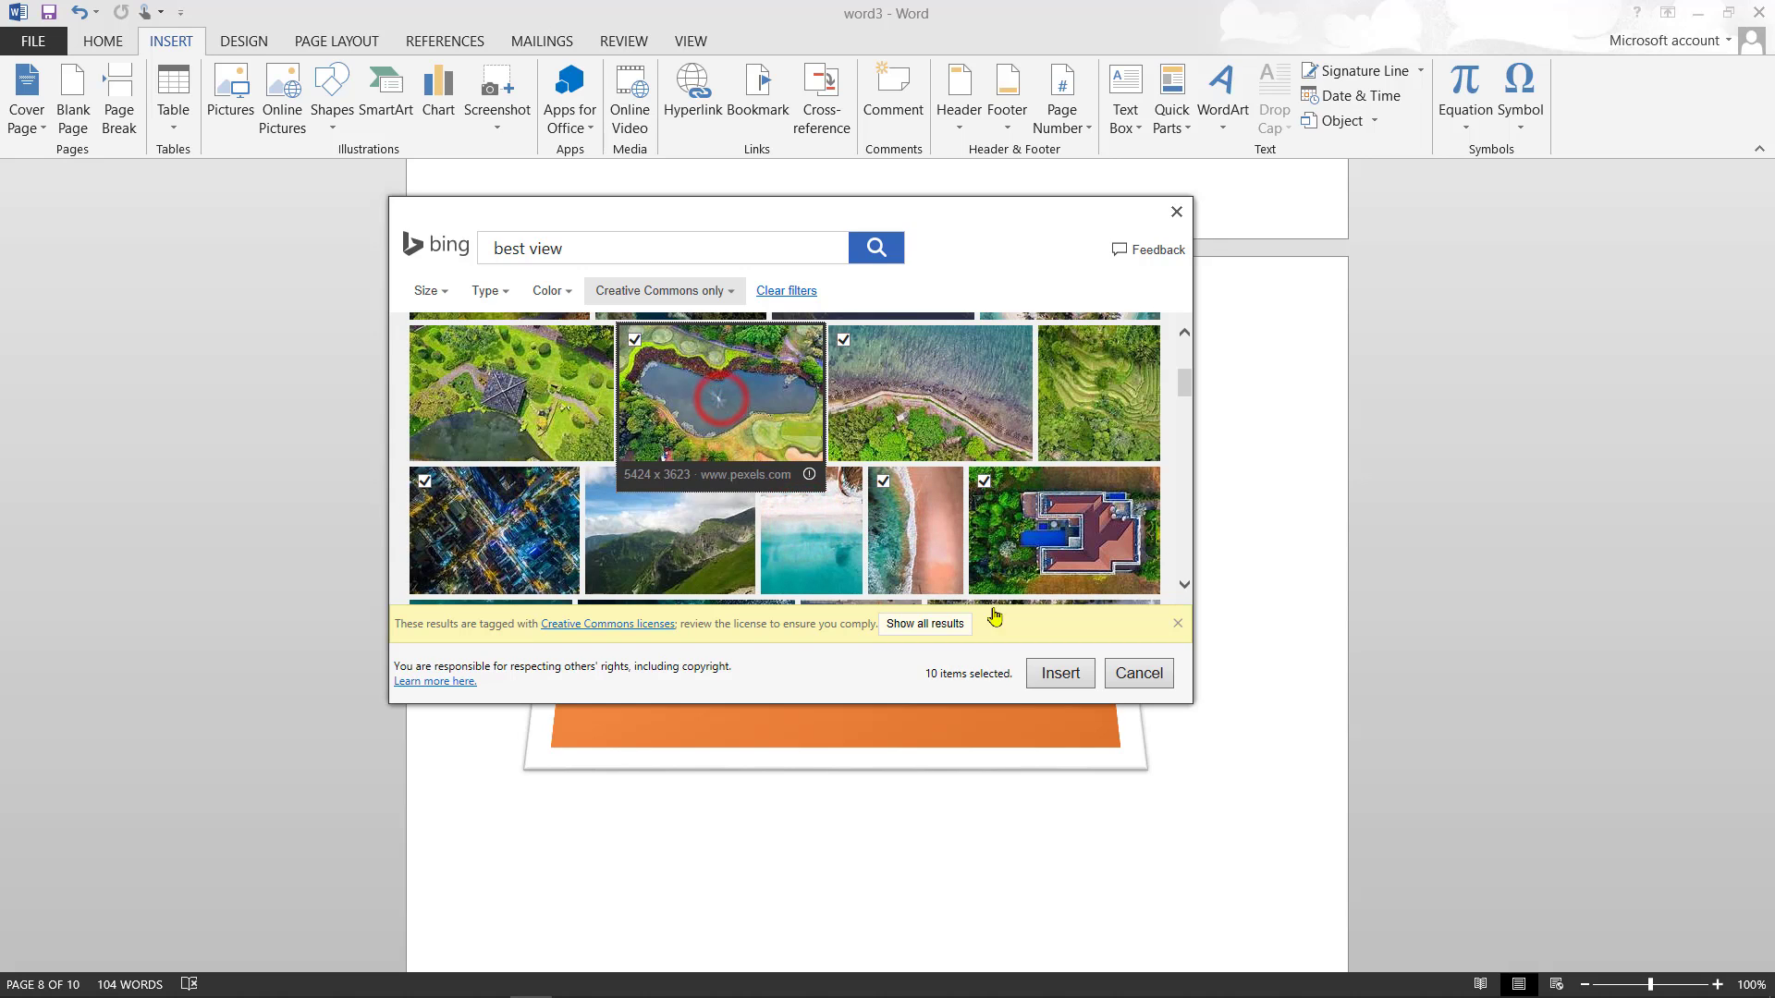
pyautogui.click(1059, 673)
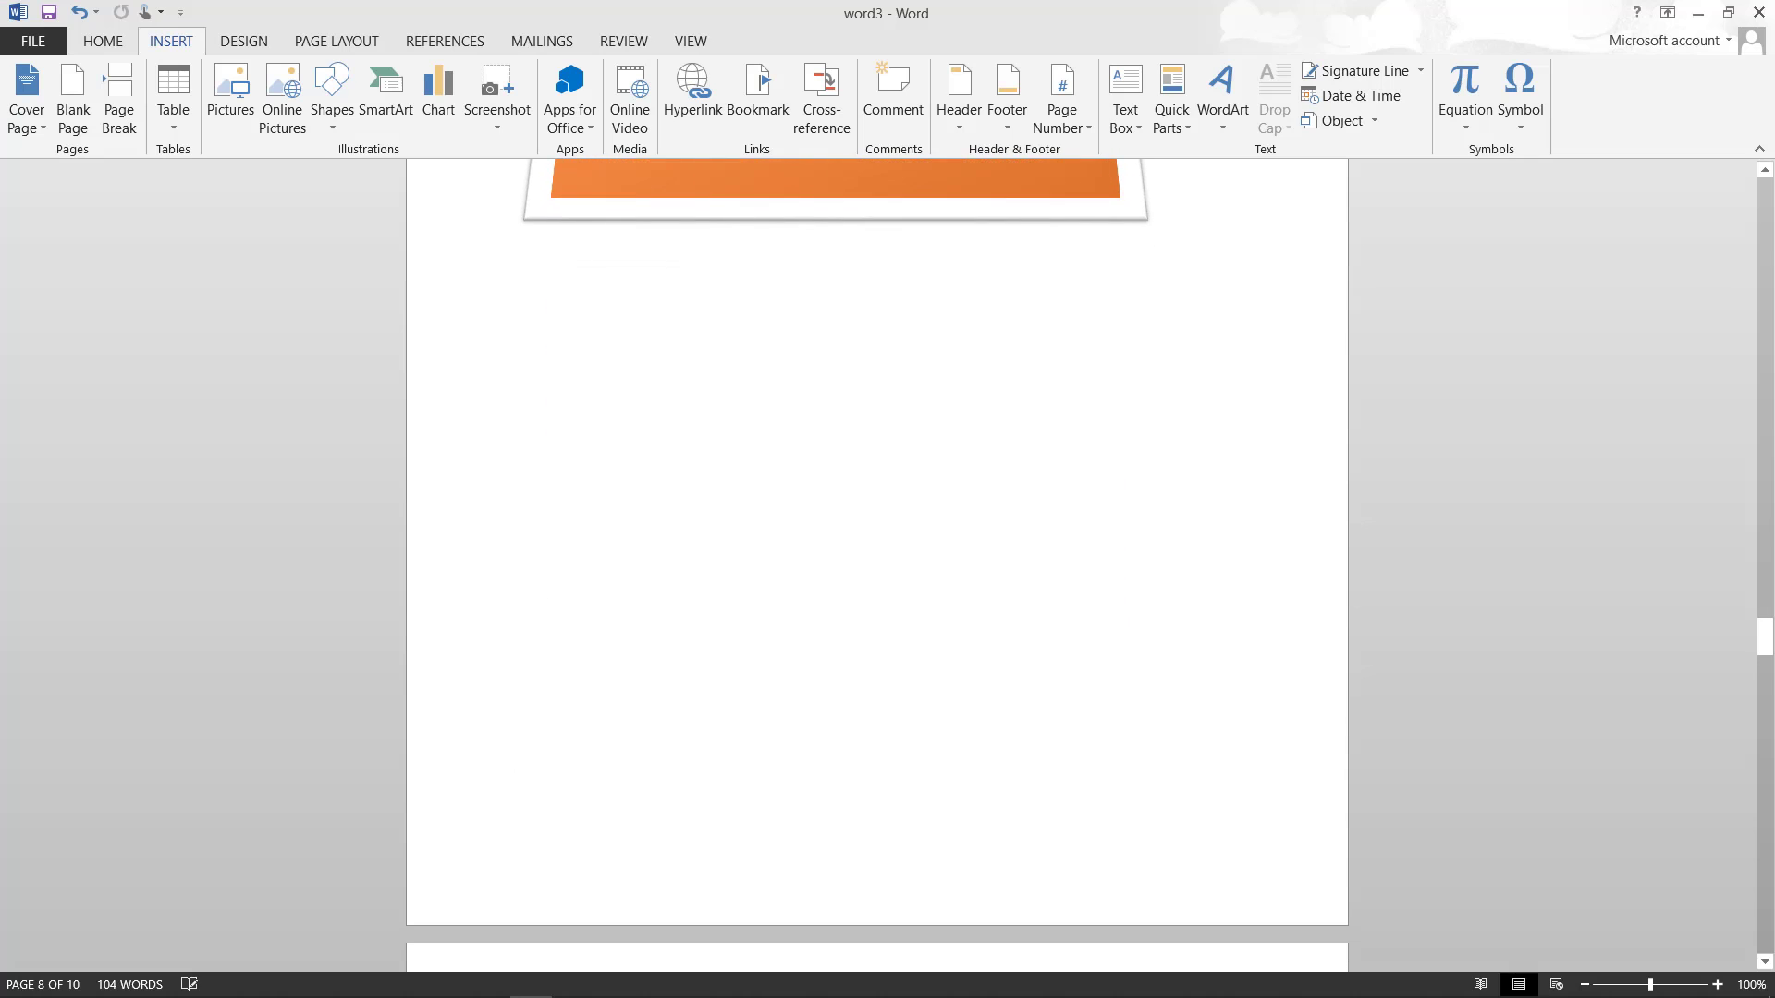
# - Scroll through the 17-page document to review each inserted aerial photo
pyautogui.scroll(-9, 876, 566)
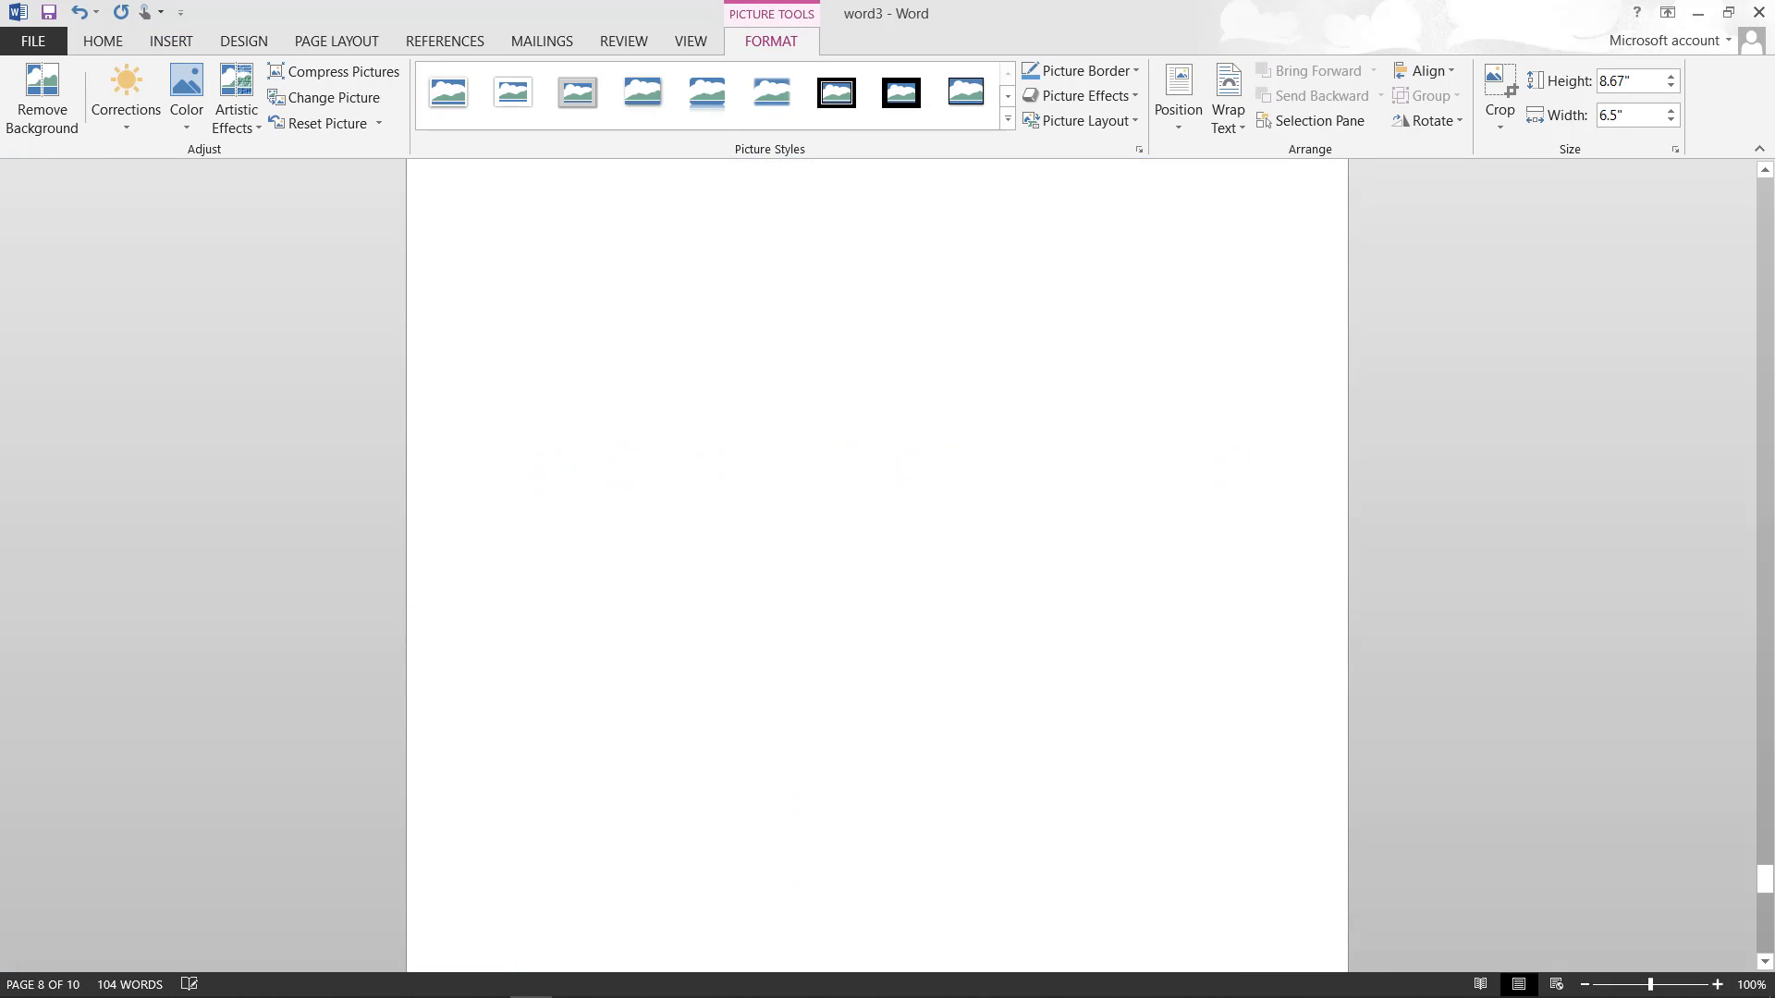
pyautogui.scroll(10, 1261, 381)
pyautogui.scroll(15, 876, 566)
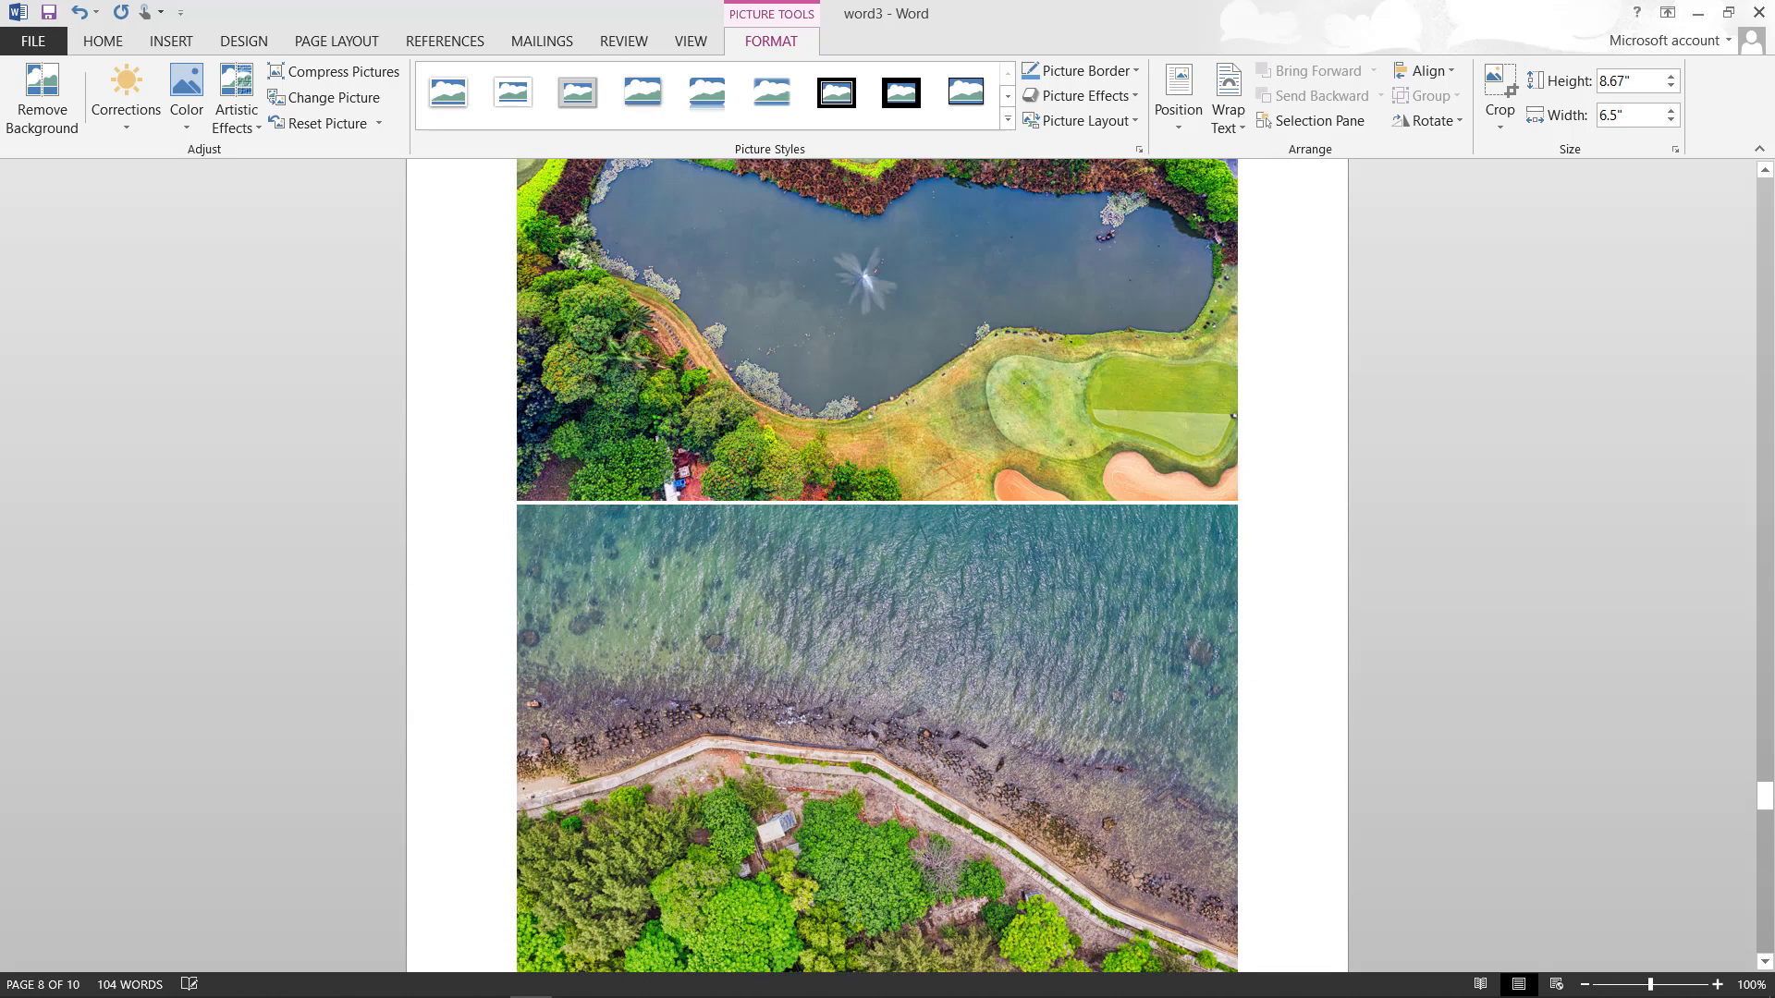
pyautogui.scroll(4, 877, 565)
pyautogui.scroll(5, 876, 566)
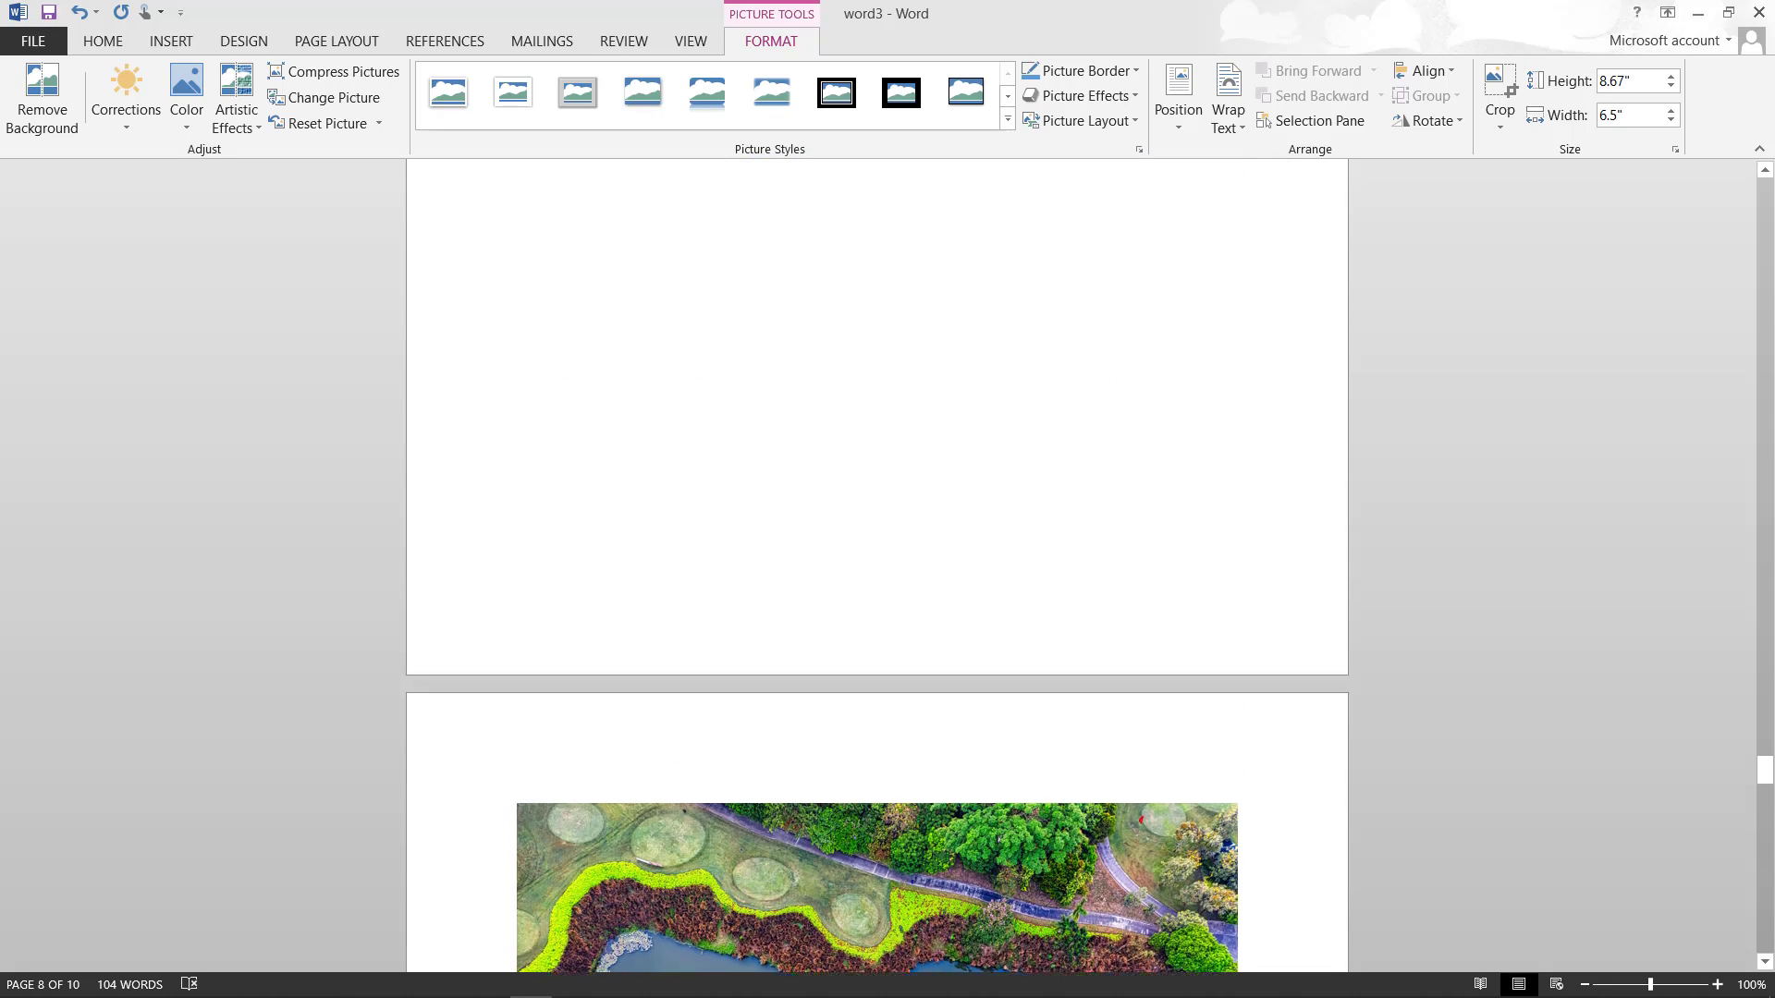
pyautogui.scroll(-4, 876, 565)
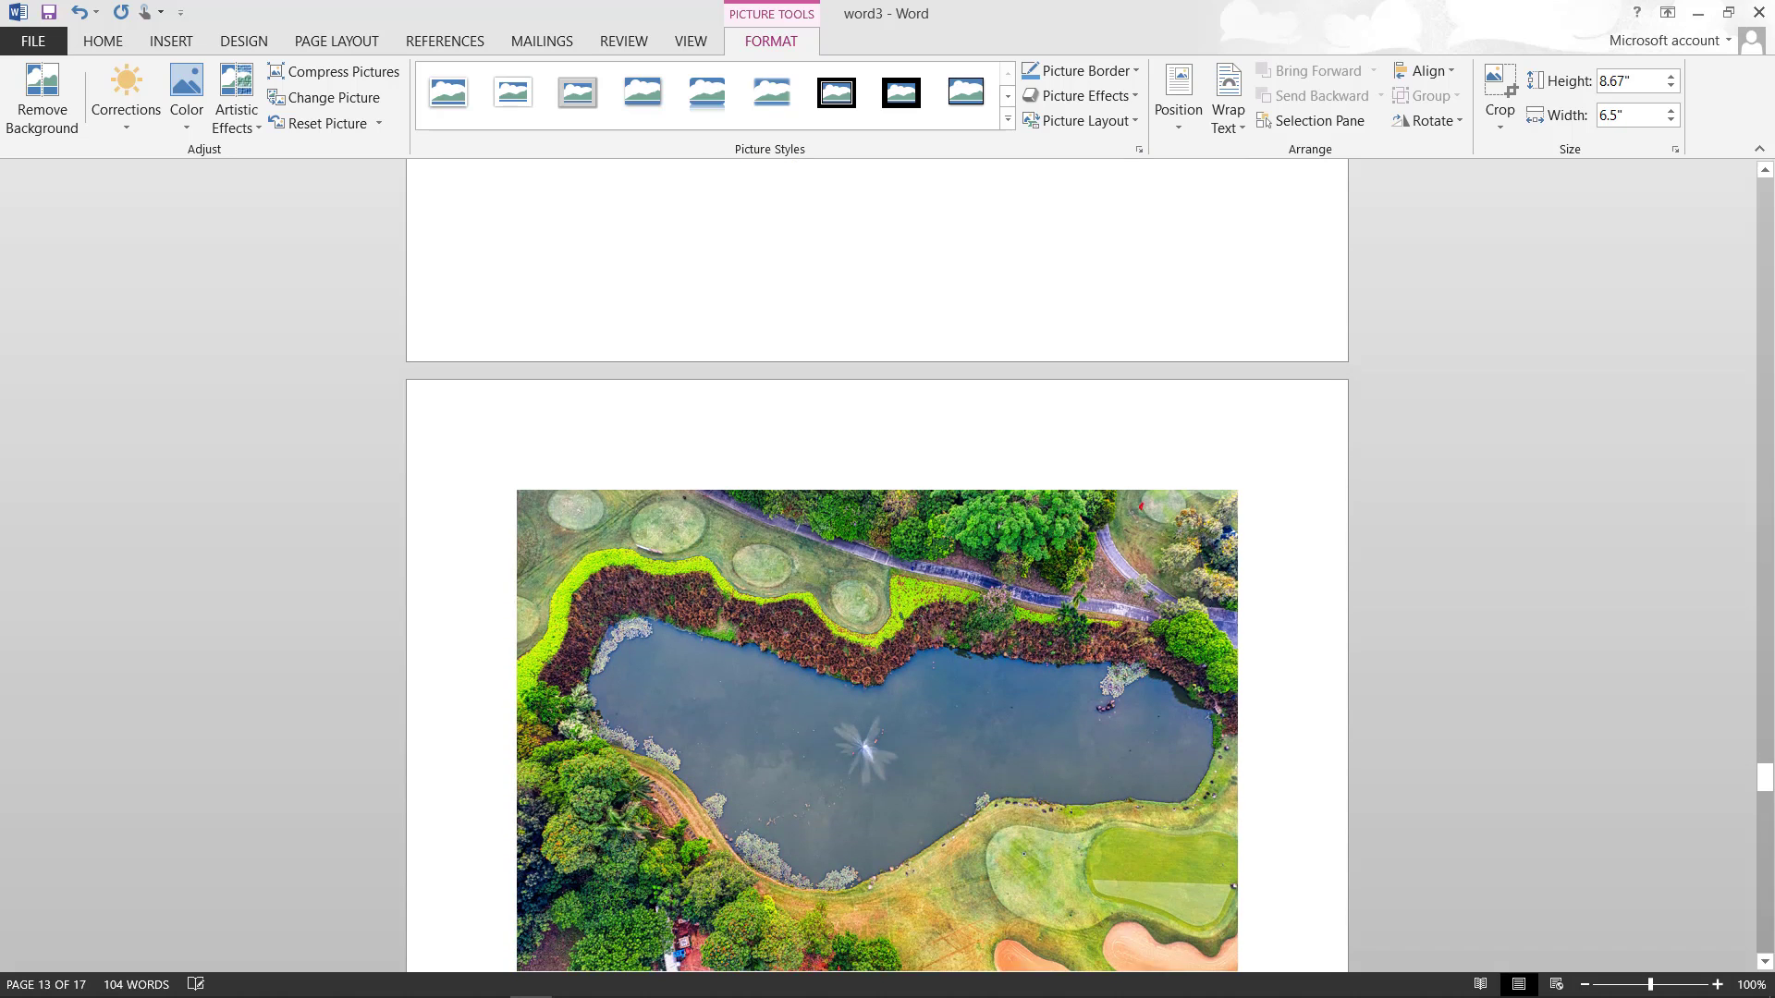
pyautogui.scroll(3, 877, 566)
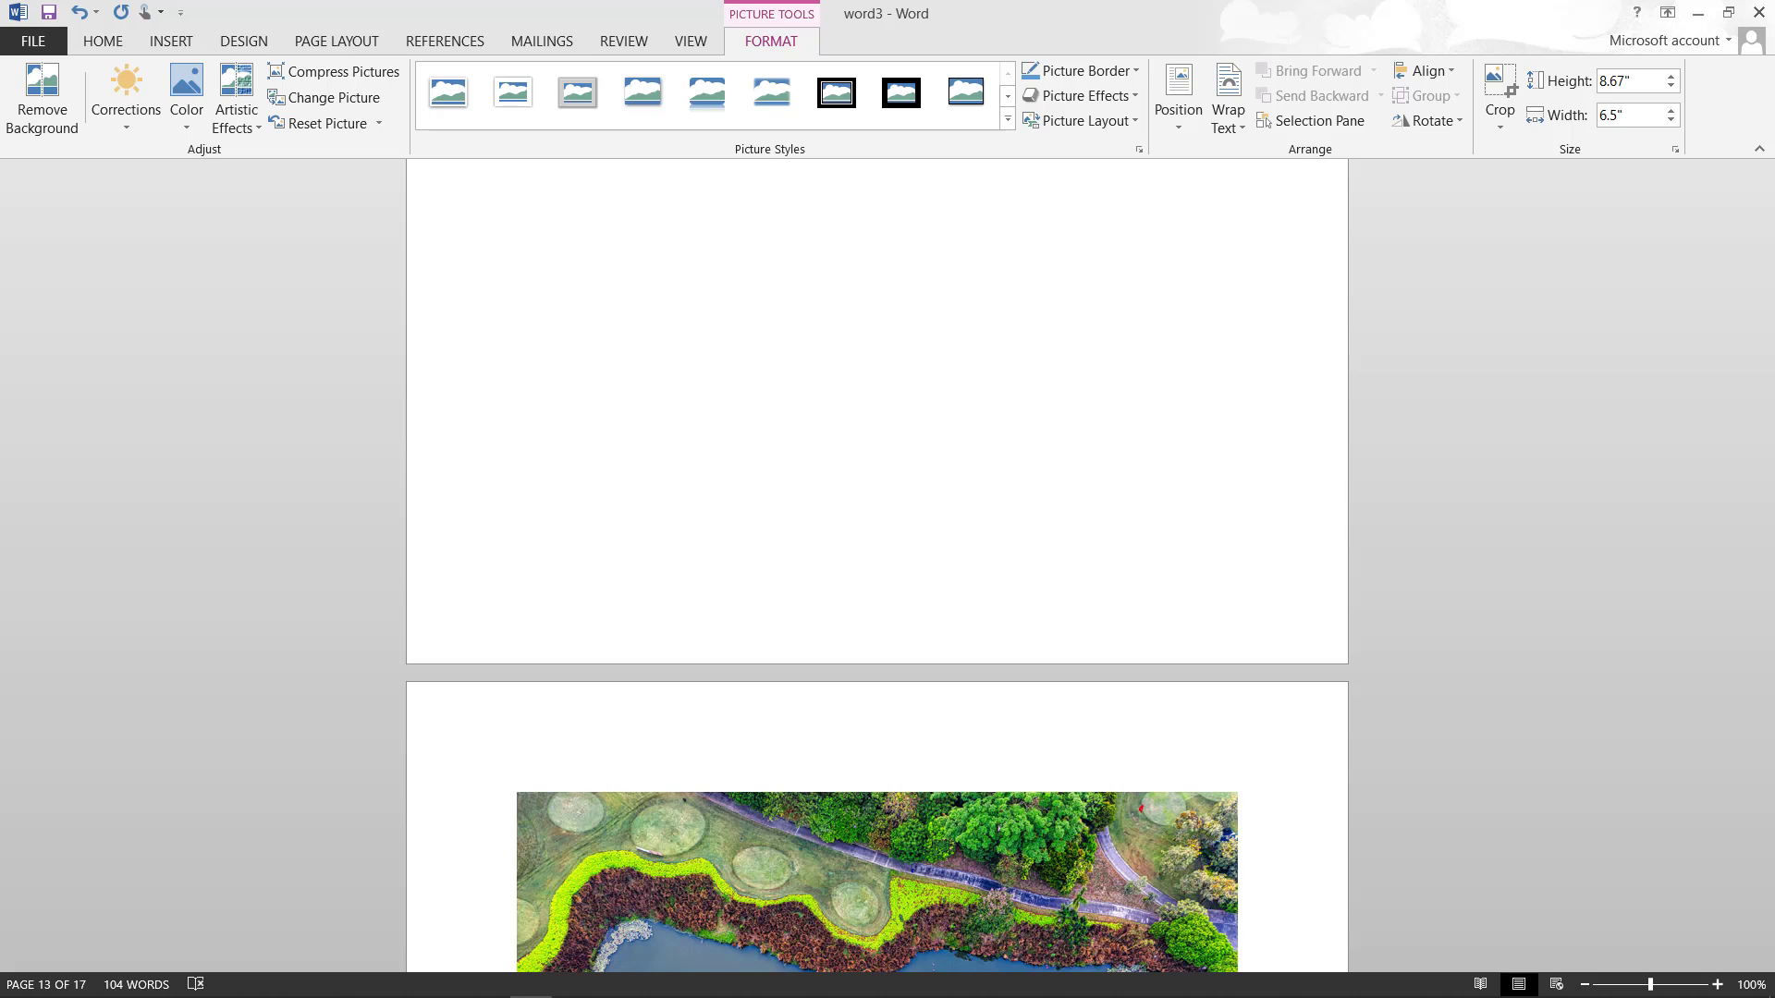
pyautogui.scroll(-15, 876, 564)
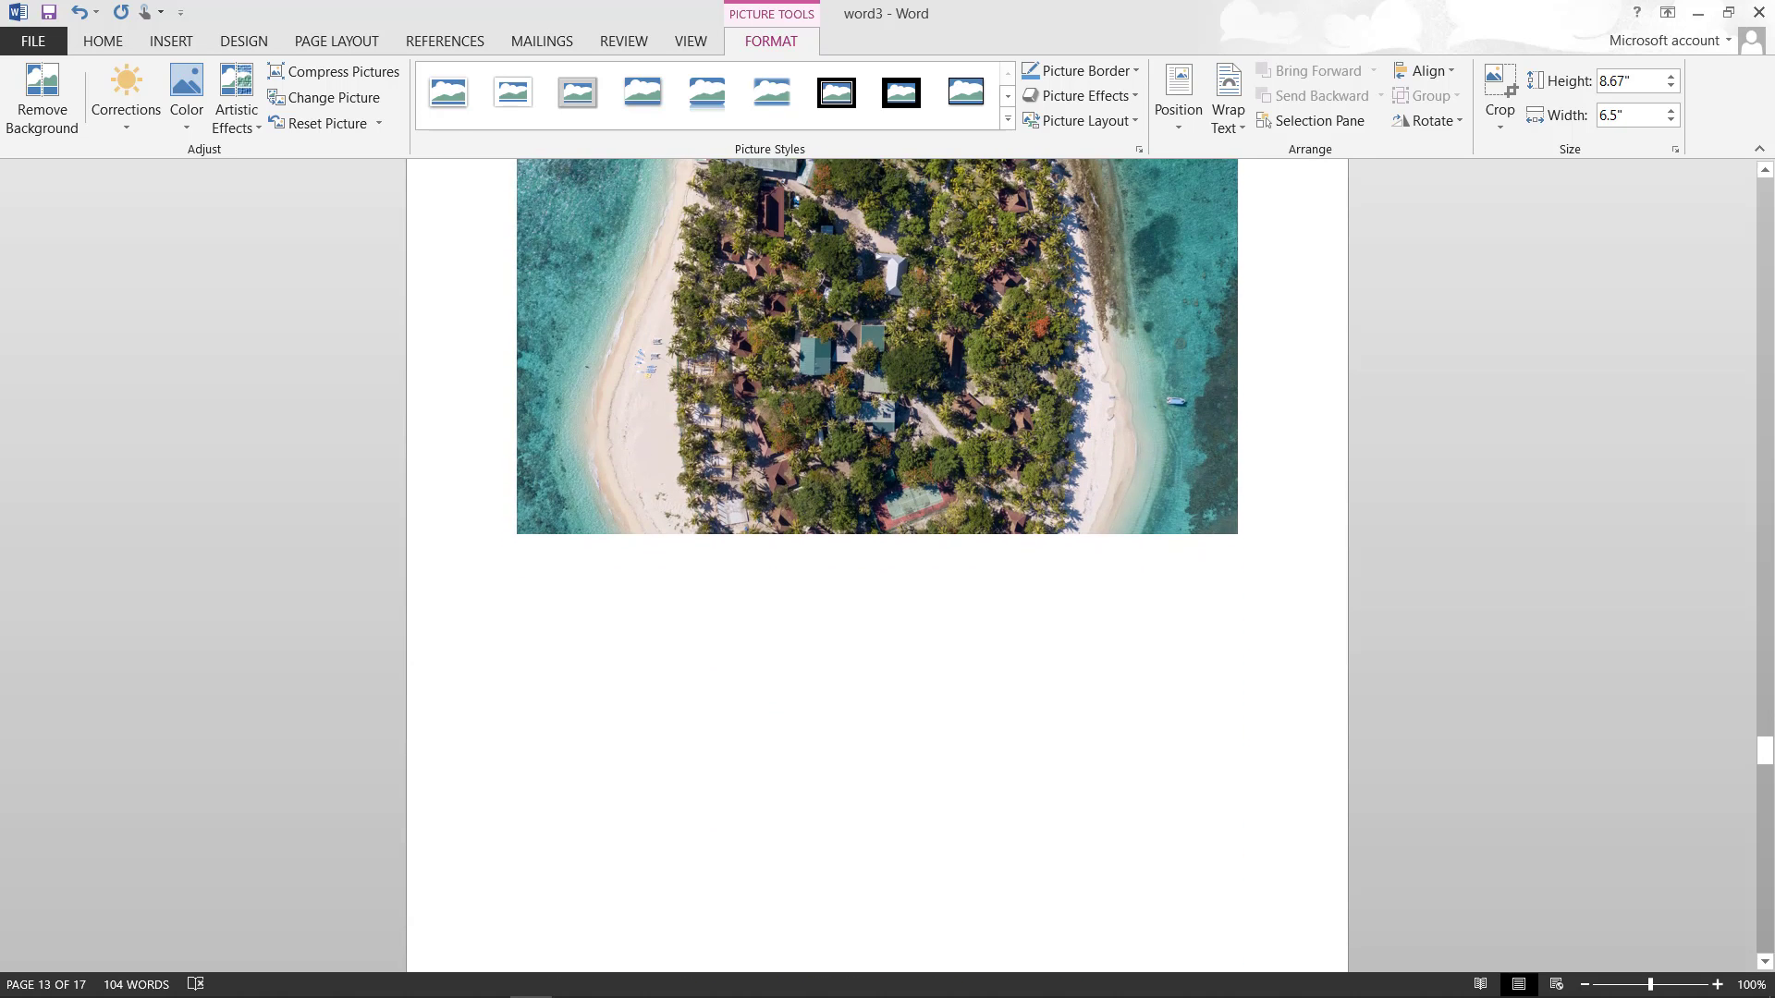
pyautogui.scroll(10, 876, 563)
pyautogui.scroll(12, 876, 564)
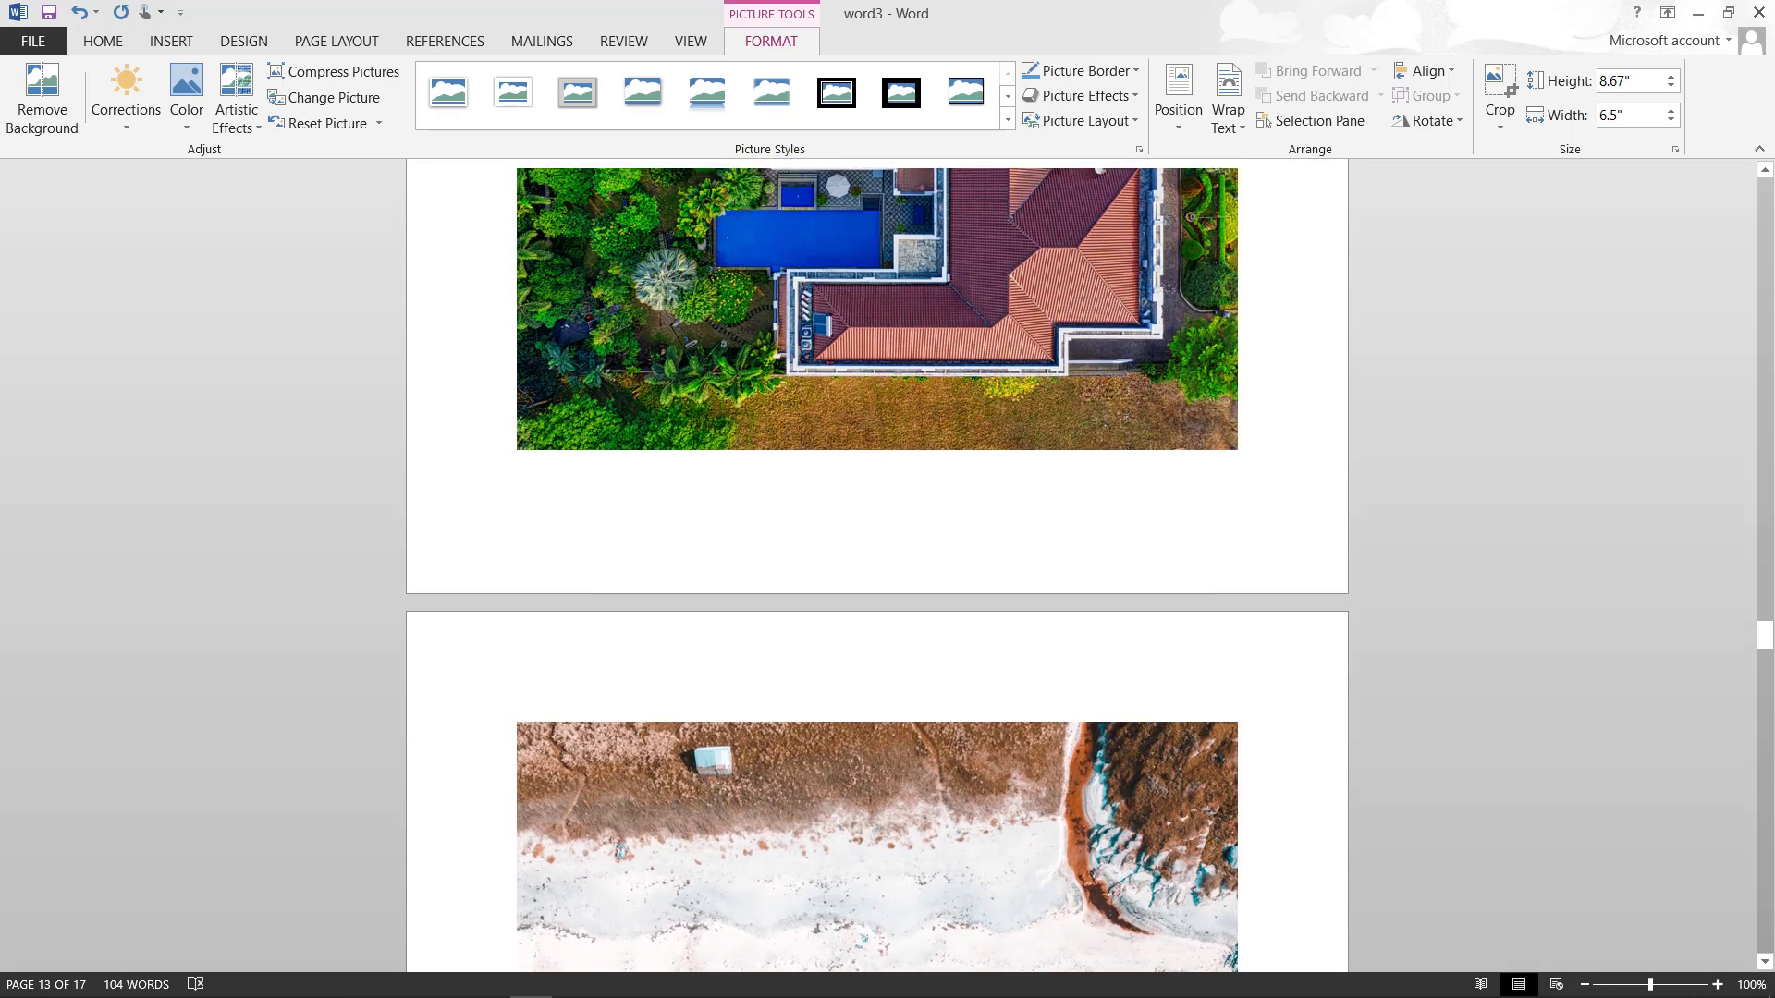
pyautogui.scroll(12, 876, 564)
pyautogui.scroll(1, 876, 564)
pyautogui.scroll(10, 876, 564)
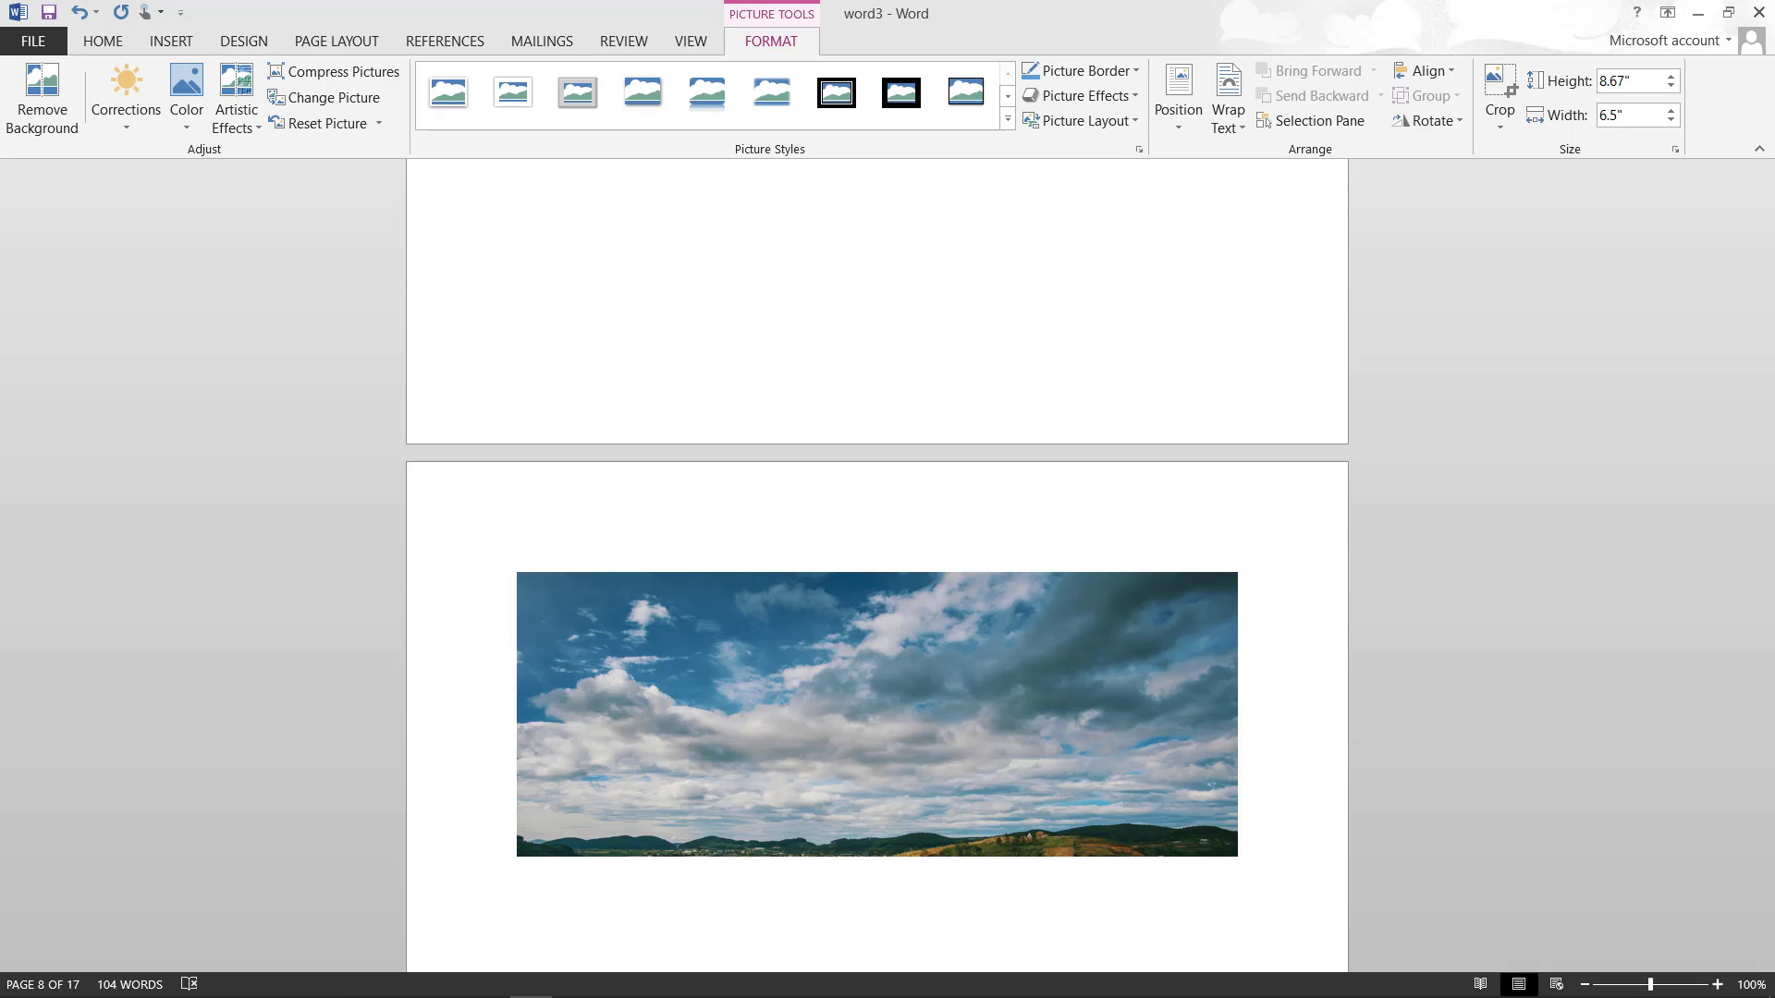
pyautogui.scroll(18, 876, 564)
pyautogui.scroll(-20, 876, 564)
pyautogui.scroll(-15, 876, 564)
pyautogui.scroll(-20, 876, 564)
pyautogui.scroll(-5, 876, 564)
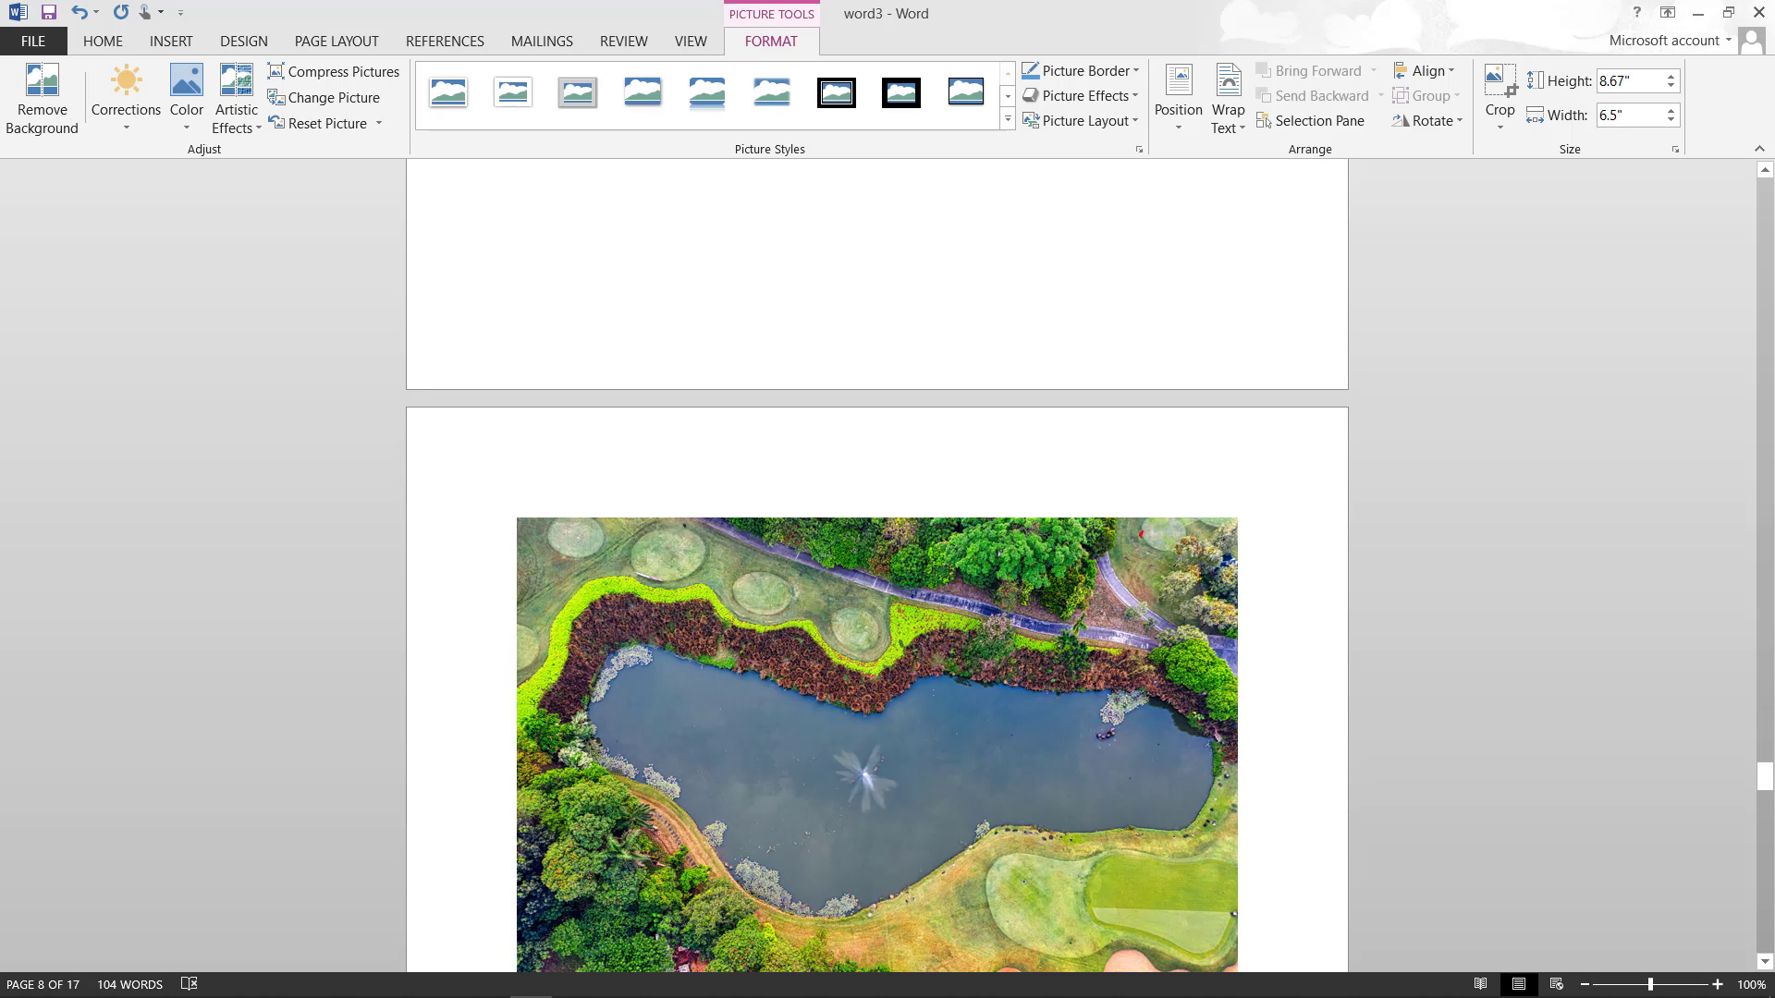
pyautogui.scroll(-20, 876, 564)
pyautogui.scroll(-15, 876, 564)
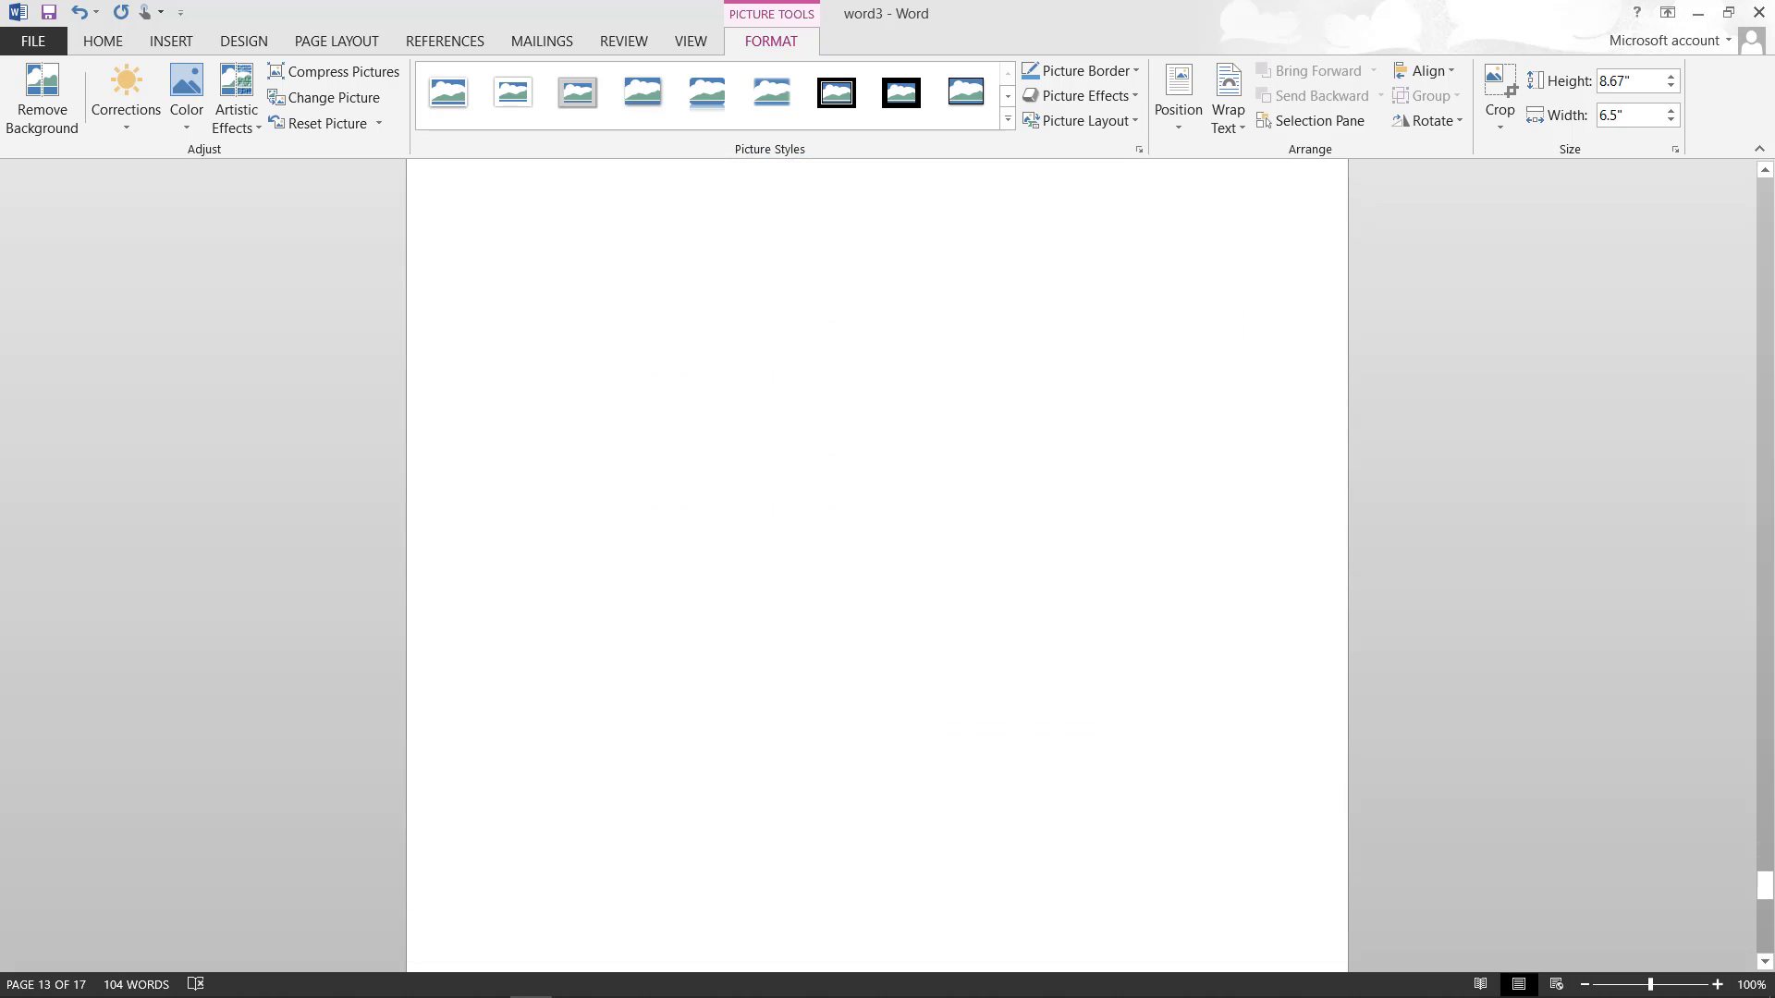
pyautogui.scroll(3, 876, 564)
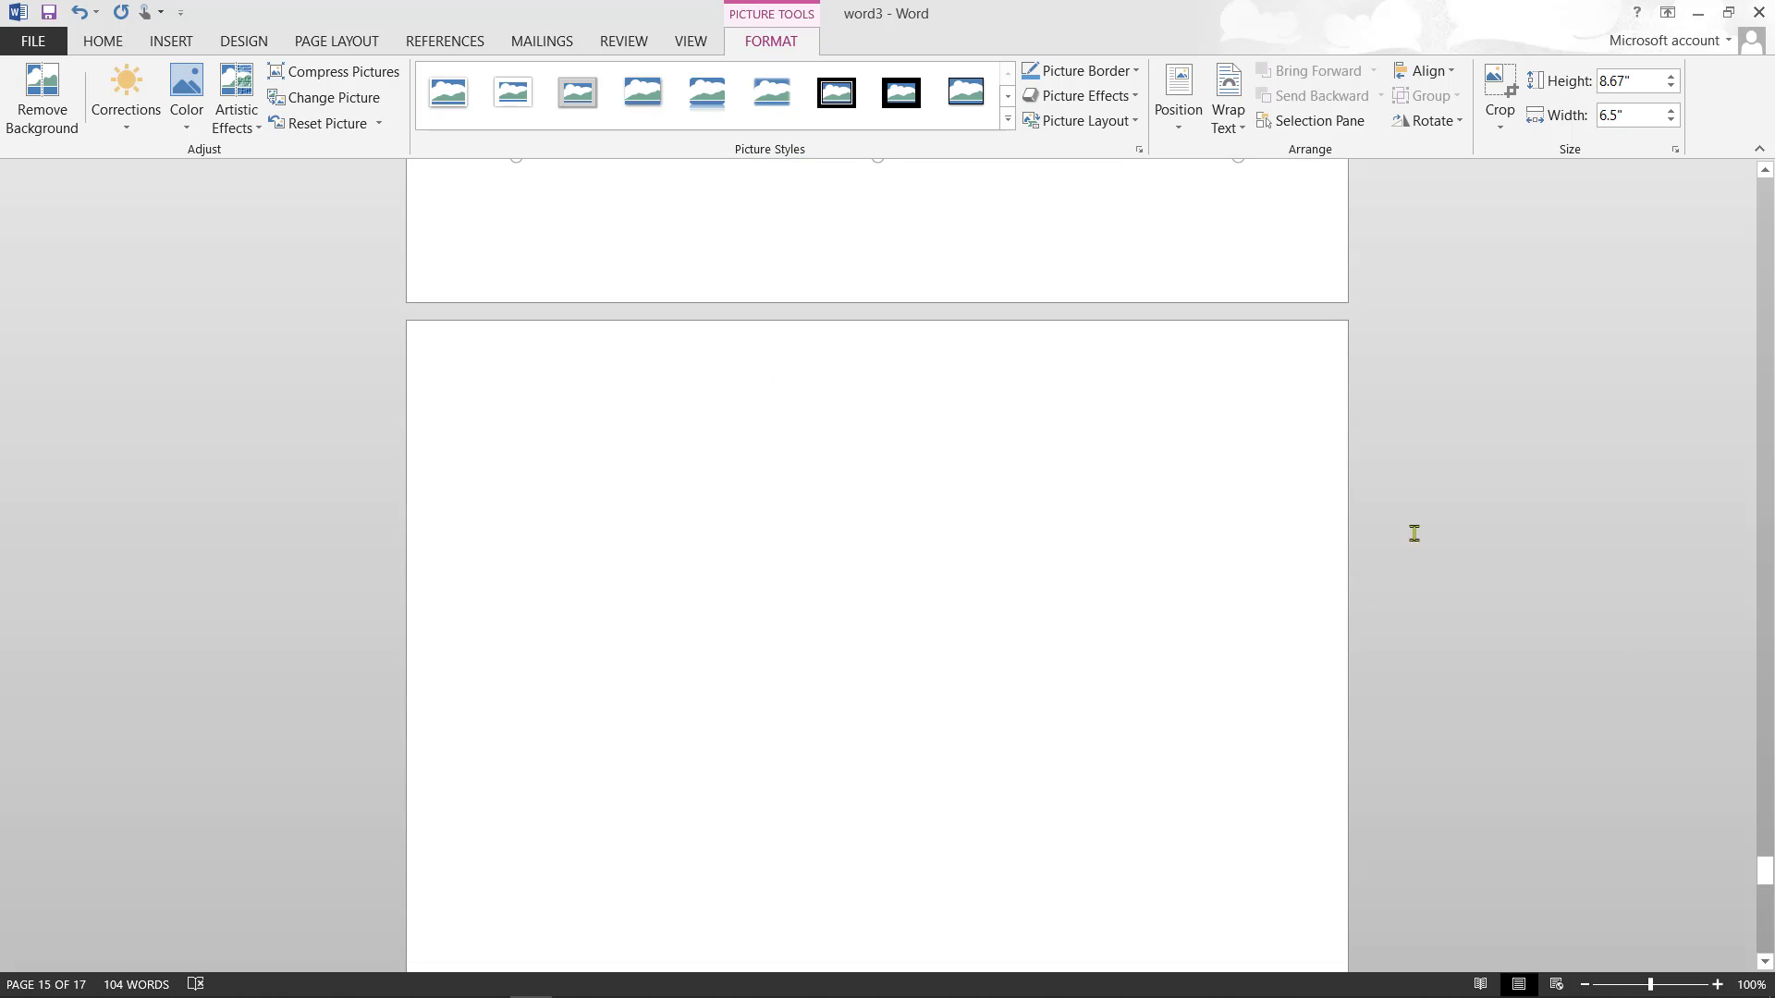
# - Draw an oval about 1.6" high by 1.17" wide near the top-left of blank page 16
pyautogui.click(586, 403)
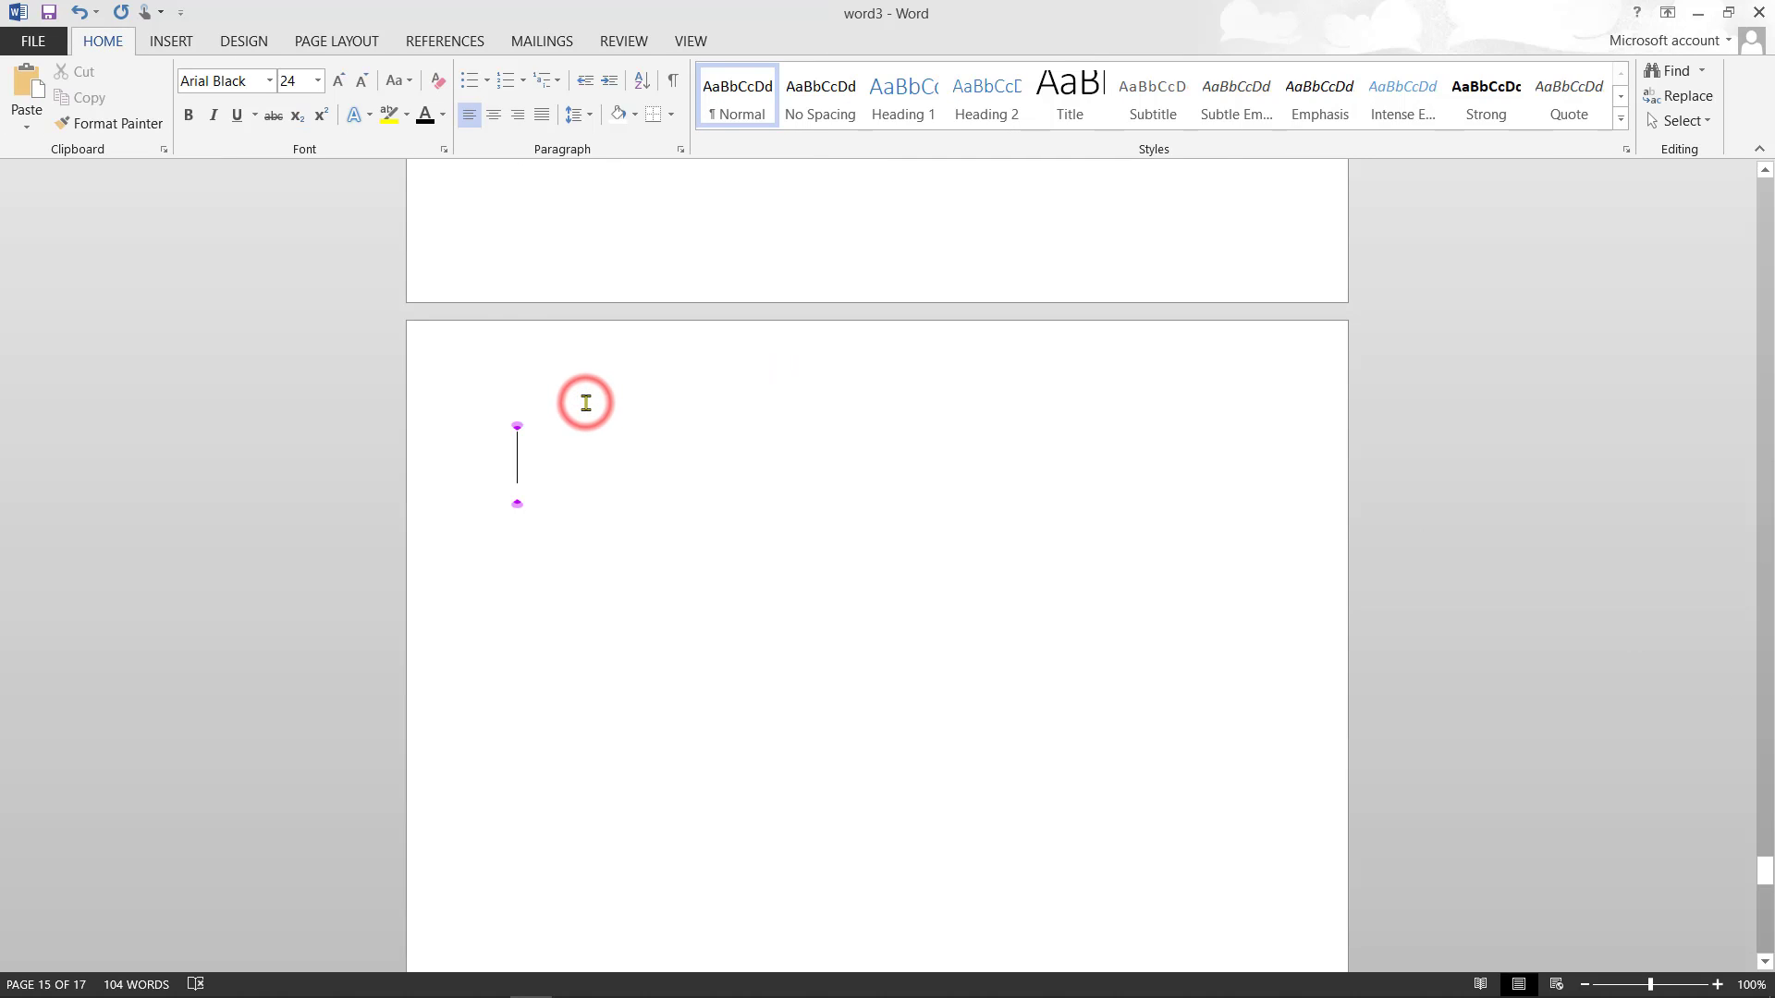
pyautogui.click(185, 41)
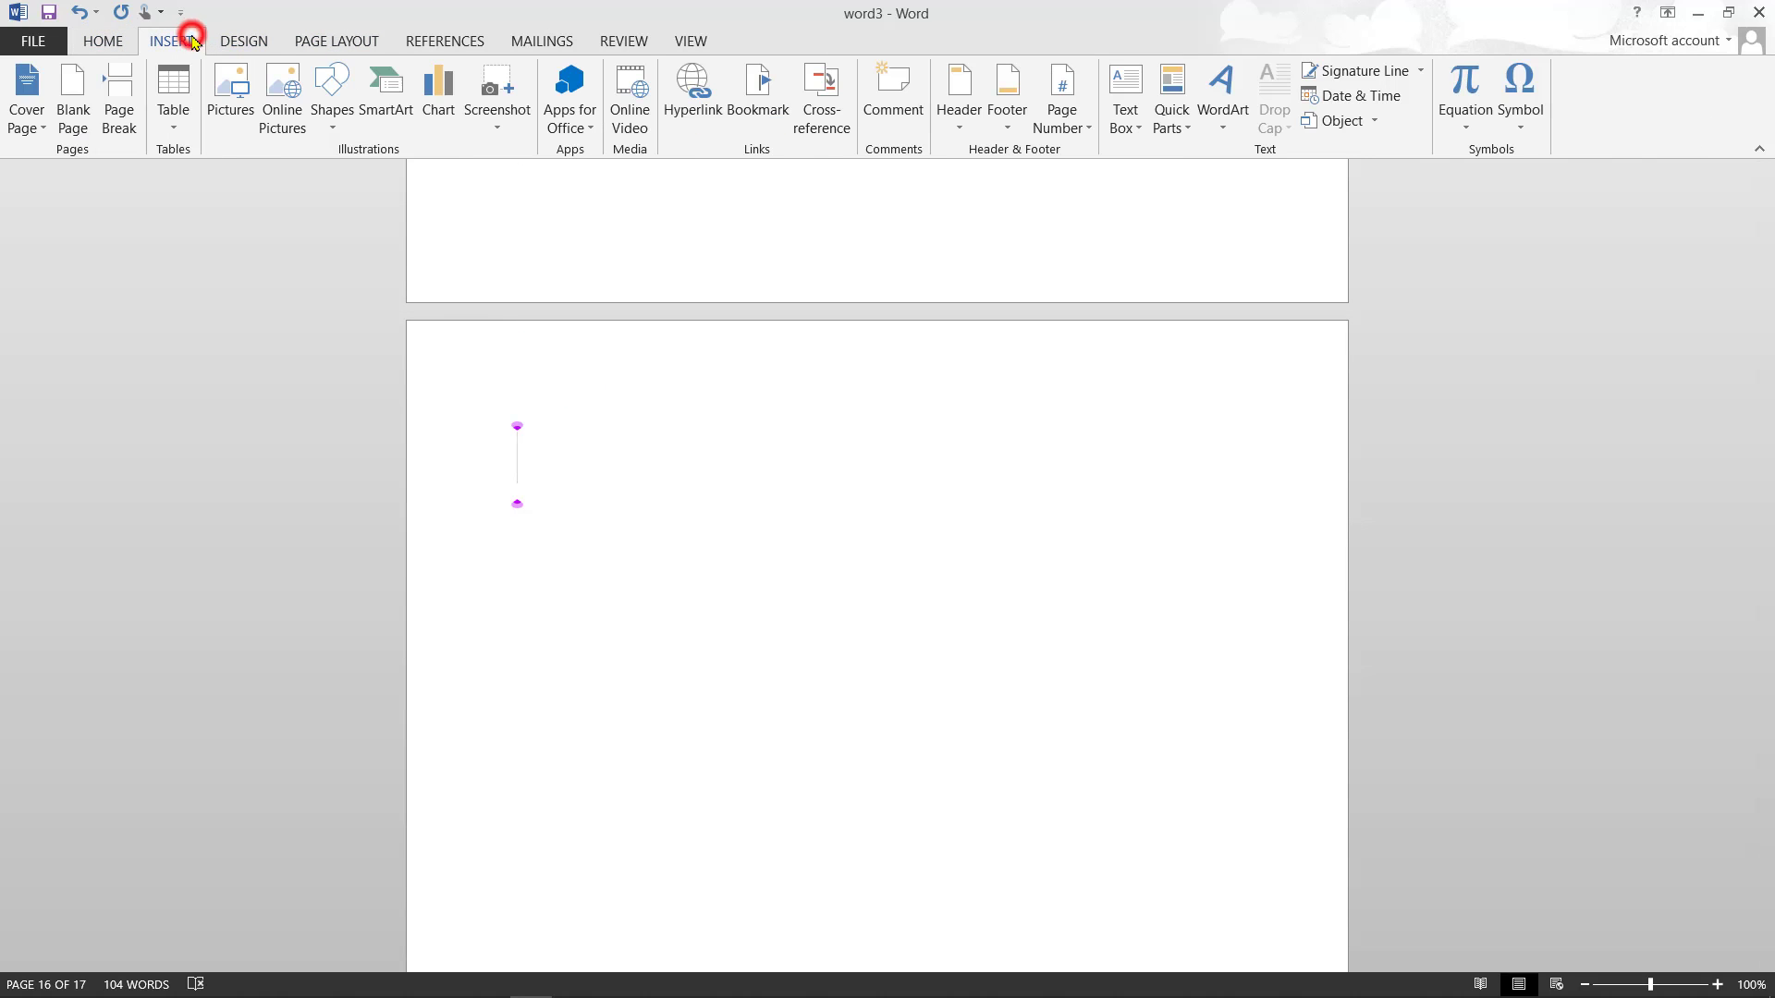
pyautogui.click(336, 117)
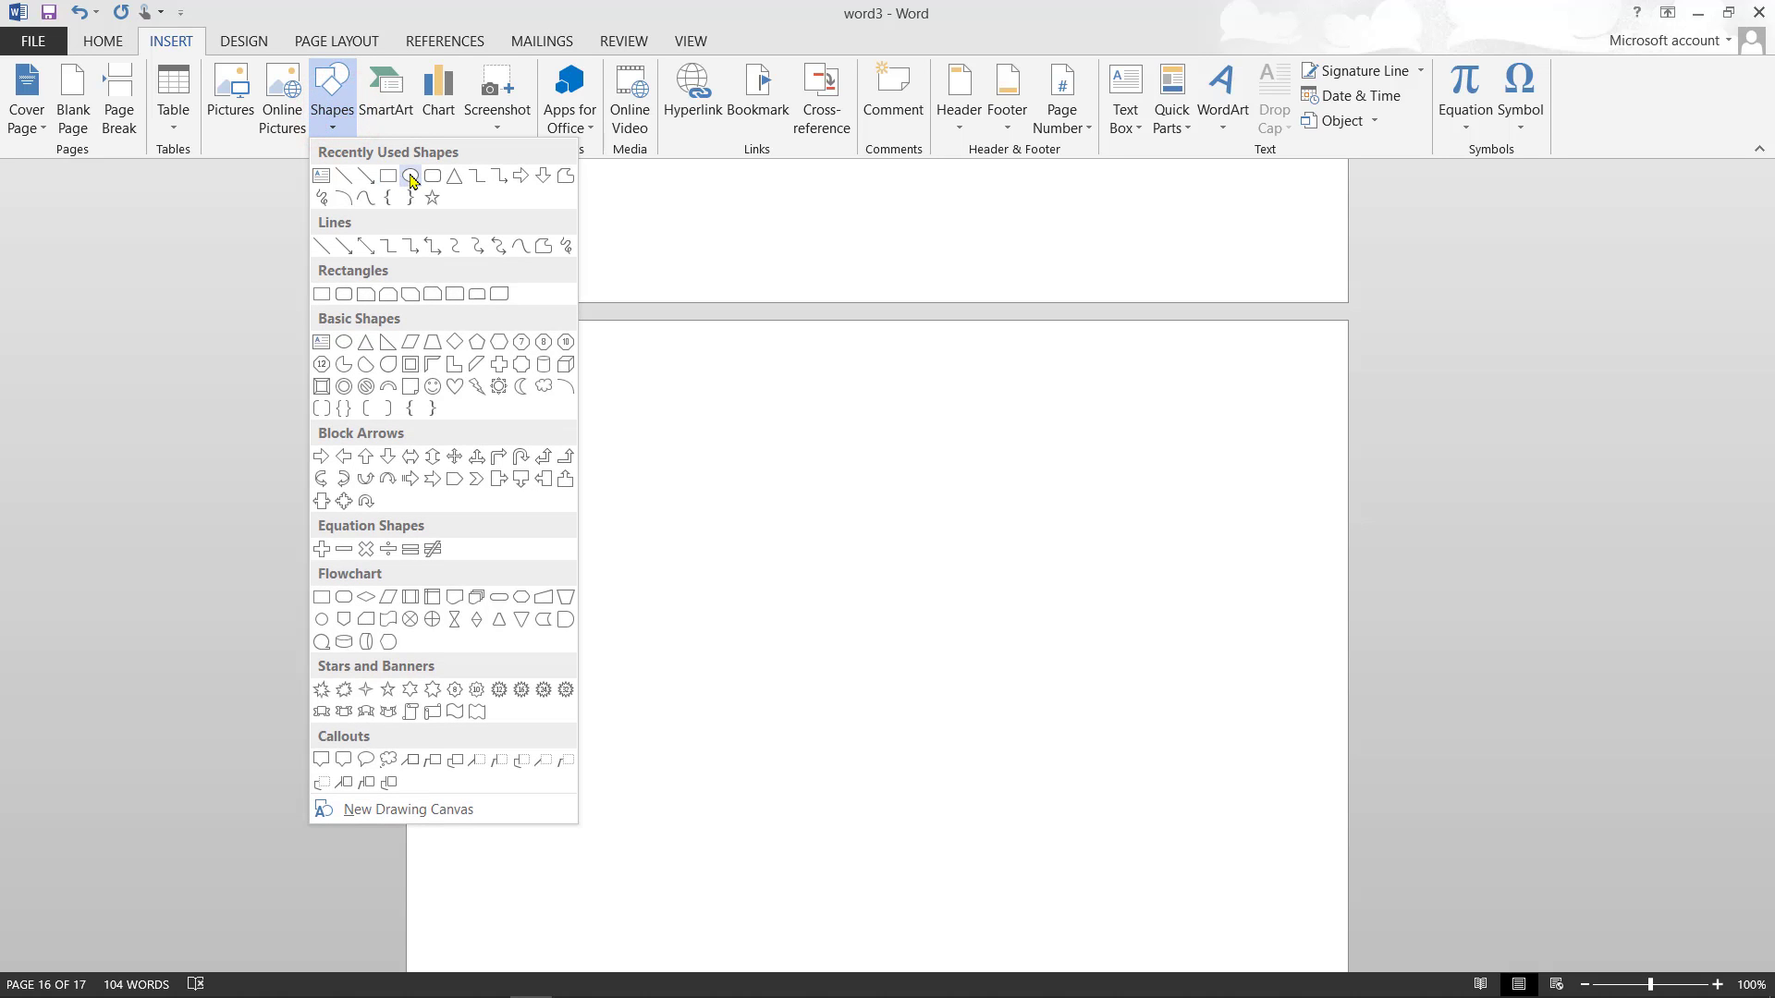
pyautogui.click(409, 176)
pyautogui.click(561, 405)
pyautogui.moveTo(561, 406)
pyautogui.mouseDown()
pyautogui.moveTo(638, 441)
pyautogui.moveTo(630, 527)
pyautogui.moveTo(690, 482)
pyautogui.moveTo(625, 507)
pyautogui.moveTo(625, 719)
pyautogui.moveTo(626, 583)
pyautogui.mouseUp()
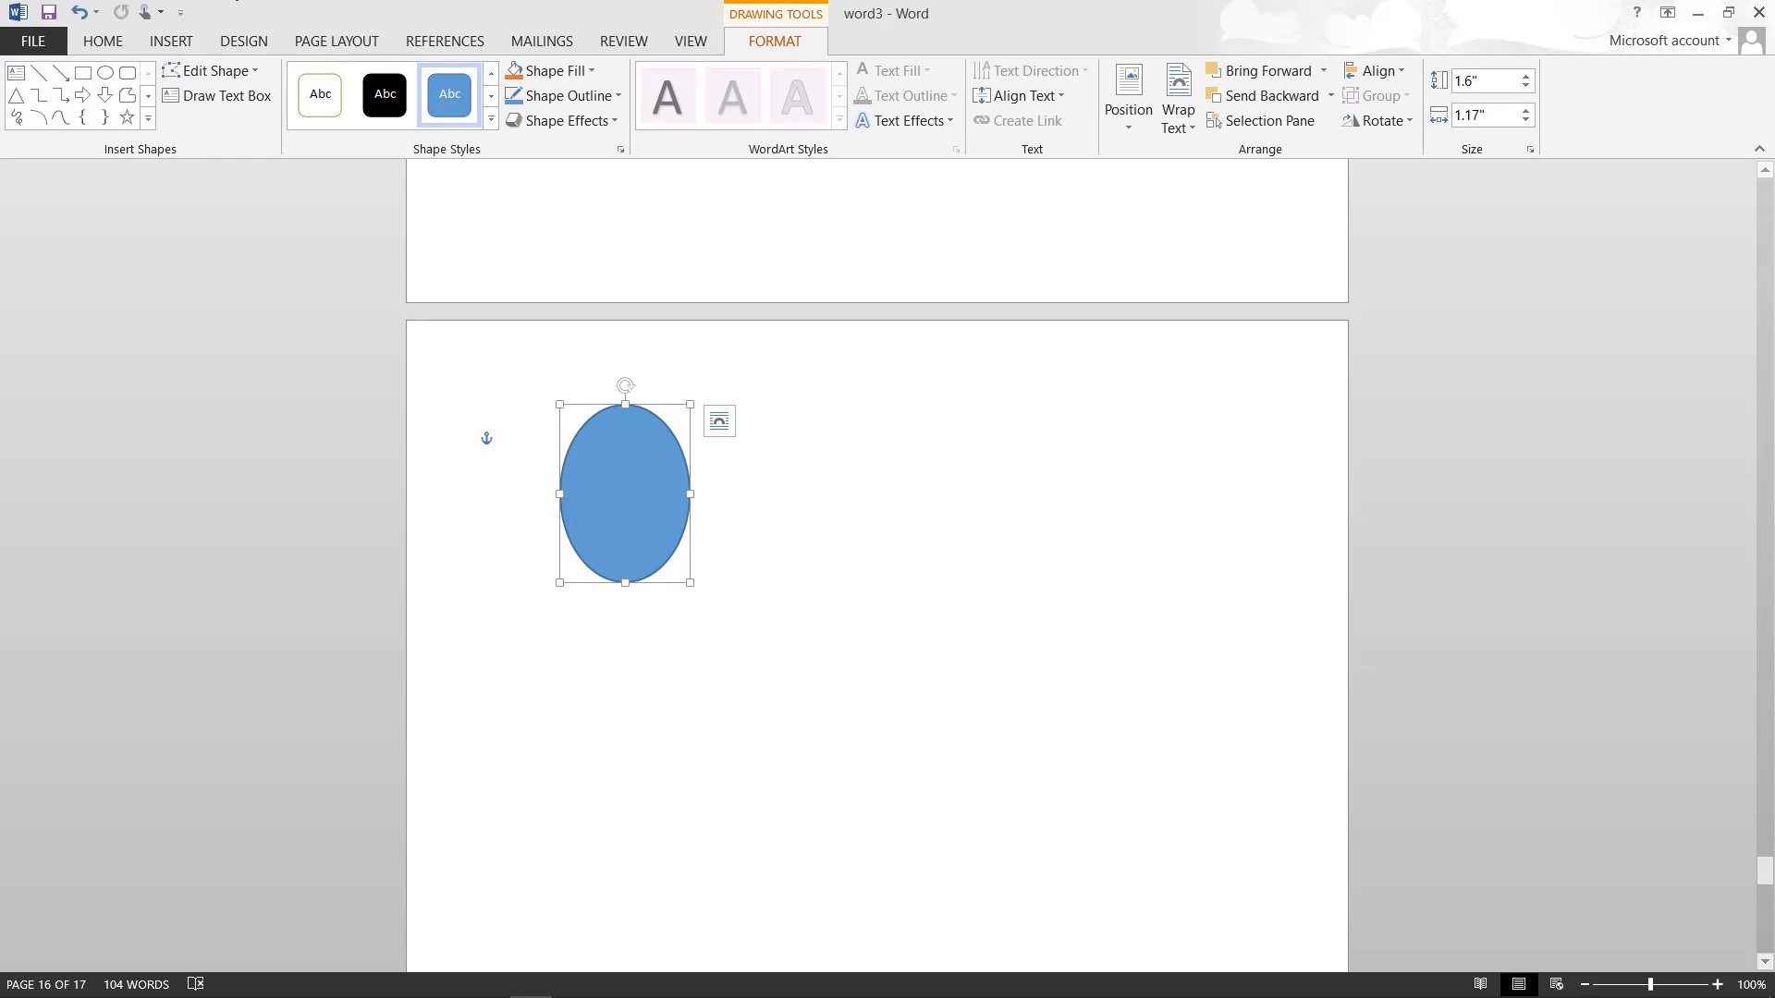
pyautogui.click(180, 41)
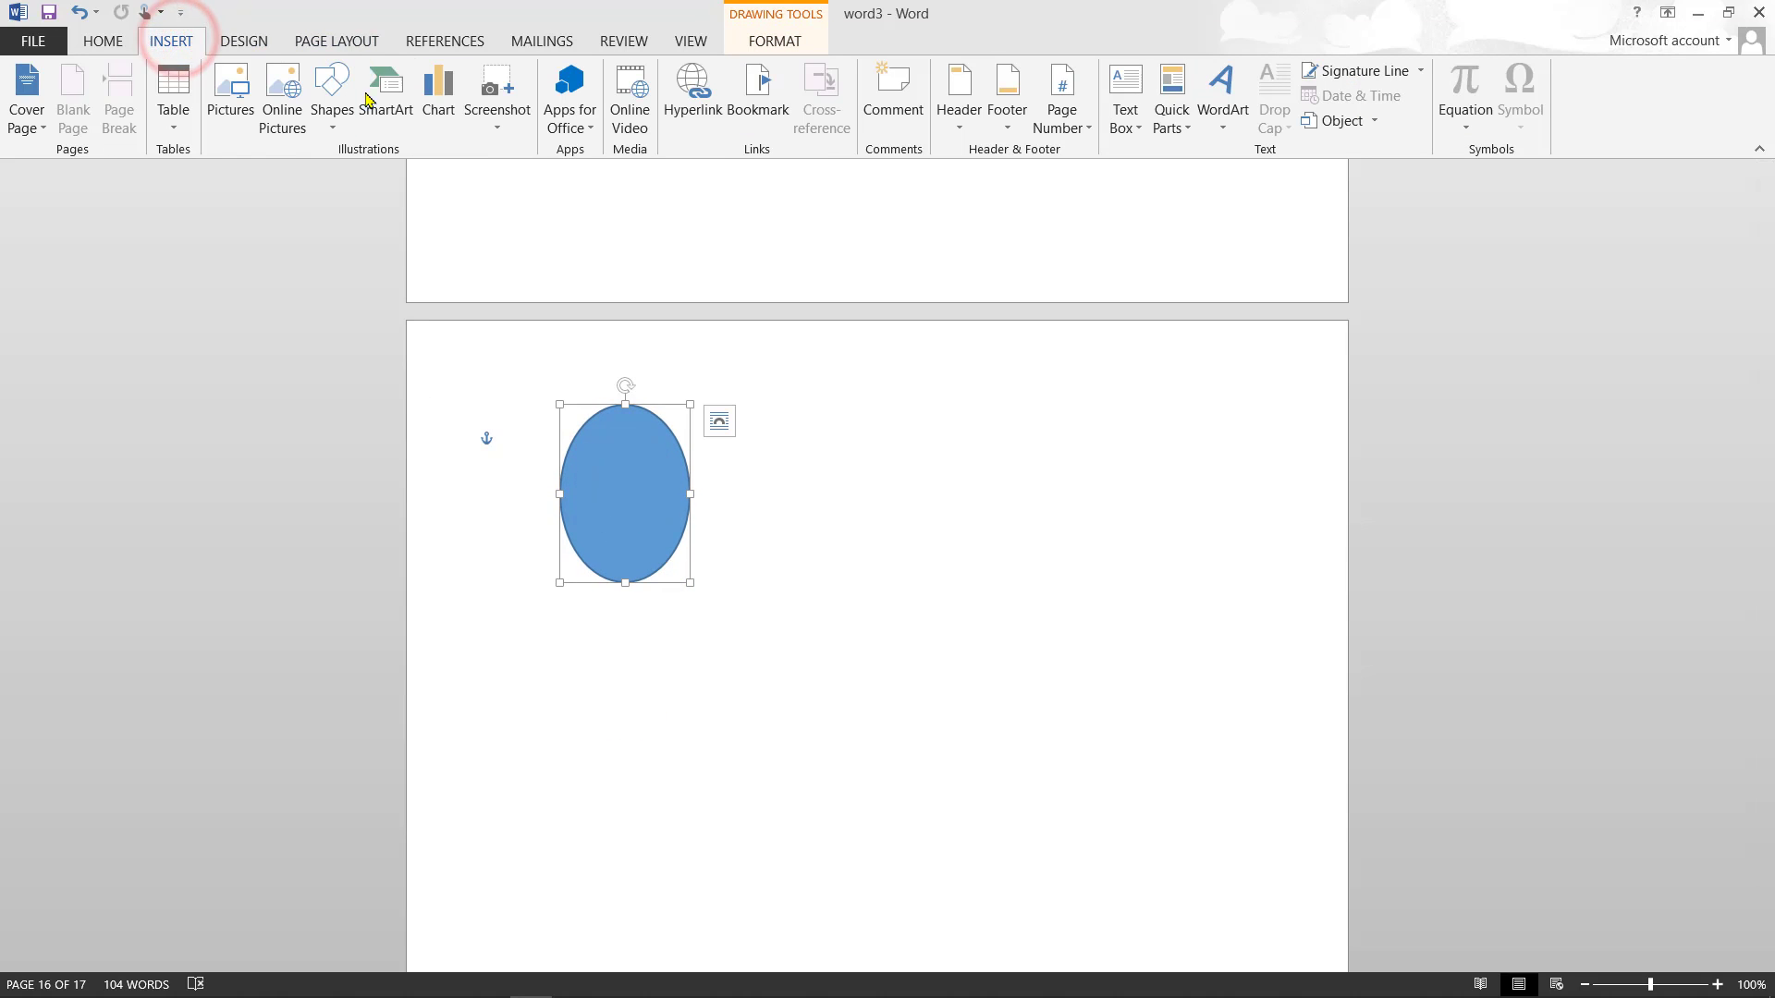
# - Draw a rectangle at the upper right of the page and a can below the oval
pyautogui.click(330, 119)
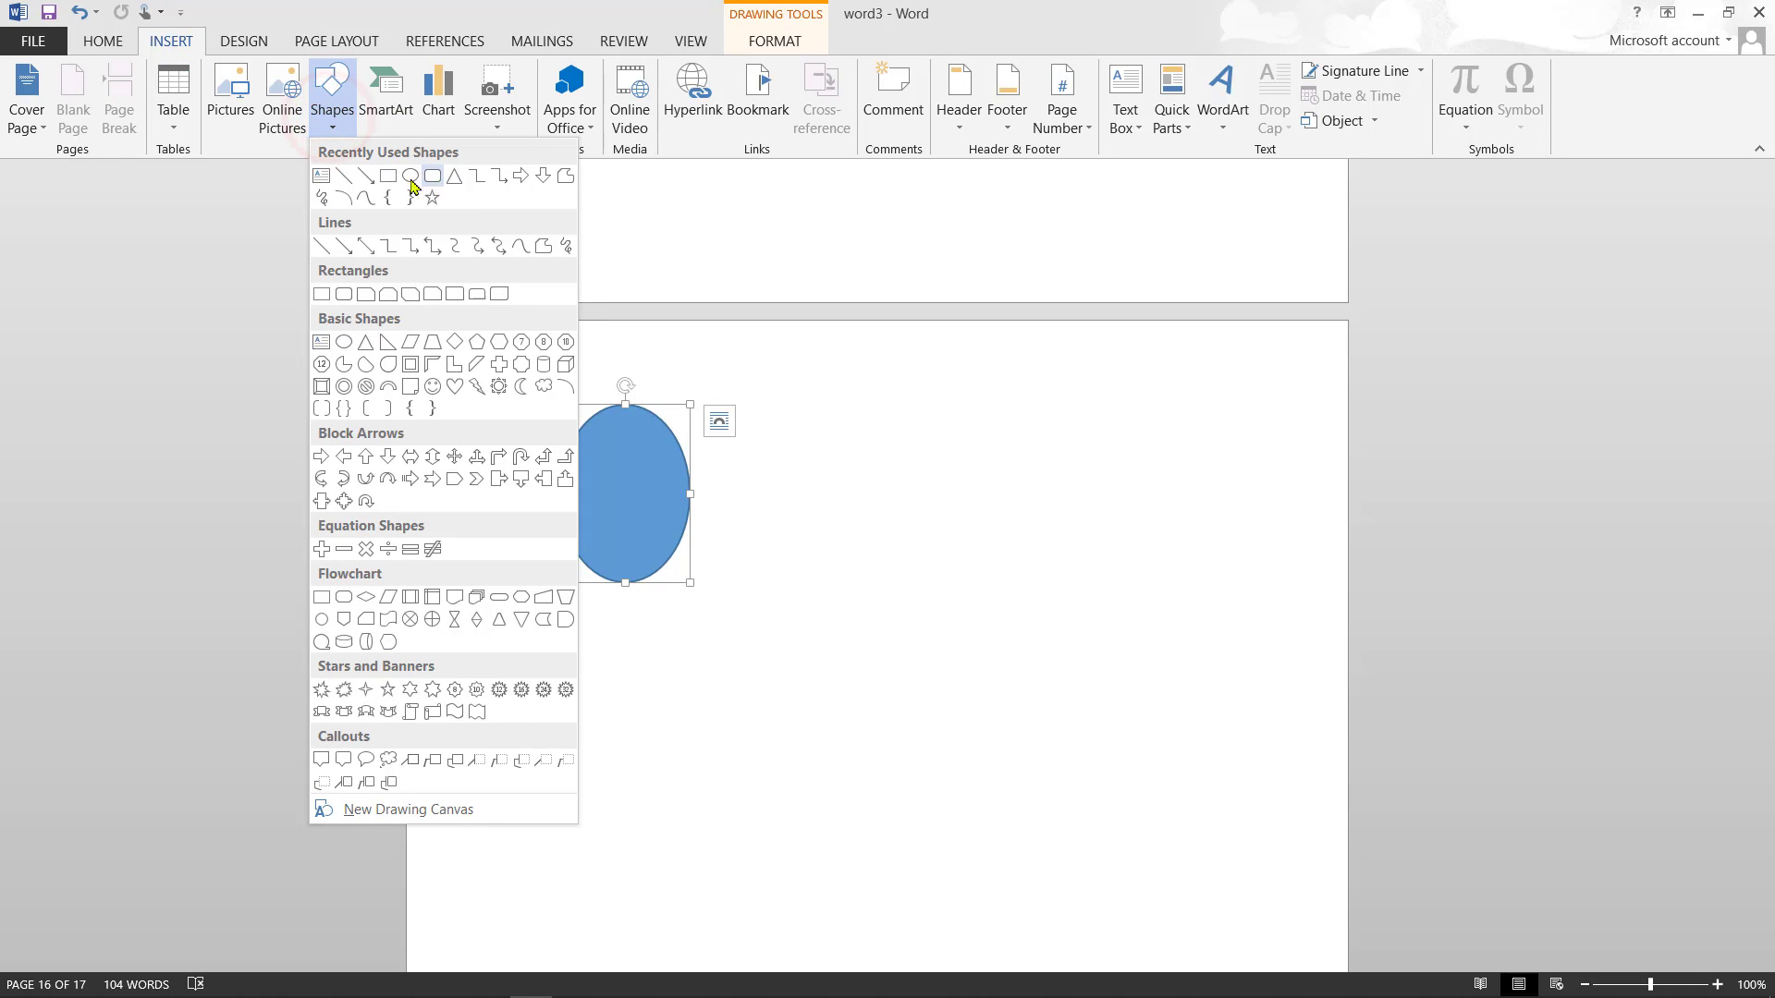
pyautogui.click(386, 176)
pyautogui.moveTo(980, 376)
pyautogui.mouseDown()
pyautogui.moveTo(997, 407)
pyautogui.moveTo(1057, 408)
pyautogui.moveTo(1063, 508)
pyautogui.moveTo(1176, 495)
pyautogui.moveTo(1319, 539)
pyautogui.moveTo(1273, 530)
pyautogui.mouseUp()
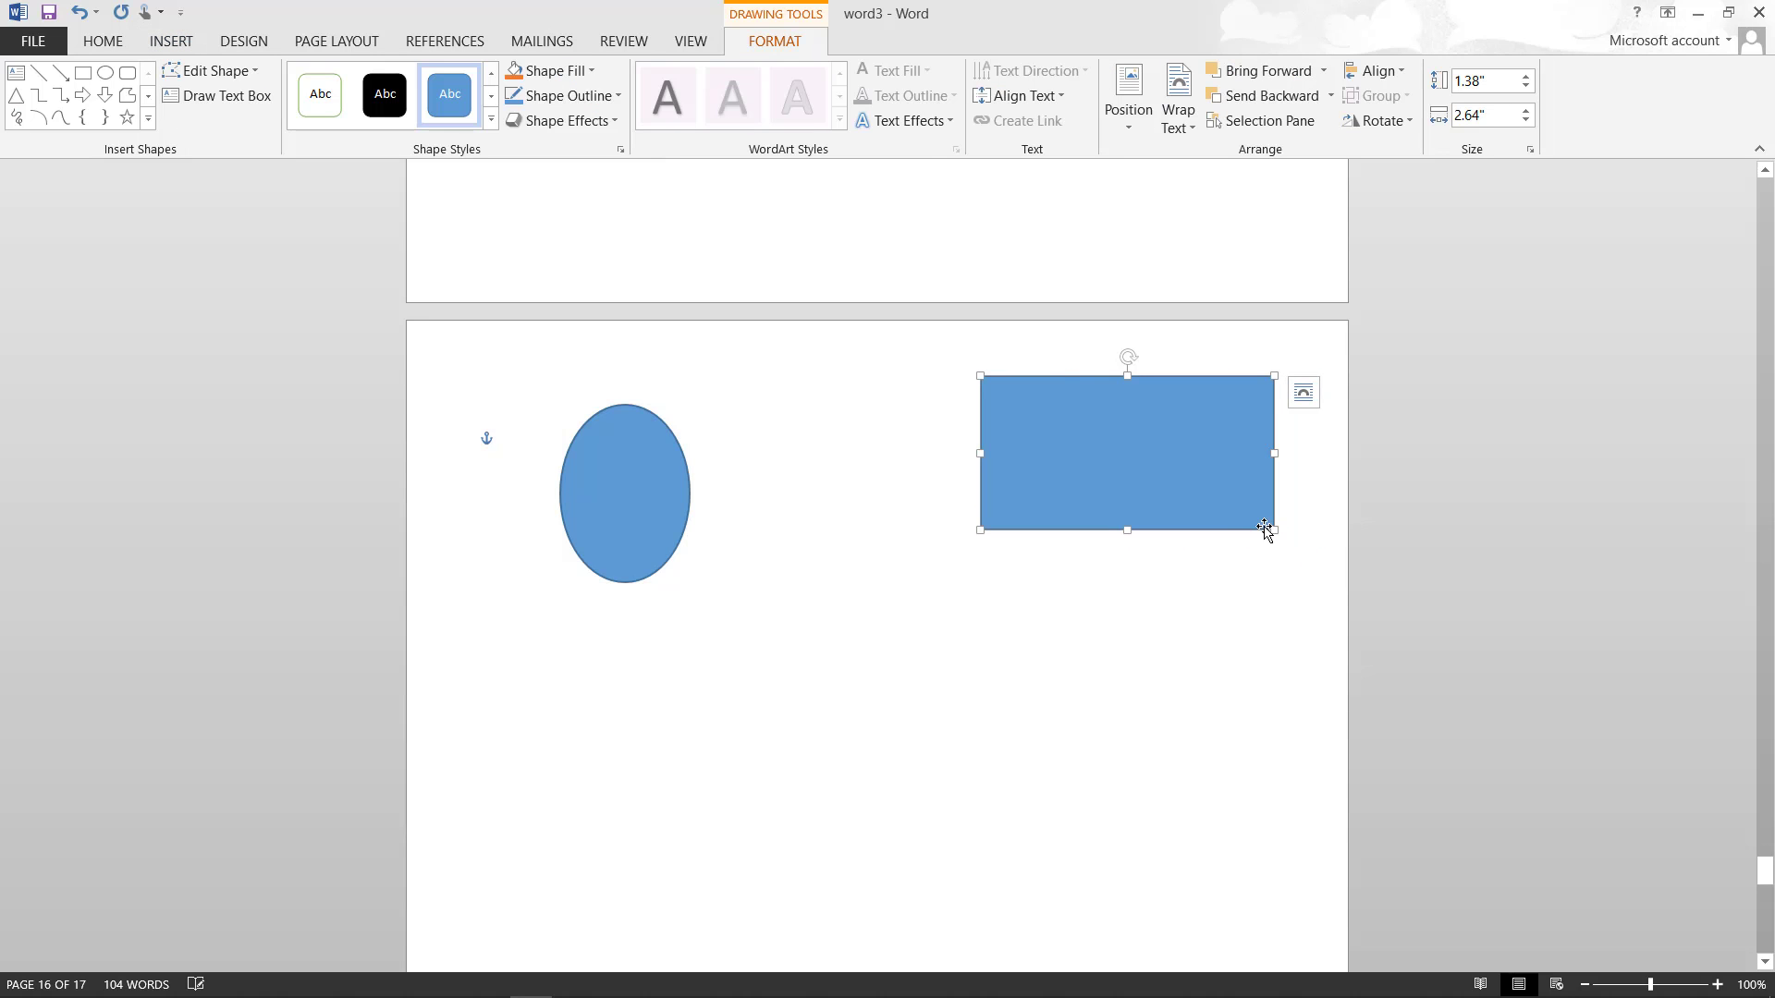
pyautogui.click(186, 35)
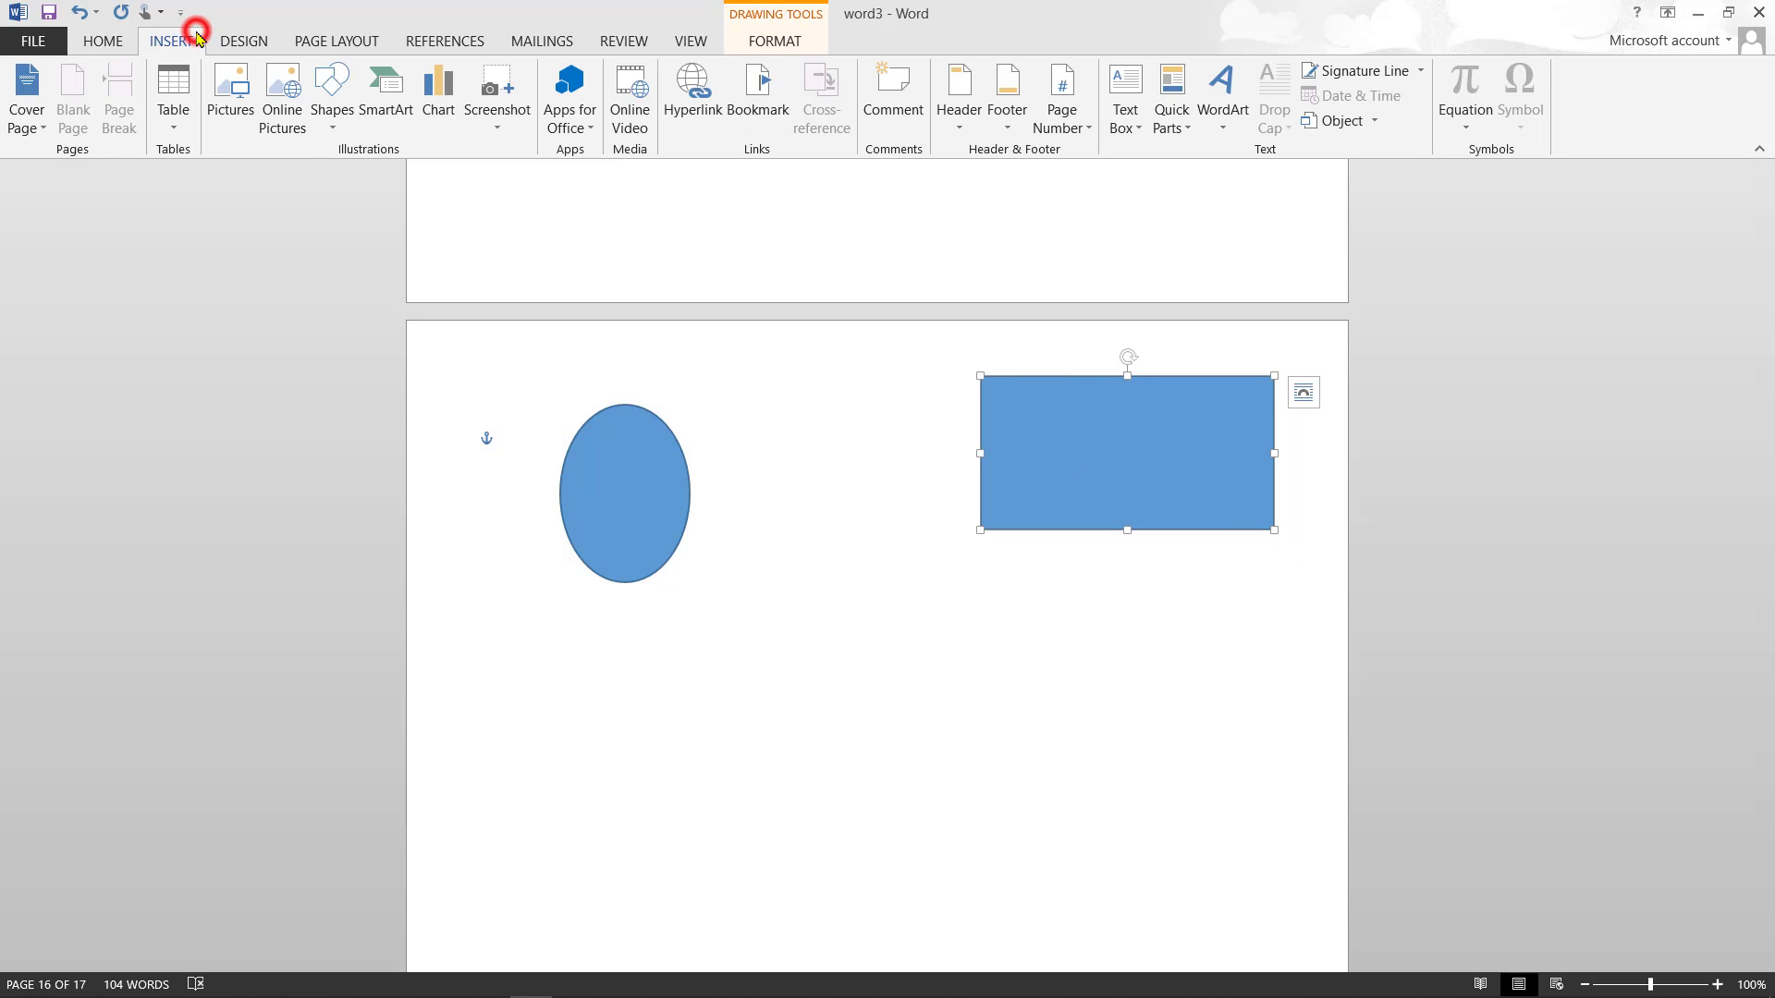
pyautogui.click(329, 109)
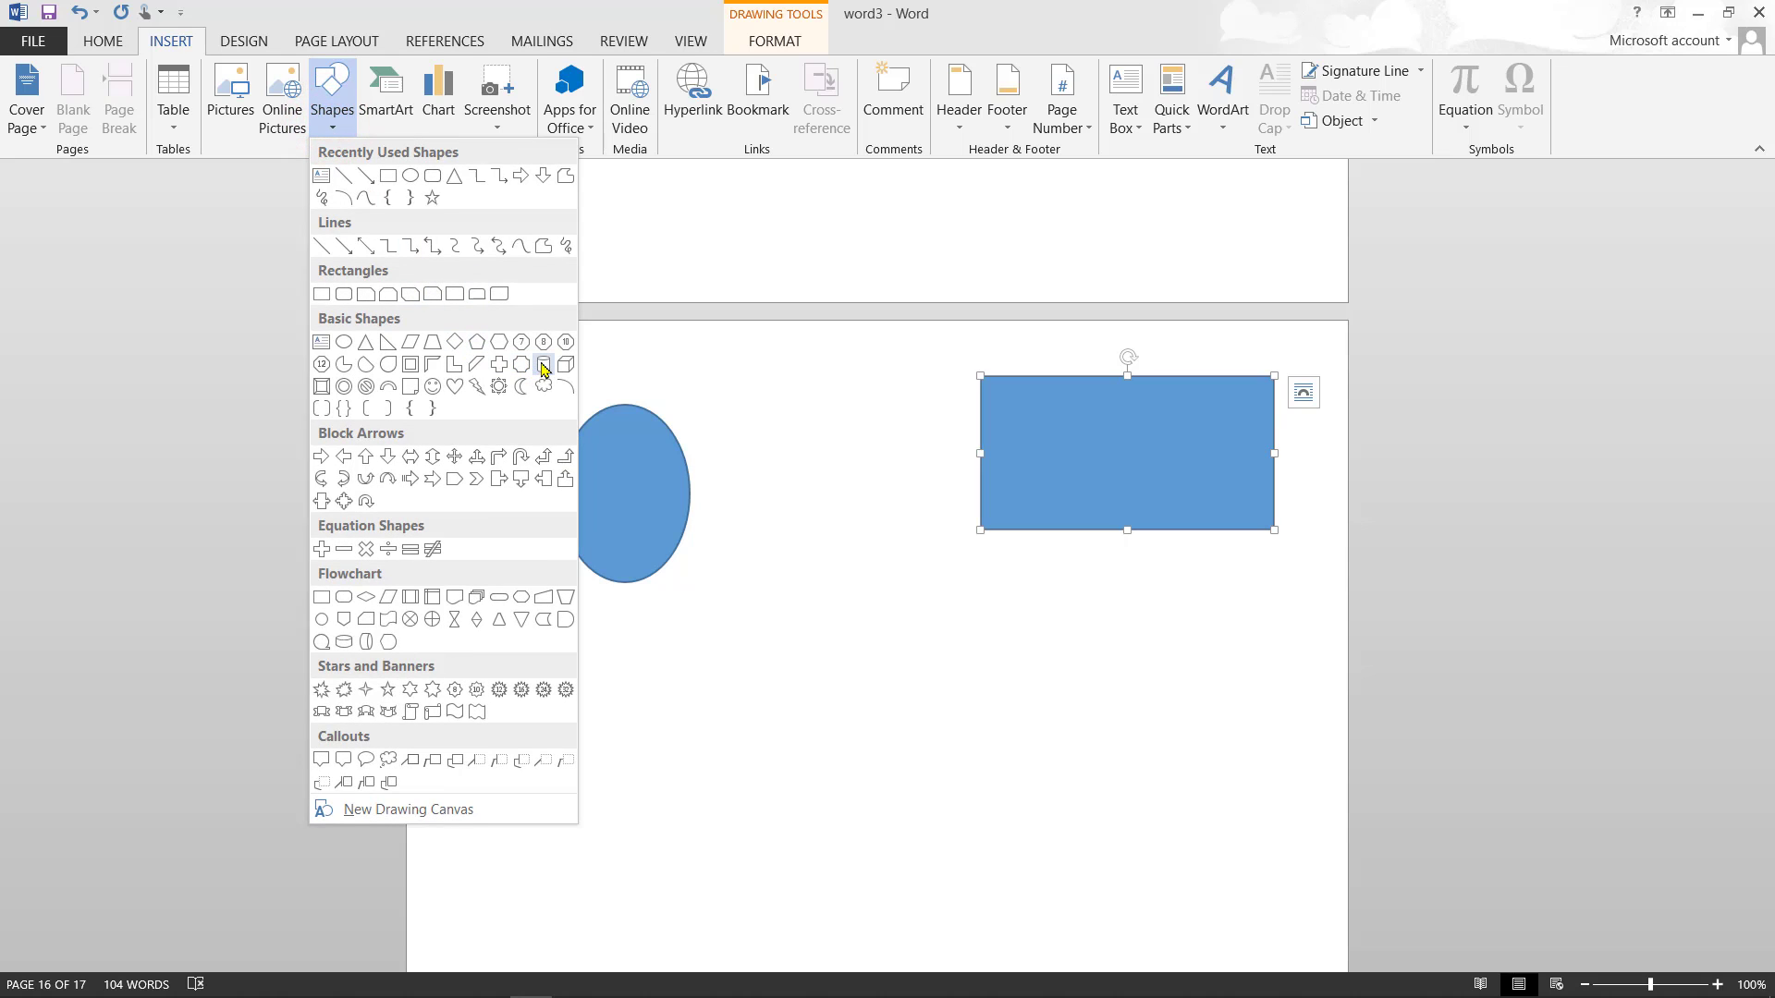
pyautogui.click(546, 368)
pyautogui.moveTo(796, 619); pyautogui.dragTo(950, 834)
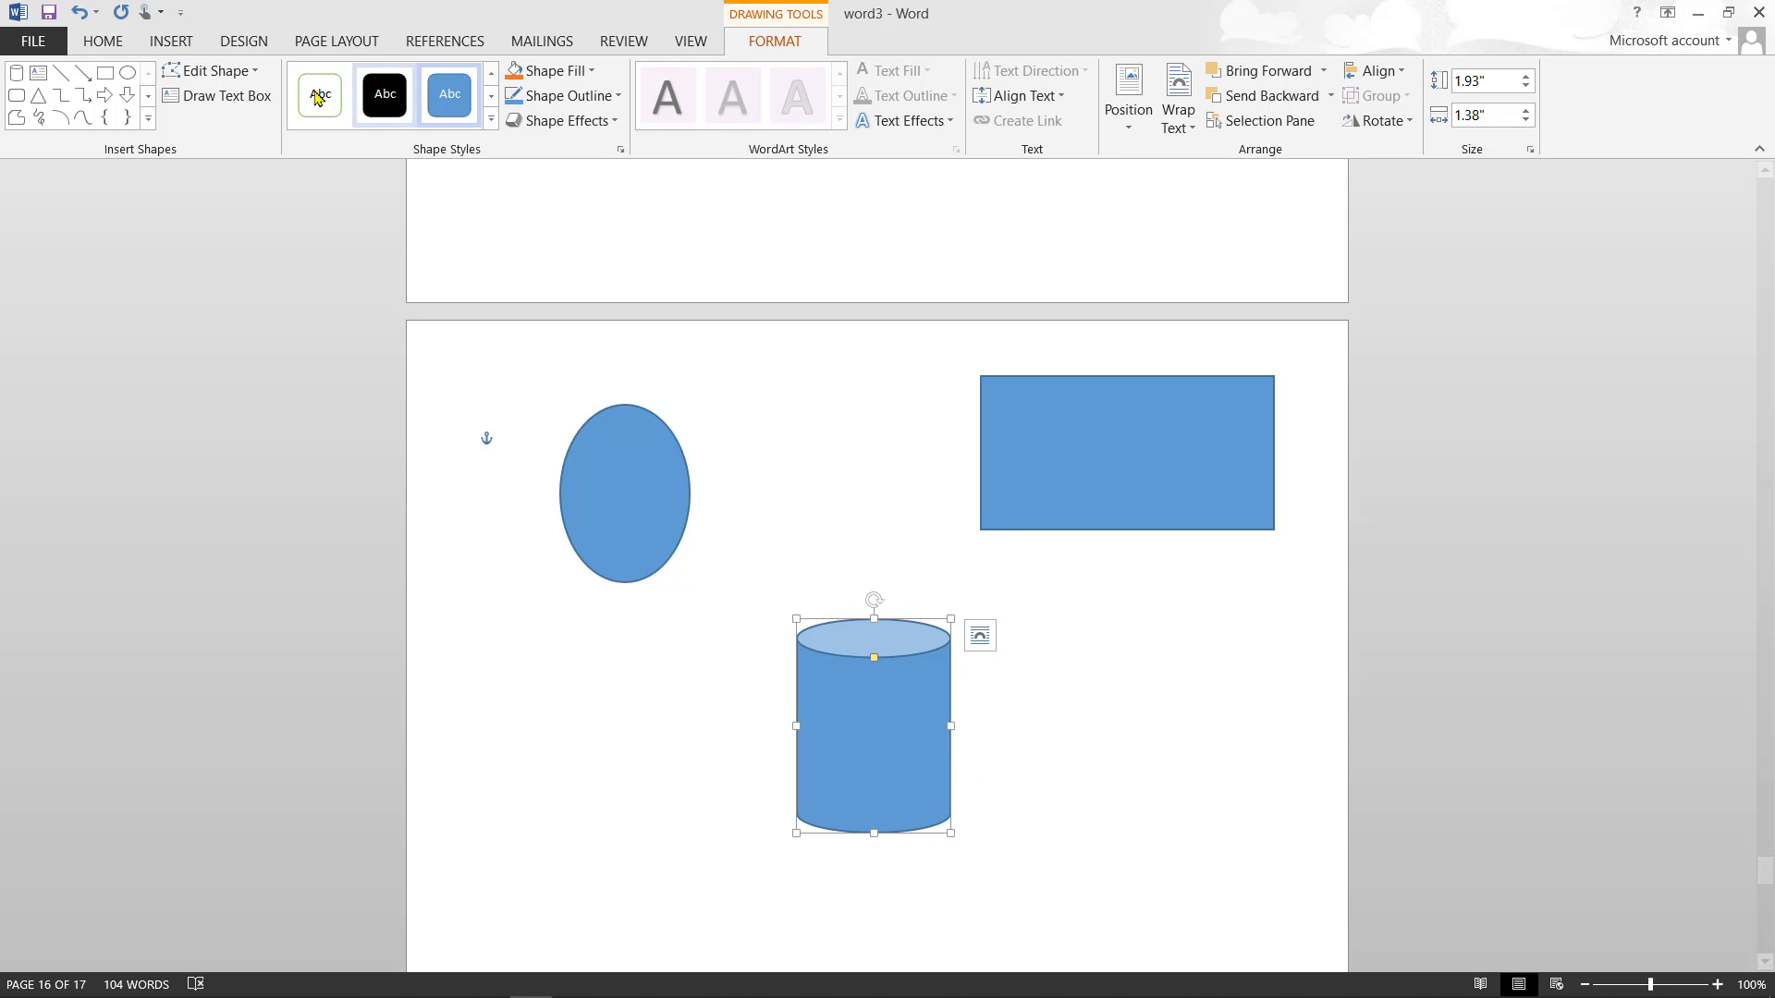
# - Draw a cube at the lower left and move the can to the lower right
pyautogui.click(179, 41)
pyautogui.click(333, 118)
pyautogui.click(558, 357)
pyautogui.moveTo(532, 786); pyautogui.dragTo(752, 920)
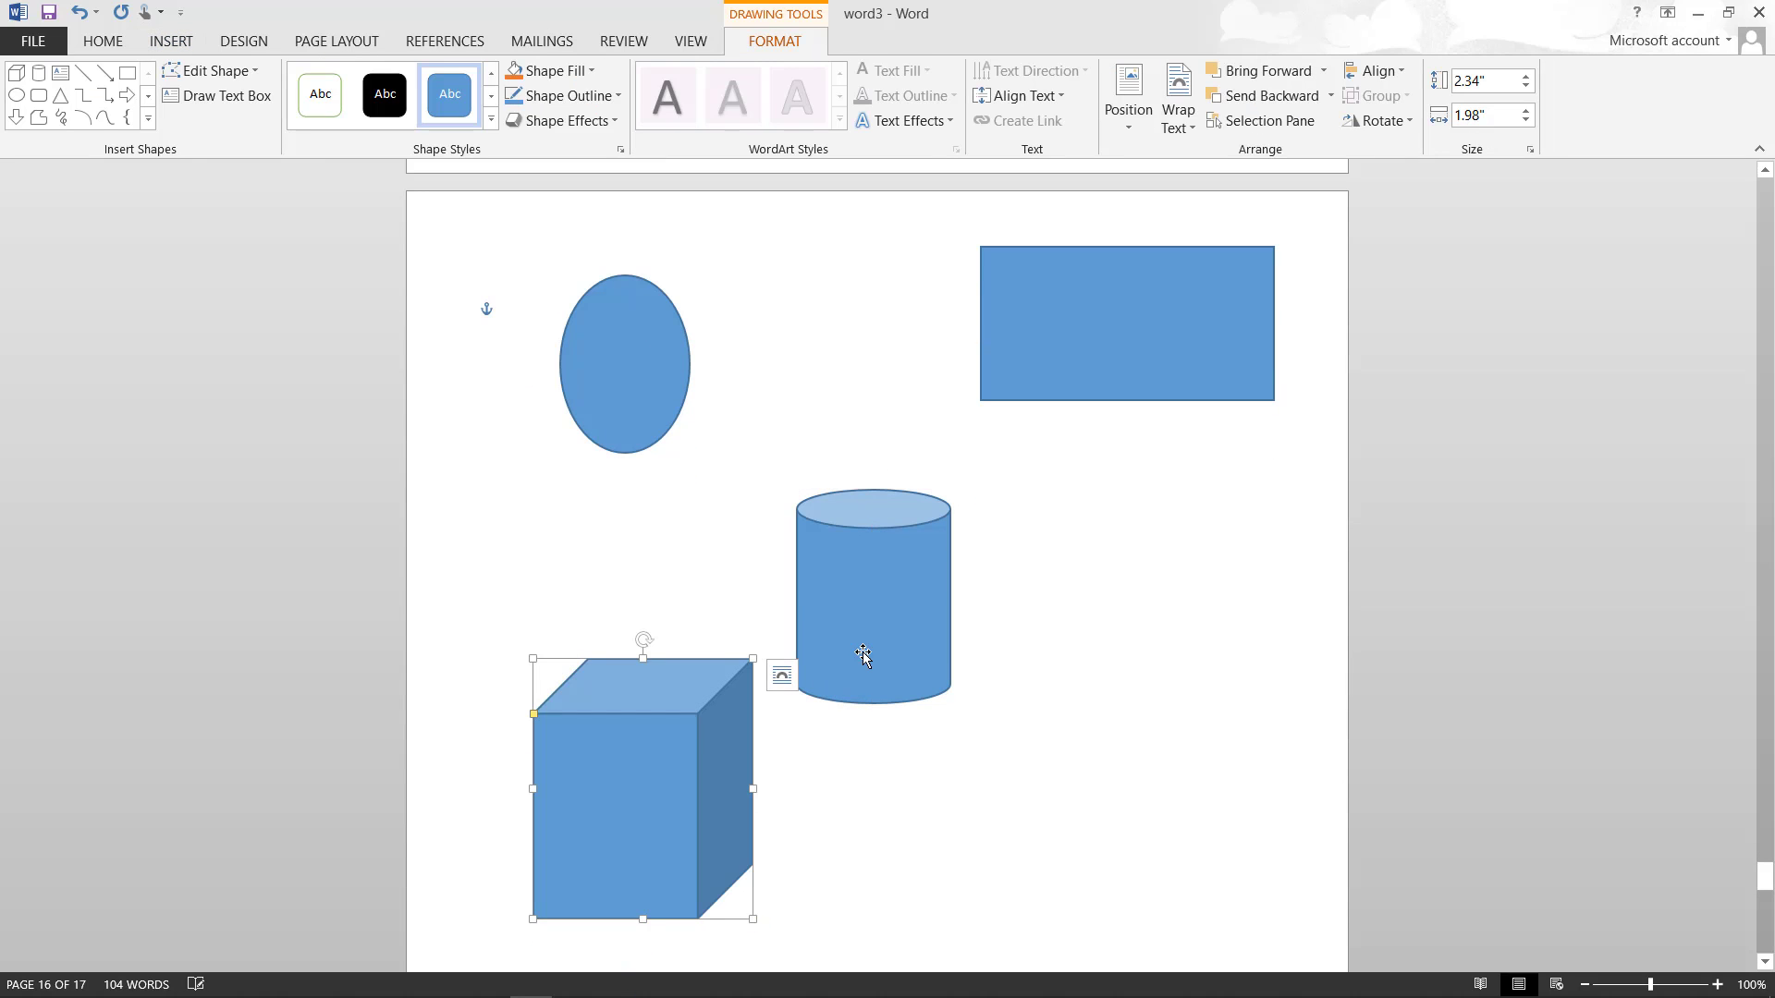
pyautogui.moveTo(862, 649); pyautogui.dragTo(1123, 758)
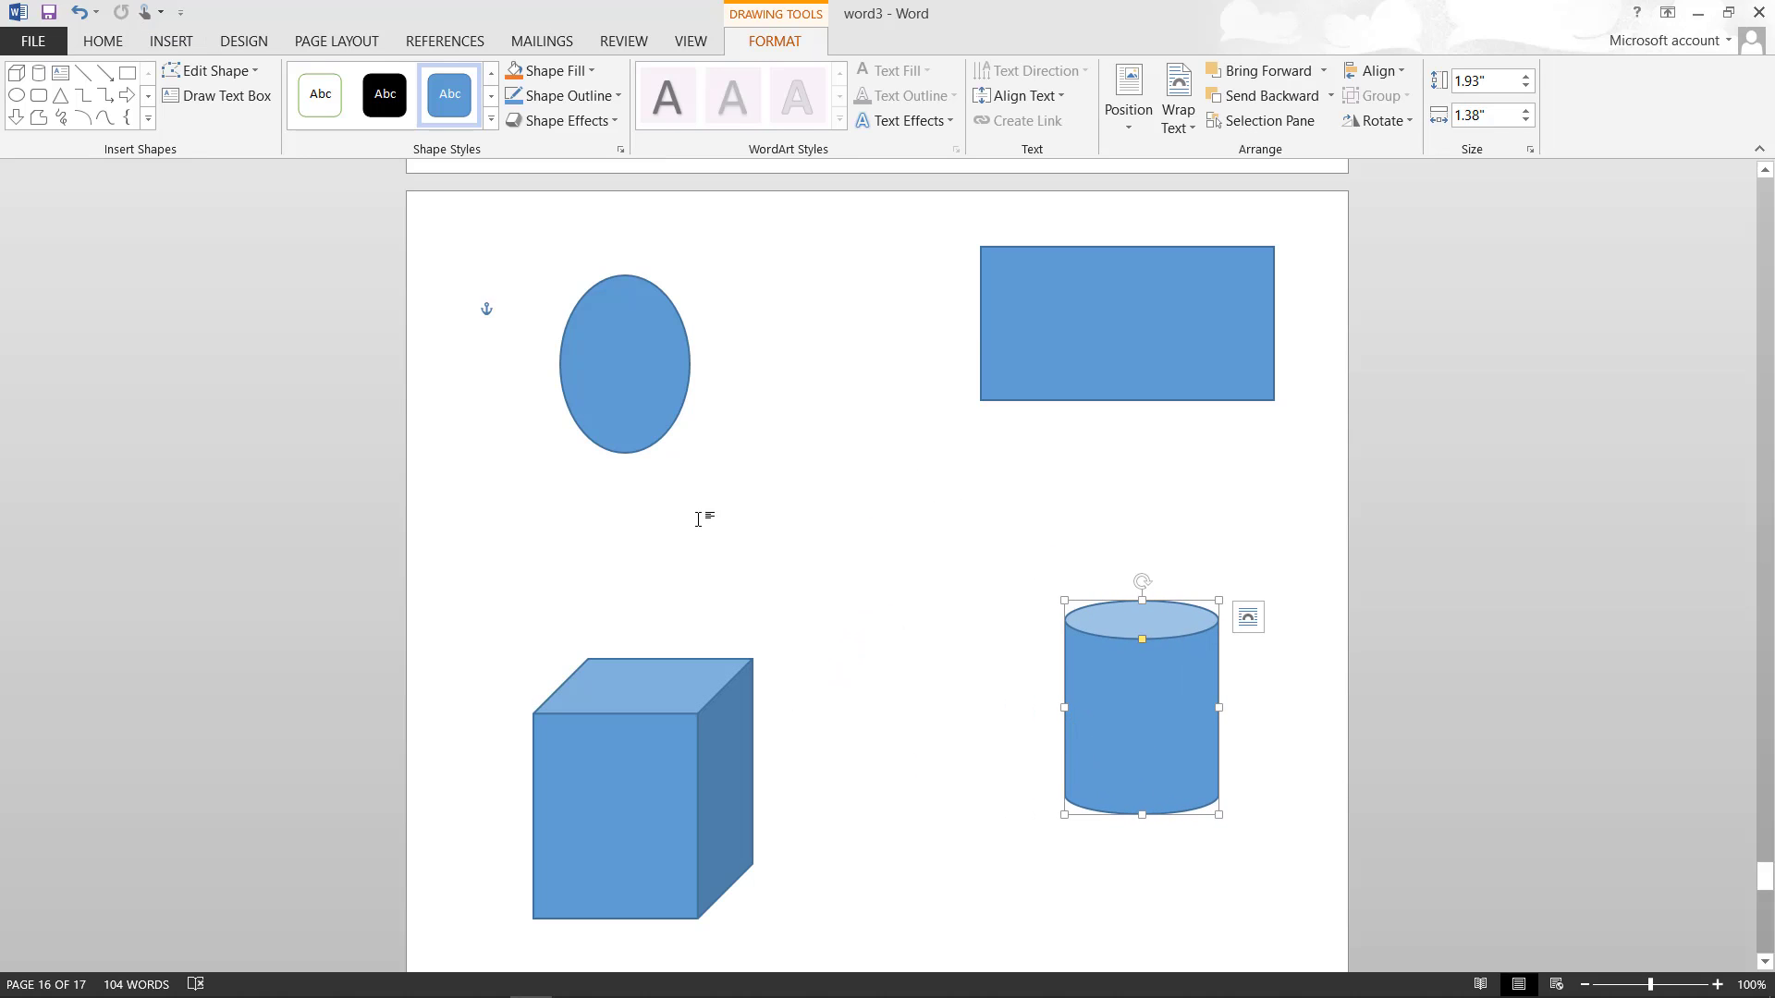
pyautogui.click(575, 340)
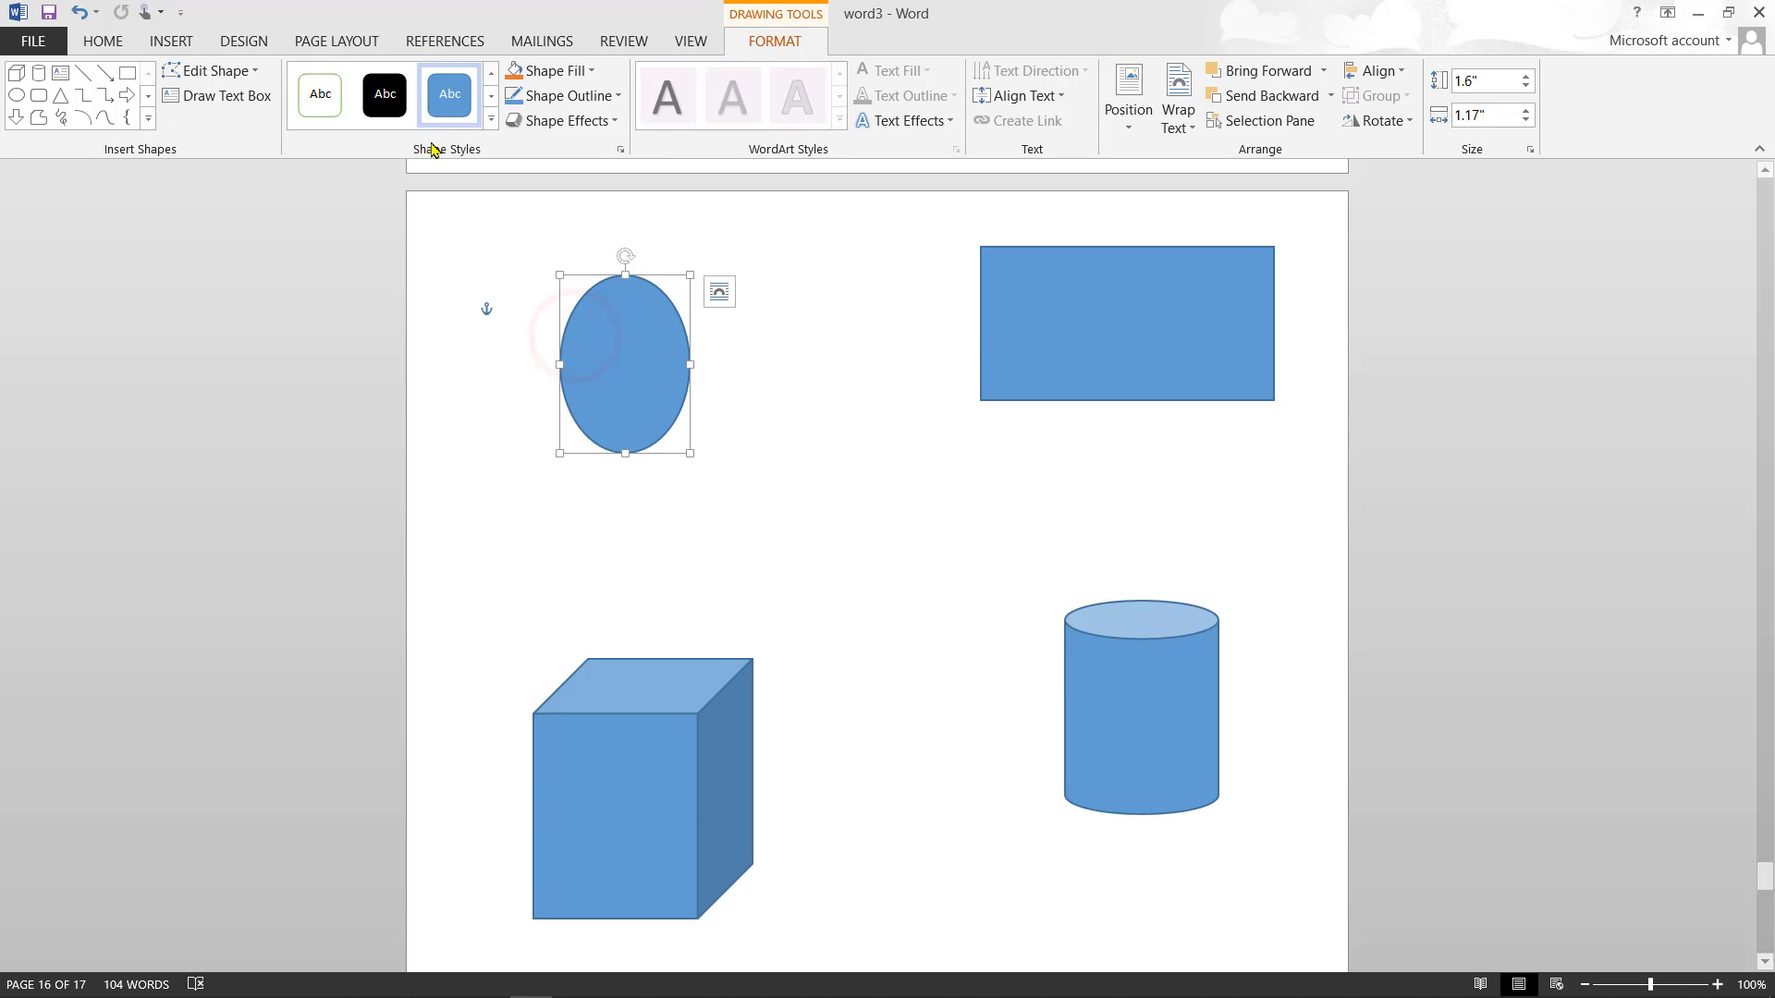
# - Fill the ellipse green and the cube yellow
pyautogui.click(594, 72)
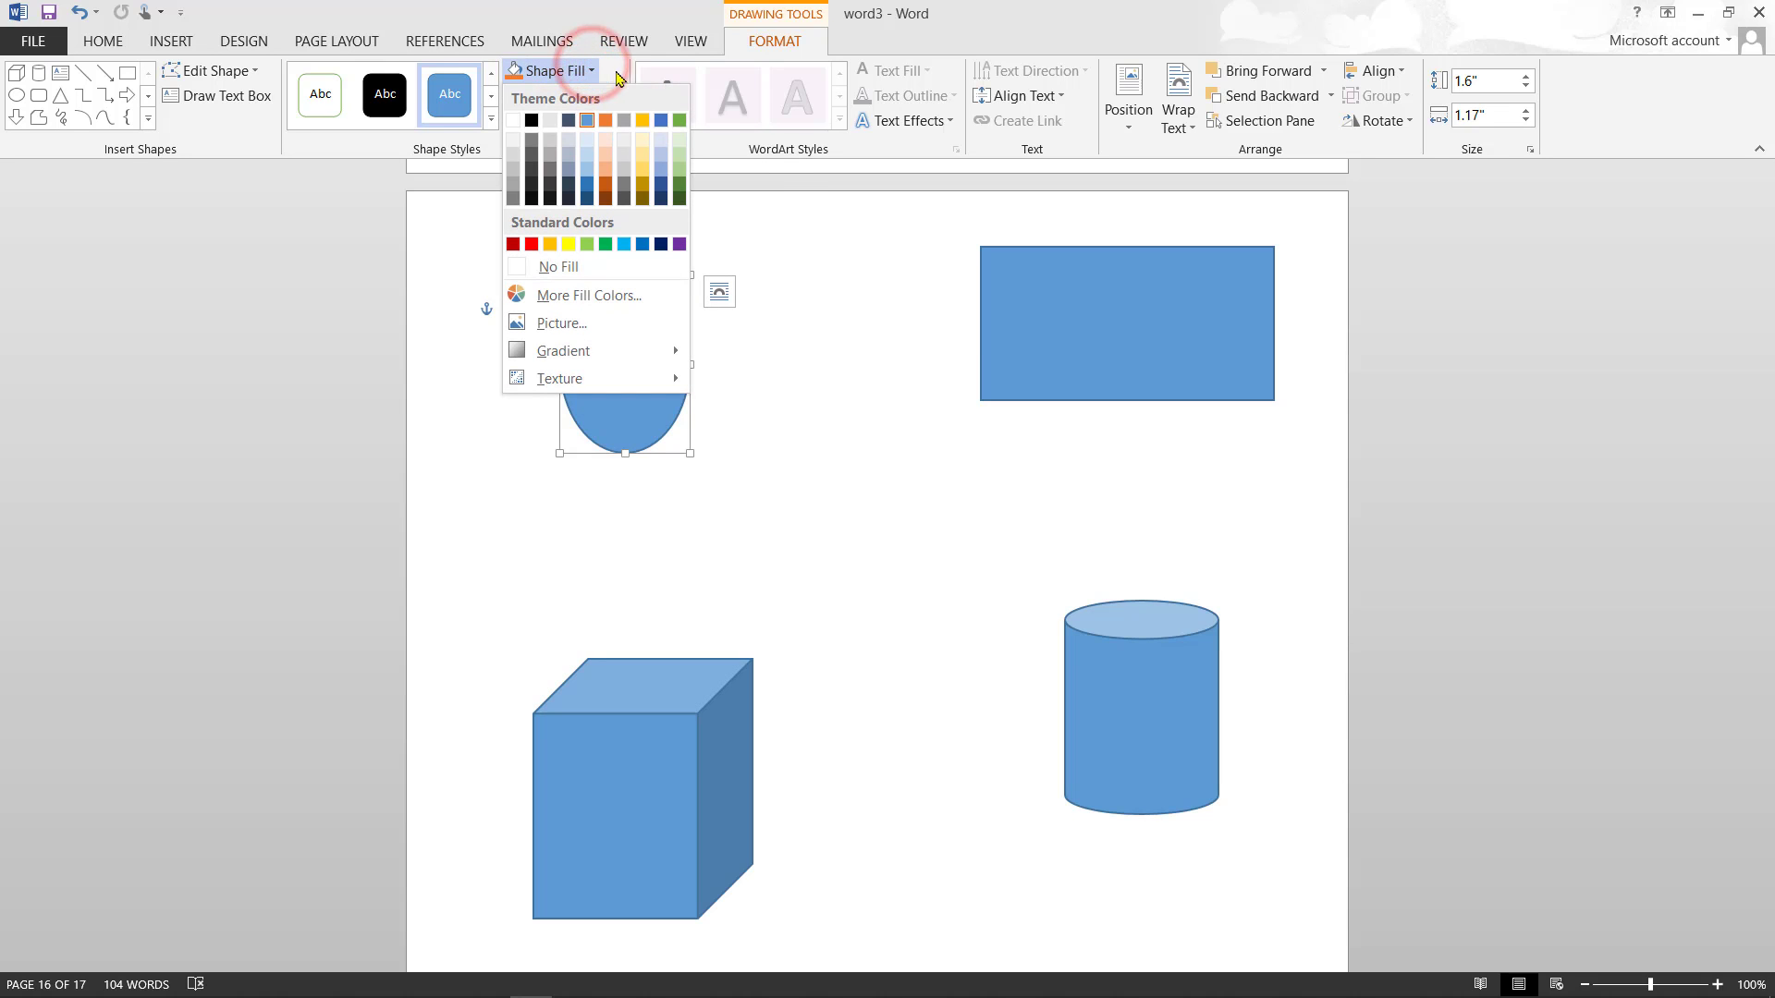
pyautogui.click(679, 123)
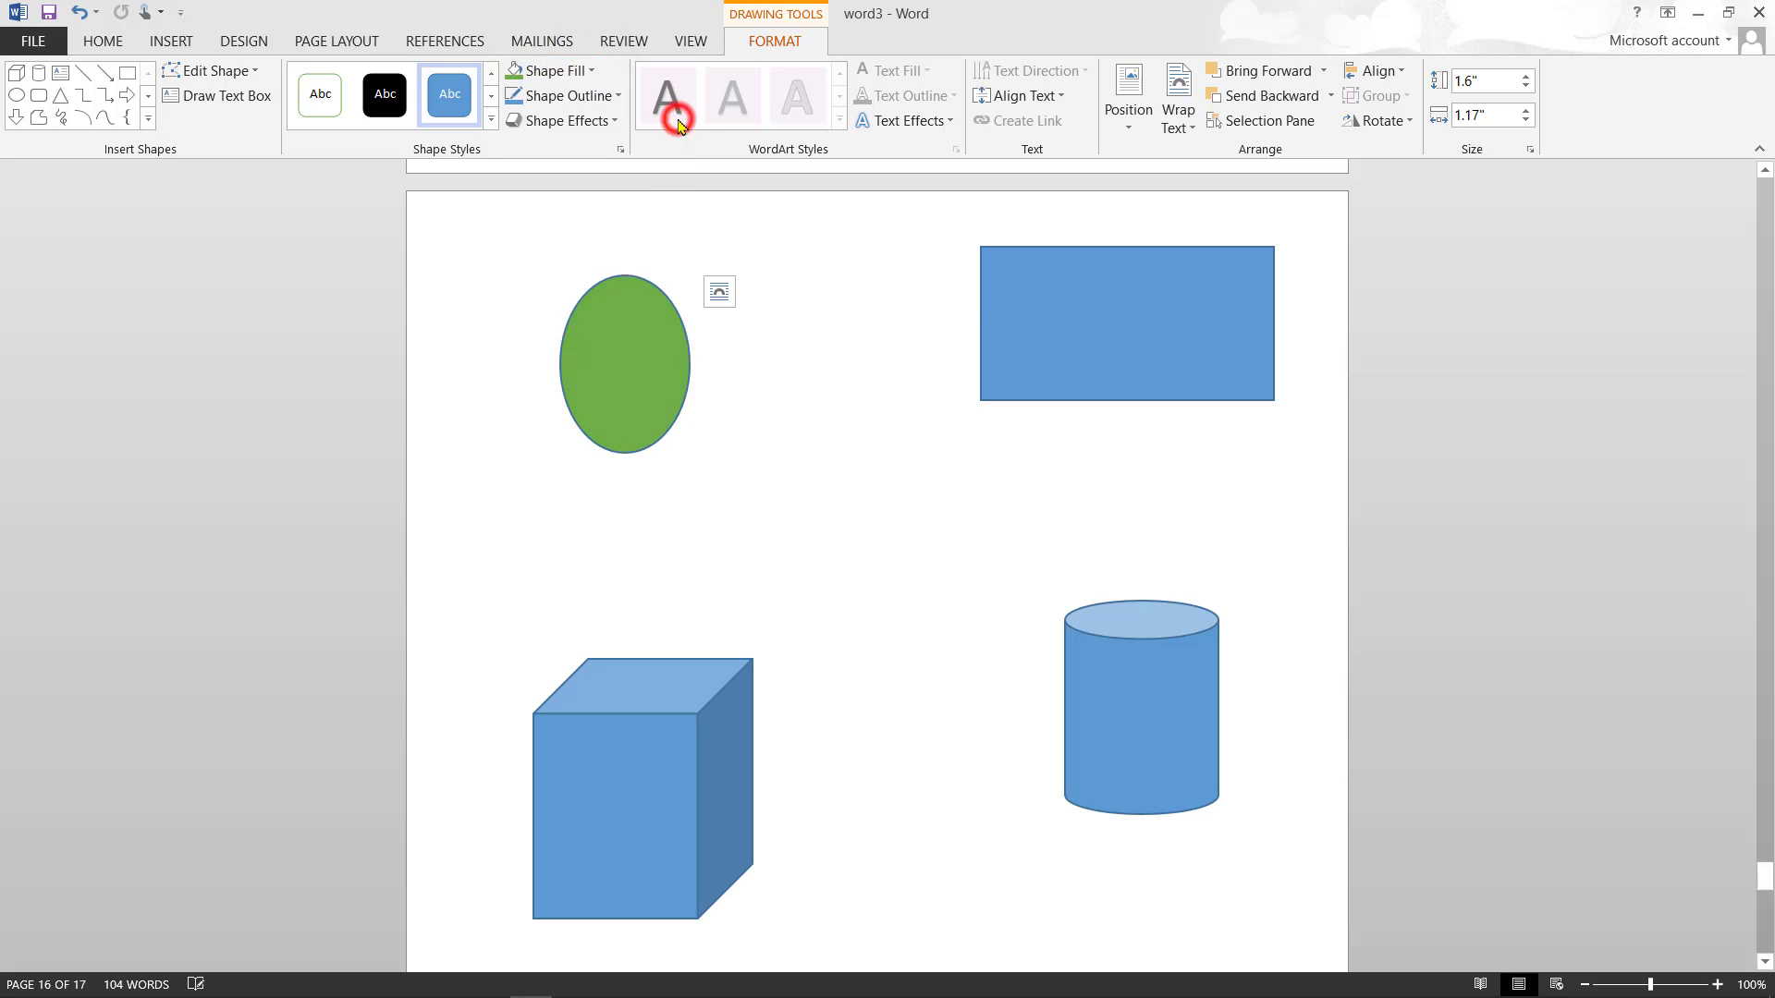
pyautogui.click(621, 779)
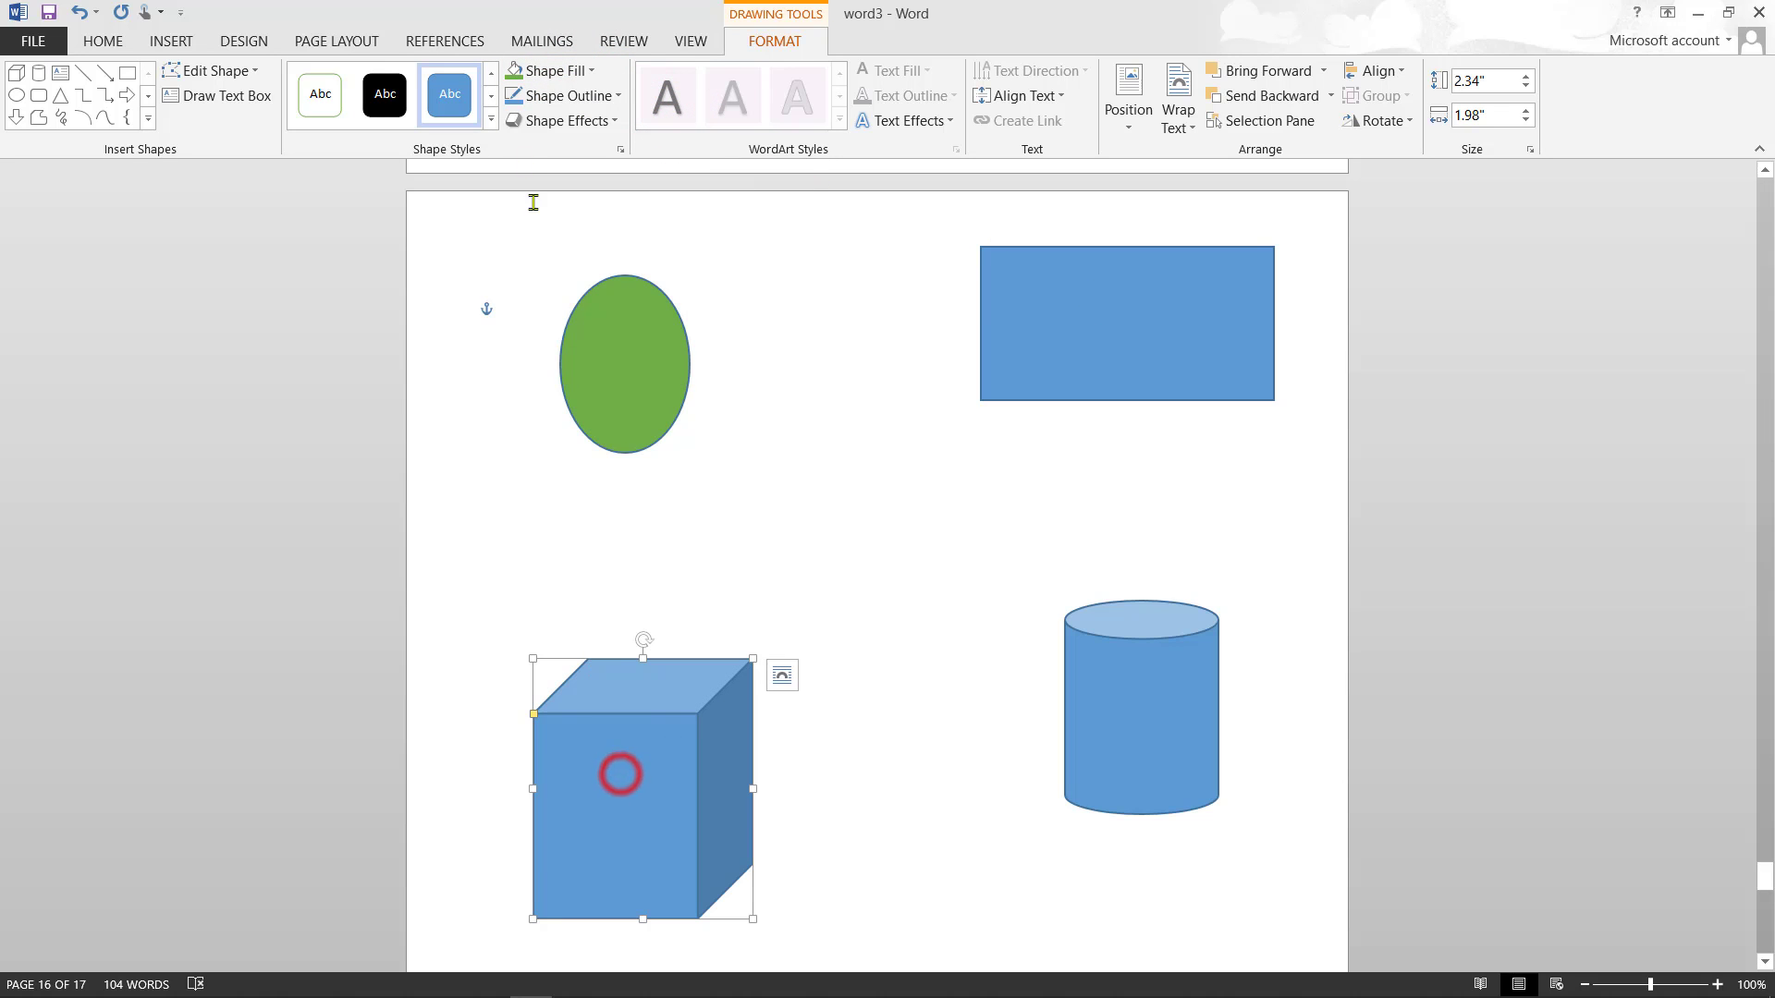
pyautogui.click(592, 72)
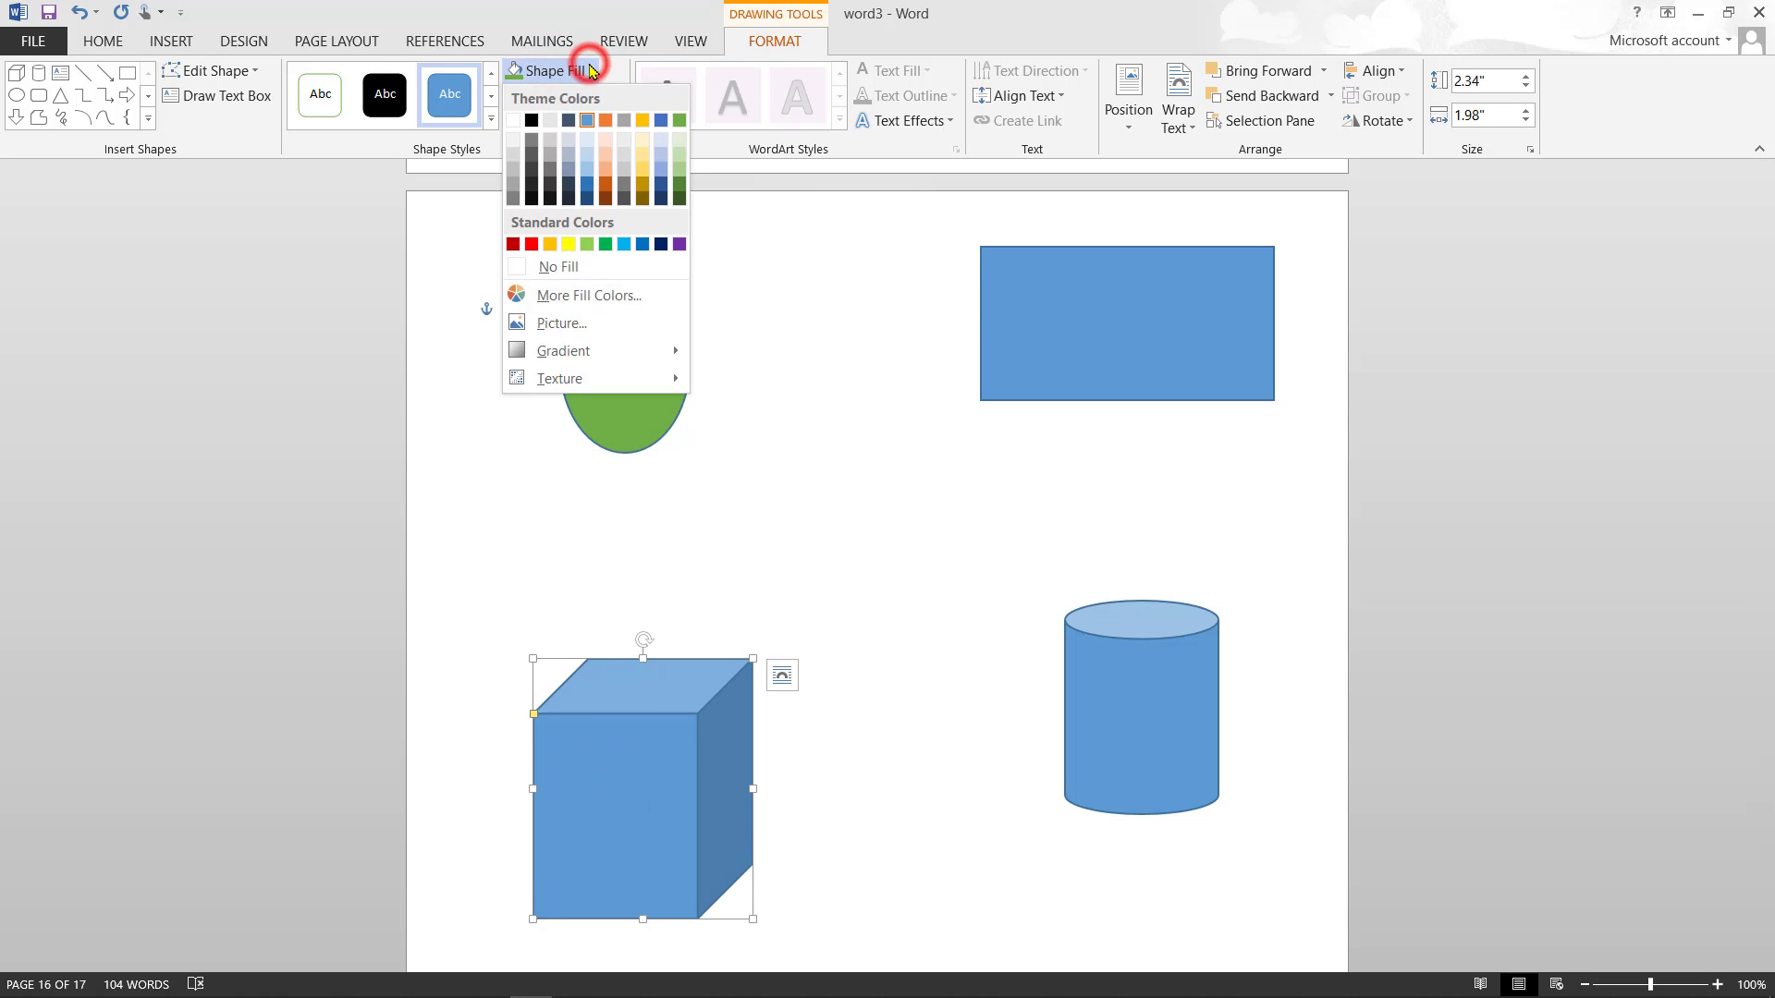
pyautogui.click(568, 244)
# - Fill the can red and the rectangle purple, leaving shape effects unchanged
pyautogui.click(1112, 672)
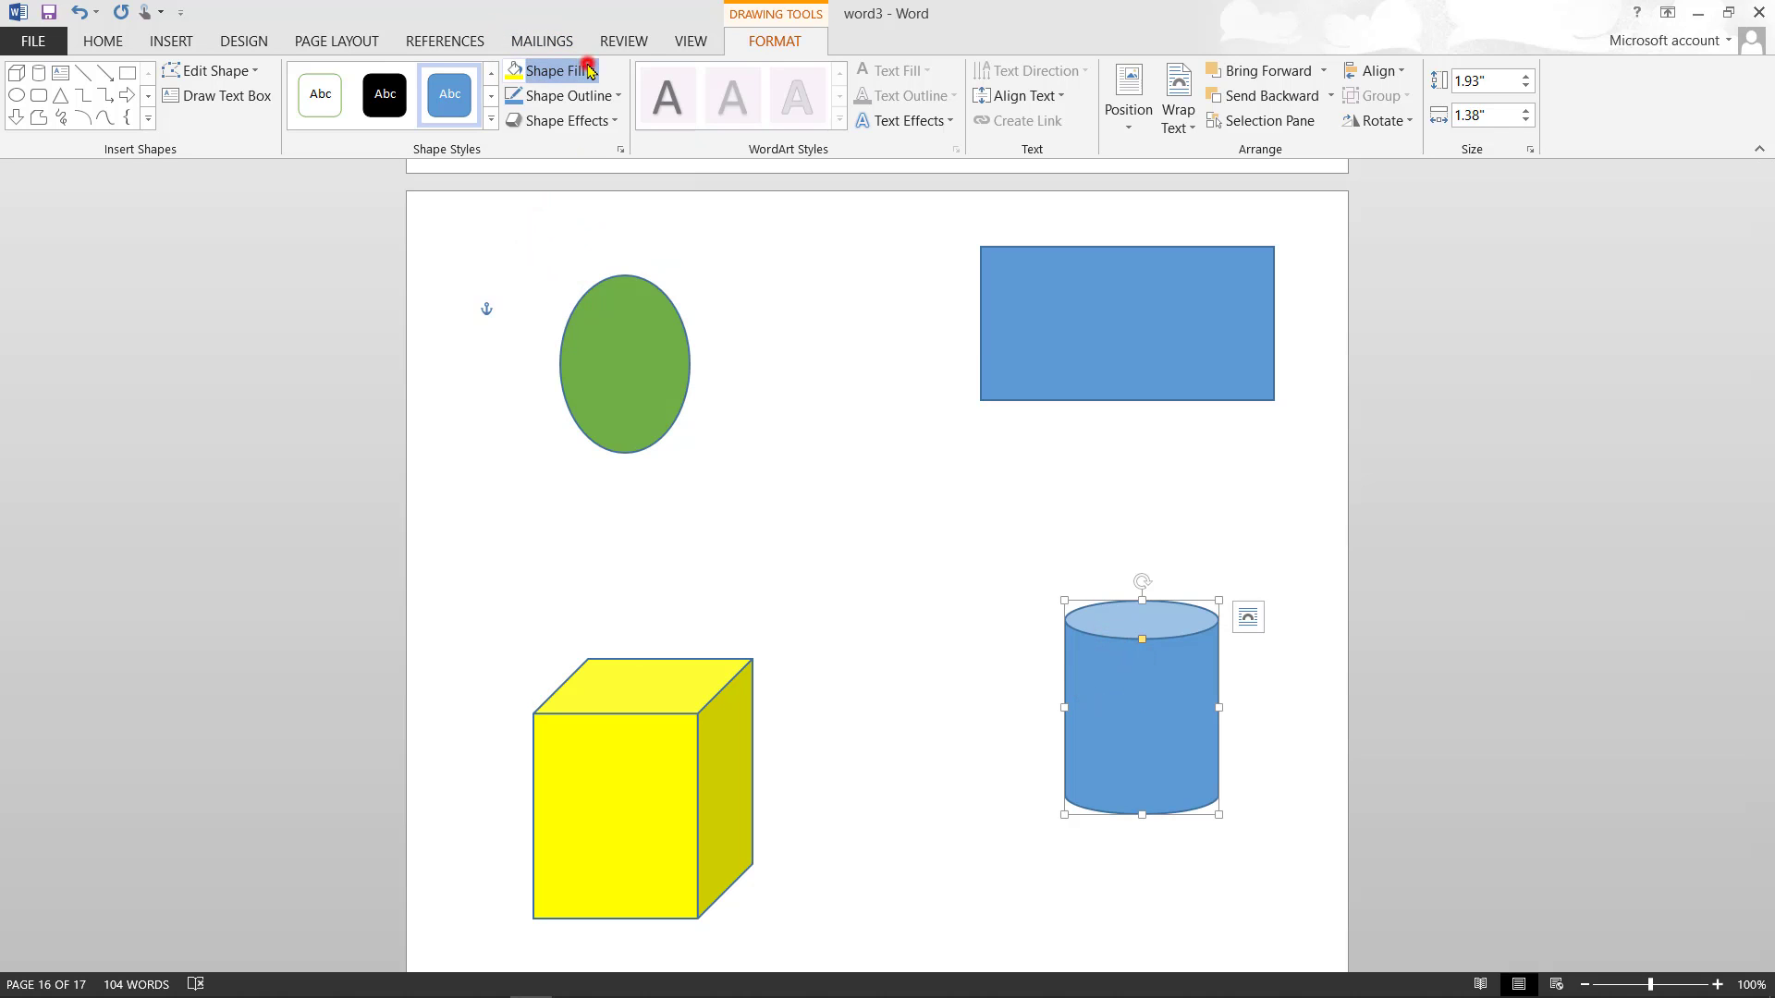
pyautogui.click(588, 71)
pyautogui.click(534, 243)
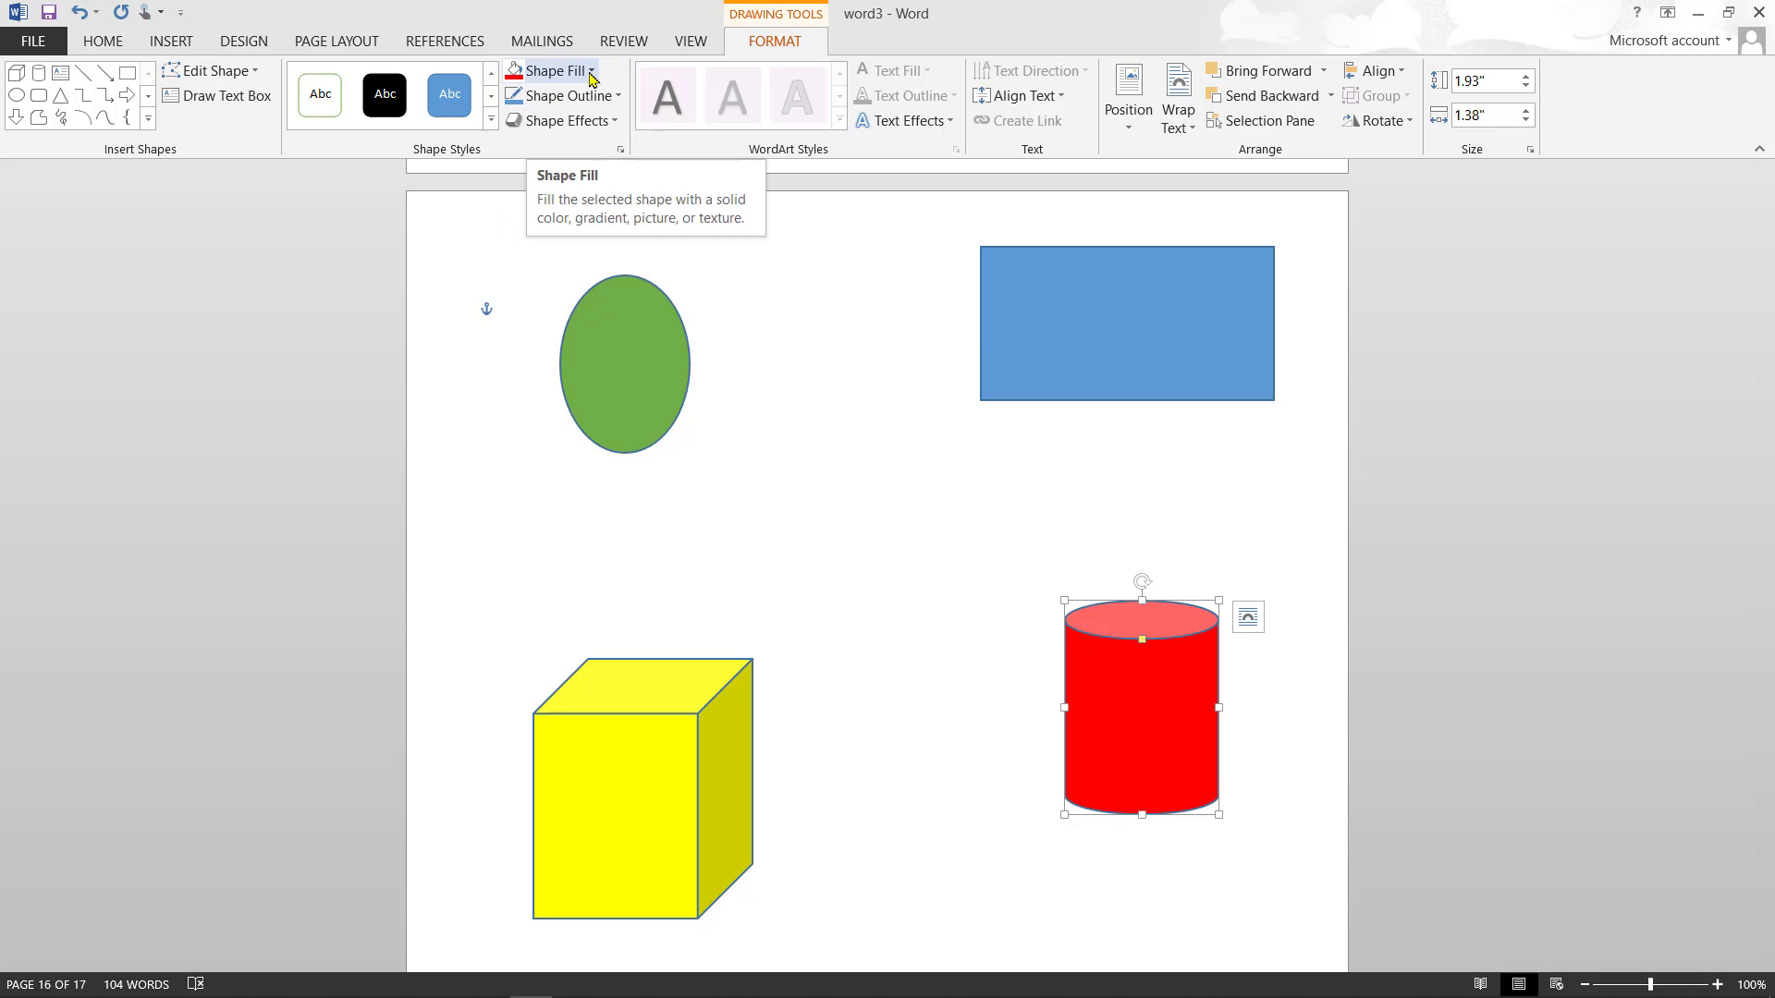
pyautogui.click(591, 73)
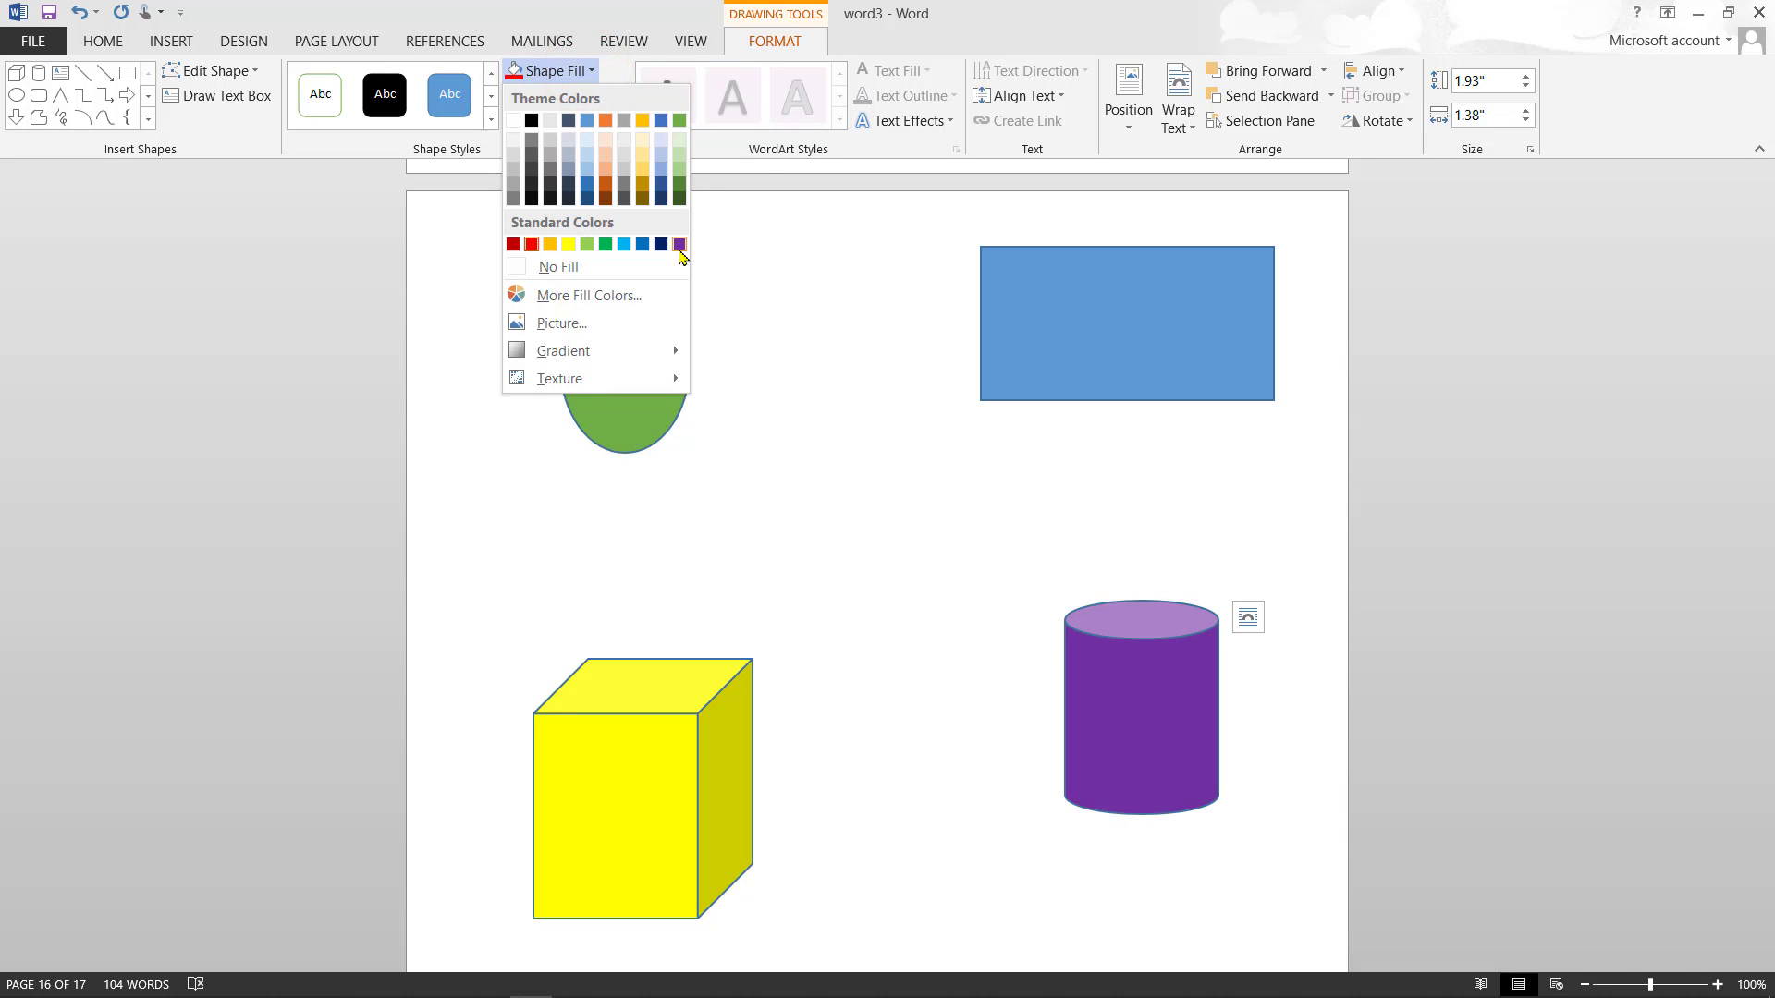
pyautogui.click(819, 473)
pyautogui.click(1063, 336)
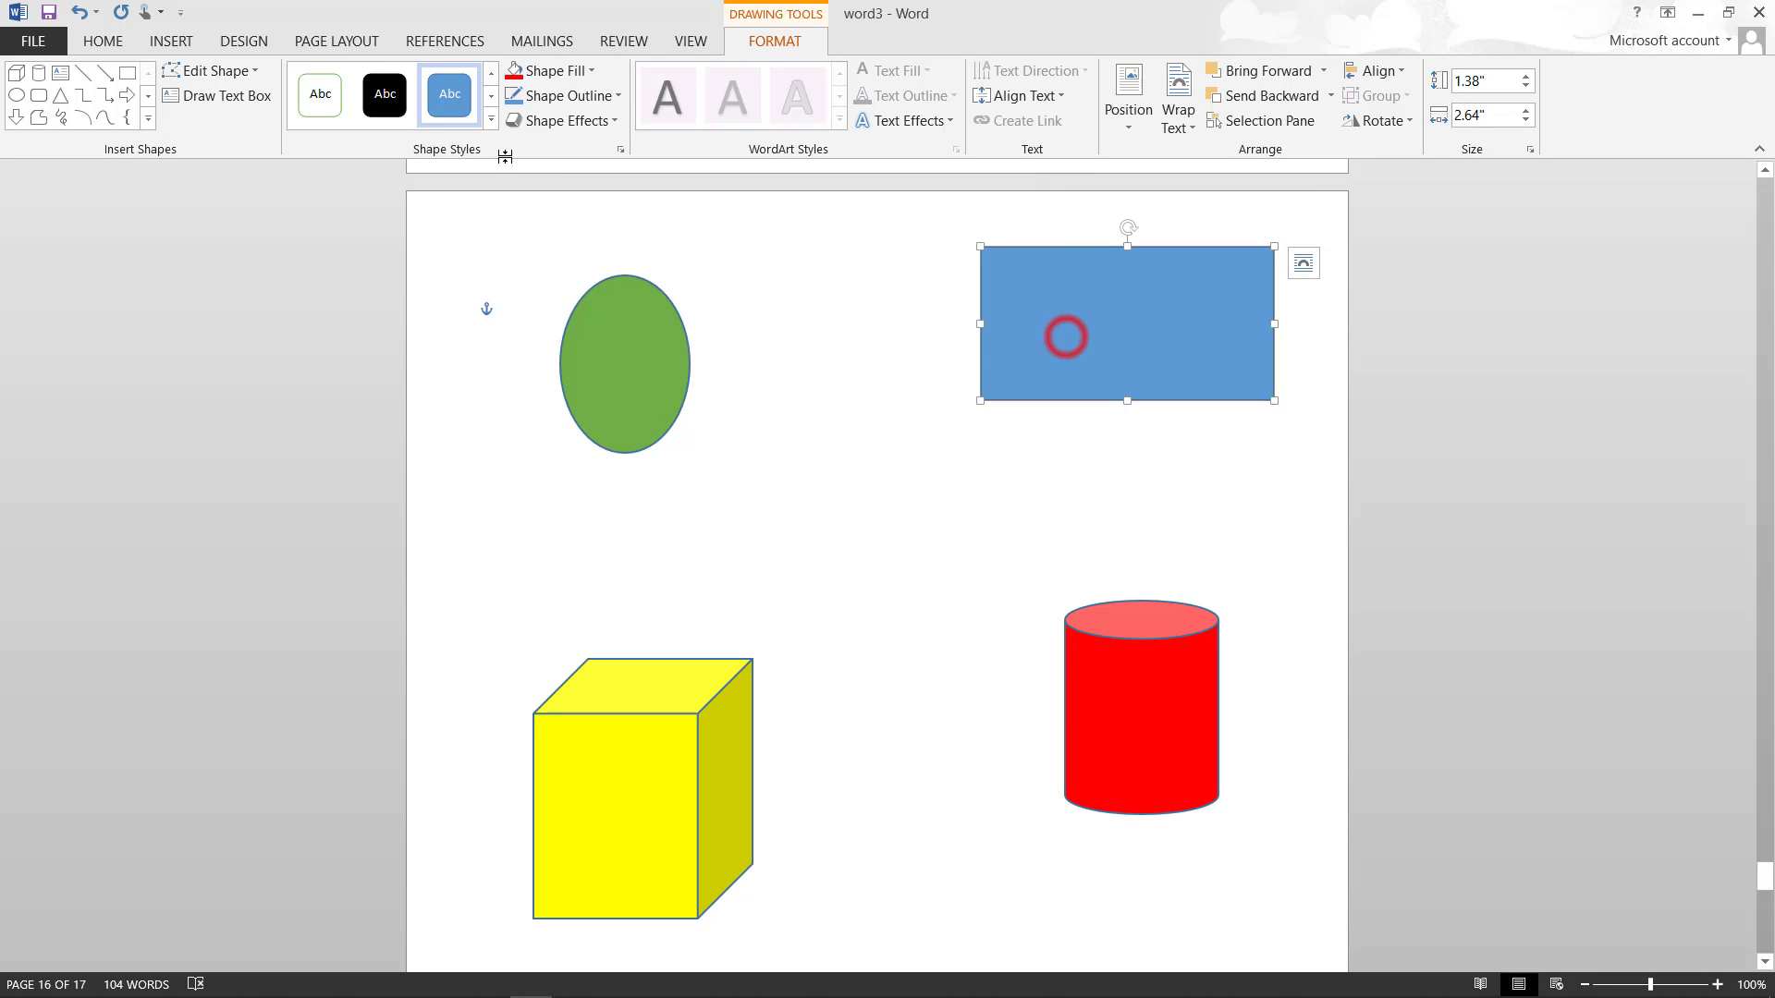
pyautogui.click(589, 72)
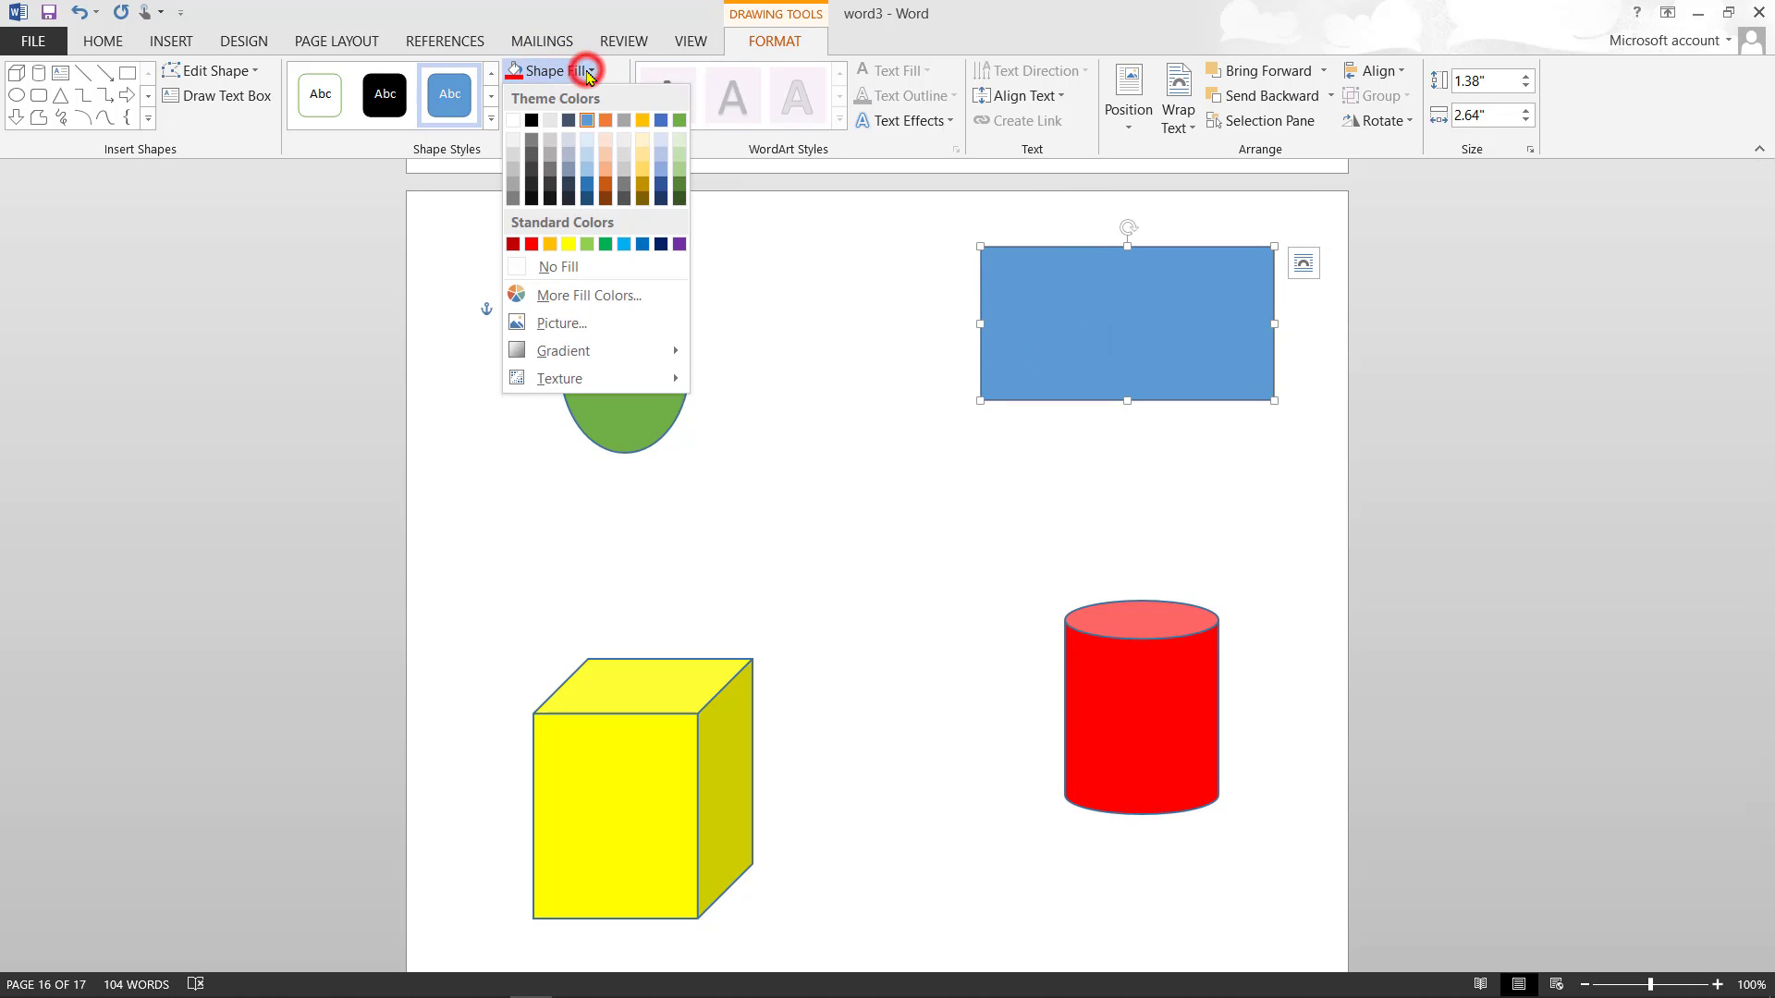
pyautogui.click(680, 245)
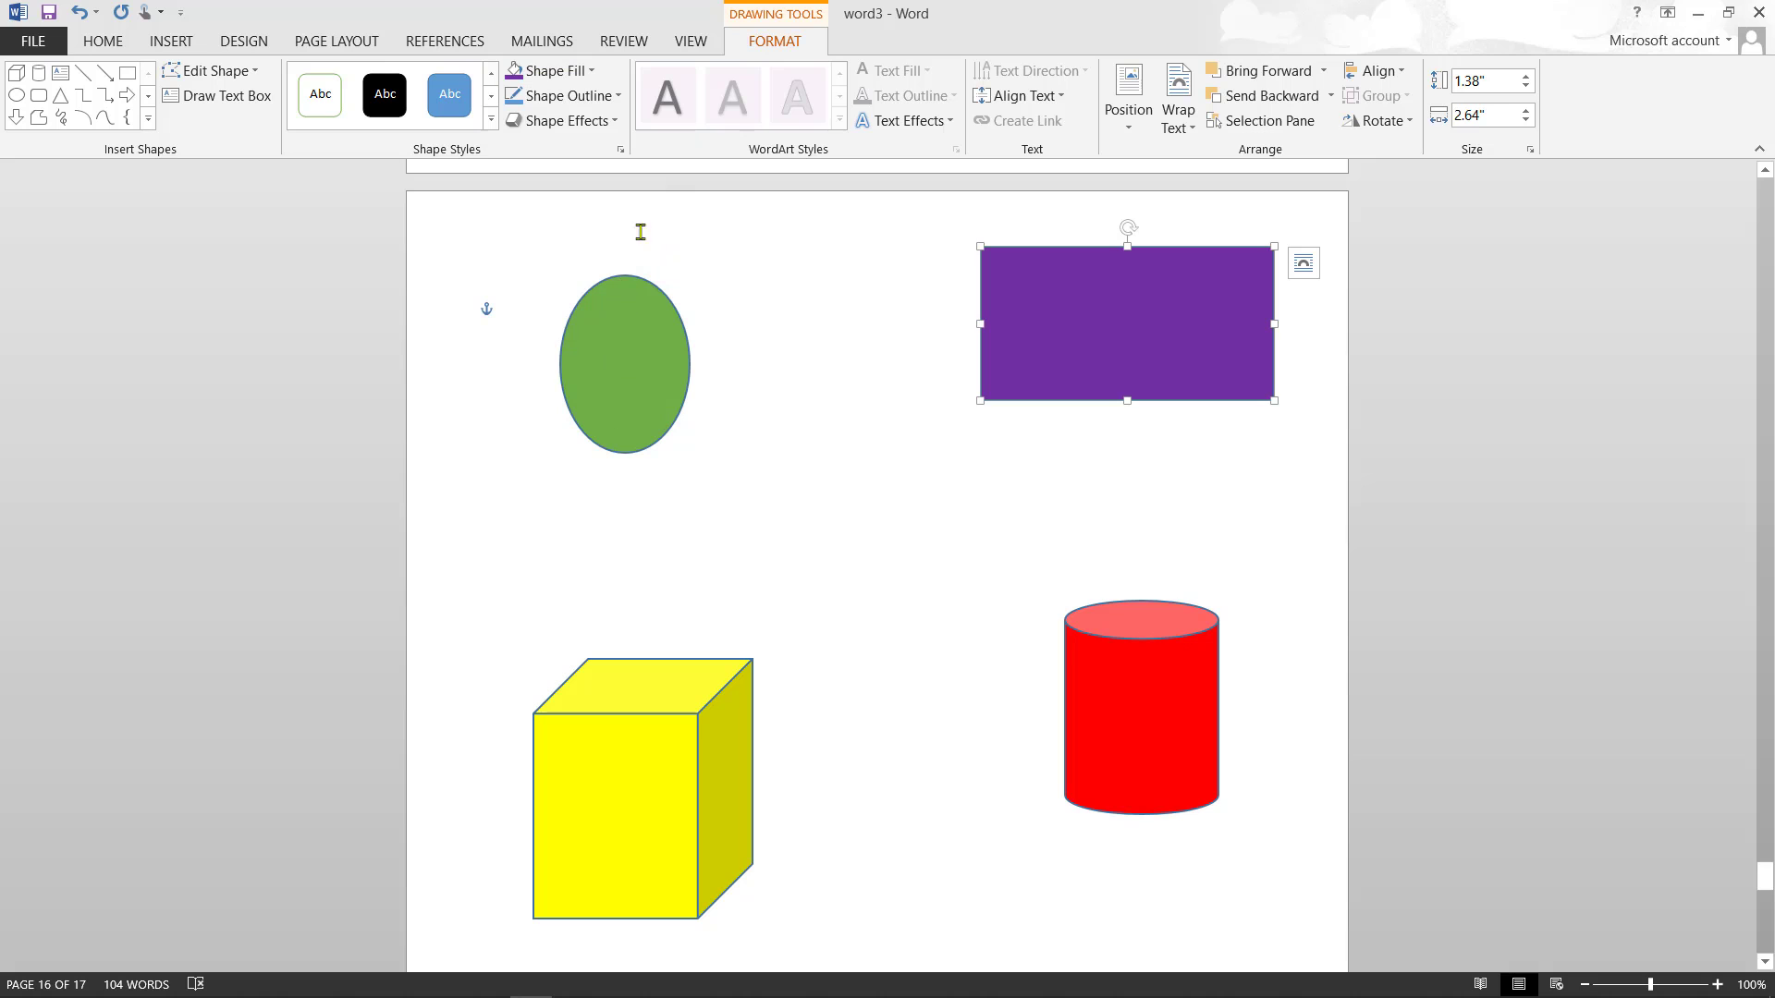
pyautogui.click(617, 120)
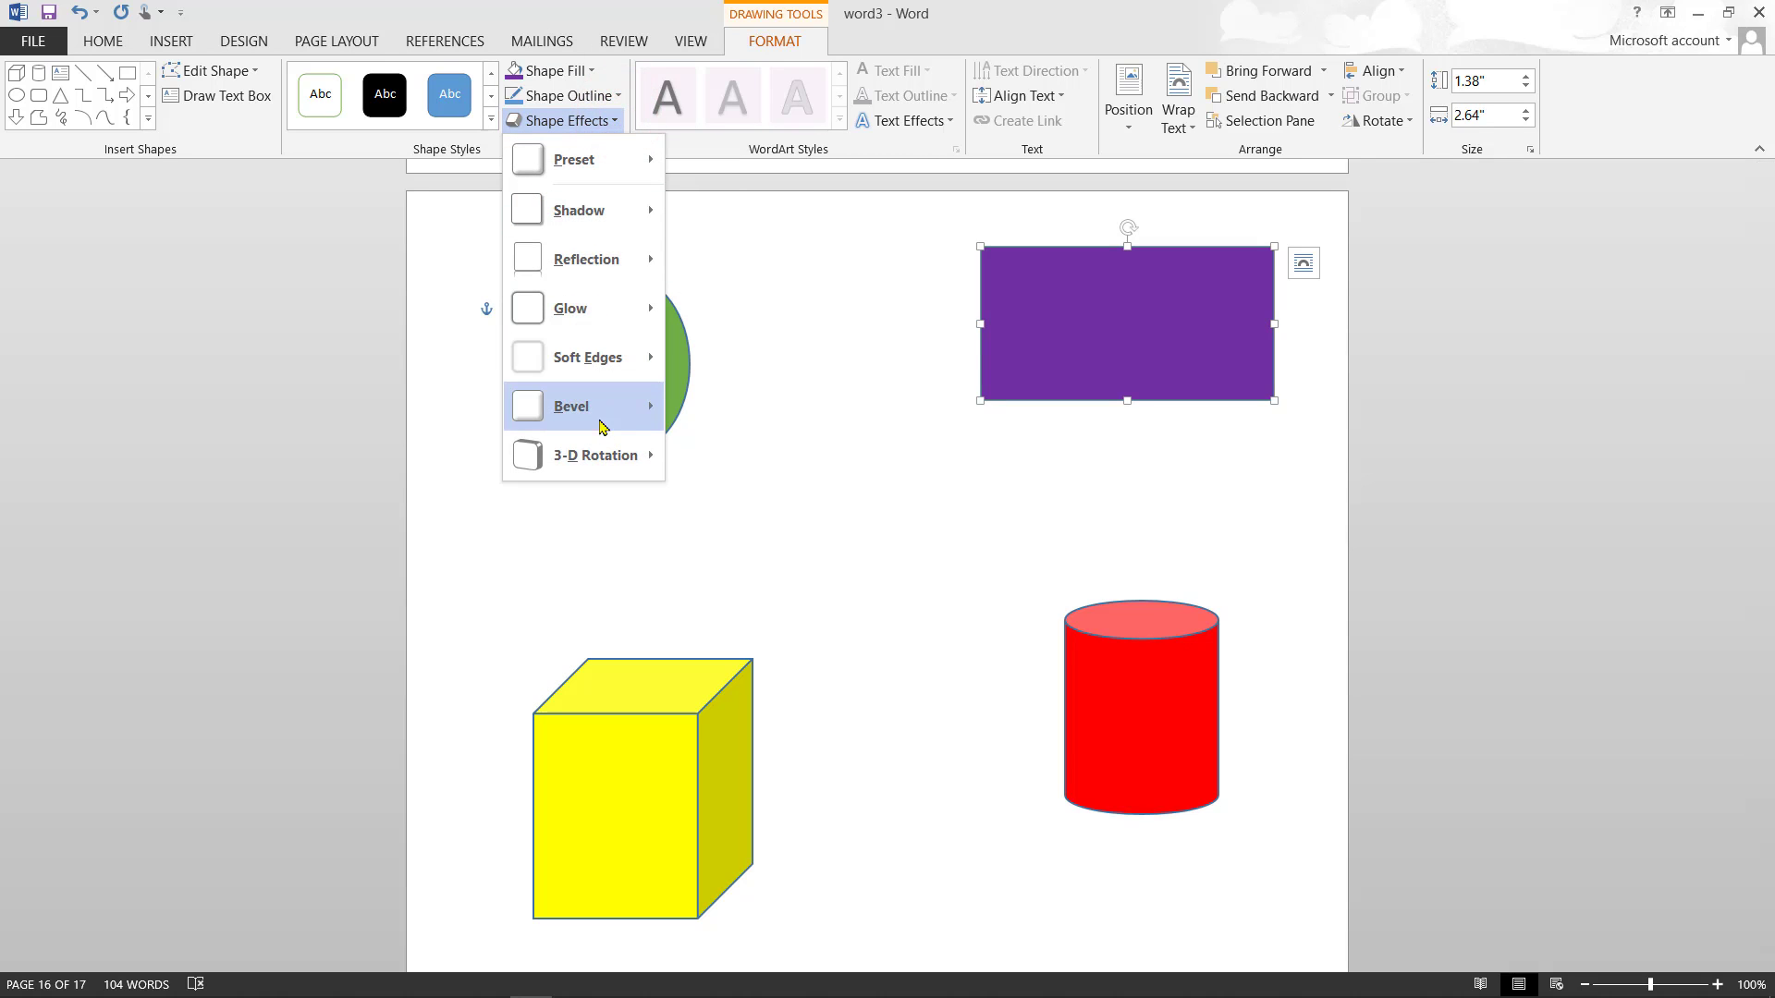
pyautogui.moveTo(617, 451)
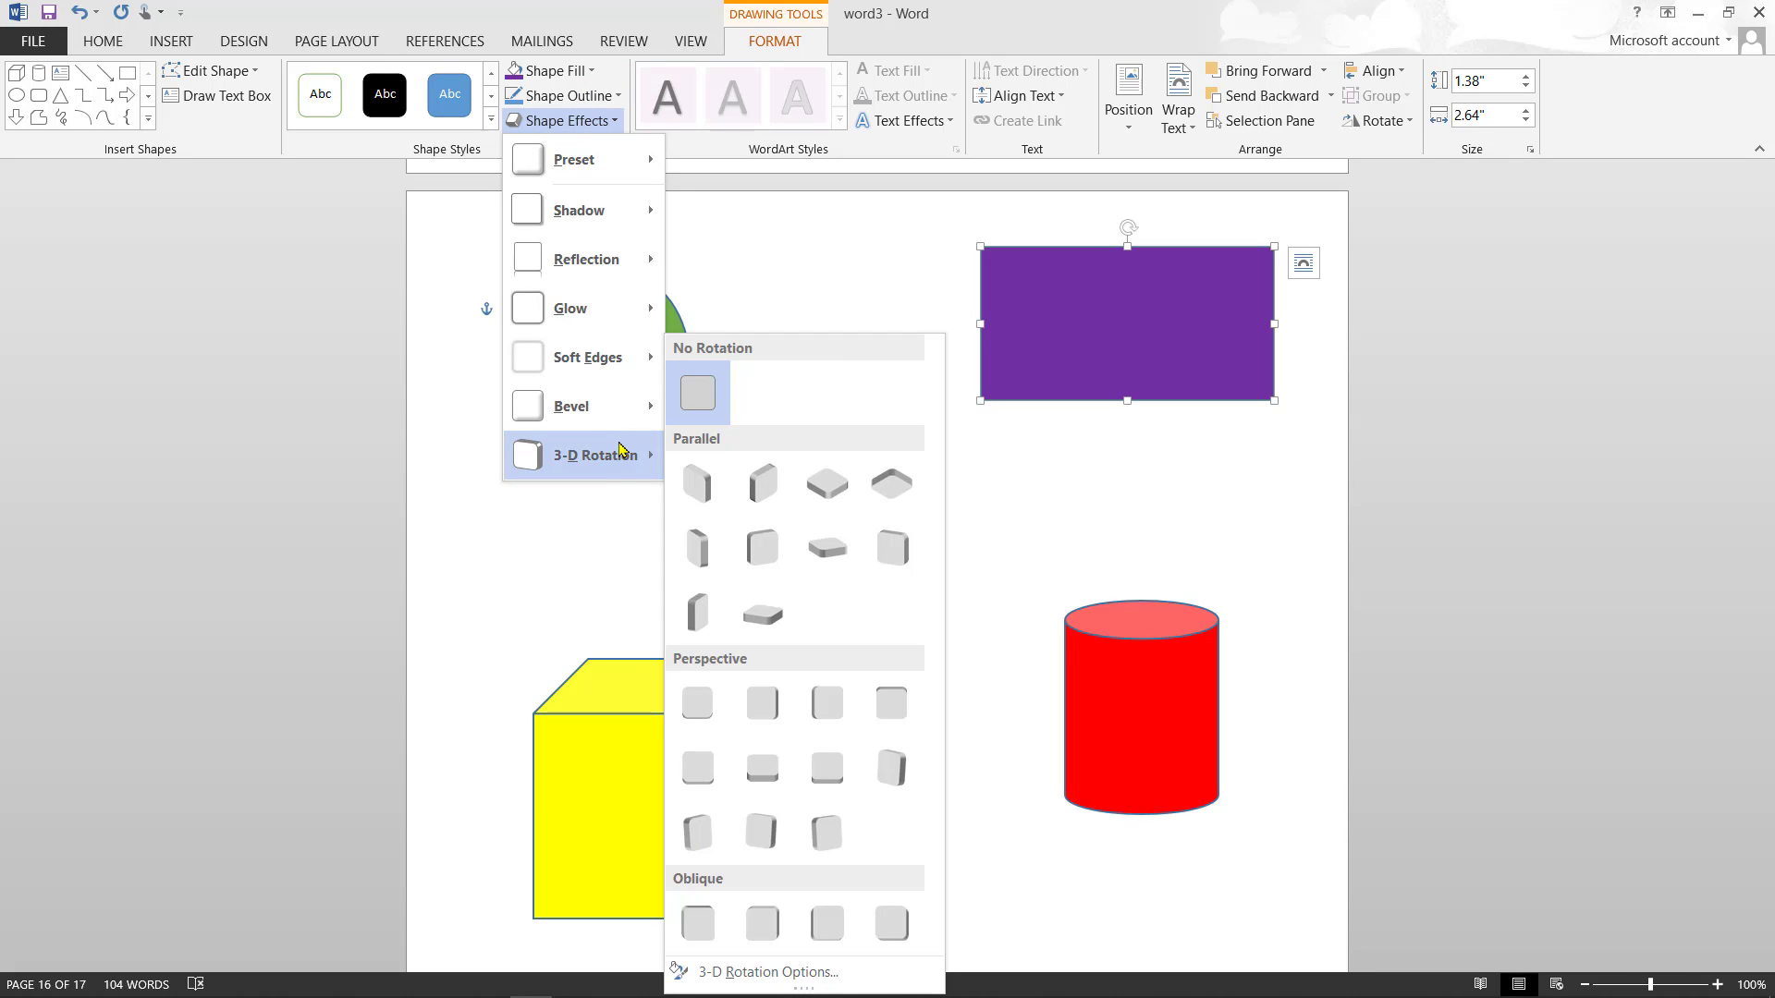
pyautogui.click(739, 248)
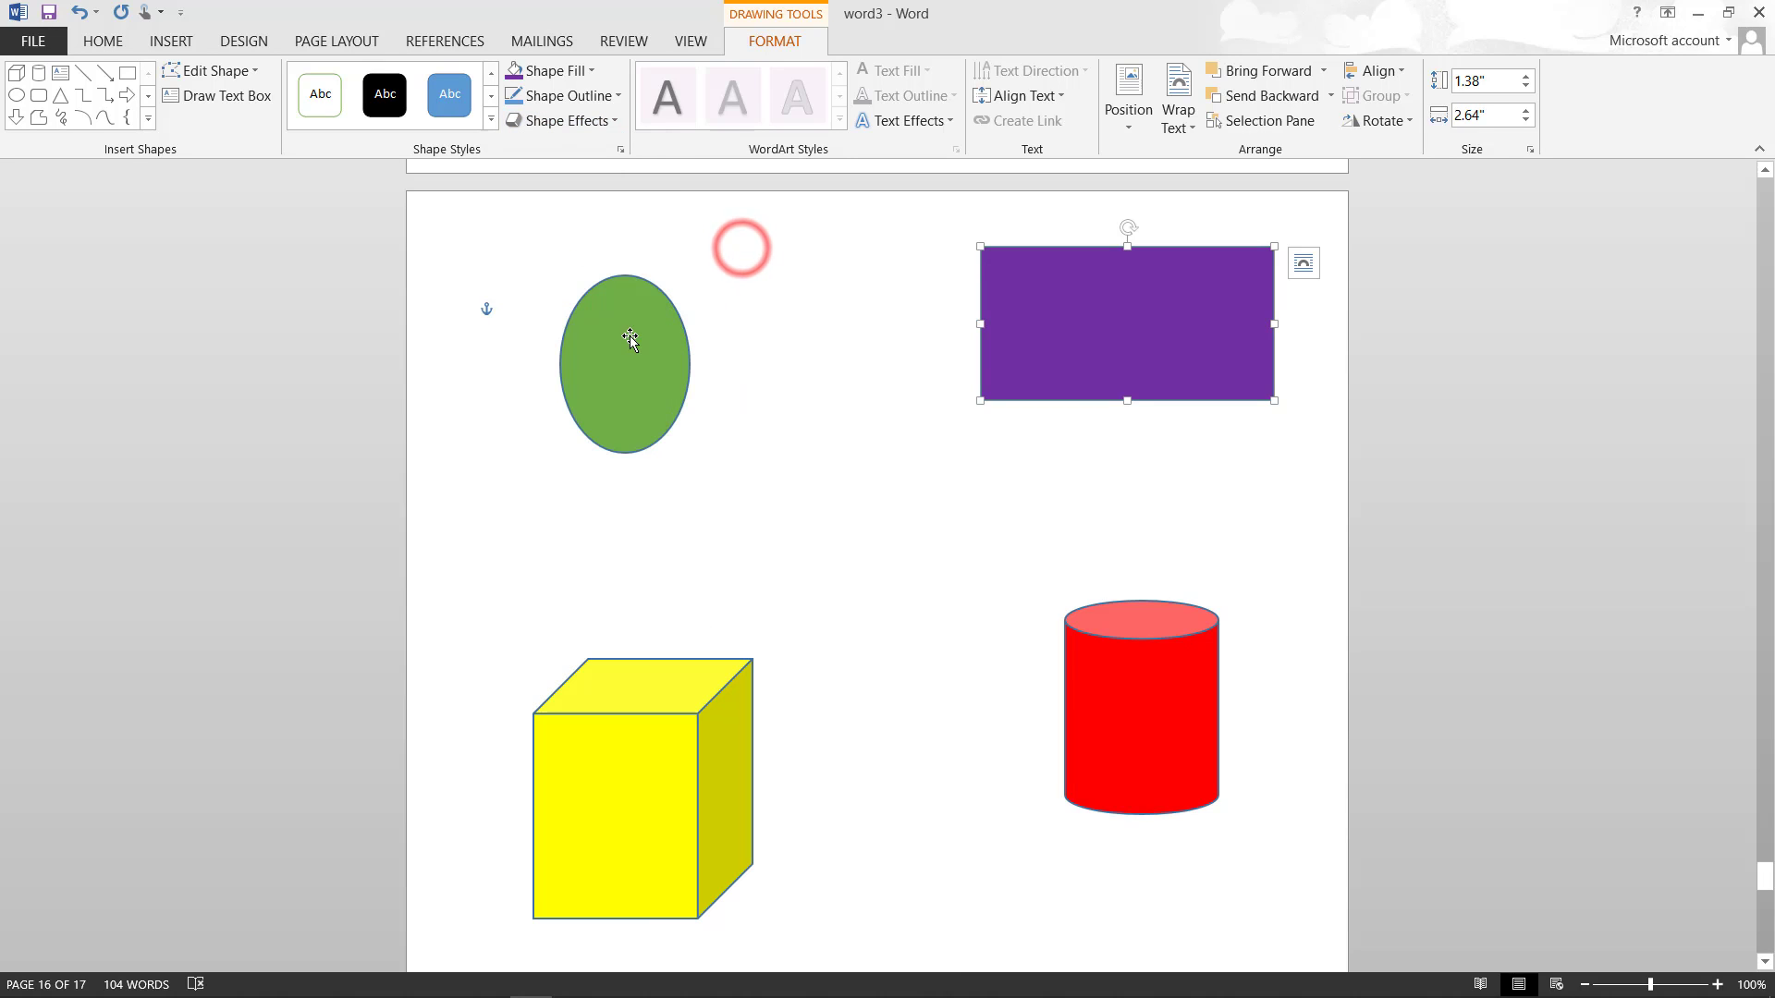
# - Type 'uuu86666' in the oval, 'Y97776' on the cube and 'iuyy' in the rectangle
pyautogui.click(612, 372)
pyautogui.write('uu')
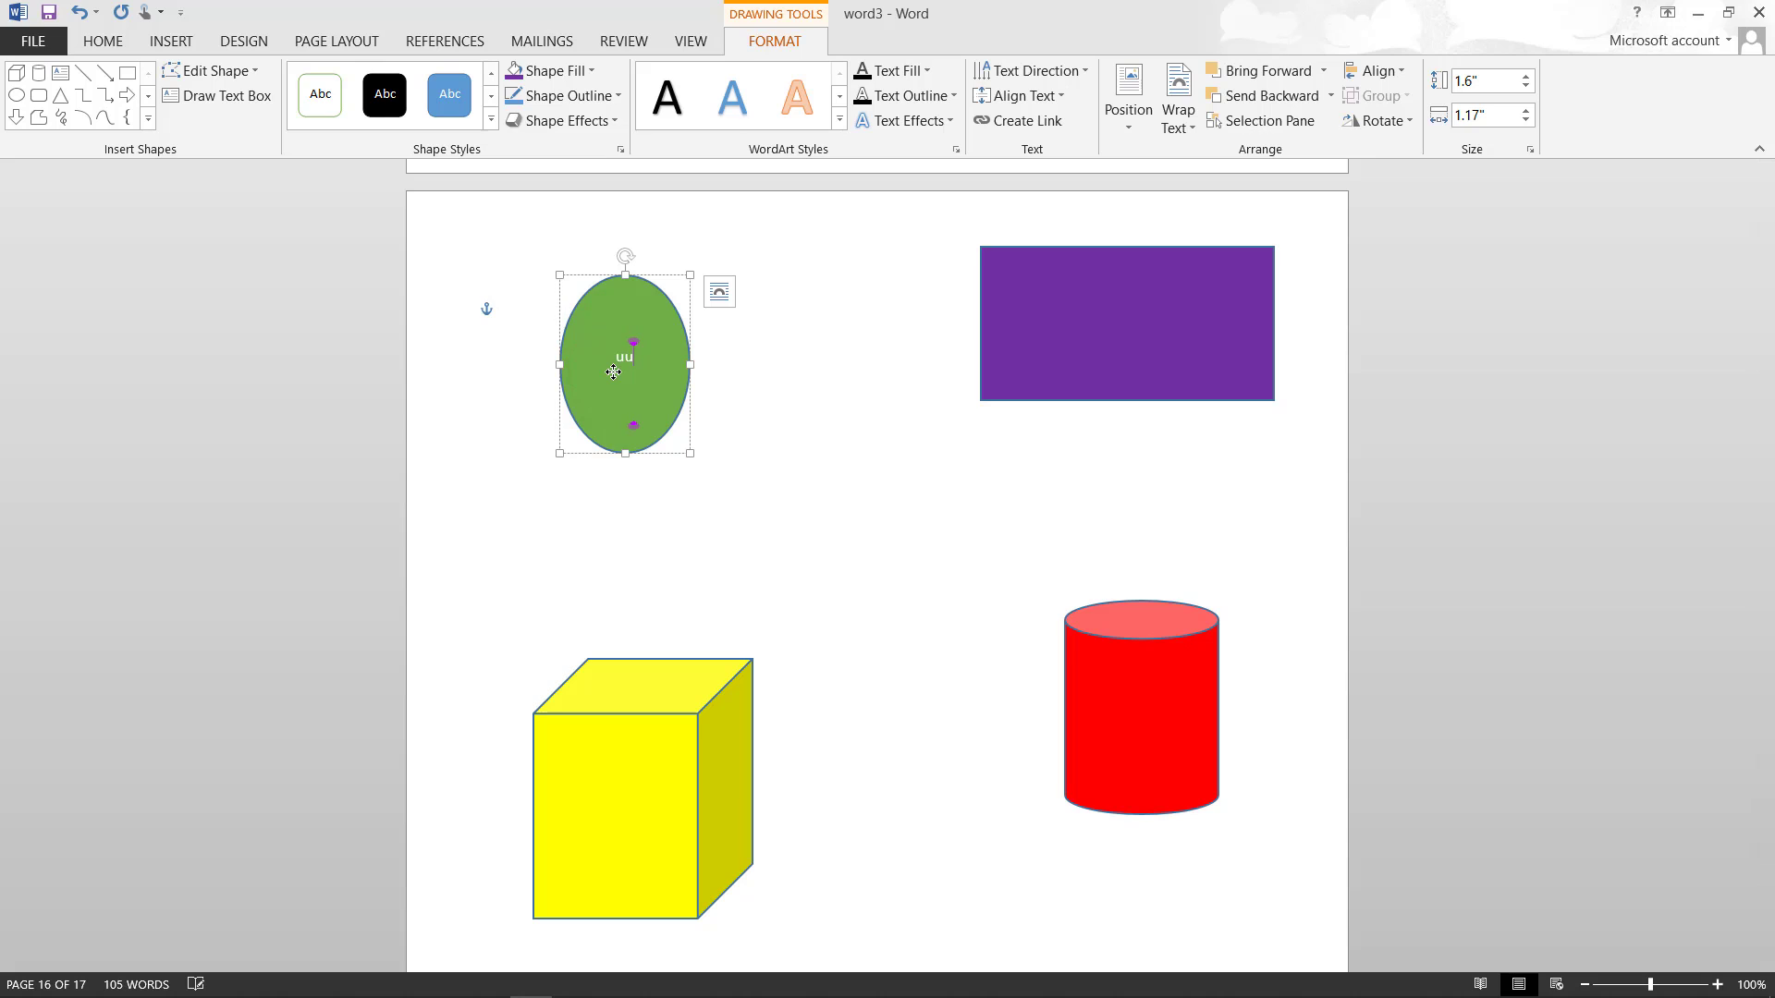
pyautogui.write('u86666')
pyautogui.click(641, 692)
pyautogui.click(644, 790)
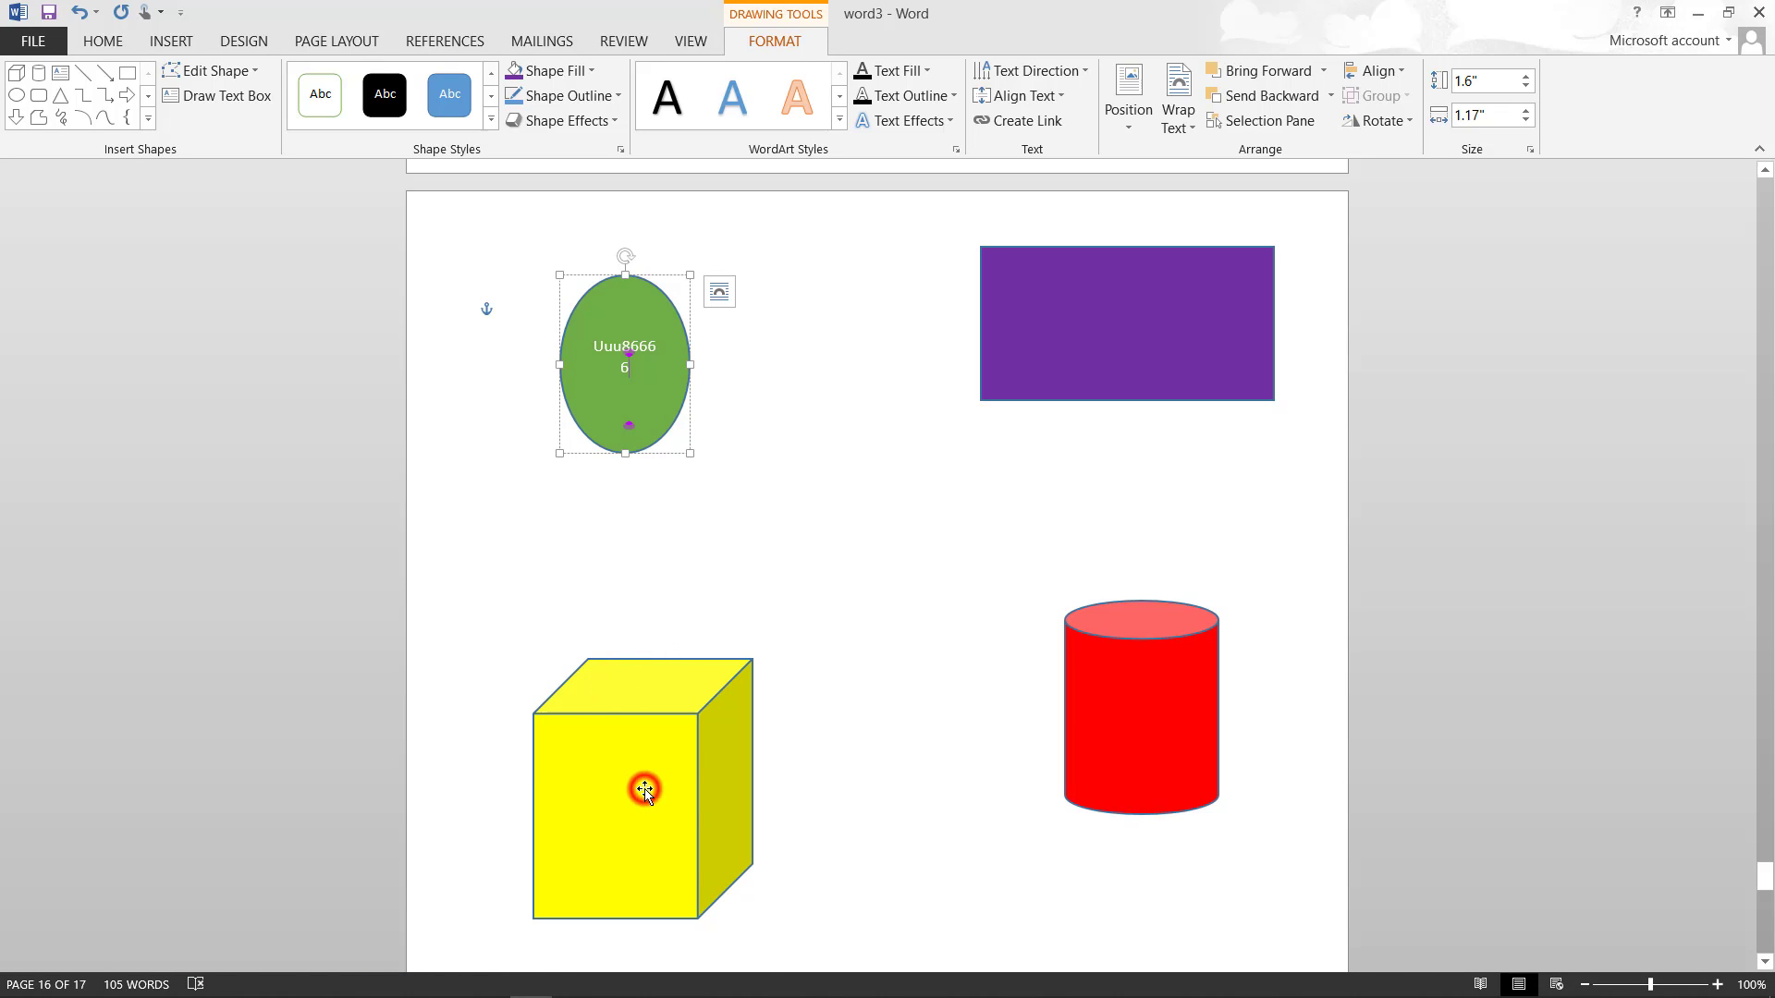
pyautogui.write('Y97776')
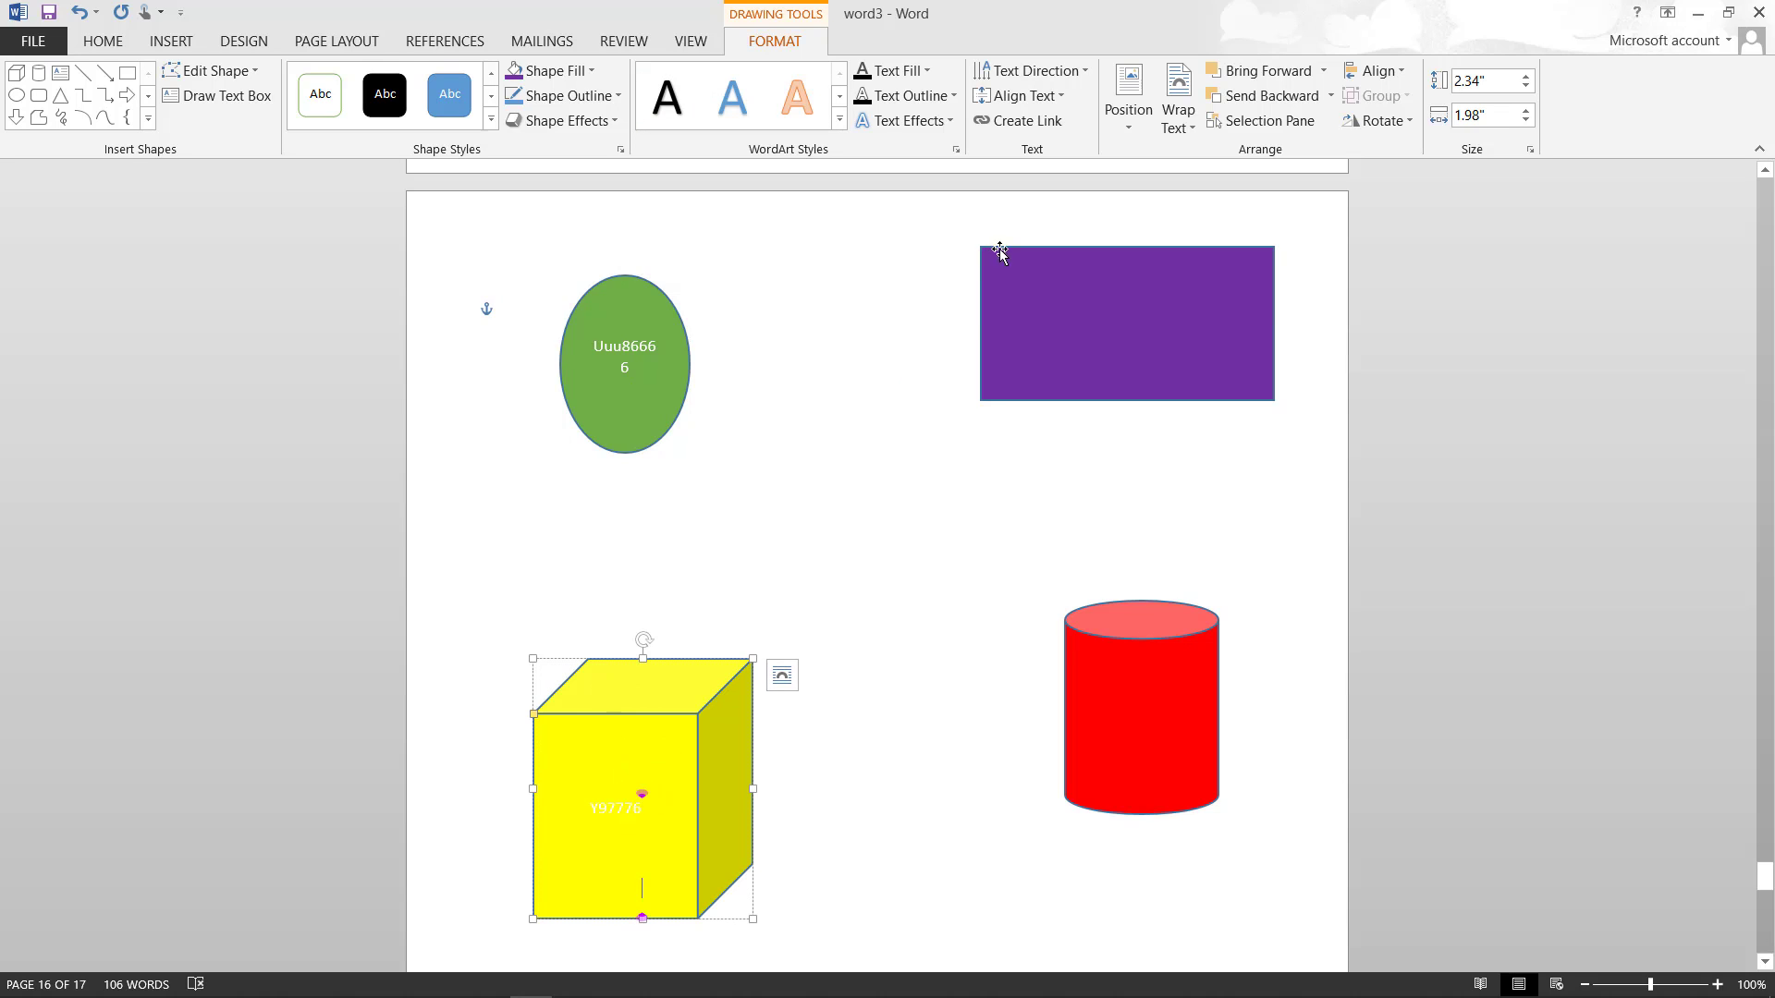
pyautogui.click(1110, 319)
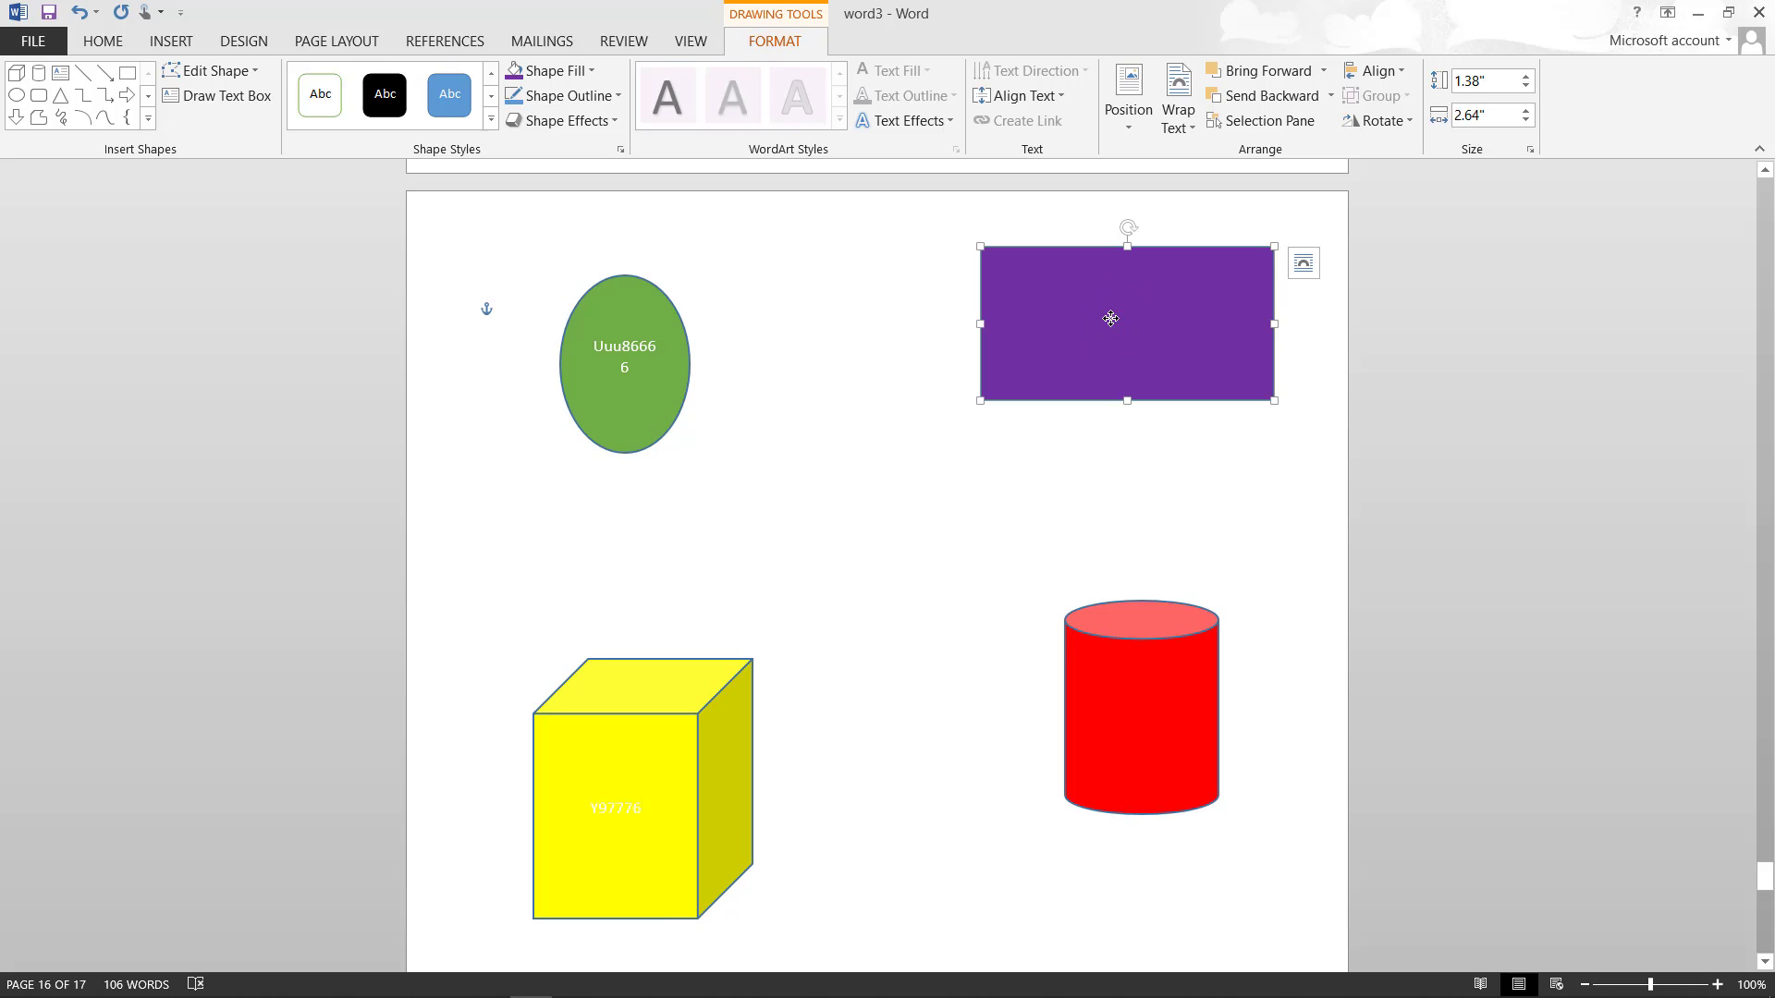
pyautogui.write('iuyy')
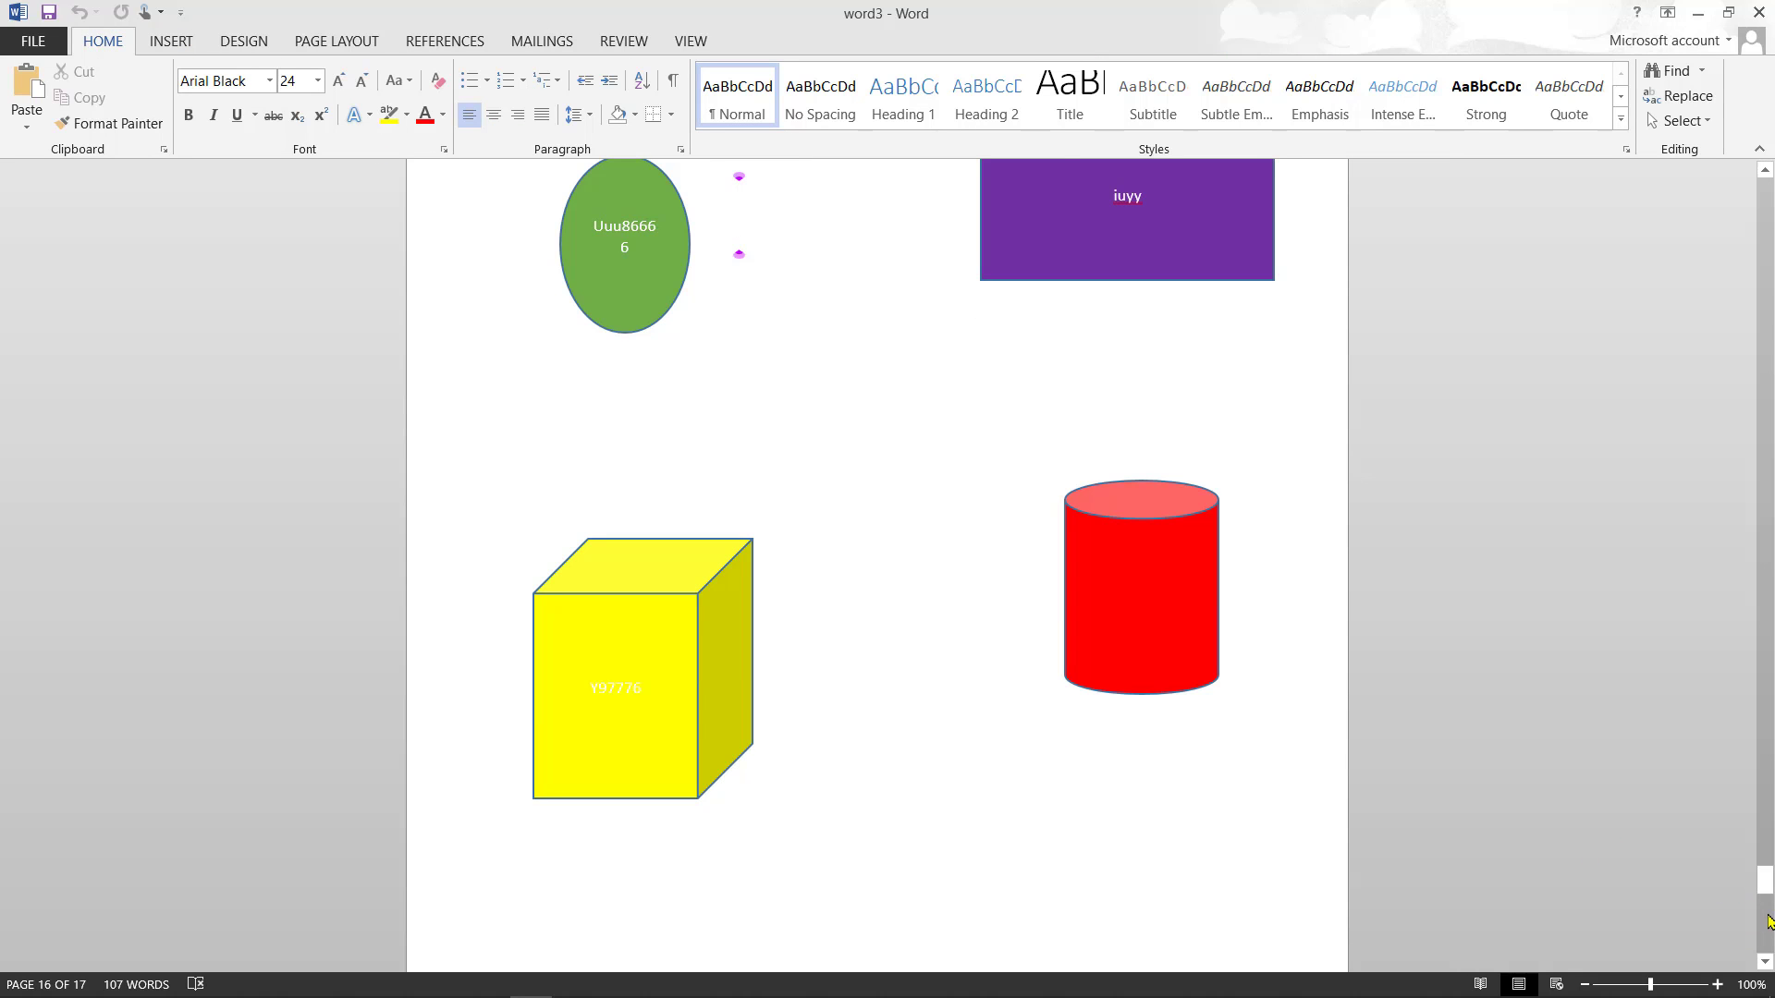
# - Insert a Basic Block List SmartArt graphic on the blank last page 17
pyautogui.click(1767, 922)
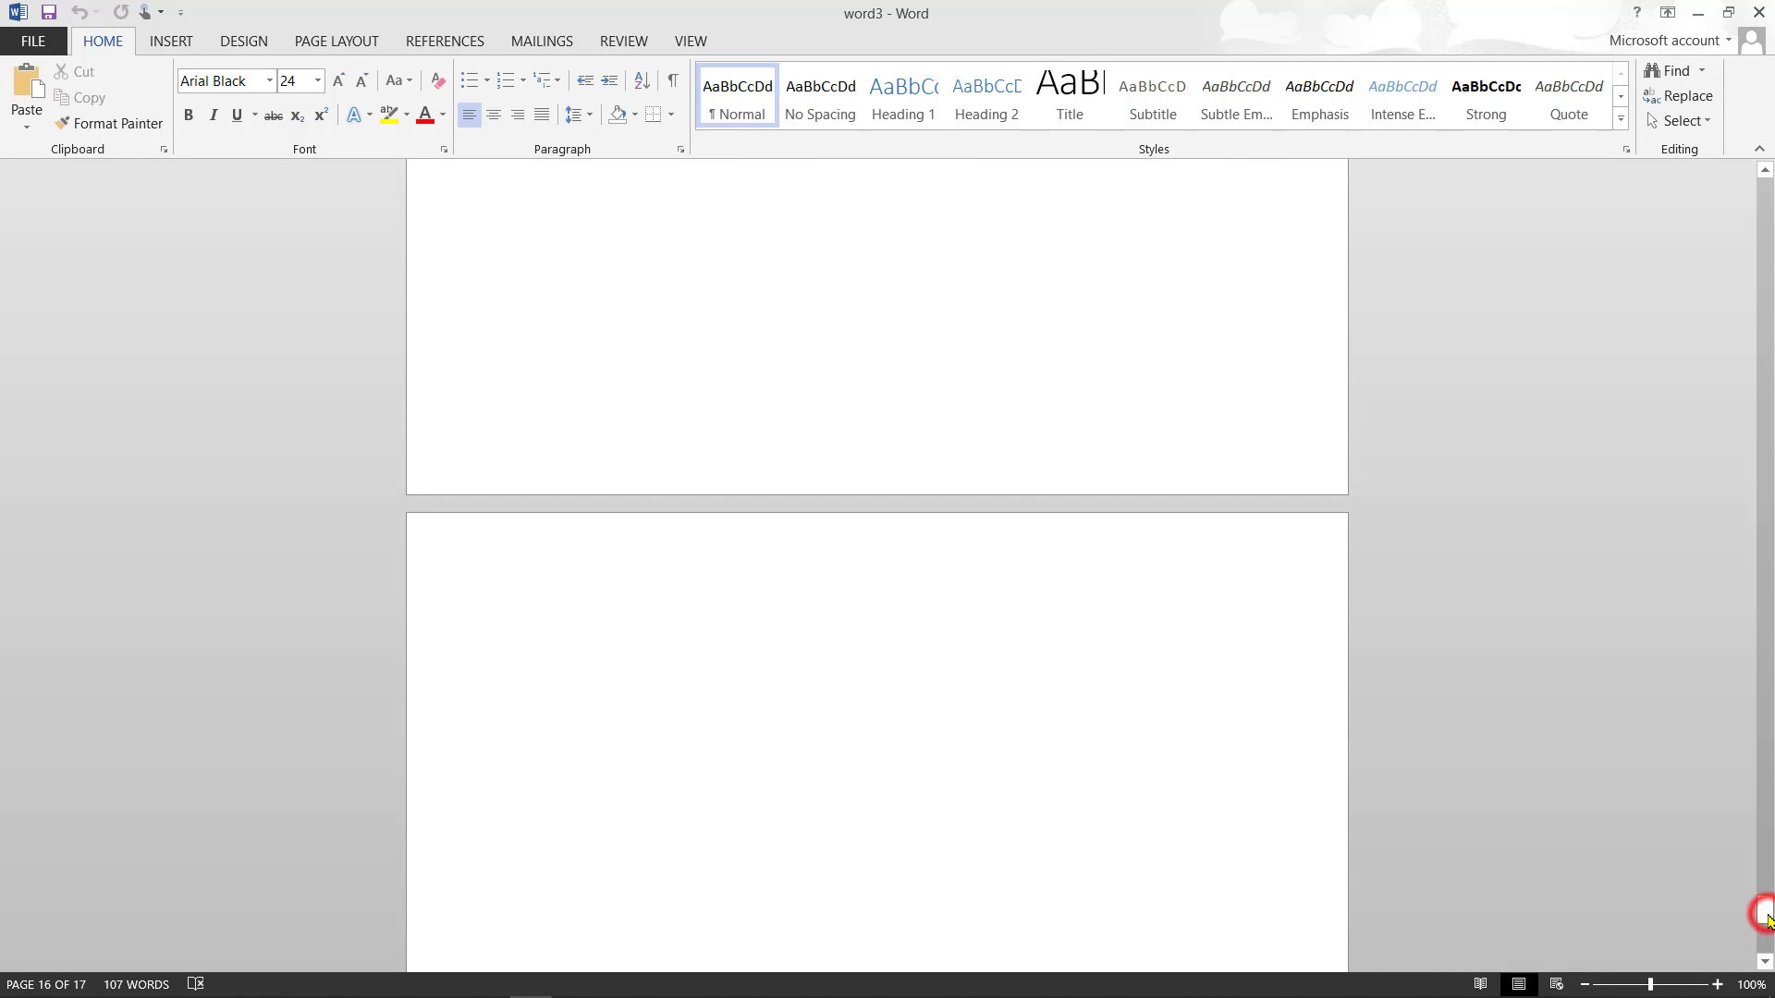
pyautogui.click(574, 615)
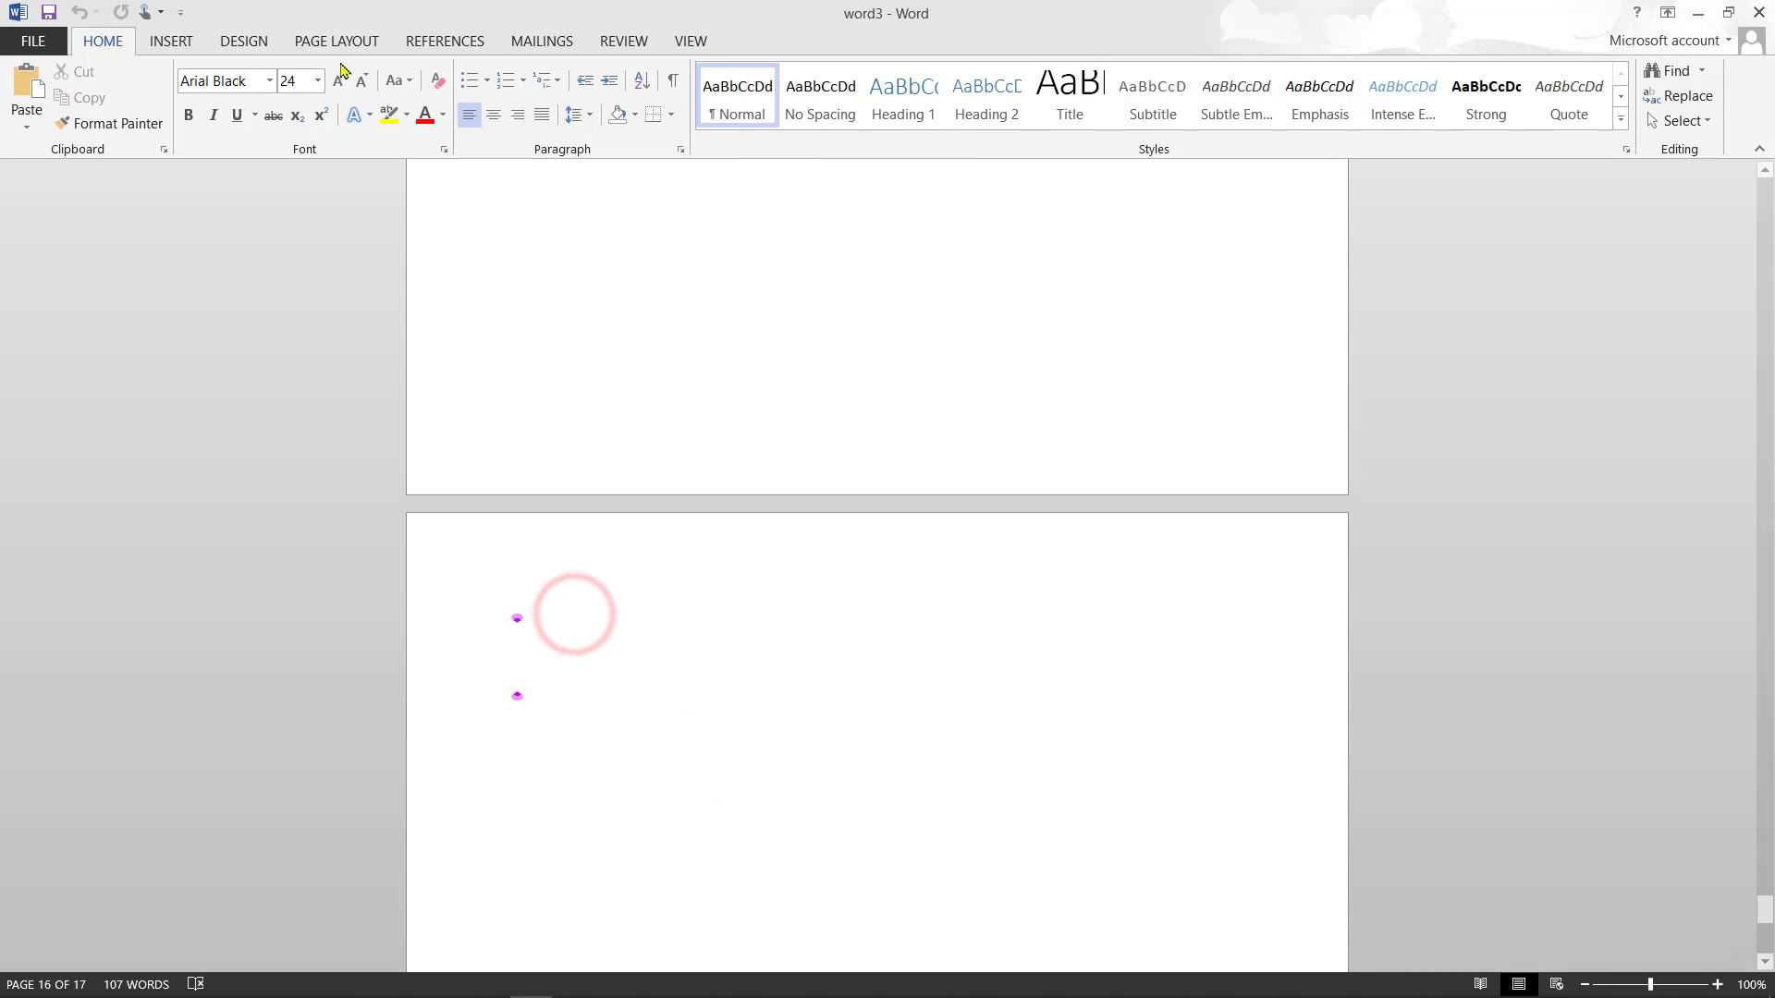
pyautogui.click(185, 41)
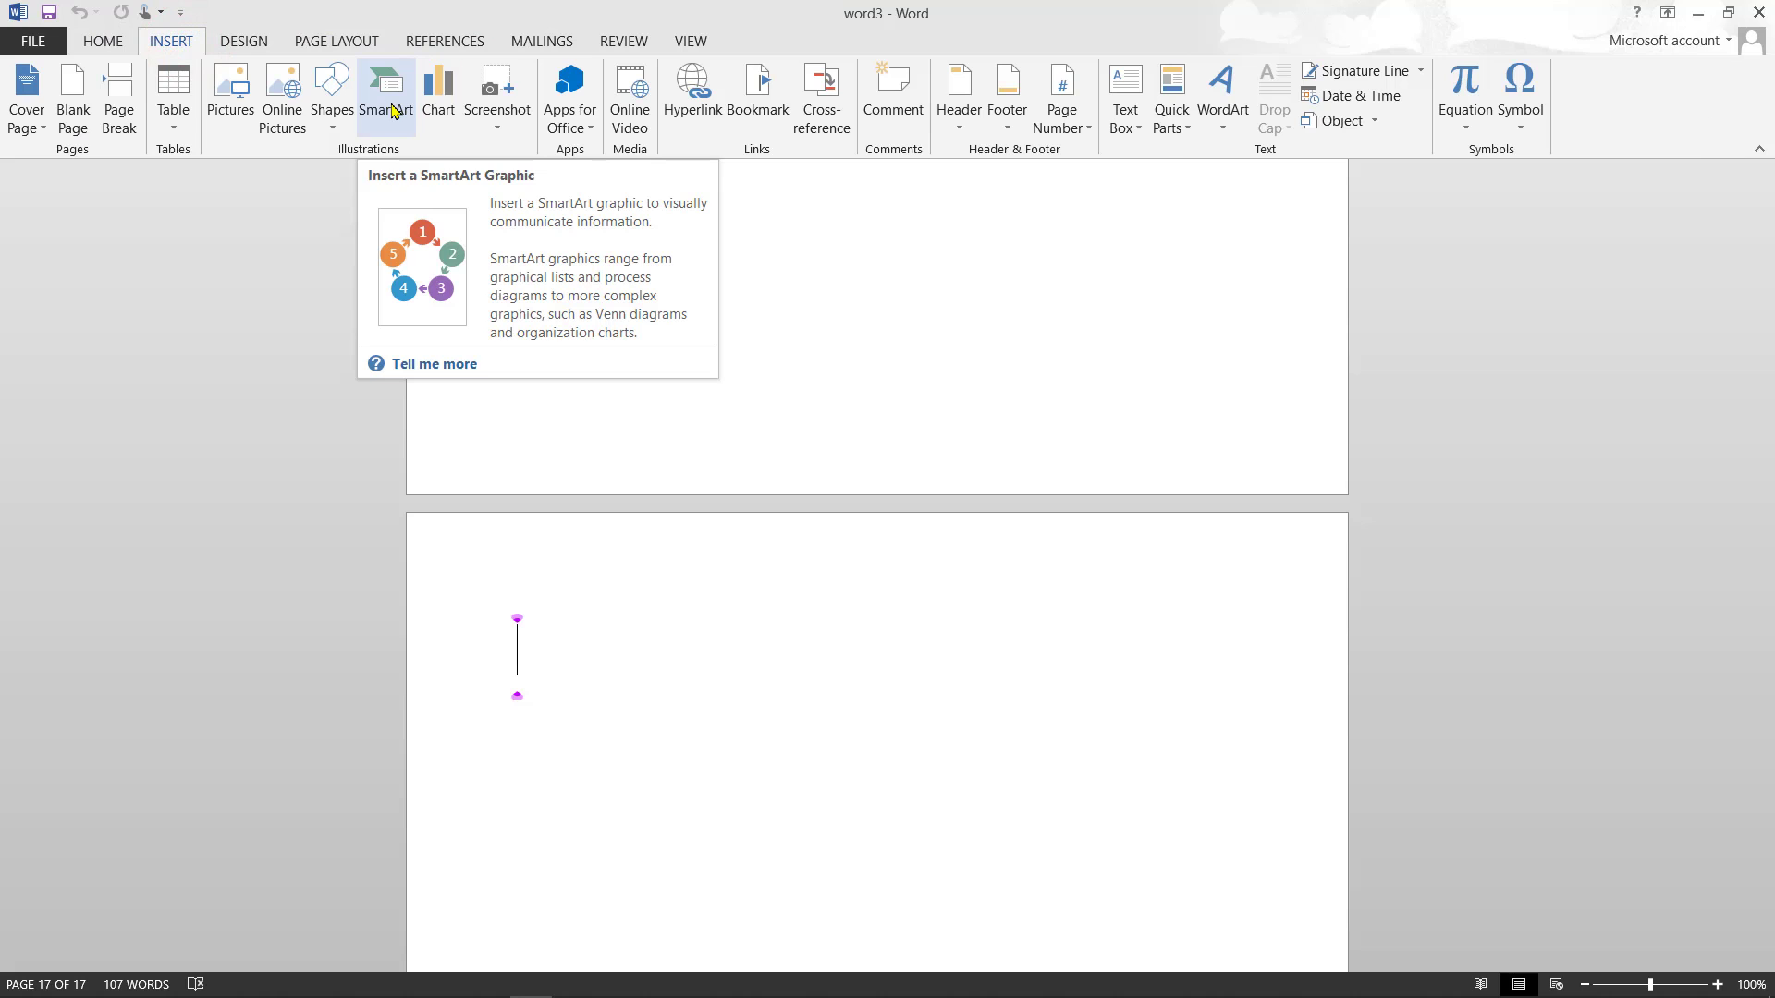
pyautogui.click(392, 111)
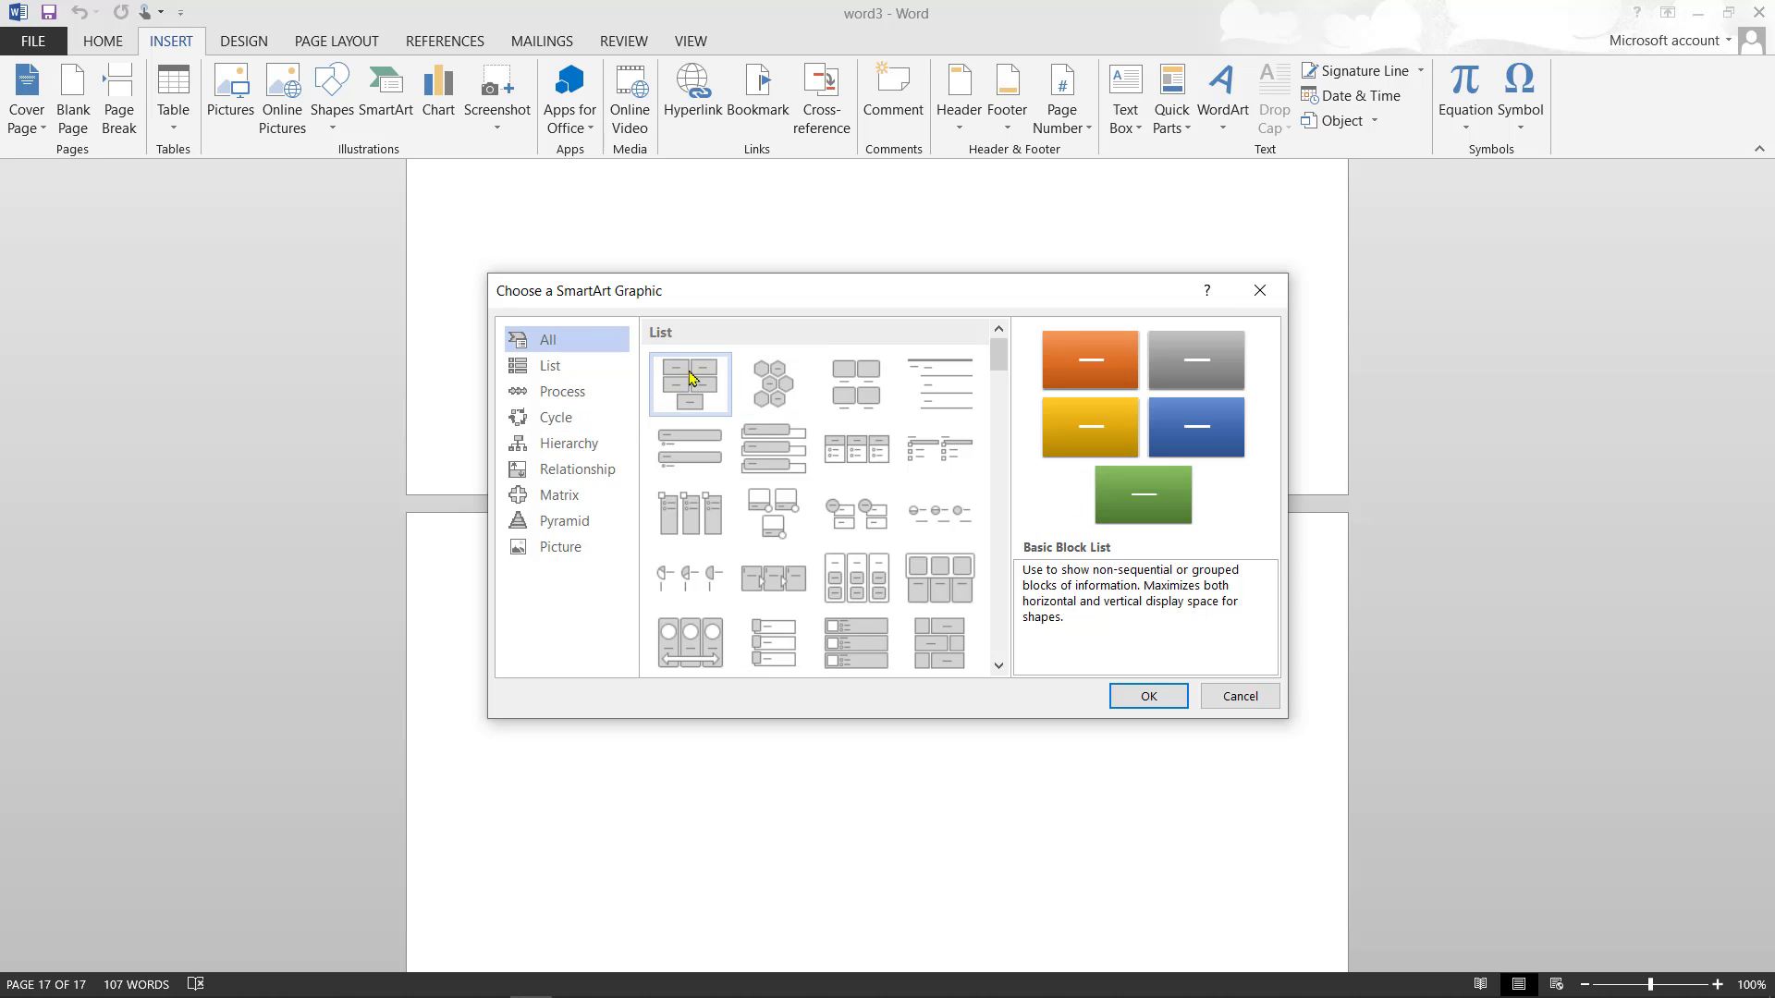
pyautogui.click(1149, 693)
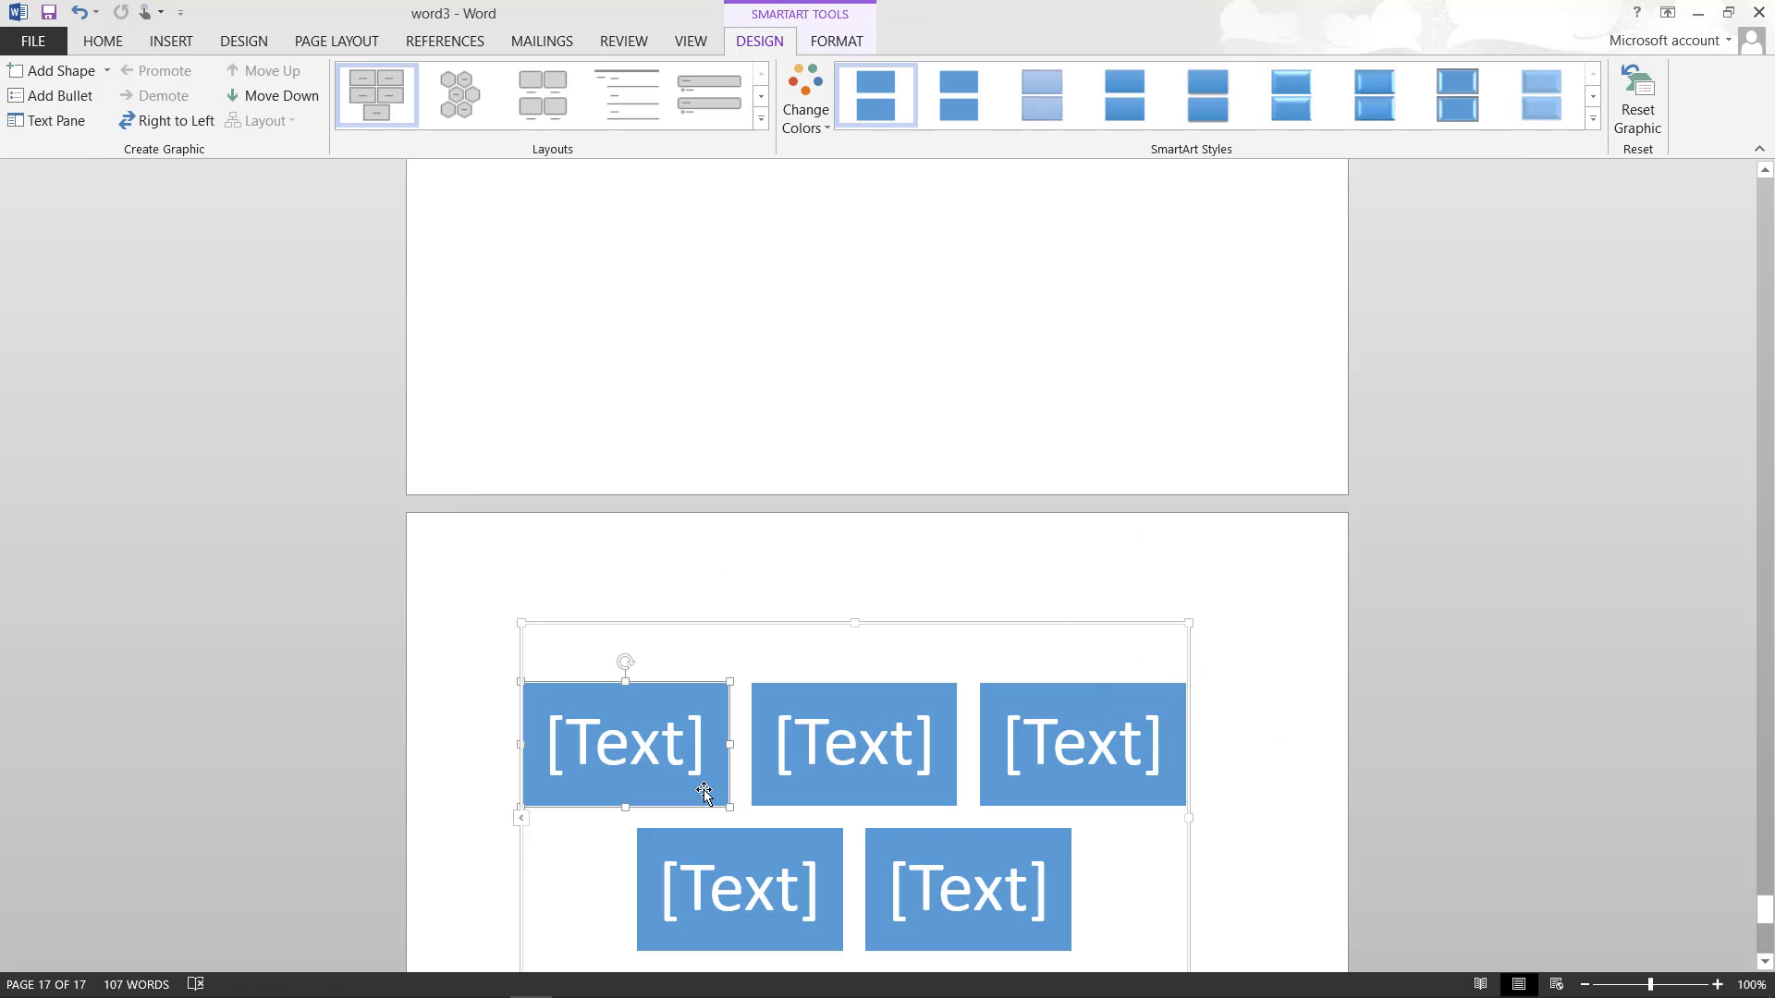
# - Fill the first top-row SmartArt block purple and the second gold
pyautogui.rightClick(704, 788)
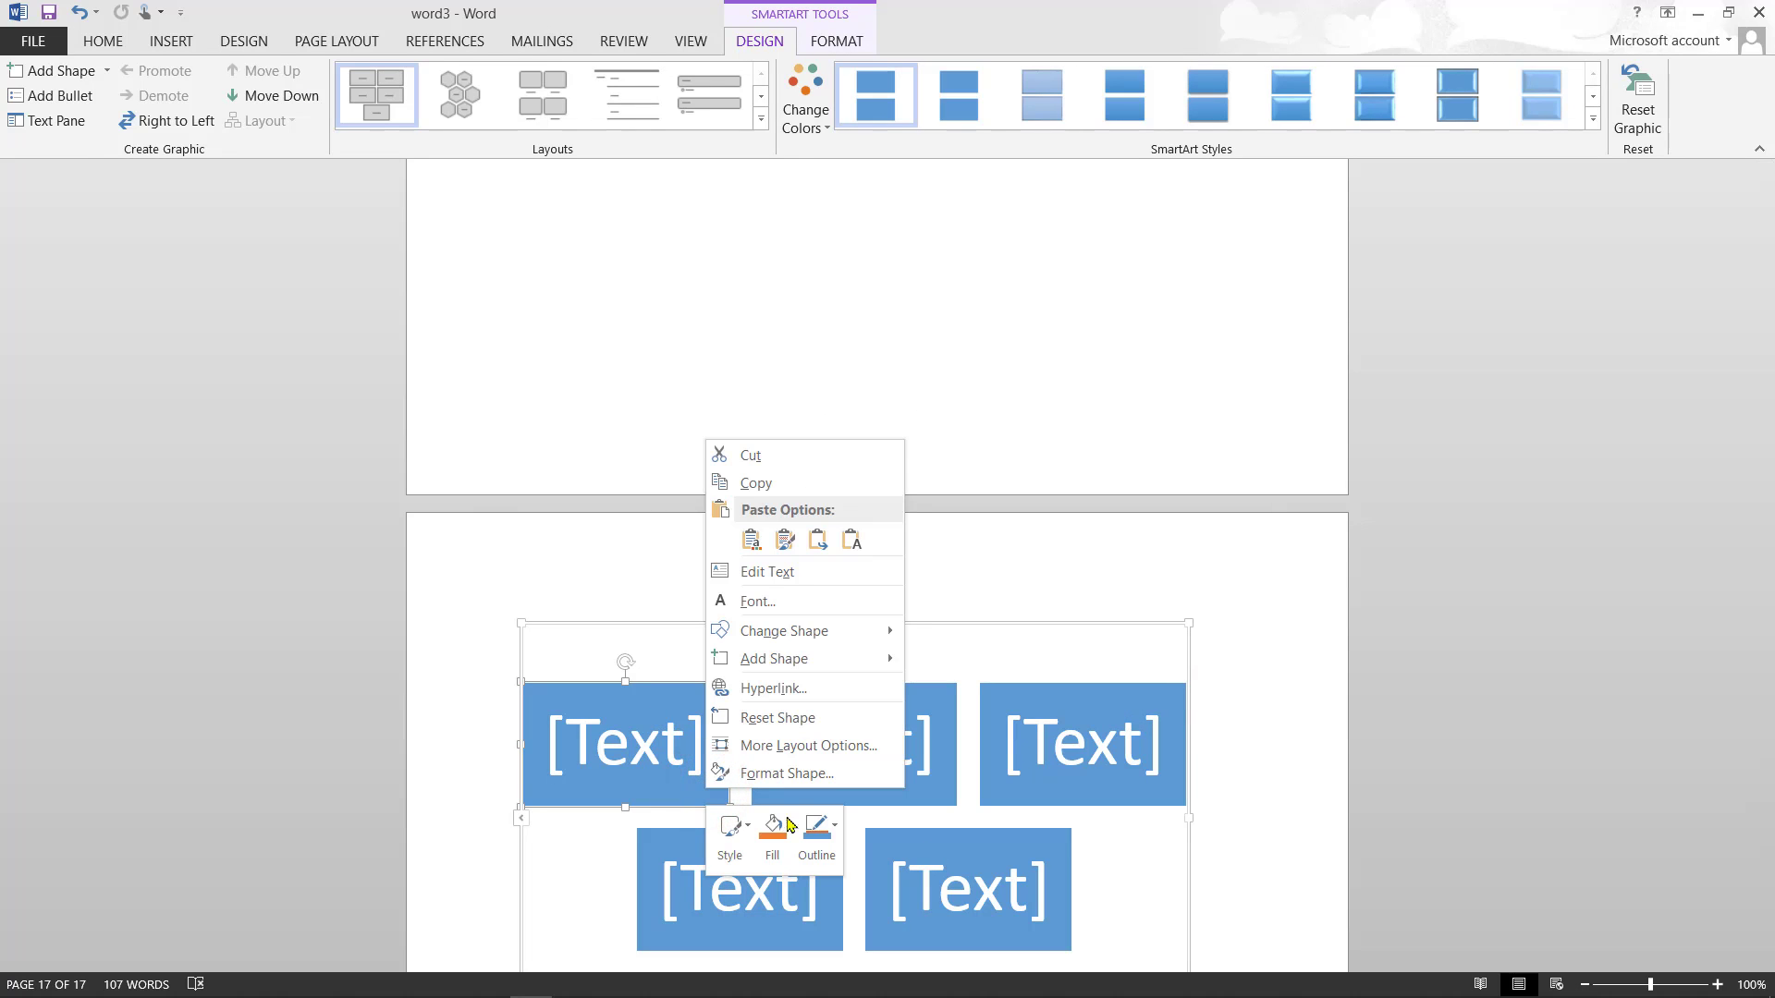
pyautogui.click(775, 819)
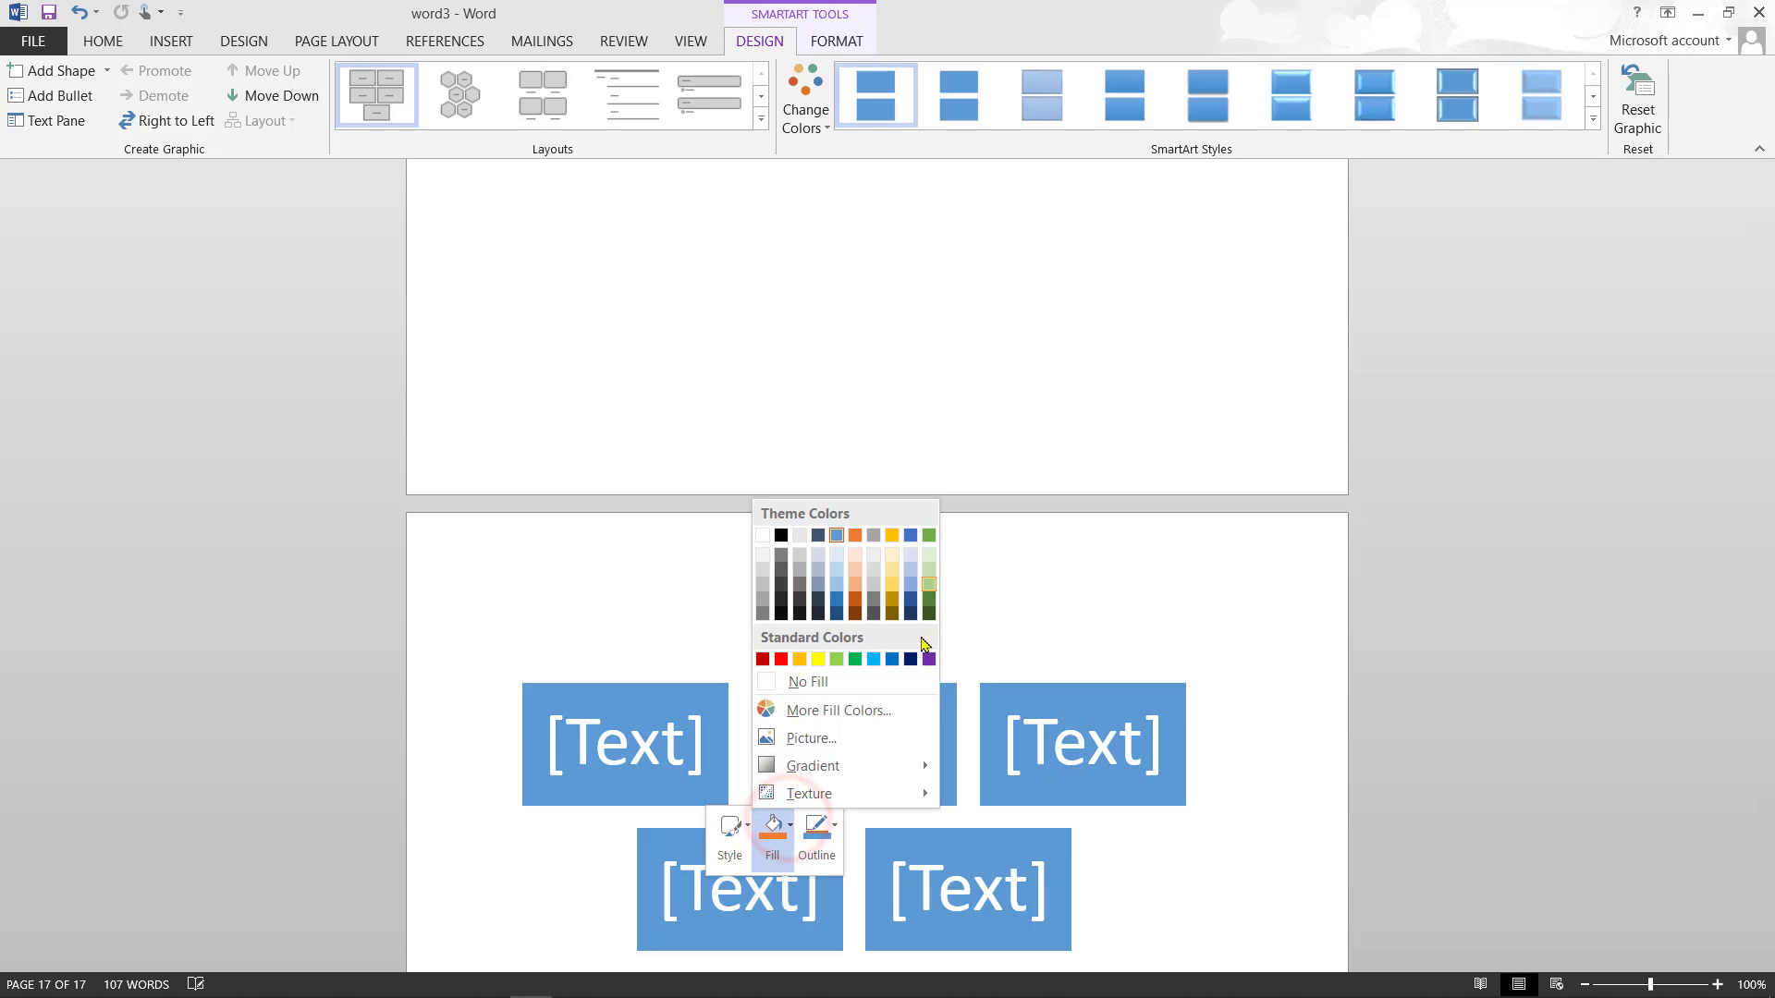
pyautogui.click(927, 659)
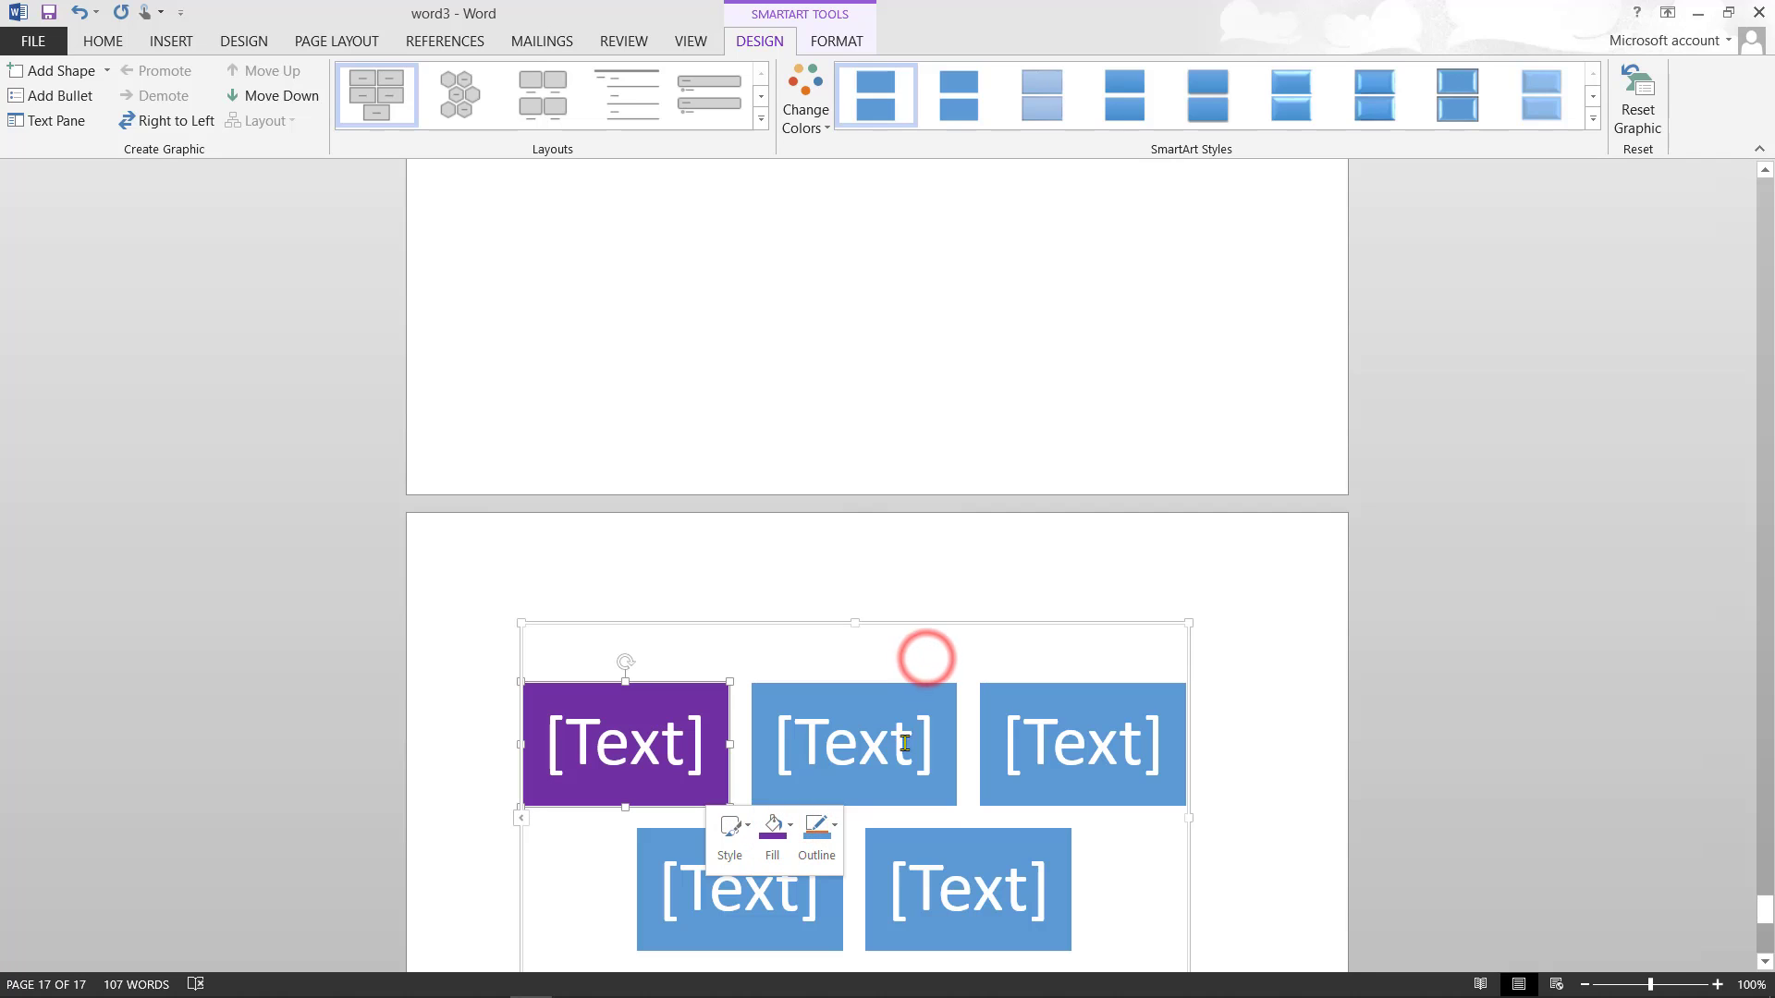
pyautogui.click(942, 786)
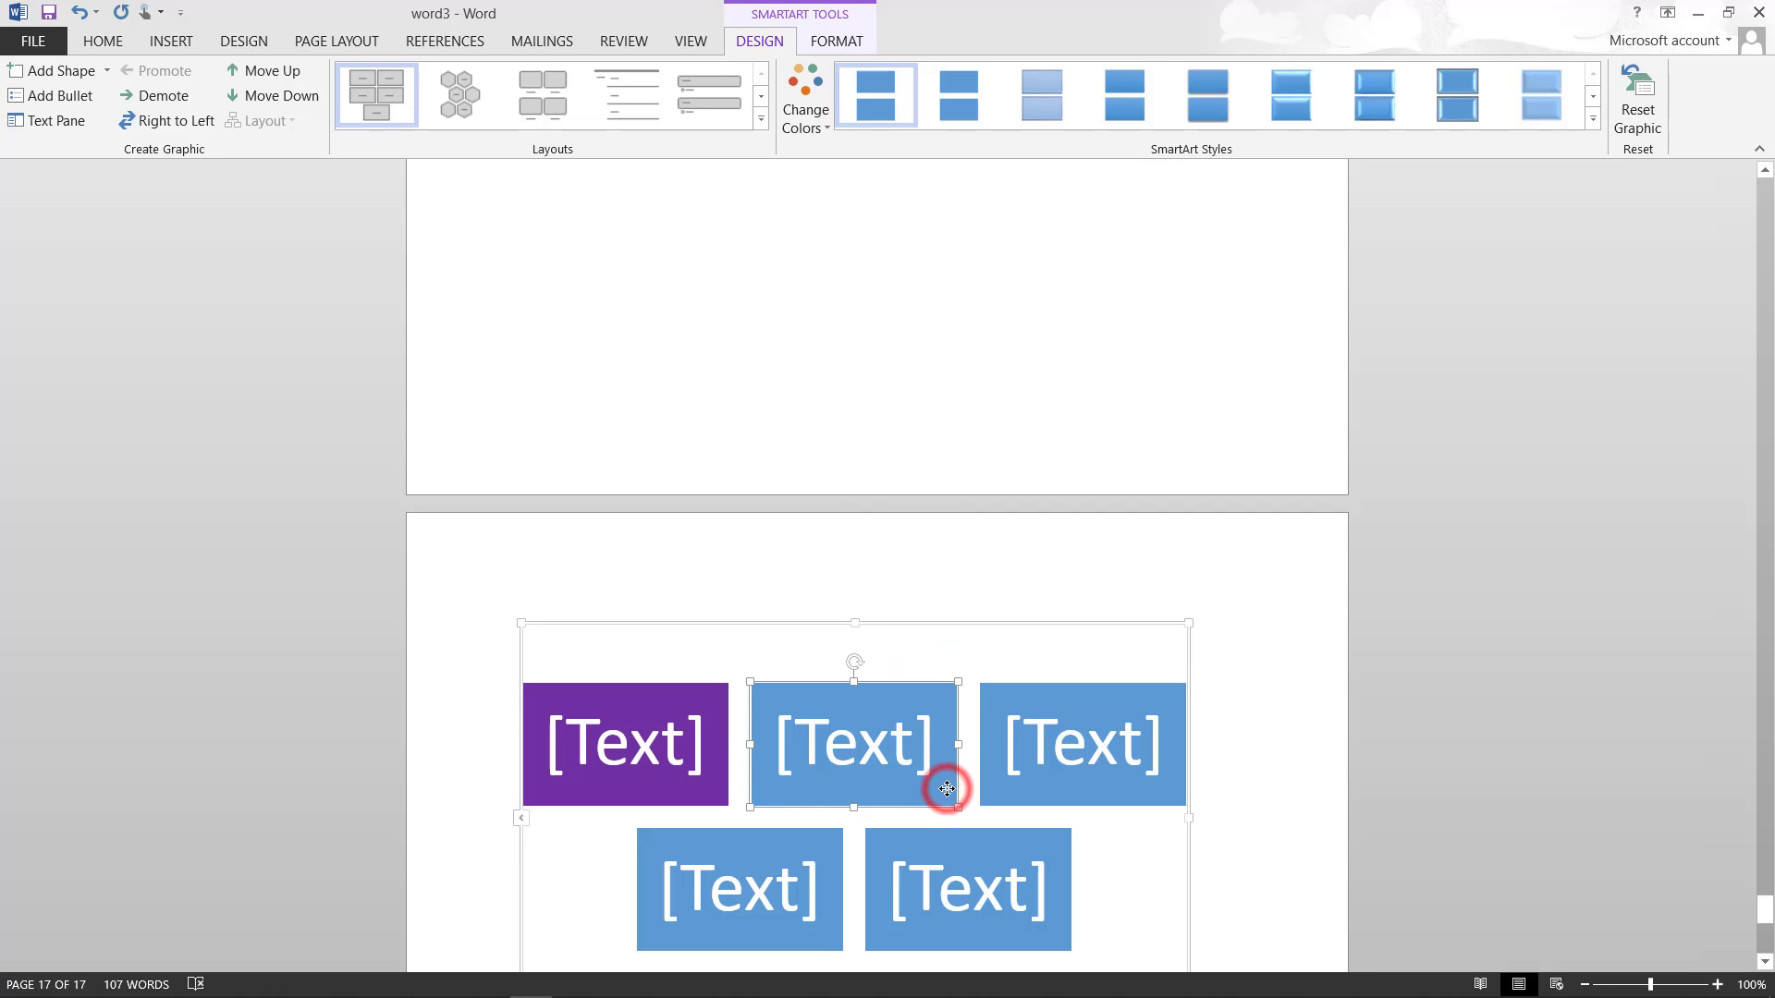
pyautogui.rightClick(948, 793)
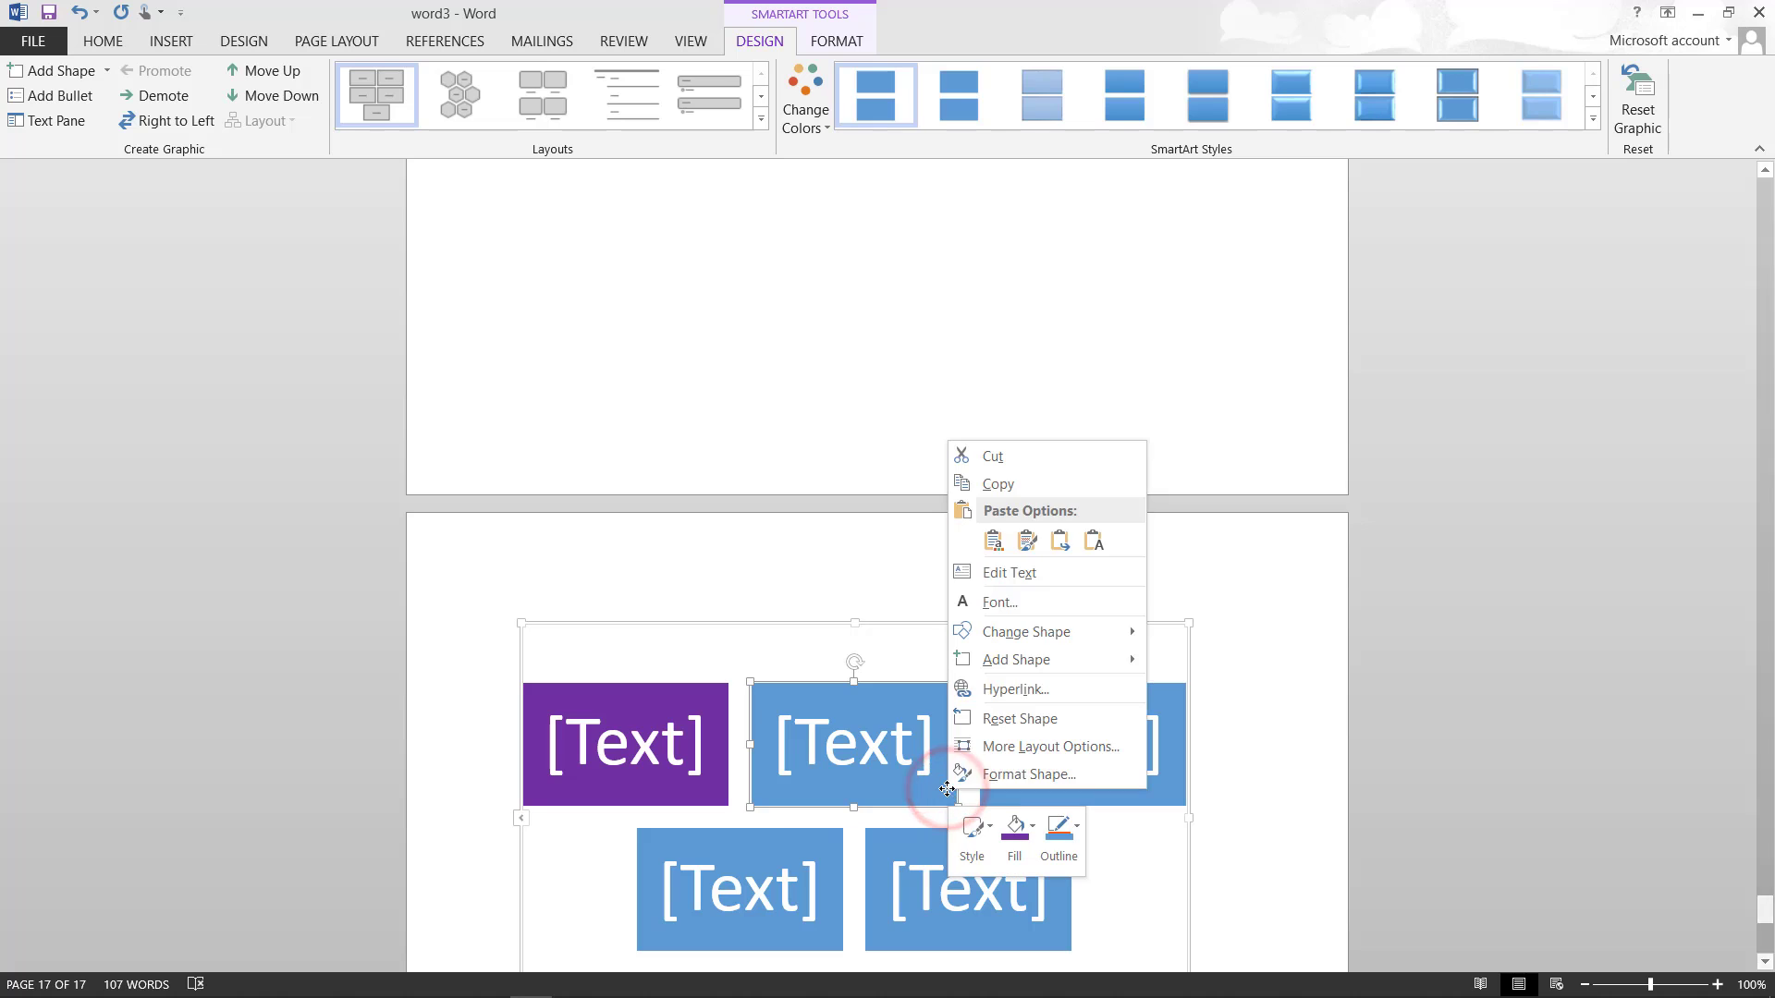
pyautogui.click(1034, 826)
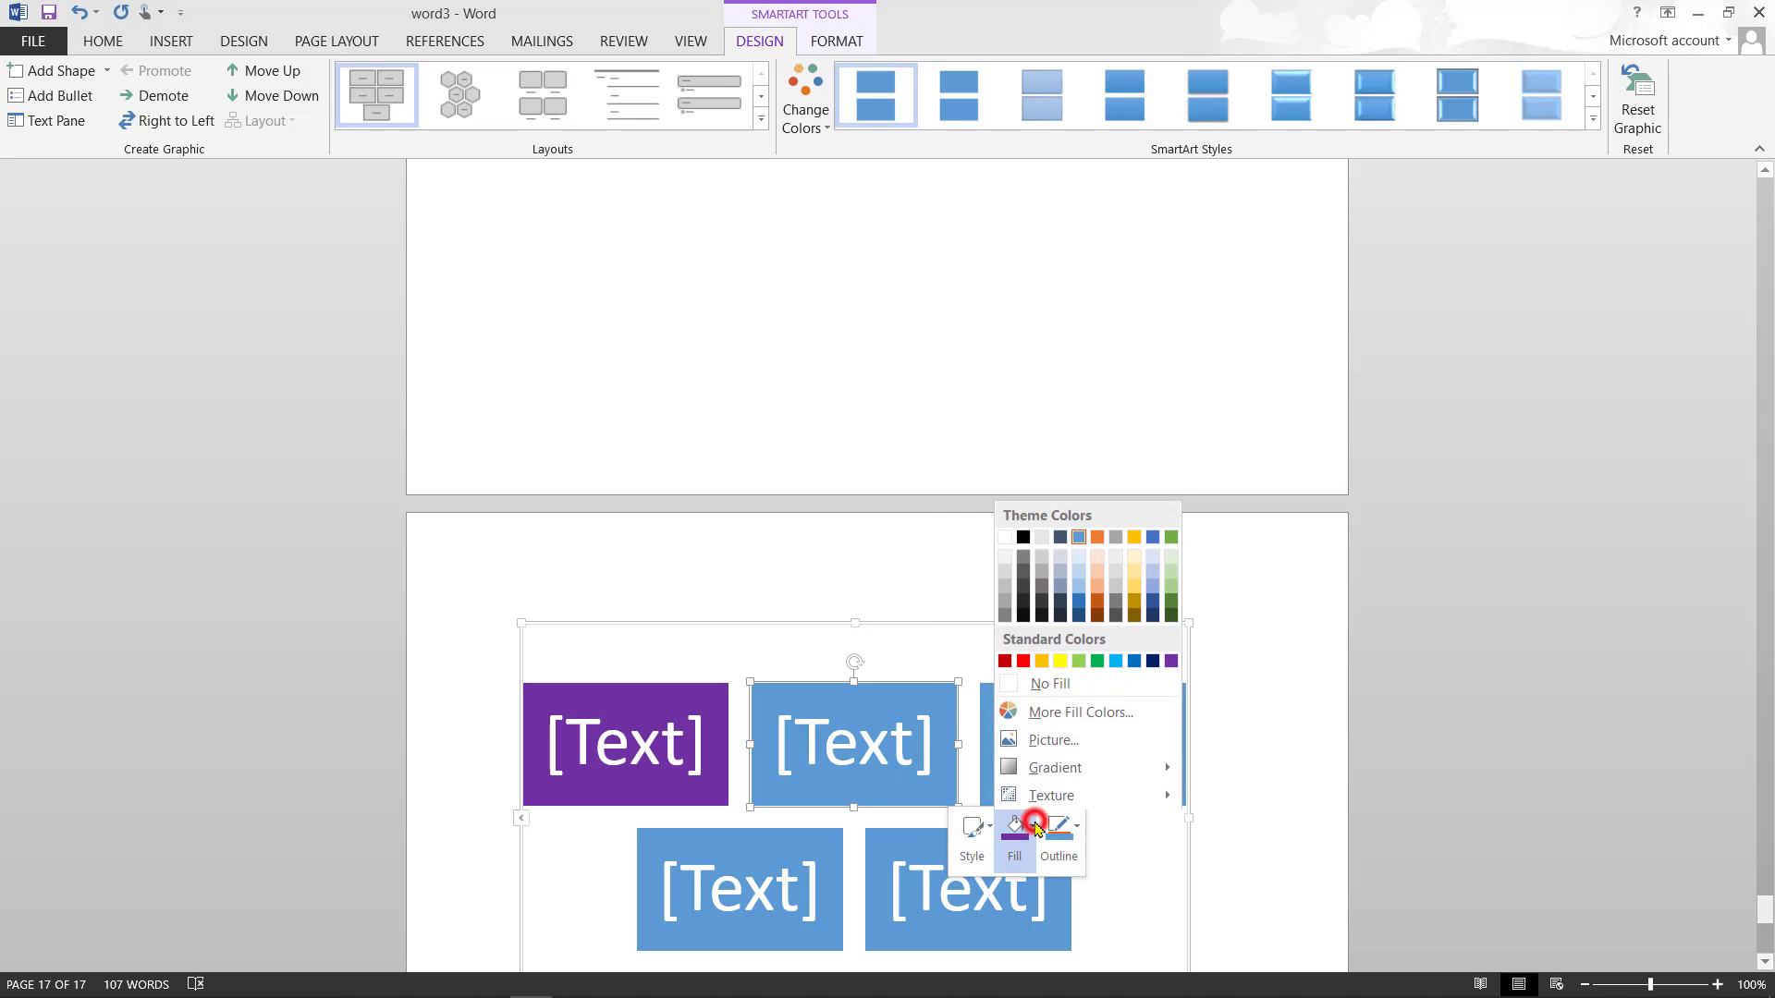
pyautogui.click(1134, 537)
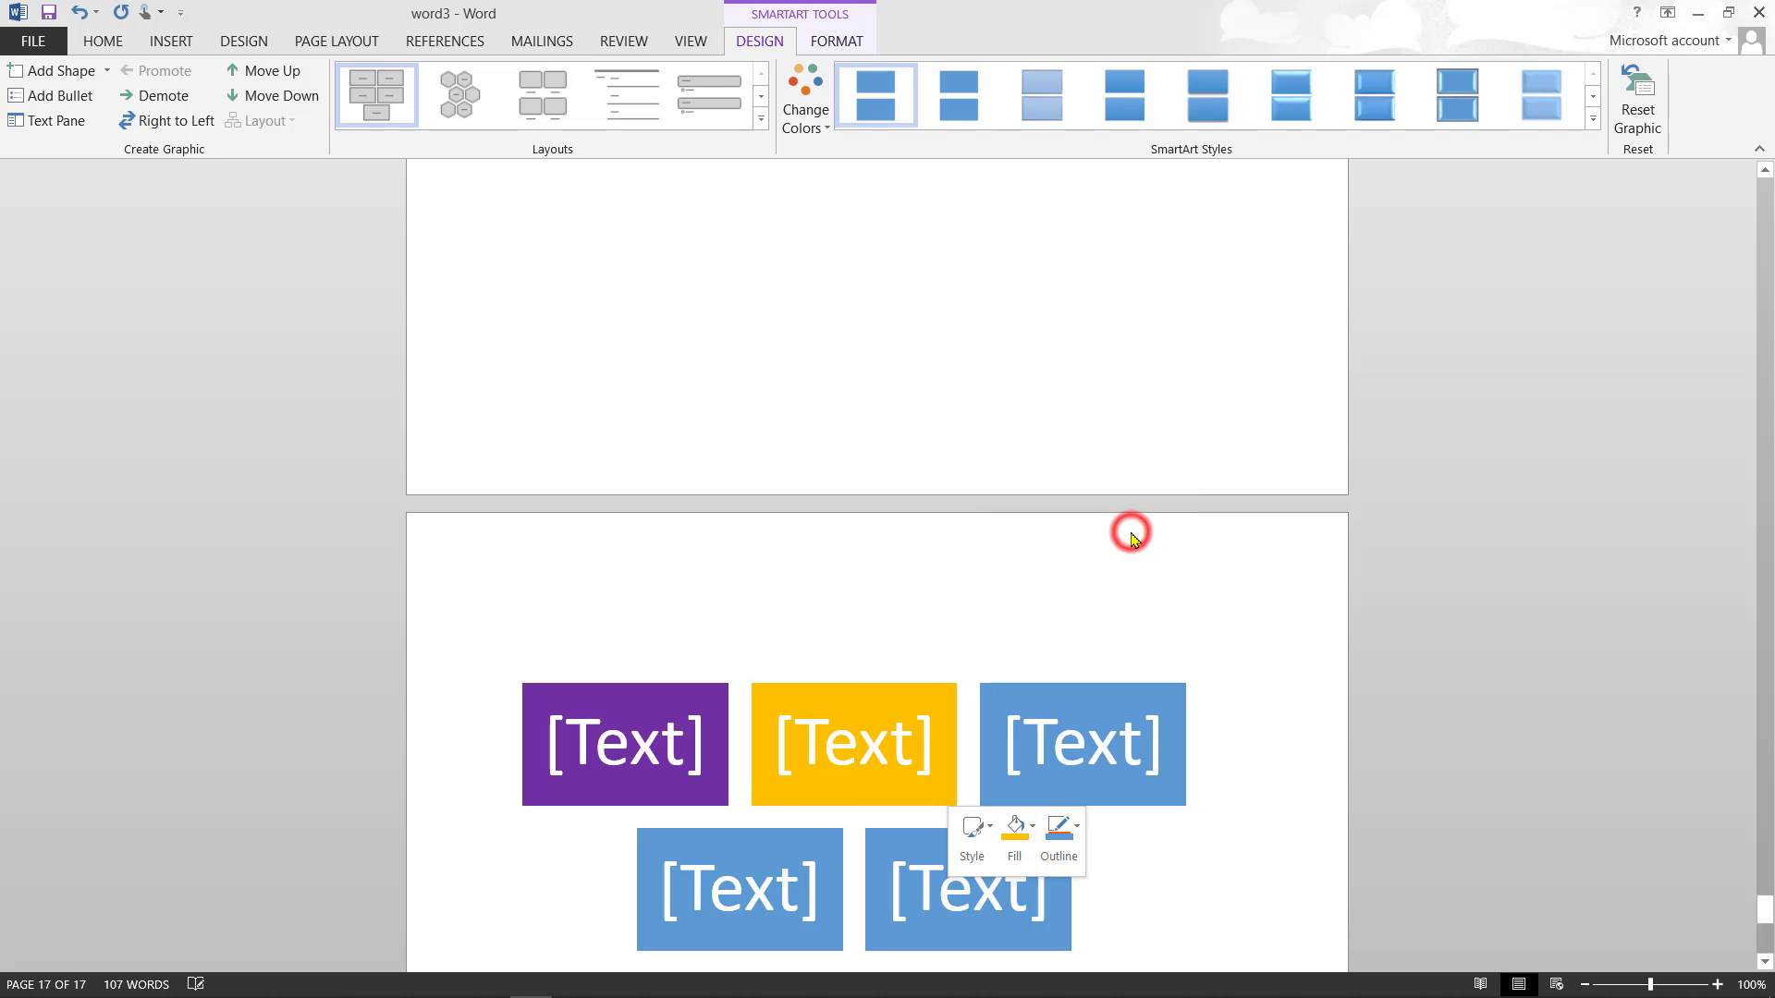
# - Fill the bottom-left block green and the bottom-right block red
pyautogui.rightClick(818, 932)
pyautogui.click(904, 515)
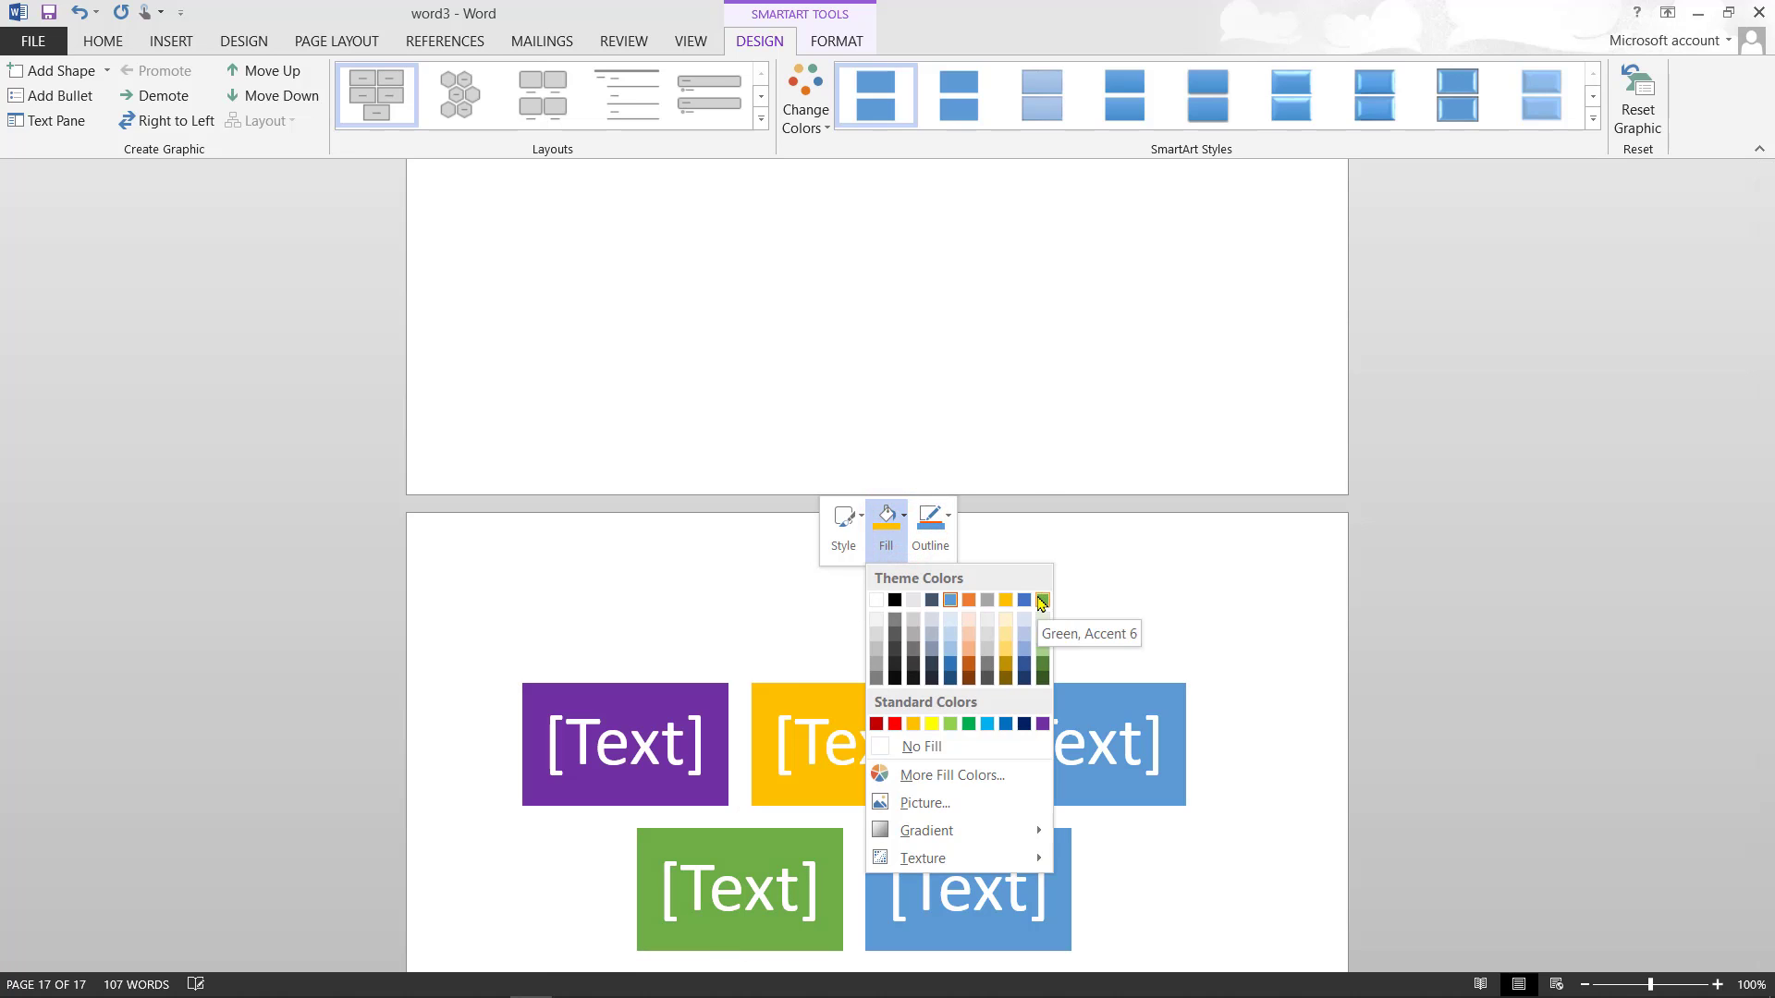
pyautogui.click(1042, 600)
pyautogui.click(994, 939)
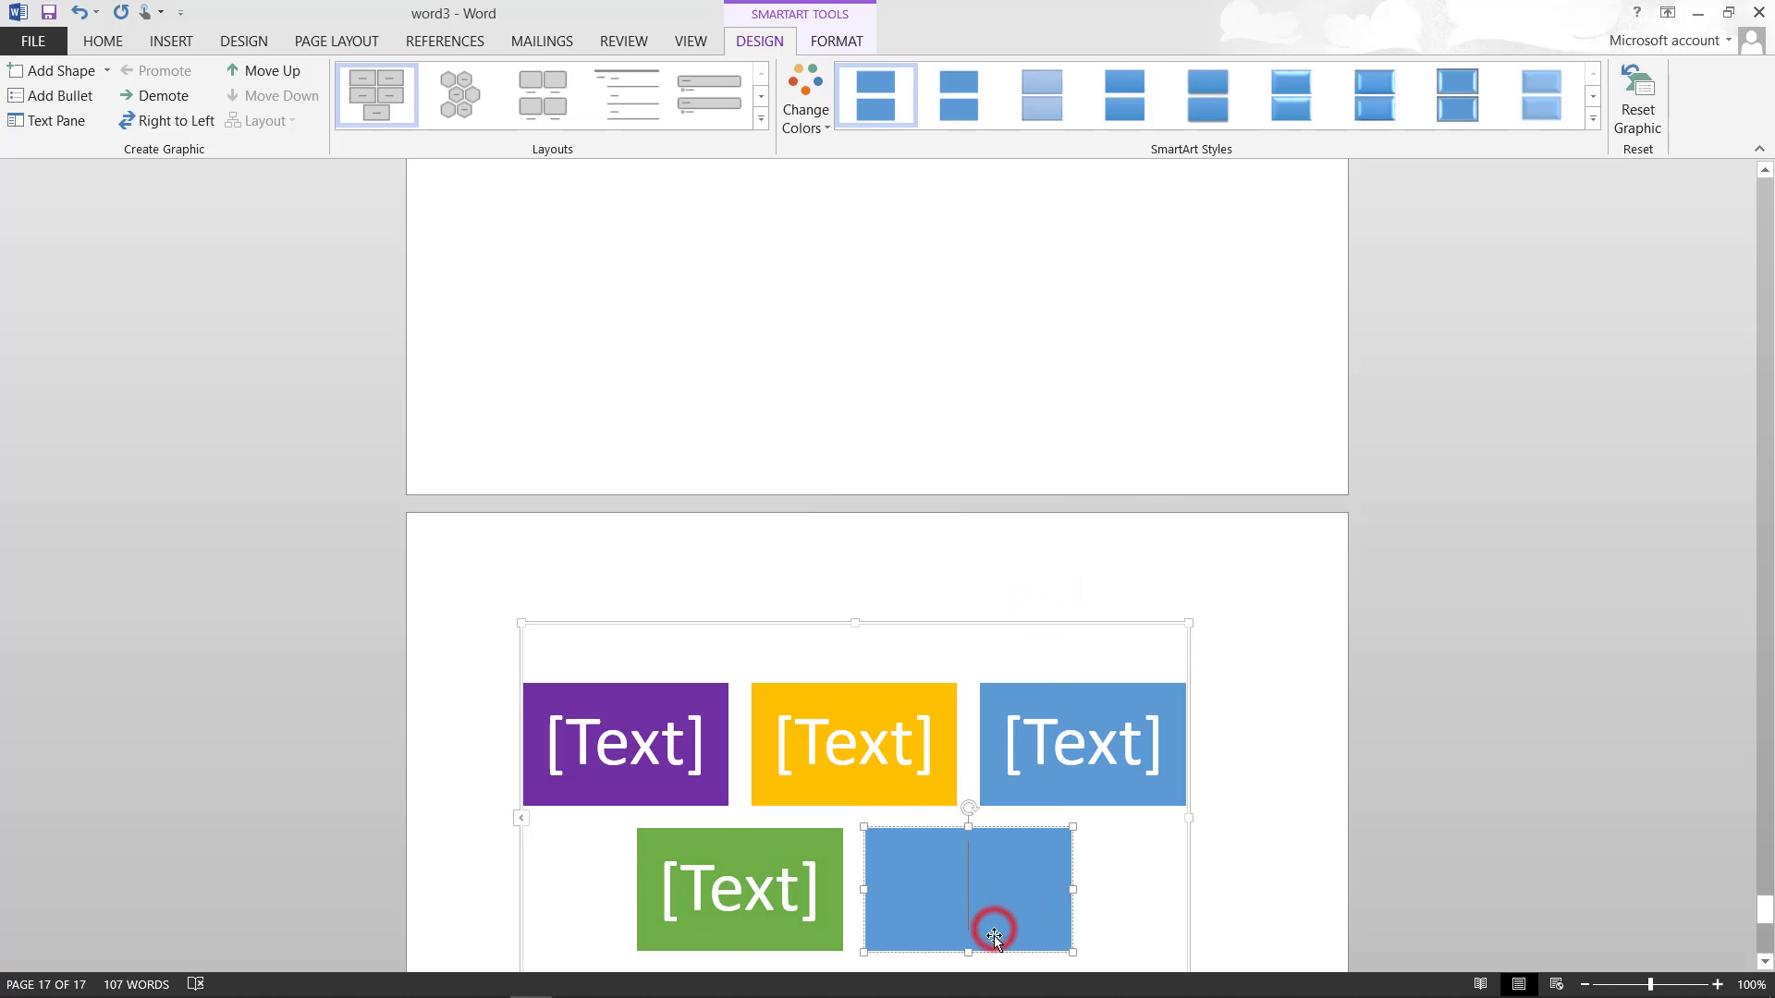
pyautogui.rightClick(994, 938)
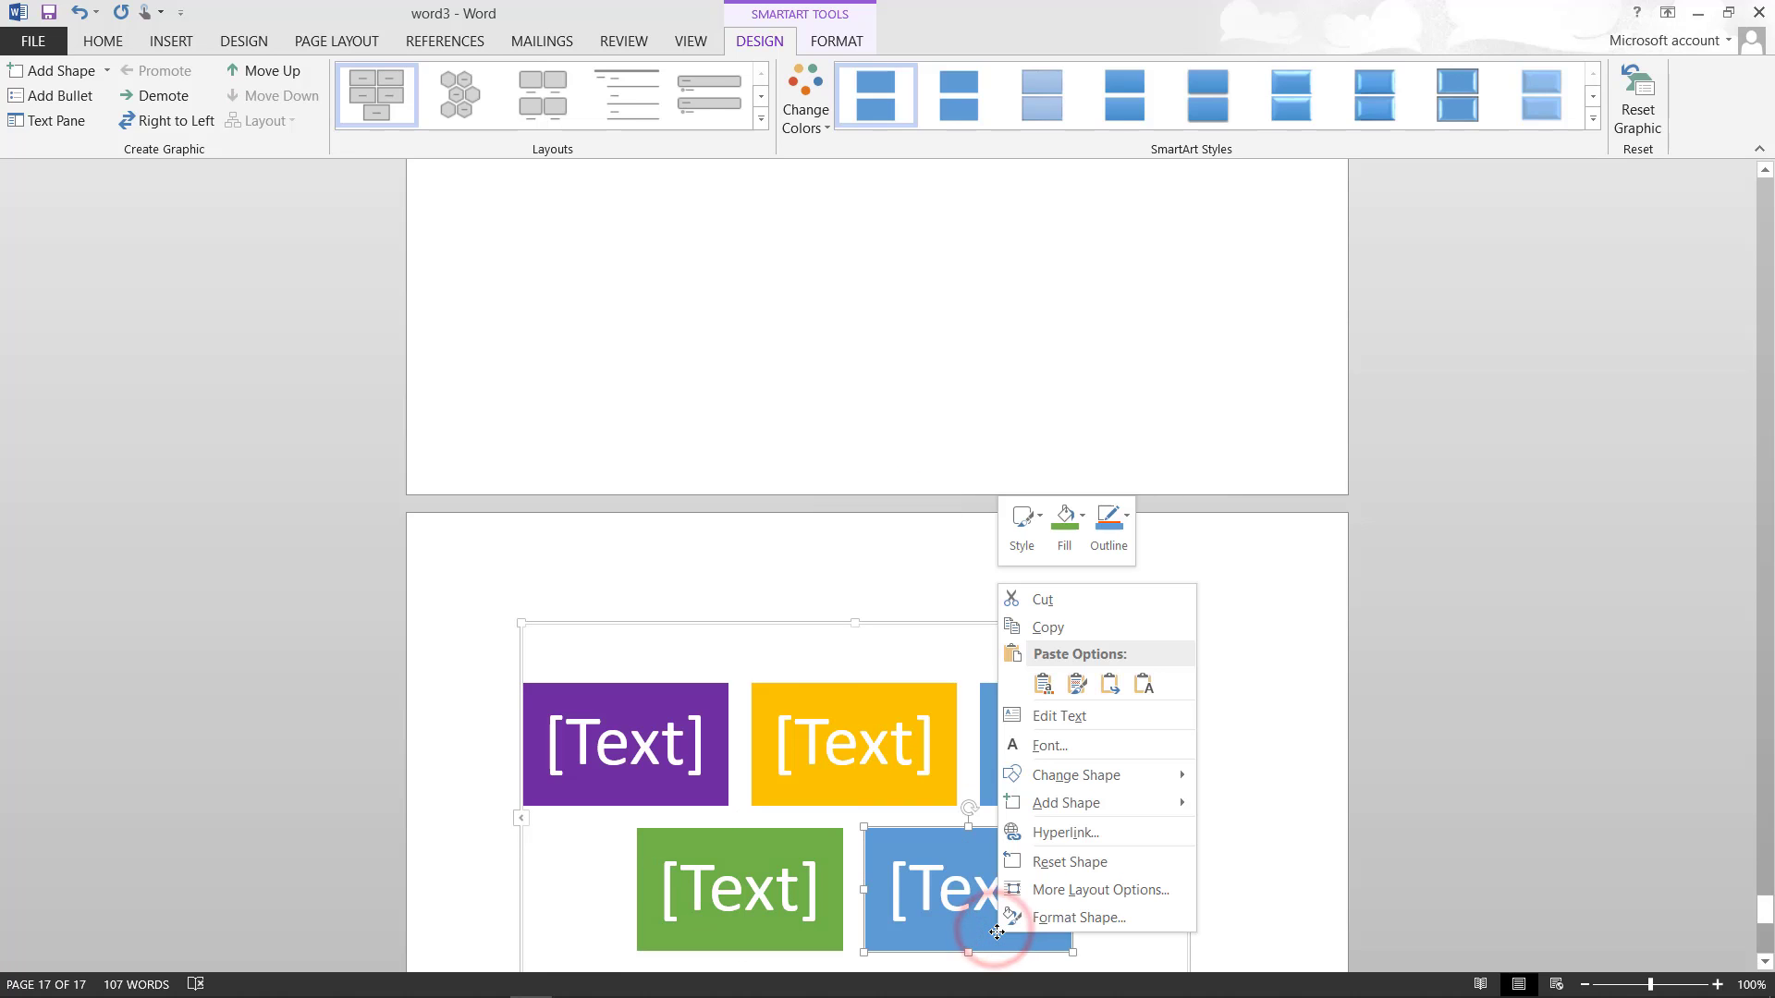
pyautogui.click(1083, 523)
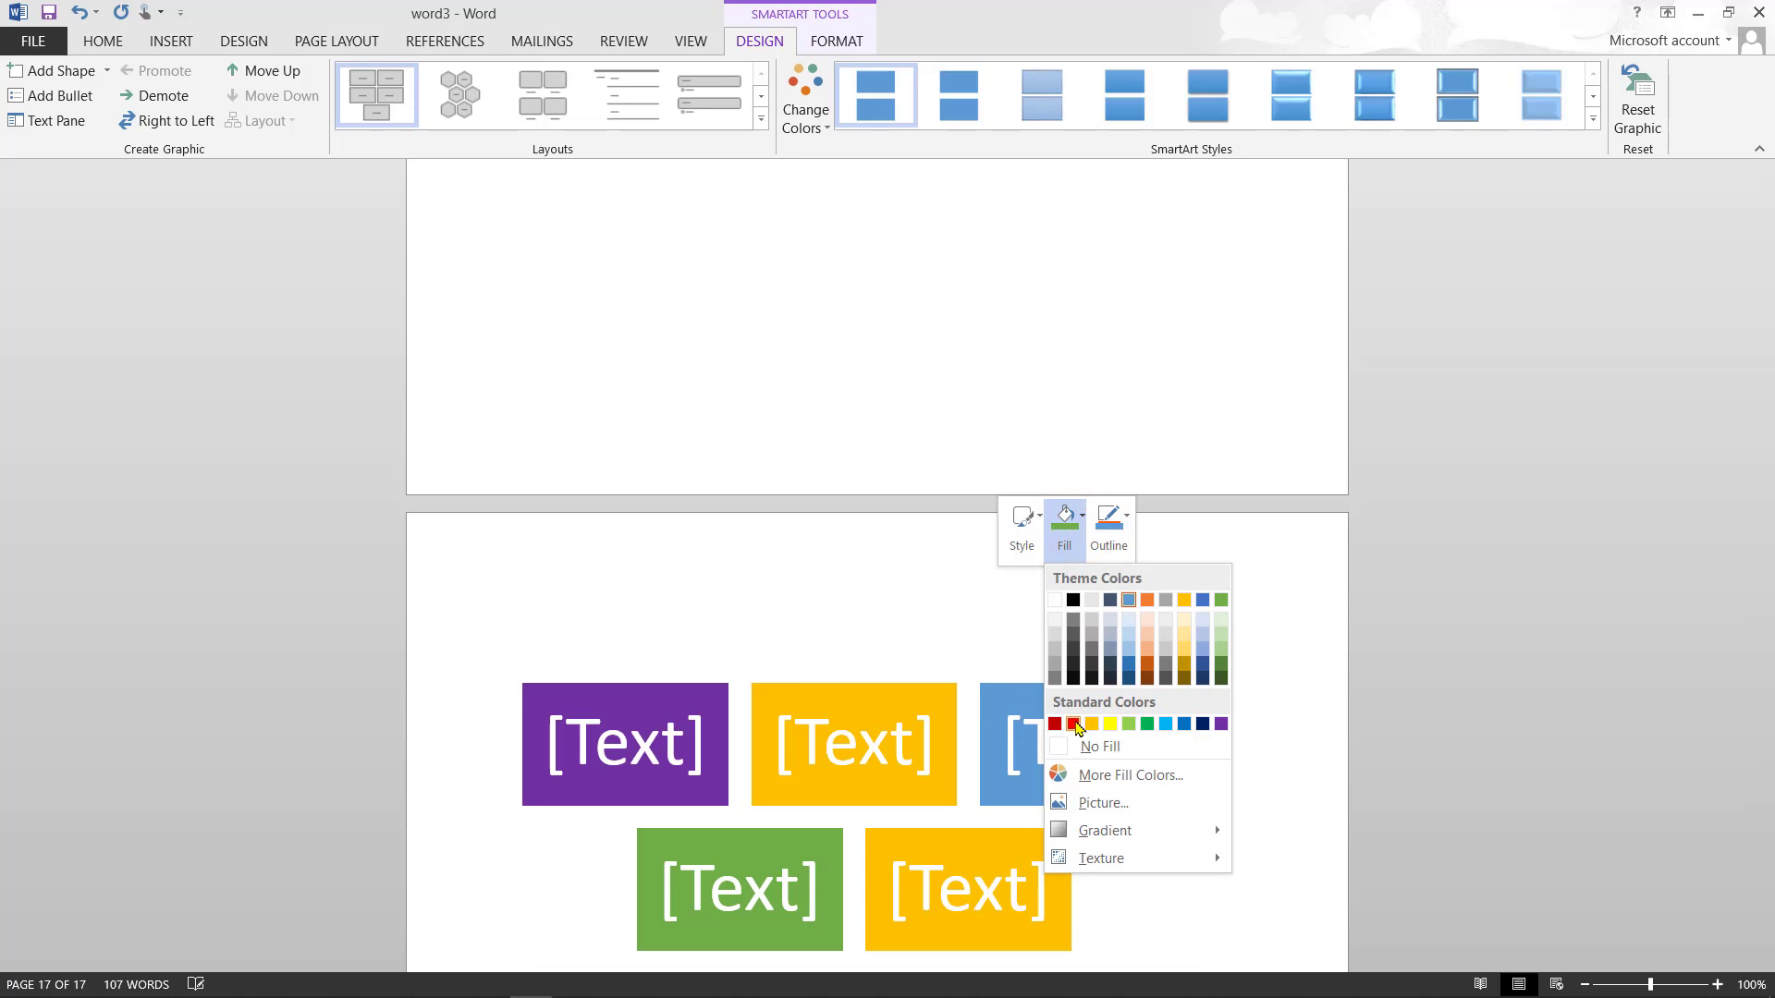
pyautogui.click(1073, 724)
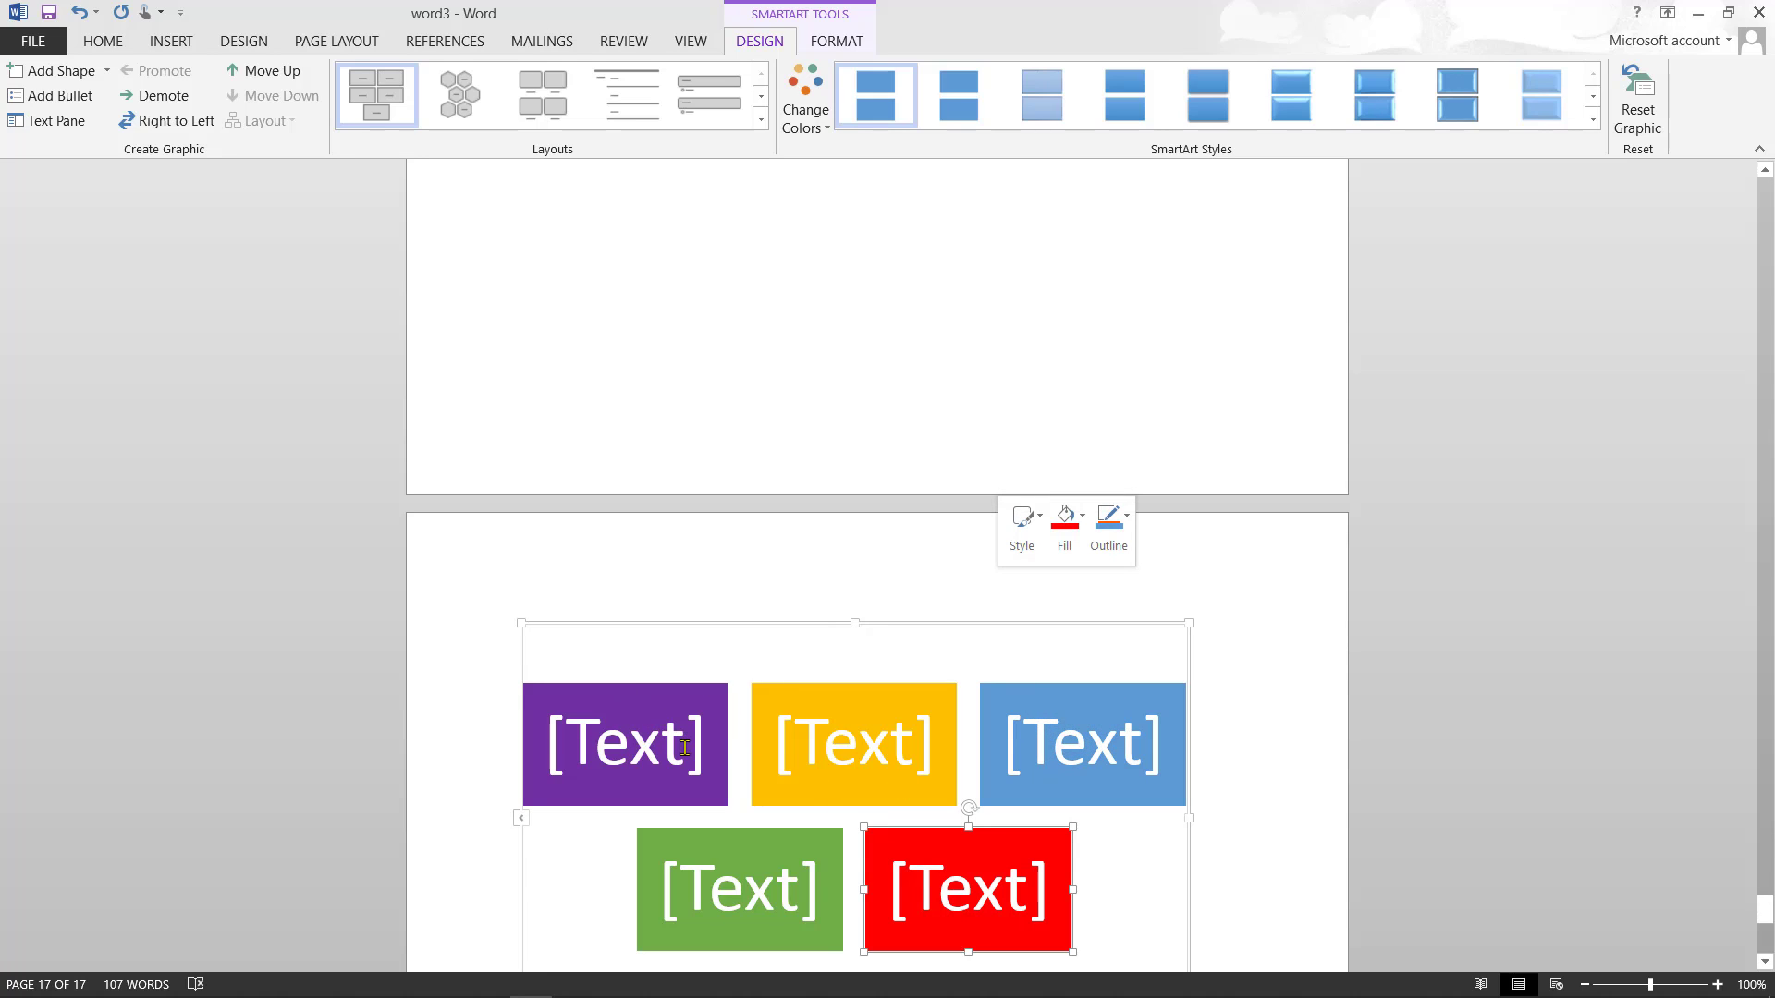
pyautogui.click(707, 752)
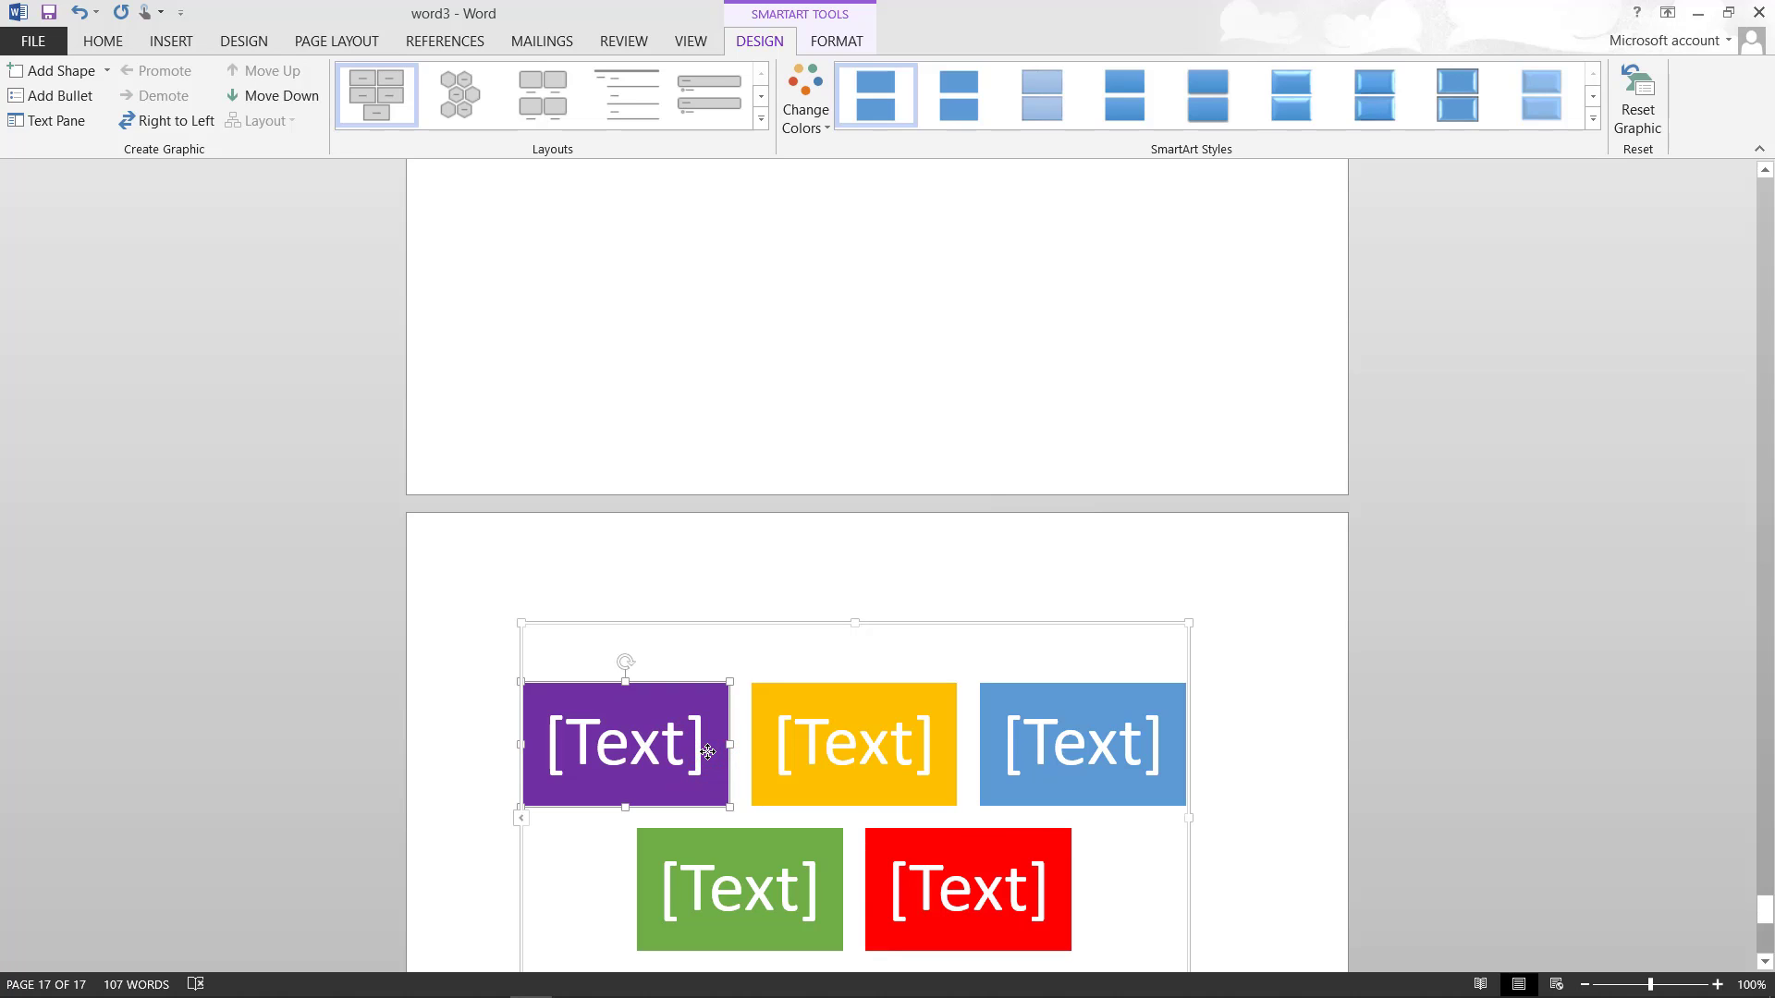
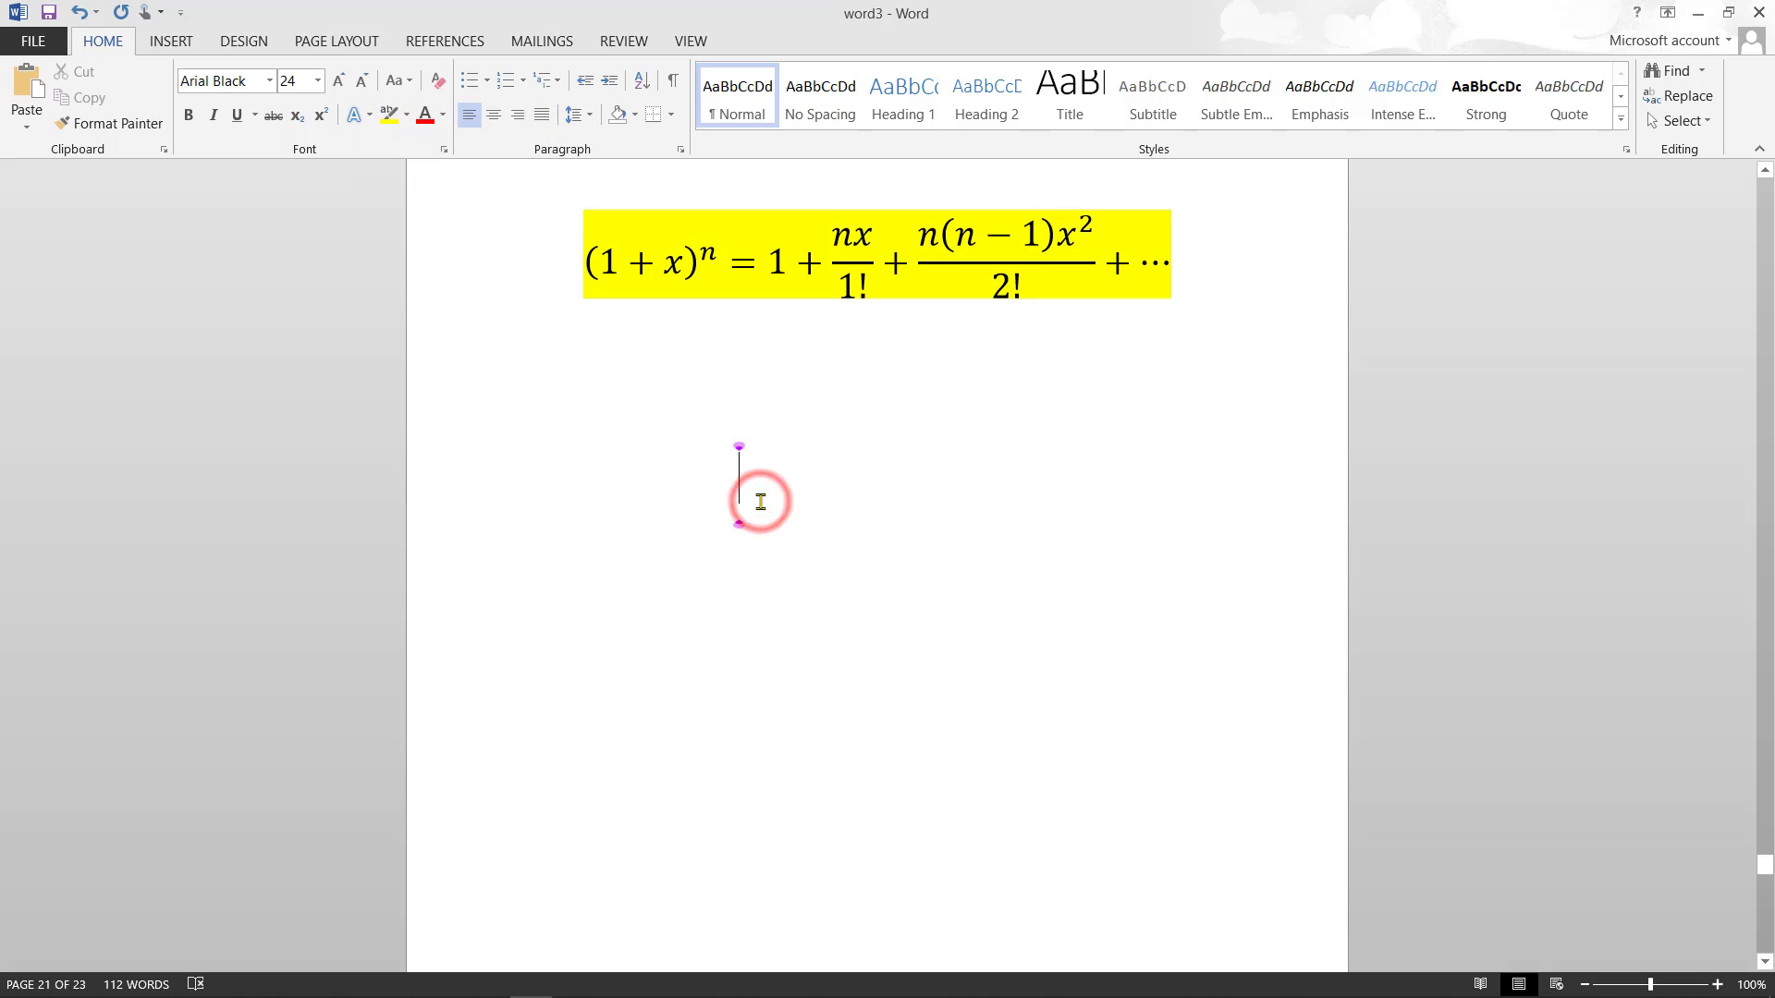
# - Show the Insert ribbon's content-insertion features below the yellow binomial equation
pyautogui.click(183, 41)
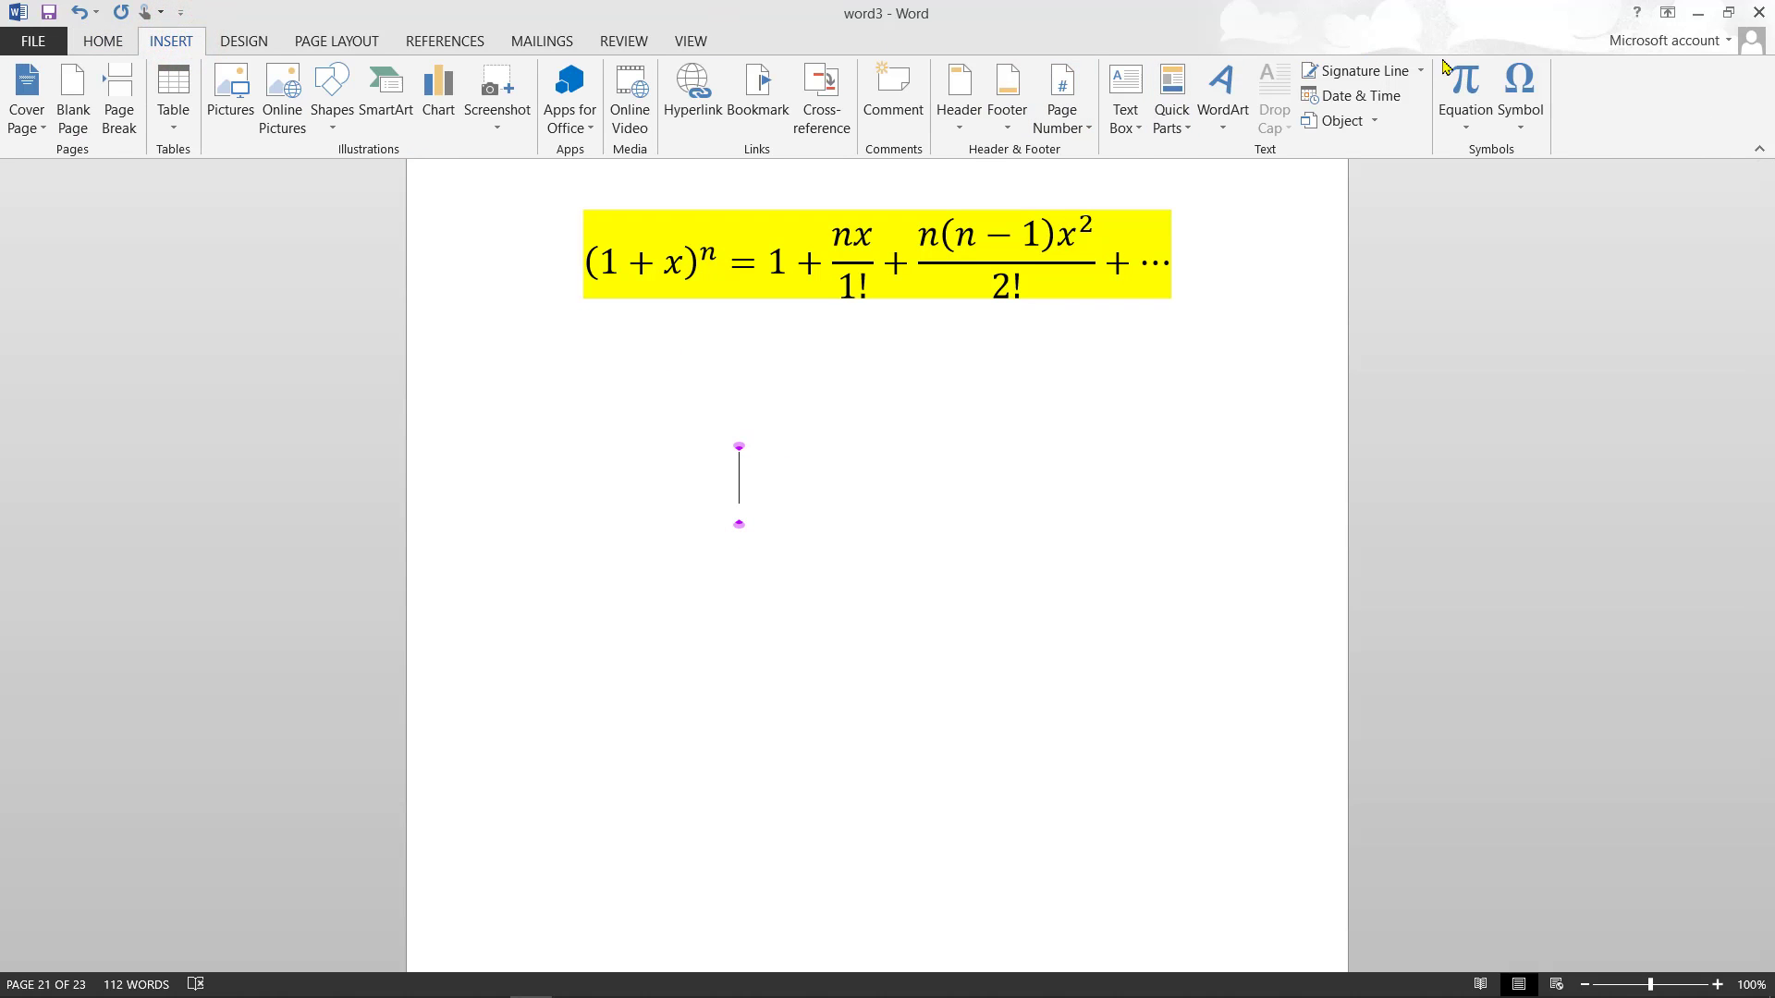
# - Browse the common symbols gallery, then bring up the Design formatting options
pyautogui.click(1528, 124)
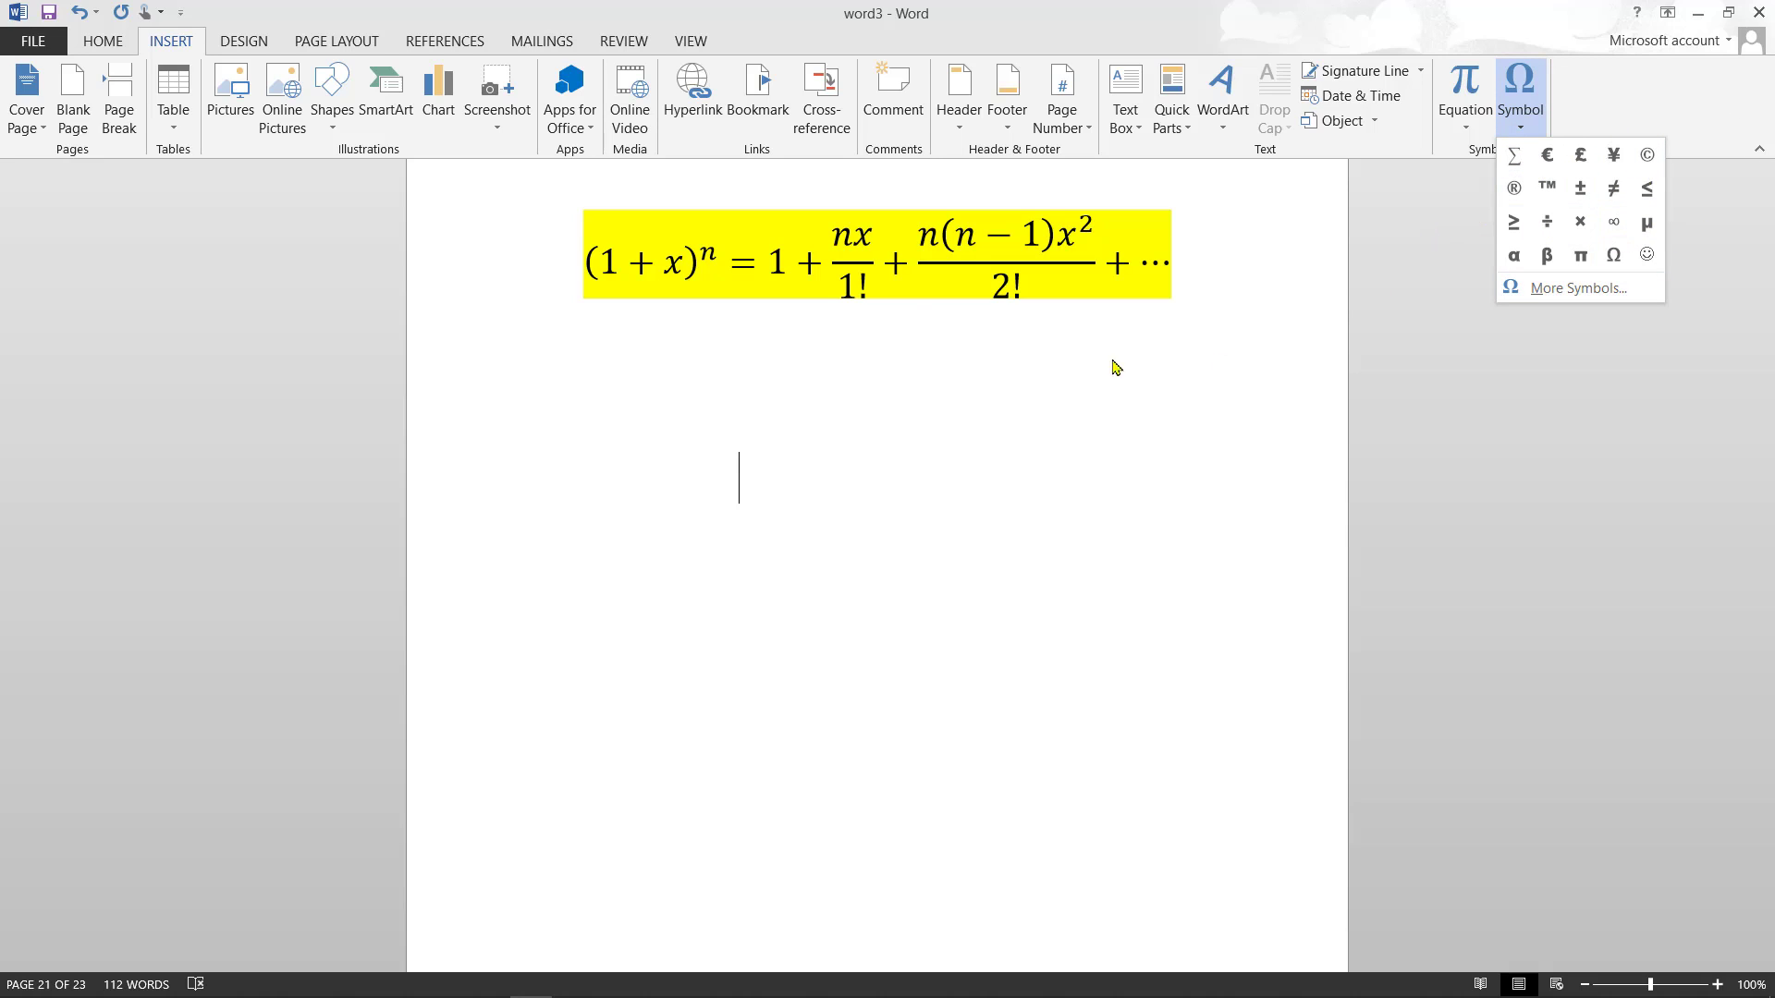
pyautogui.click(244, 42)
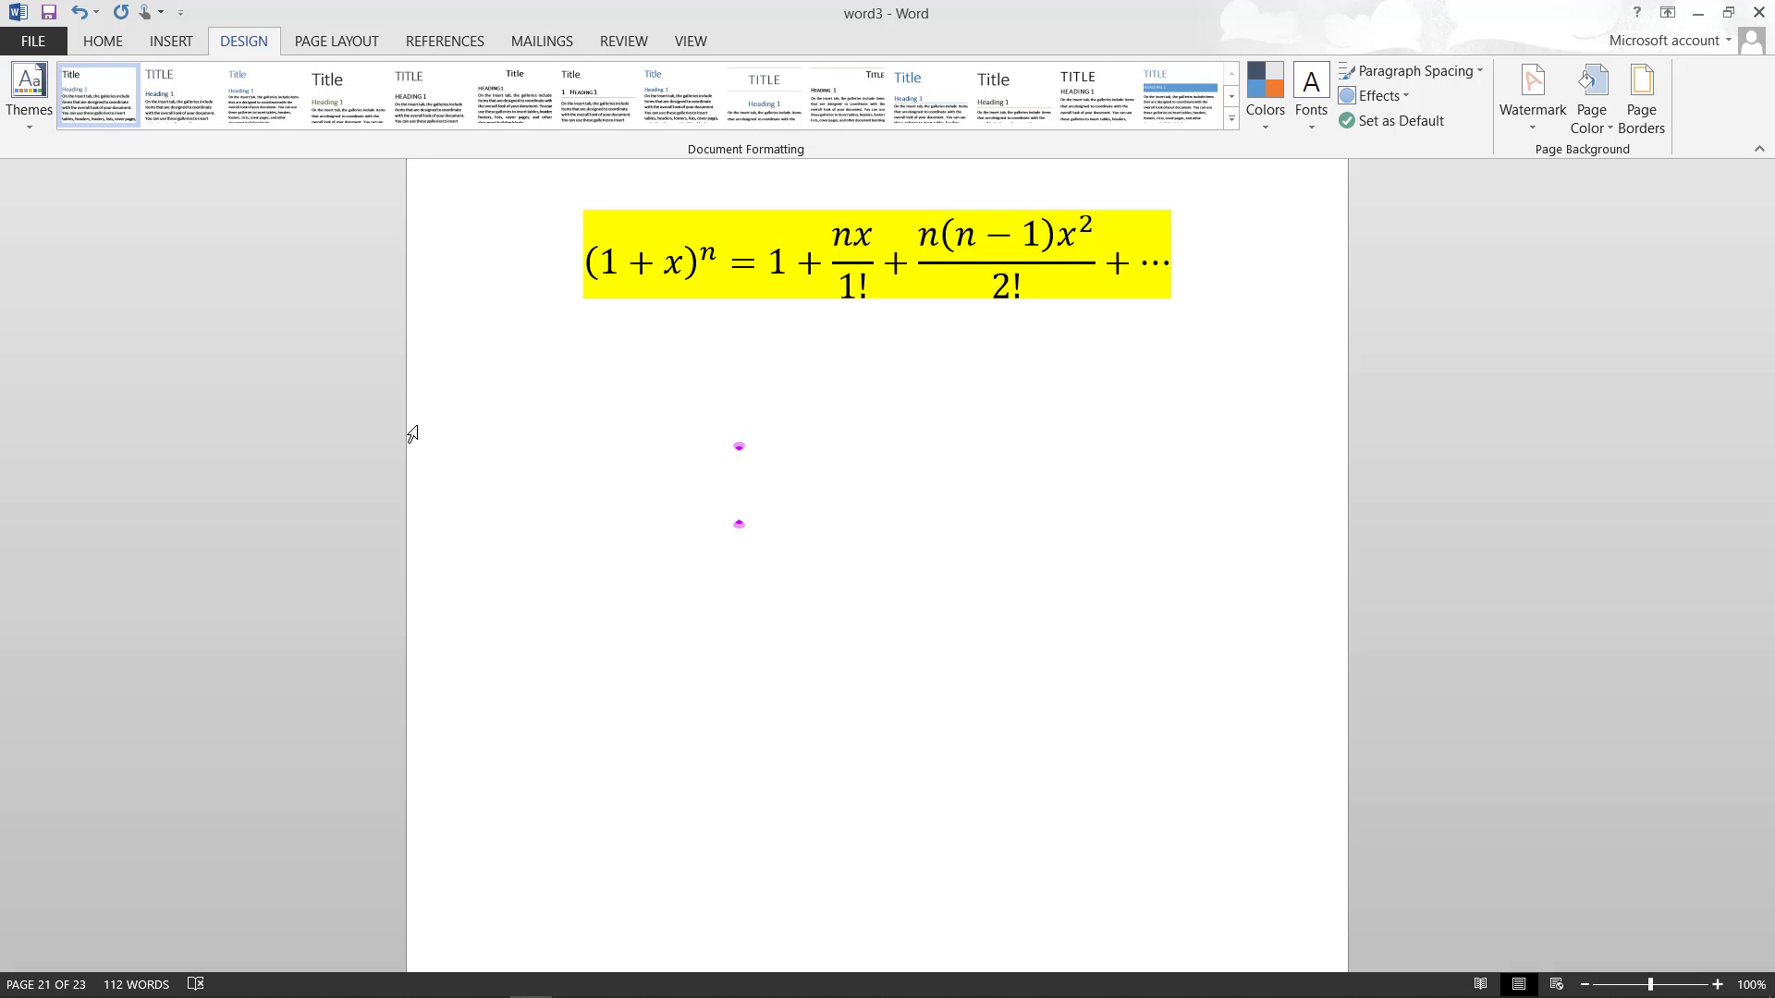
# - Type the lines Wsrtuuipiq, Qety8po and tyuoip on page 22 and apply the Shaded style set
pyautogui.write('wsrtuuipiq')
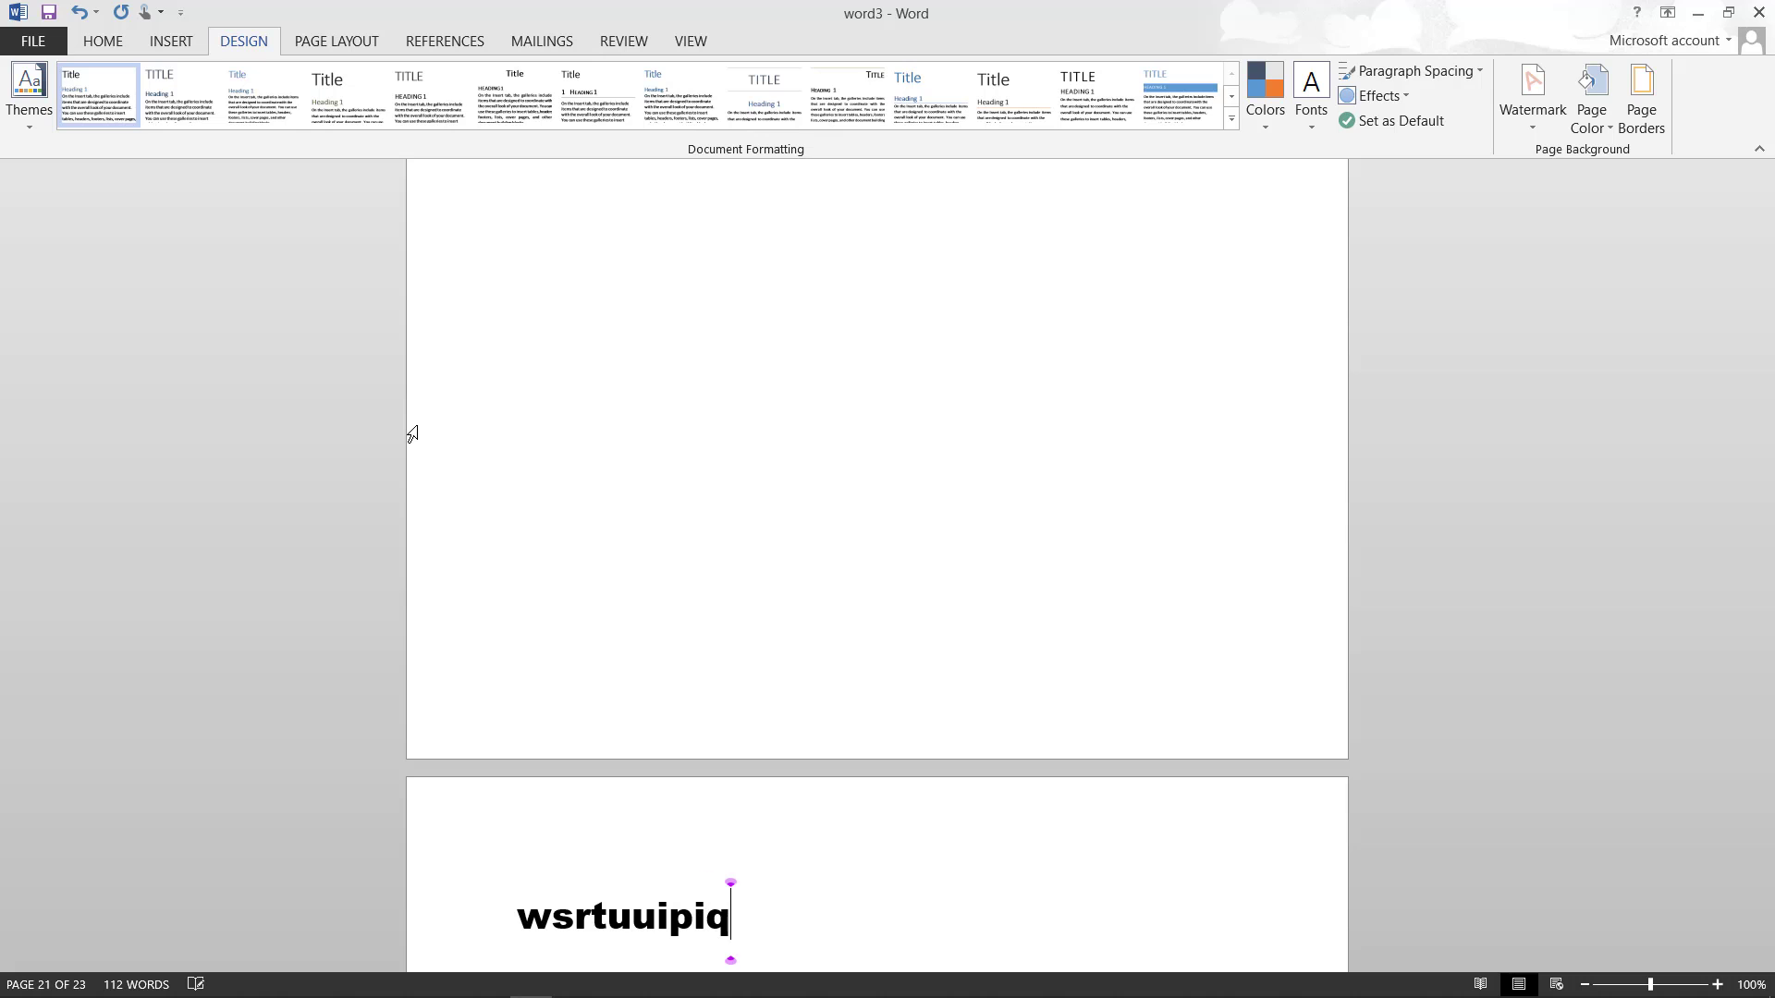
pyautogui.press('Return')
pyautogui.write('qety8po')
pyautogui.write('tyuoip')
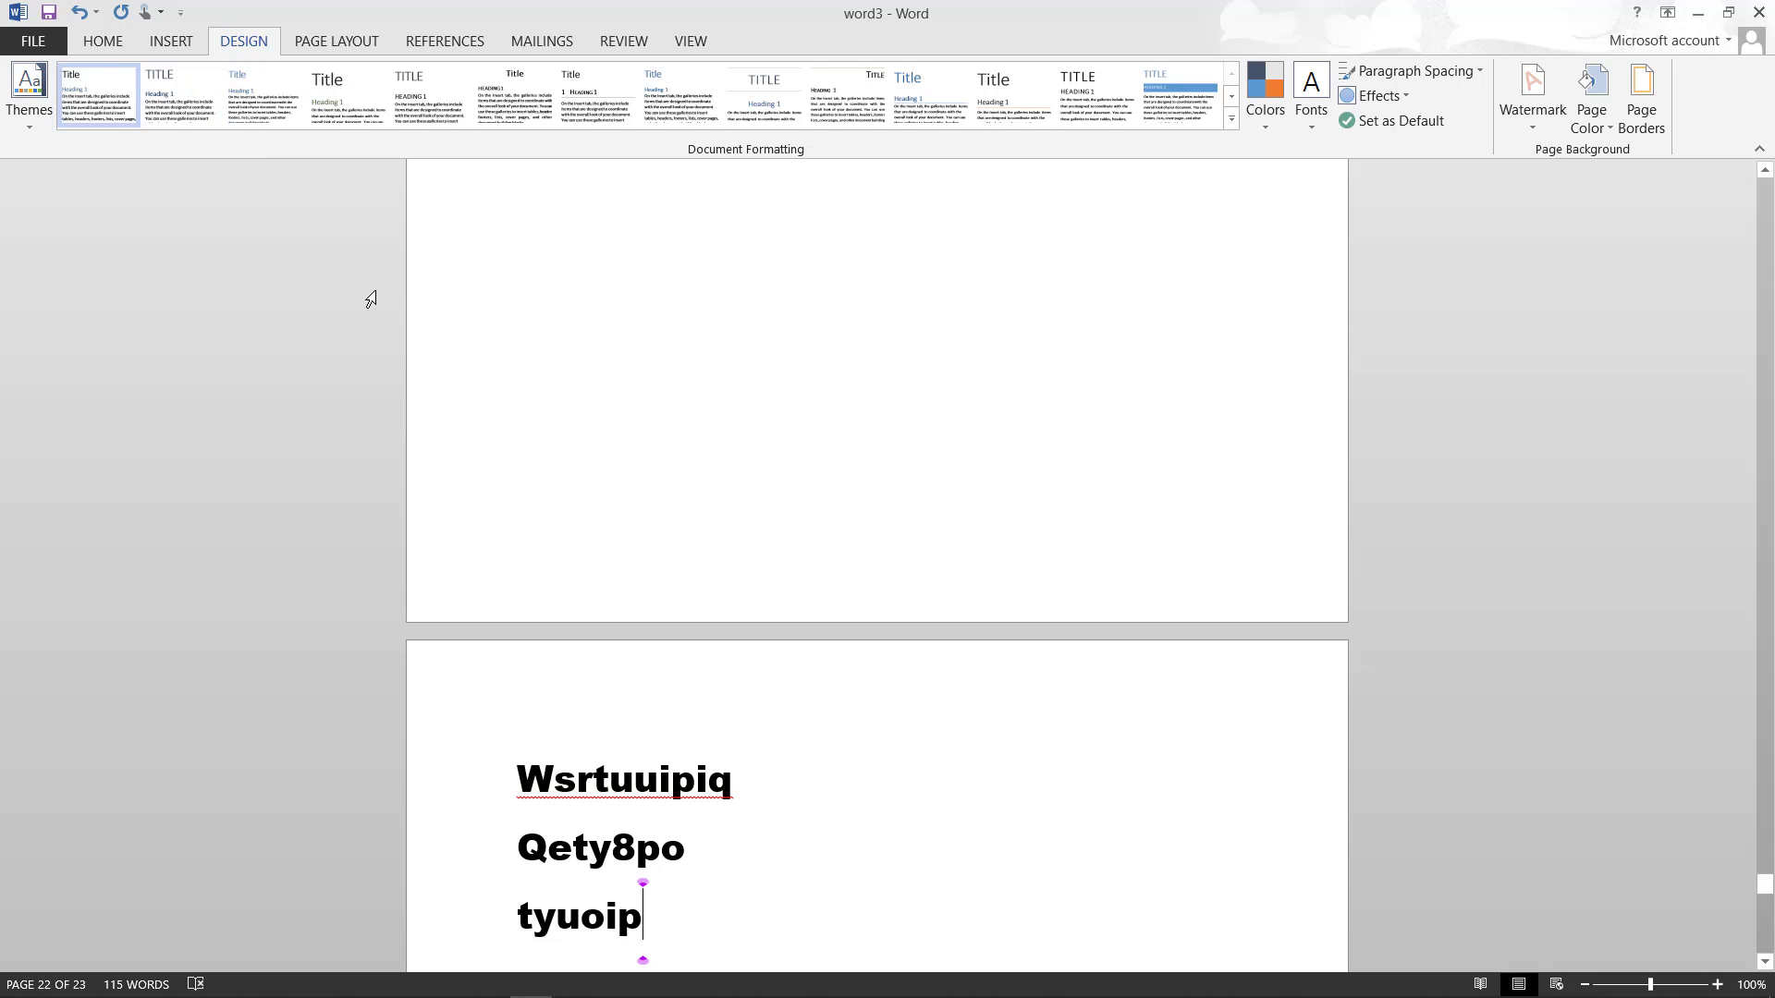
pyautogui.moveTo(515, 760); pyautogui.dragTo(673, 784)
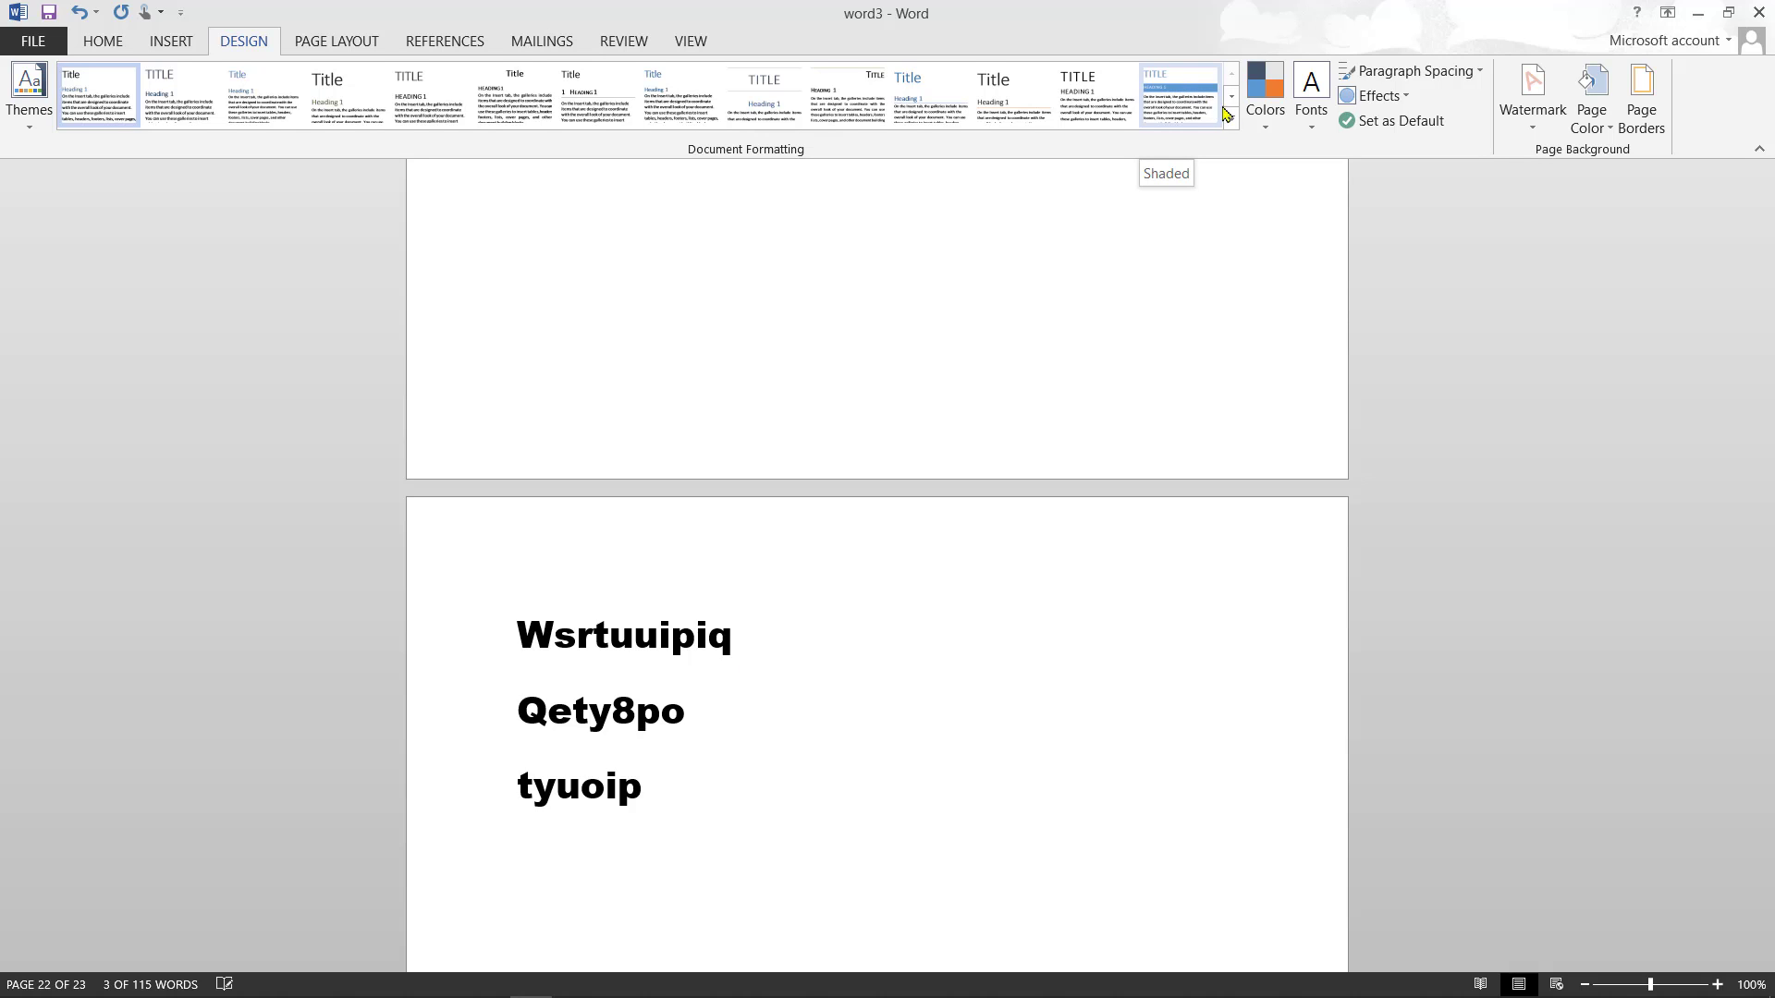
pyautogui.click(1178, 87)
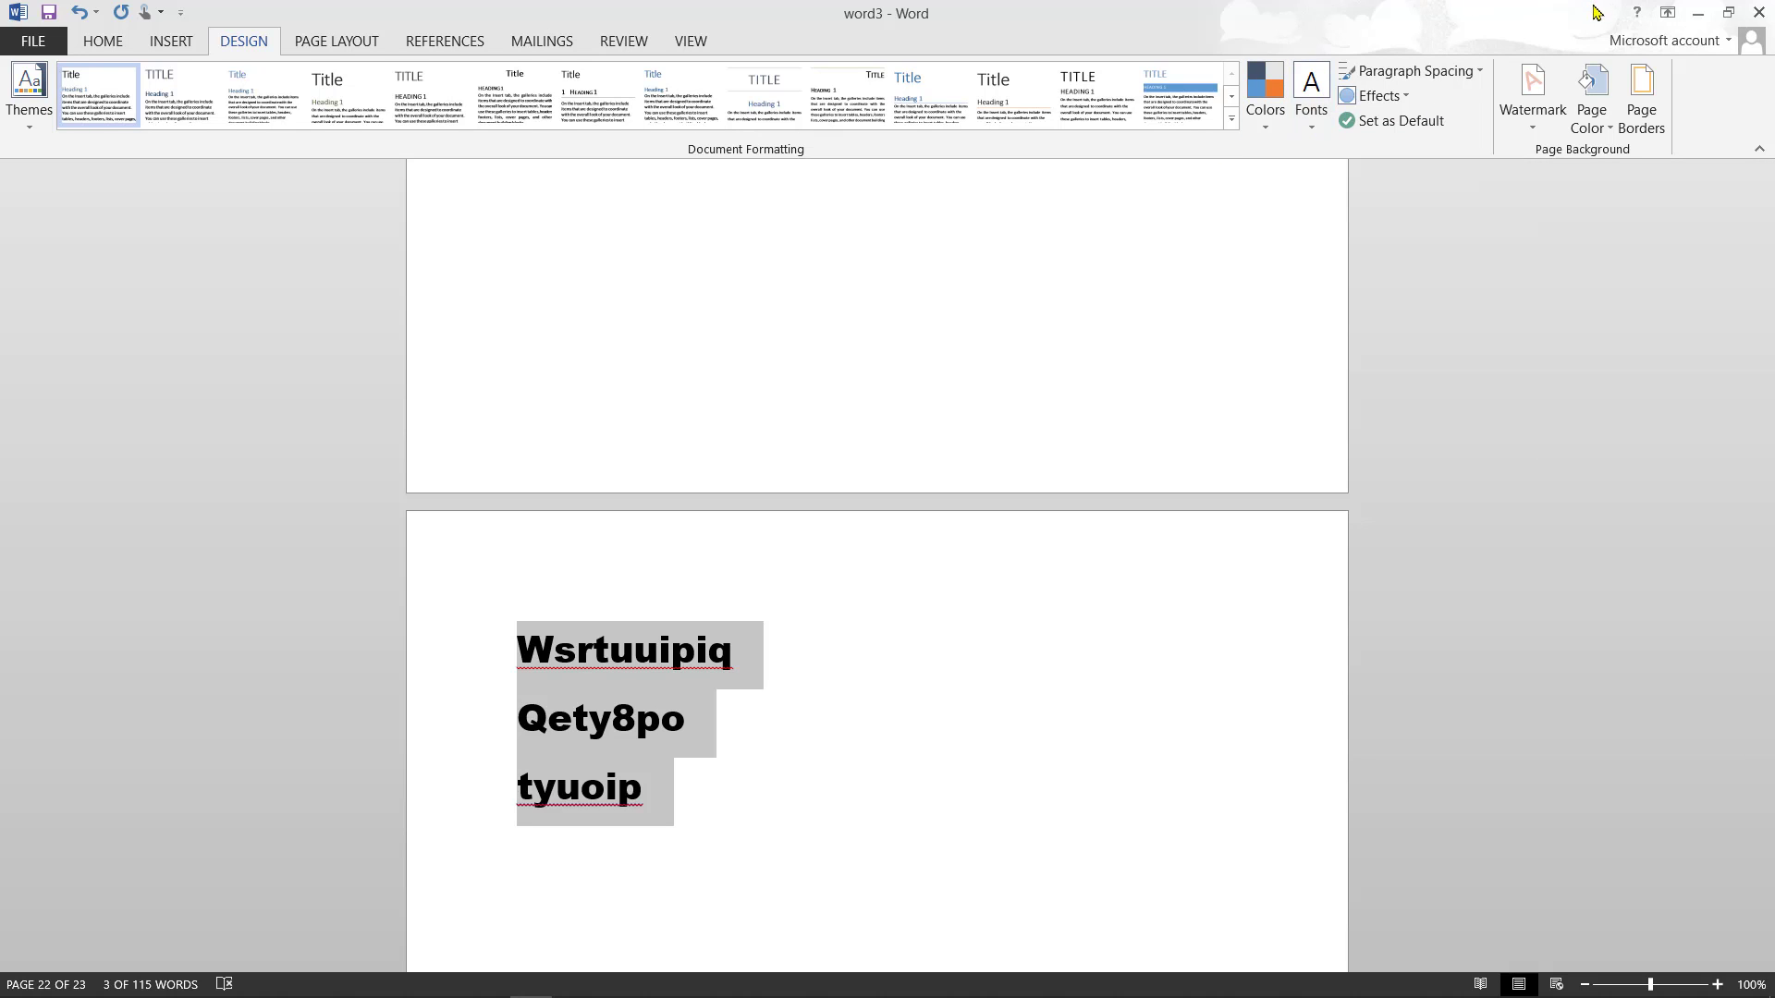
# - Apply the DRAFT 2 watermark from the Disclaimers section of the watermark gallery
pyautogui.click(1531, 130)
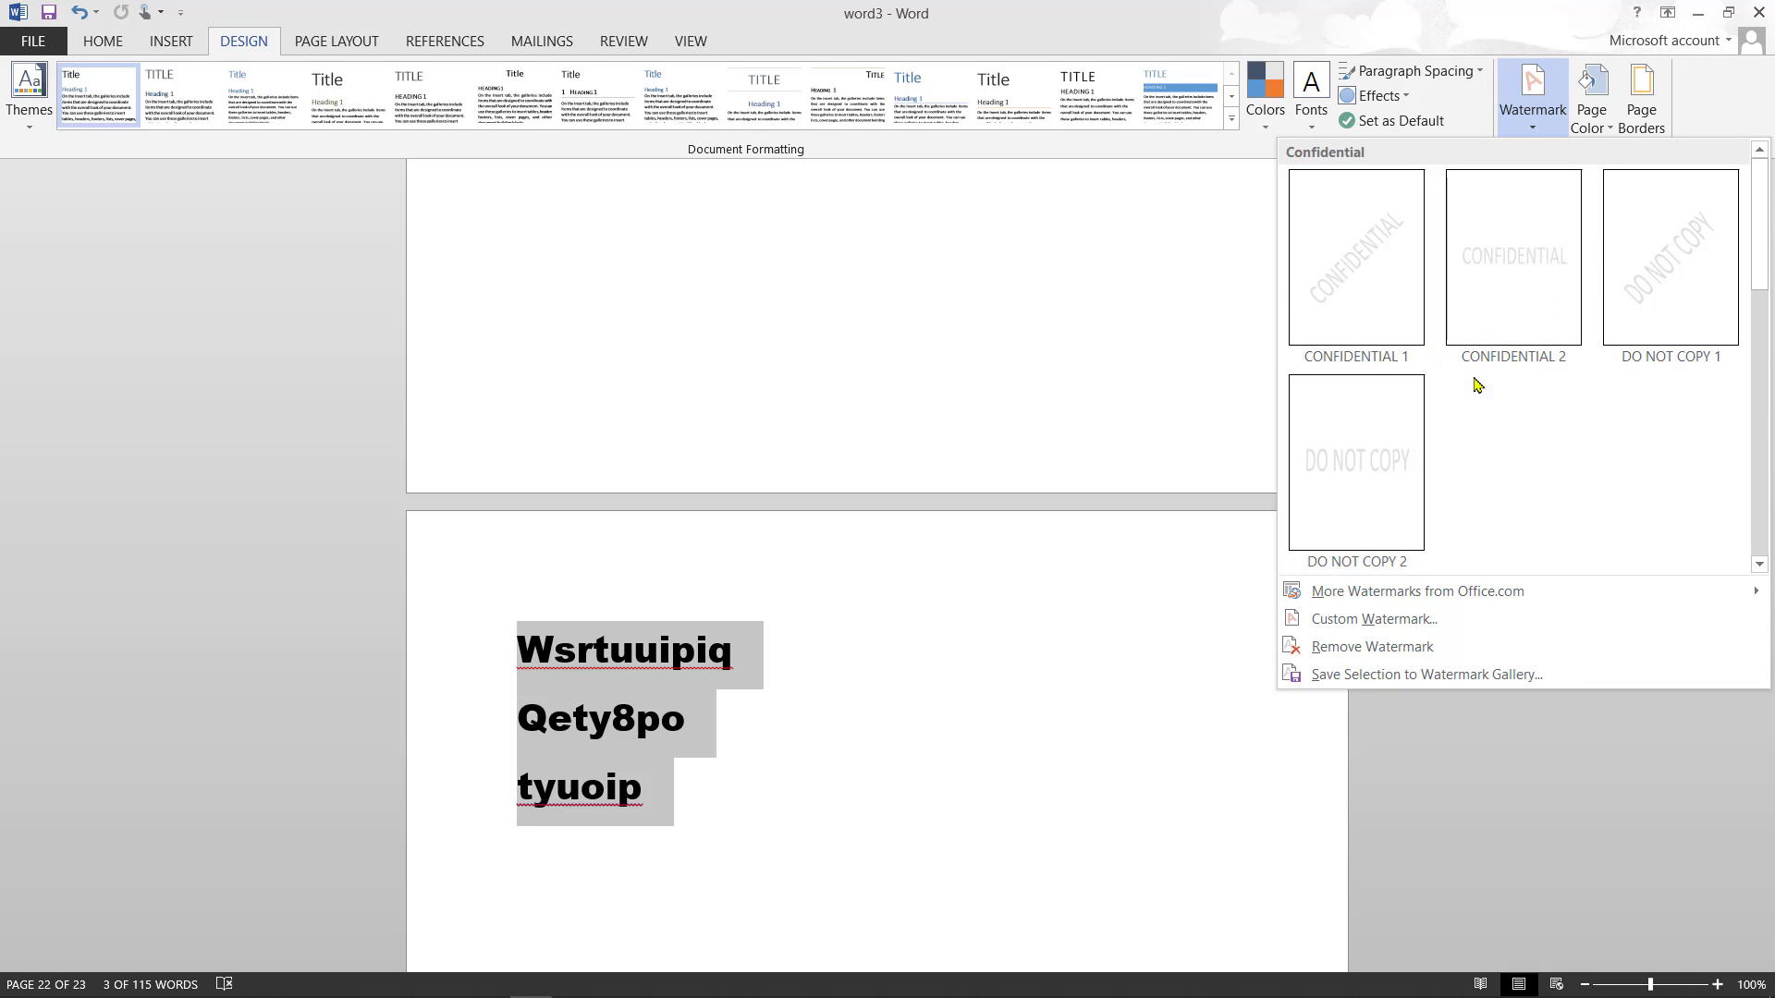
pyautogui.click(1762, 349)
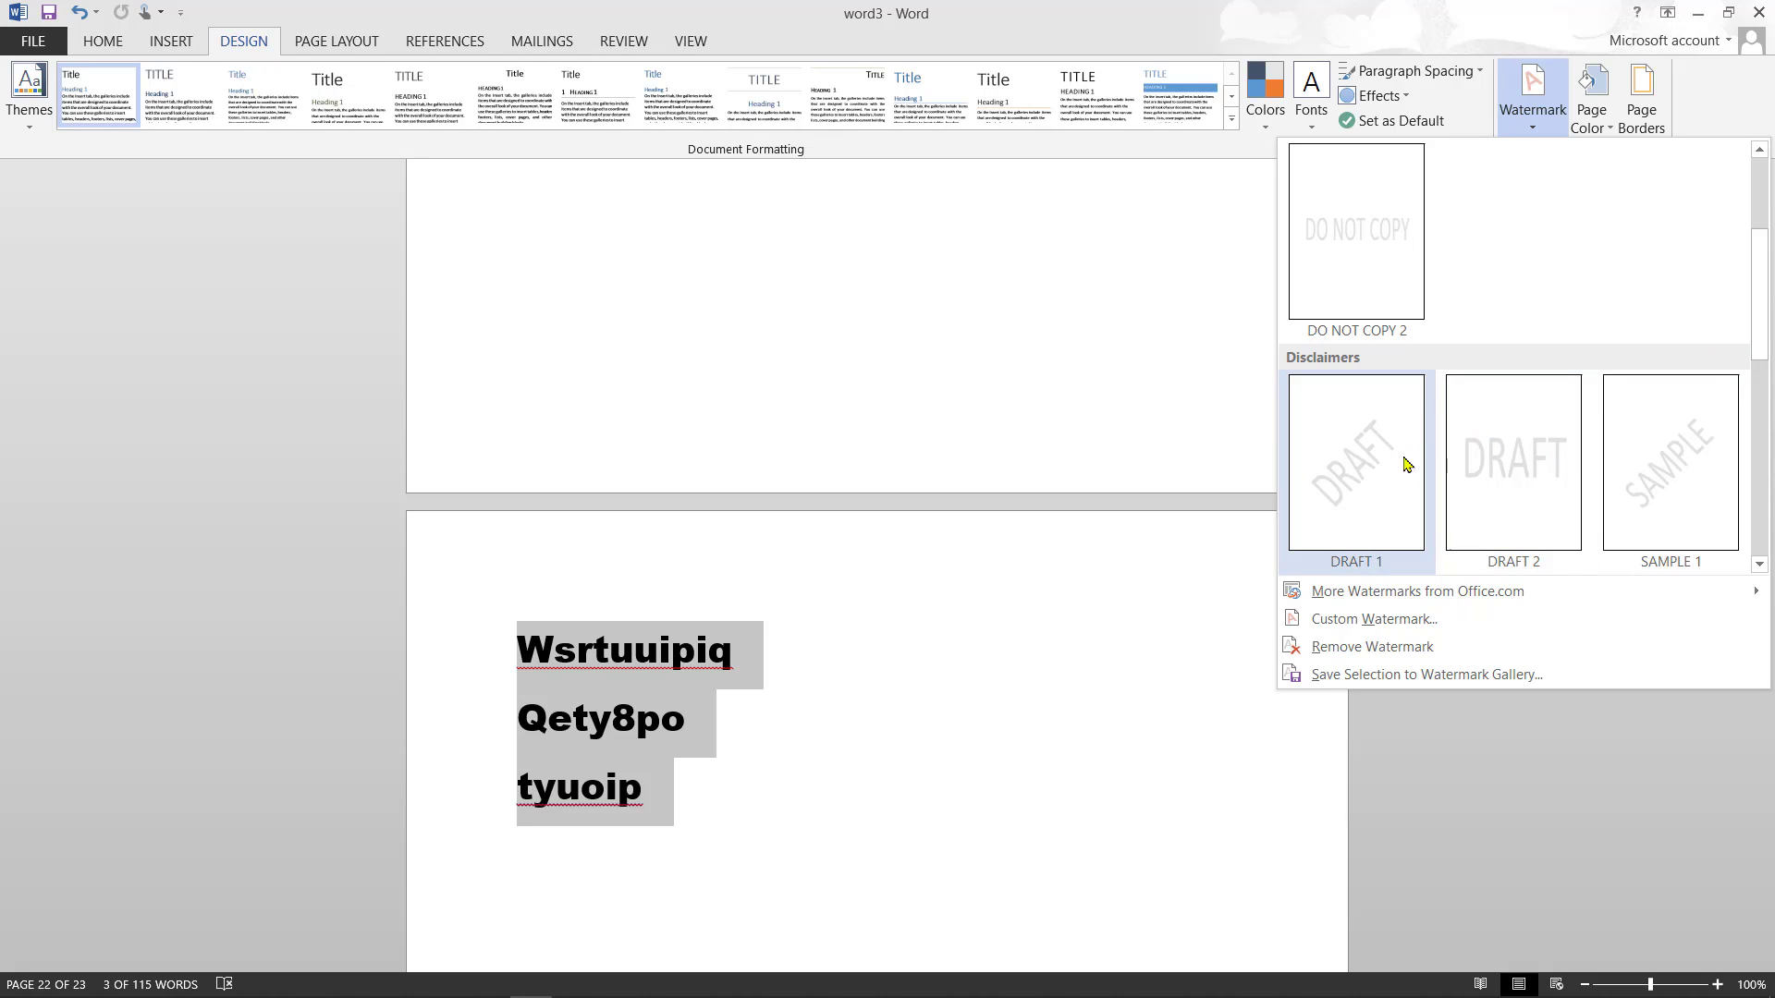
pyautogui.click(1481, 438)
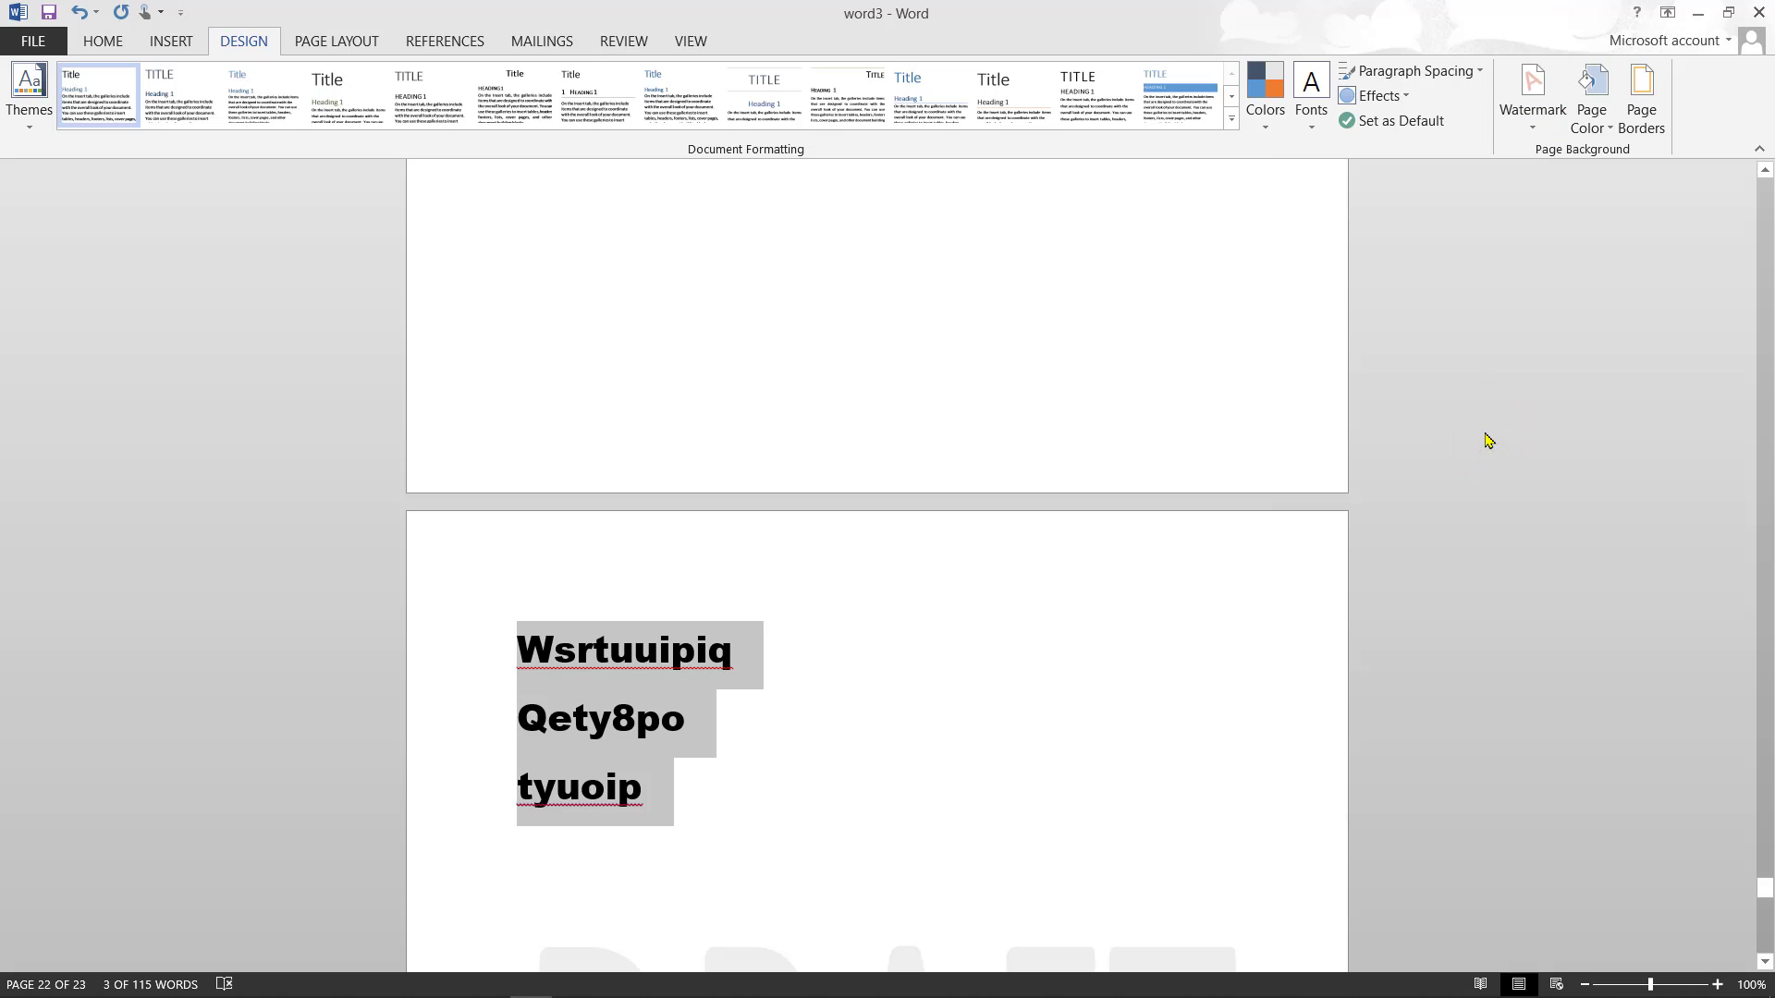
# - Page through earlier pages to confirm the DRAFT watermark, then place the cursor below the yellow equation
pyautogui.click(1766, 447)
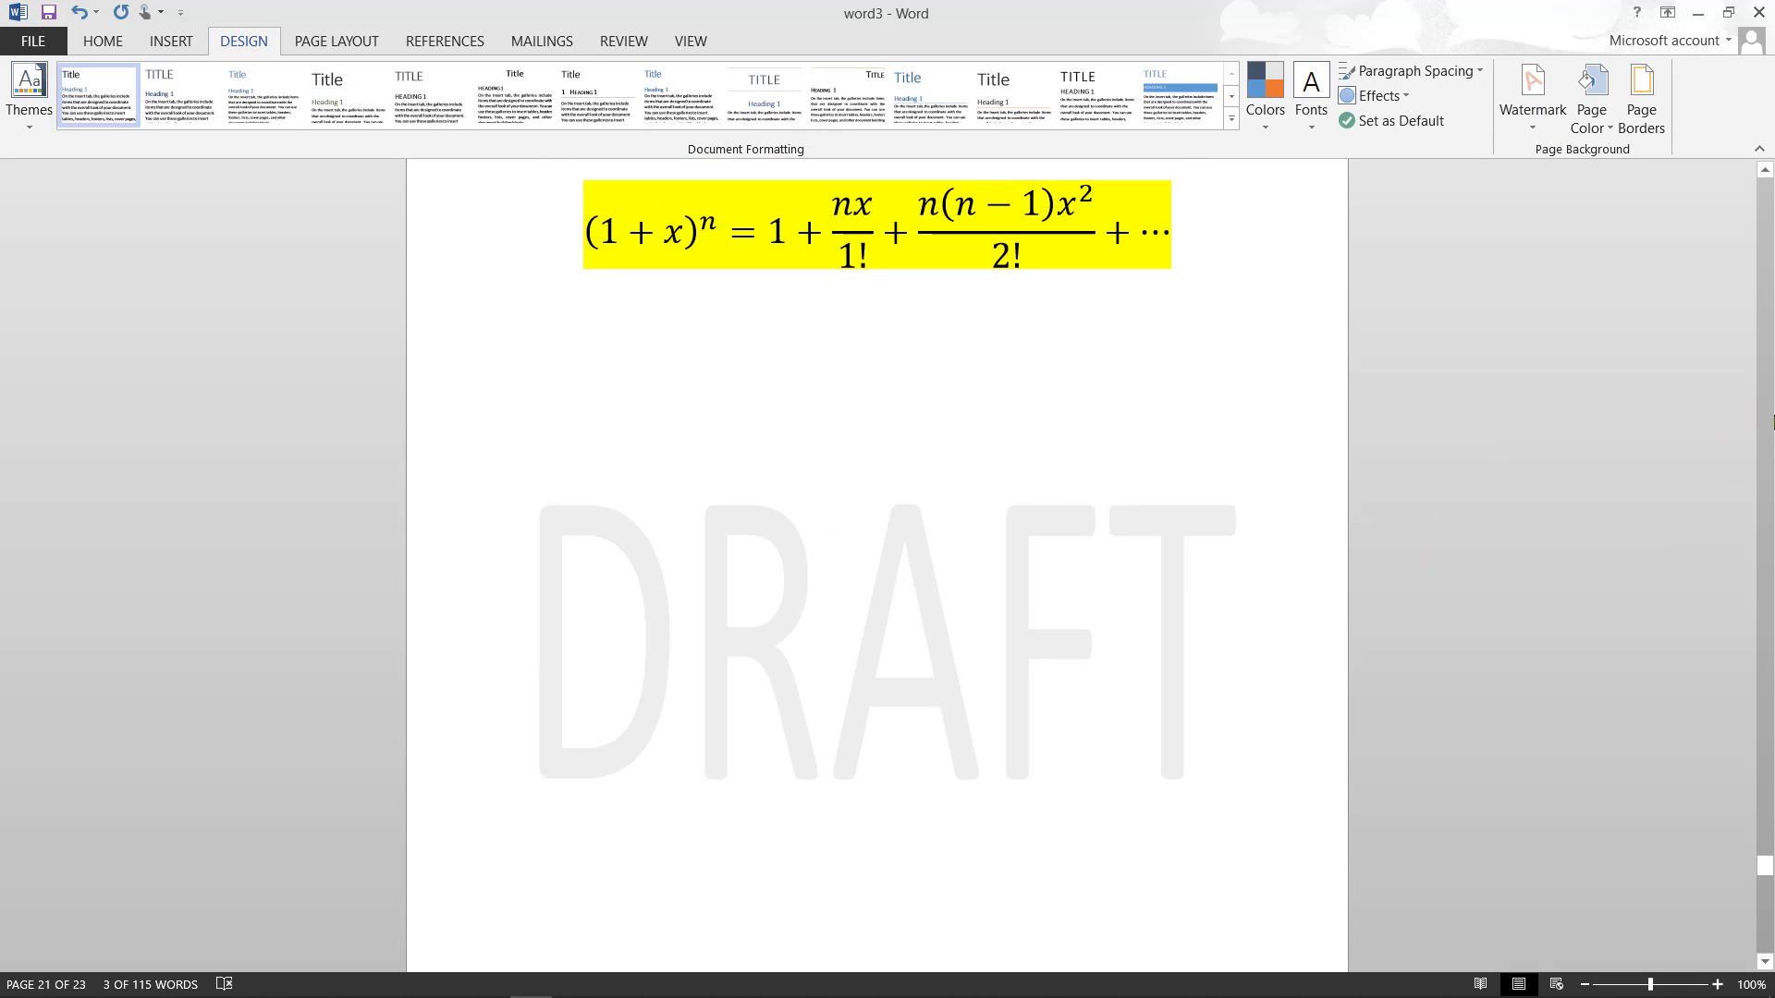
pyautogui.click(1766, 416)
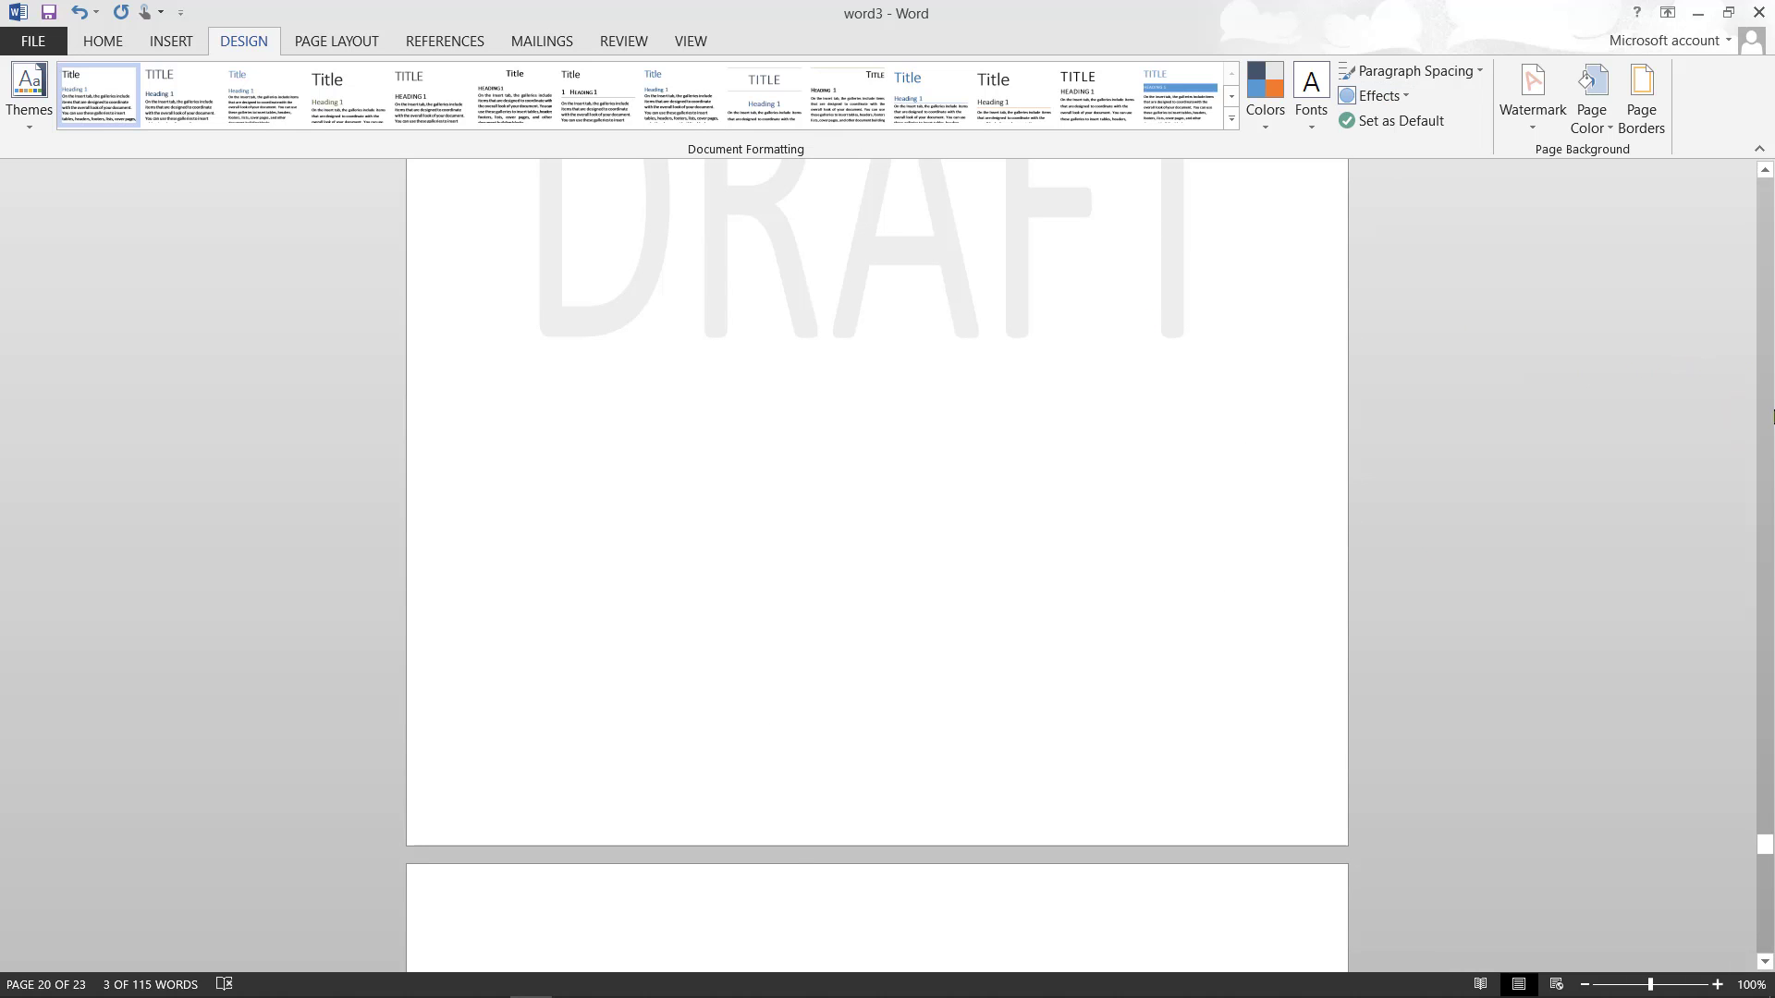
pyautogui.click(1766, 413)
pyautogui.click(1766, 410)
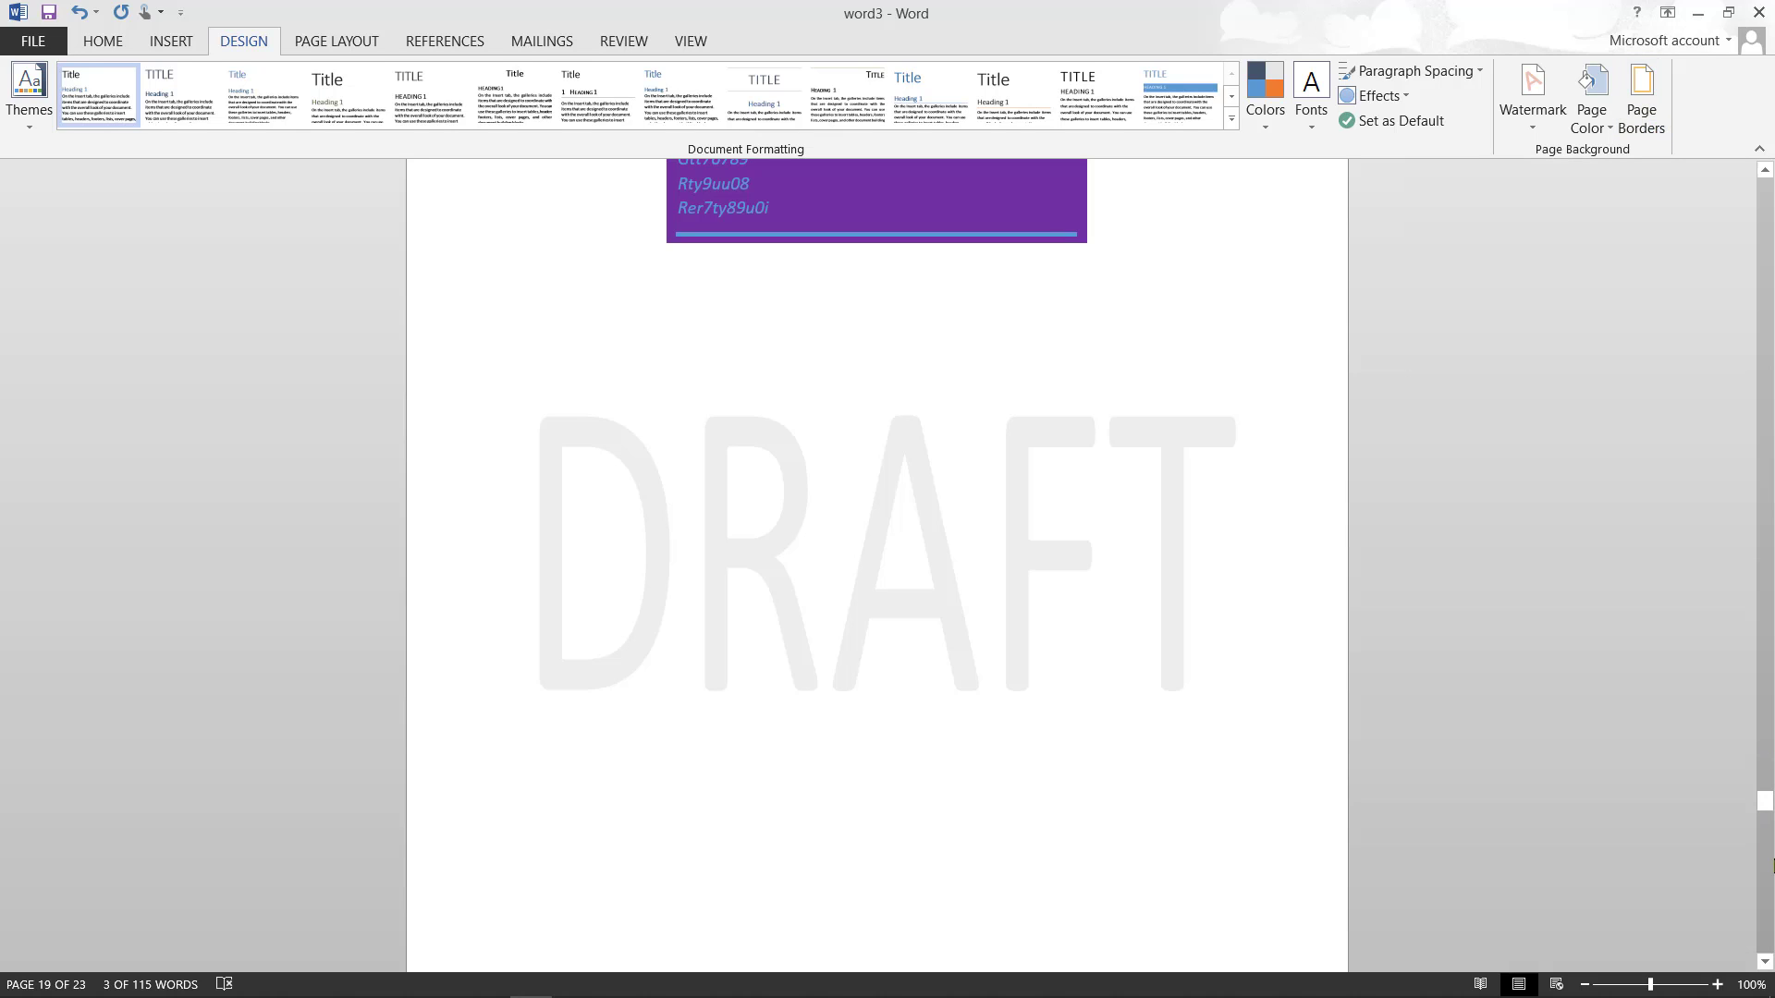
pyautogui.click(1768, 860)
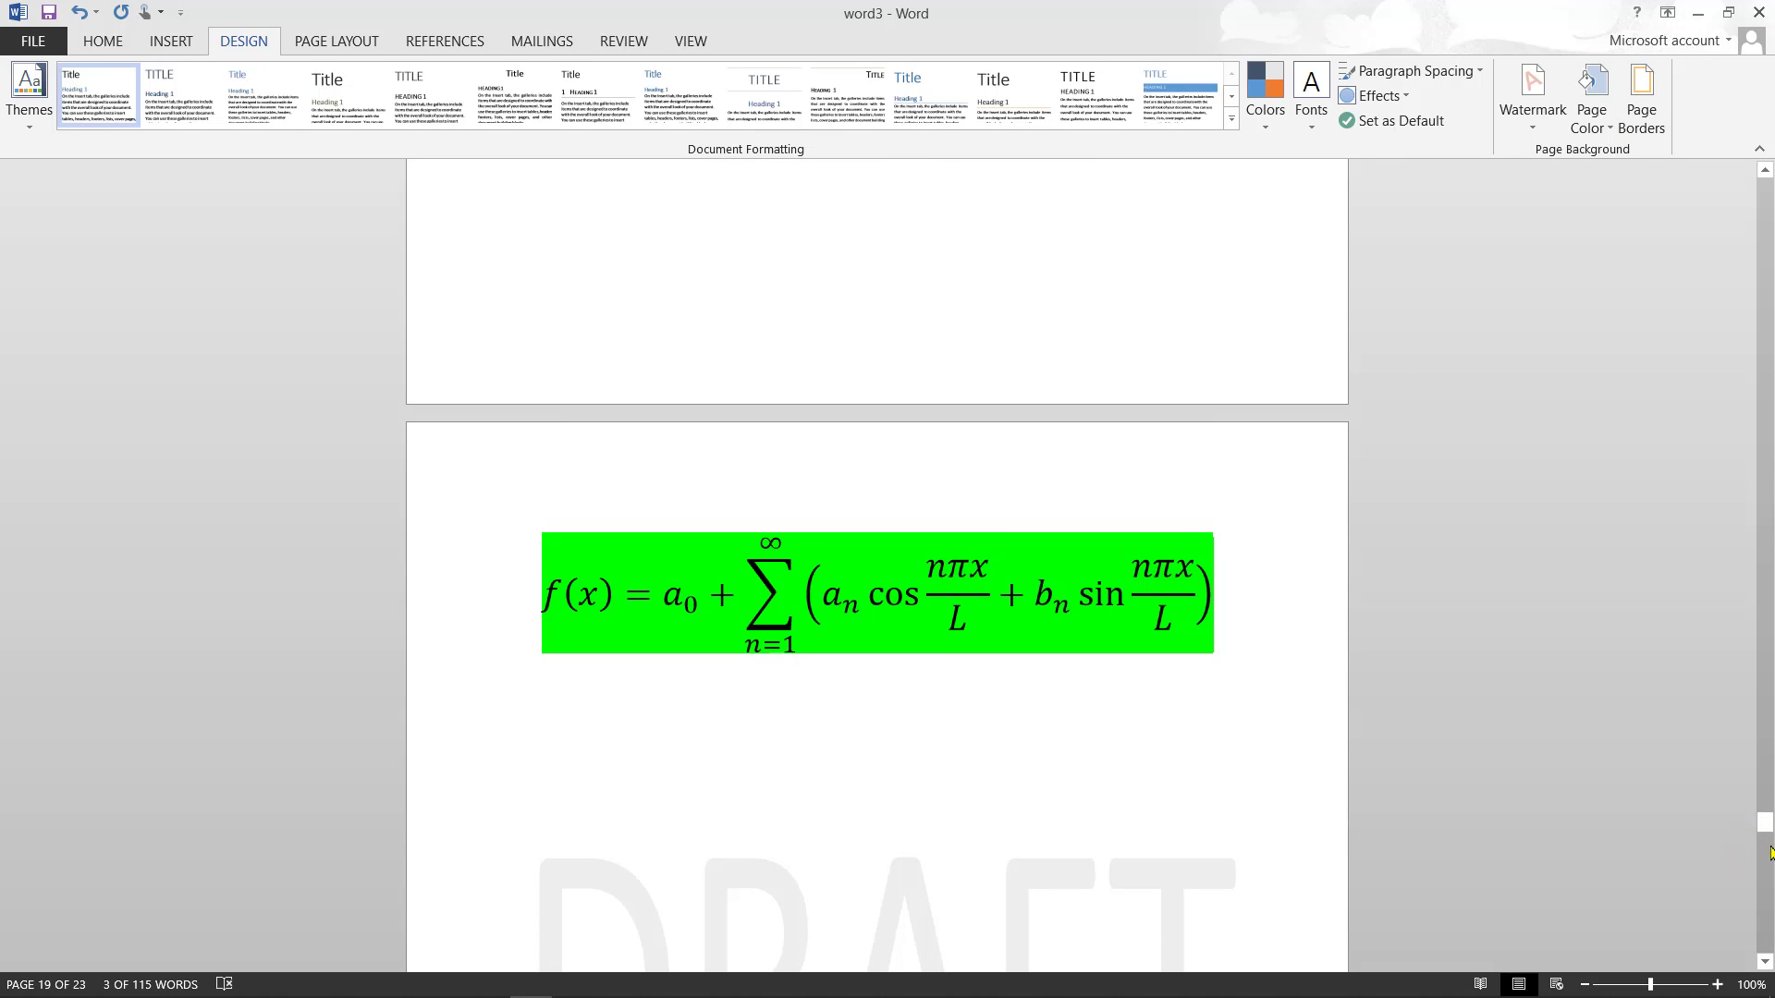
pyautogui.click(1766, 889)
pyautogui.click(1767, 889)
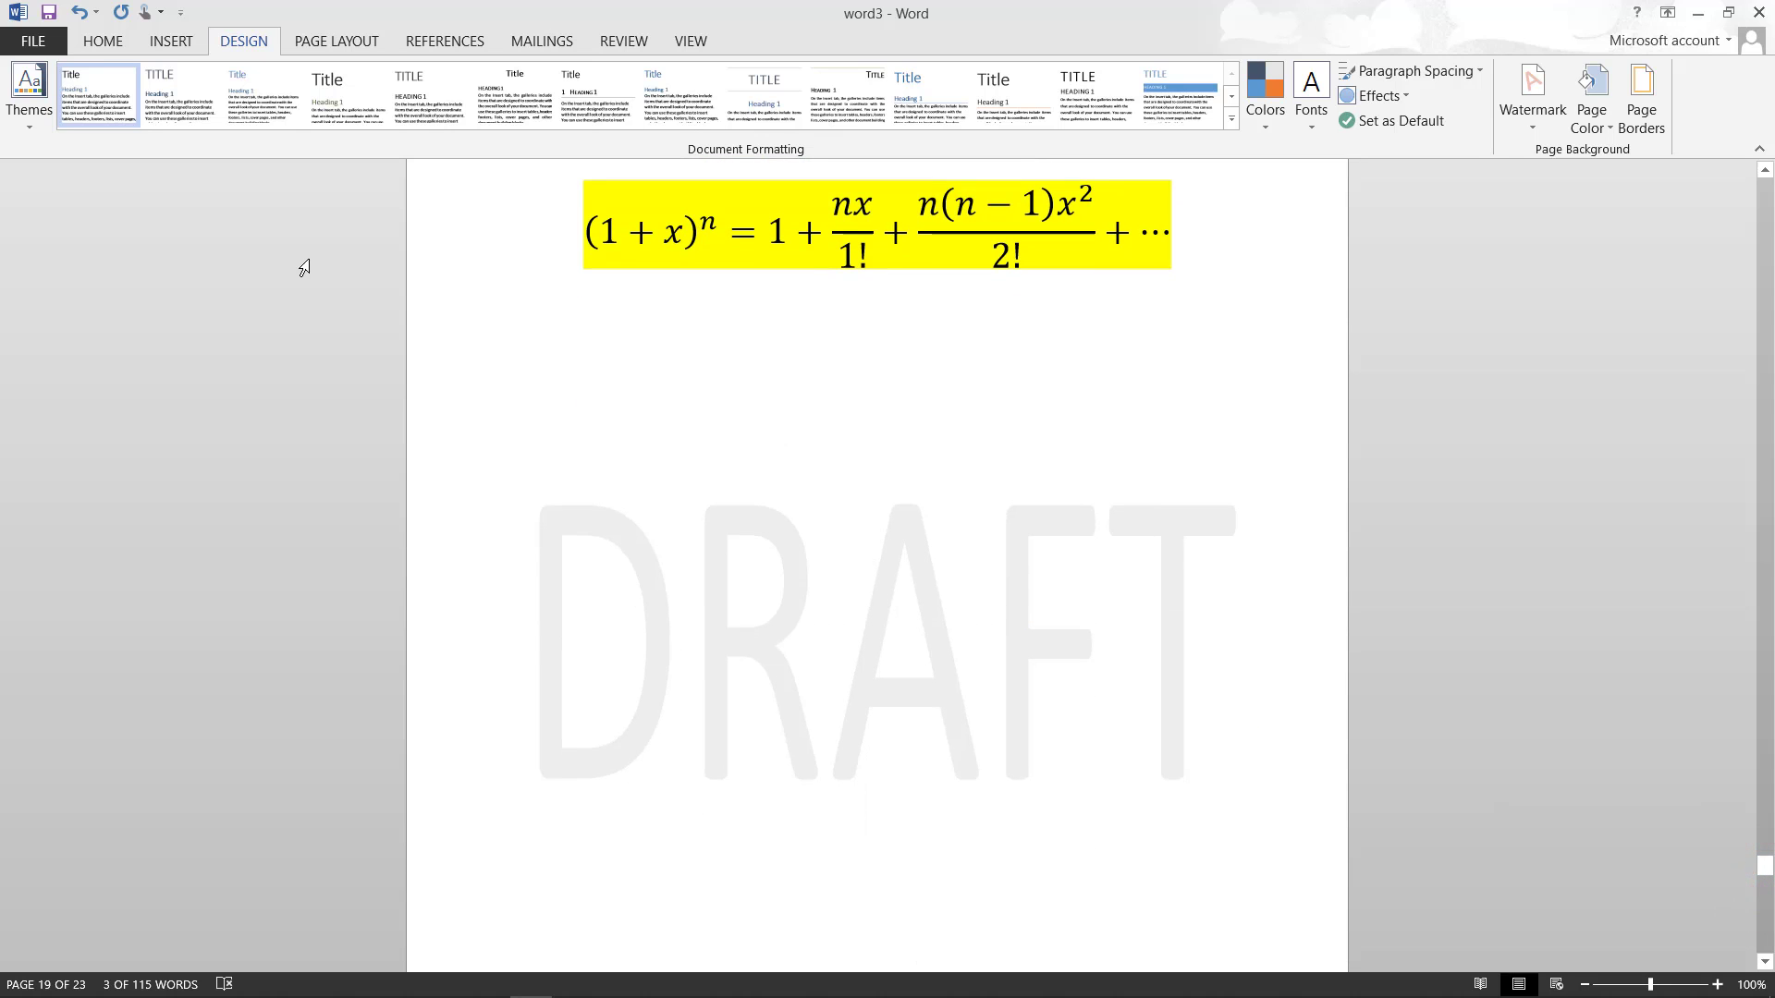
pyautogui.click(636, 444)
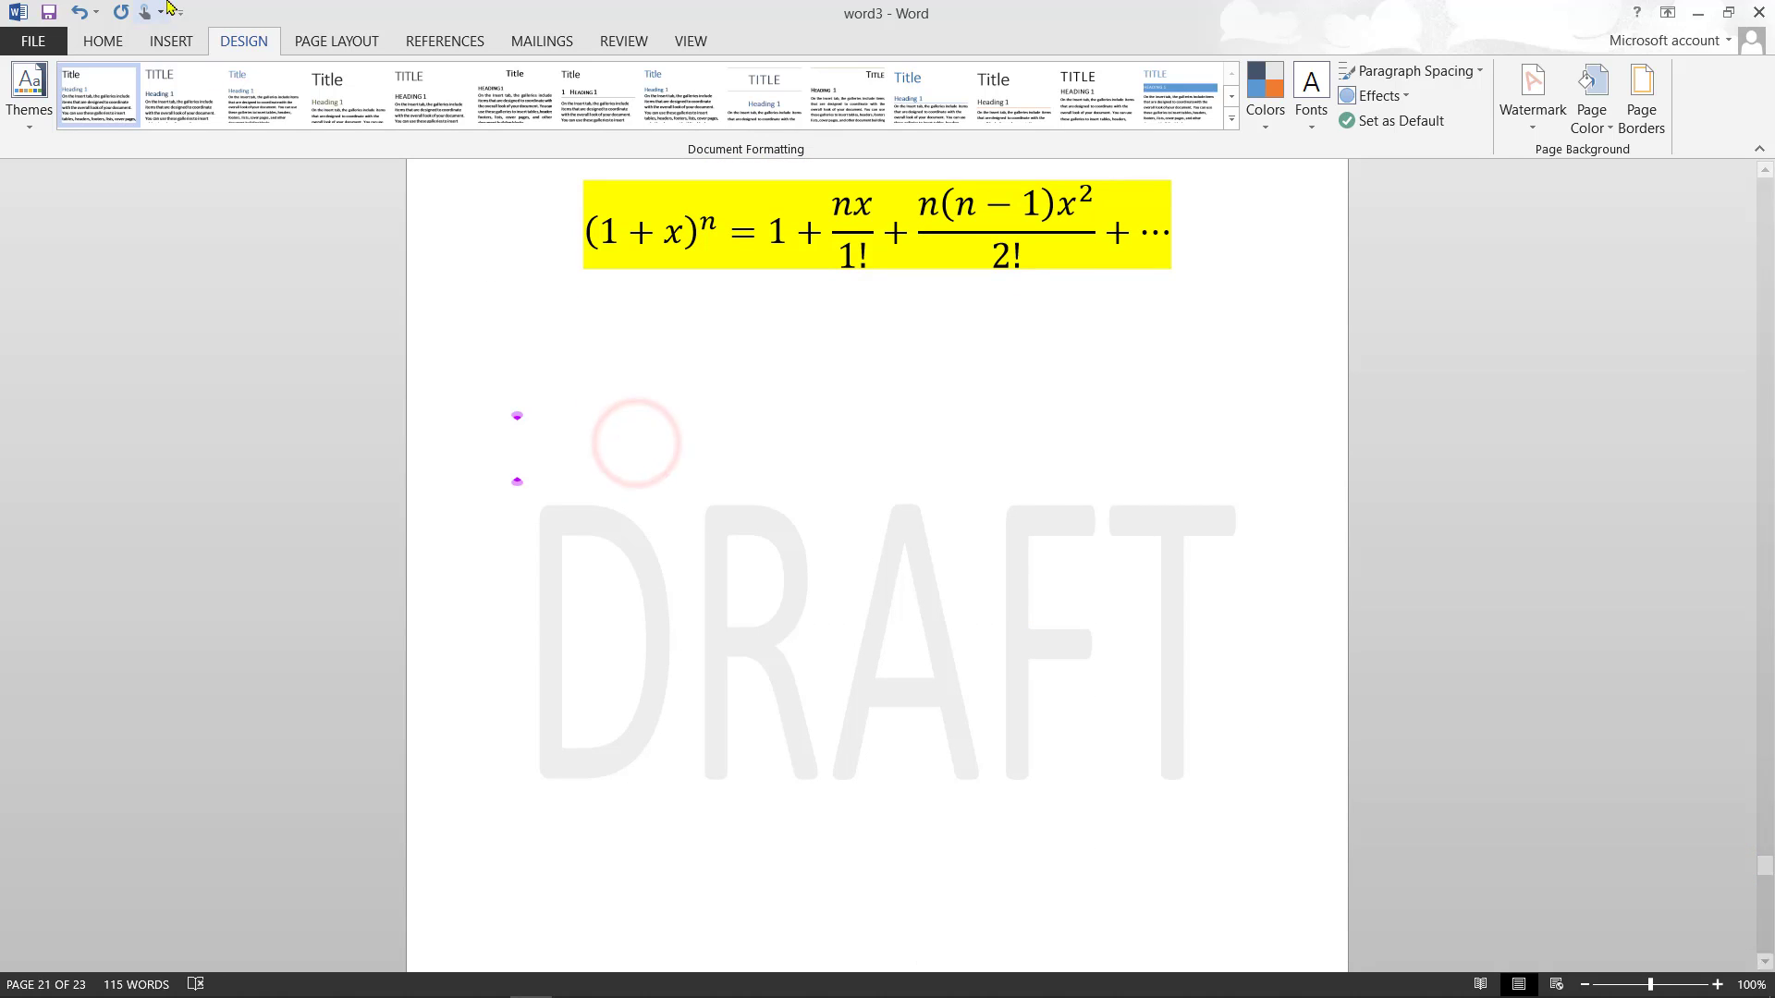
pyautogui.click(356, 44)
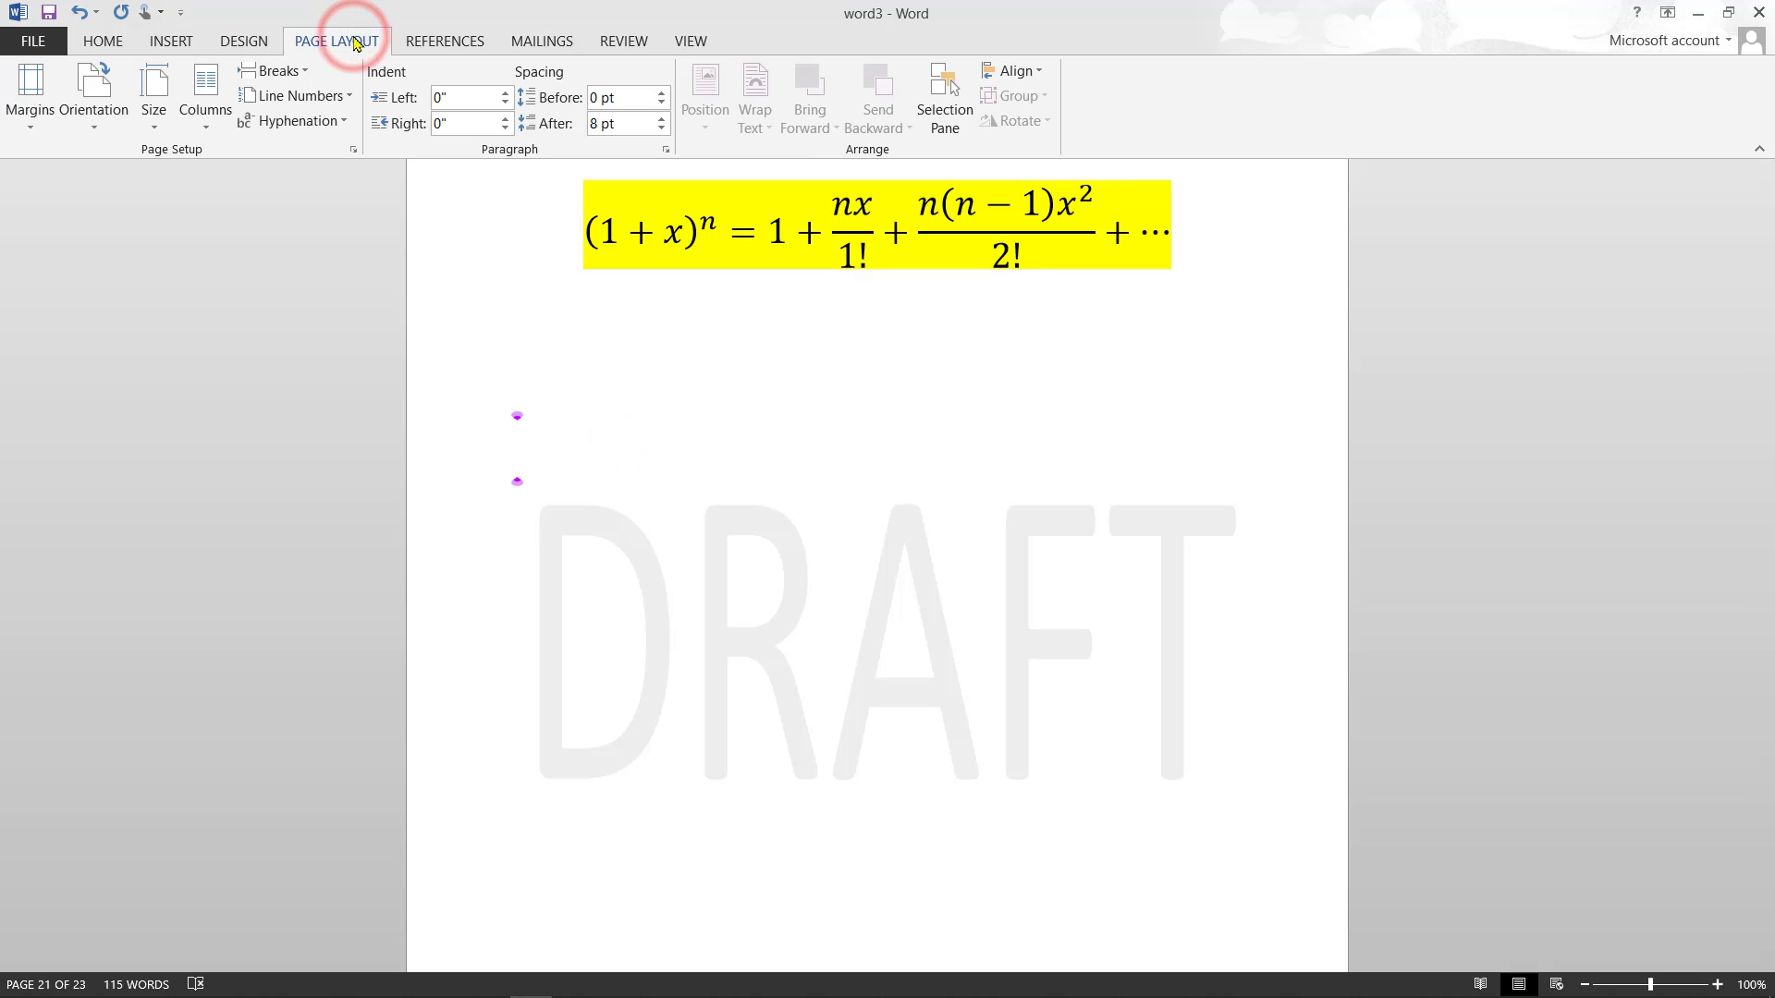
# - Switch the pages to landscape orientation and scroll through the result
pyautogui.click(94, 129)
pyautogui.click(118, 220)
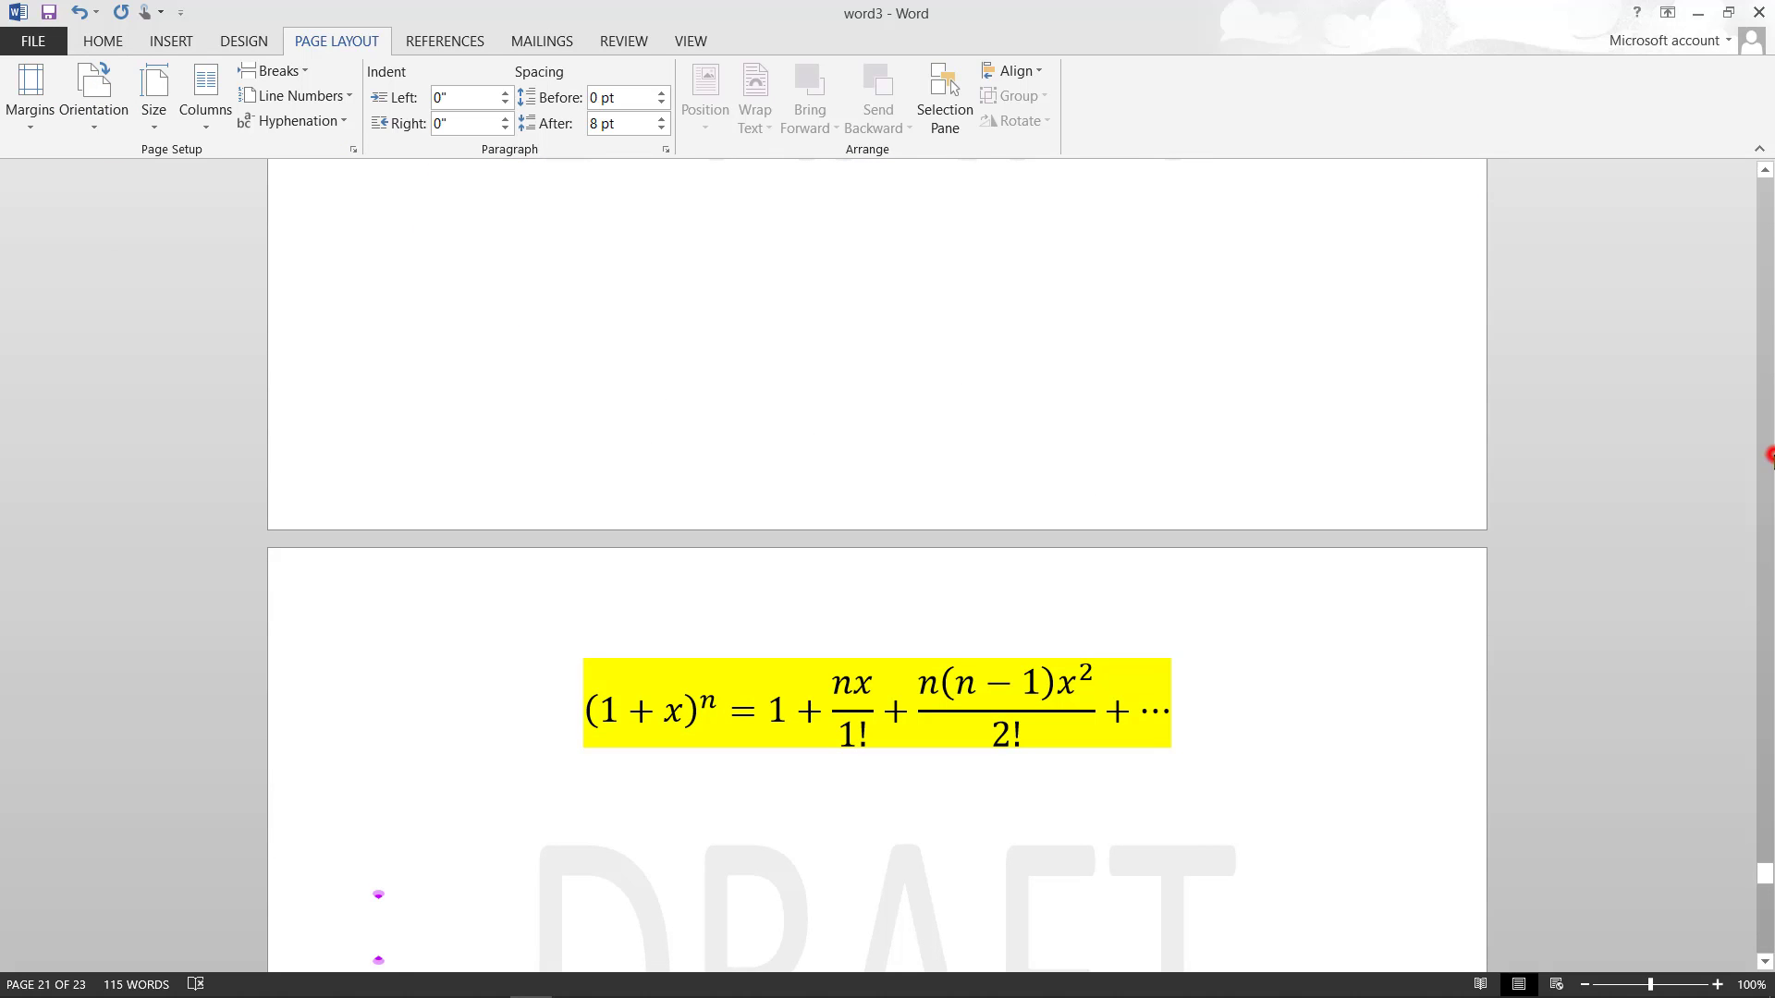
pyautogui.click(1773, 454)
pyautogui.click(1773, 455)
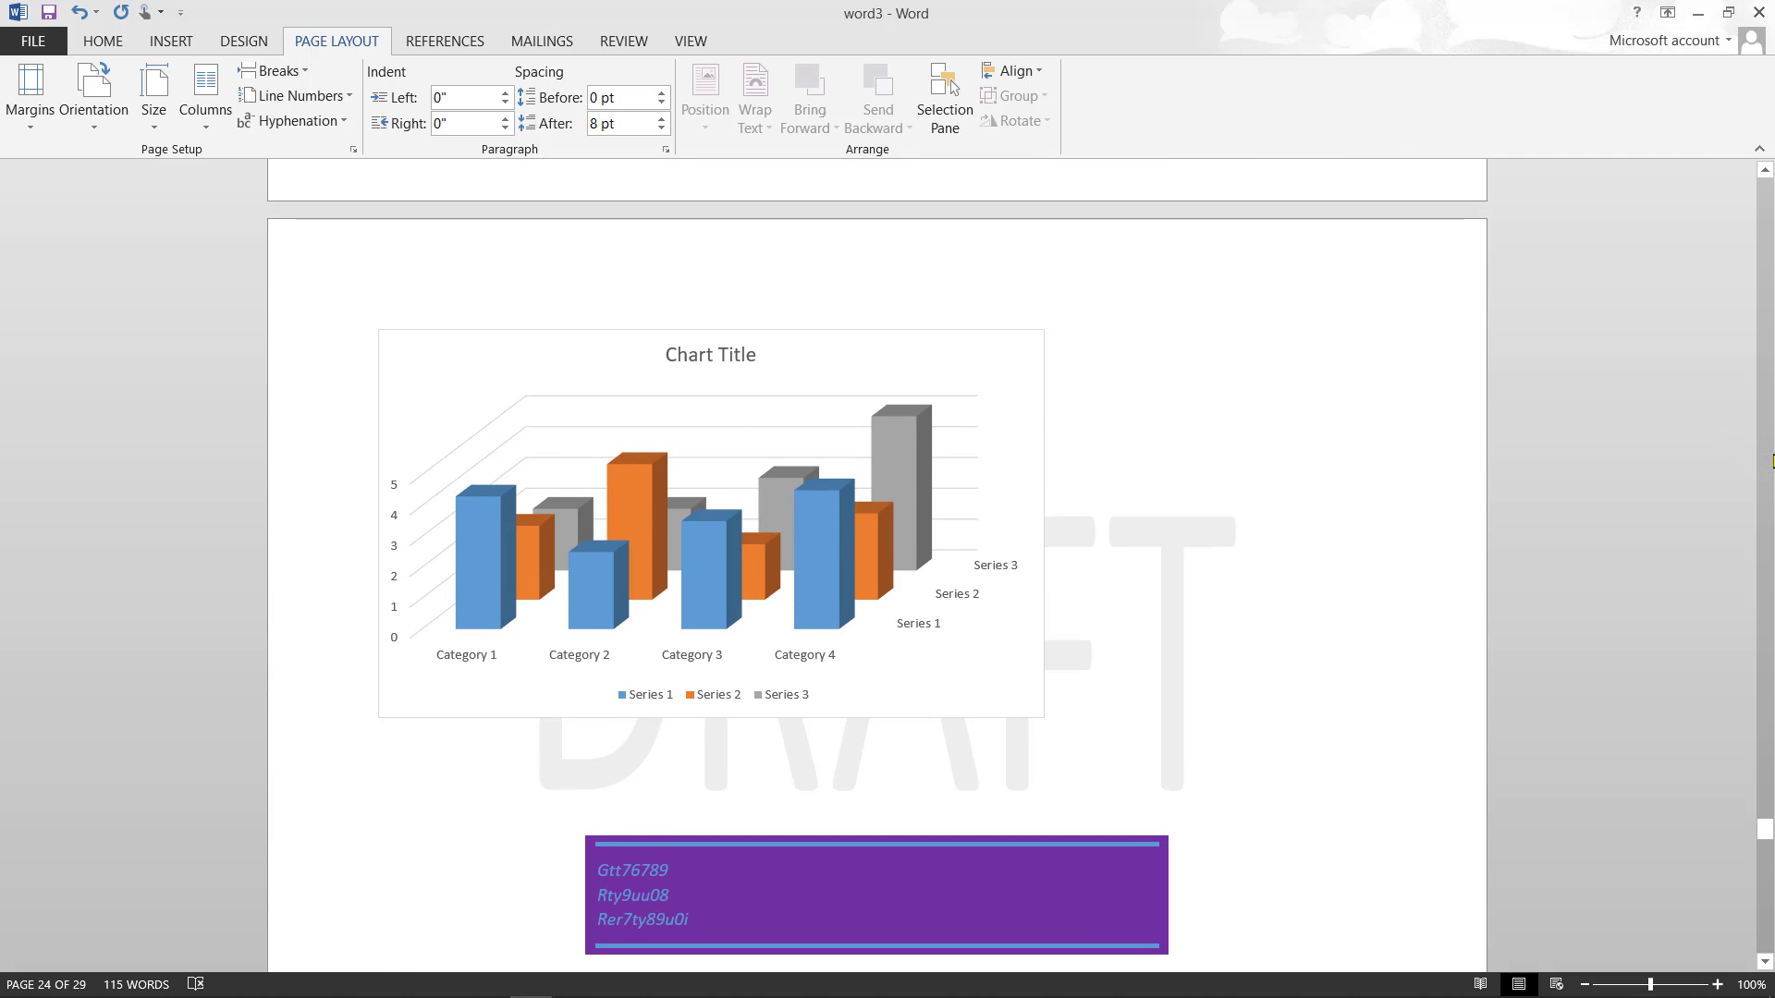
pyautogui.scroll(-20, 1773, 455)
pyautogui.scroll(-10, 1773, 460)
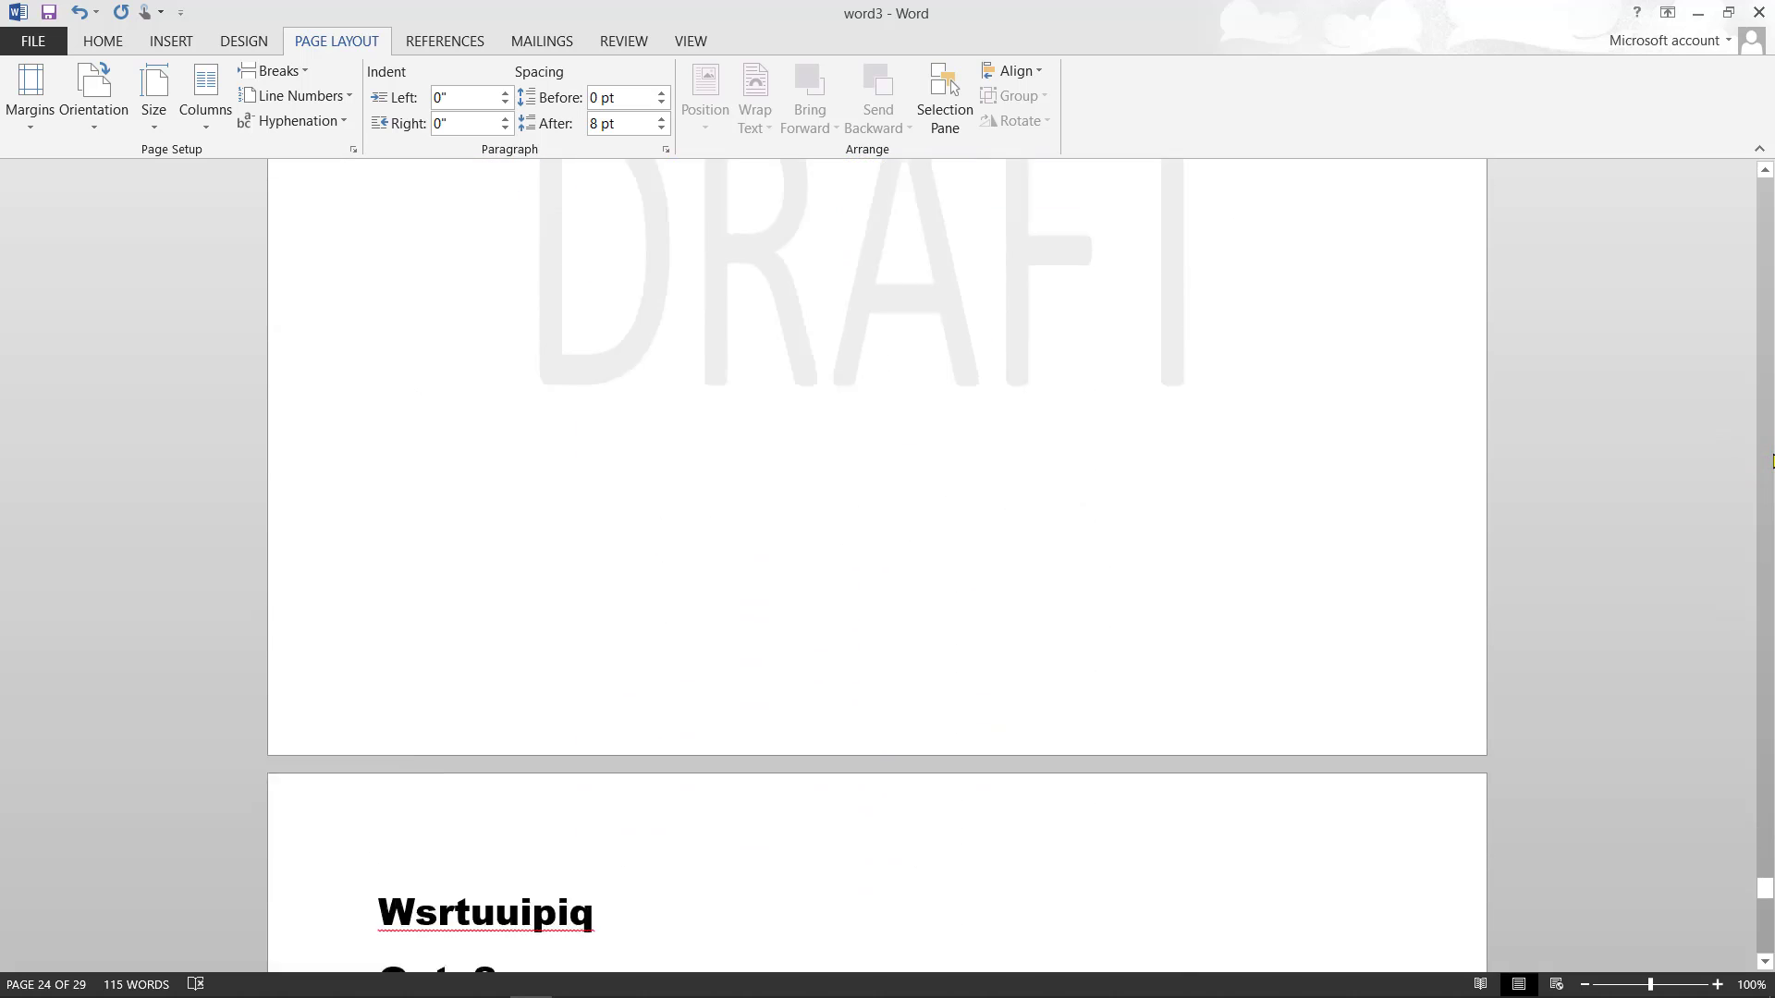
pyautogui.scroll(12, 1773, 461)
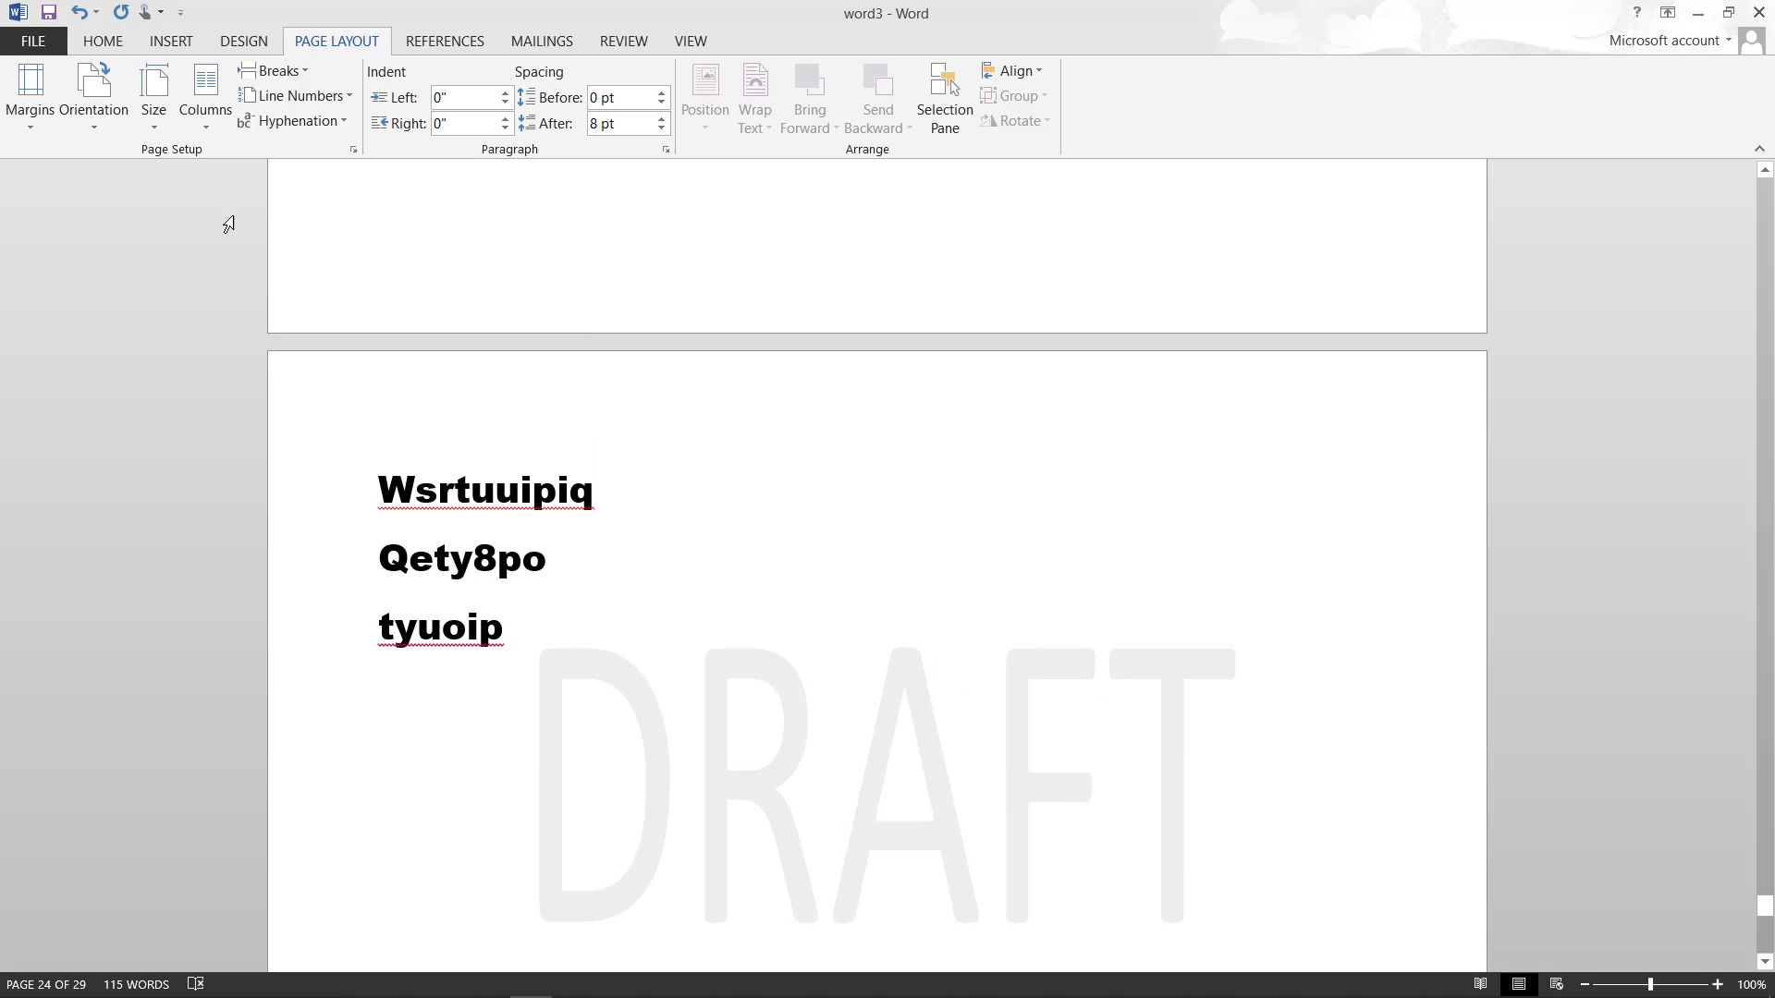
# - Return the document pages to portrait orientation
pyautogui.click(93, 125)
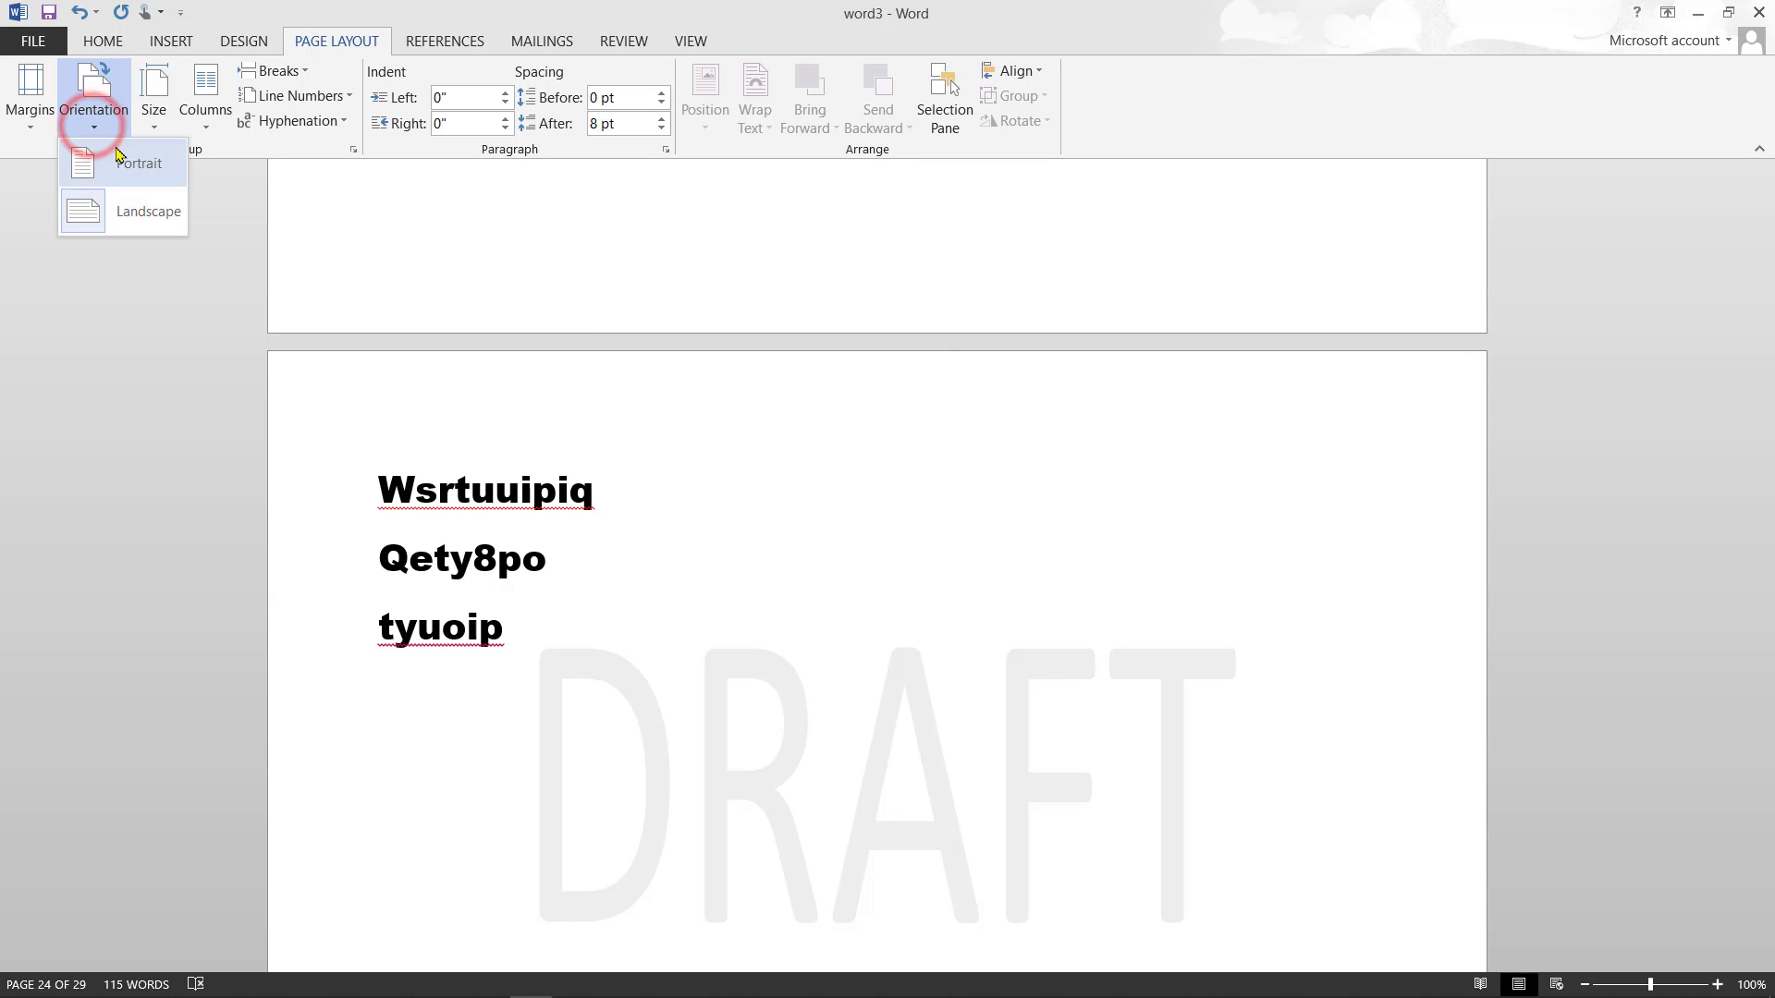
pyautogui.click(117, 156)
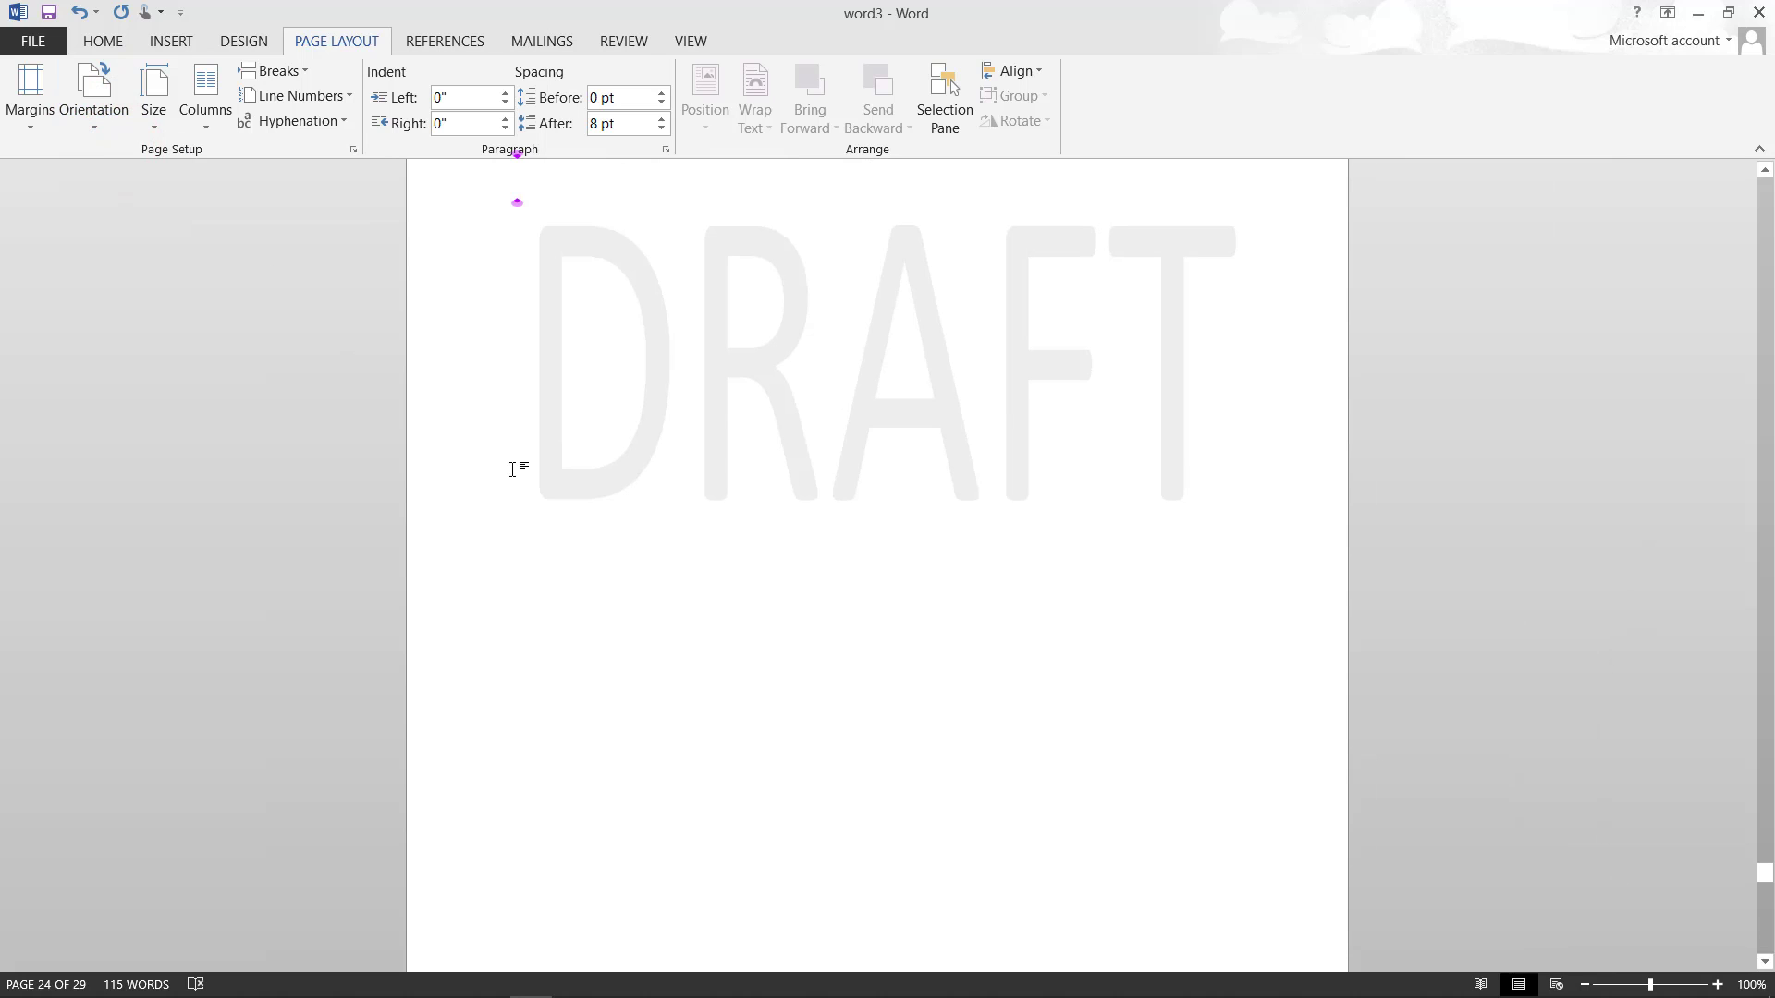
pyautogui.scroll(4, 512, 470)
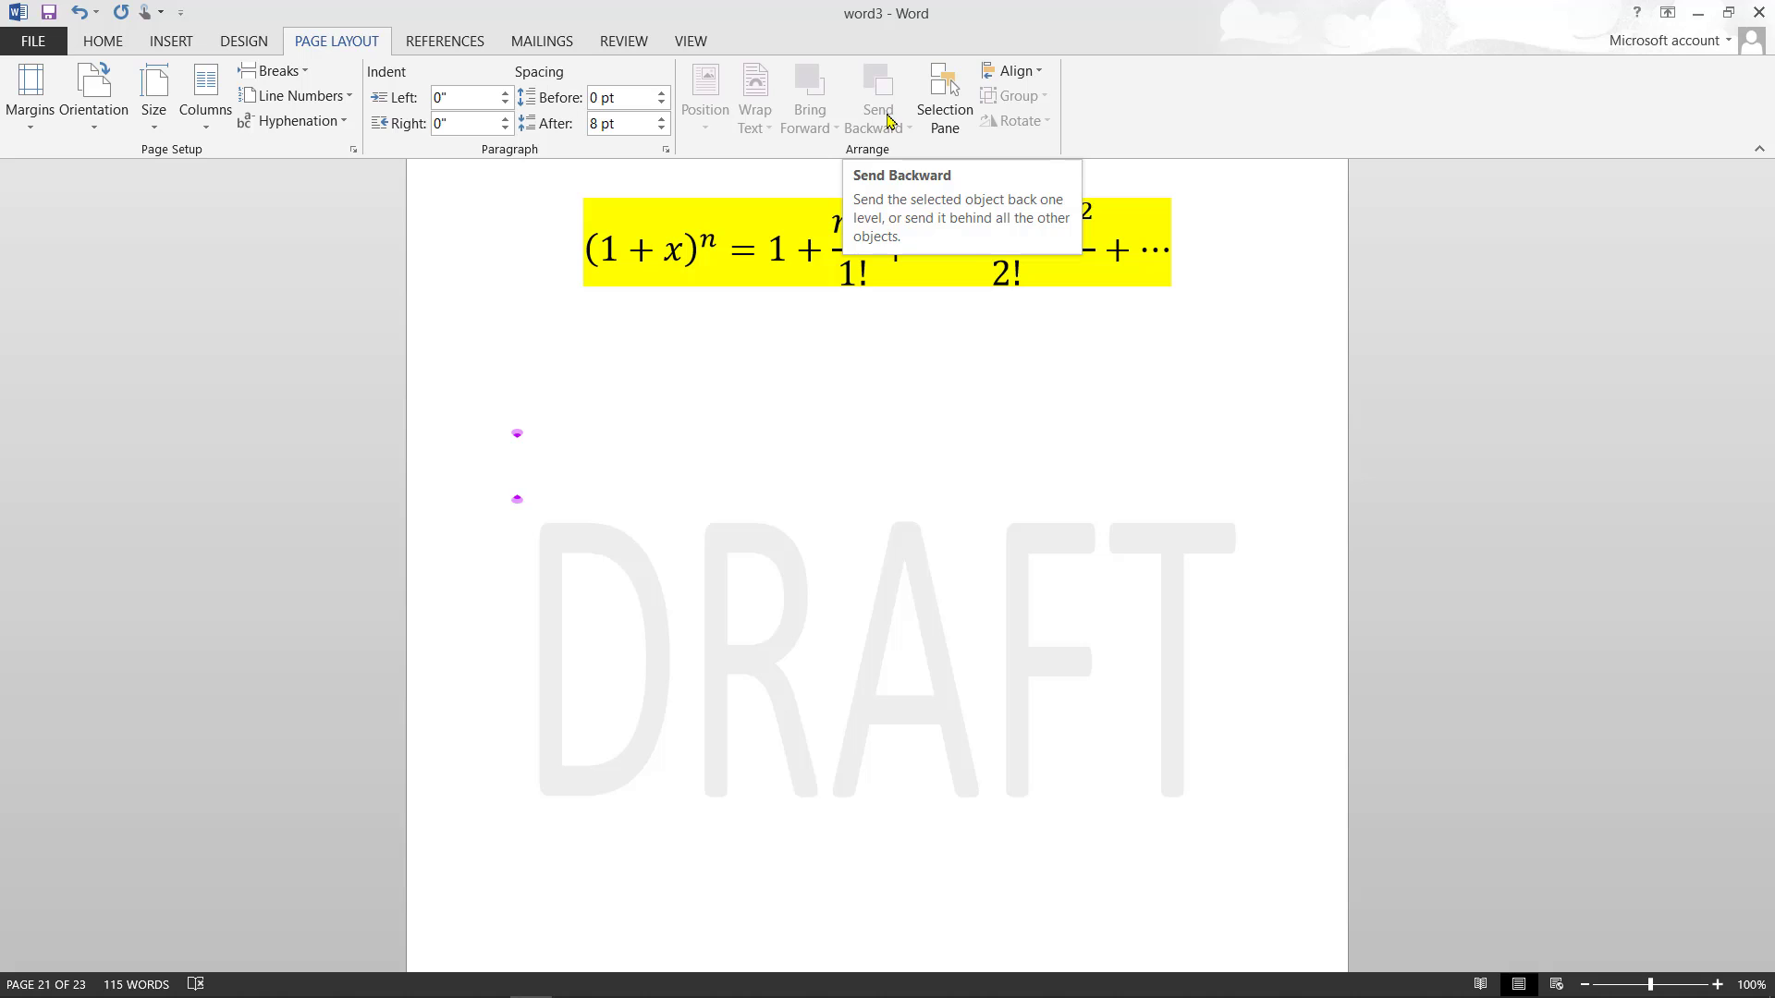
pyautogui.click(462, 43)
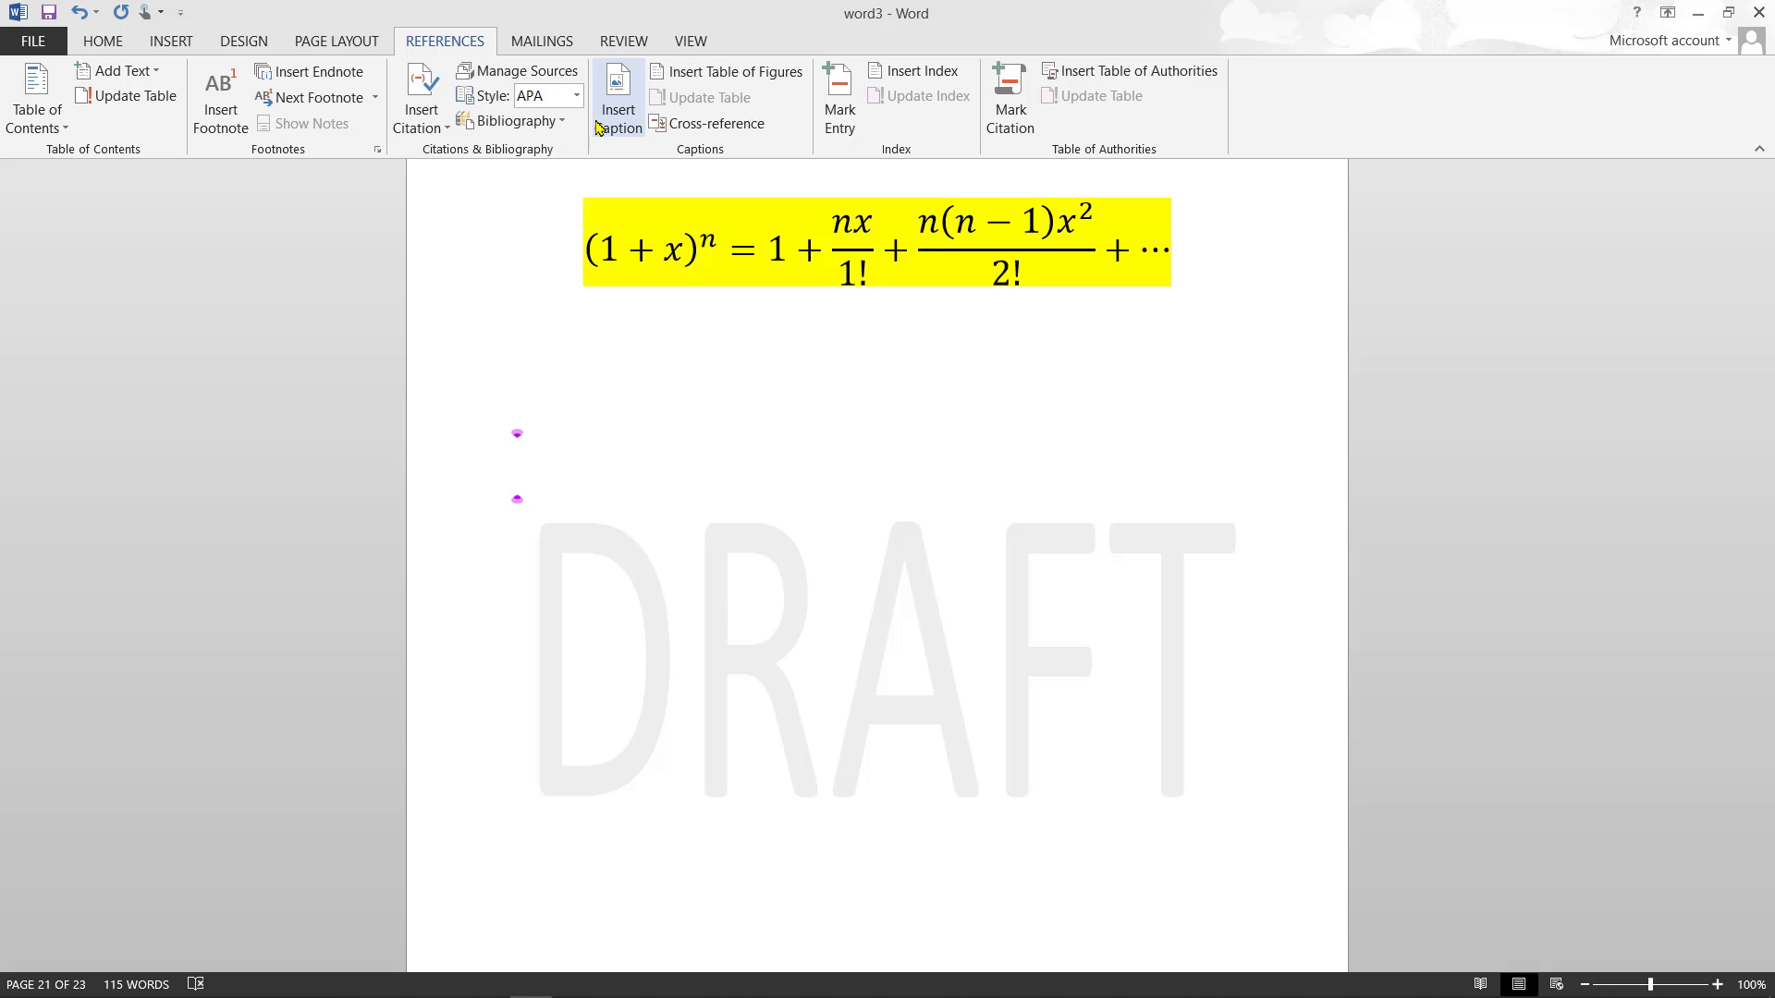
# - Display the Mailings ribbon with its envelope, label and mail merge tools
pyautogui.click(544, 42)
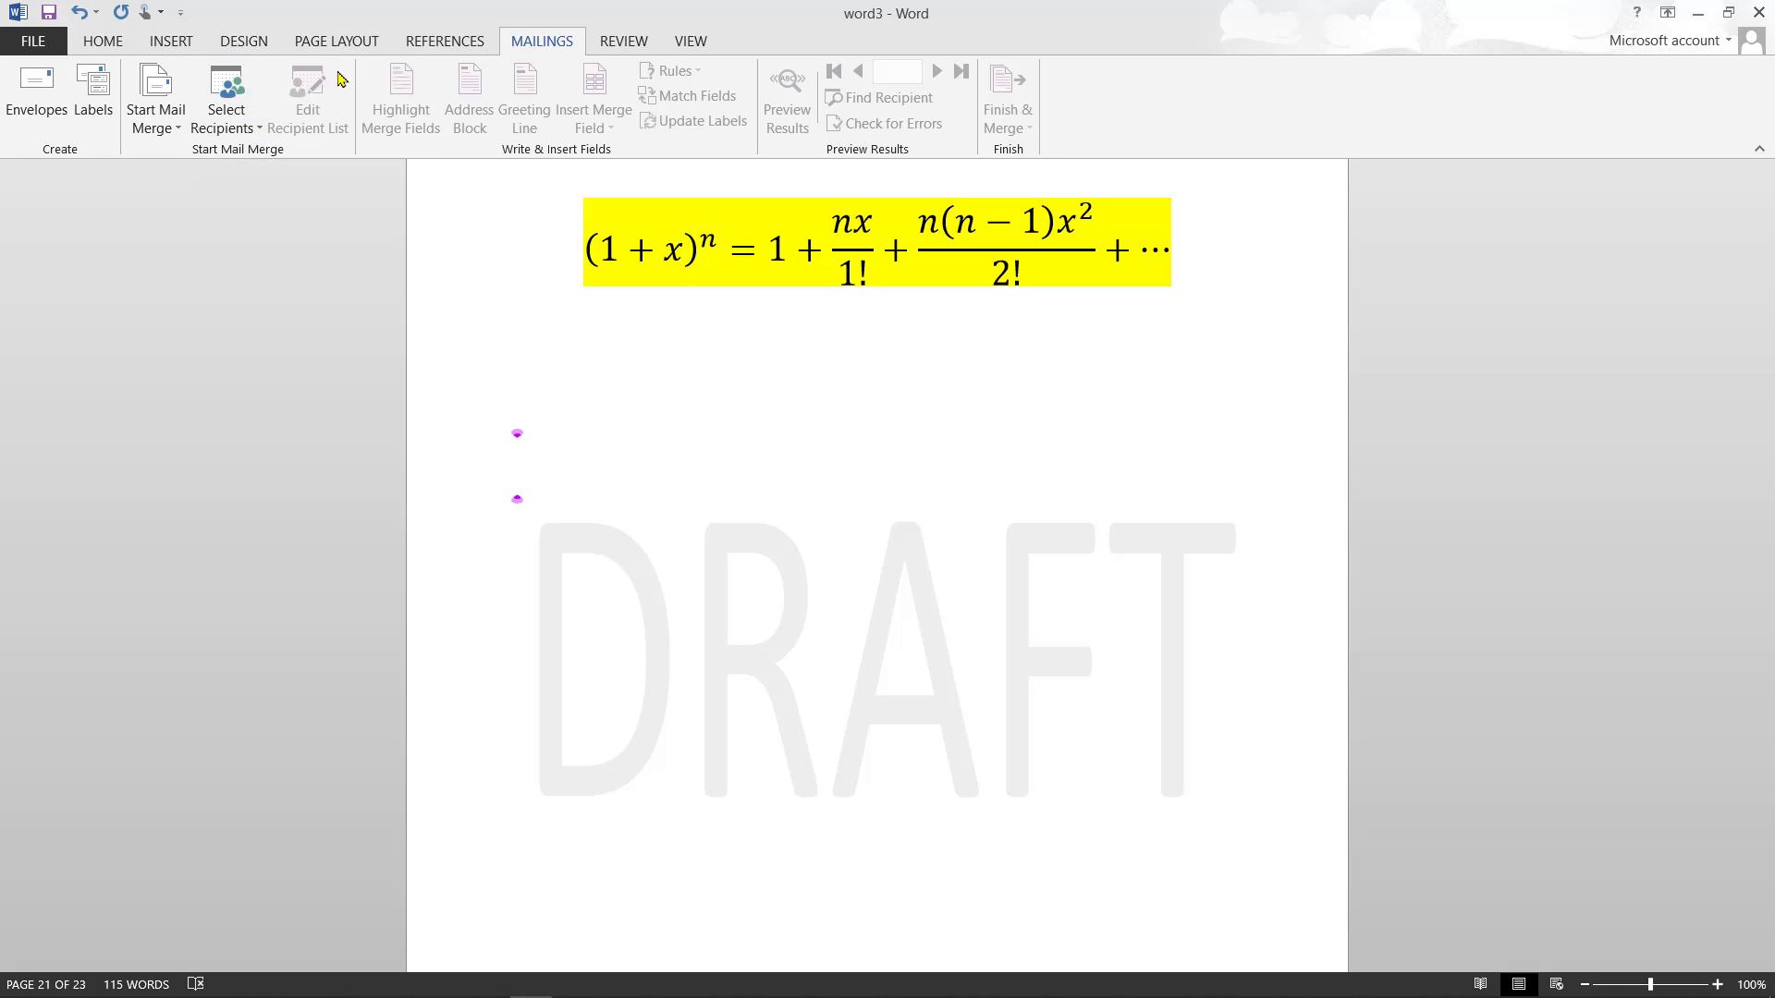
# - Turn on Show Comments in the Review ribbon's Comments group
pyautogui.click(637, 48)
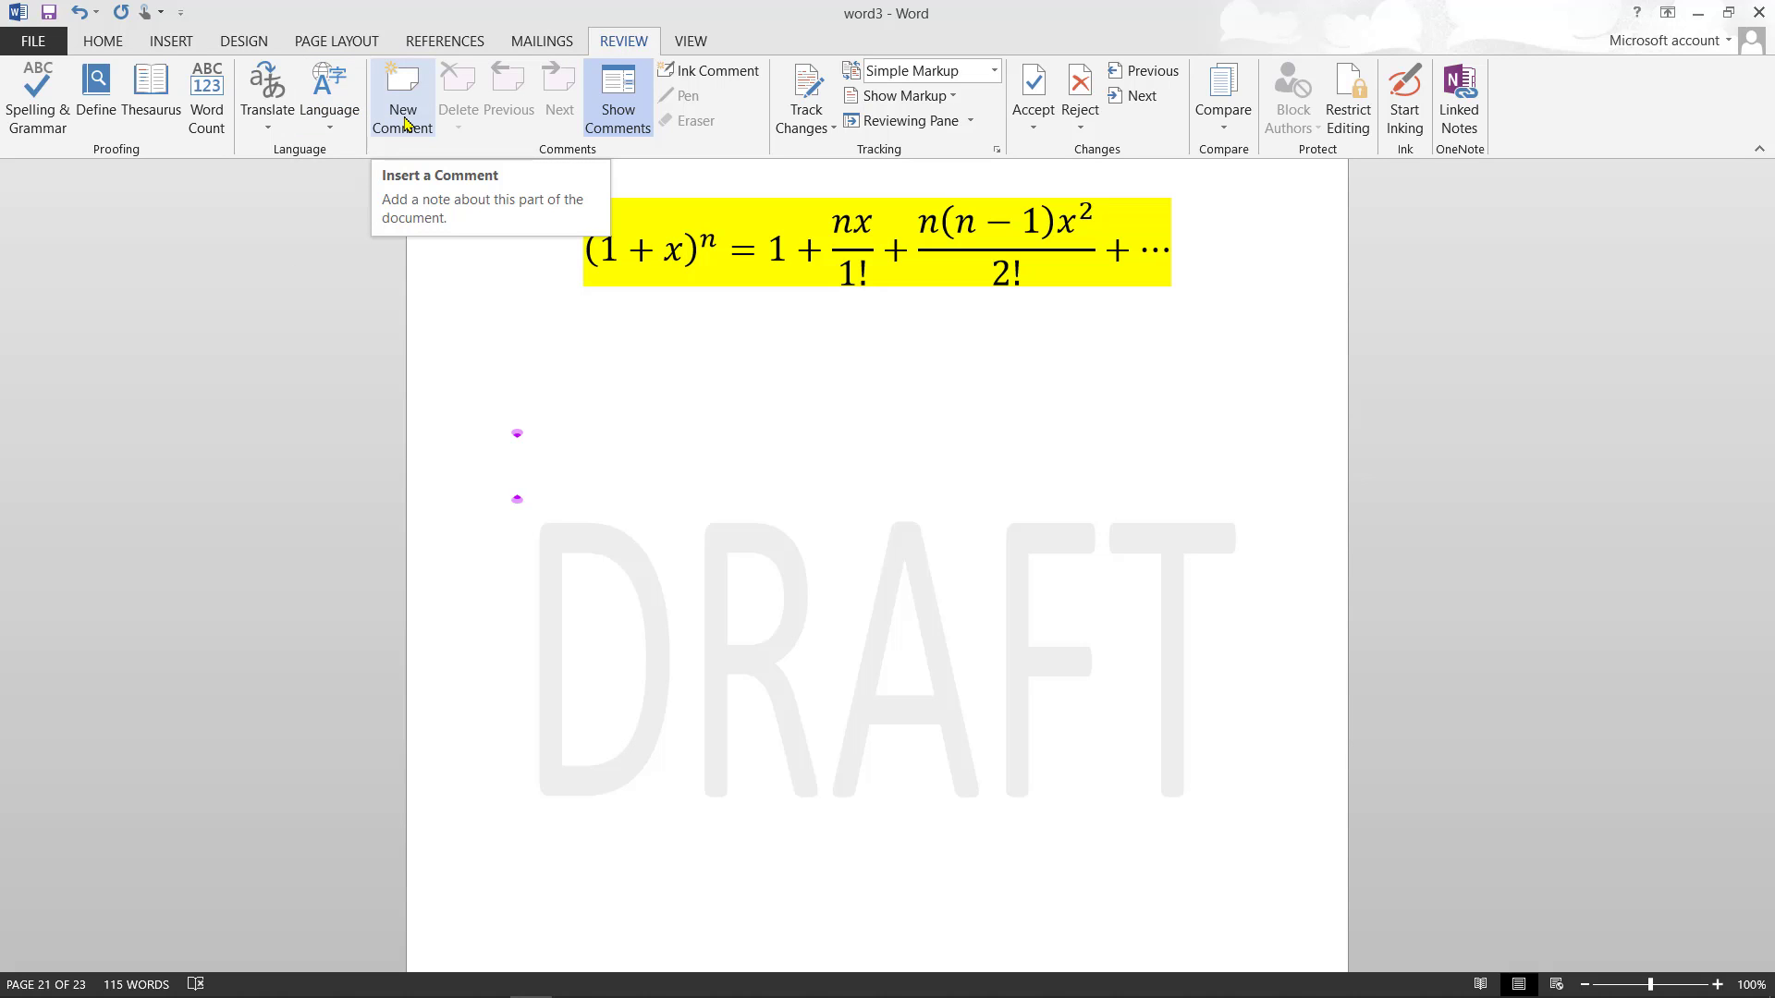
pyautogui.click(621, 113)
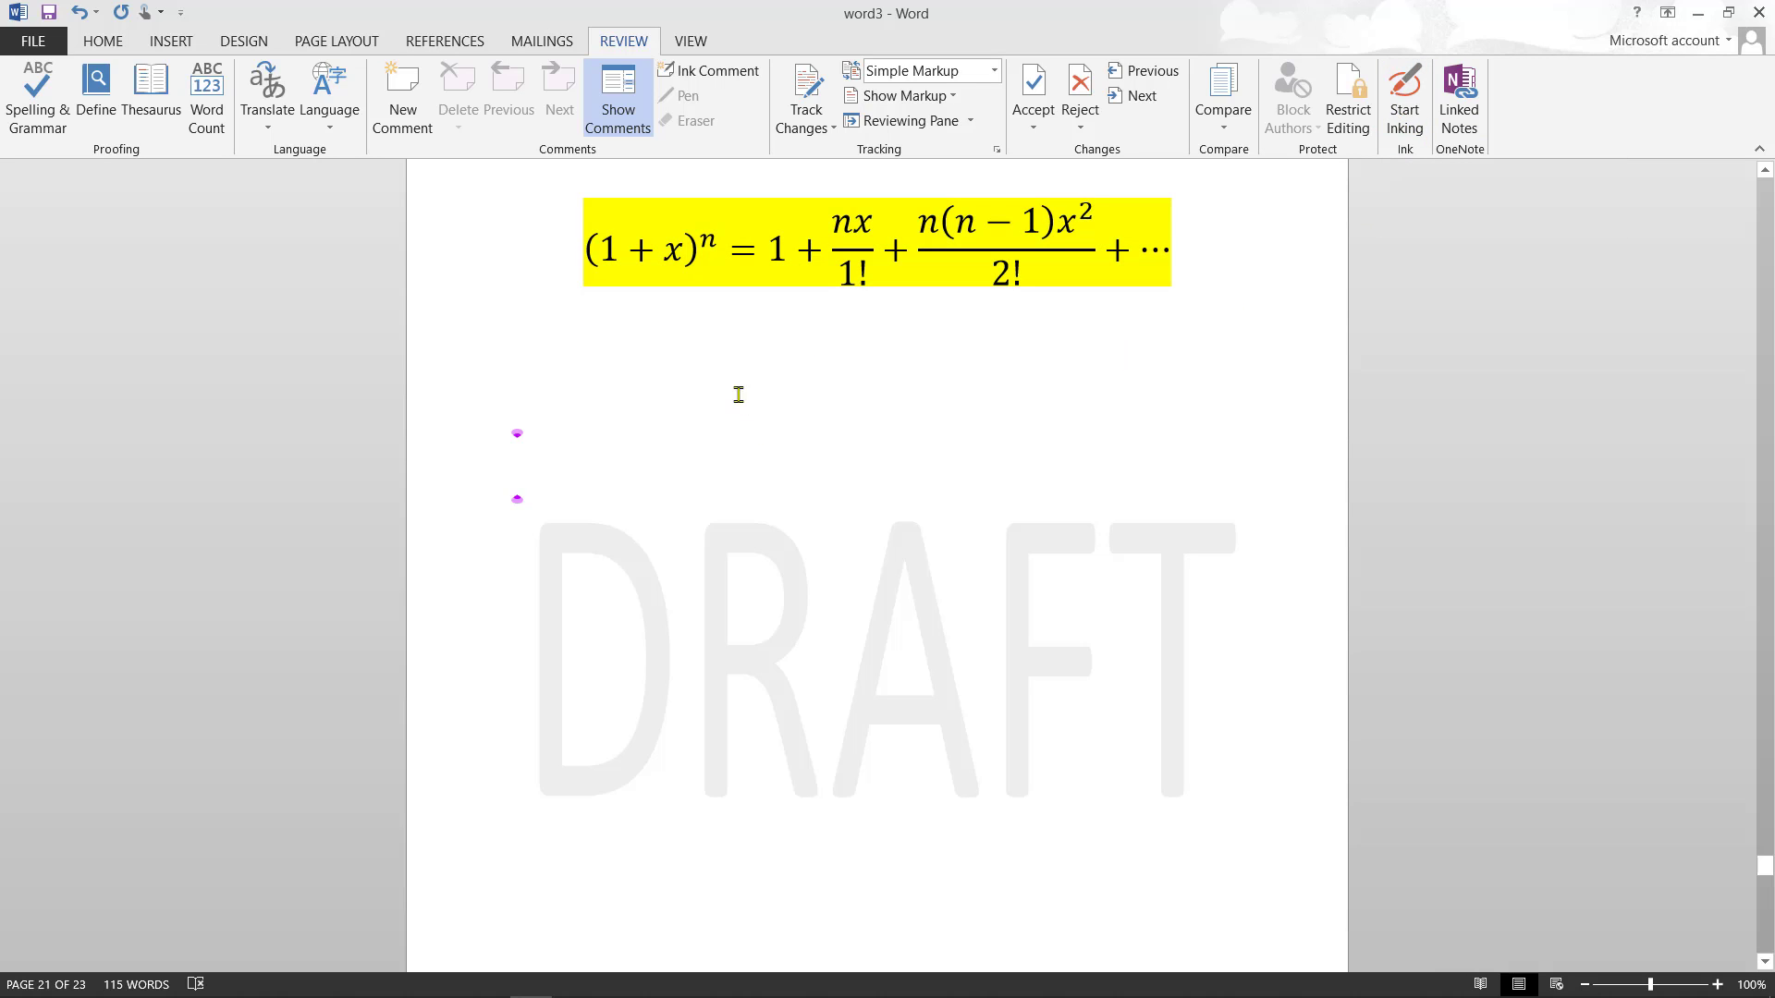
# - Switch the document to Read Mode and page back to the cover screen
pyautogui.click(690, 42)
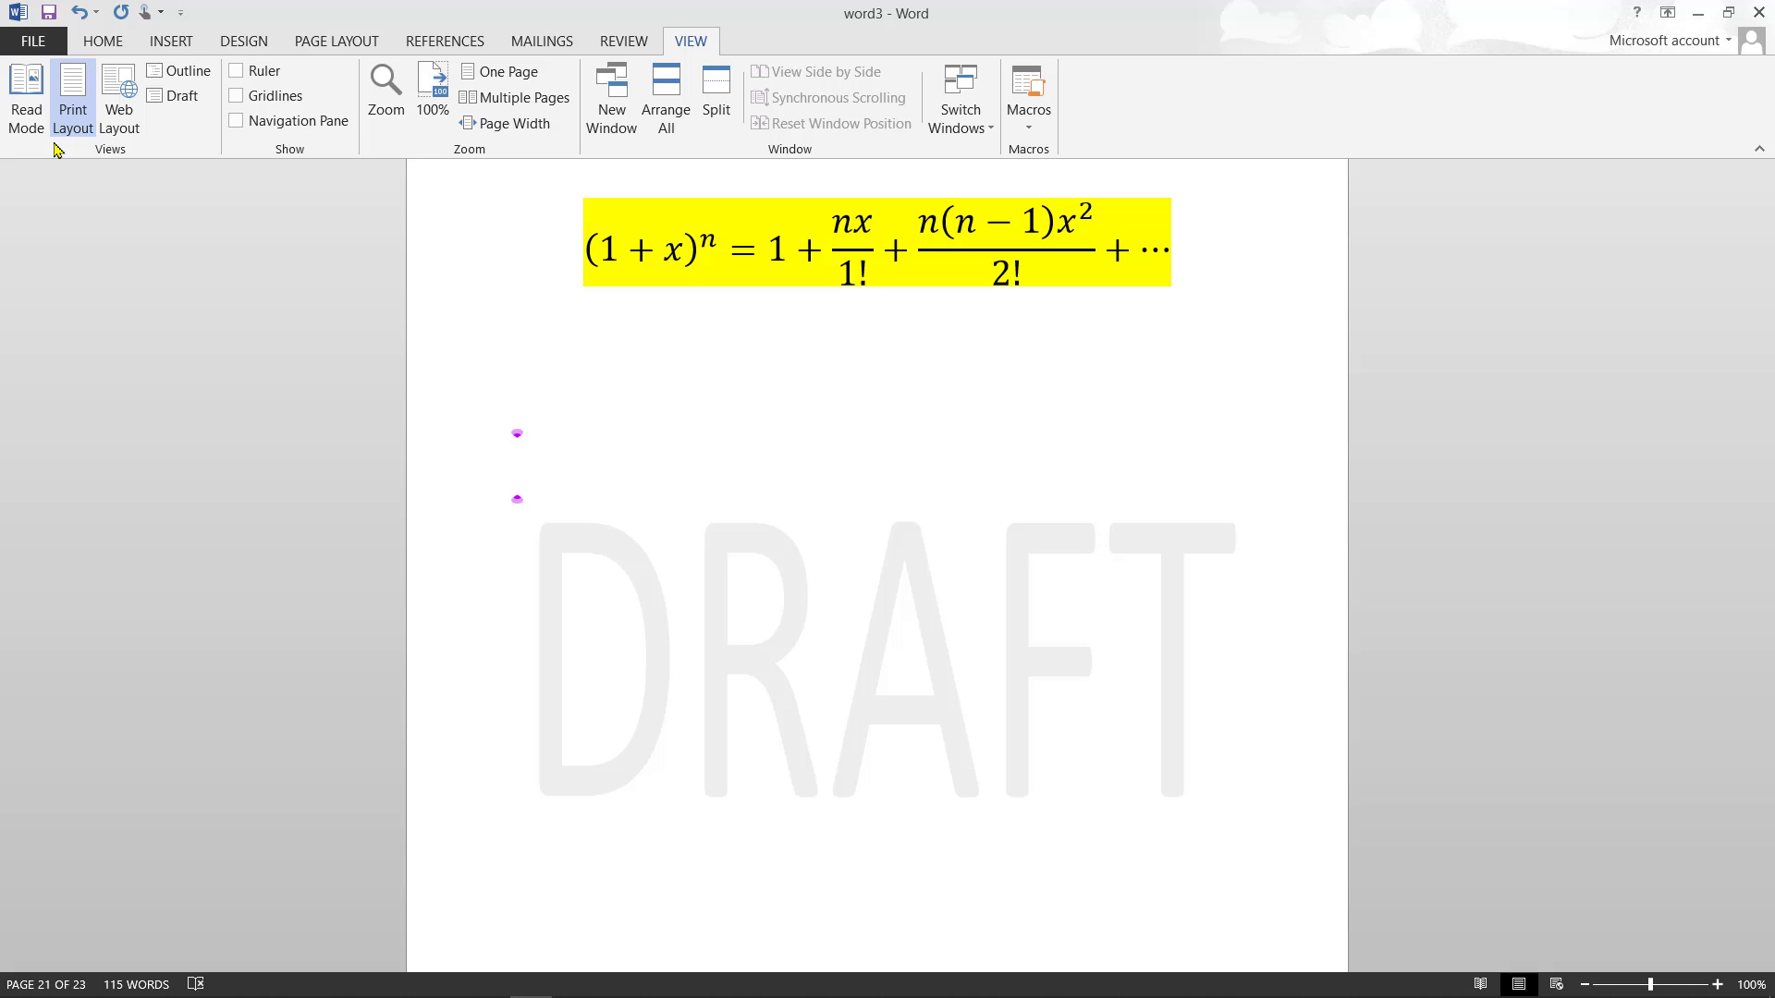
pyautogui.click(29, 104)
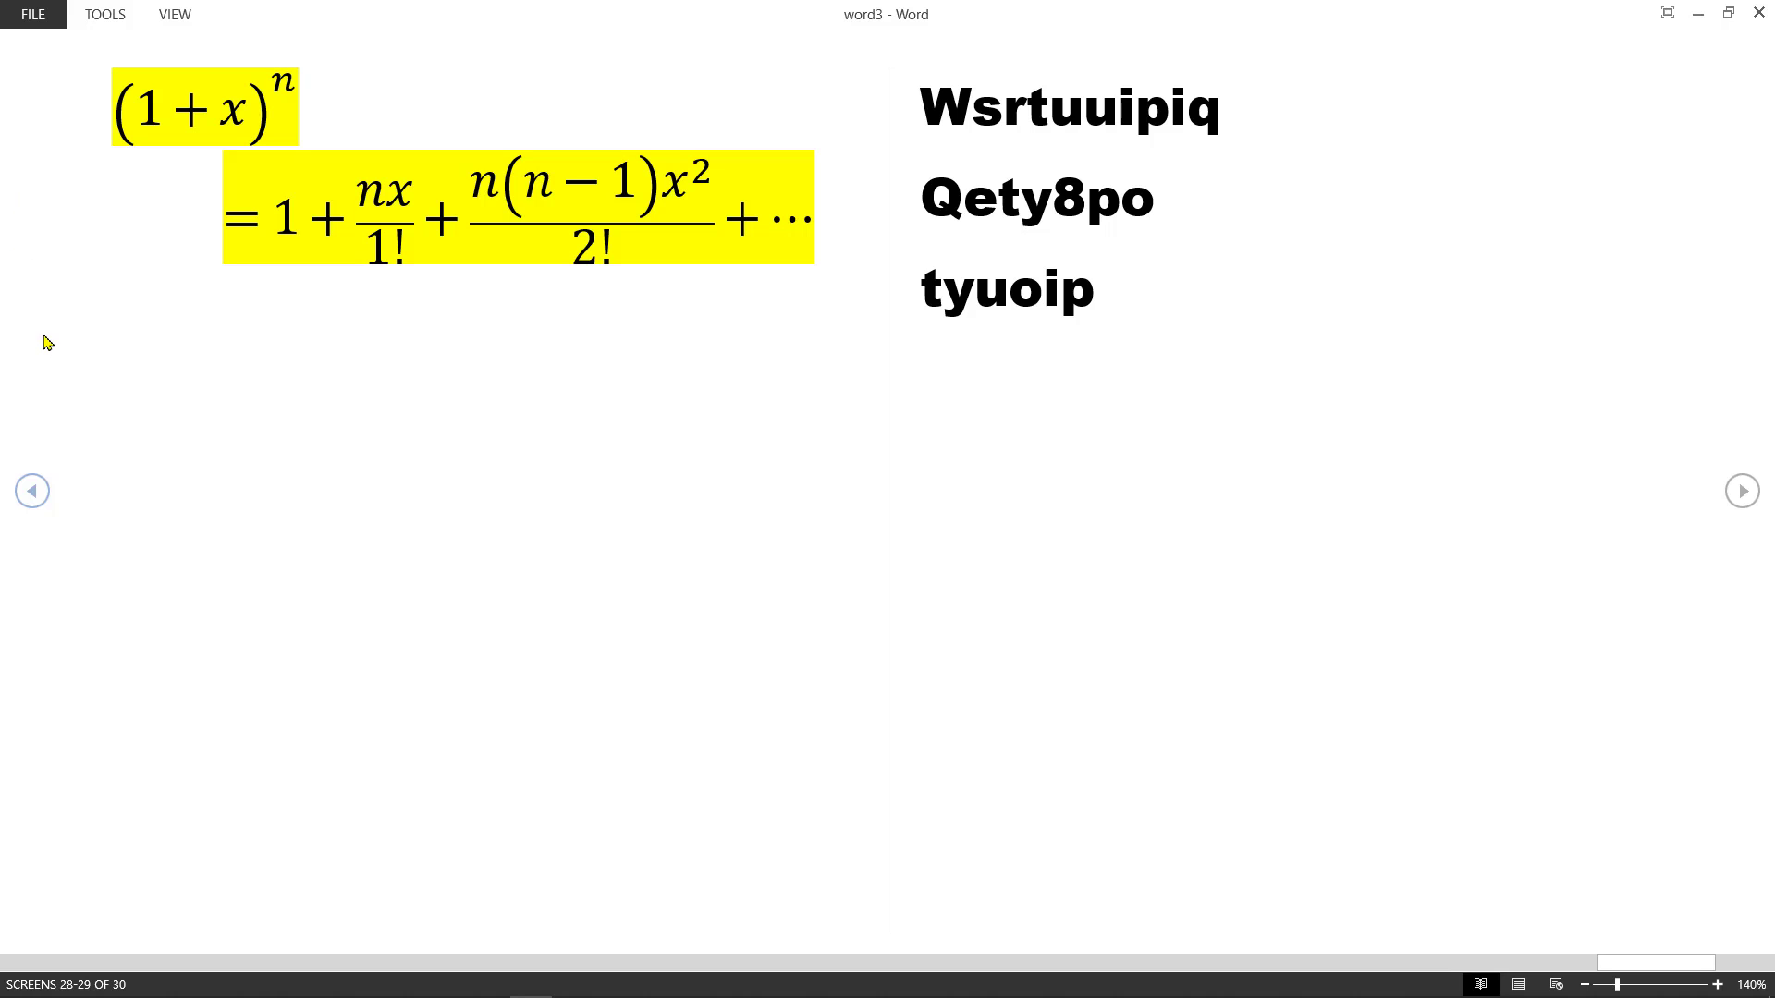
pyautogui.click(30, 961)
pyautogui.click(30, 962)
pyautogui.click(31, 962)
pyautogui.click(30, 961)
pyautogui.click(31, 960)
pyautogui.click(30, 962)
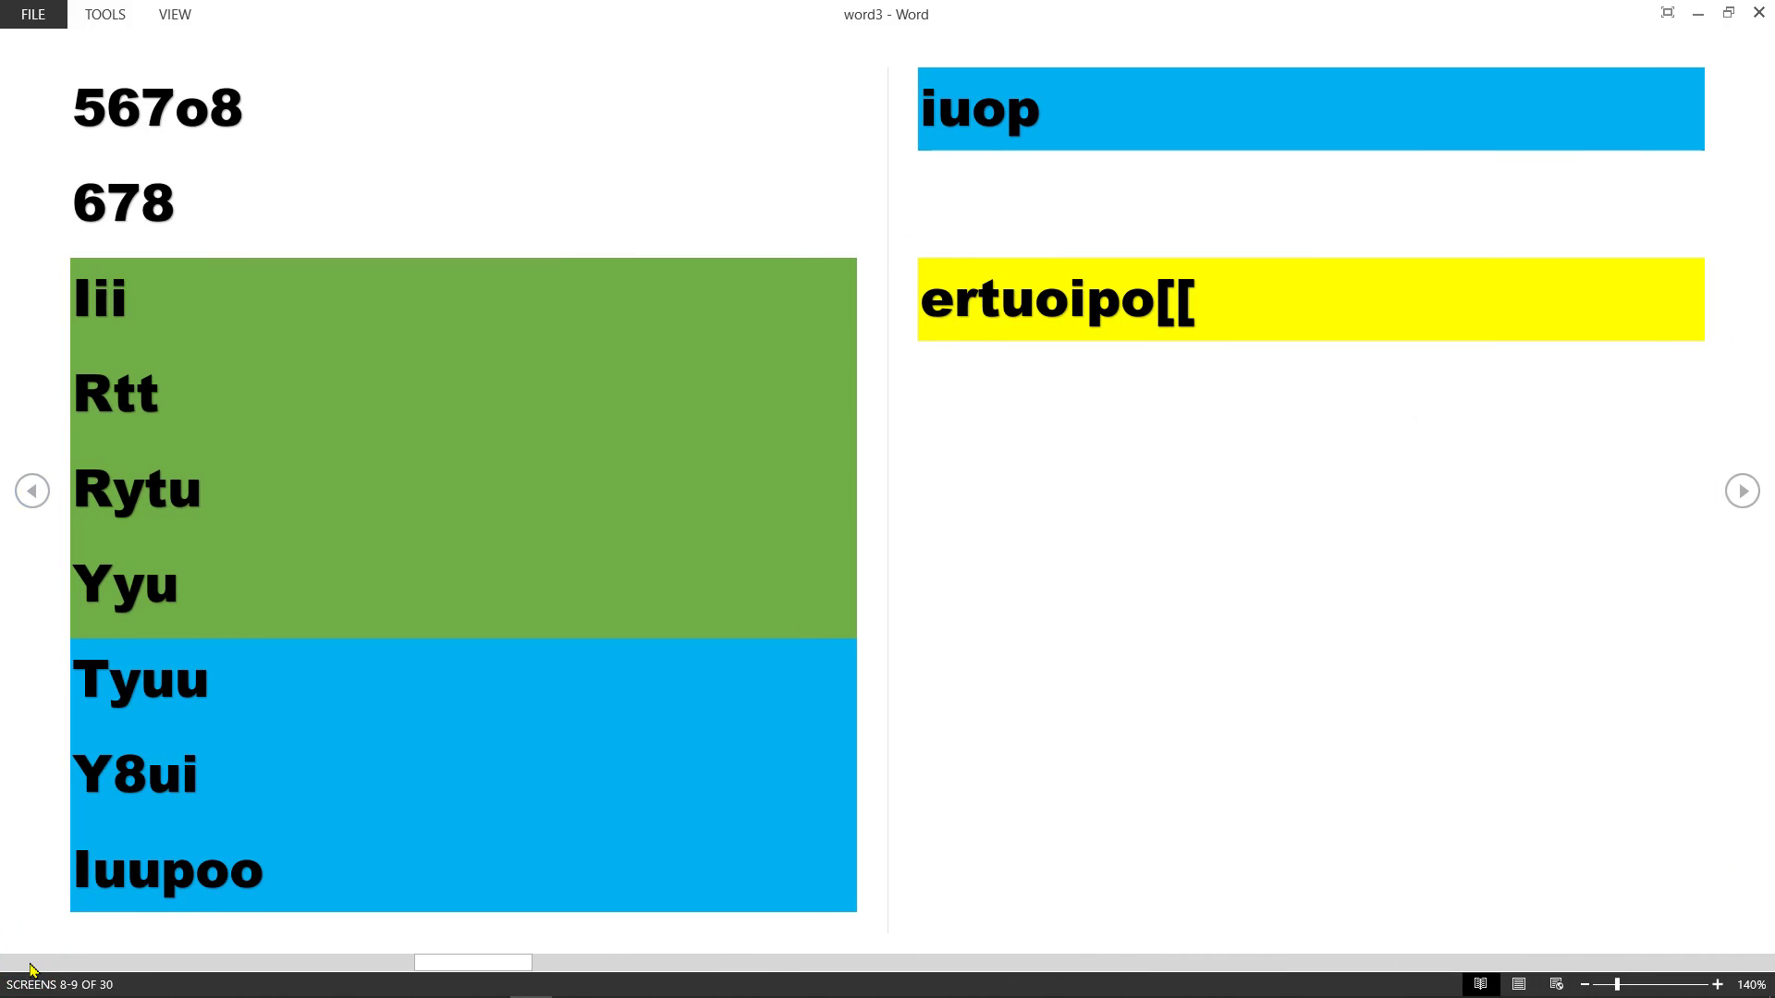
pyautogui.click(30, 963)
pyautogui.click(31, 963)
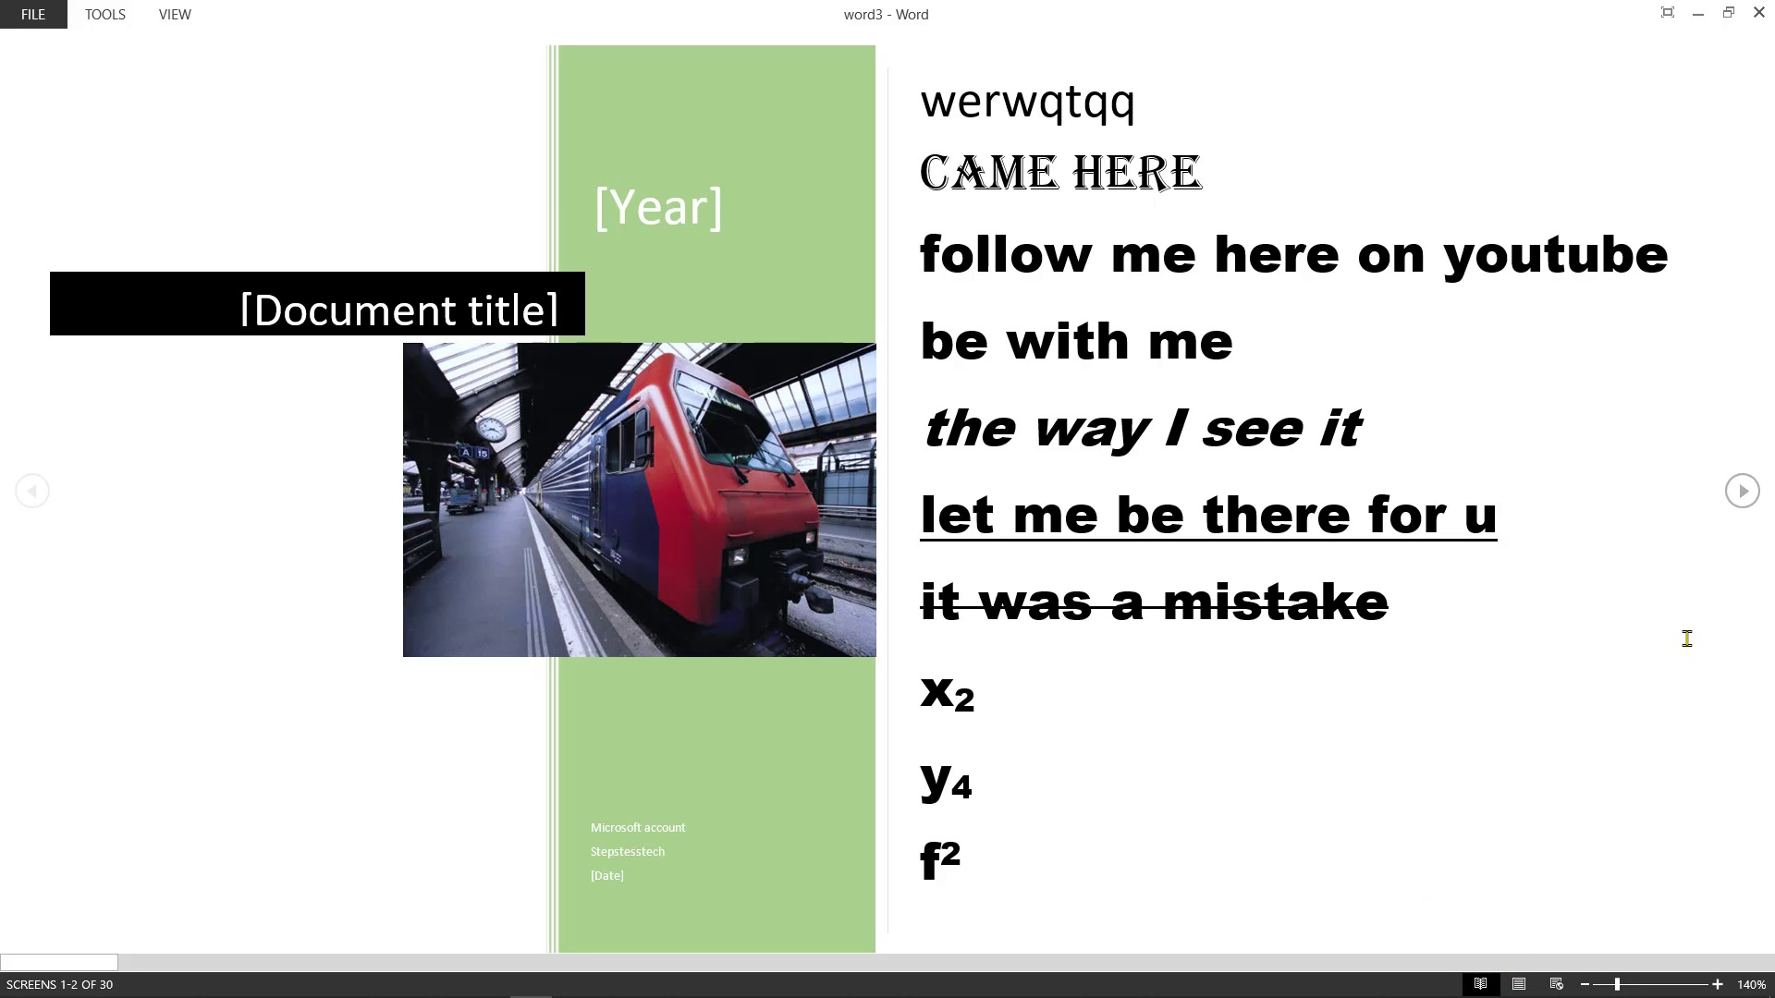
# - Page forward through every screen to the final radar chart, then leave Read Mode
pyautogui.click(1743, 491)
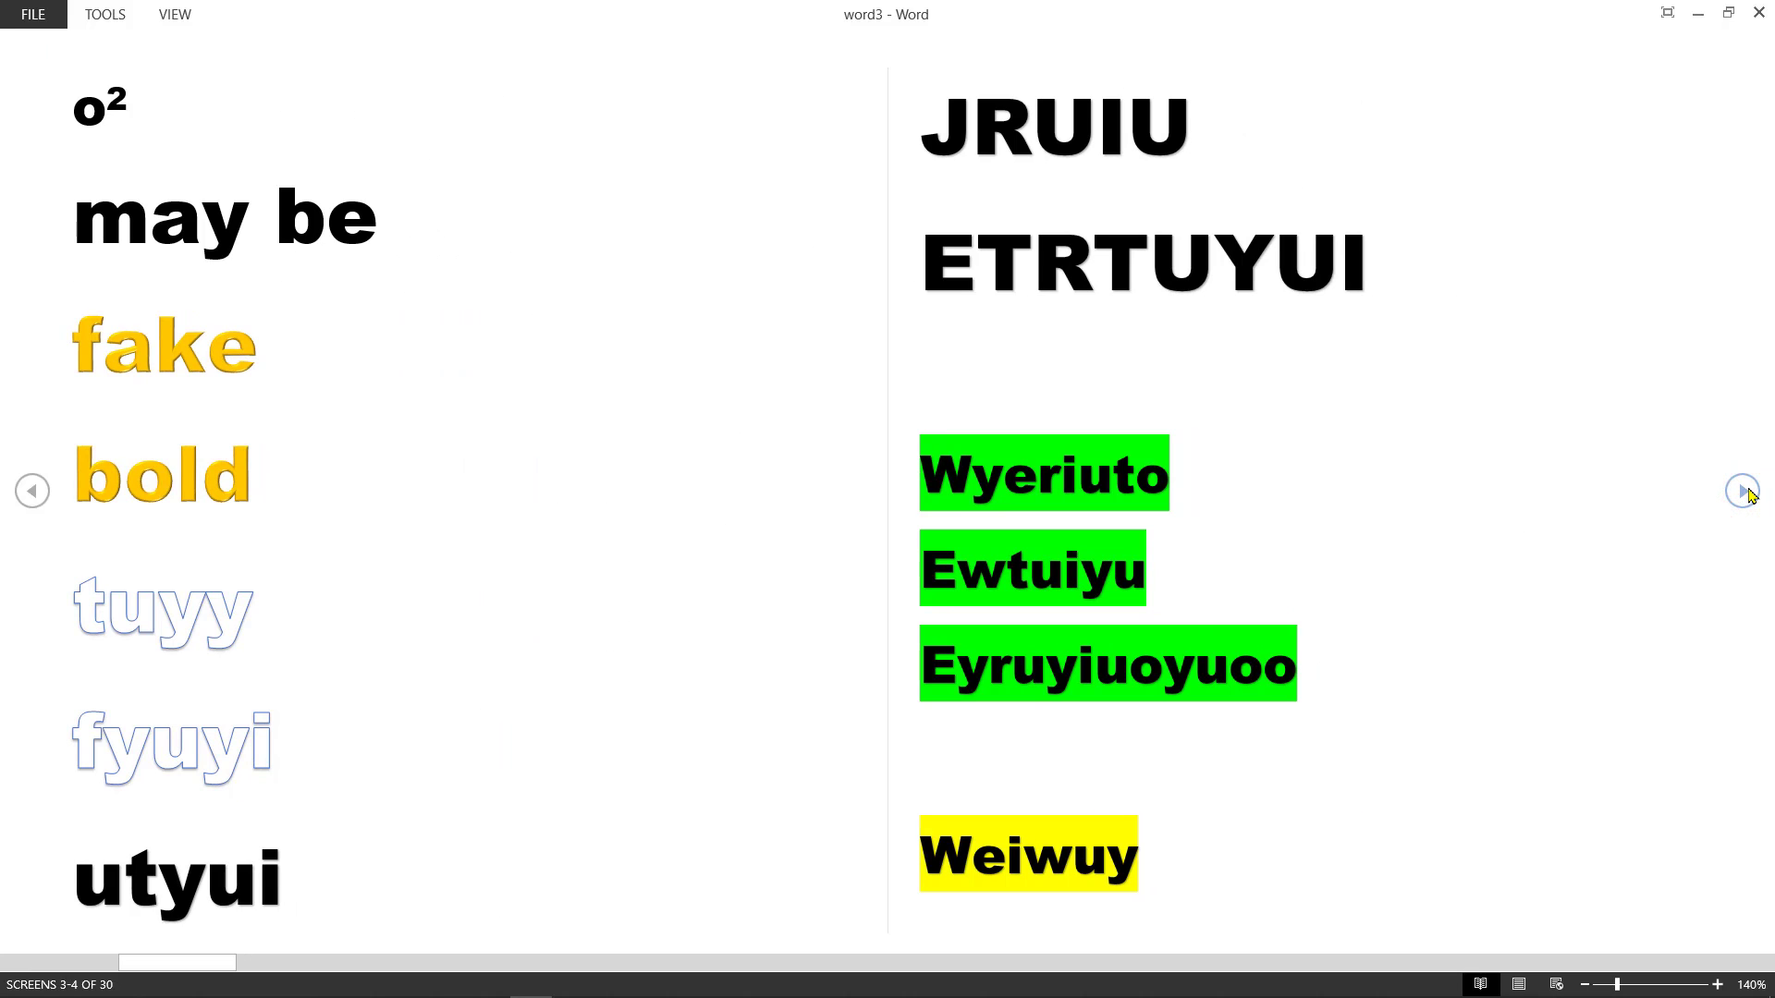
pyautogui.click(1744, 491)
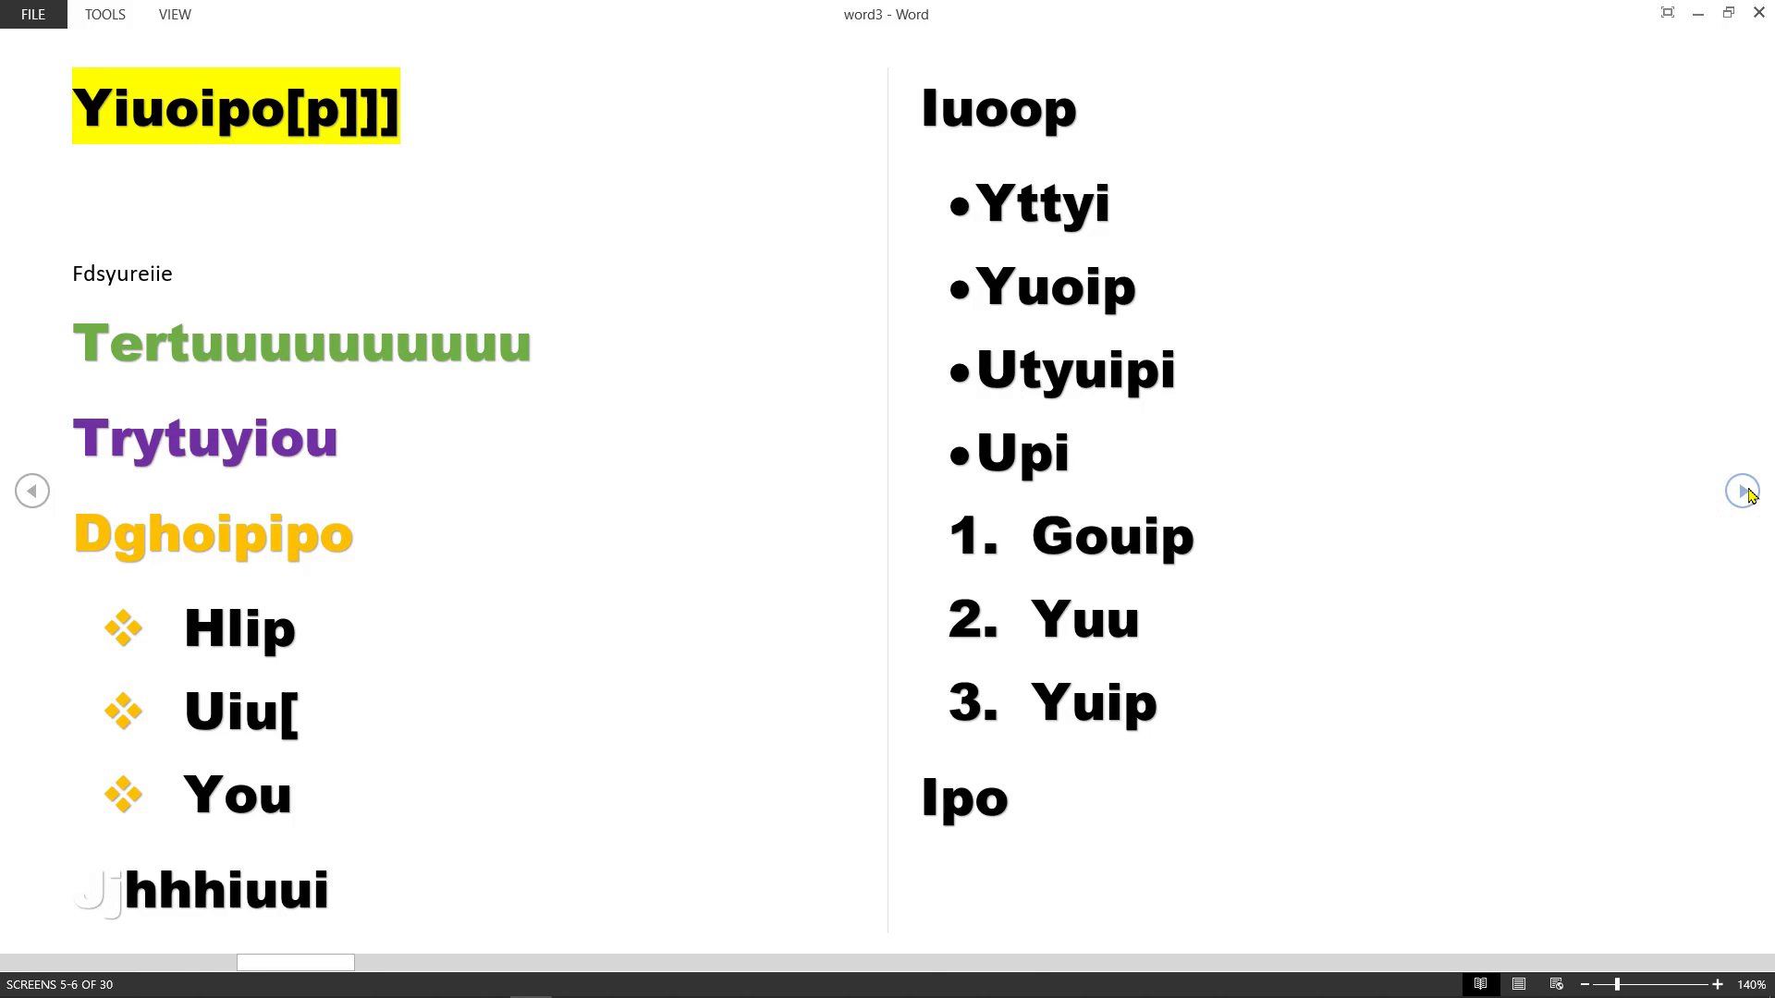
pyautogui.click(1744, 491)
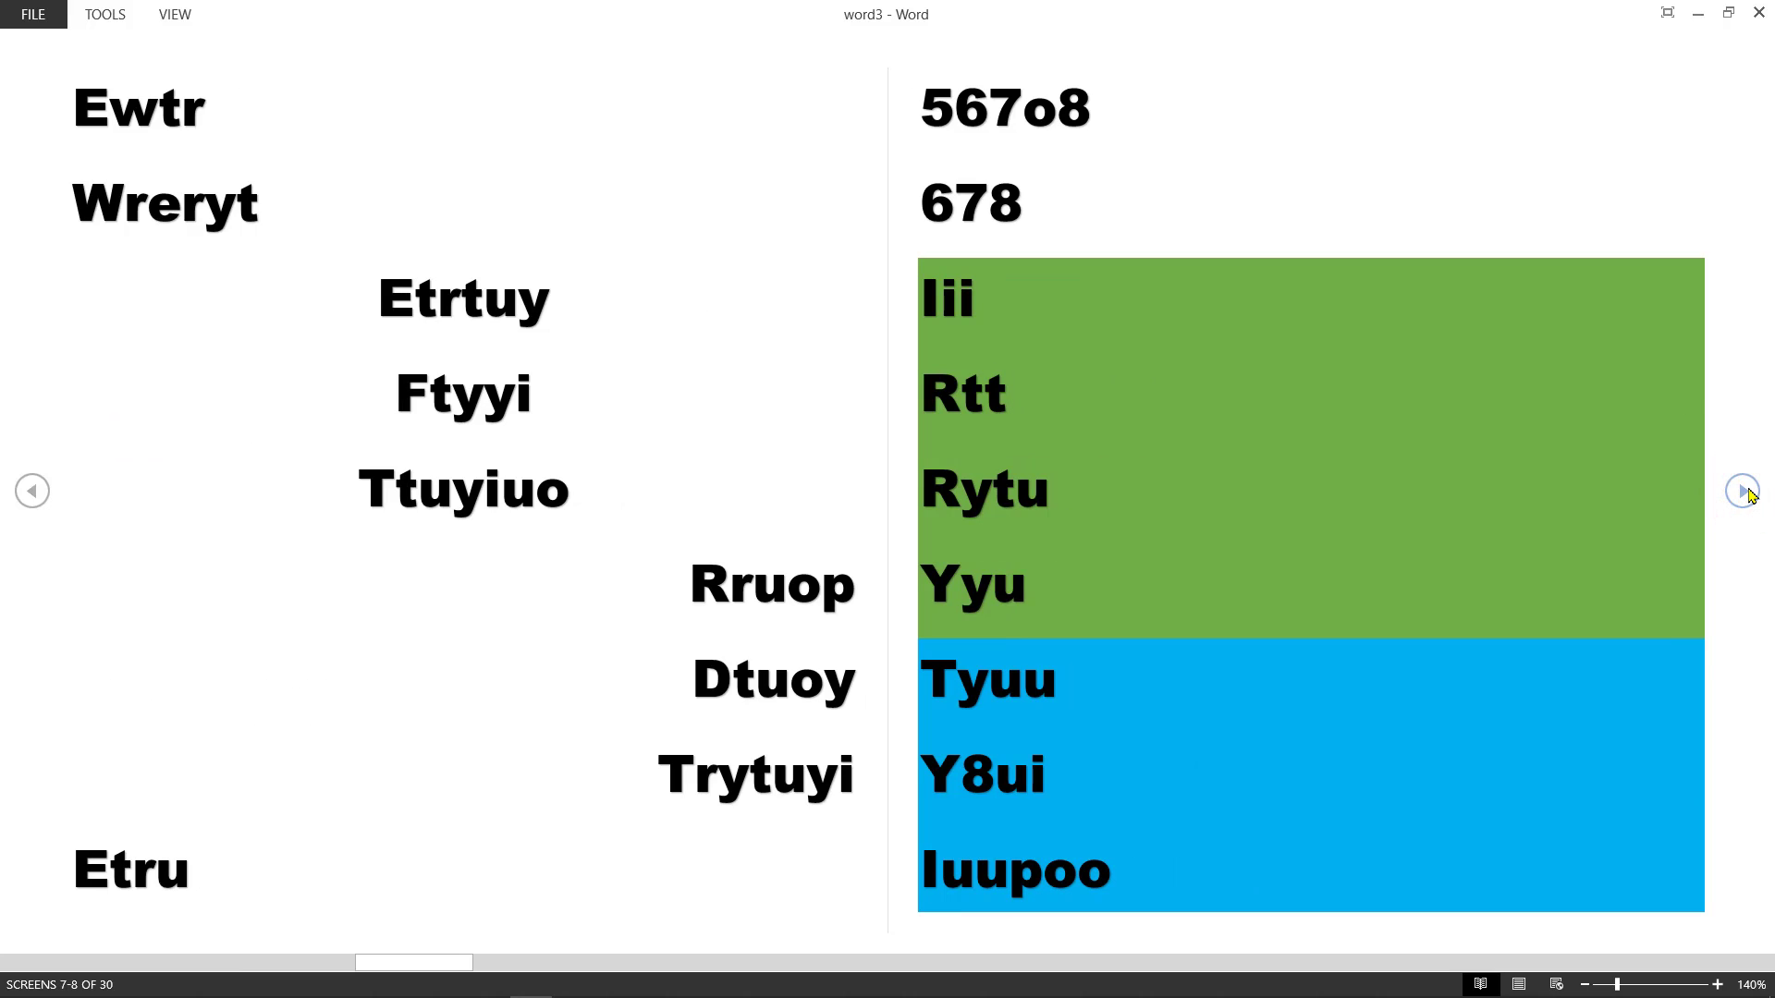
pyautogui.click(1743, 491)
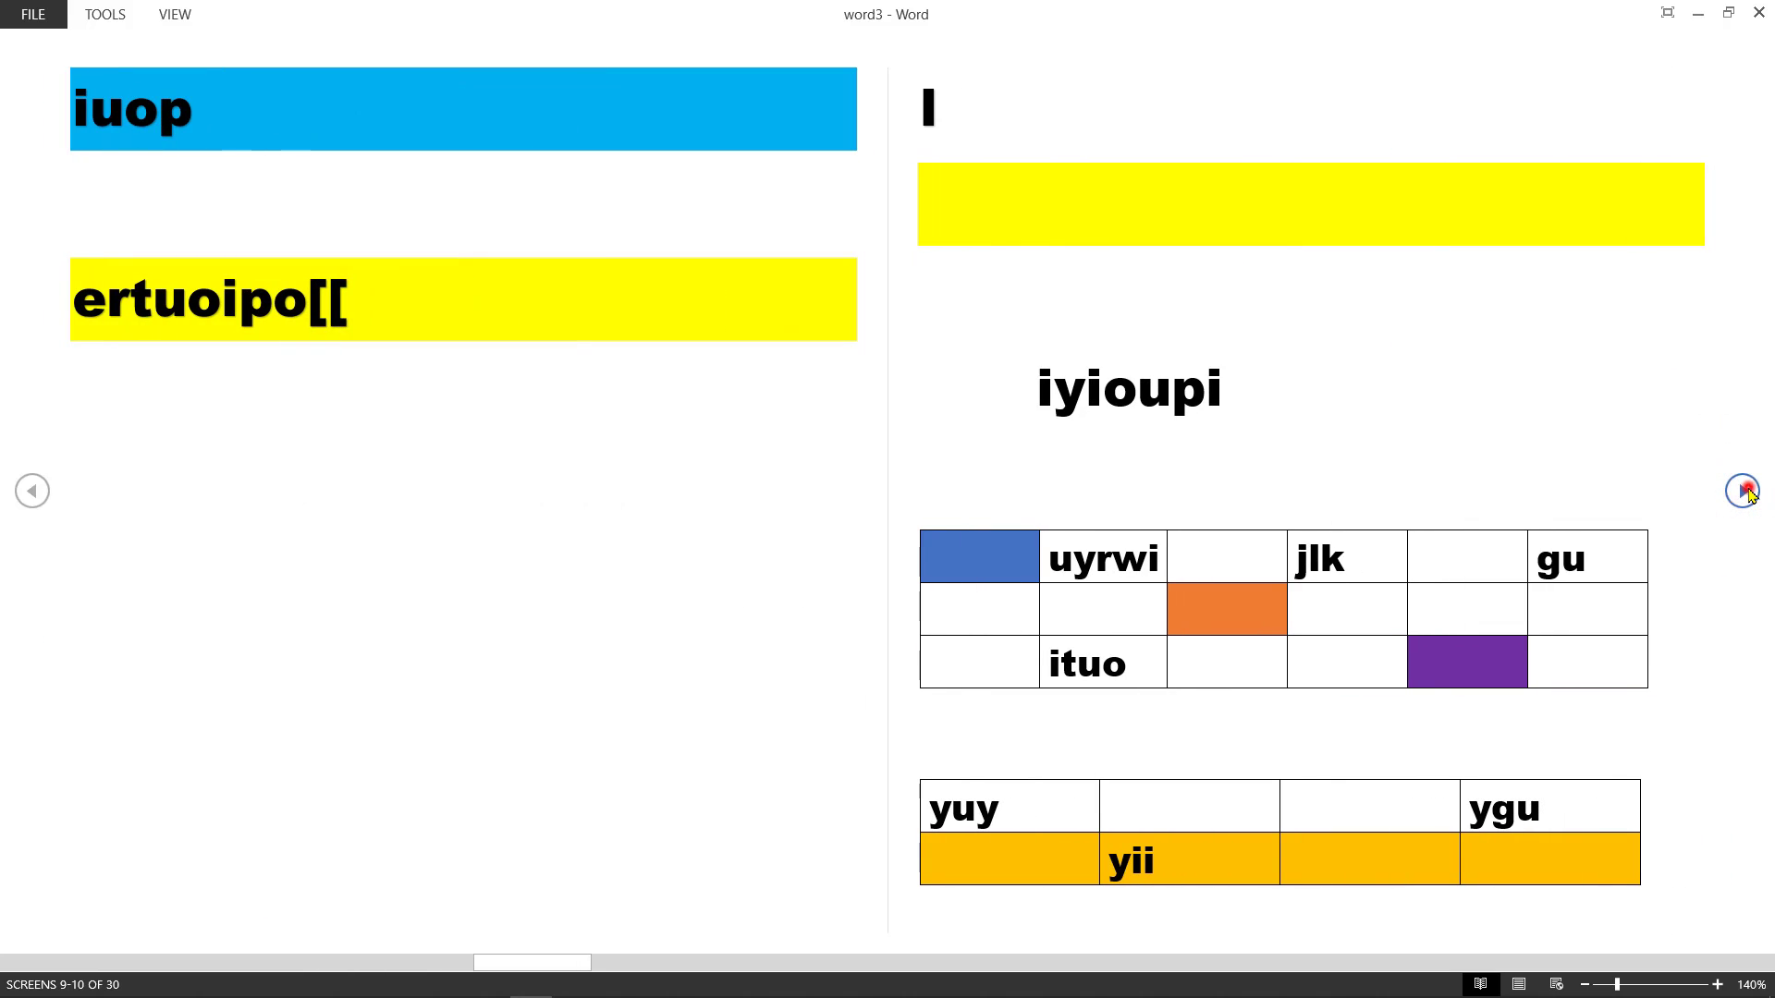
pyautogui.click(1744, 491)
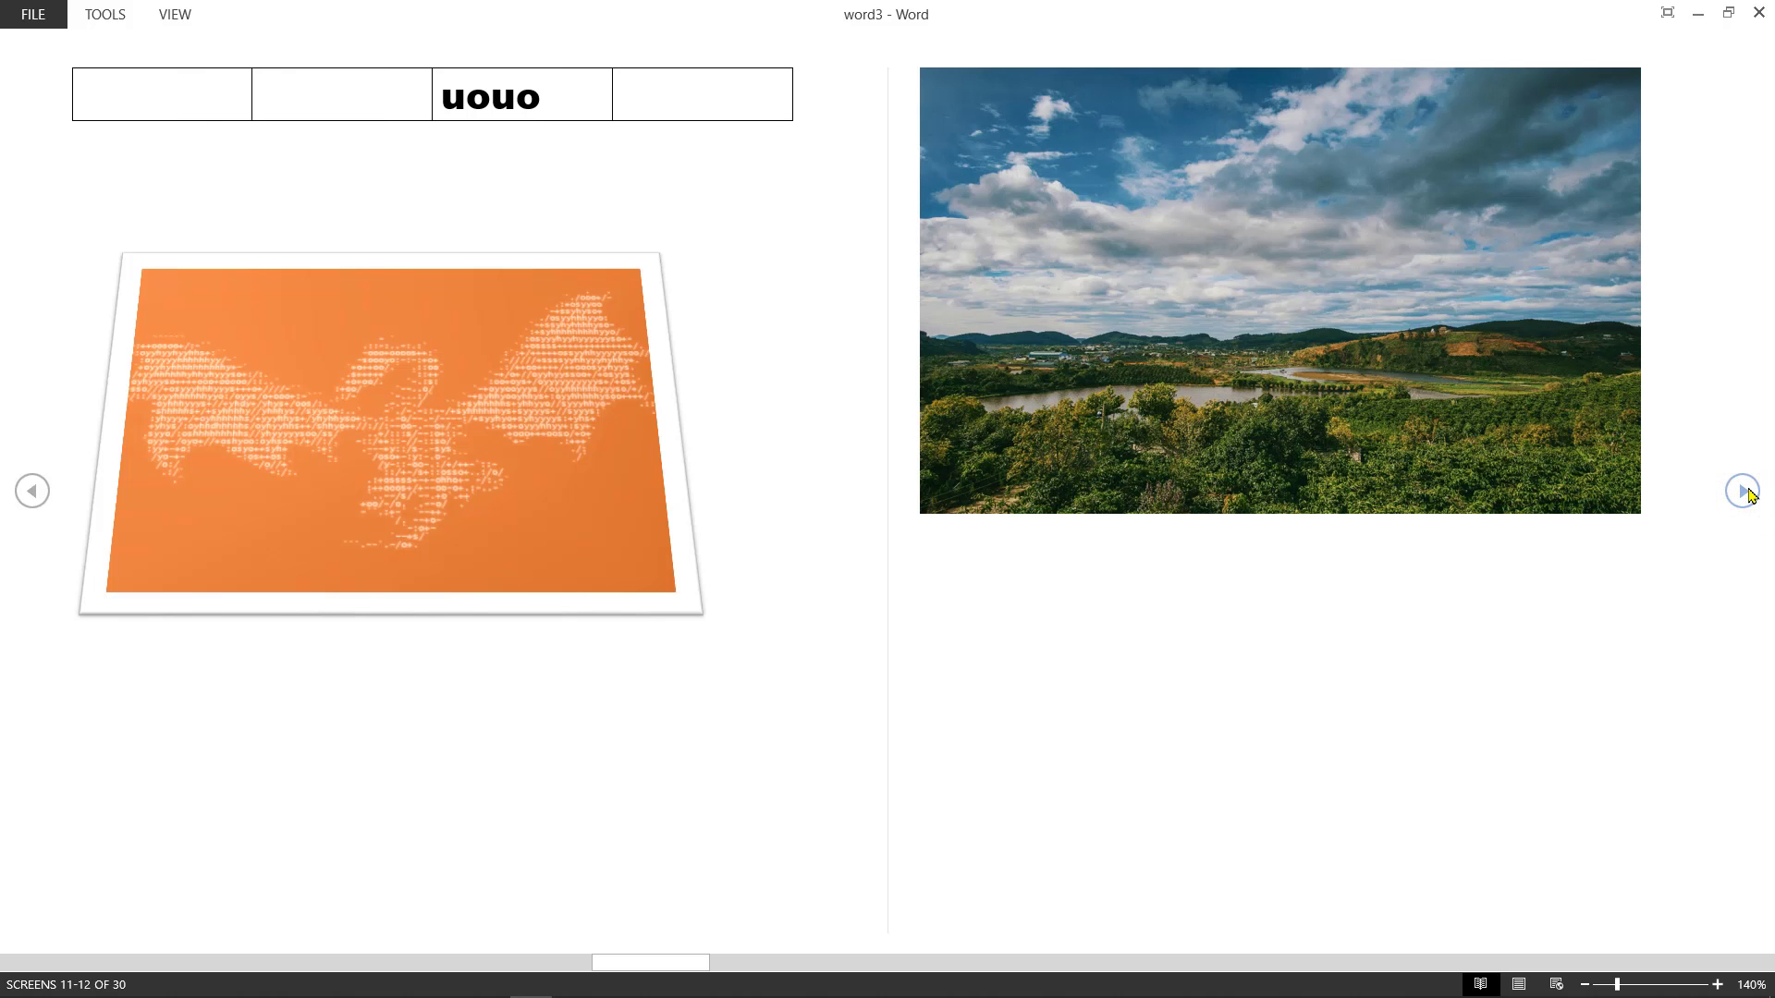
pyautogui.click(1744, 490)
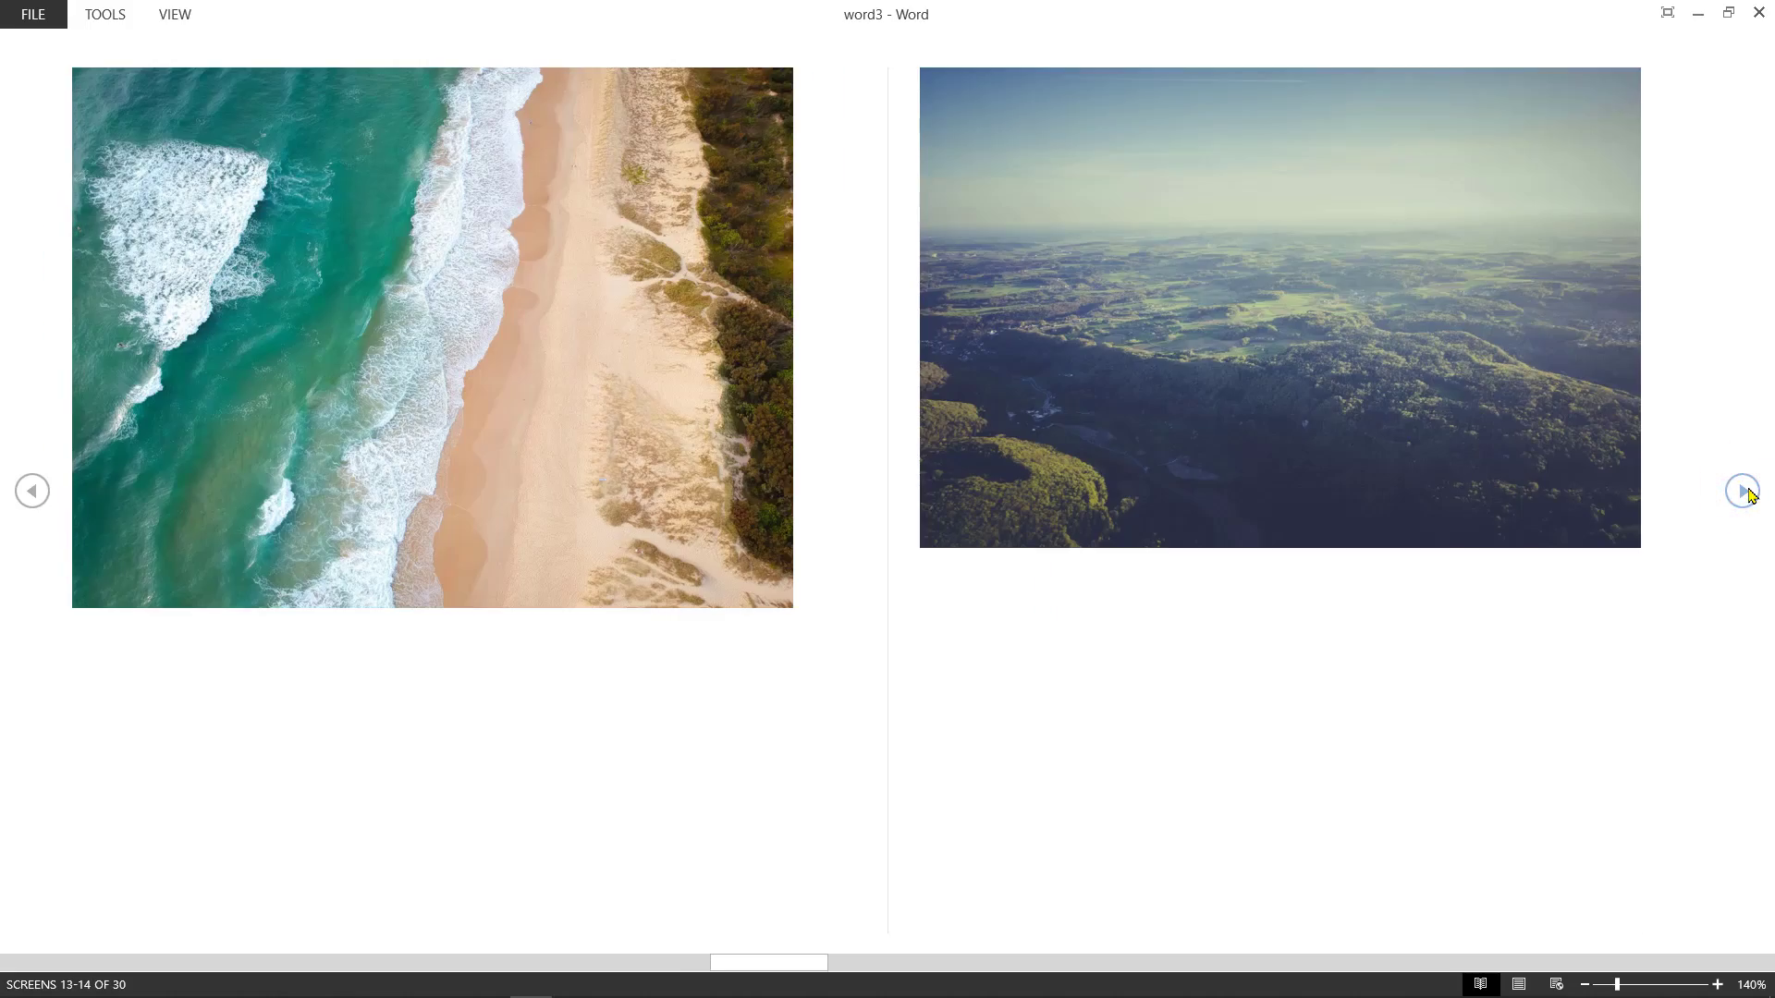
pyautogui.click(1743, 491)
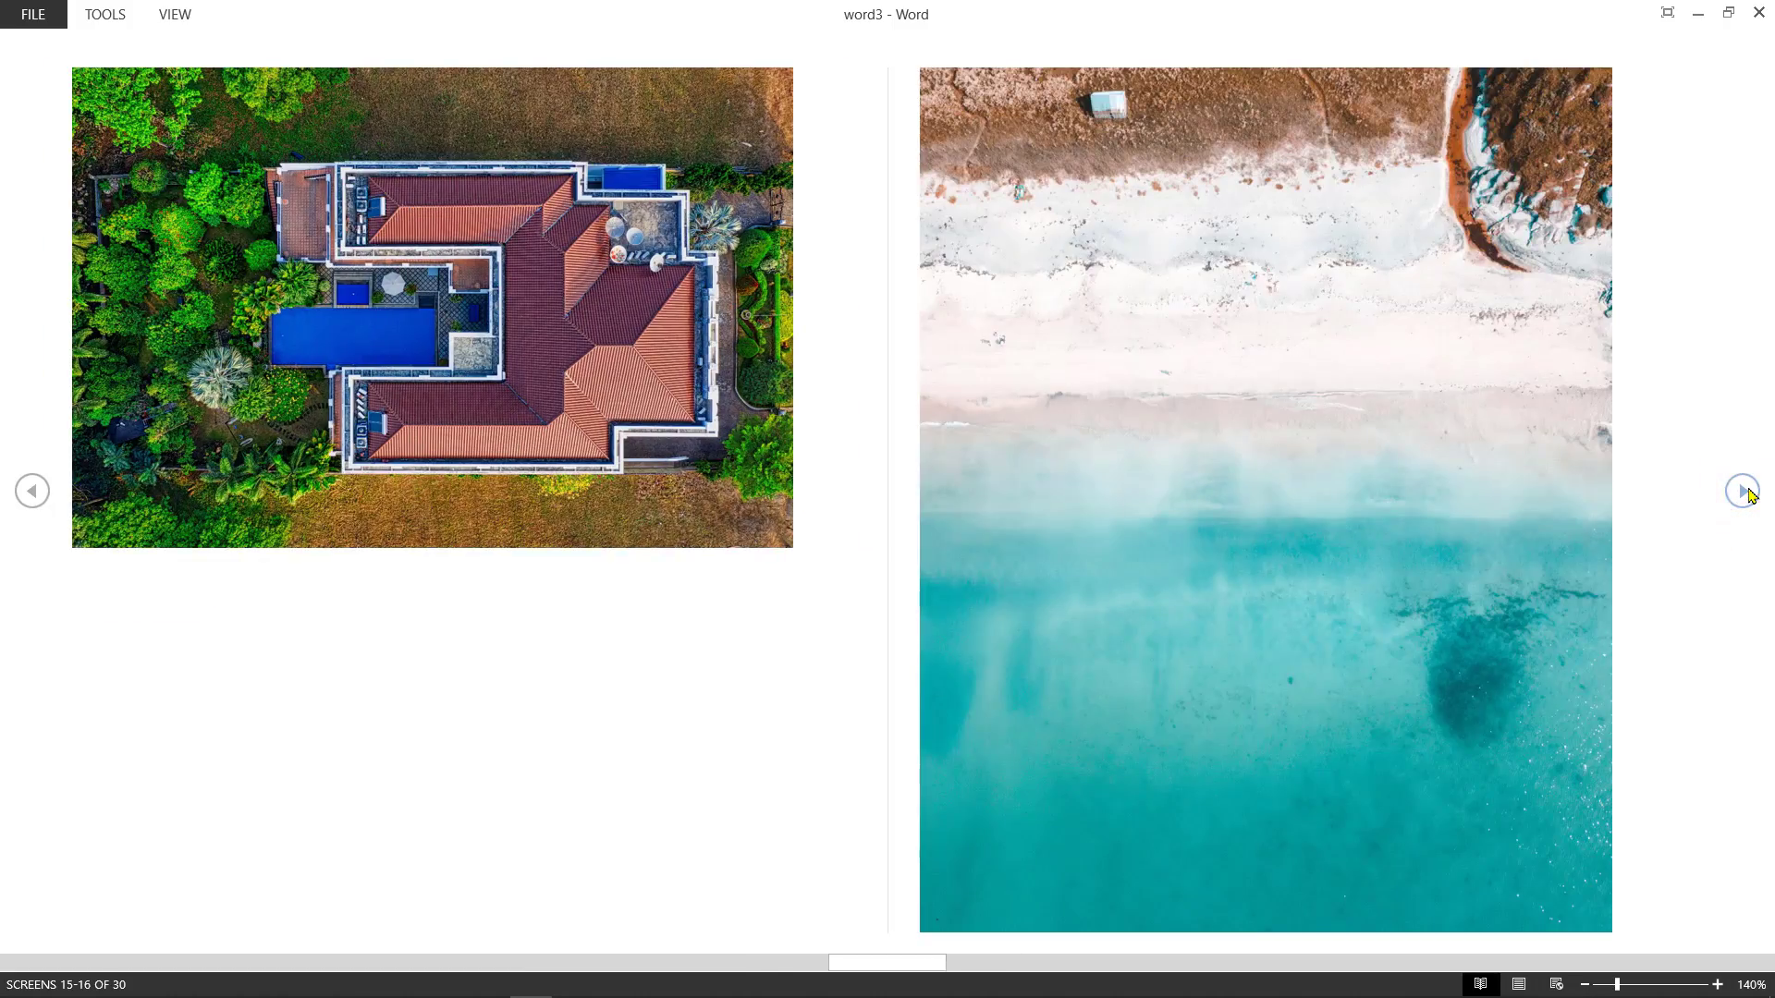
pyautogui.click(1744, 491)
pyautogui.click(1743, 490)
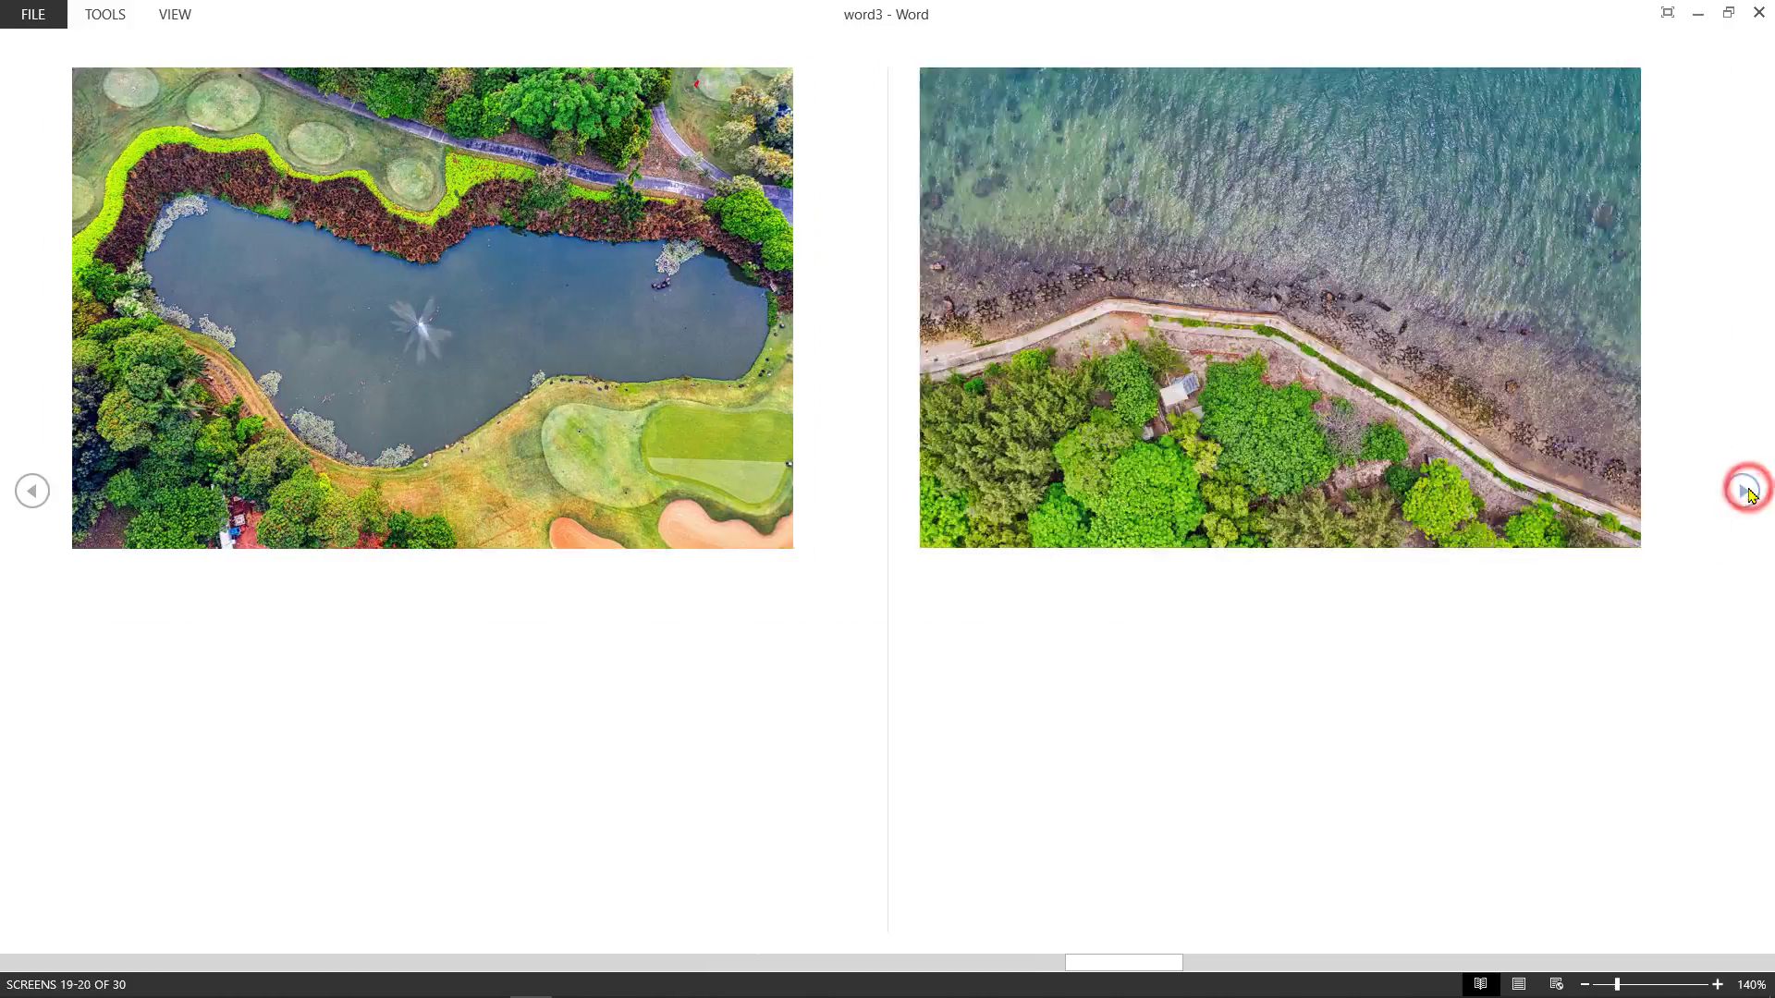
pyautogui.click(1743, 491)
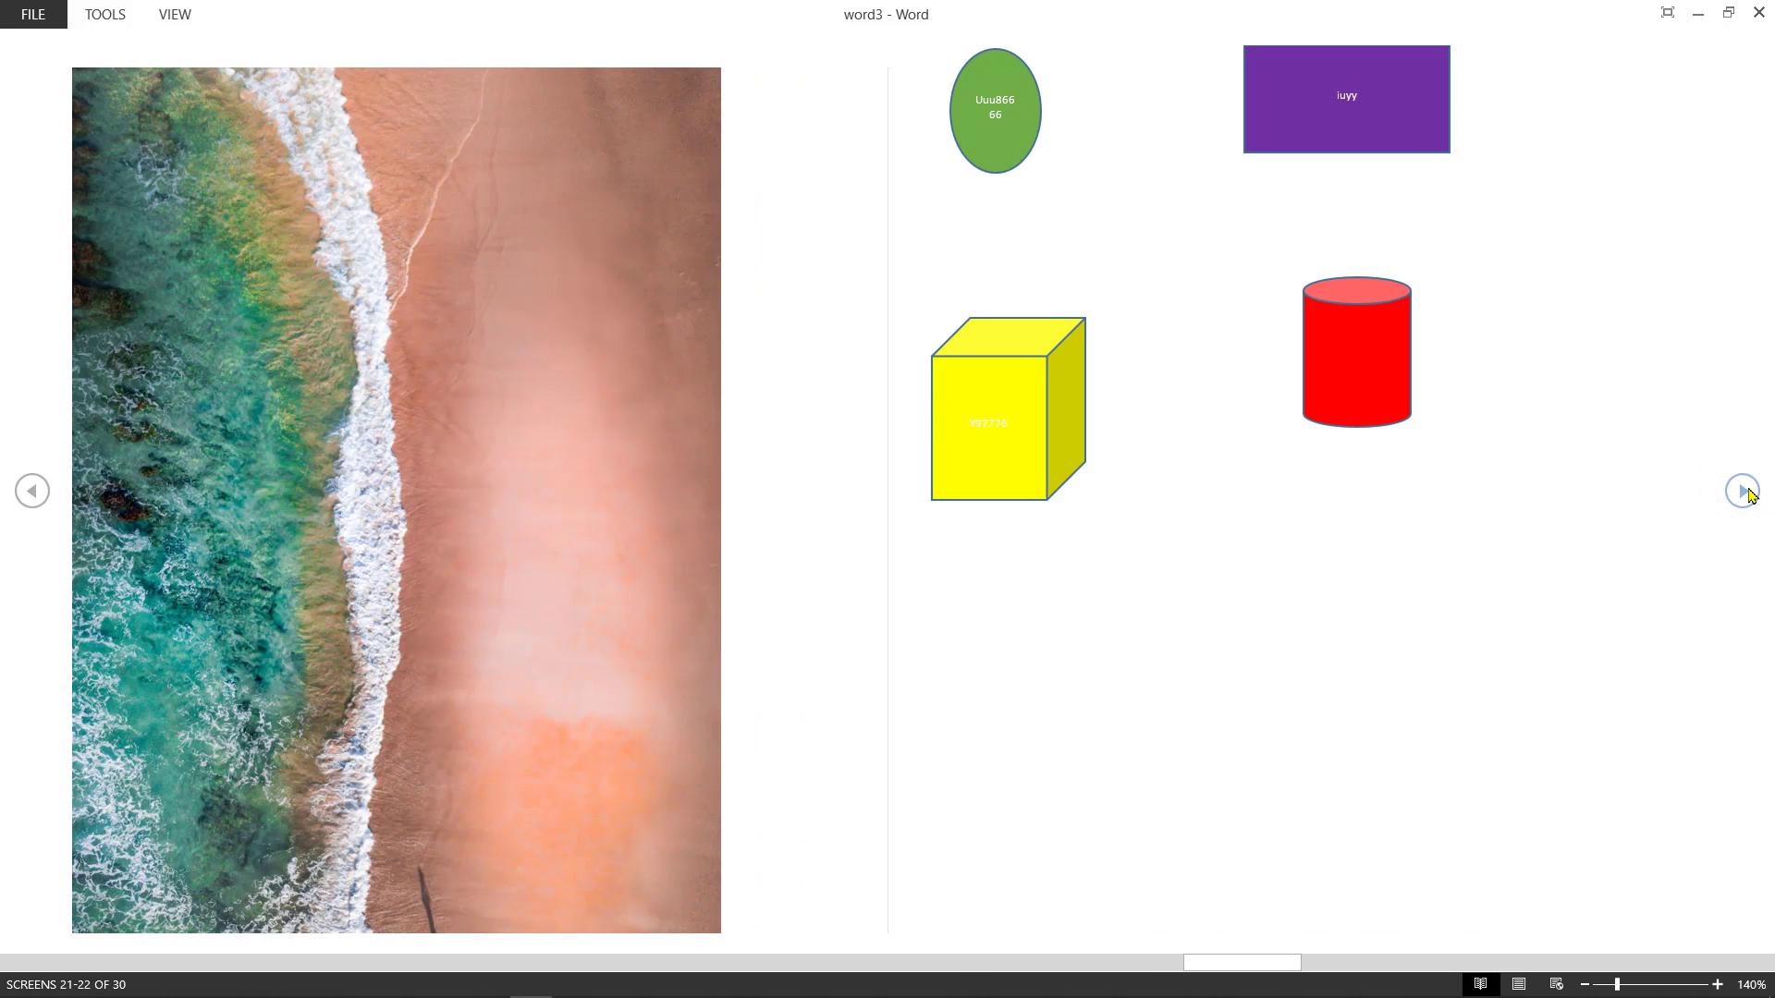
pyautogui.click(1743, 491)
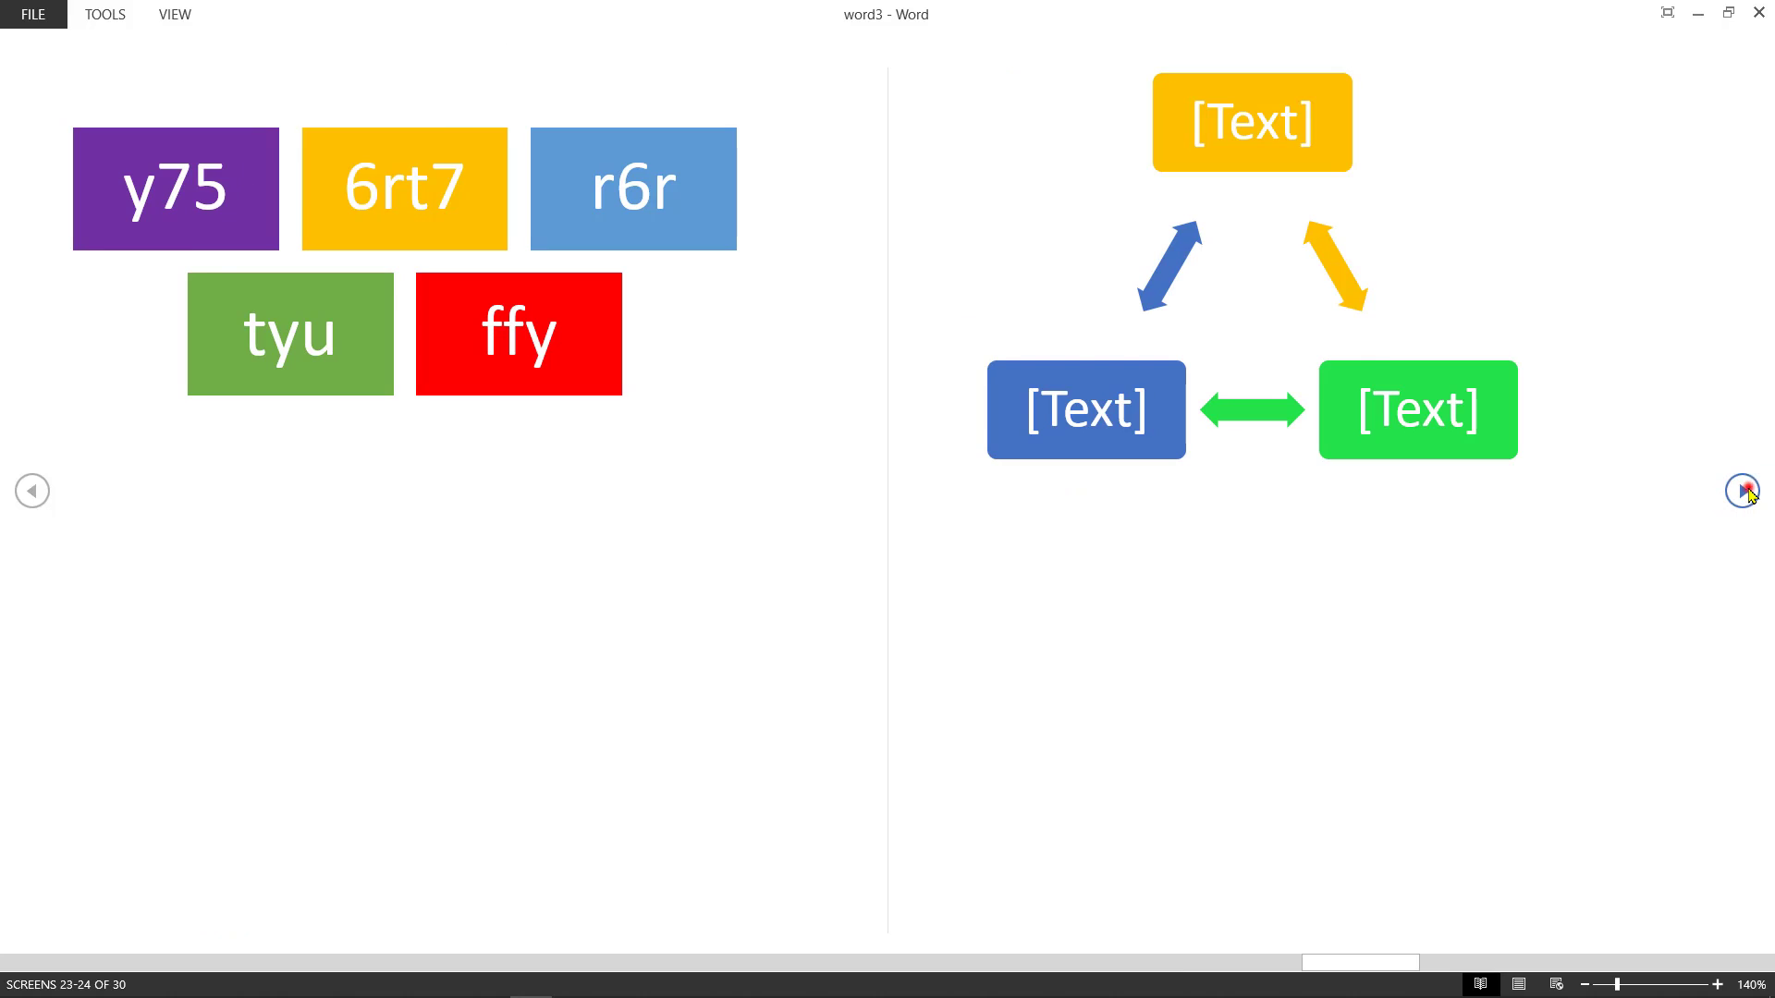
pyautogui.click(1743, 491)
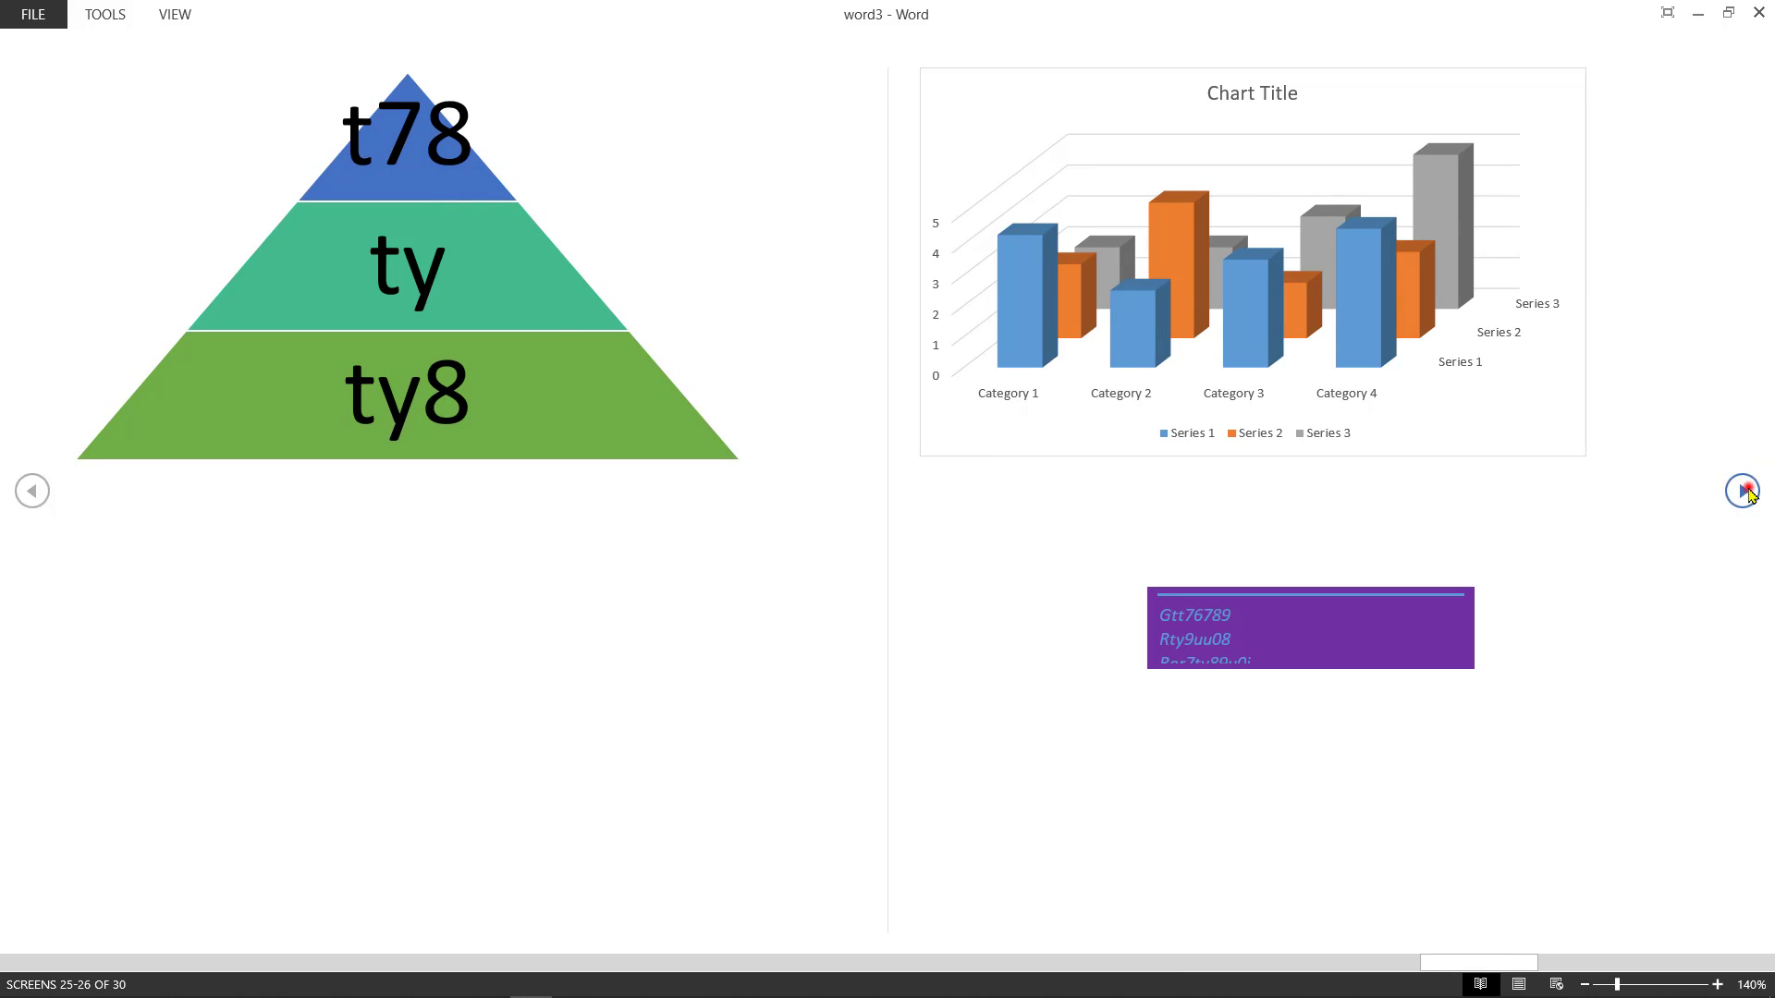
pyautogui.click(1743, 490)
pyautogui.click(1744, 491)
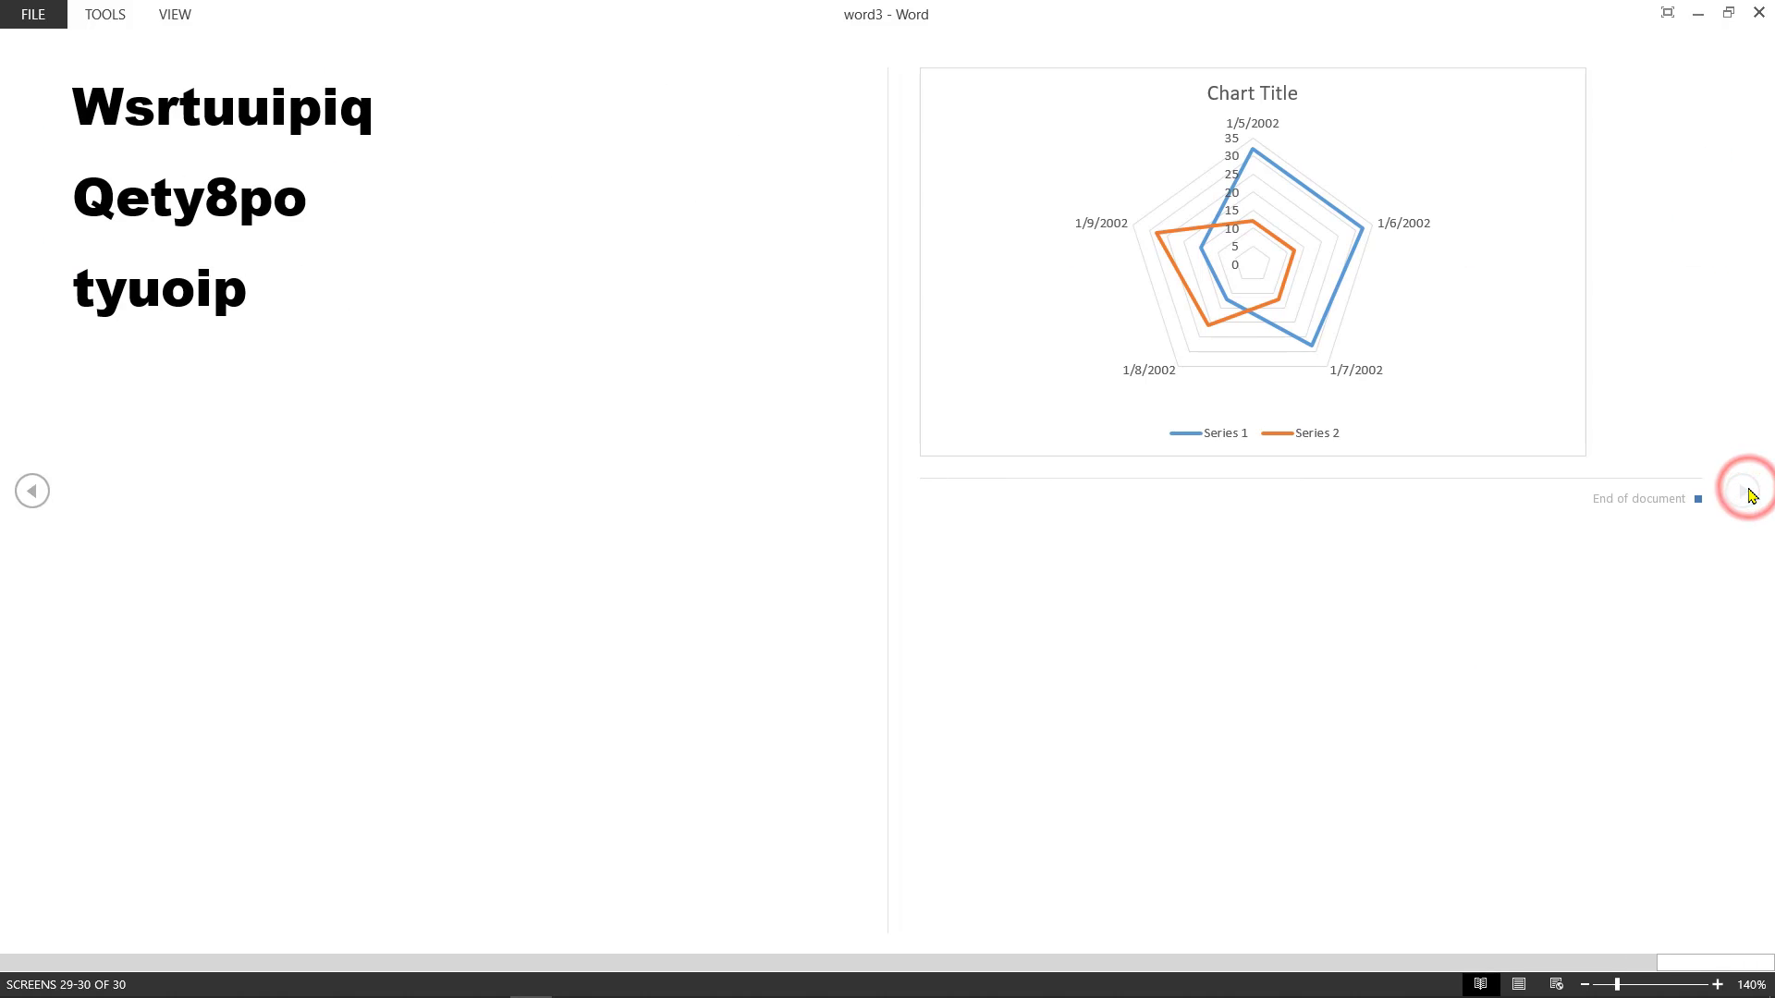
pyautogui.click(1745, 491)
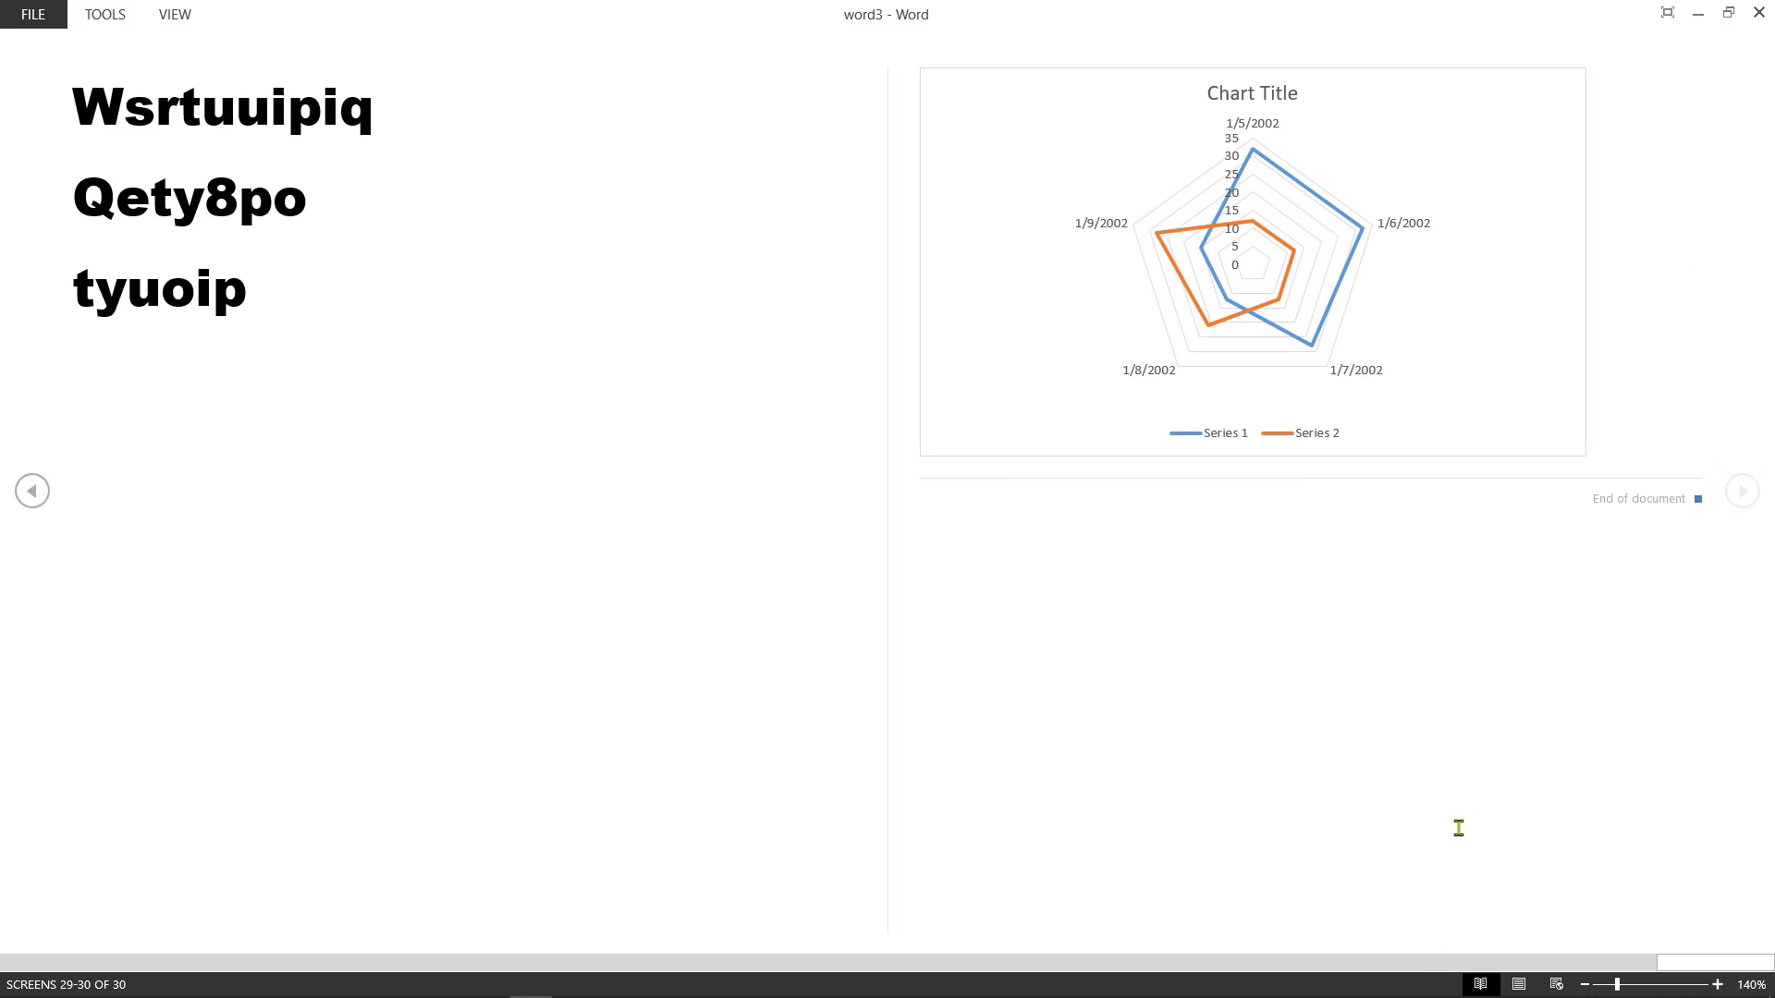
pyautogui.click(1519, 985)
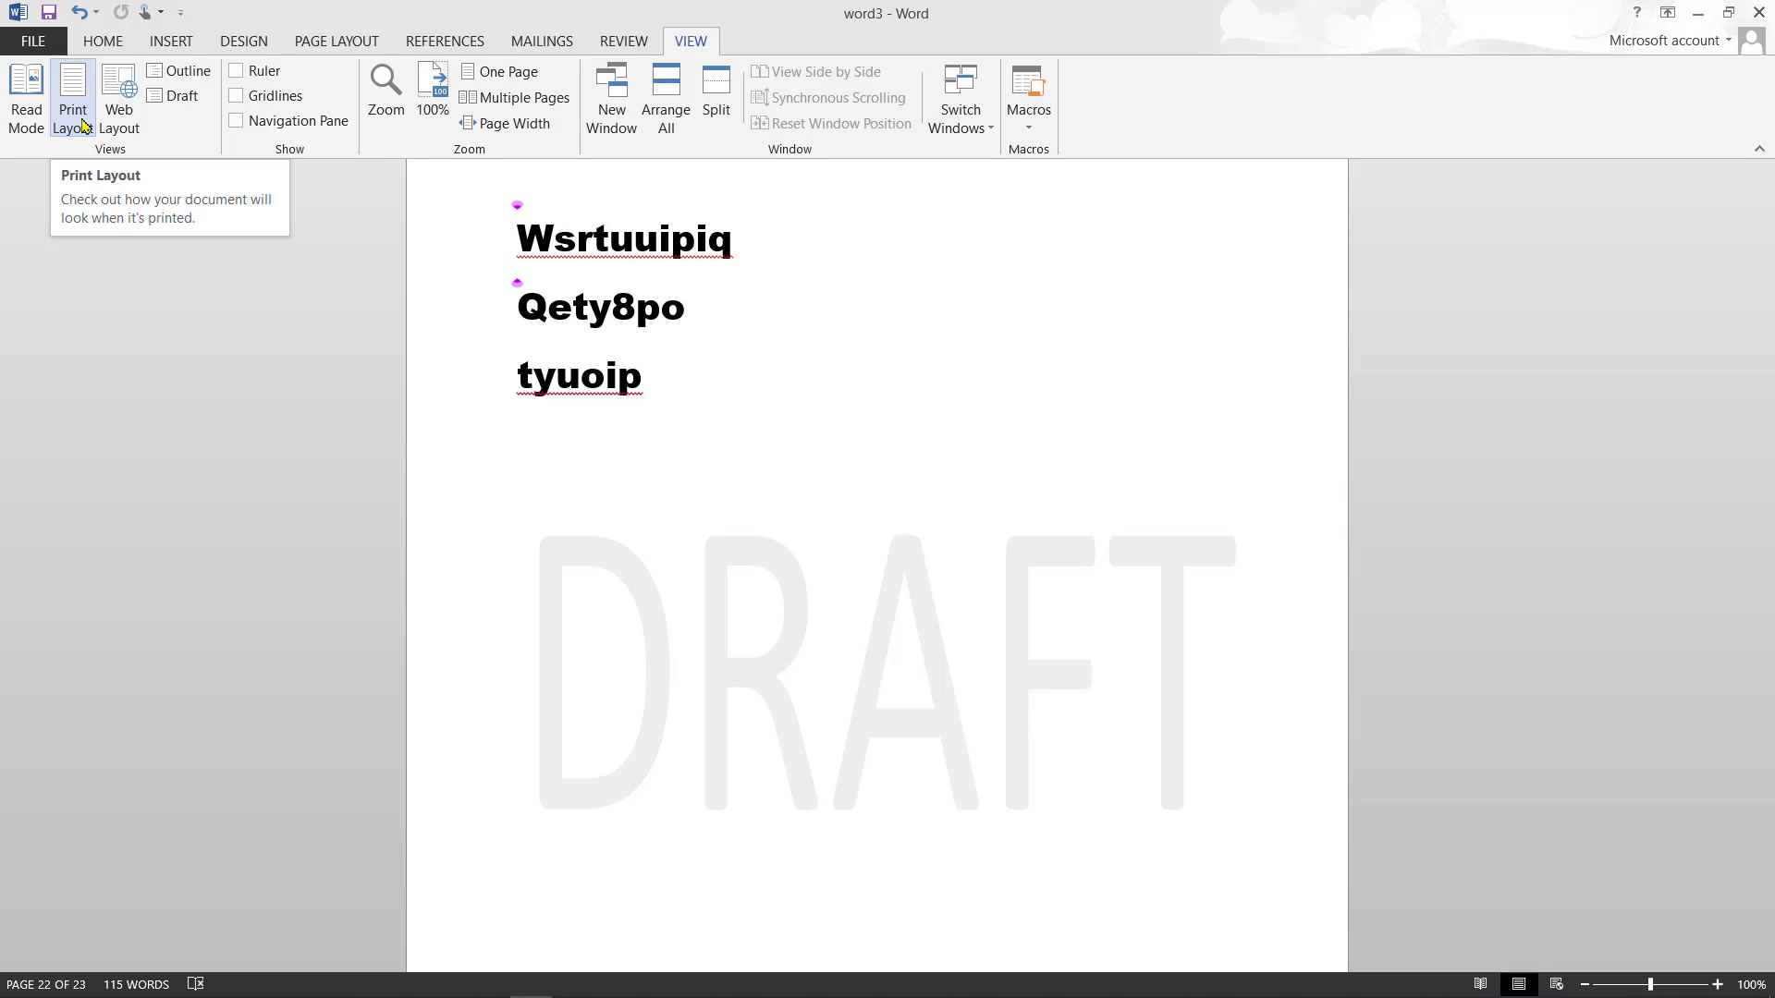
# - Switch to Print Layout view so page 22's bold lines show over the DRAFT watermark
pyautogui.click(77, 121)
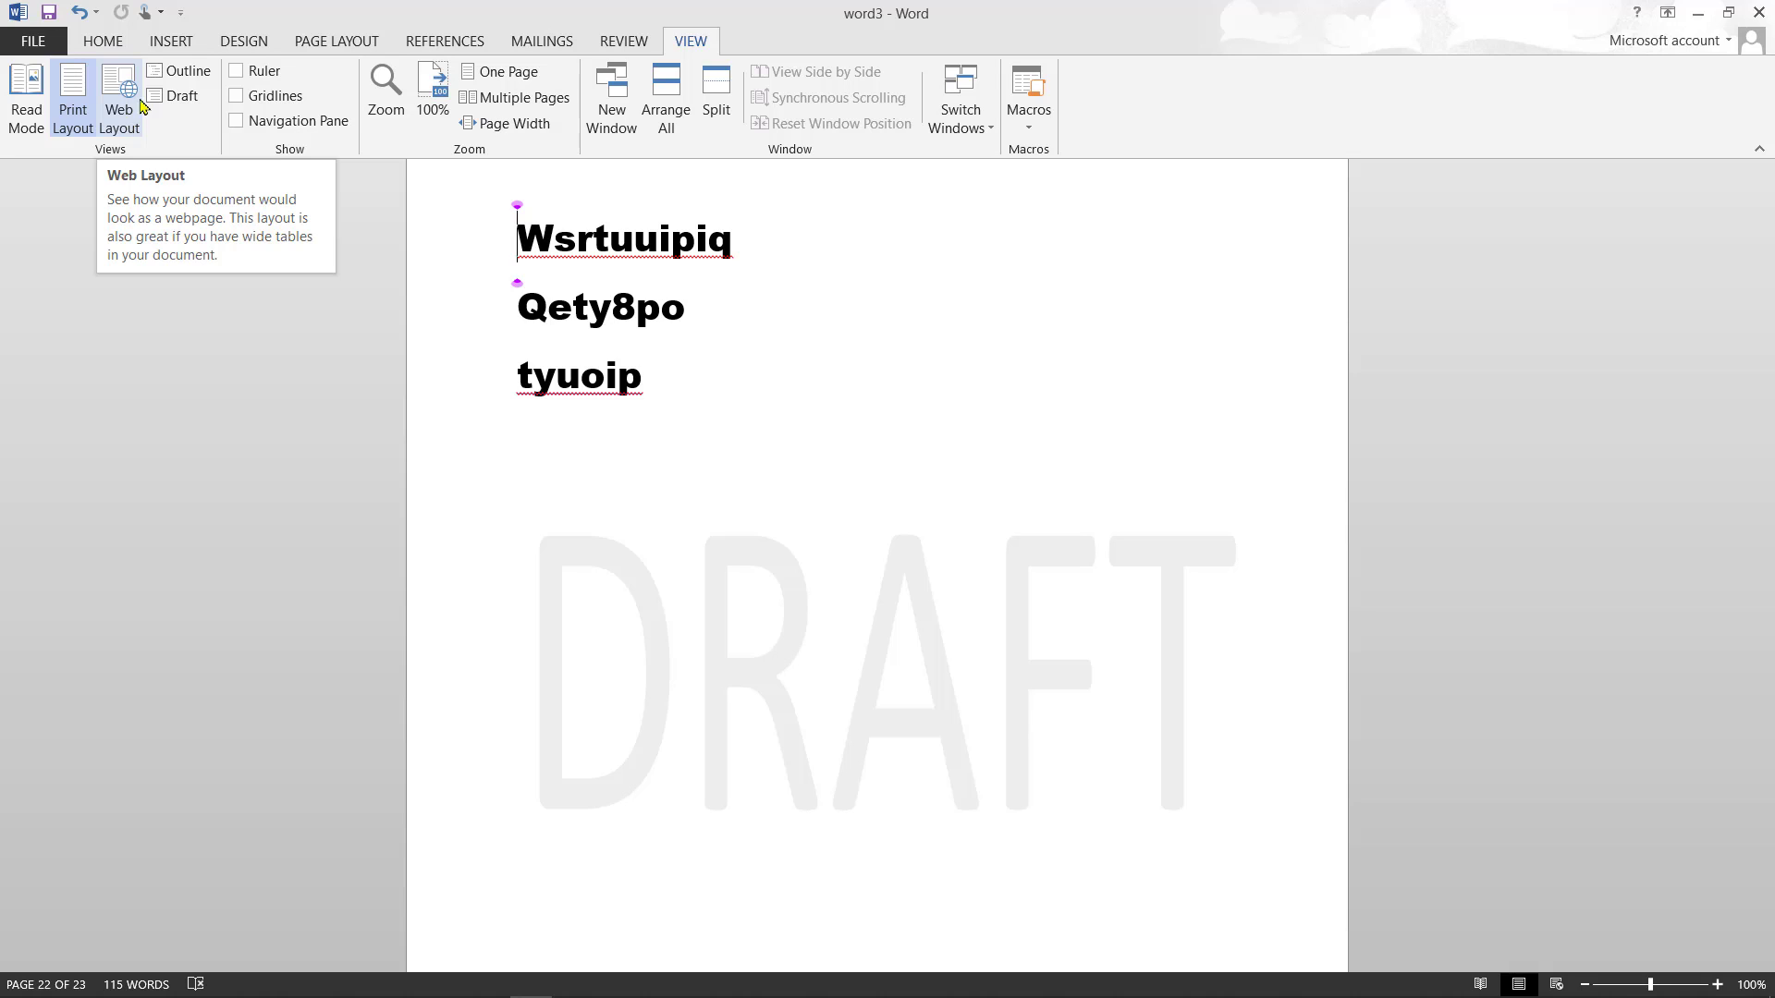
pyautogui.click(241, 77)
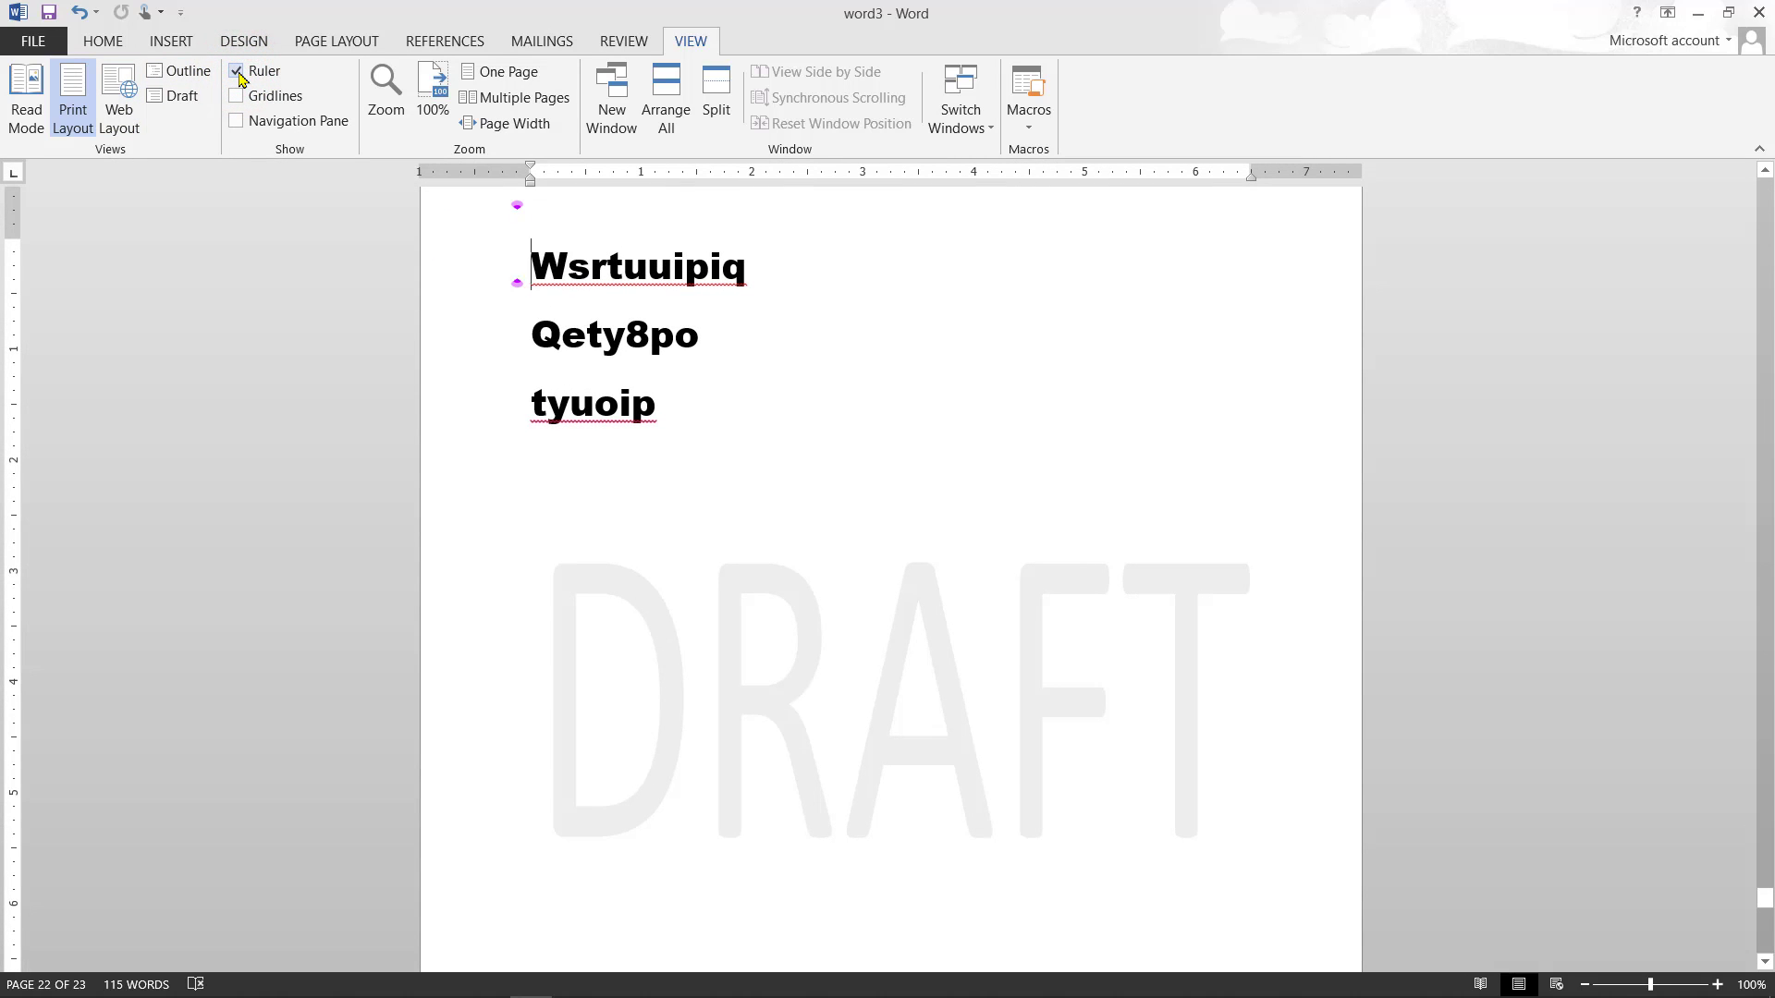
pyautogui.click(243, 97)
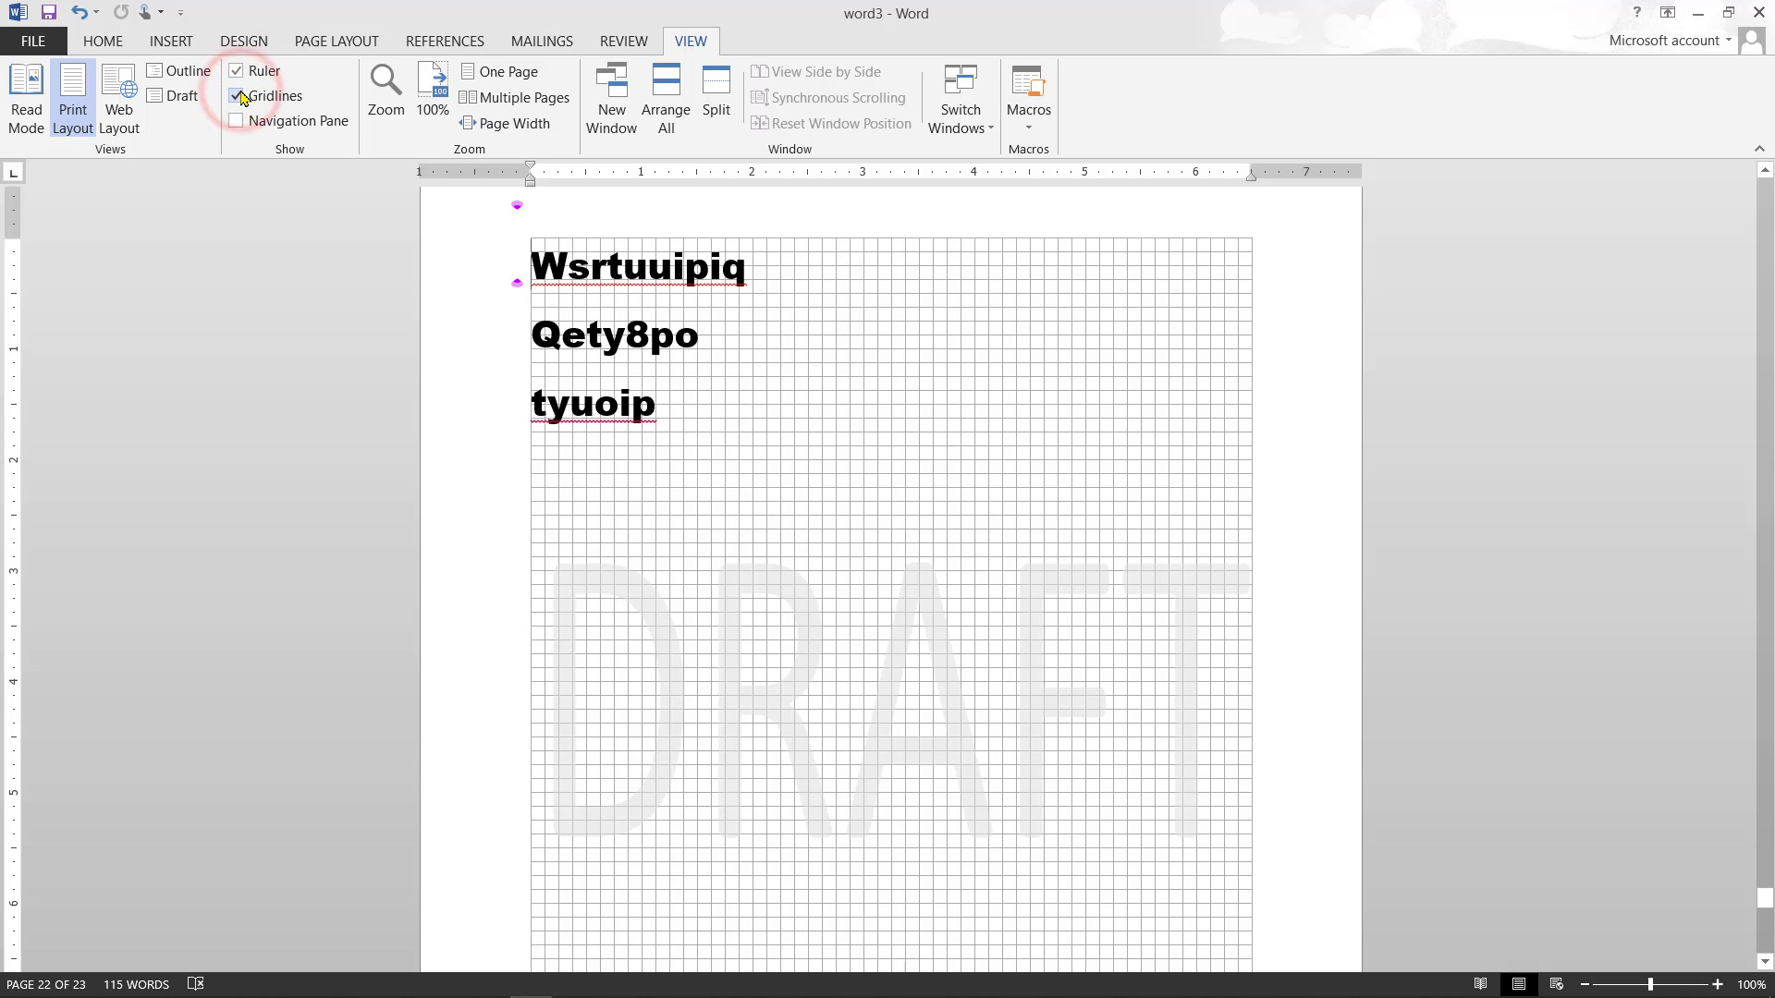
pyautogui.click(242, 97)
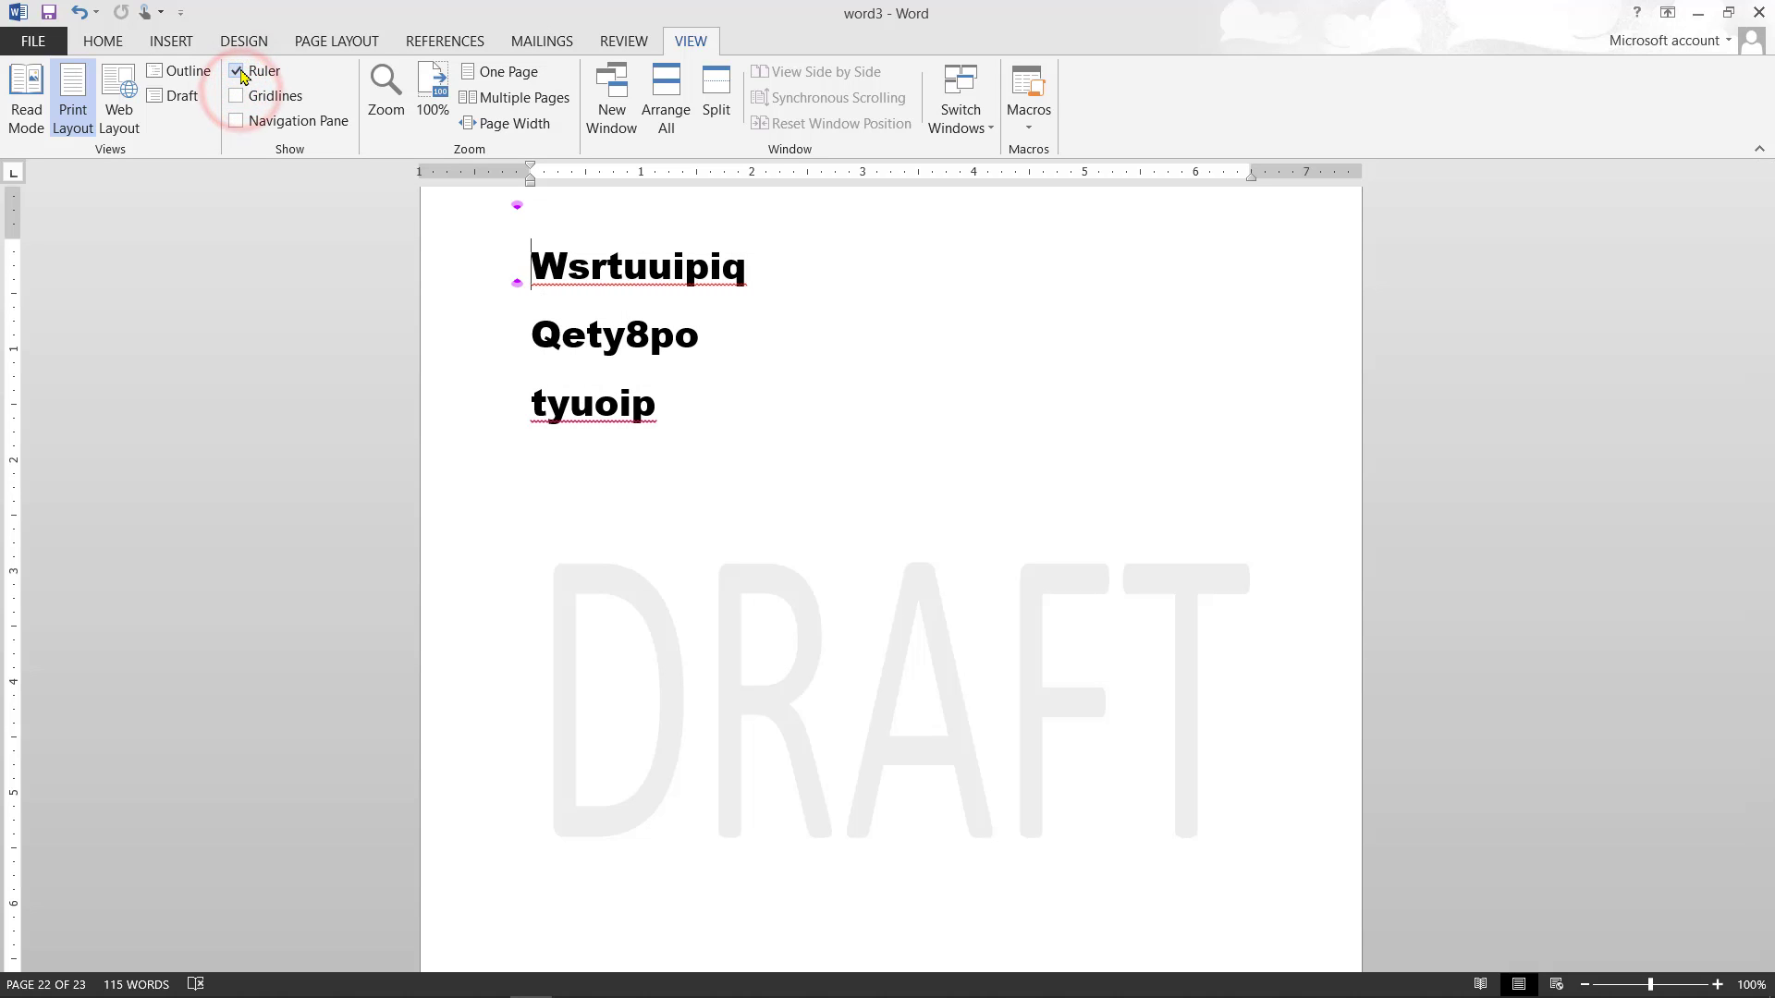
pyautogui.click(243, 74)
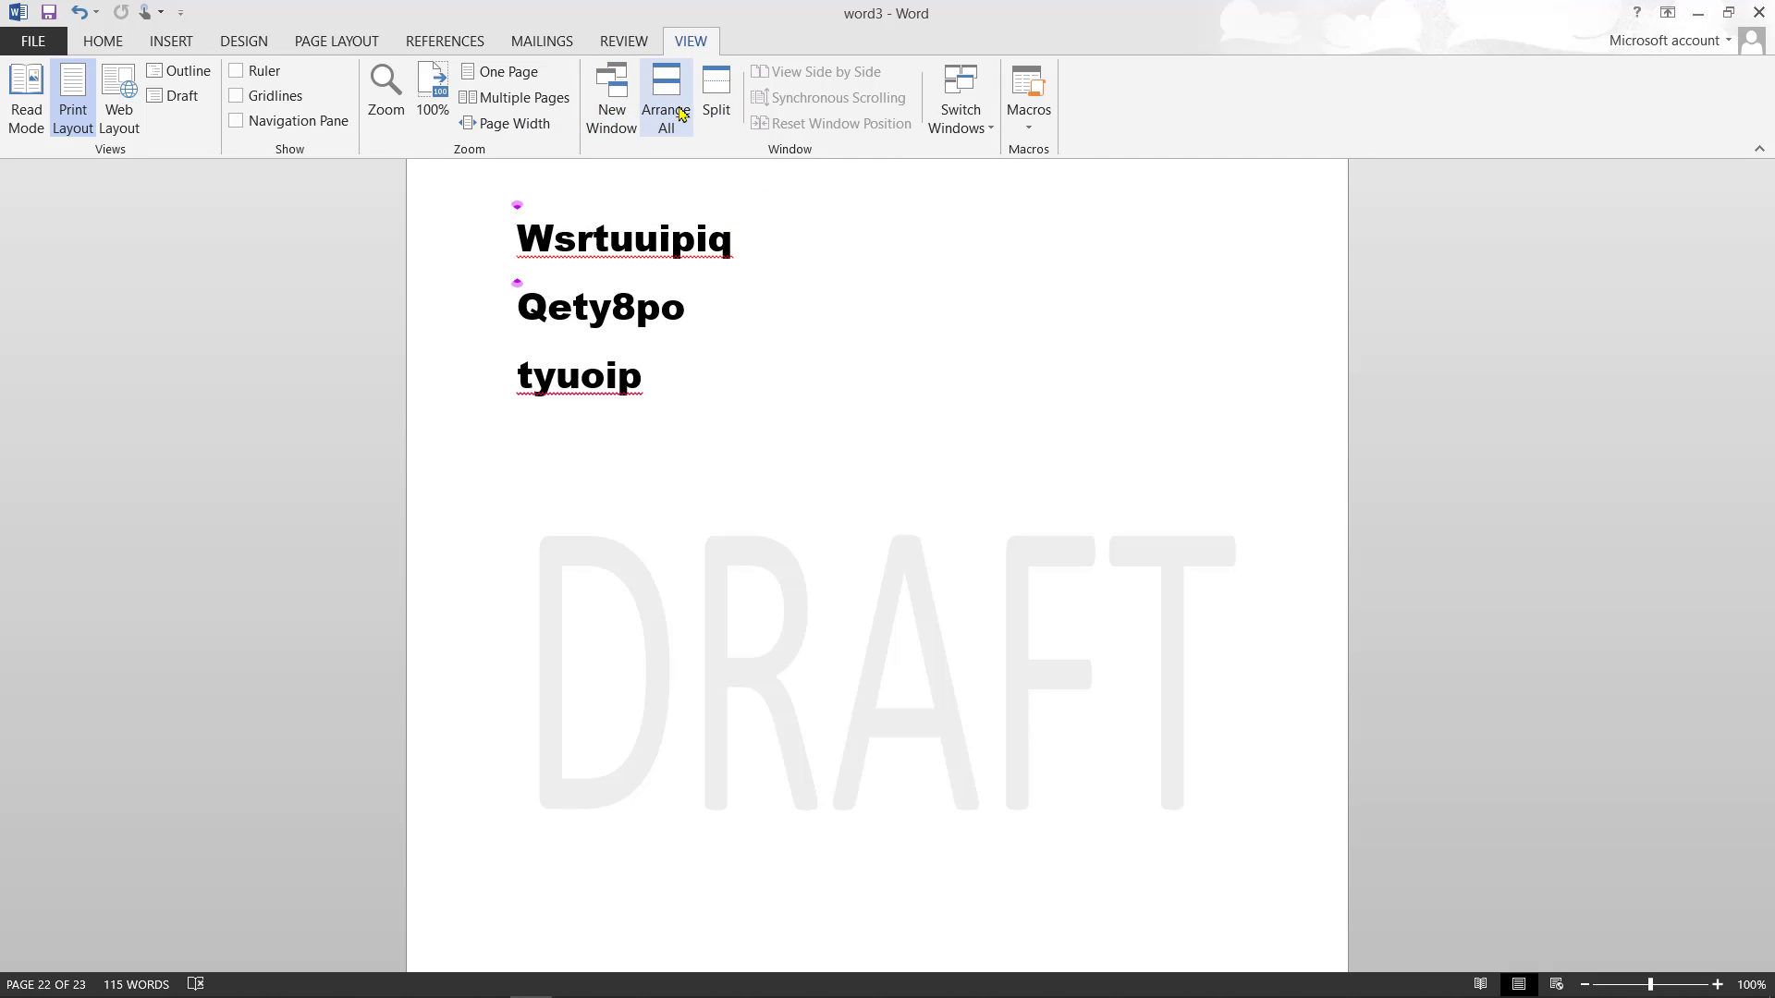
# - Switch from Multiple Pages to One Page view and scroll up to the green Fourier equation page
pyautogui.click(536, 105)
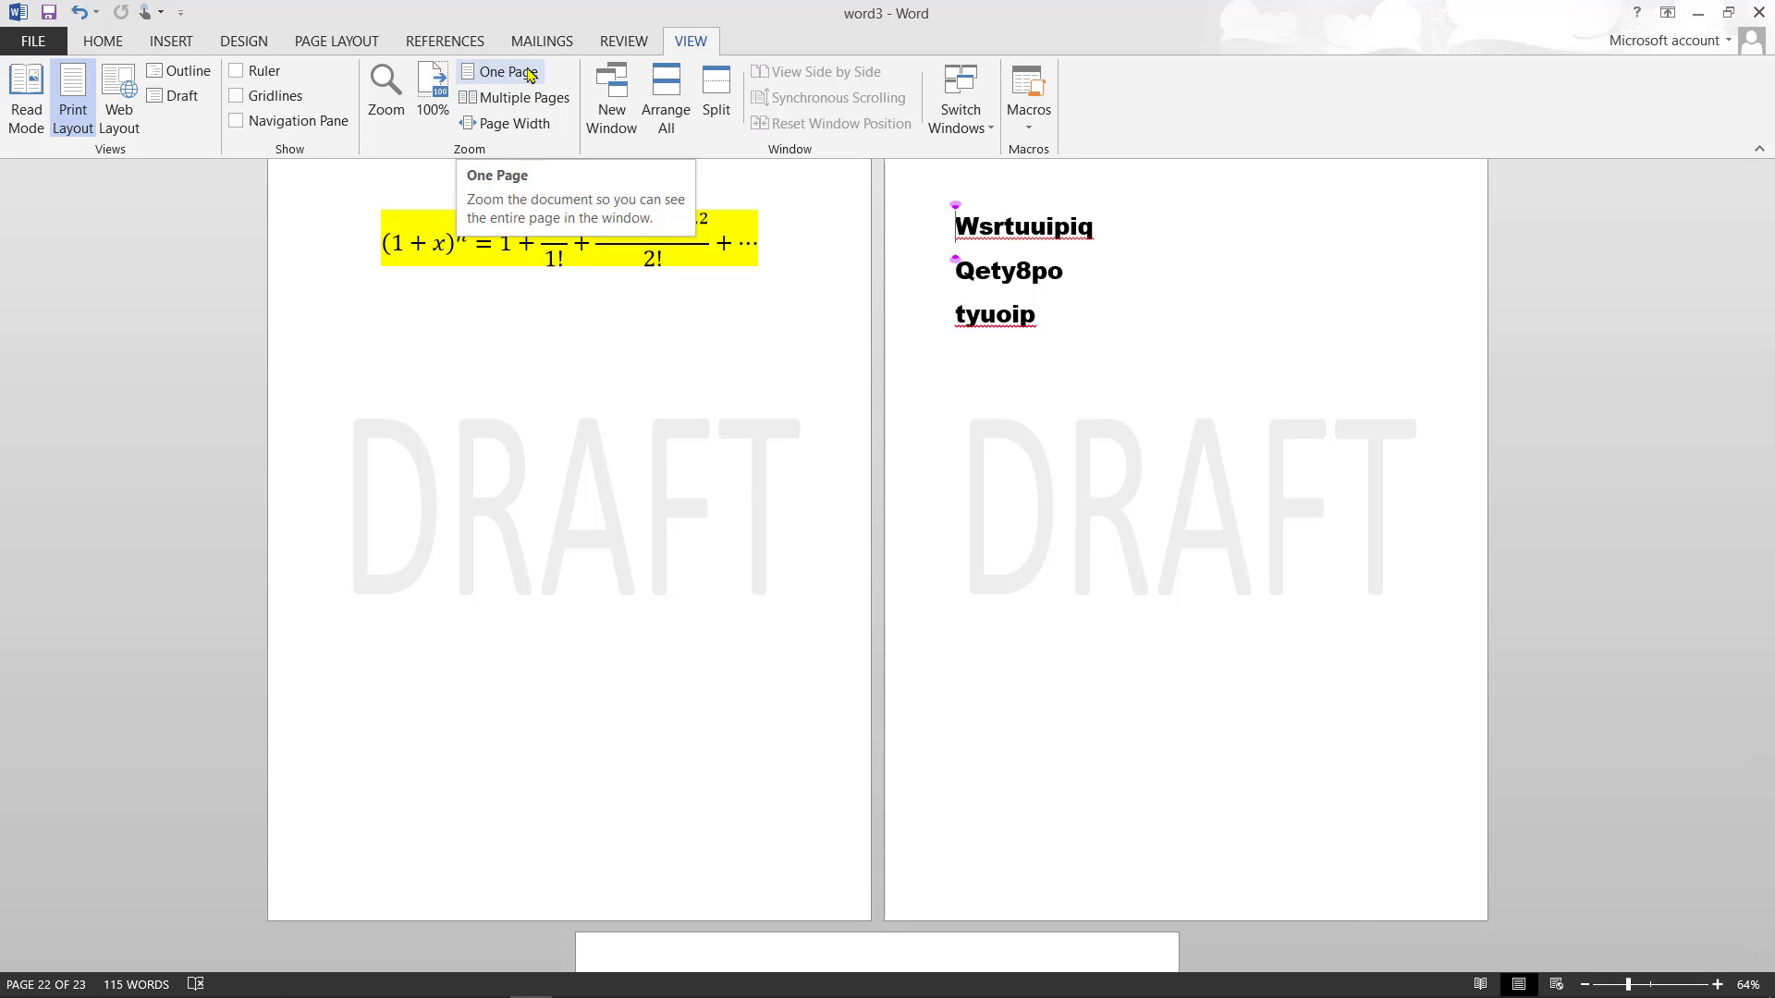
pyautogui.click(527, 72)
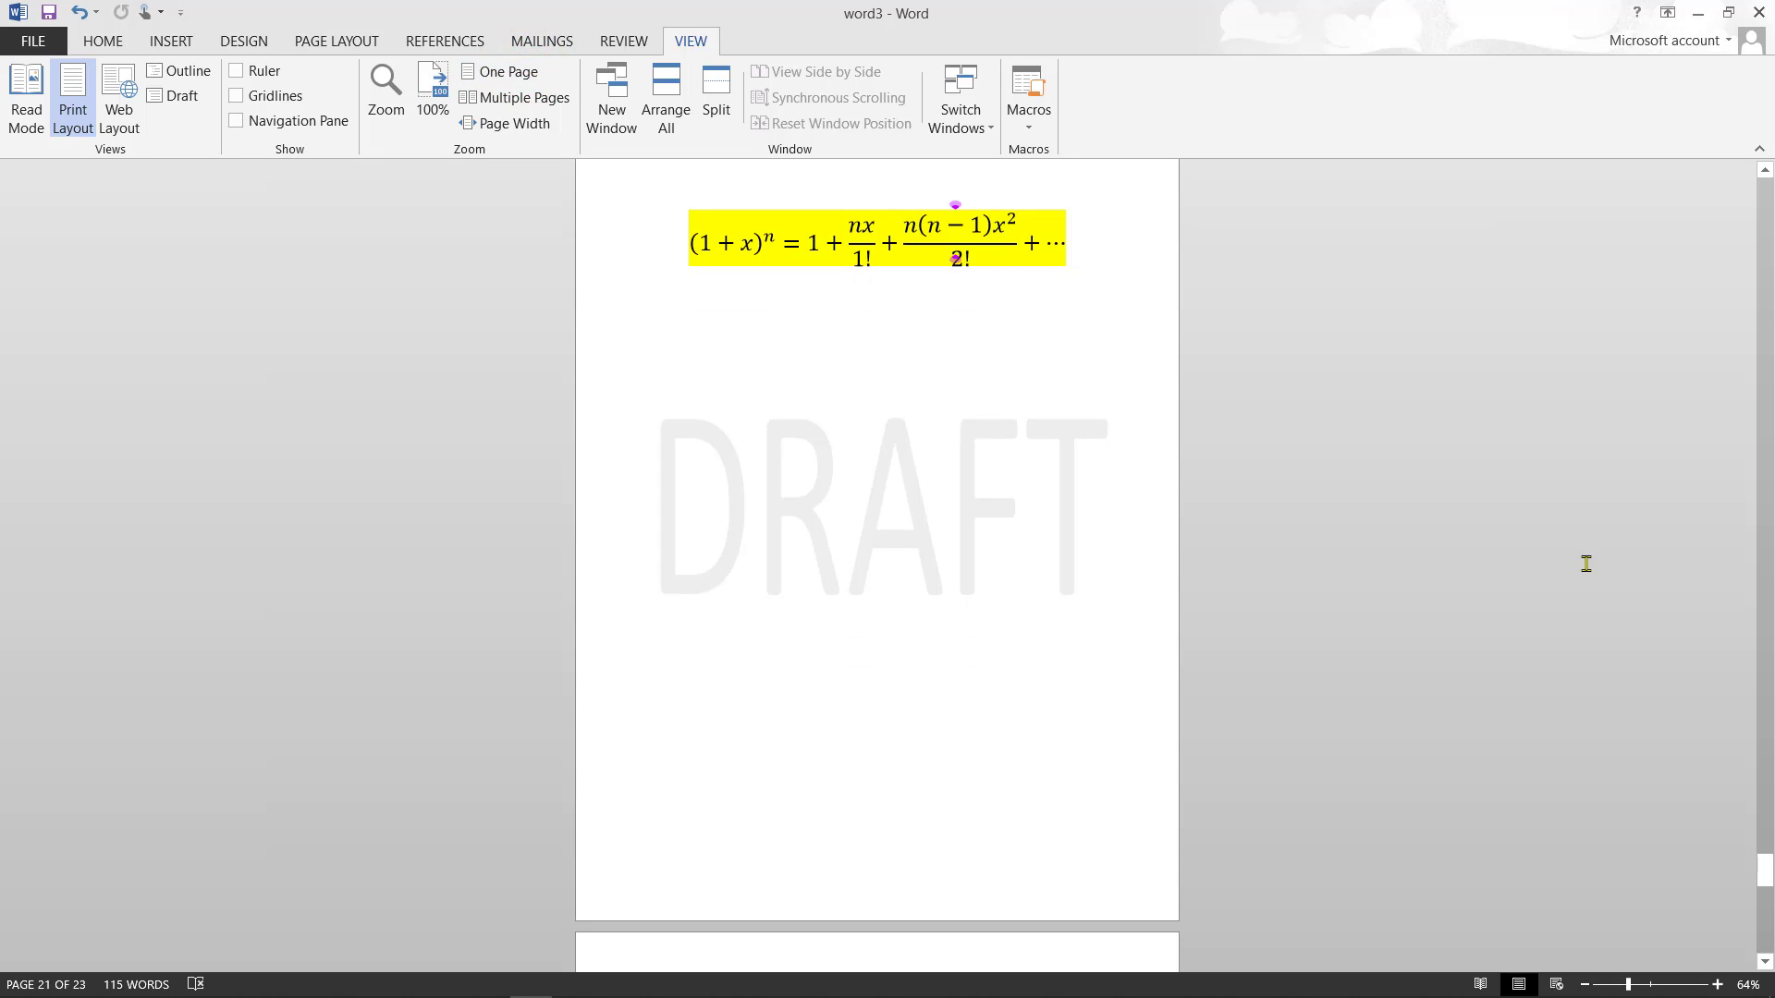
pyautogui.click(1768, 805)
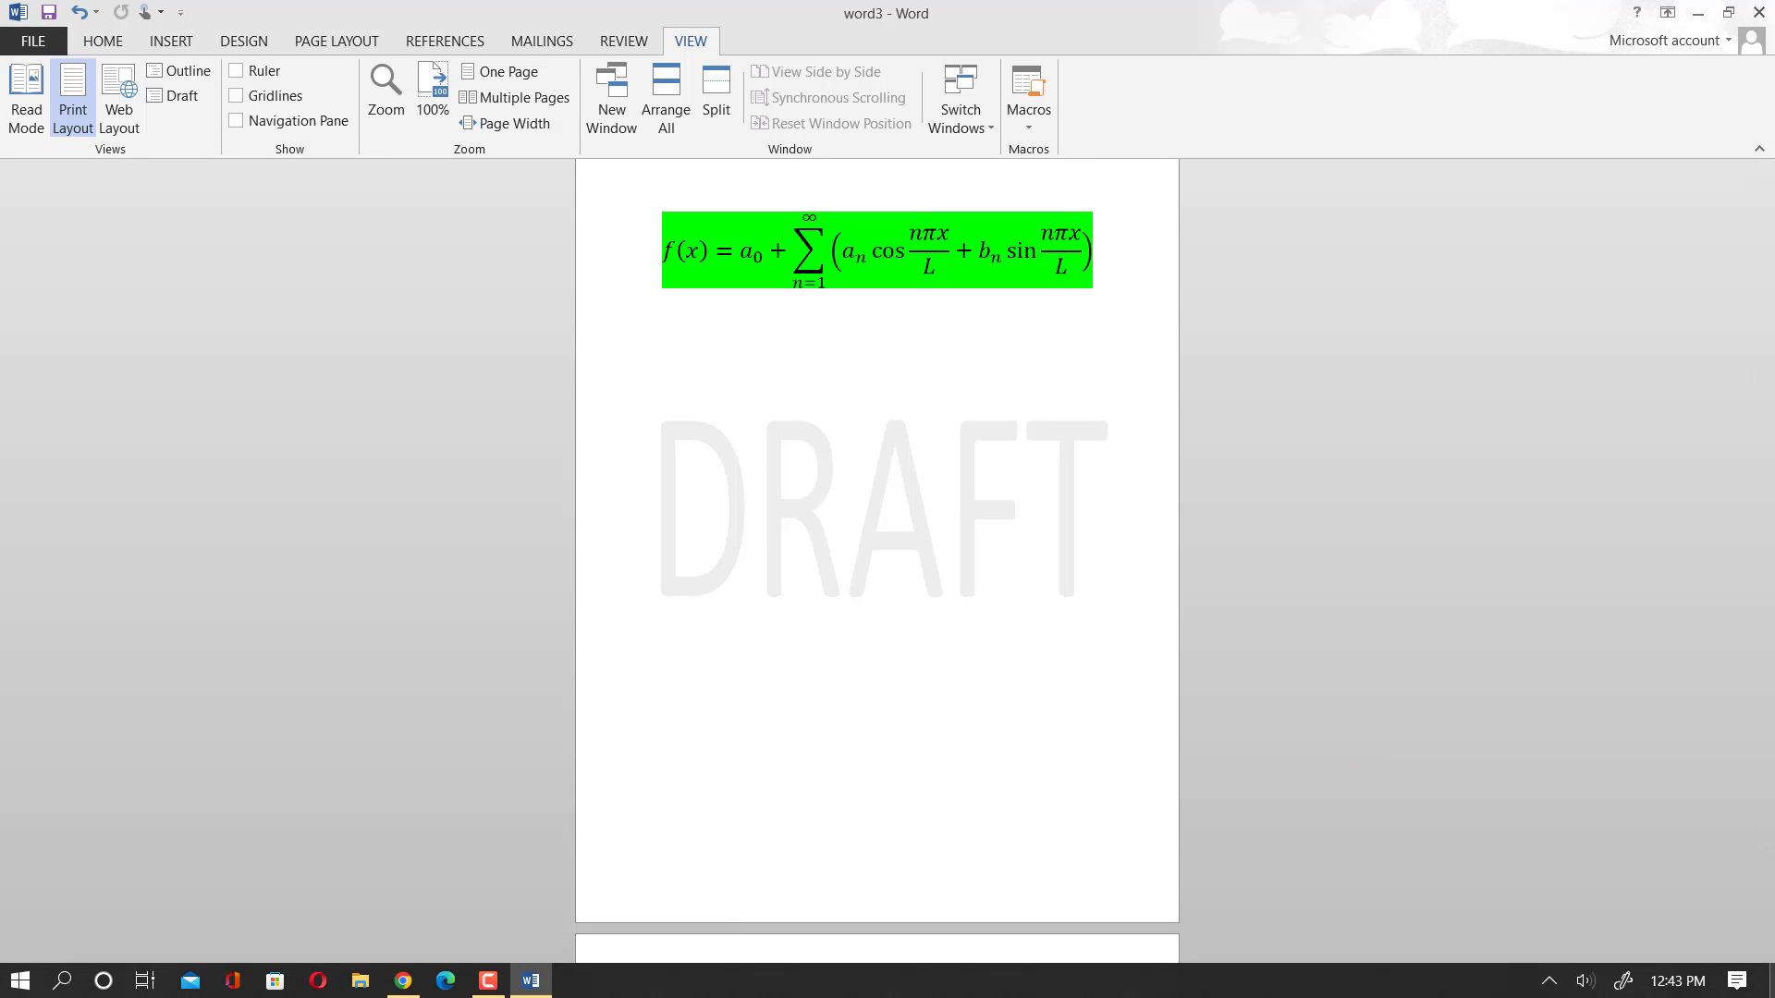
pyautogui.click(1768, 756)
pyautogui.click(1768, 744)
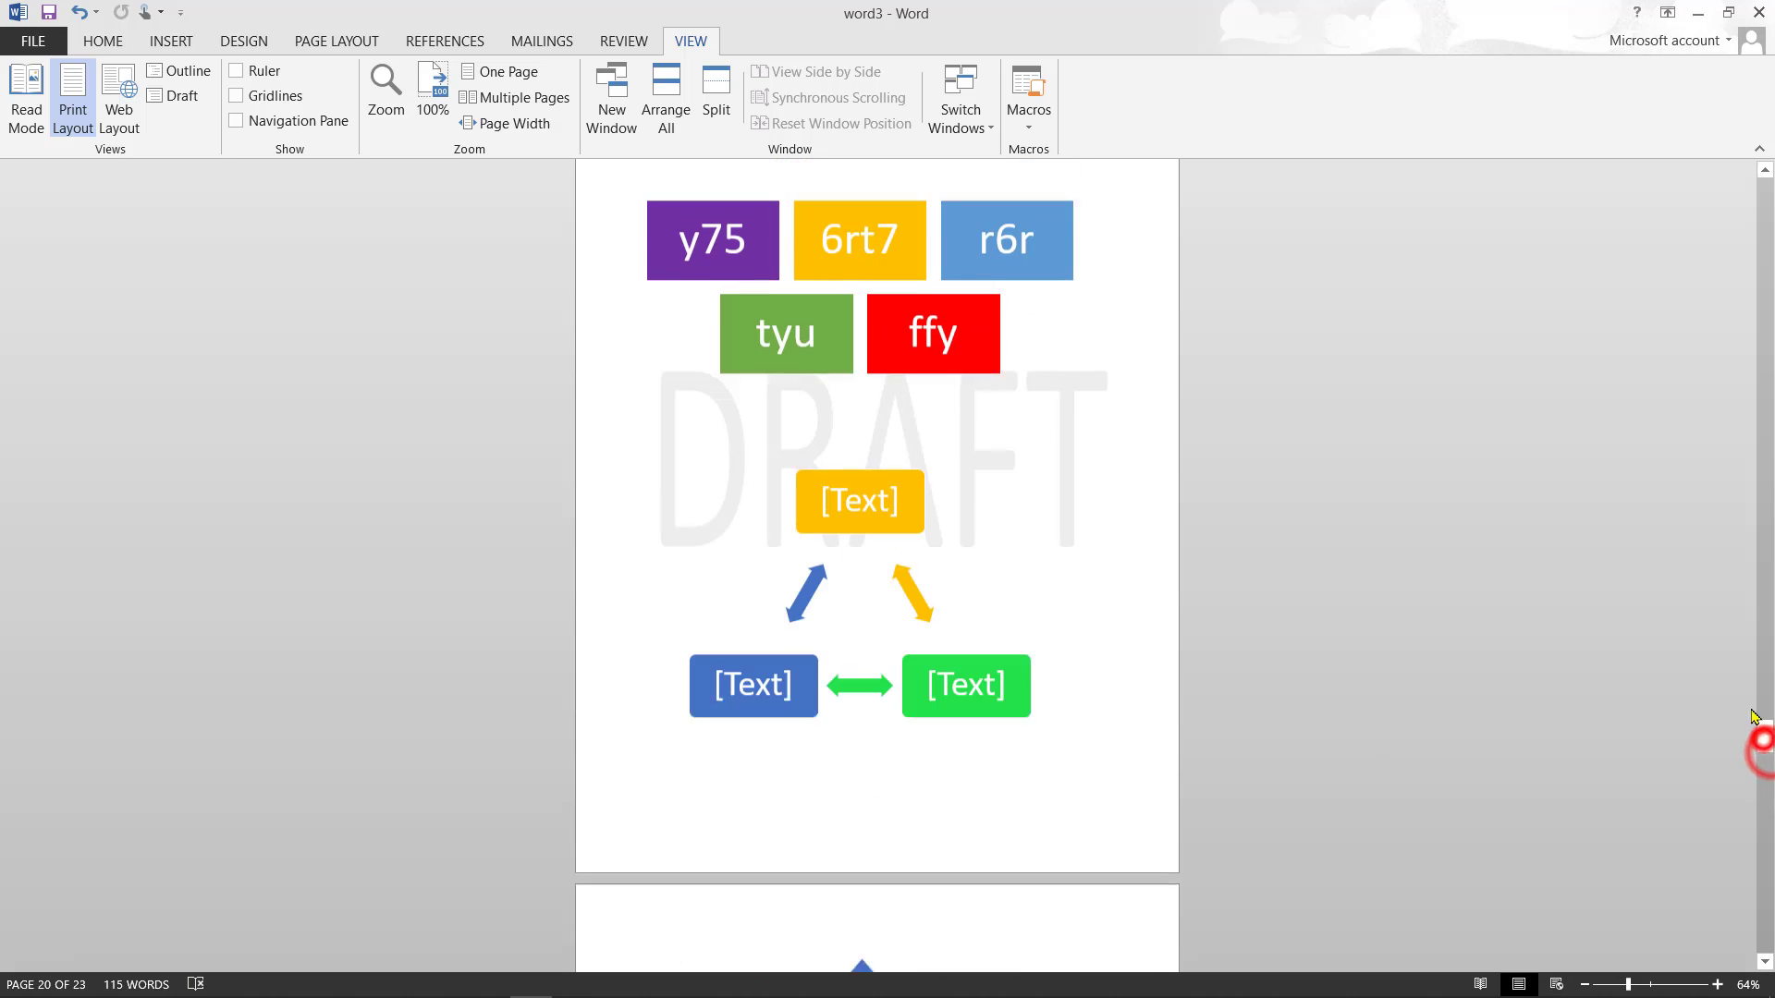
pyautogui.moveTo(1768, 733); pyautogui.dragTo(1767, 834)
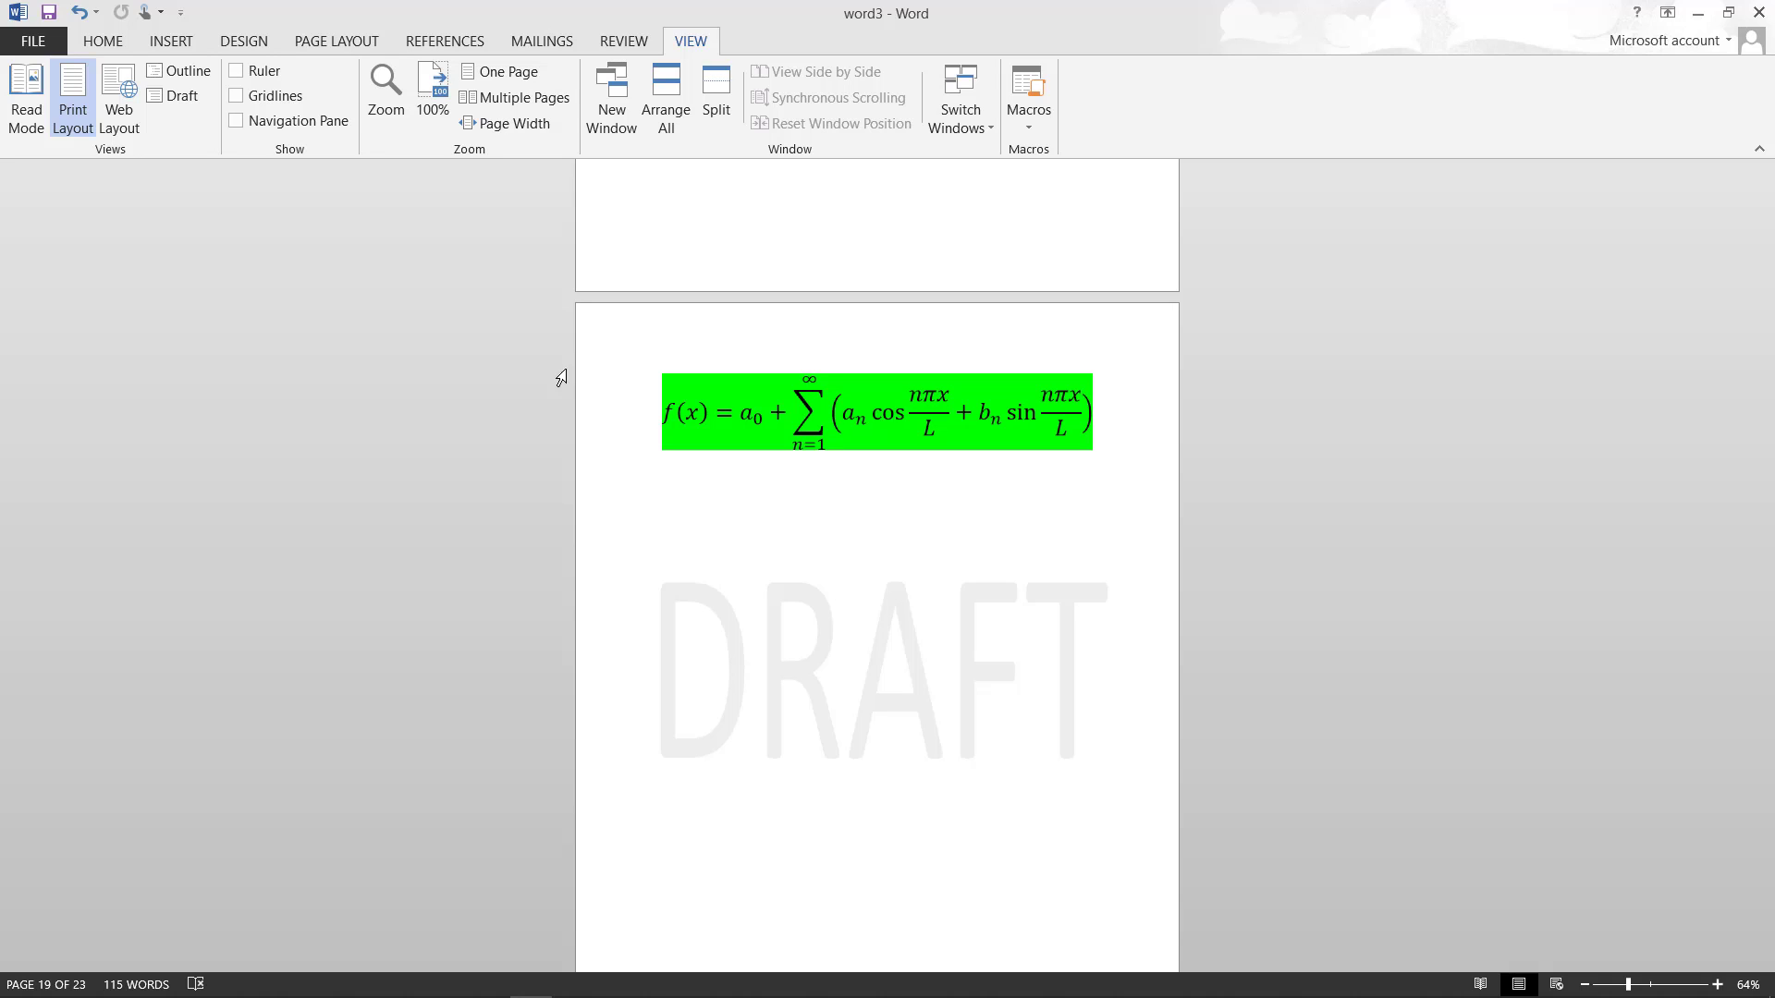
# - Create a new document from the Banner calendar template under FILE > New
pyautogui.click(37, 41)
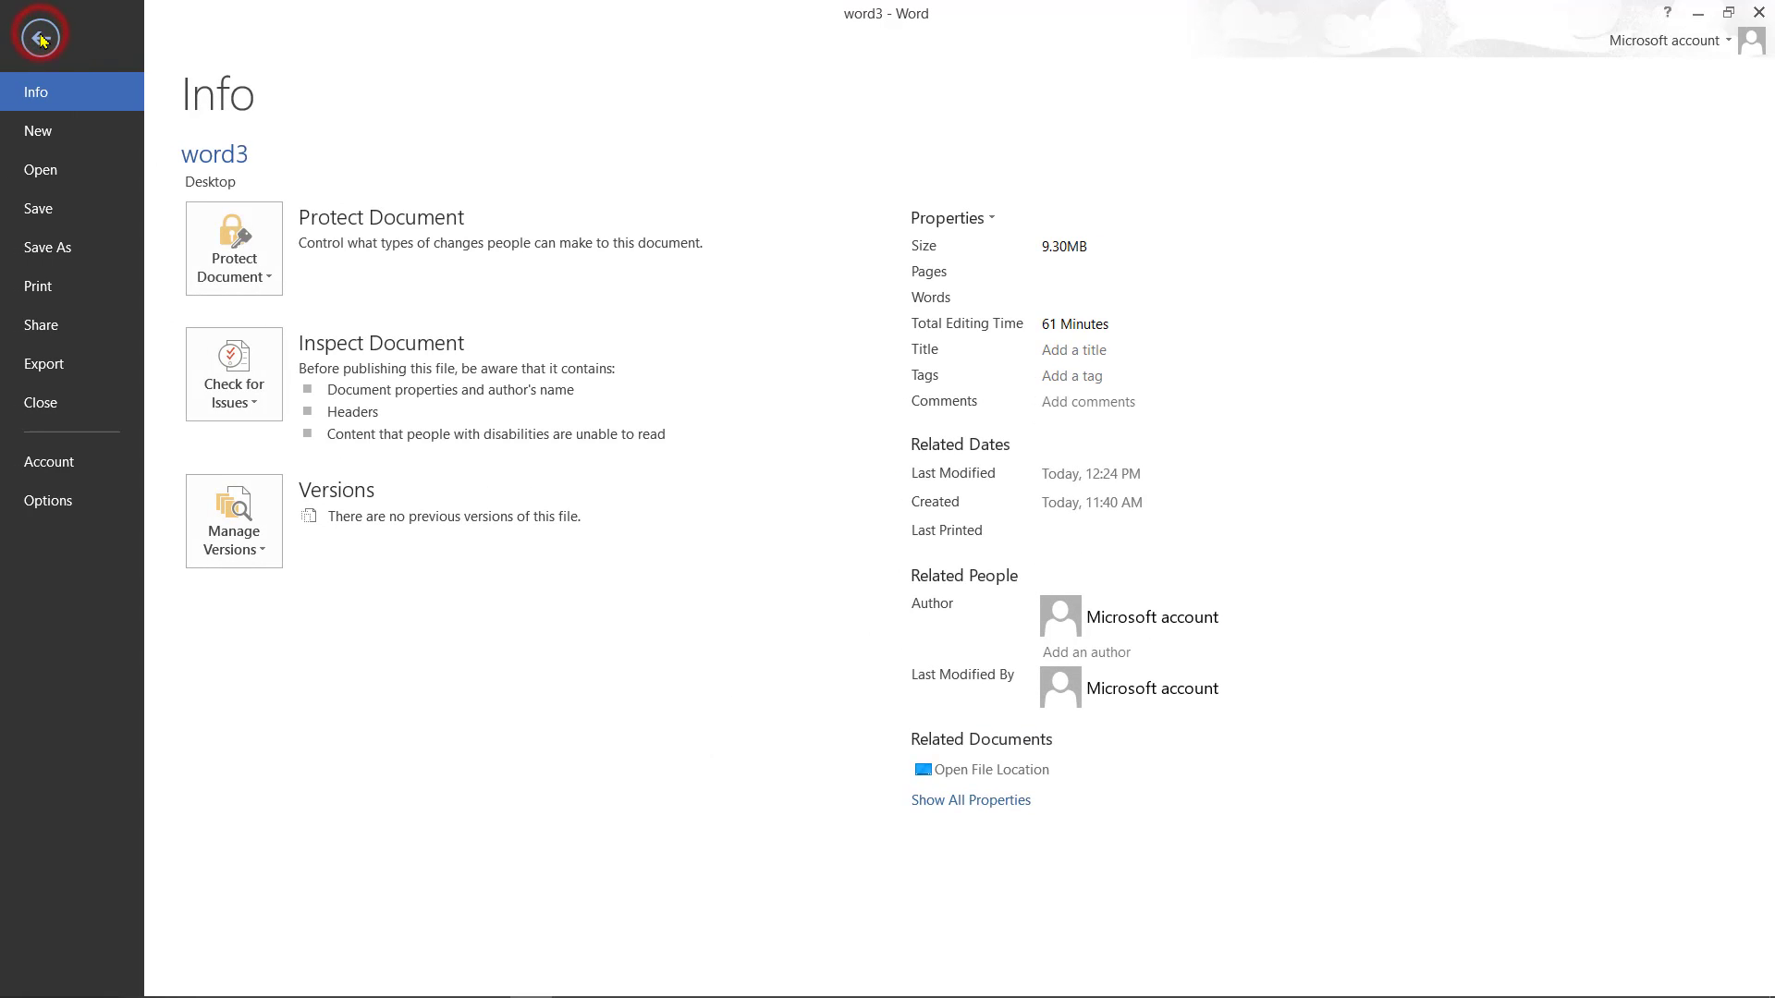
pyautogui.click(58, 139)
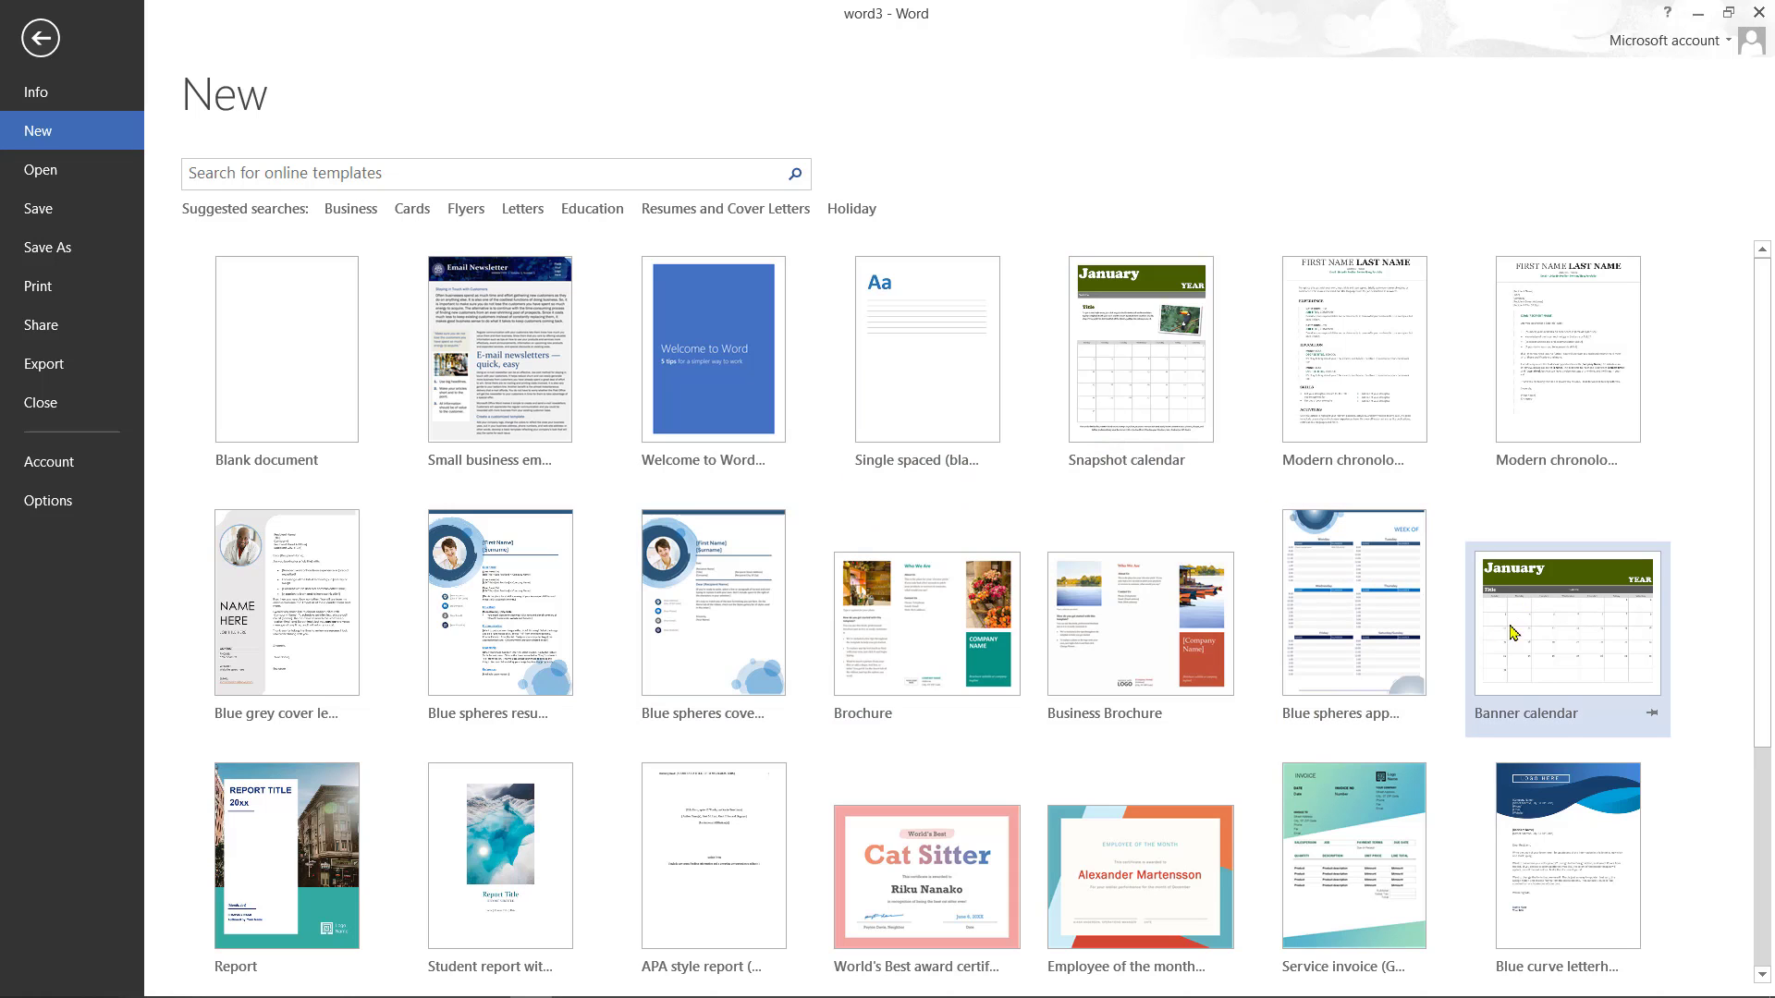
pyautogui.click(1561, 653)
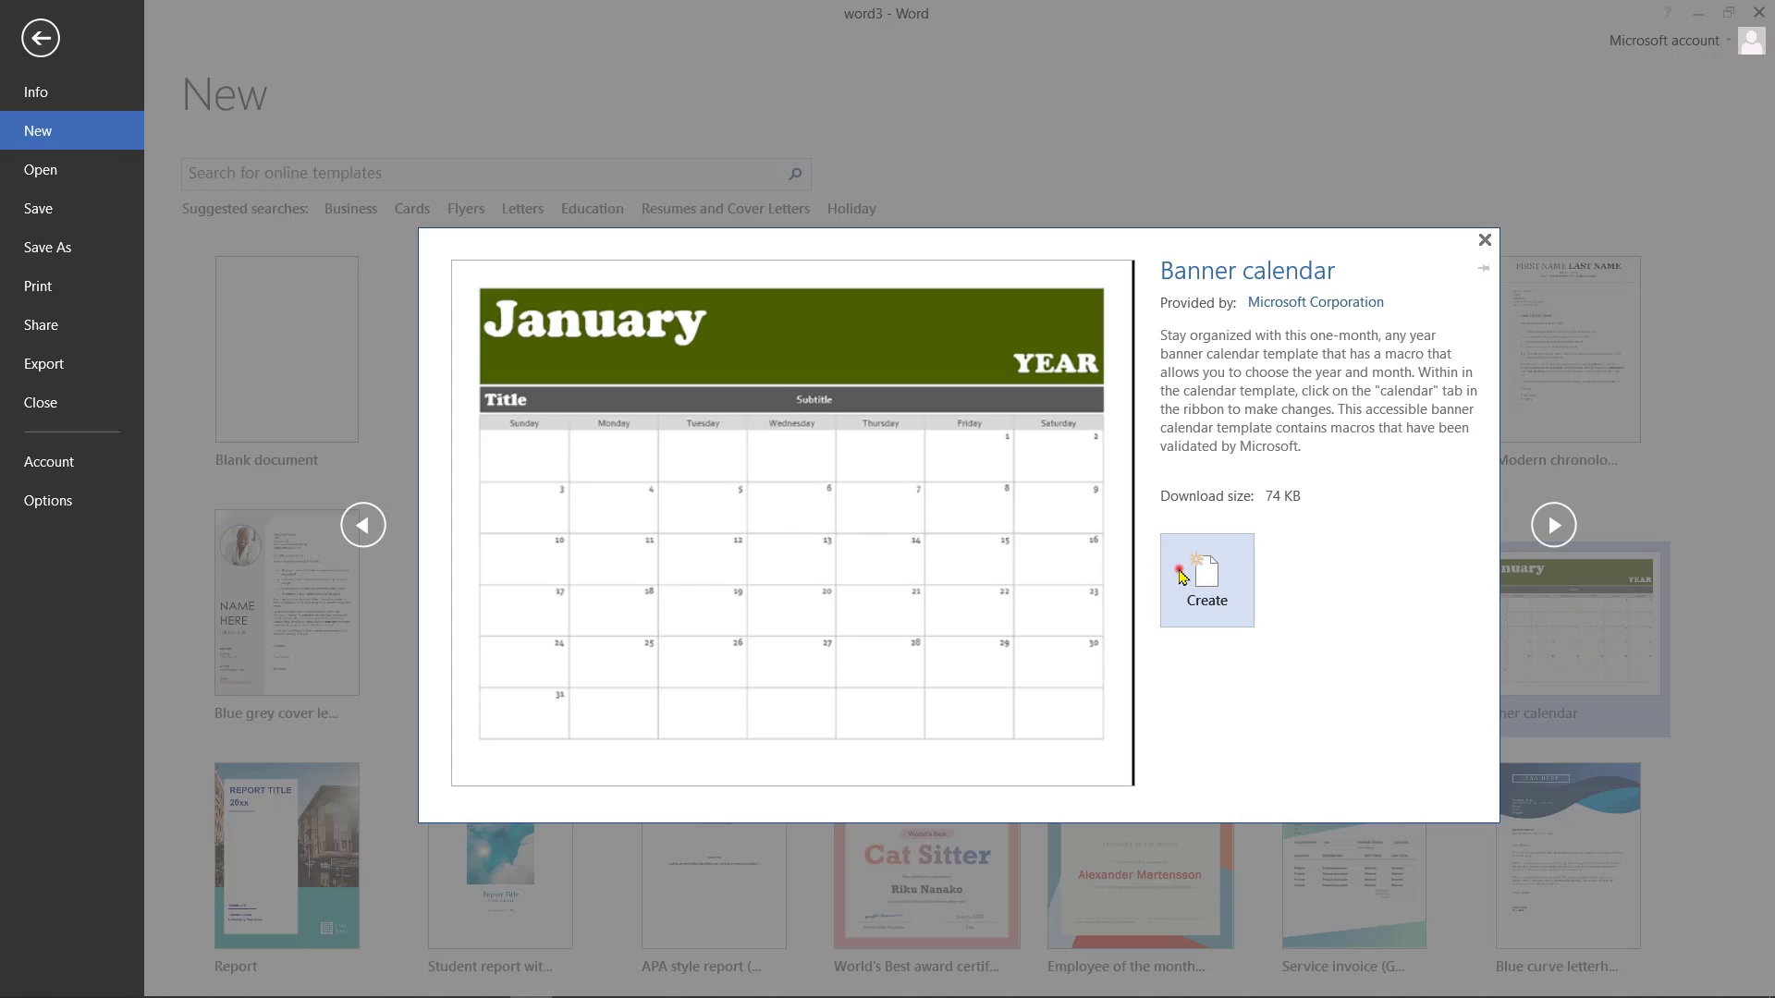
pyautogui.click(1183, 577)
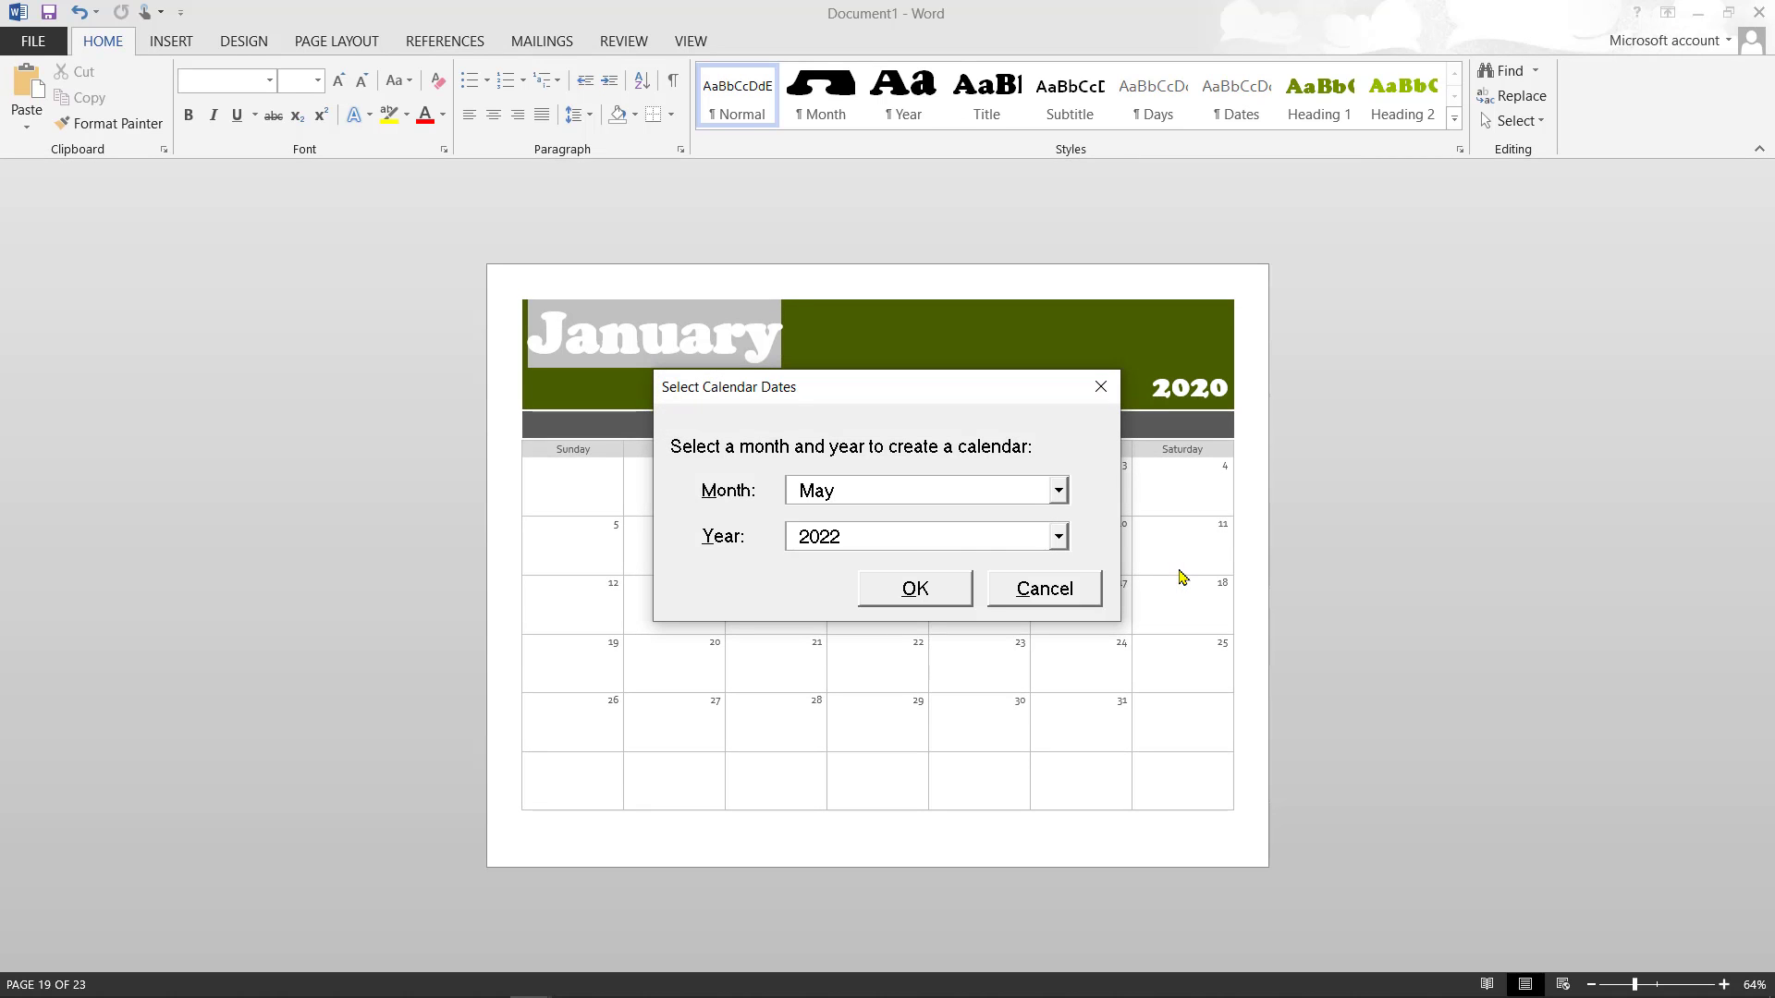
# - Choose May 2022 for the calendar and dismiss the Word Calendar notice
pyautogui.click(943, 590)
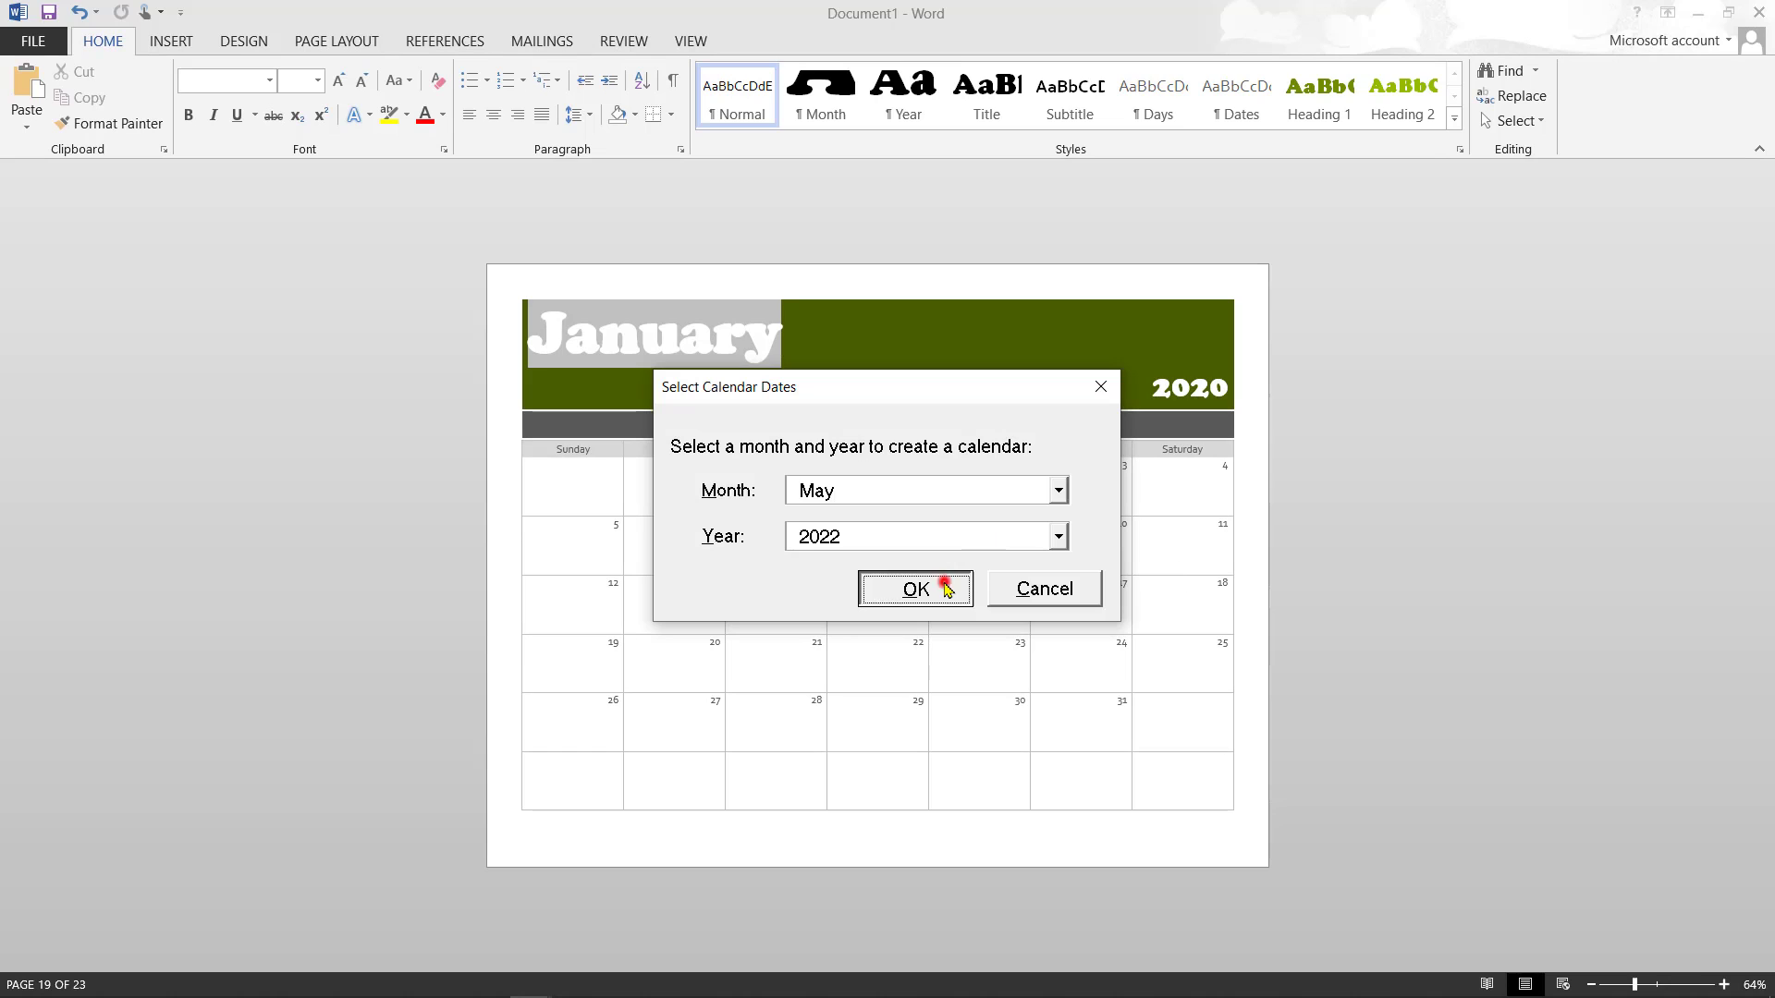
pyautogui.click(922, 591)
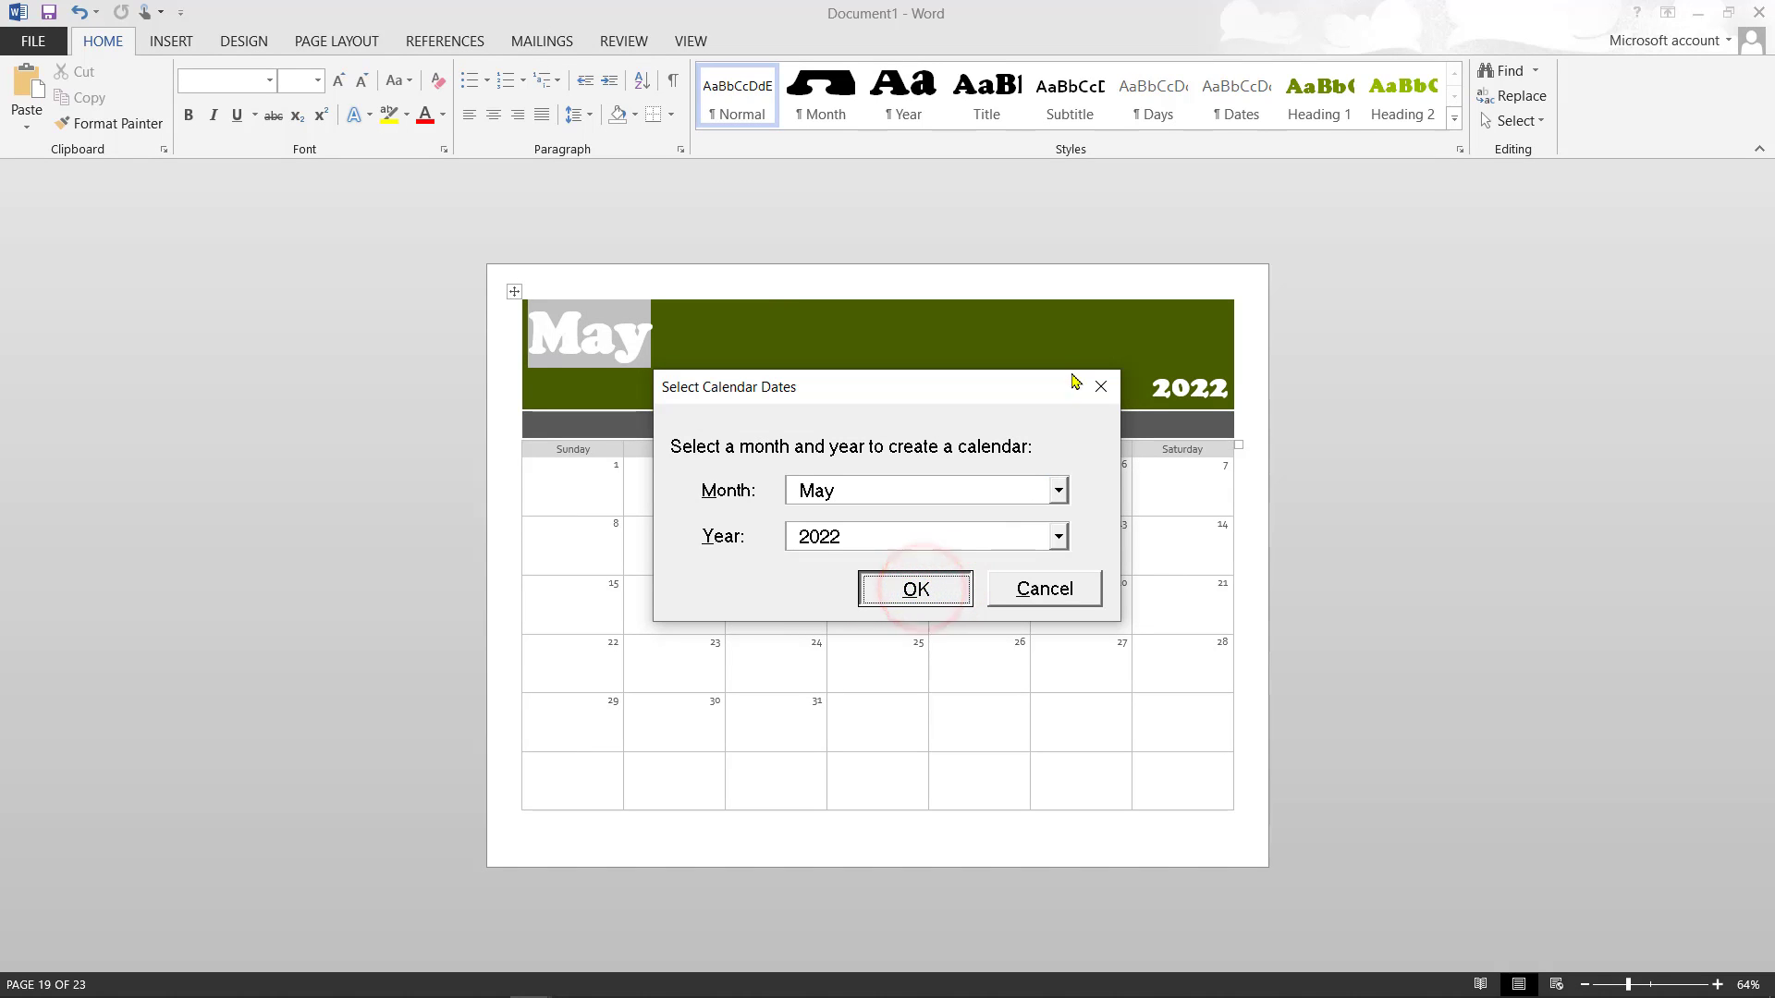
pyautogui.click(1094, 392)
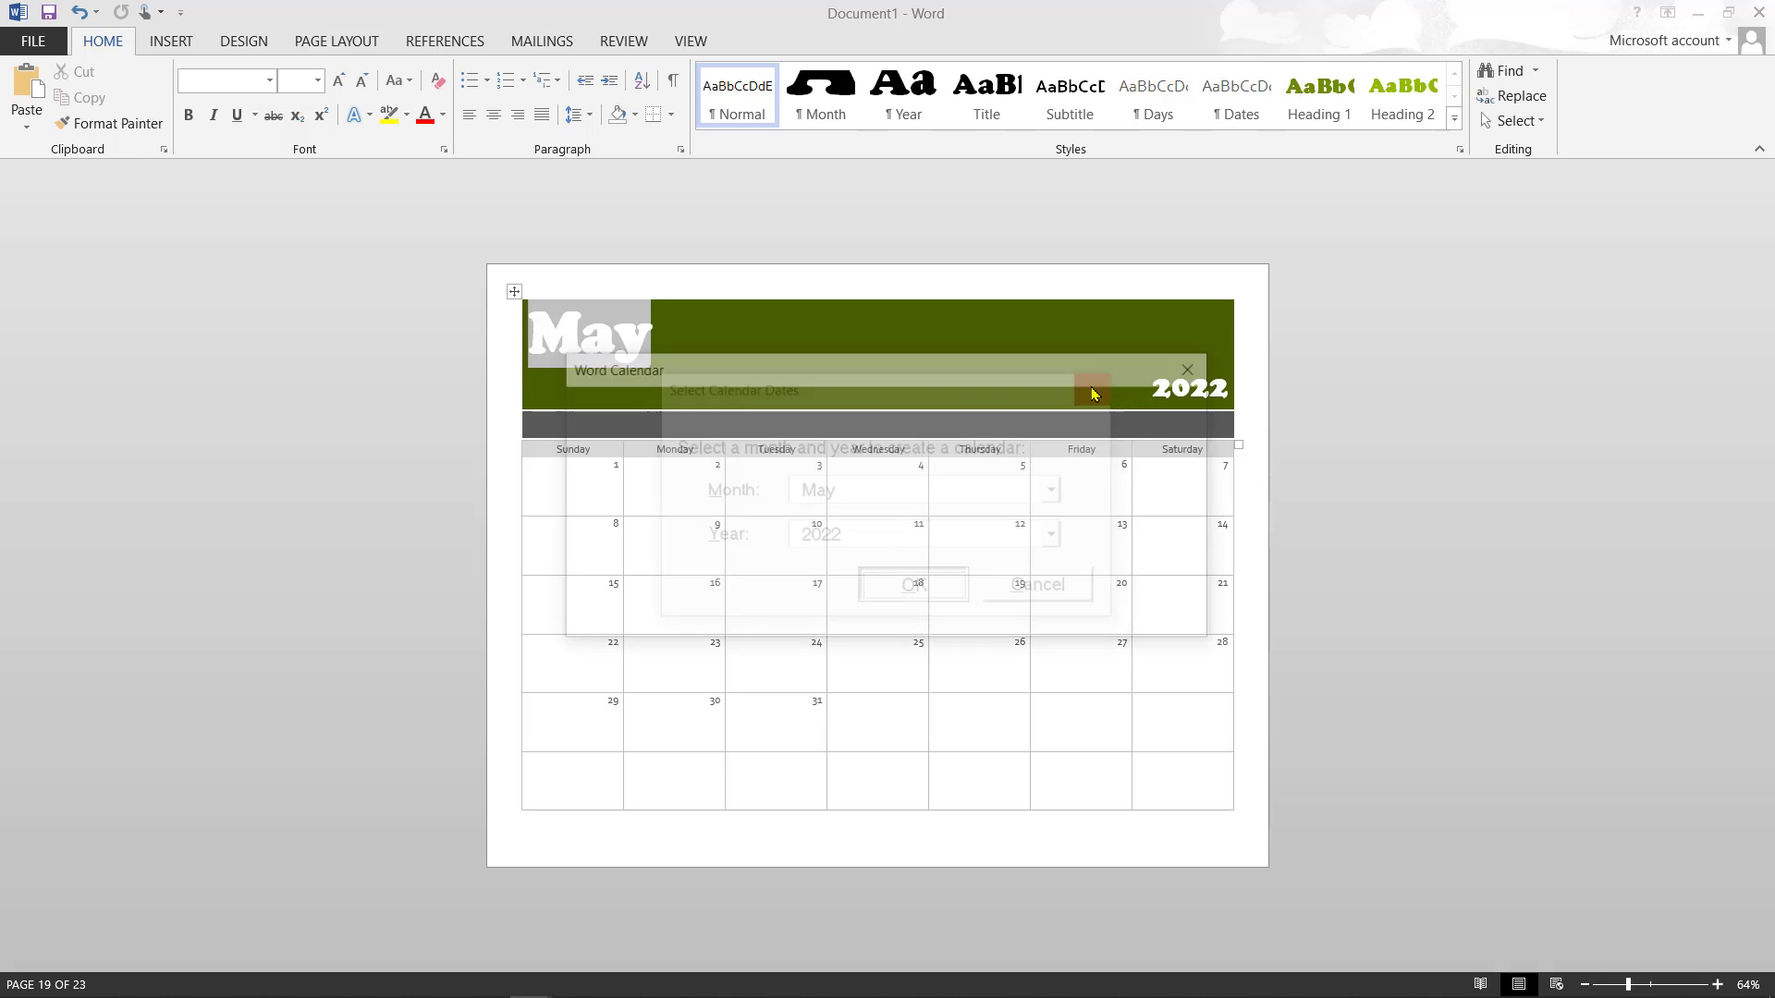
pyautogui.click(1190, 380)
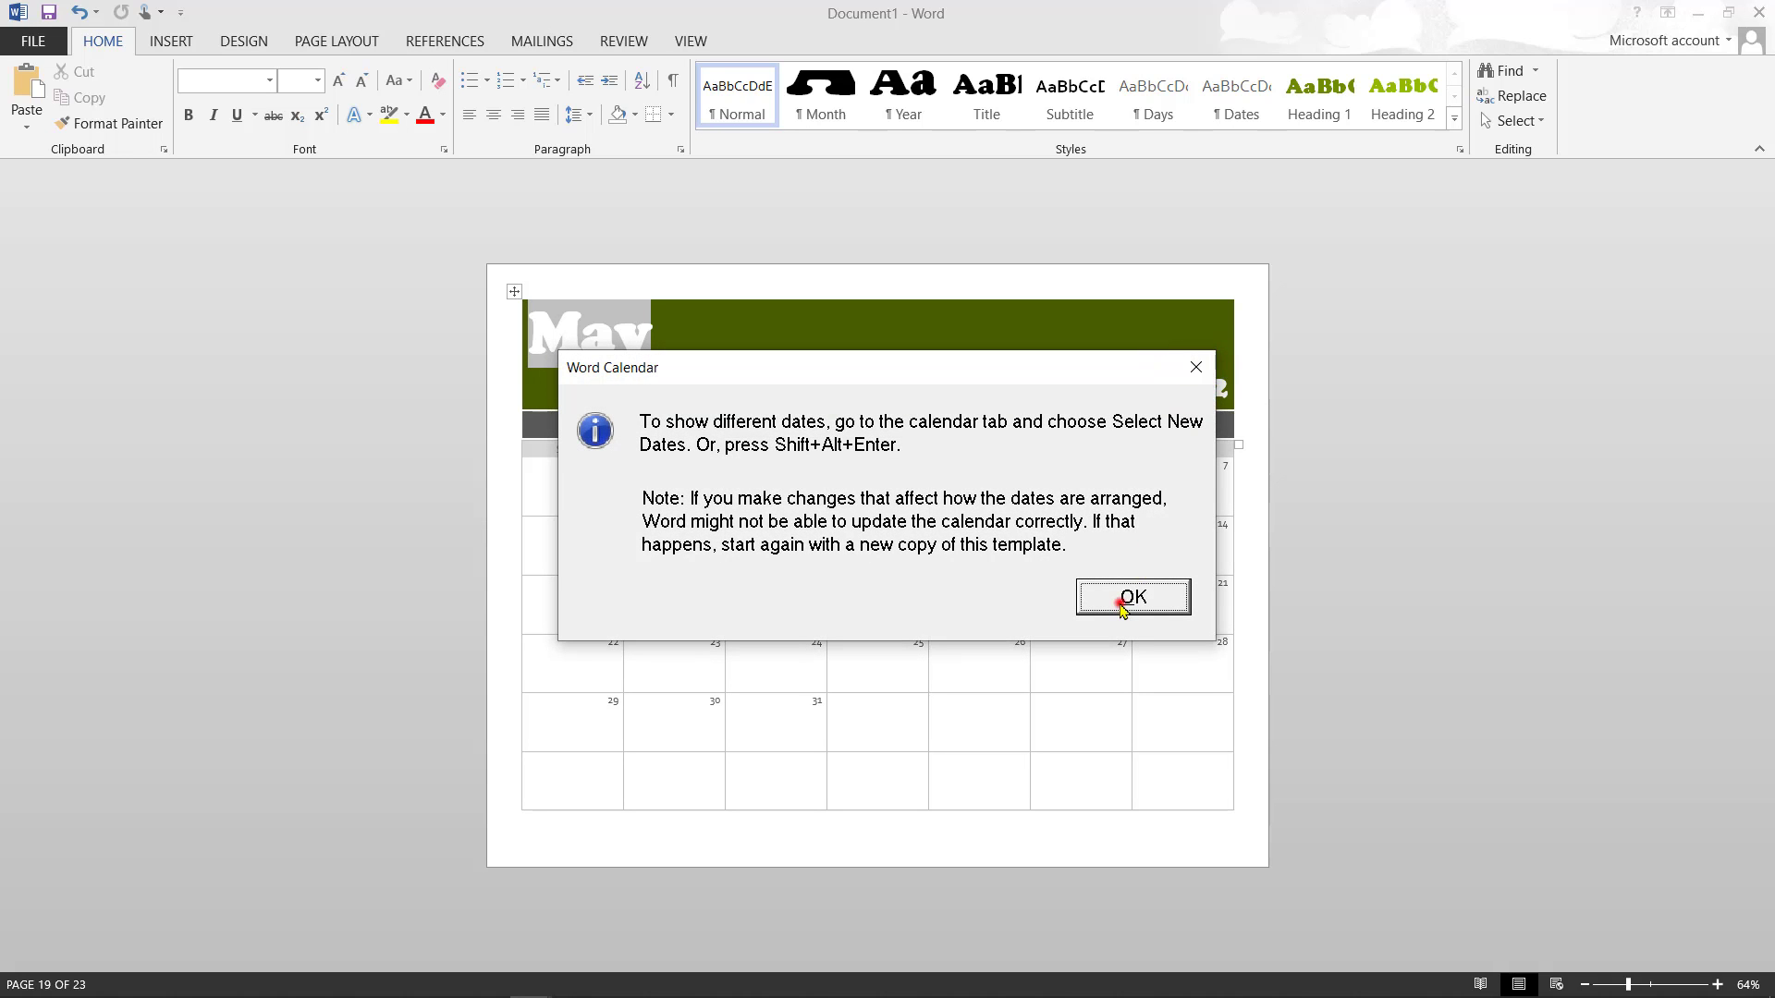
pyautogui.click(1122, 607)
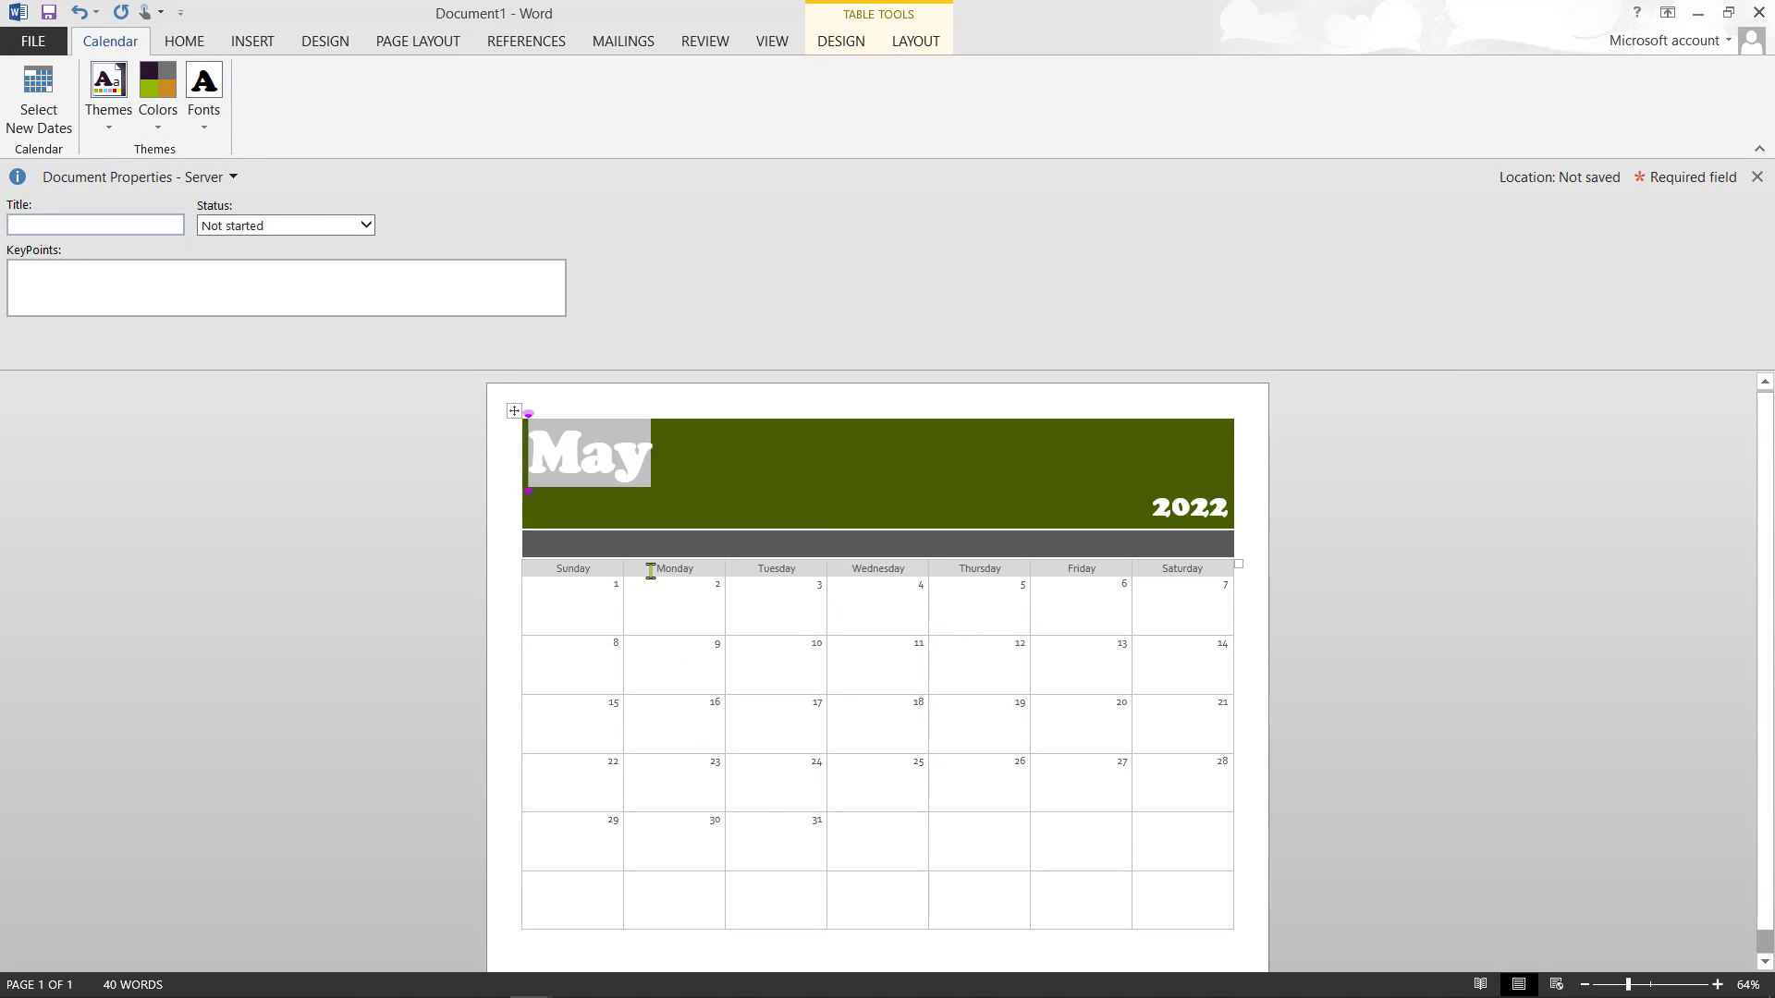
# - Search Letters templates, filter by Business, and create a Chronological resume (Minimalist design) document
pyautogui.click(32, 46)
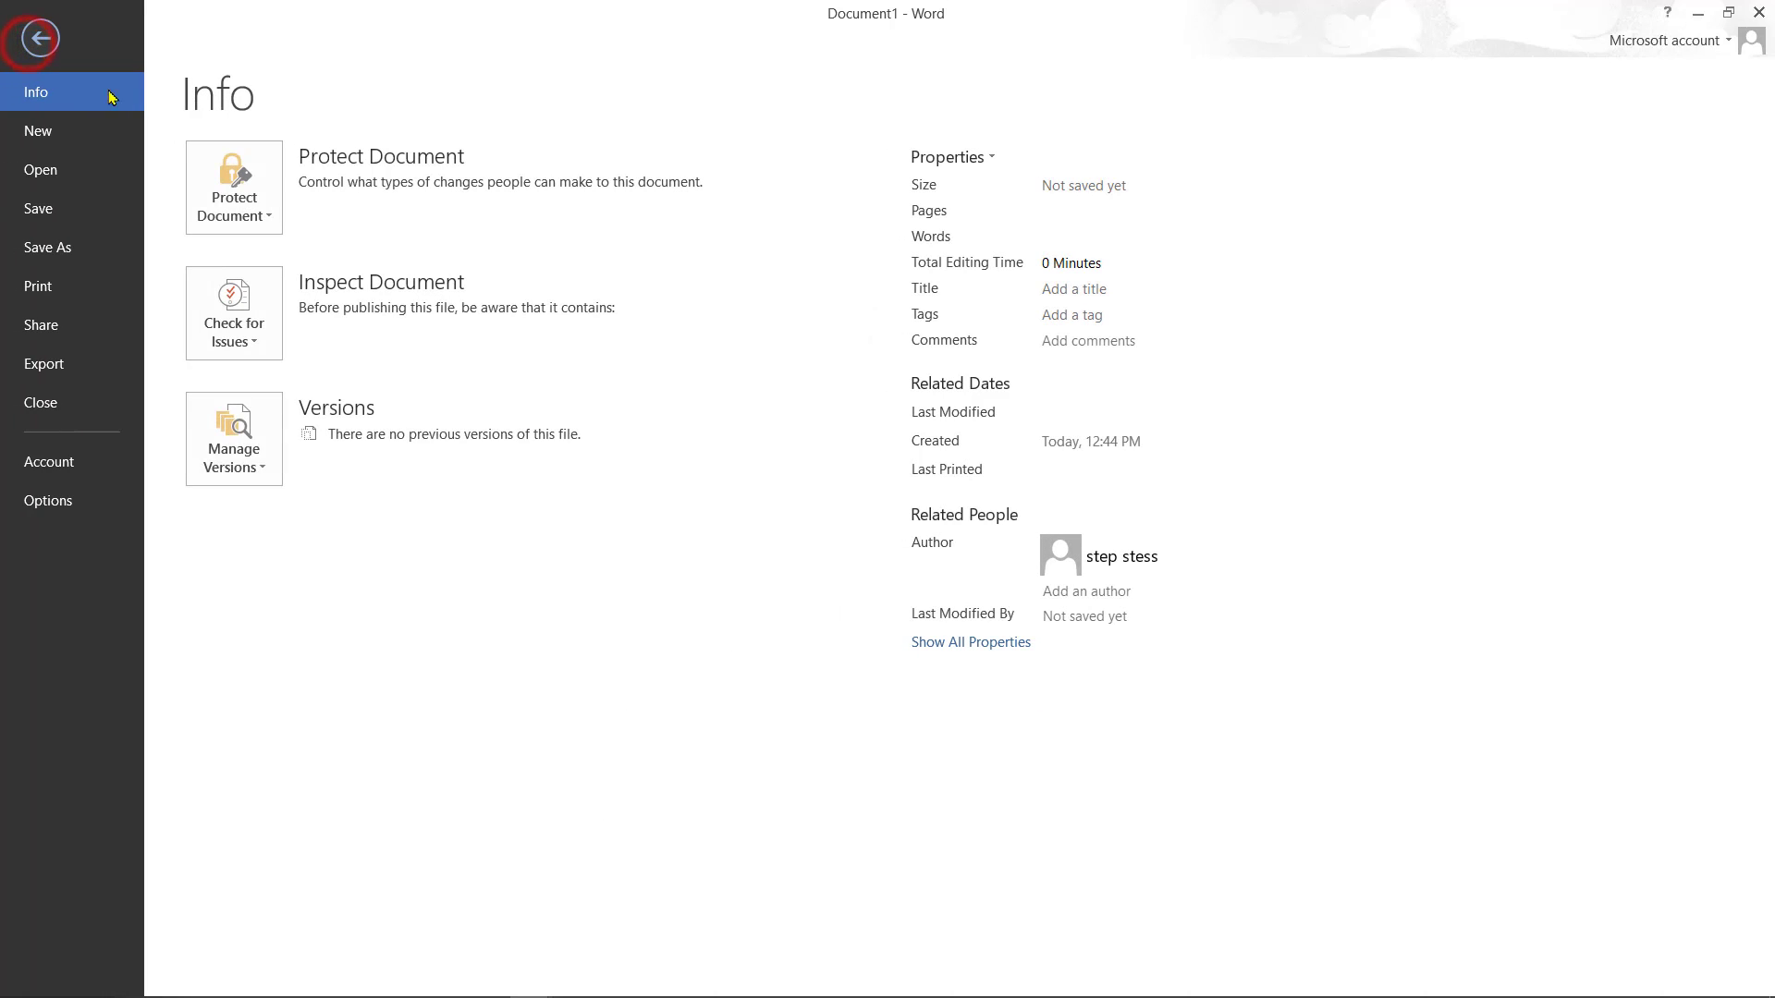
pyautogui.click(65, 129)
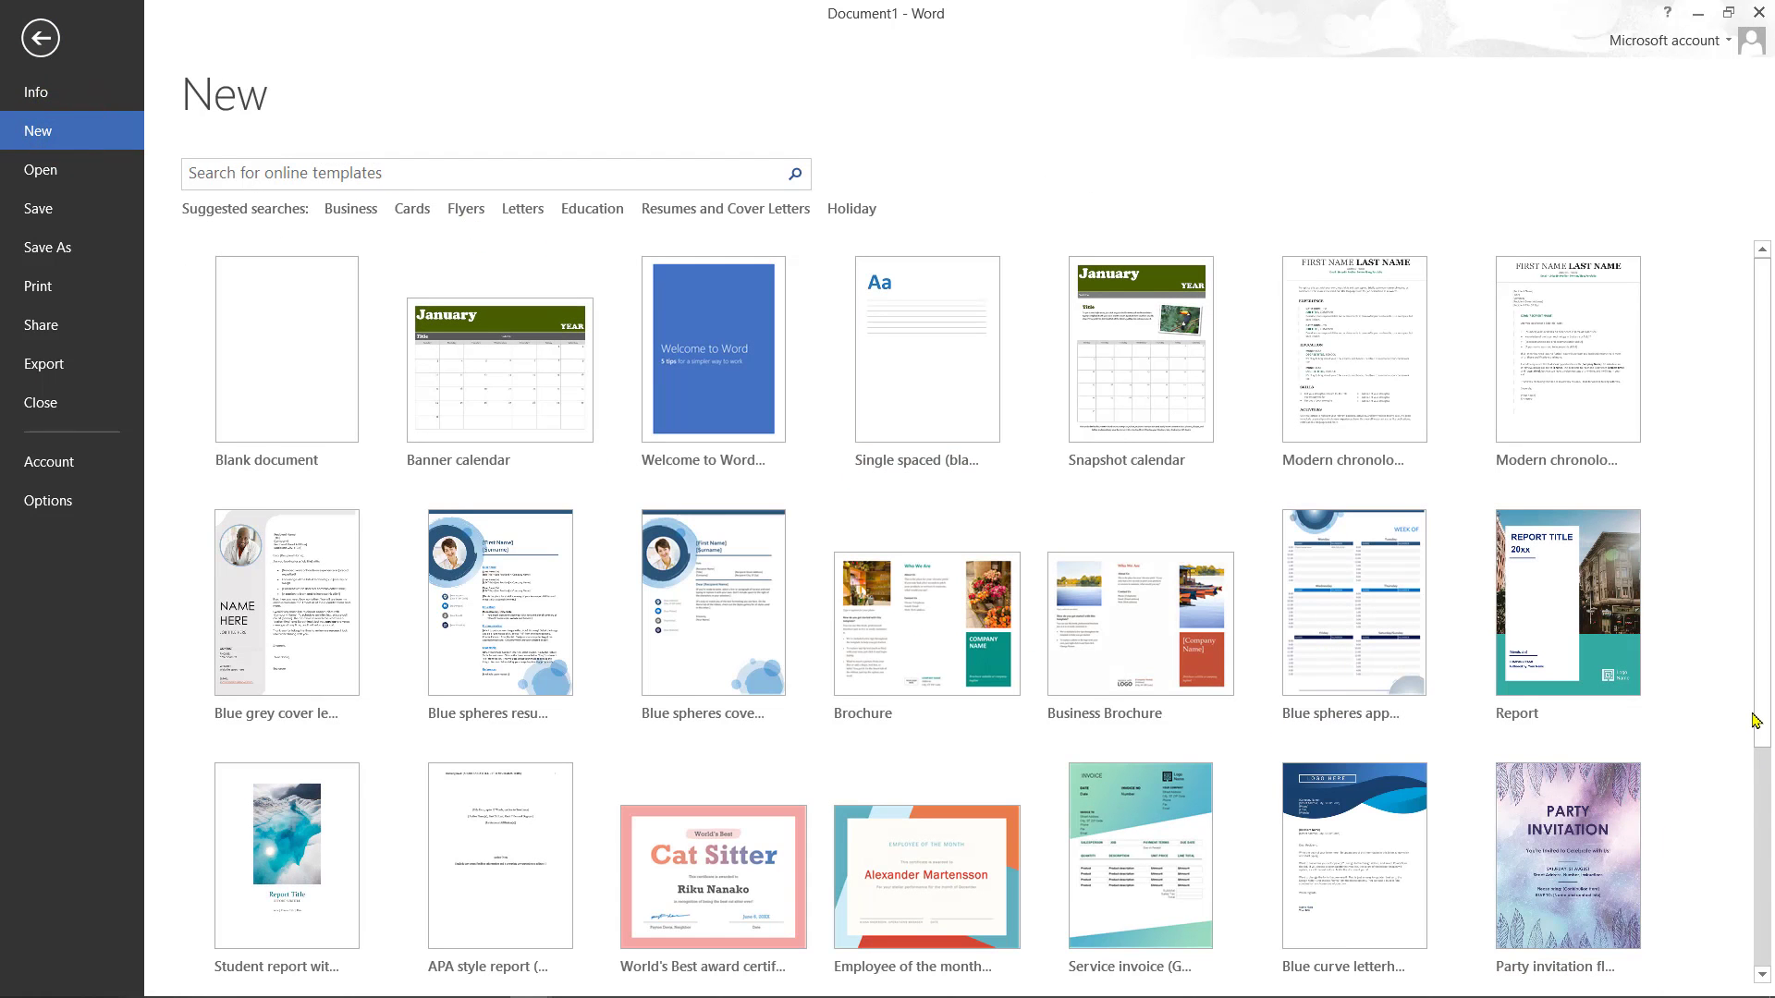
pyautogui.click(513, 213)
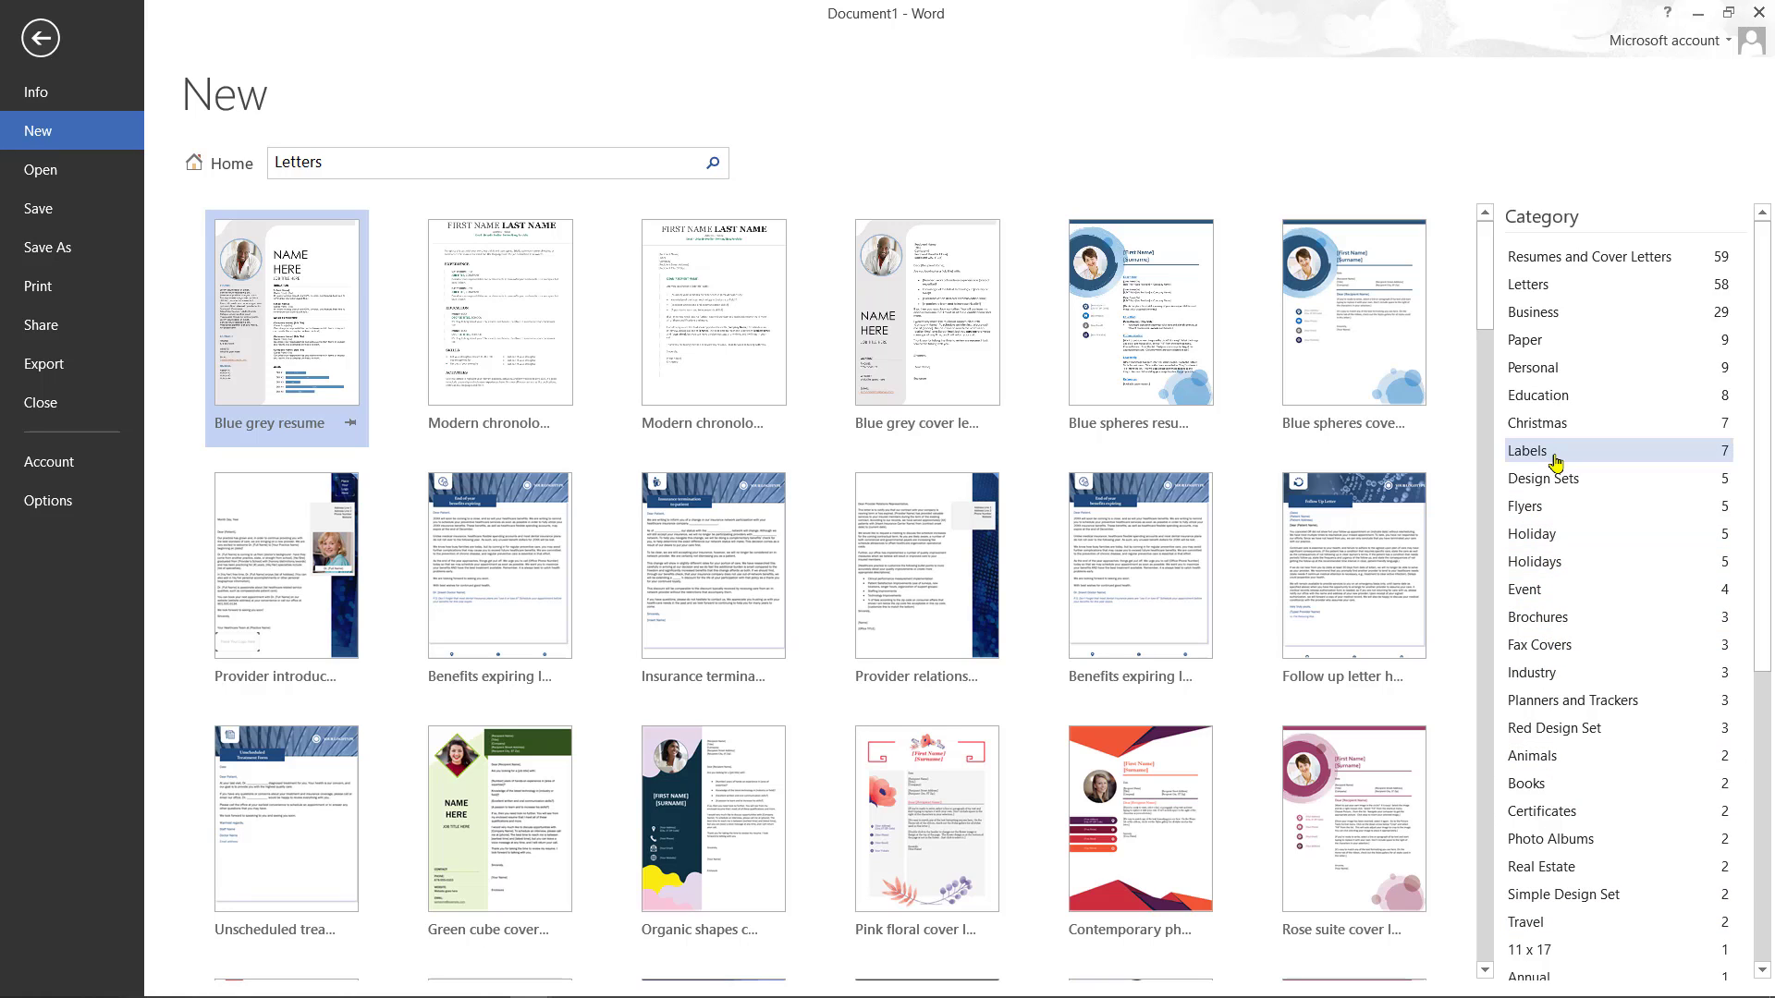
pyautogui.click(1556, 316)
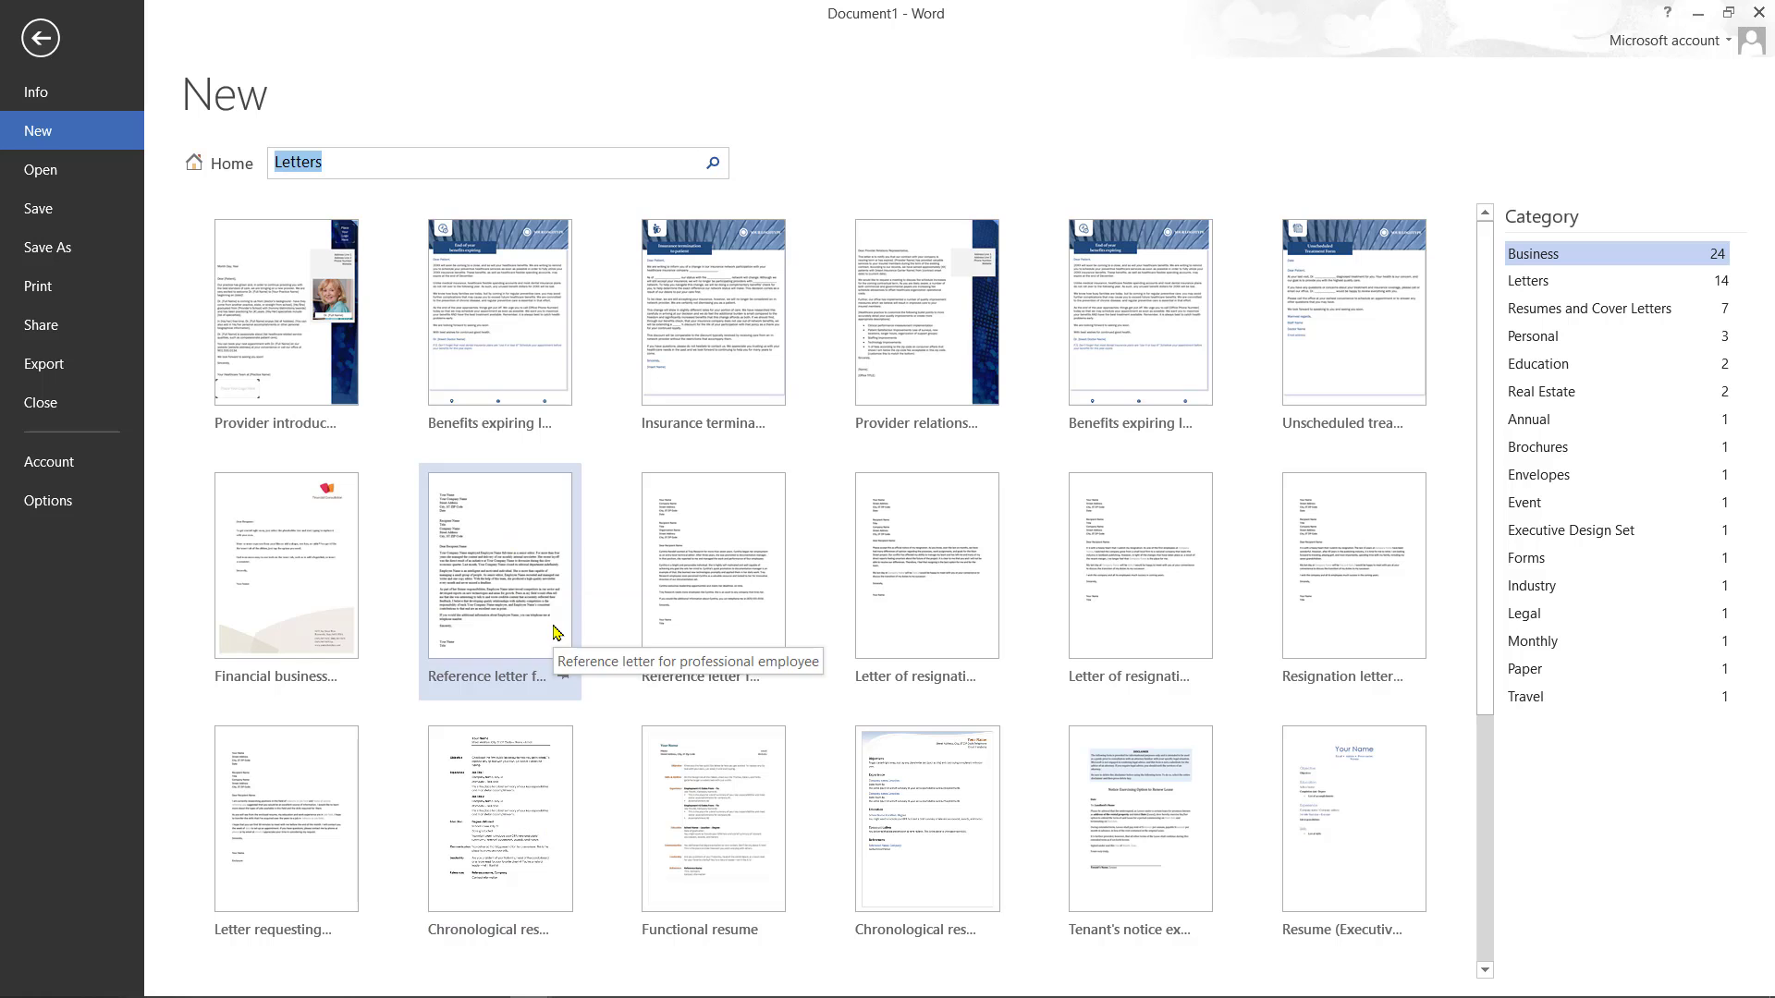
pyautogui.click(494, 797)
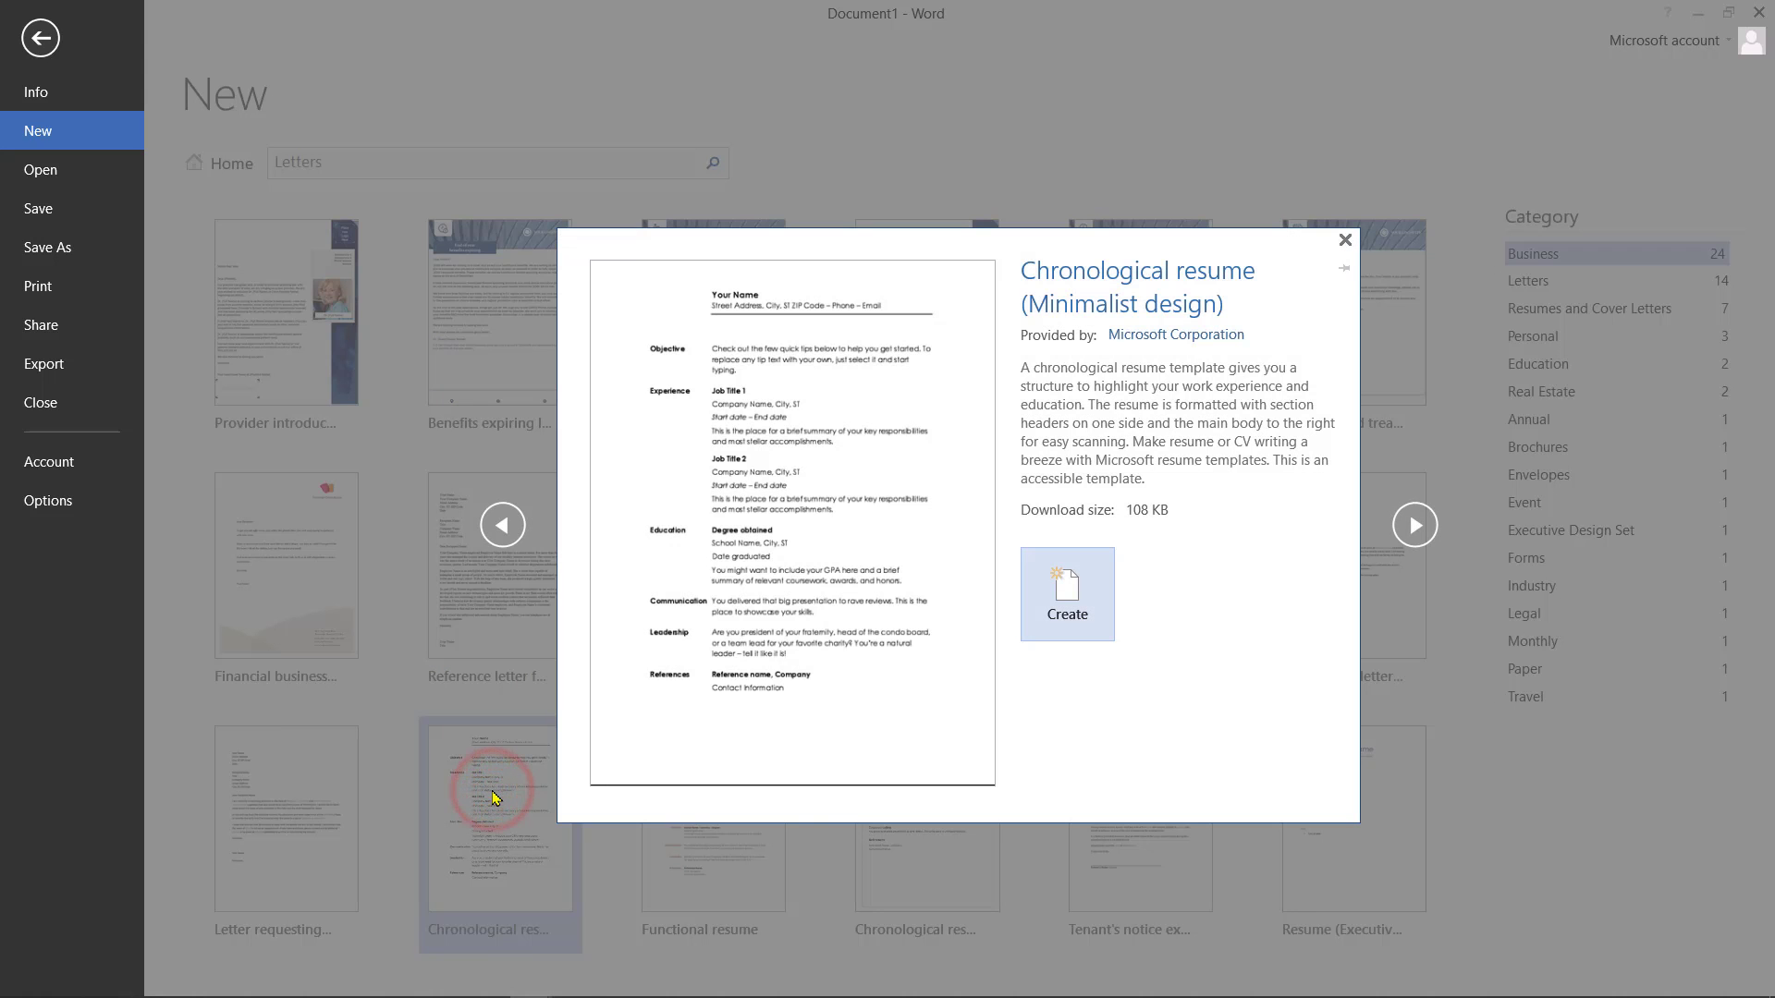
pyautogui.click(1083, 620)
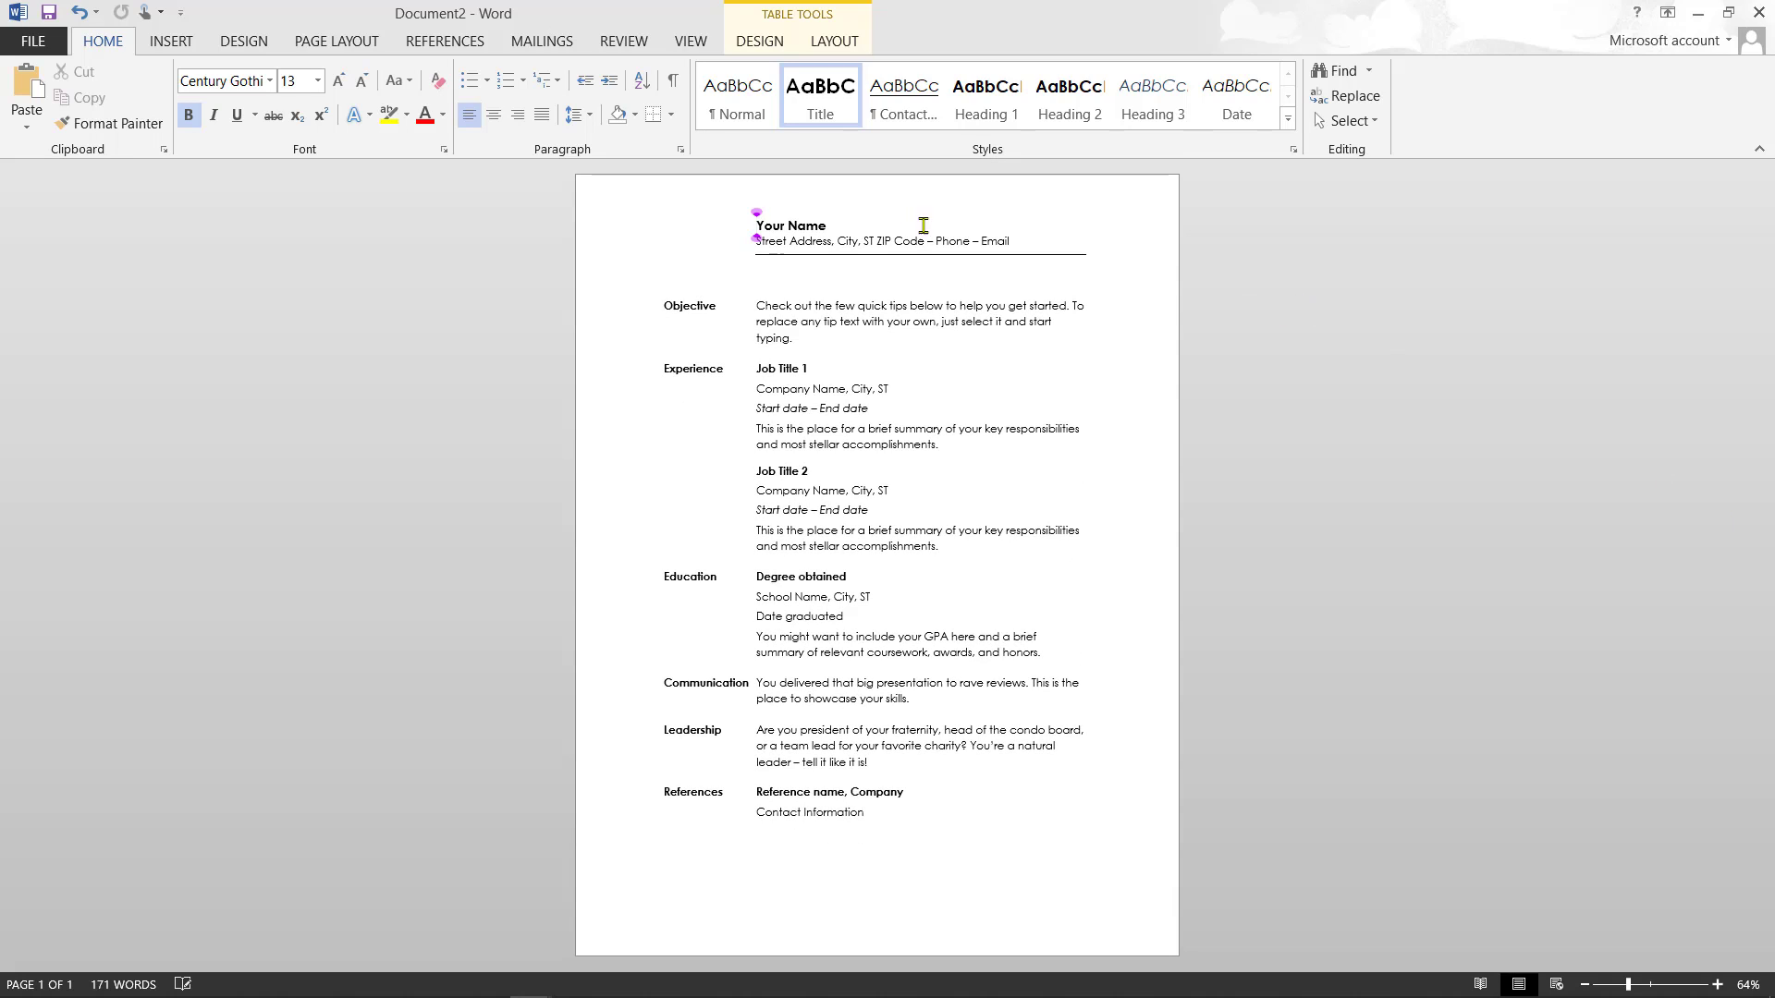
# - Search templates for 'cards', create the Cheerful presents birthday card, and select all its text
pyautogui.click(17, 37)
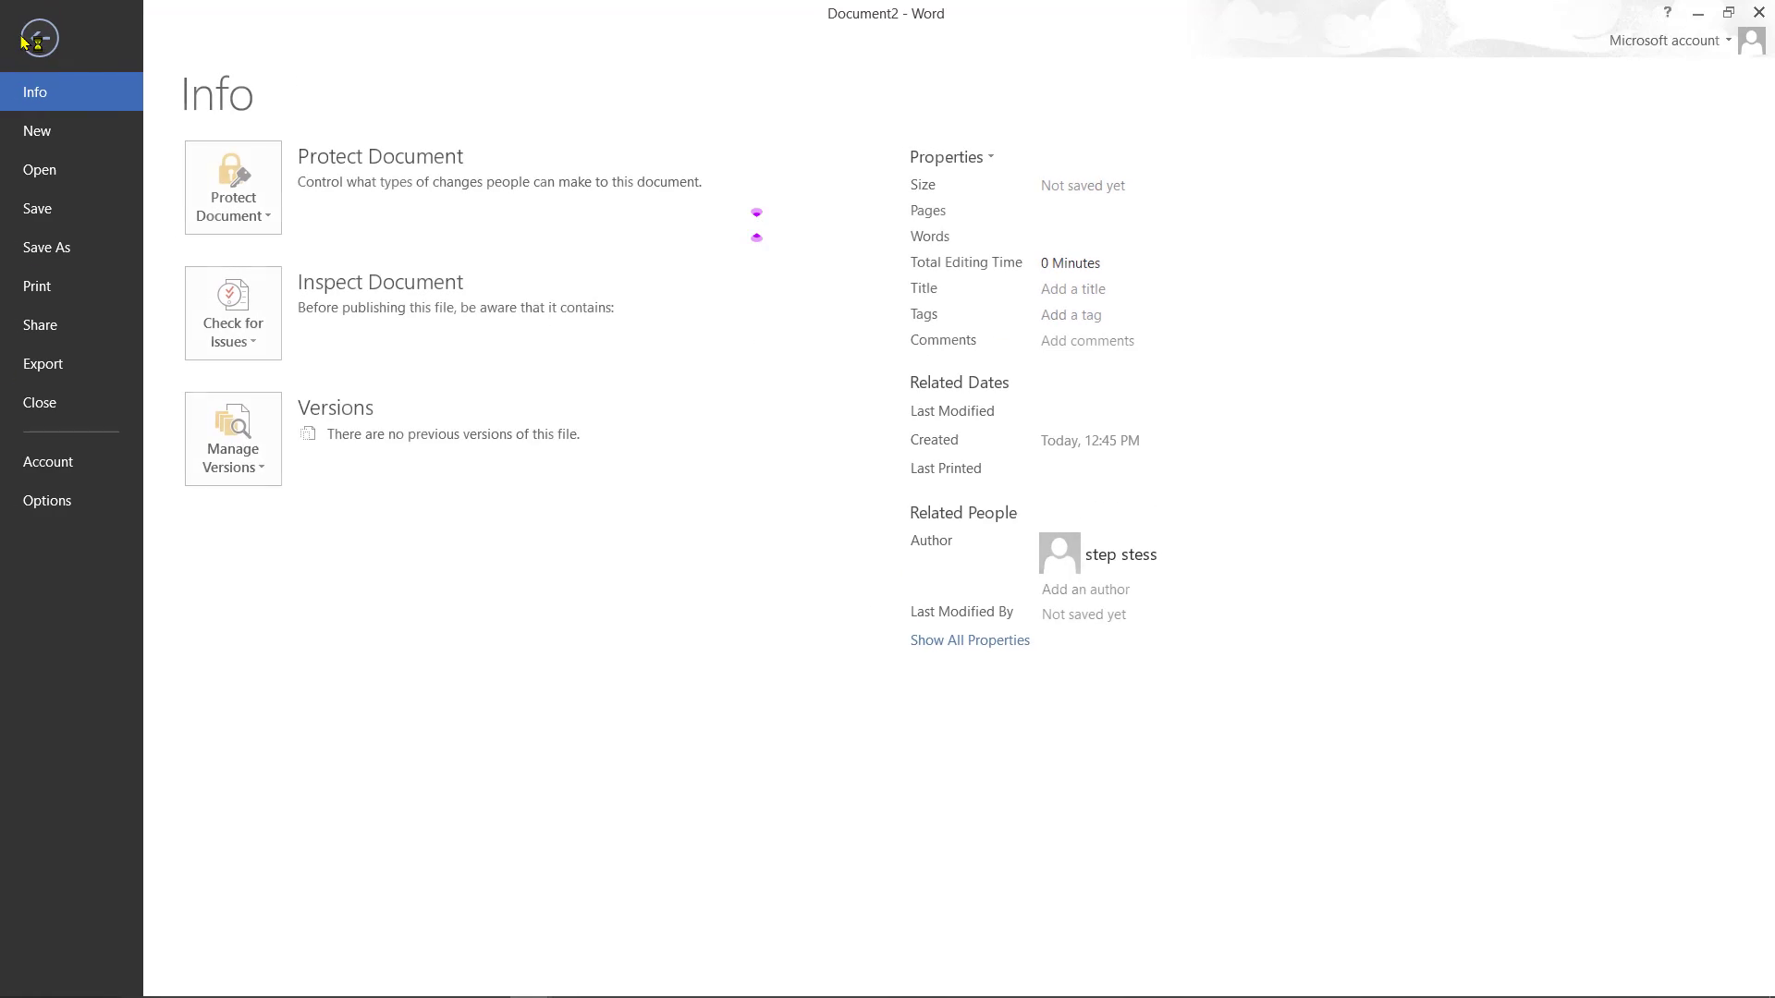
pyautogui.click(61, 132)
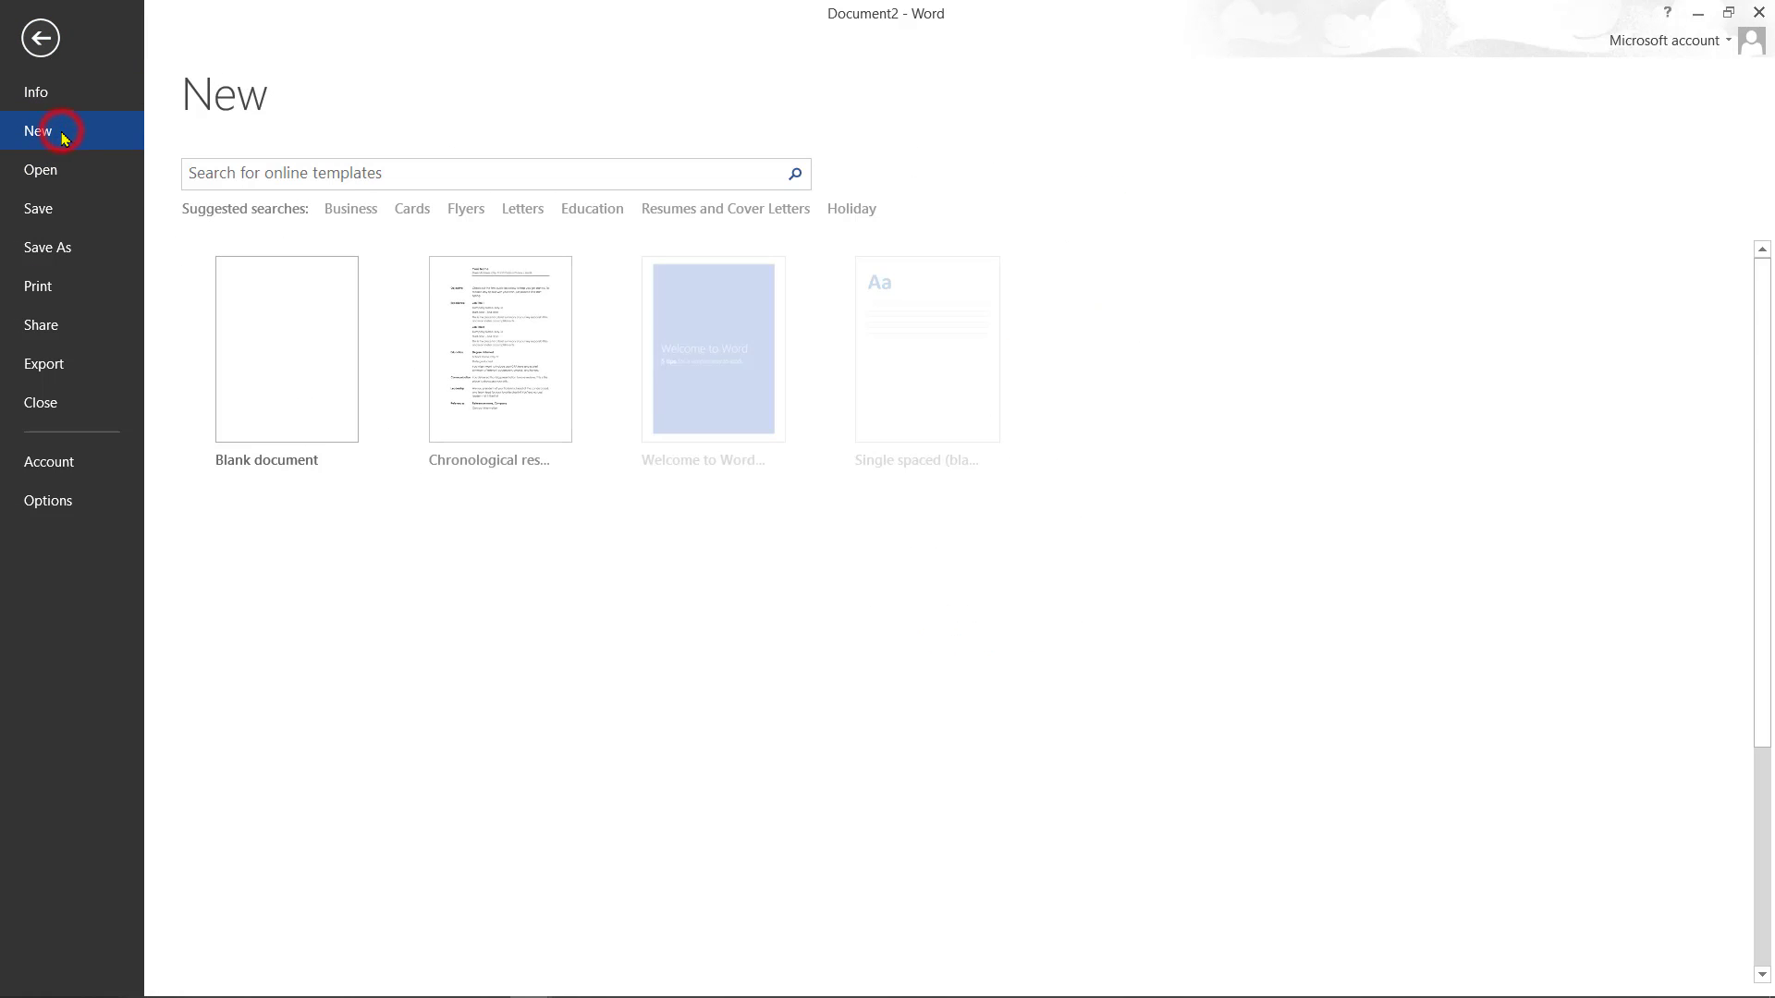
pyautogui.click(412, 181)
pyautogui.write('cards')
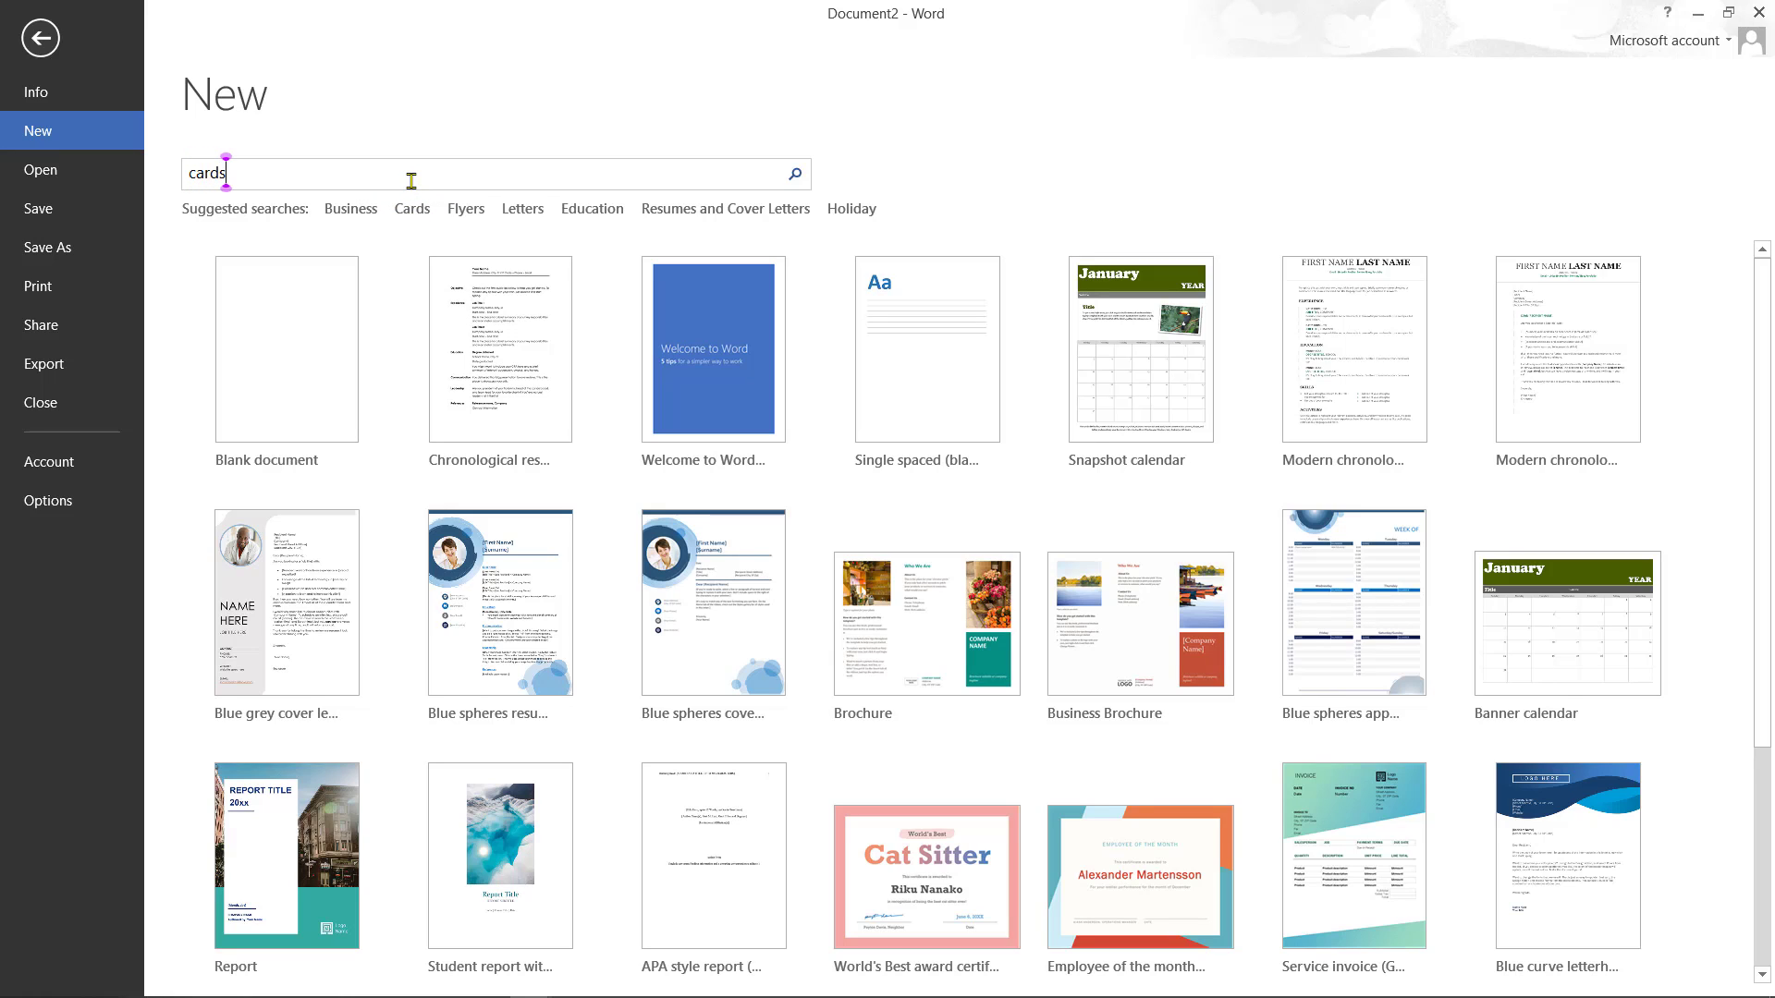
pyautogui.click(422, 203)
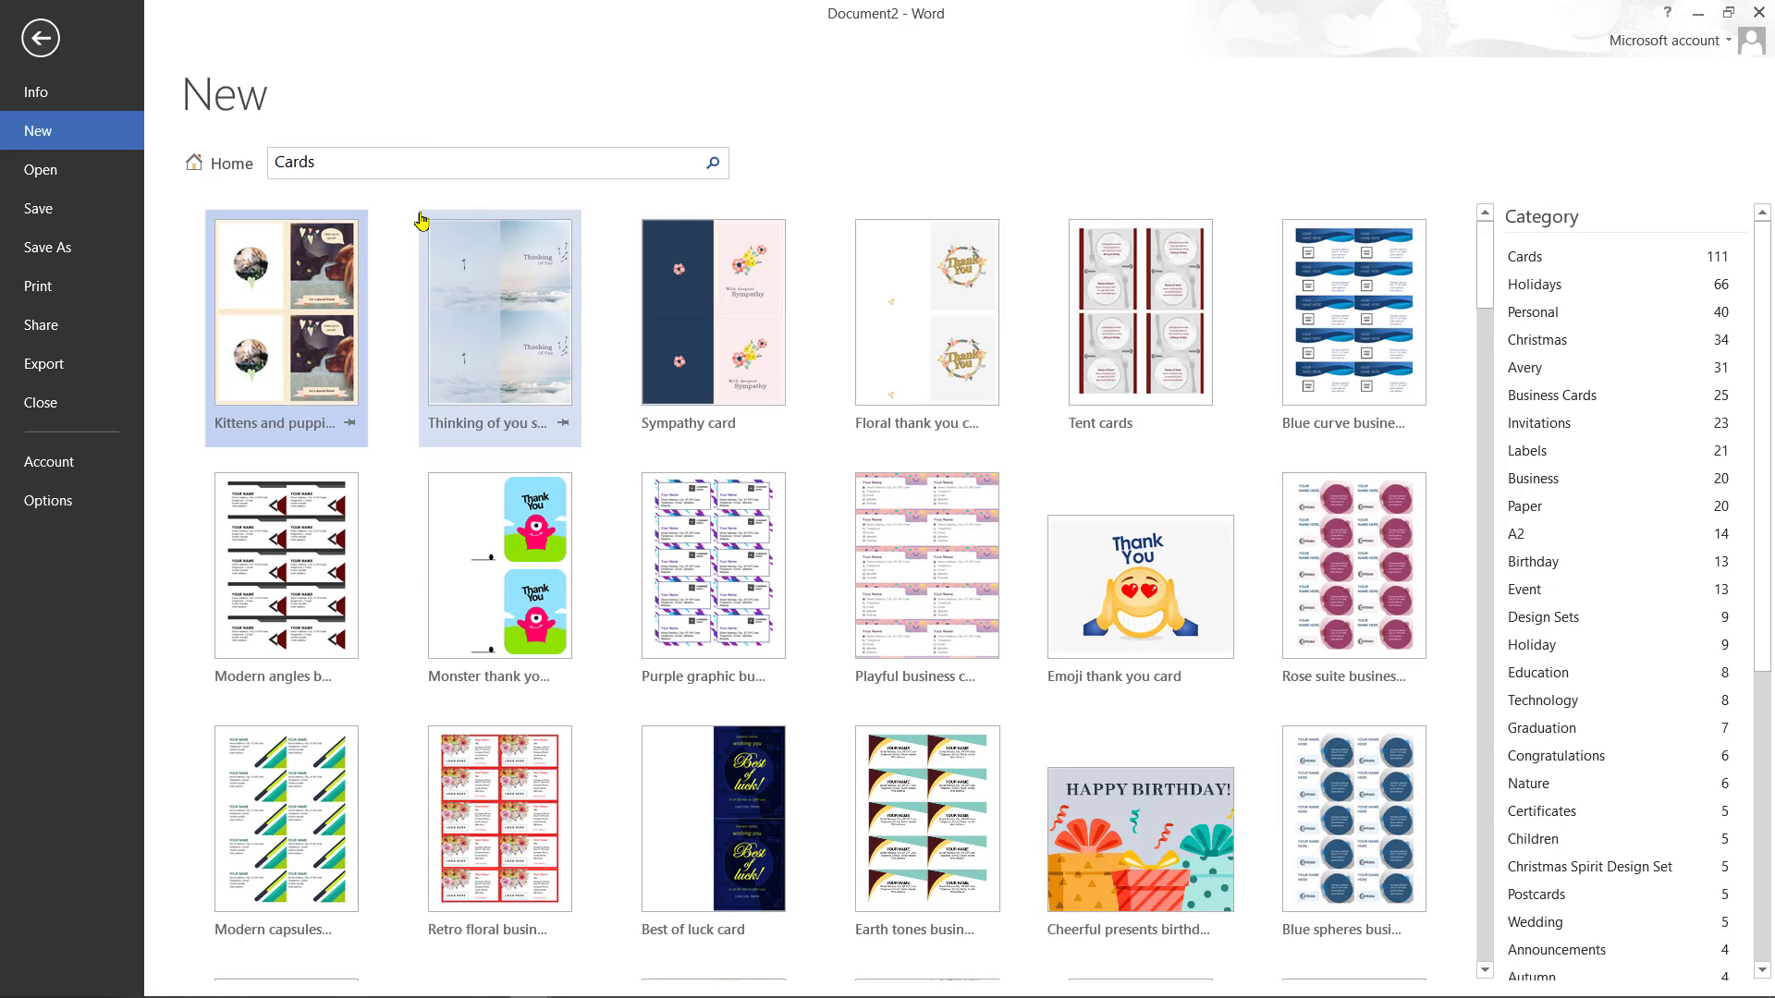
pyautogui.click(1136, 813)
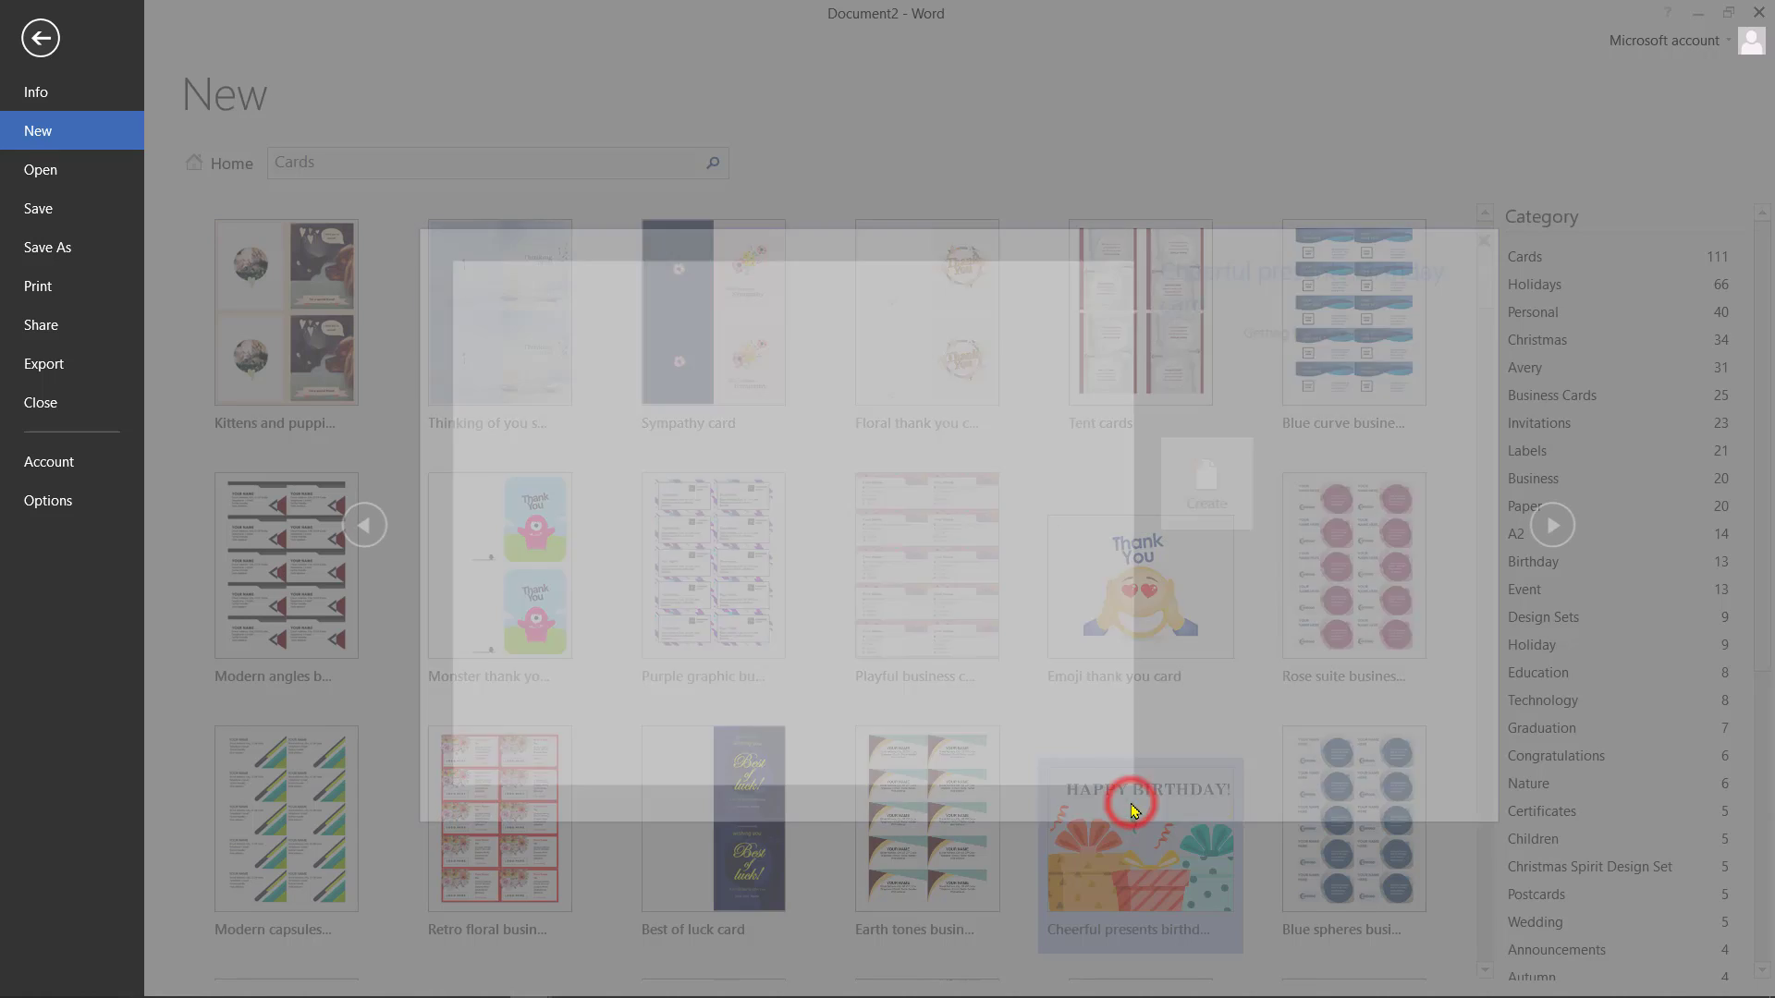
pyautogui.click(1195, 578)
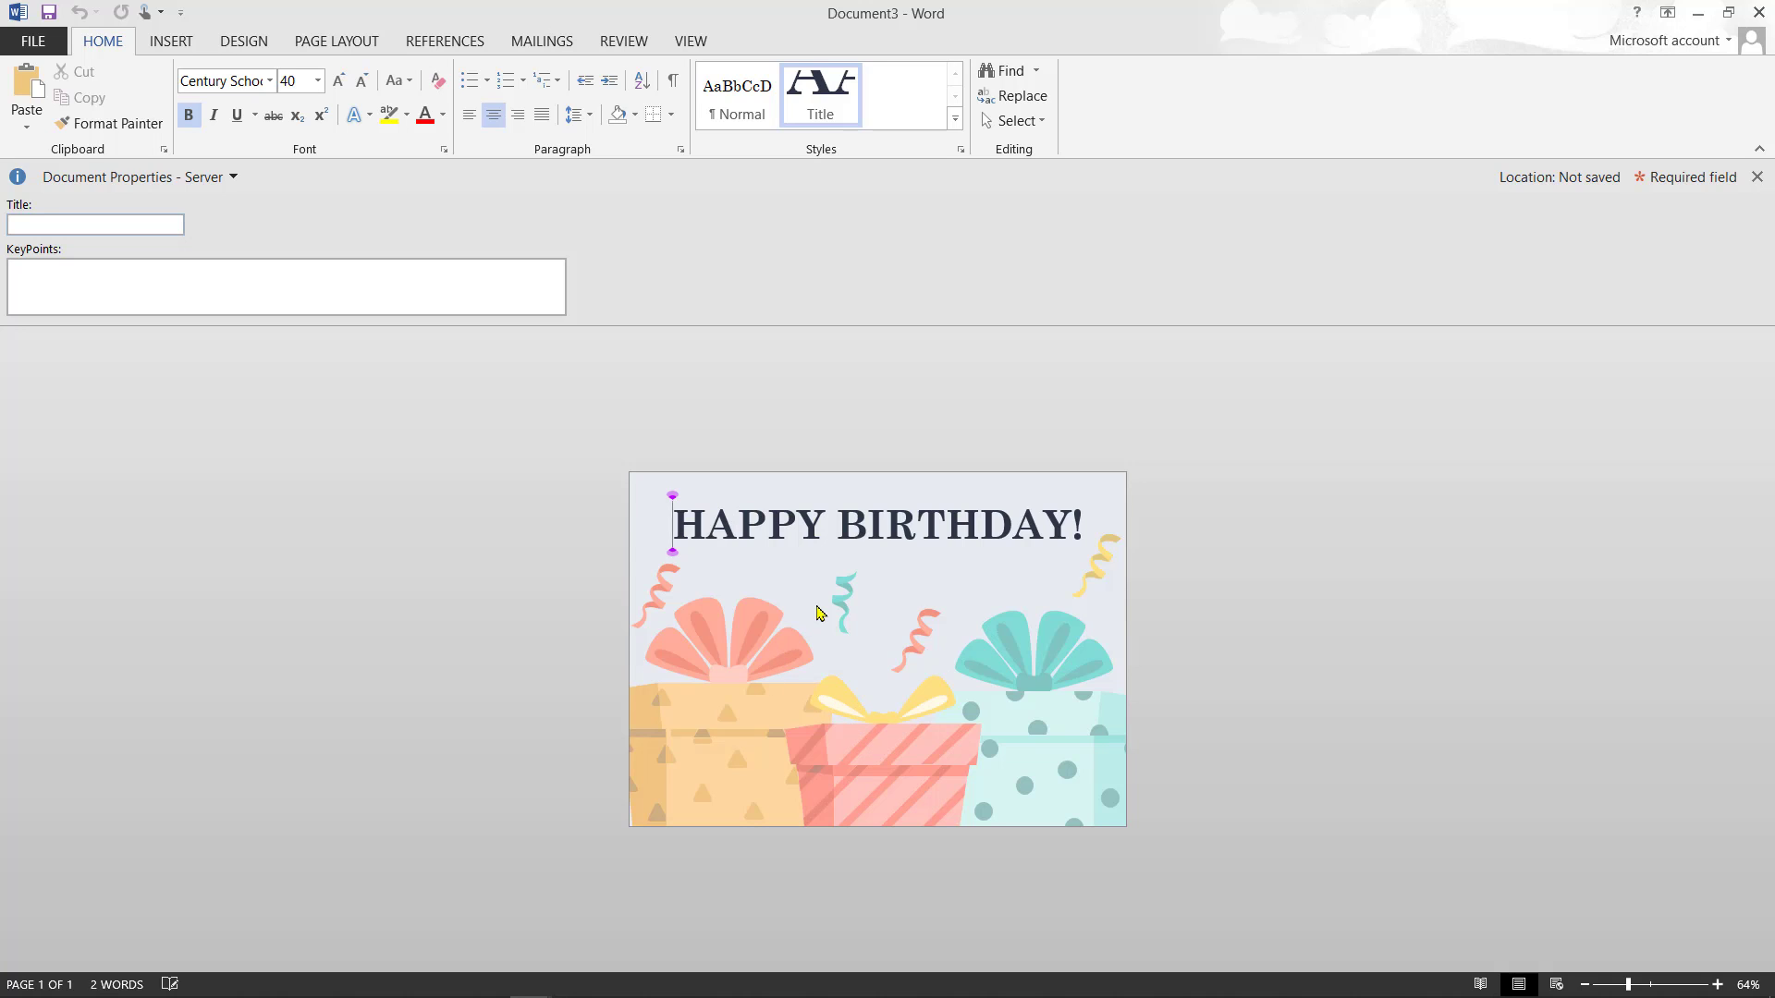
pyautogui.hotkey('ctrl', 'a')
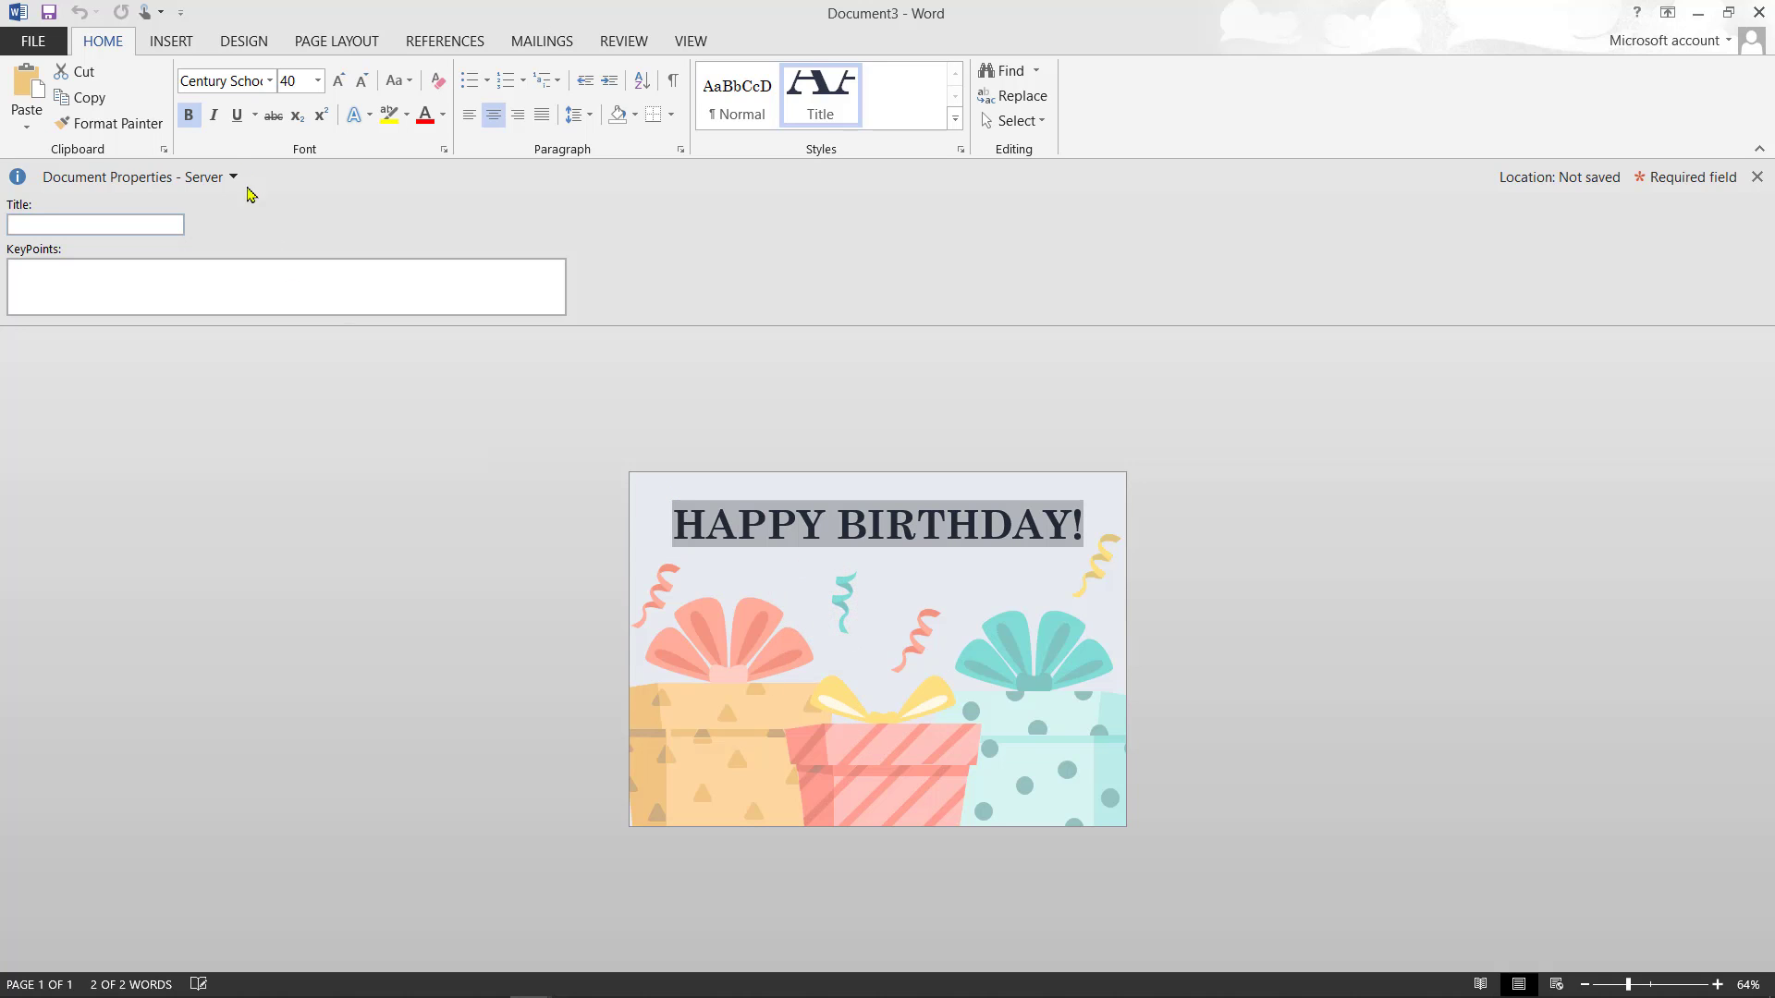
# - Scroll the template gallery down and create a document from the Circle flyer template
pyautogui.click(19, 39)
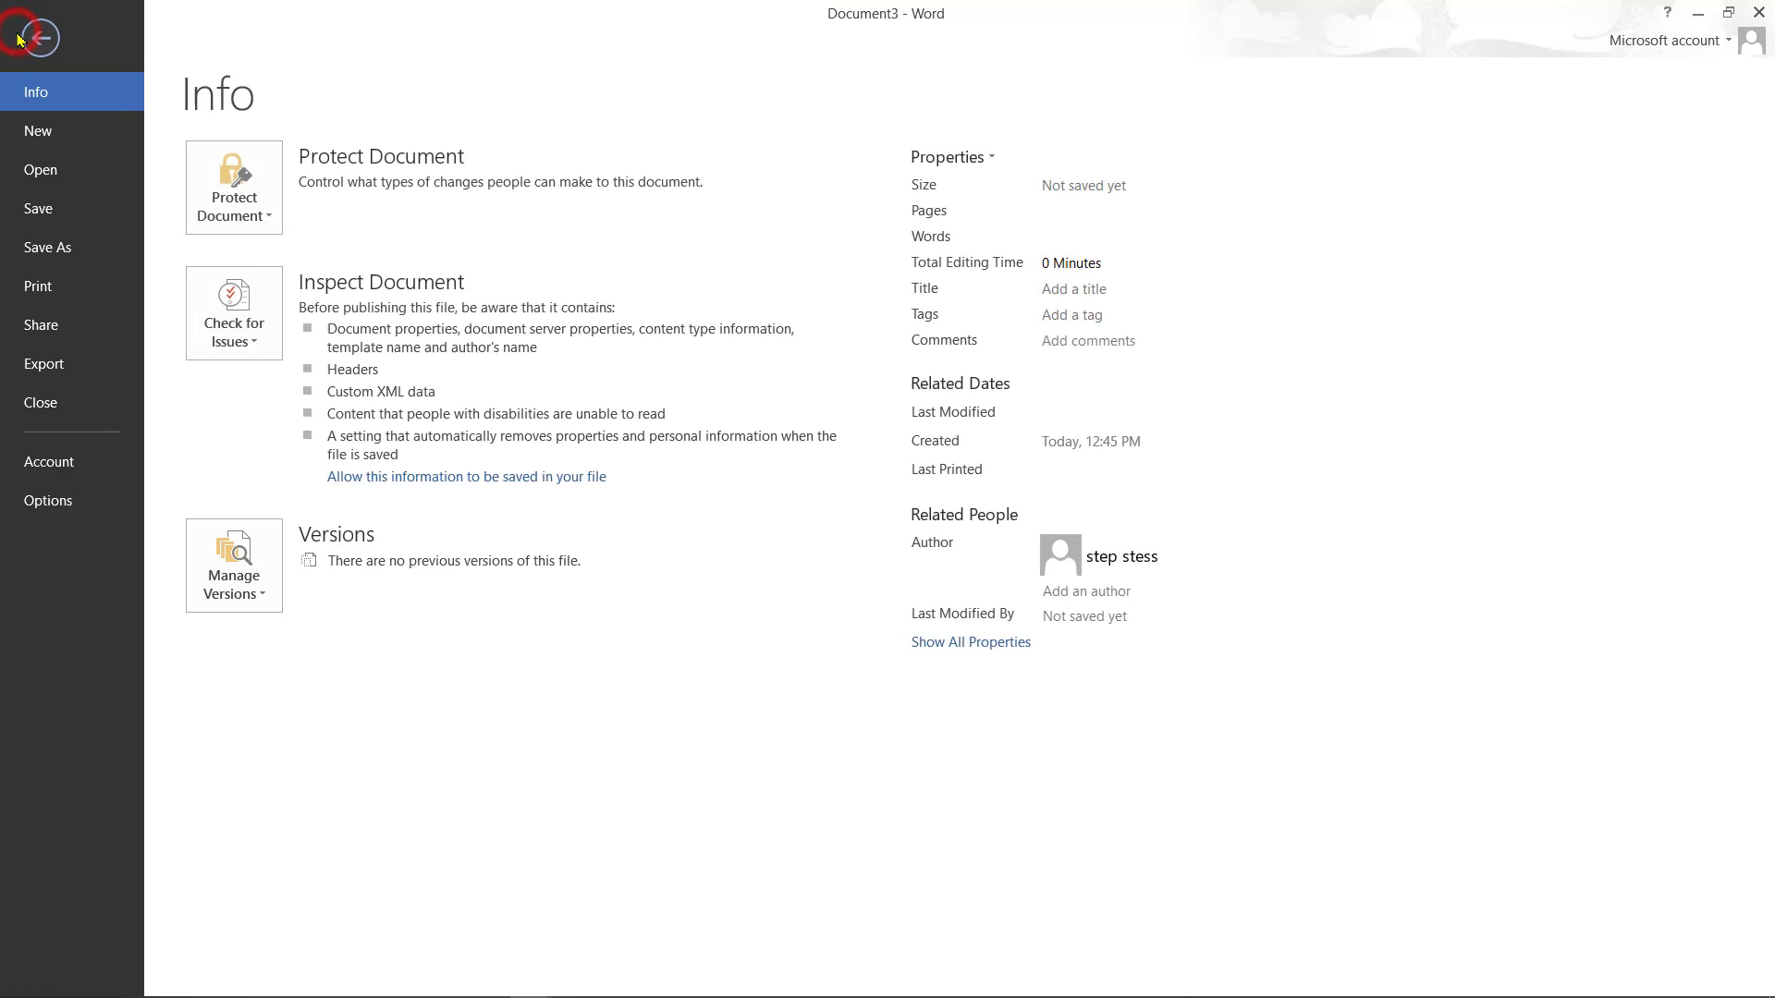
pyautogui.click(80, 132)
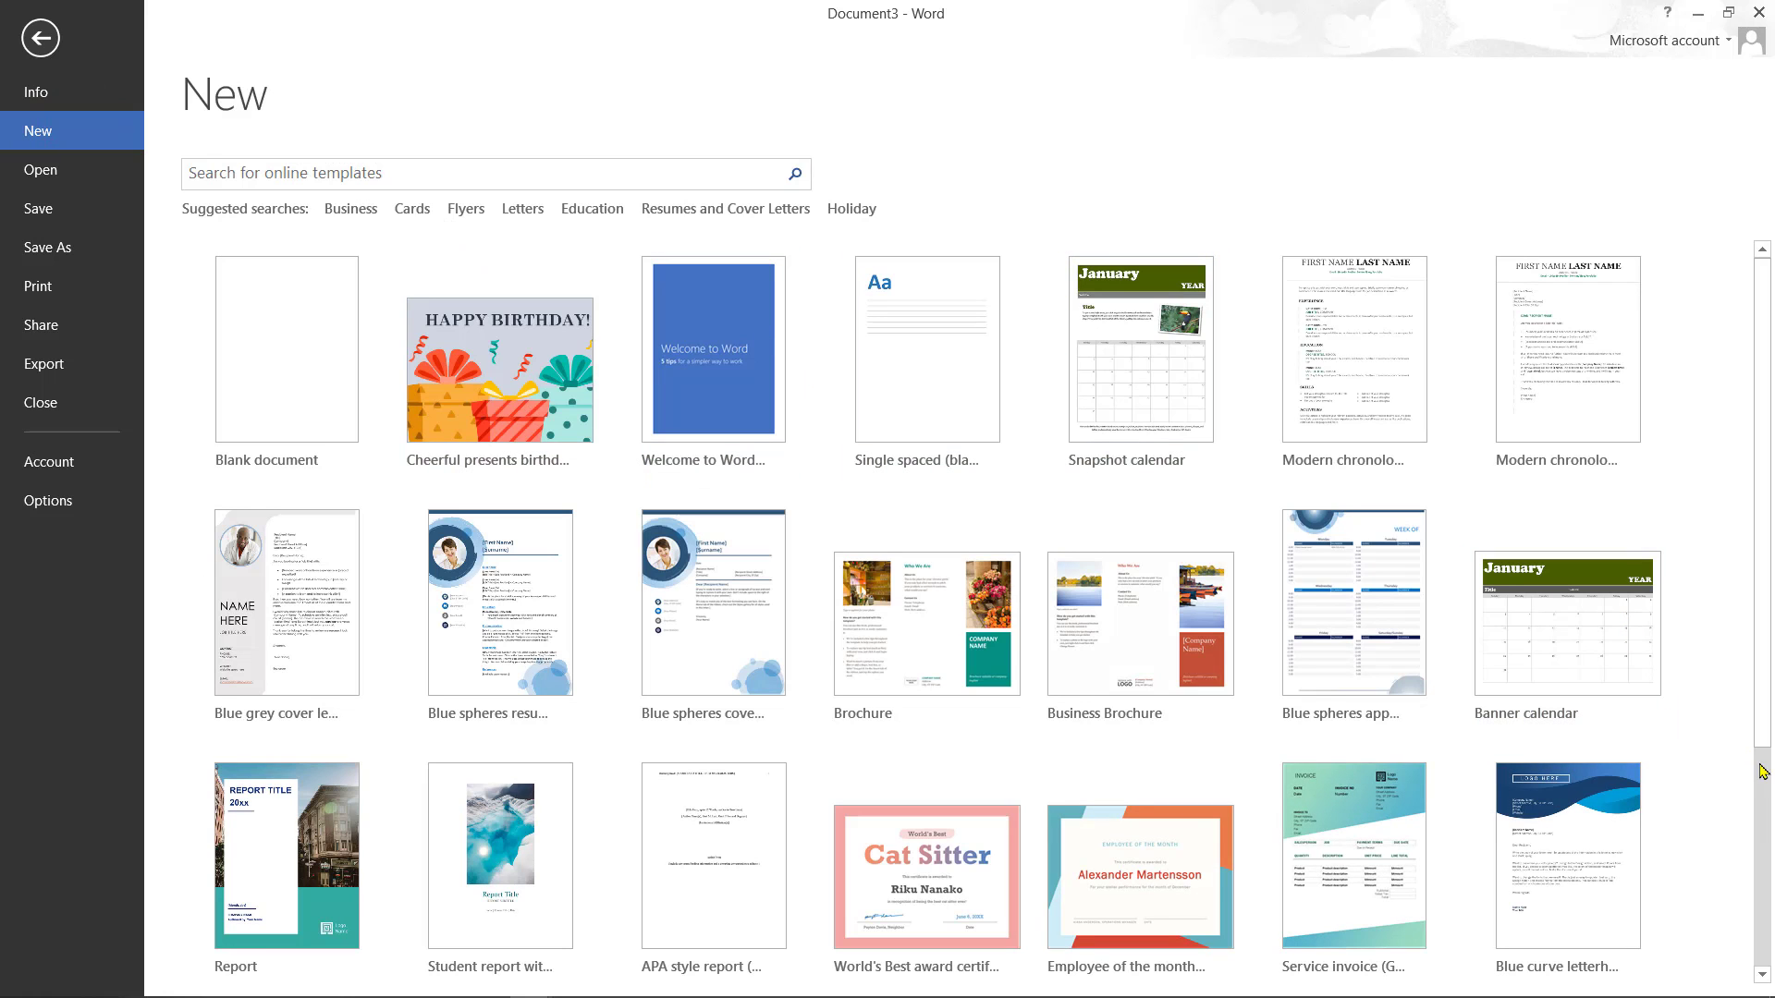
pyautogui.click(1770, 796)
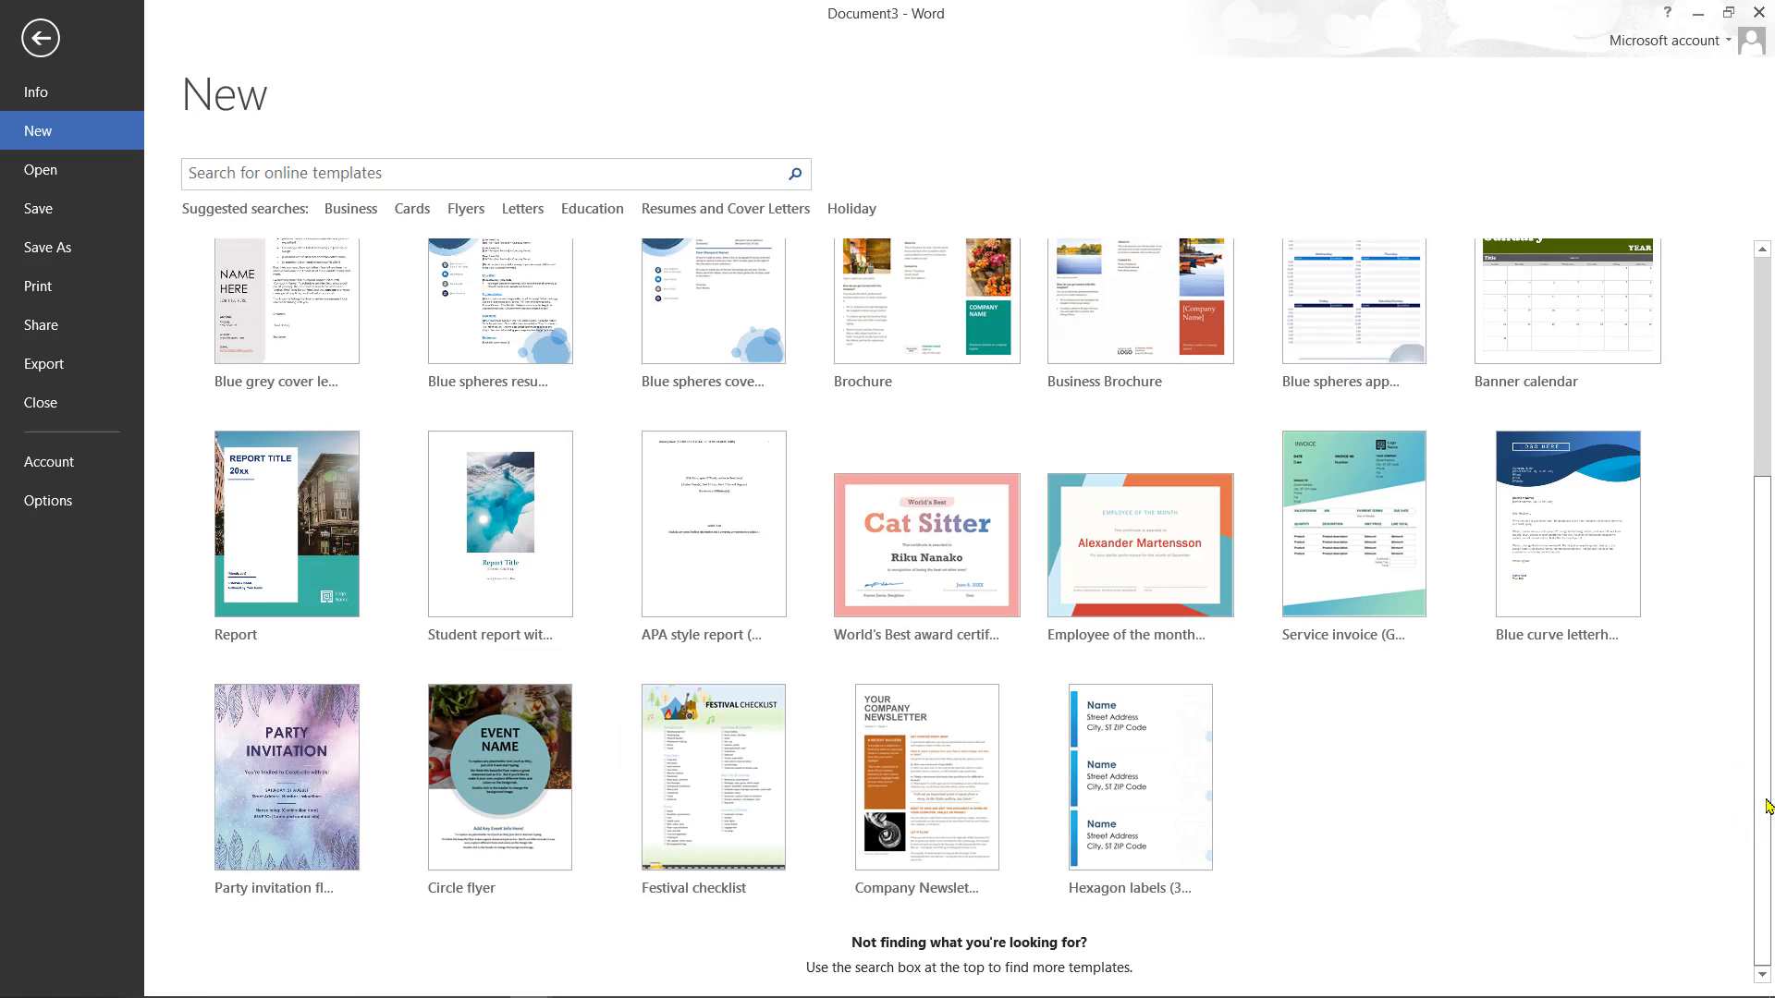
pyautogui.click(524, 844)
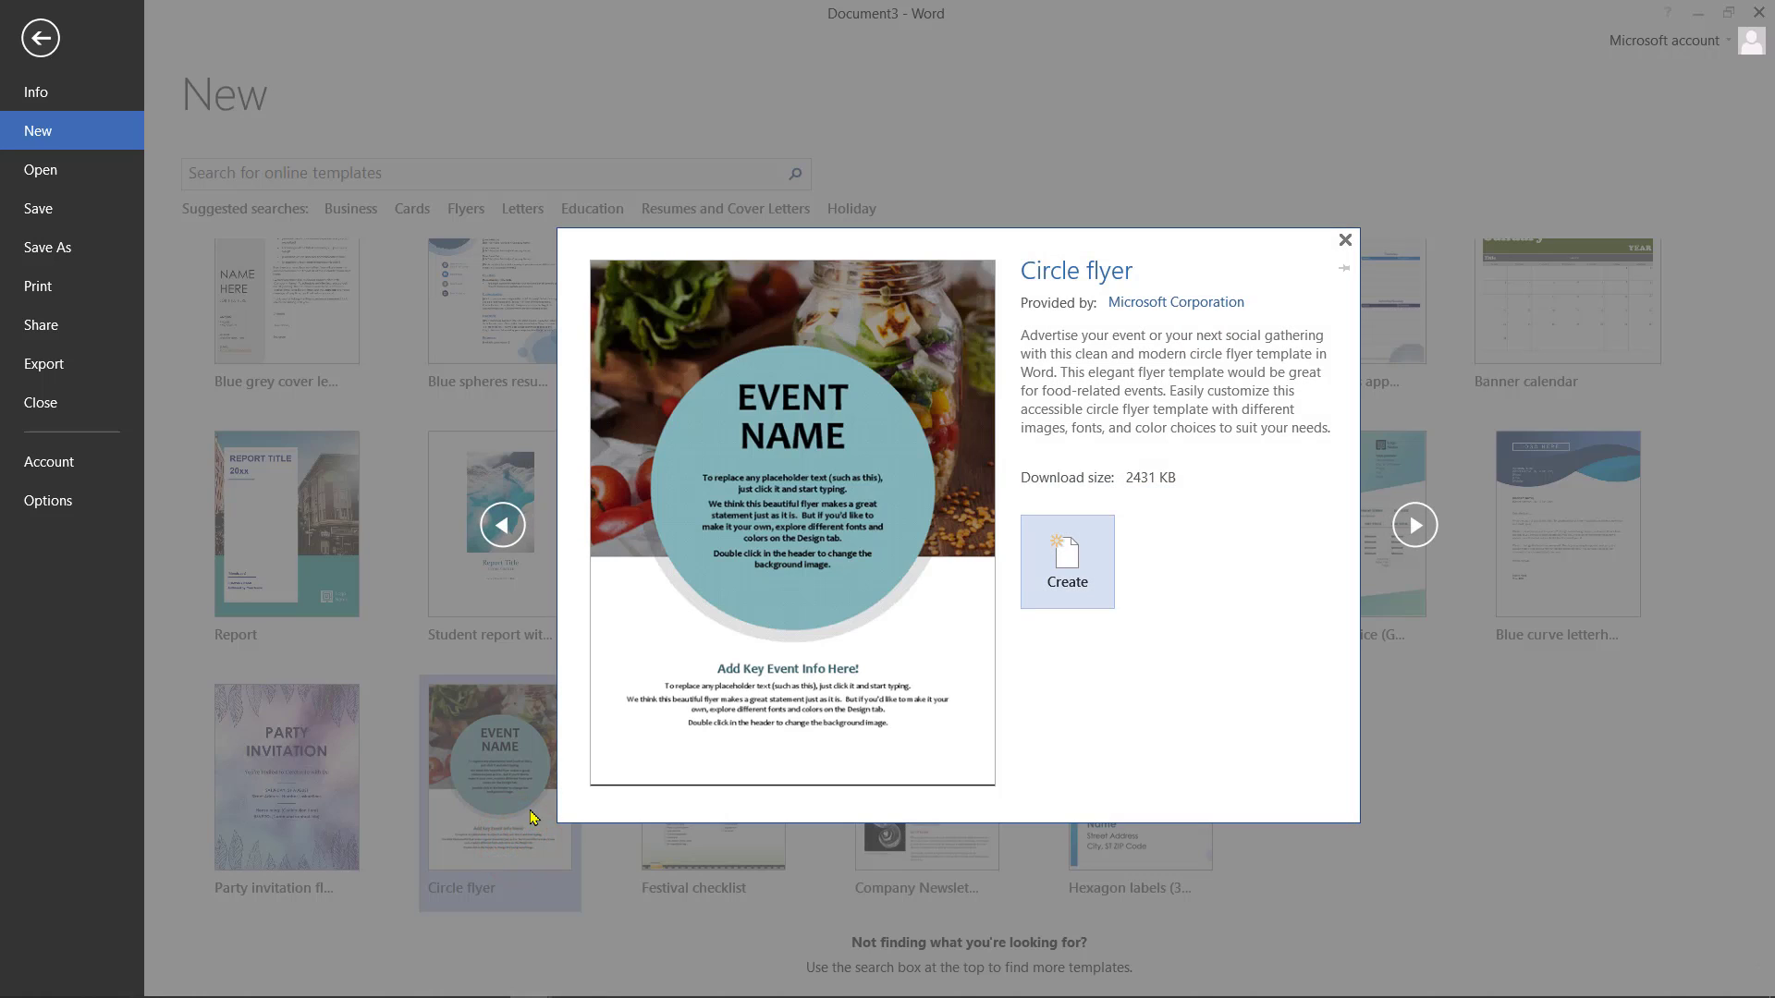
pyautogui.click(1083, 564)
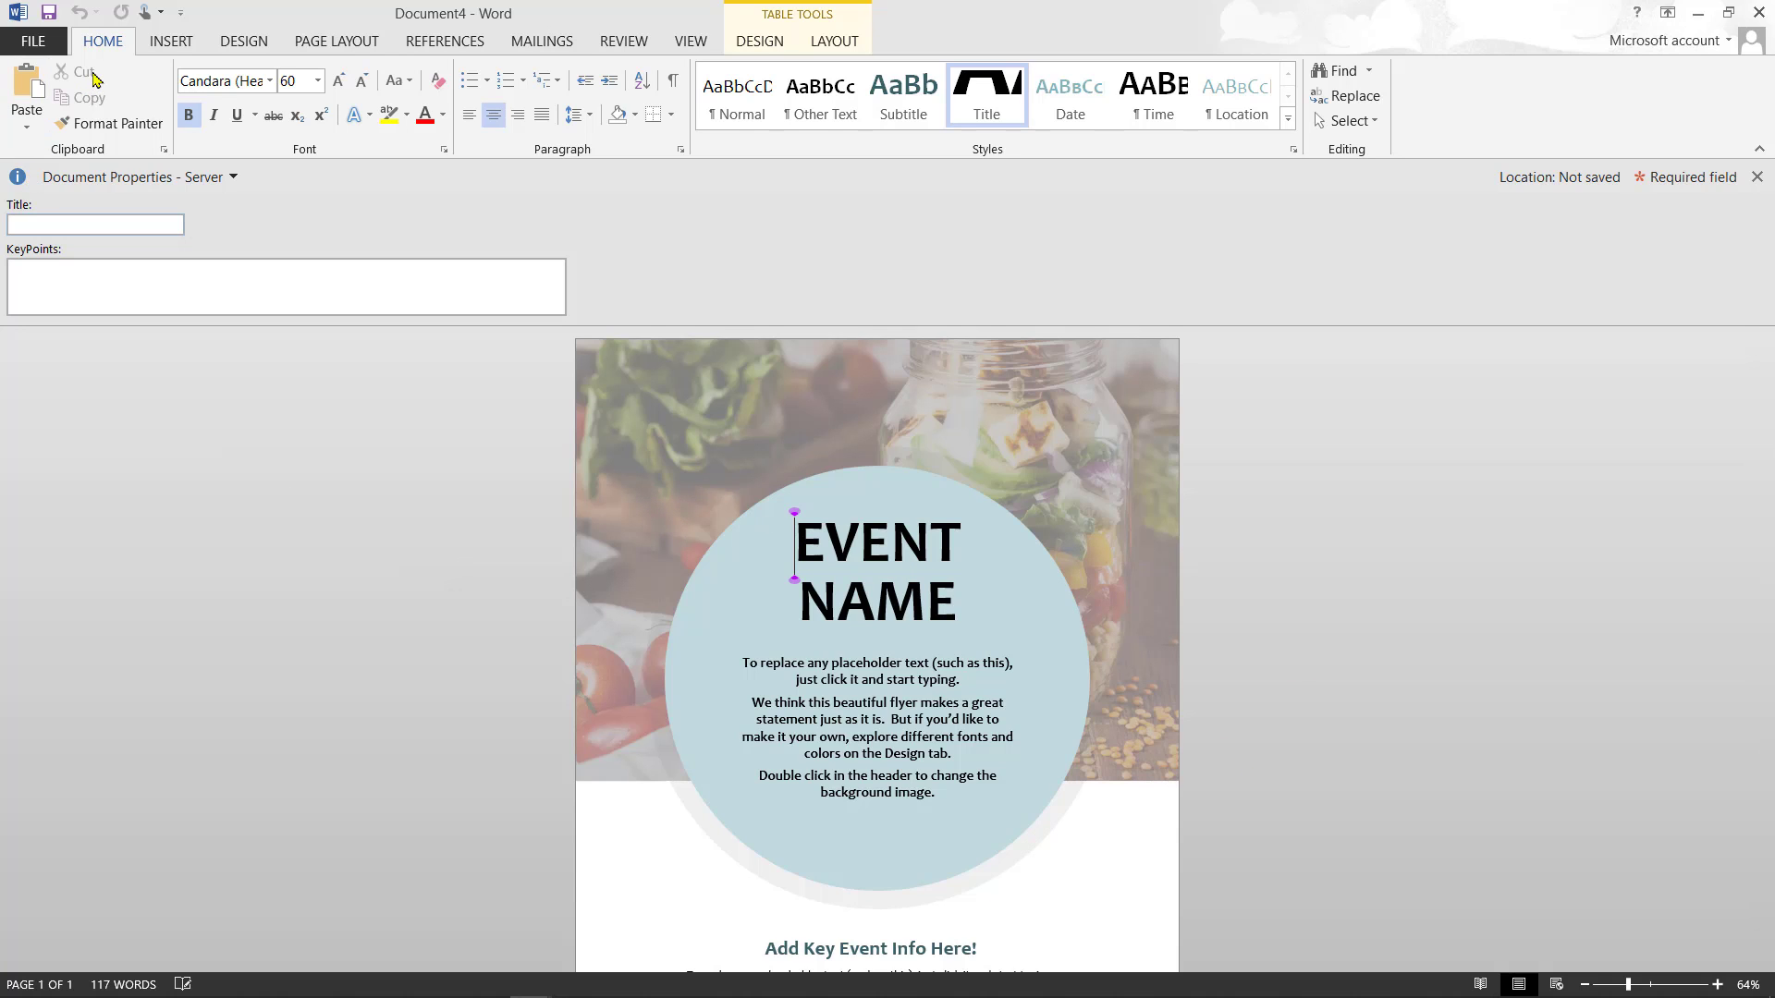
# - Search templates for 'birthday card' and create the Big cake birthday card
pyautogui.click(27, 37)
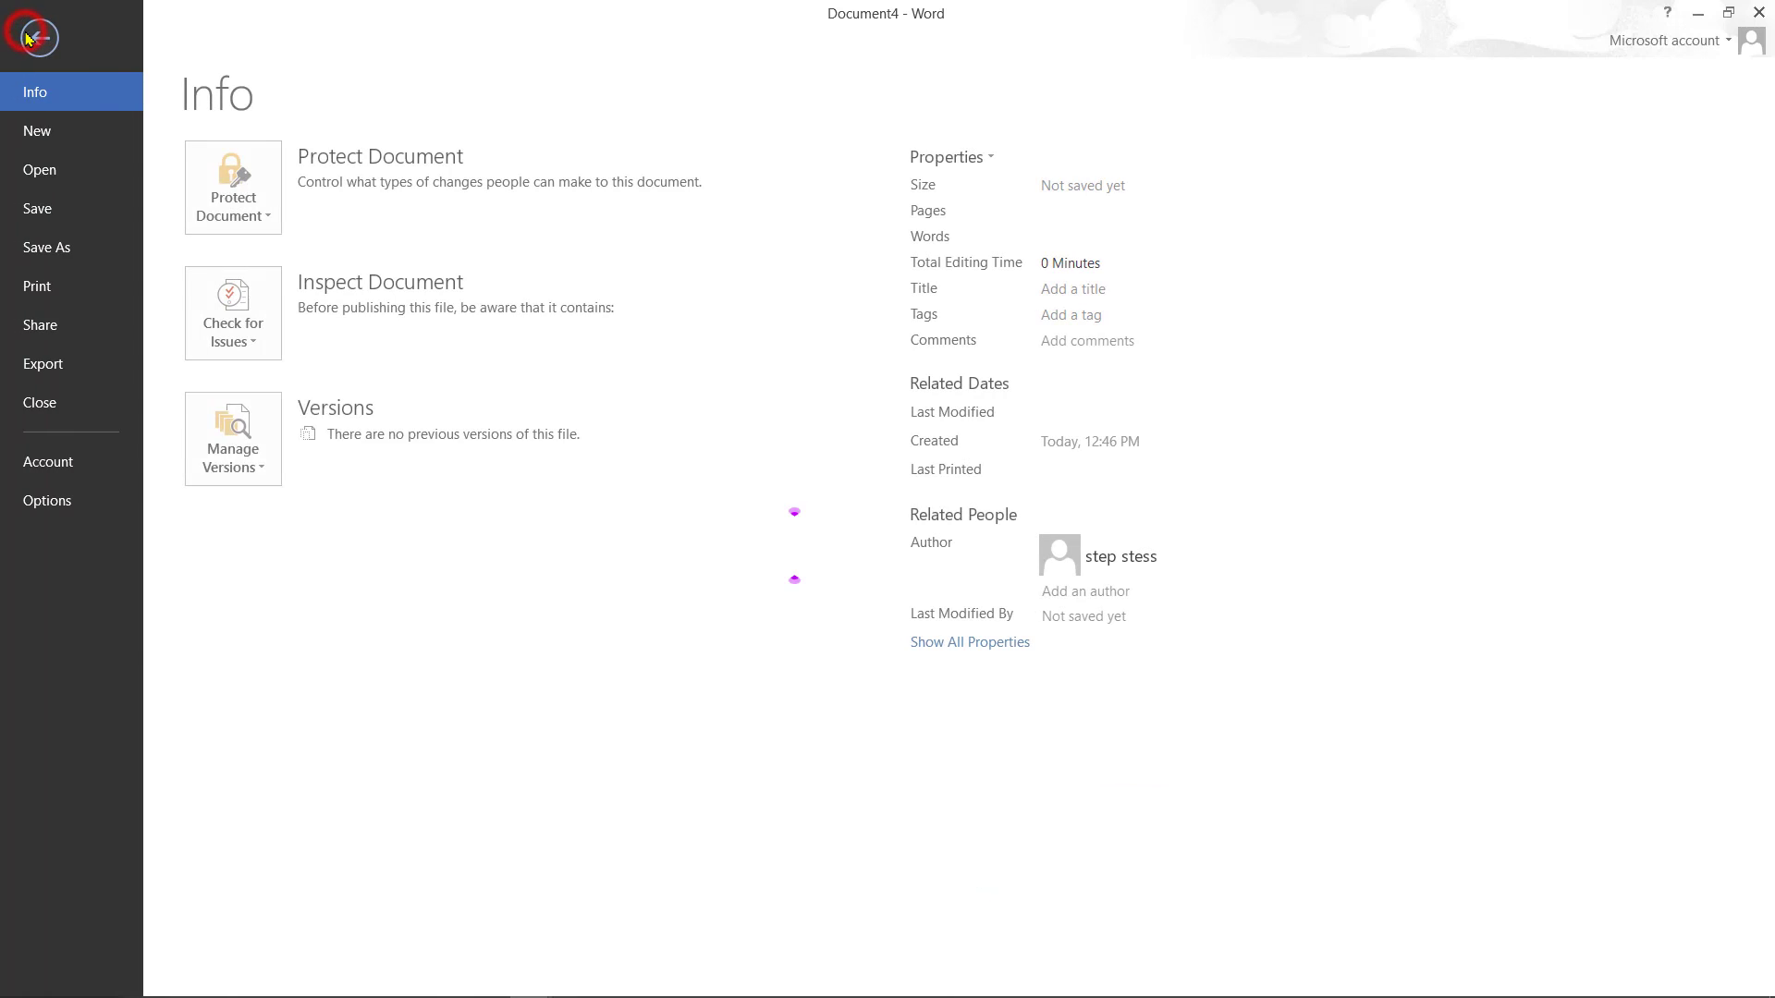
pyautogui.click(61, 142)
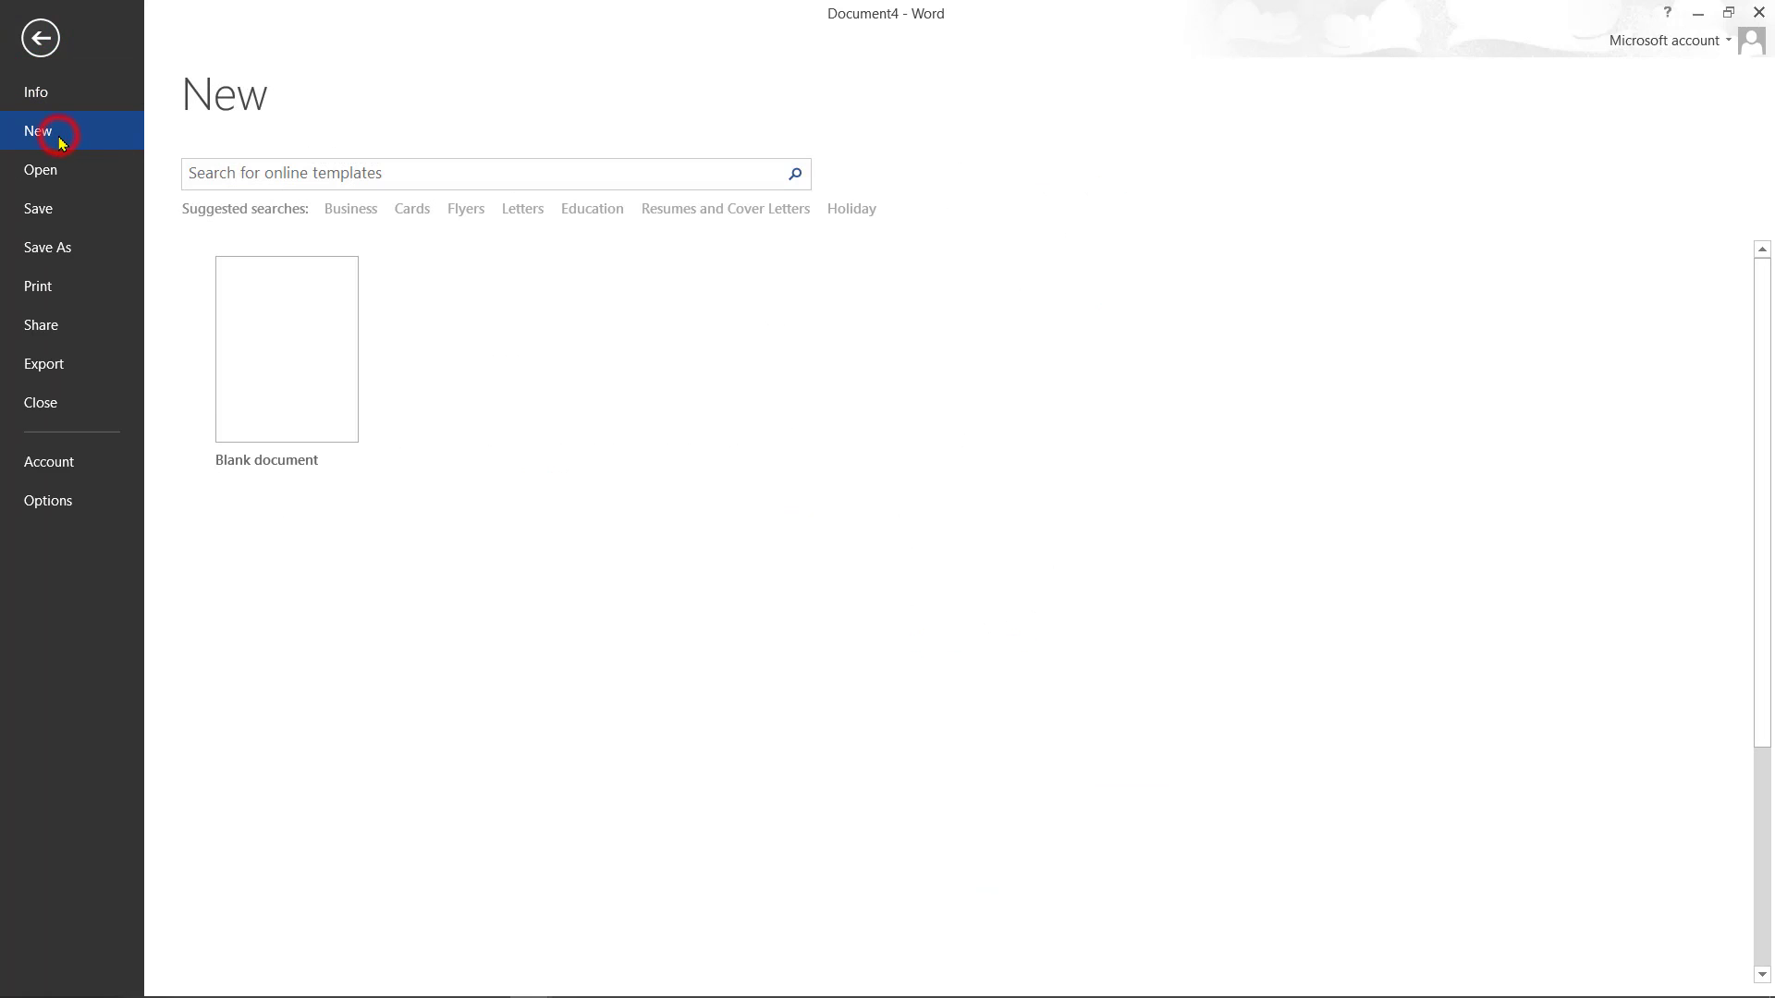
pyautogui.click(562, 171)
pyautogui.write('i')
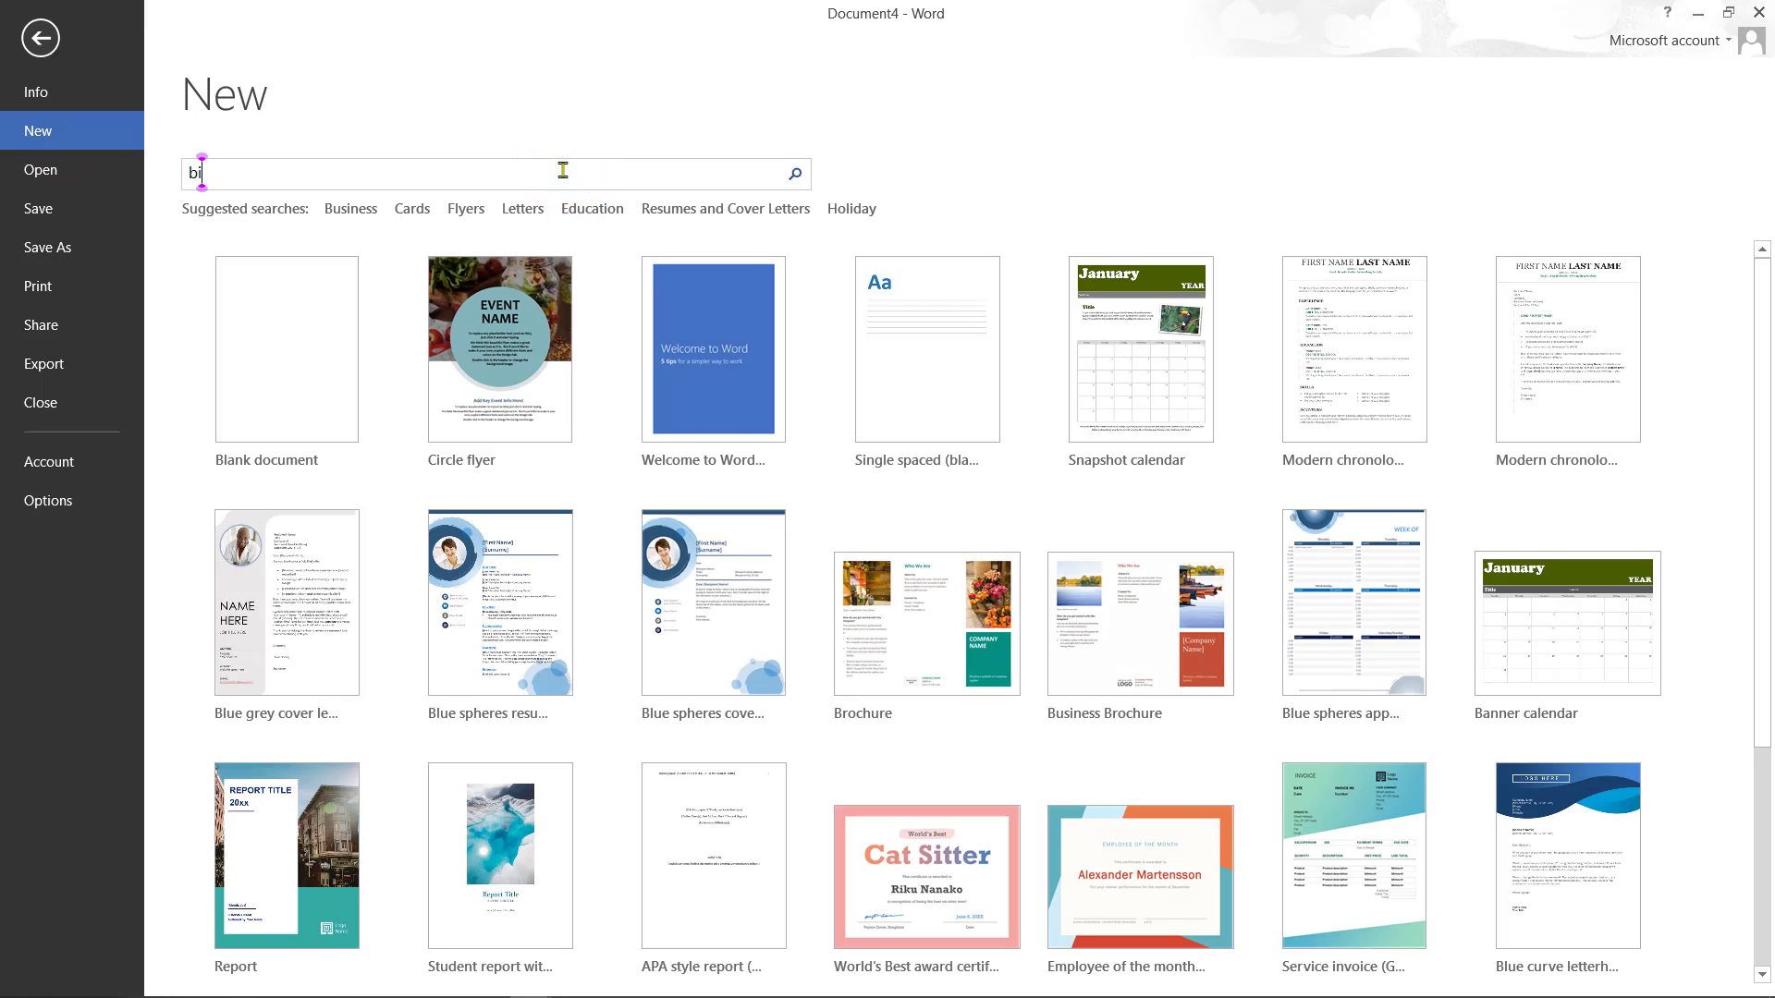
pyautogui.write('rthday card')
pyautogui.press('Return')
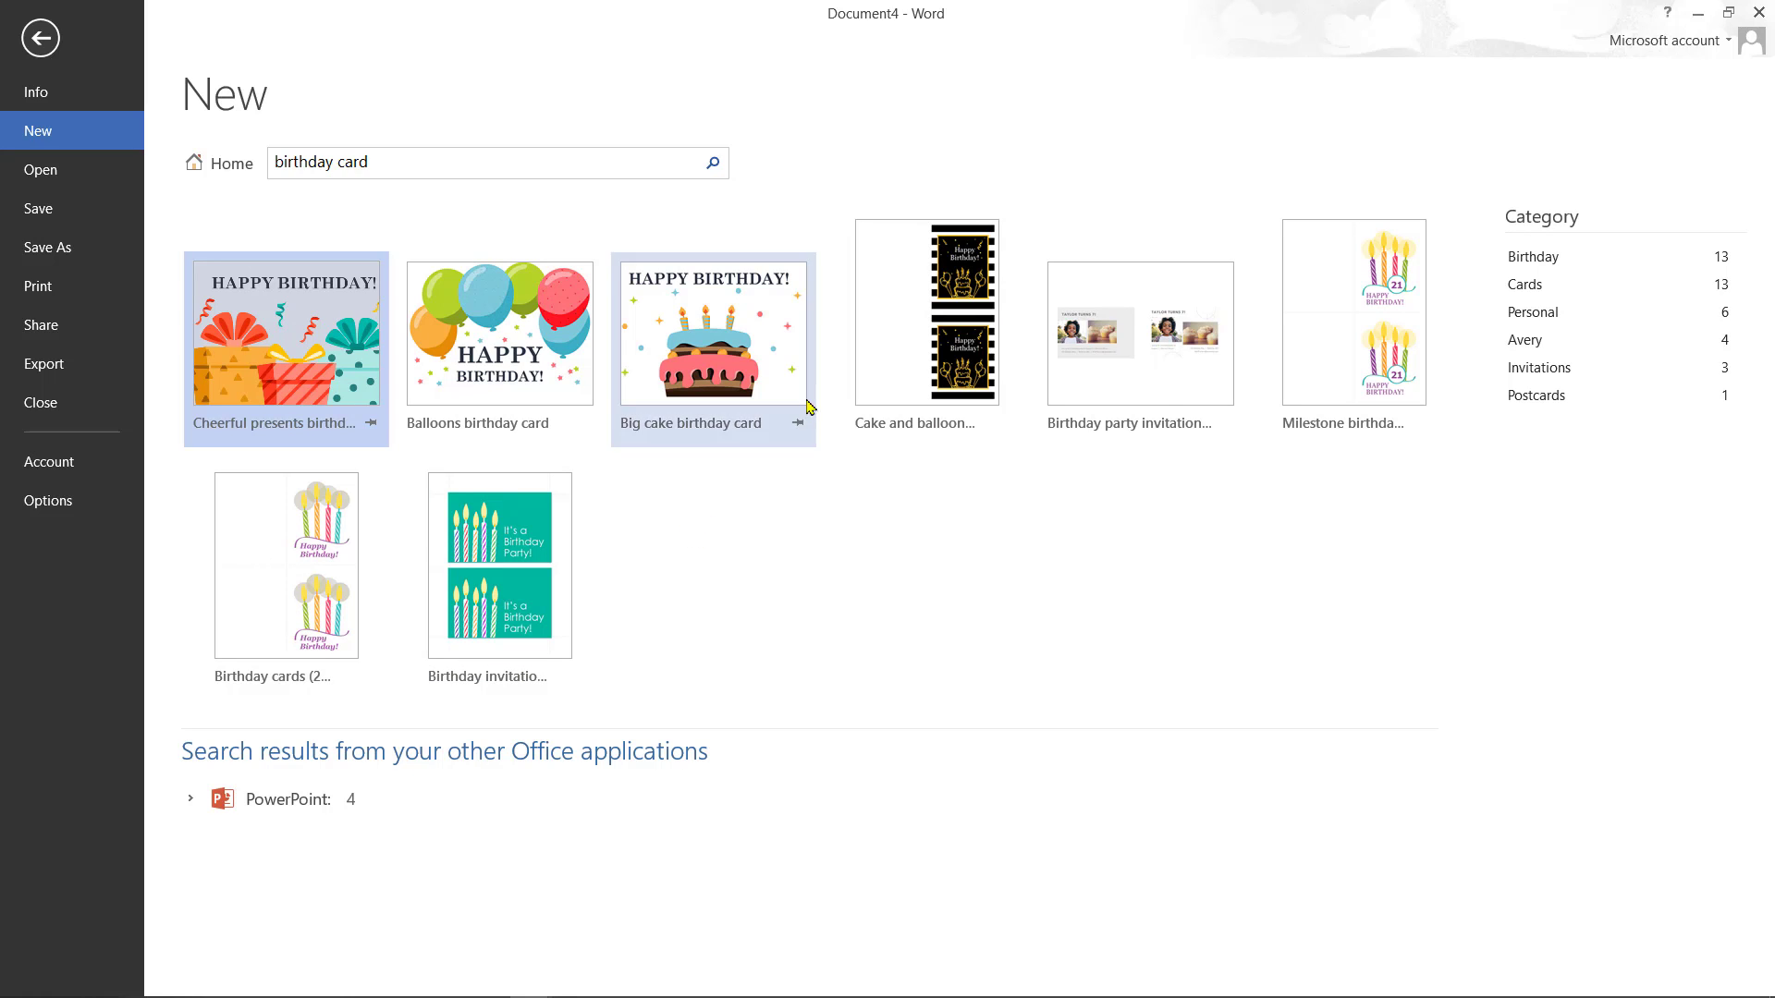
pyautogui.click(688, 362)
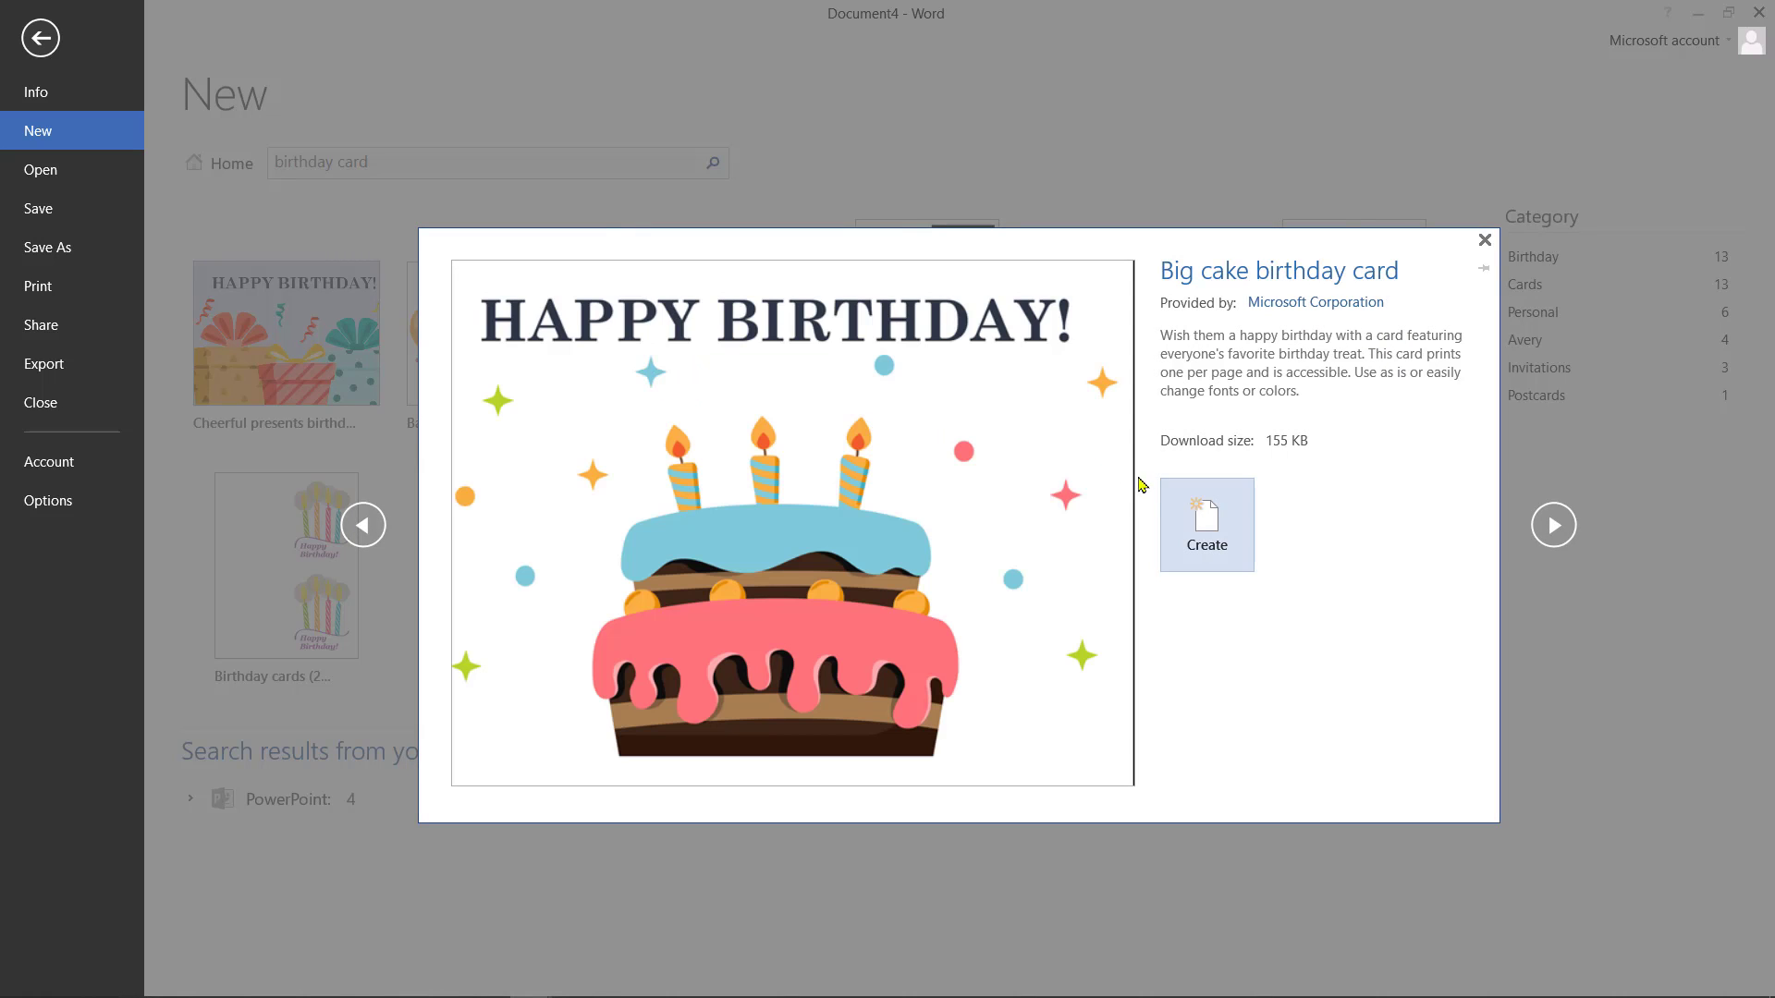
pyautogui.click(1191, 500)
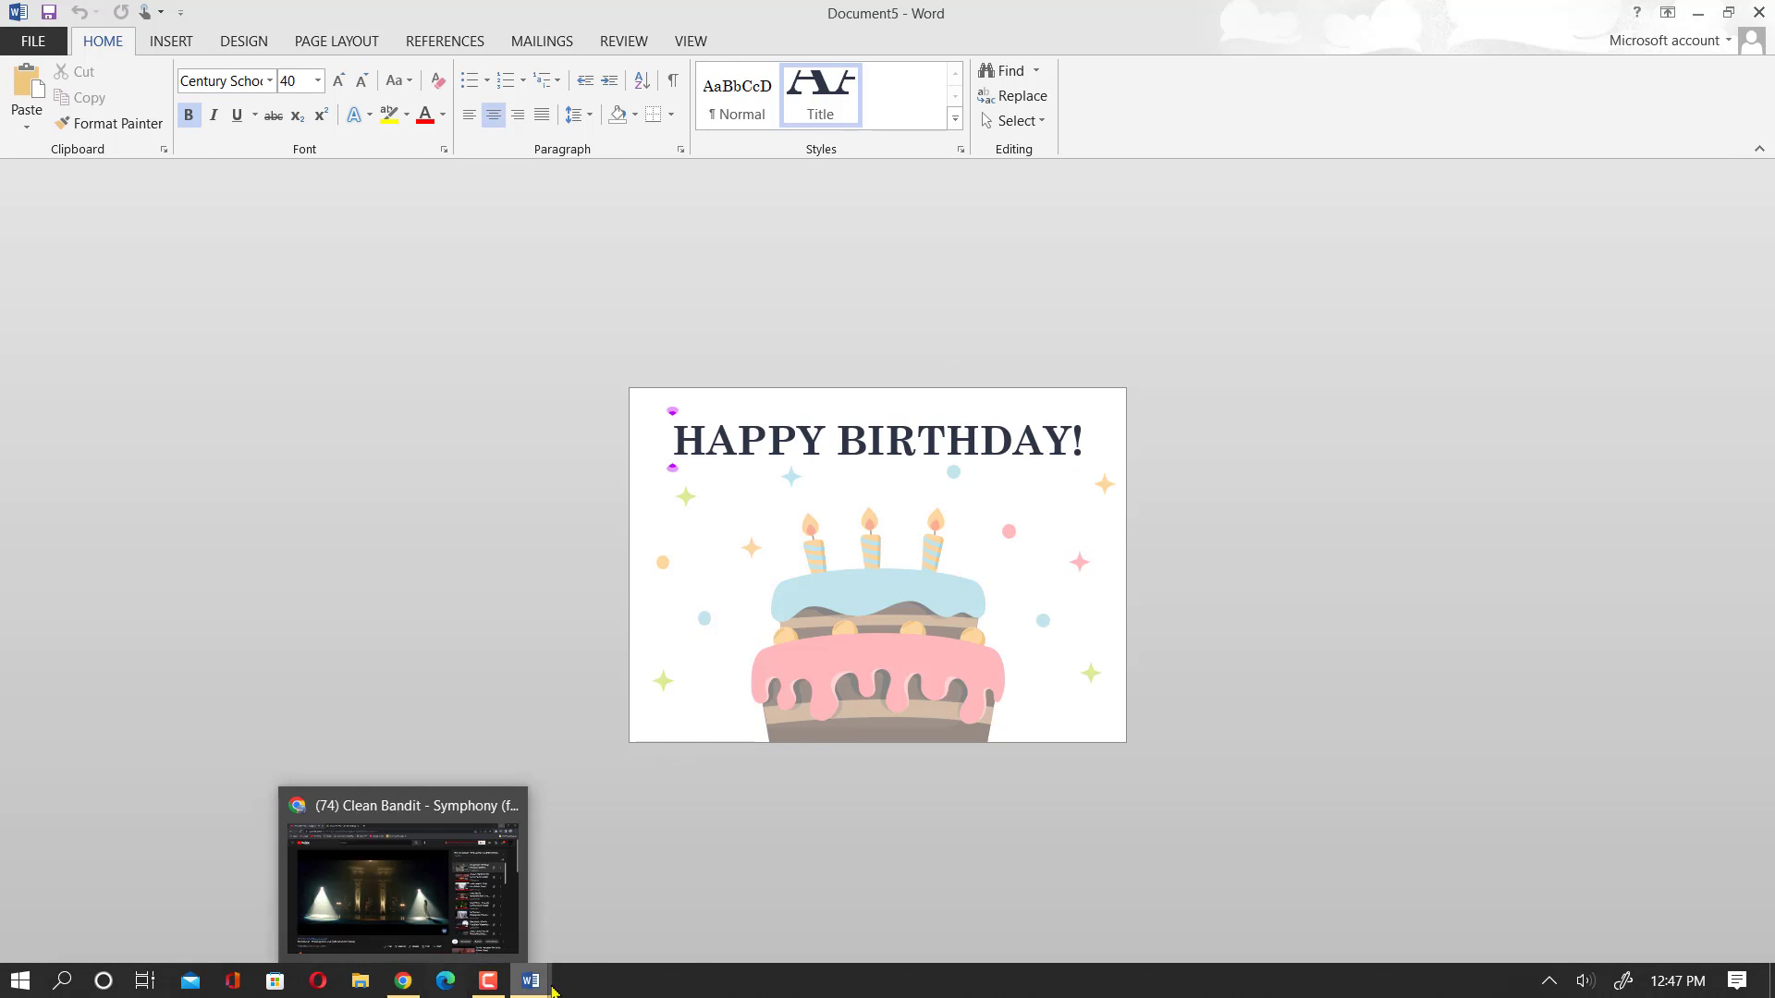
# - Switch to the word3 window from the taskbar and show the HOME tab
pyautogui.moveTo(545, 986)
pyautogui.moveTo(383, 887)
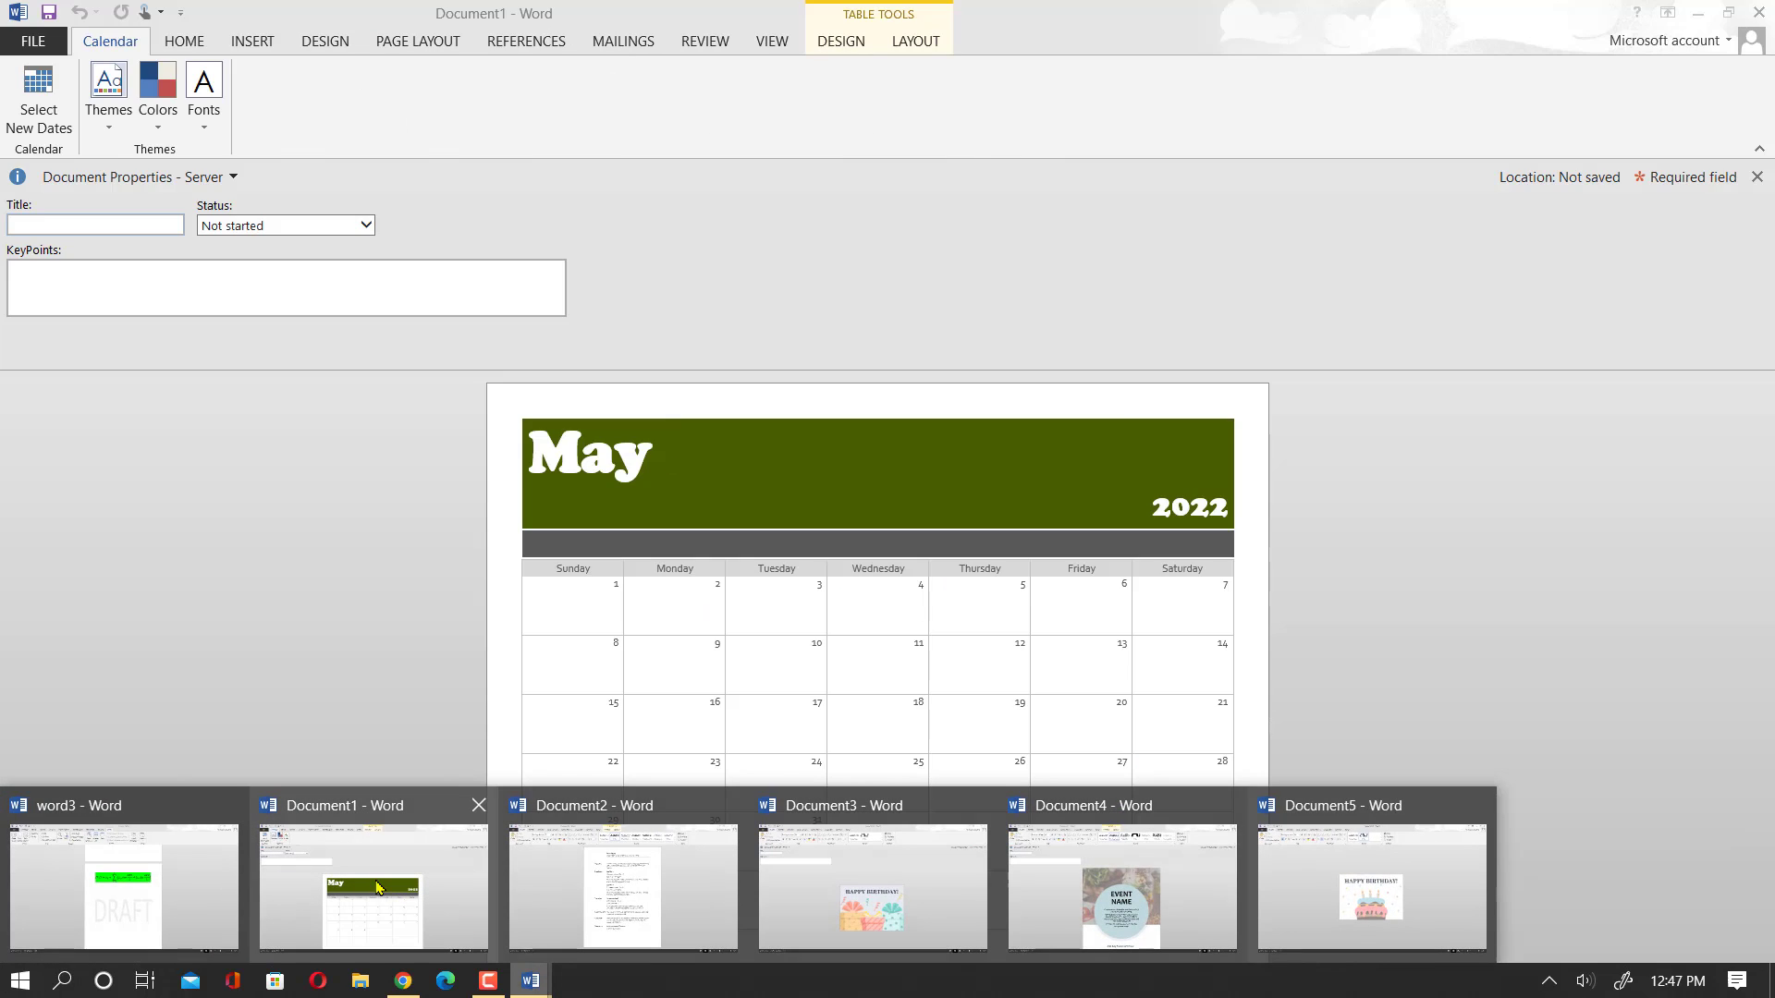
pyautogui.click(201, 908)
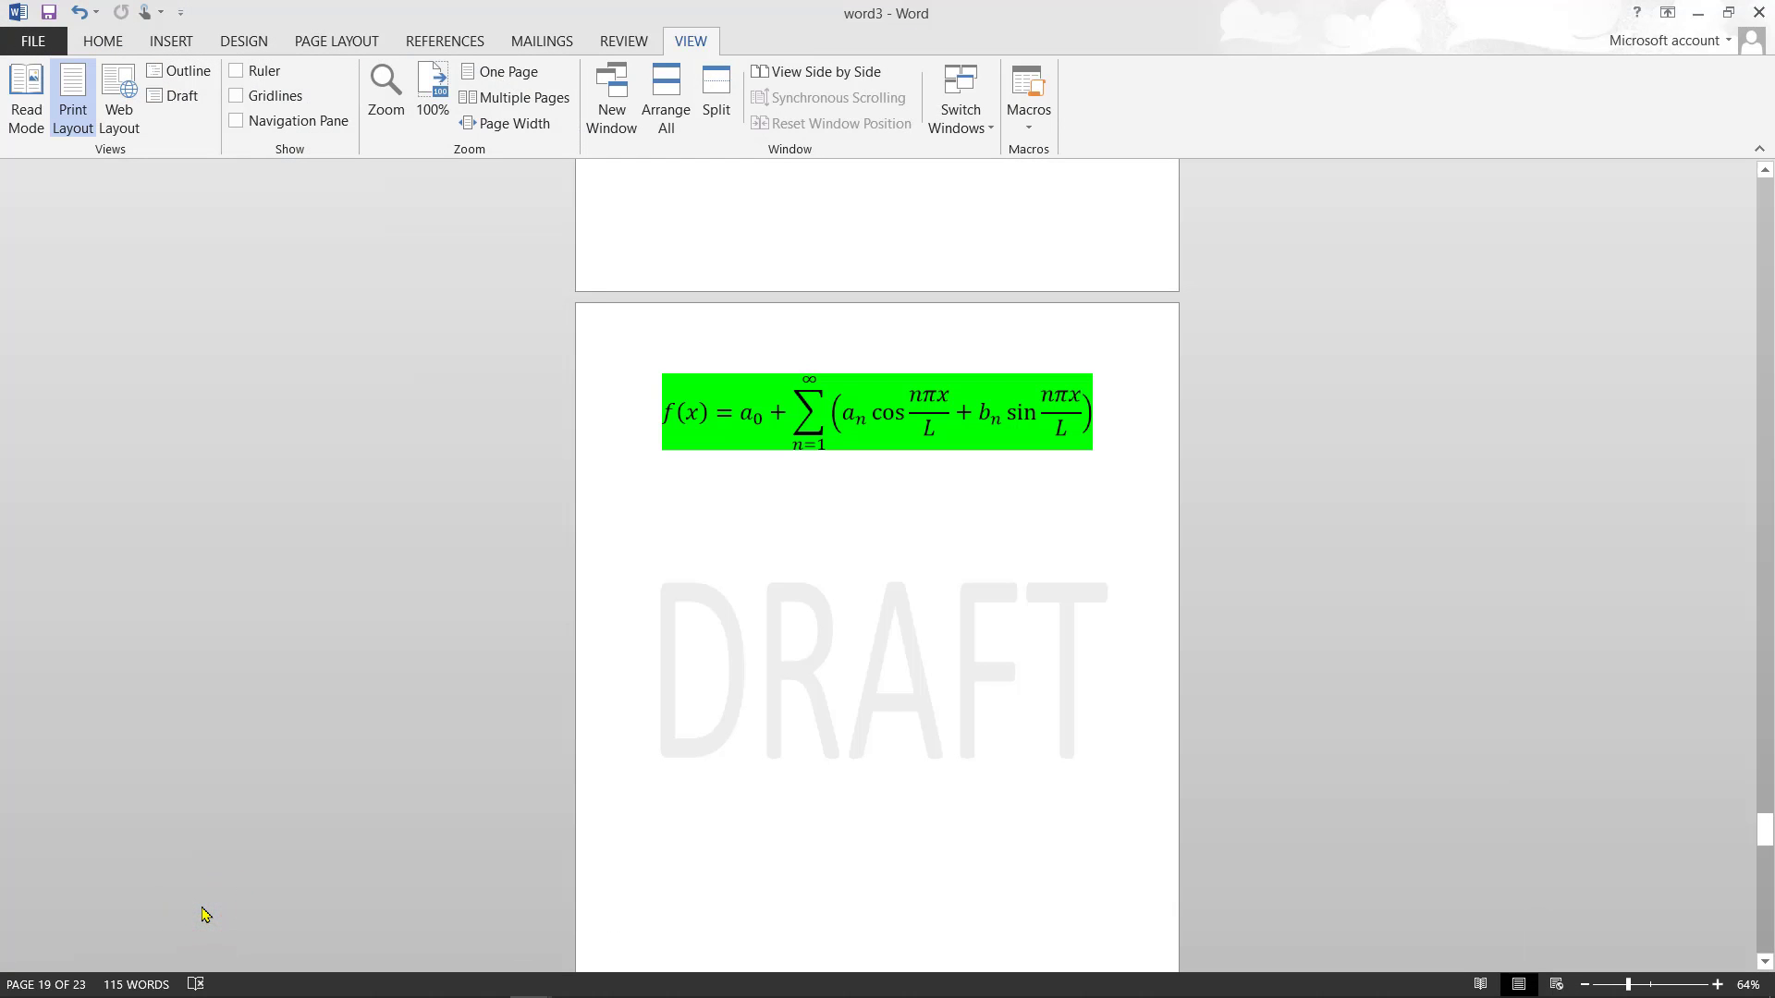
pyautogui.click(101, 46)
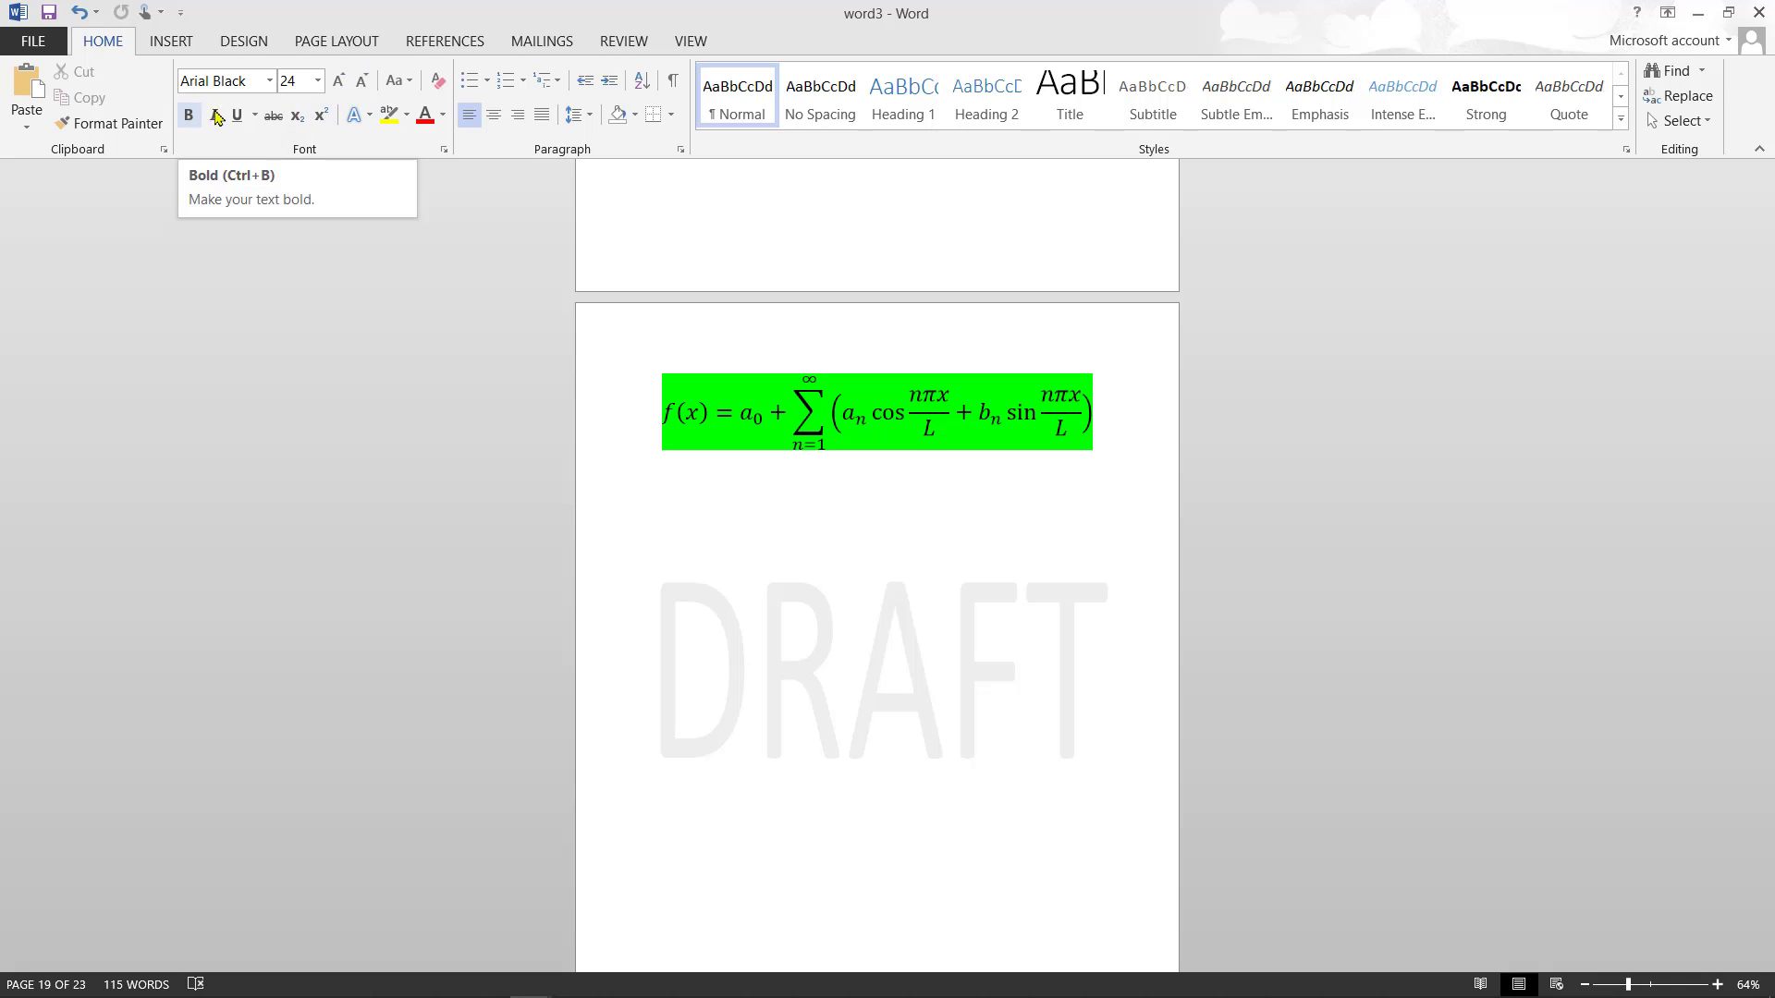
# - Check the Font list without changes, select the Fourier equation, and show the INSERT tab
pyautogui.click(270, 82)
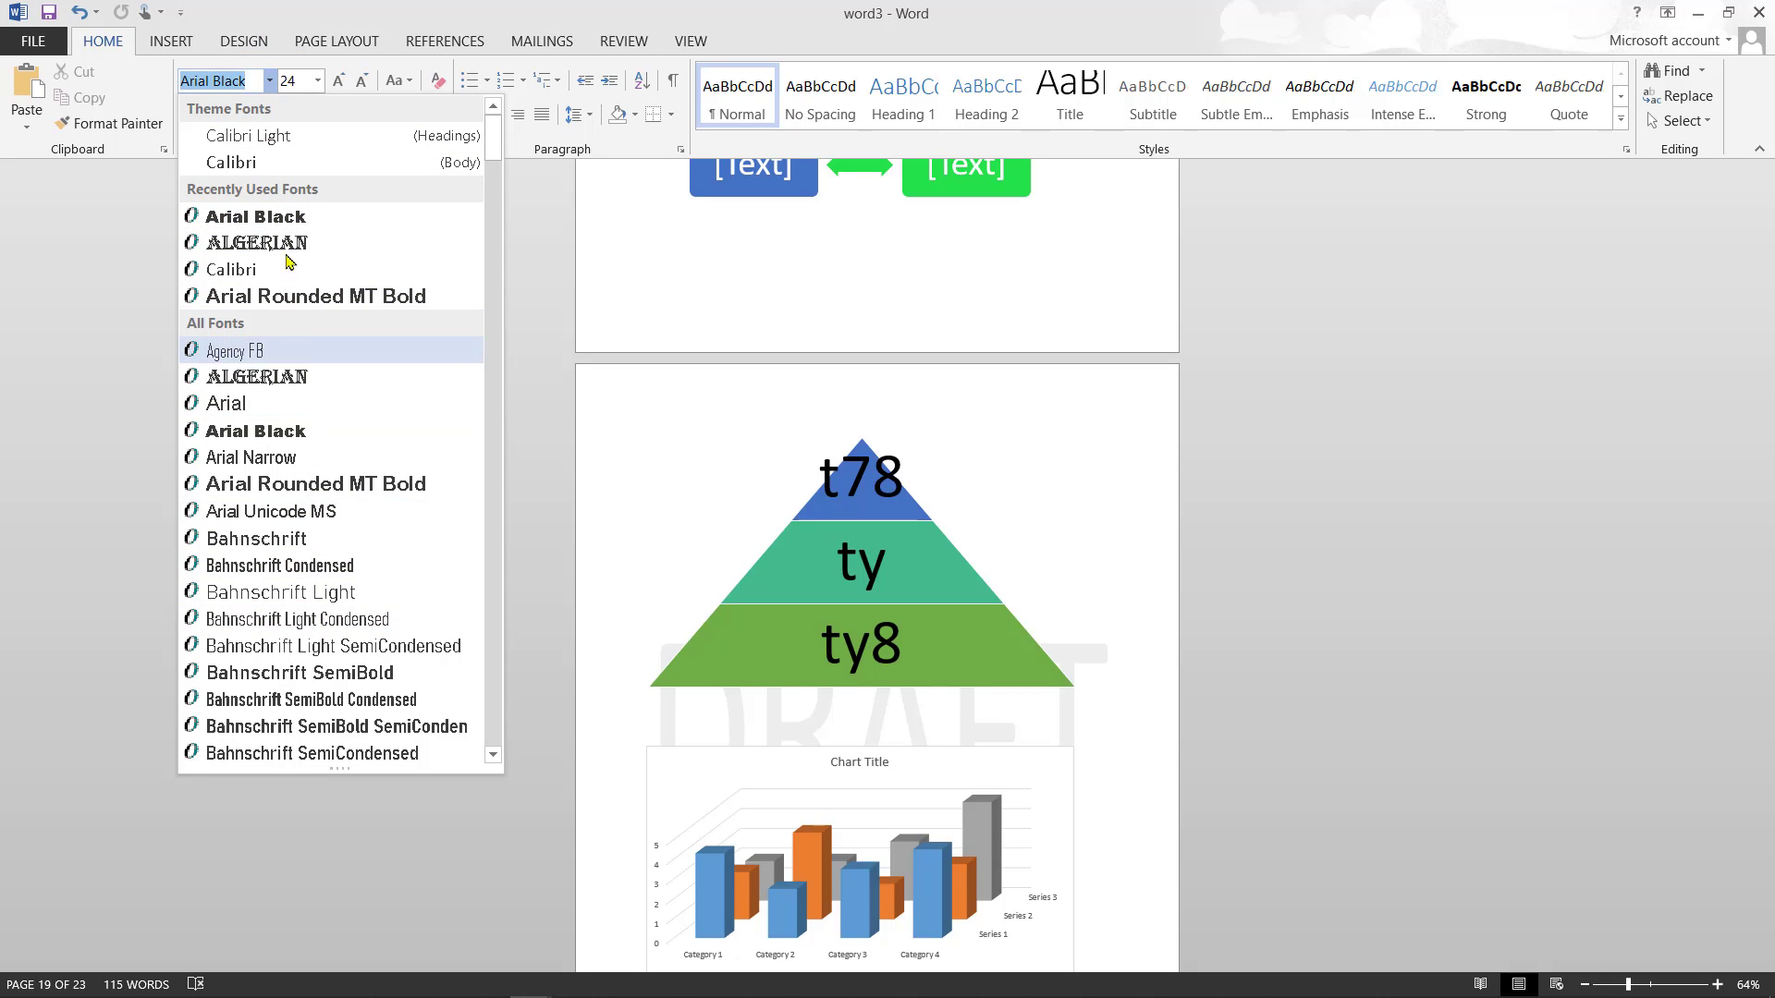
pyautogui.click(64, 479)
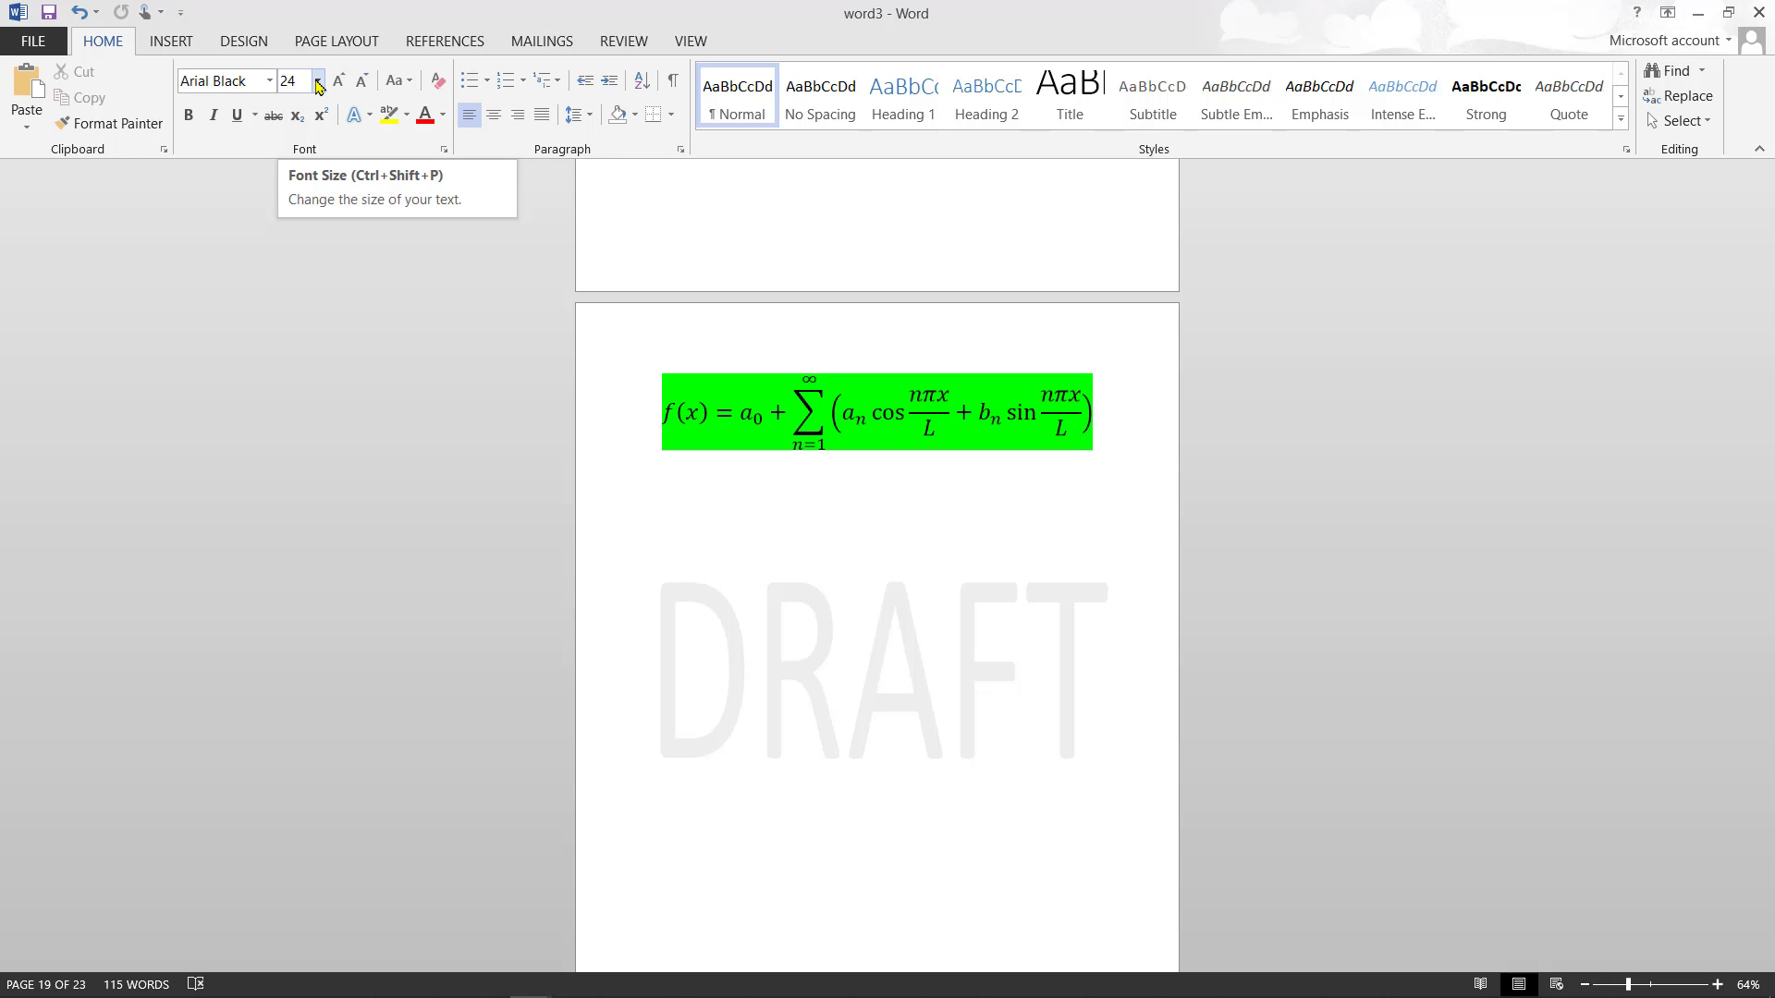
pyautogui.click(218, 334)
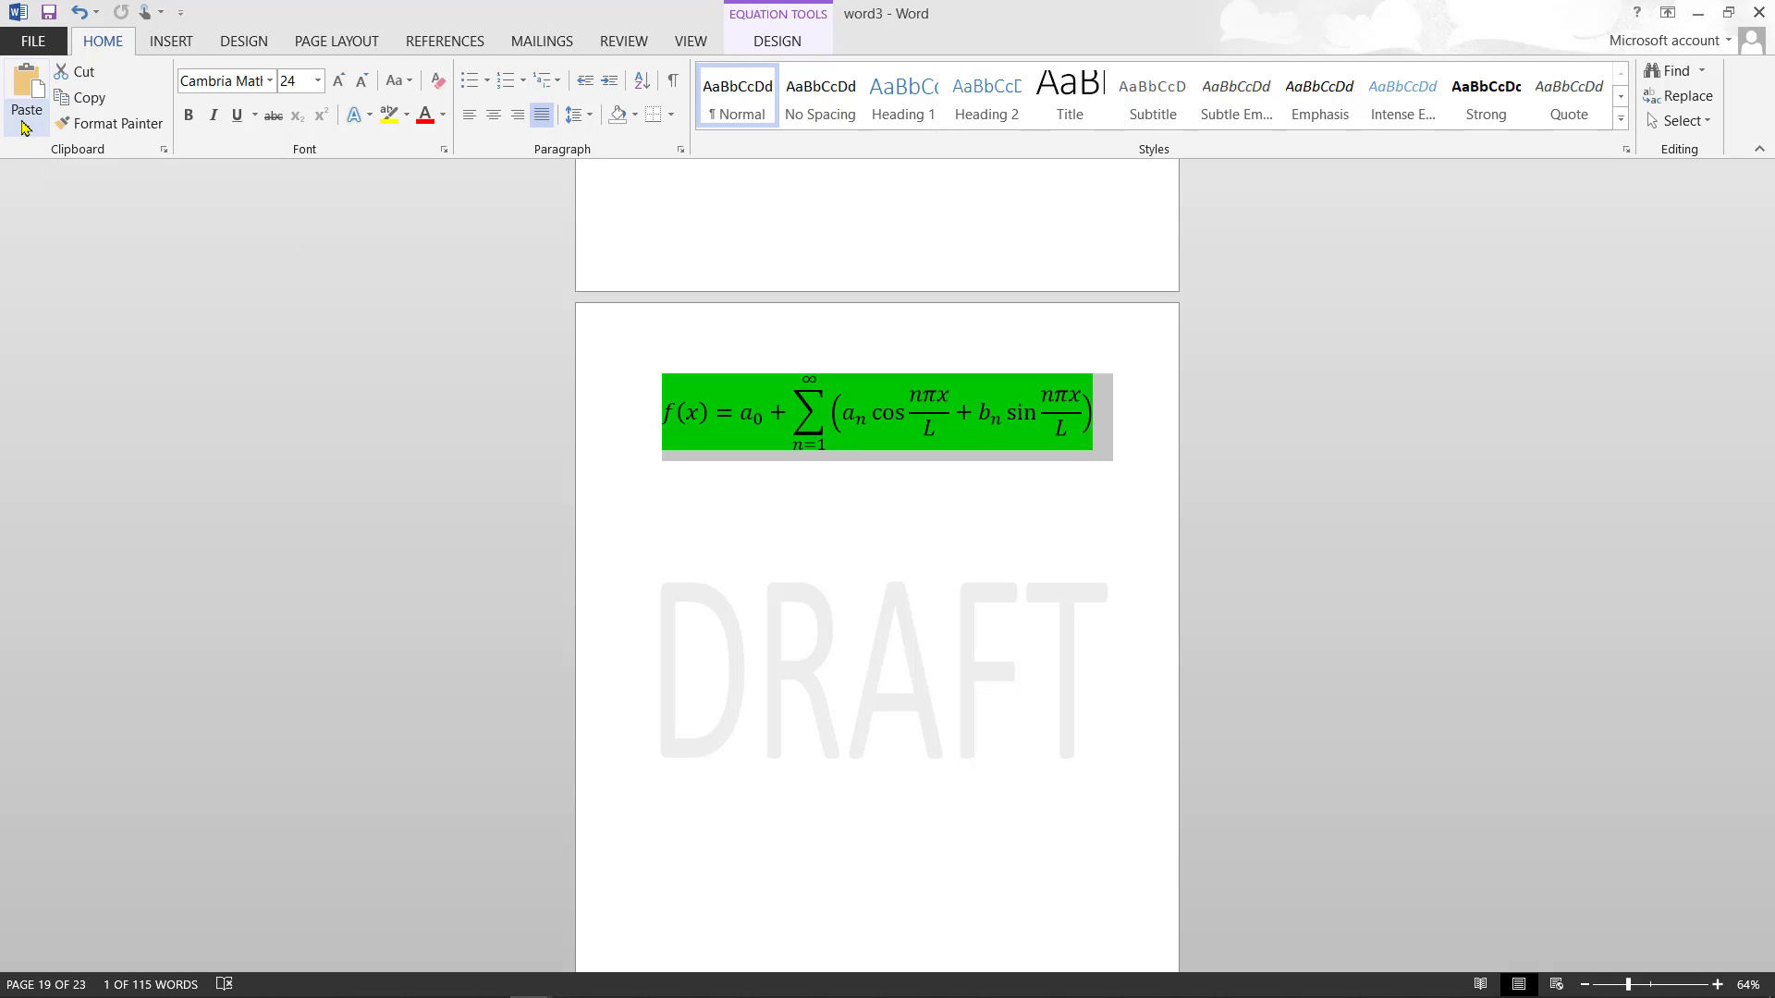
pyautogui.click(173, 44)
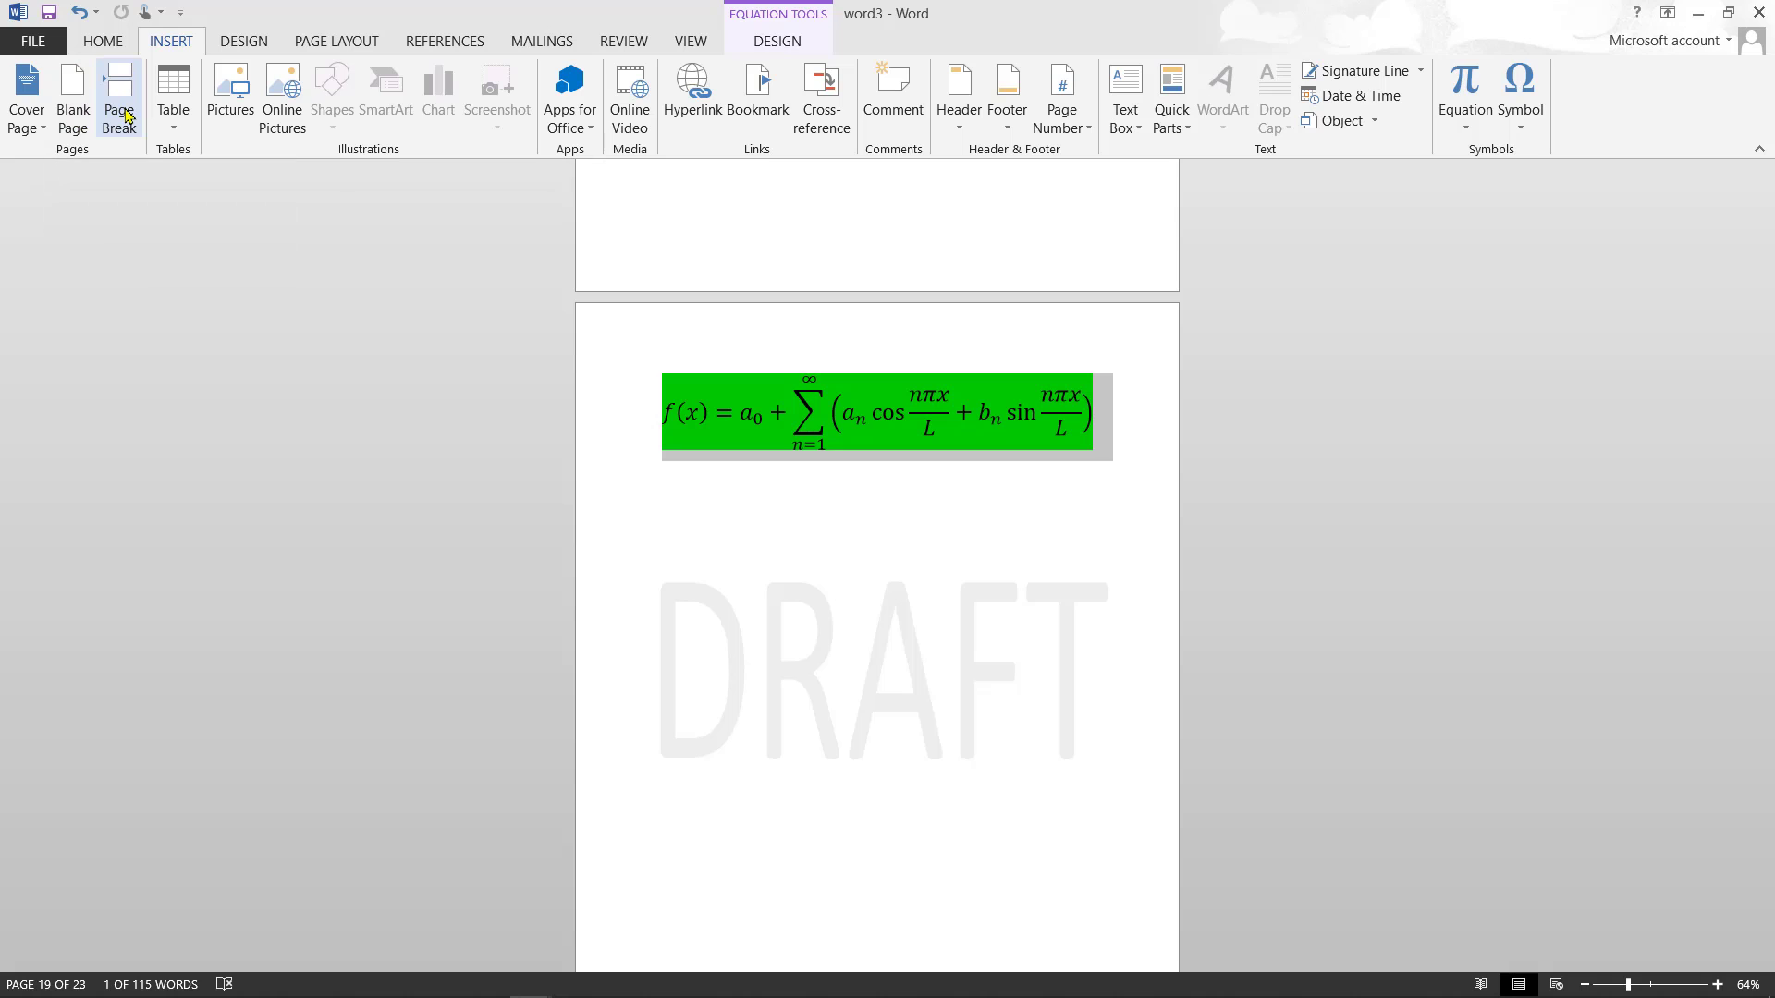
# - Look at the Table options without inserting, then move to the yellow binomial equation page
pyautogui.click(174, 121)
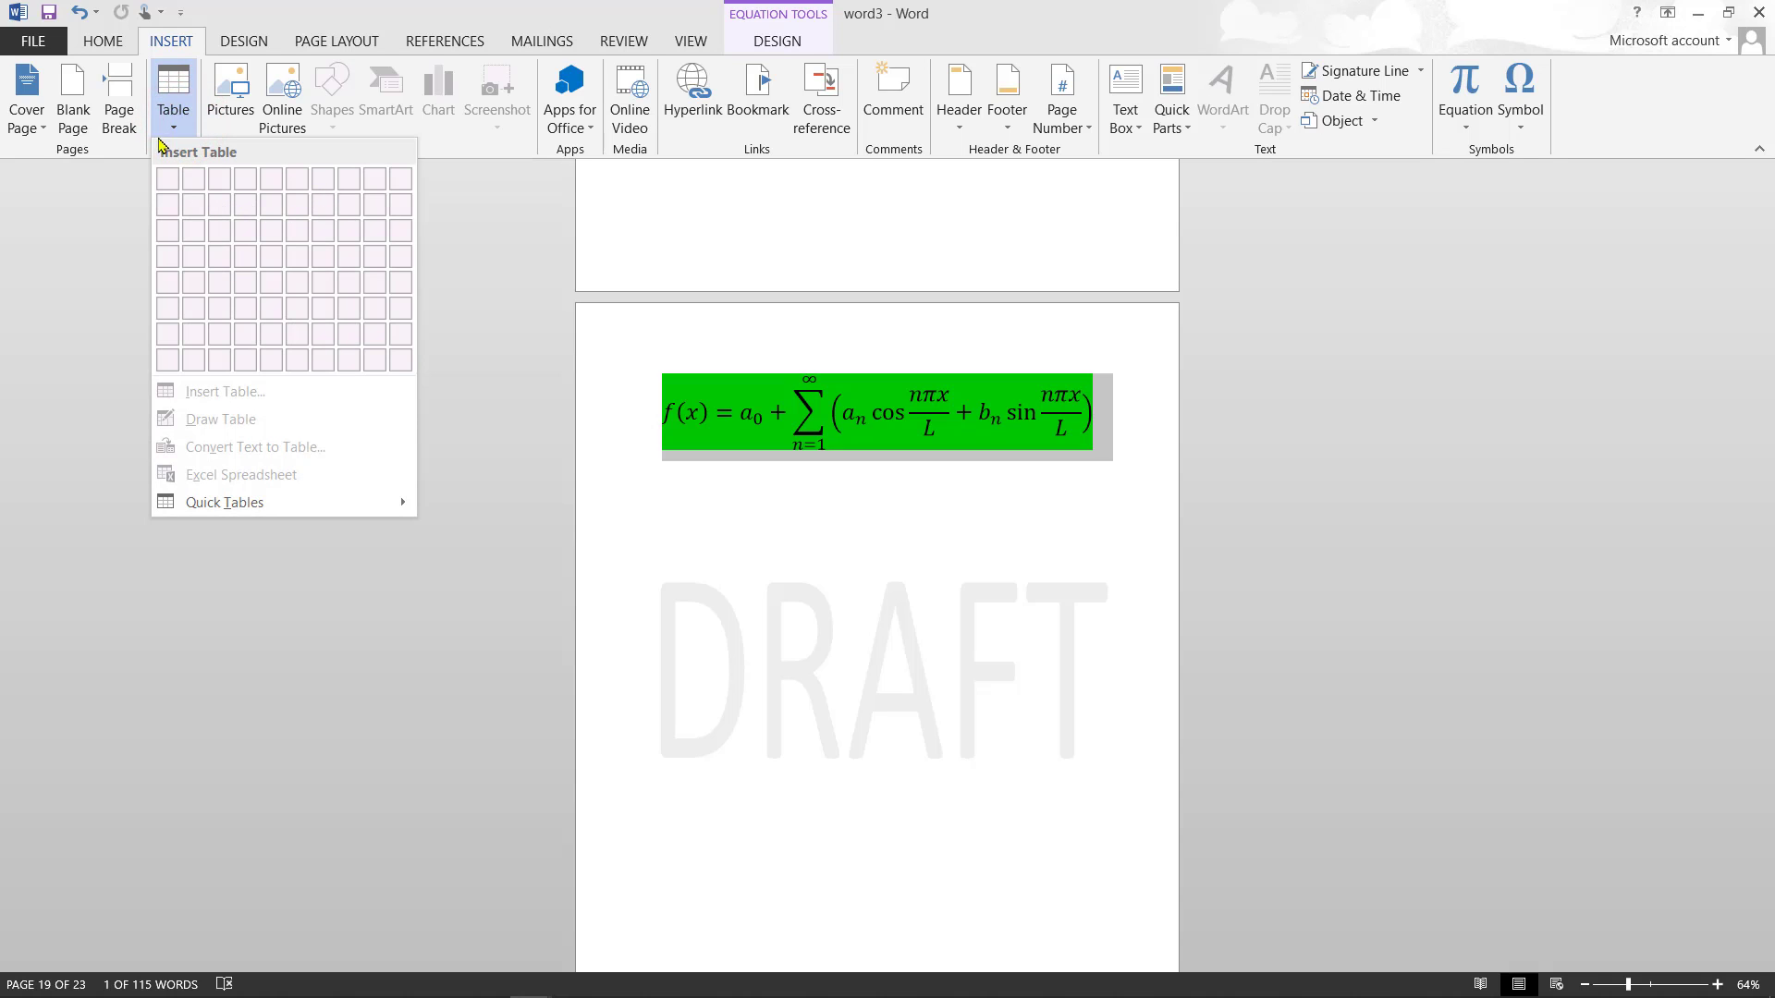
pyautogui.click(174, 120)
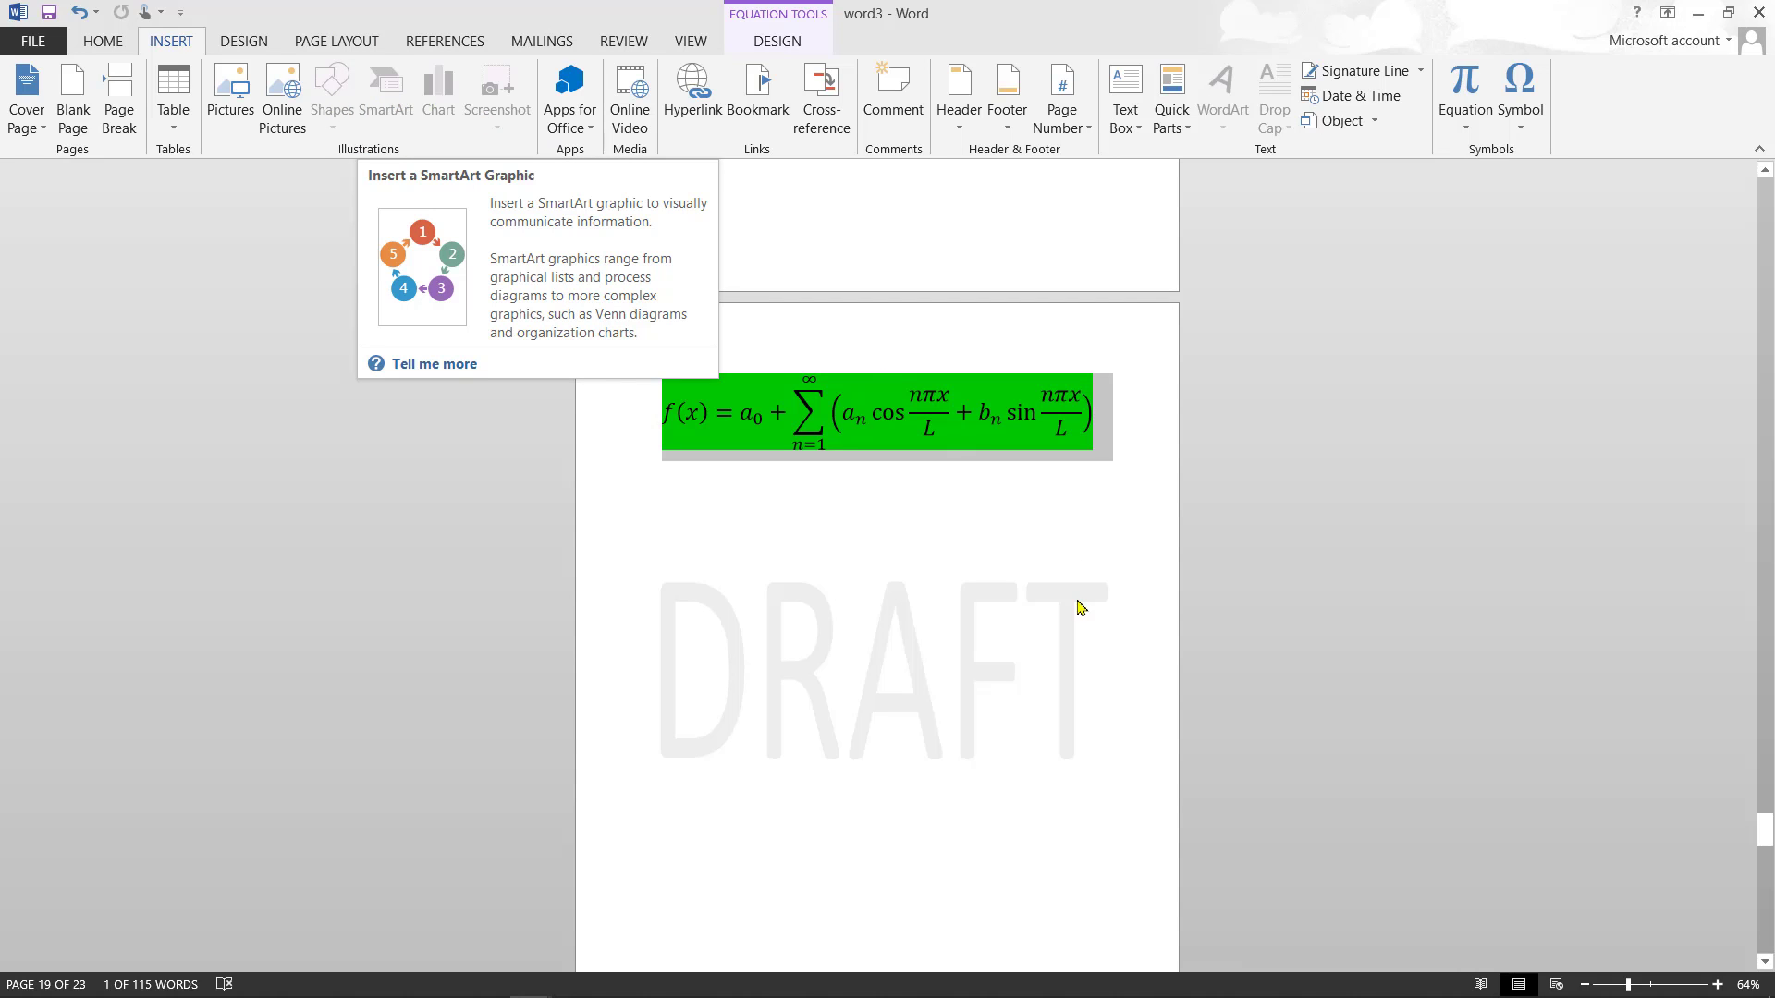
pyautogui.click(1767, 917)
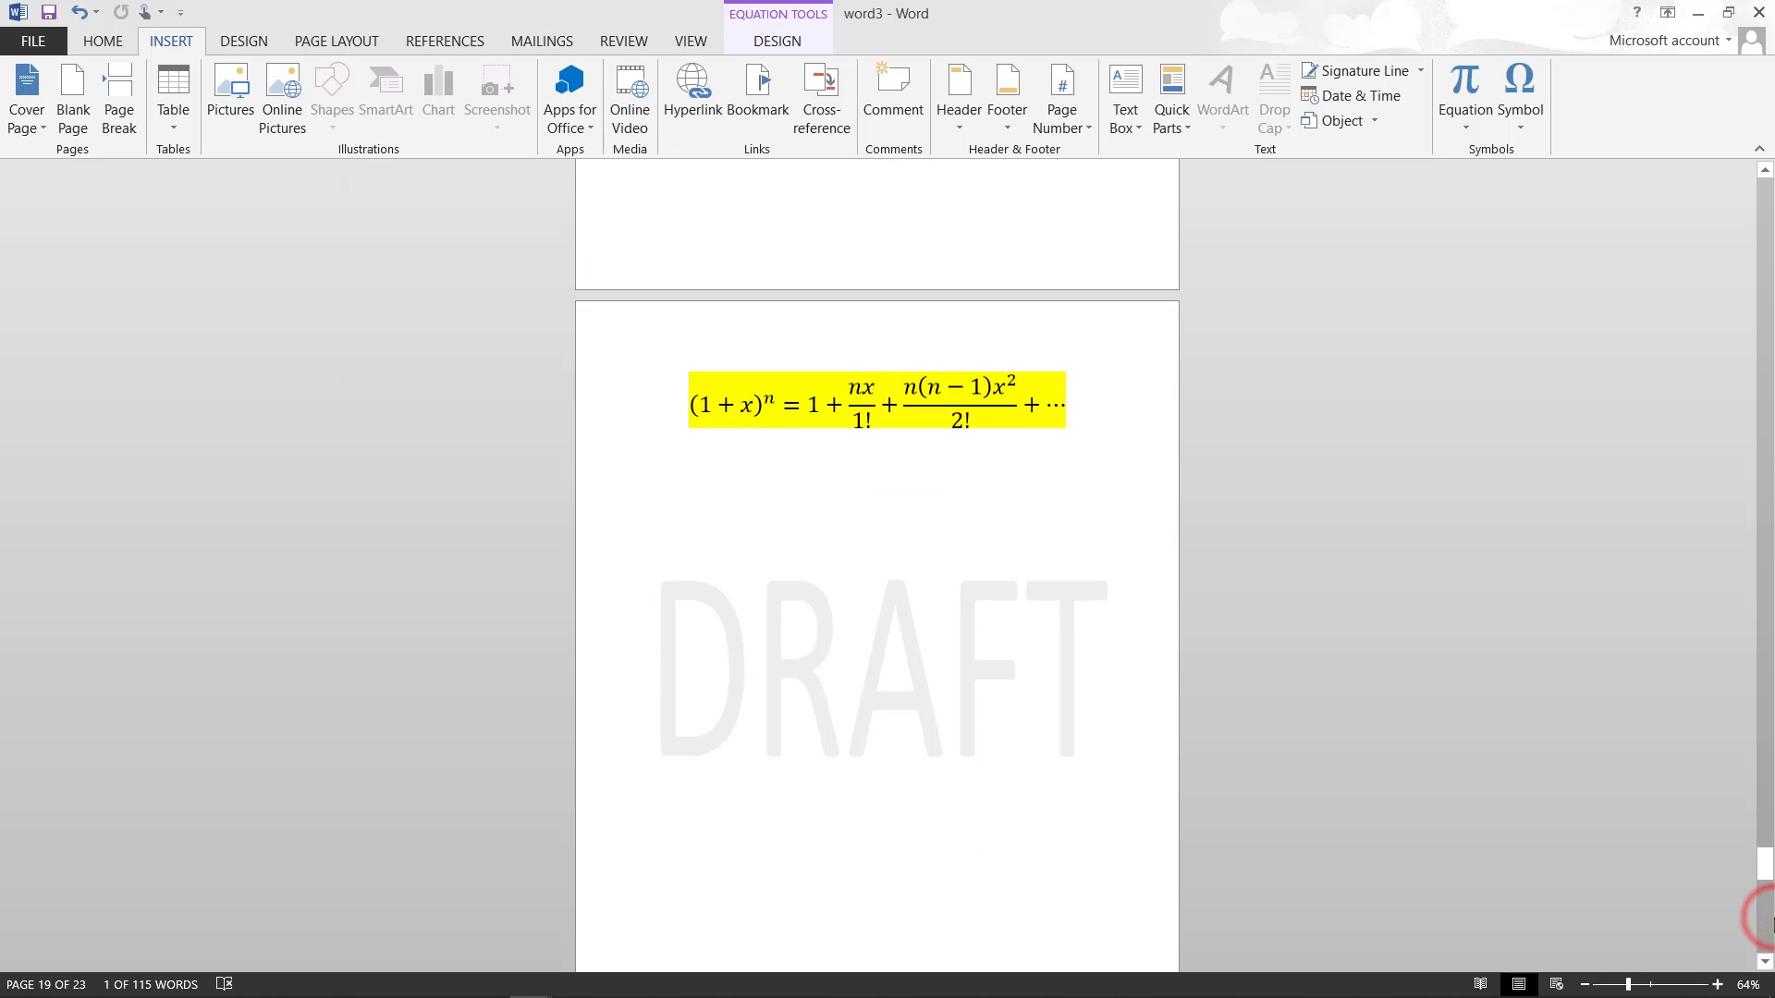
pyautogui.click(1076, 787)
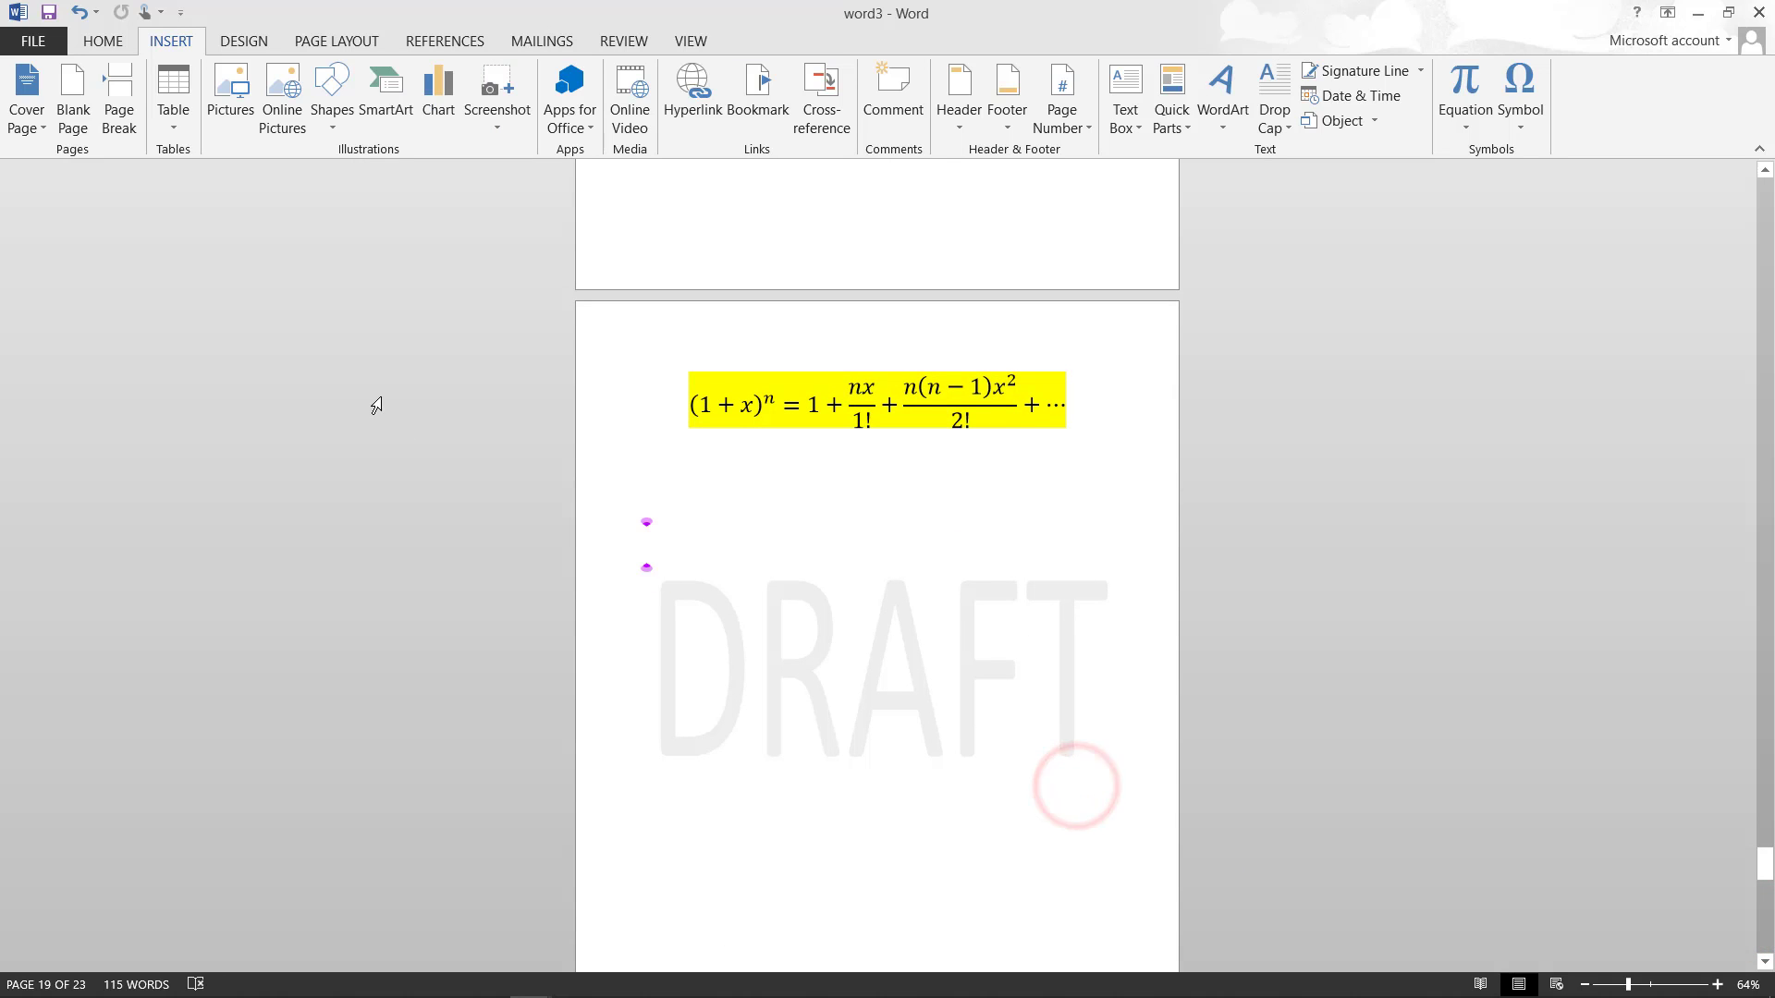
# - Look at the Shapes gallery without drawing, then bring up the SmartArt graphic chooser
pyautogui.click(335, 118)
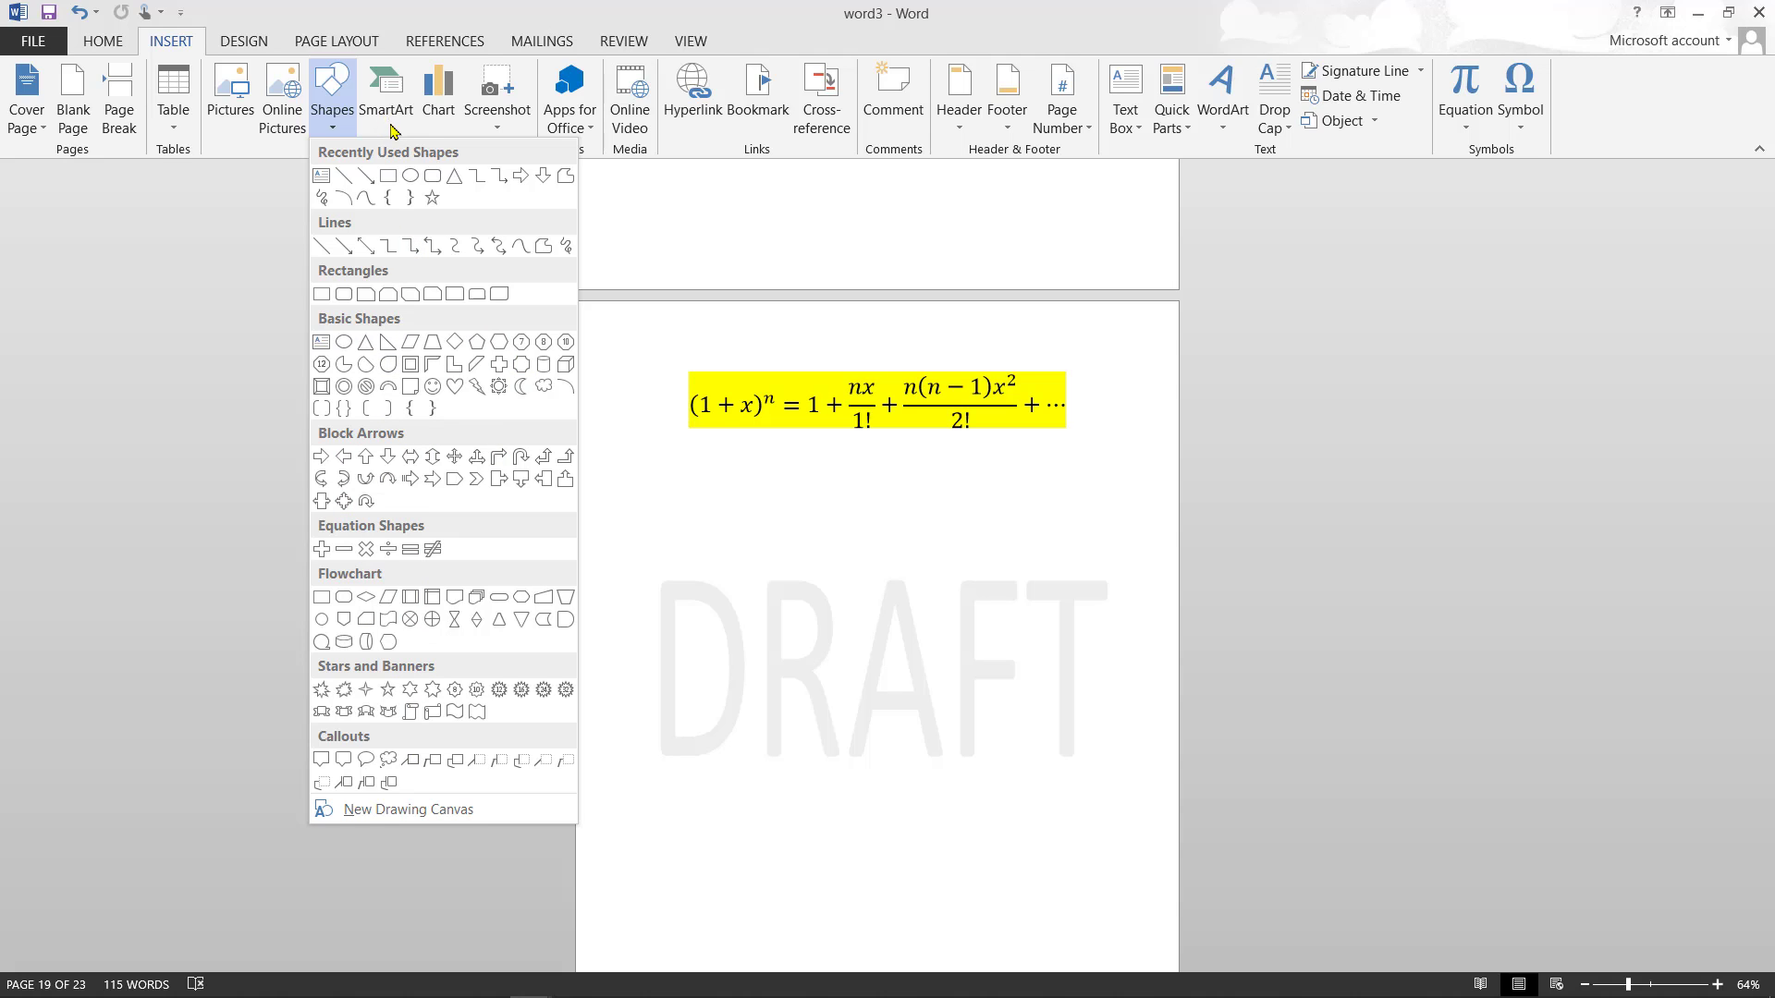
pyautogui.click(270, 216)
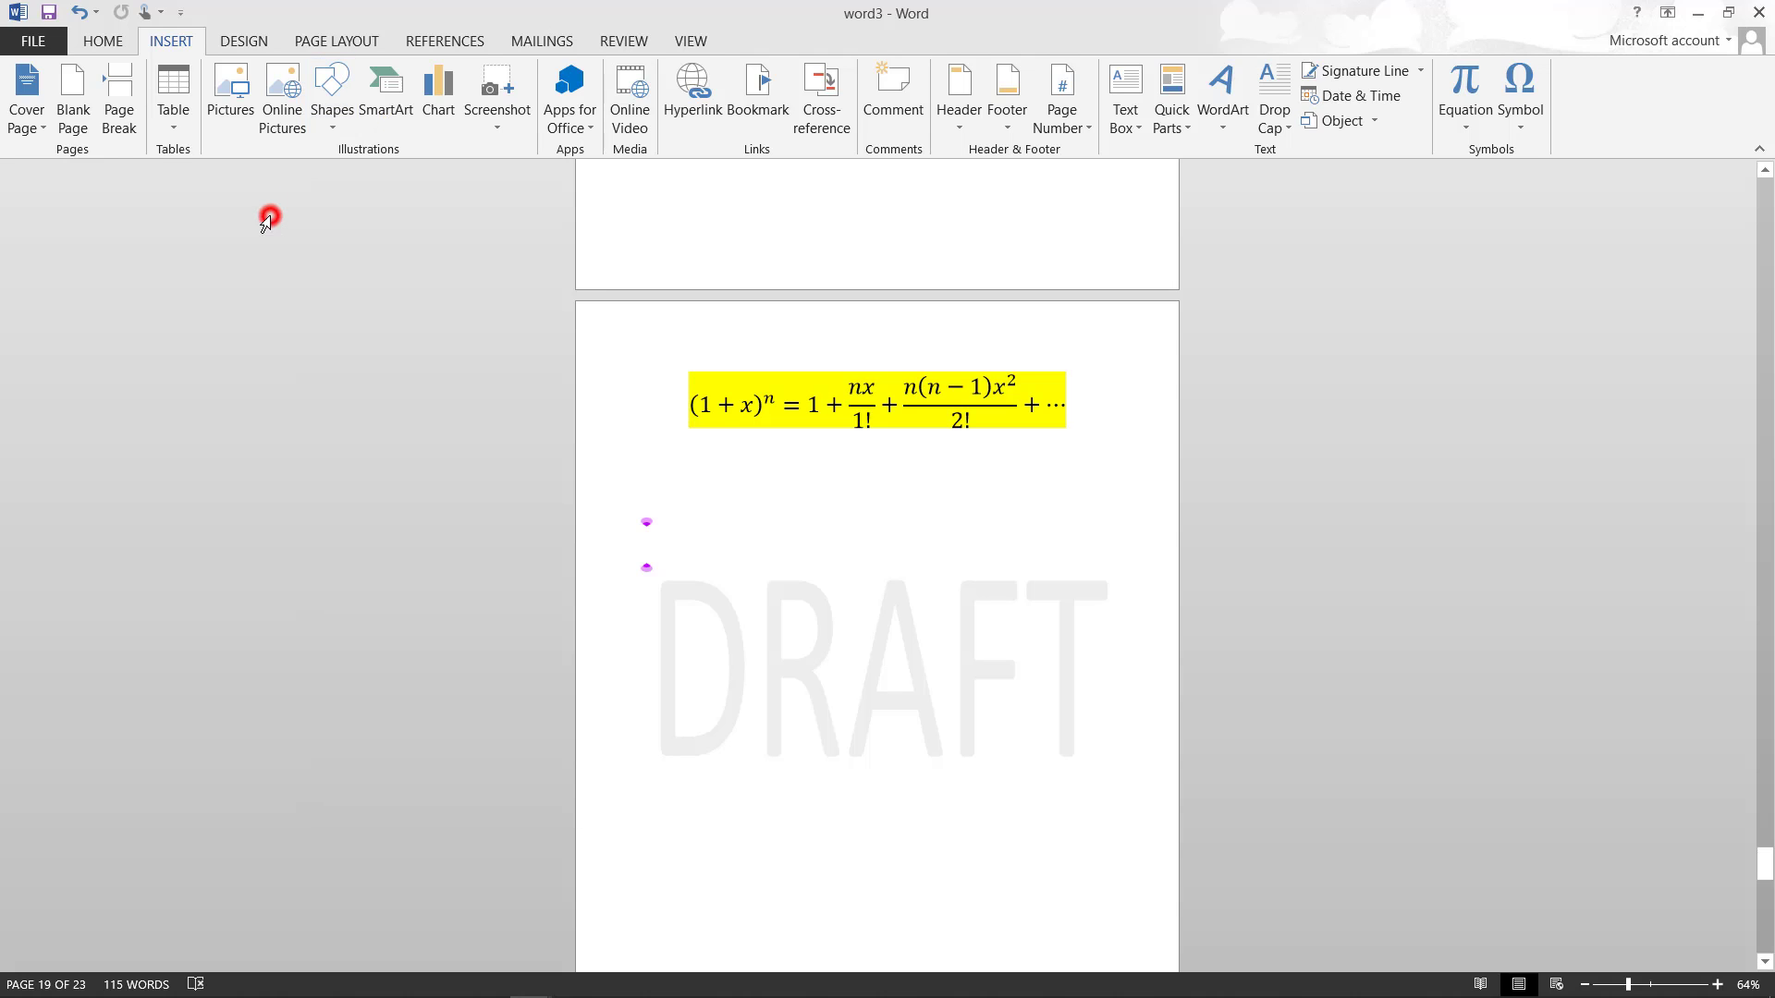
pyautogui.click(392, 122)
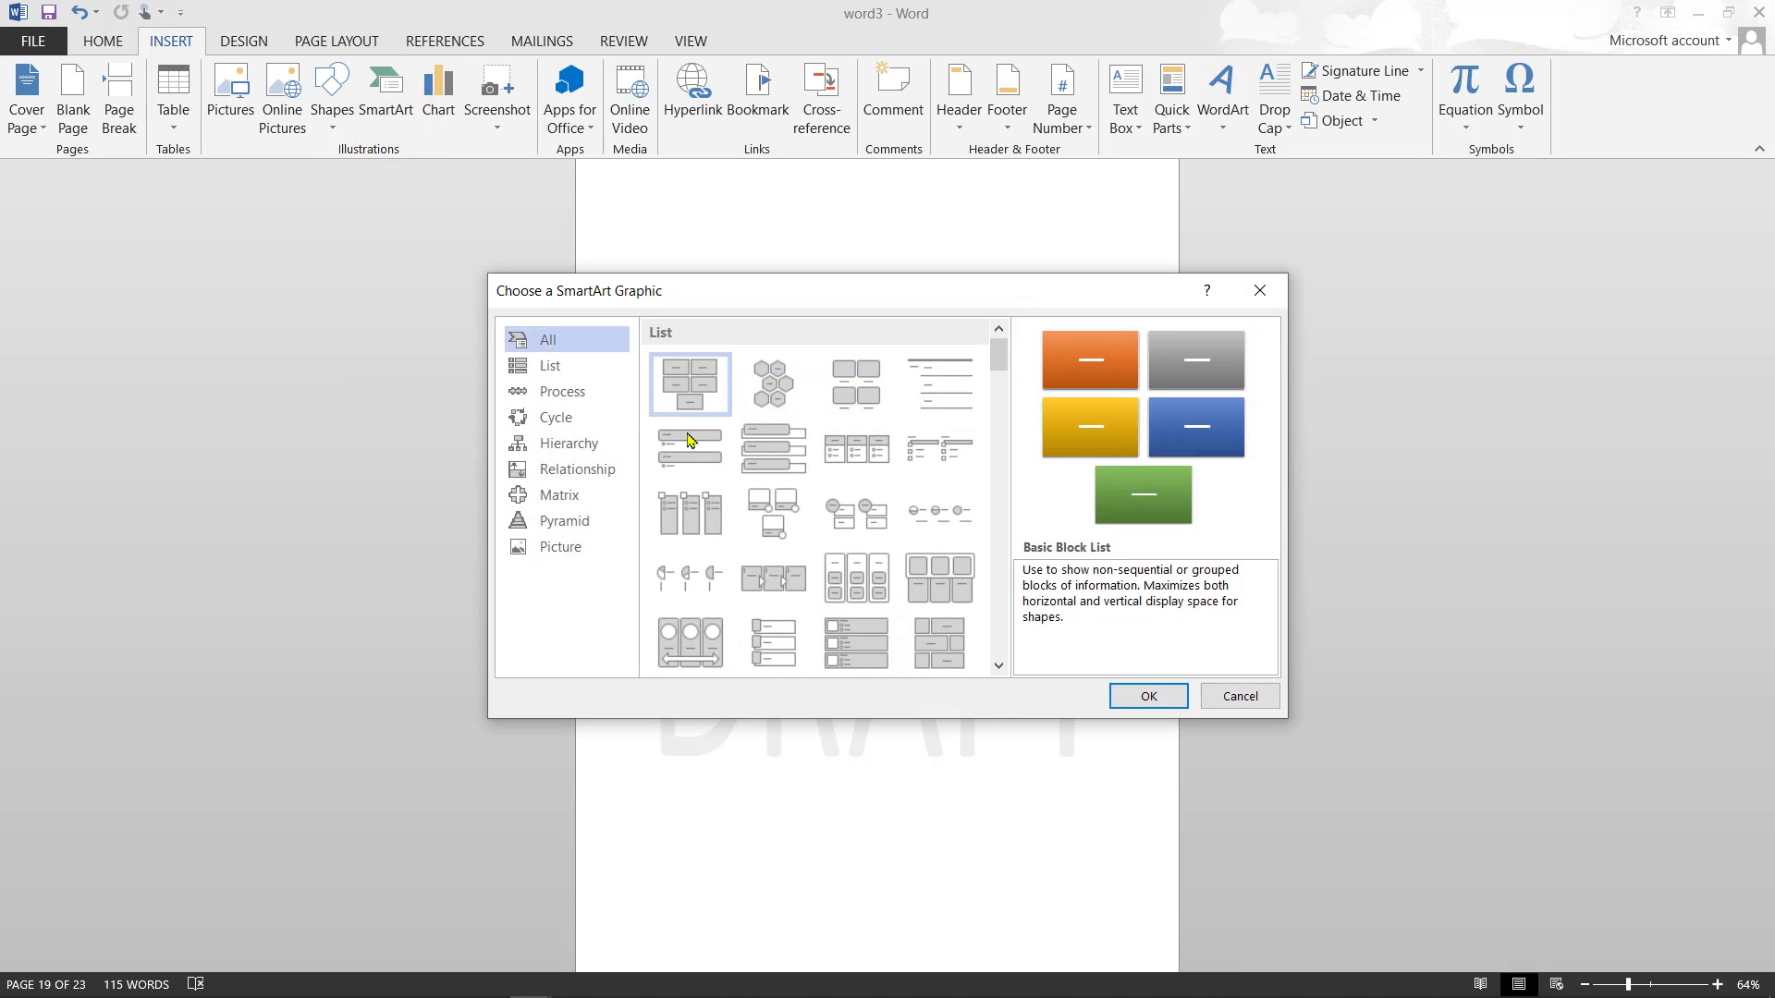
# - Browse the Choose a SmartArt Graphic gallery, then dismiss it without inserting any graphic
pyautogui.click(1004, 450)
pyautogui.click(1004, 451)
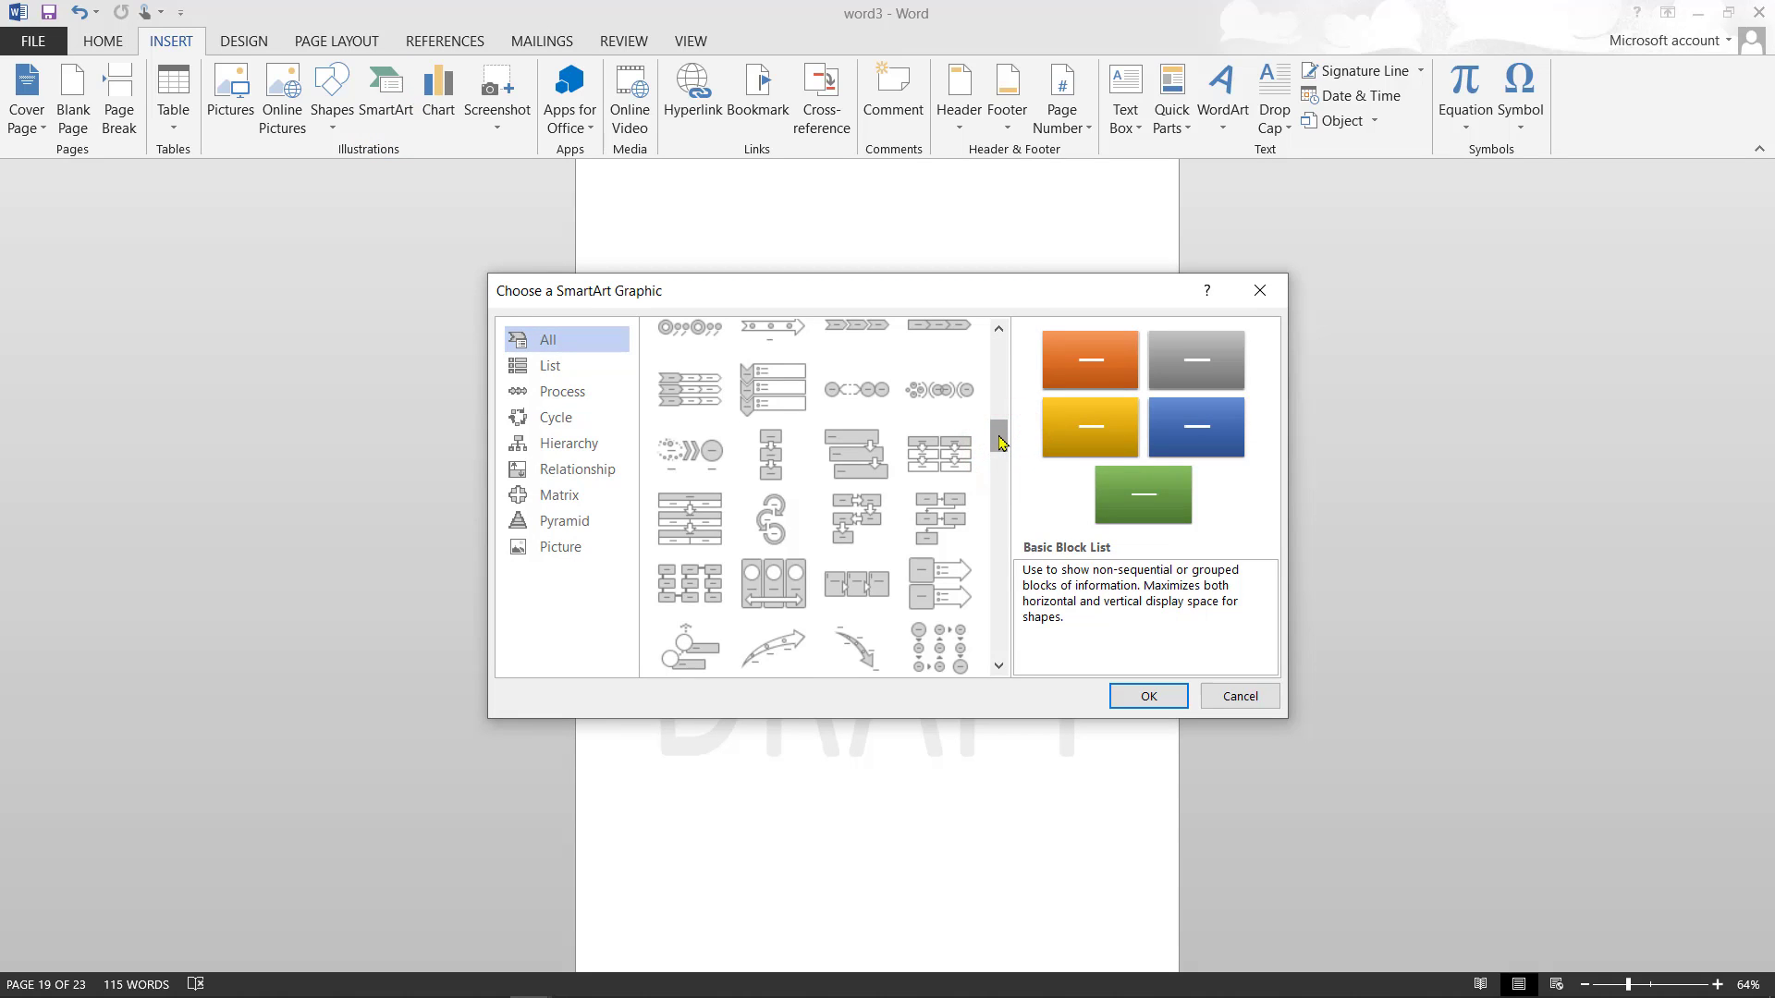
pyautogui.moveTo(1000, 443)
pyautogui.mouseDown()
pyautogui.moveTo(1000, 596)
pyautogui.moveTo(1000, 469)
pyautogui.mouseUp()
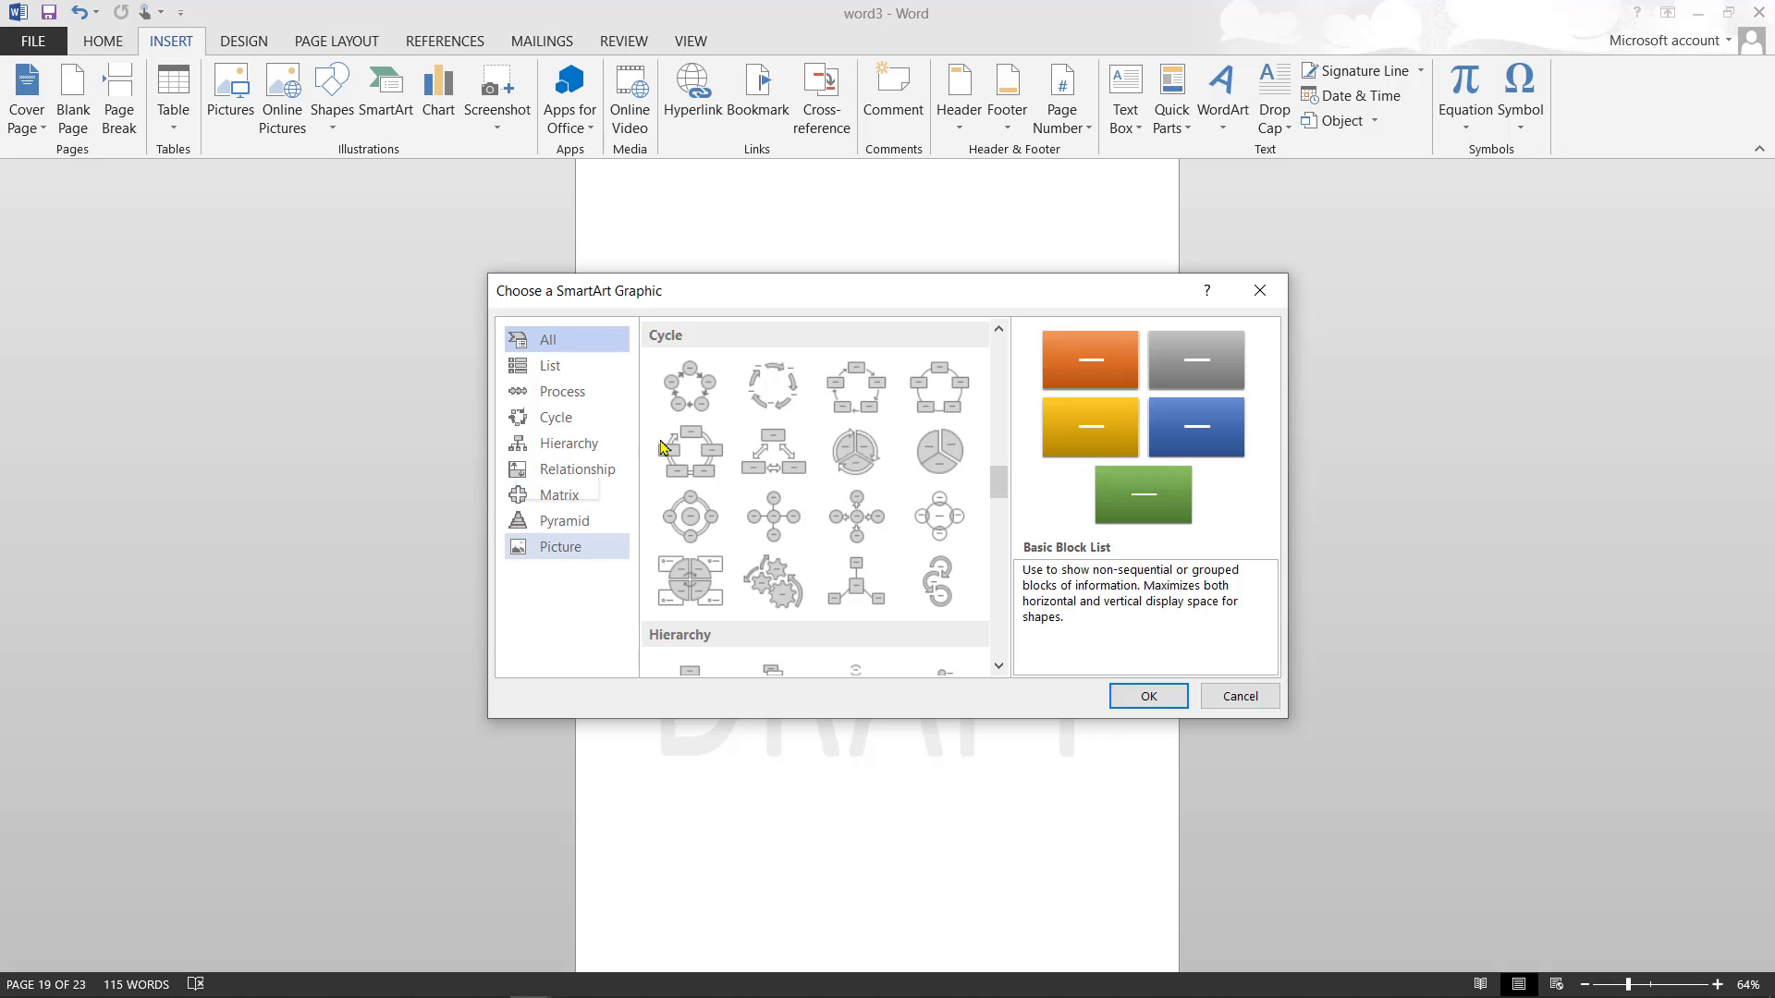
pyautogui.click(1268, 292)
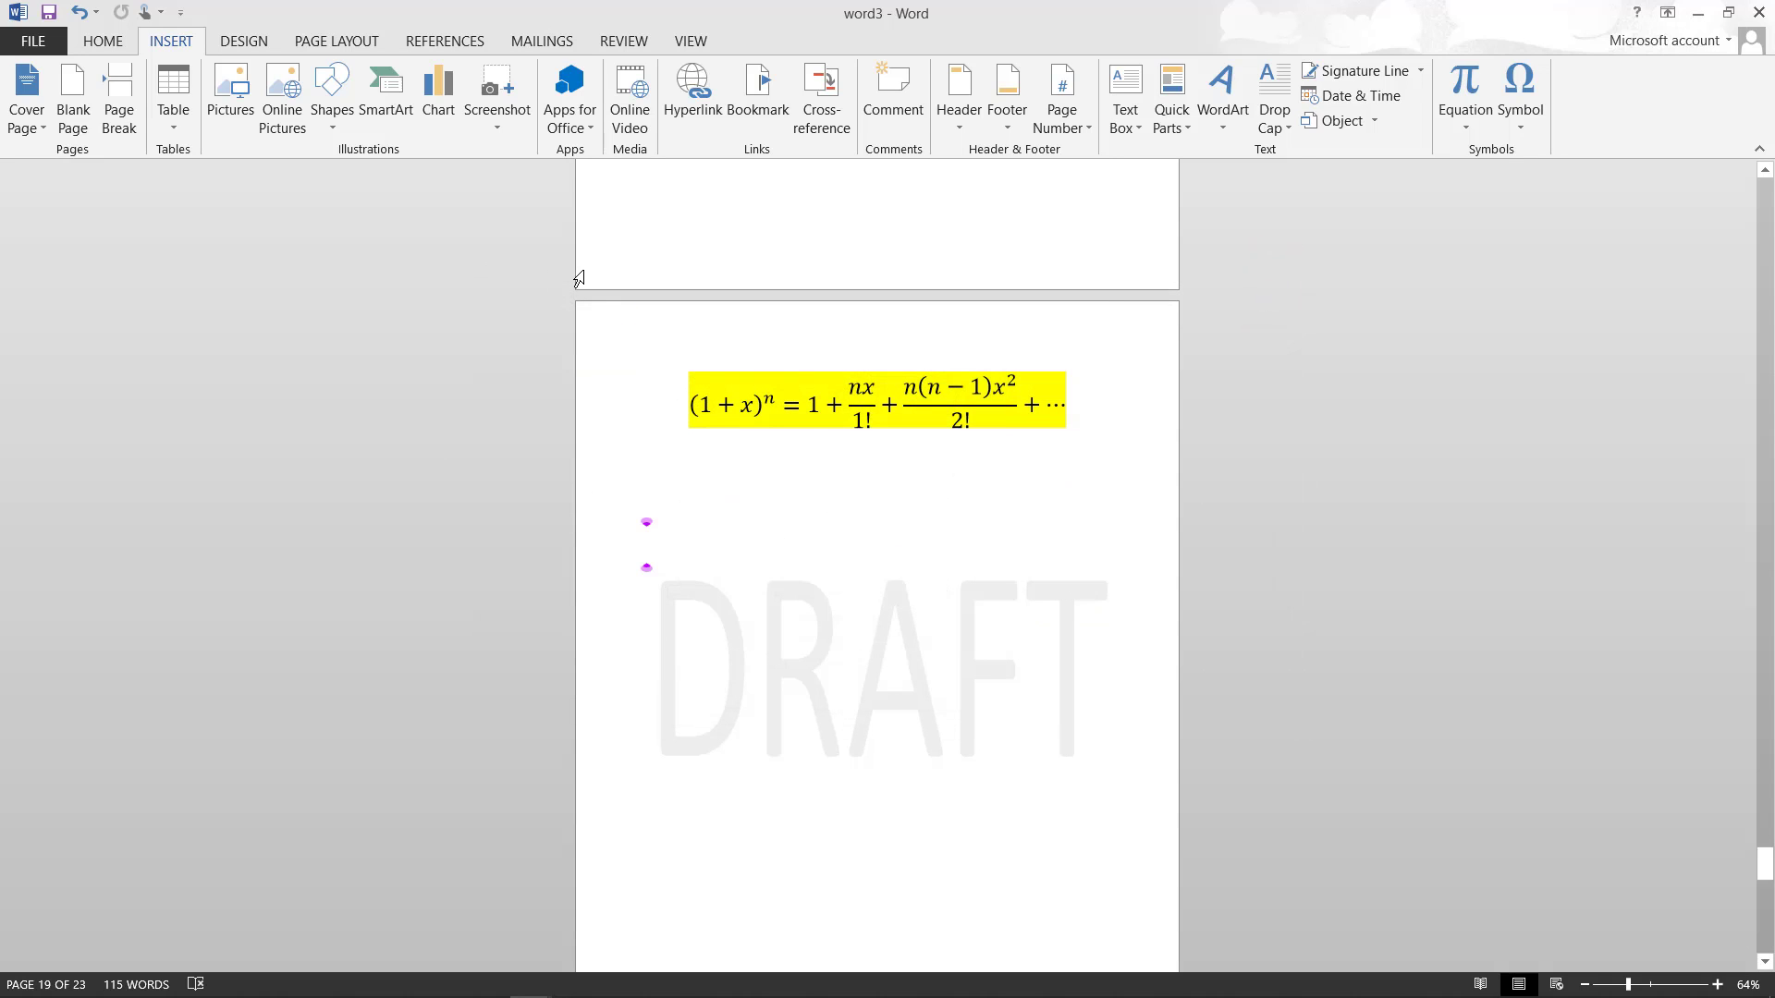
pyautogui.click(444, 132)
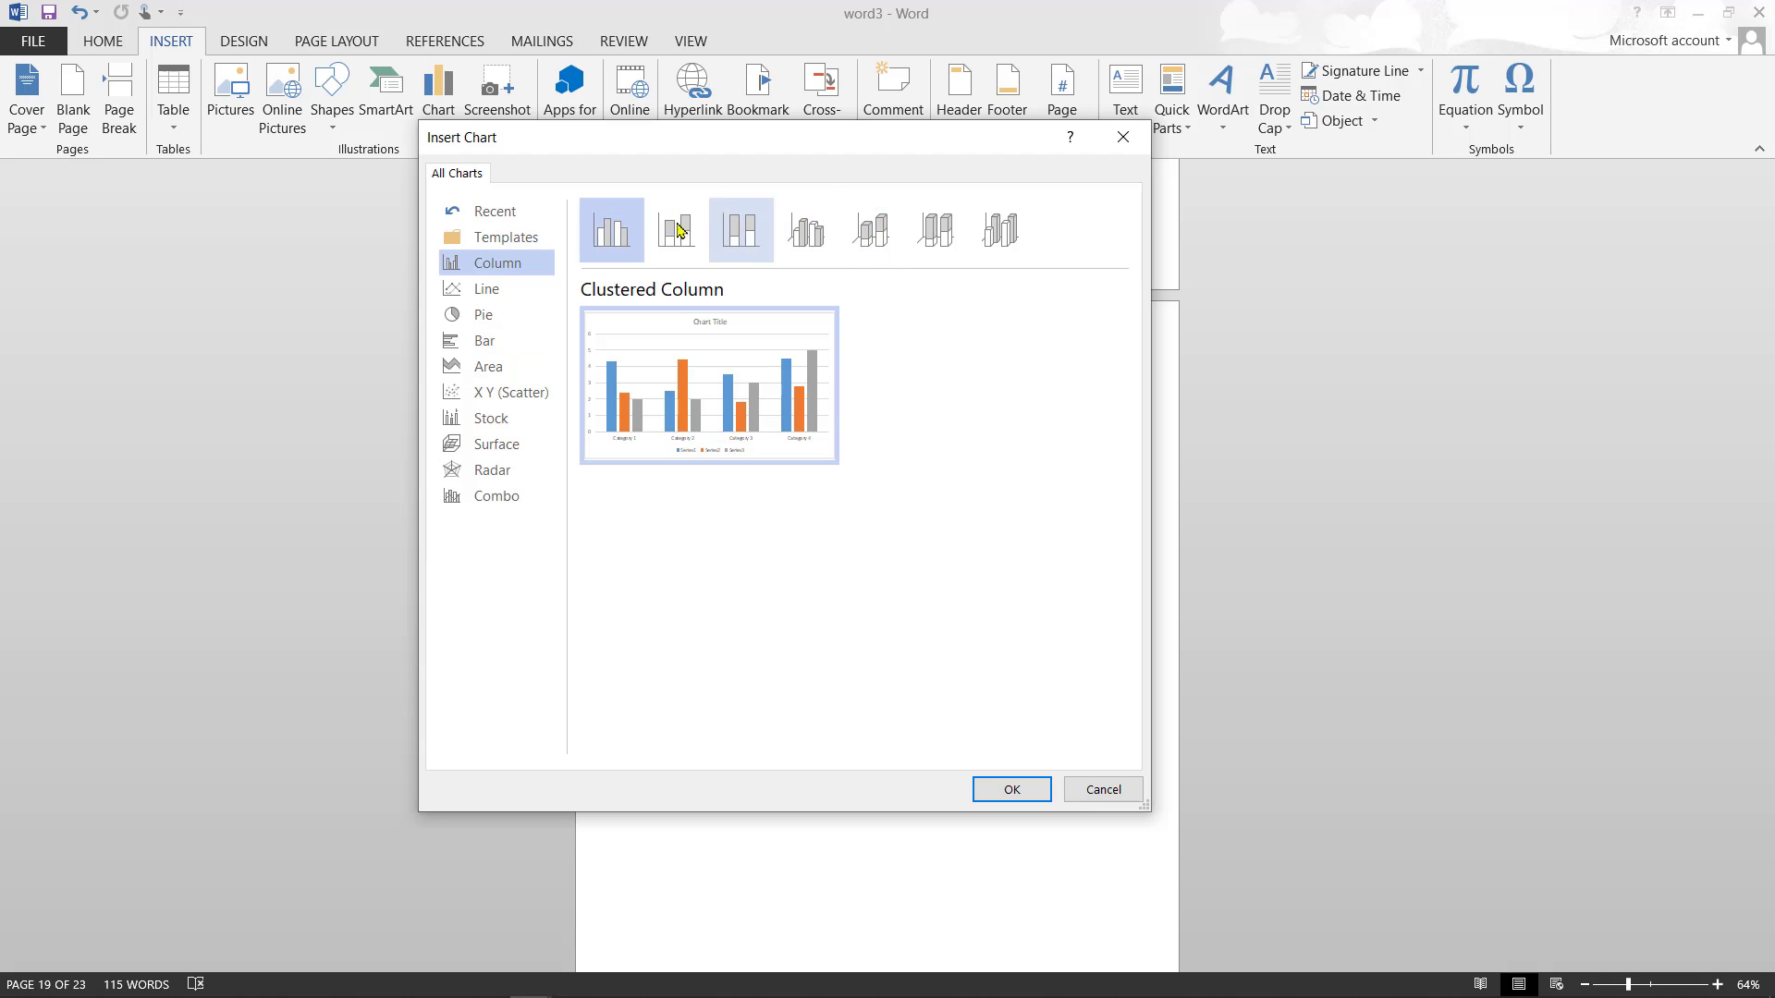
pyautogui.click(488, 293)
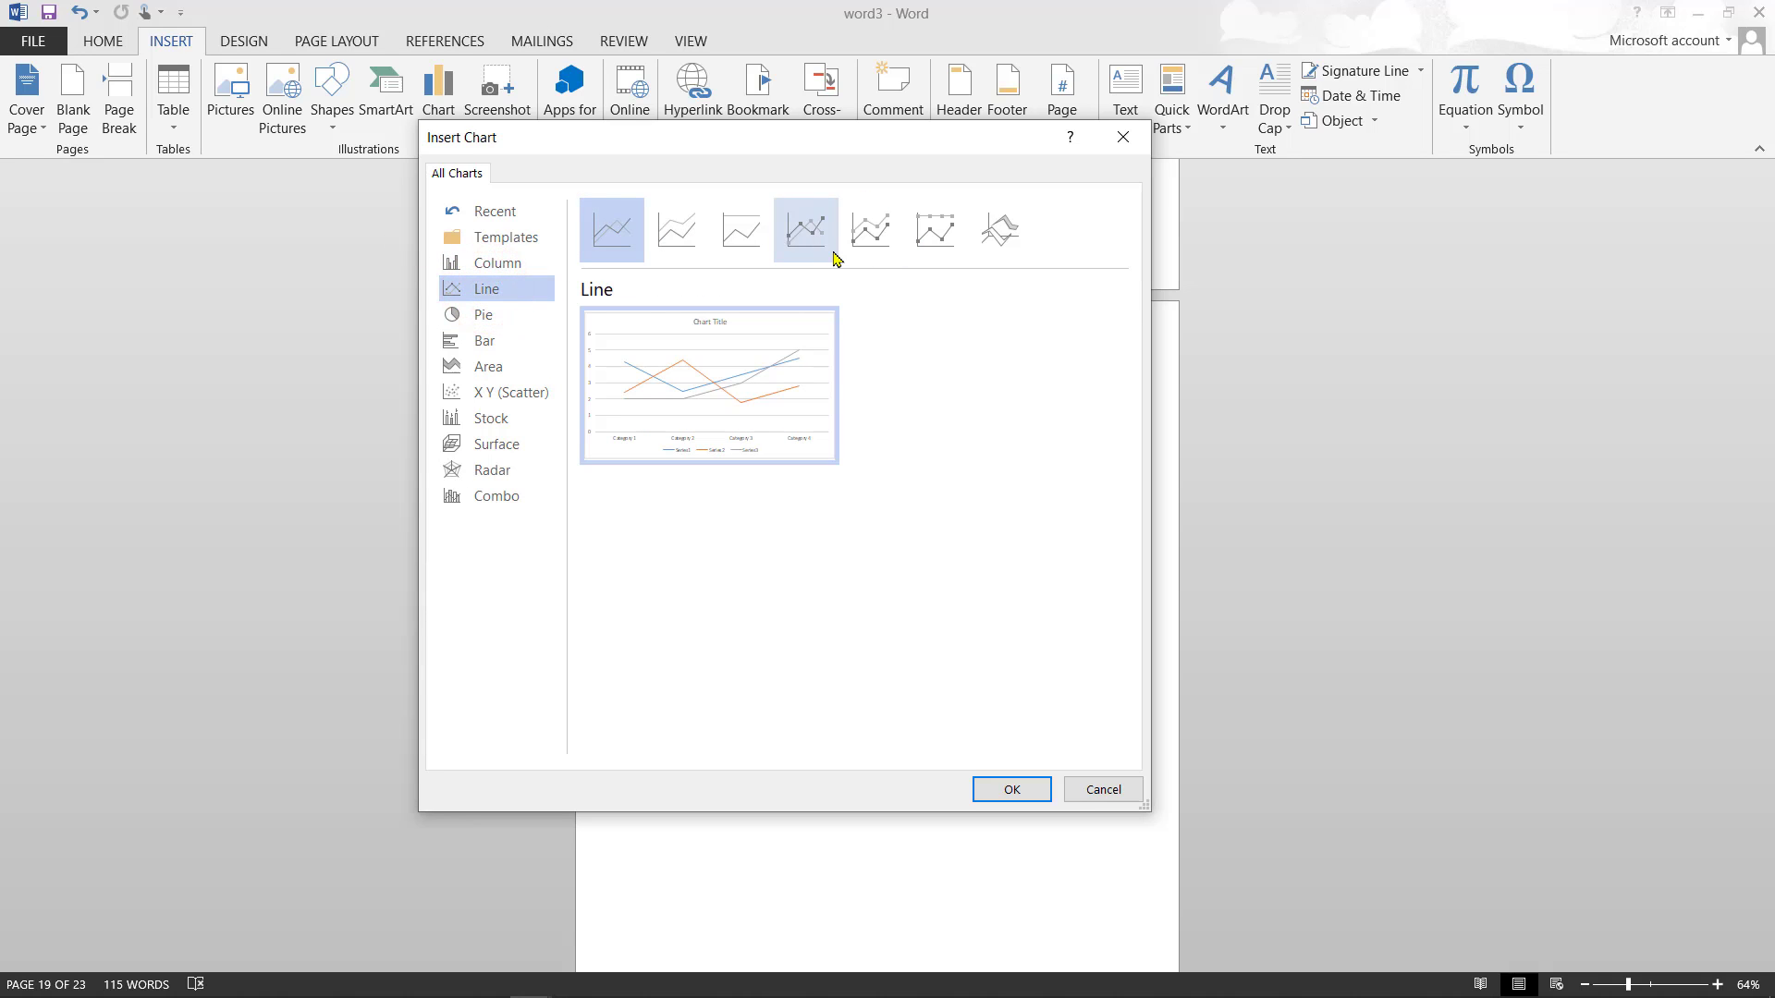
pyautogui.click(503, 315)
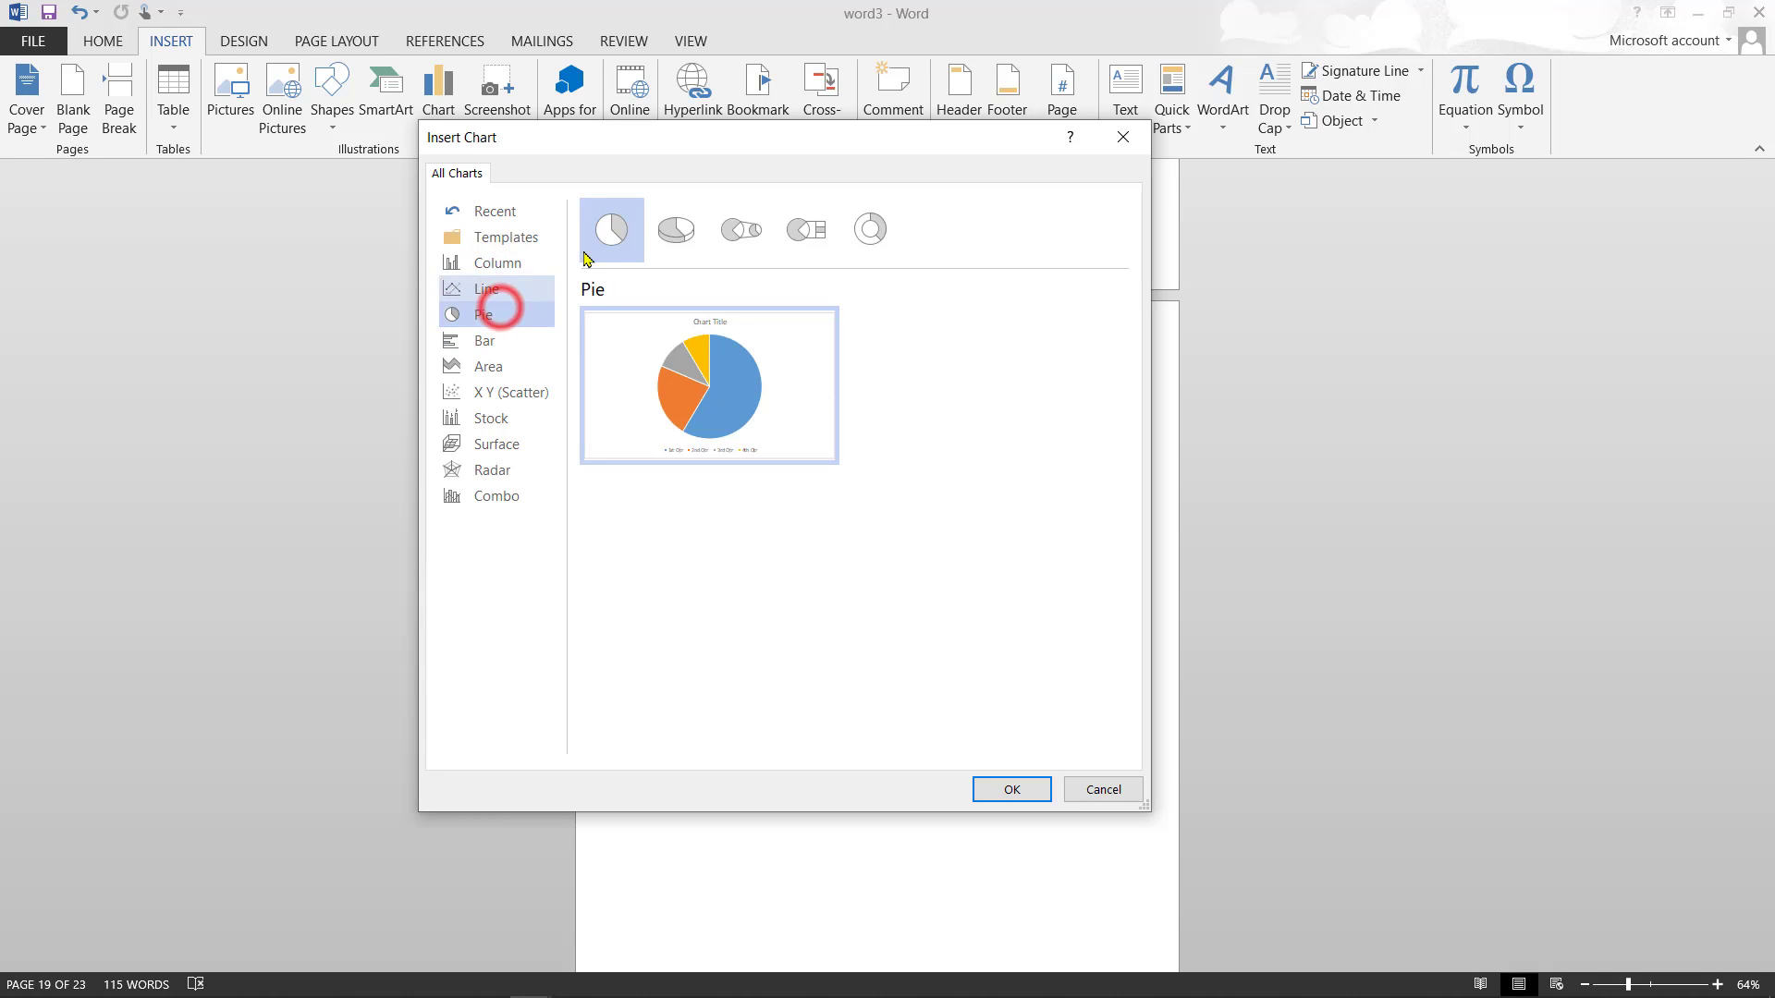
pyautogui.click(534, 342)
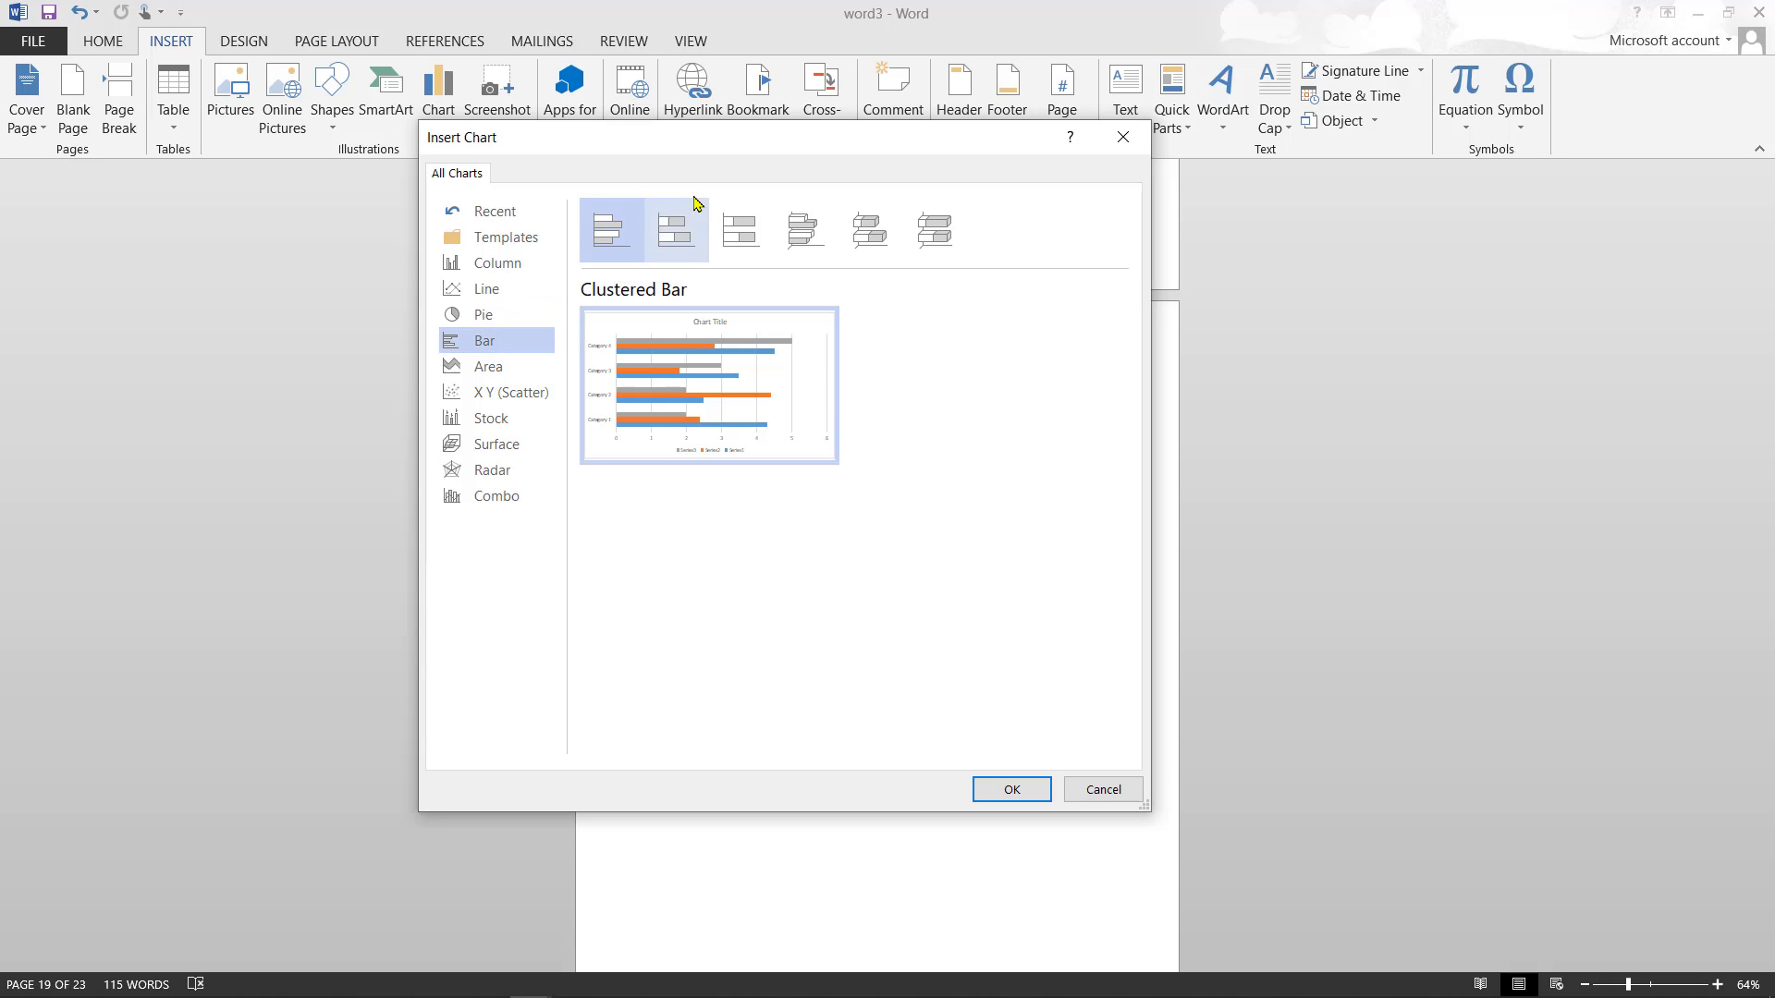
pyautogui.click(527, 369)
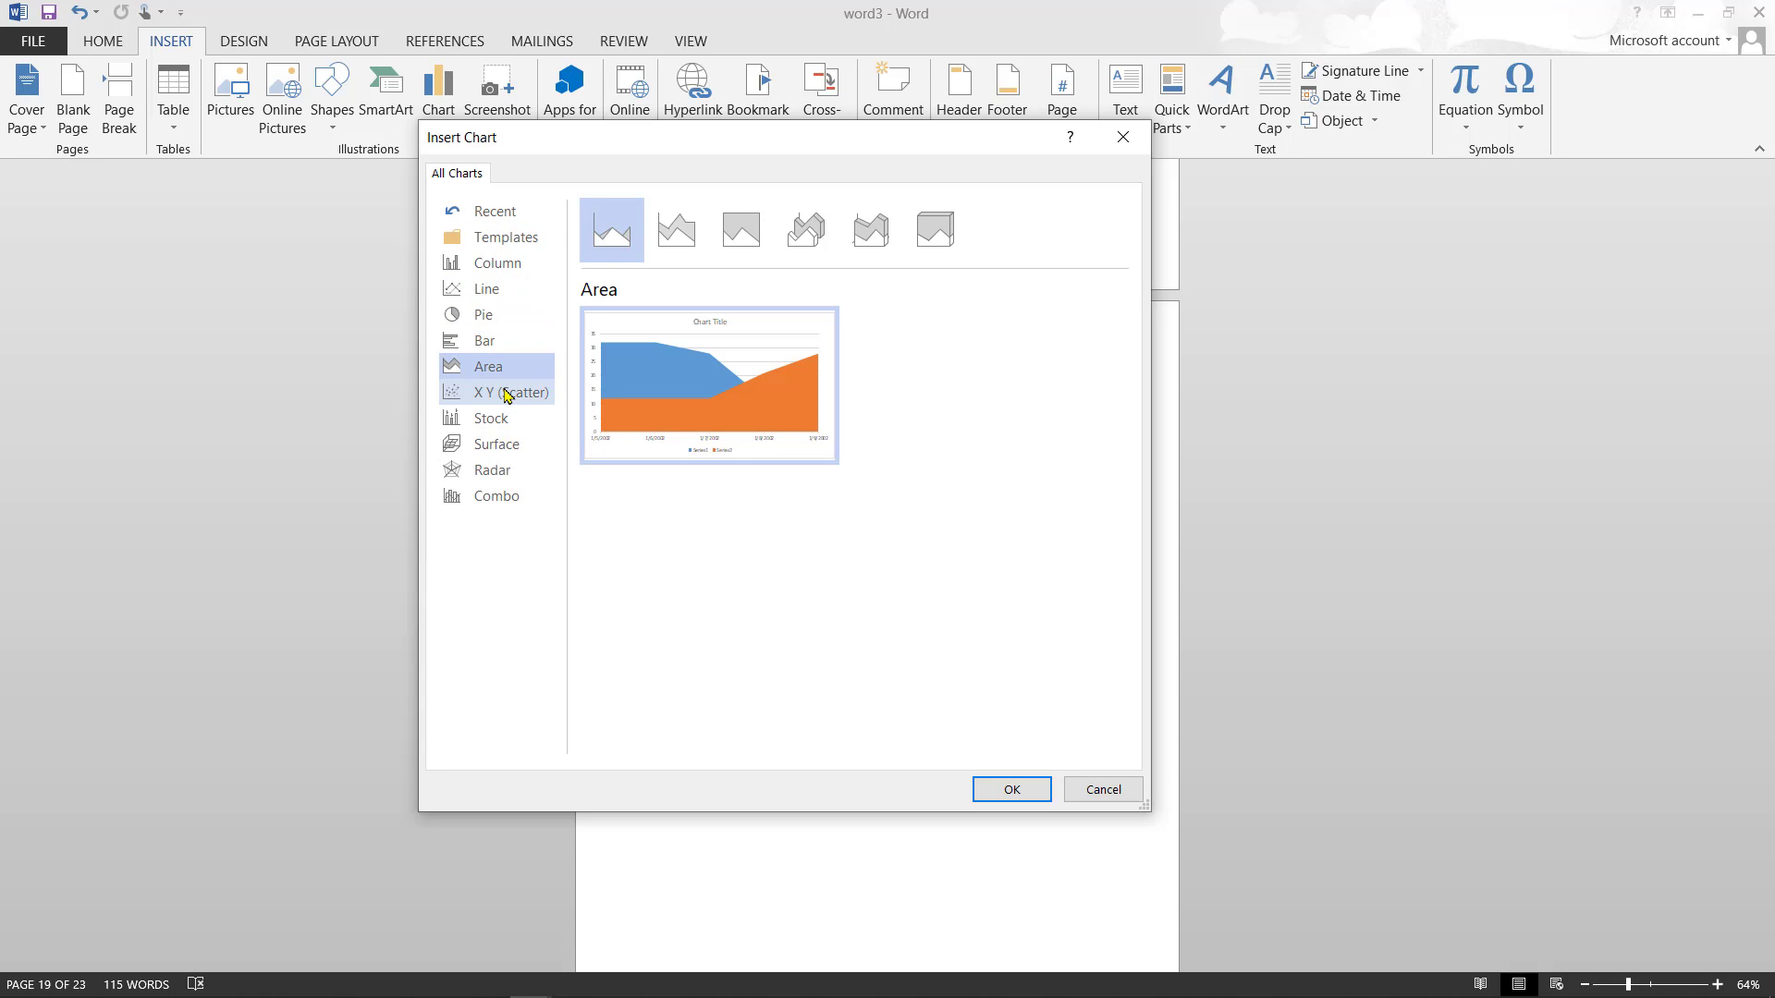
pyautogui.click(492, 421)
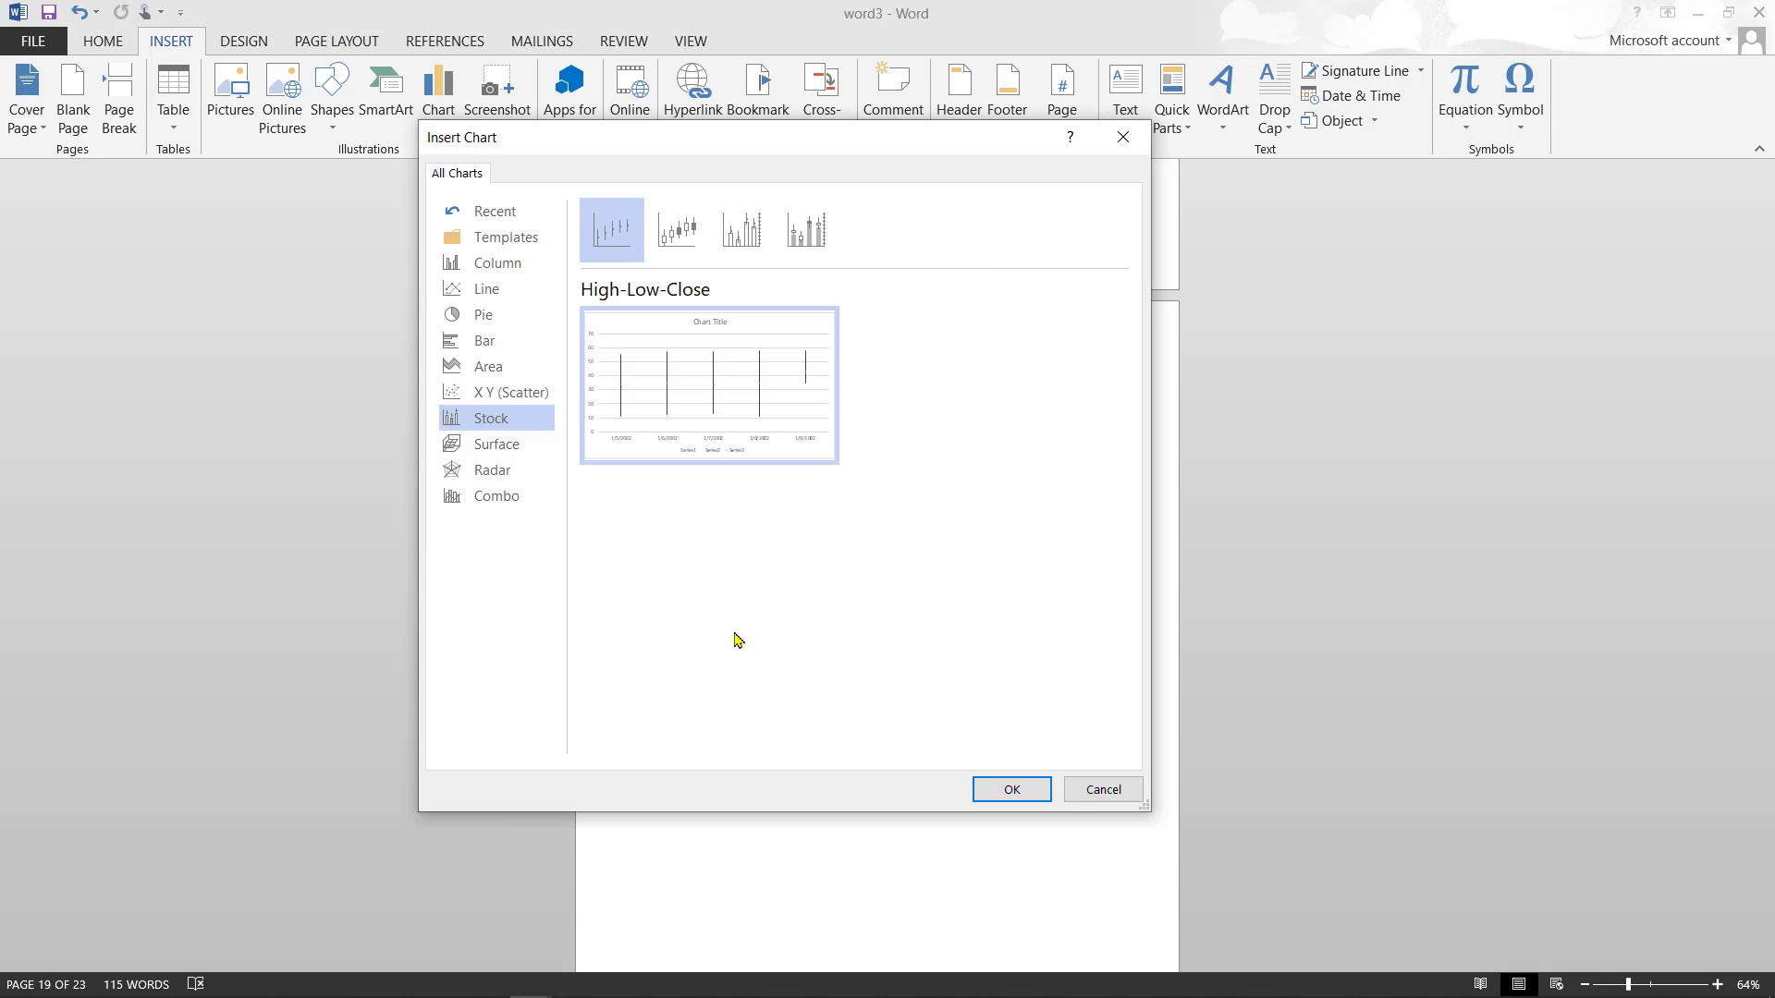
pyautogui.click(1136, 151)
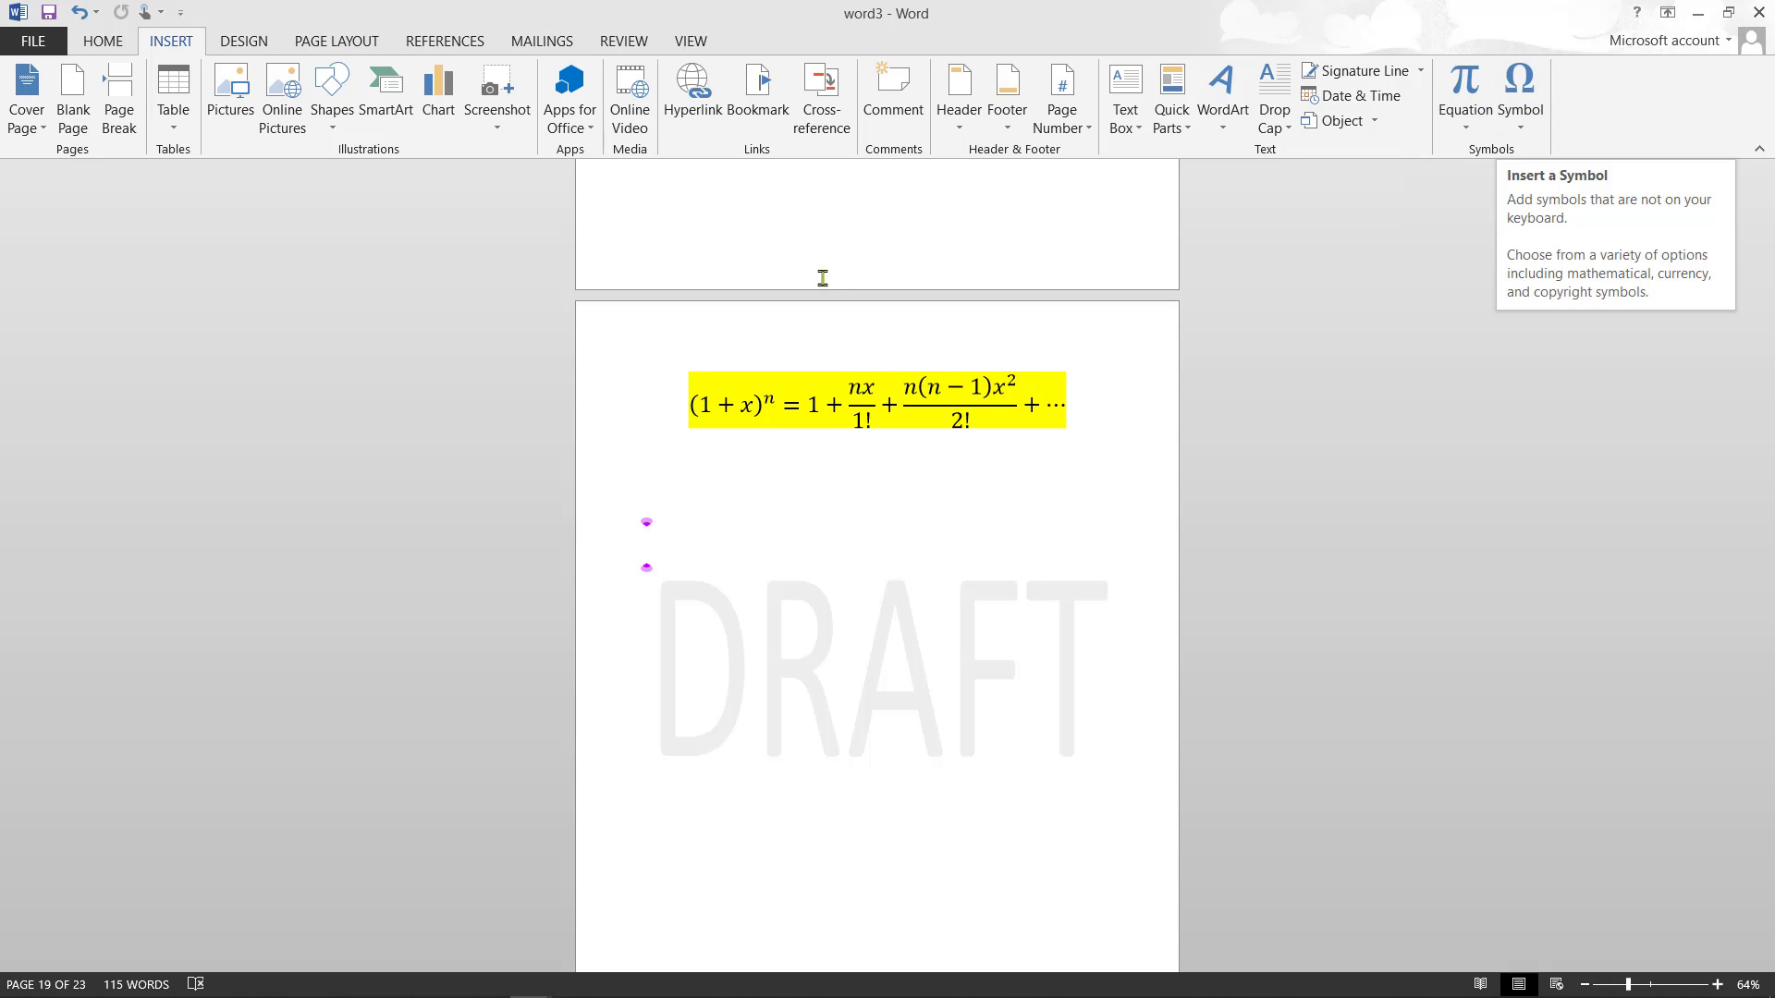
# - Show the DESIGN ribbon and page up to the three-level pyramid and 3-D column chart
pyautogui.click(244, 46)
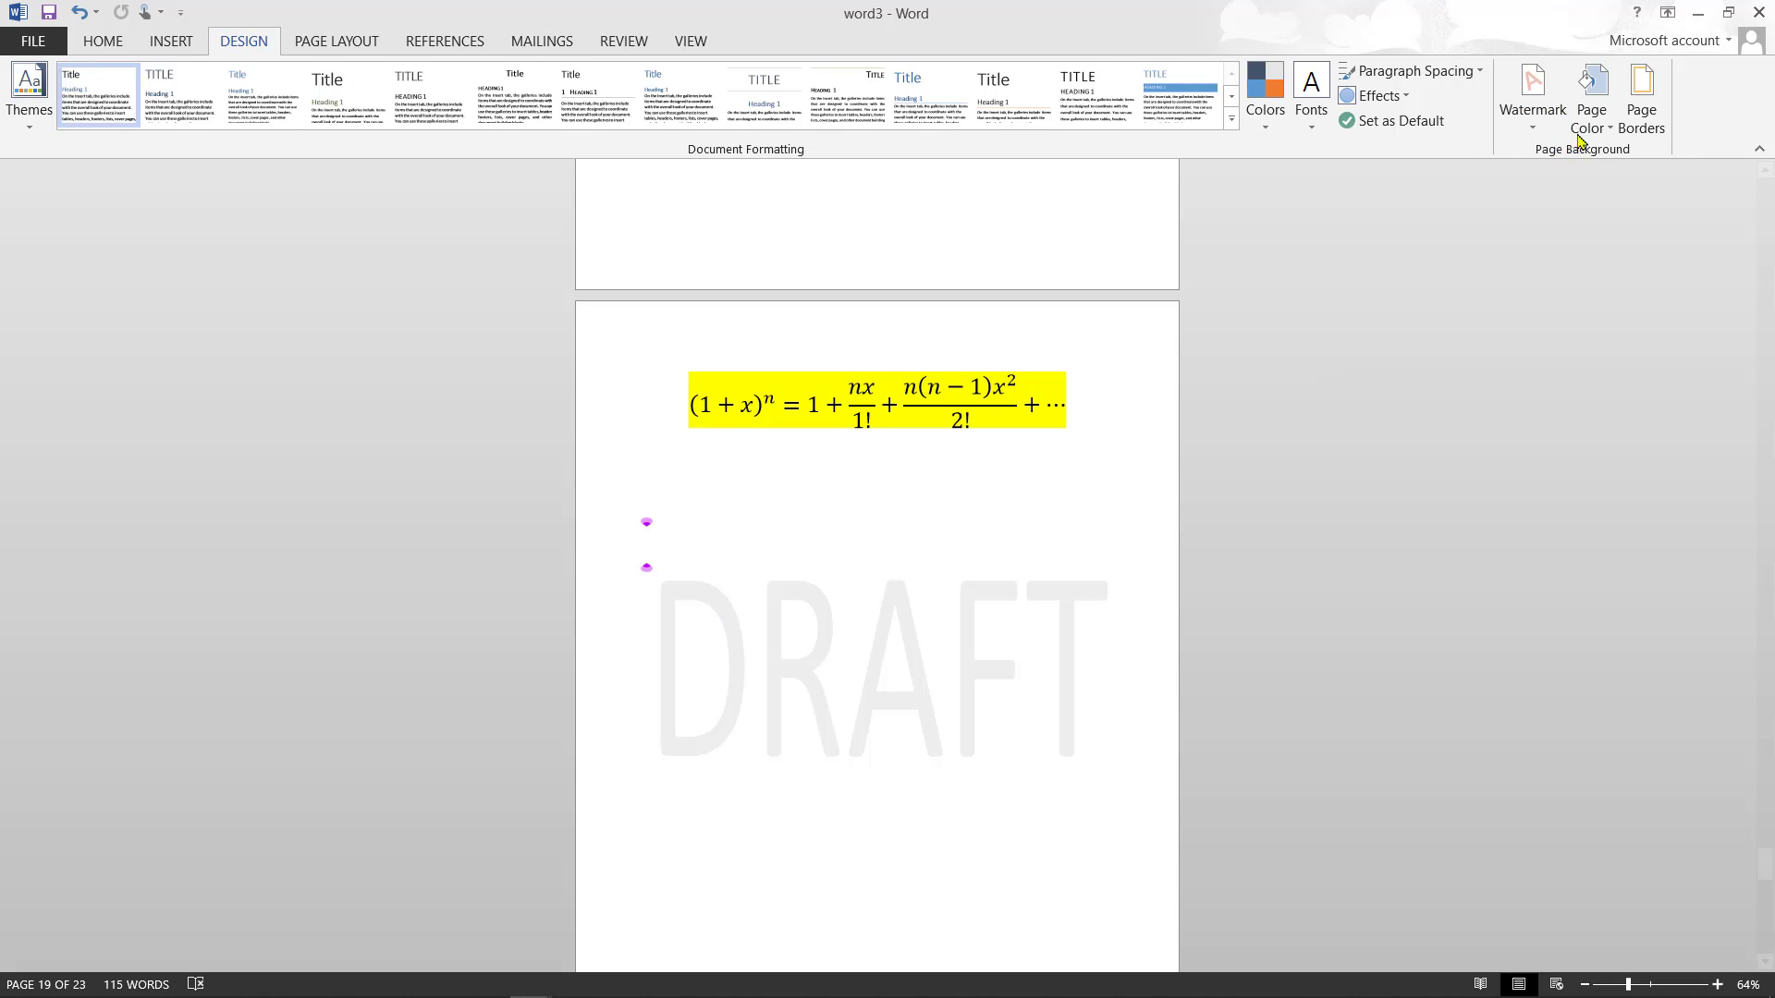
pyautogui.click(1767, 504)
pyautogui.click(1766, 503)
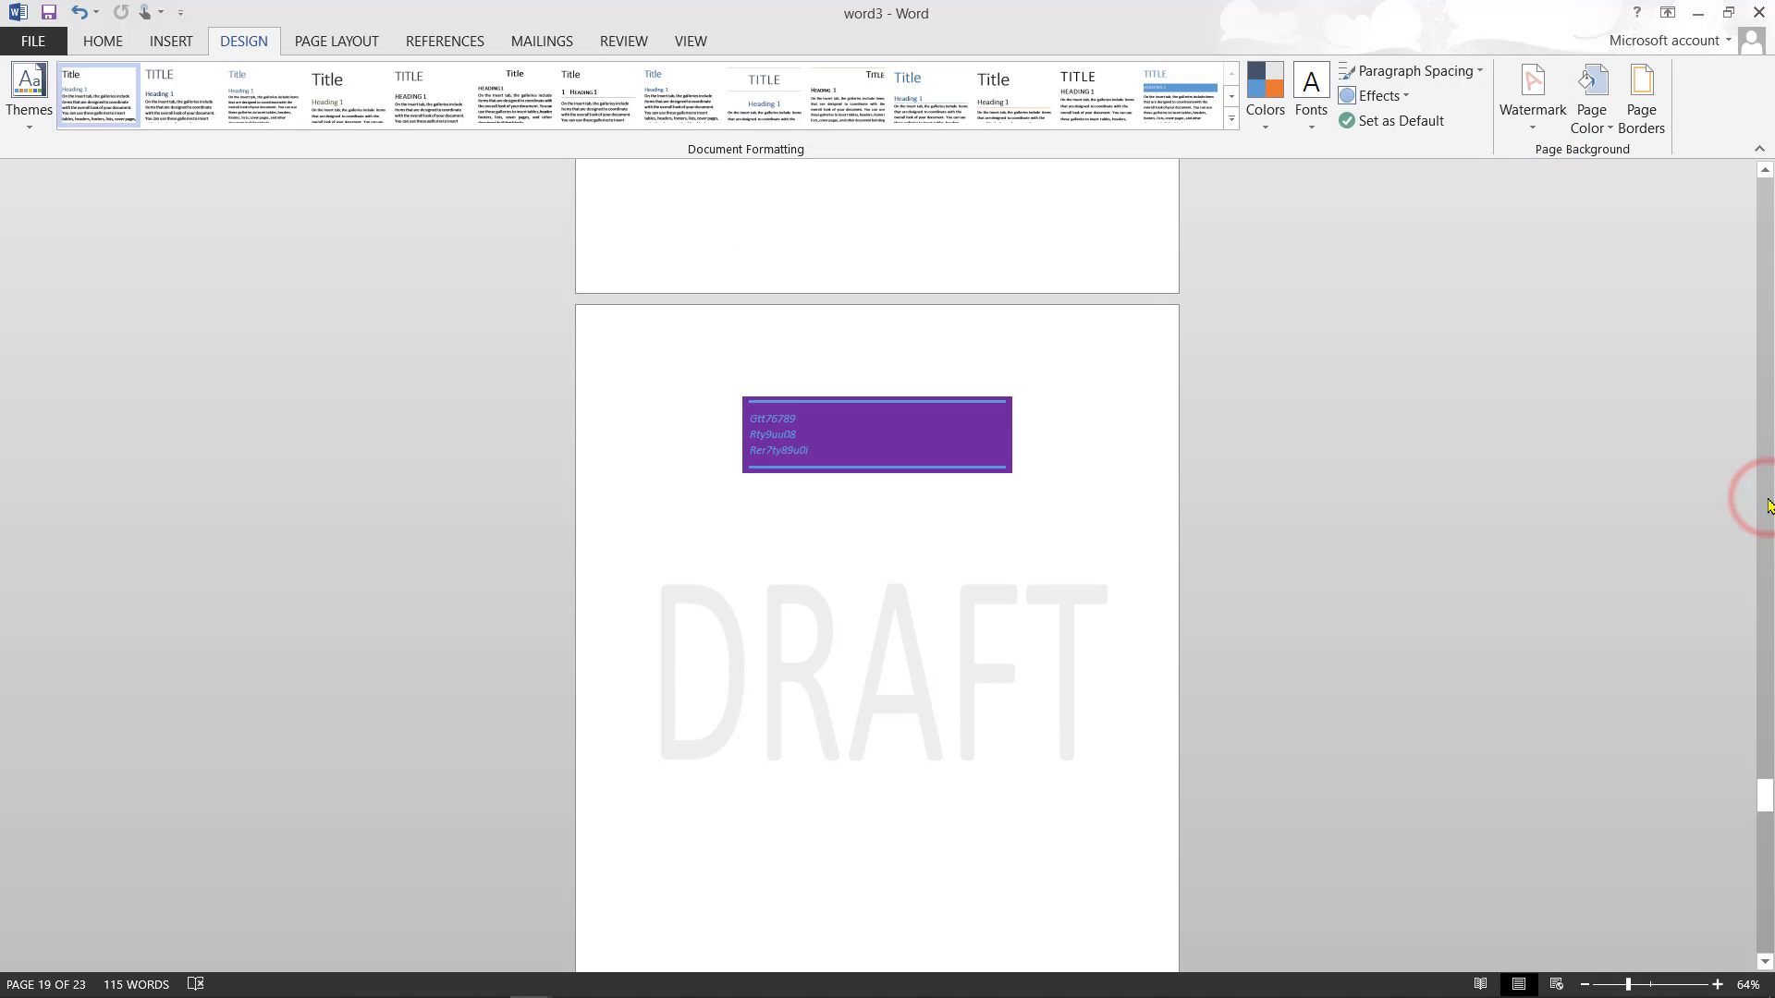
pyautogui.click(1766, 500)
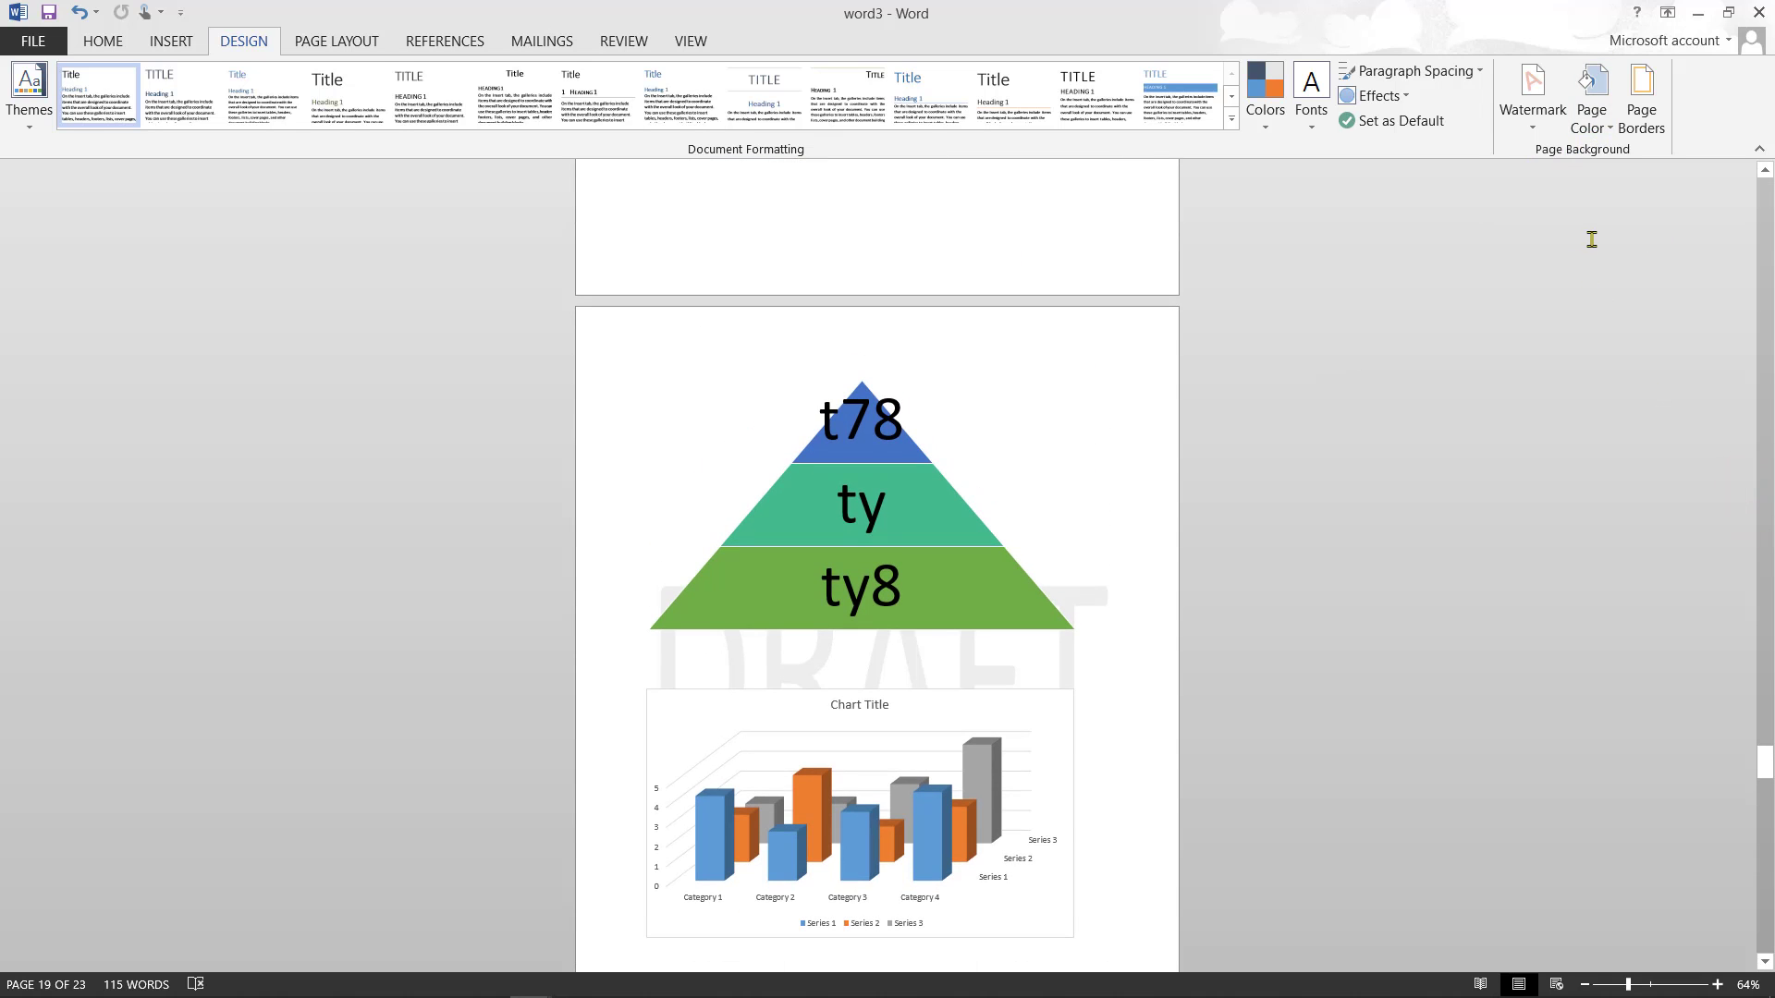